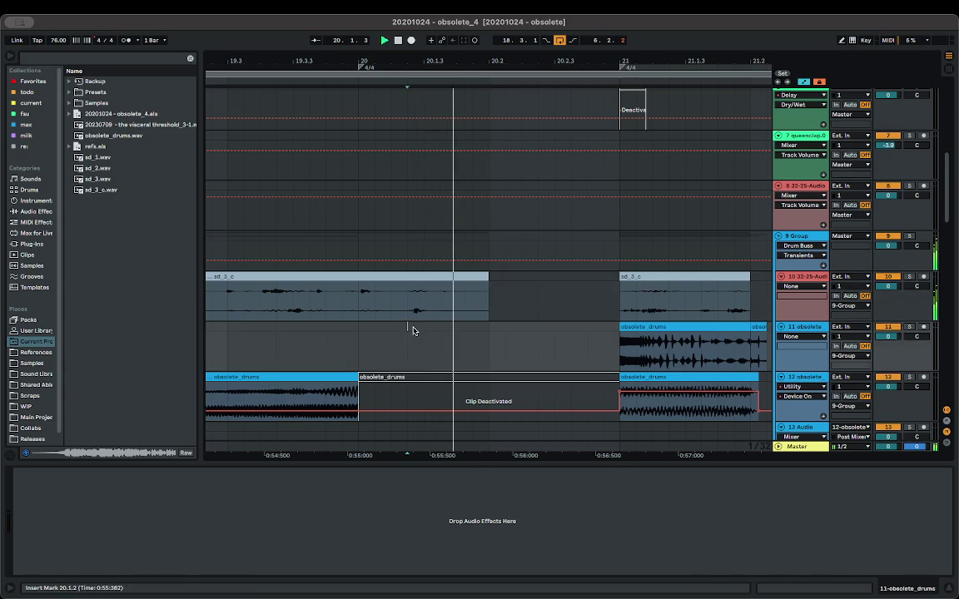
- Turn off the arrangement's fixed grid so time selections no longer snap
left_click(326, 332)
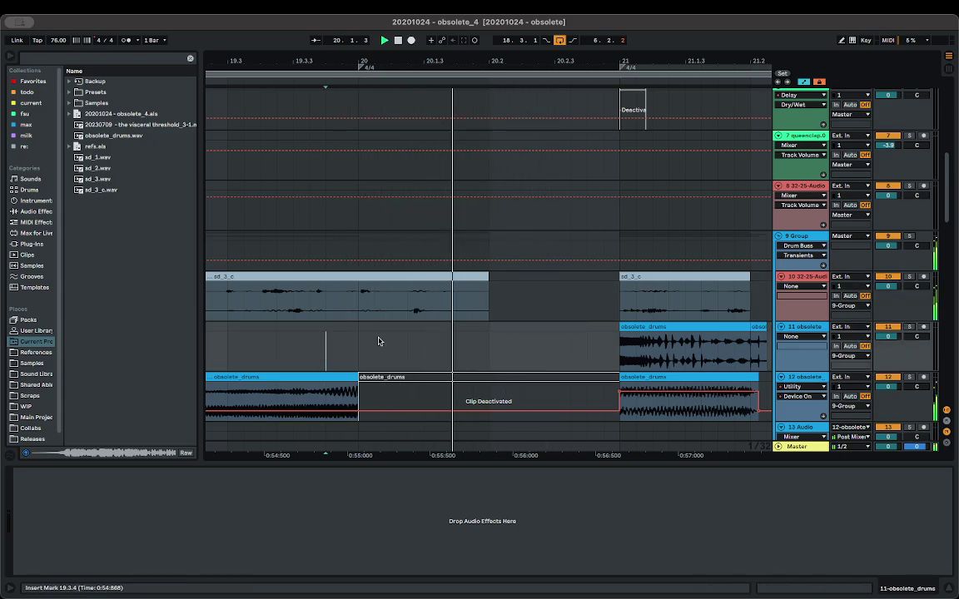
left_click_drag(371, 321, 425, 311)
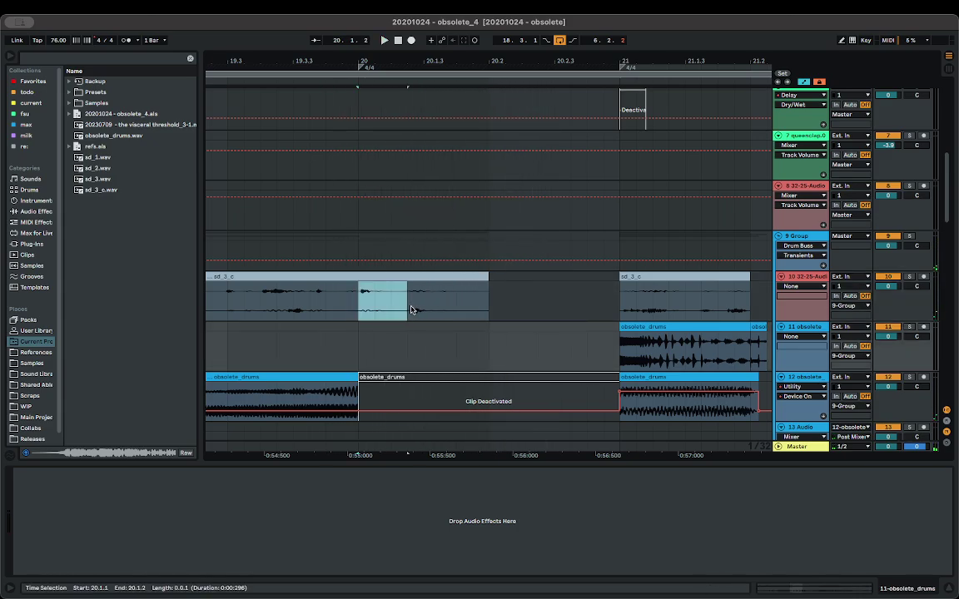
right_click(394, 339)
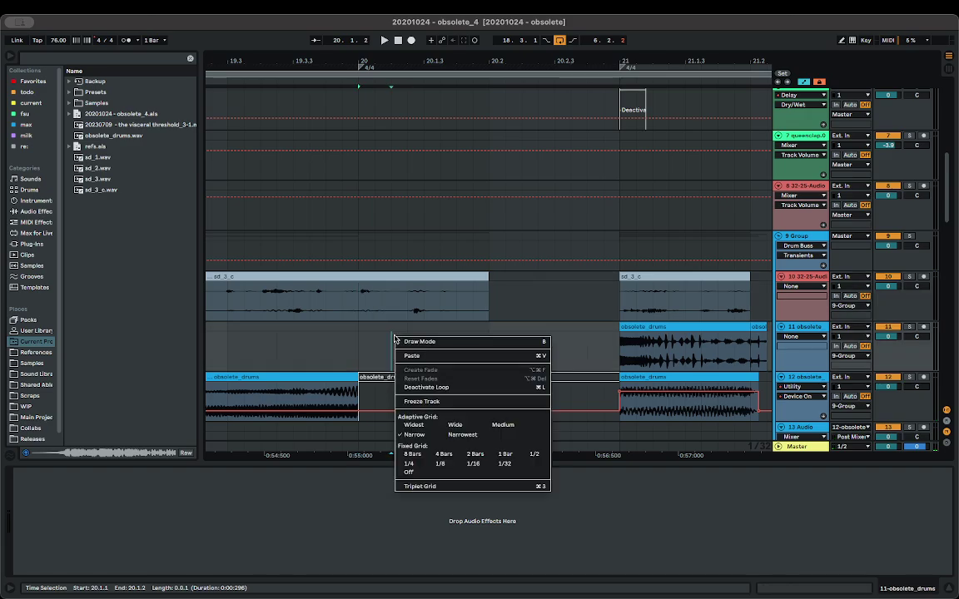
left_click(410, 473)
- Try duplicating the time of the hit from about 20.1.2 to 20.1.4 in the sd_3_c clip three times, and play it back
left_click_drag(360, 299, 400, 308)
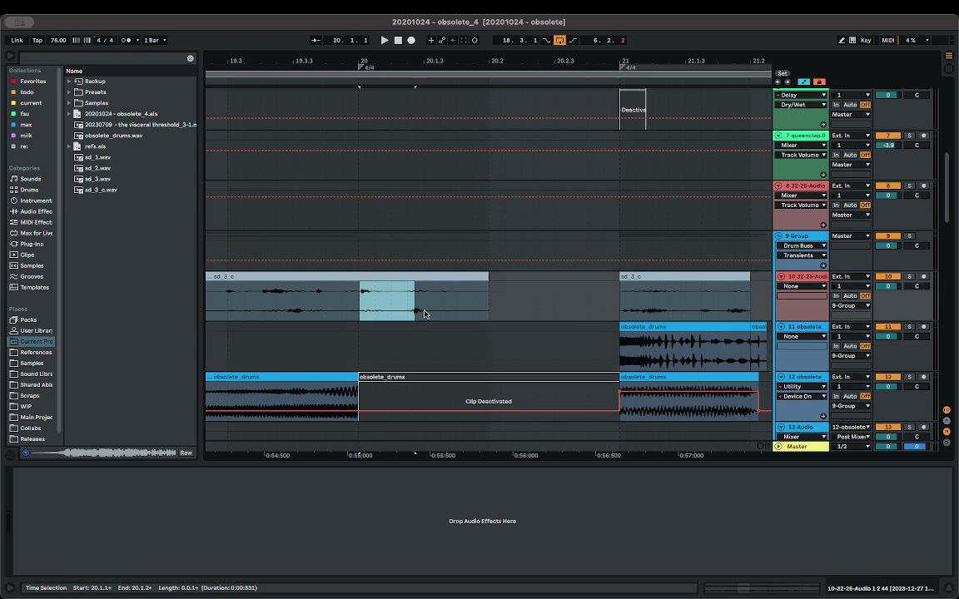
left_click_drag(416, 316, 466, 312)
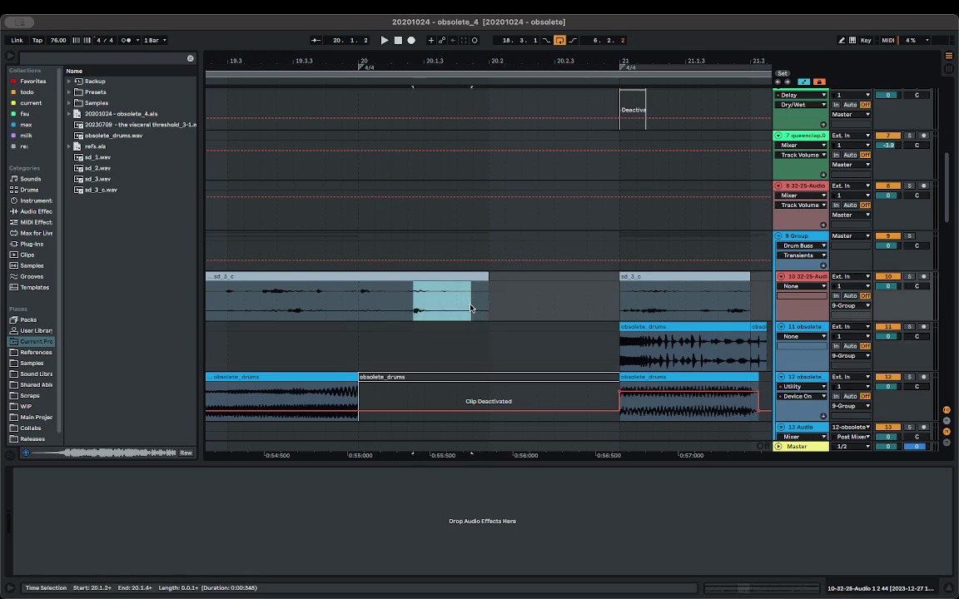
key("super+shift+d")
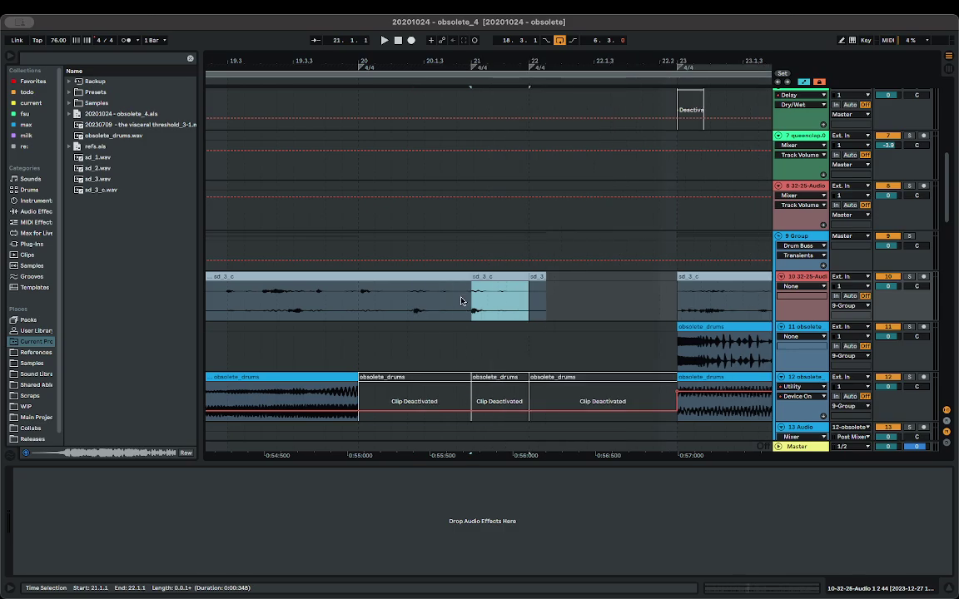
key("super+shift+d")
key("super+shift+d")
scroll(467, 290, "down", 5)
left_click(441, 325)
key("space")
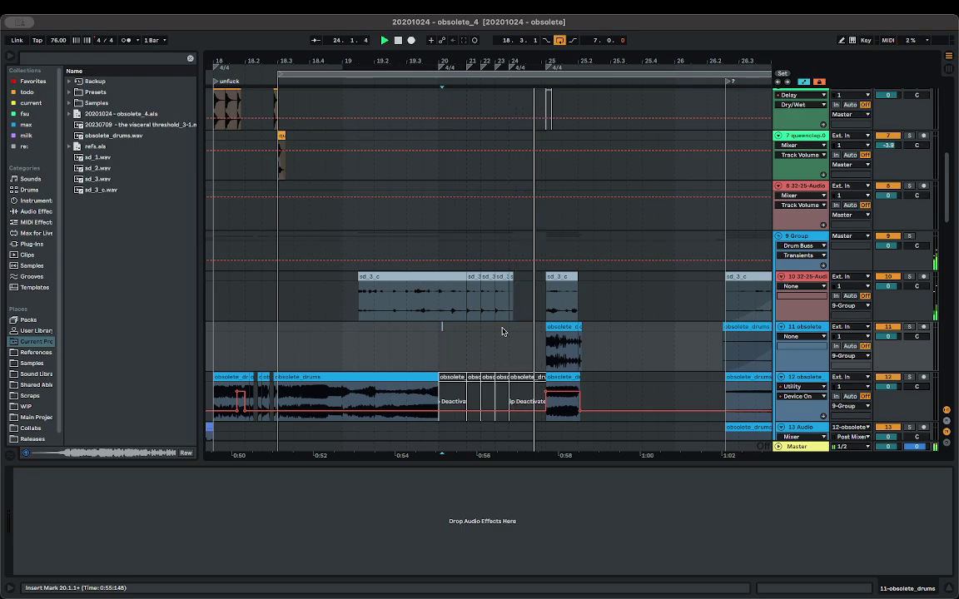
left_click(414, 337)
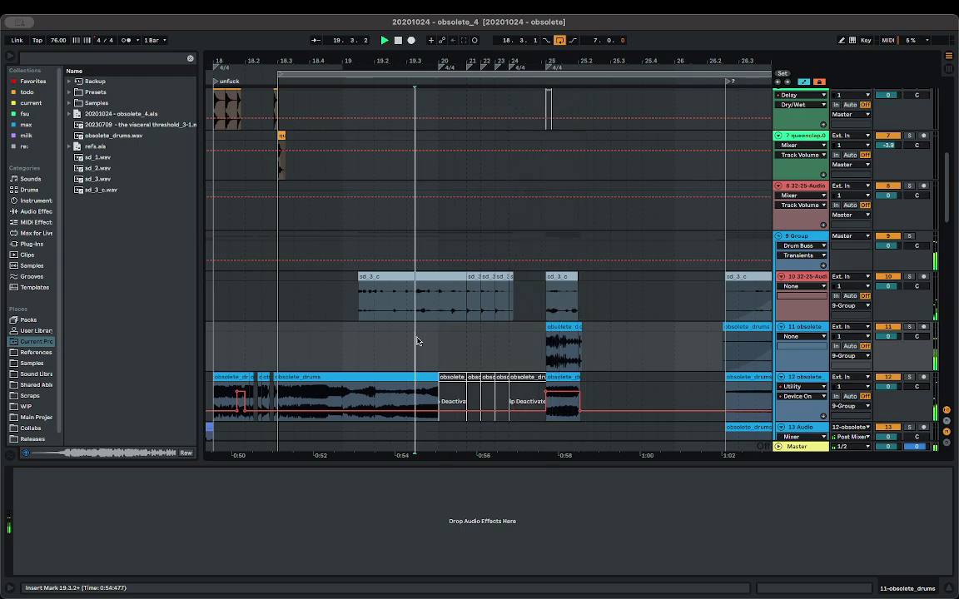
- Duplicate the time of the short hit just after 20.1.2 in the sd_3_c clip on track 10 four times
scroll(498, 340, "up", 5)
scroll(485, 344, "up", 5)
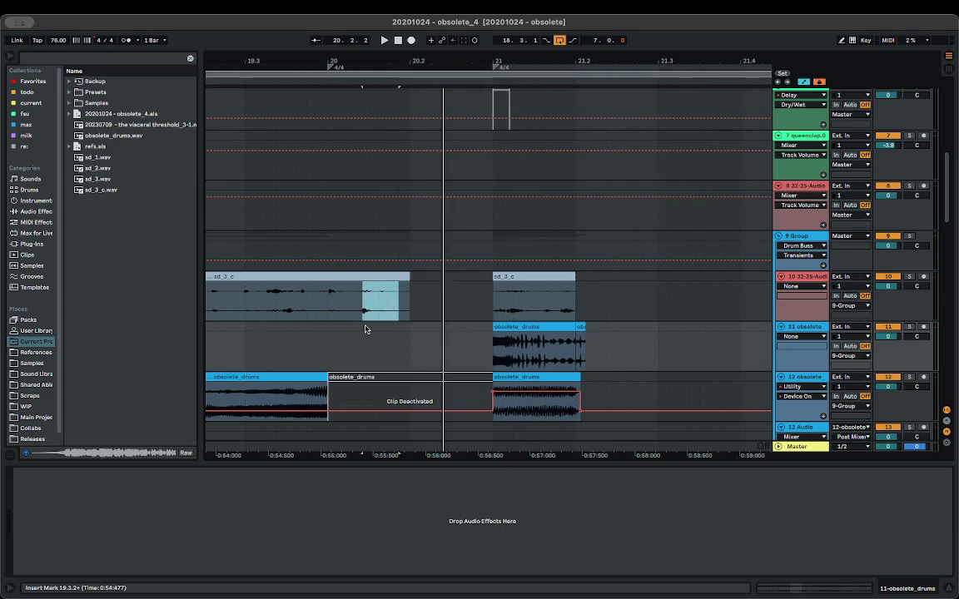
key("super+shift+d")
key("super+shift+d")
key("super+shift+d")
key("super+shift+d")
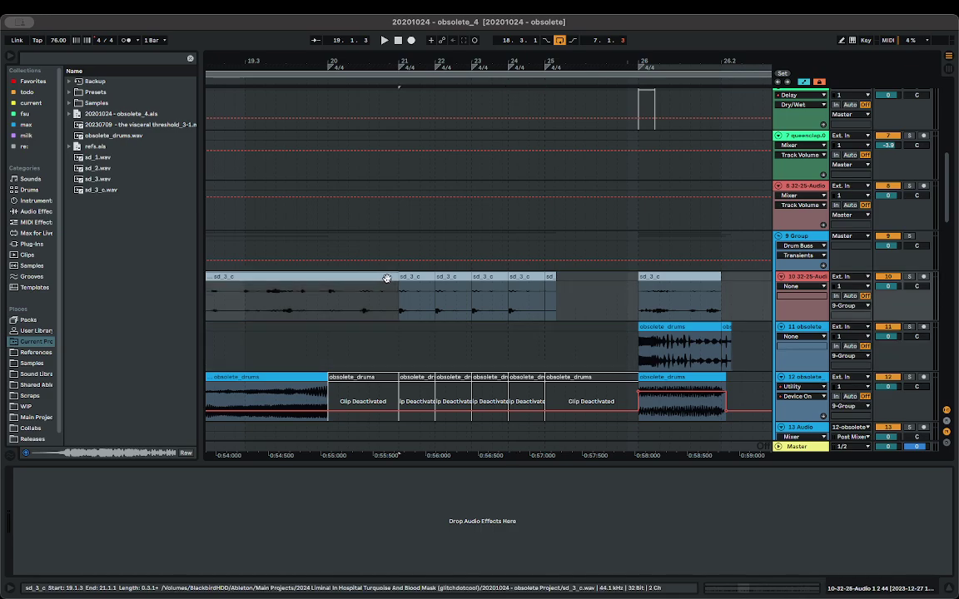
- Trim the end of the first sd_3_c clip back to about 20.1.2, and play the section from about 19.3.2
left_click_drag(368, 282, 363, 286)
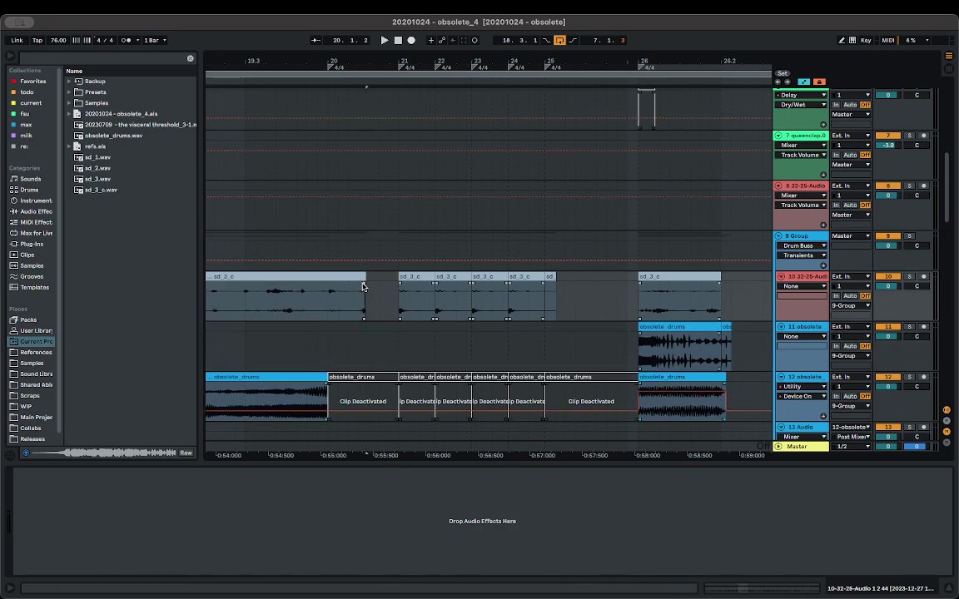
scroll(360, 357, "down", 10)
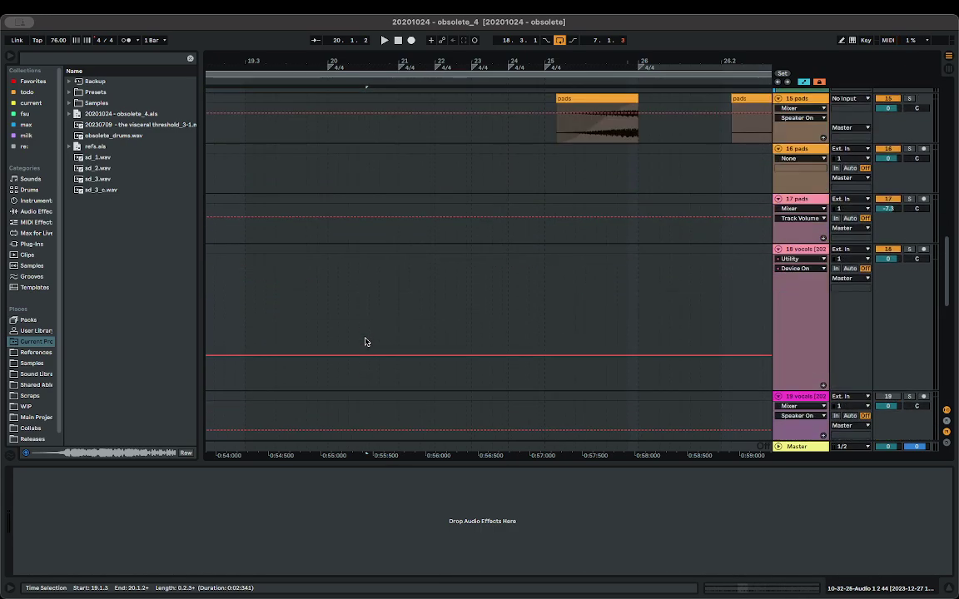
left_click(283, 216)
key("space")
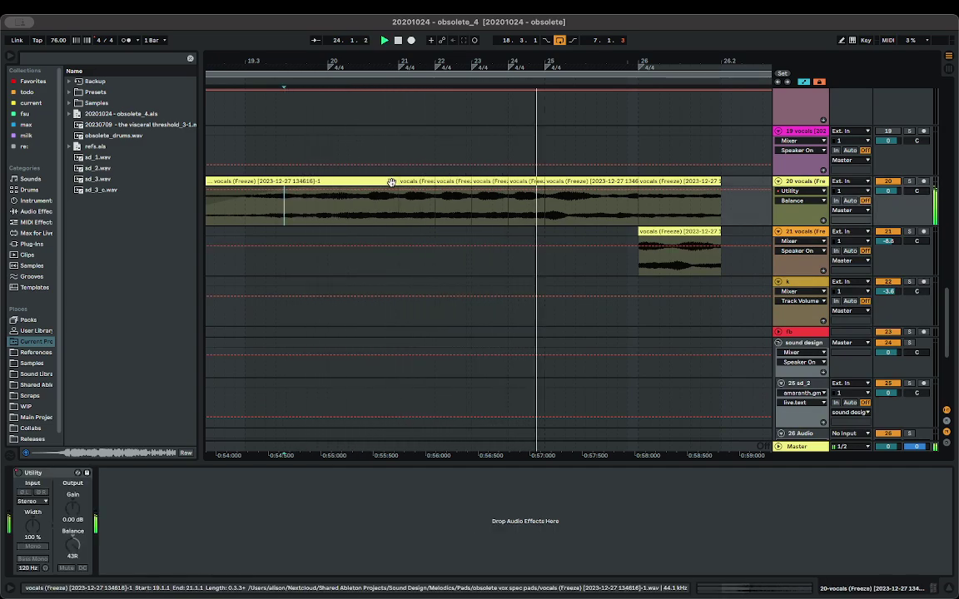
- Duplicate a tiny slice at the start of bar 25 in track 20's vocals (Freeze) clip three times, and listen to the stutter
scroll(571, 222, "up", 5)
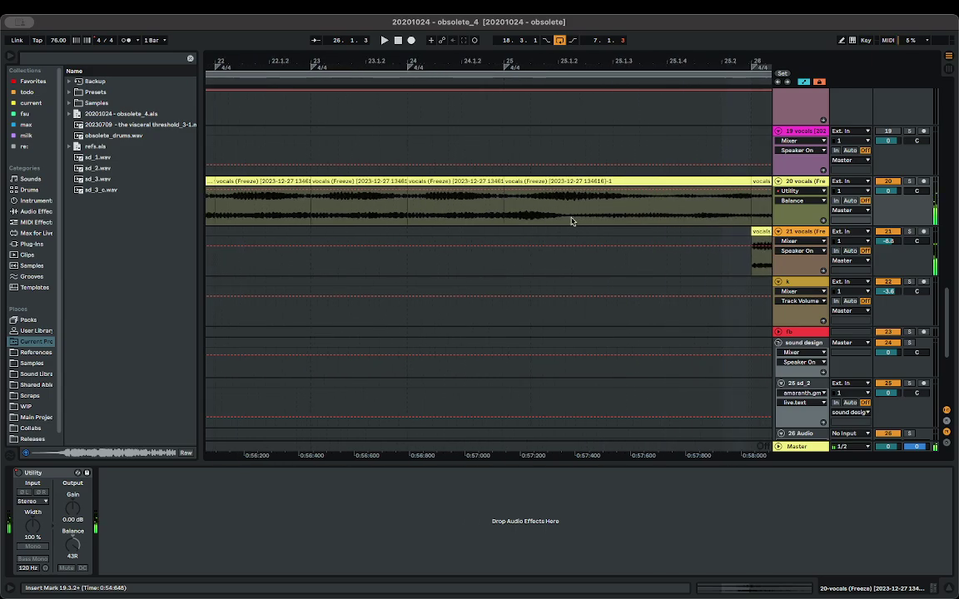
left_click_drag(504, 204, 517, 192)
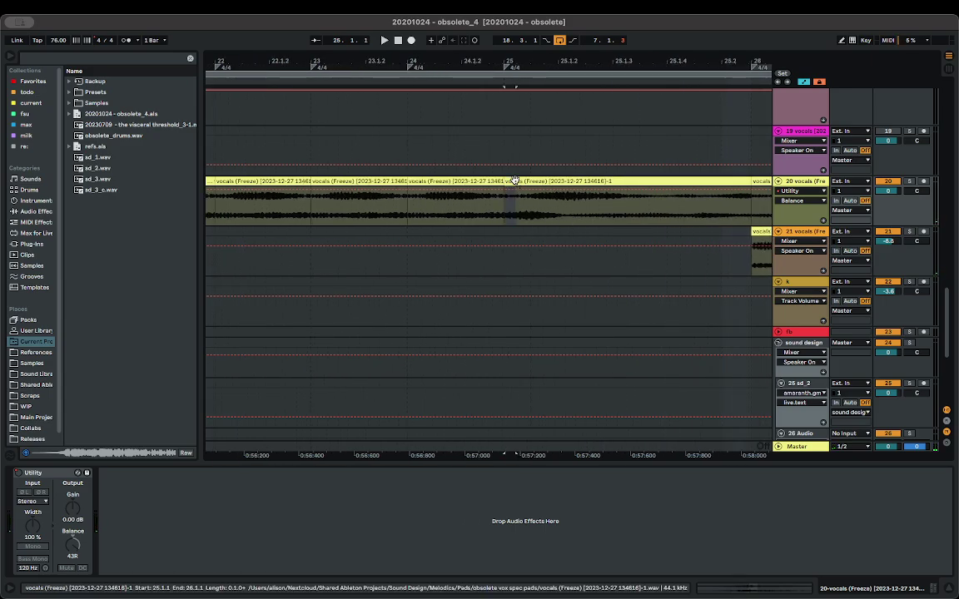
key("super+d")
key("super+d")
key("super+d")
left_click(484, 210)
key("space")
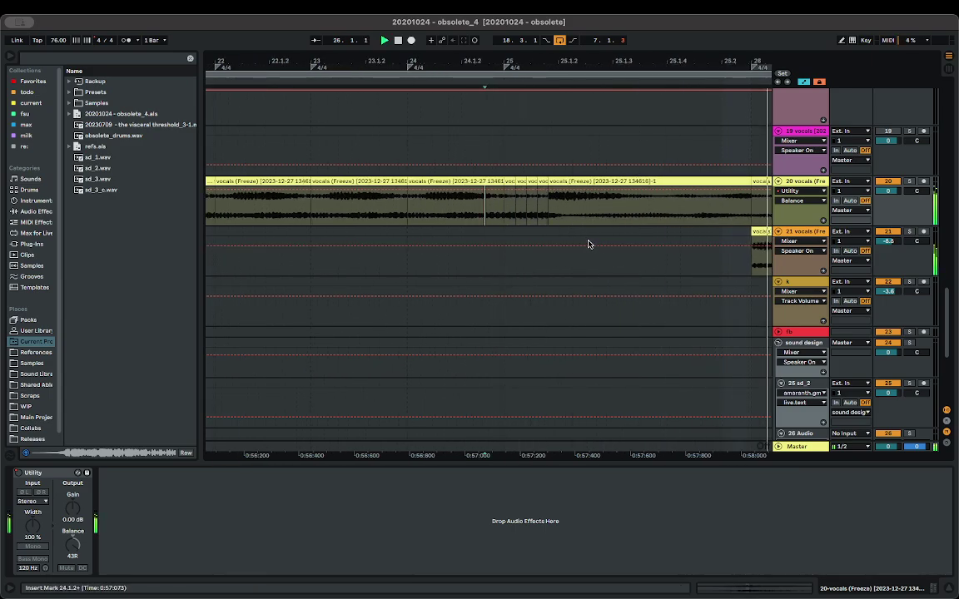
scroll(588, 241, "down", 8)
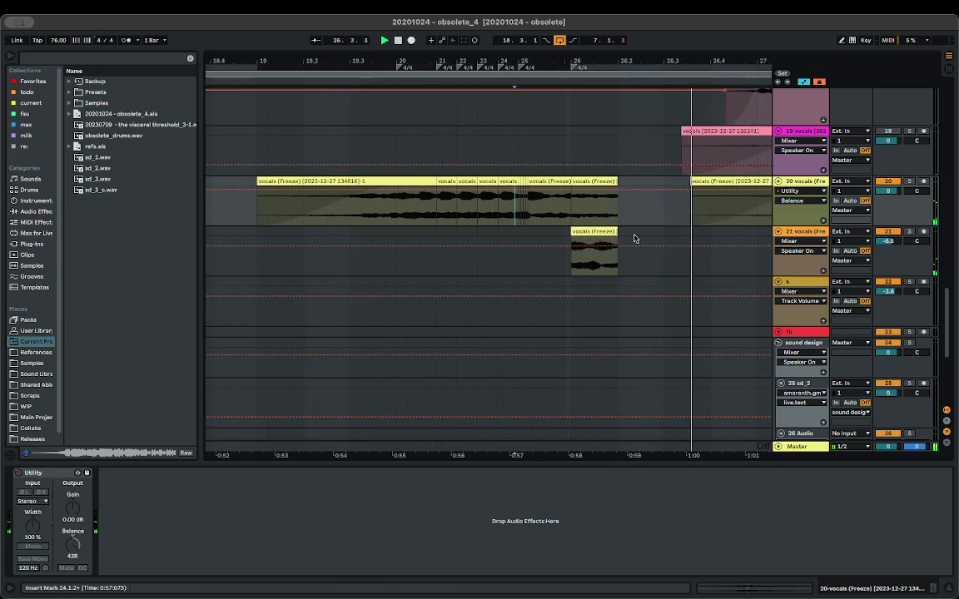
left_click(454, 233)
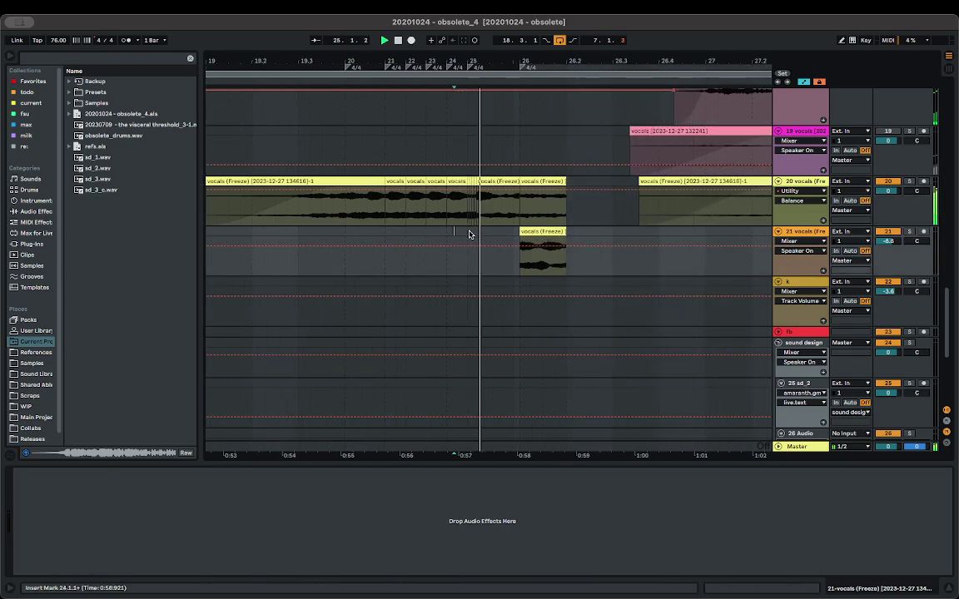
- Solo track 21 and copy its vocals (Freeze) clip so the copy sits directly before bar 26
left_click(541, 233)
left_click(908, 222)
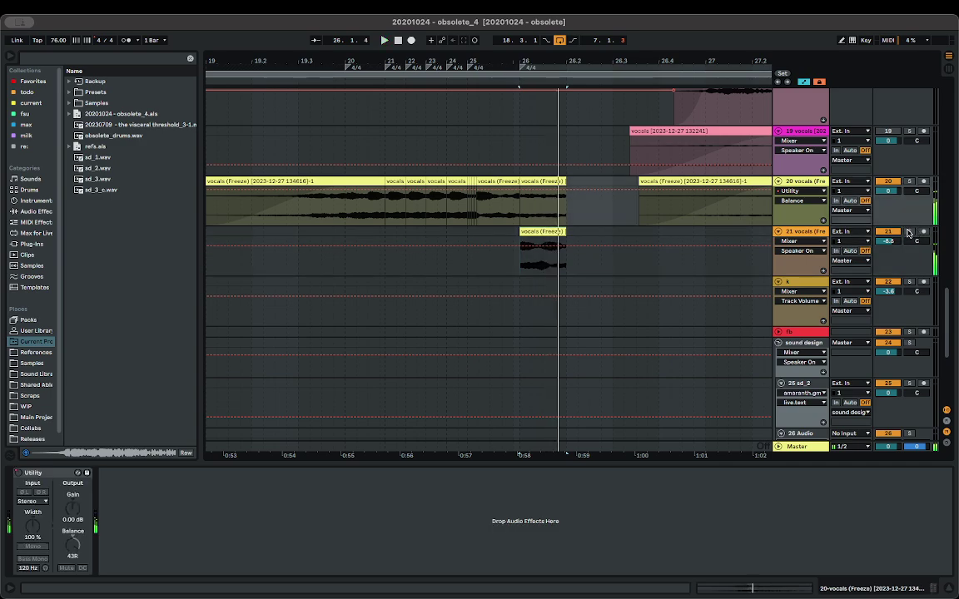
left_click(909, 233)
left_click_drag(566, 234, 326, 239)
- Fade in the copied vocals clip over its full length, trim its start to about 25.1.3, and play it back
scroll(543, 234, "up", 5)
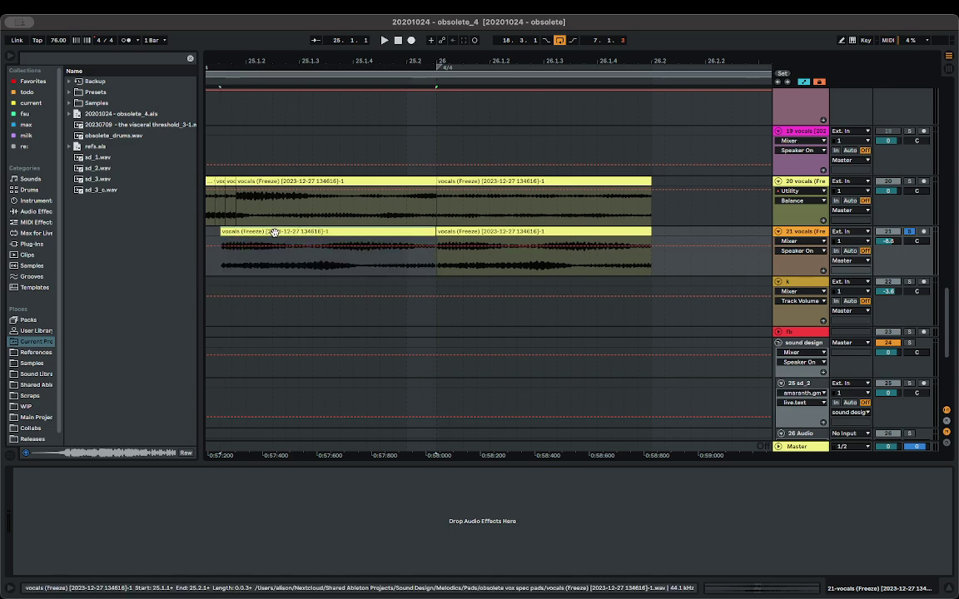
left_click_drag(223, 239, 543, 232)
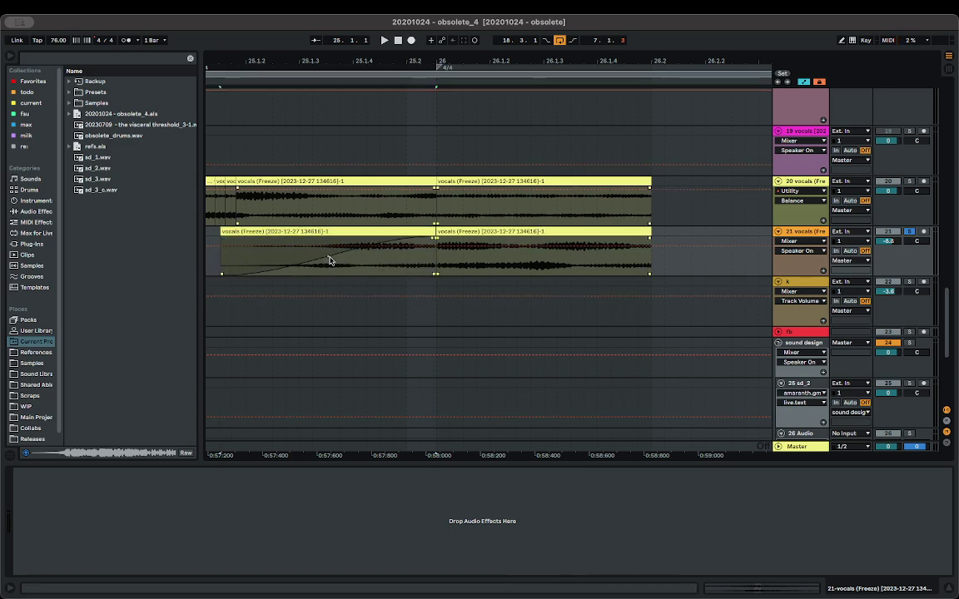
left_click_drag(221, 238, 351, 238)
key("space")
key("space")
key("space")
key("space")
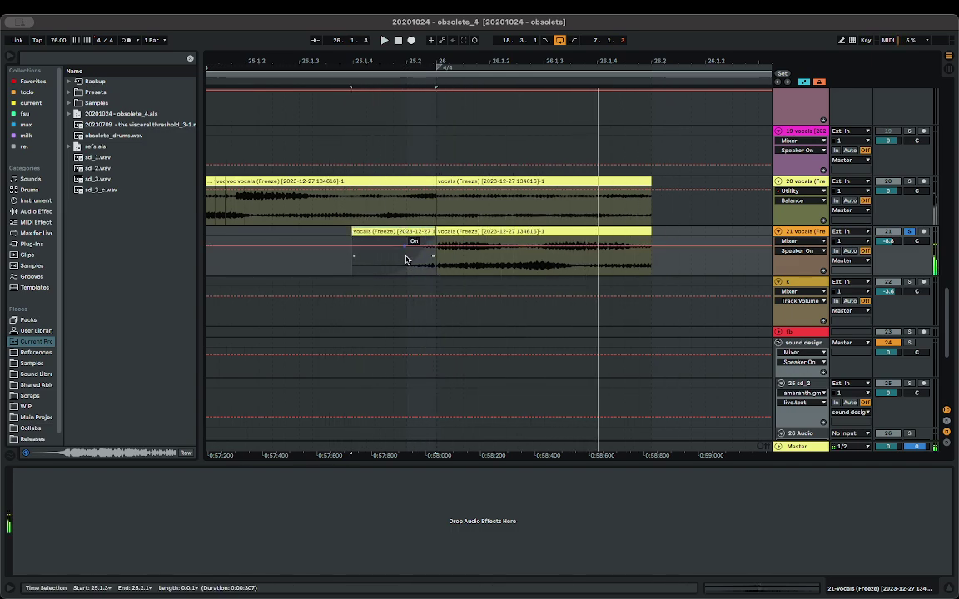
- Raise the faded-in vocals clip's gain to 6.94 dB and audition the swell into bar 26
left_click(765, 586)
double_click(188, 478)
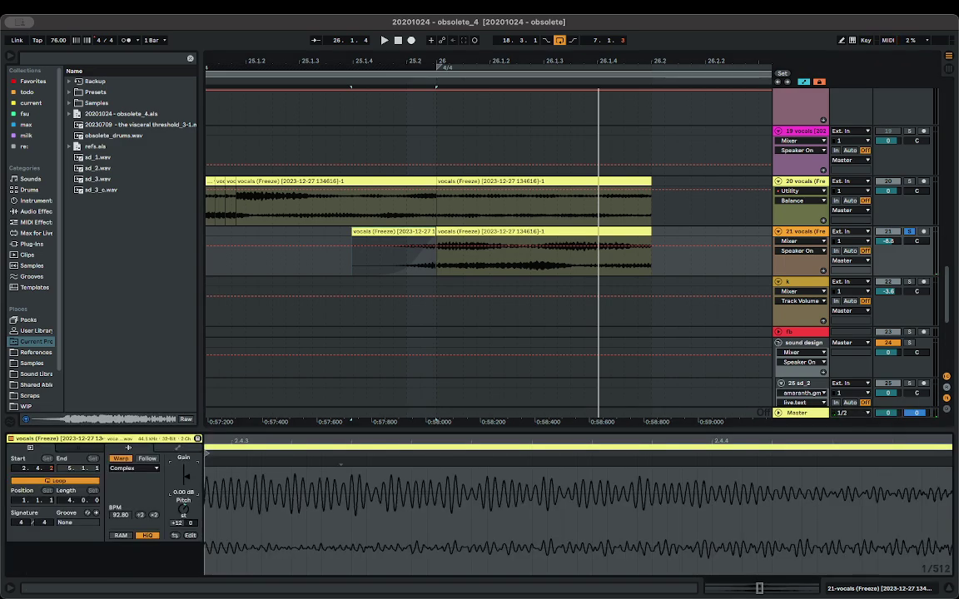
key("space")
key("space")
key("space")
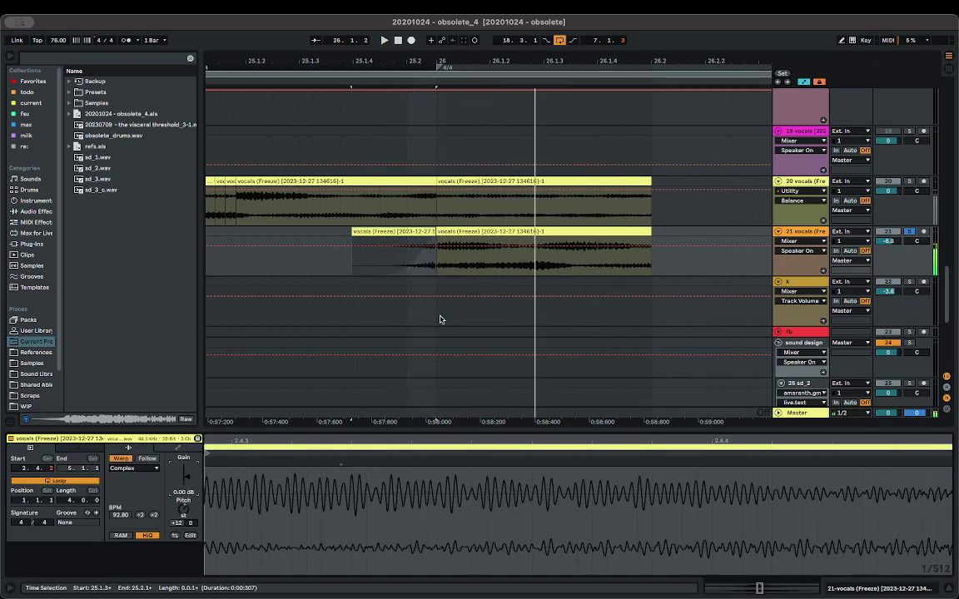
left_click_drag(188, 480, 188, 462)
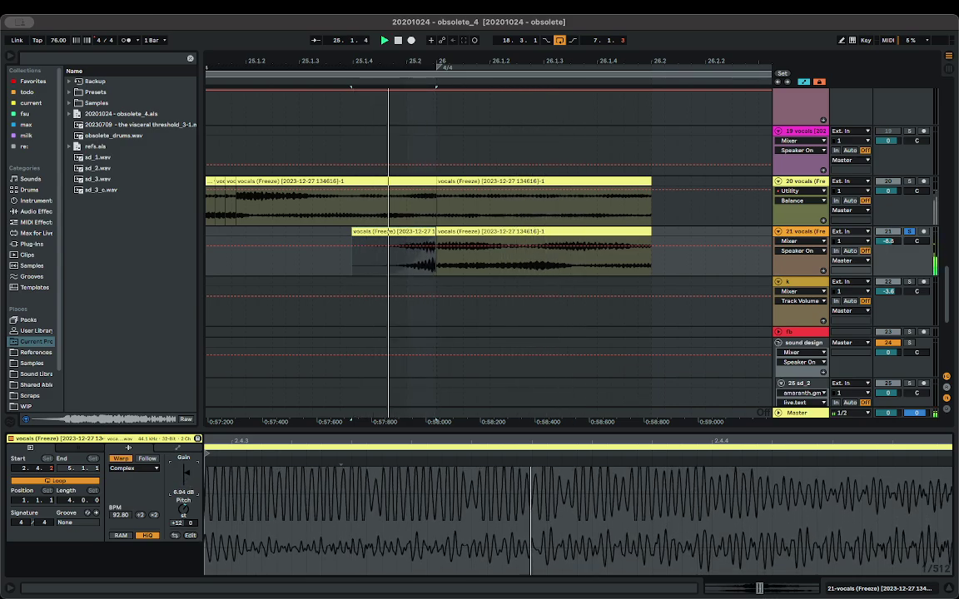
key("space")
- Search the browser for "redux" and add the Redux effect to track 21
left_click(872, 587)
key("super+f")
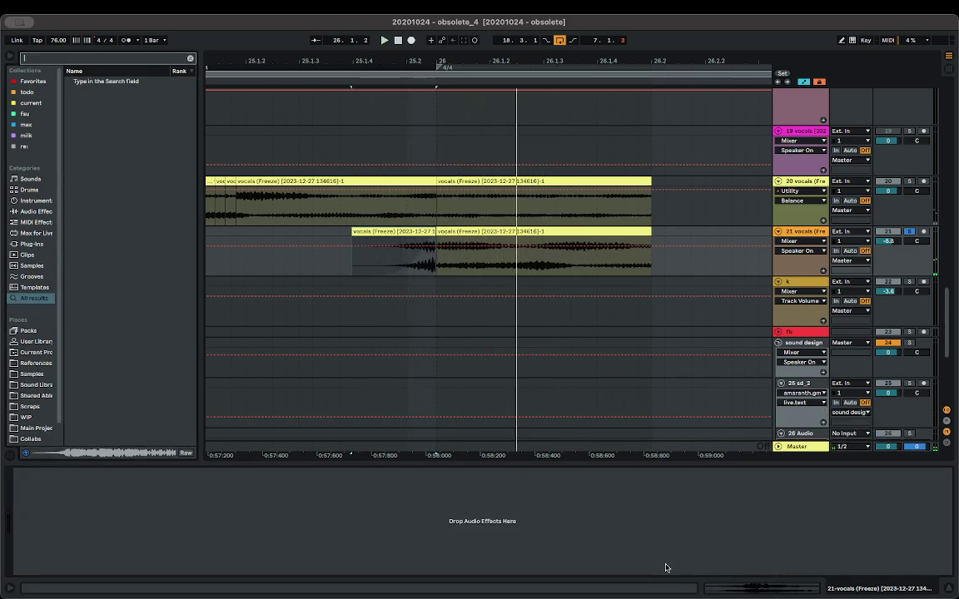
type("redux")
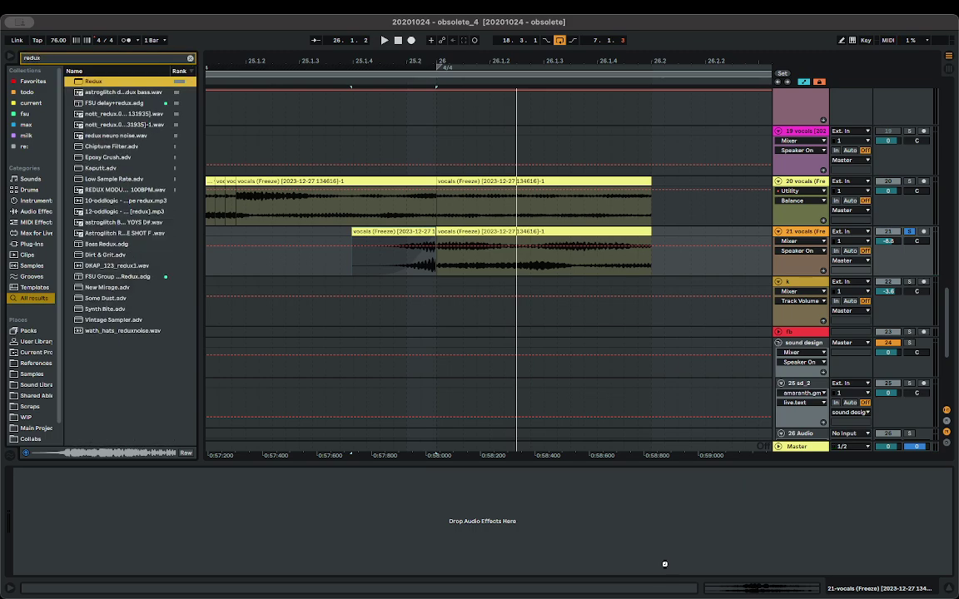
key("Return")
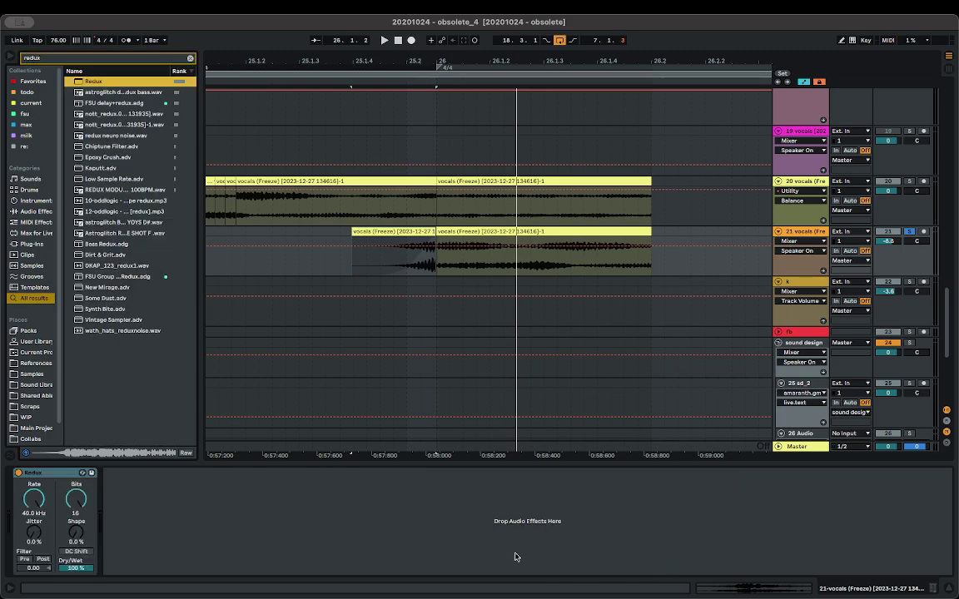
- Lower the Redux rate to 9.57 kHz while auditioning the vocal swell
left_click_drag(35, 502, 35, 535)
key("space")
key("space")
key("space")
key("space")
key("space")
key("space")
key("space")
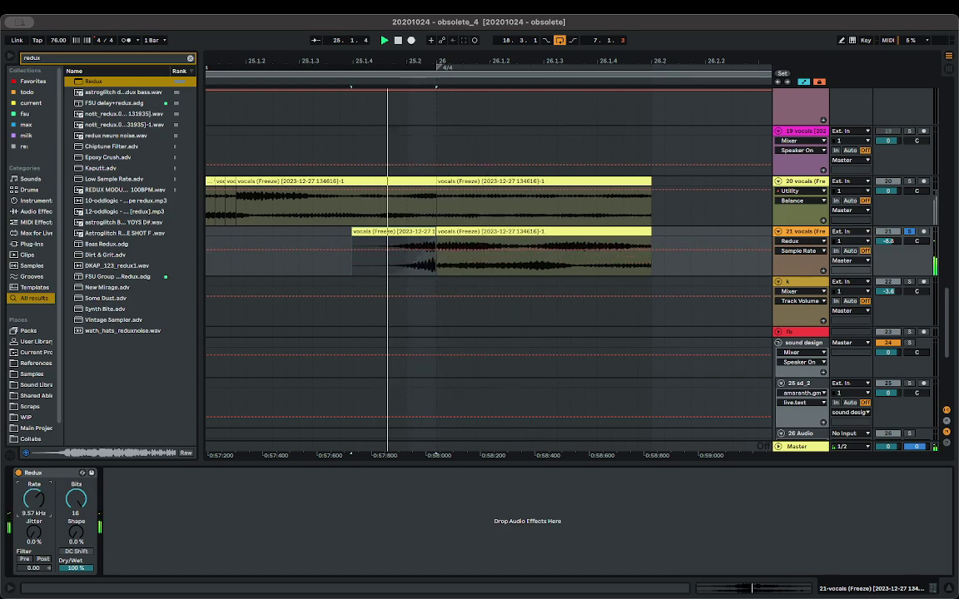
key("space")
- Reduce the Redux bit depth to 2 and replay the vocal swell several times
left_click_drag(76, 501, 76, 561)
key("space")
key("space")
key("space")
key("space")
key("space")
key("space")
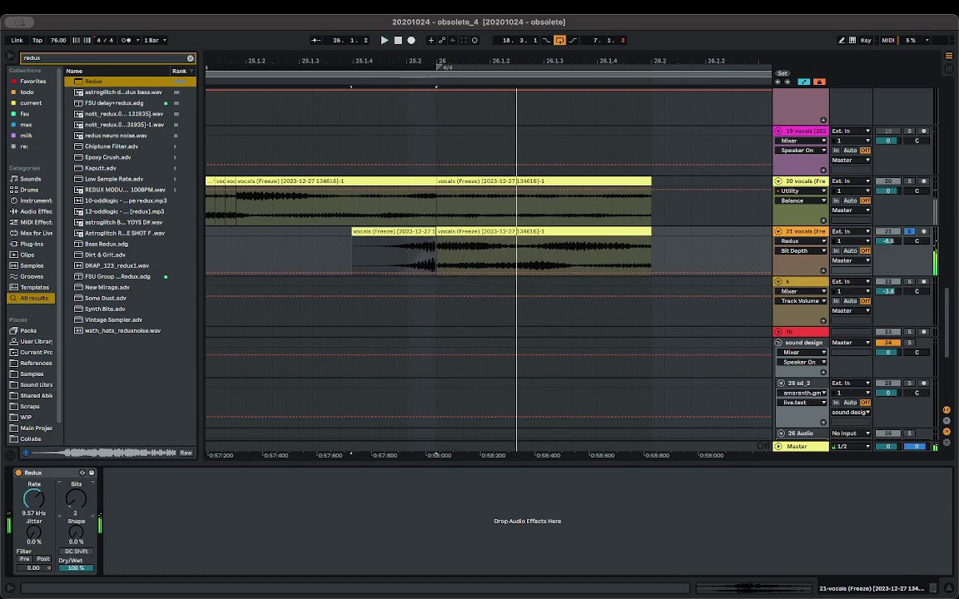
key("space")
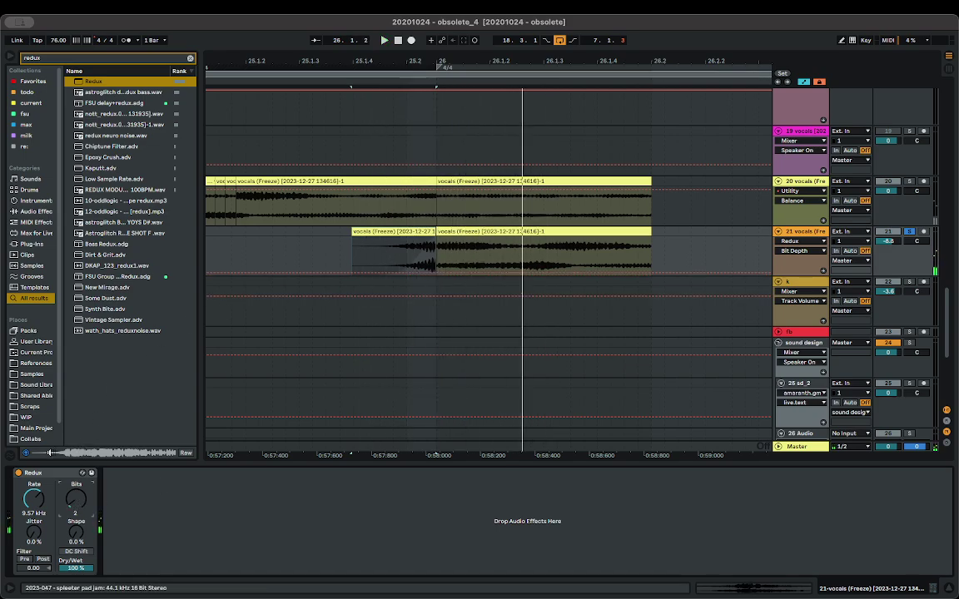
key("space")
key("space")
key("space")
key("space")
key("space")
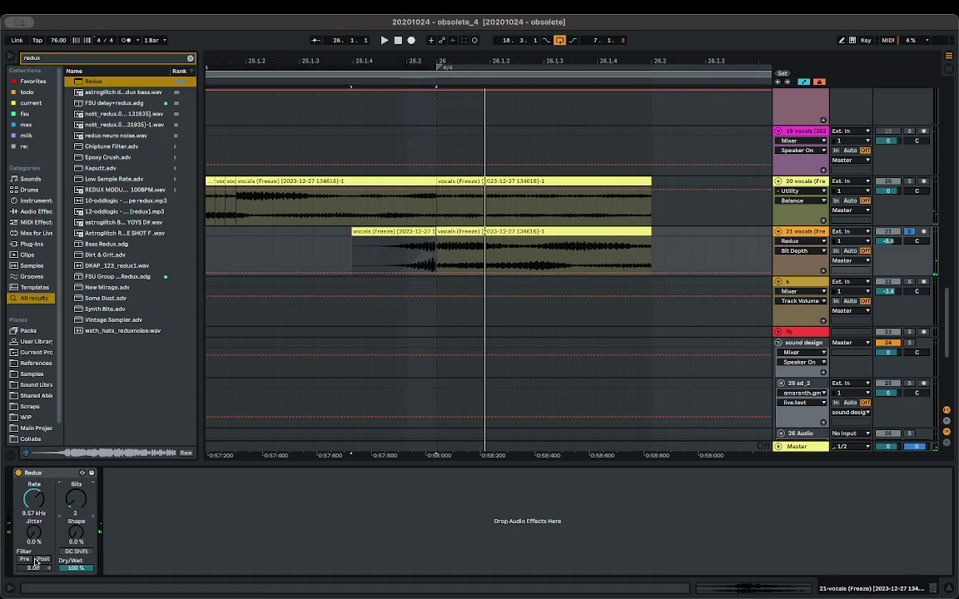
key("space")
- Set the Redux rate to 12.1 kHz and its bit depth to 4, and play the swell again
left_click_drag(35, 496, 80, 480)
key("space")
key("space")
key("space")
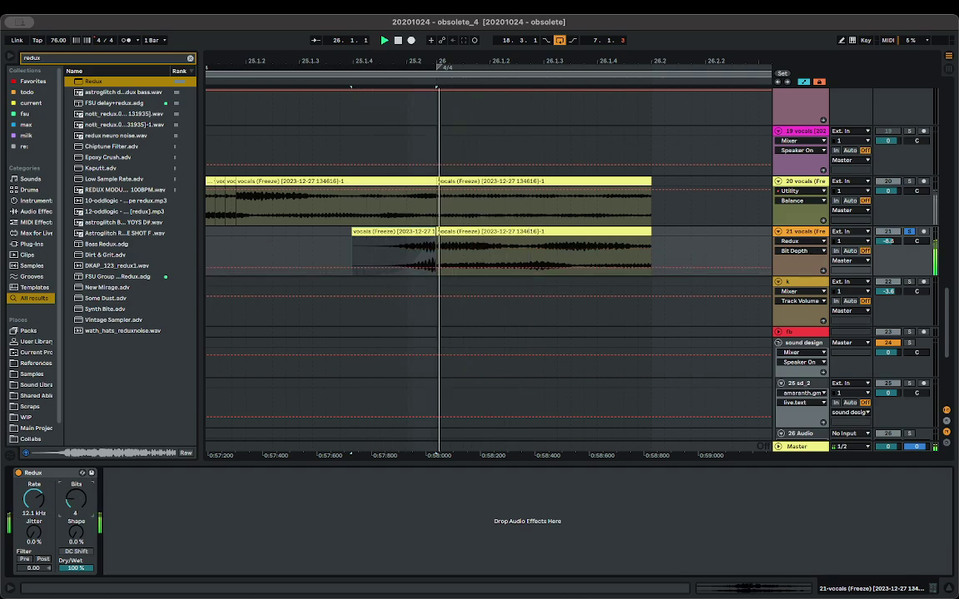
key("space")
- Delete Redux from track 21, search the browser for "sat", and load Saturator in its place
key("BackSpace")
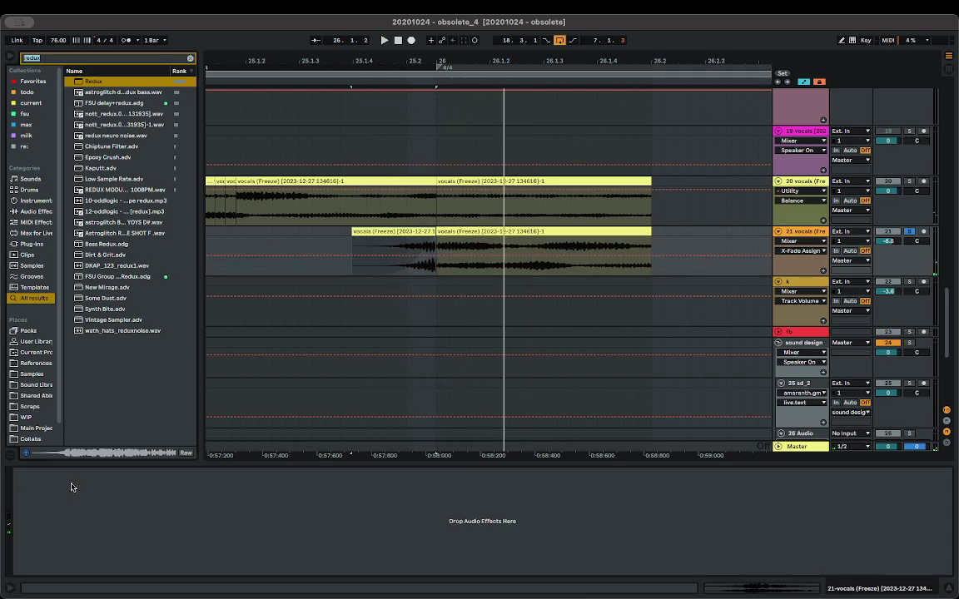
key("super+f")
type("sat")
key("Return")
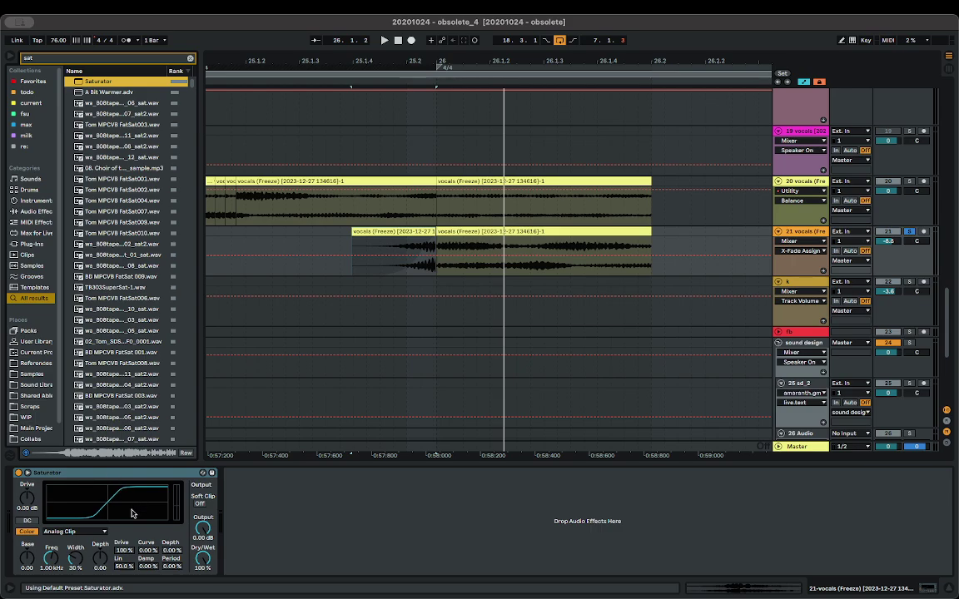
- Play the soloed vocal swell and raise the Saturator drive on track 21 to 13.7 dB
key("space")
left_click_drag(27, 498, 28, 466)
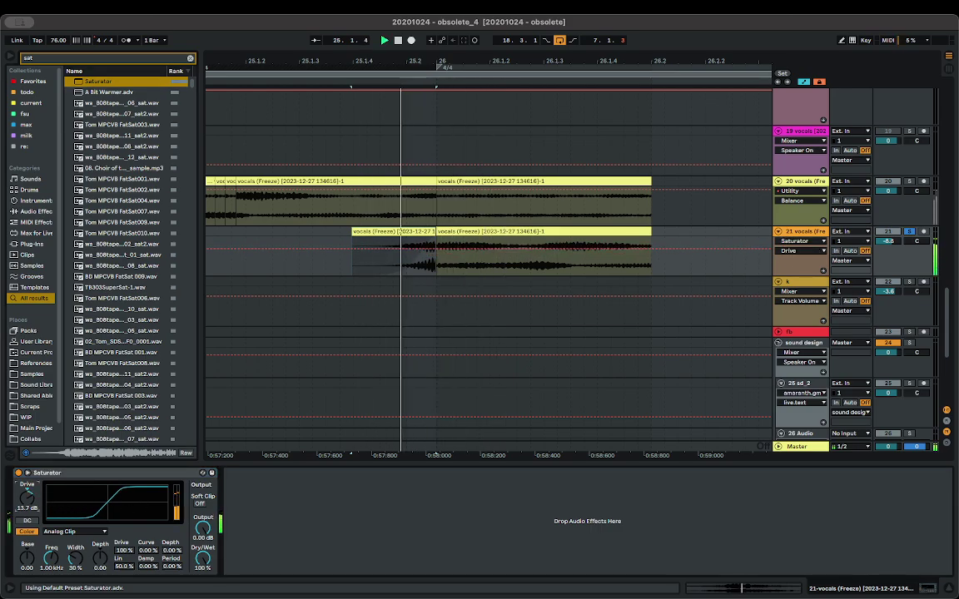
key("space")
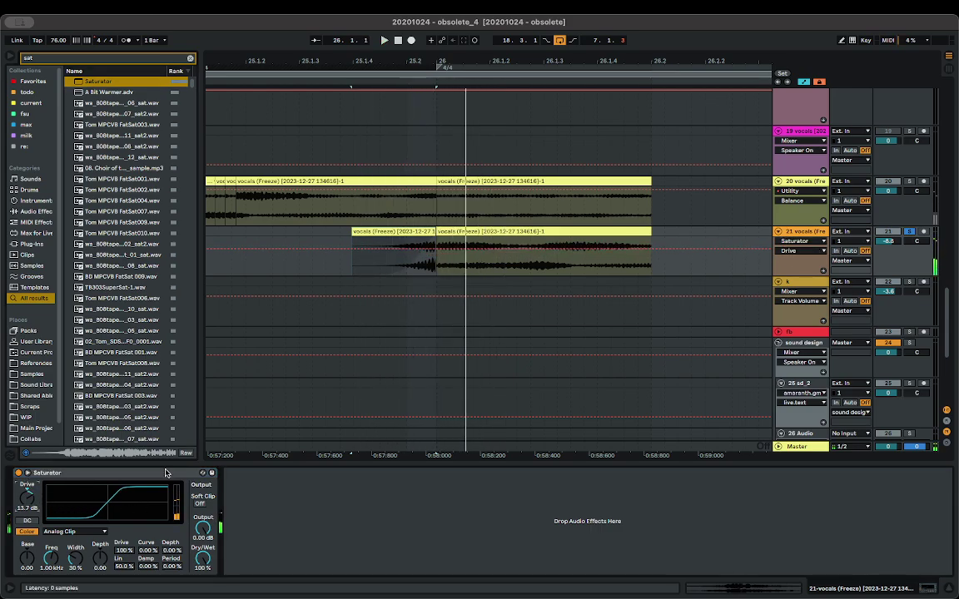
- Switch Saturator off, choose the Narrow adaptive grid, and draw its Device On automation active only under the swell up to bar 26
left_click(19, 473)
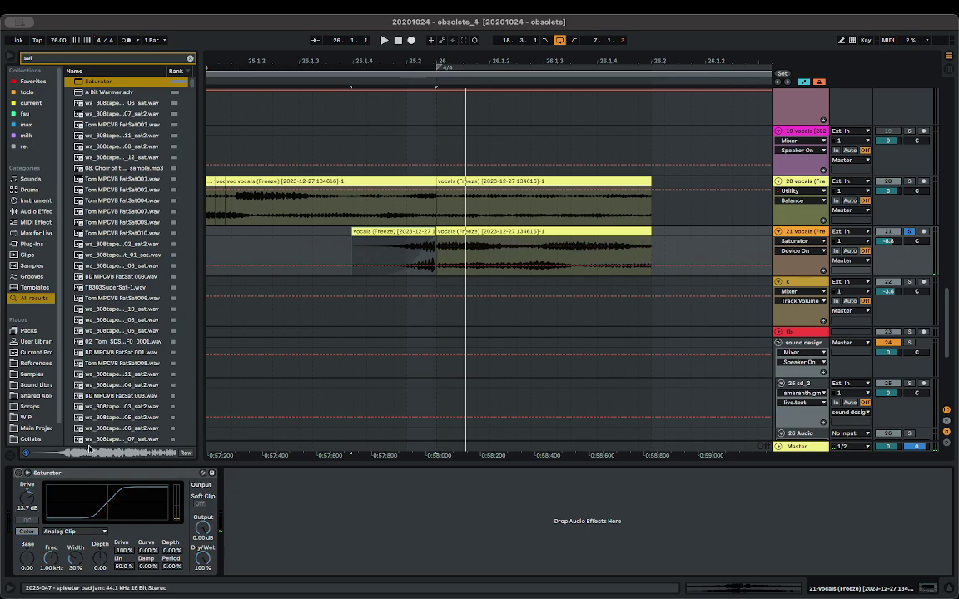
right_click(342, 250)
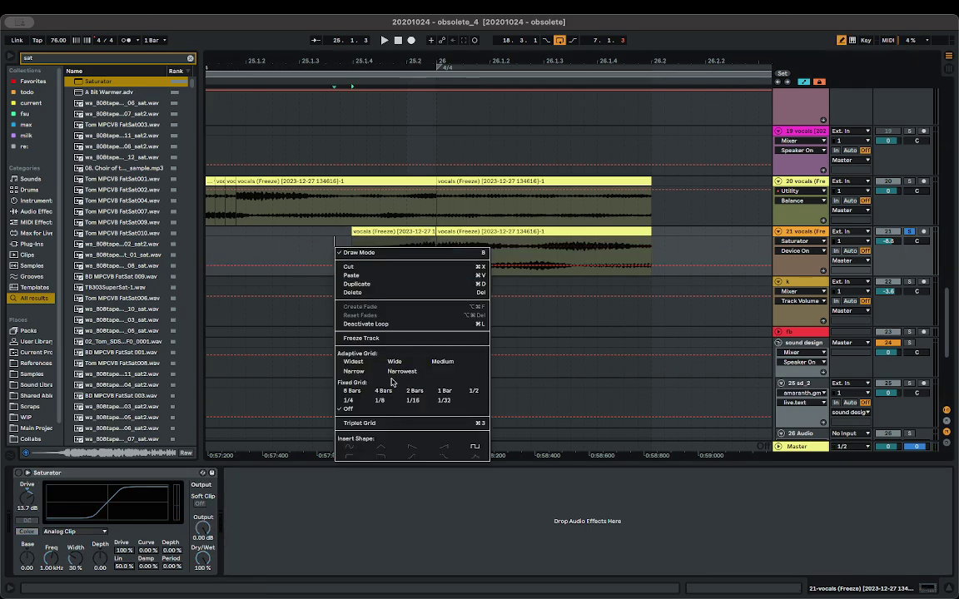
left_click(351, 373)
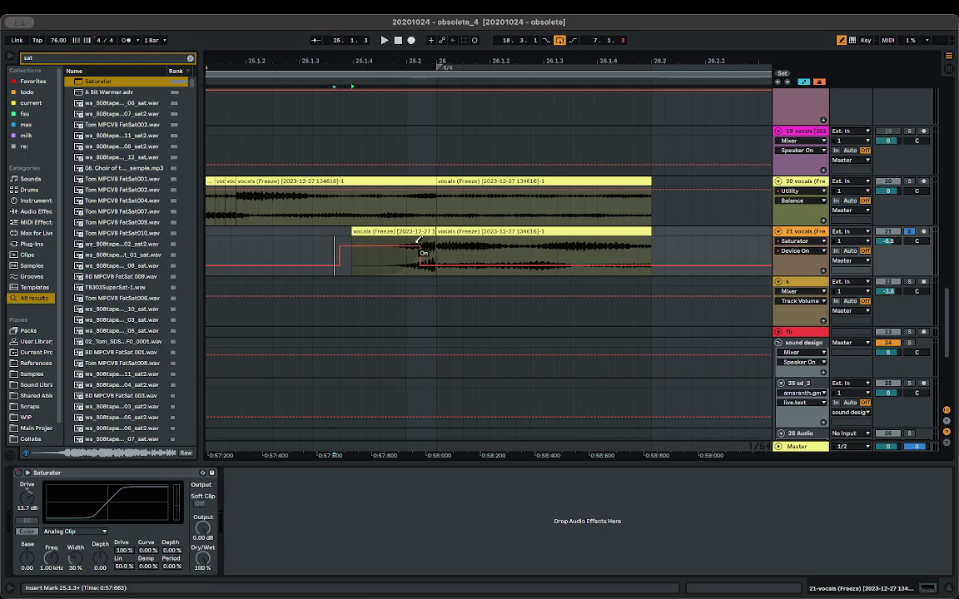
- Replay track 21's vocal swell into bar 26 several times to check the automated saturation
key("space")
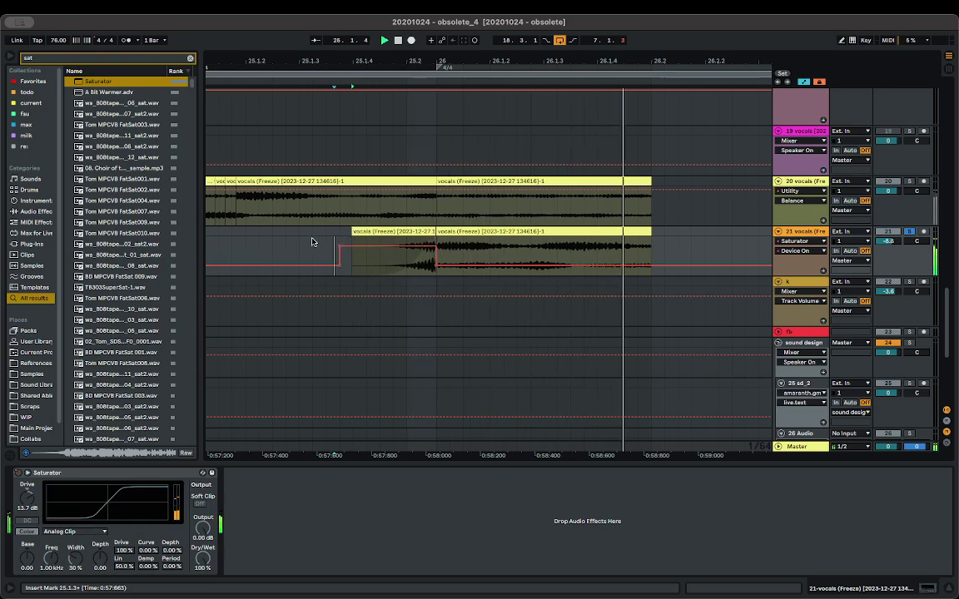
key("space")
key("space")
key("space")
key("space")
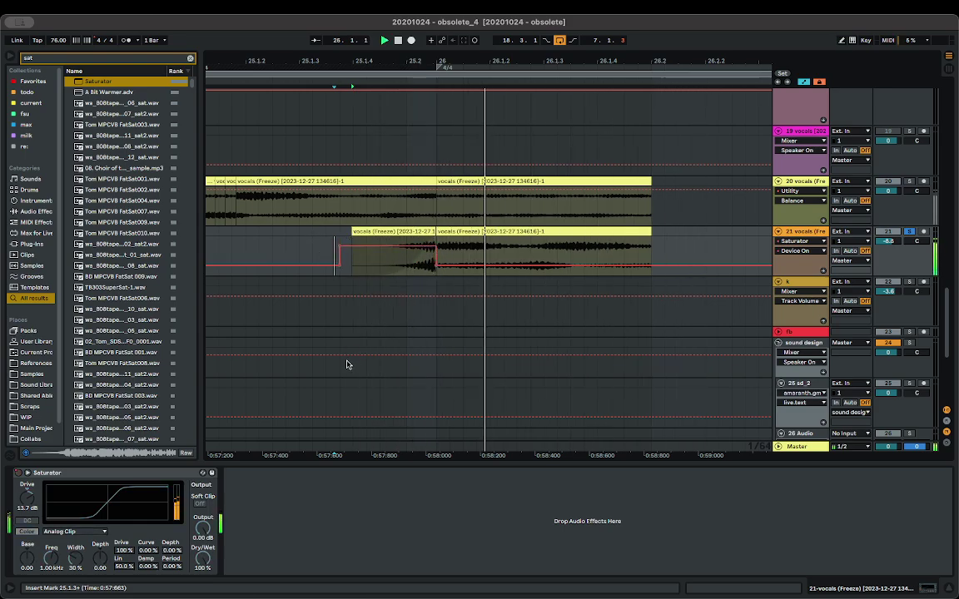
key("space")
key("space")
key("space")
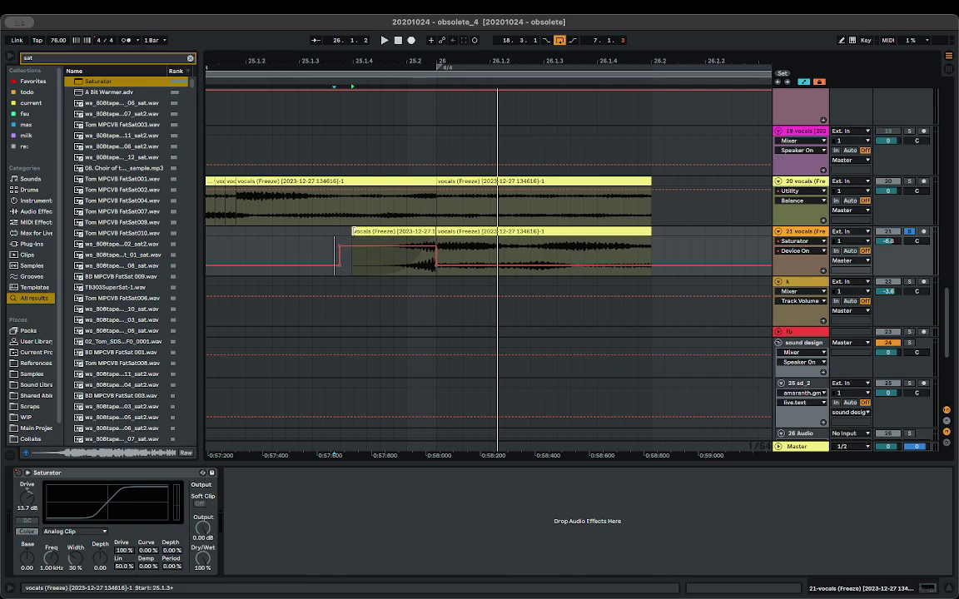
- Turn the grid off, shorten track 21's swell clip so it starts around 25.1.4, and play it
right_click(378, 320)
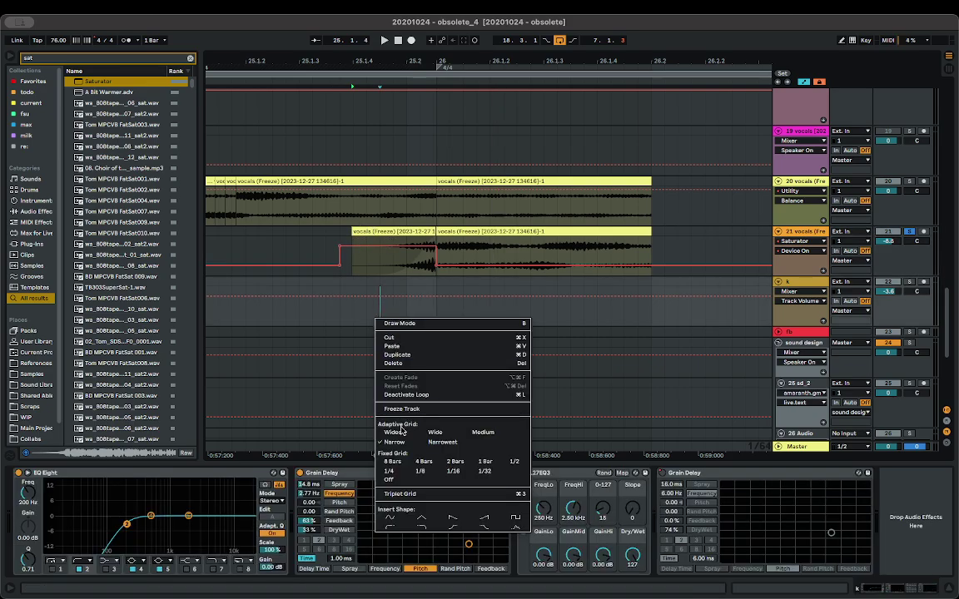
left_click(388, 481)
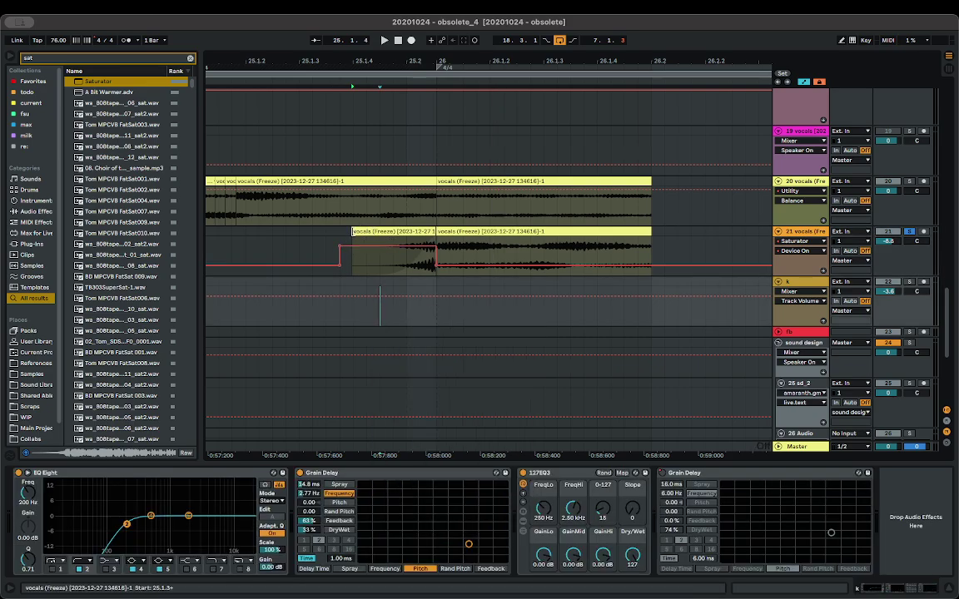
left_click_drag(352, 231, 382, 234)
key("space")
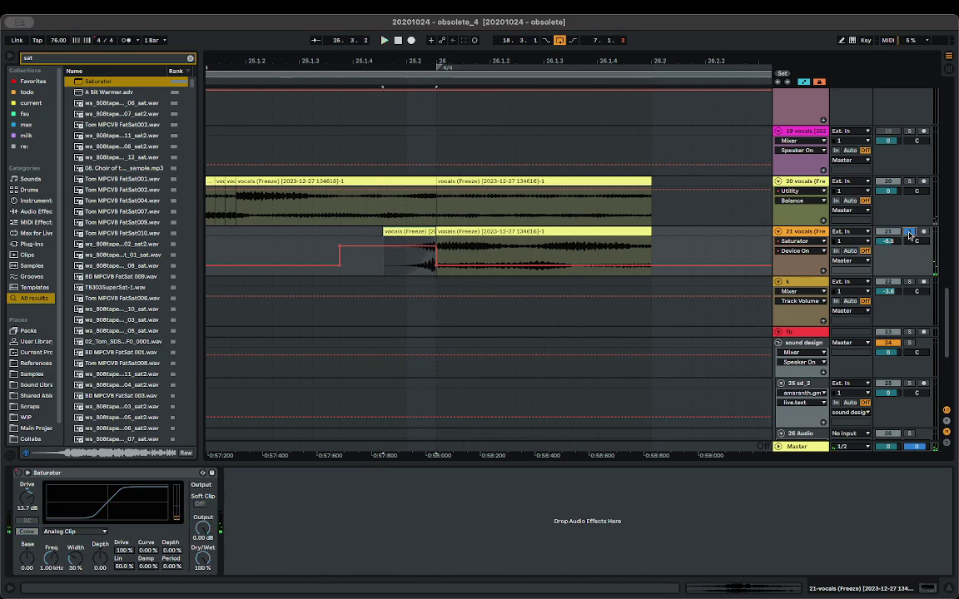
- Unsolo track 21 and play the full mix from about 19.3.4 through the swell
left_click(909, 234)
key("space")
scroll(323, 222, "down", 10)
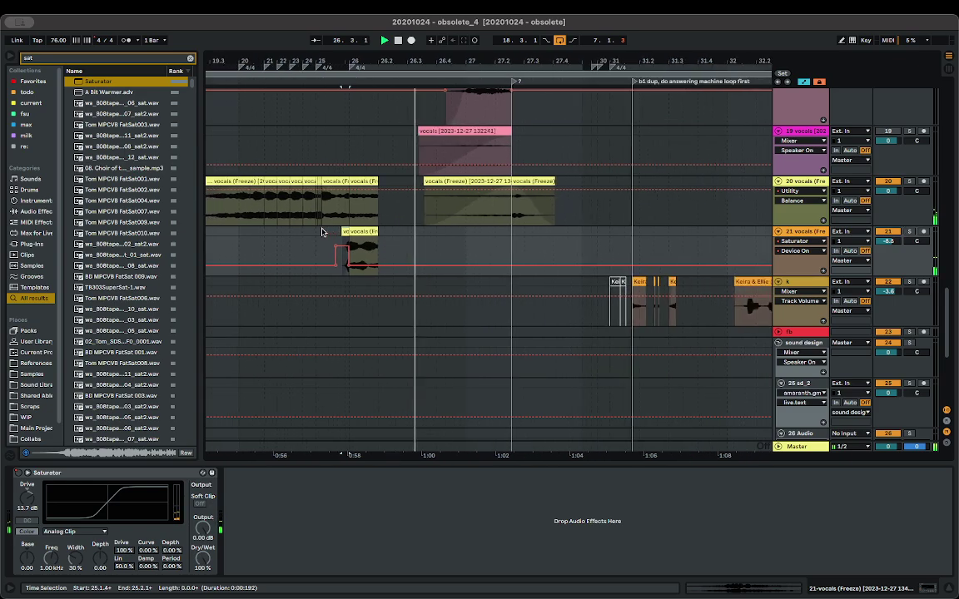
scroll(323, 231, "left", 4)
left_click(404, 247)
key("space")
key("space")
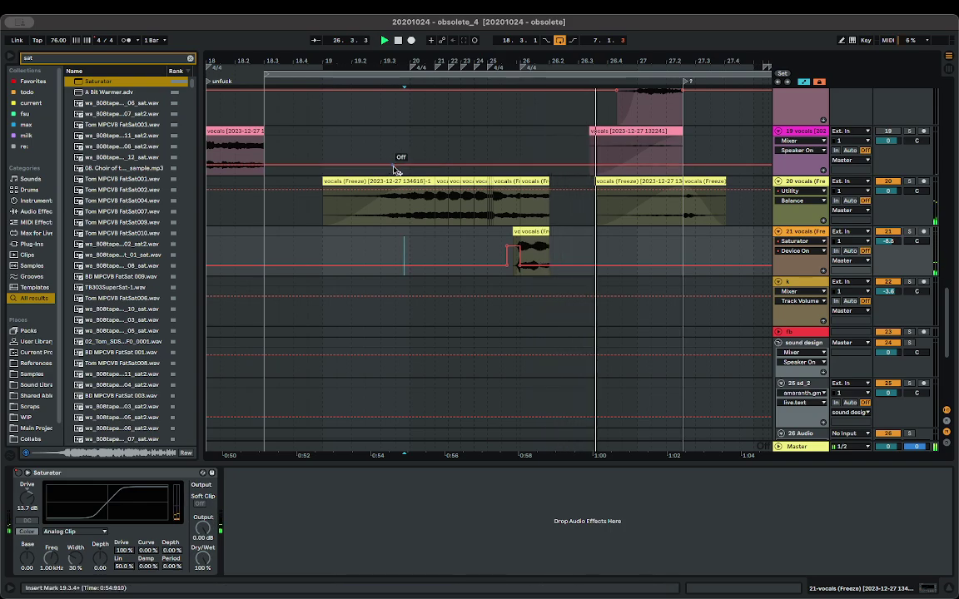
- Play the passage from the pads clip at 26.2.1 and look over the pad and vocal tracks beneath it
scroll(587, 183, "up", 10)
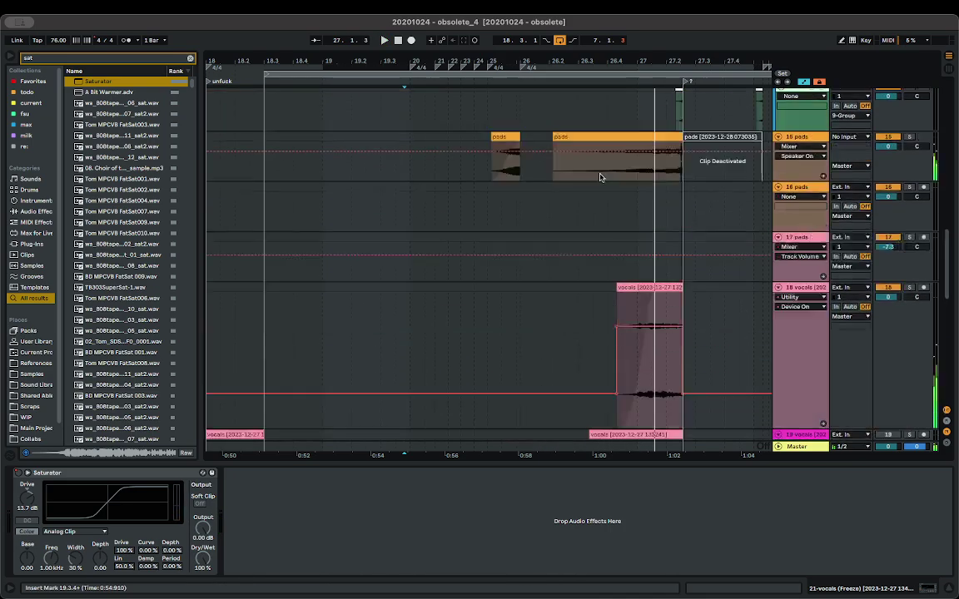
scroll(610, 208, "down", 5)
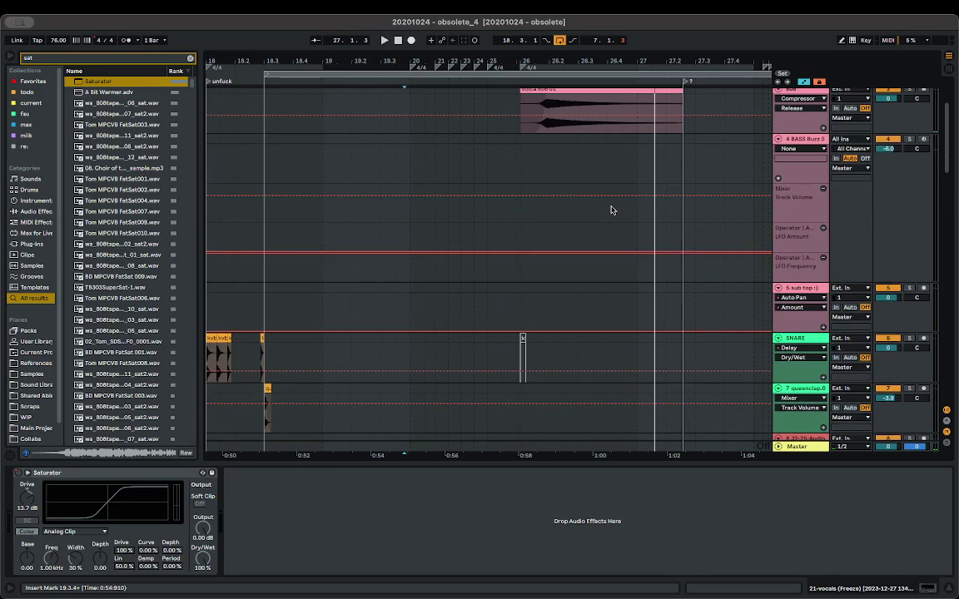
scroll(608, 218, "down", 1)
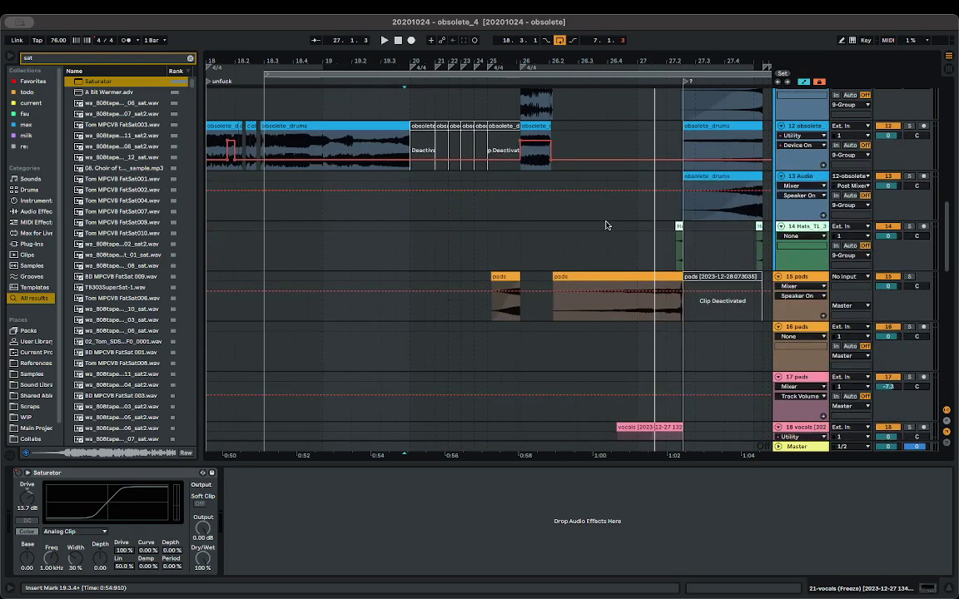
left_click(553, 279)
scroll(601, 287, "down", 5)
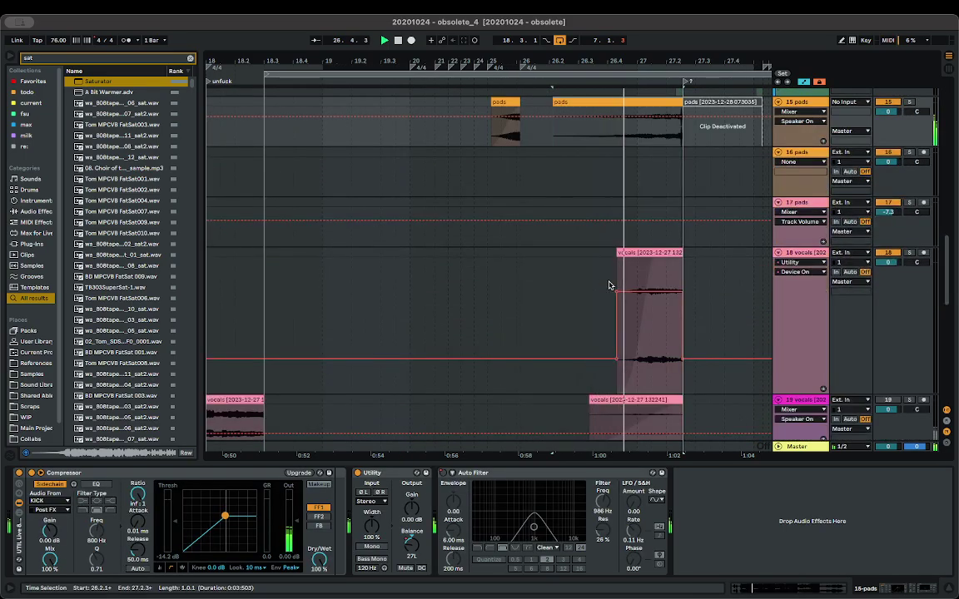
scroll(608, 285, "down", 7)
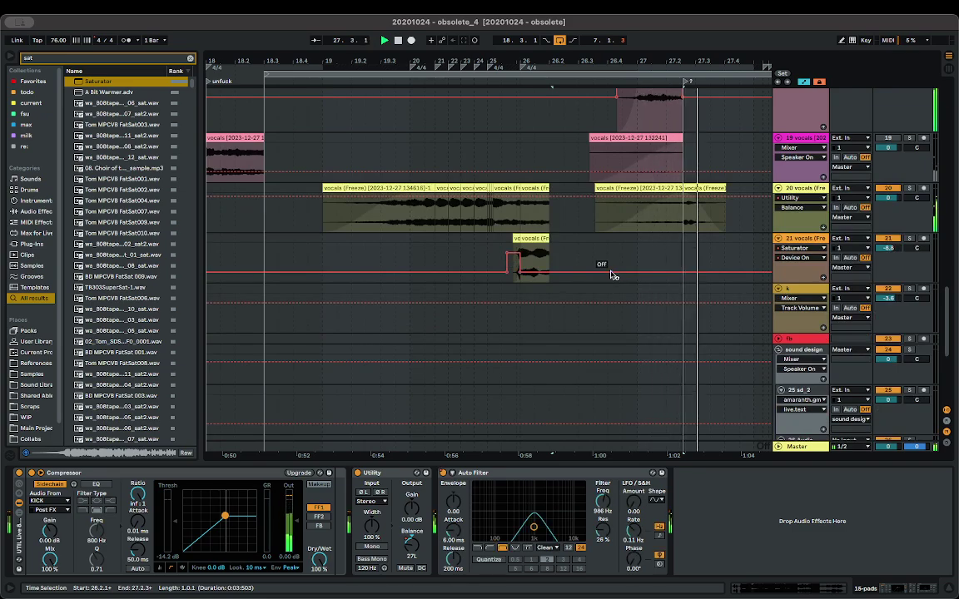
key("space")
scroll(622, 259, "up", 7)
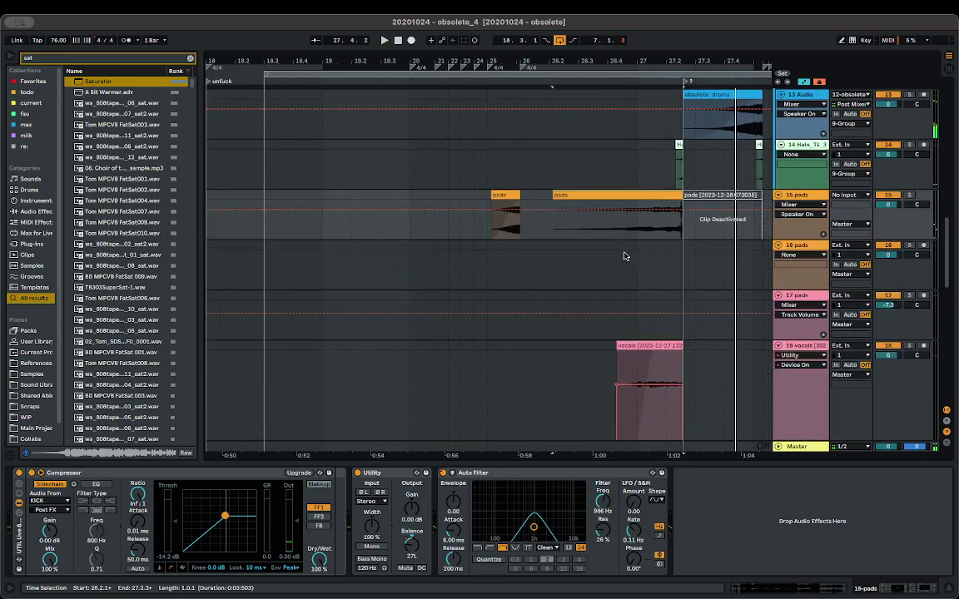
- Play from 26.4.4 and examine the vocal, pad and drum tracks around the "?" marker
left_click(628, 260)
key("space")
scroll(654, 259, "right", 5)
scroll(546, 251, "down", 7)
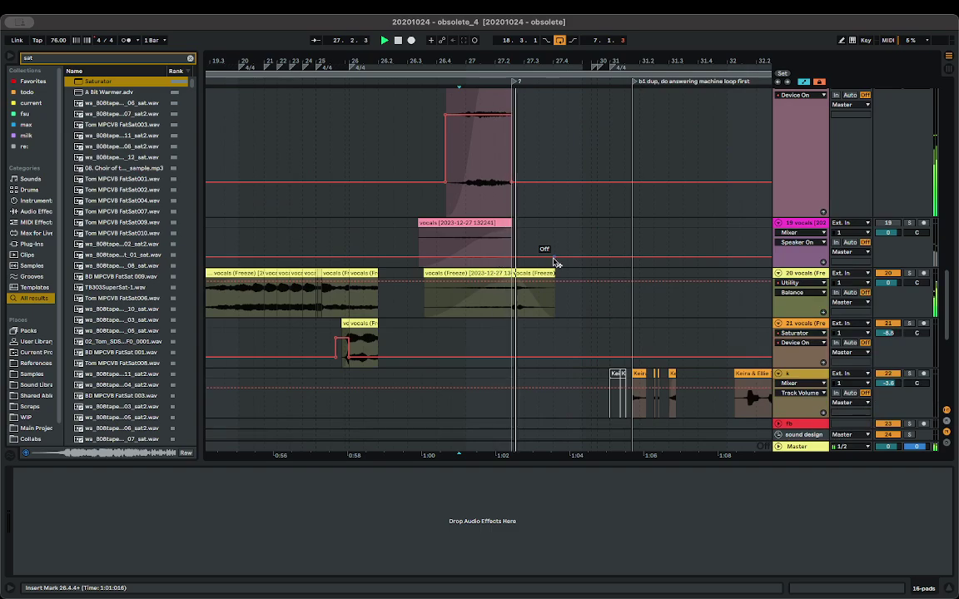
scroll(556, 264, "up", 7)
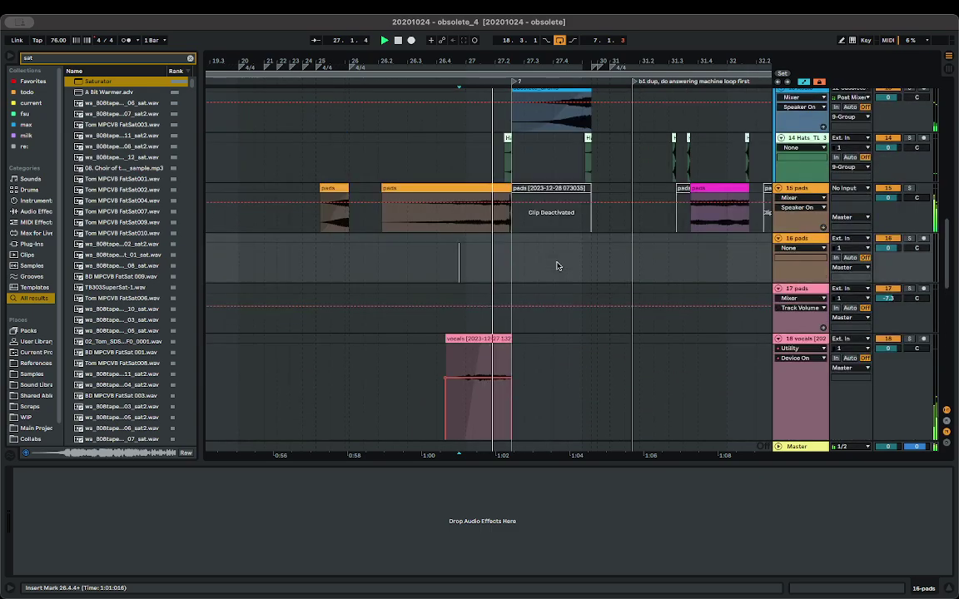
scroll(556, 265, "up", 3)
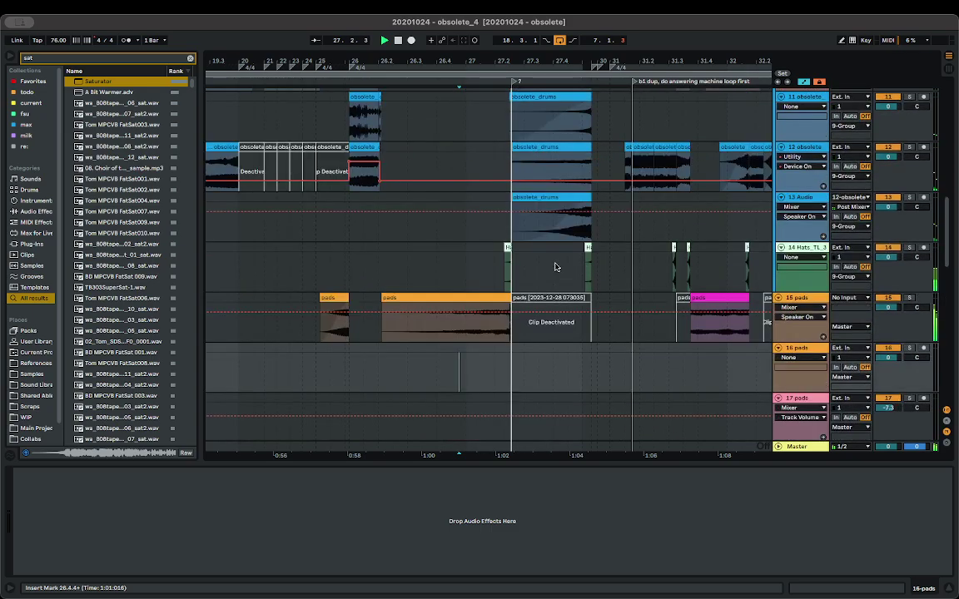
- Solo drum track 12 and show its EQ Eight and Utility devices
left_click(910, 148)
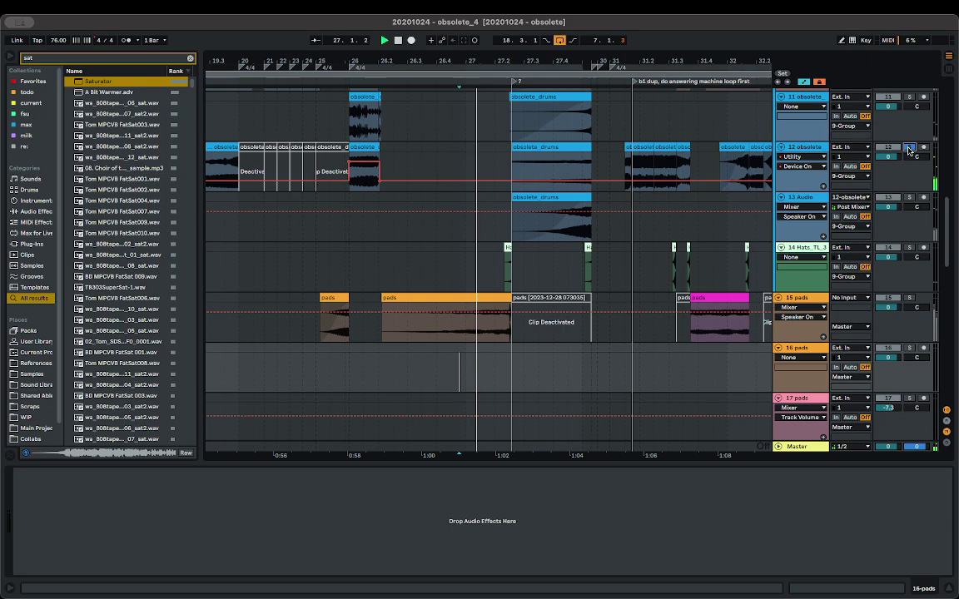
left_click(625, 148)
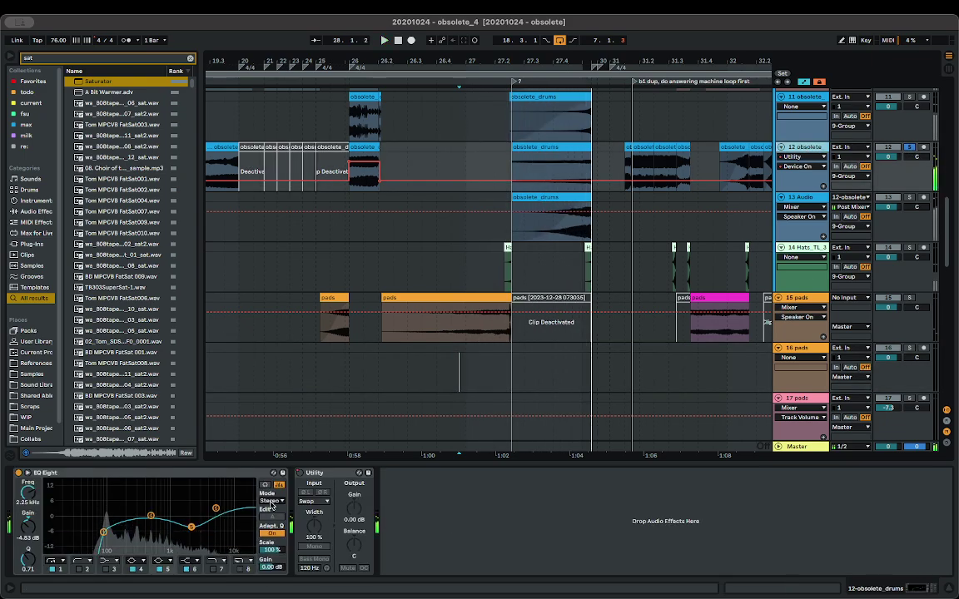
scroll(598, 189, "up", 3)
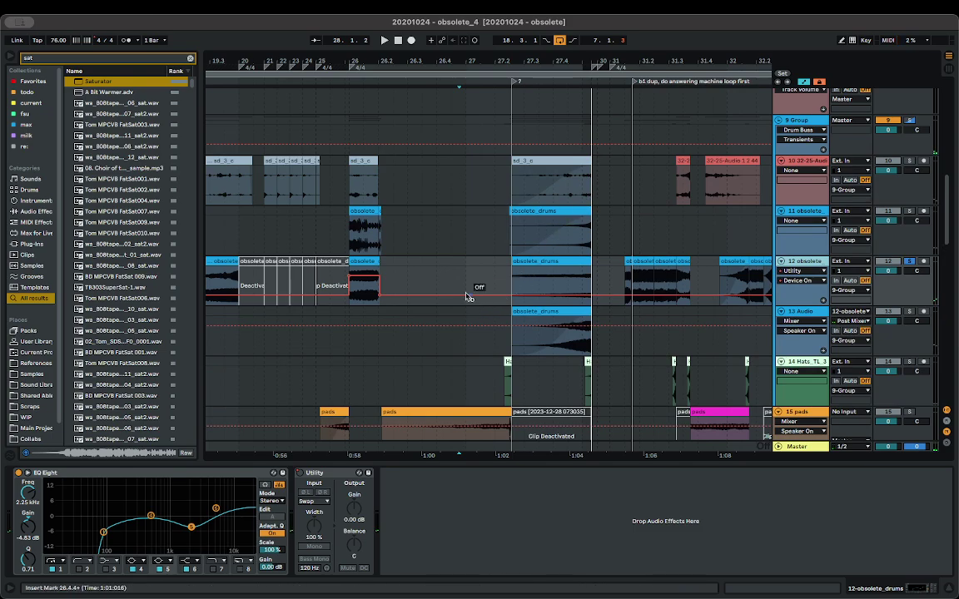
- Draw Utility's Device On automation as active across the obsolete_drums clip after 27.2 on track 12, and play it
right_click(442, 272)
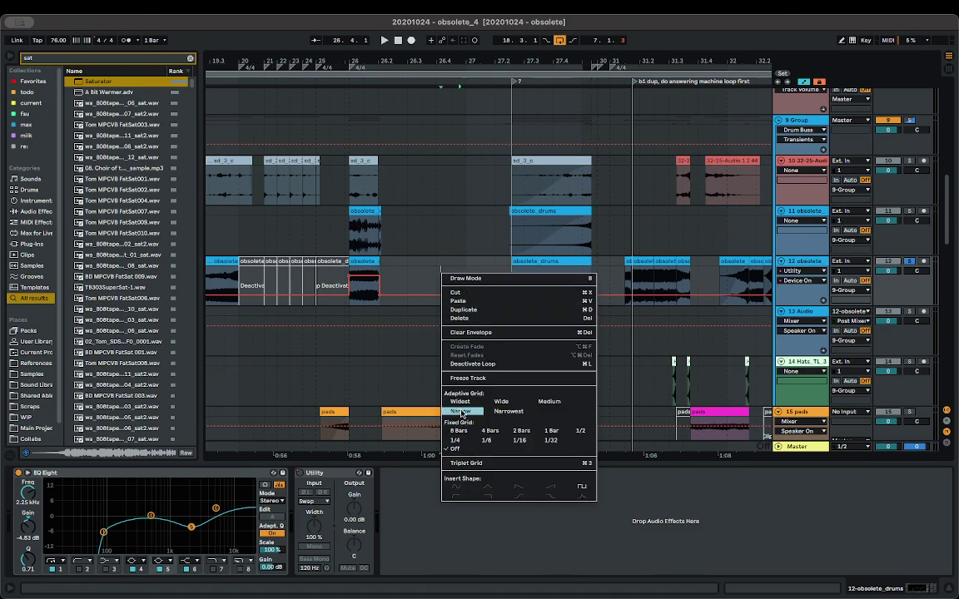
left_click(465, 309)
key("ctrl+z")
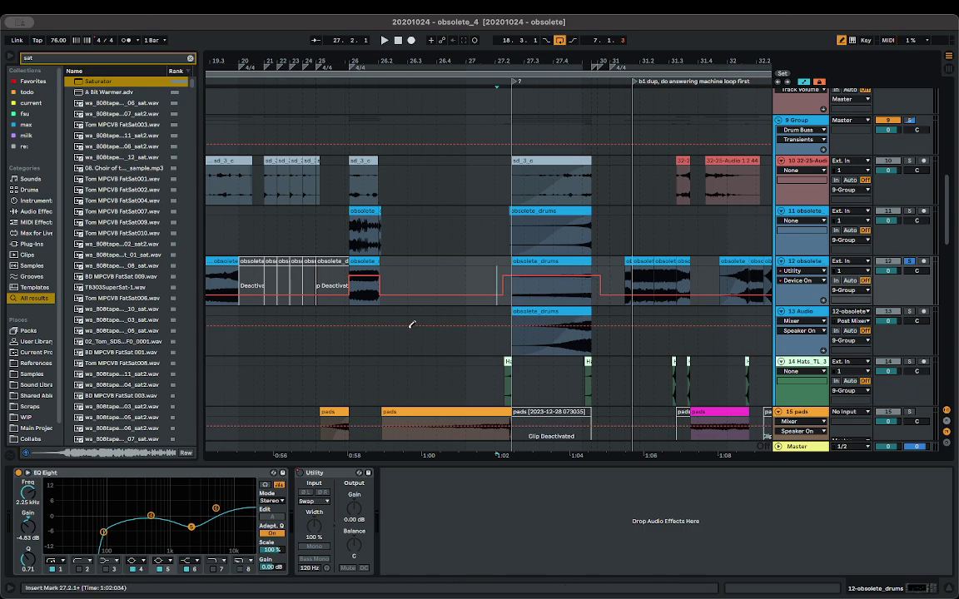
key("space")
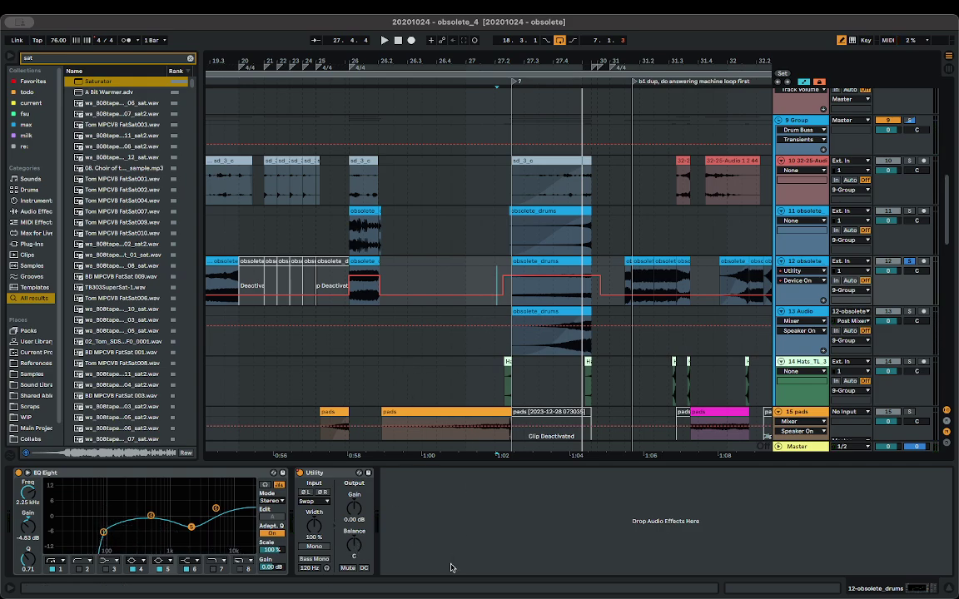
- Using the Narrow adaptive grid, automate Utility's Balance on track 12 to 24L from 27.2.1 to 31.1.1, and play the section
left_click(353, 546)
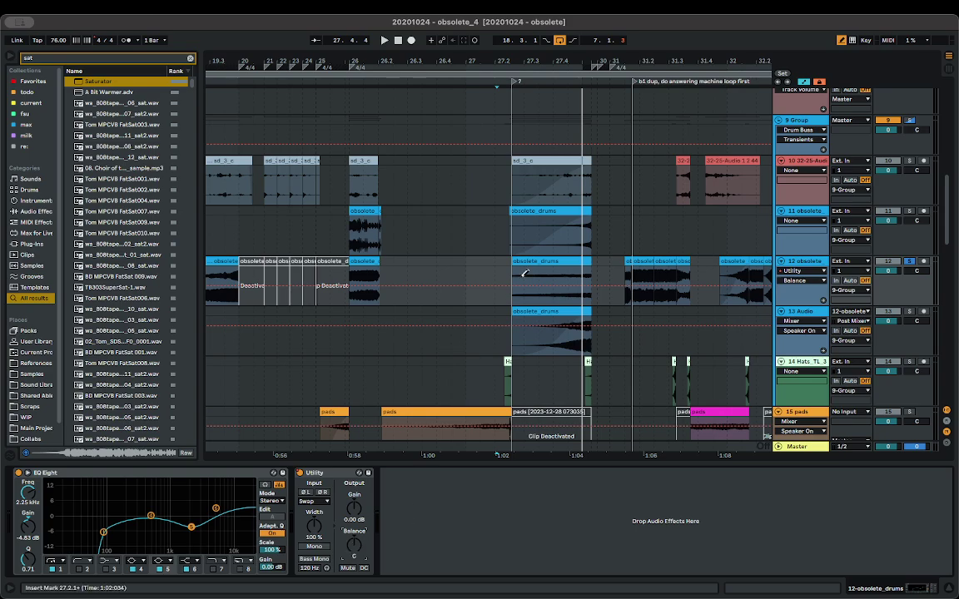
right_click(497, 281)
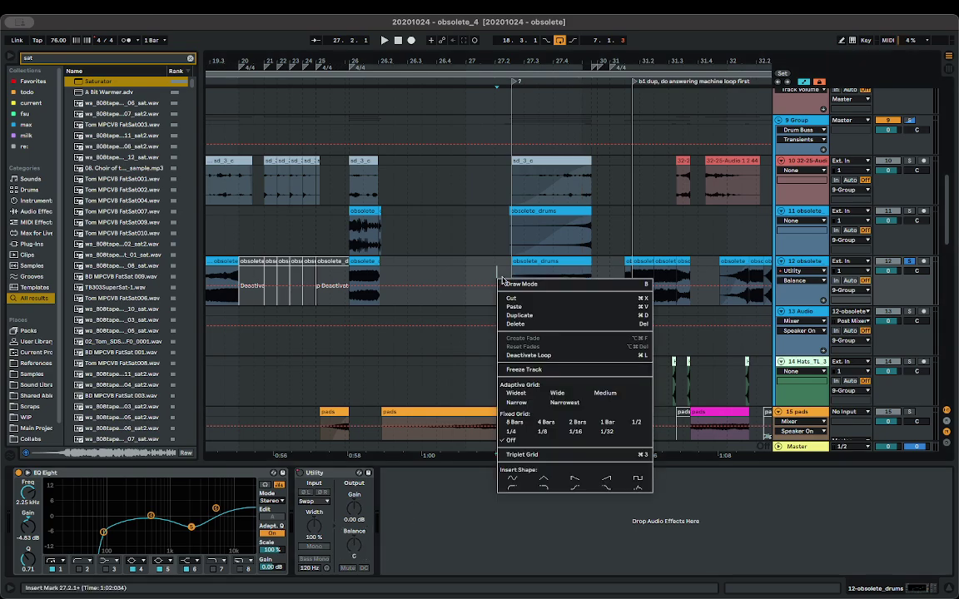
left_click(515, 403)
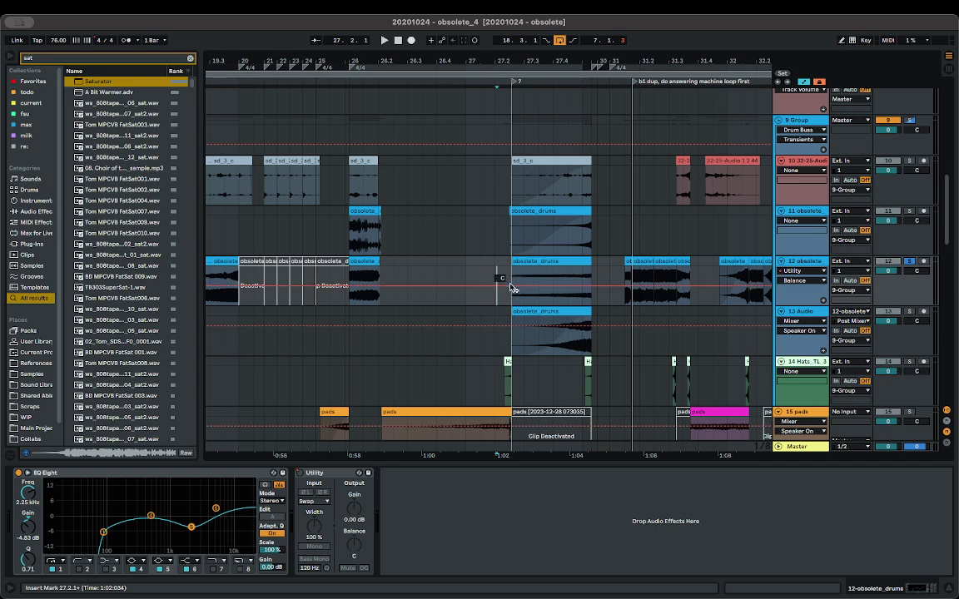
left_click_drag(495, 279, 604, 285)
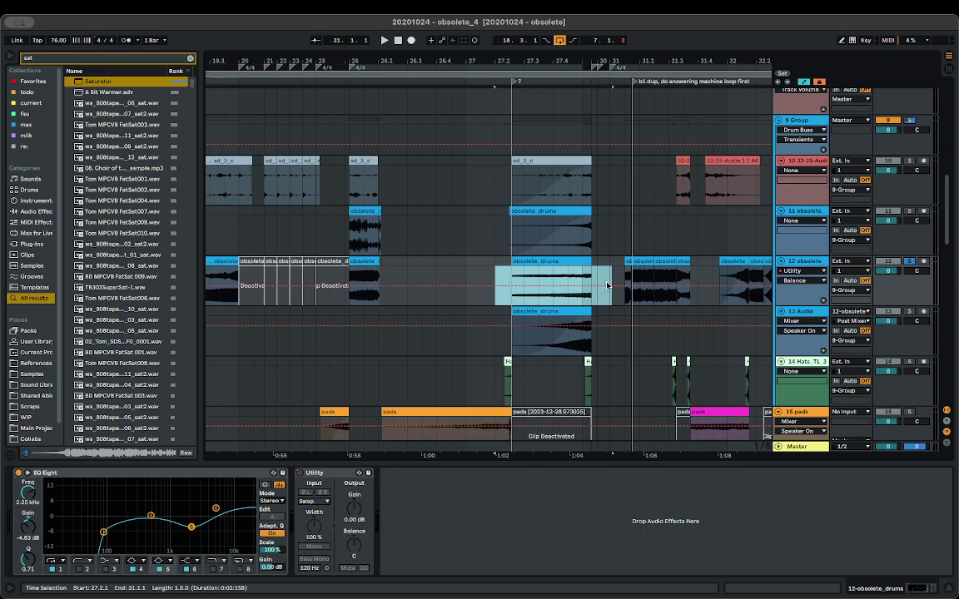
key("space")
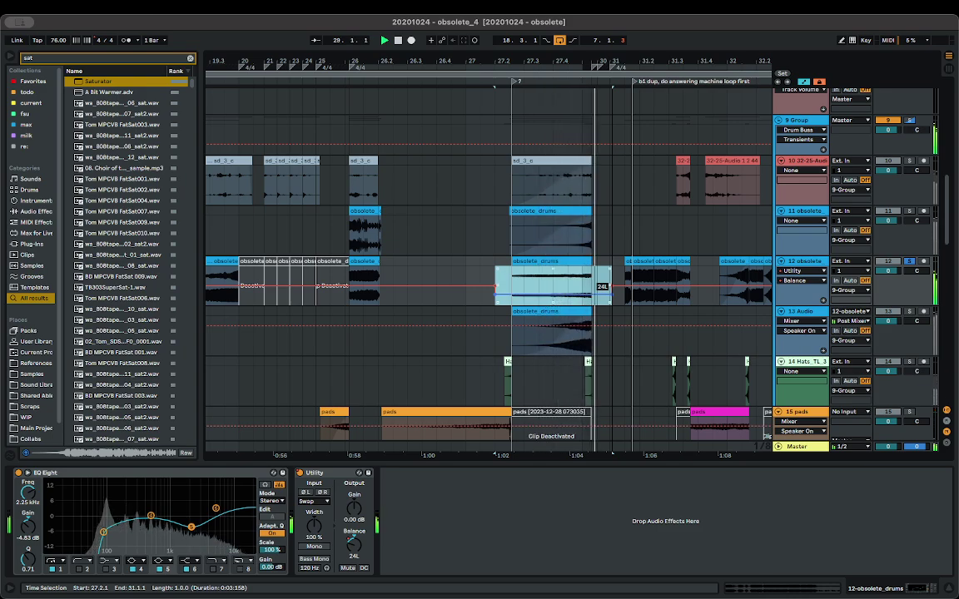
key("space")
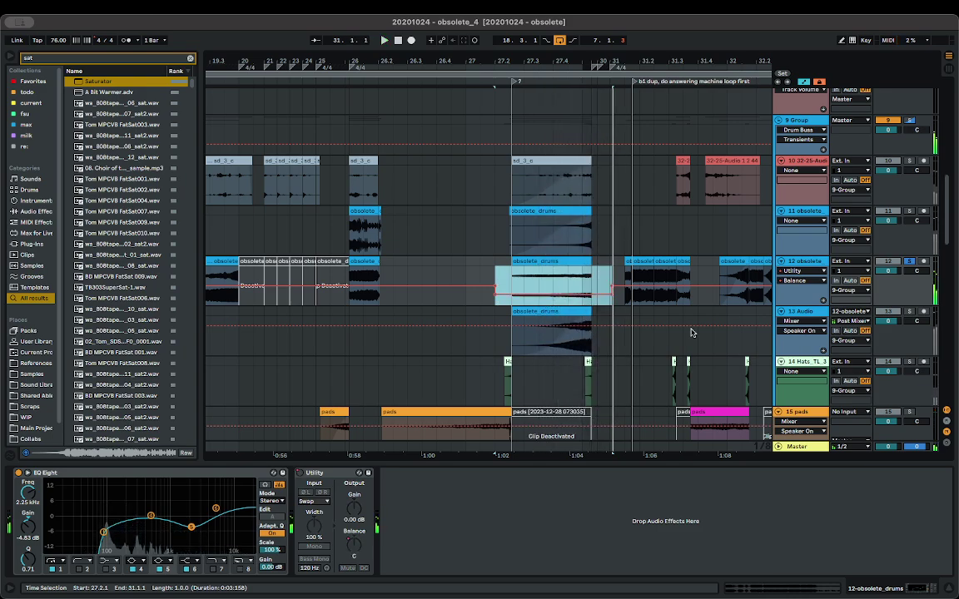
- Unsolo track 12 and play the full mix from 26.3.3
left_click(909, 262)
left_click(421, 268)
key("space")
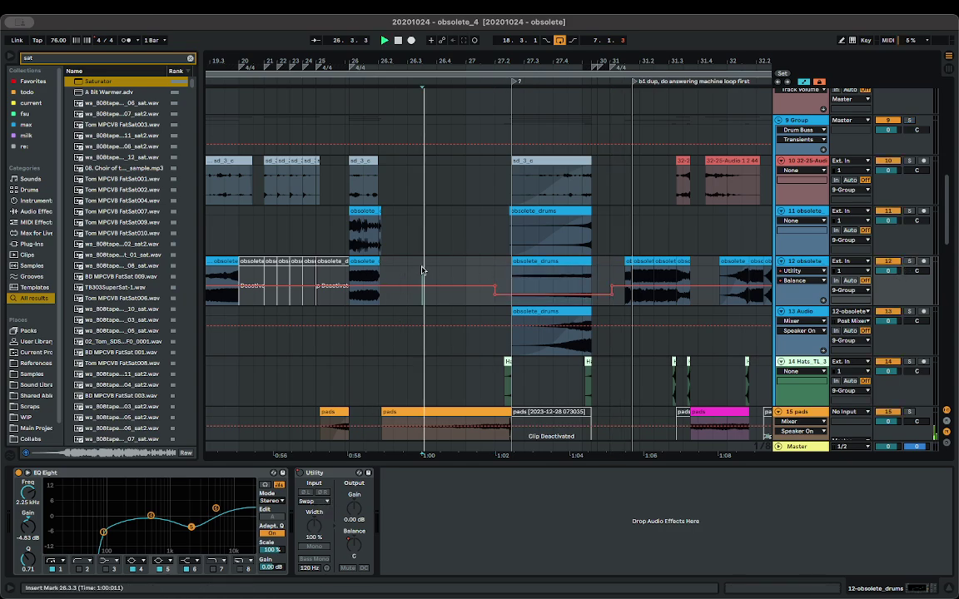
- Automate Utility's Gain on track 12 to -8.36 dB from 27.2.3 to 27.4.1, and play the section
scroll(437, 278, "down", 4)
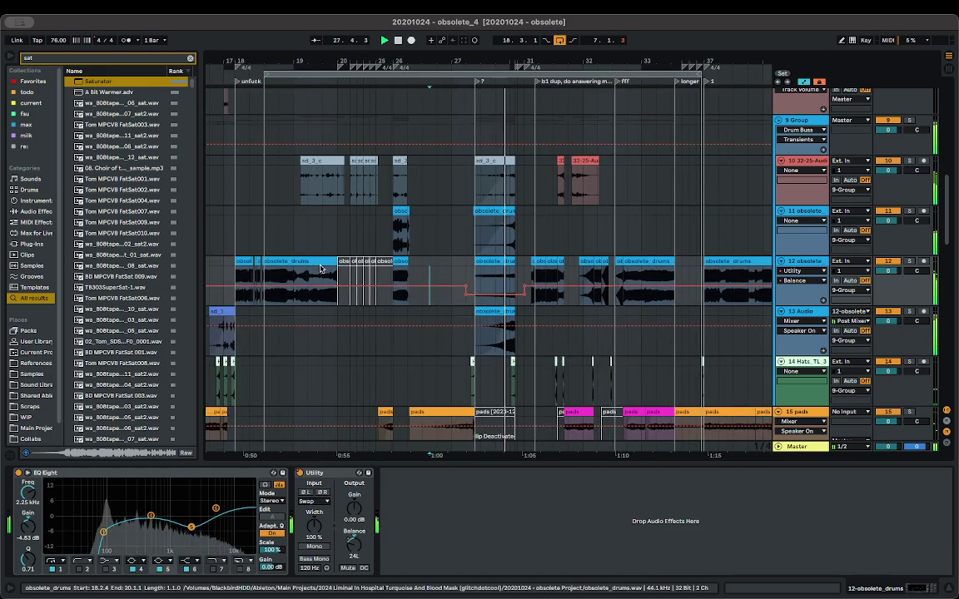
key("space")
left_click(490, 262)
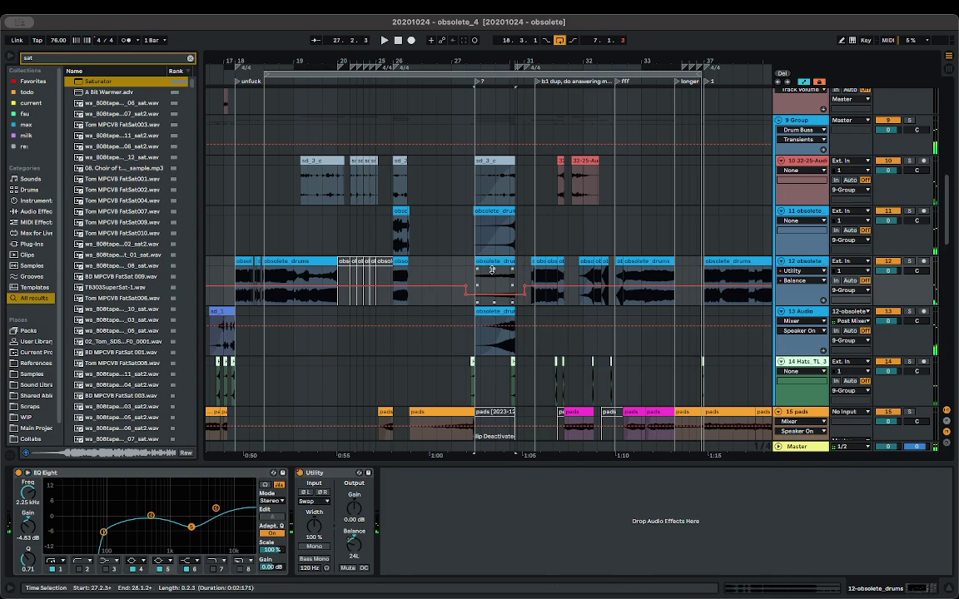
scroll(485, 333, "up", 4)
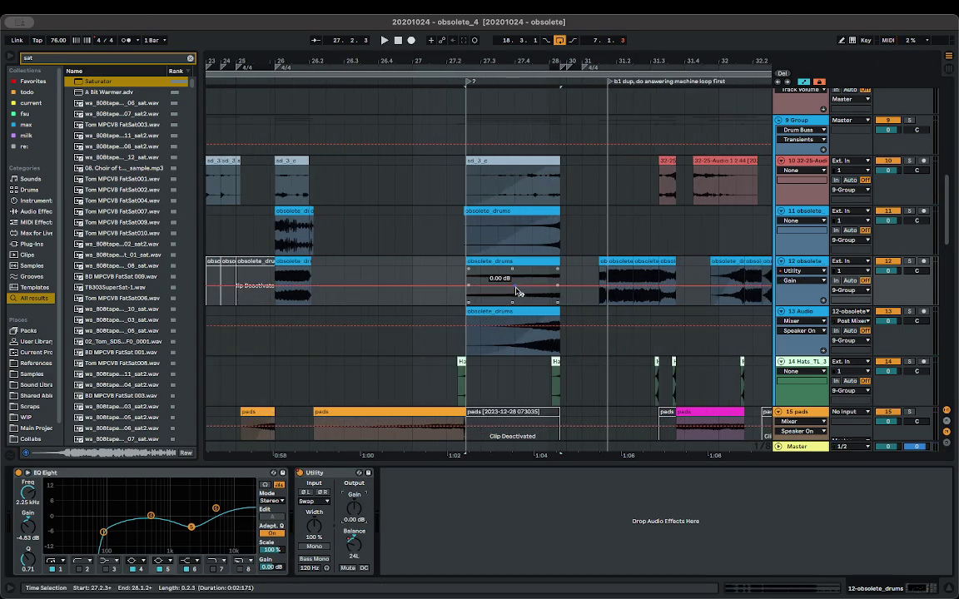
left_click_drag(468, 296, 508, 302)
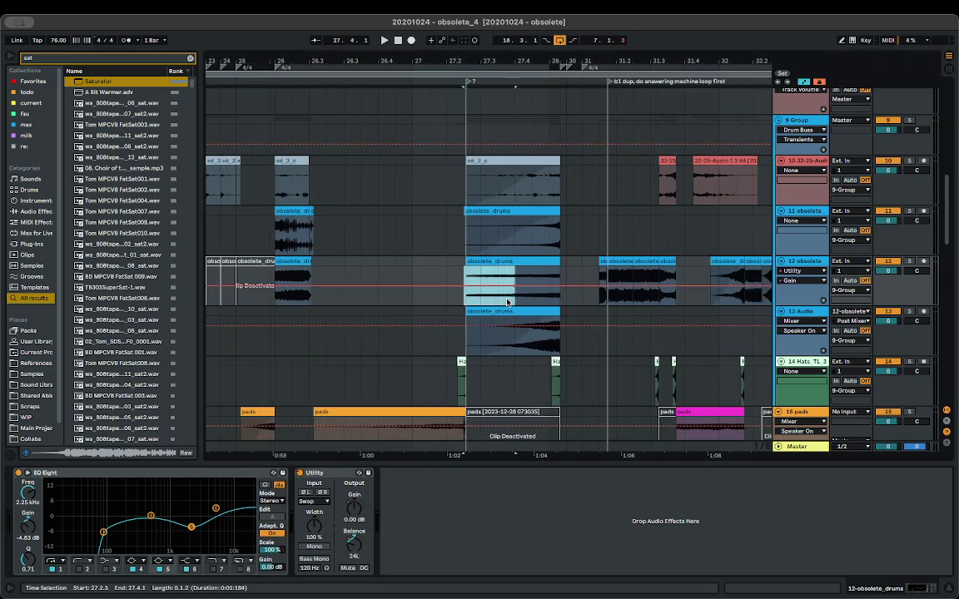
key("space")
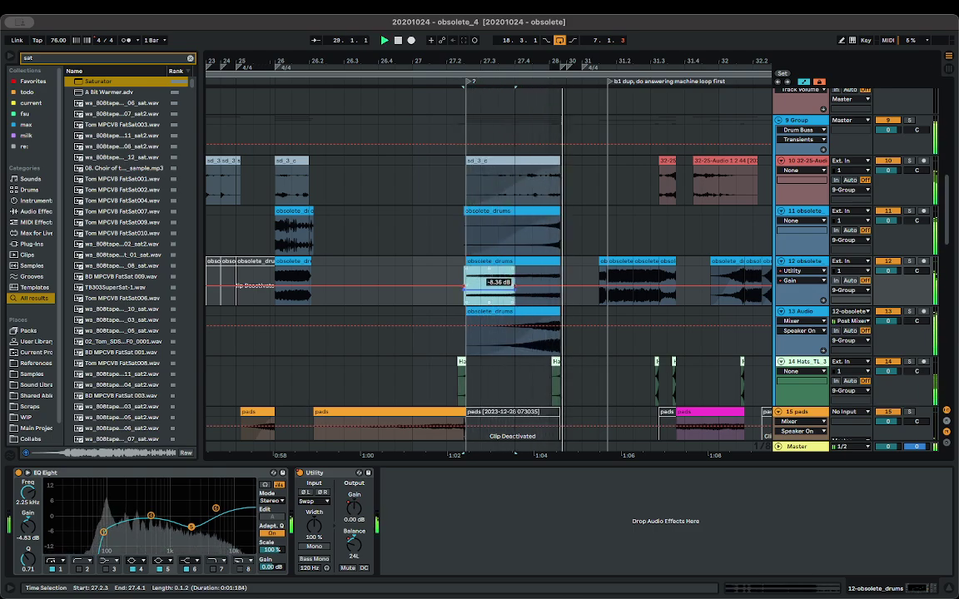
key("space")
- Ramp track 12's Gain automation back up to 0 dB by the end of the 27.2 obsolete_drums clip, and play from 27.2.1
left_click(543, 289)
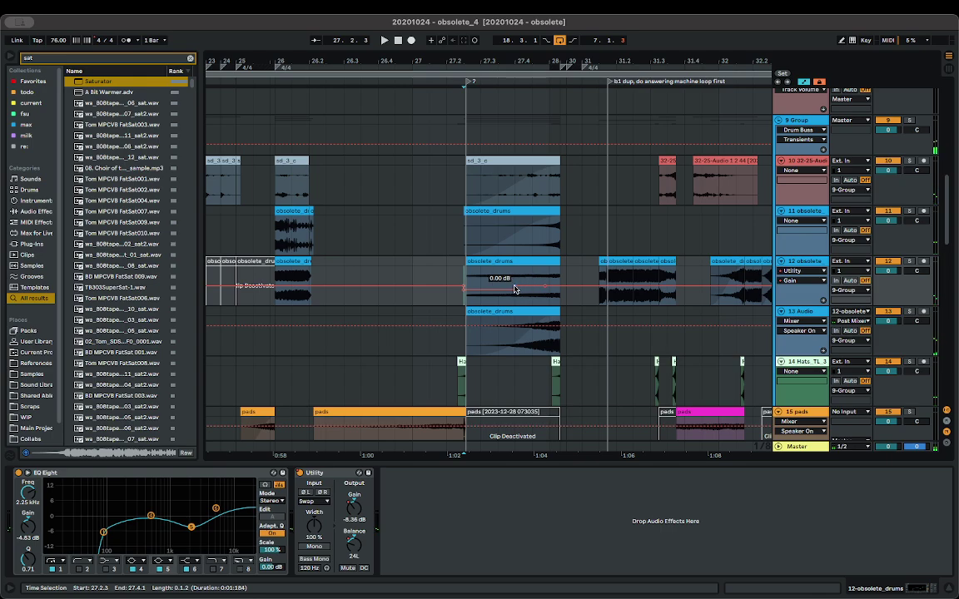
left_click(445, 297)
key("space")
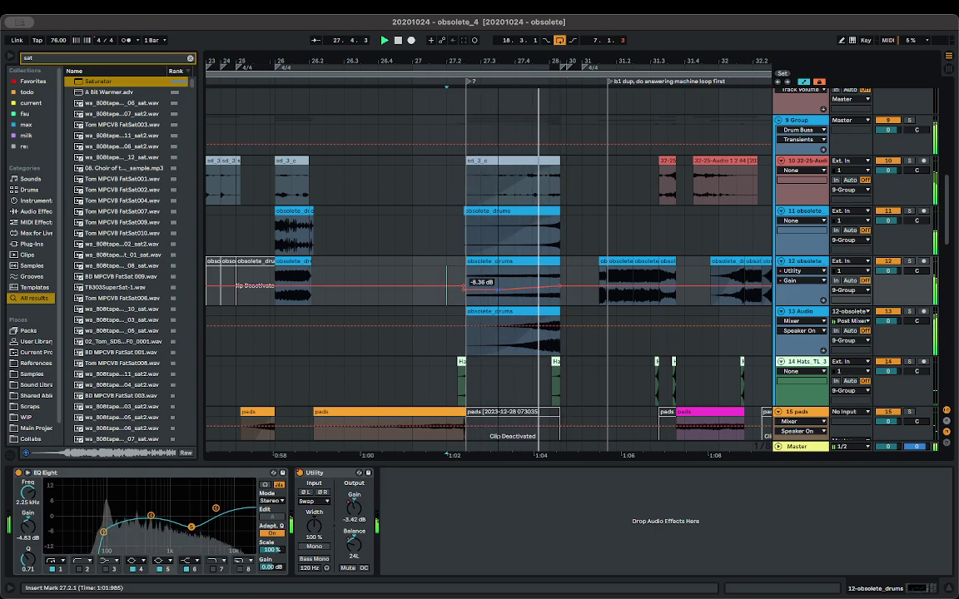
scroll(468, 282, "down", 5)
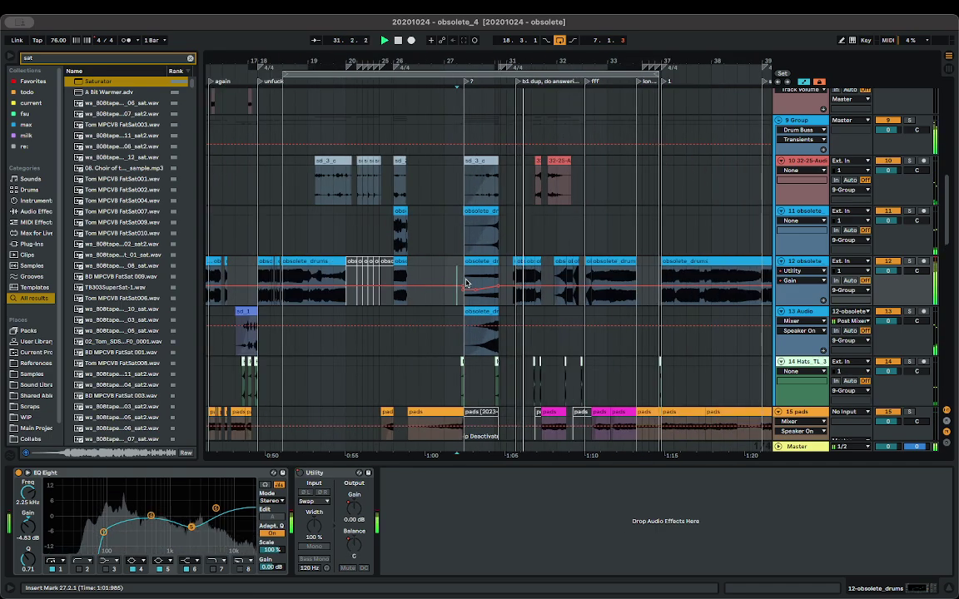
key("space")
key("space")
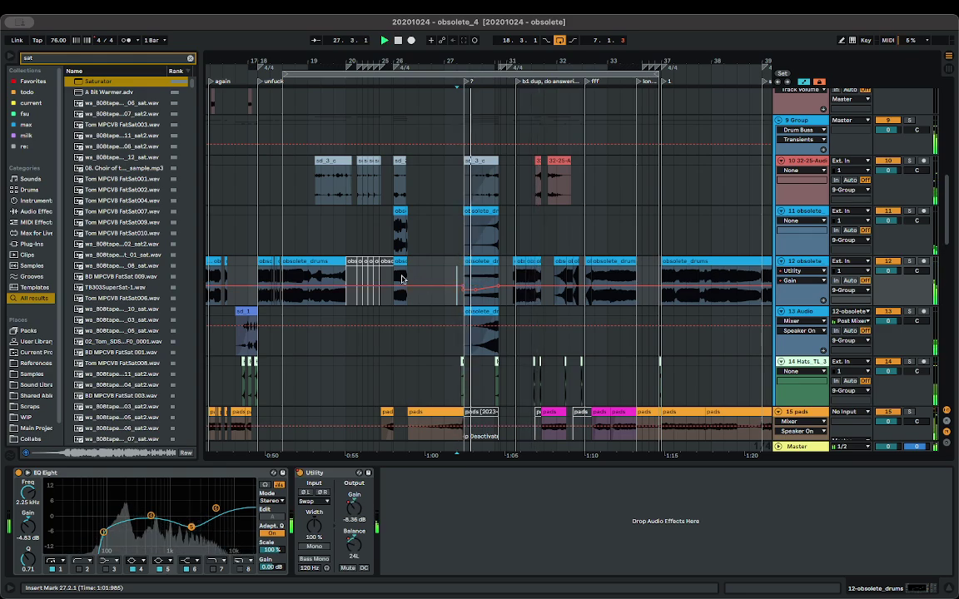
- Solo pads track 15, play it from 25.2.1, and show its Utility Balance automation
scroll(417, 324, "up", 5)
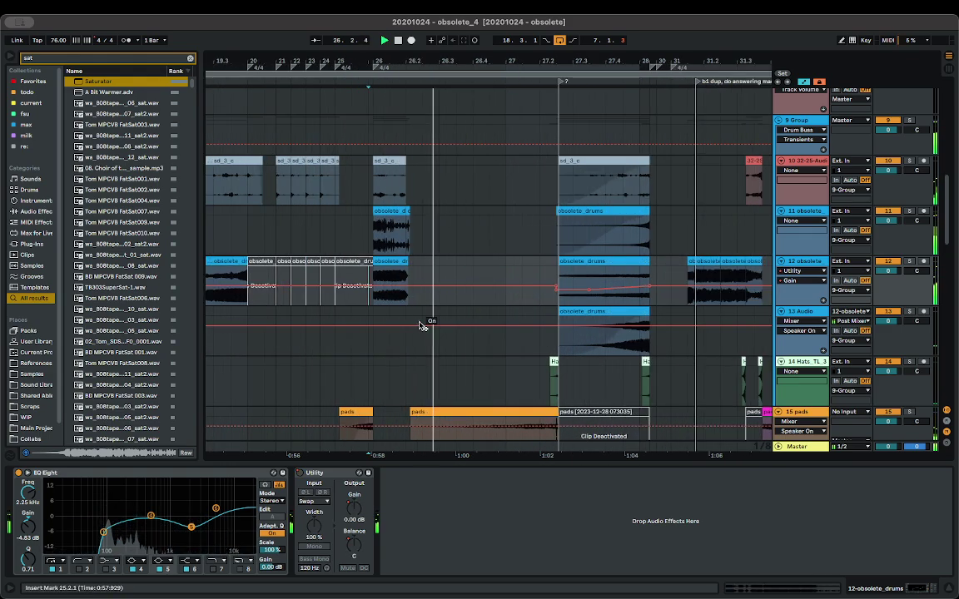
left_click(372, 321)
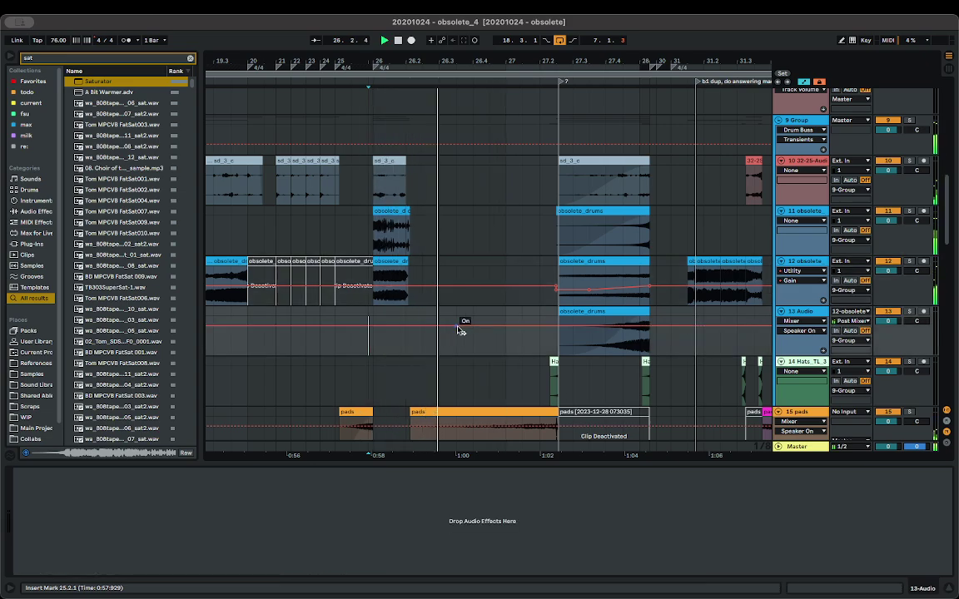
scroll(462, 328, "down", 5)
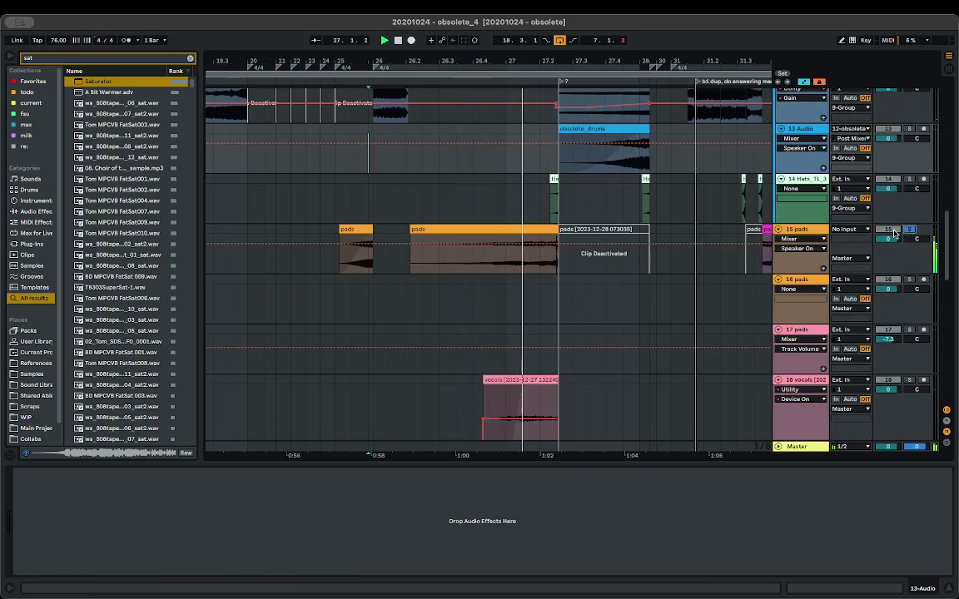
left_click(810, 234)
key("space")
scroll(500, 330, "down", 8)
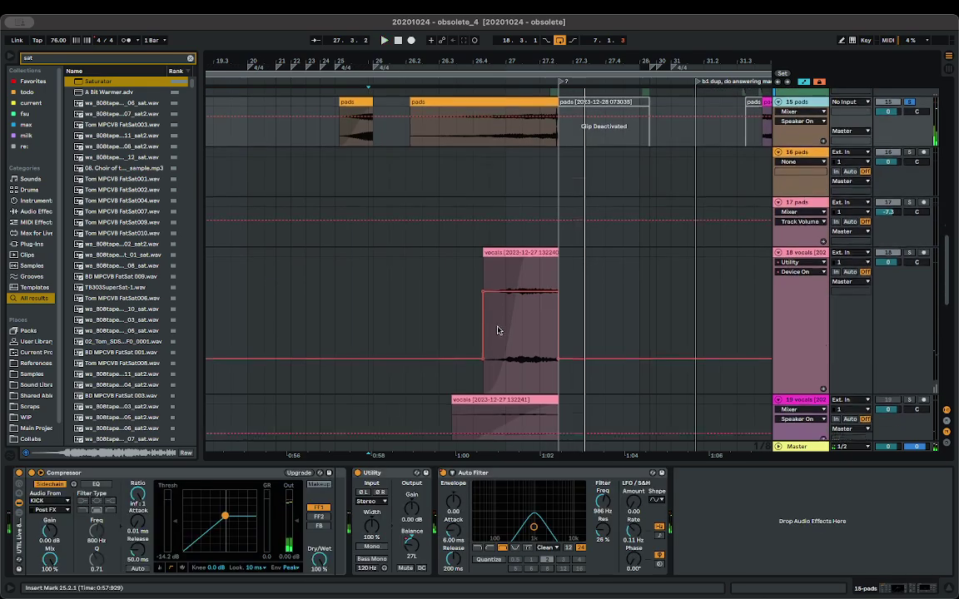
key("space")
scroll(500, 332, "up", 7)
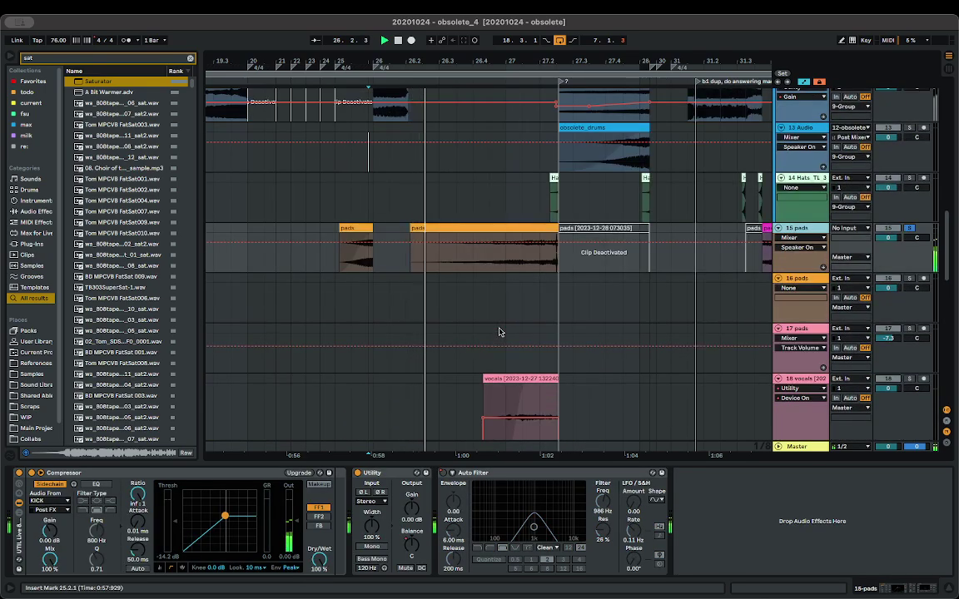
left_click(411, 546)
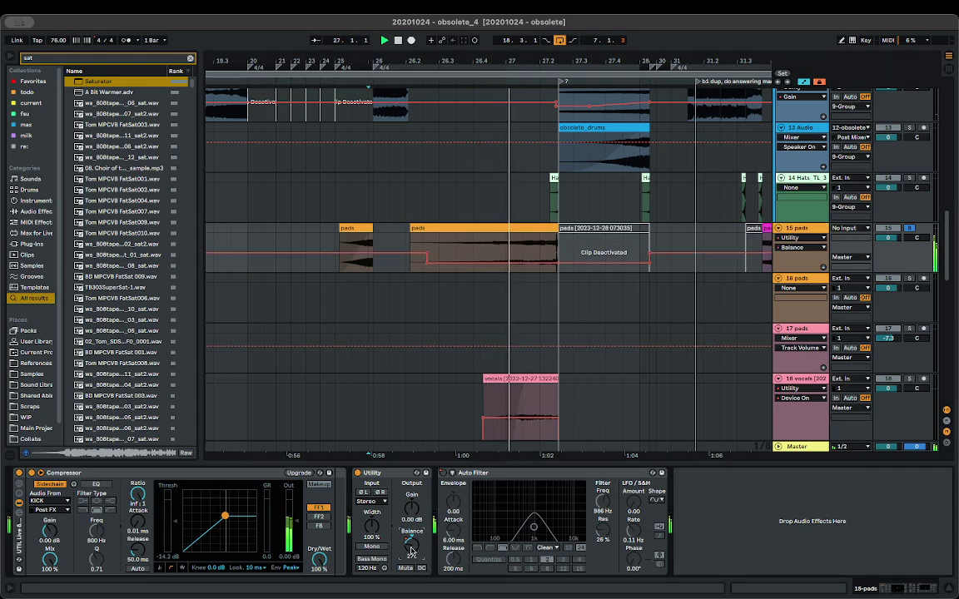
- Clear Utility's Balance automation on pads track 15 from 26.2.1 to 30.1.1, and unsolo the track
scroll(454, 267, "down", 2)
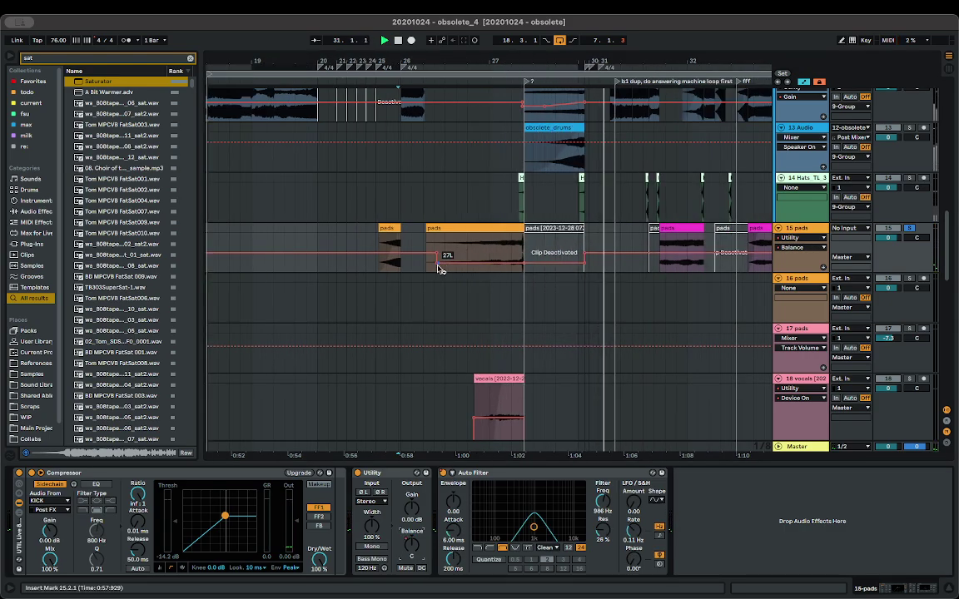
left_click(425, 266)
left_click_drag(426, 266, 589, 271)
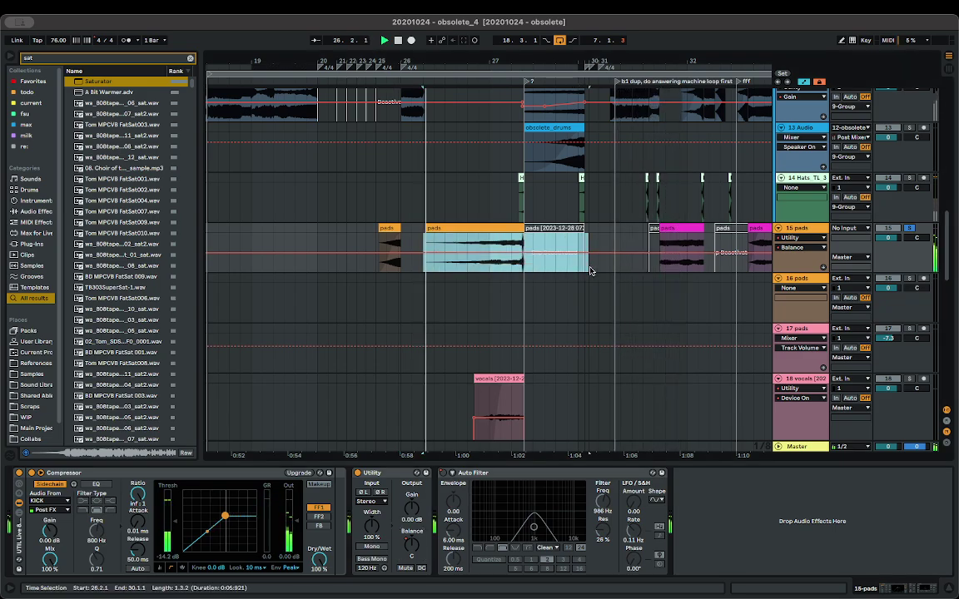
left_click(910, 228)
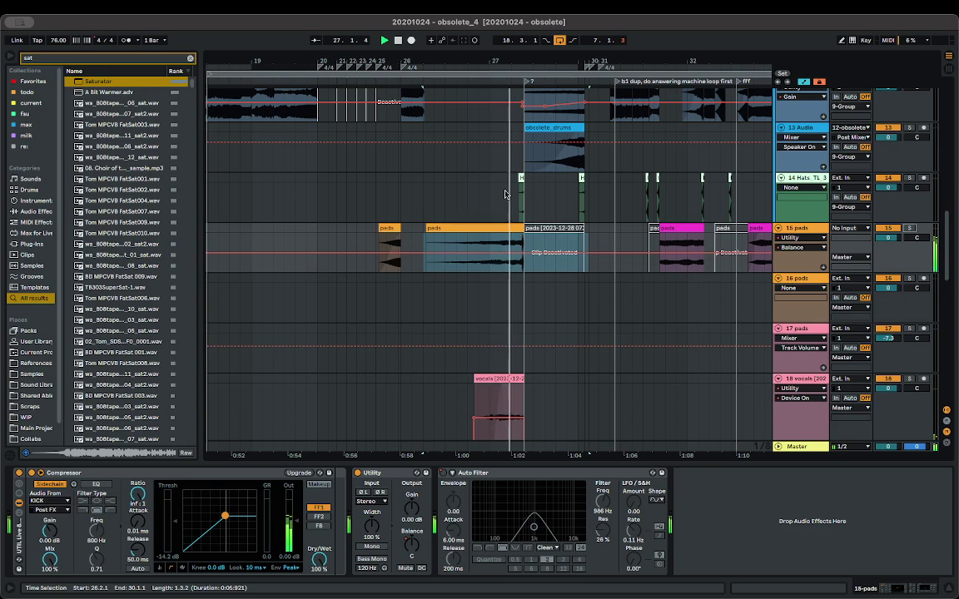
- Shift Utility's Balance automation on pads track 15 slightly left from 26.2.1 to 27.3.1, and play the full mix
left_click(467, 266)
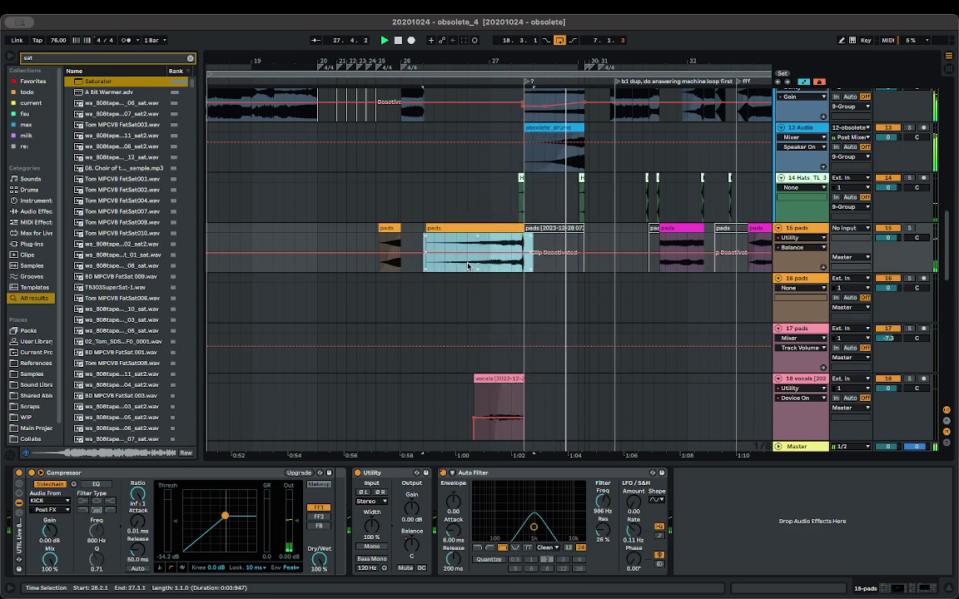
left_click_drag(468, 263, 468, 256)
key("space")
key("space")
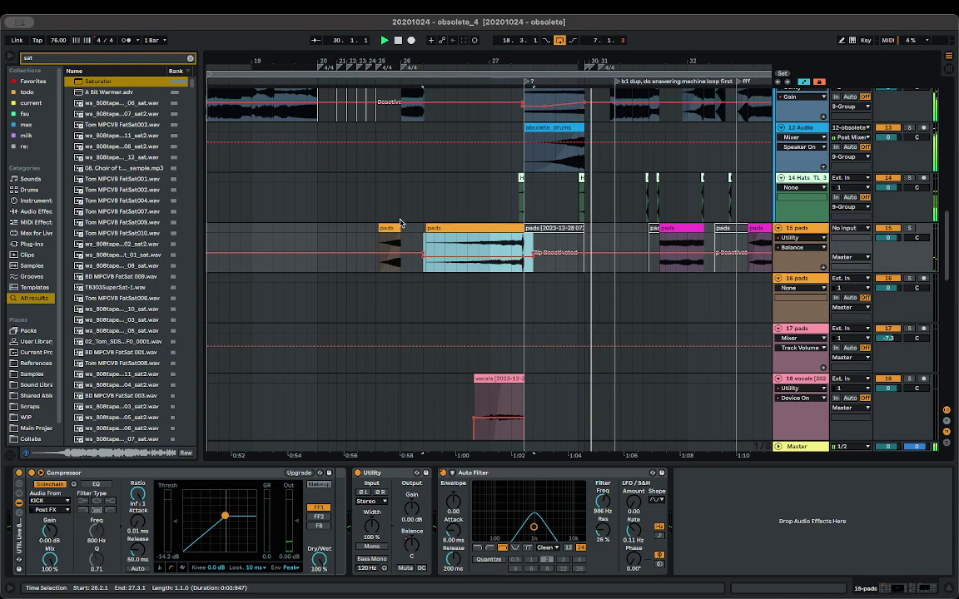
key("space")
- Play the full mix from 18.3.1 and again from 18.2.2 to review the drum cuts after bar 20
scroll(383, 198, "down", 5)
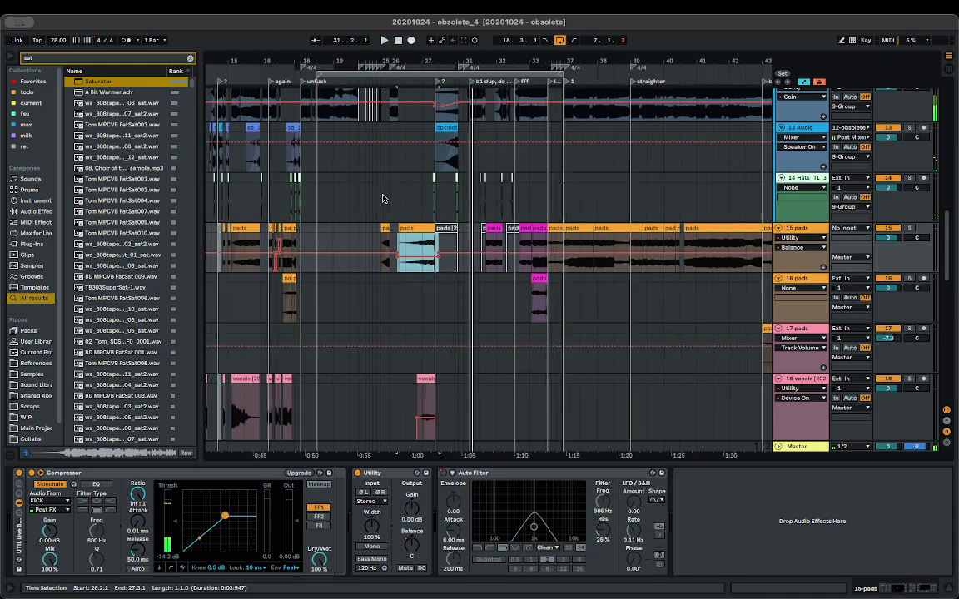
left_click(316, 202)
scroll(316, 203, "up", 5)
key("space")
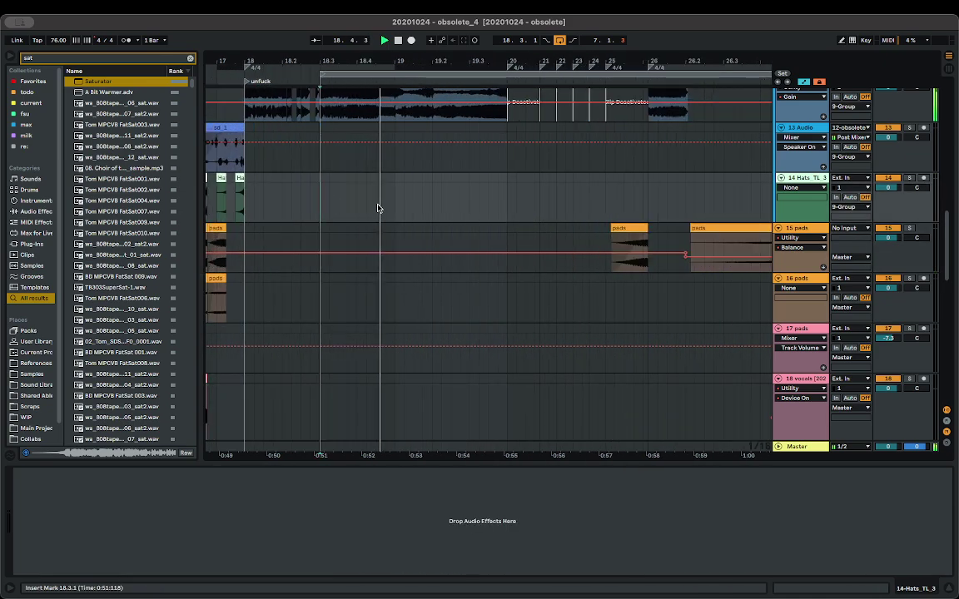
scroll(541, 209, "up", 3)
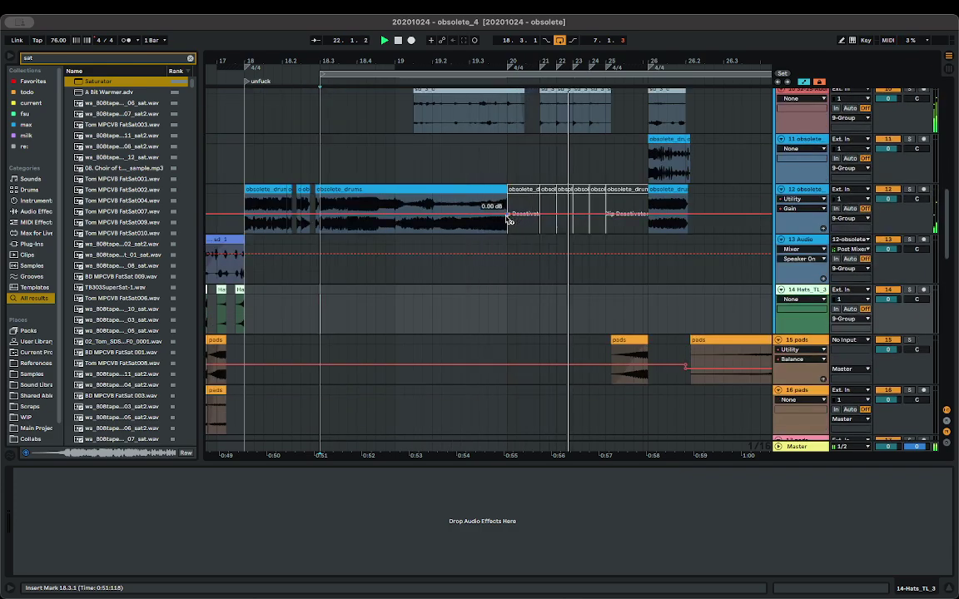
left_click(516, 190)
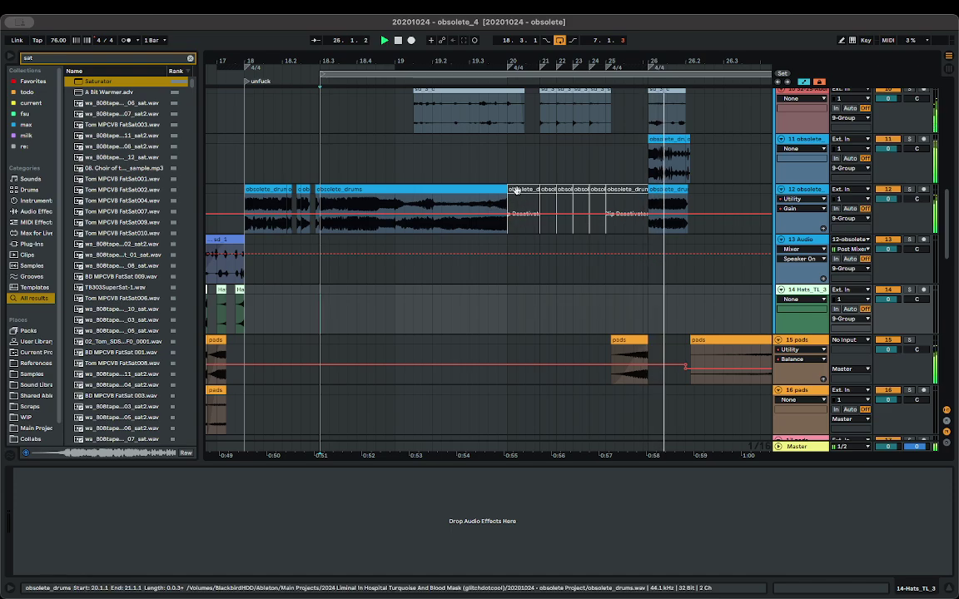
left_click(287, 171)
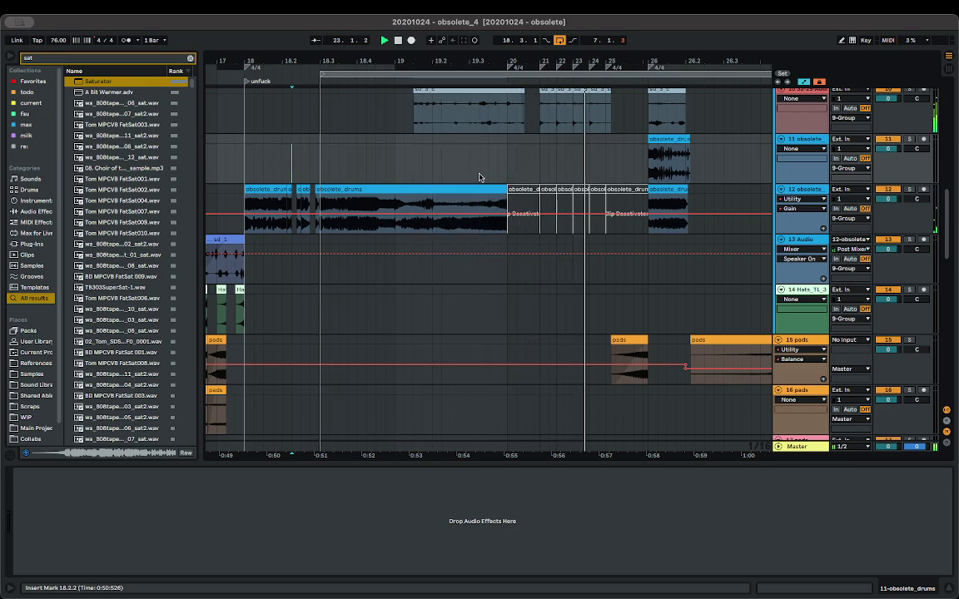
- Duplicate the arrangement time from 20.1.1 to 21.1.1, and select the copied clip at 21.1.1 on track 10
left_click_drag(507, 151, 536, 150)
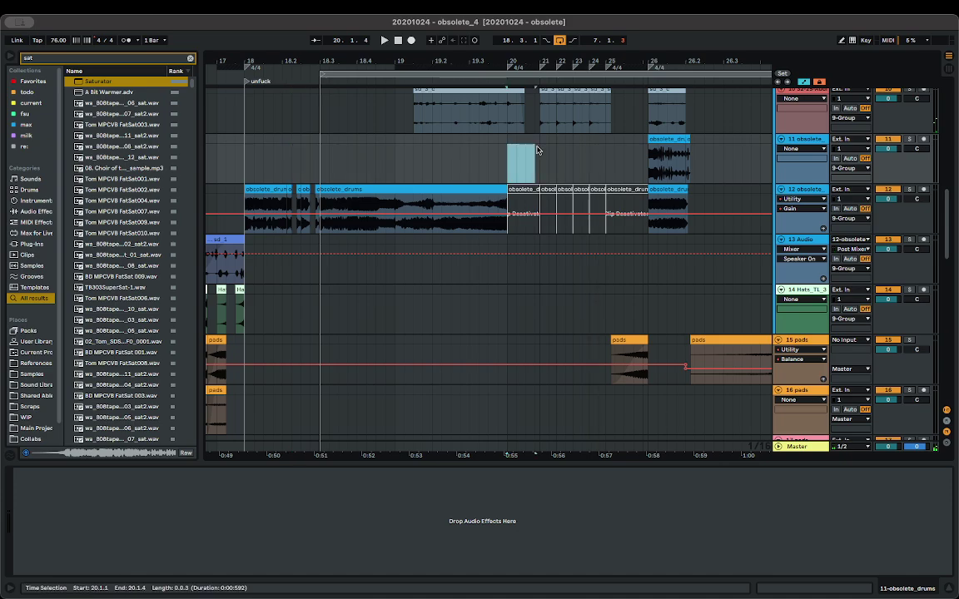
key("super+shift+d")
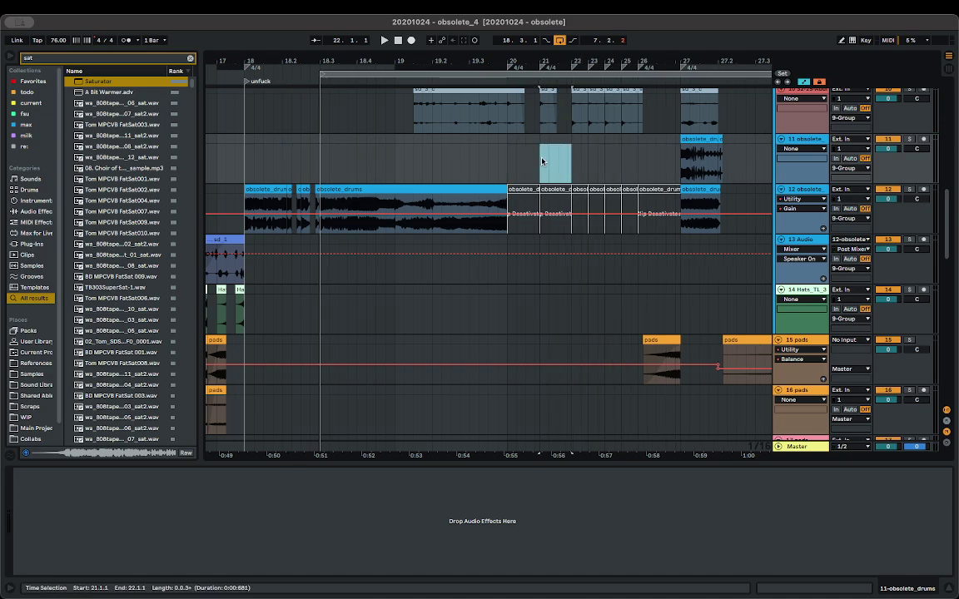
left_click_drag(538, 106, 548, 98)
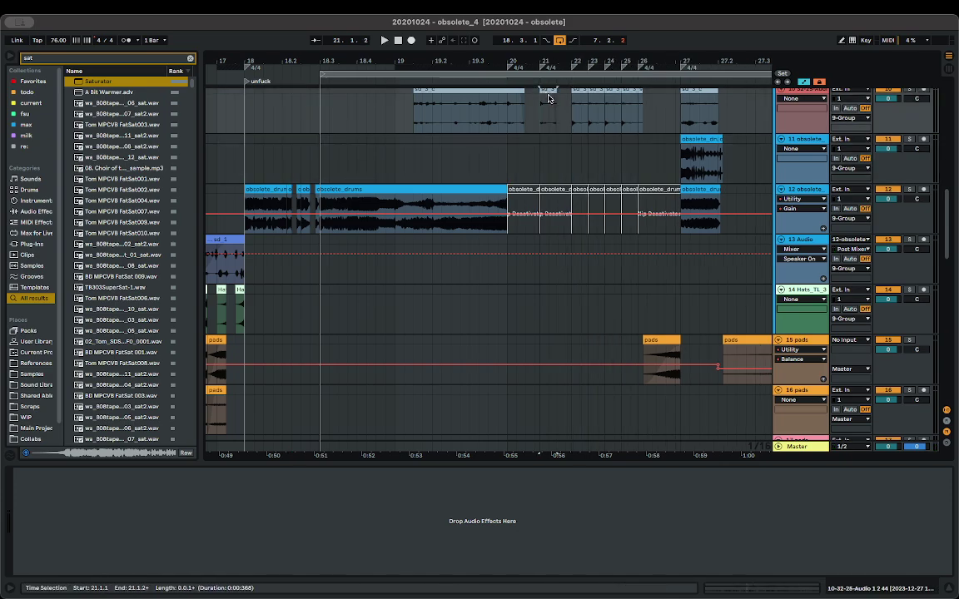
- Extend the long vocals (Freeze) clip on track 20 to 22.1.1, and play it from 19.1.1
scroll(533, 250, "down", 10)
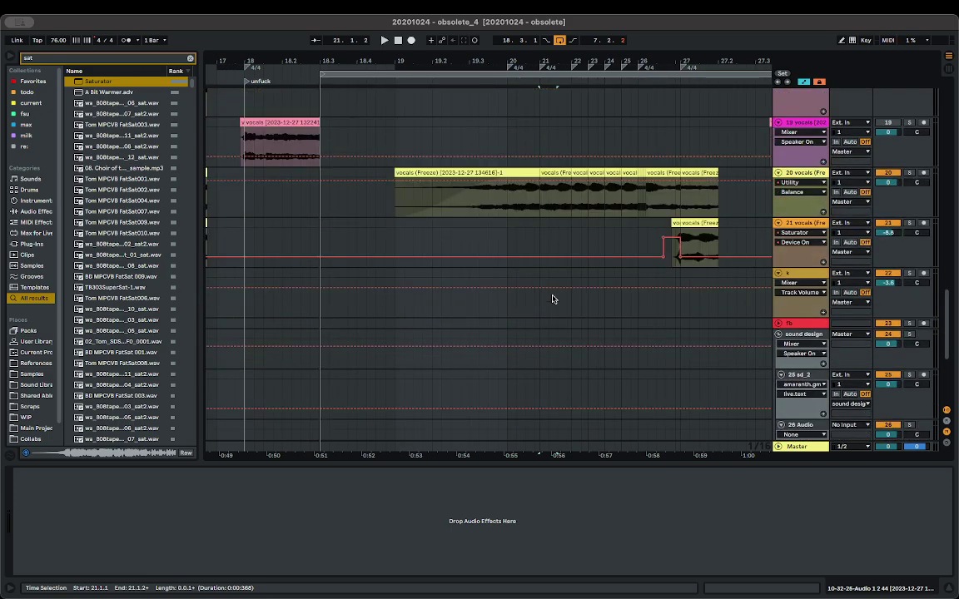
left_click_drag(537, 175, 565, 177)
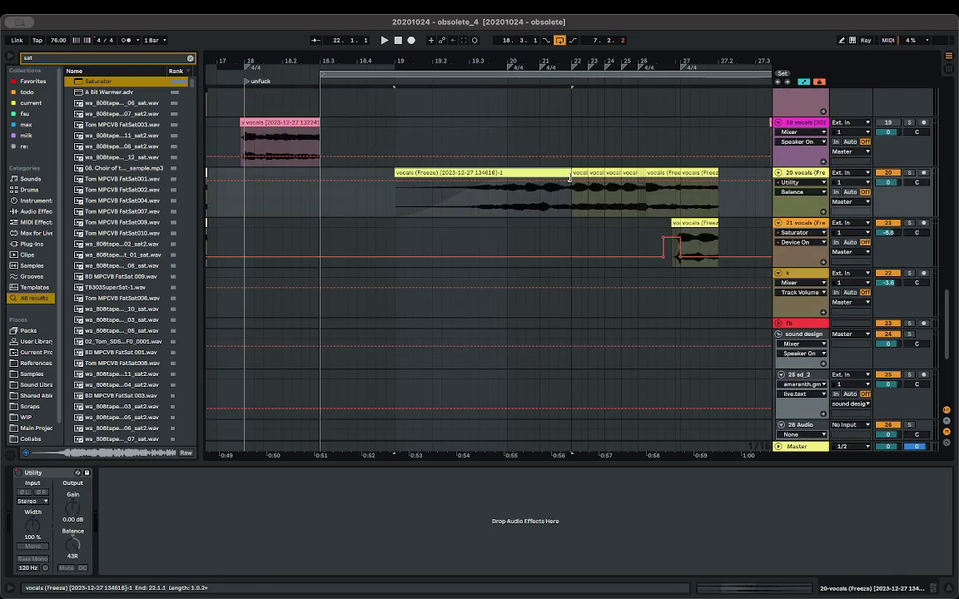
key("space")
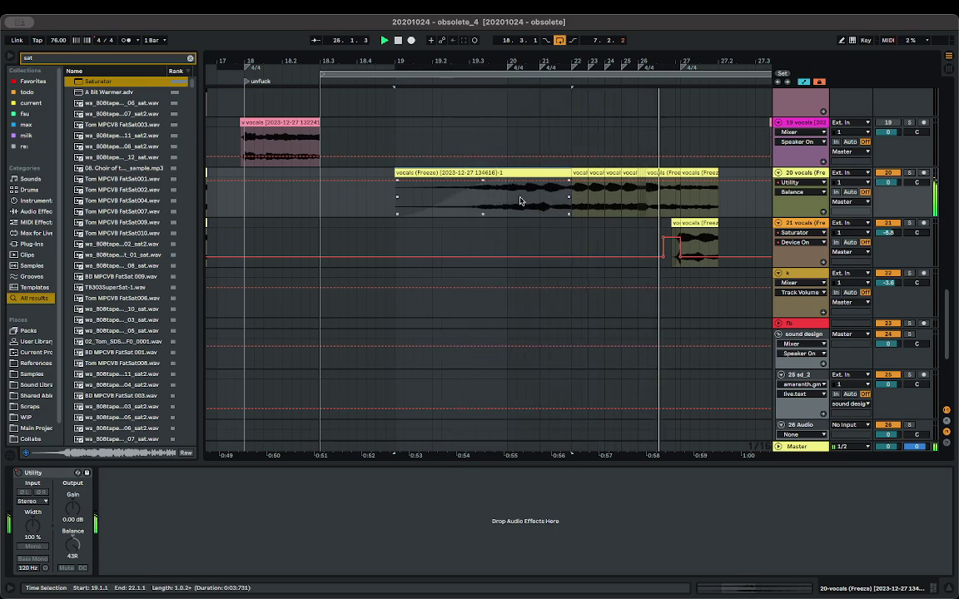
key("space")
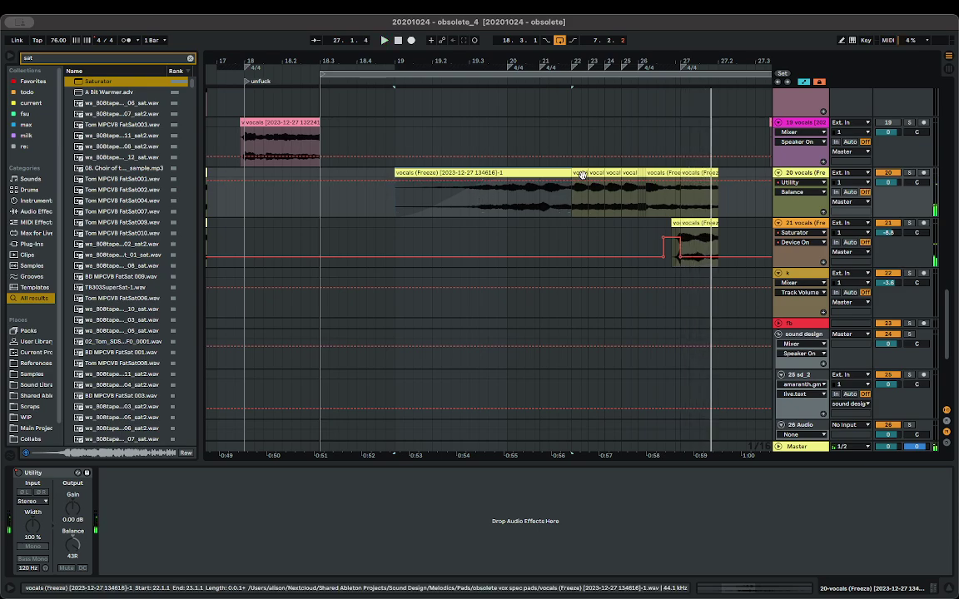
- Duplicate the arrangement time of the vocal slice from 22.1.1 to 23.1.1 twice, and play from 21.1.4
left_click(582, 173)
key("super+shift+d")
key("super+shift+d")
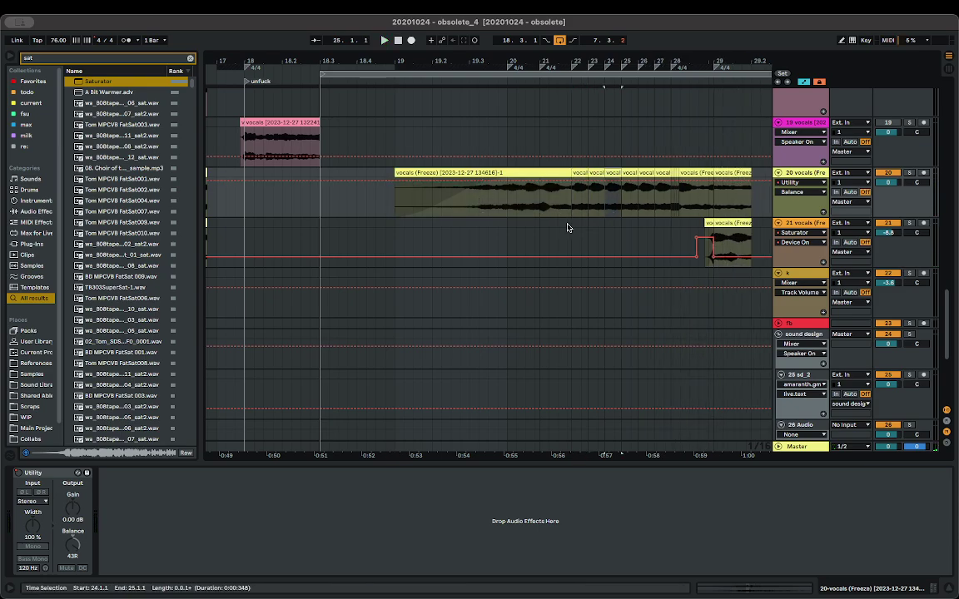
left_click(568, 212)
key("space")
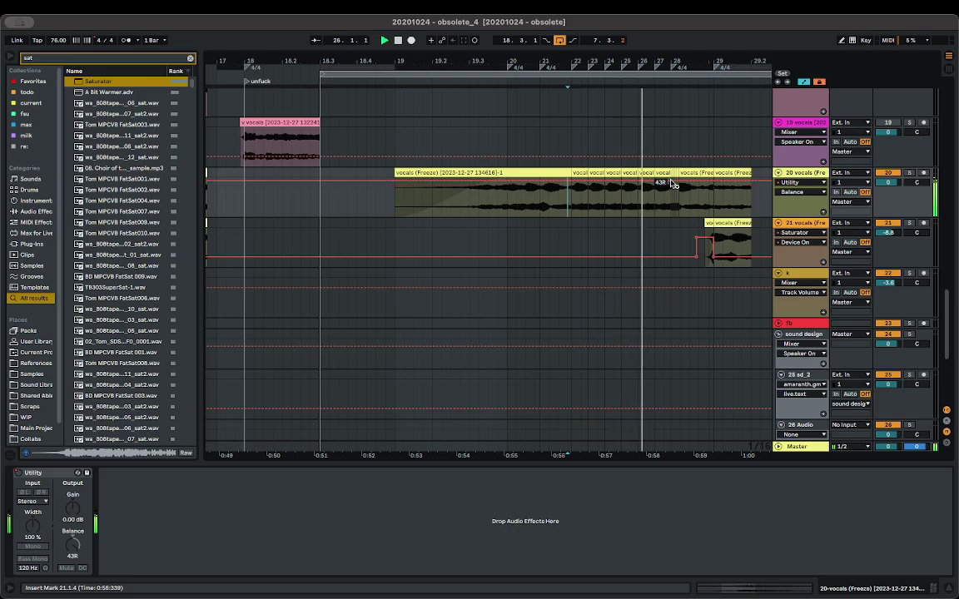
key("space")
scroll(673, 190, "up", 5)
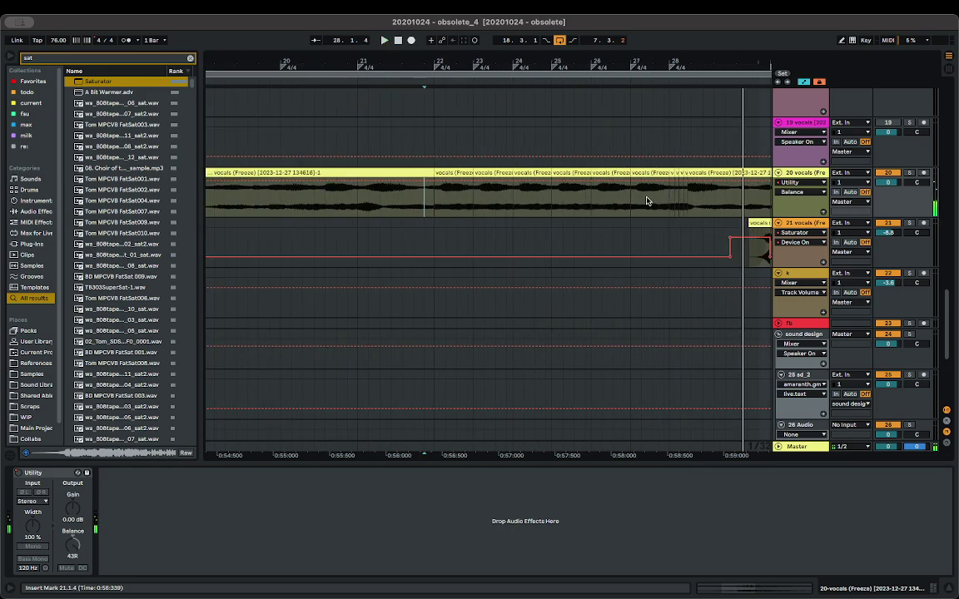
- Duplicate a short slice of the vocals at 27.1.1 on track 20 up to bar 28, and play from 26.1.2
left_click_drag(649, 200, 631, 194)
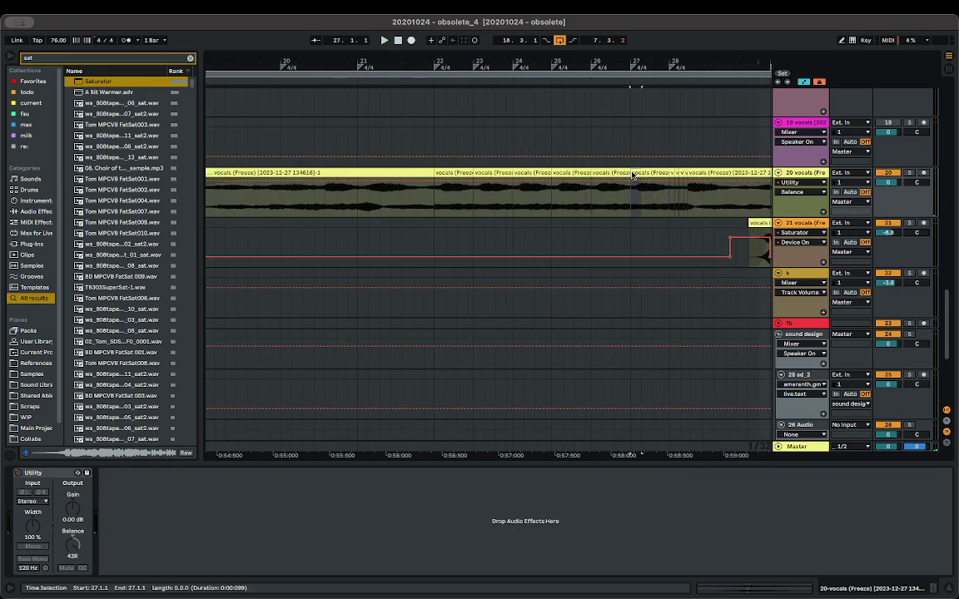
left_click(613, 200)
key("space")
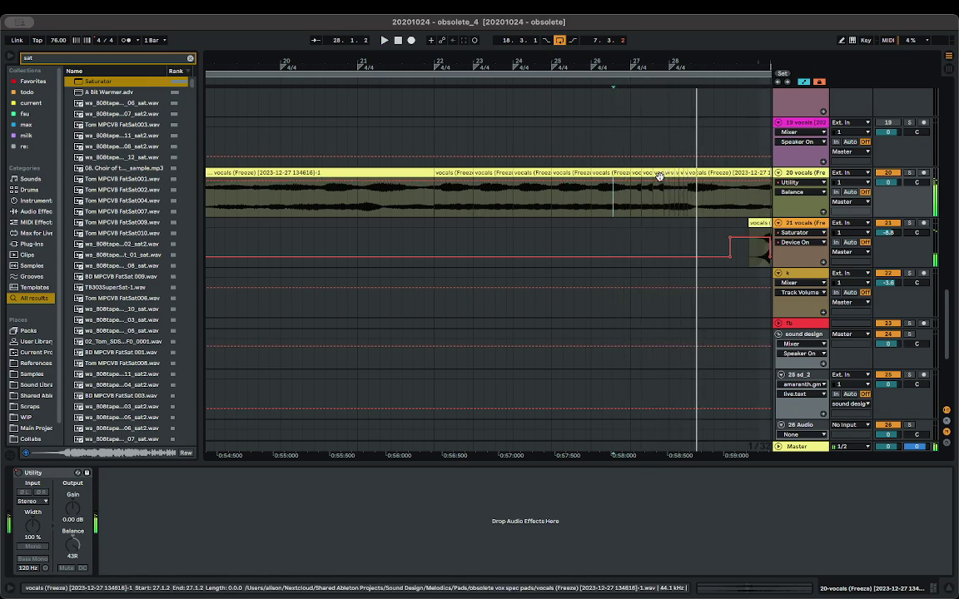
- Duplicate a short sd_3_c slice at 27.1.1 on track 10 to fill the time up to 28.1.1, and play from 26.1.2
scroll(681, 179, "up", 8)
scroll(681, 184, "up", 5)
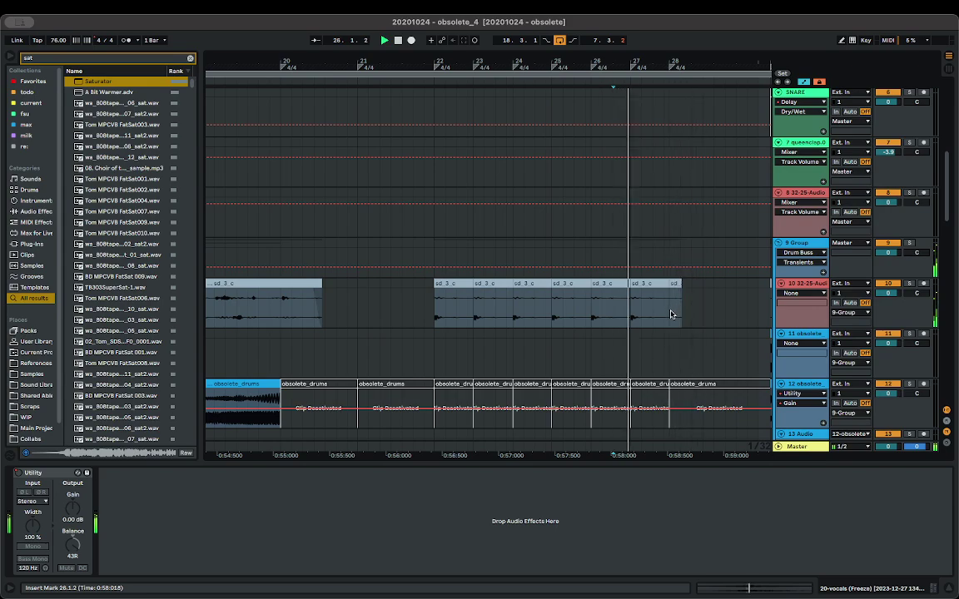
scroll(642, 317, "up", 5)
left_click_drag(641, 315, 616, 285)
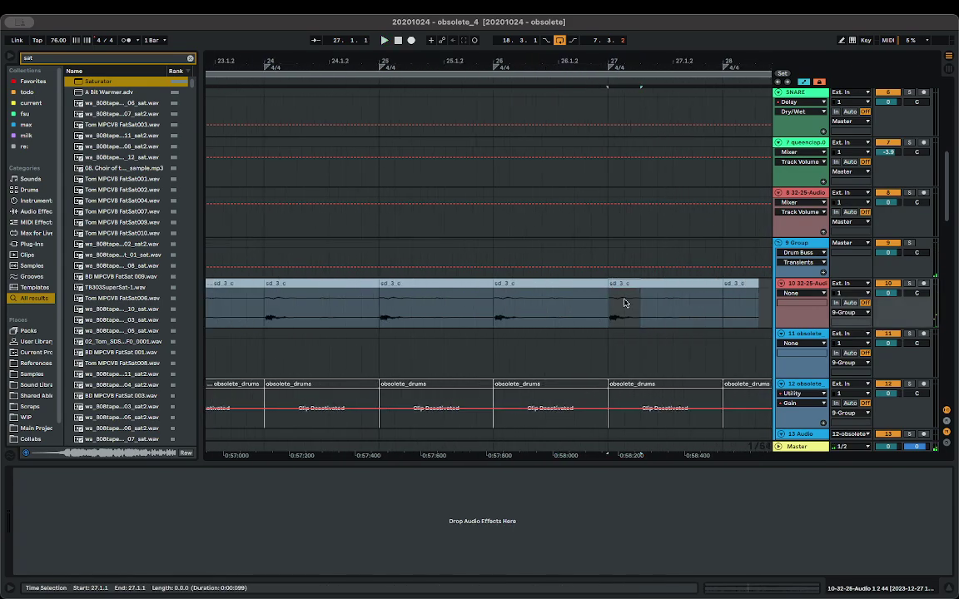
key("super+d")
left_click(614, 303)
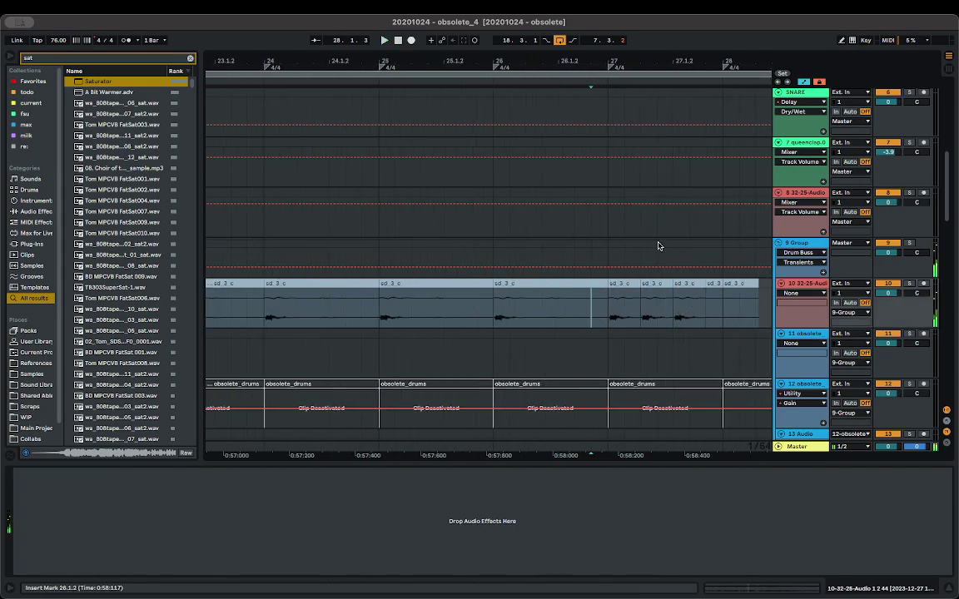
scroll(646, 302, "down", 5)
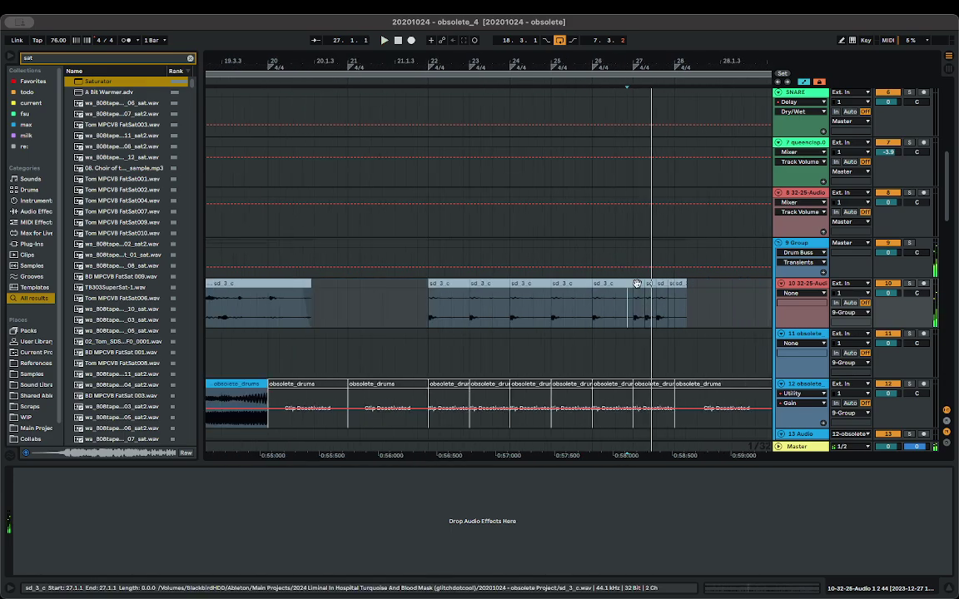
- Set the start of the first short sd_3_c slice at 27.1.1 to 4.1.3, and extend the second slice to 28.1.1
left_click(637, 284)
left_click(796, 587)
scroll(591, 479, "down", 6)
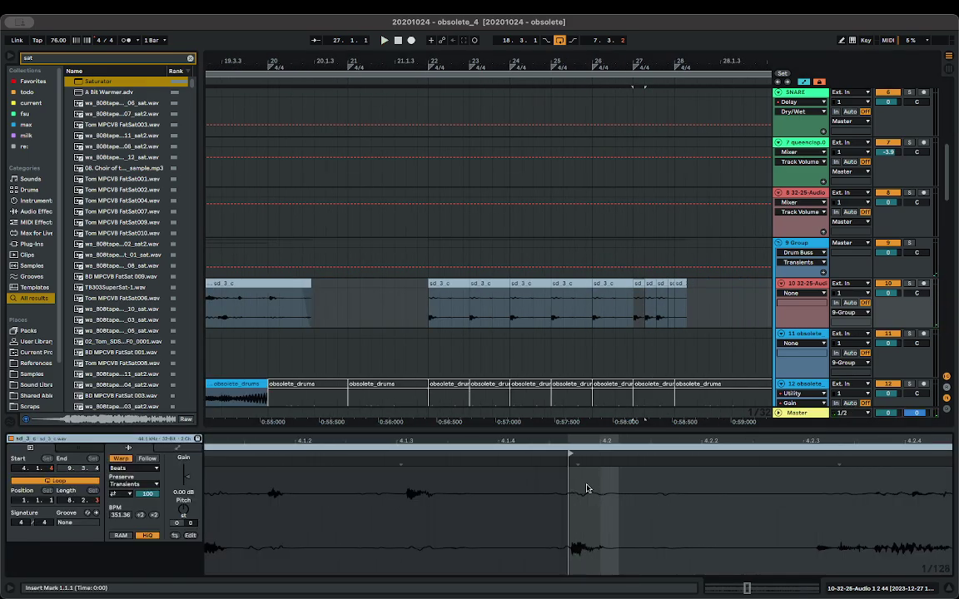
left_click_drag(575, 458, 496, 467)
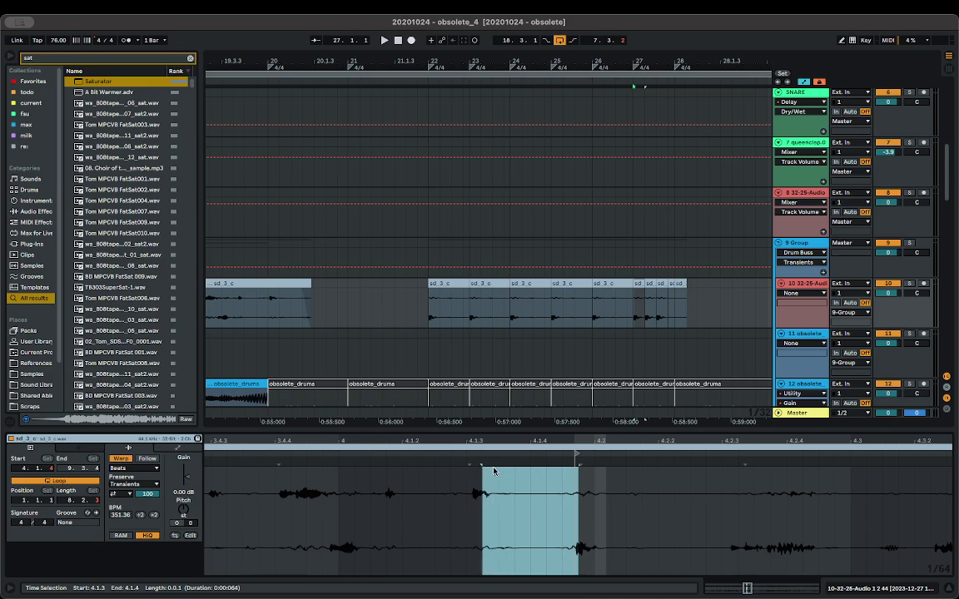
left_click(467, 456)
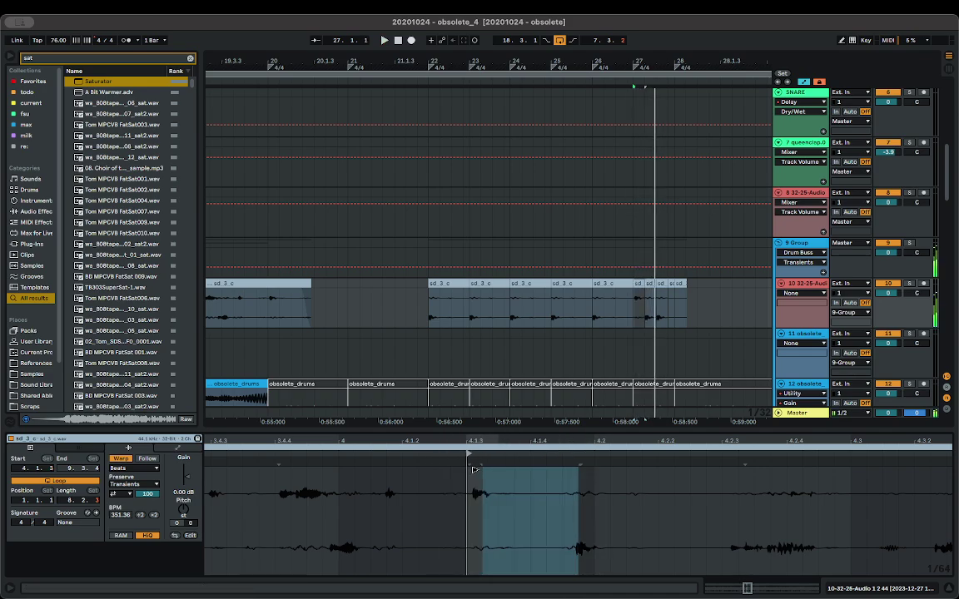
left_click(476, 471)
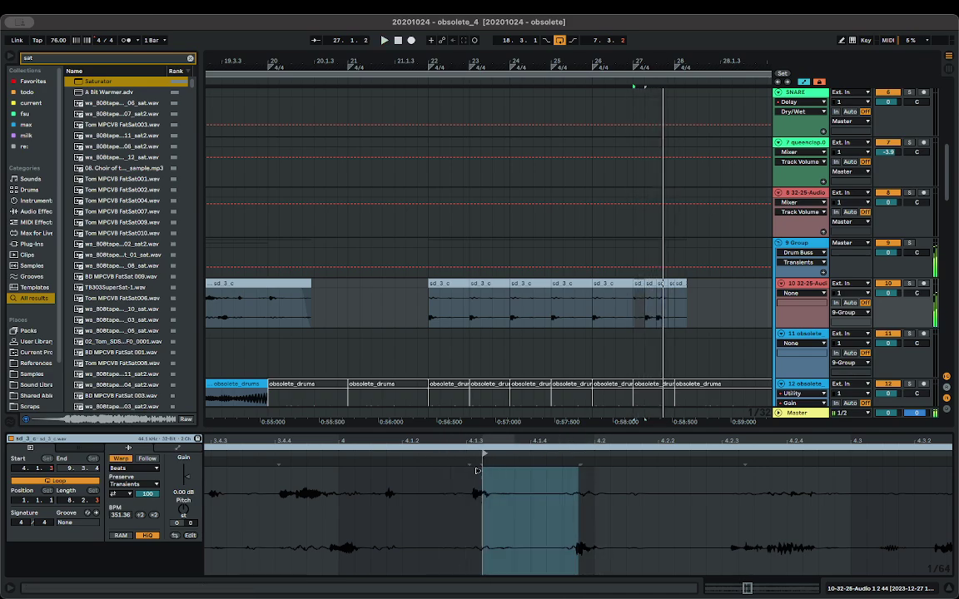
key("space")
left_click(649, 285)
left_click_drag(656, 285, 676, 287)
- Try removing the short sd_3_c slice at 28.1.1, play from 25.1.2, and undo the removal
left_click(683, 285)
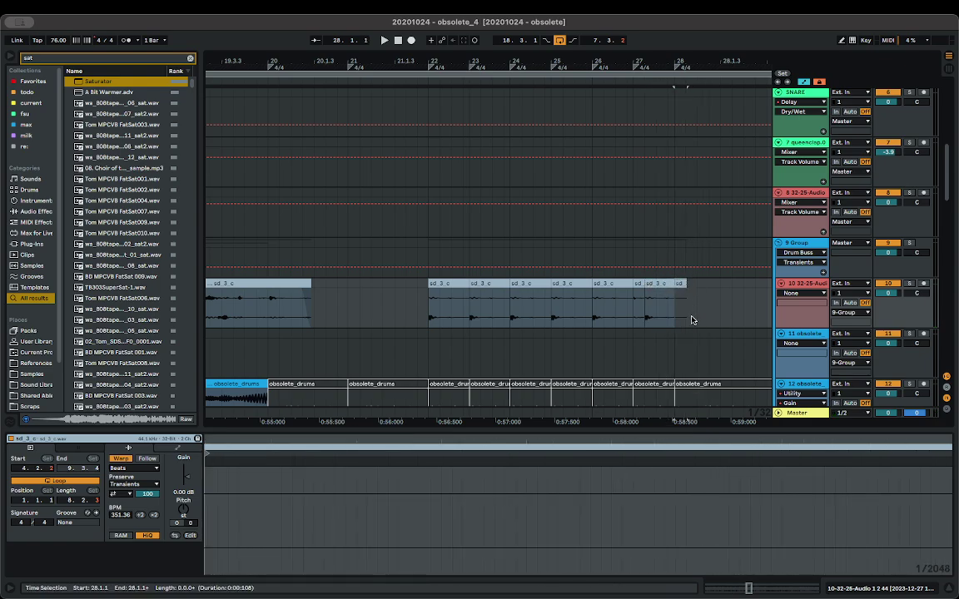
key("Delete")
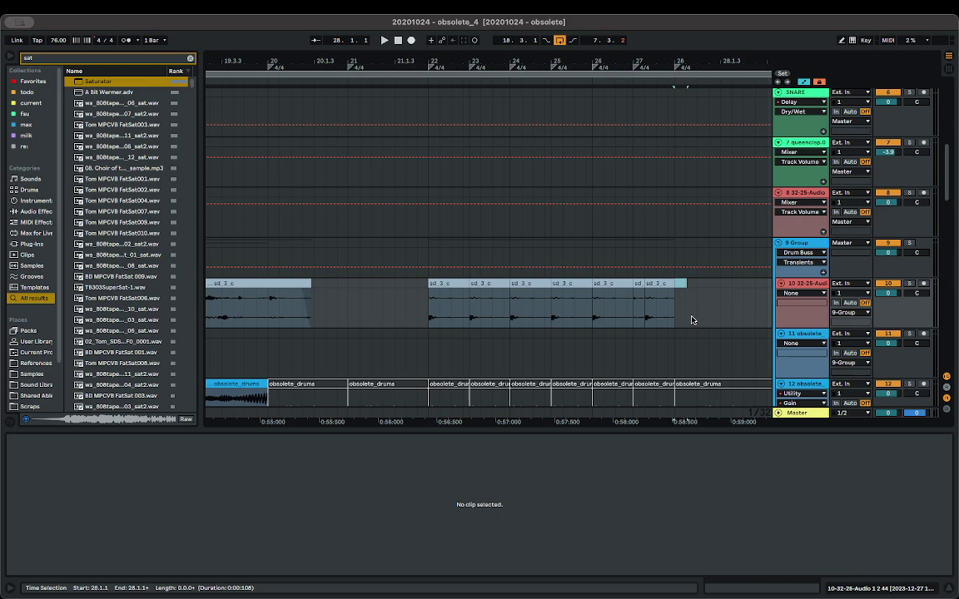
left_click(659, 283)
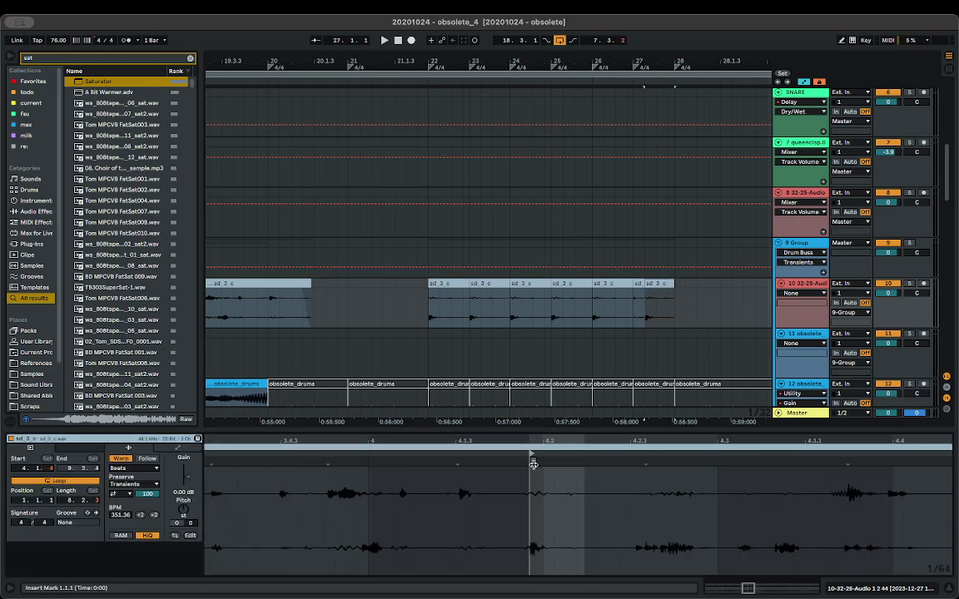
left_click_drag(533, 453, 654, 456)
left_click(584, 307)
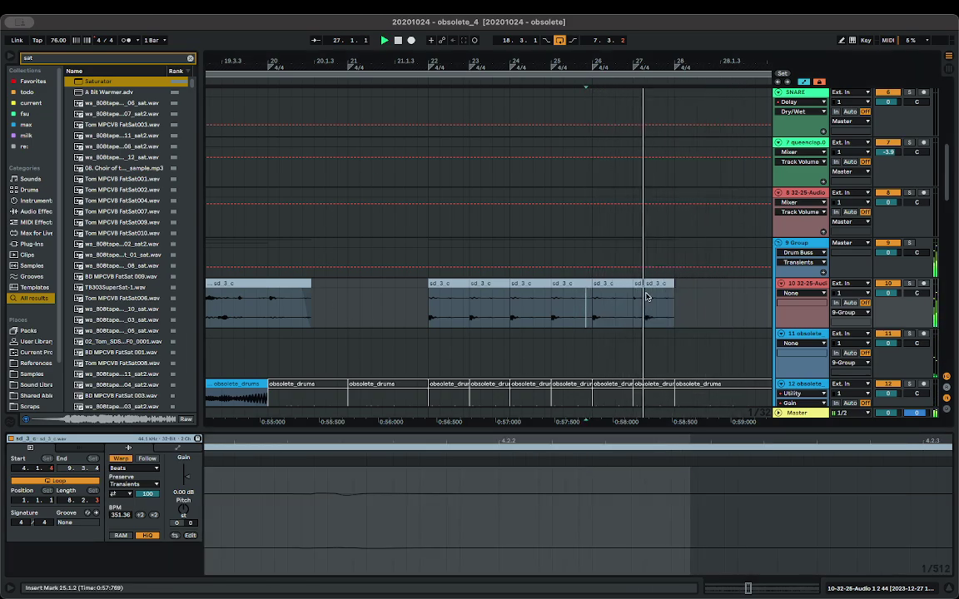
key("super+z")
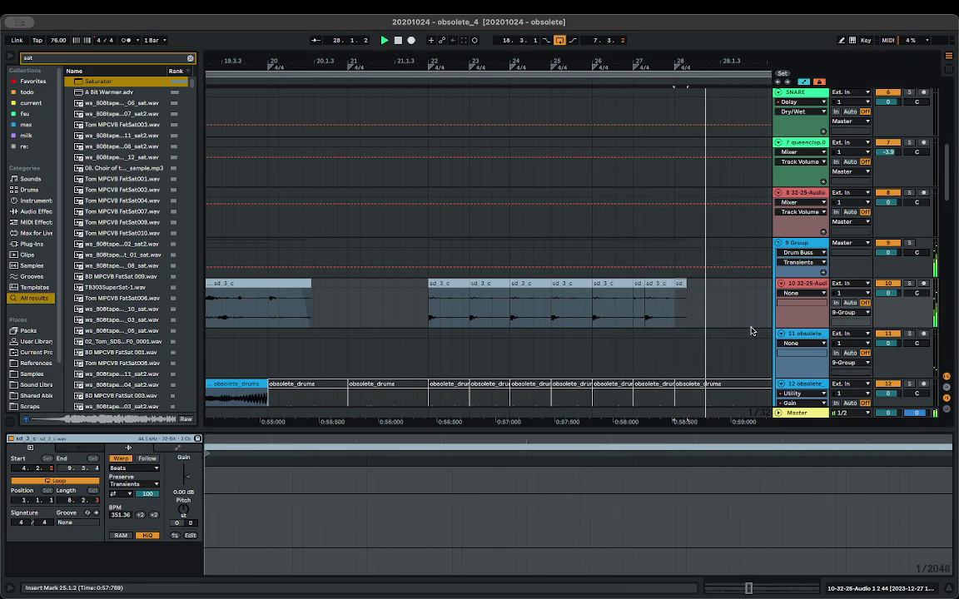
- Play from 26.1.2, then set the start of the longer sd_3_c slice before 28.1.1 to 5.2.1 and play it
left_click(629, 302)
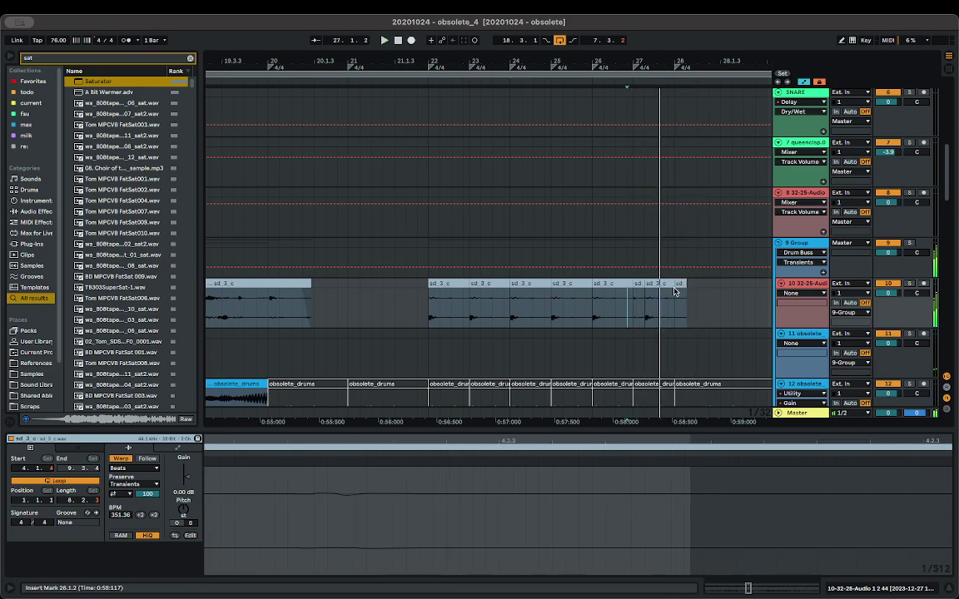
key("space")
key("space")
left_click(663, 285)
scroll(567, 505, "down", 6)
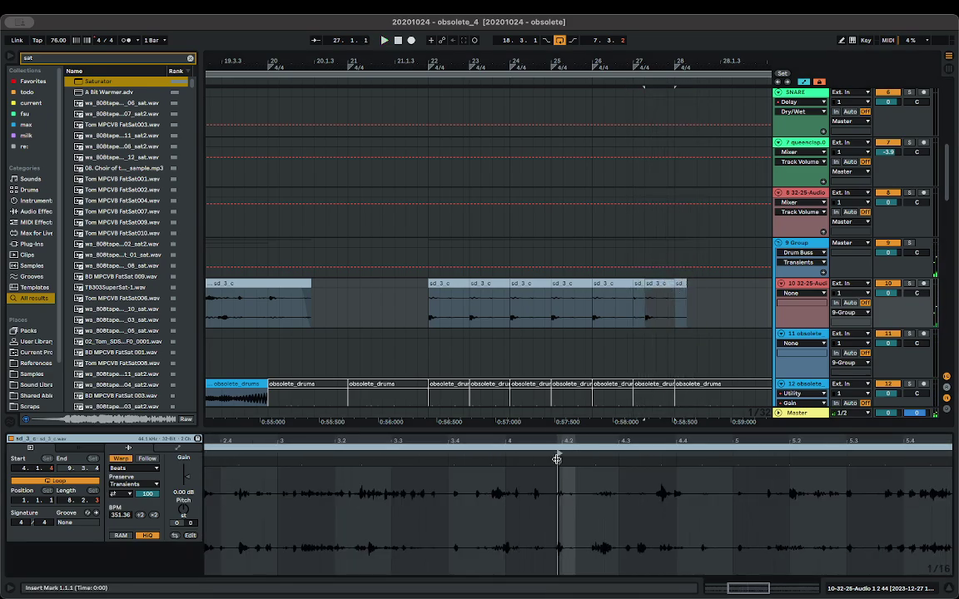
mouse_move(559, 454)
left_mouse_down()
mouse_move(820, 456)
mouse_move(794, 456)
left_mouse_up()
key("space")
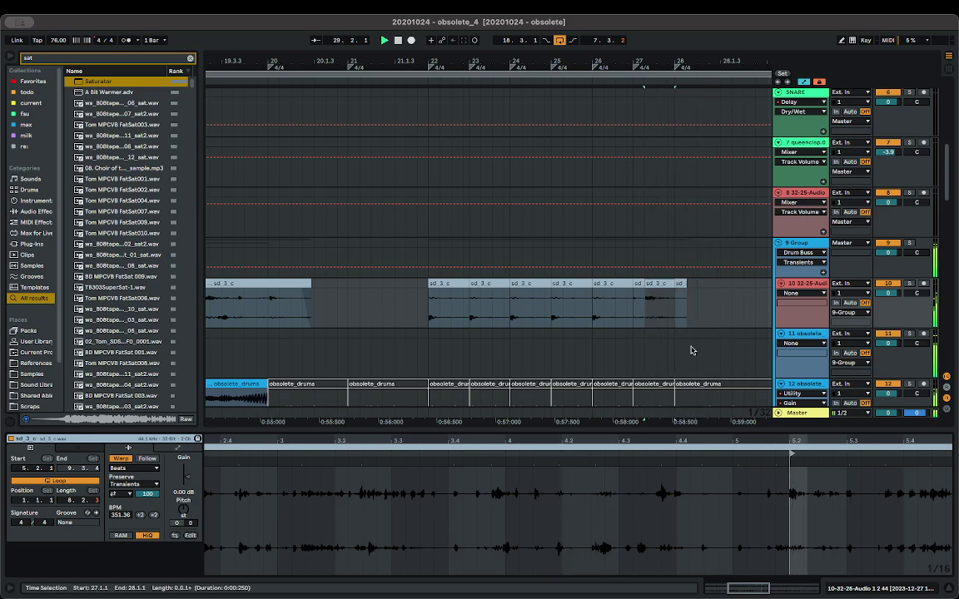
key("space")
- Copy the 32-25-Audio clip at 15.3.1 on track 8 to 28.1.1 so that it leads into bar 29
left_click(509, 284)
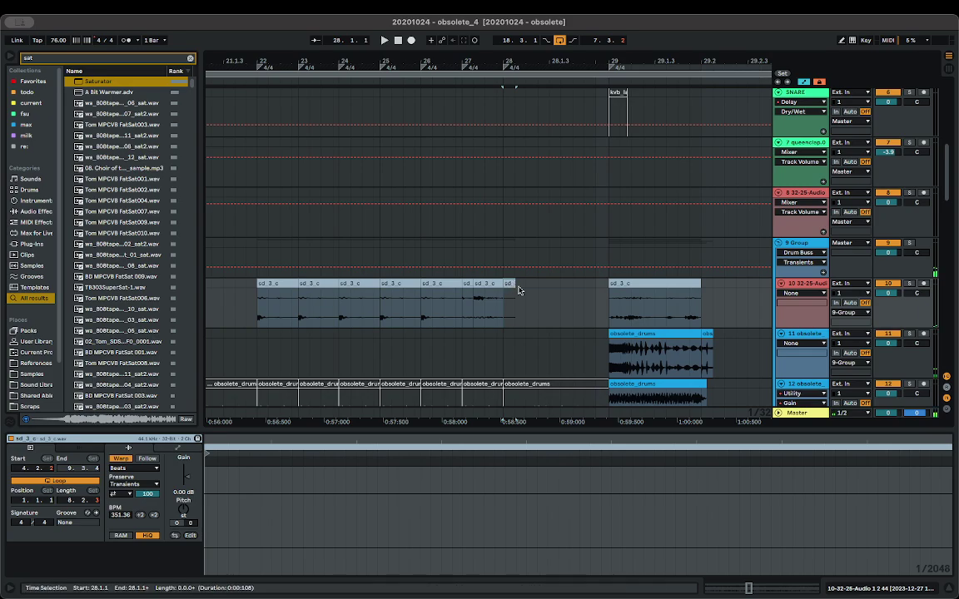
scroll(521, 292, "down", 5)
scroll(503, 531, "down", 10)
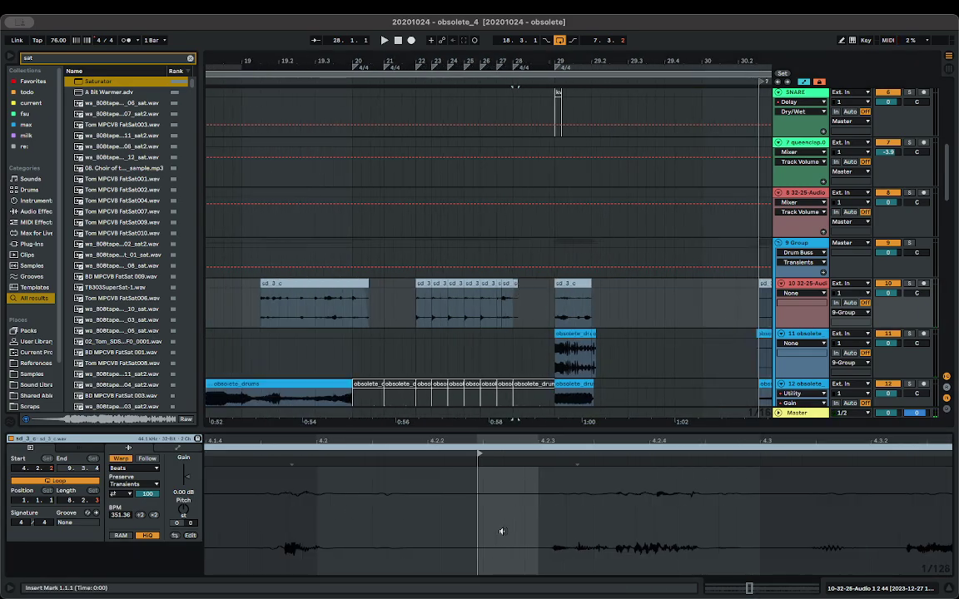
scroll(481, 329, "down", 5)
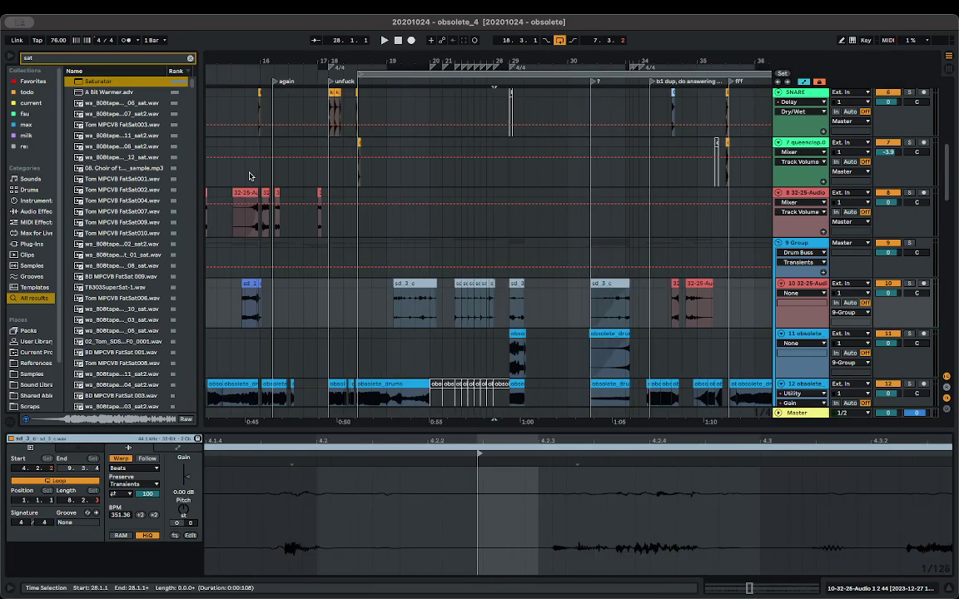
left_click_drag(243, 193, 508, 216)
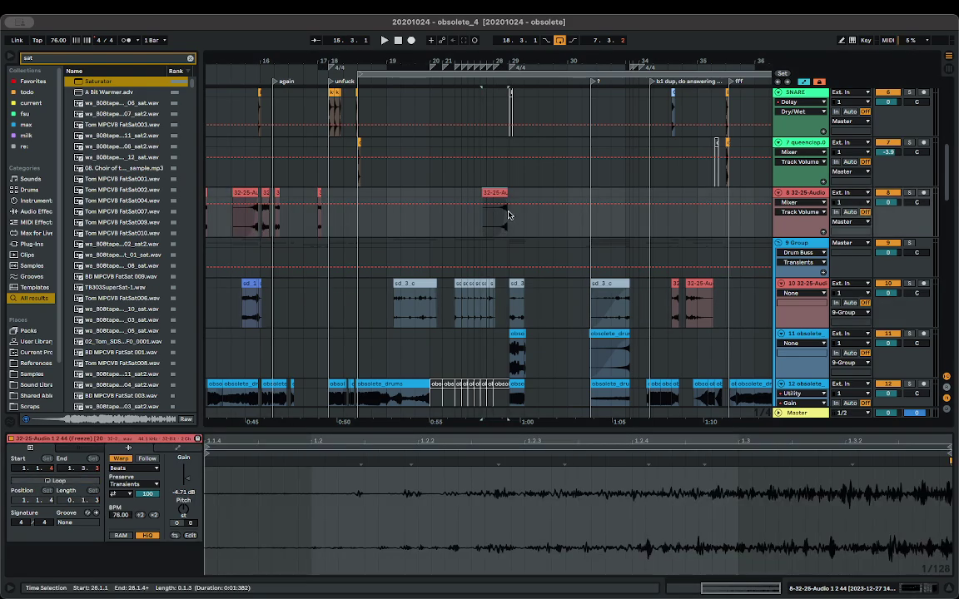
- Trim the copied 32-25-Audio clip on track 8 to start at 28.1.3 and end at 29.1.1, and play it
scroll(509, 216, "up", 10)
left_click_drag(417, 191, 508, 195)
key("space")
key("space")
scroll(488, 202, "down", 10)
left_click_drag(332, 193, 421, 200)
key("space")
scroll(538, 205, "up", 5)
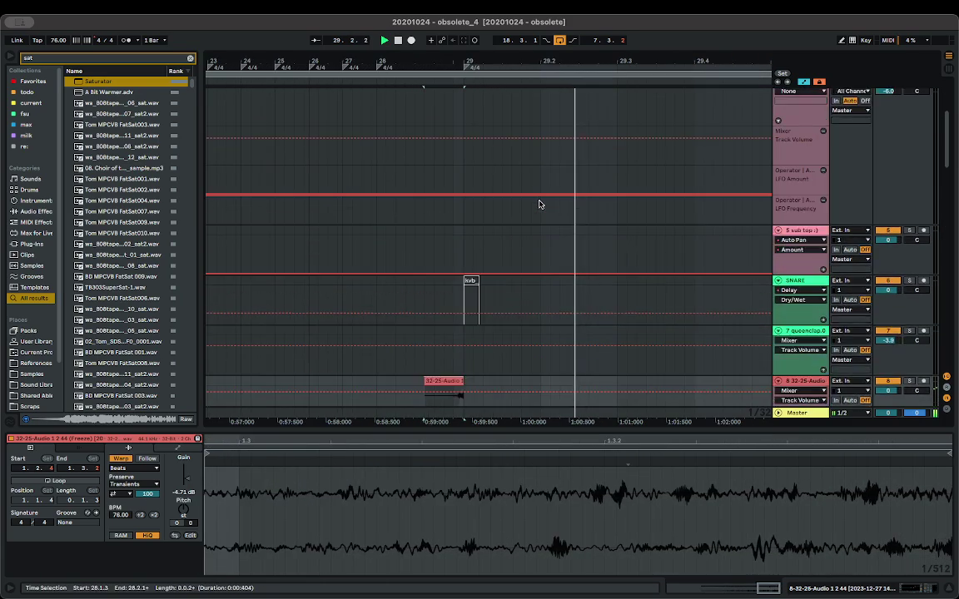
- Activate the kvb_layersnare.001 clip at 29.1.1 on the SNARE track and play it with the mix
left_click(469, 288)
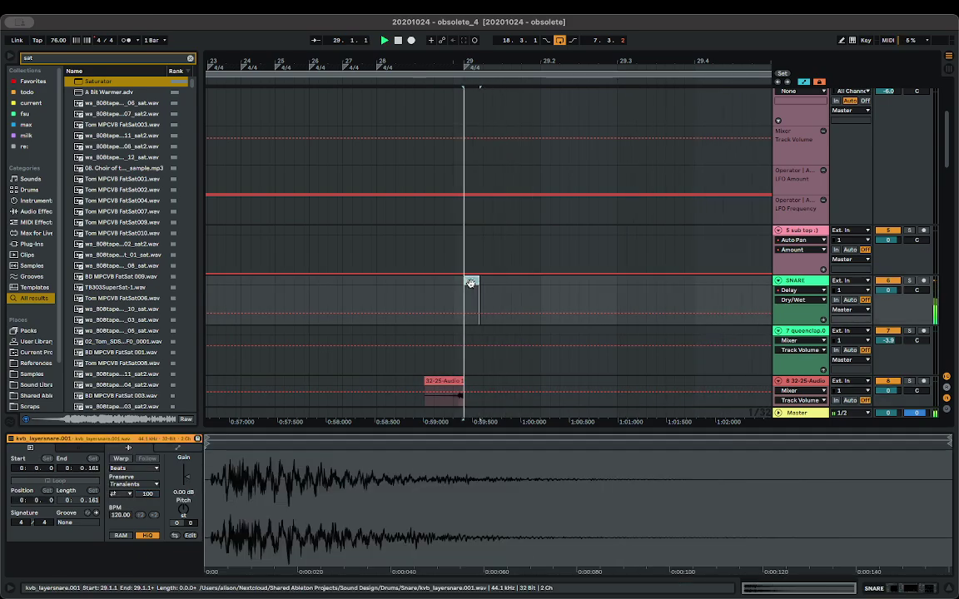
left_click(464, 296)
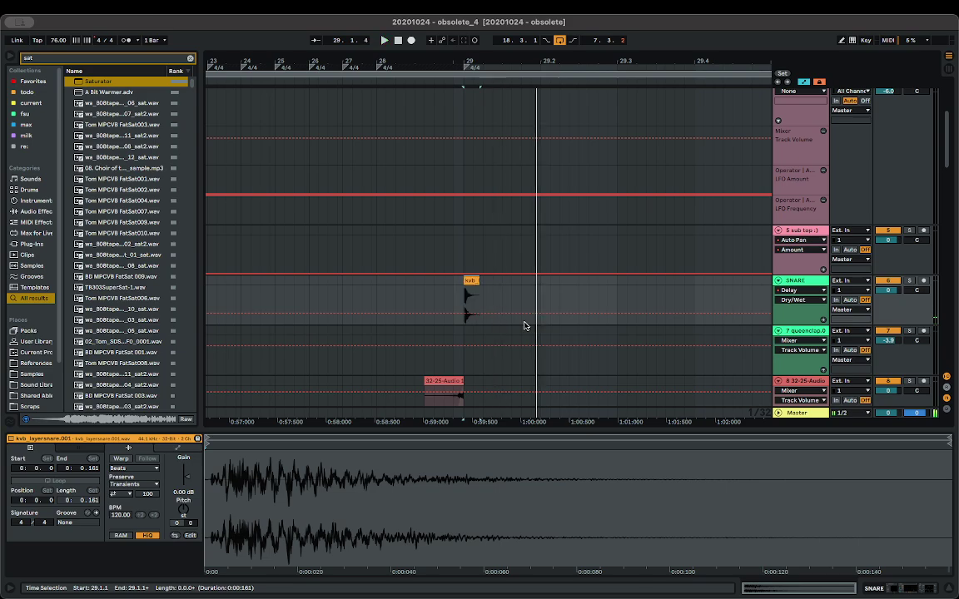
key("space")
scroll(521, 315, "down", 3)
scroll(521, 314, "down", 5)
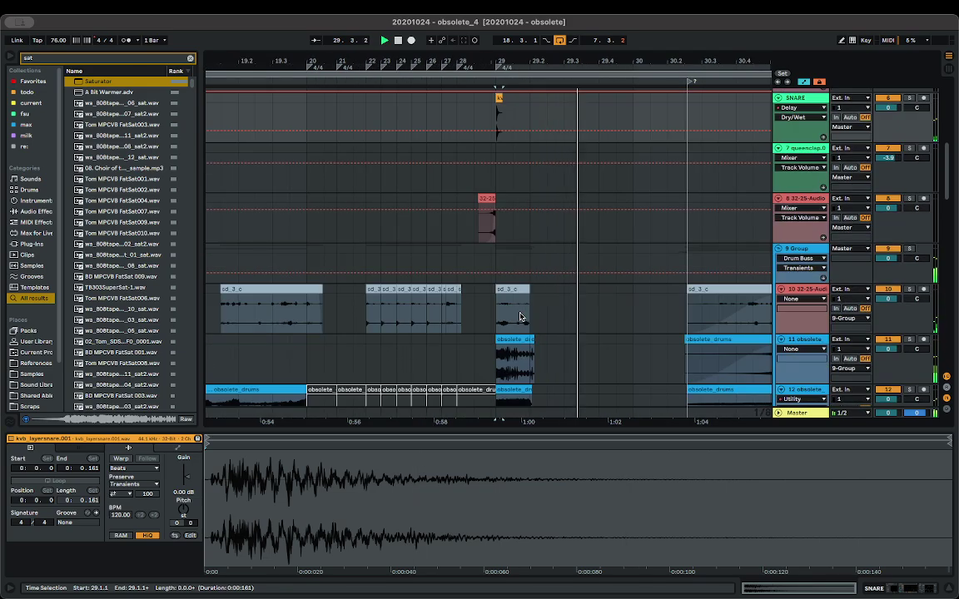
- Copy the kvb_layersnare.001 clip to just before 29.2.1, reverse the copy, and play the passage from before 29.1.1
scroll(521, 315, "up", 5)
scroll(505, 294, "up", 5)
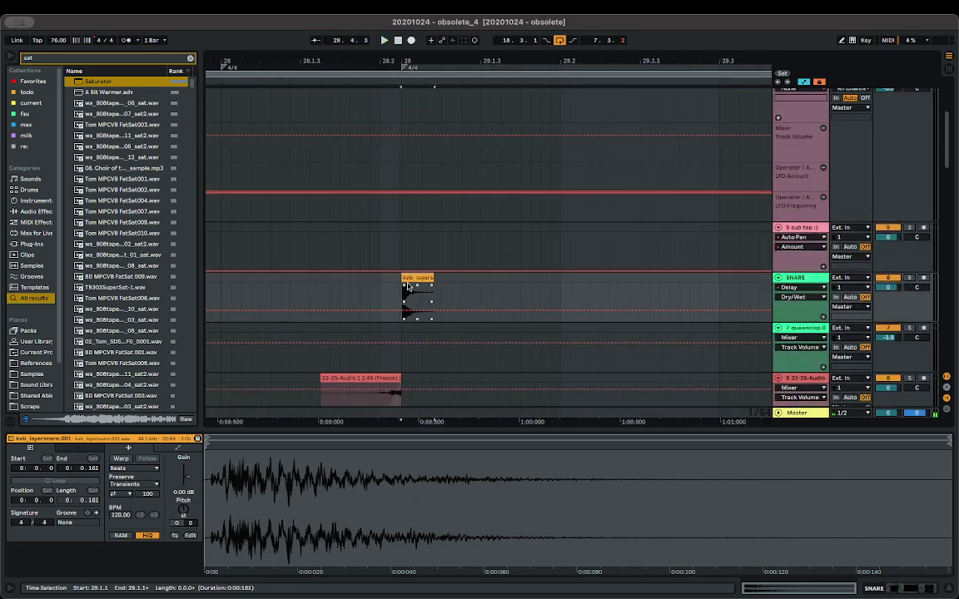
left_click_drag(408, 287, 560, 283)
key("space")
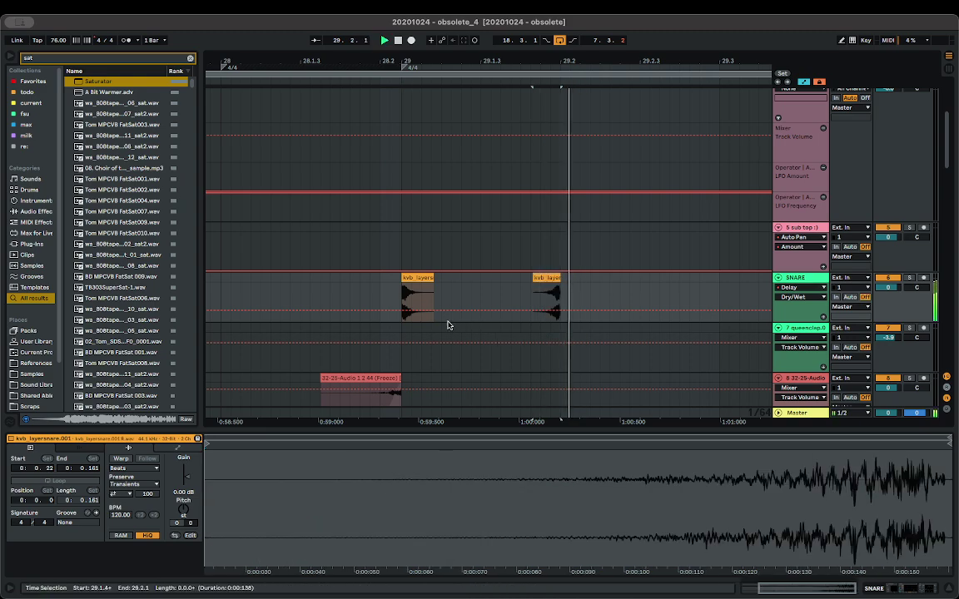
left_click(378, 298)
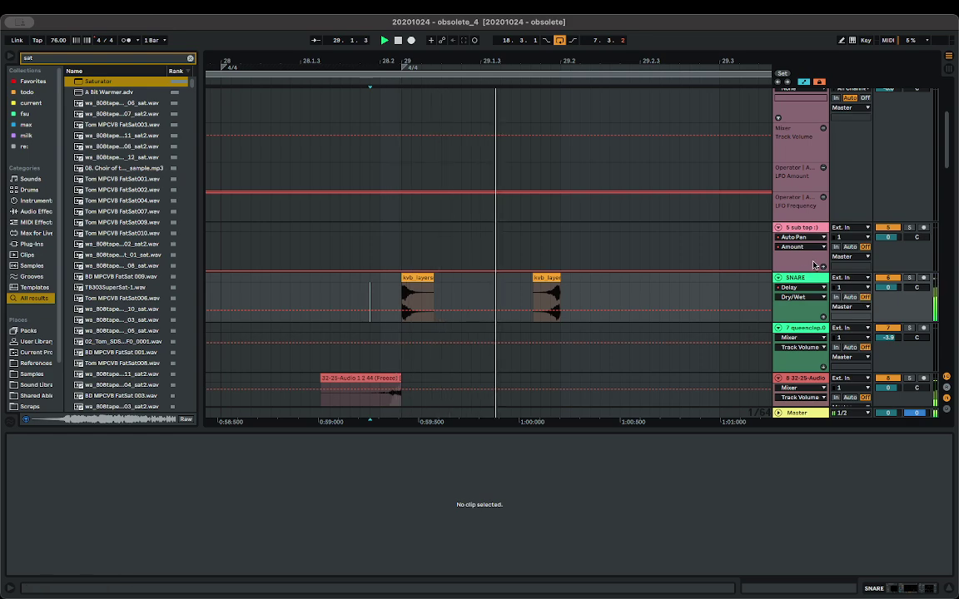
key("space")
- Trim the end of the reversed snare clip to 0.155 and move the clip to end exactly at 29.2.1
scroll(559, 295, "up", 5)
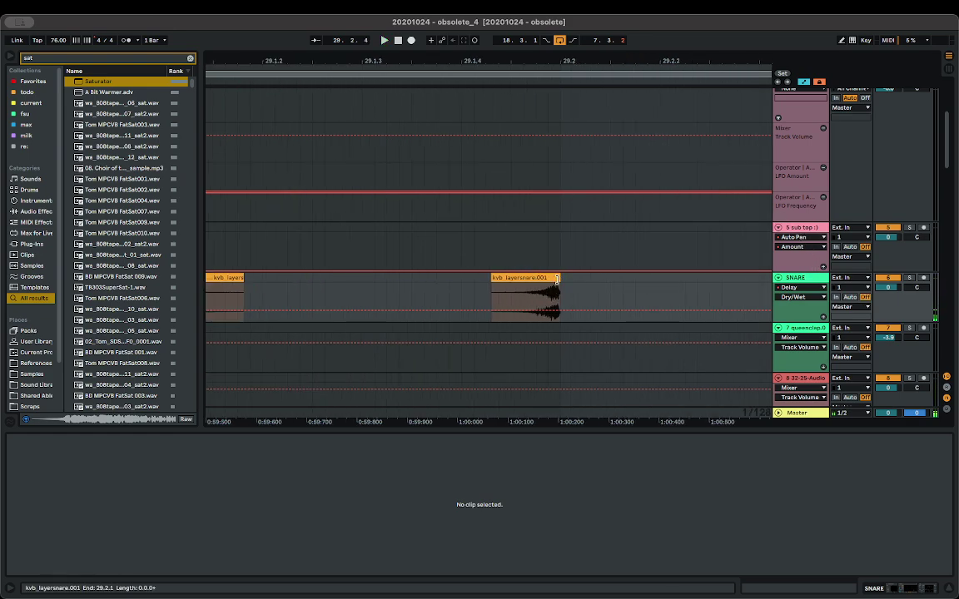
left_click(557, 279)
scroll(560, 280, "up", 8)
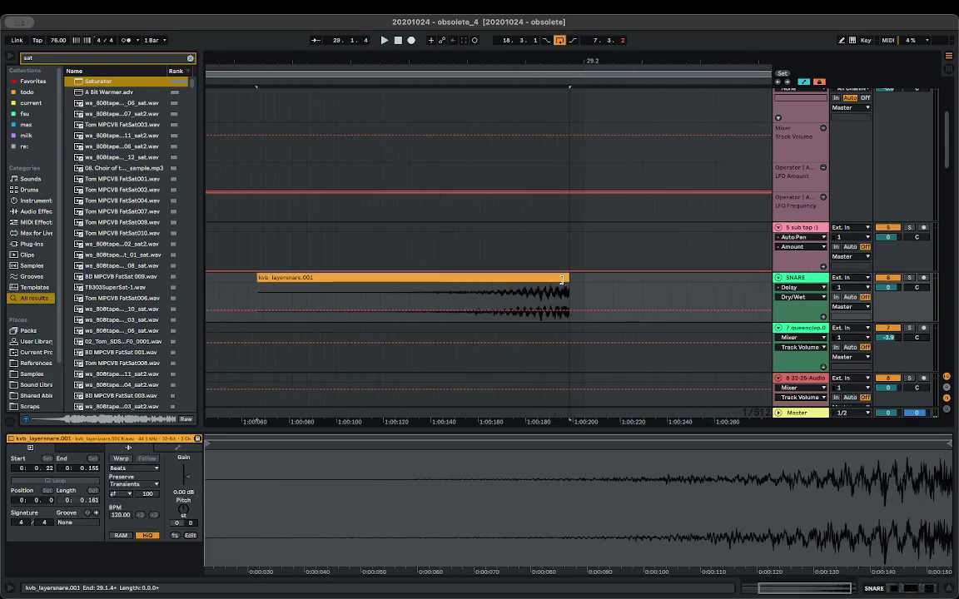
left_click_drag(562, 279, 577, 279)
key("space")
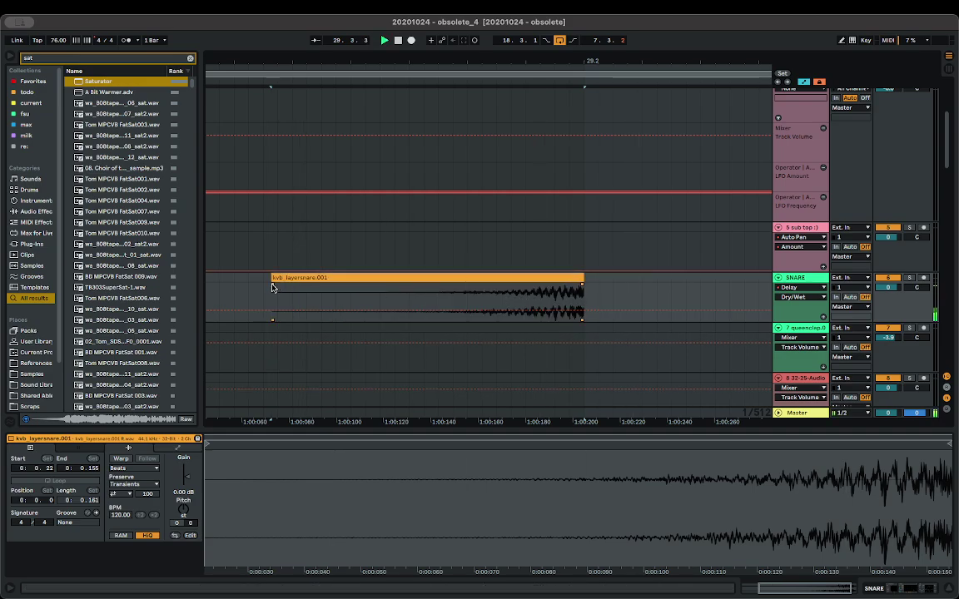
- Add a fade-in across the reversed snare clip before 29.2.1, play from 28.2.1, and select the clip
left_click_drag(278, 290, 594, 300)
scroll(573, 293, "down", 8)
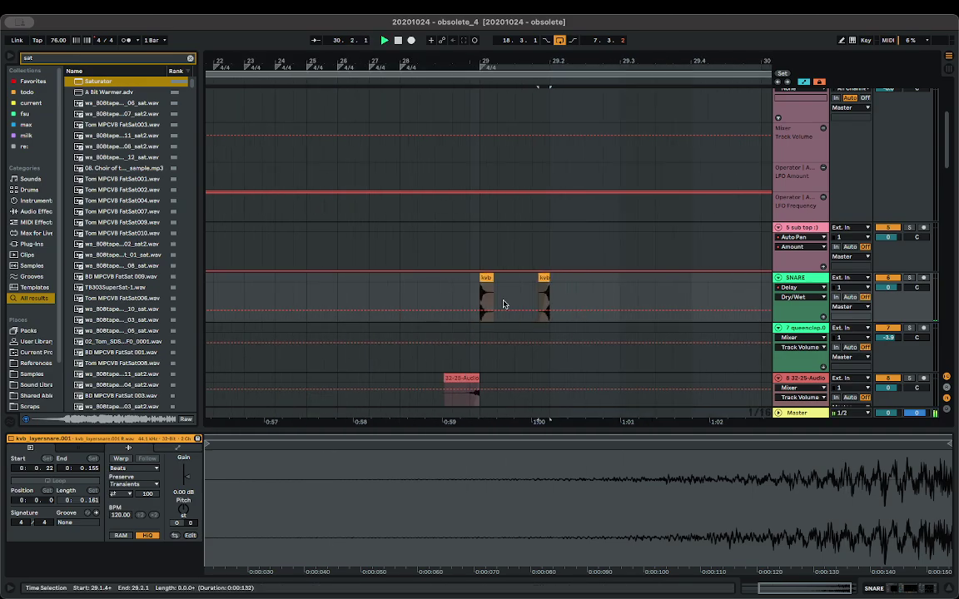
left_click(473, 301)
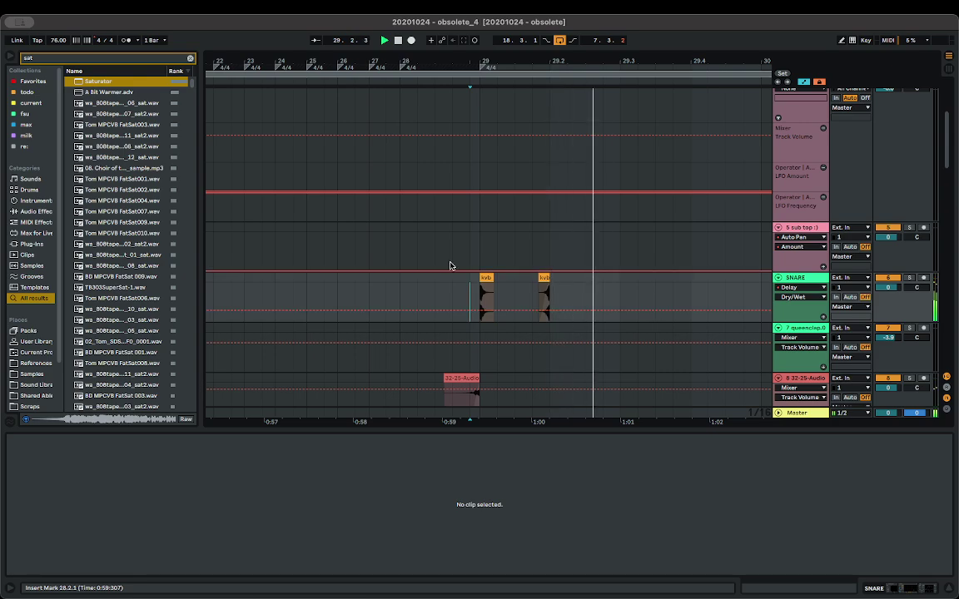
key("space")
left_click(543, 273)
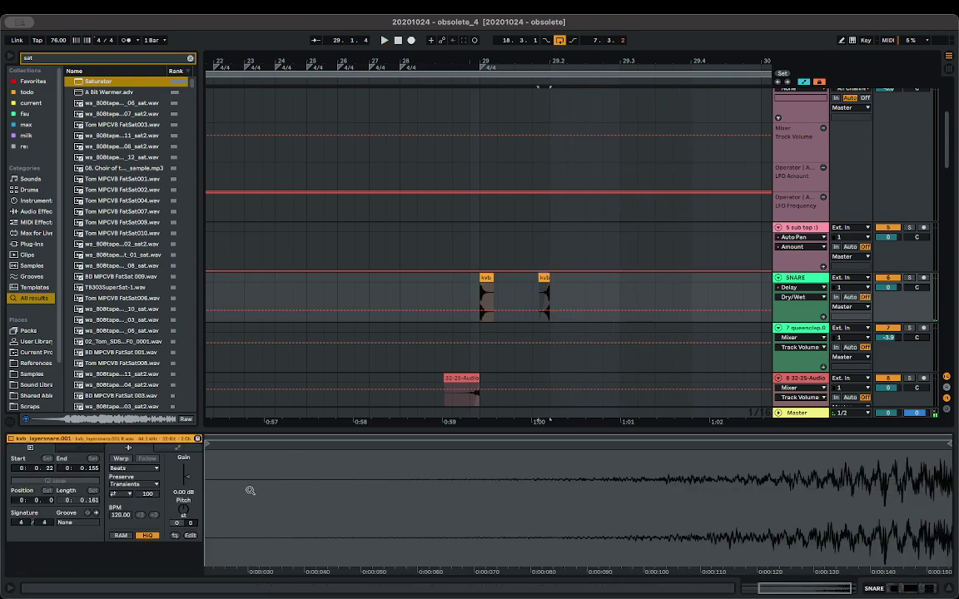
- Transpose the reversed snare clip up 12 semitones, move it to end at 29.2.1, and play from just before 29.1.1
key("space")
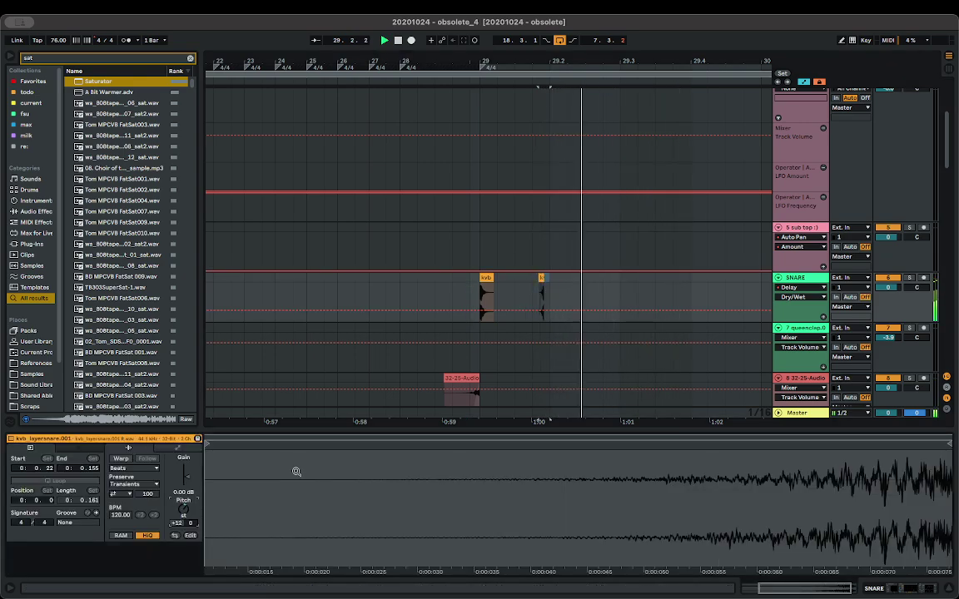
scroll(396, 288, "right", 3)
scroll(396, 288, "up", 5)
key("space")
left_click_drag(517, 277, 542, 292)
key("space")
key("space")
left_click(273, 302)
key("space")
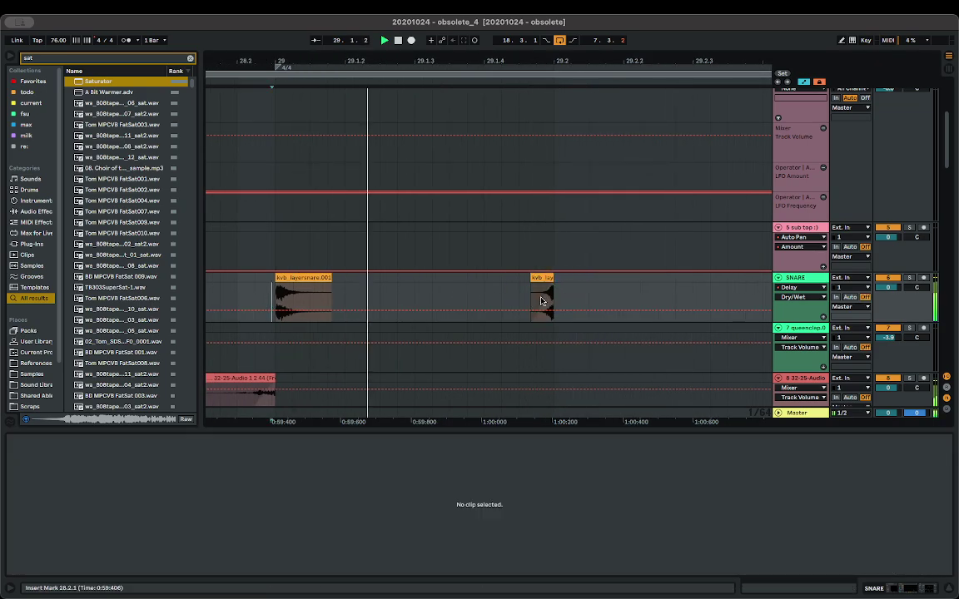
key("space")
- Warp the reversed snare clip in Complex mode and stretch its start back to slightly before 29.1.4
left_click(548, 277)
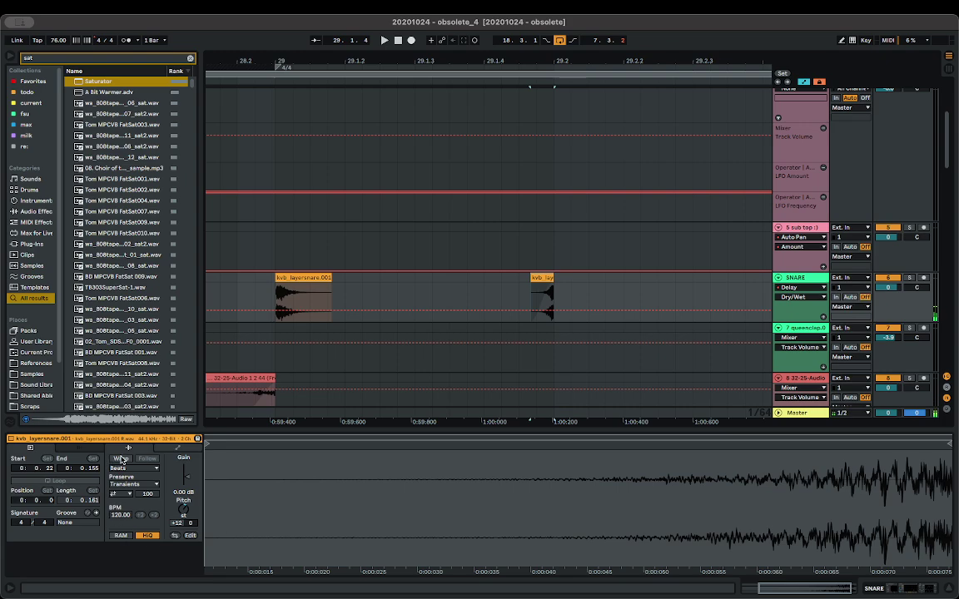
left_click(122, 459)
left_click(124, 468)
left_click(125, 511)
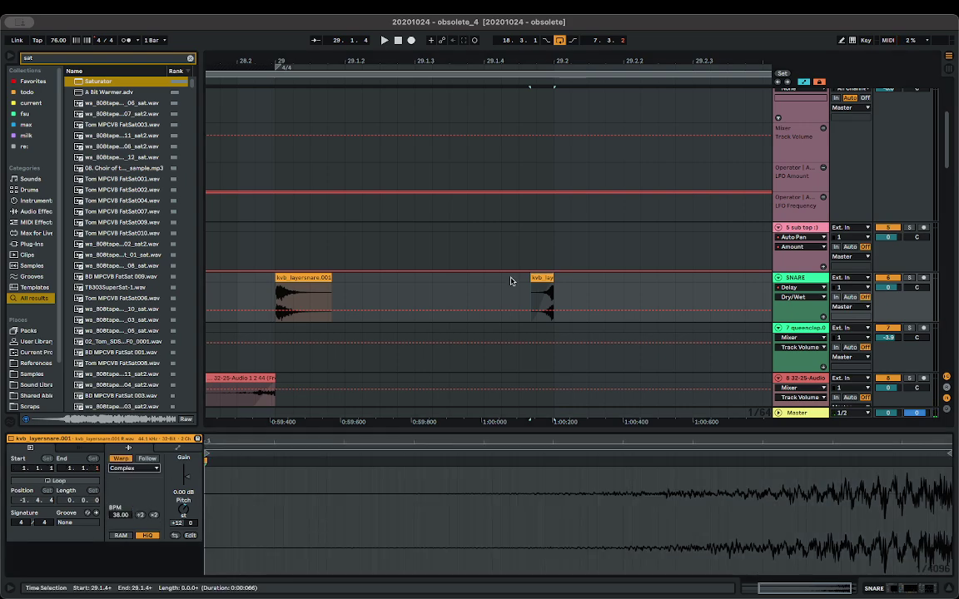
left_click_drag(533, 278, 492, 280)
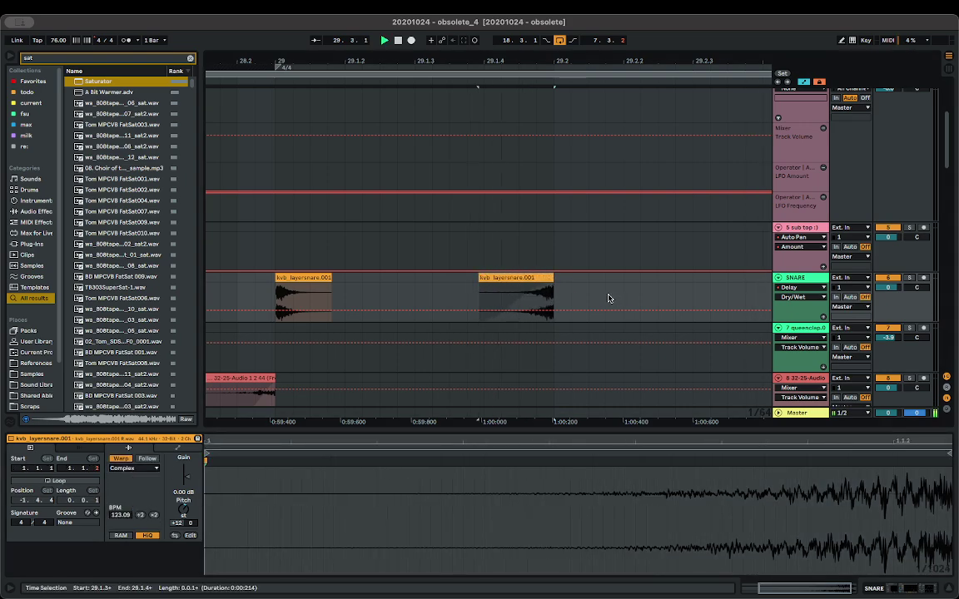
- Solo the SNARE track, audition the stretched reversed snare, and shorten the clip's end to a duration of about 0.189 s
left_click(908, 278)
key("space")
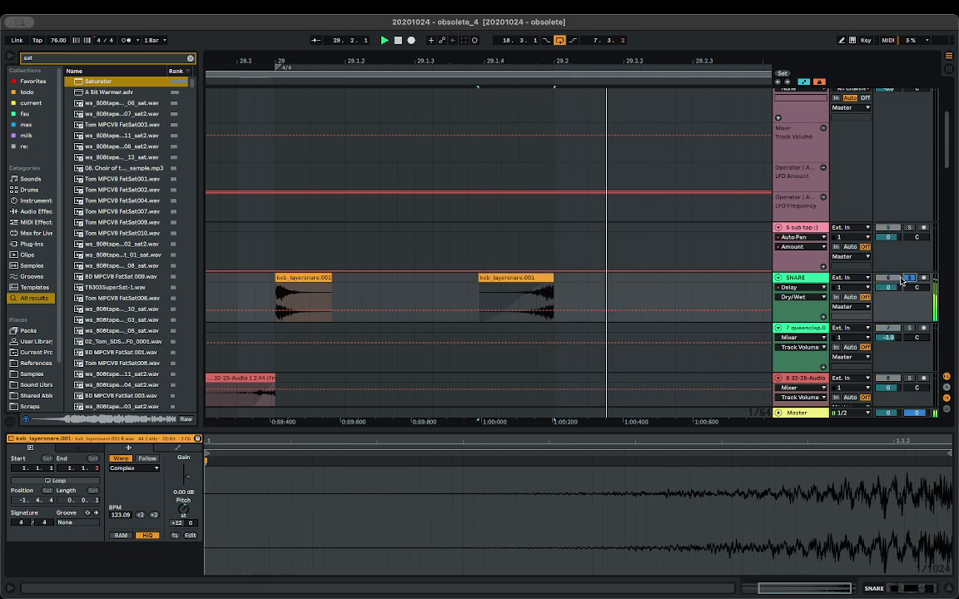
key("space")
key("space")
key("space")
scroll(488, 292, "up", 3)
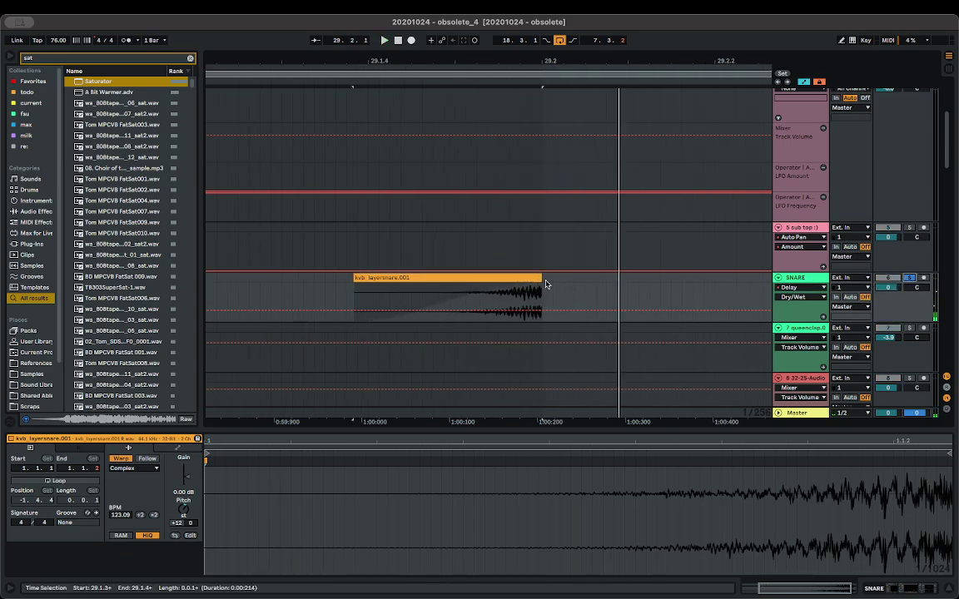
left_click_drag(541, 278, 520, 279)
key("space")
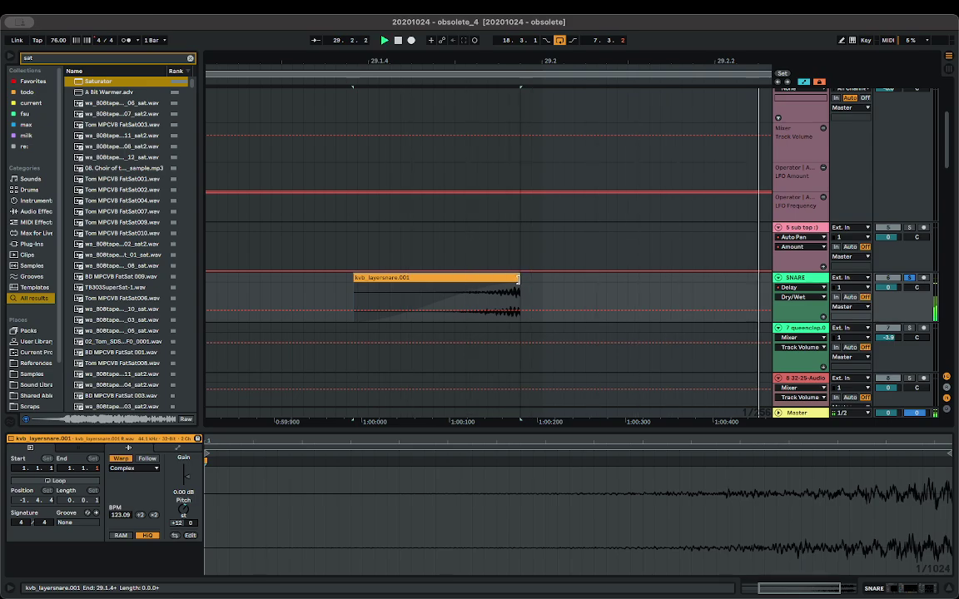
- Show the SNARE track's device chain and look through the other tracks around bar 29
left_click(896, 590)
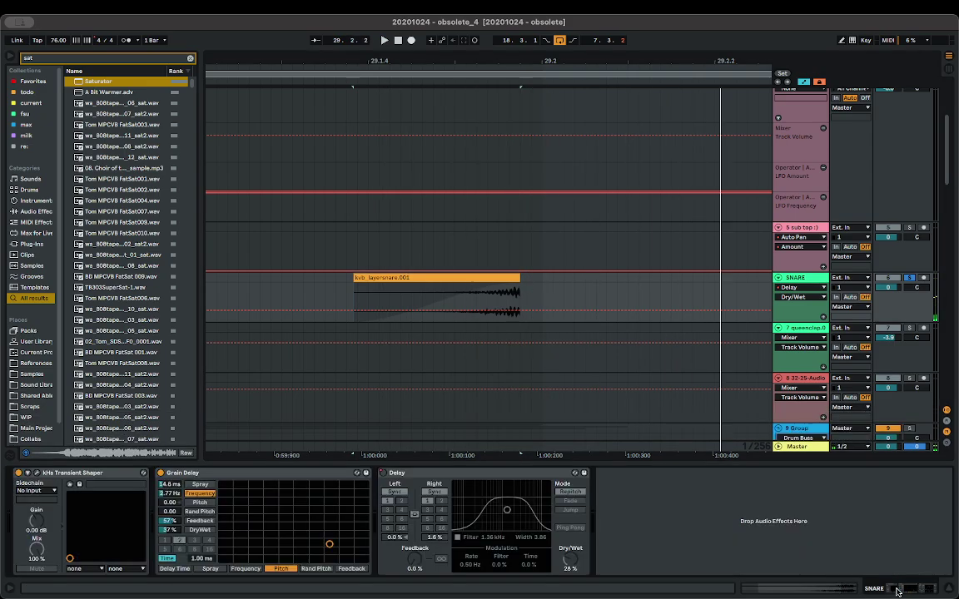
left_click(468, 283)
scroll(471, 327, "down", 10)
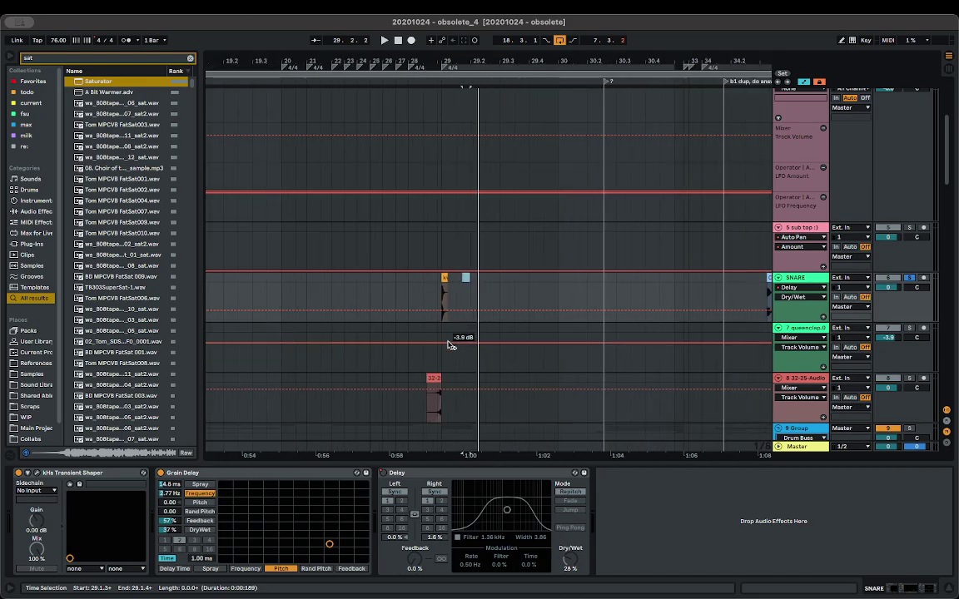
scroll(437, 375, "down", 15)
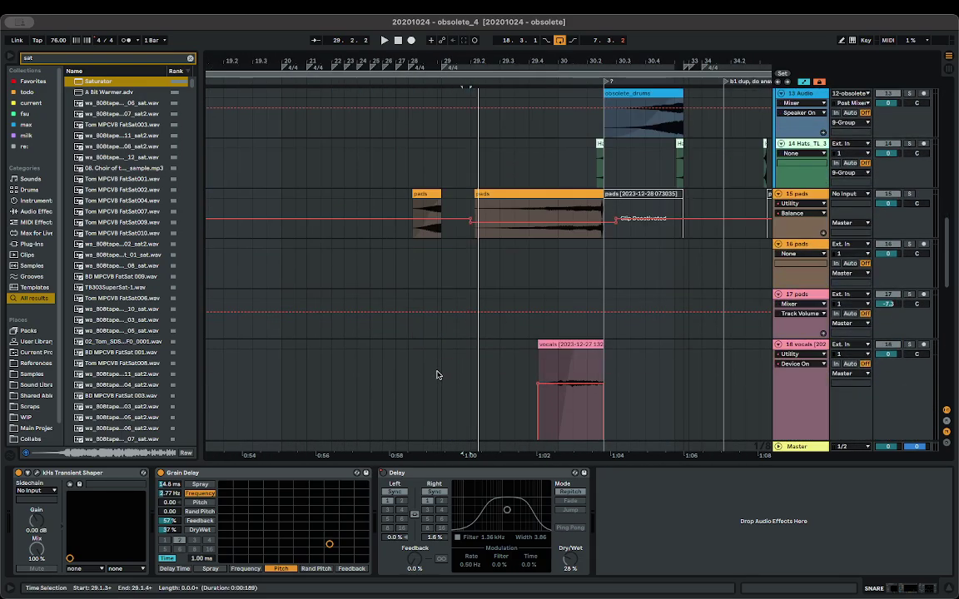
scroll(436, 375, "down", 5)
scroll(437, 375, "up", 15)
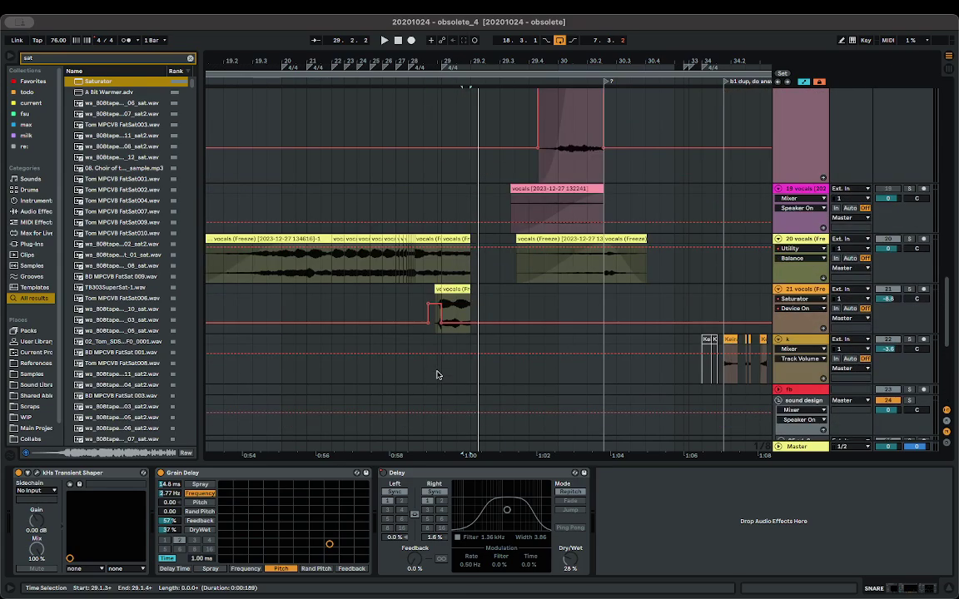
scroll(437, 375, "up", 8)
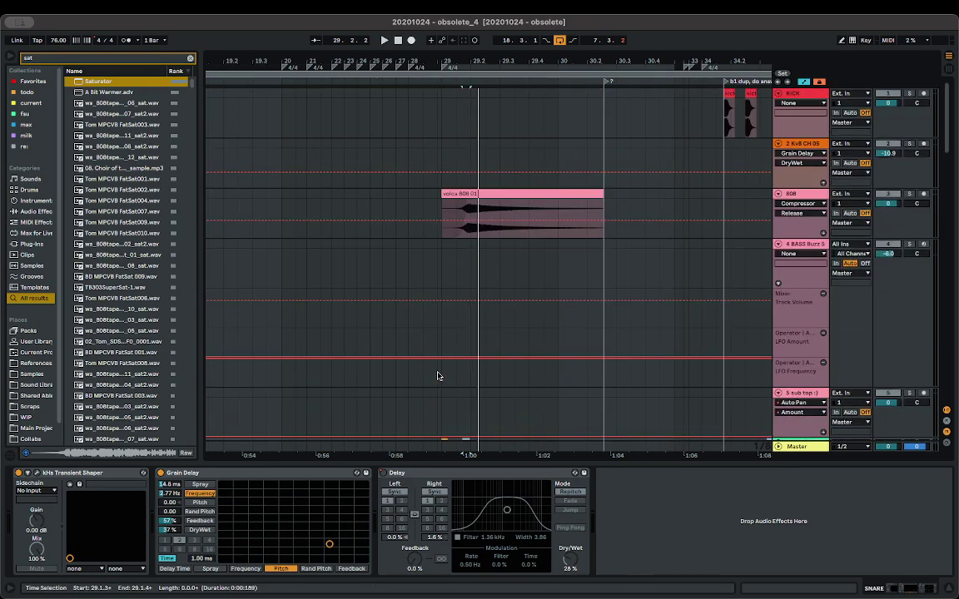
scroll(438, 376, "down", 5)
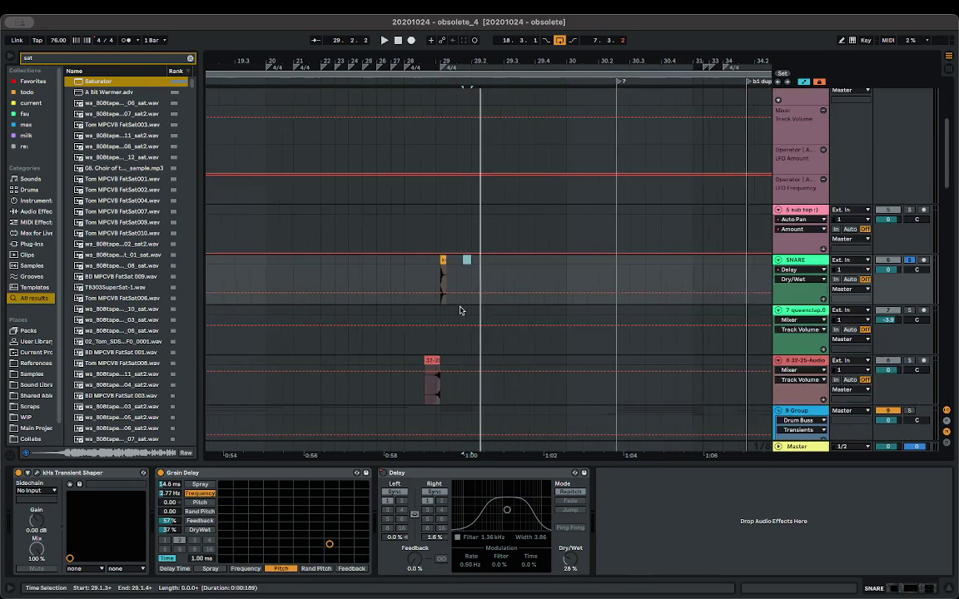
- Move the reversed snare clip to the queenclap track, solo that track, and align the clip's end with 29.2.1
scroll(426, 273, "up", 5)
left_click_drag(516, 268, 526, 324)
scroll(526, 325, "up", 5)
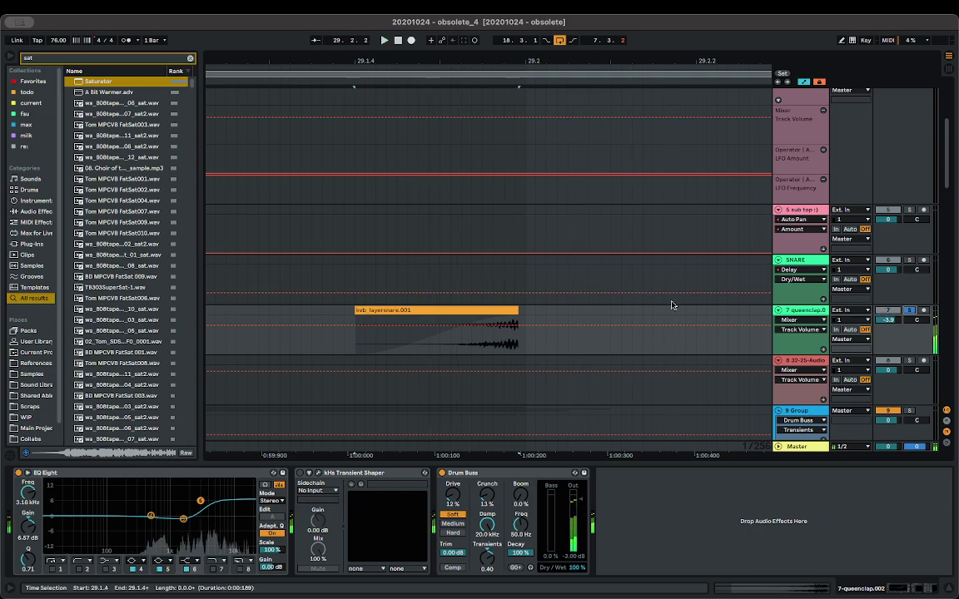
left_click_drag(504, 310, 513, 311)
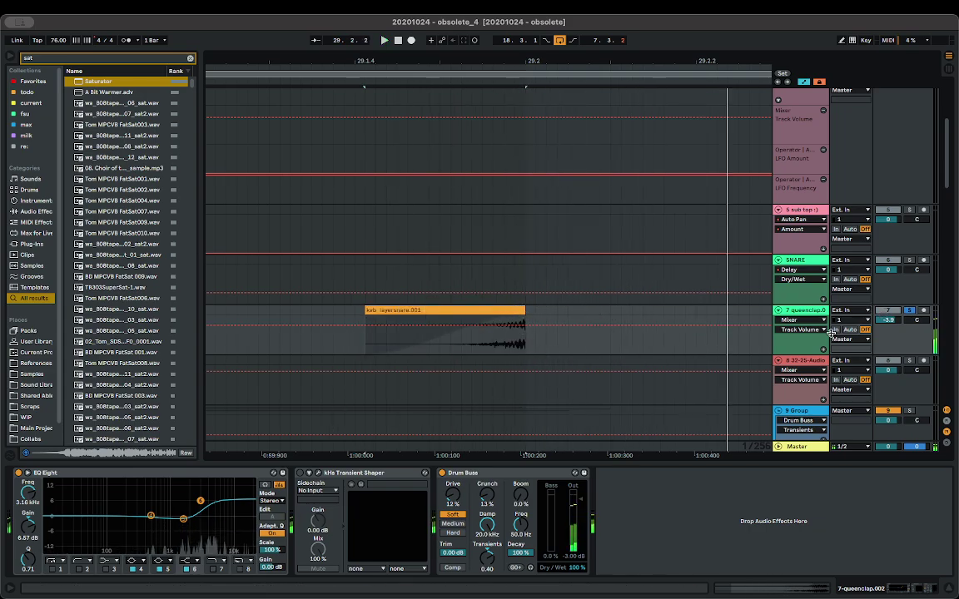
- Raise the reversed snare clip's gain to 6.94 dB and audition it while trying a different transposition
key("shift+Tab")
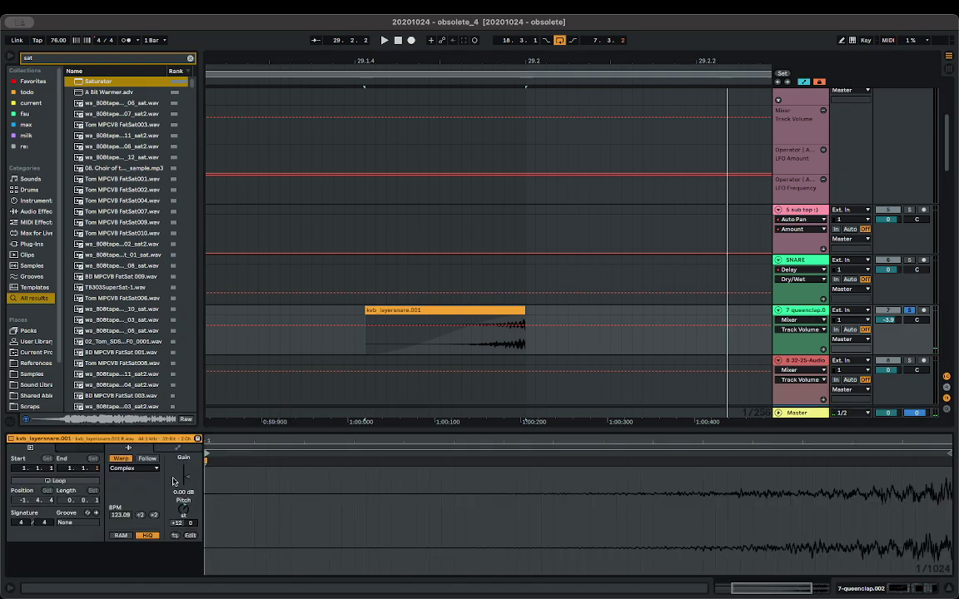
key("space")
key("space")
left_click_drag(186, 475, 186, 472)
key("space")
key("space")
key("space")
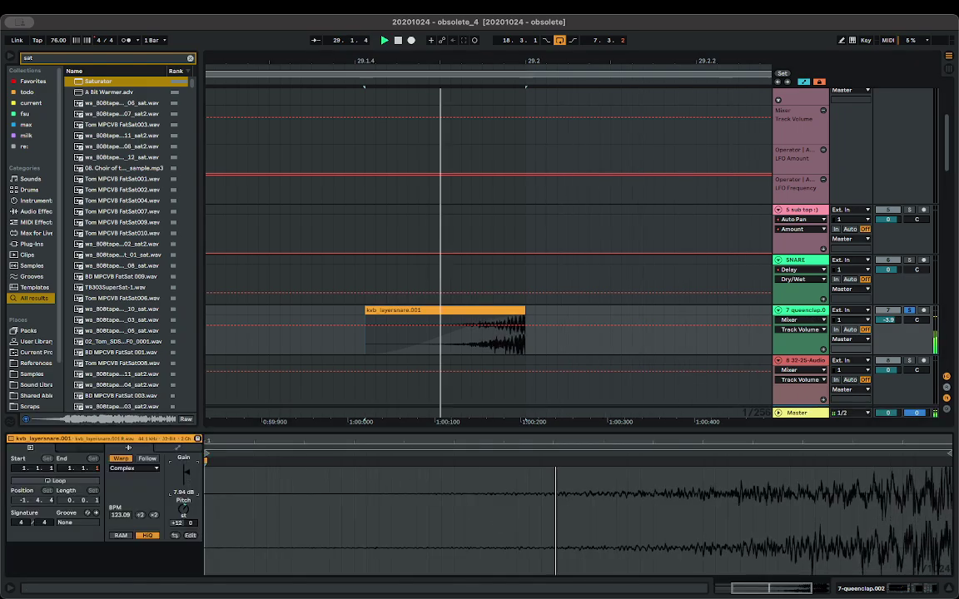
key("space")
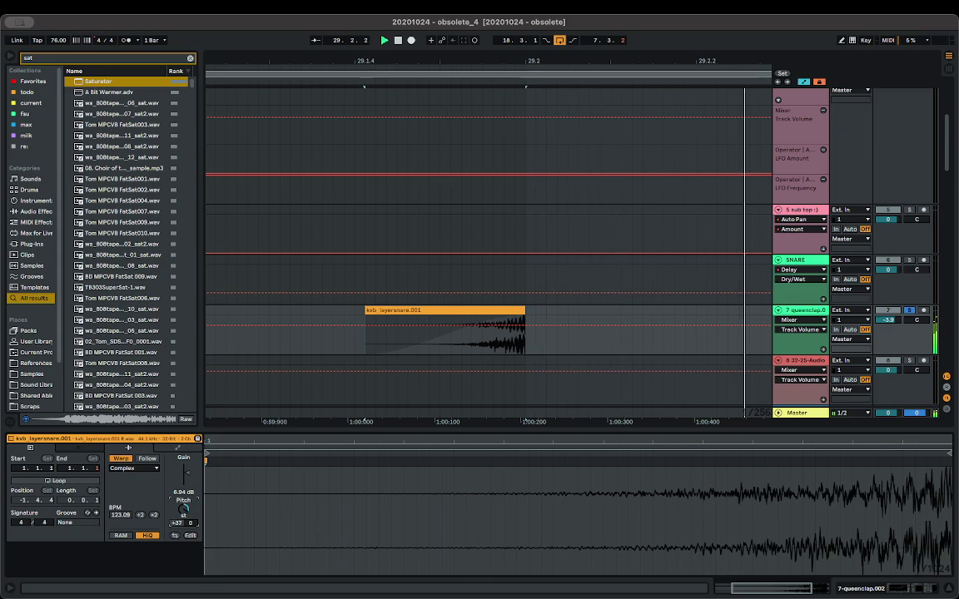
- Switch the clip's warp mode to Texture with grain size 18.31 and flux 25.78, playing it between adjustments
left_click(133, 468)
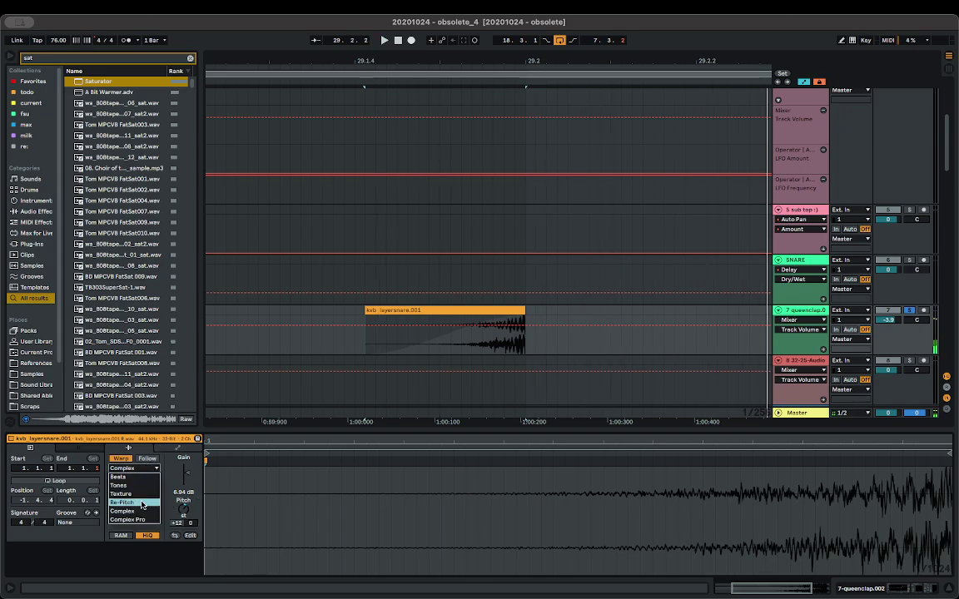
left_click(122, 494)
key("space")
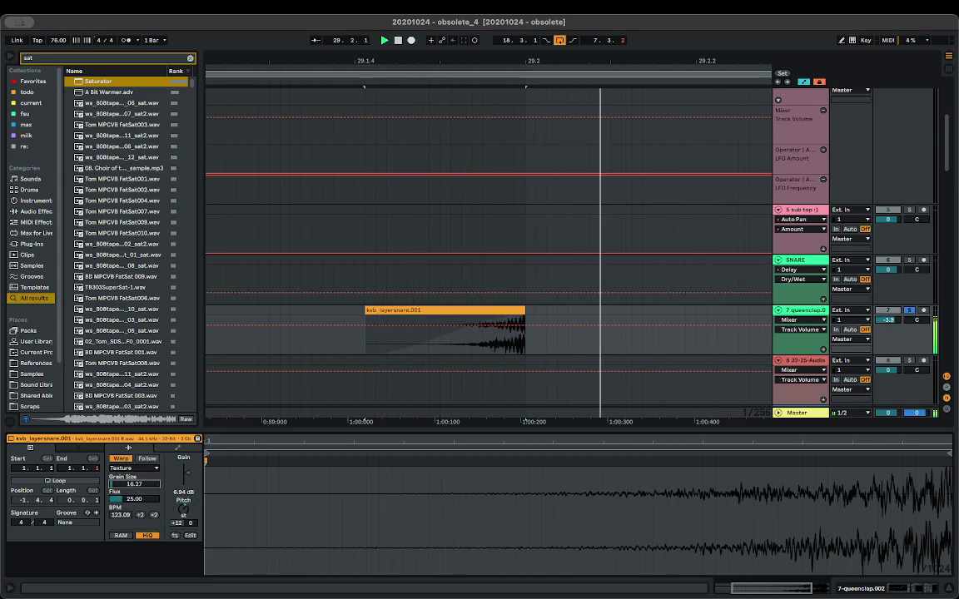
key("space")
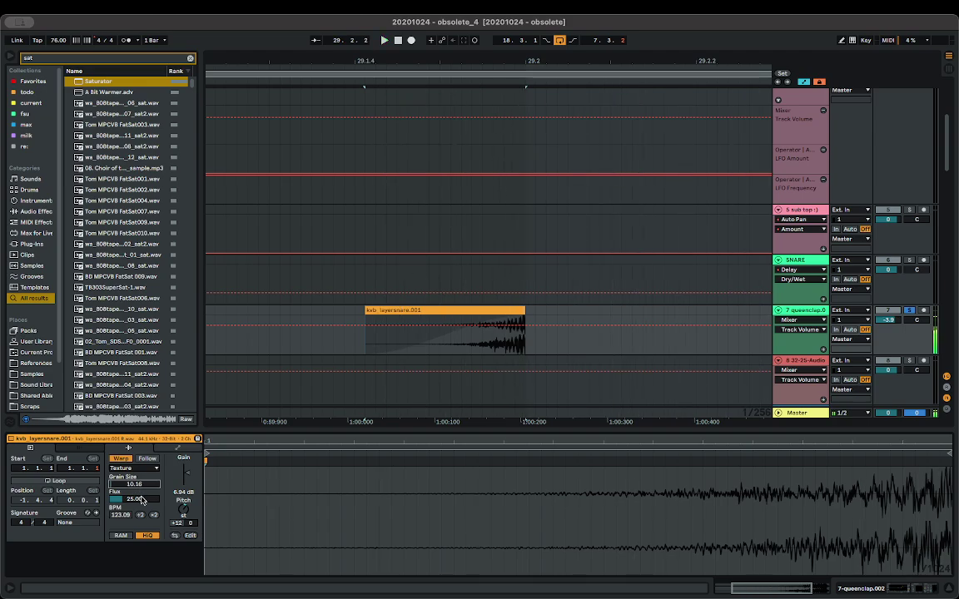
left_click_drag(139, 478, 140, 442)
key("space")
key("space")
mouse_move(140, 499)
left_mouse_down()
mouse_move(140, 478)
mouse_move(139, 503)
left_mouse_up()
key("space")
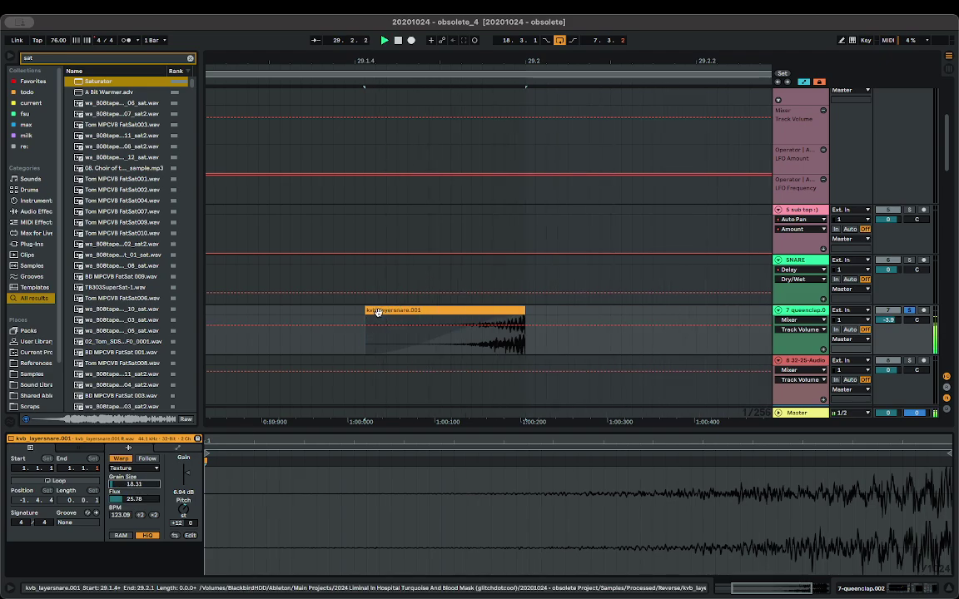
- Shorten the reversed snare clip from its start to about 0.123 s, curve its fade-in, and play it with the full mix
left_click_drag(372, 335, 420, 336)
left_click(486, 349)
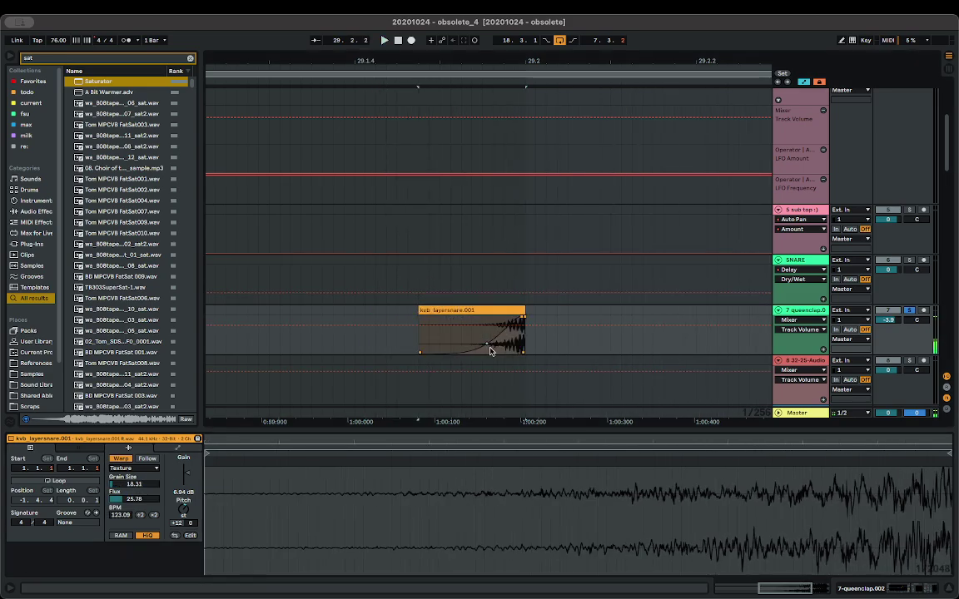
key("space")
key("space")
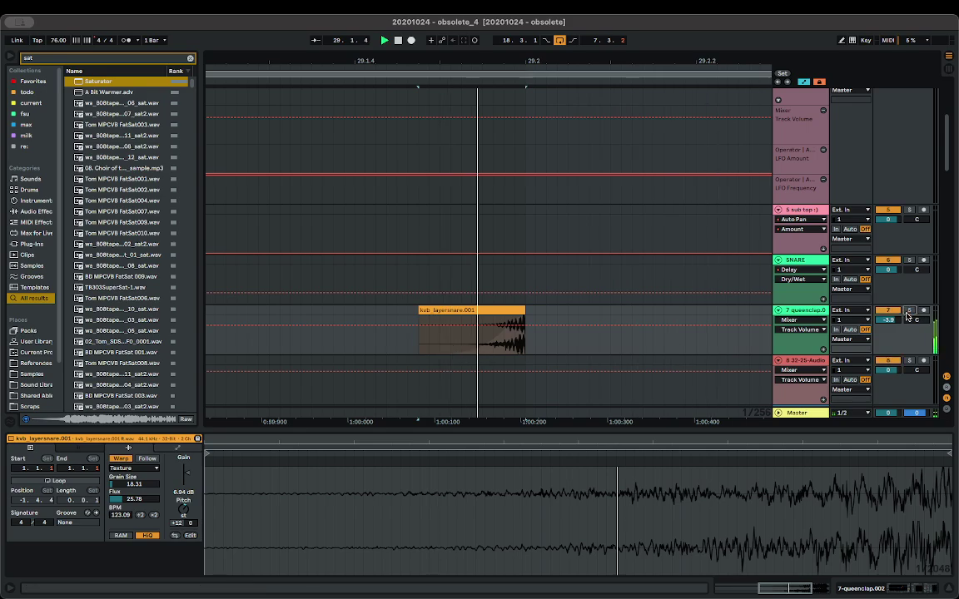
- Lower the reversed snare clip's gain to 0.00 dB and play the passage around 29.2.1 in the mix
left_click_drag(192, 481, 192, 499)
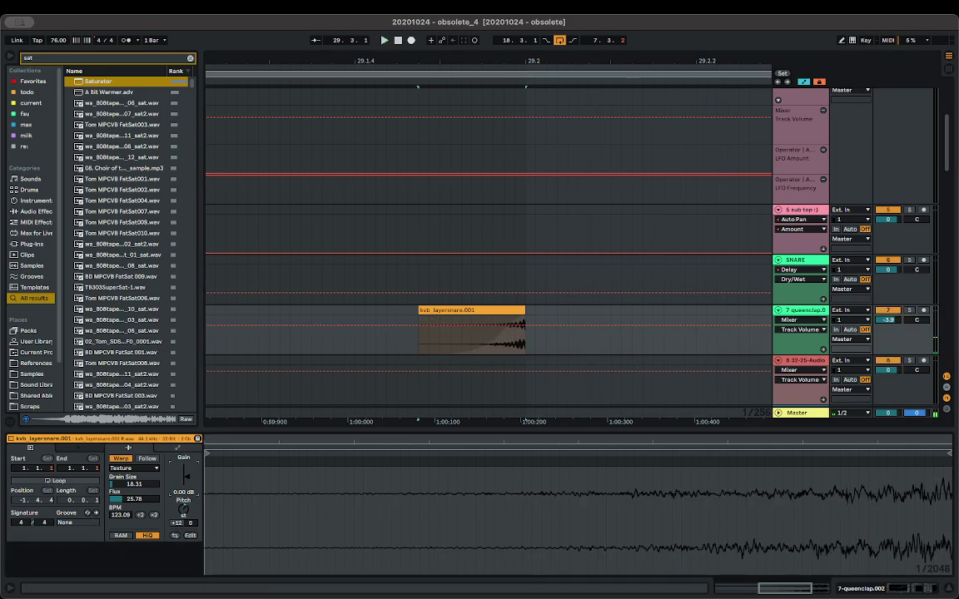
key("space")
scroll(349, 328, "down", 5)
scroll(379, 320, "up", 5)
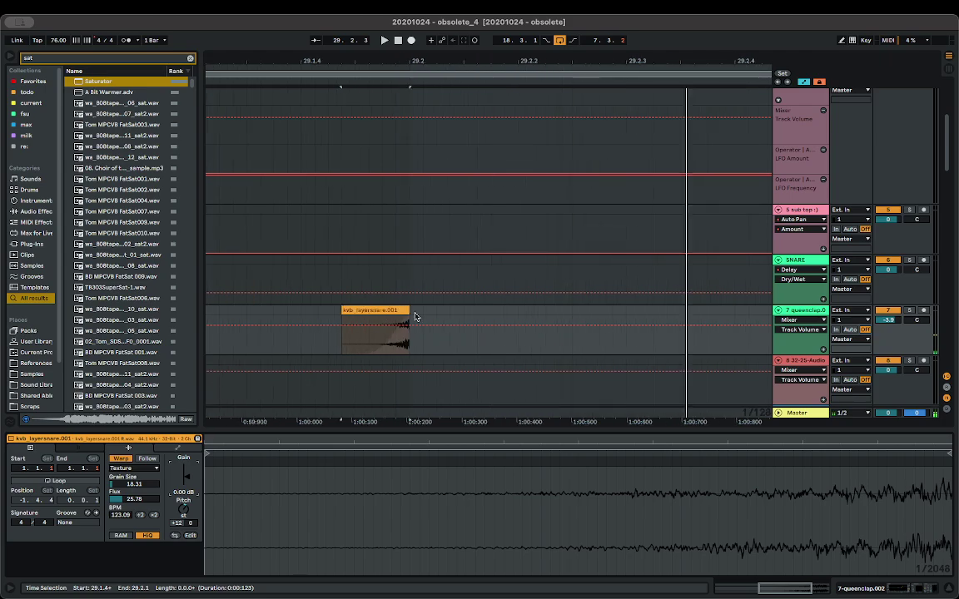
mouse_move(402, 311)
left_mouse_down()
mouse_move(392, 322)
mouse_move(398, 310)
left_mouse_up()
key("space")
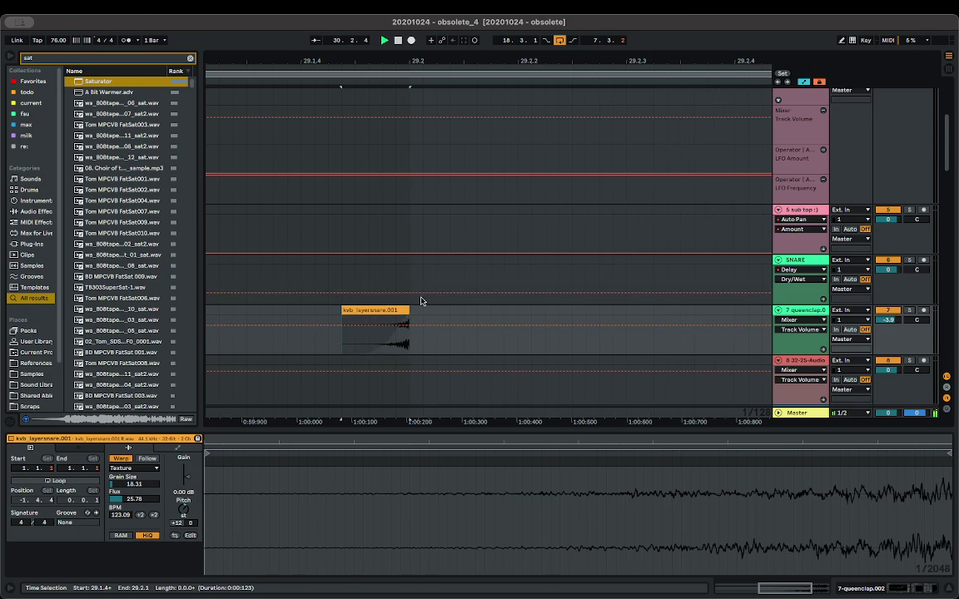
- Delete the reversed snare clip before 29.2.1 on the queenclap track and play from 28.1.3
key("Delete")
scroll(421, 302, "down", 6)
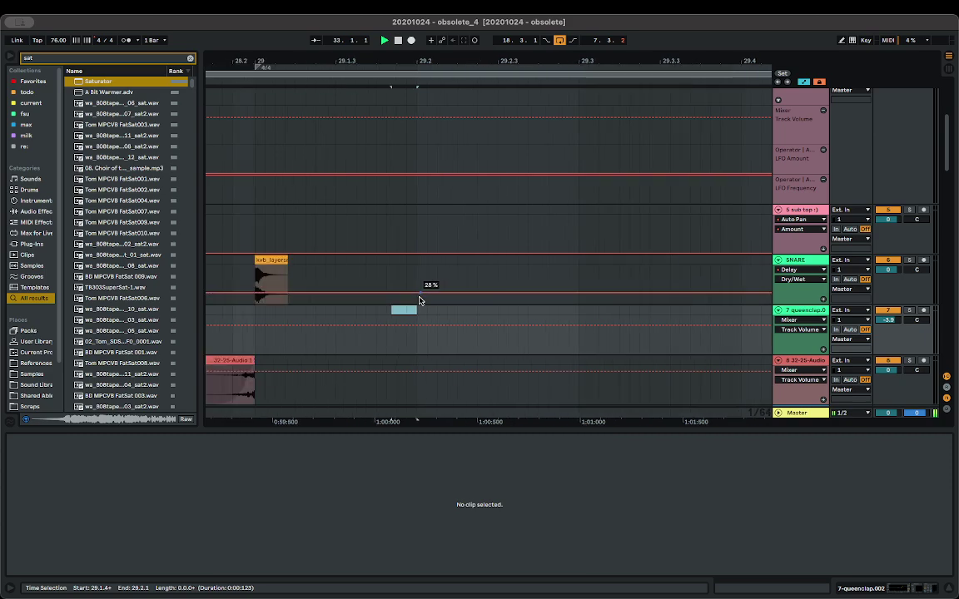
left_click(368, 312)
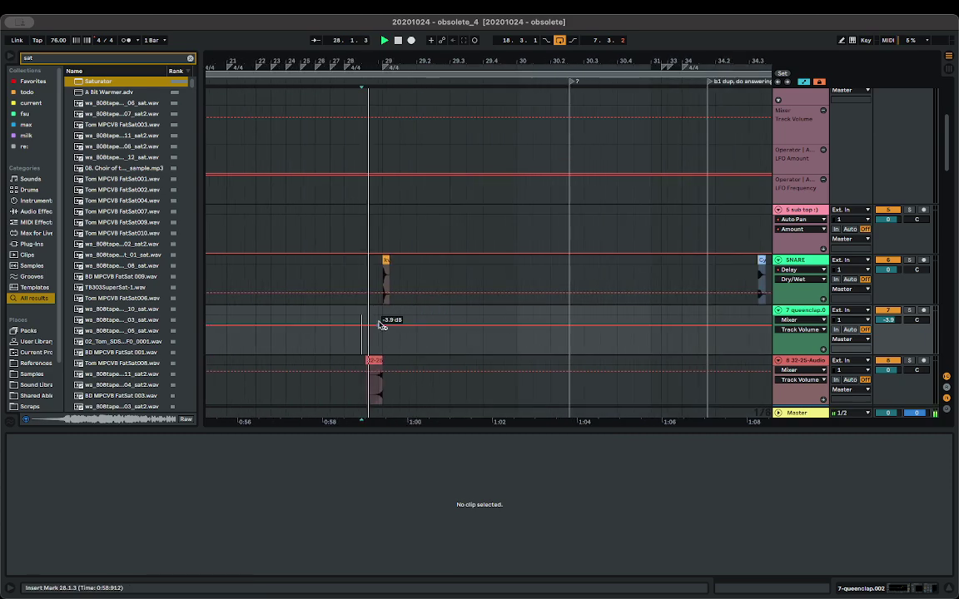
- Play the section from 18.2.3 and from 18.1.3, and select the long sd_3_c clip around bars 19–20
scroll(385, 321, "left", 5)
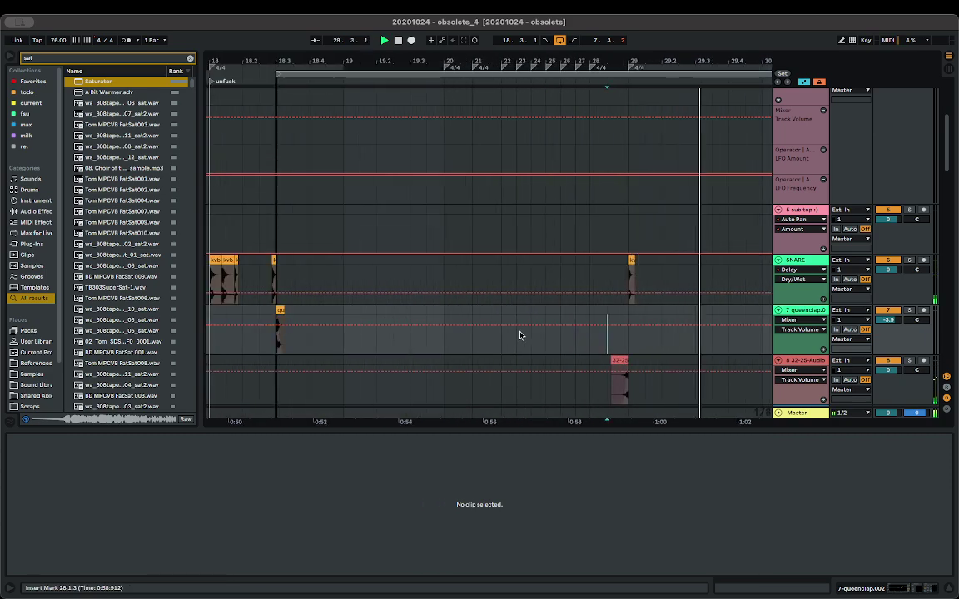
left_click(267, 312)
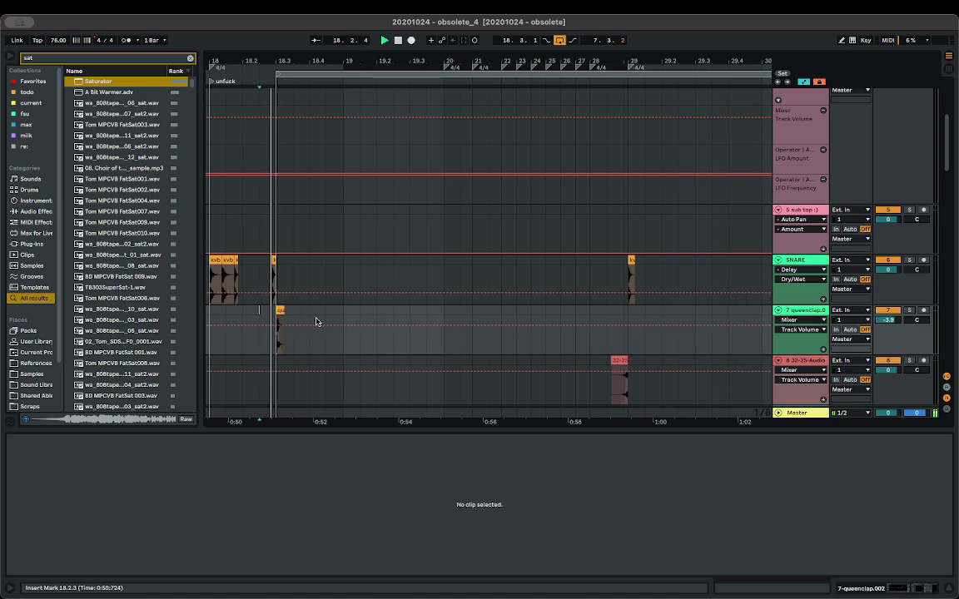
scroll(322, 323, "down", 8)
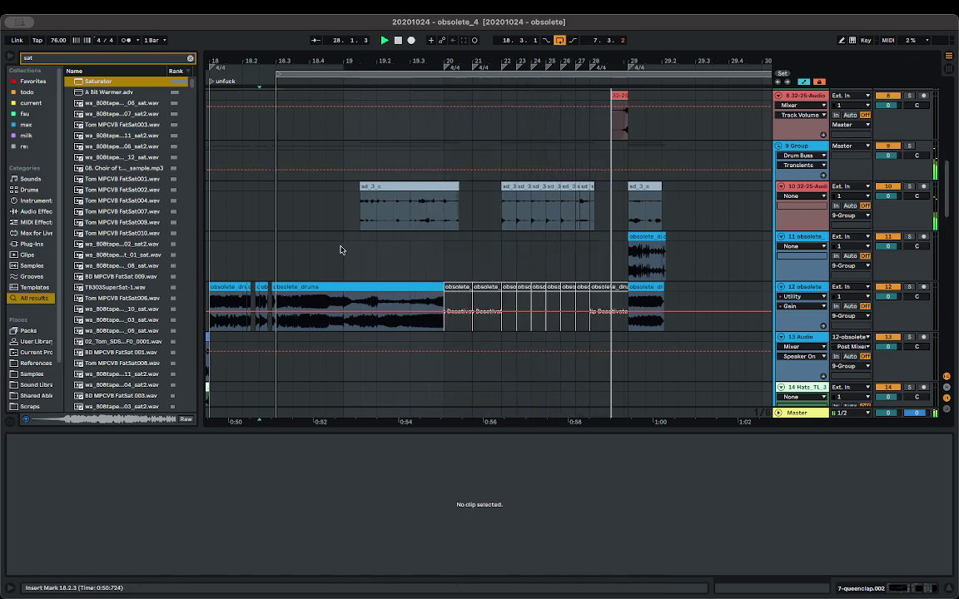
left_click(225, 248)
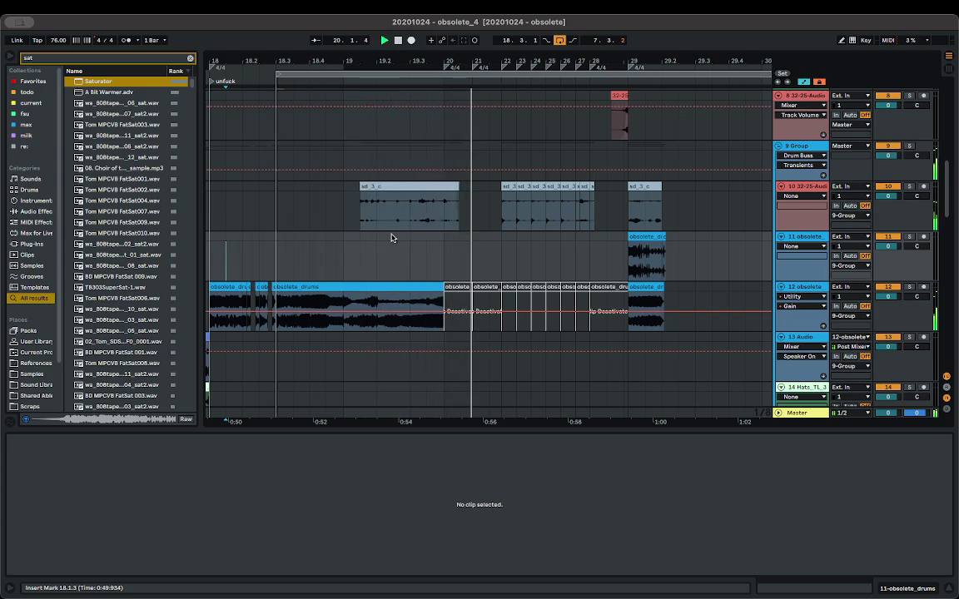
left_click(454, 196)
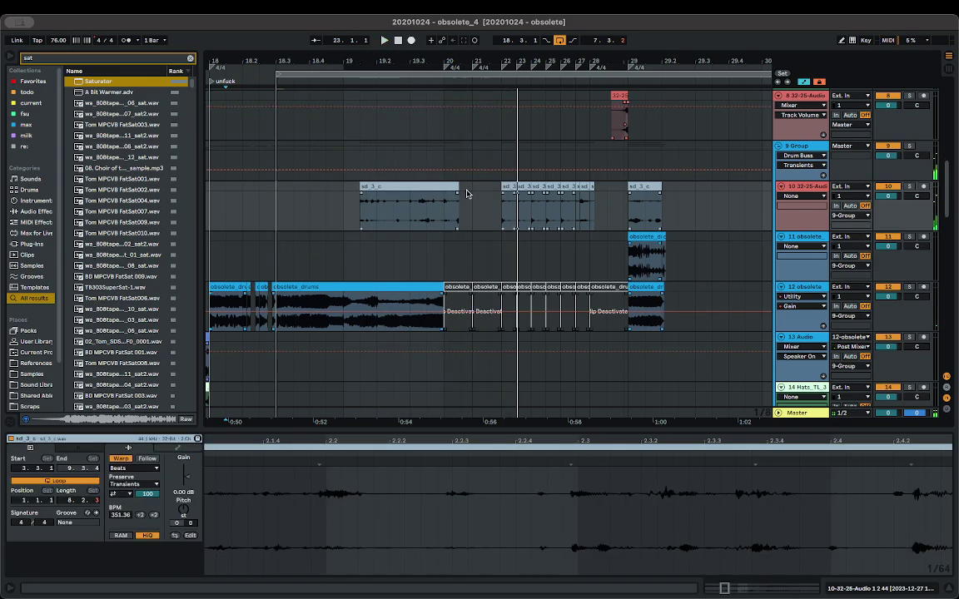
- Trim the long sd_3_c clip to end at bar 20 and copy the short frozen 32-25-Audio clip before bar 29 to bar 20
left_click_drag(455, 184, 442, 185)
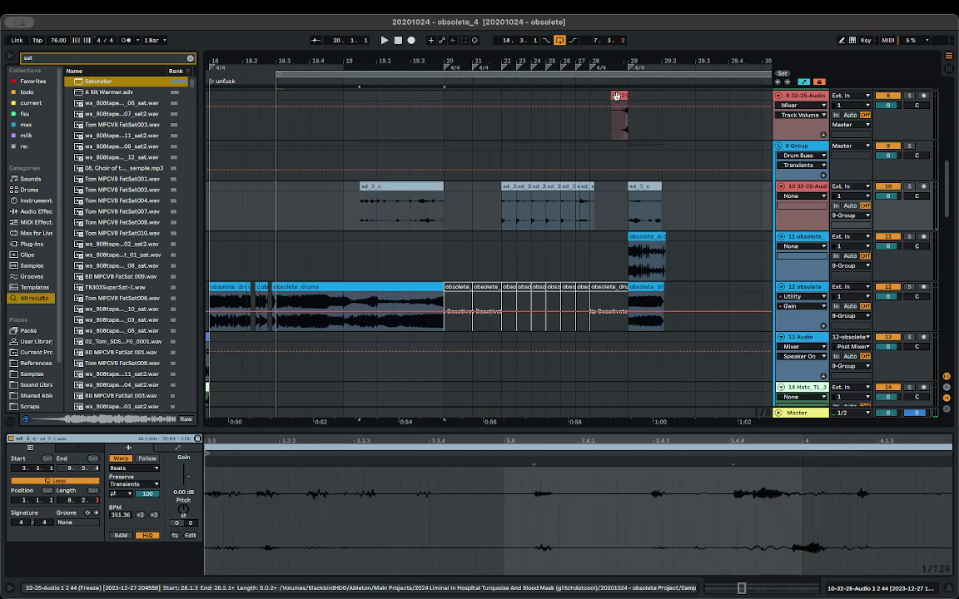
left_click_drag(620, 112, 485, 96)
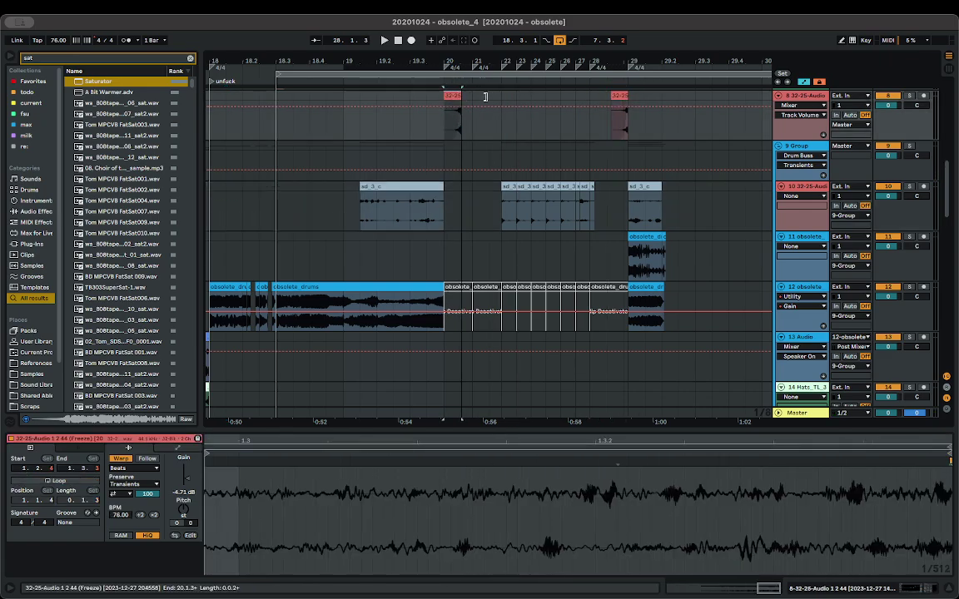
scroll(591, 497, "down", 5)
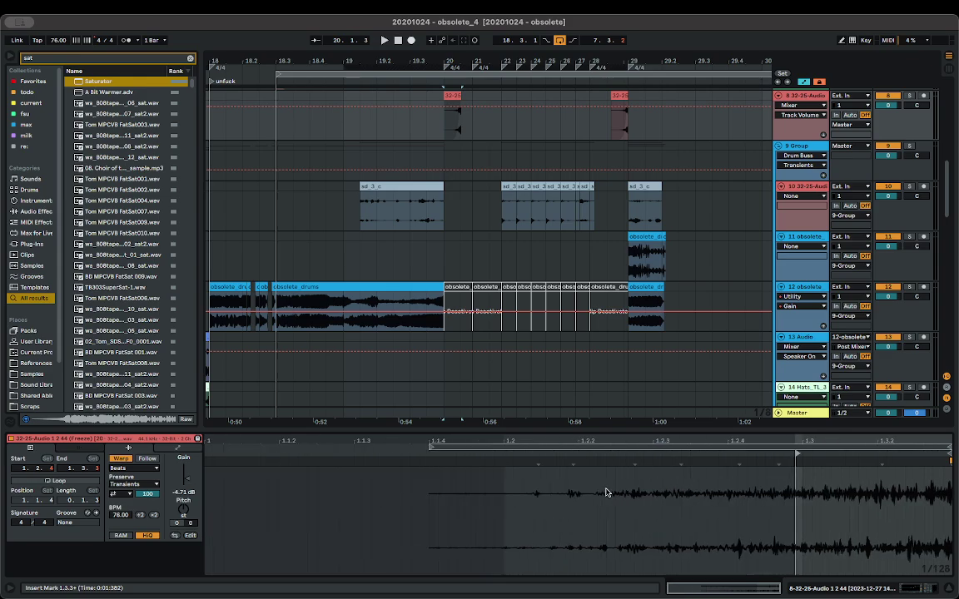
scroll(449, 143, "down", 5)
scroll(371, 142, "up", 5)
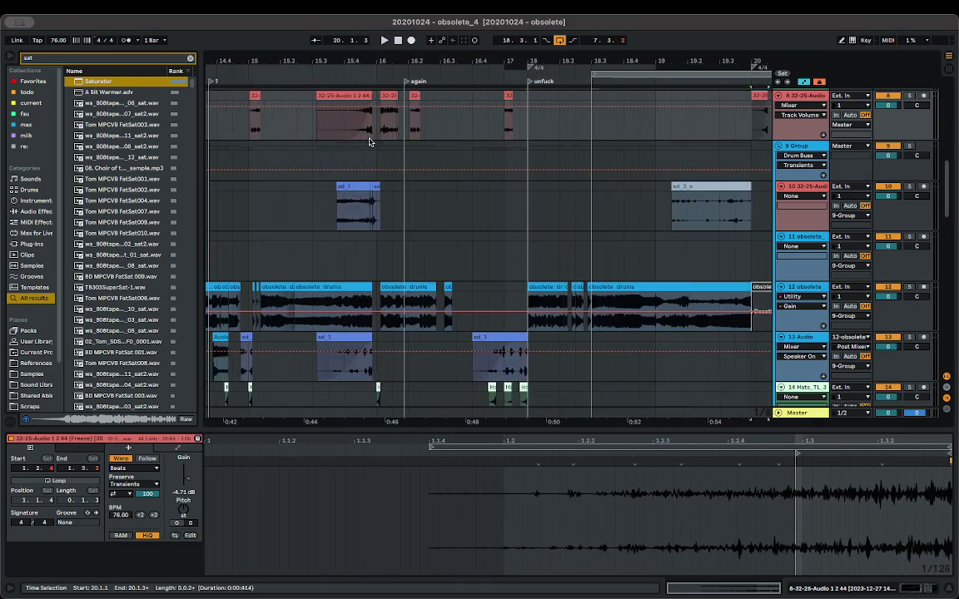
- Examine the waveforms of the 32-25-Audio clips around bars 15–16, and look over the surrounding tracks up to bar 34
scroll(401, 152, "left", 3)
scroll(420, 150, "up", 3)
left_click(520, 216)
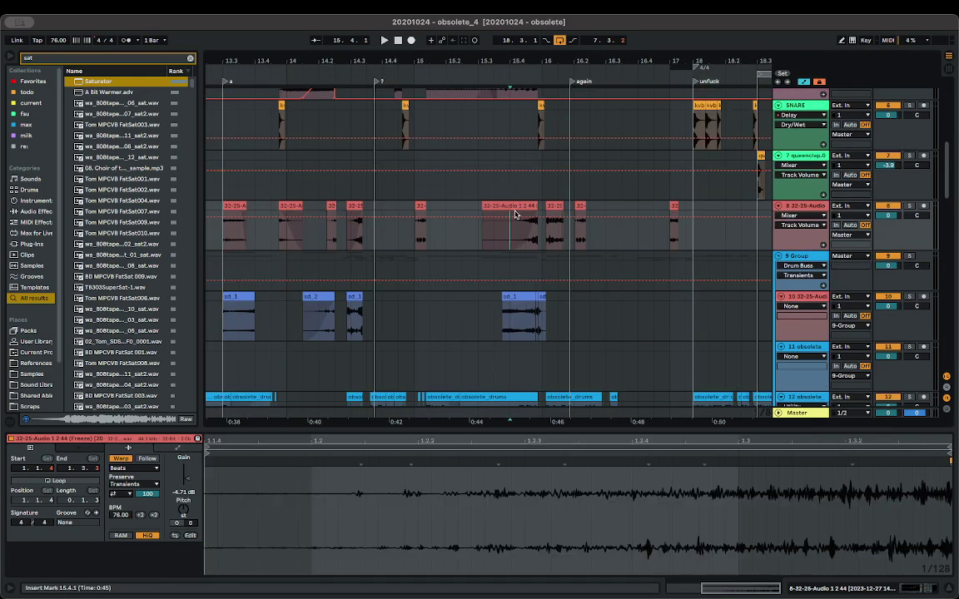
scroll(624, 491, "down", 2)
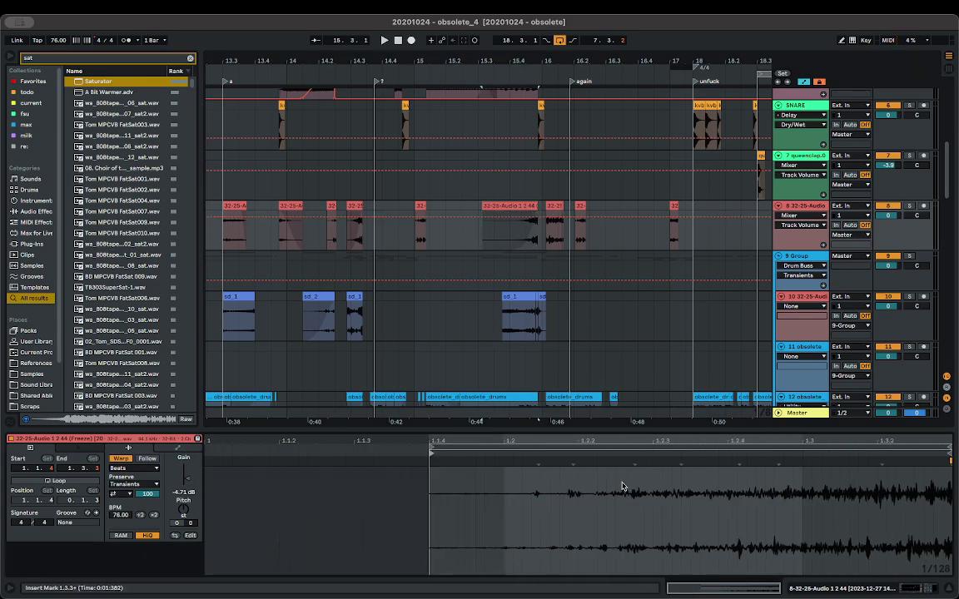
left_click(419, 208)
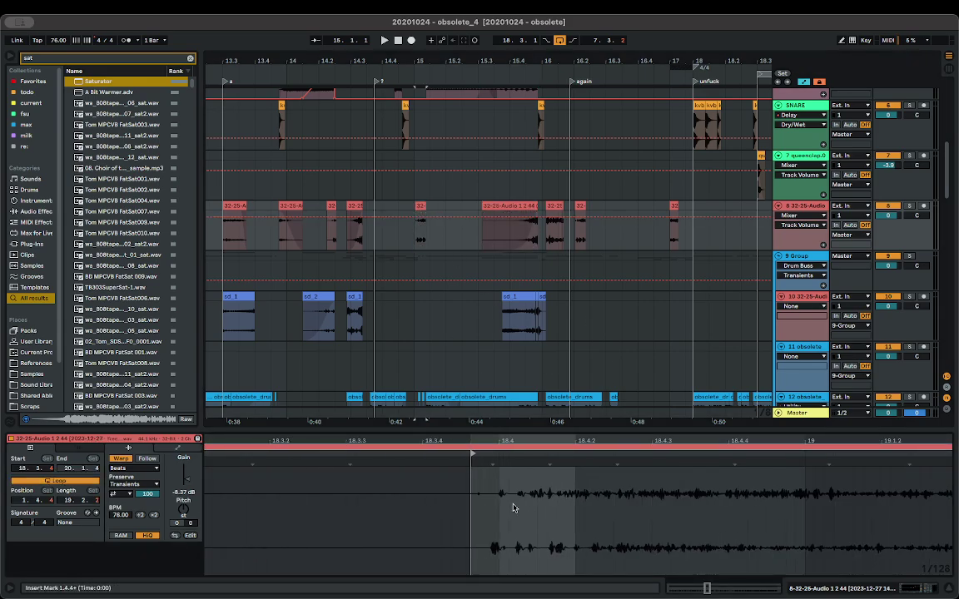
scroll(514, 508, "down", 5)
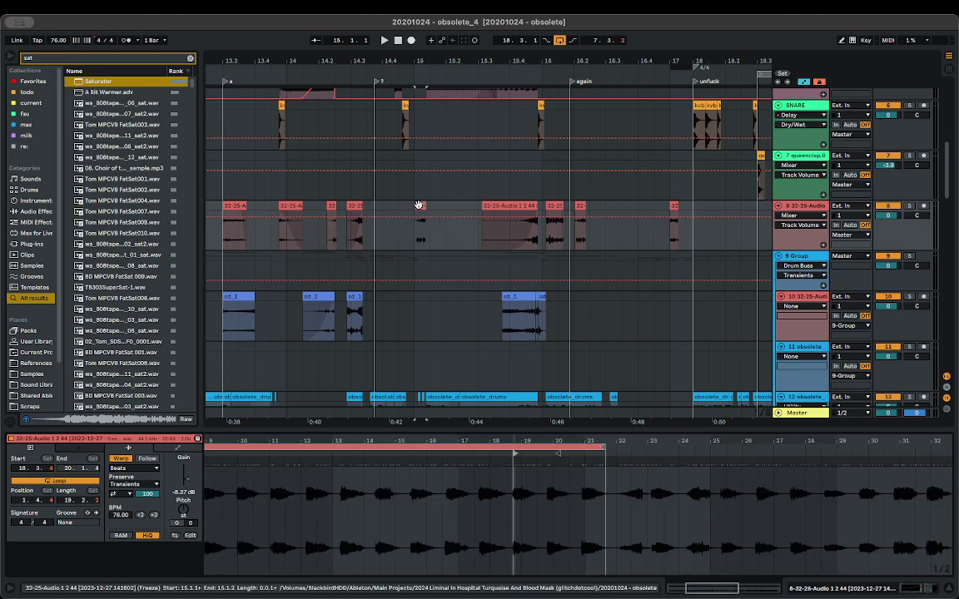
scroll(537, 492, "up", 4)
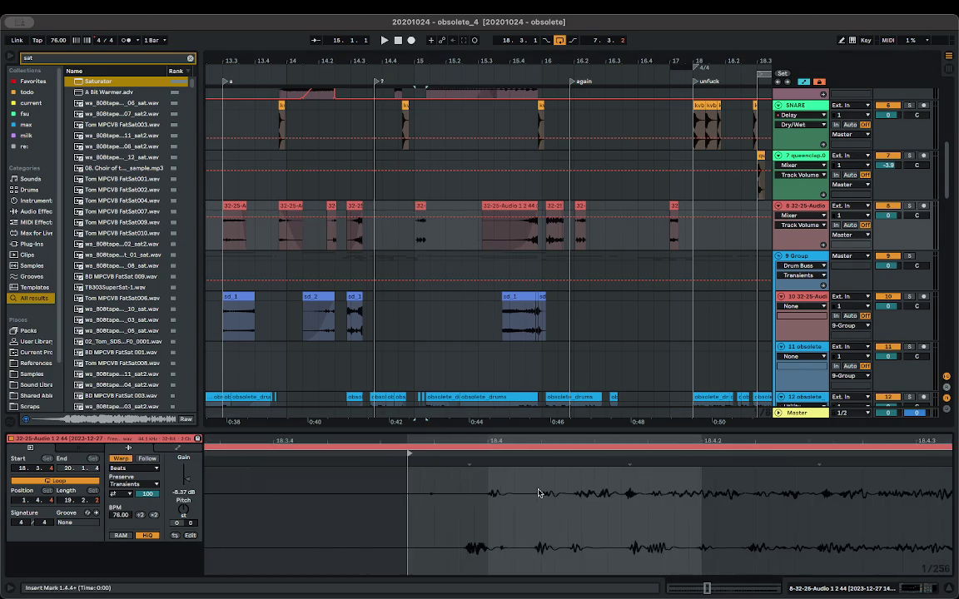
scroll(590, 249, "right", 10)
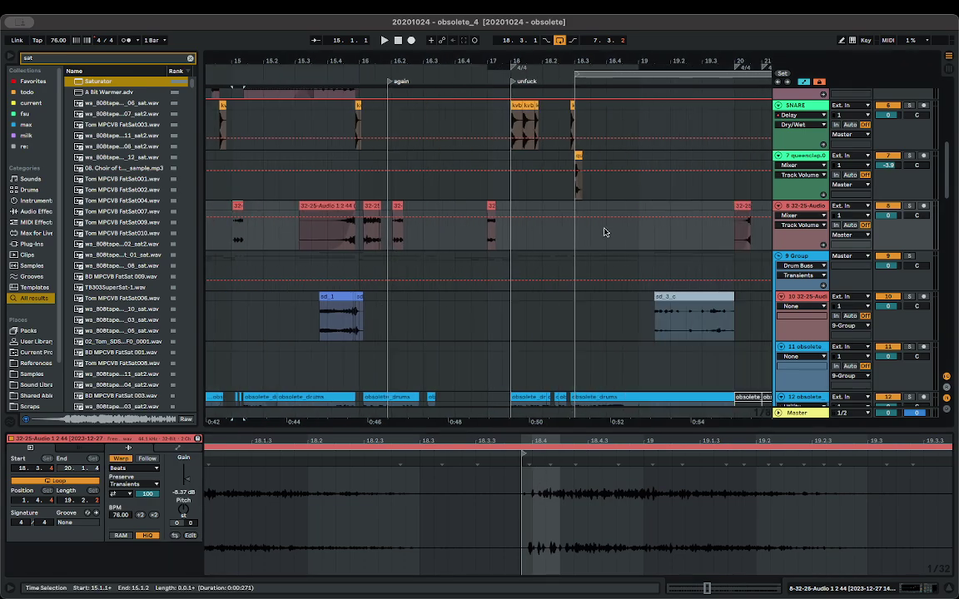
scroll(605, 234, "right", 5)
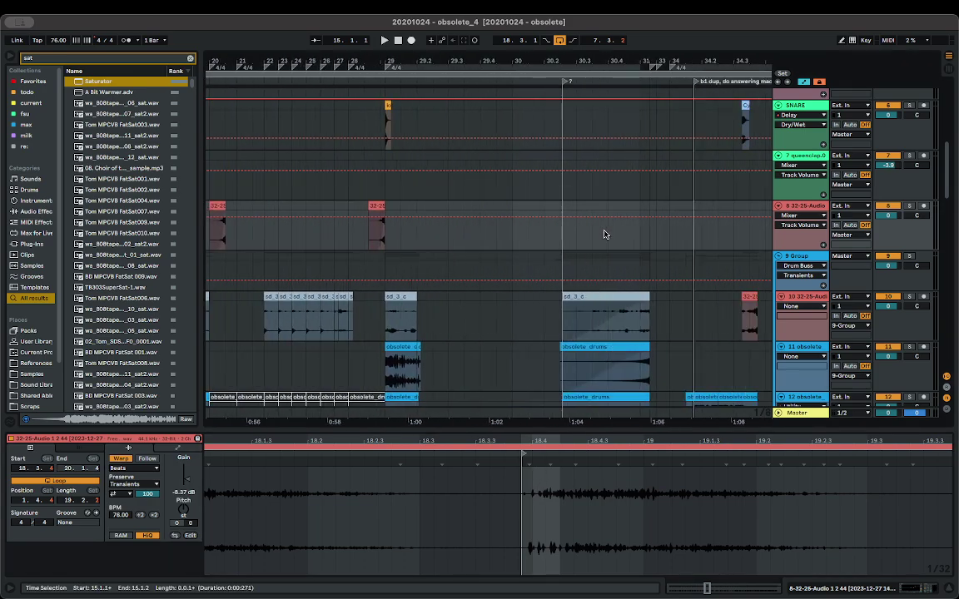
scroll(502, 223, "down", 10)
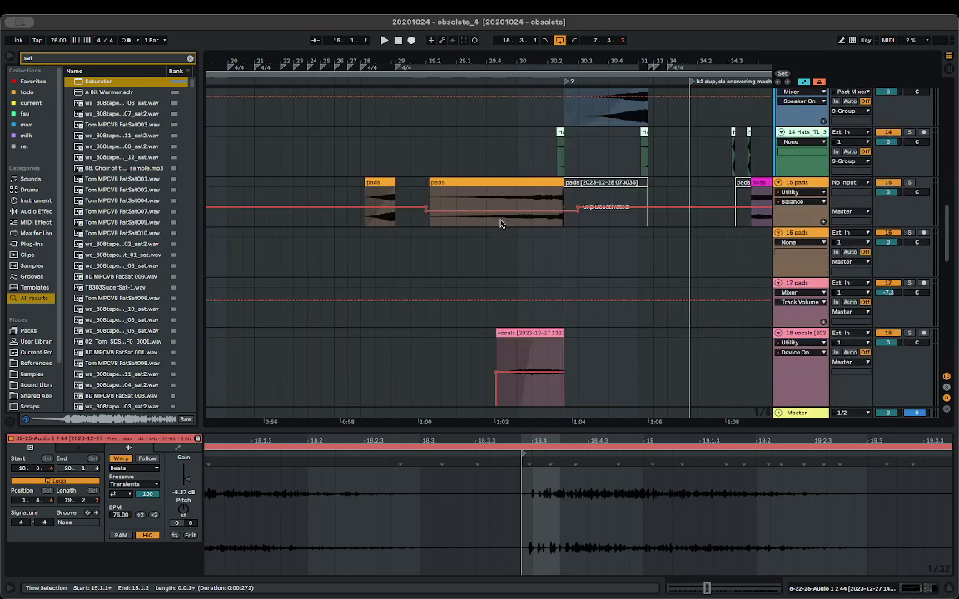
scroll(500, 223, "up", 10)
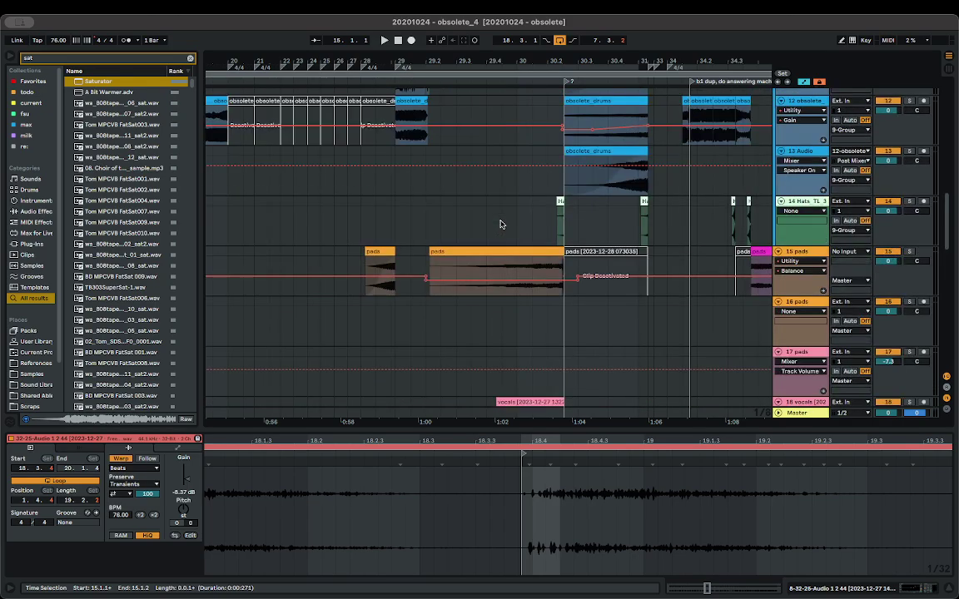
scroll(456, 226, "left", 5)
scroll(456, 225, "up", 2)
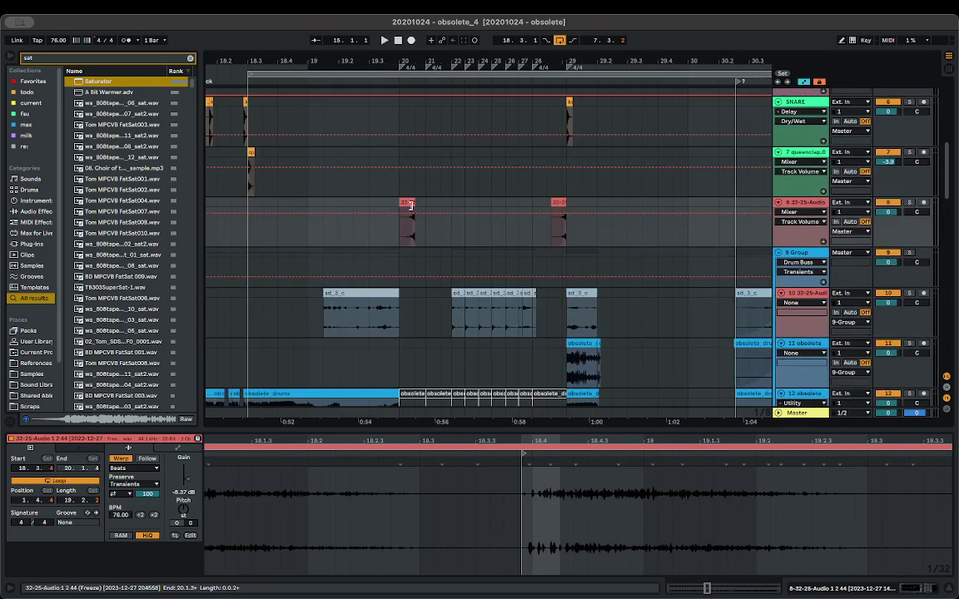
left_click(409, 203)
key("super+v")
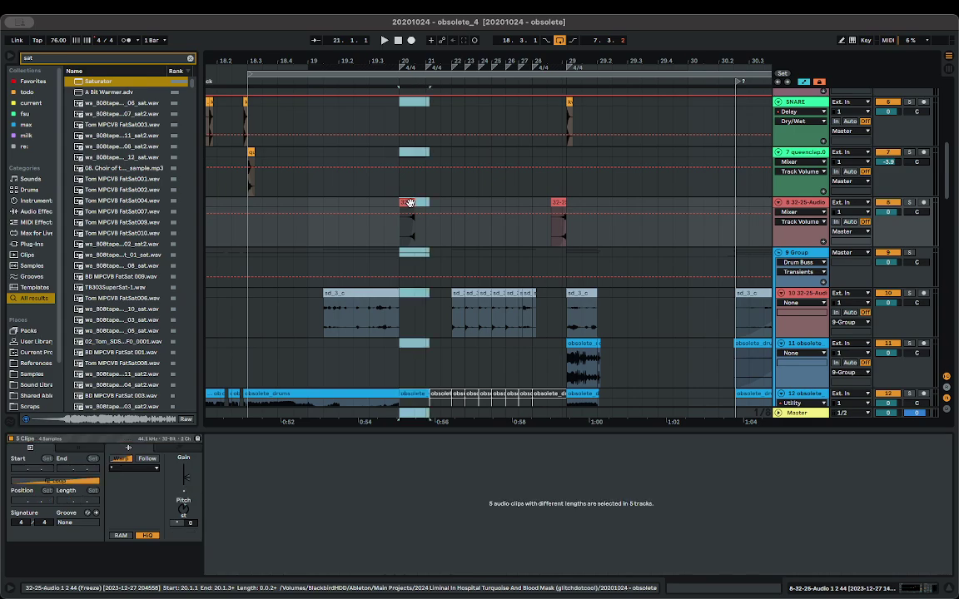
left_click(409, 203)
- Copy the short 32-25-Audio clip near 16.2 to bar 20, extend it to bar 21 over the existing clip, and play the passage
scroll(417, 208, "left", 10)
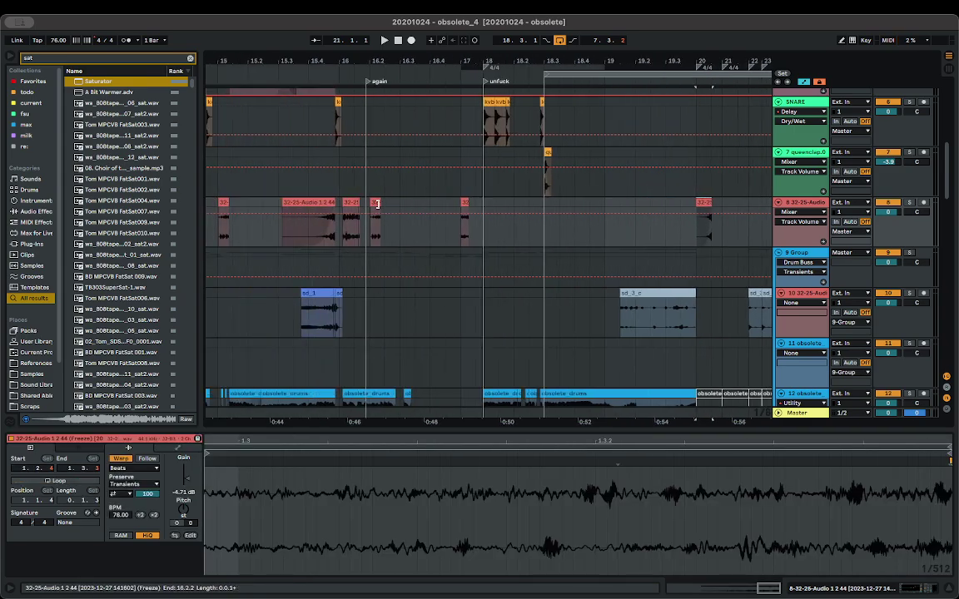
left_click(376, 203)
left_click(700, 204)
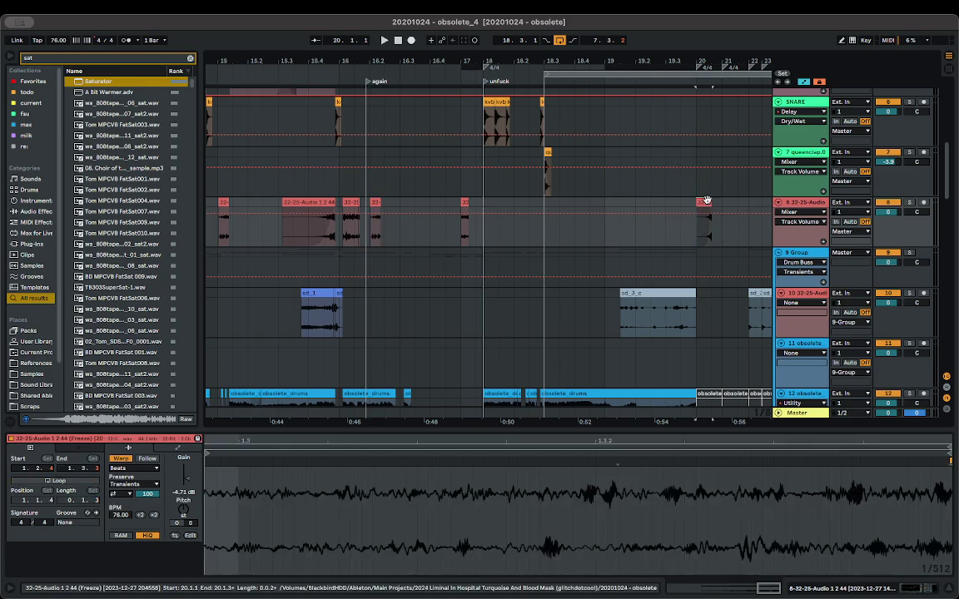
scroll(539, 212, "up", 10)
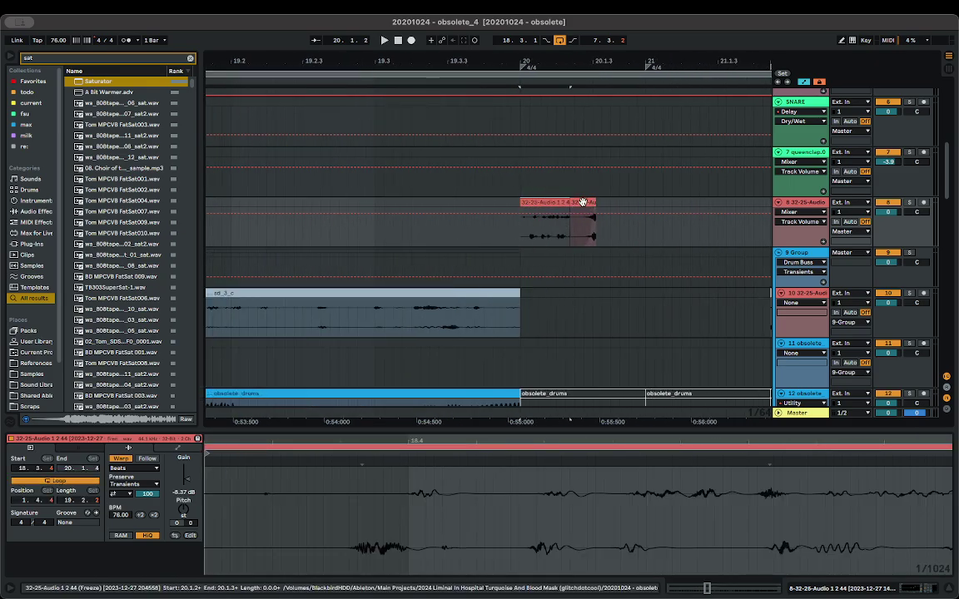
left_click_drag(594, 208, 645, 202)
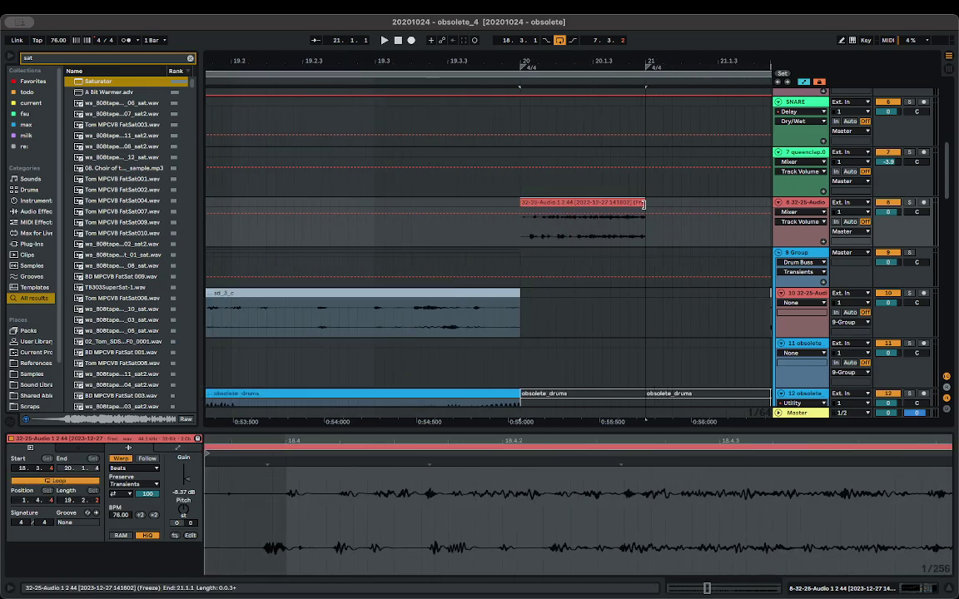
key("space")
scroll(525, 223, "down", 8)
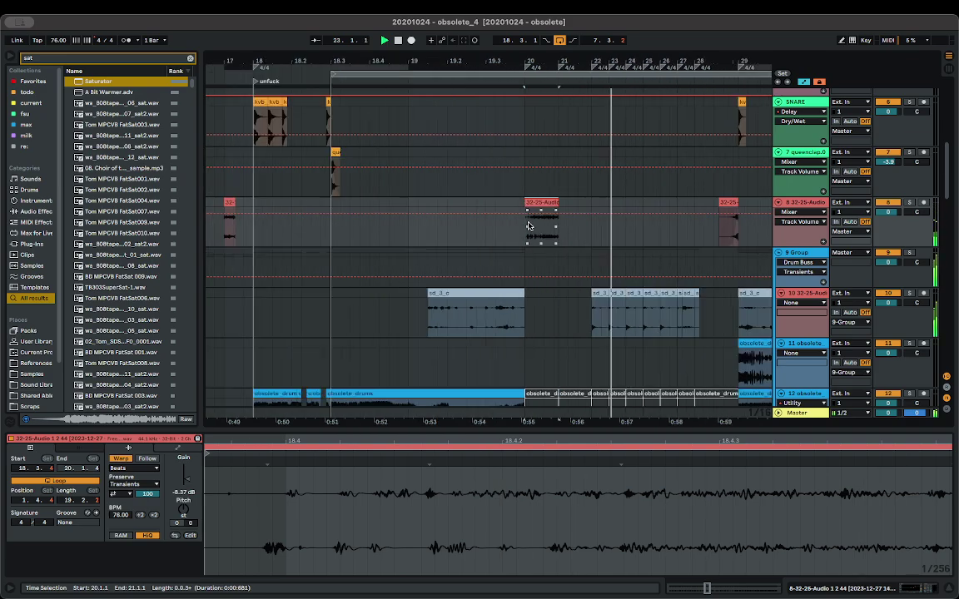
scroll(546, 230, "right", 5)
key("space")
- Move the 32-25-Audio clip from bar 20 to bar 21, give it a fade-in, and play through to bar 29
left_click_drag(454, 204, 482, 214)
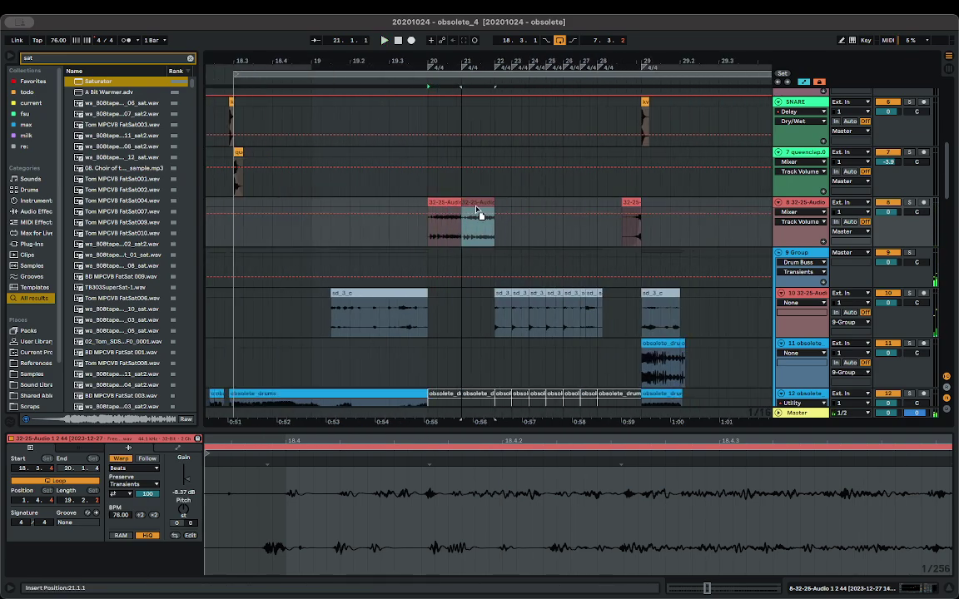
key("space")
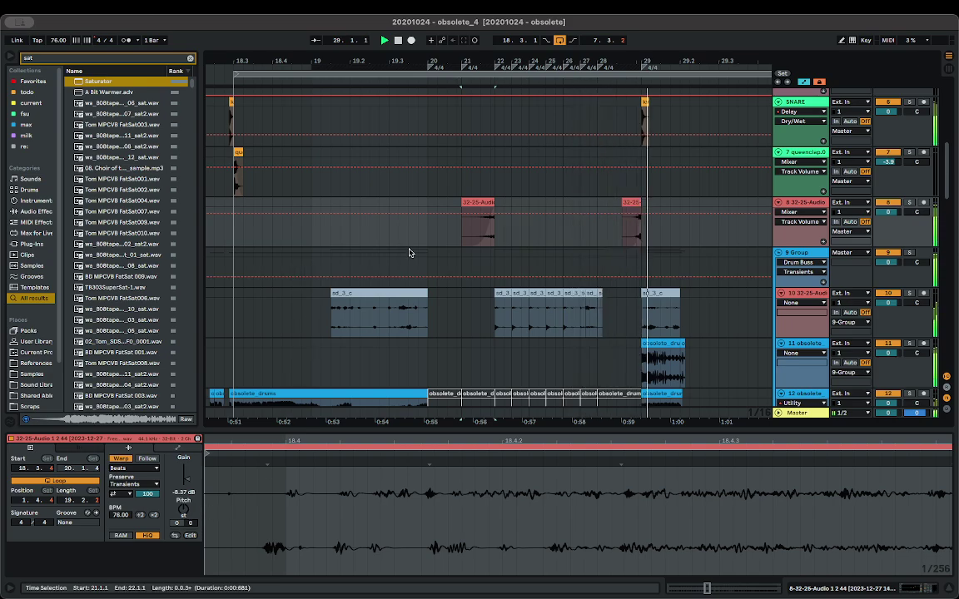
key("space")
- Extend the last sd_3_c slice in bar 27 to about 28.2.1 and play the passage from 20.1.1
scroll(637, 293, "up", 5)
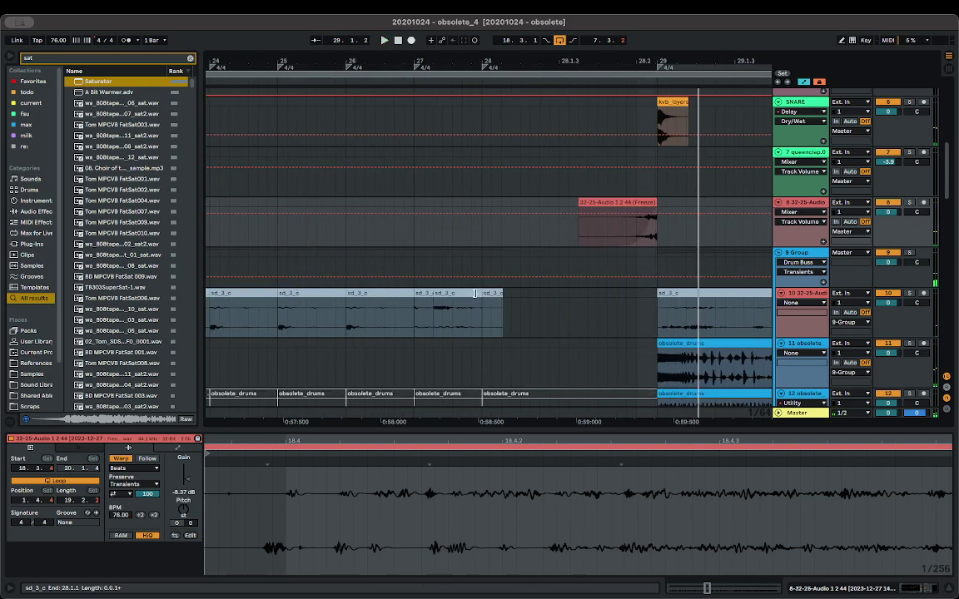
left_click_drag(477, 293, 646, 299)
key("space")
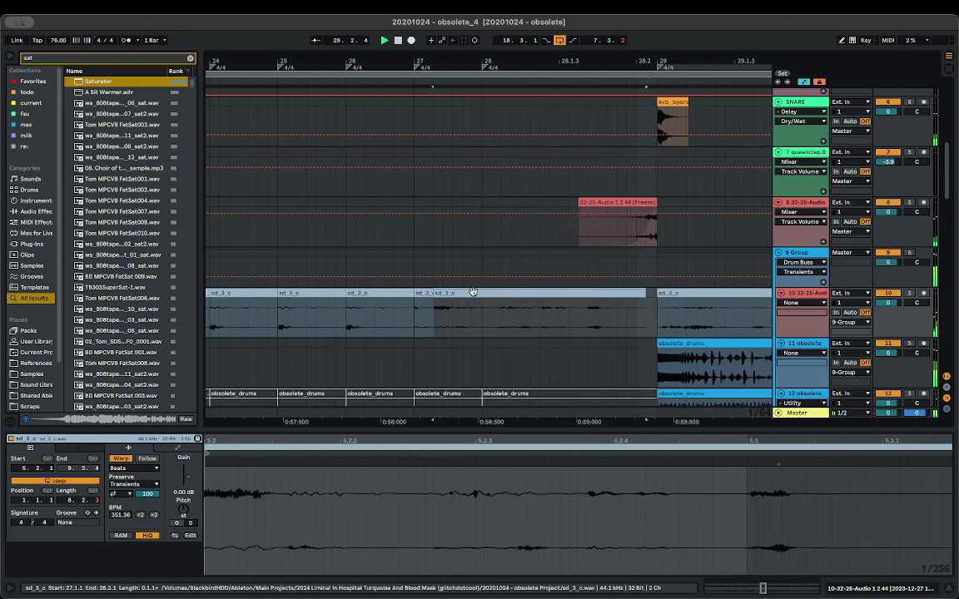
scroll(448, 267, "down", 5)
left_click(460, 267)
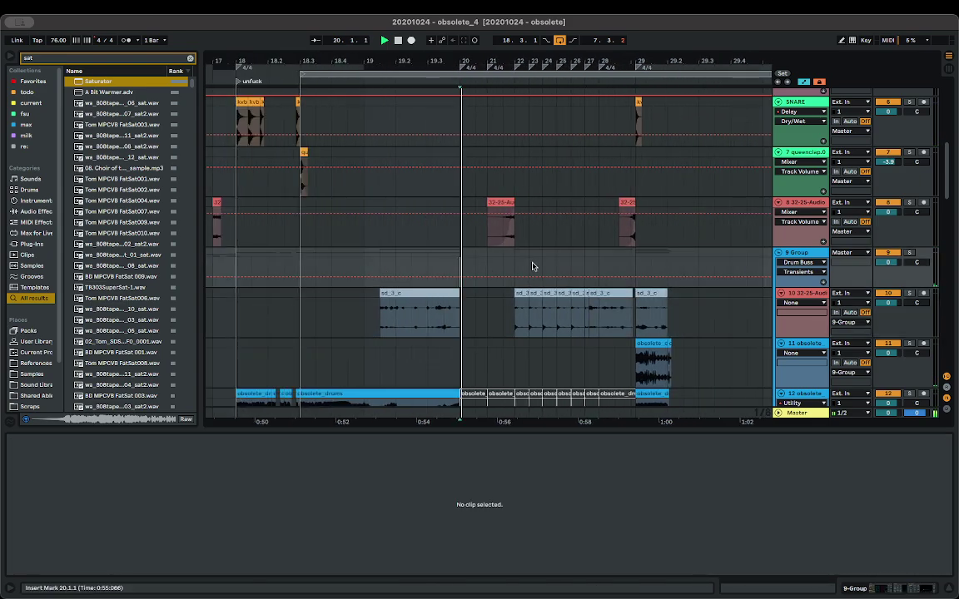
scroll(524, 263, "up", 2)
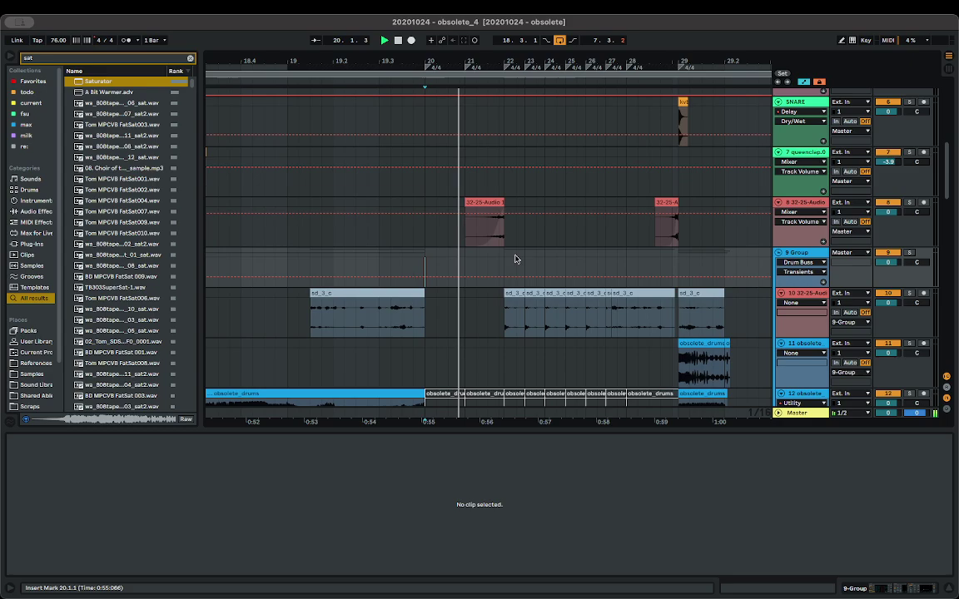
- Transpose the 32-25-Audio clip at bar 21 up 12 semitones and lower its gain to -26.9 dB while playing it back
left_click(490, 206)
key("space")
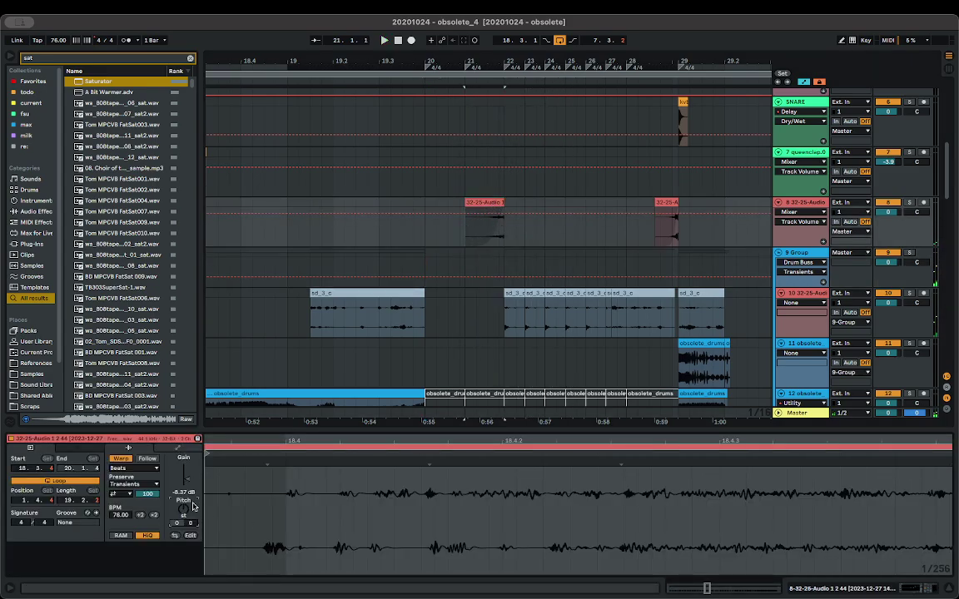
key("space")
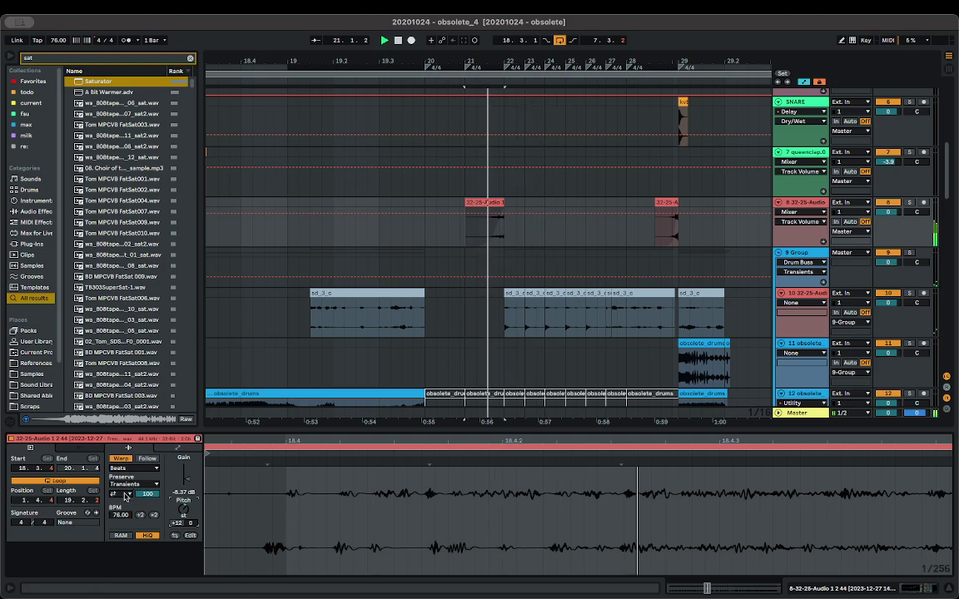
left_click_drag(184, 479, 185, 503)
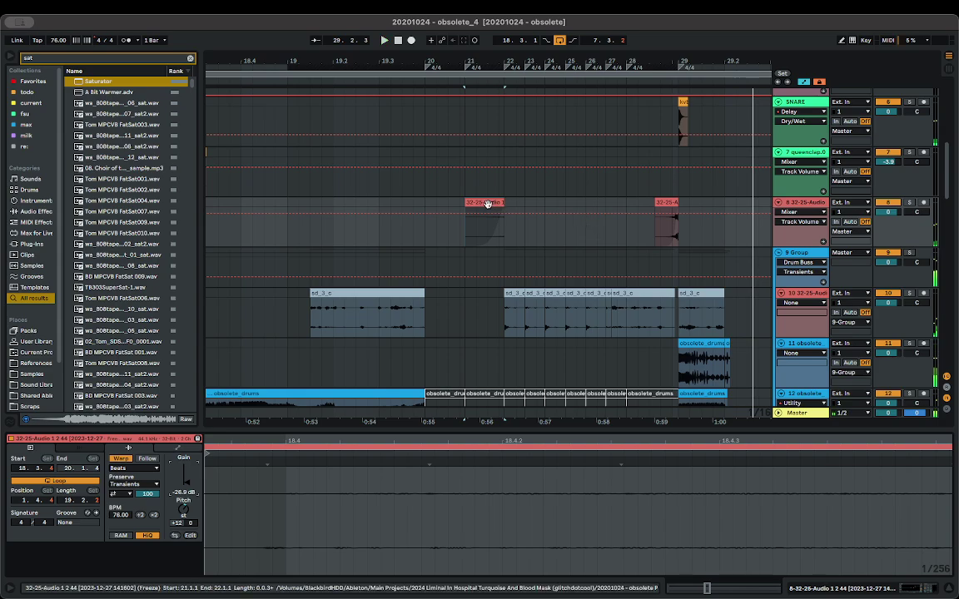
- Copy the 32-25-Audio clip from bar 21 to just after the start of bar 25 and play it
left_click_drag(486, 203, 589, 221)
scroll(606, 228, "up", 5)
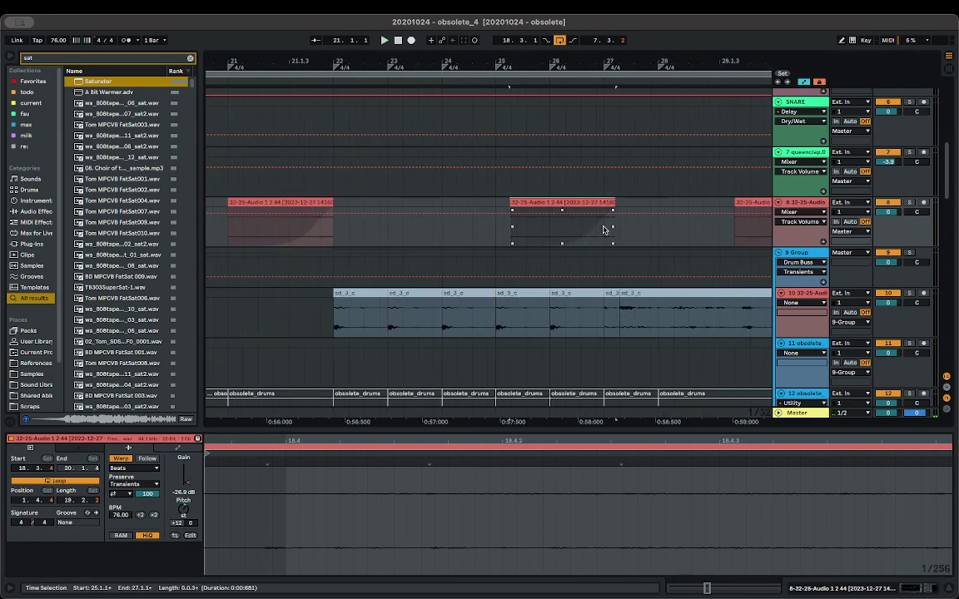
key("space")
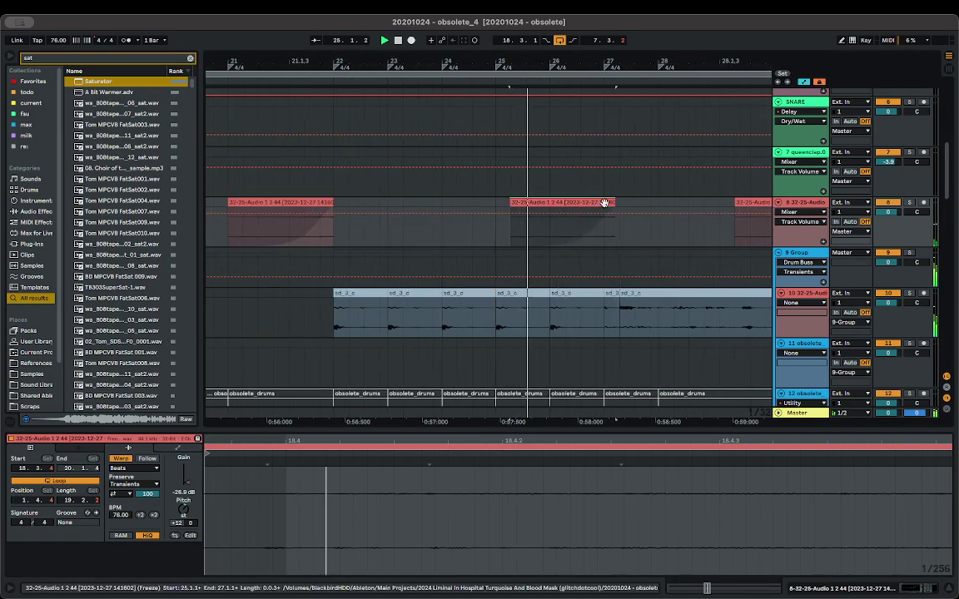
- Trim the copied 32-25-Audio clip to start at bar 26, extend it past bar 27, reshape its fade-in, and play it
left_click_drag(512, 204, 552, 205)
key("space")
key("space")
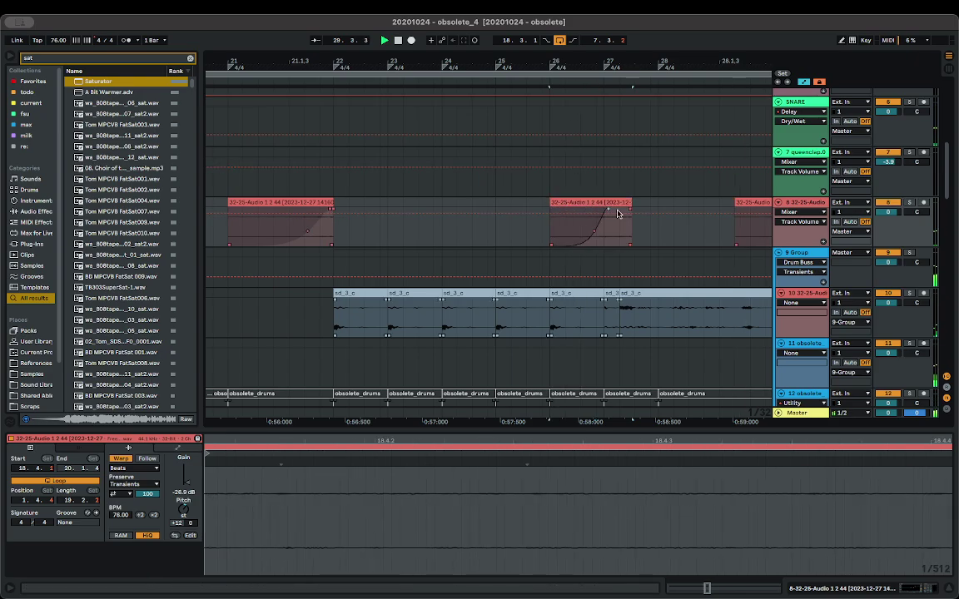
- Raise the bar 26 32-25-Audio clip's gain to -14.2 dB and move its sample start to 21.1.4 during playback
left_click(648, 222)
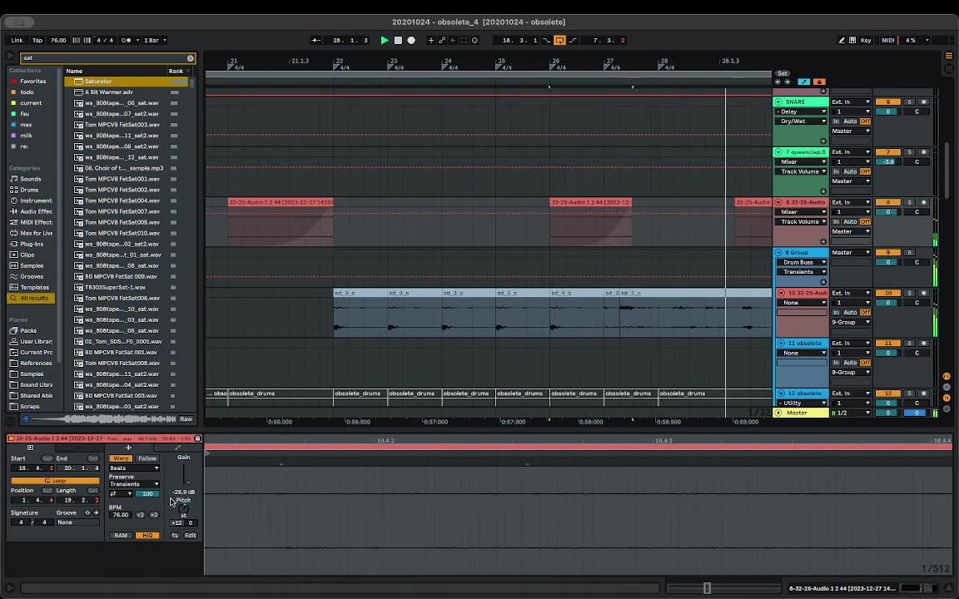
scroll(448, 521, "down", 10)
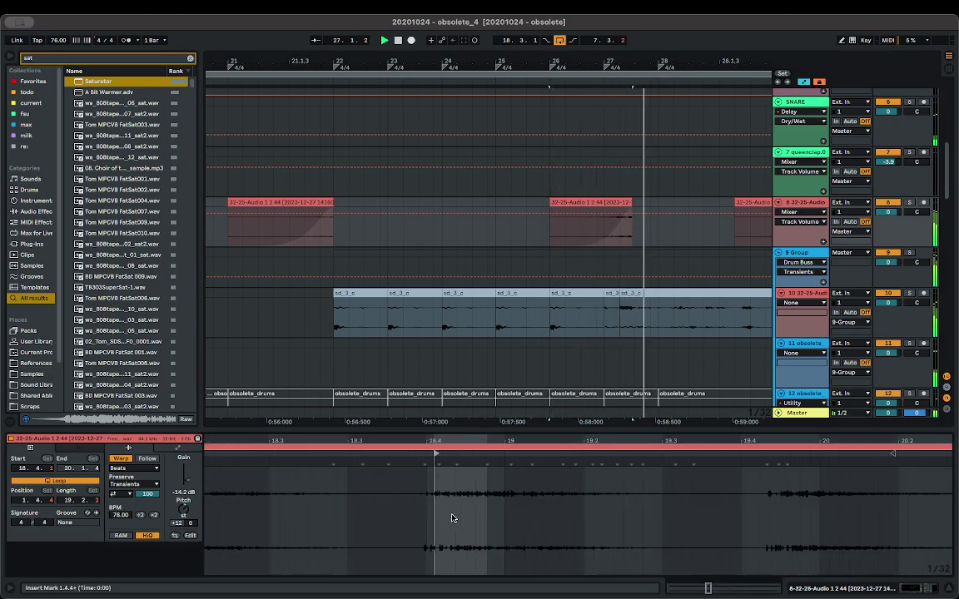
mouse_move(445, 452)
left_mouse_down()
mouse_move(696, 466)
mouse_move(651, 481)
left_mouse_up()
mouse_move(652, 481)
left_mouse_down()
mouse_move(574, 483)
mouse_move(855, 494)
left_mouse_up()
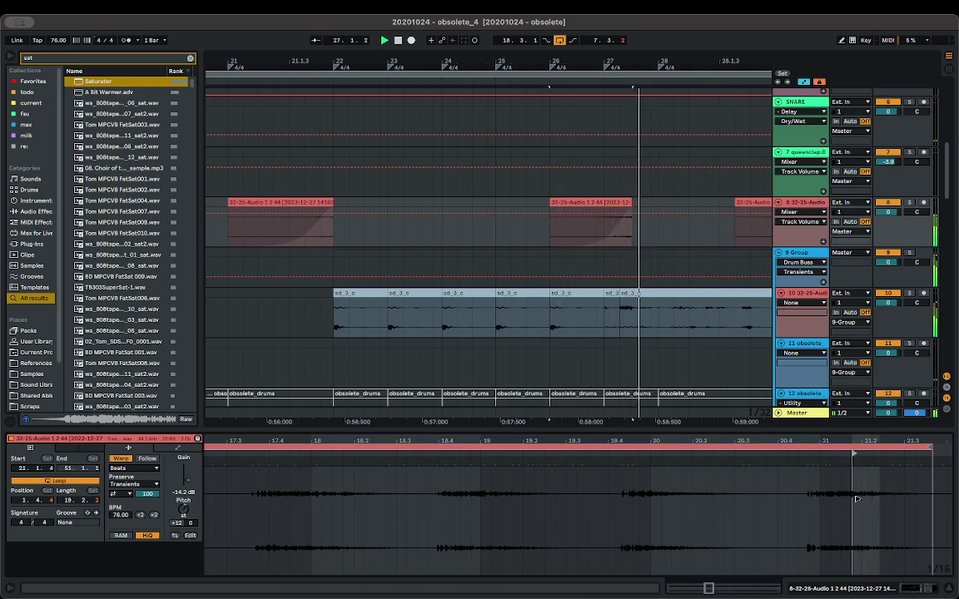
- Shorten the 32-25-Audio clip at bar 26 so it ends just past the start of bar 27
scroll(641, 296, "up", 5)
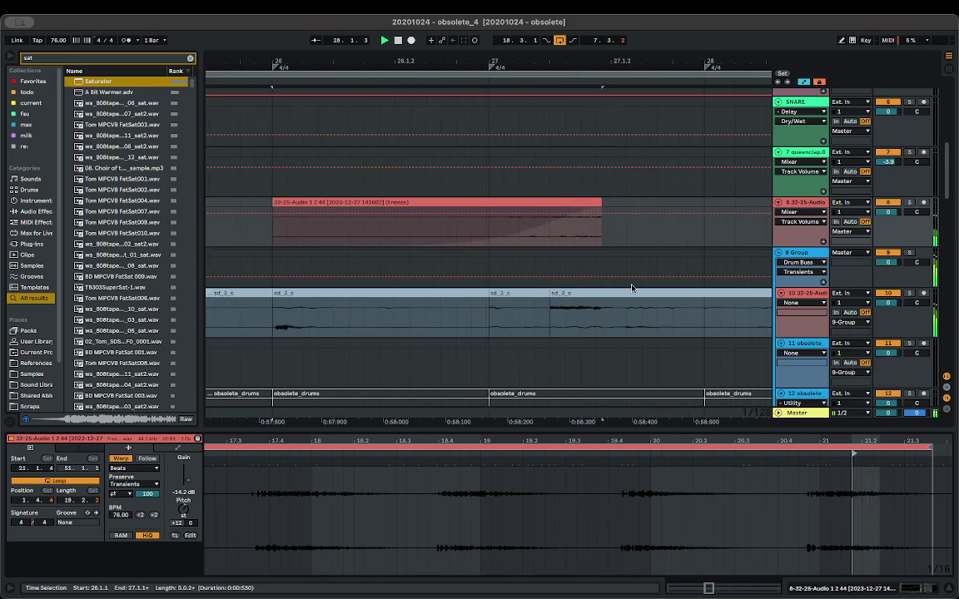
left_click_drag(596, 201, 552, 211)
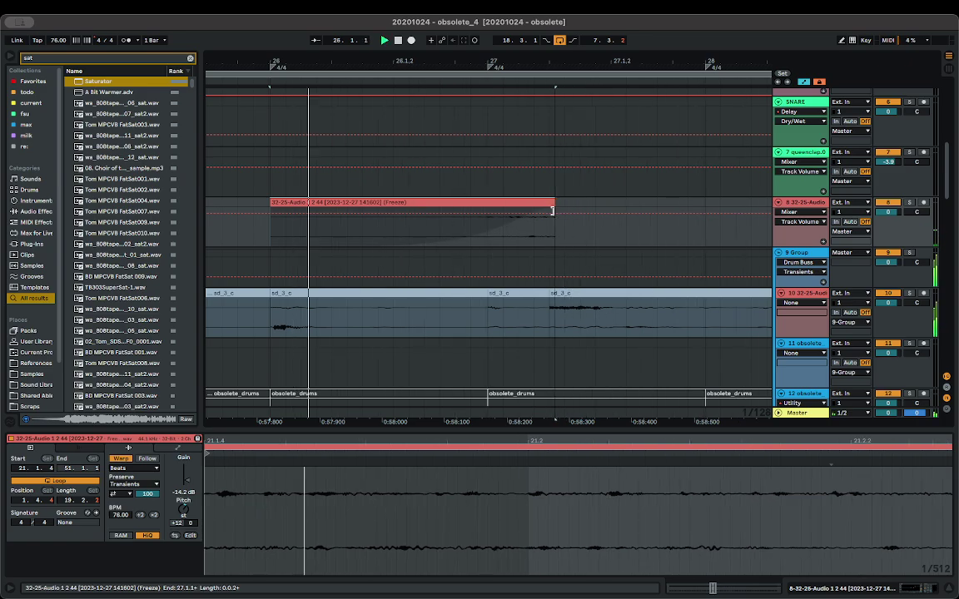
scroll(558, 227, "down", 5)
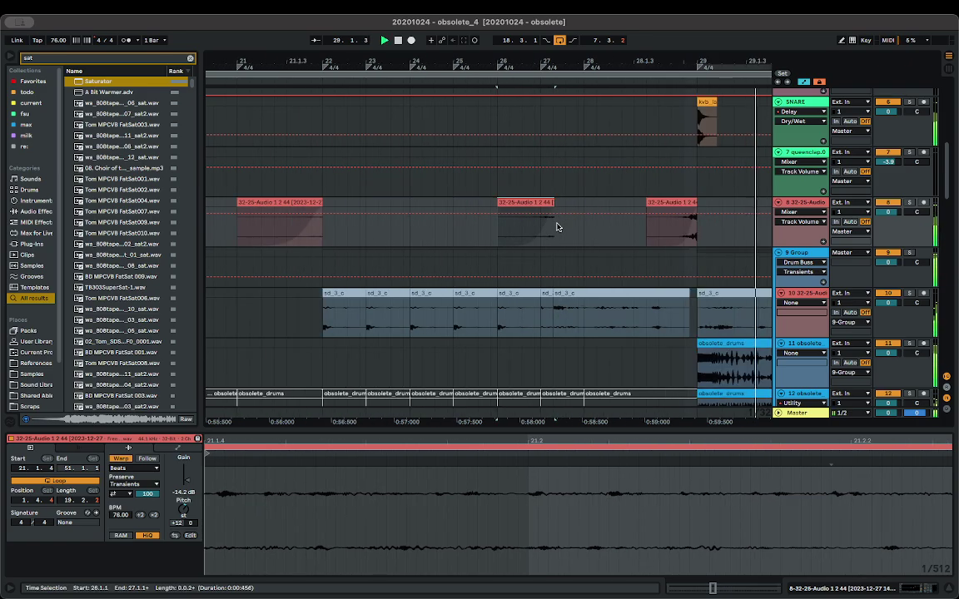
- Extend the sd_3_c slice that starts just past bar 27 up to bar 29 and switch its transient loop mode during playback
left_click(553, 321)
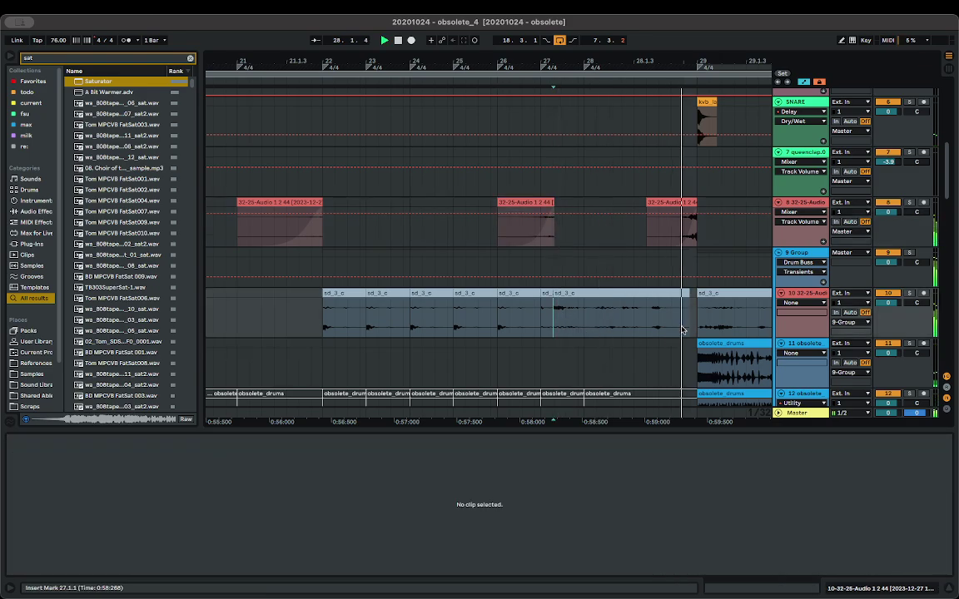
mouse_move(688, 299)
left_mouse_down()
mouse_move(644, 300)
mouse_move(693, 294)
left_mouse_up()
key("space")
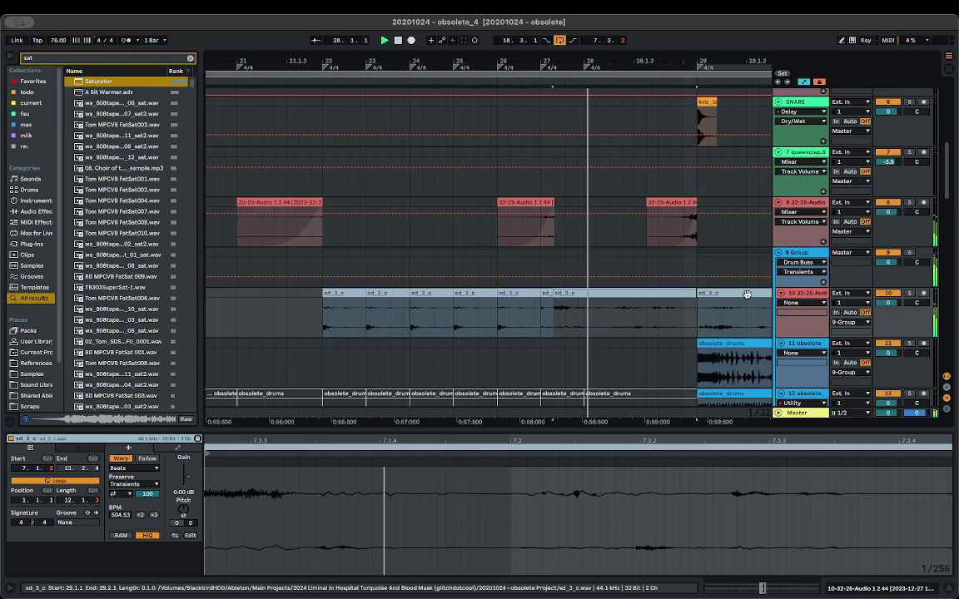
left_click(124, 515)
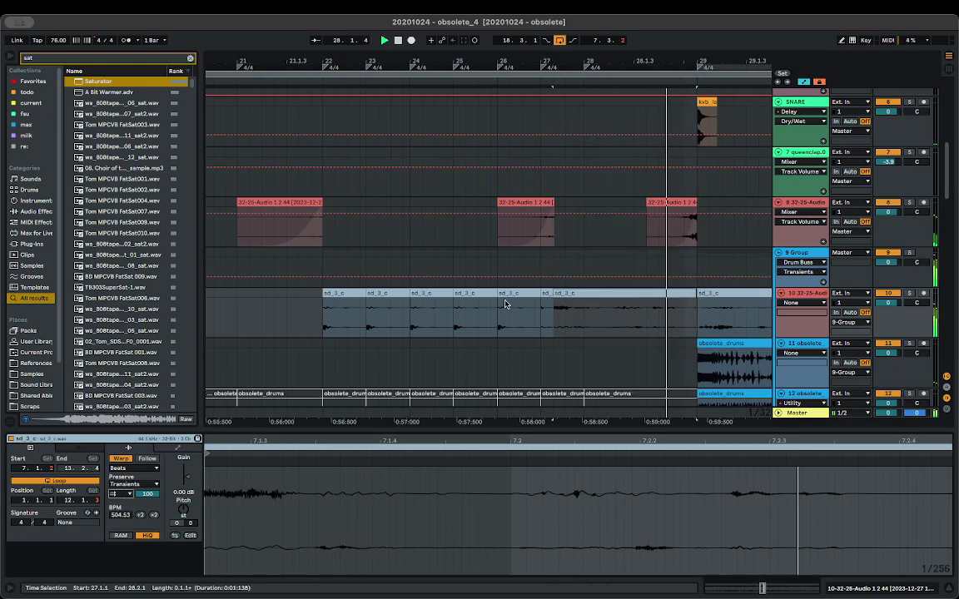
- Split the extended sd_3_c slice at 28.1.3 and play it from bar 27
left_click(648, 322)
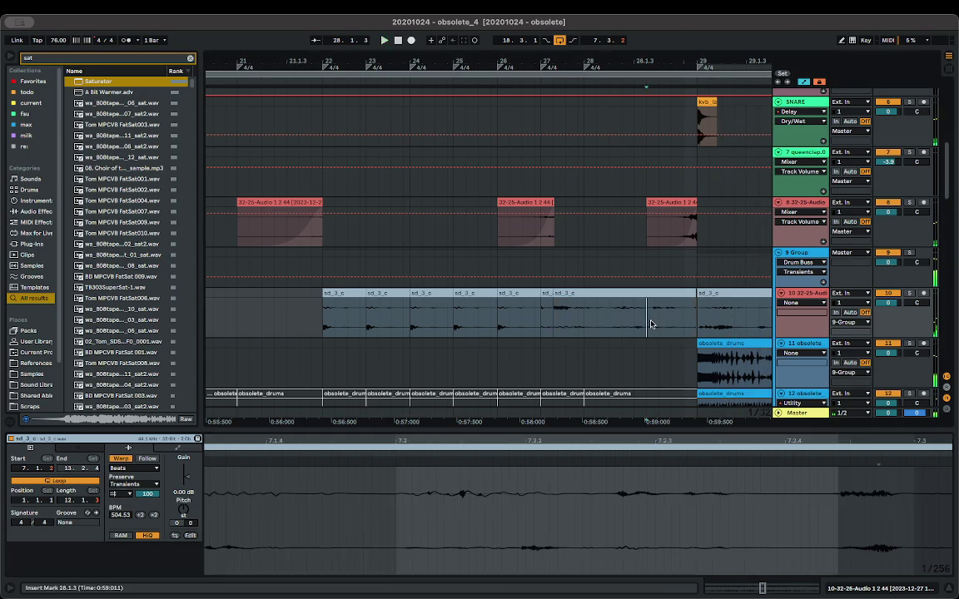
key("super+e")
key("space")
left_click(556, 323)
key("space")
key("space")
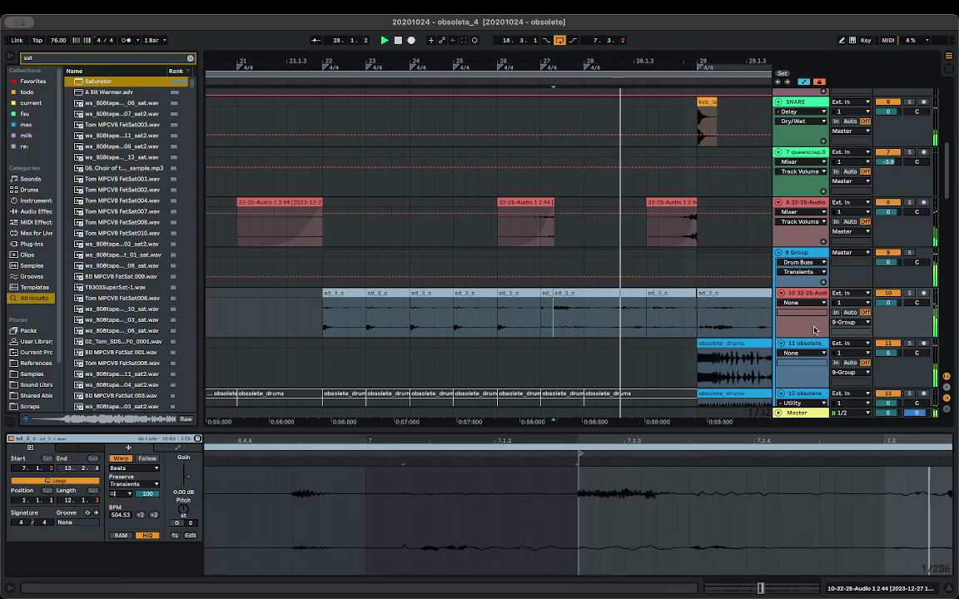
- Extend the sd_3_c slice before the new cut to 28.1.4 and play it back
key("space")
left_click_drag(646, 296, 658, 297)
key("space")
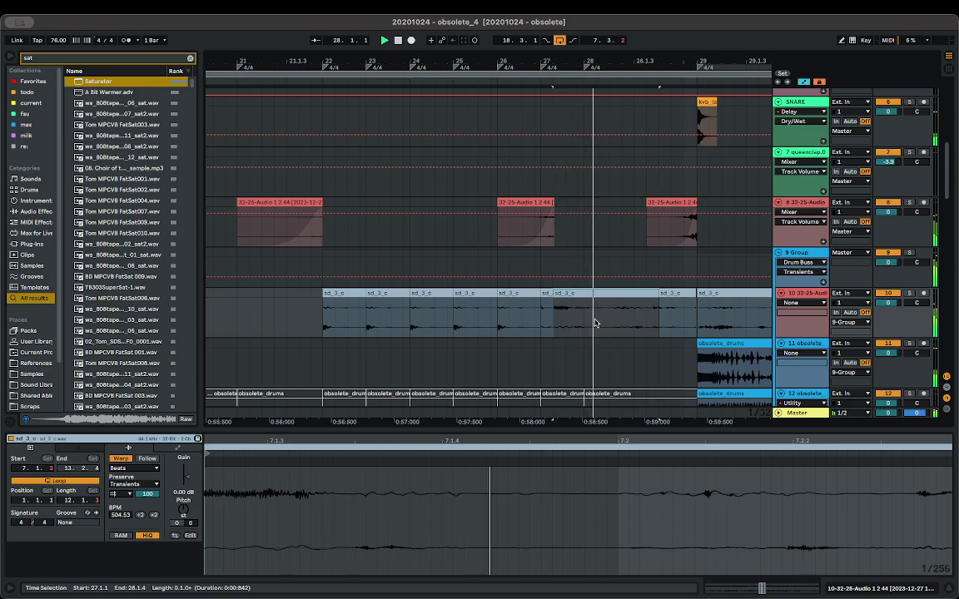
- Split off the end of the lengthened sd_3_c slice at 28.1.3 and play the passage from bar 27
left_click(633, 315)
key("super+e")
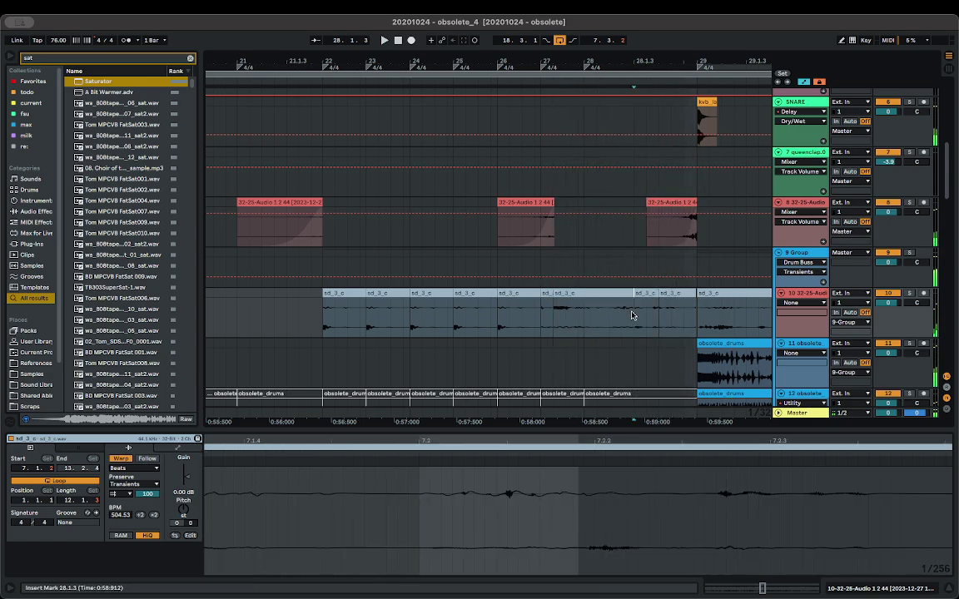
left_click(556, 318)
key("space")
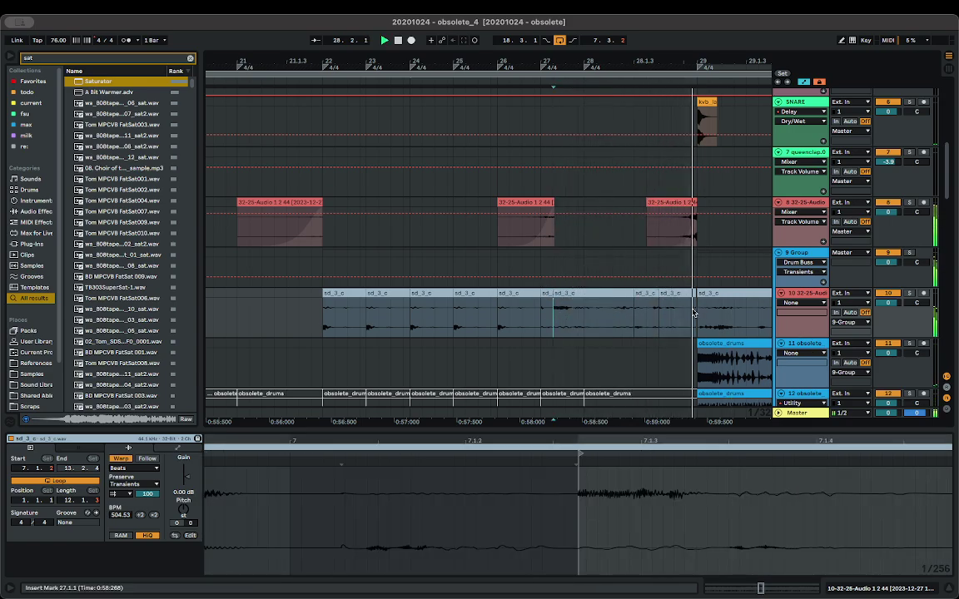
- Transpose the short sd_3_c slice at 28.1.3 up 14 semitones, auditioning it repeatedly
left_click(640, 295)
key("space")
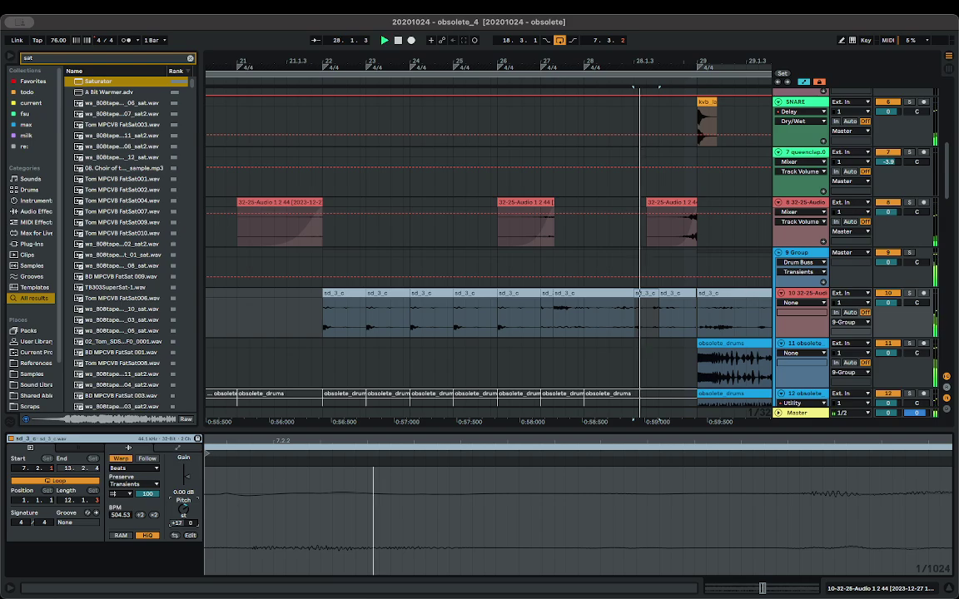
key("space")
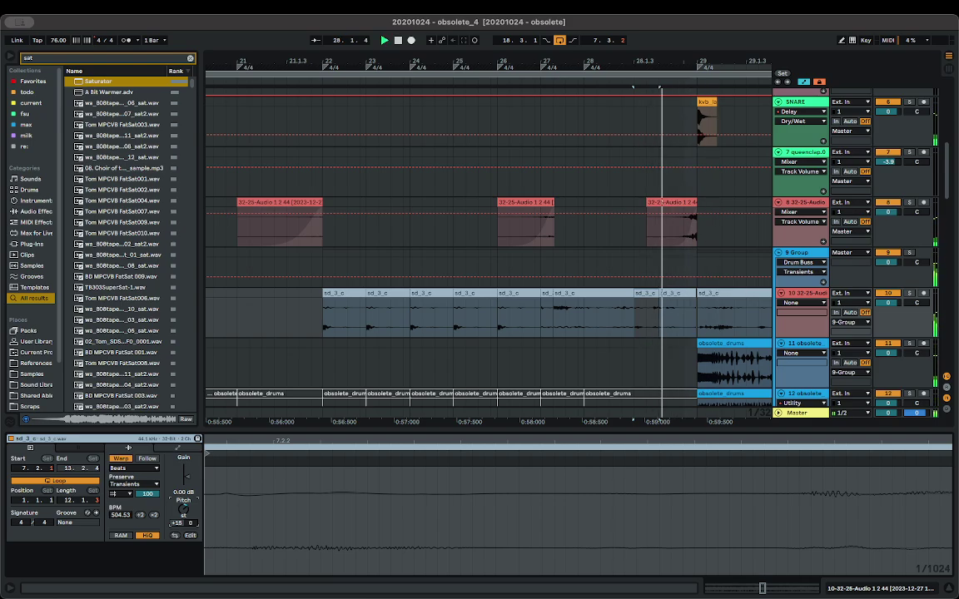
key("space")
key("space")
left_click_drag(183, 510, 183, 514)
key("space")
key("space")
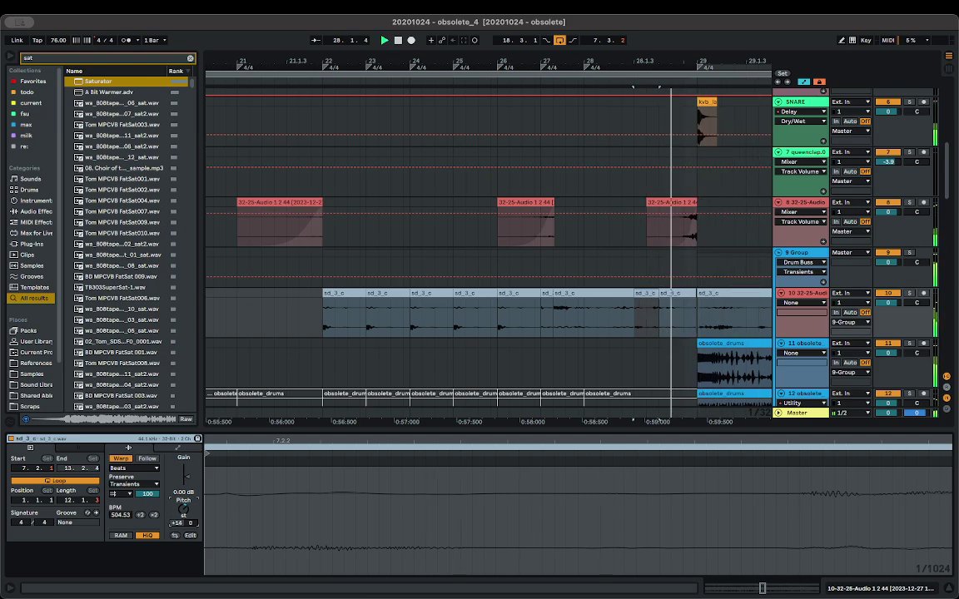
key("space")
key("space")
key("space")
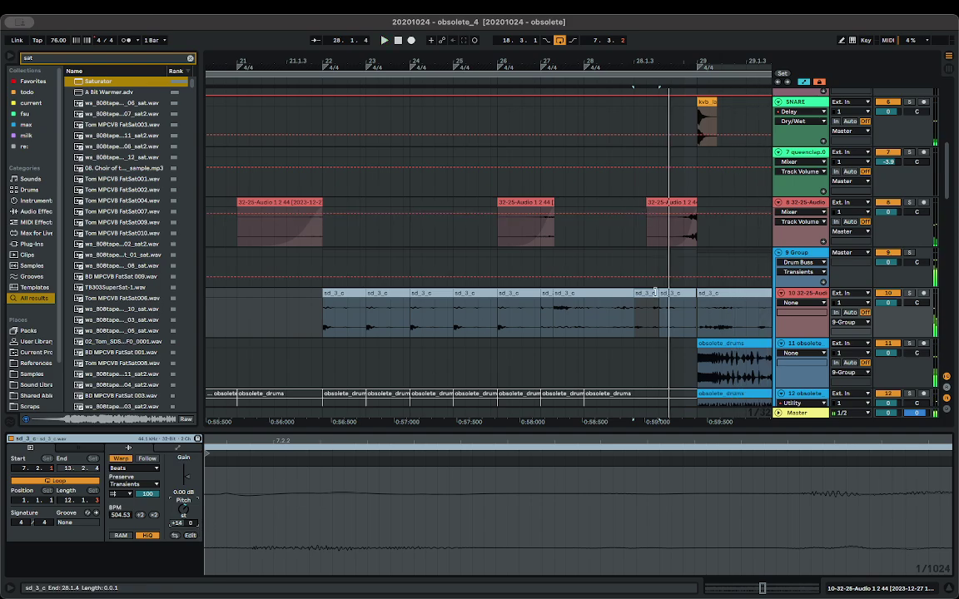
- Trim the end of the transposed sd_3_c slice to leave a short gap before the following slice, and play it
left_click_drag(657, 293, 650, 293)
key("space")
scroll(656, 296, "up", 3)
key("space")
left_click(642, 303)
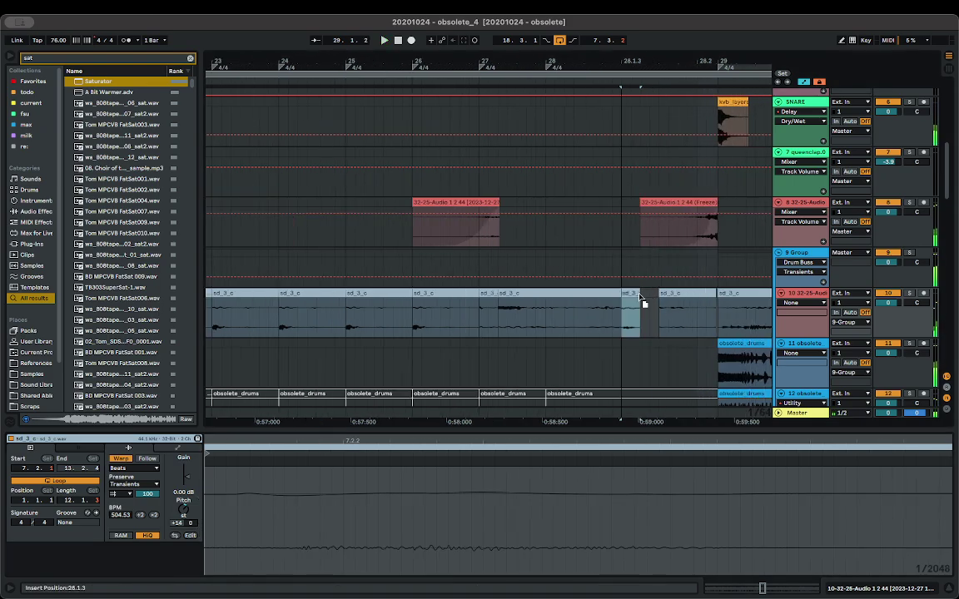
left_click(638, 294)
key("space")
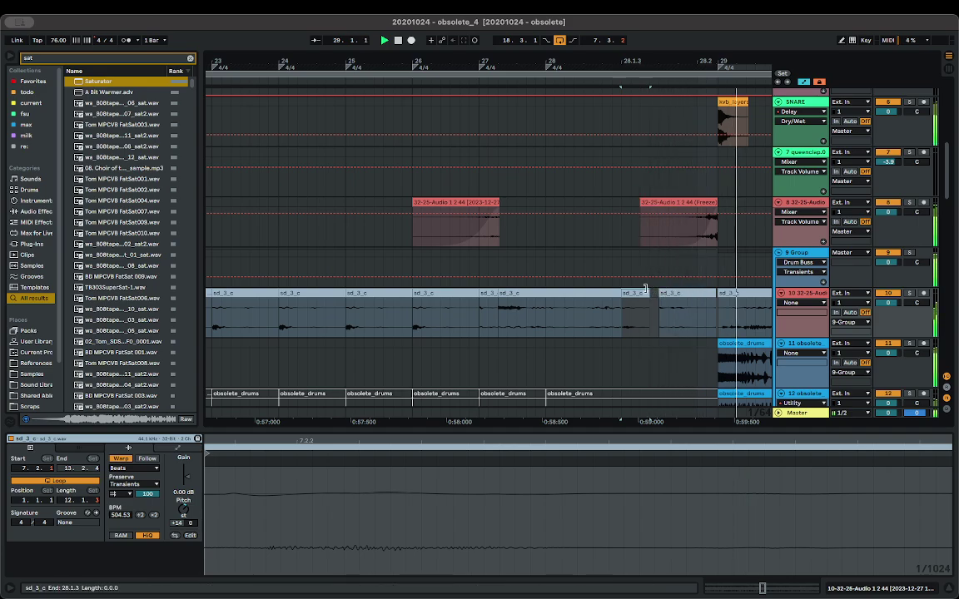
- Copy the Hats_TL_3 clip that ends at the "?" marker, place the copy to end at bar 22, and play it
scroll(593, 287, "down", 3)
scroll(594, 287, "down", 2)
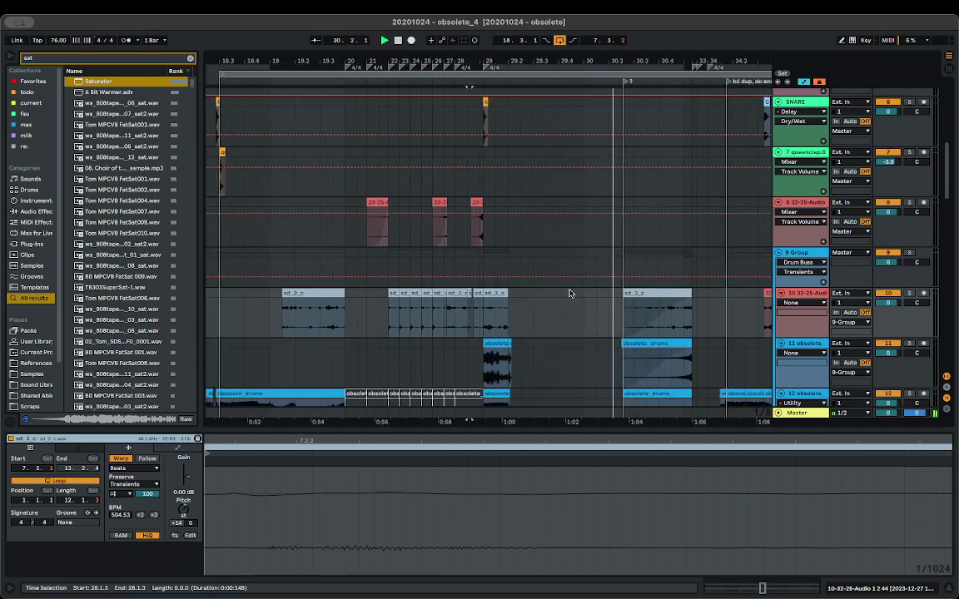
scroll(570, 293, "down", 6)
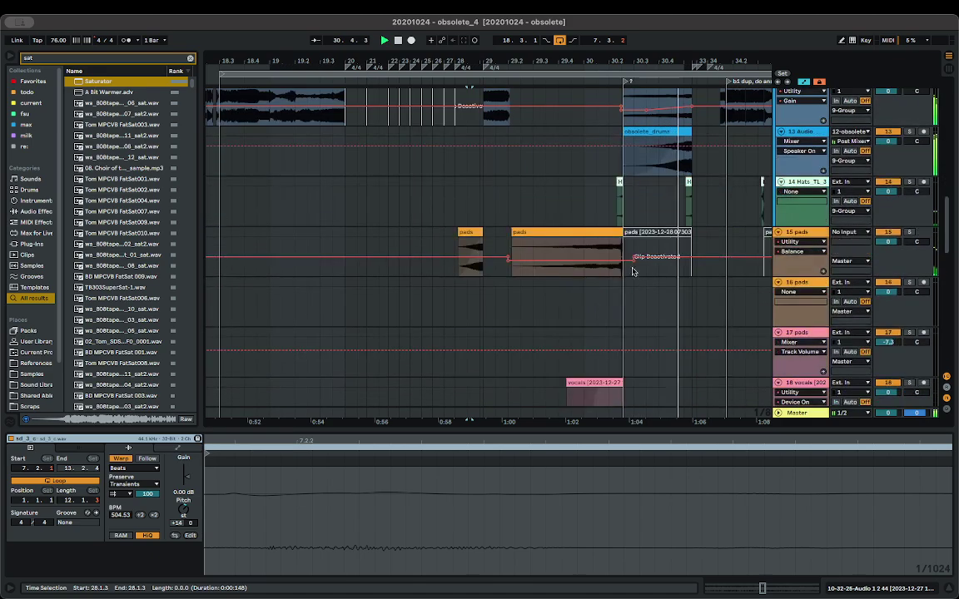
left_click(624, 183)
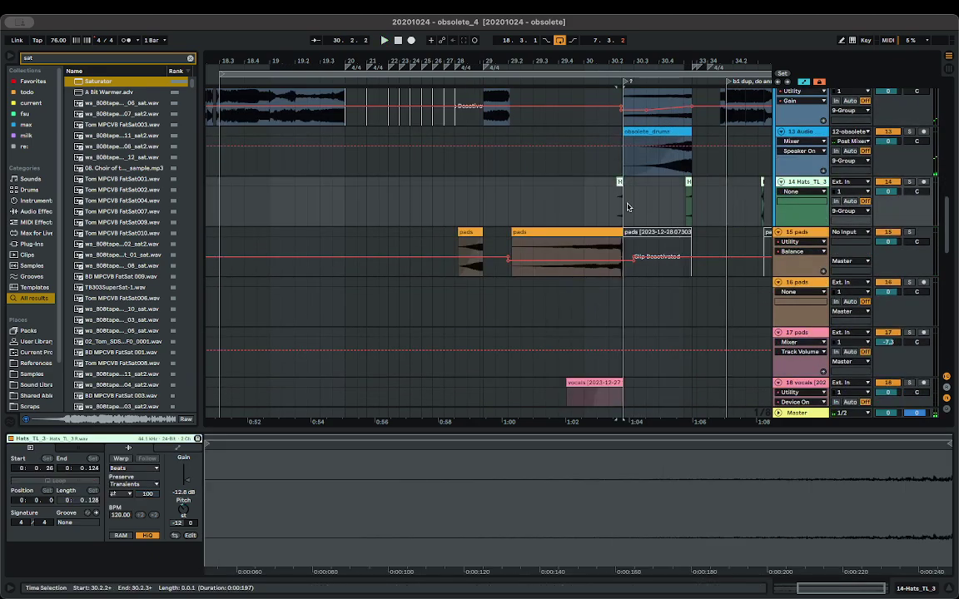
scroll(586, 196, "up", 3)
scroll(587, 200, "left", 5)
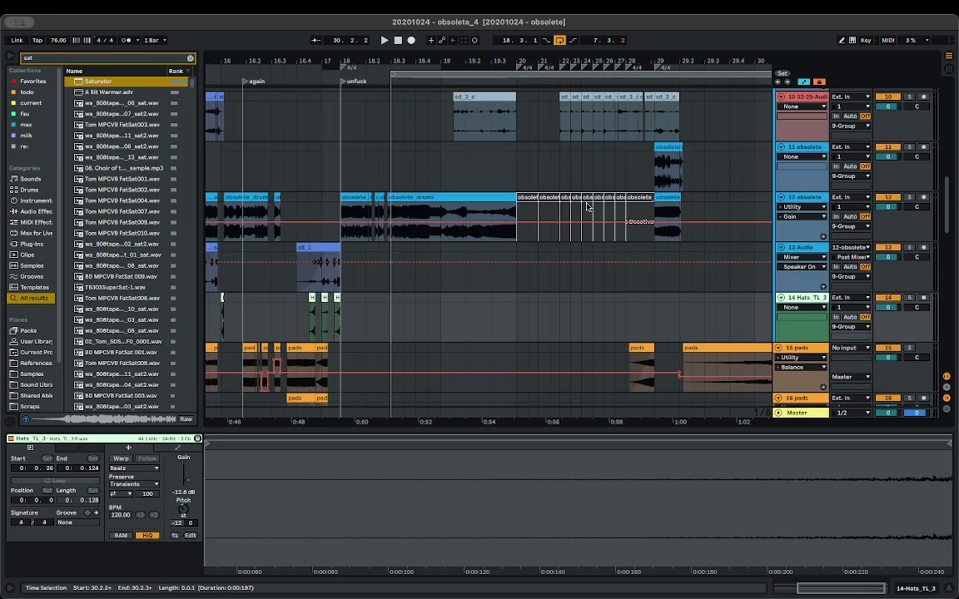
left_click(555, 307)
key("super+v")
scroll(571, 315, "up", 5)
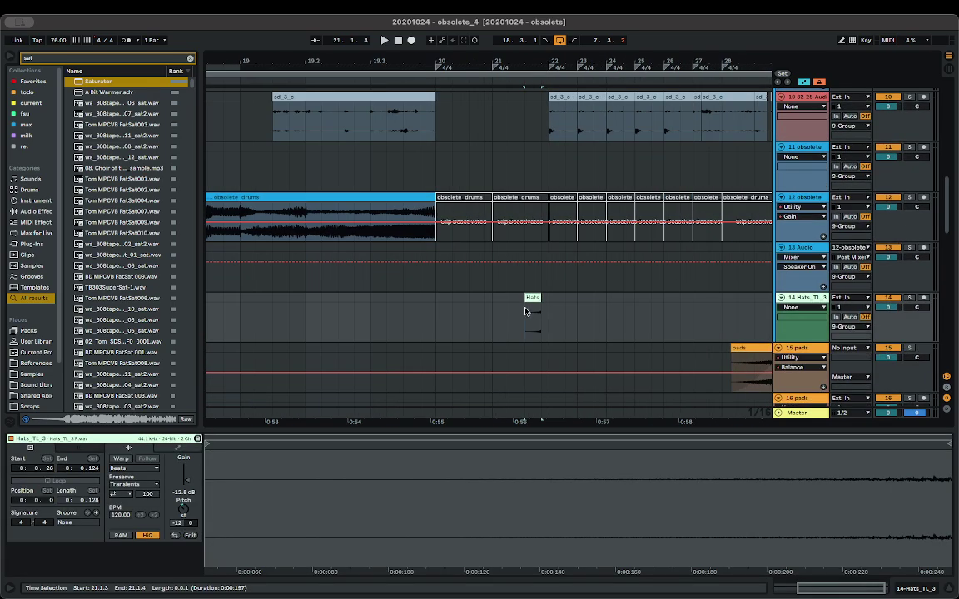
left_click_drag(537, 304, 559, 305)
key("space")
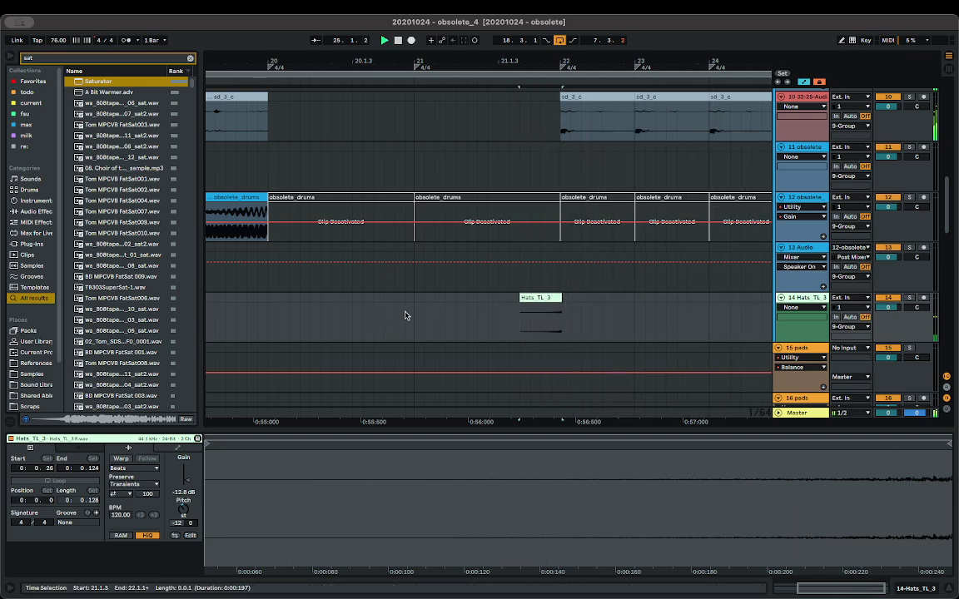
- Copy the Hats_TL_3 clip before bar 22 to 29.1.4 so it ends at 29.2, and audition it
scroll(556, 310, "down", 3)
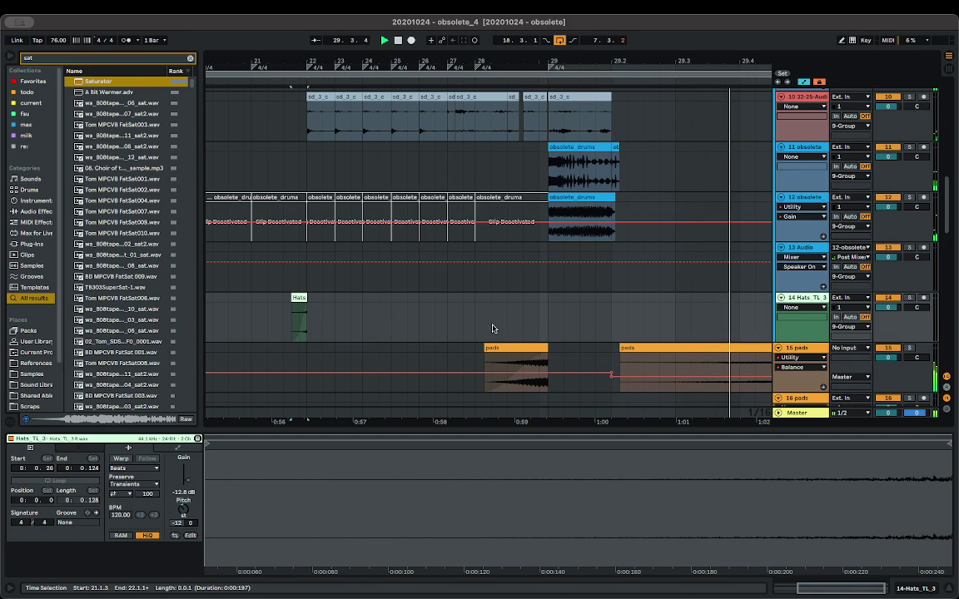
left_click_drag(299, 297, 606, 306)
key("space")
key("space")
key("space")
key("space")
key("space")
key("space")
- Adjust the gain of the Hats_TL_3 clip at 29.1.4 to -20.0 dB while auditioning it
double_click(186, 480)
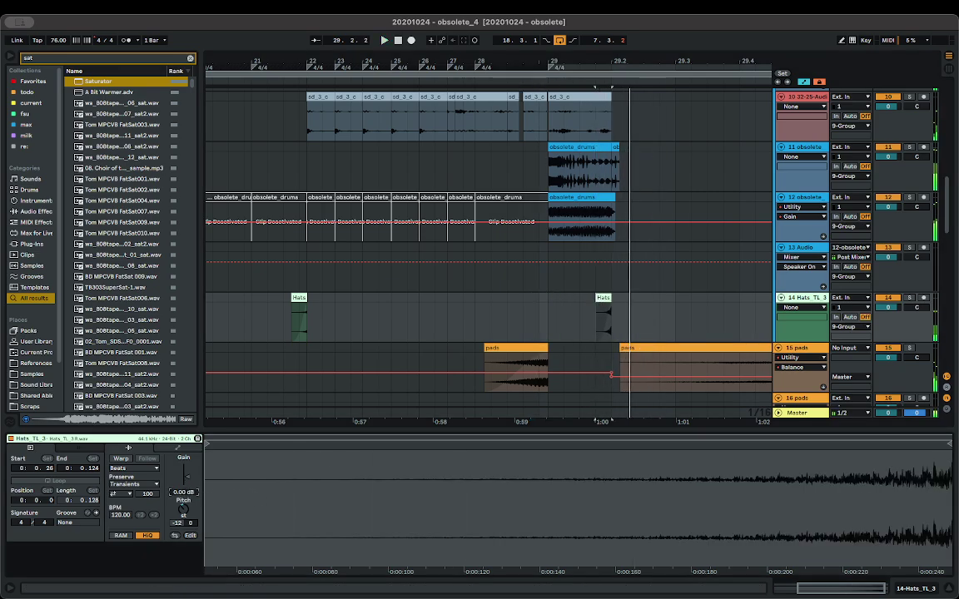
key("space")
key("space")
key("space")
key("space")
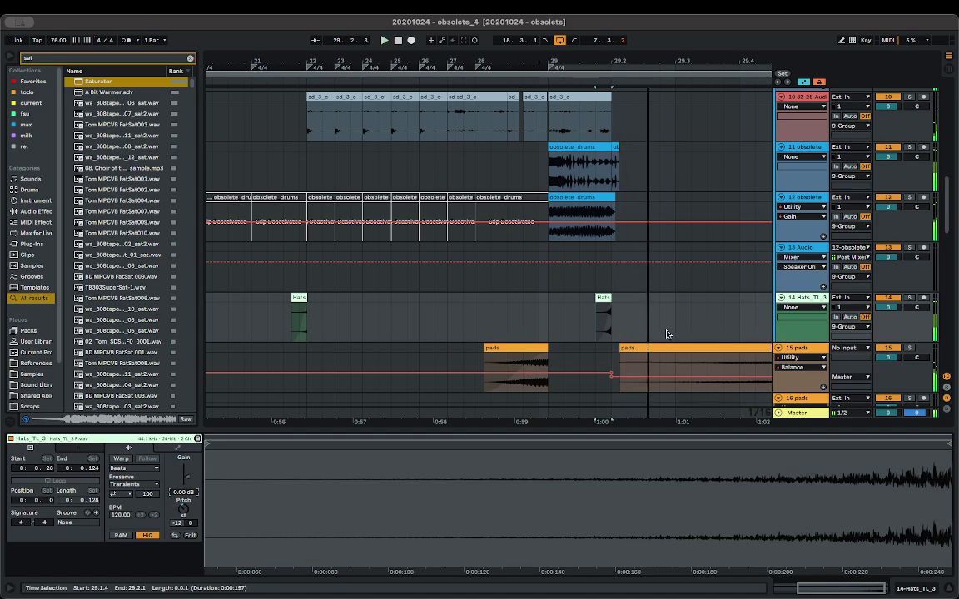
scroll(616, 304, "up", 8)
key("space")
key("space")
key("space")
key("space")
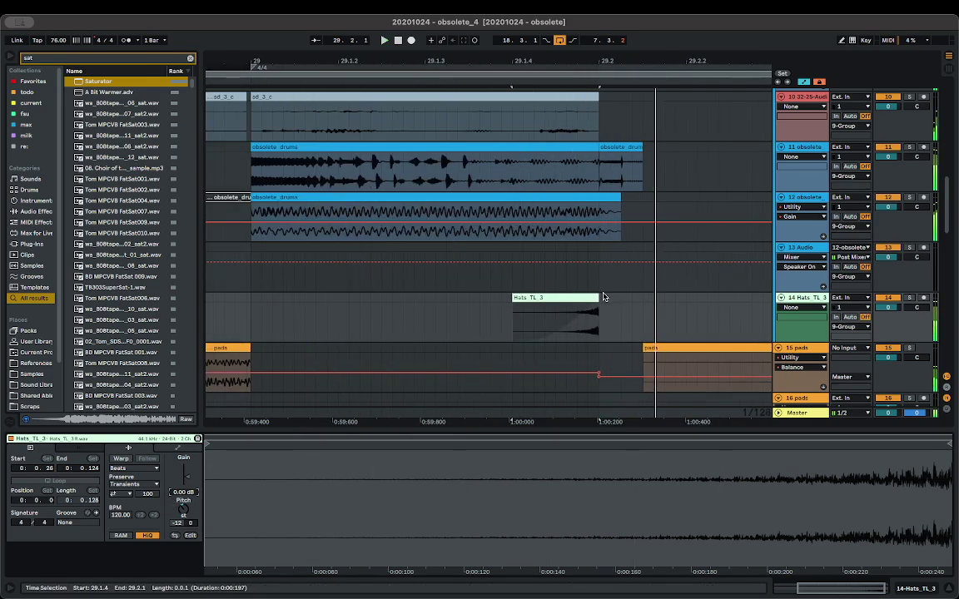
key("space")
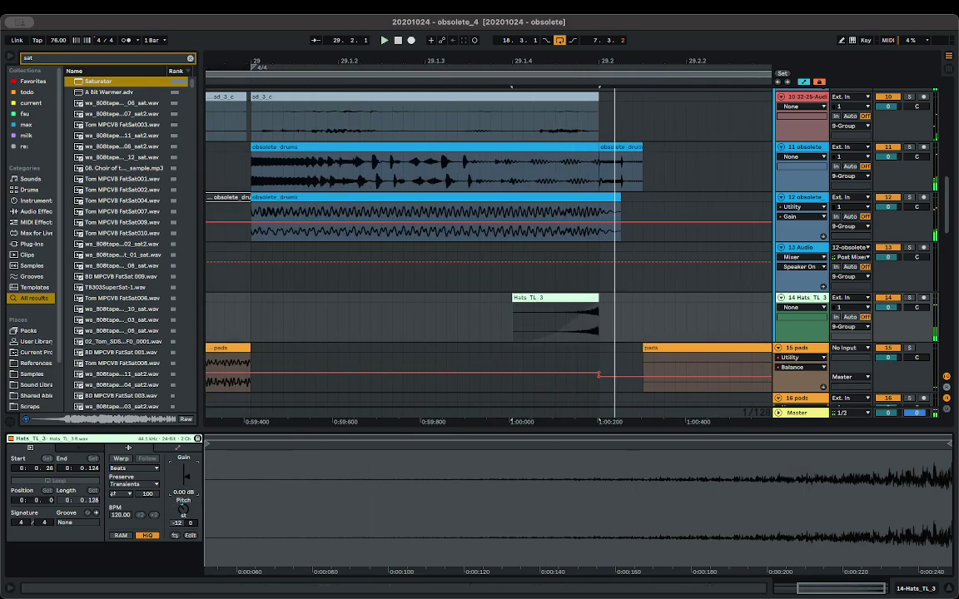
left_click_drag(184, 476, 185, 491)
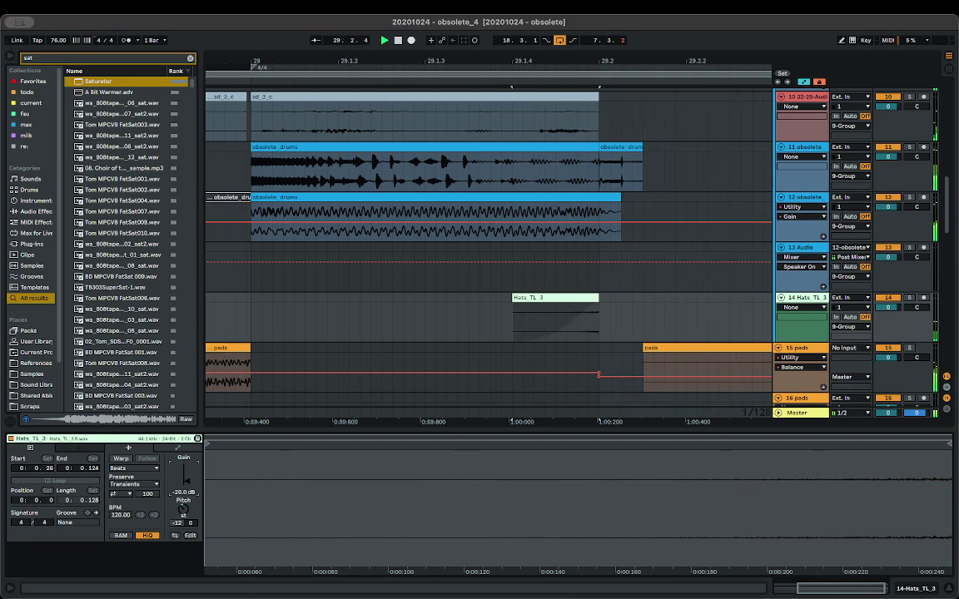
- Try extending the short obsolete_drums slice at 29.2 past the start of the pads clip and play the passage
scroll(452, 313, "down", 10)
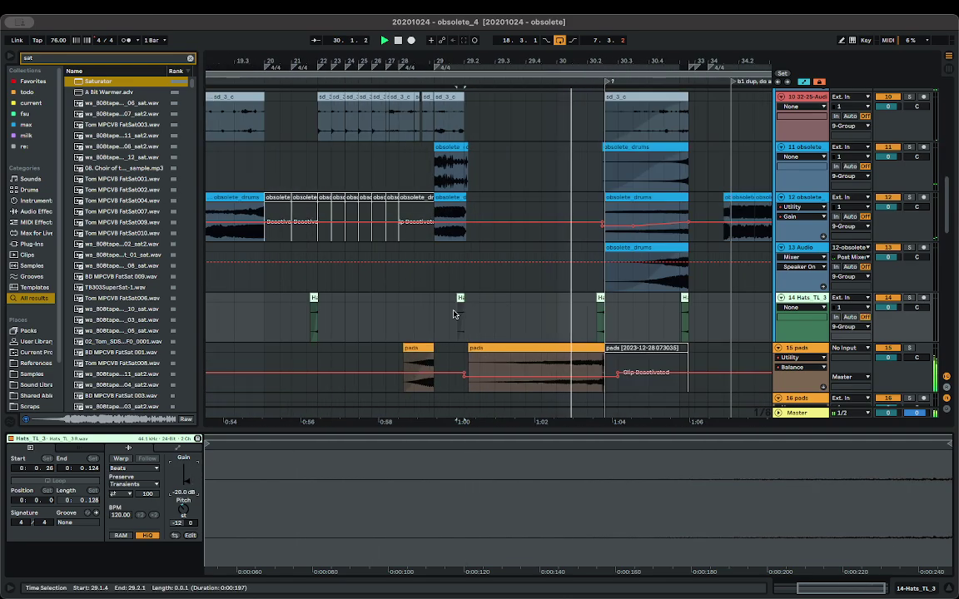
scroll(475, 199, "up", 12)
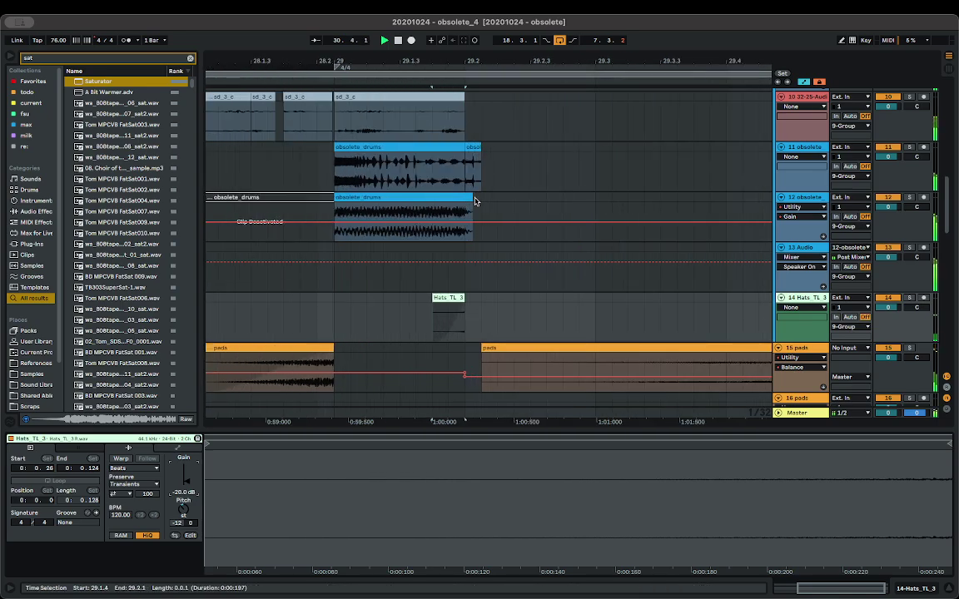
key("space")
key("space")
key("space")
left_click_drag(418, 147, 614, 171)
key("space")
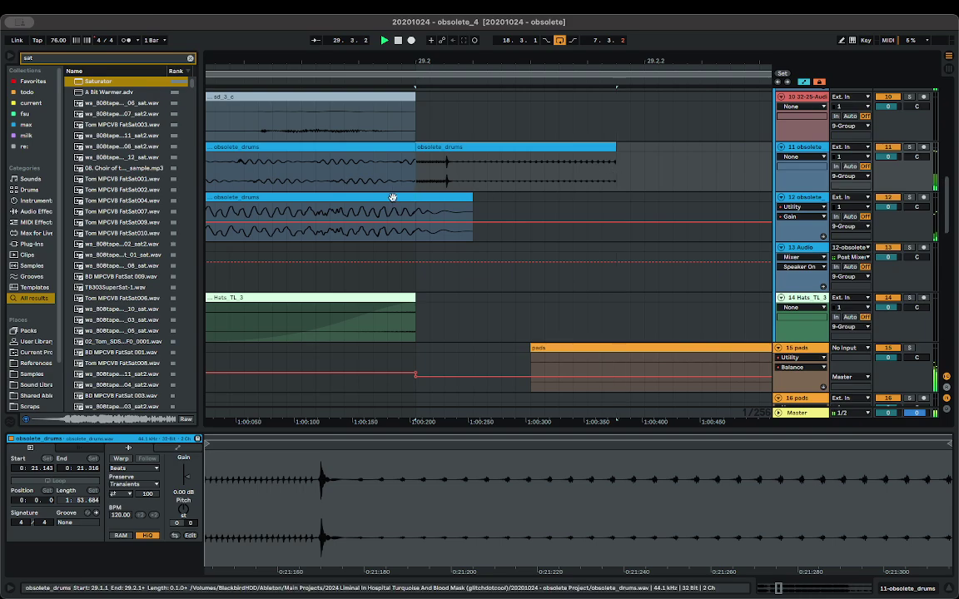
scroll(368, 193, "down", 10)
scroll(368, 193, "down", 5)
left_click(314, 176)
key("space")
key("space")
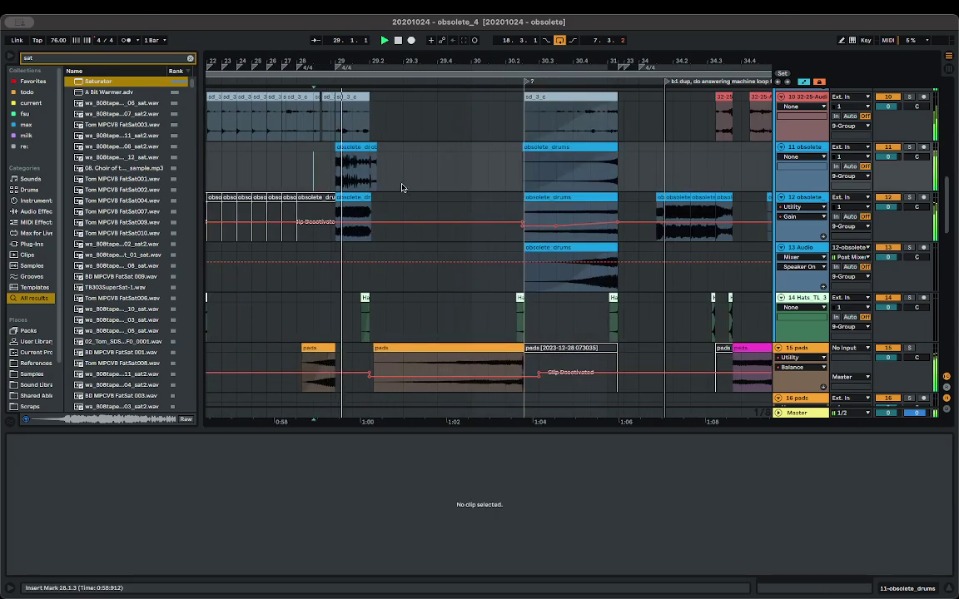
- Trim the obsolete_drums slice at 29.2 back to end where the pads clip begins
scroll(316, 167, "up", 10)
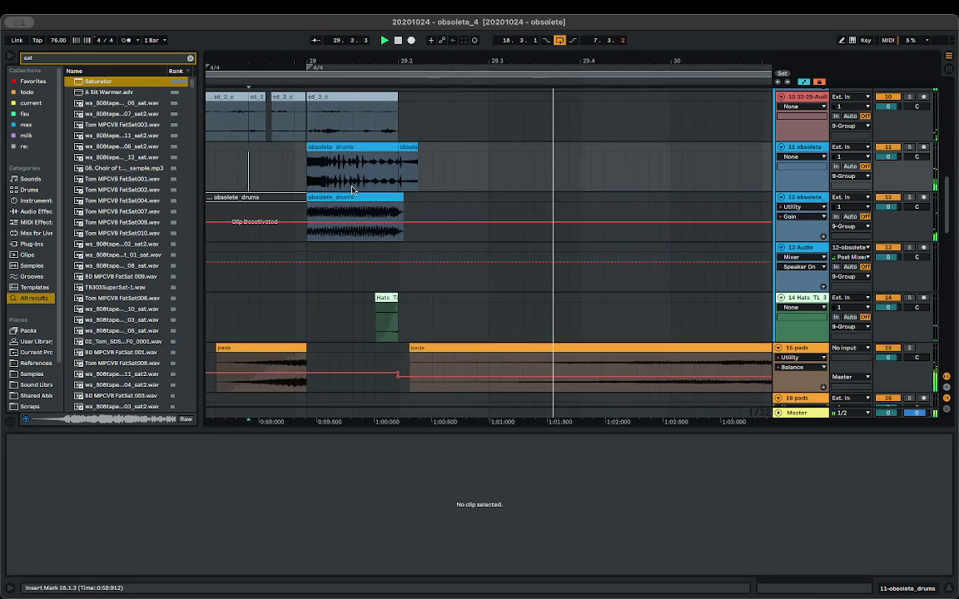
left_click(460, 148)
left_click_drag(460, 147, 446, 158)
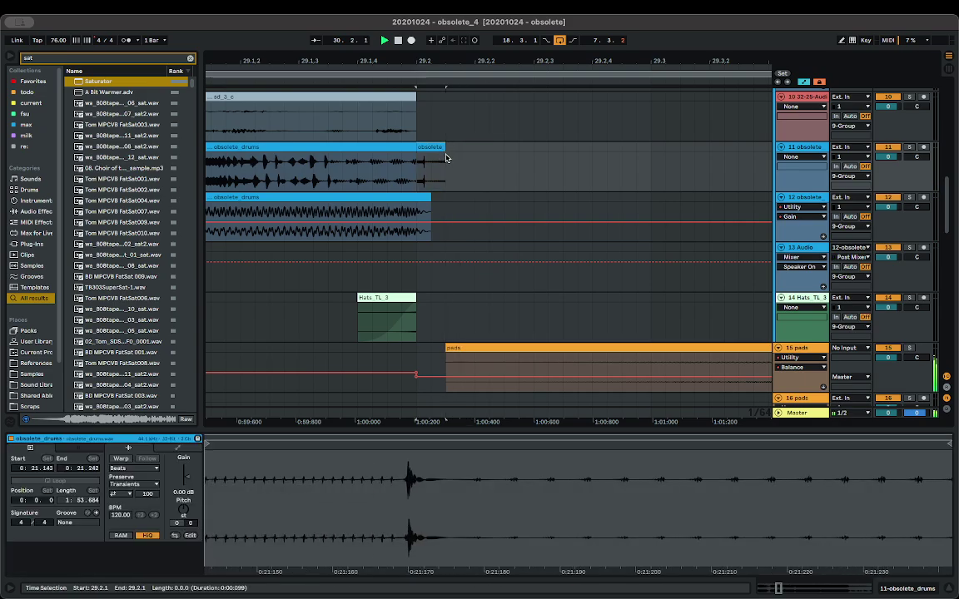
- Delete the nine deactivated obsolete_drums clips between bars 20 and 29 on track 12
scroll(400, 196, "down", 10)
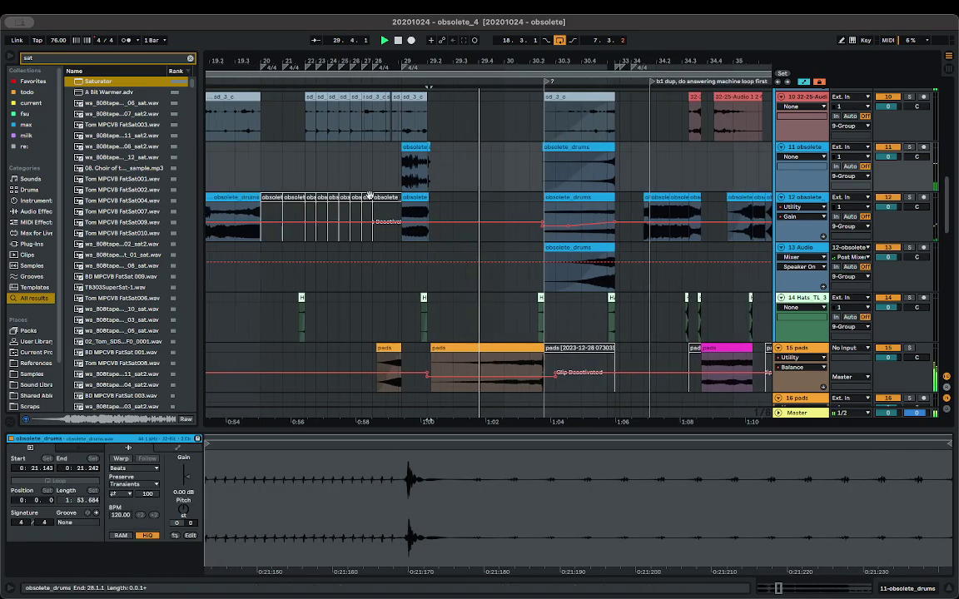
left_click(490, 200, "shift")
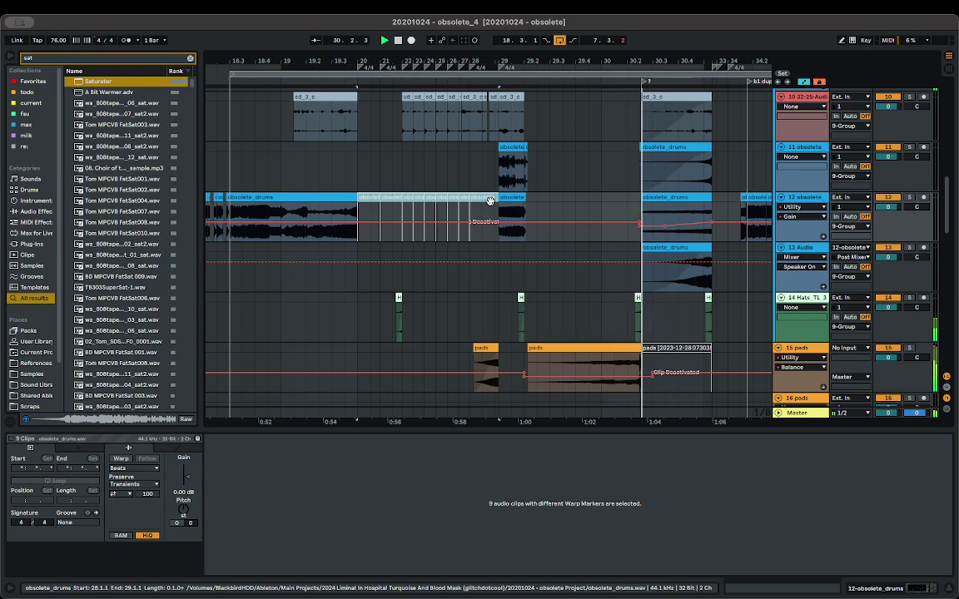
key("Delete")
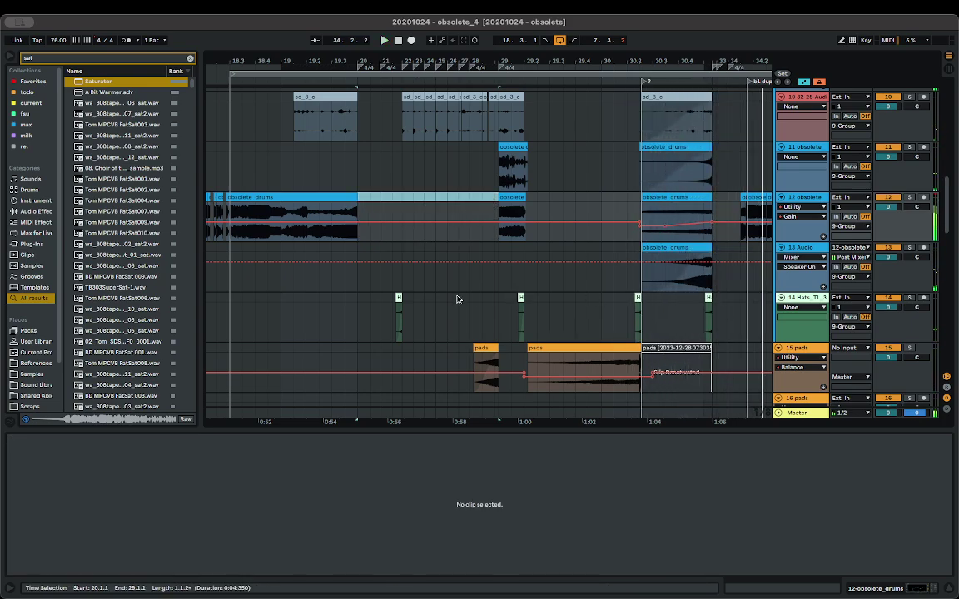
- Play the arrangement from 13.3.1 through bar 29, checking the drum, pad and vocal tracks
key("minus")
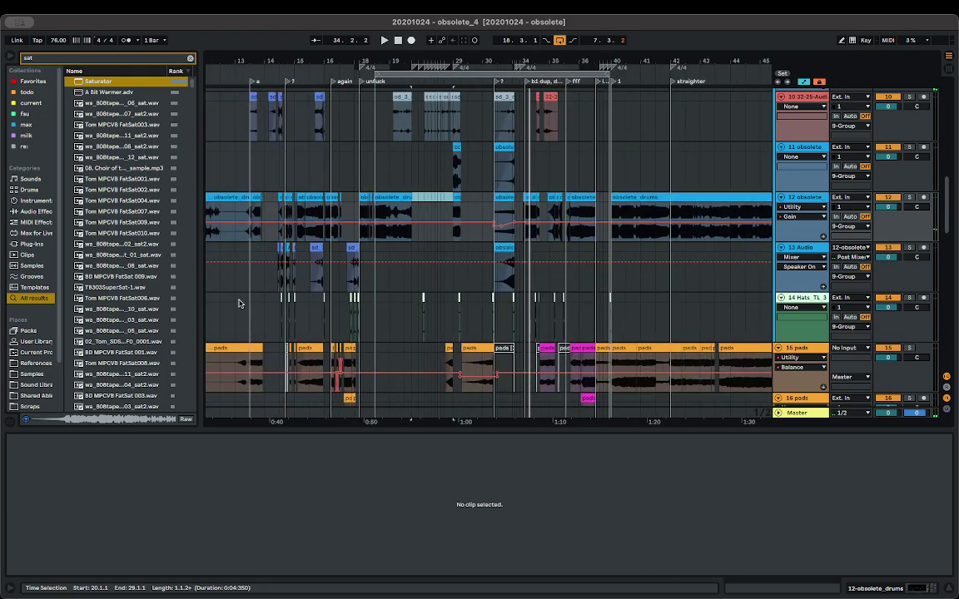
scroll(283, 307, "left", 3)
scroll(309, 293, "up", 5)
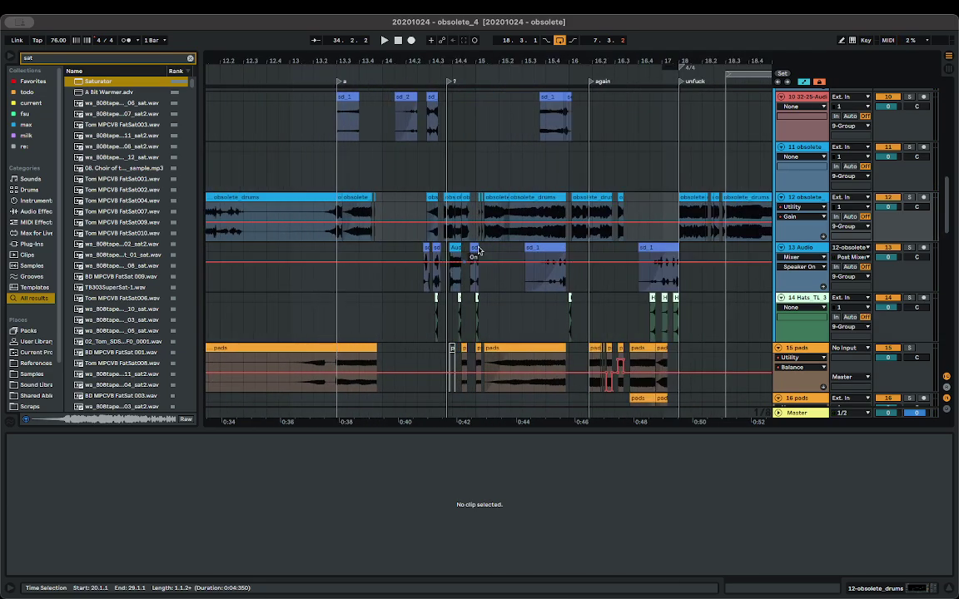
left_click(337, 172)
key("space")
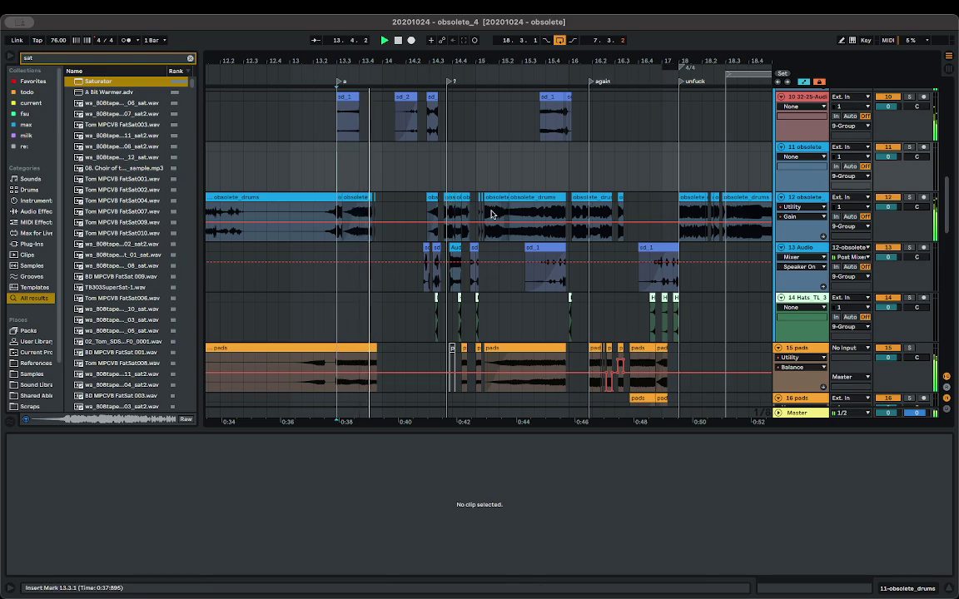
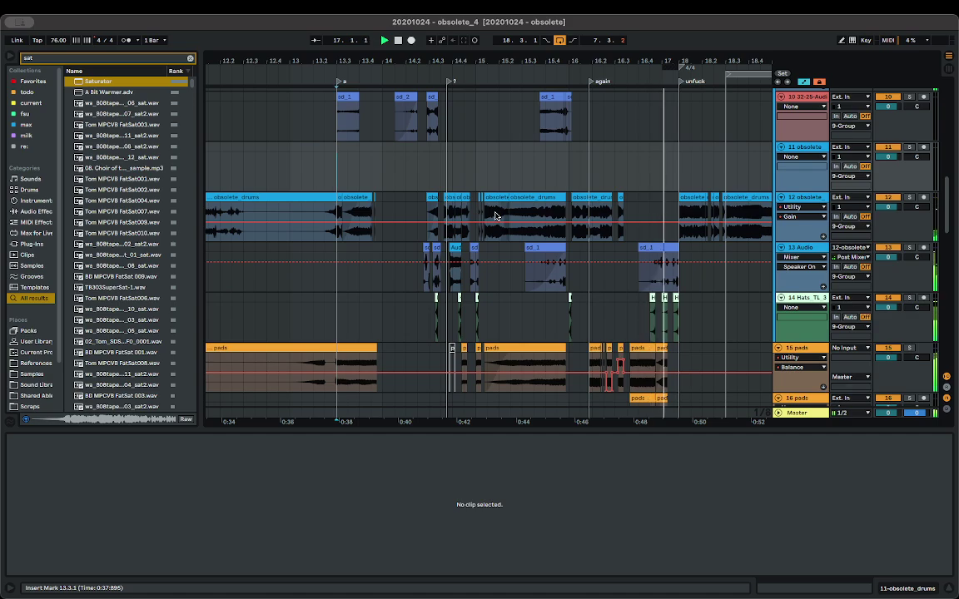
scroll(643, 256, "right", 5)
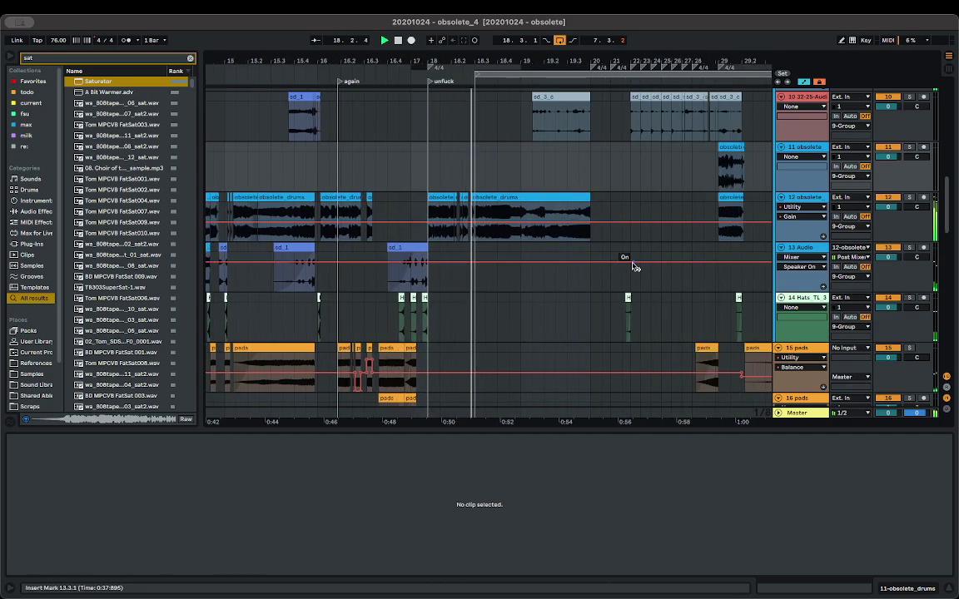
scroll(583, 275, "down", 4)
scroll(578, 272, "down", 4)
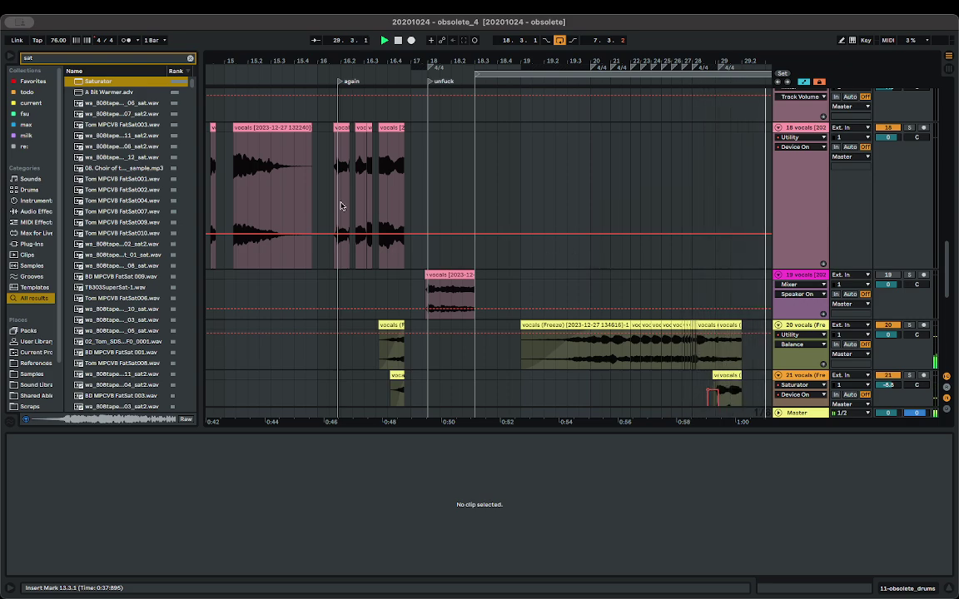
right_click(276, 126)
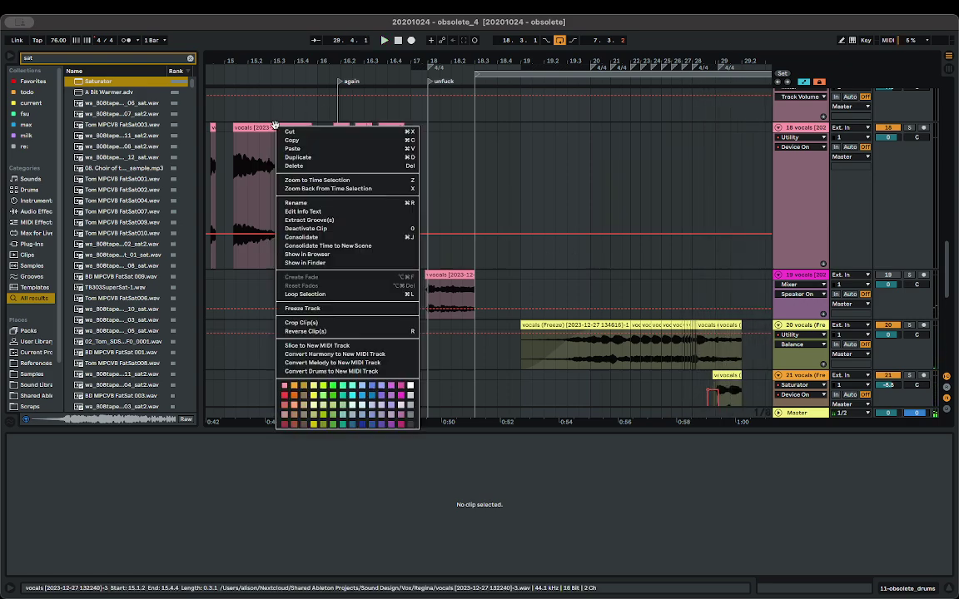
left_click(334, 264)
left_click(249, 129)
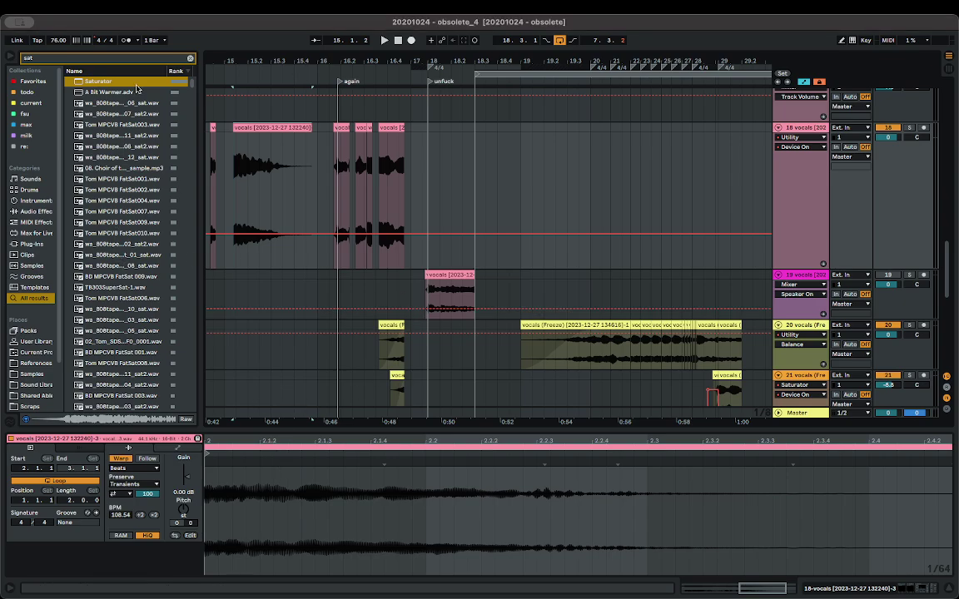
right_click(289, 127)
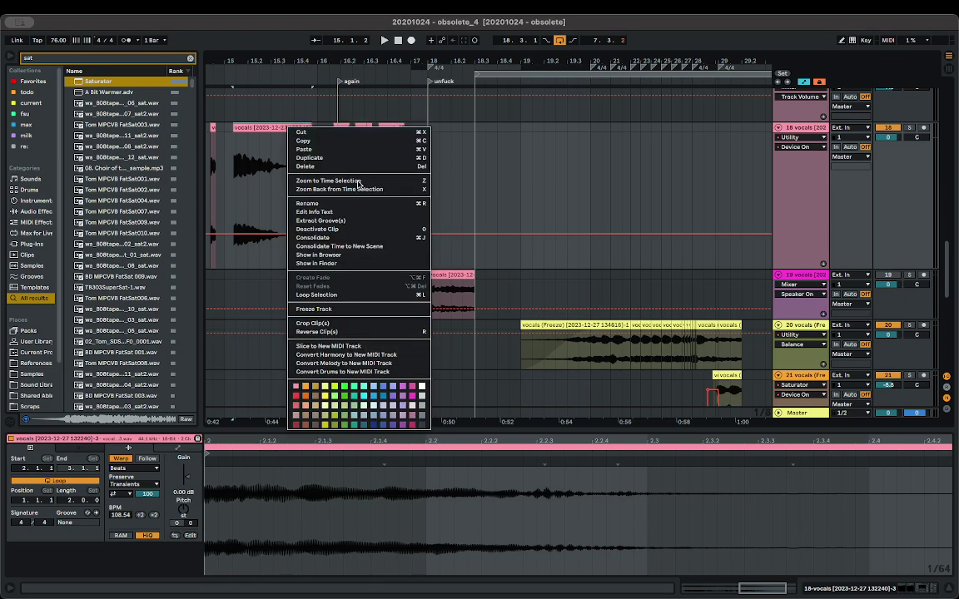
left_click(344, 254)
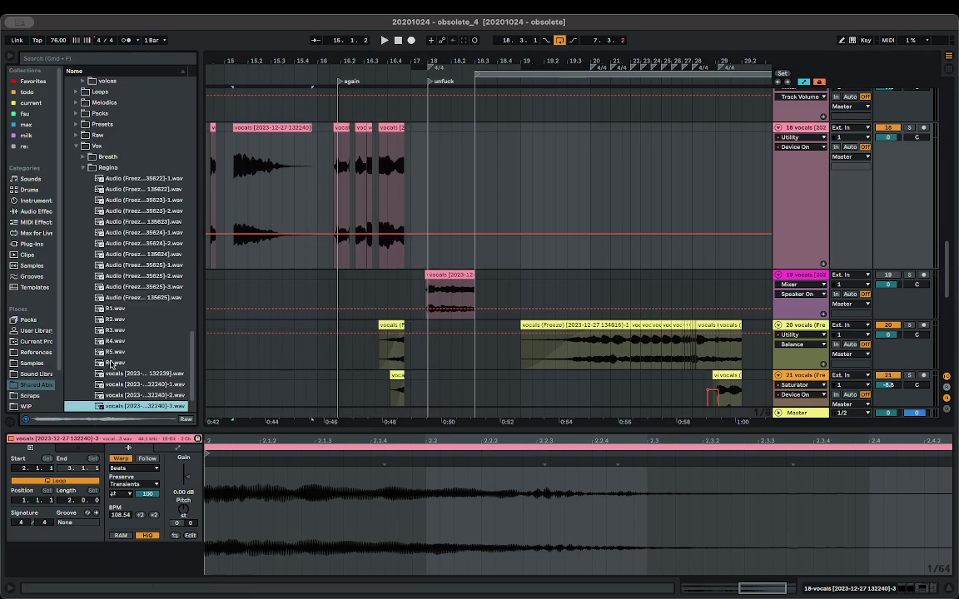
- Preview the neighbouring vocals samples in the same folder, from 132240-1 through 132241
left_click(142, 385)
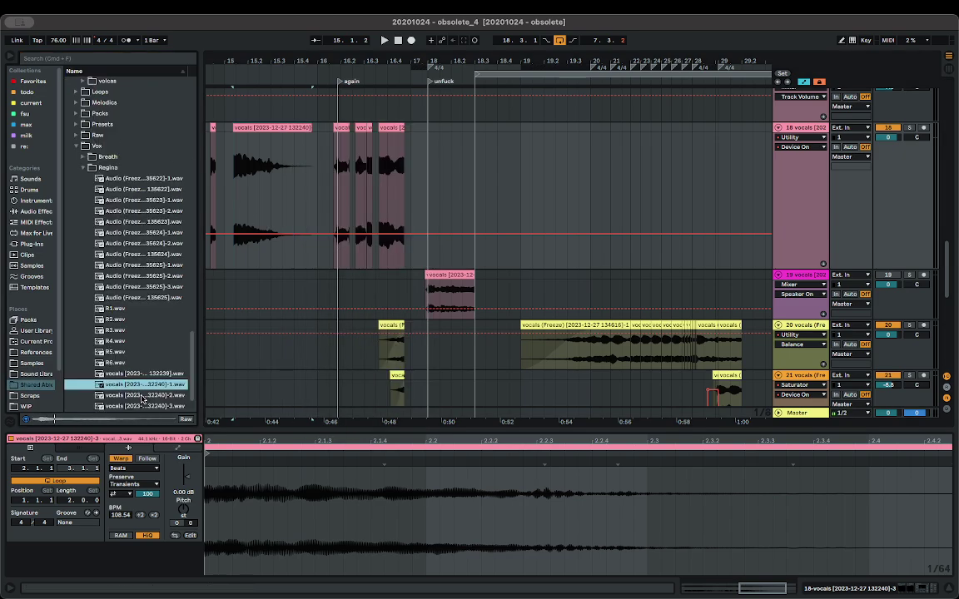
left_click(142, 396)
scroll(143, 388, "down", 3)
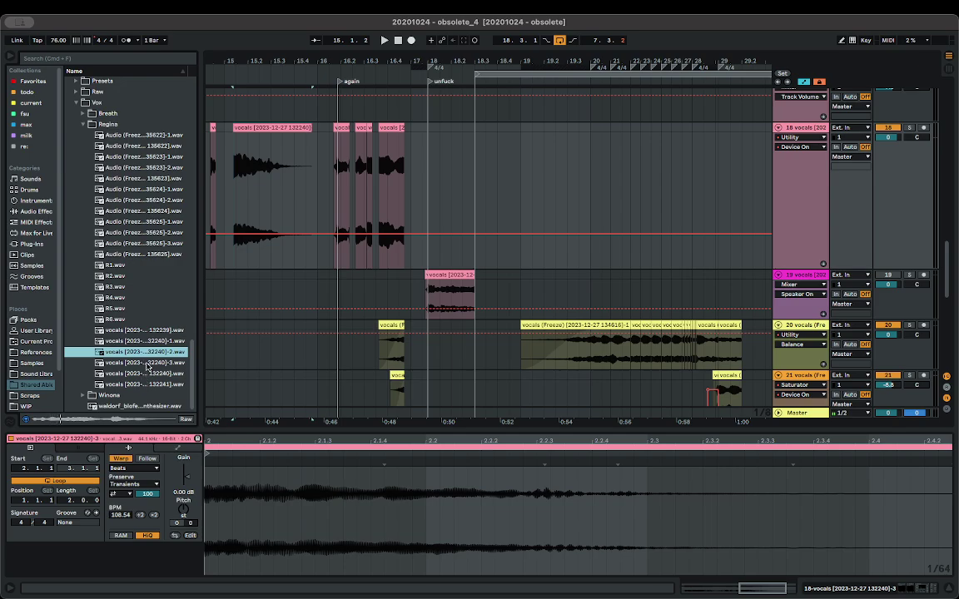
left_click(148, 364)
left_click(148, 374)
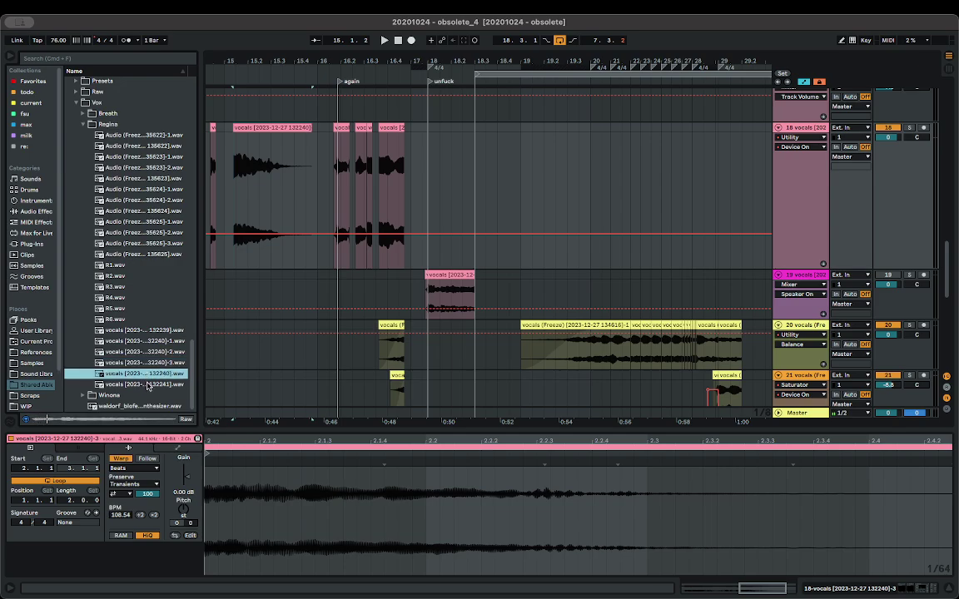
left_click(147, 385)
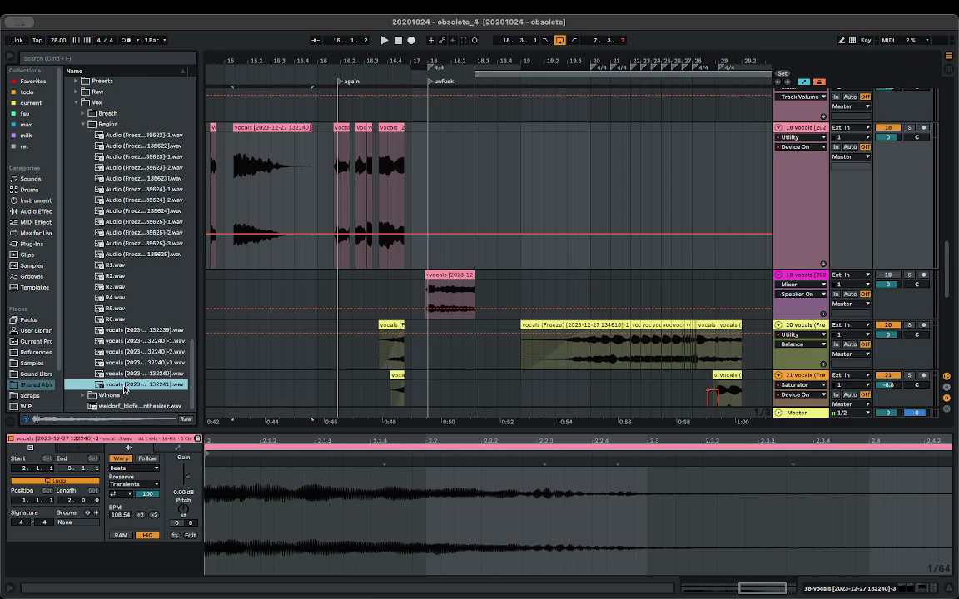
- Play from bar 17 and place the vocals 132241 sample at 20.1.1 on track 18
left_click(408, 164)
key("space")
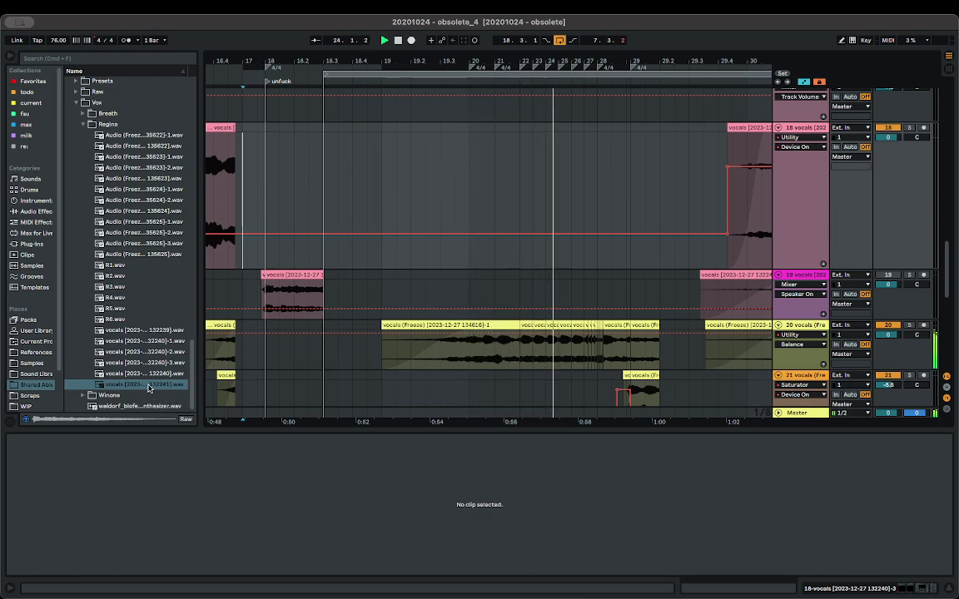
left_click_drag(146, 385, 464, 172)
key("plus")
key("plus")
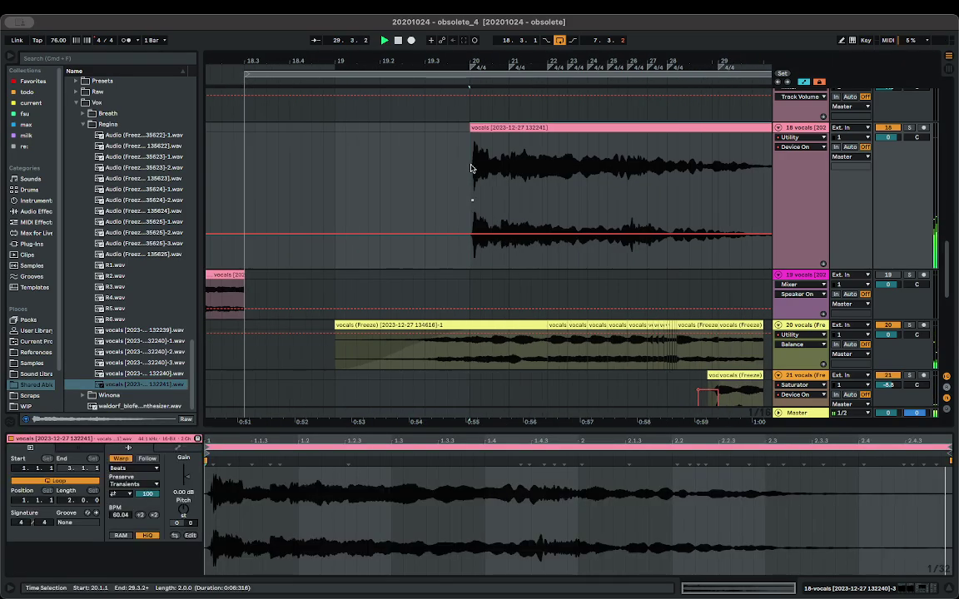
- Move the vocals 132241 clip slightly earlier to start at 19.3.4 and audition it in context
key("space")
scroll(488, 131, "up", 5)
left_click_drag(489, 130, 467, 133)
scroll(467, 136, "up", 5)
key("space")
scroll(466, 139, "down", 5)
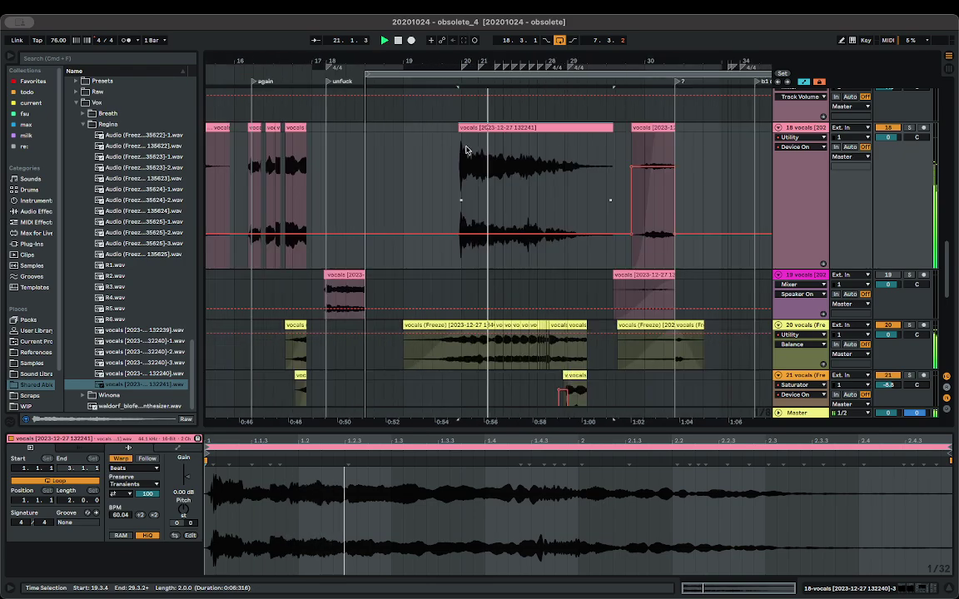
scroll(499, 172, "up", 5)
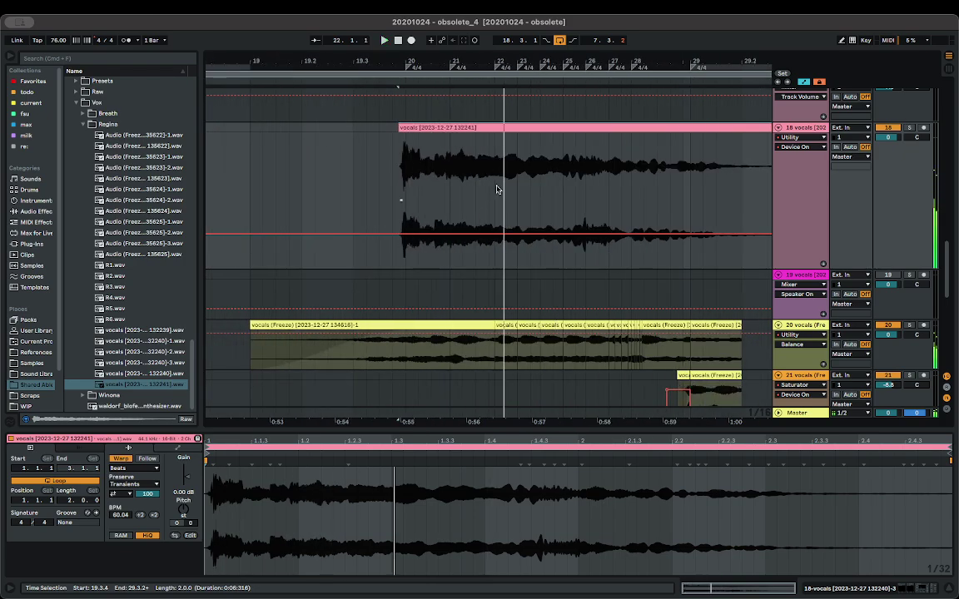
scroll(496, 189, "up", 2)
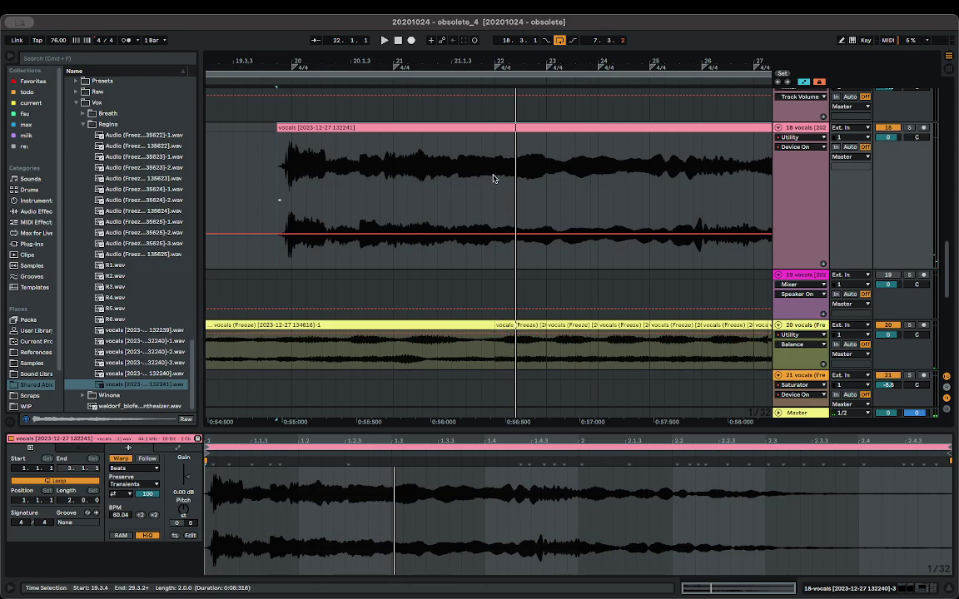
left_click_drag(493, 178, 549, 149)
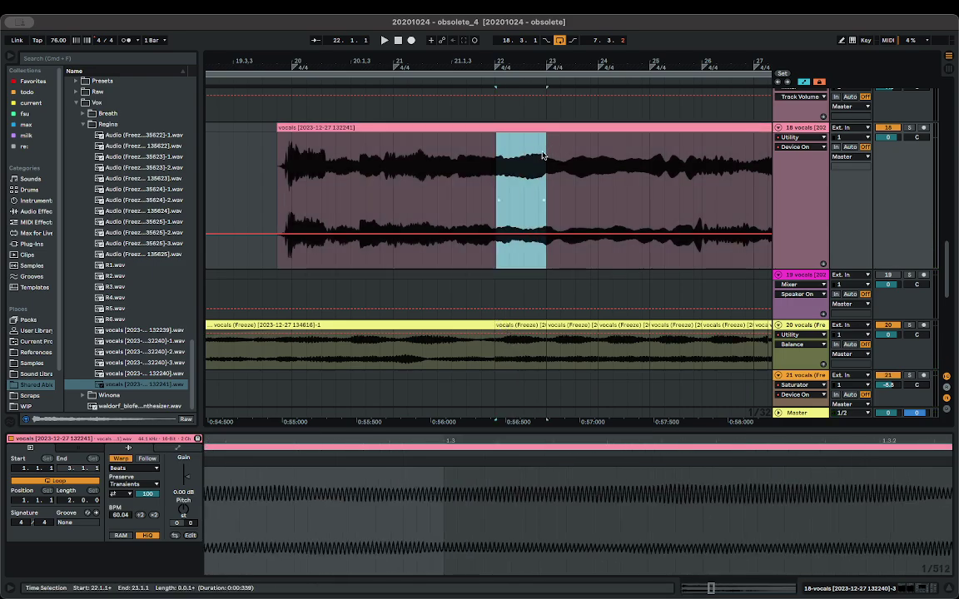
key("Right")
key("Right")
key("Right")
key("Right")
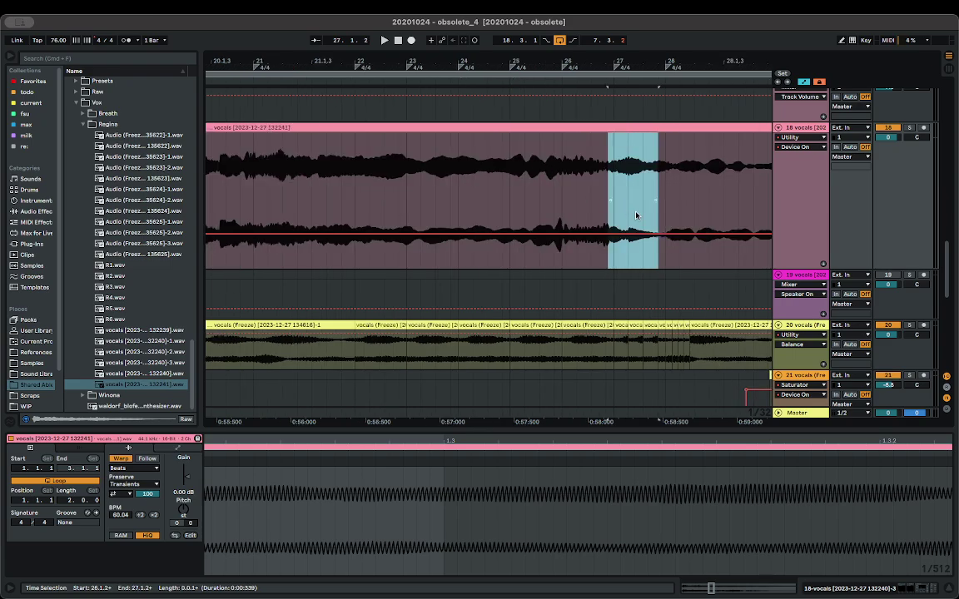
key("Left")
key("Left")
key("Left")
key("Left")
key("Left")
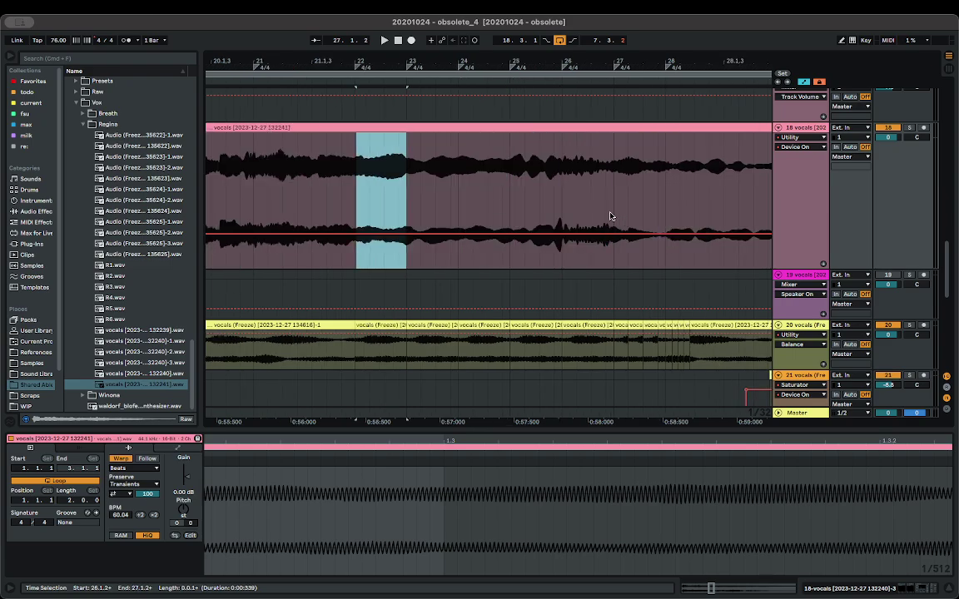
- Duplicate the 22.1.1–23.1.1 portion of the vocals 132241 clip repeatedly up to 28.1.1, with automation hidden
key("plus")
key("plus")
key("plus")
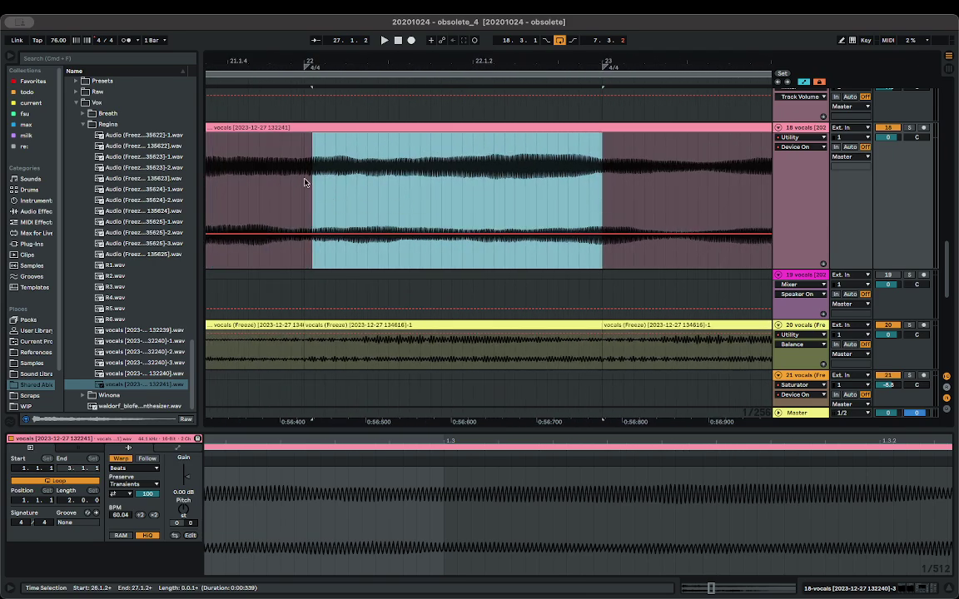
left_click_drag(305, 144, 459, 146)
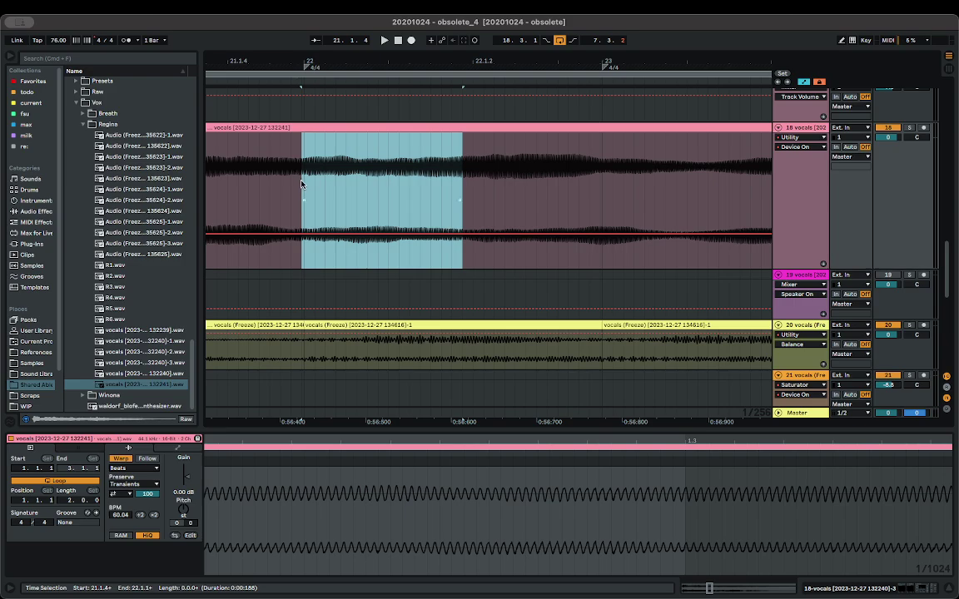
left_click_drag(305, 176, 605, 191)
scroll(491, 179, "down", 6)
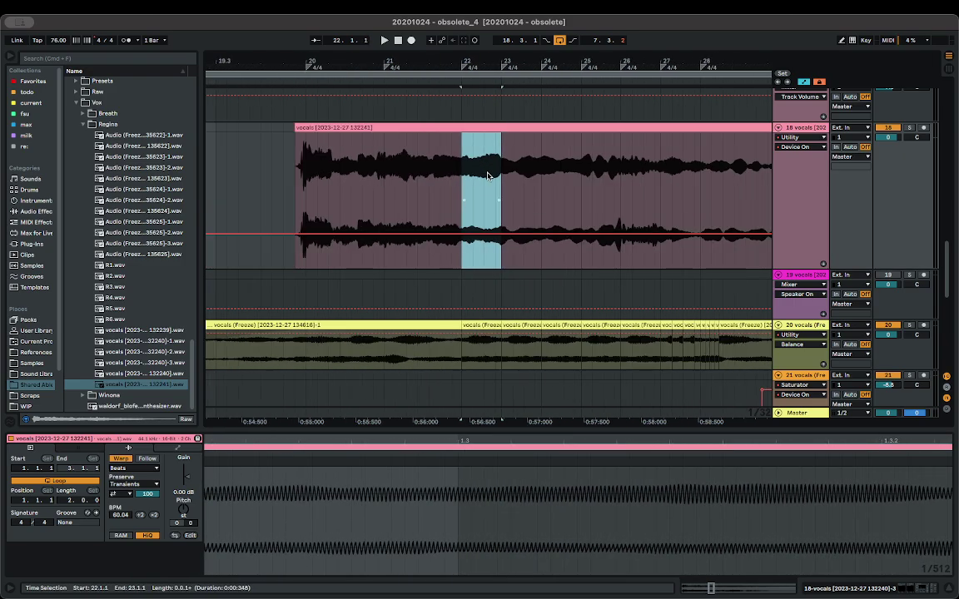
key("super+d")
key("super+z")
key("a")
key("super+d")
key("super+d")
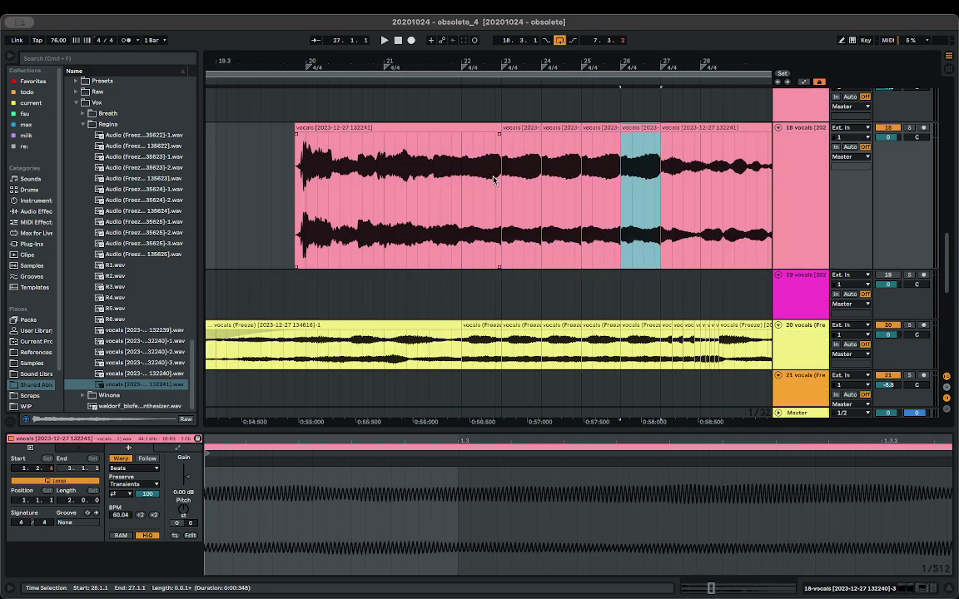
- Shorten the vocals slice at 27.1.1 to match the vocals (Freeze) slice beneath it and duplicate it three times
scroll(690, 184, "up", 5)
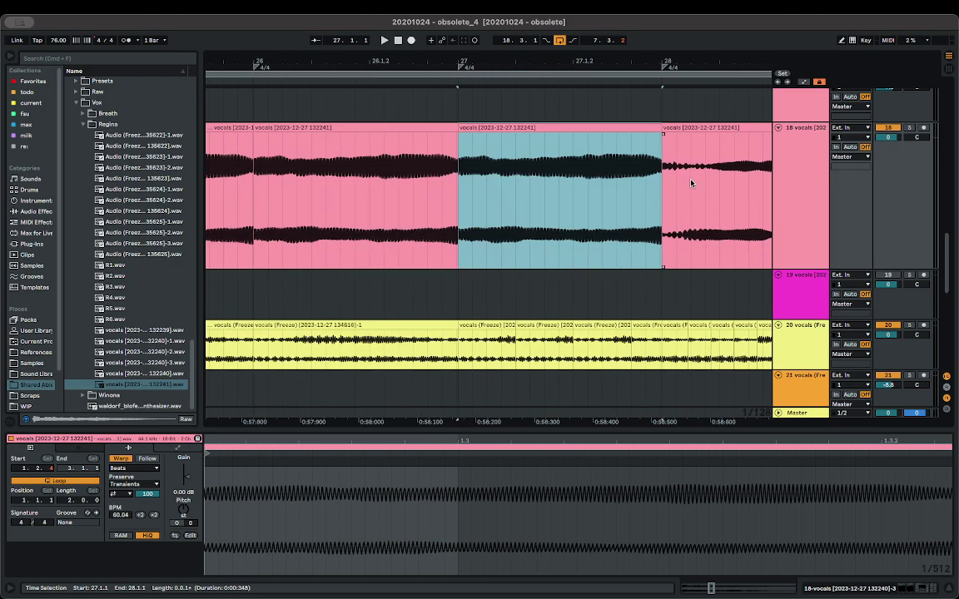
left_click_drag(656, 127, 516, 152)
left_click(498, 128)
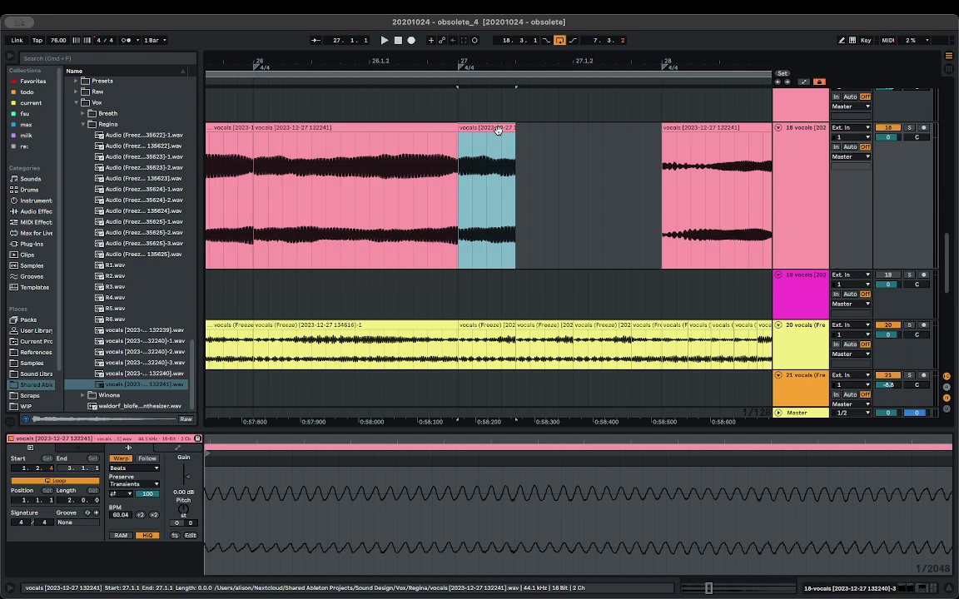
key("super+d")
key("super+d")
key("super+d")
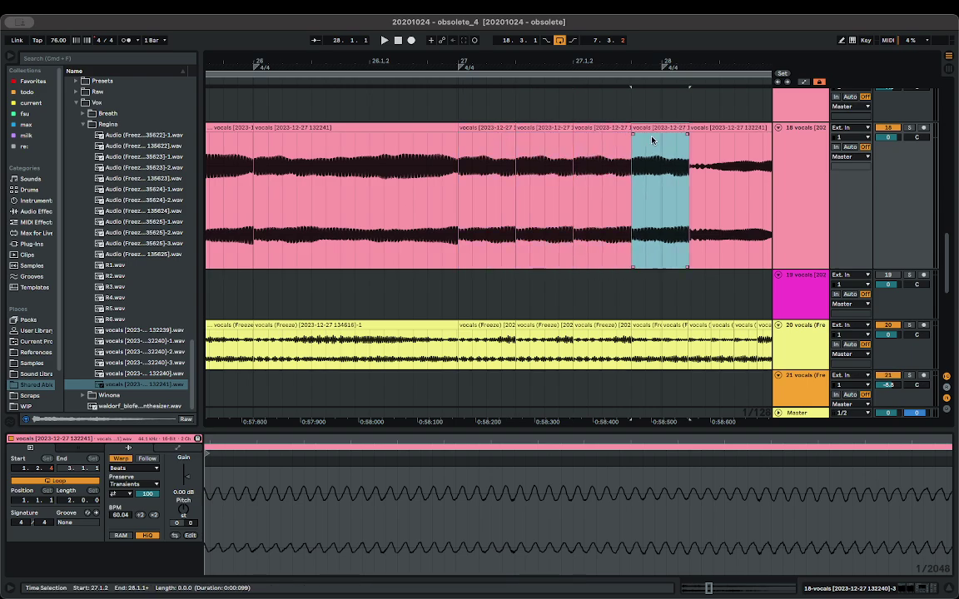
- Trim the last duplicated vocals slice to end at 28.1.1 and duplicate the shorter slice three times
scroll(614, 131, "left", 5)
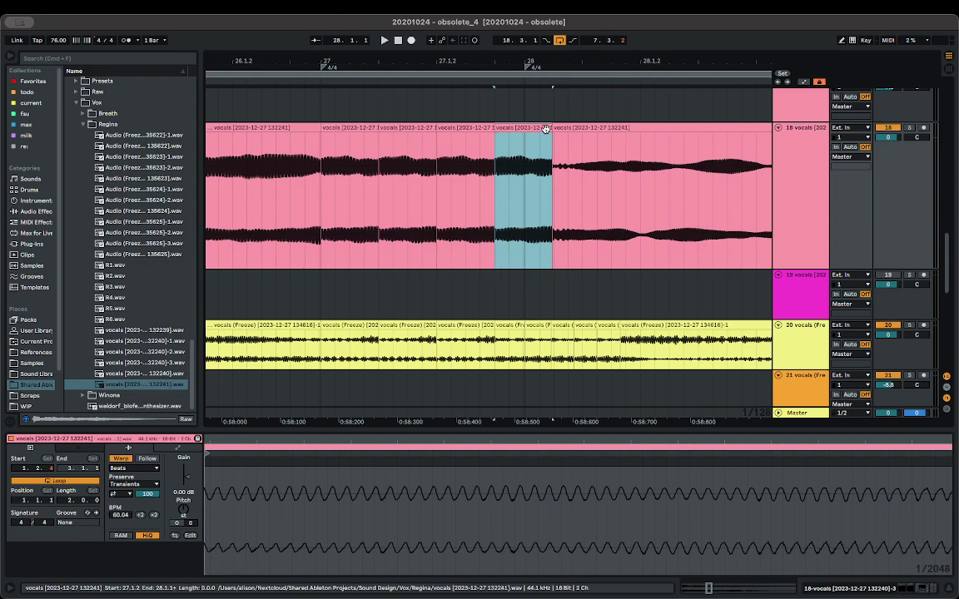
left_click_drag(550, 129, 525, 134)
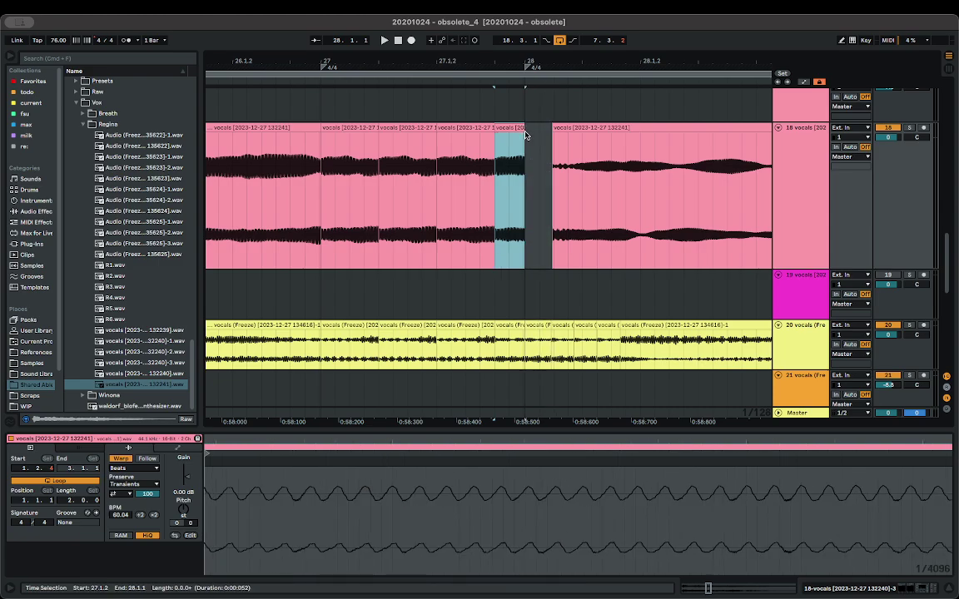
key("super+d")
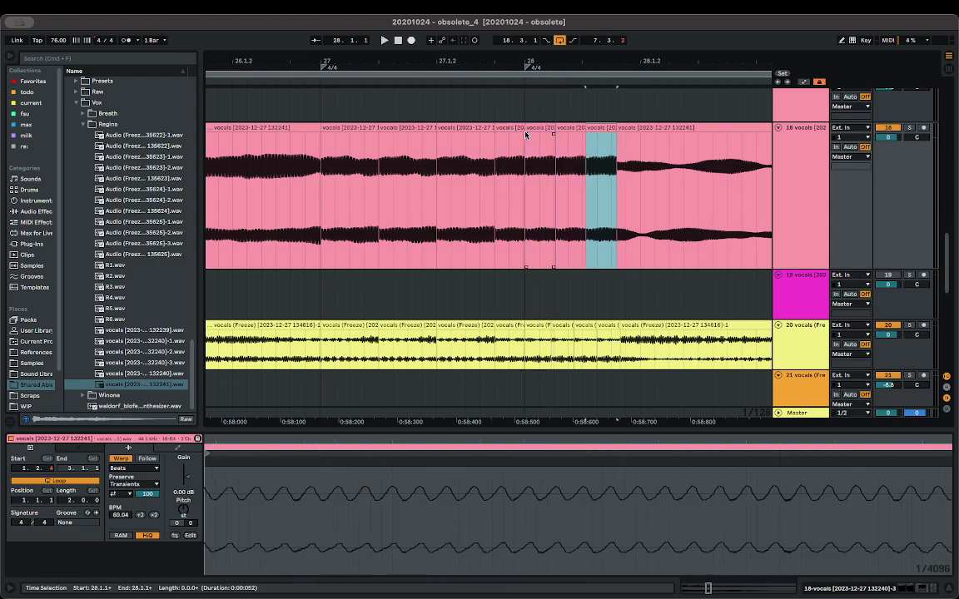
- Audition the stuttered vocals slices from 27.1.1, then solo track 18 and listen to the fading tail
left_click(379, 183)
key("space")
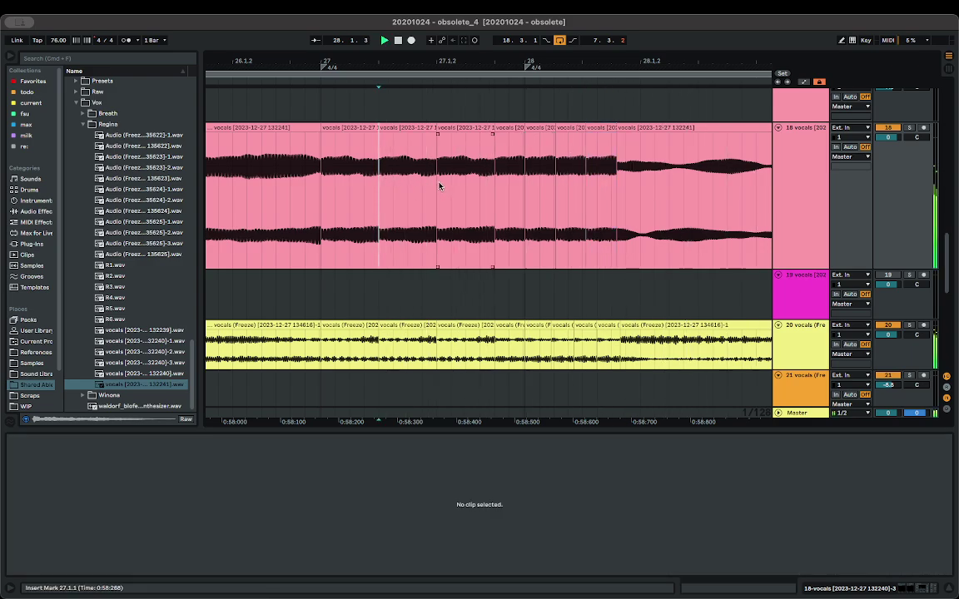
scroll(445, 182, "down", 5)
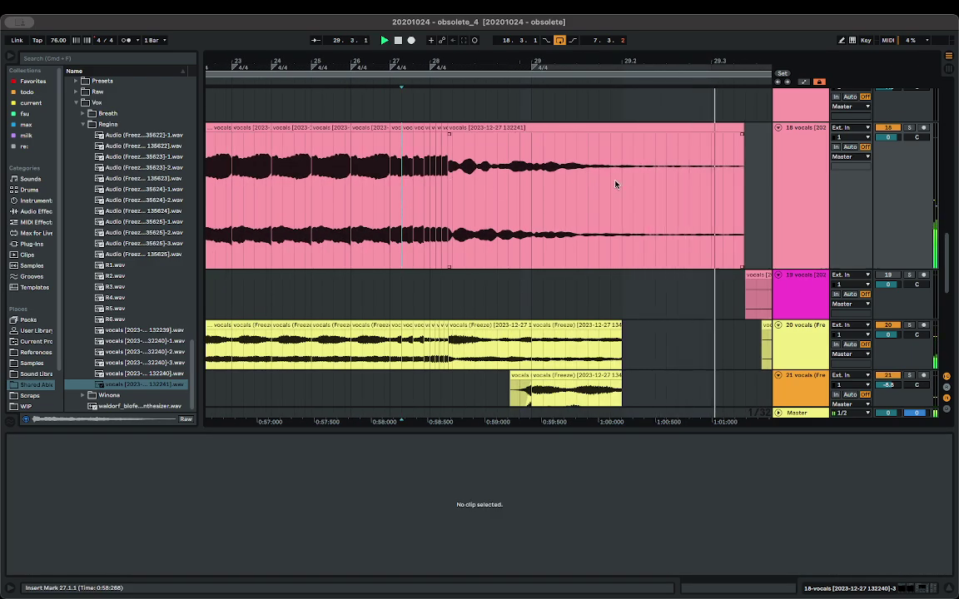
scroll(551, 176, "down", 4)
left_click(551, 177)
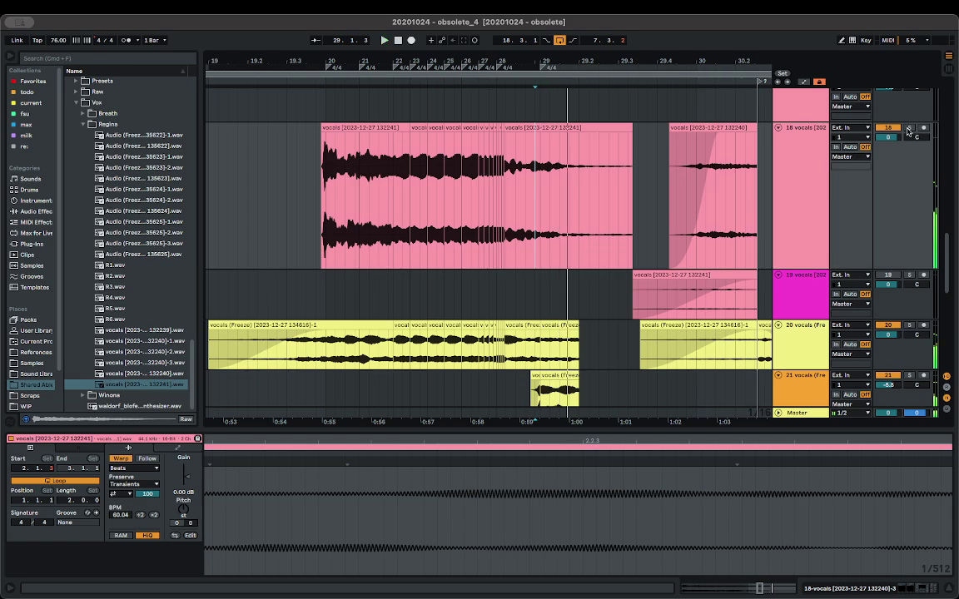
left_click(908, 130)
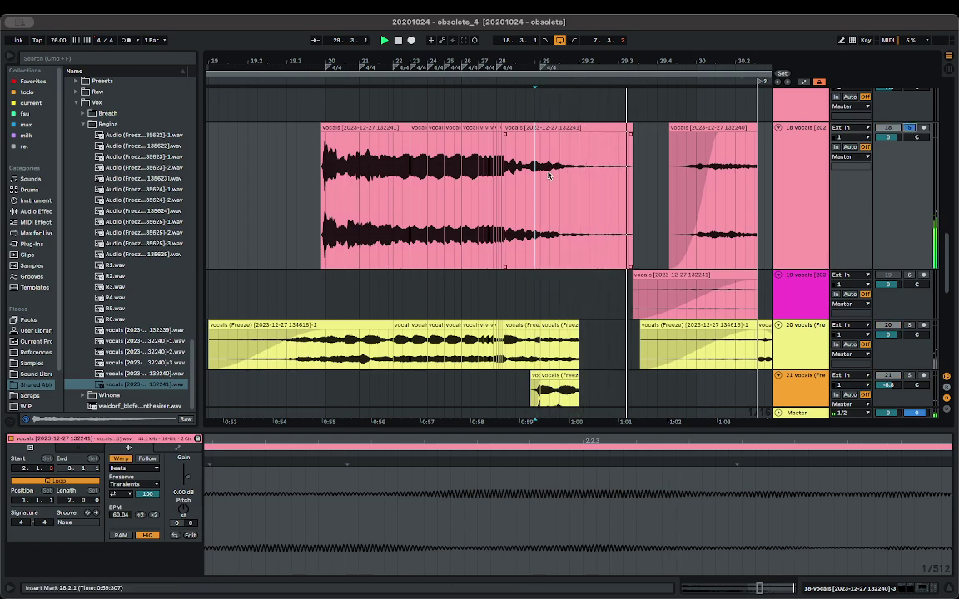
key("space")
- Split the vocals 132241 tail on track 18 at 29.1.1 and select the part running to 29.3.2
scroll(541, 172, "up", 3)
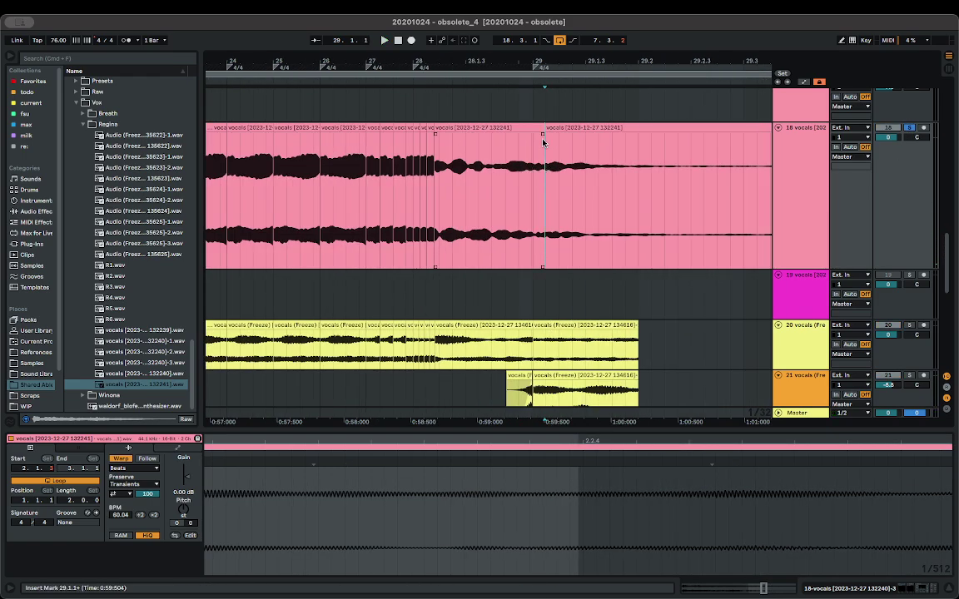
left_click_drag(543, 143, 536, 130)
scroll(541, 137, "right", 5)
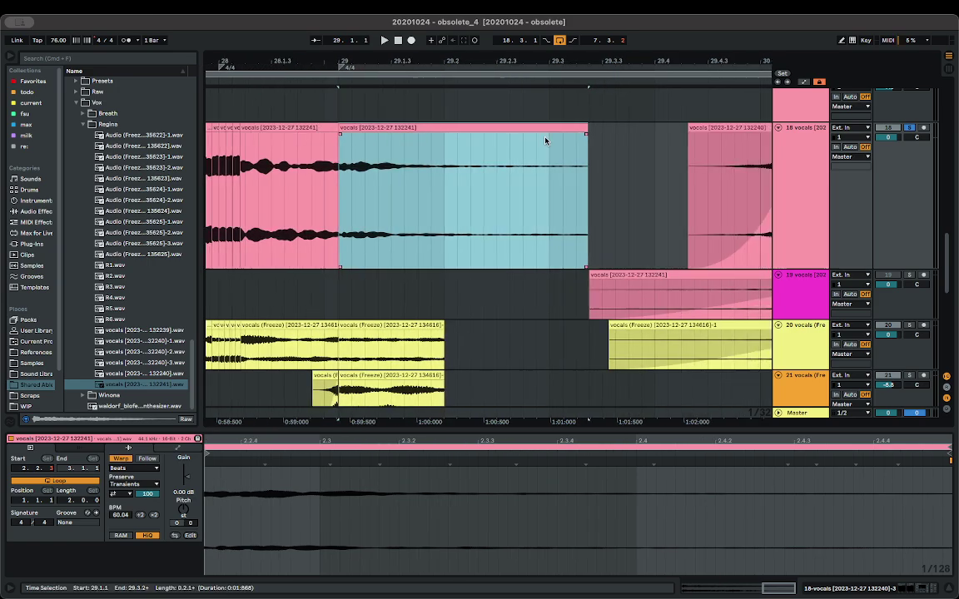
- Reverse the tail clip at 29.1.1, set its warp mode to Complex and transpose it +12 semitones
key("space")
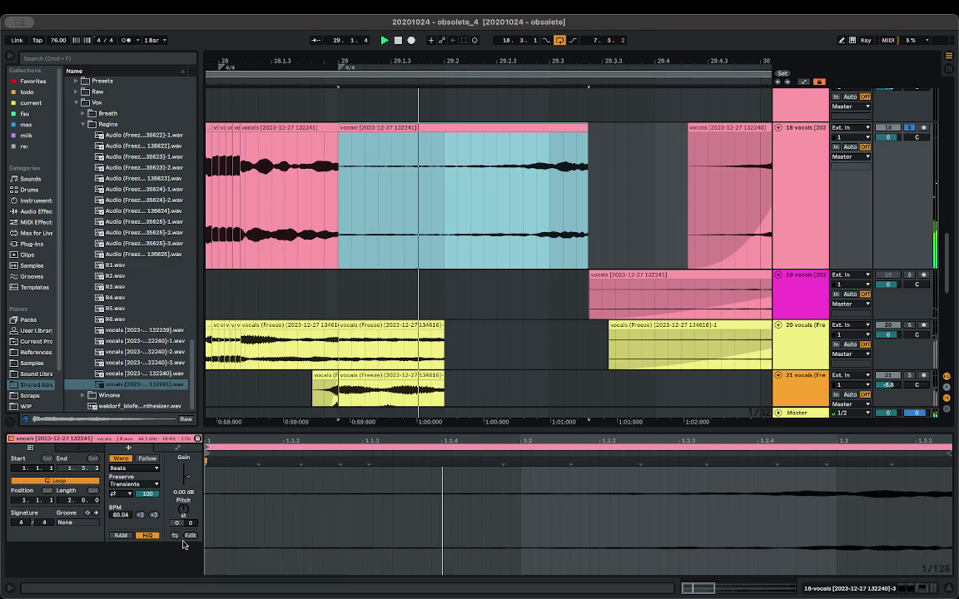
left_click(133, 468)
left_click(129, 500)
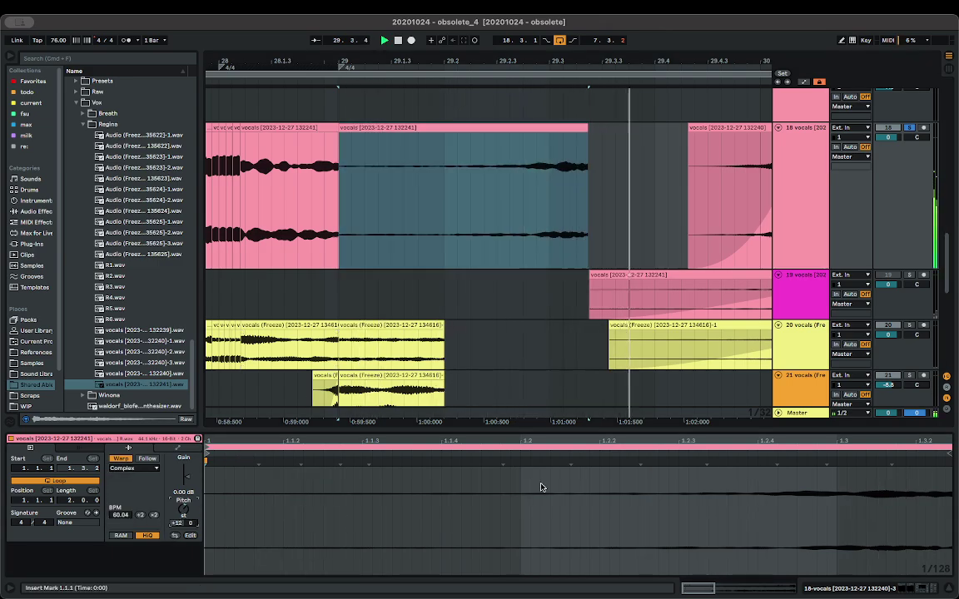
- Audition the reversed tail from 29.1.1 and add a fade-in across its whole length, with track 18 unsoloed
key("space")
left_click(348, 130)
left_click(348, 130)
key("space")
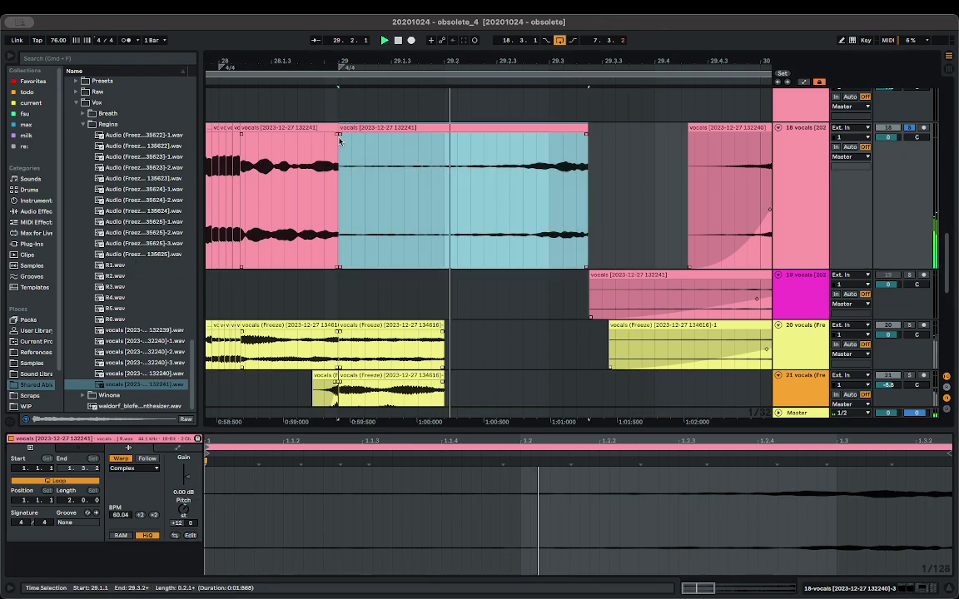
left_click_drag(340, 134, 583, 150)
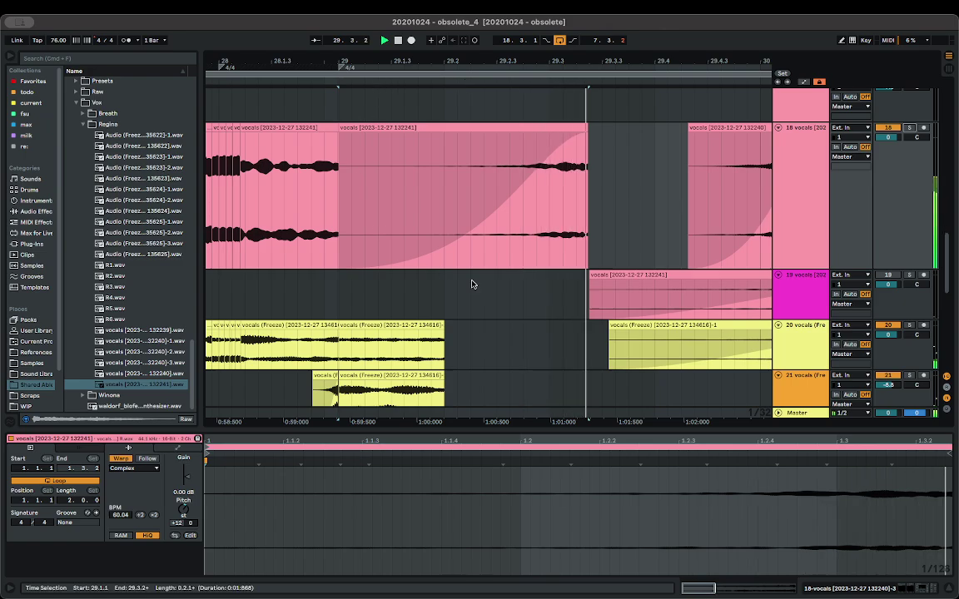
- Delete the reversed vocals tail between 29.1.1 and 29.3.2 on track 18 and stop playback
left_click(486, 126)
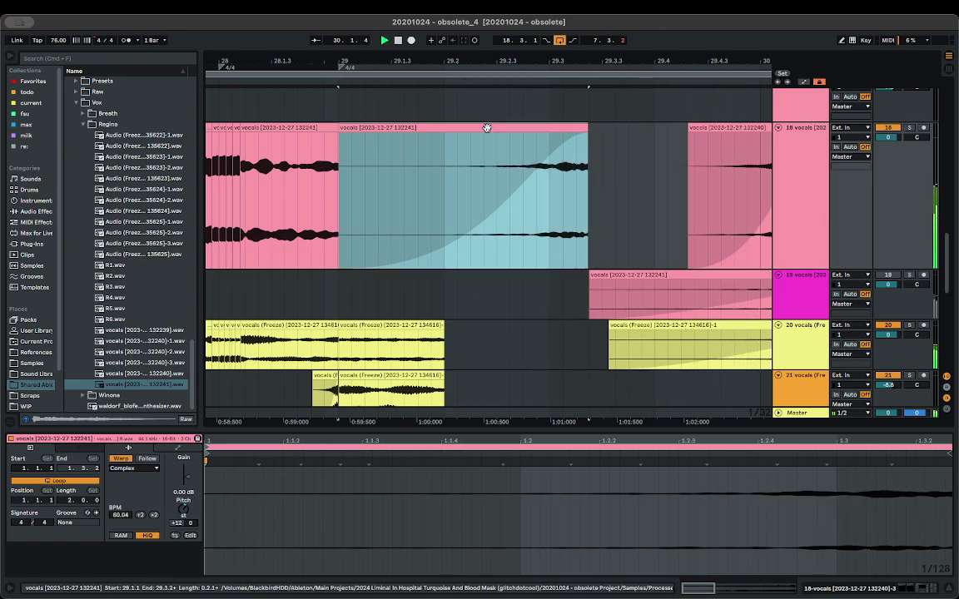
key("Delete")
key("space")
- Lower the gain of all vocals 132241 slices from 19.3.4 to 29.1.1 to -3.62 dB and audition them
scroll(483, 162, "down", 8)
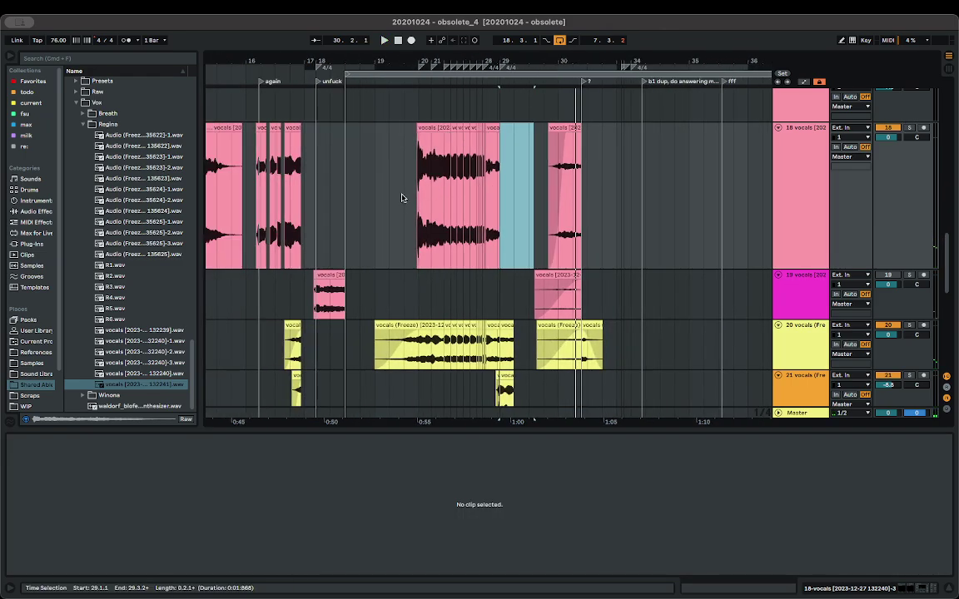
scroll(401, 198, "left", 5)
scroll(401, 198, "right", 2)
left_click(513, 127)
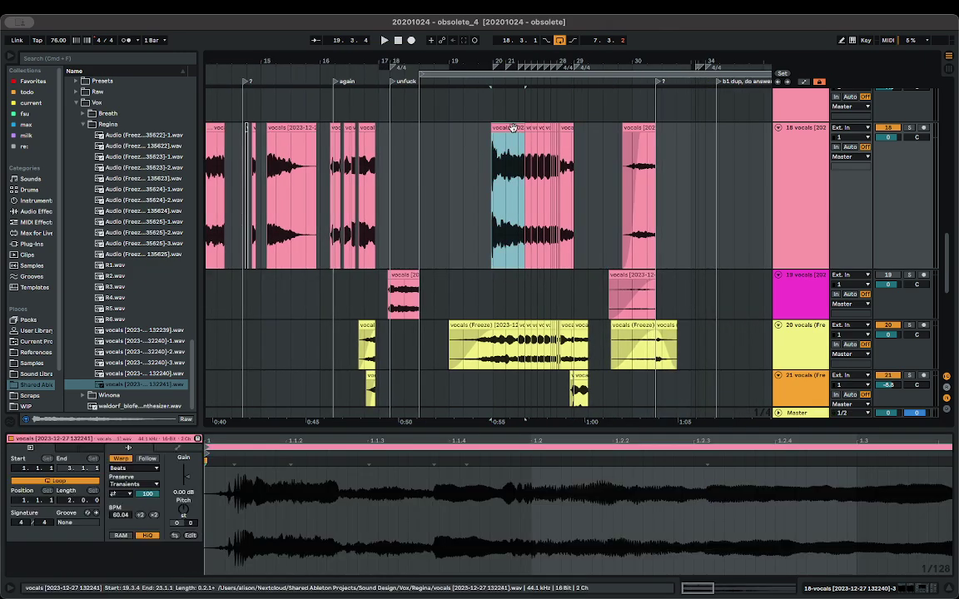
left_click(568, 129, "shift")
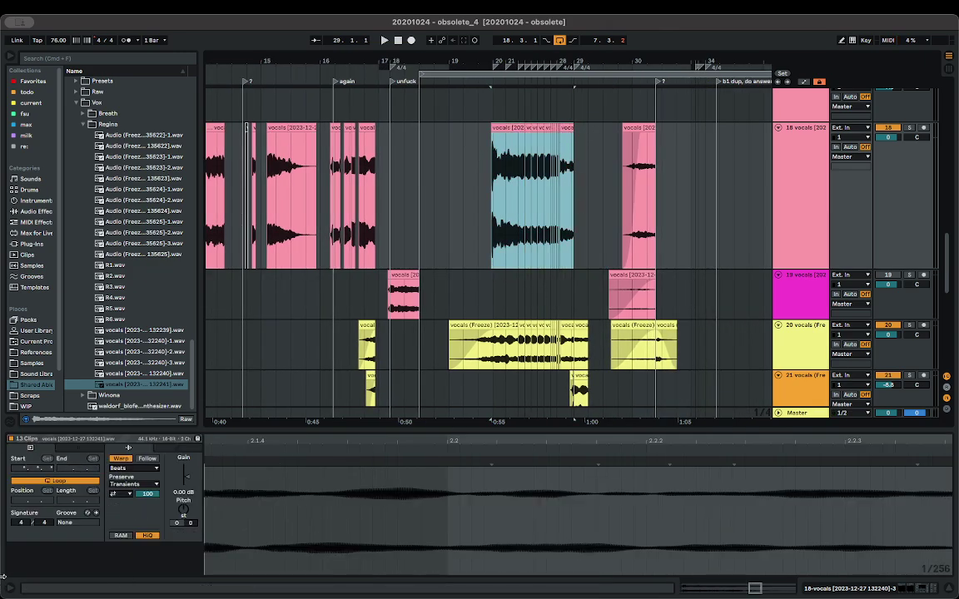
left_click_drag(185, 481, 184, 491)
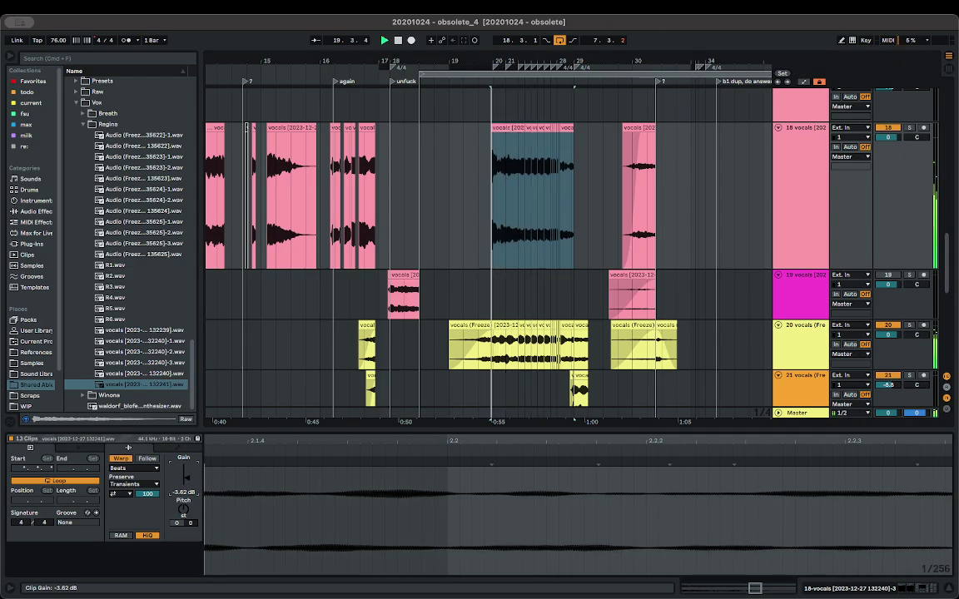
key("z")
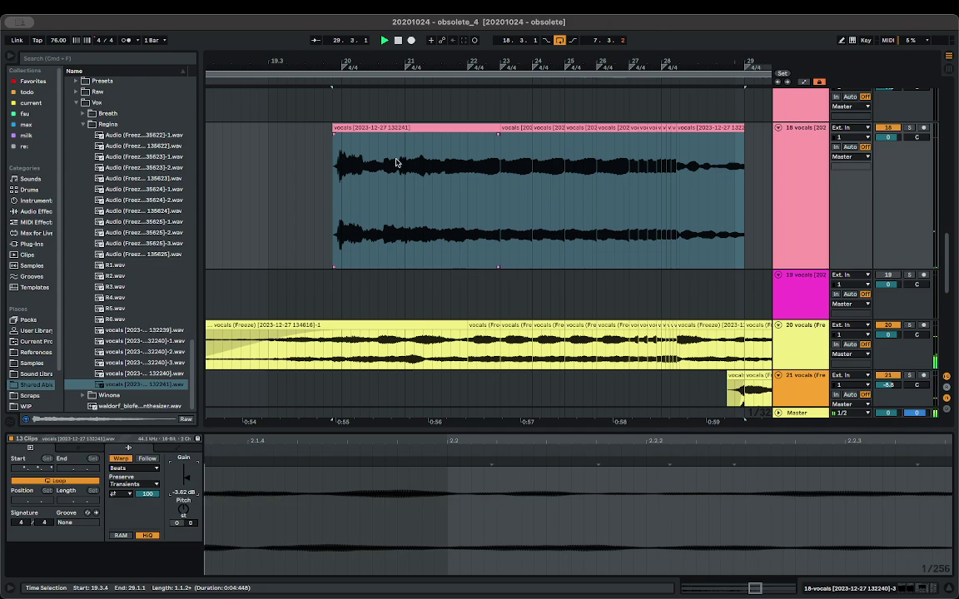
scroll(332, 204, "down", 5)
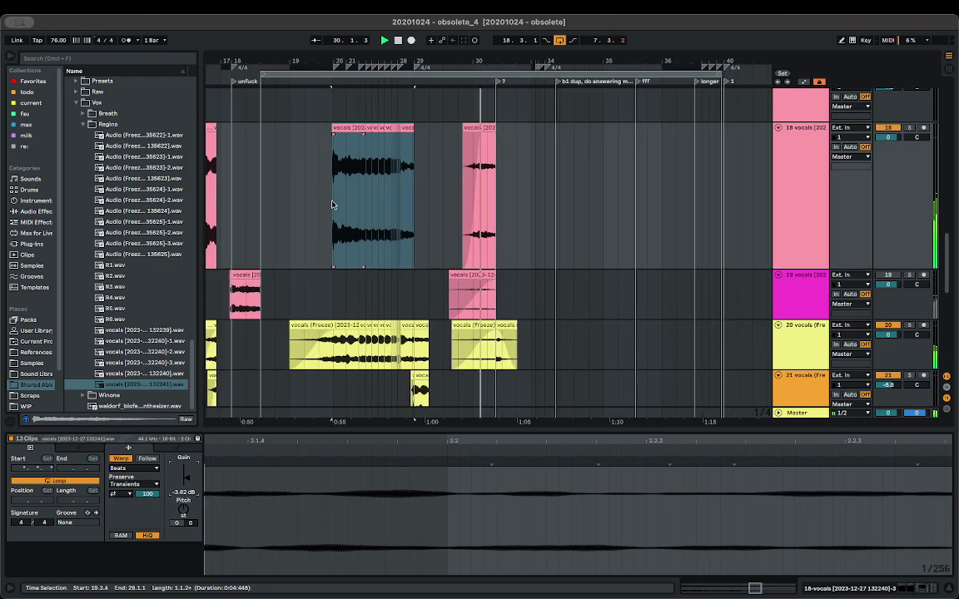
scroll(403, 196, "left", 3)
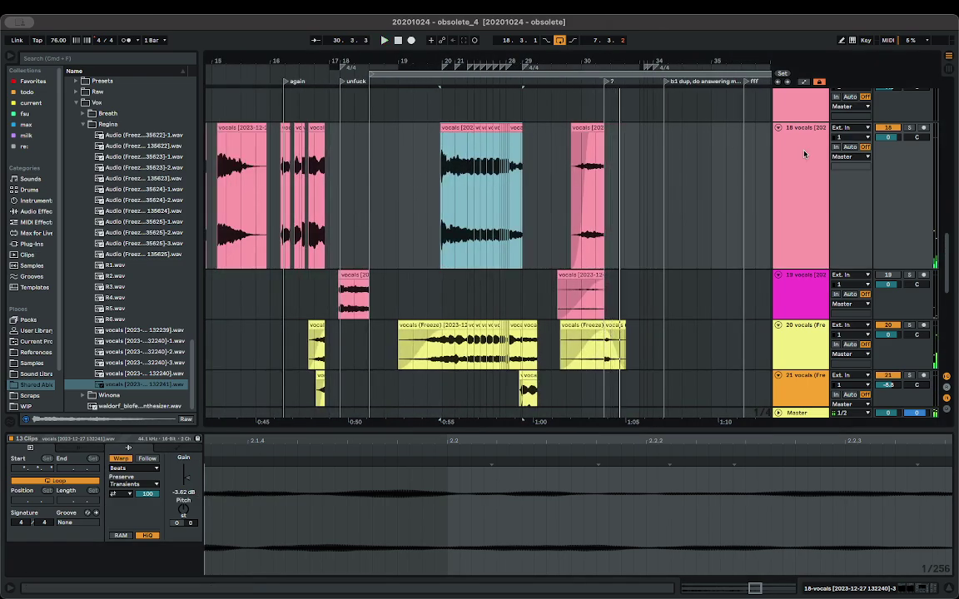
- Show the audio effects on vocals track 18 to examine its processing chain
left_click(764, 220)
left_click(905, 589)
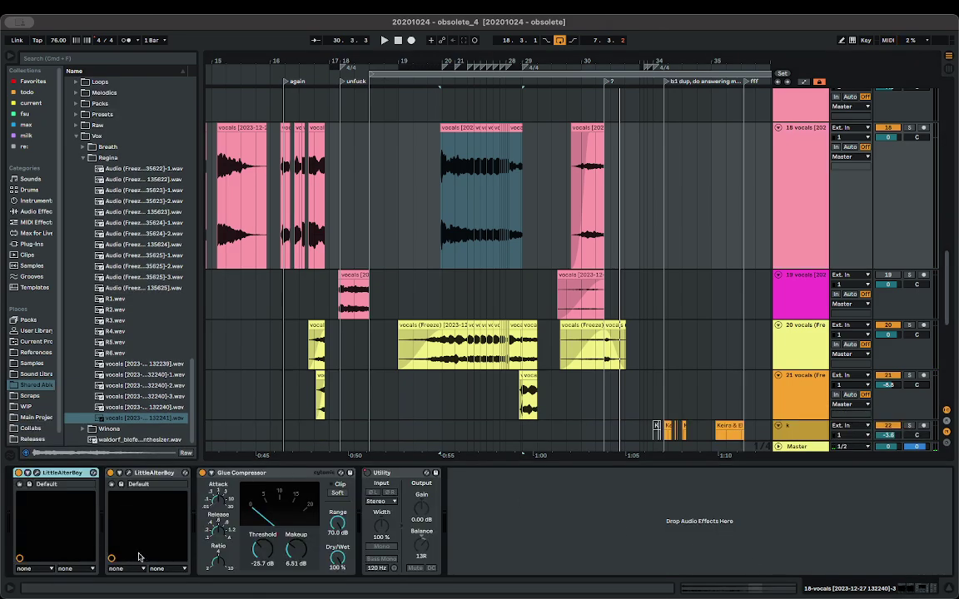
left_click(816, 150)
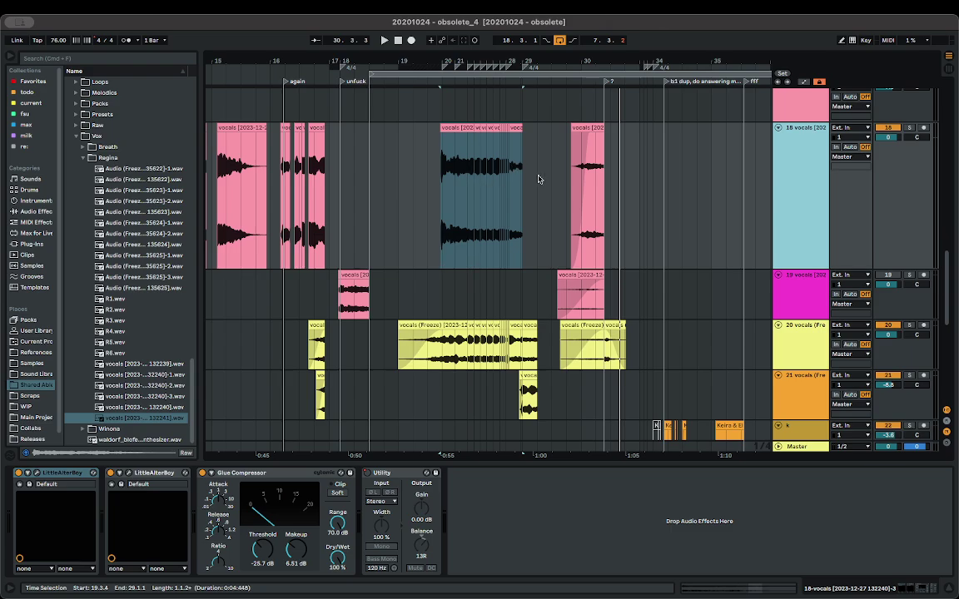
- Move the vocals 132241 slices spanning 19.3.4–29.1.1 from track 18 down to track 19 at the same position
scroll(445, 172, "up", 5)
scroll(442, 186, "down", 5)
scroll(444, 183, "up", 5)
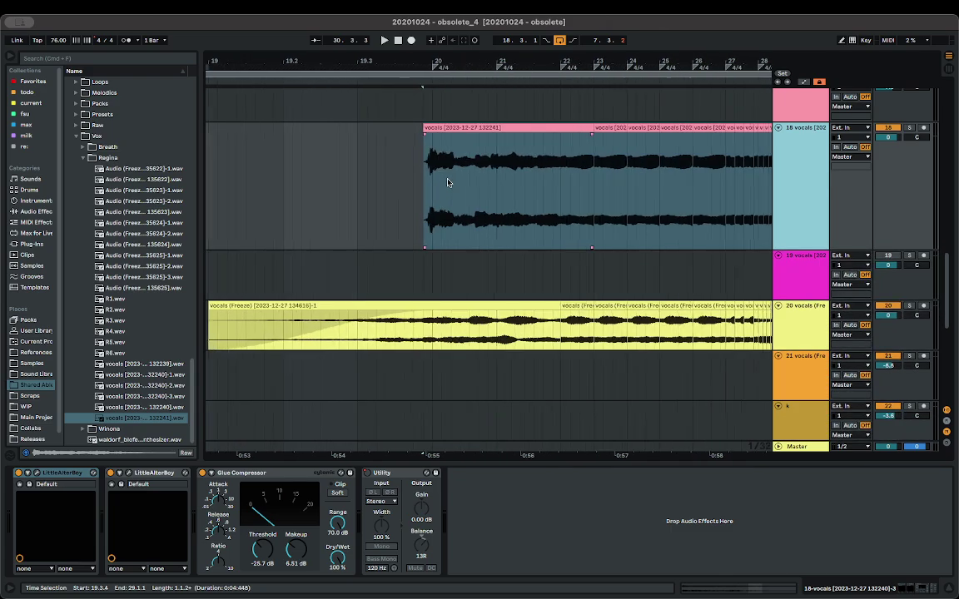
scroll(445, 183, "up", 3)
left_click(438, 248)
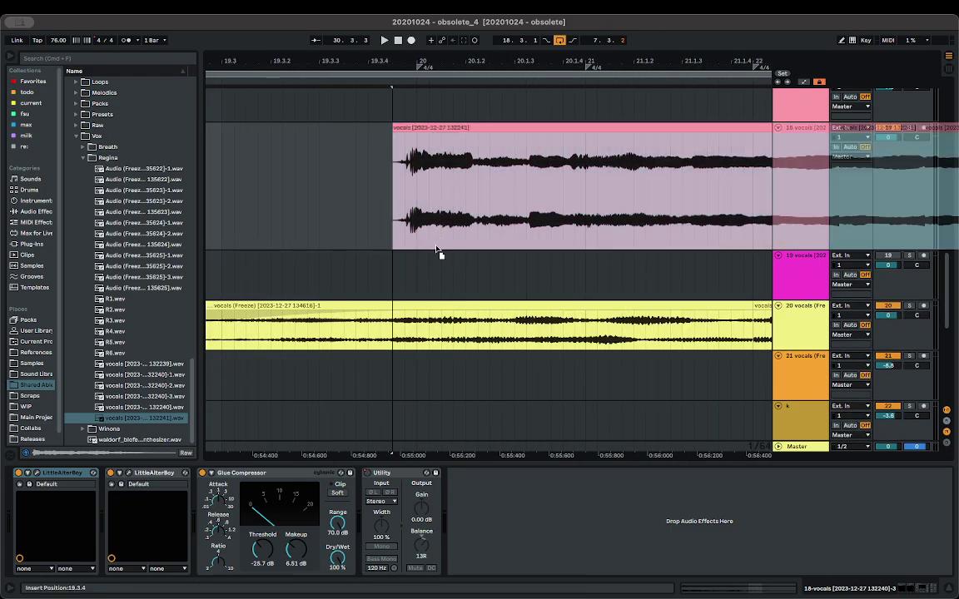
left_click_drag(438, 250, 438, 274)
- Activate track 19 and audition the moved slices in context, replaying the arrangement from 16.1.1
key("space")
key("space")
key("space")
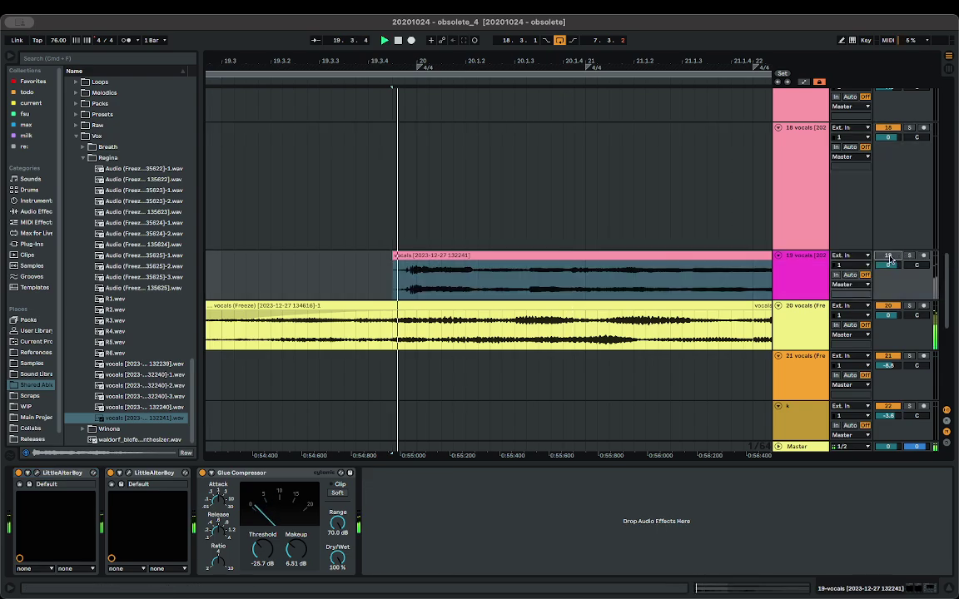
scroll(554, 188, "down", 6)
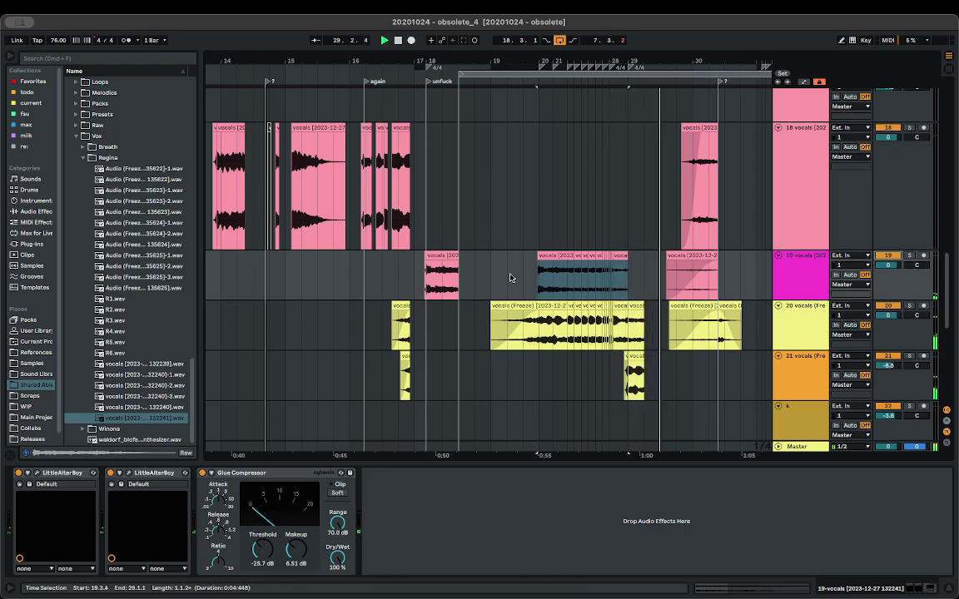
left_click(352, 275)
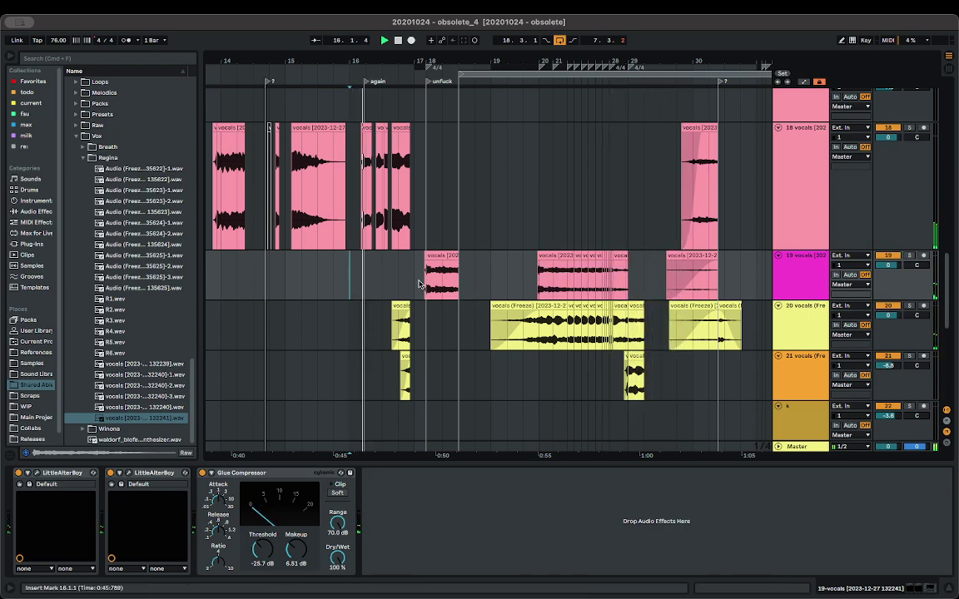
scroll(419, 281, "up", 3)
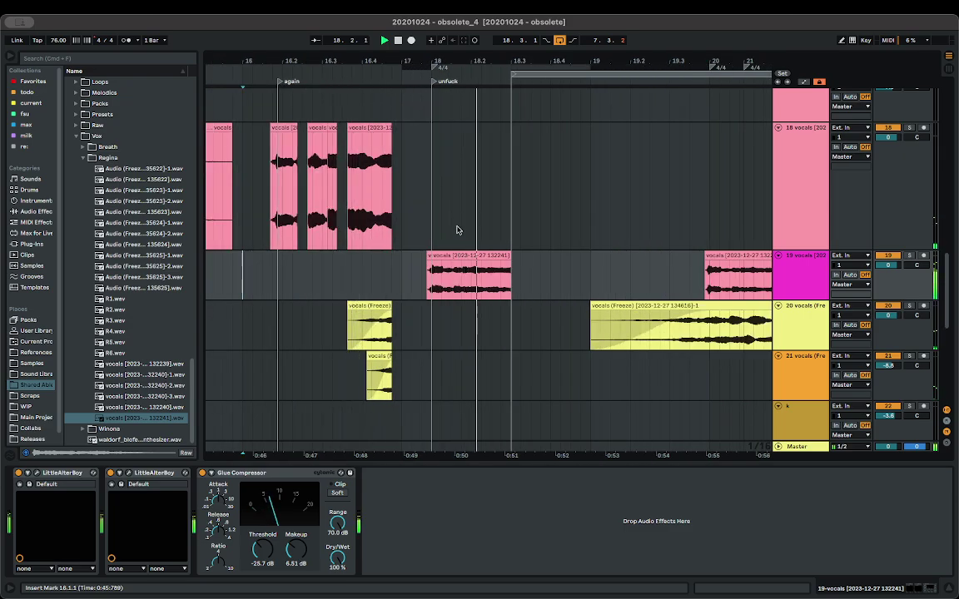
- Deactivate the vocals 132241 clips within 17.1.3–18.3.4 on track 19
left_click_drag(535, 258, 419, 266)
key("0")
scroll(443, 268, "down", 5)
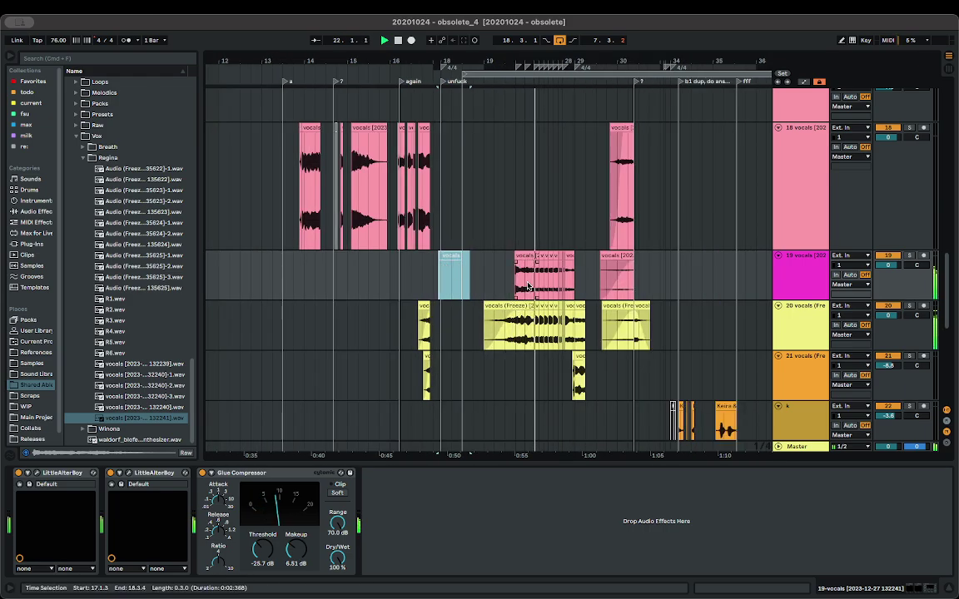
- Audition the vocals 132241 slices on track 19 from 19.3.4 together with the frozen vocals
scroll(538, 290, "up", 5)
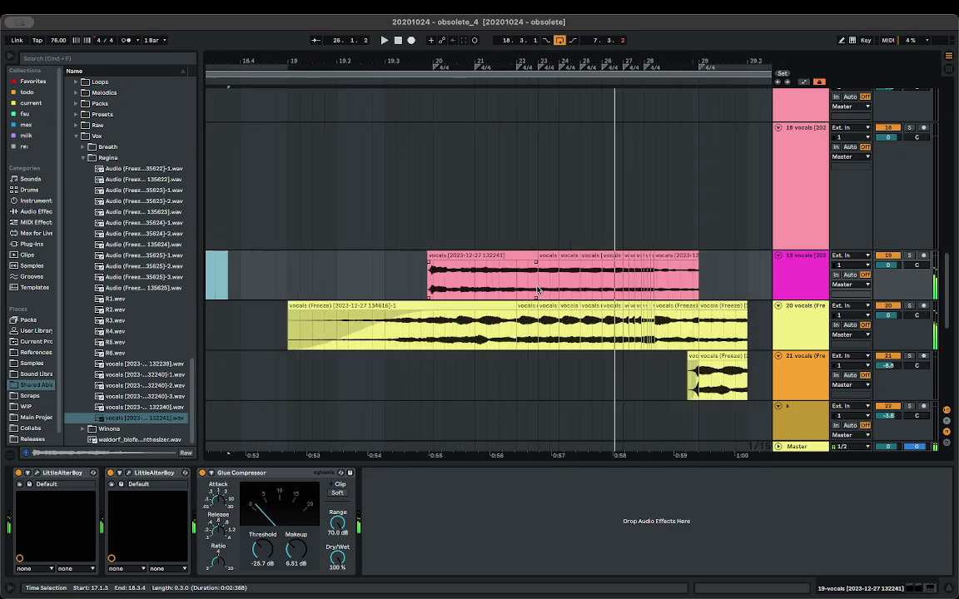
scroll(544, 283, "up", 2)
left_click(364, 280)
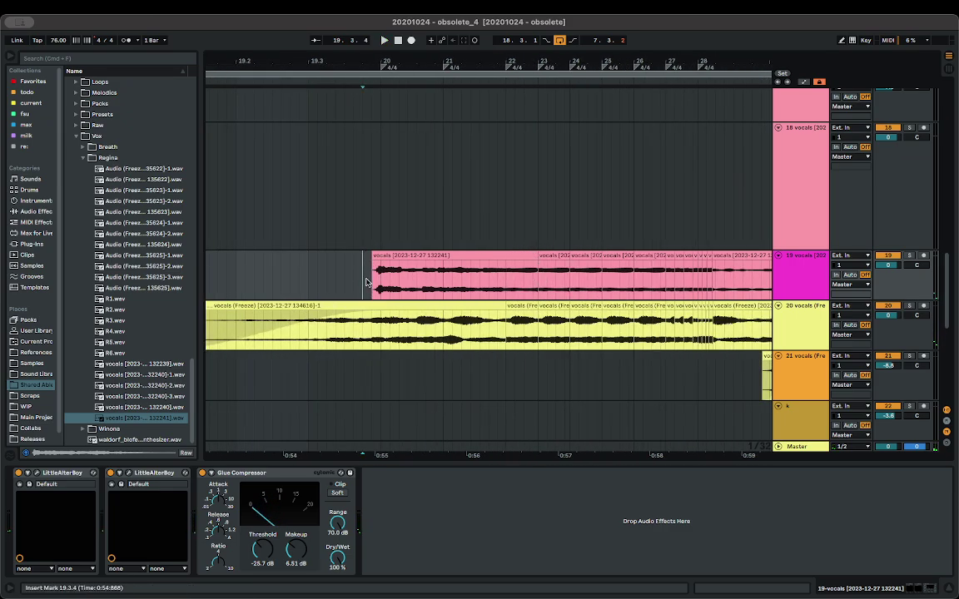
key("space")
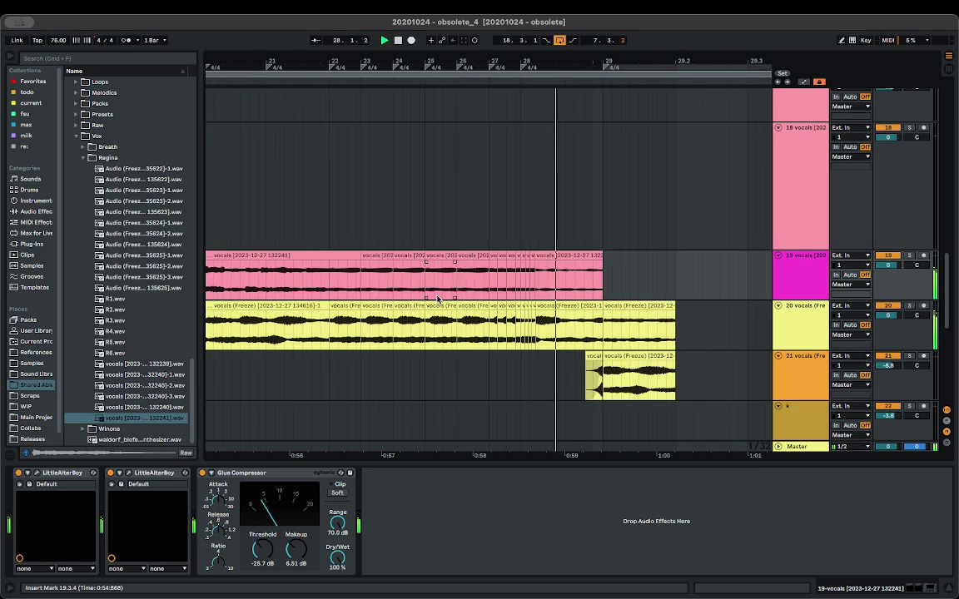
scroll(437, 299, "down", 5)
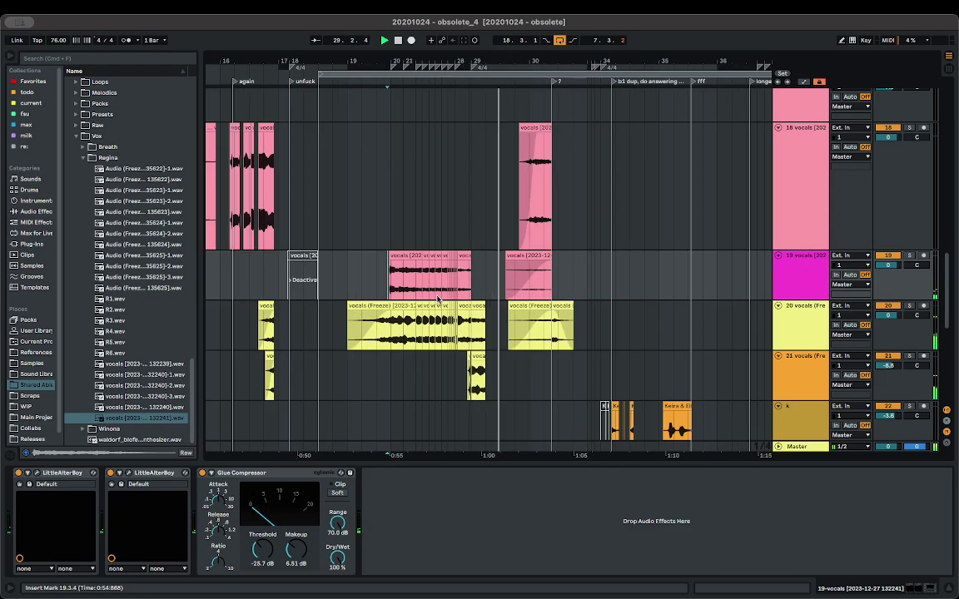
scroll(438, 299, "left", 3)
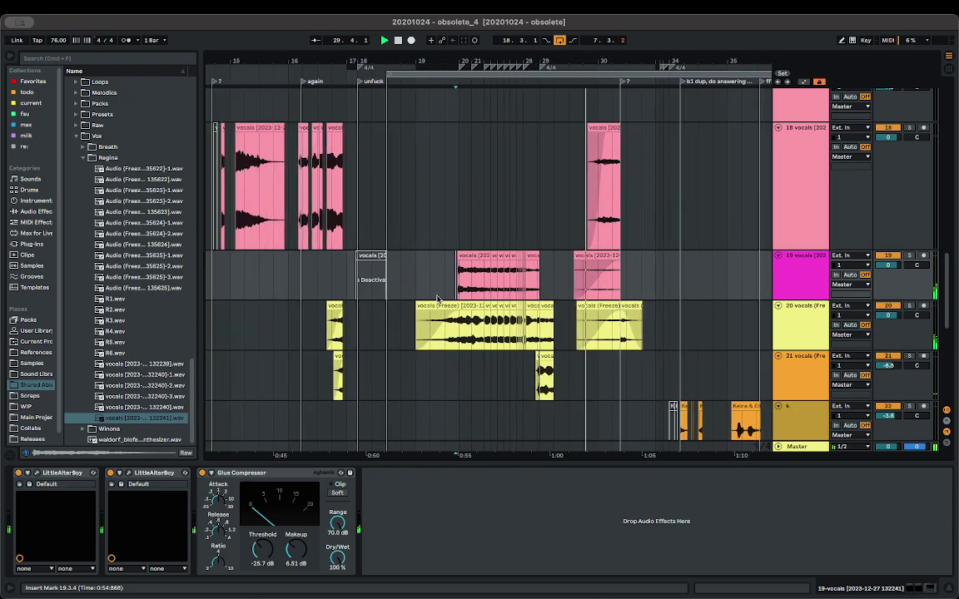
- Delete the deactivated vocals clips around bar 18 on track 19 and play the arrangement from 15.4.1
left_click(380, 265)
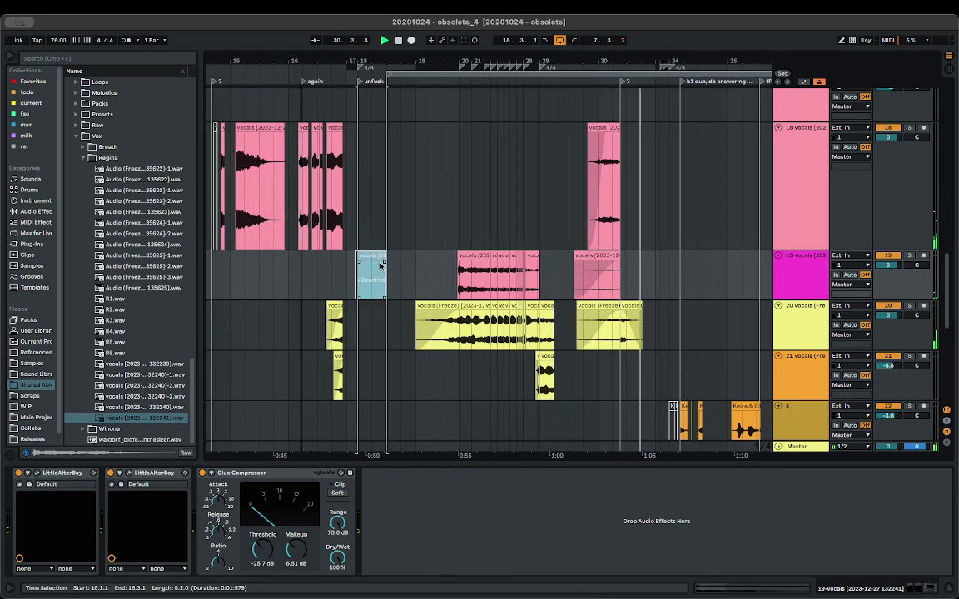
key("Delete")
left_click_drag(415, 262, 332, 262)
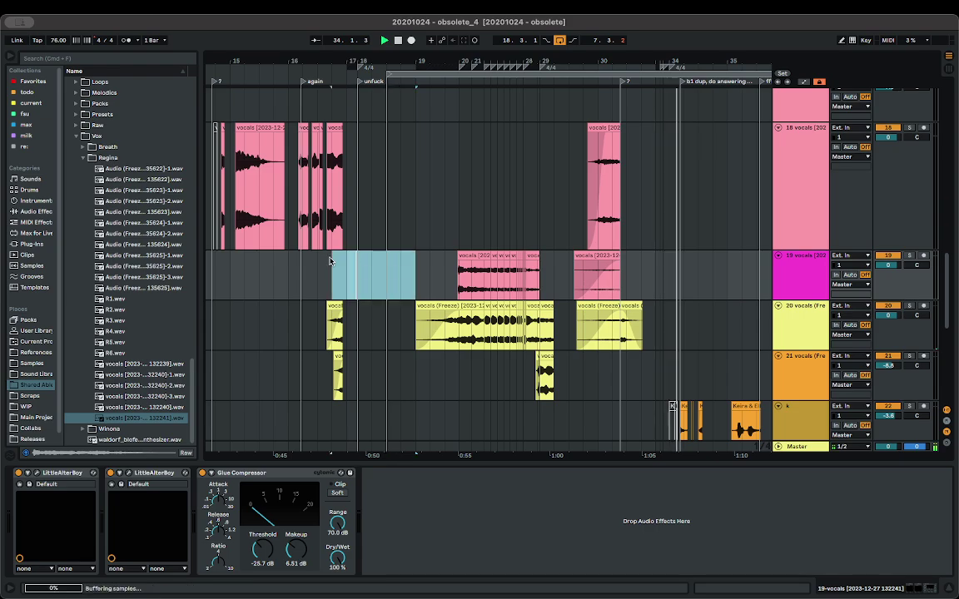
left_click(273, 273)
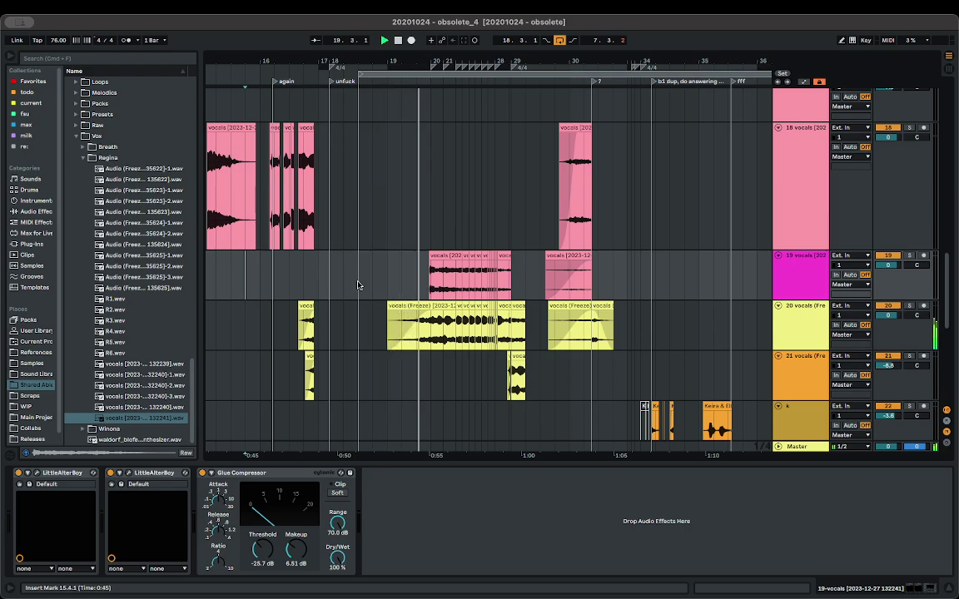
- Move the Hats_TL_3 clip on track 14 from bar 21 to just before bar 29 and audition the spot
scroll(358, 286, "up", 10)
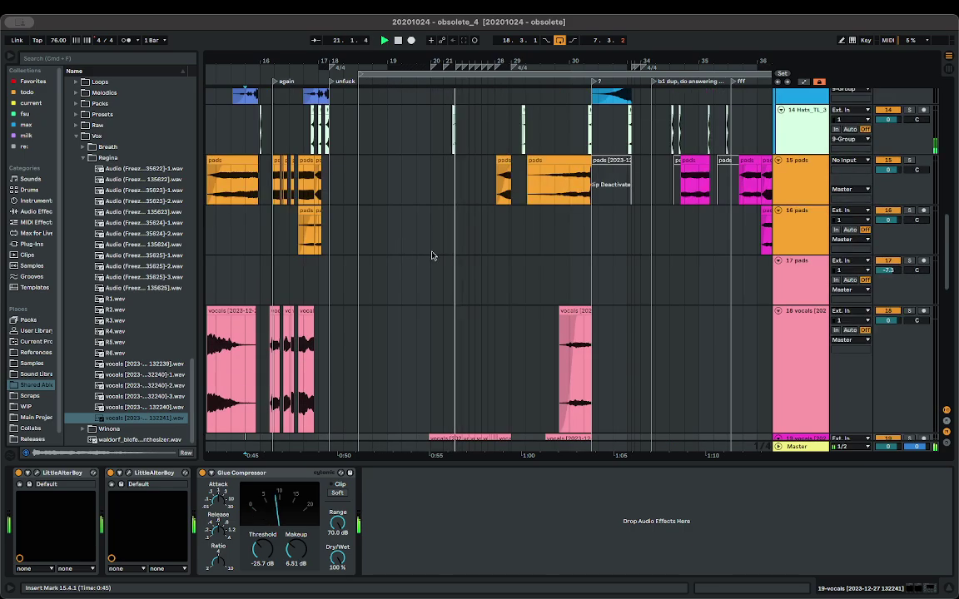
scroll(467, 264, "up", 5)
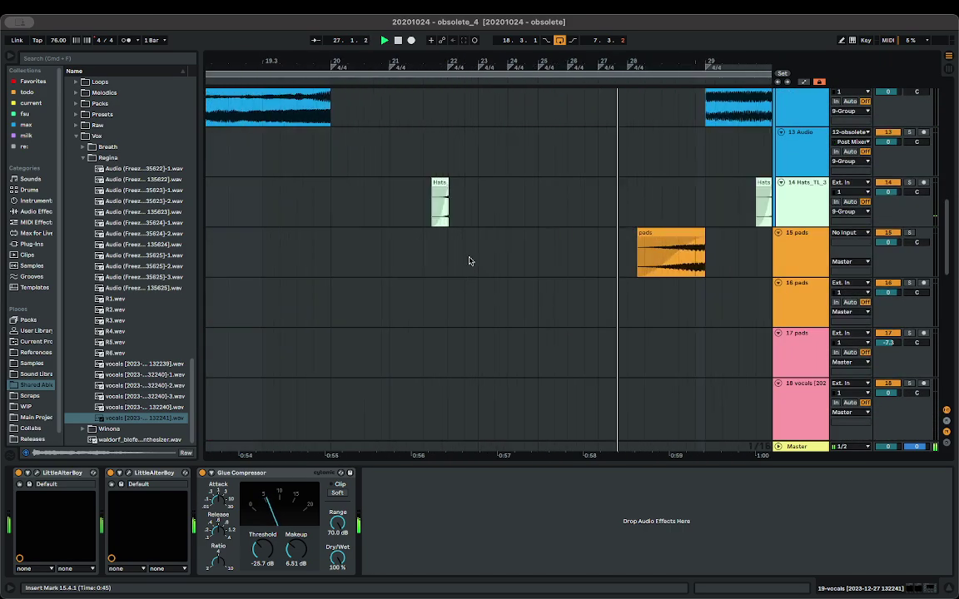
key("space")
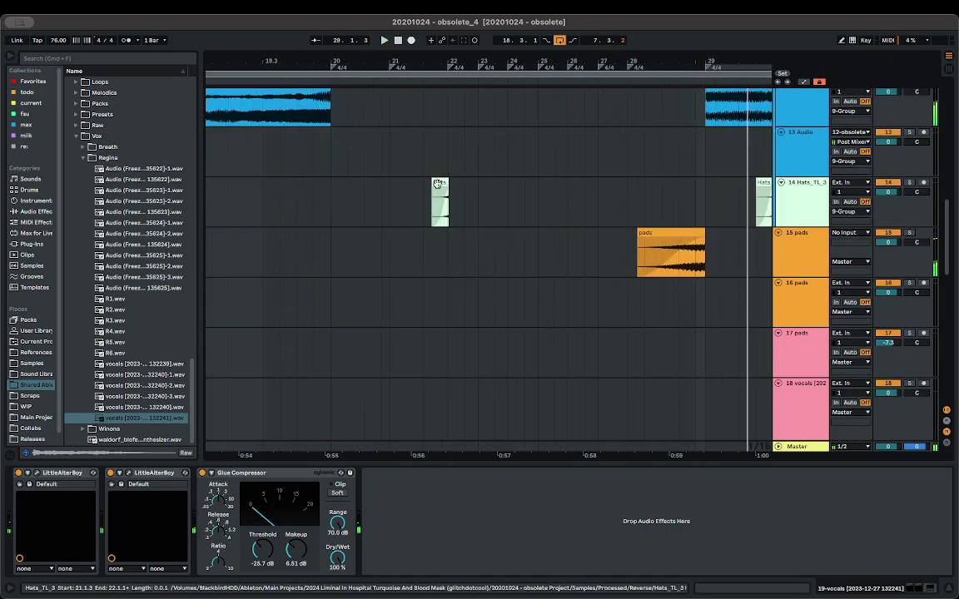
left_click_drag(441, 184, 698, 208)
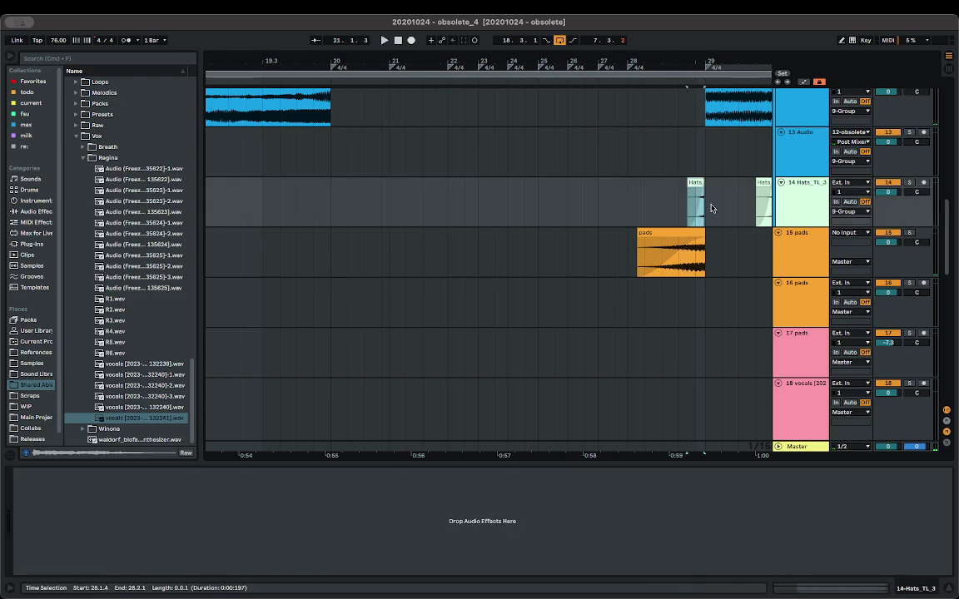
scroll(699, 204, "up", 5)
left_click_drag(655, 181, 665, 182)
key("space")
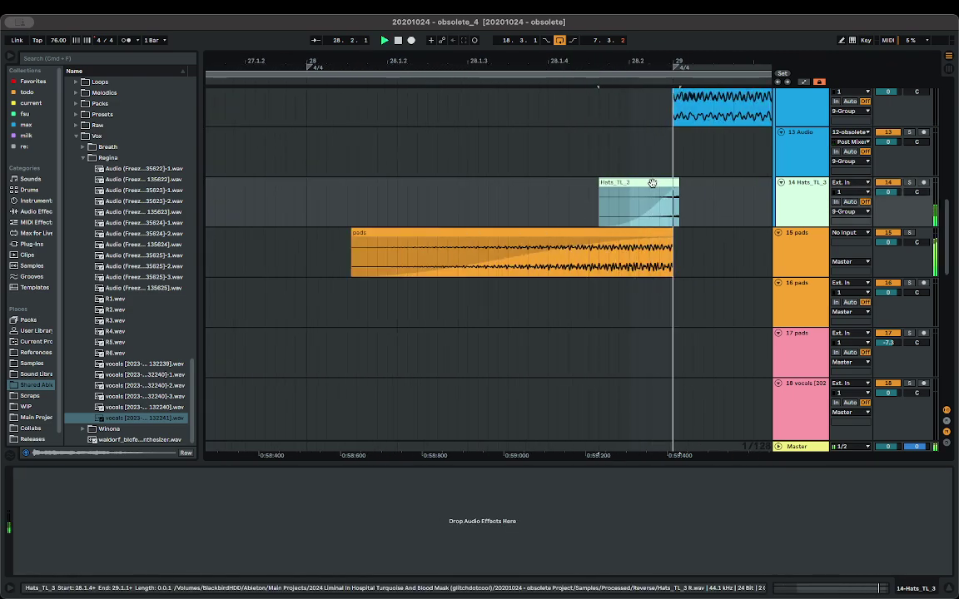
- Turn the arrangement grid off, align the end of the Hats_TL_3 clip exactly with the start of bar 29, and play it
scroll(684, 193, "up", 2)
right_click(687, 197)
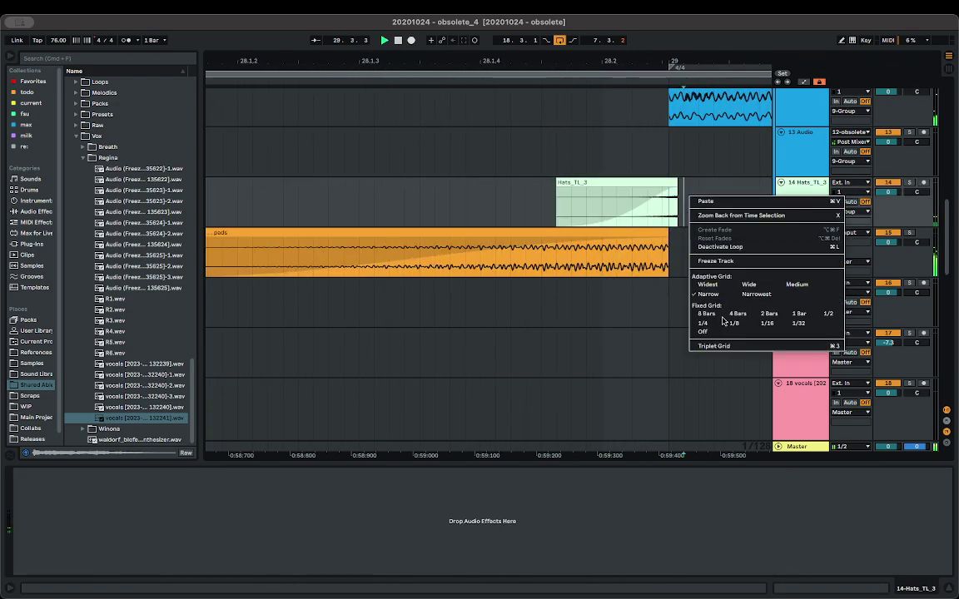
left_click(713, 333)
left_click(666, 190)
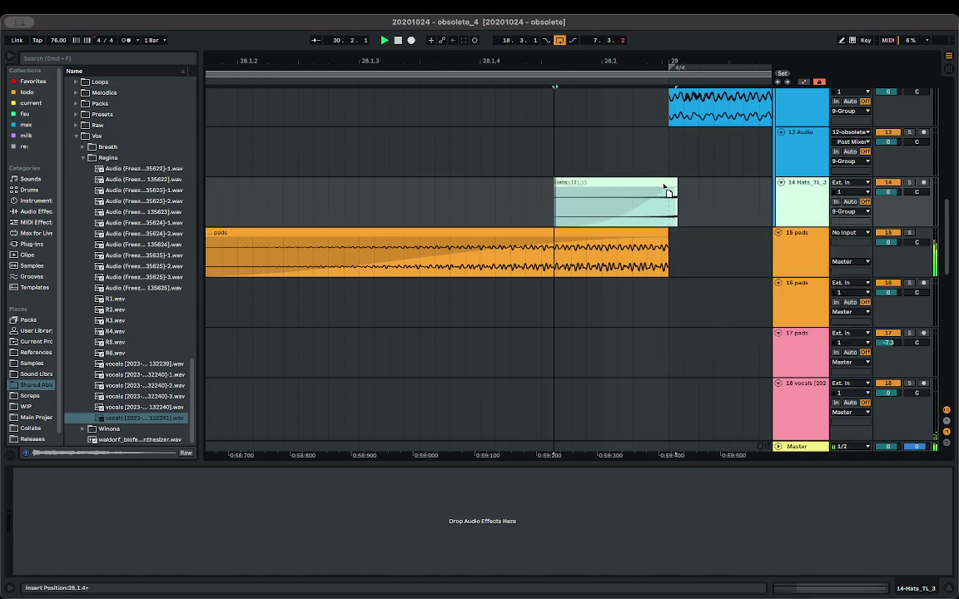
left_click_drag(662, 191, 647, 211)
key("space")
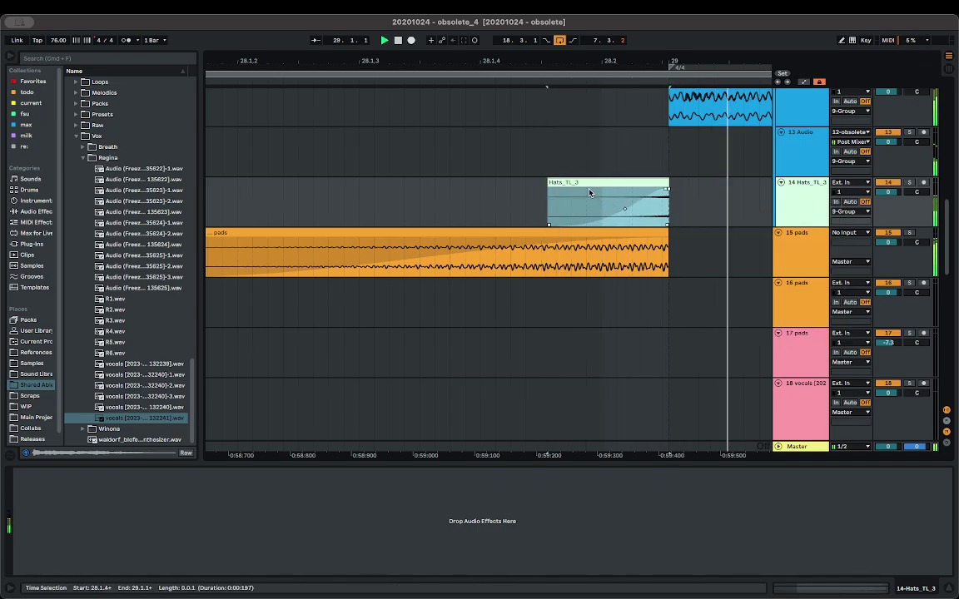
- Audition the repositioned hats clip in context by playing the arrangement from 18.3.1
scroll(461, 183, "down", 10)
scroll(424, 184, "left", 5)
left_click(443, 191)
key("space")
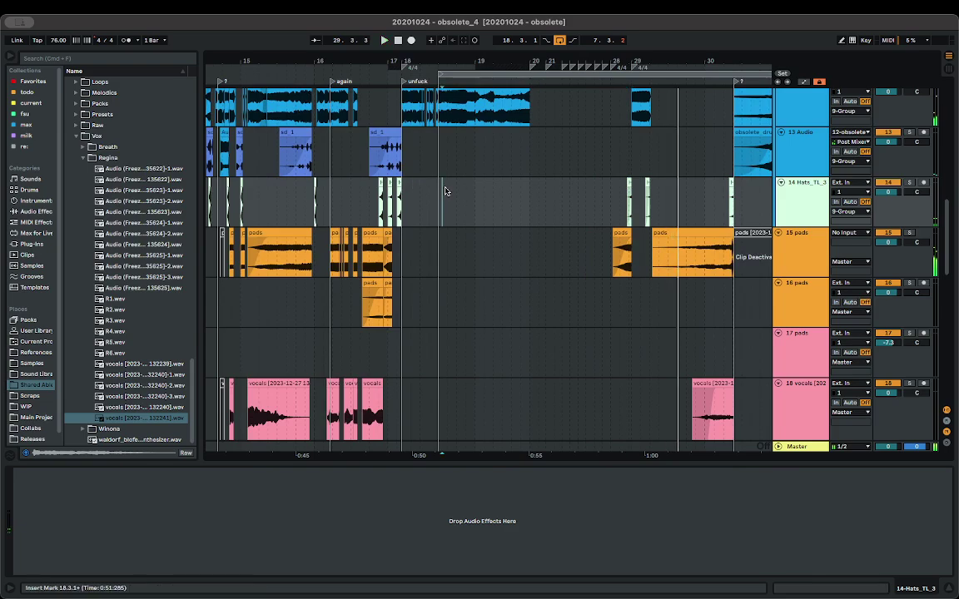
key("space")
- Copy the volca 808 01 clip from bar 29 to 20.1.1 on the 808 track, trim its end to about 24.1.1, and play it
scroll(606, 221, "up", 15)
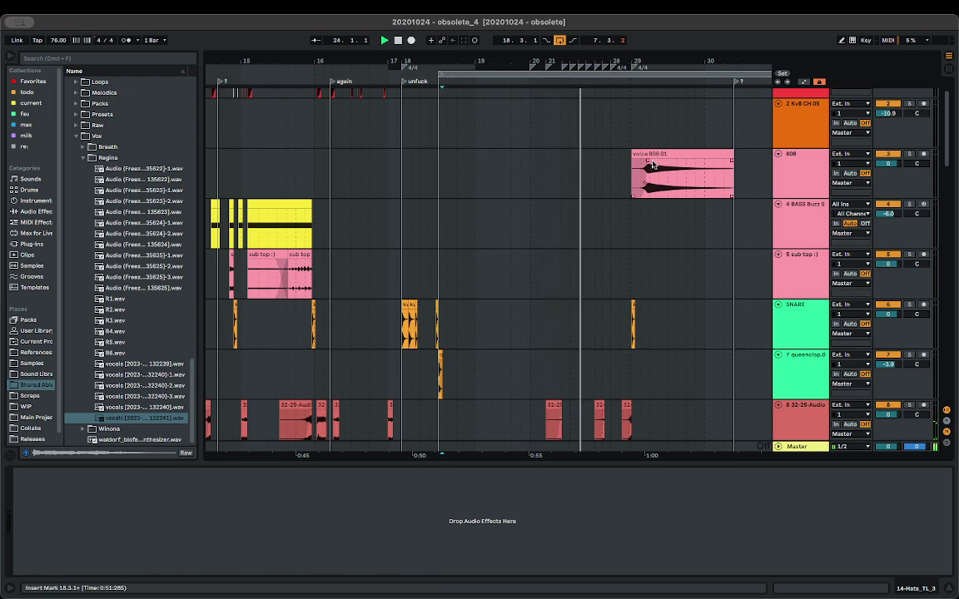
key("space")
left_click(596, 161)
left_click_drag(661, 155, 525, 169)
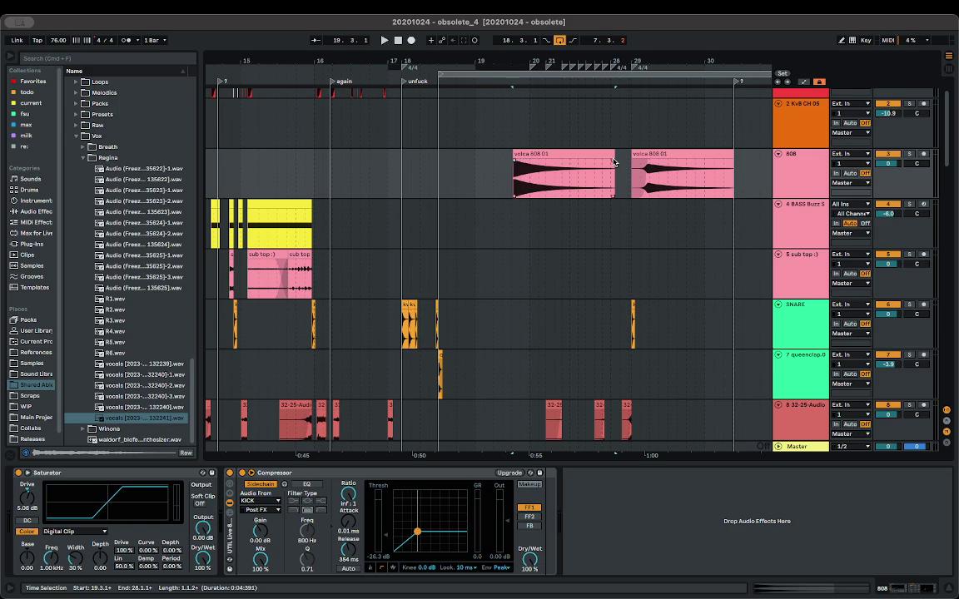
left_click_drag(613, 153, 572, 162)
key("space")
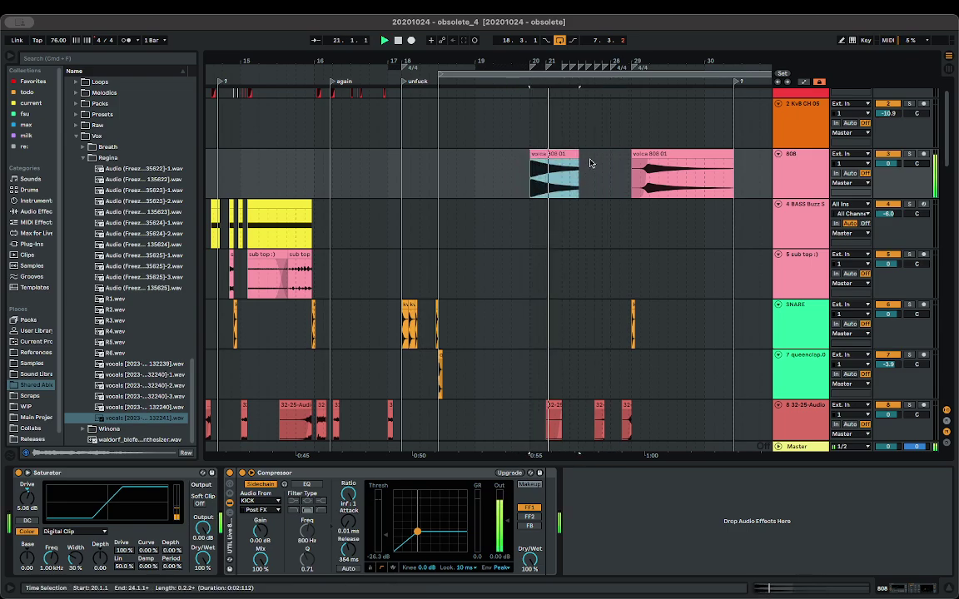
- Shorten the copied 808 clip to end at about 21.1.4 and copy a short slice of its tail to 22.1.1
scroll(576, 162, "up", 3)
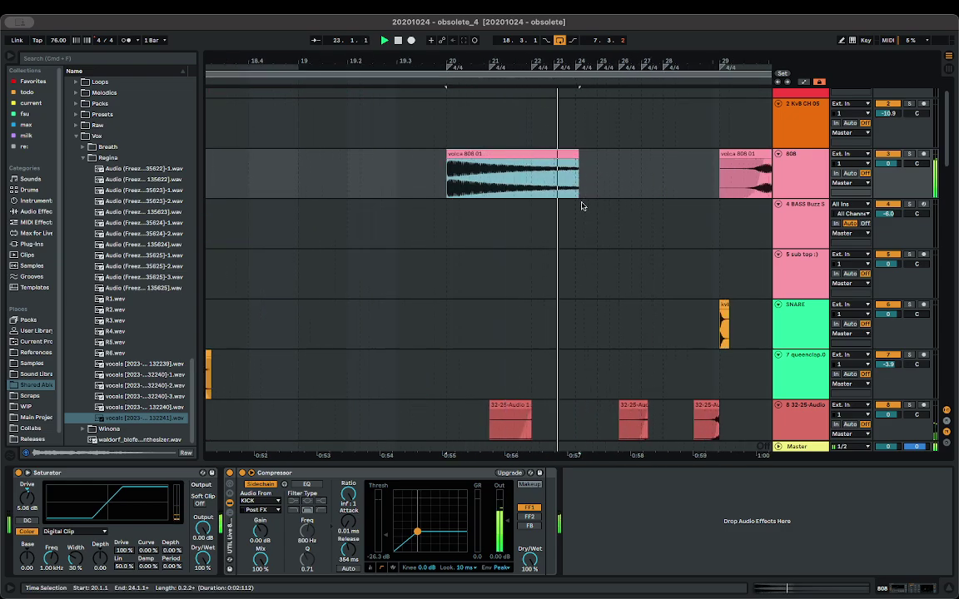
key("space")
left_click_drag(578, 154, 567, 155)
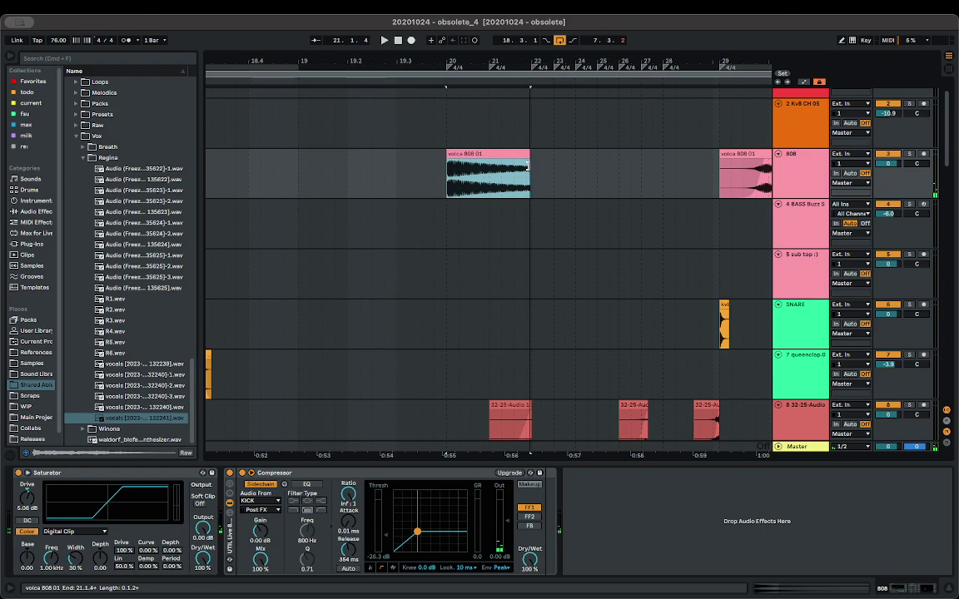
scroll(532, 169, "up", 3)
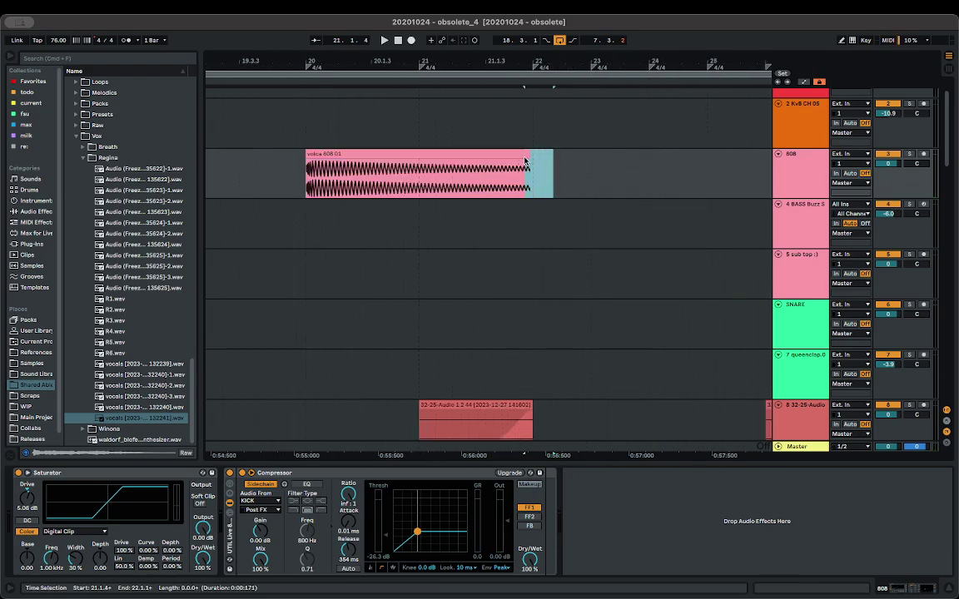
left_click_drag(522, 155, 536, 175)
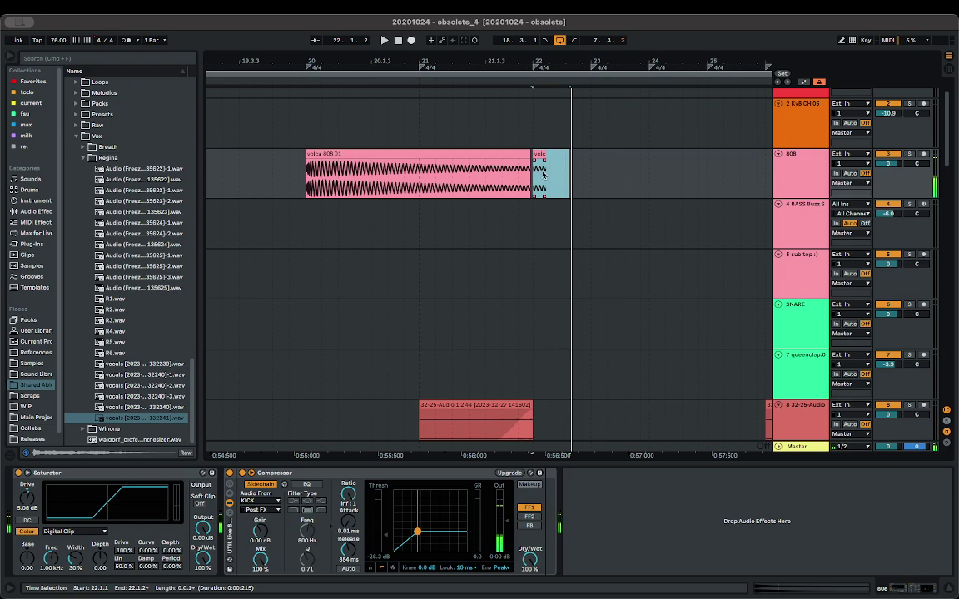
- Select the span from bar 22 to bar 23 on the 9 Group track and turn the arrangement grid back on
scroll(541, 176, "right", 2)
scroll(541, 182, "down", 5)
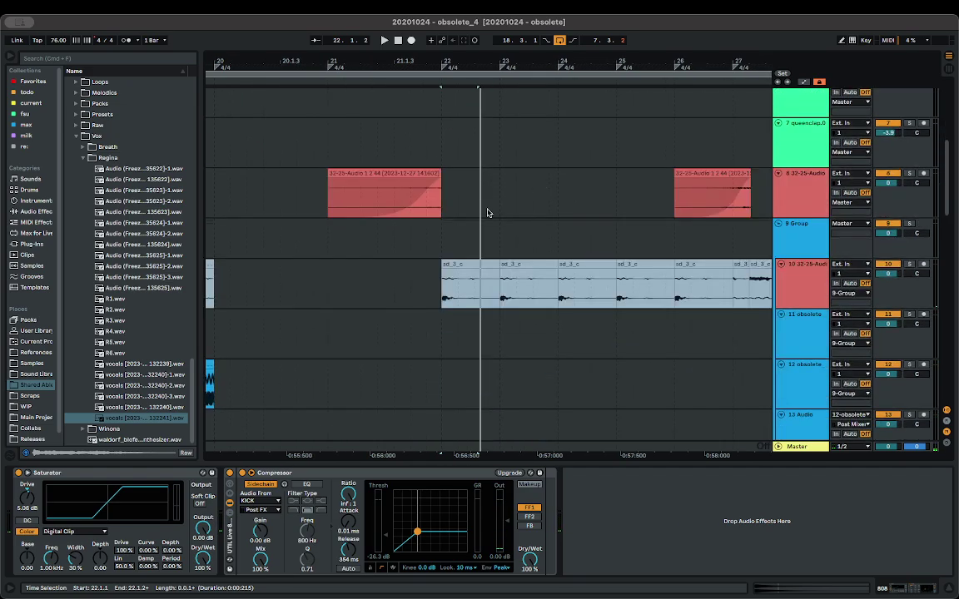
left_click_drag(445, 241, 495, 245)
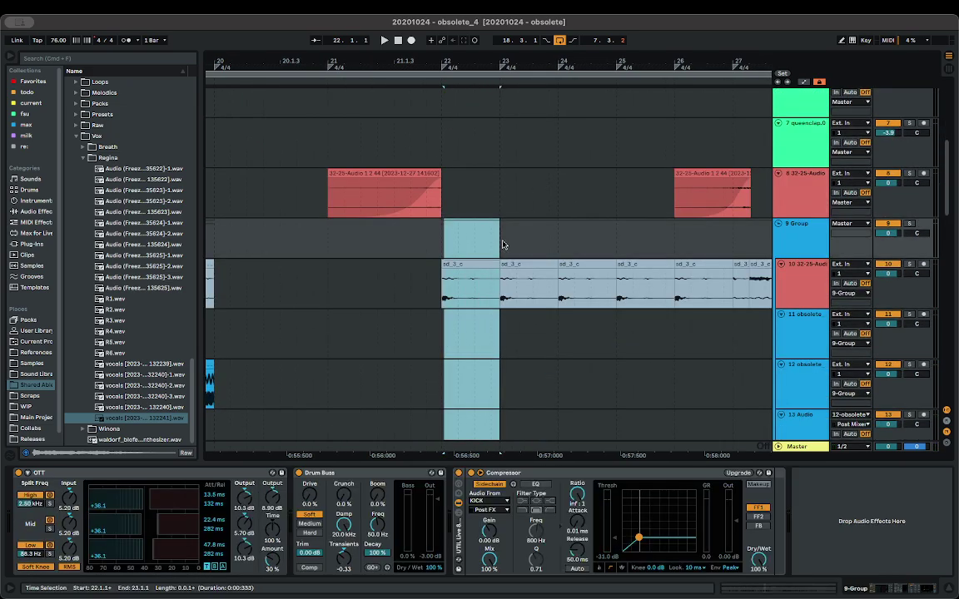
right_click(508, 241)
left_click(526, 310)
scroll(502, 271, "up", 5)
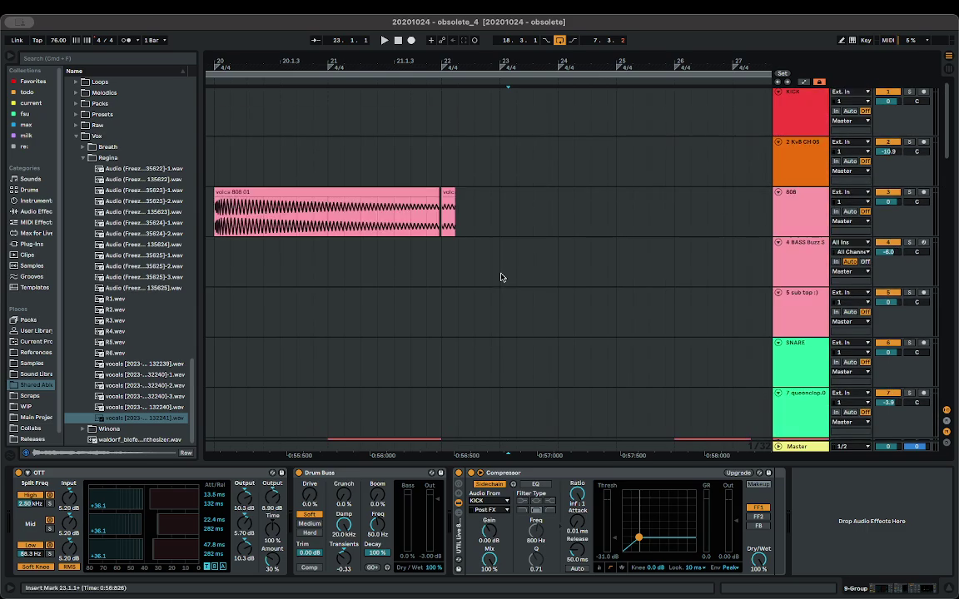
- Duplicate the 22.1.1–23.1.1 span with the short 808 slice three times on the 808 track, and play from 21.1.3
left_click_drag(496, 197, 442, 200)
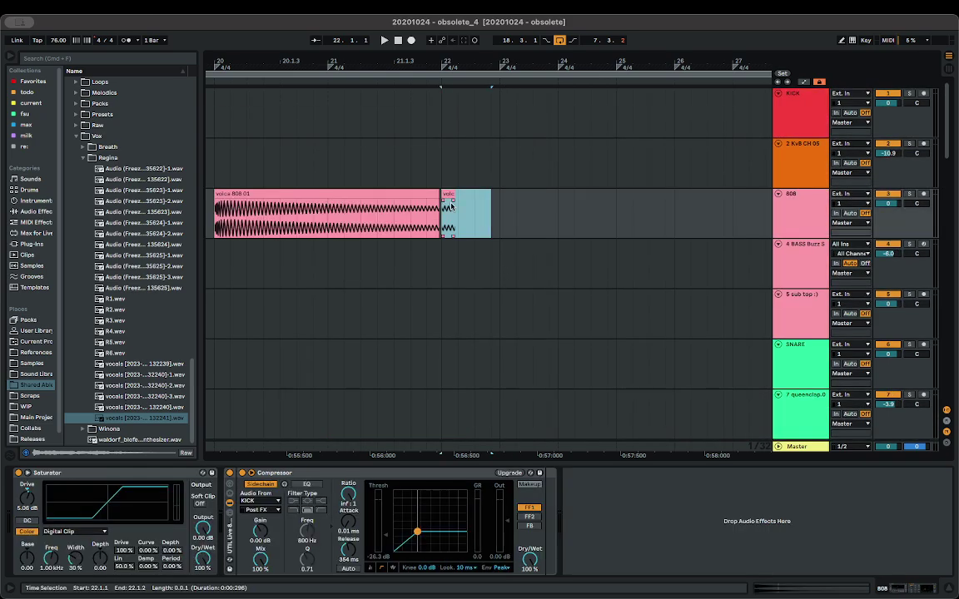
left_click_drag(495, 200, 498, 199)
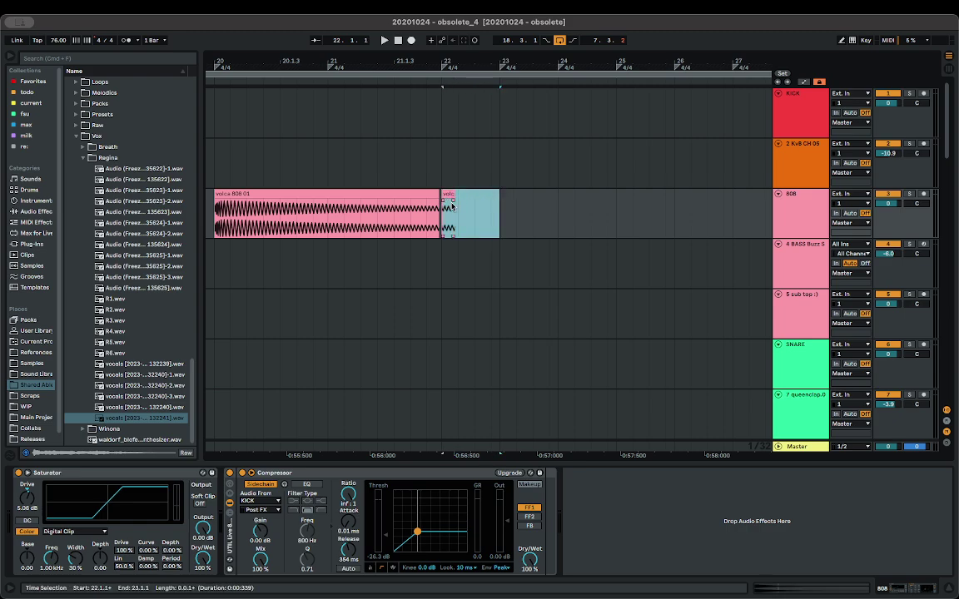
key("ctrl+d")
key("ctrl+d")
key("ctrl+d")
left_click(394, 212)
key("space")
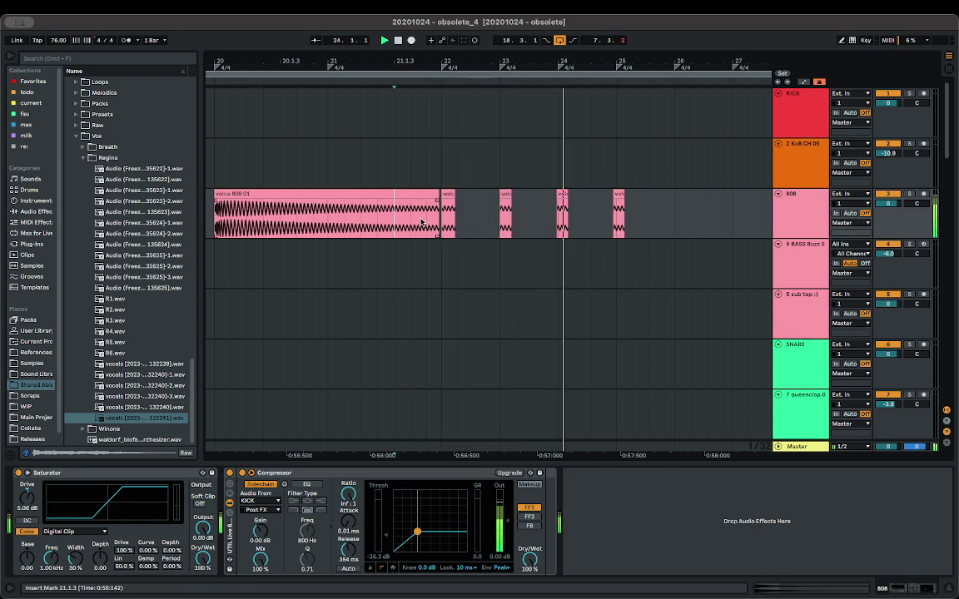
scroll(548, 248, "down", 1)
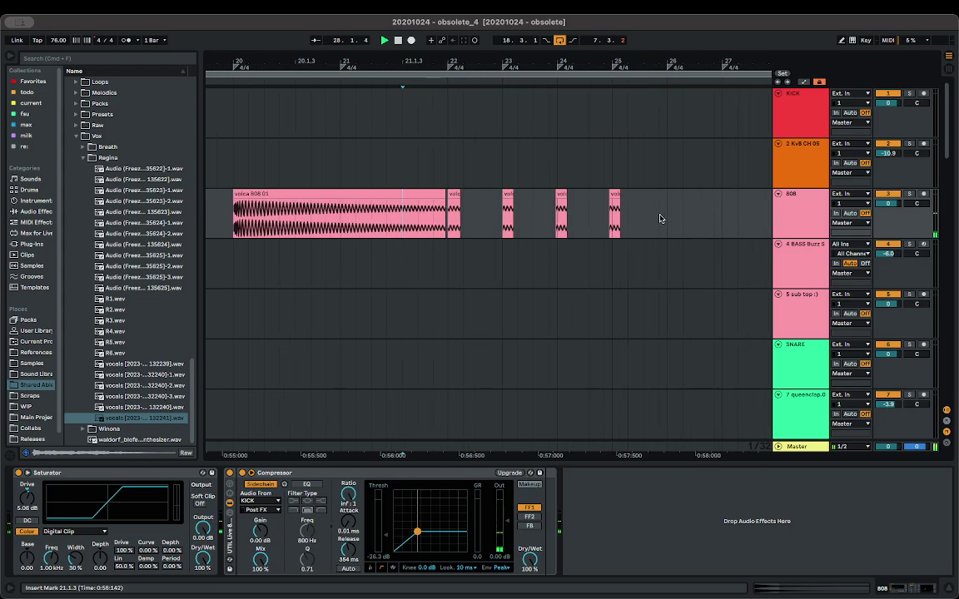
- Duplicate the short 808 slice with its following gap repeatedly until the slices reach the long clip at bar 29
key("space")
key("ctrl+z")
key("ctrl+d")
key("ctrl+d")
key("ctrl+d")
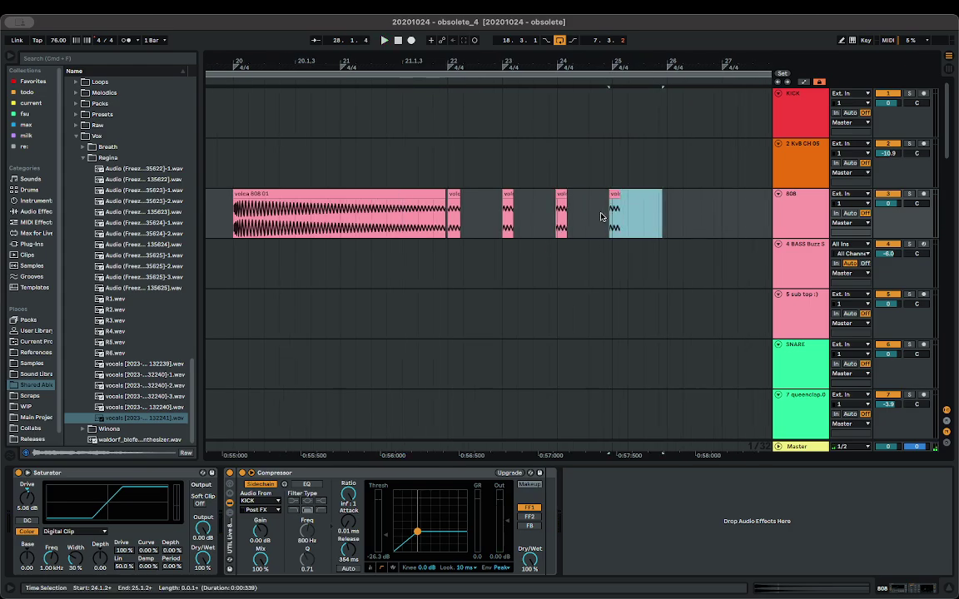
key("ctrl+d")
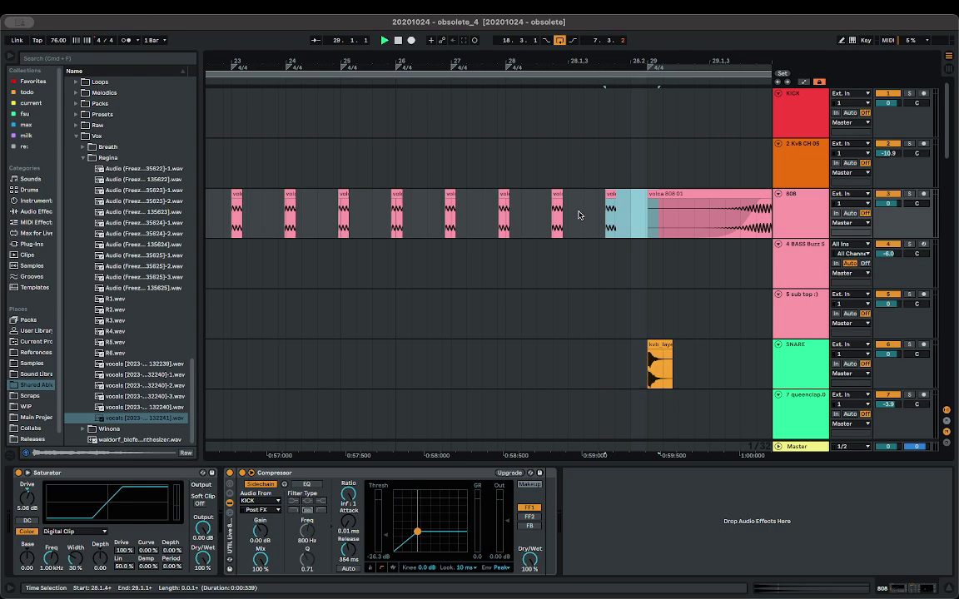
- Lengthen the fade-in of the long 808 clip at bar 29 slightly and play the section from bar 20
scroll(567, 218, "down", 5)
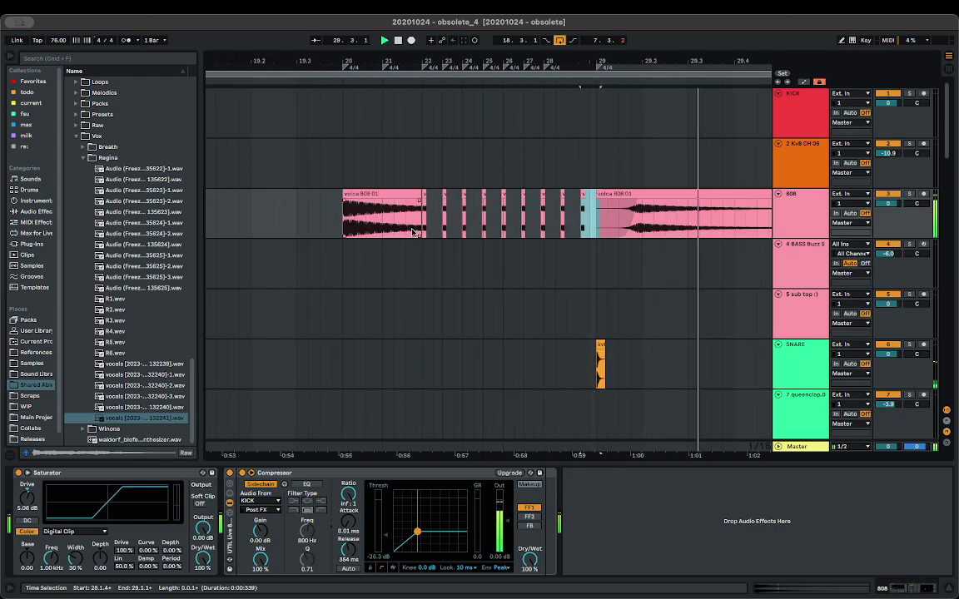
left_click_drag(636, 203, 641, 203)
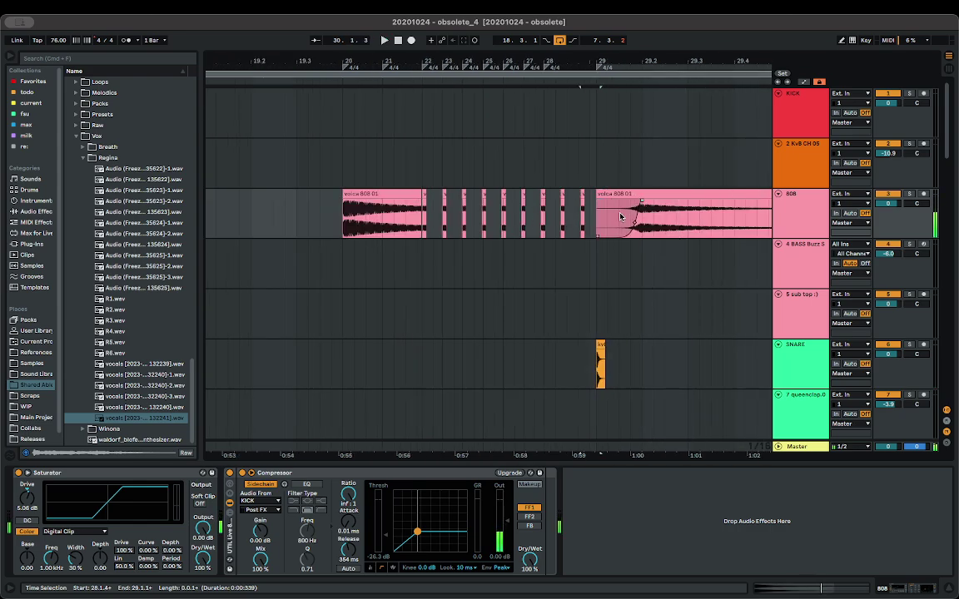
key("space")
key("space")
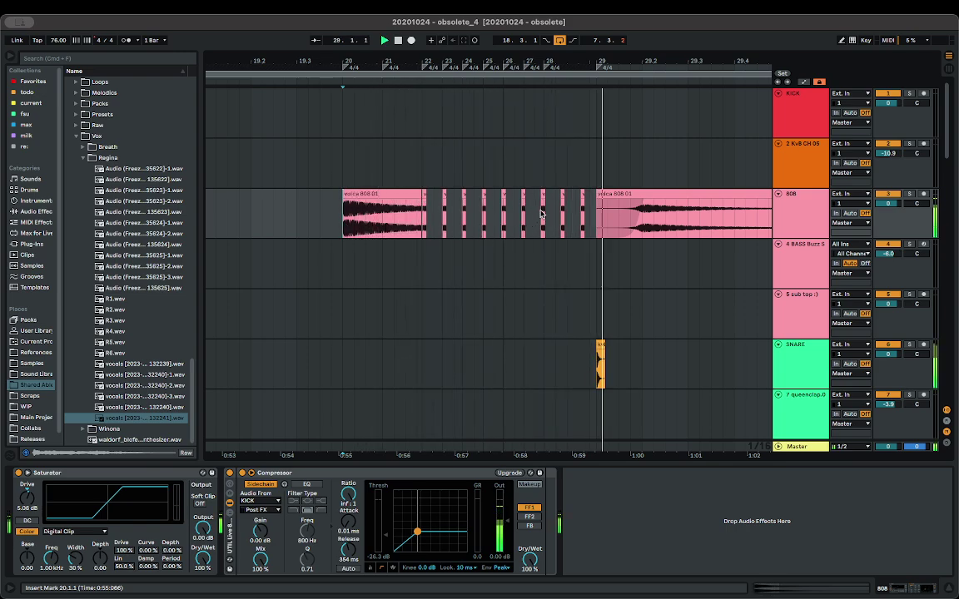
- Delete the 808 slice within the range 27.1.2 to 28.1.2 and play the section from bar 23
key("space")
scroll(541, 213, "up", 5)
left_click_drag(526, 198, 578, 196)
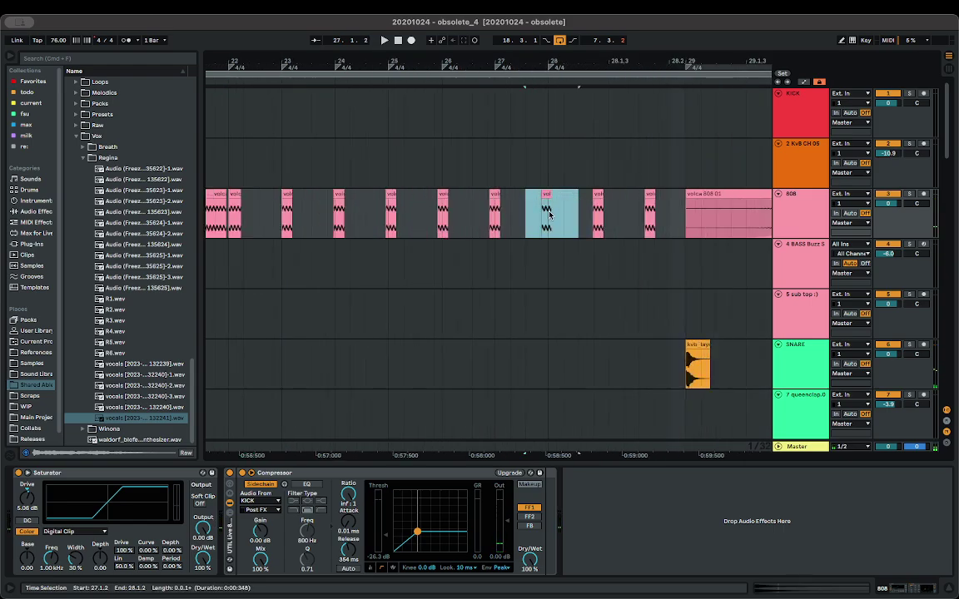
left_click(311, 214)
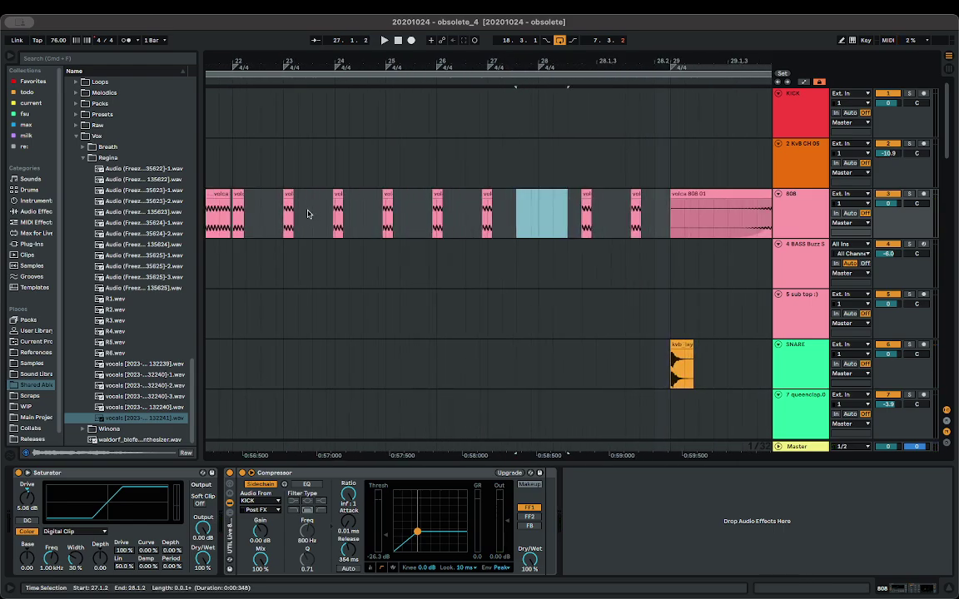
key("space")
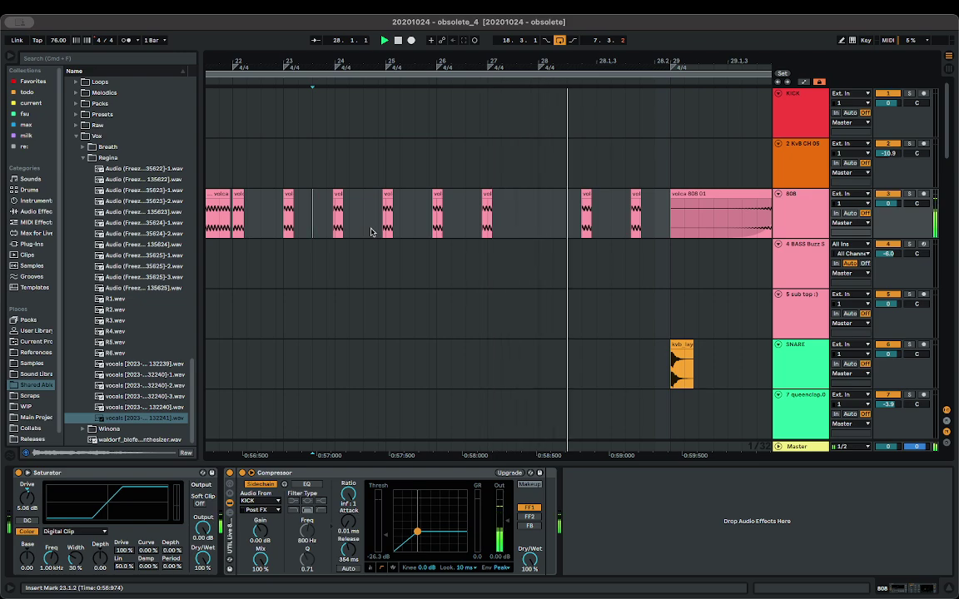
- Move the first 808 slice after bar 28 later to 28.1.3, copy the last slice to 28.2.1, and play the pattern
left_click_drag(586, 194, 614, 203)
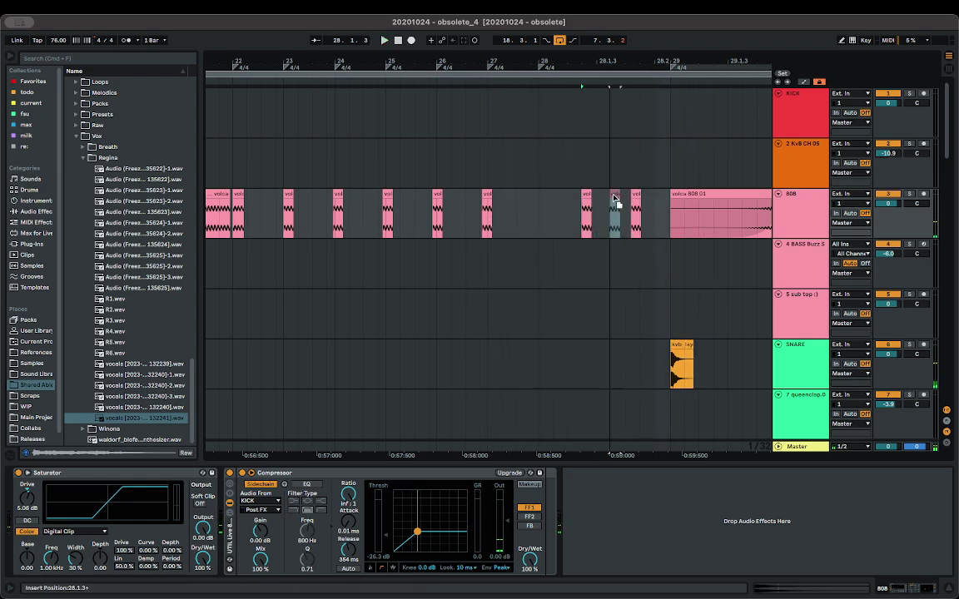
left_click(662, 202)
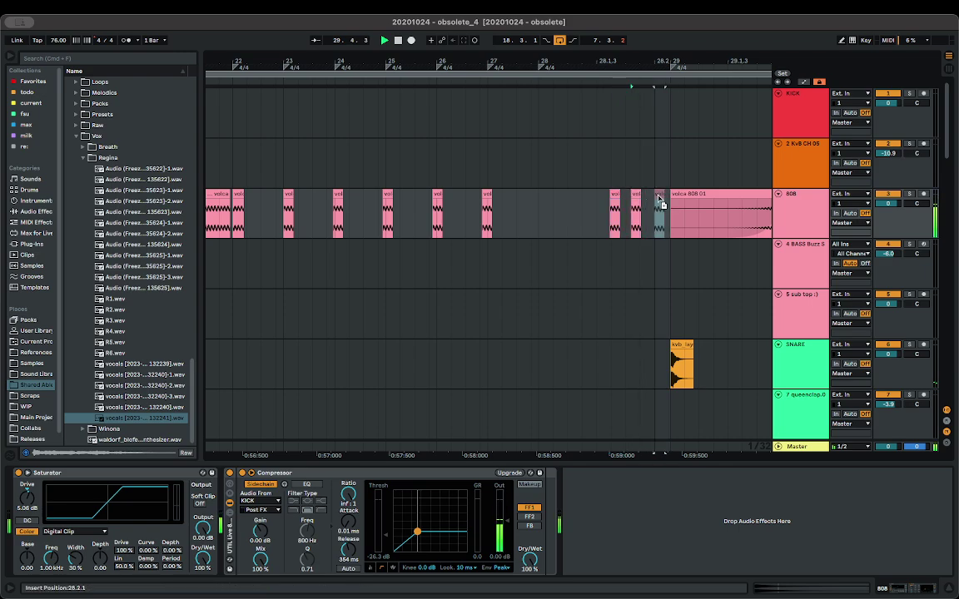
left_click_drag(658, 198, 660, 198)
left_click(467, 219)
key("space")
key("space")
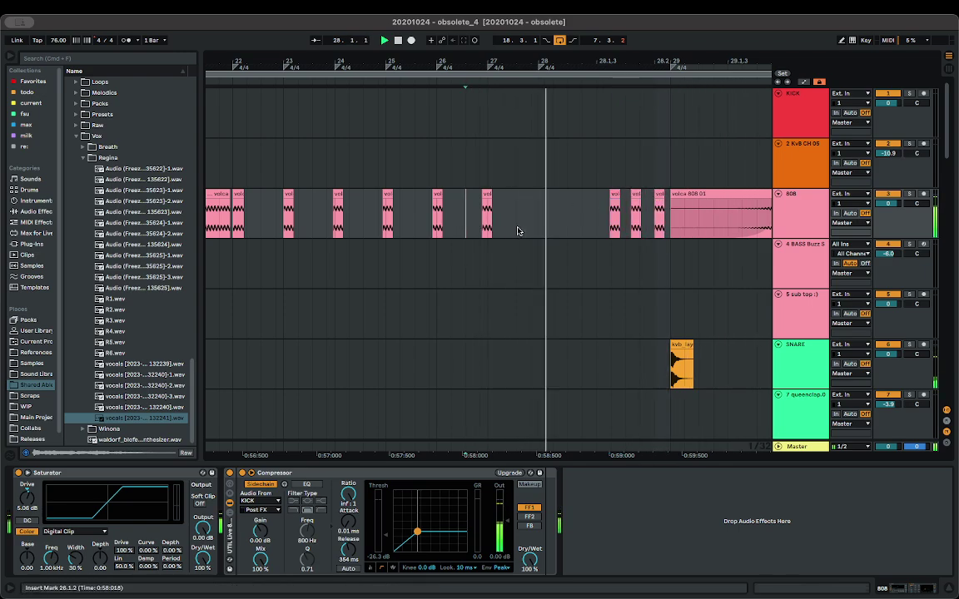
scroll(417, 233, "down", 5)
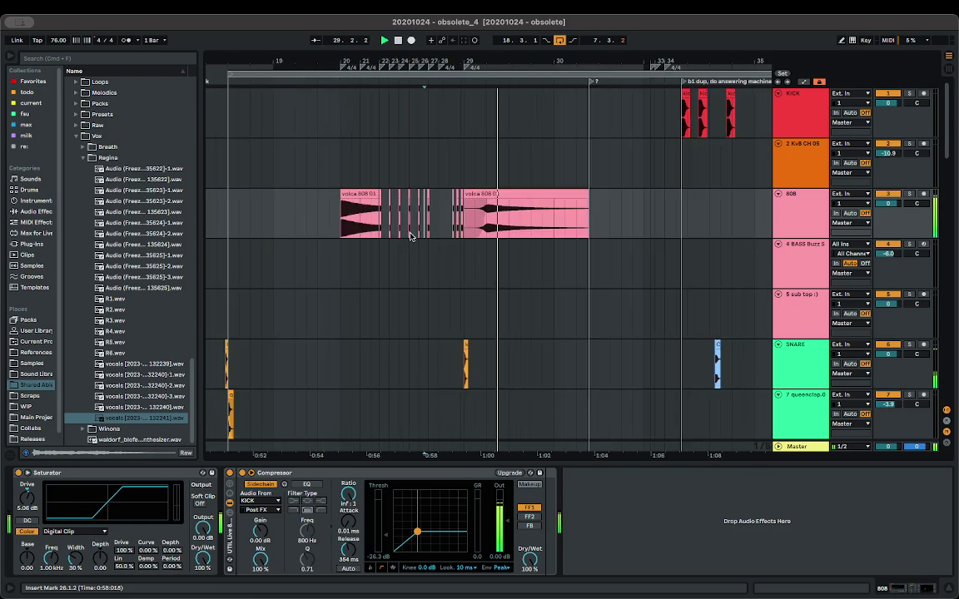
scroll(400, 235, "left", 2)
left_click(375, 223)
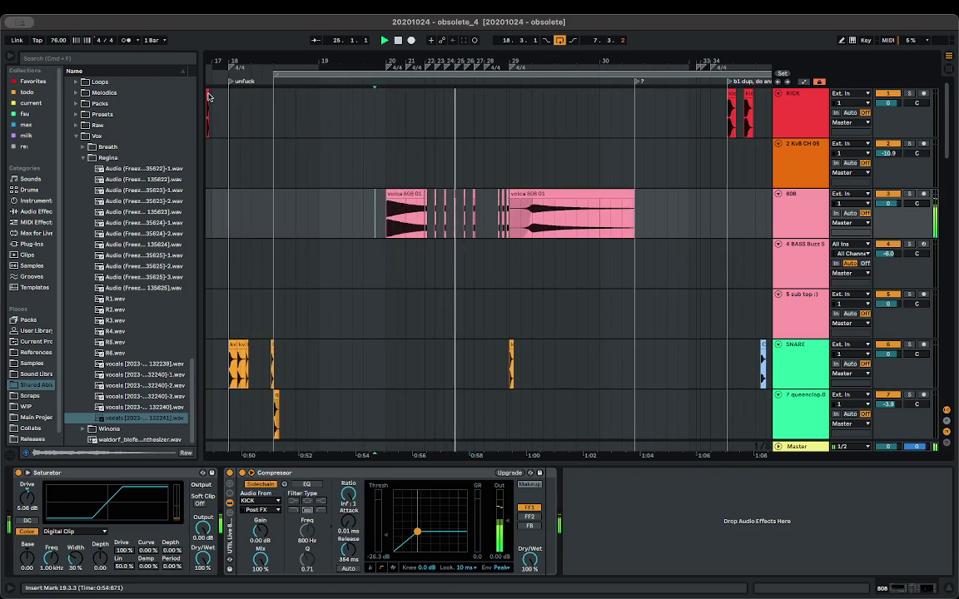
left_click(388, 117)
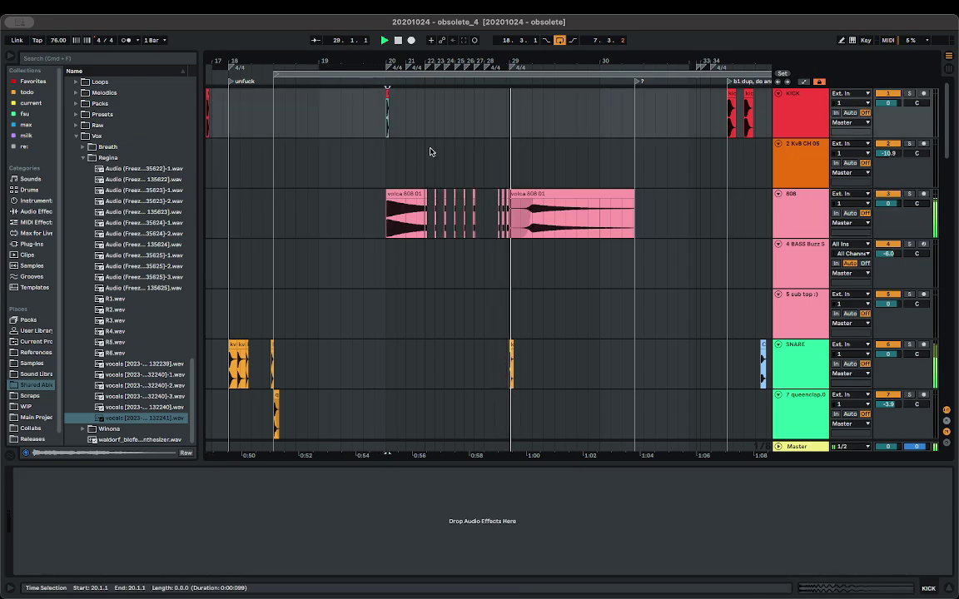
key("space")
left_click_drag(397, 109, 353, 92)
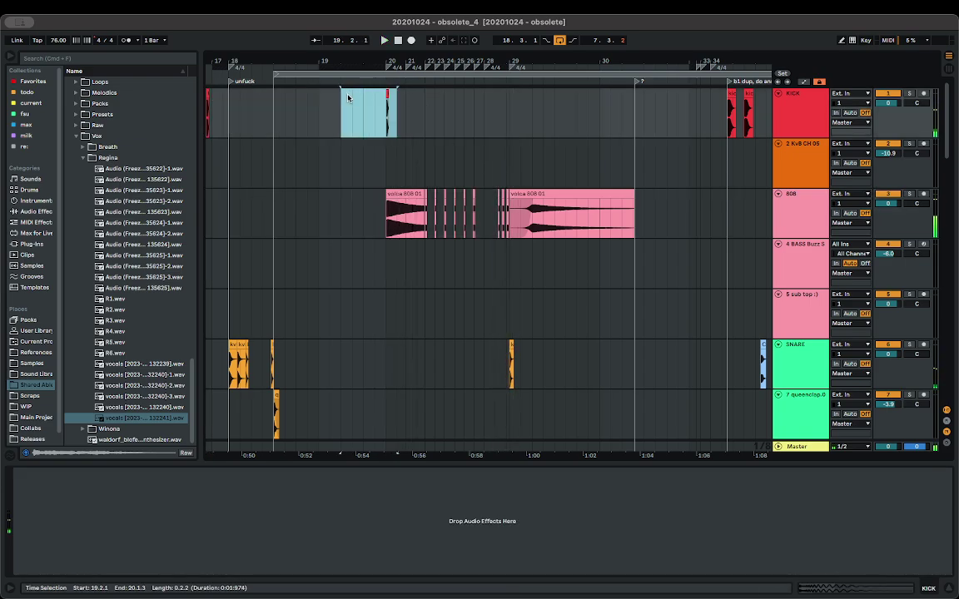
scroll(332, 207, "left", 3)
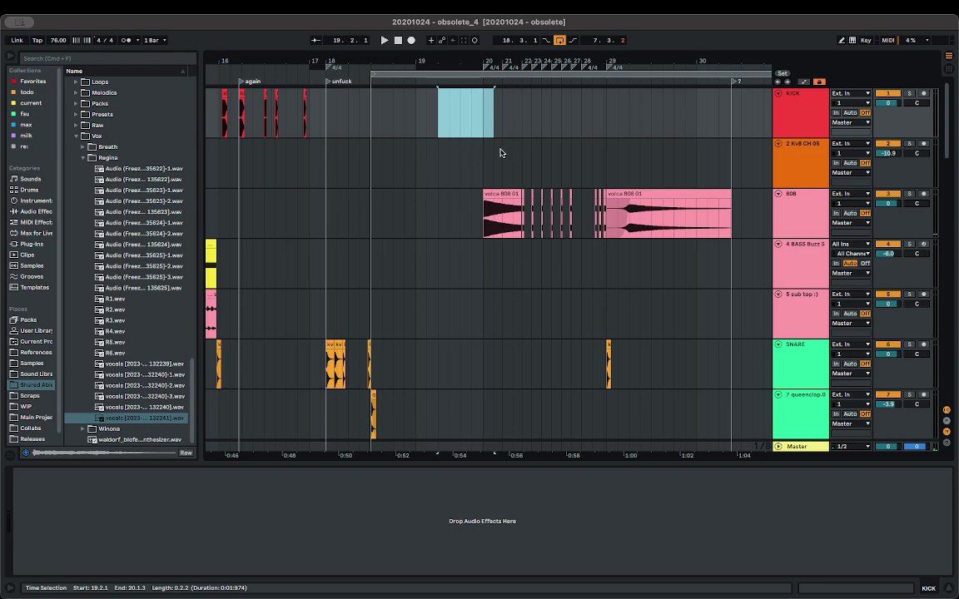
- Delete the time signature changes one by one from bar 18 through the one above the long 808 clip at bar 29
right_click(329, 71)
left_click(358, 81)
right_click(490, 69)
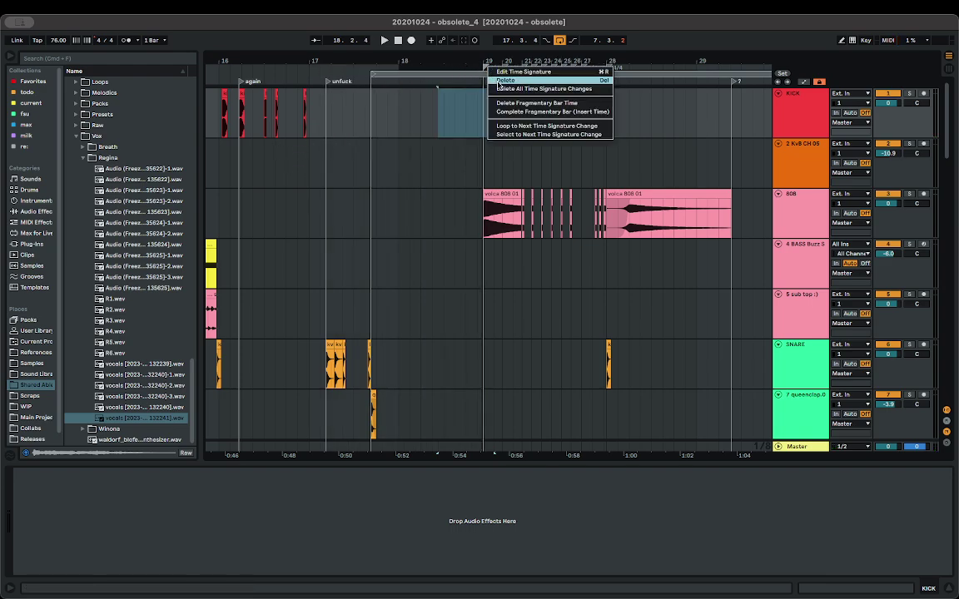
left_click(516, 79)
right_click(504, 68)
left_click(526, 79)
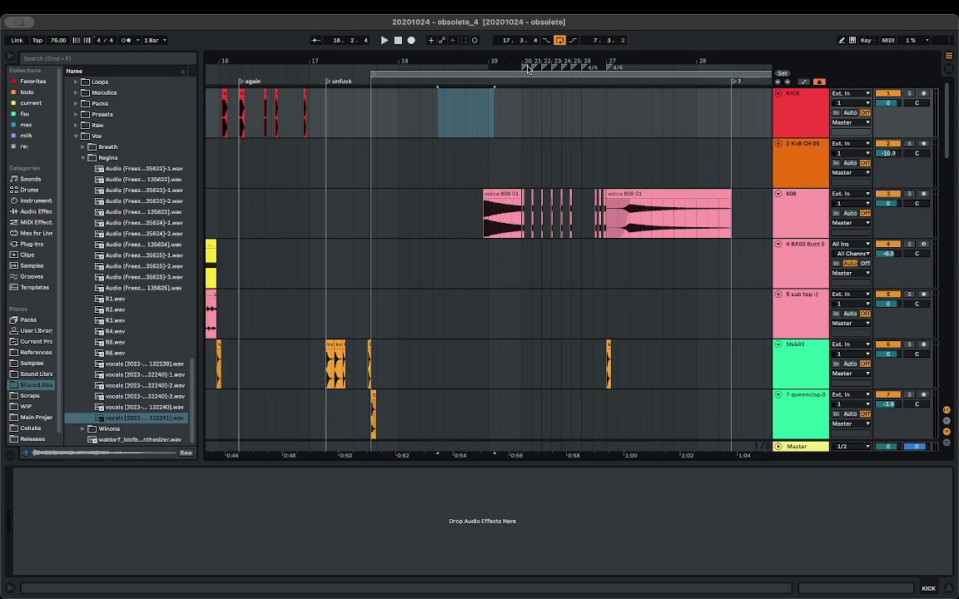
right_click(524, 68)
left_click(544, 79)
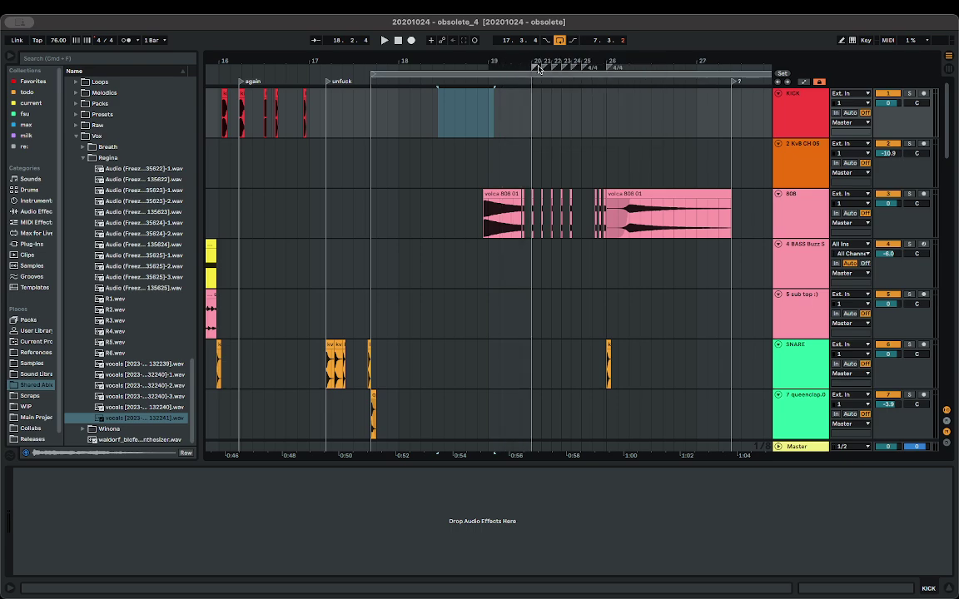
right_click(538, 69)
left_click(551, 79)
right_click(546, 68)
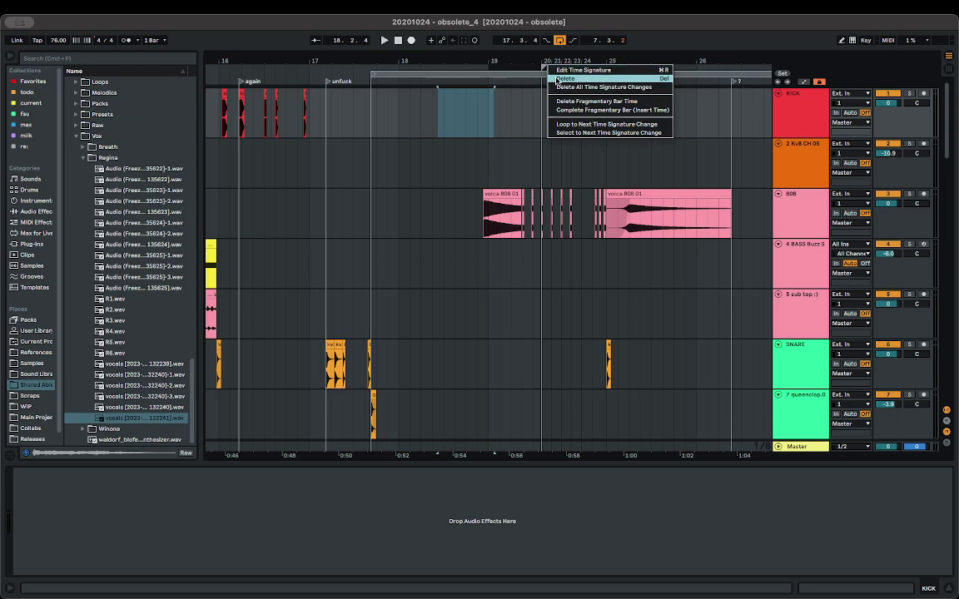
left_click(558, 79)
right_click(551, 68)
left_click(559, 79)
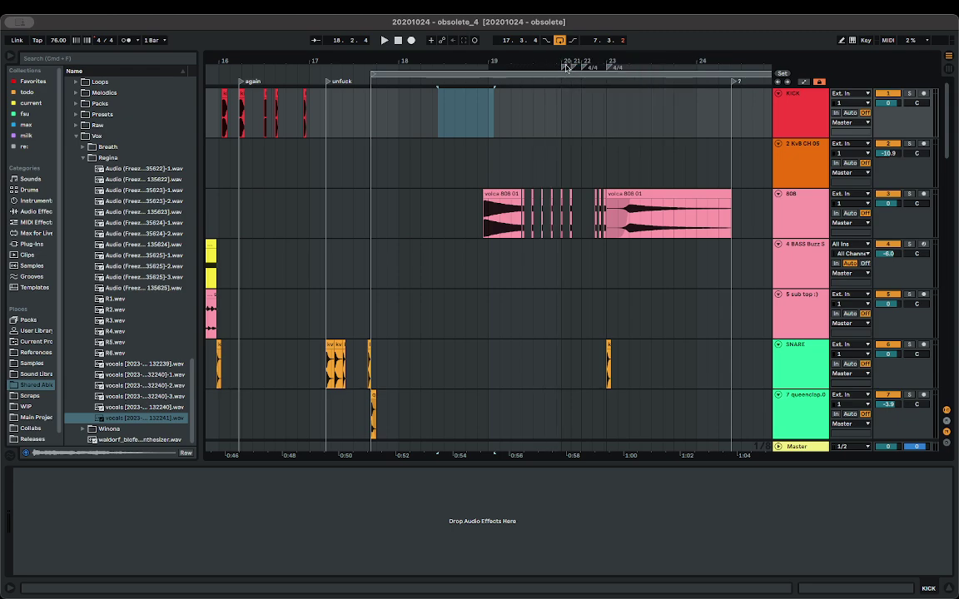
right_click(566, 68)
left_click(576, 79)
right_click(573, 67)
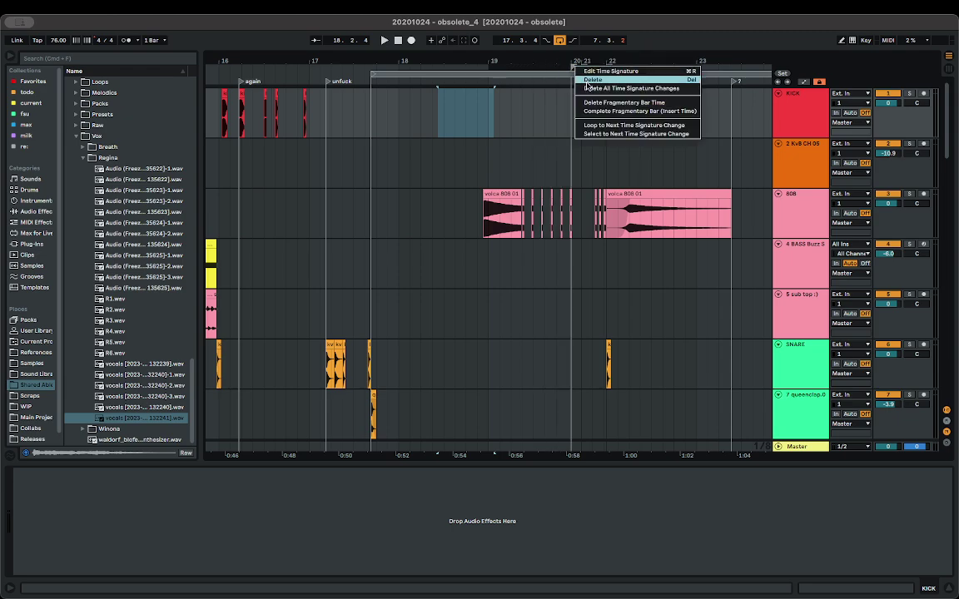
left_click(583, 79)
right_click(586, 69)
left_click(596, 79)
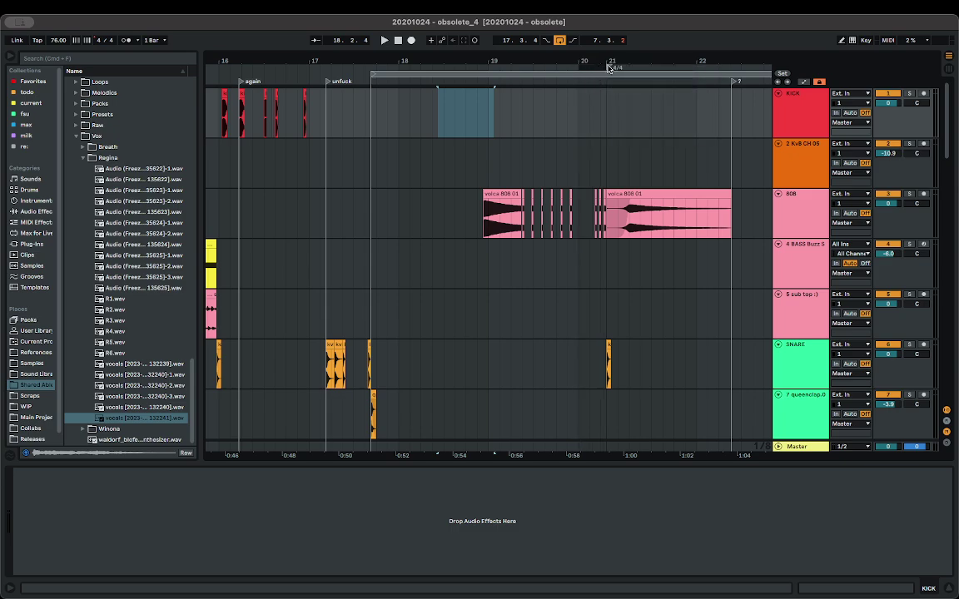
right_click(608, 68)
left_click(618, 79)
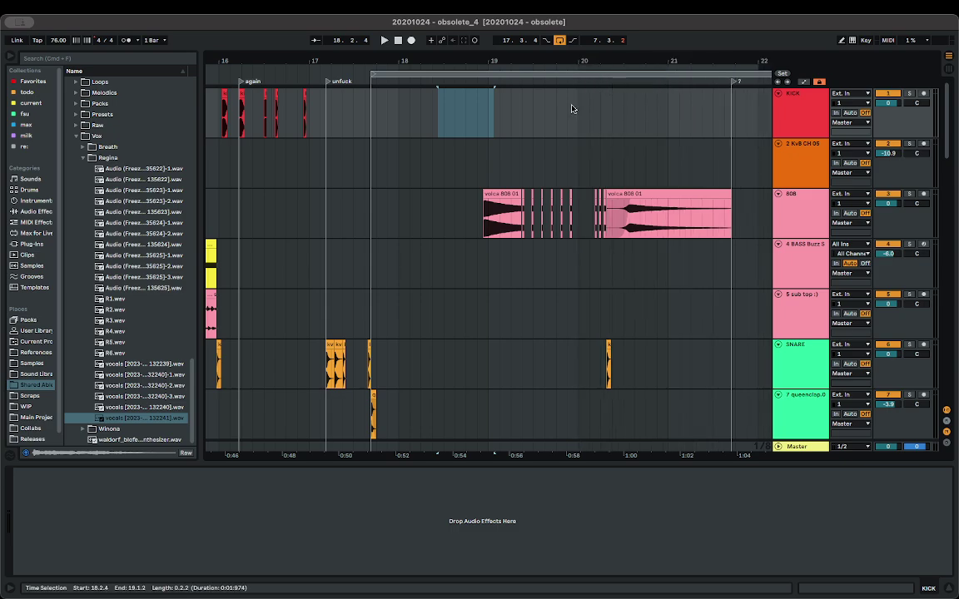
- Copy the last kick before the 17.1.4 locator to 17.2 and play the section from that locator
left_click(269, 265)
scroll(315, 269, "up", 5)
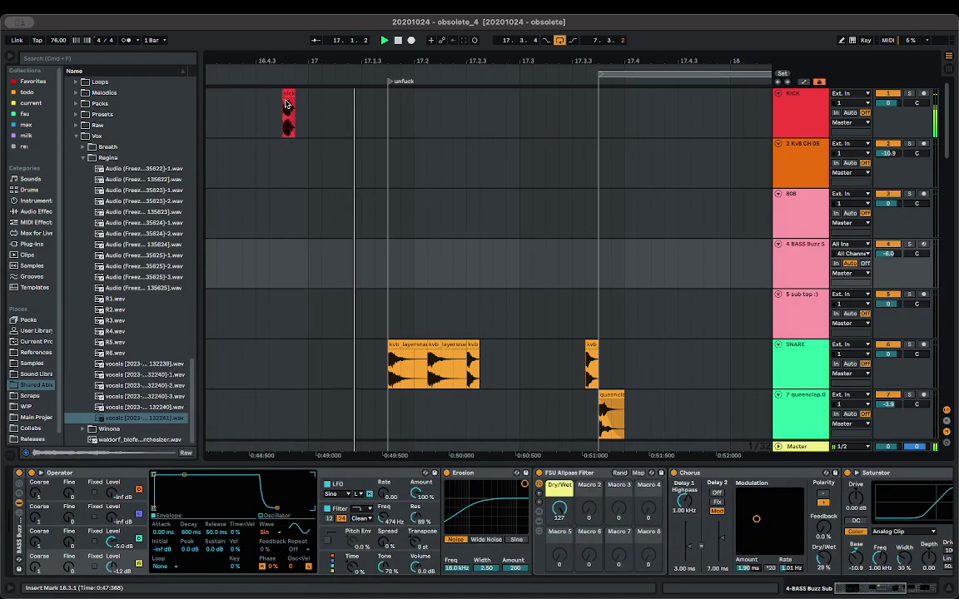
left_click_drag(285, 104, 420, 108)
left_click(387, 119)
key("space")
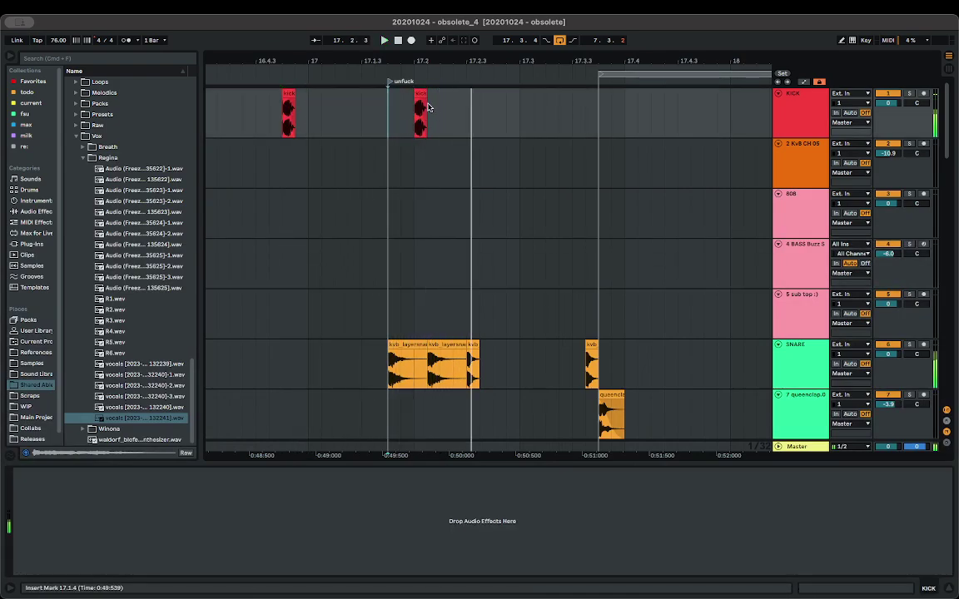
key("space")
key("space")
key("space")
- Copy the kick at 17.2 to 17.2.2 and replay the section
left_click_drag(422, 106, 460, 103)
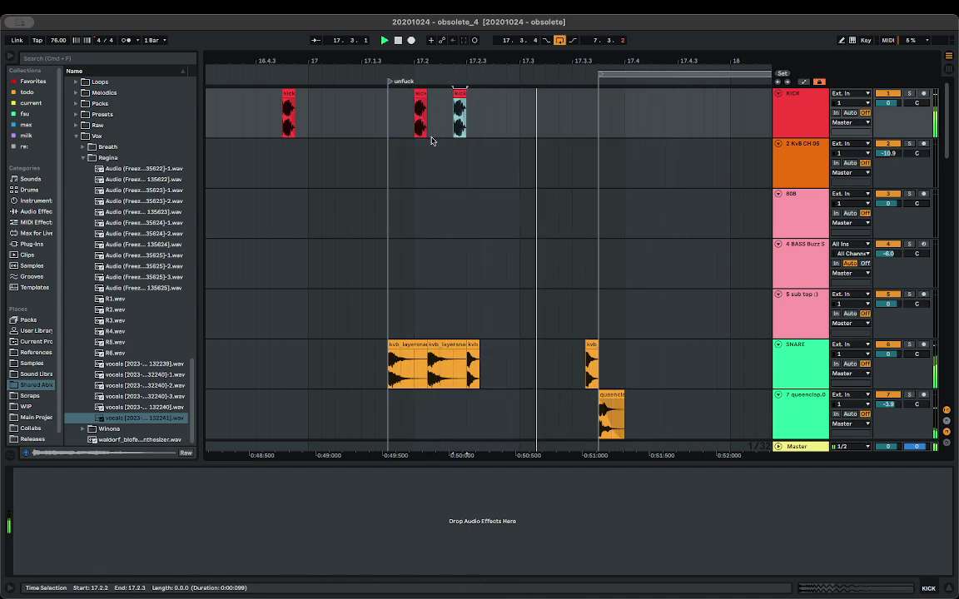
key("space")
key("space")
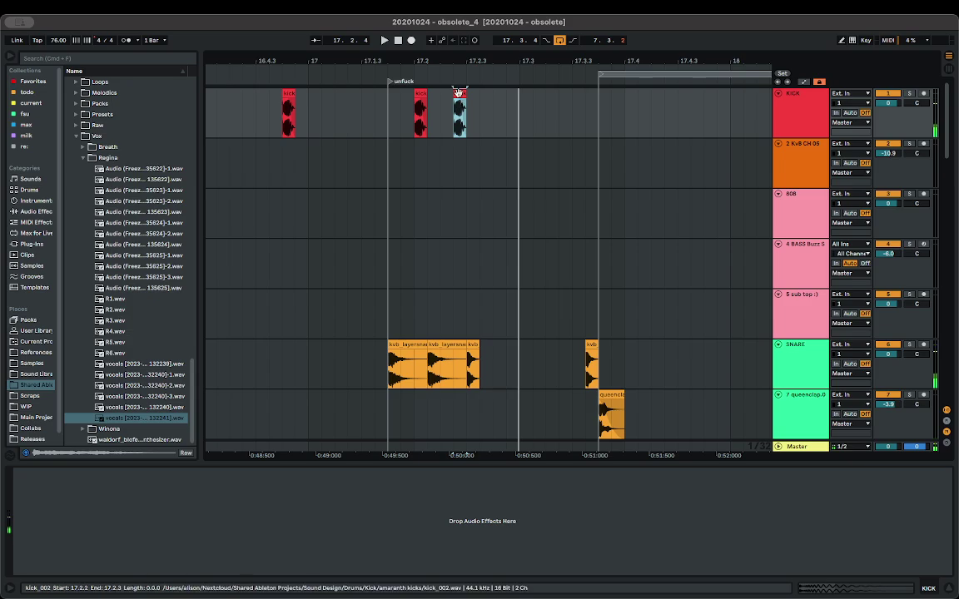
- Copy another kick to 17.3 and play from the 17.1.4 locator, checking it against the drum tracks below
left_click_drag(469, 117, 533, 108)
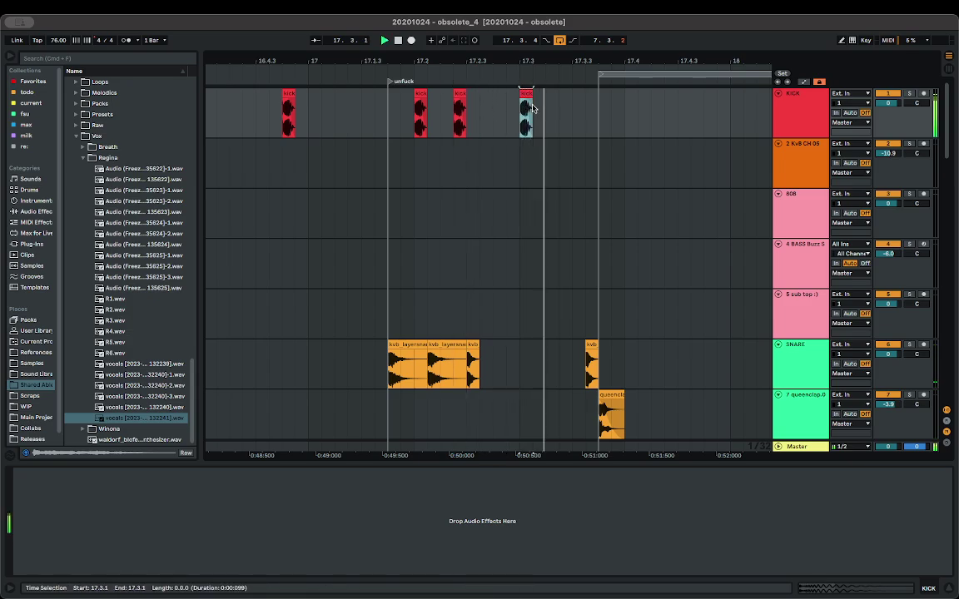
key("space")
left_click(392, 148)
scroll(522, 210, "down", 6)
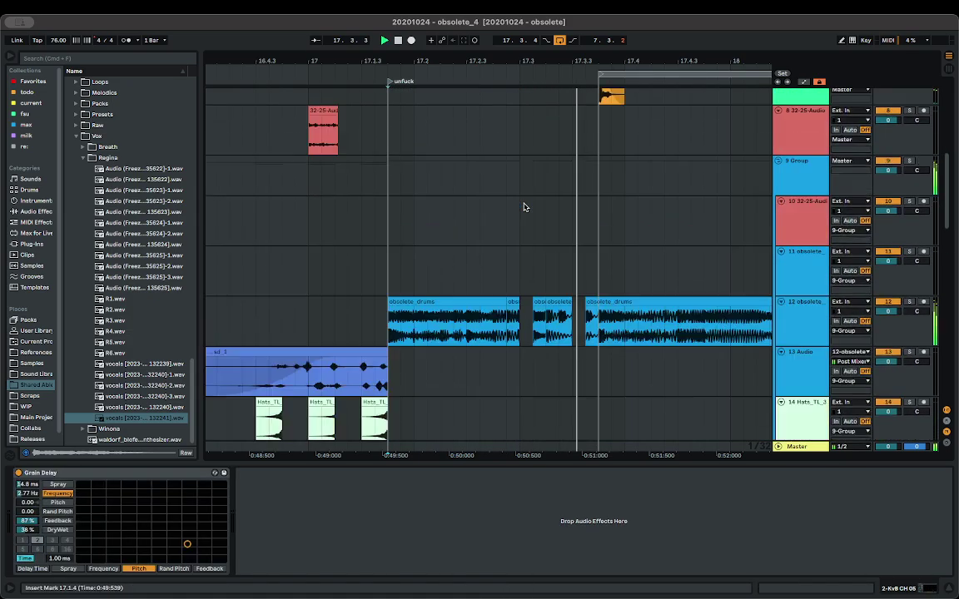
scroll(526, 206, "up", 6)
key("space")
scroll(527, 170, "down", 6)
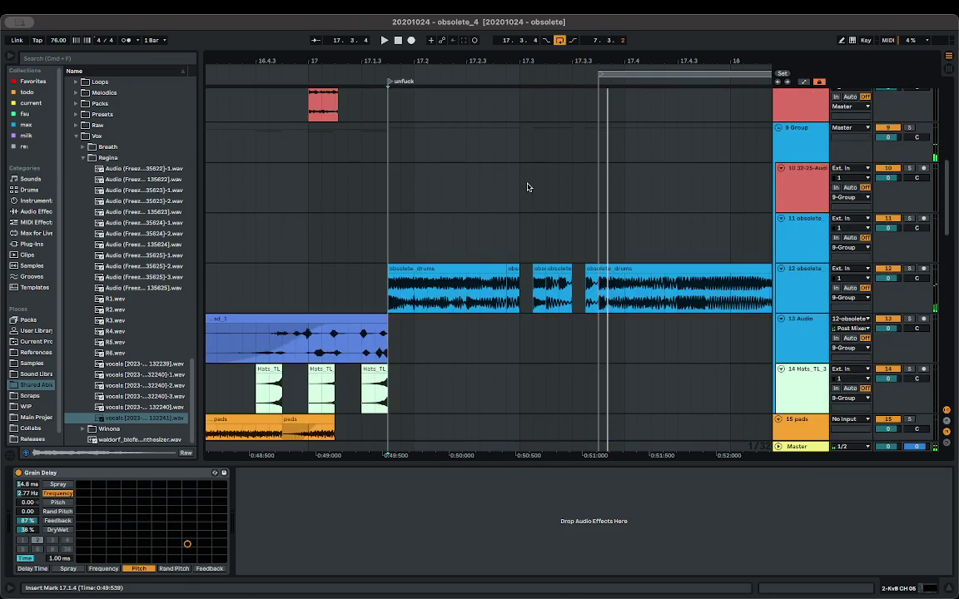
scroll(527, 186, "up", 6)
- Move the kick at 17.3 later to 17.3.3 and play the section from the 17.1.4 locator
left_click(525, 93)
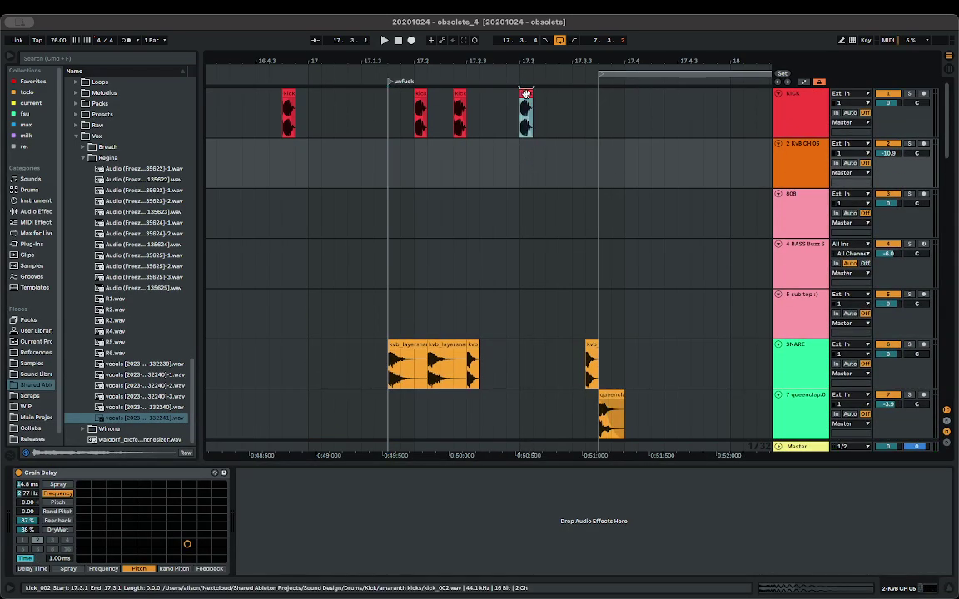
left_click_drag(525, 93, 539, 94)
key("space")
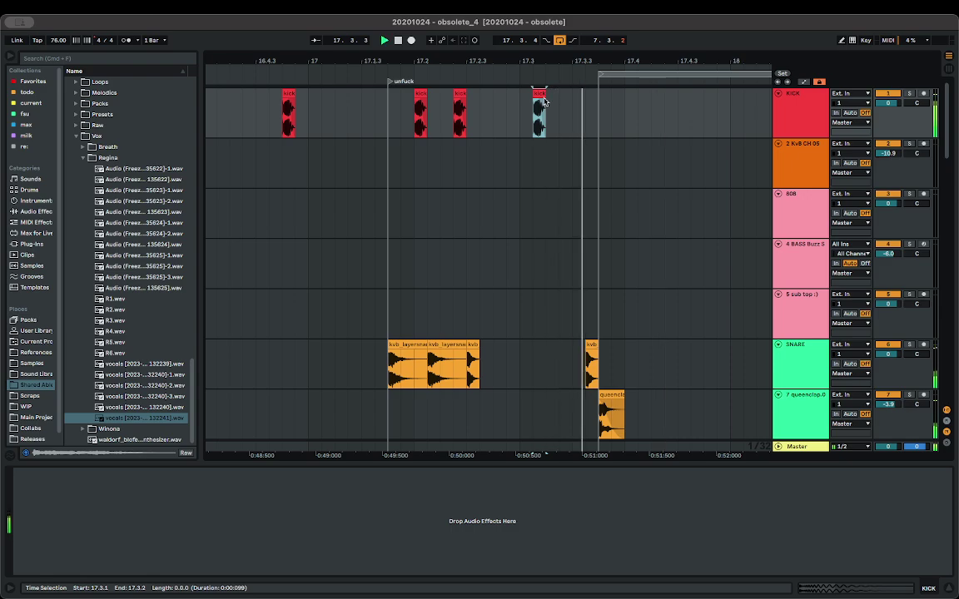
left_click_drag(541, 104, 578, 117)
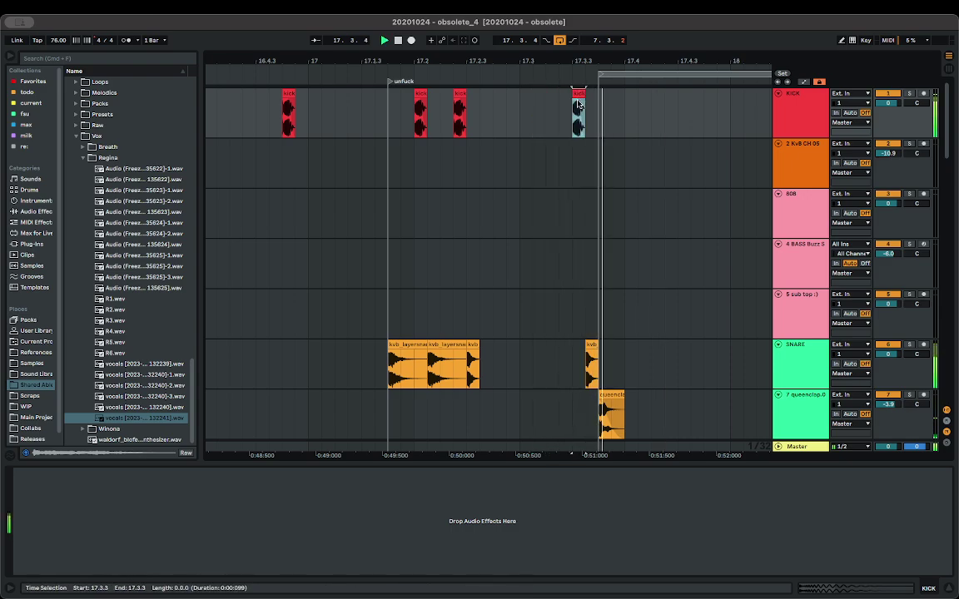
left_click(387, 150)
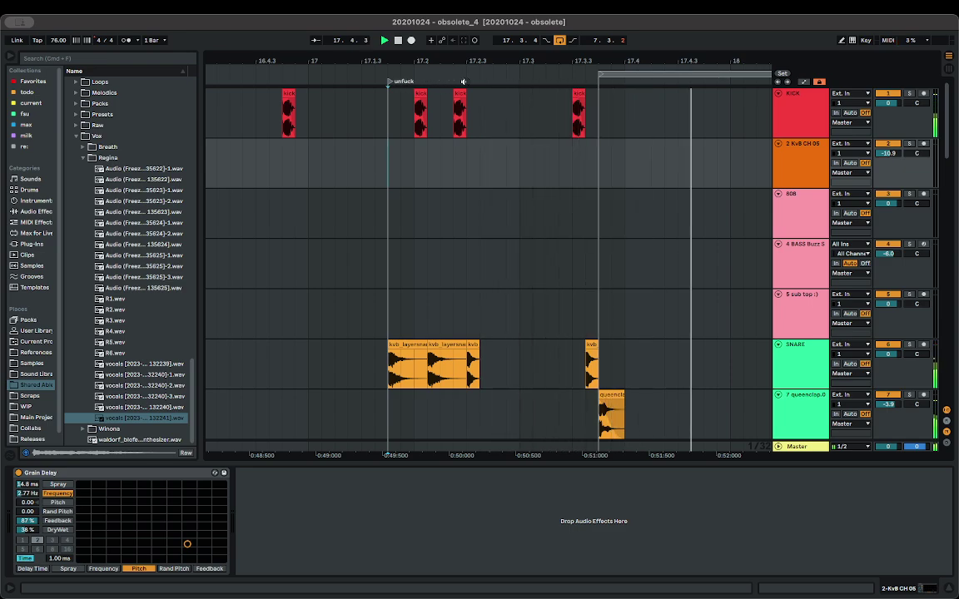
- Play the passage around the first 808 hit at 18.4.4 and compare its start with the end of the drum clips below
scroll(538, 239, "down", 5)
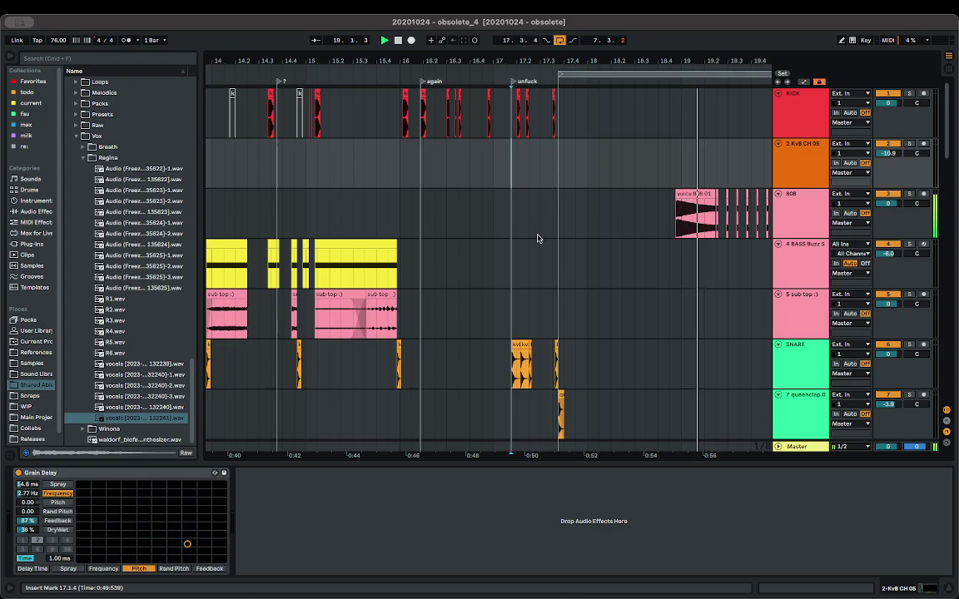
scroll(687, 253, "up", 10)
left_click(610, 278)
key("space")
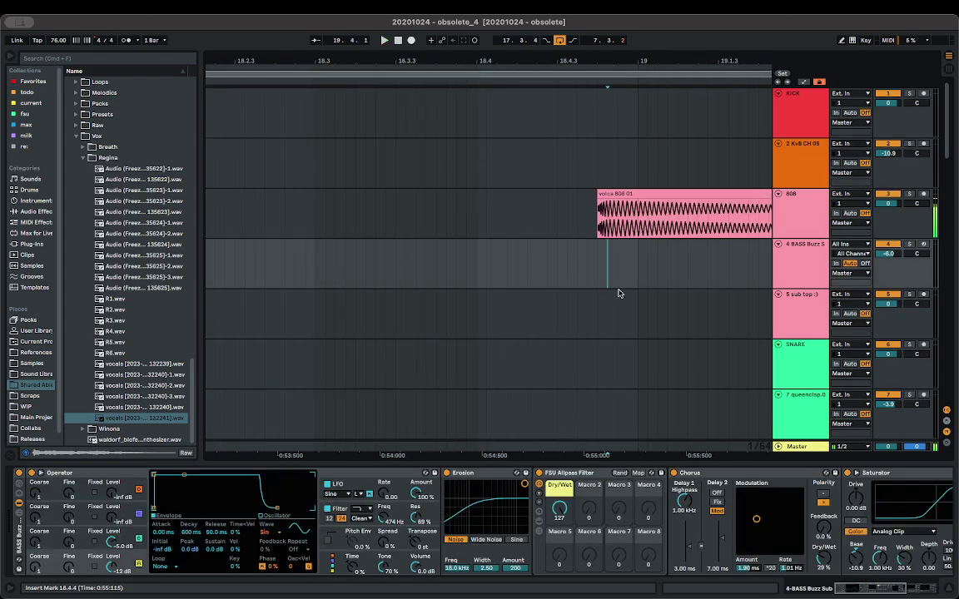
key("space")
scroll(601, 283, "down", 10)
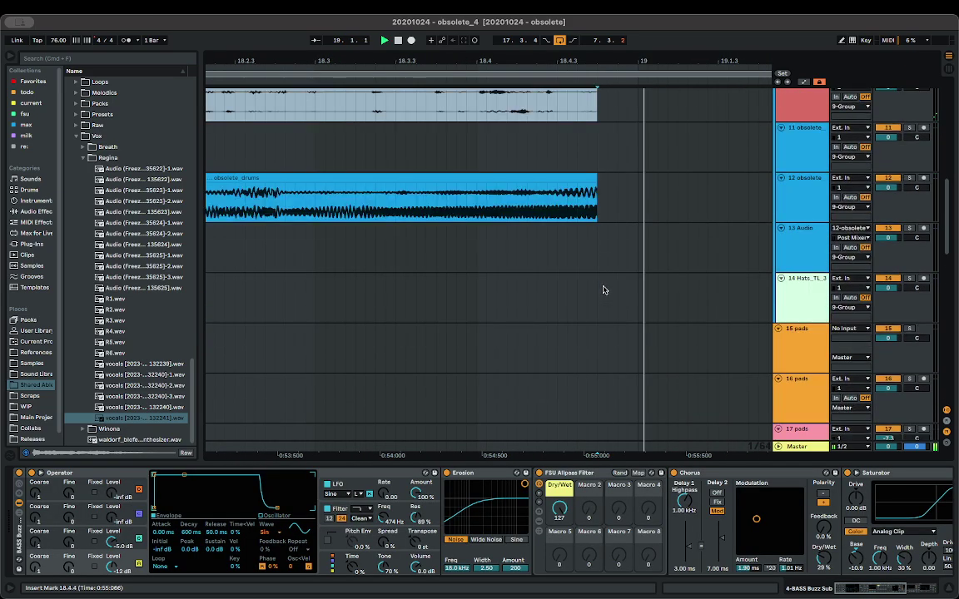
scroll(604, 290, "up", 5)
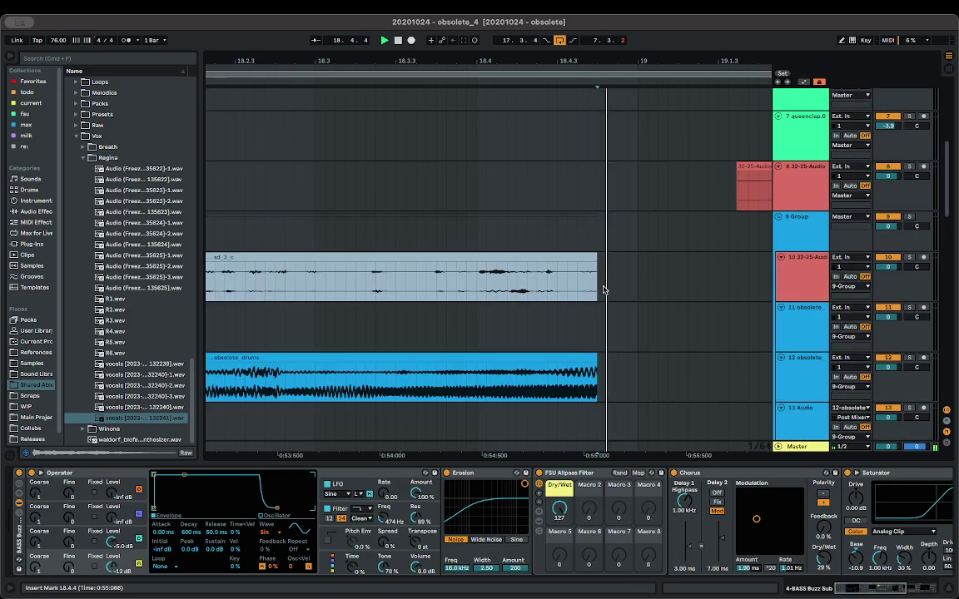
left_click(468, 348)
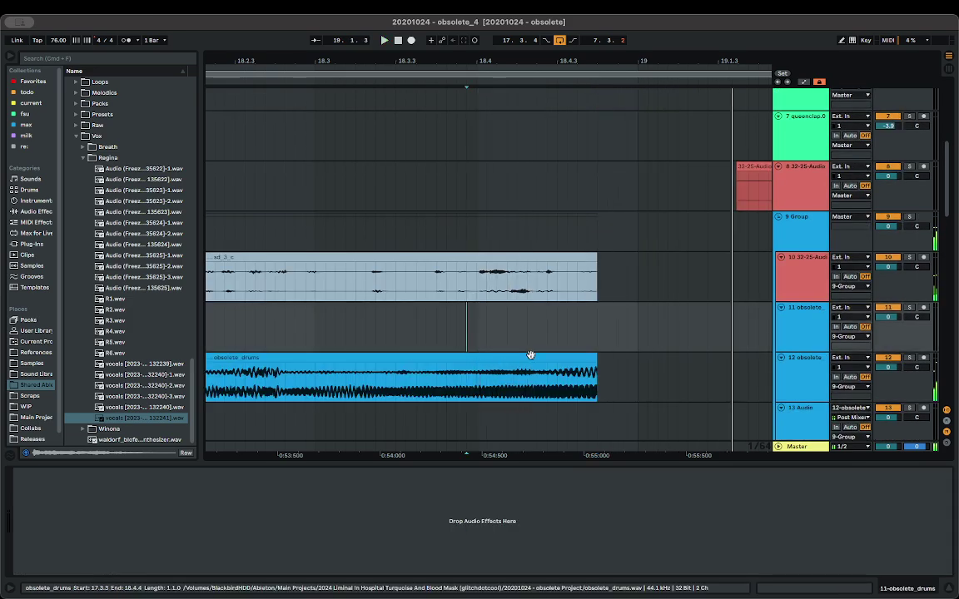
key("space")
scroll(658, 363, "up", 10)
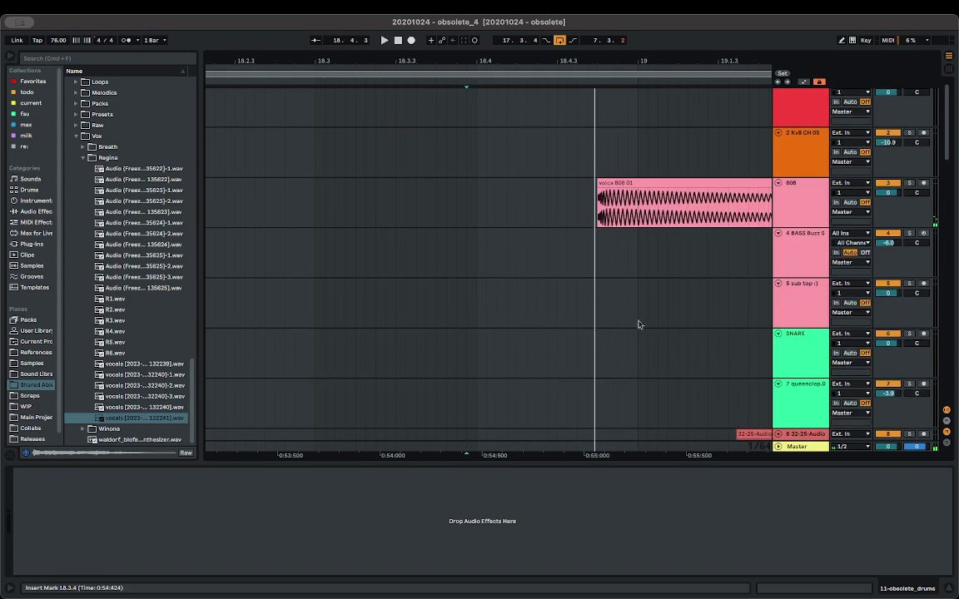
- Turn the grid off, move the first 808 clip slightly earlier to between 18.4.3 and 18.4.4, and play the entry
scroll(614, 182, "up", 5)
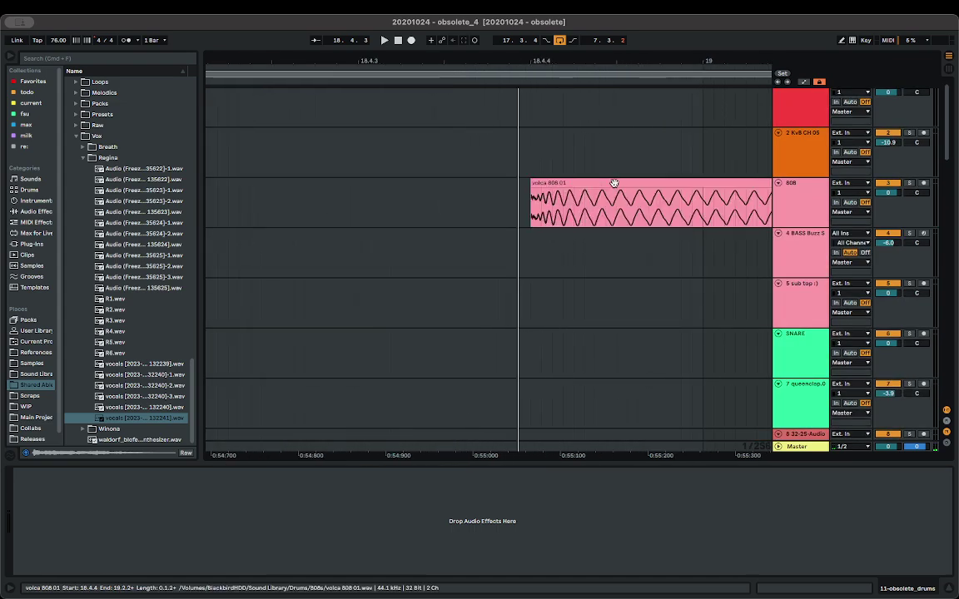
right_click(553, 166)
left_click(573, 295)
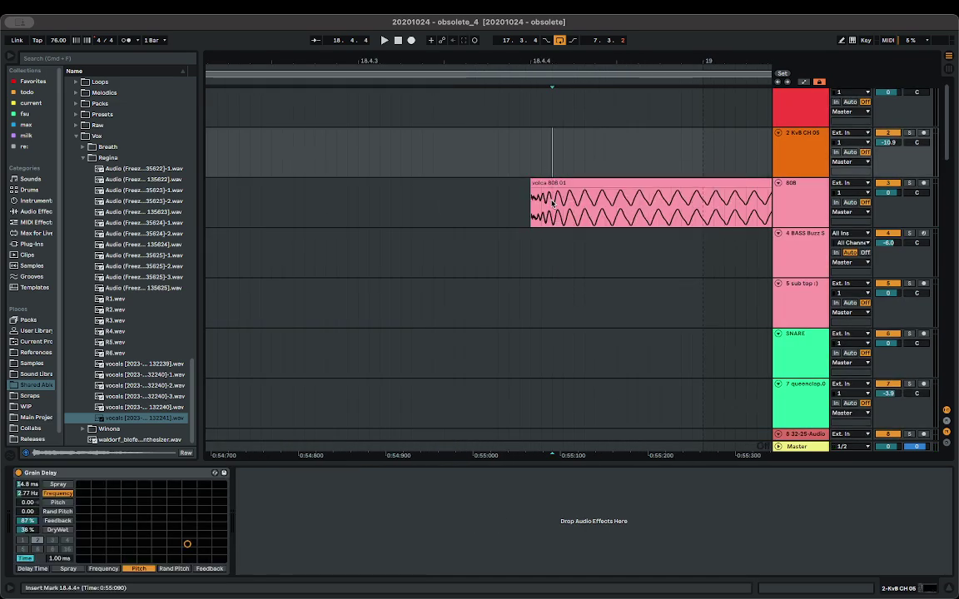
left_click_drag(556, 184, 489, 197)
key("space")
left_click(335, 214)
key("space")
key("space")
left_click(233, 214)
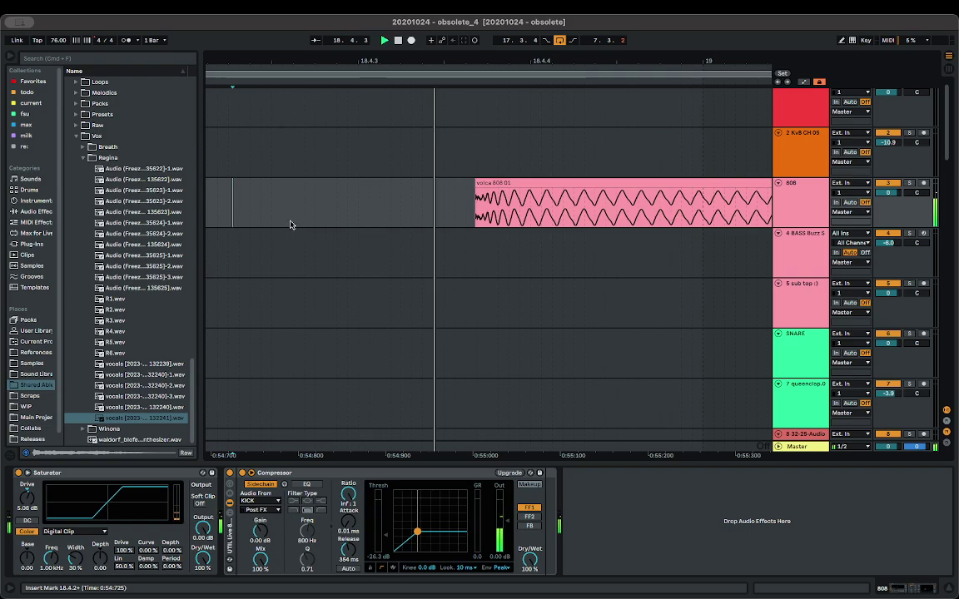
- Play from about 18.2 through the 808 section and check the drum, pad and vocal tracks against it
scroll(309, 228, "down", 10)
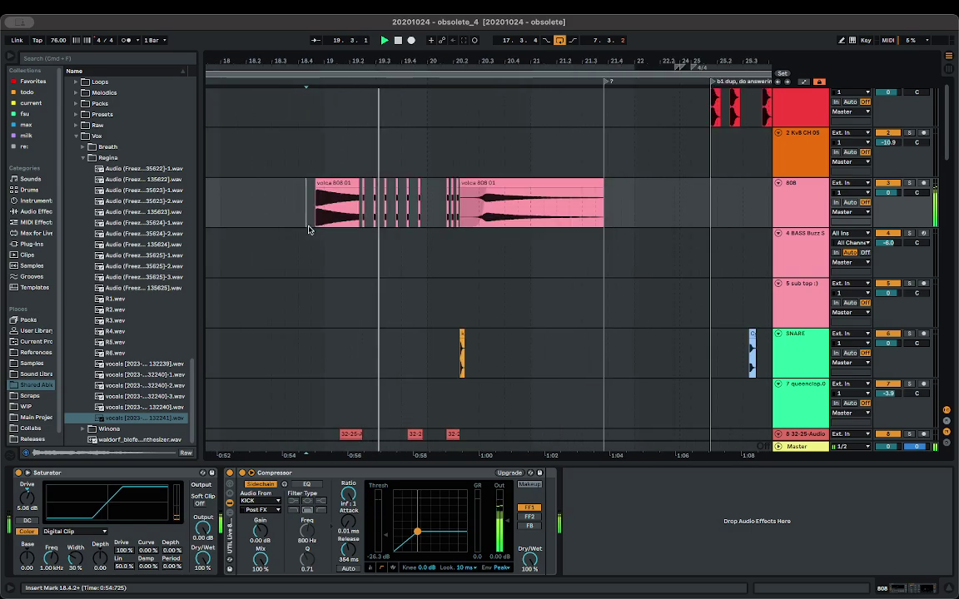
scroll(309, 229, "down", 3)
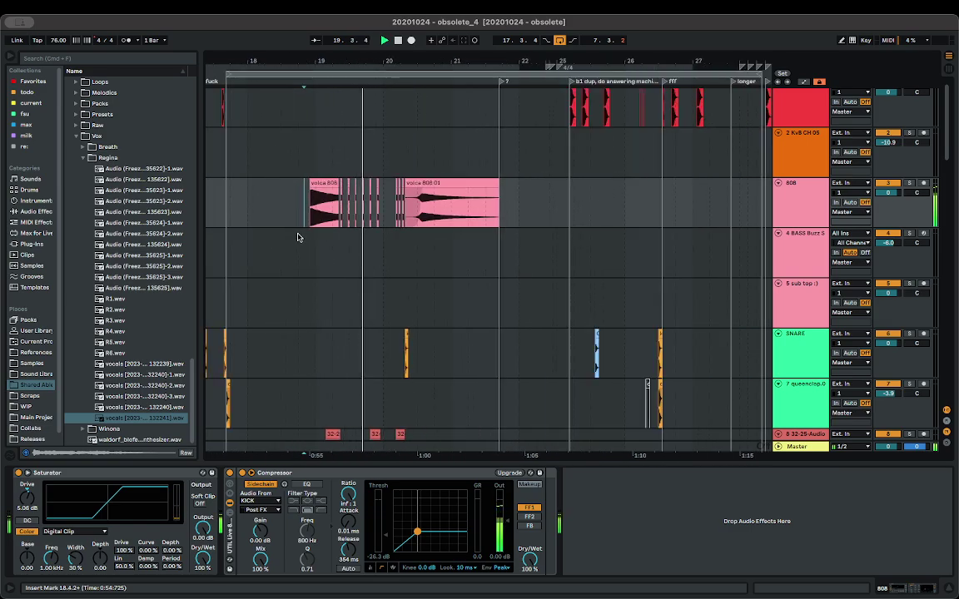
left_click(318, 275)
scroll(333, 279, "up", 5)
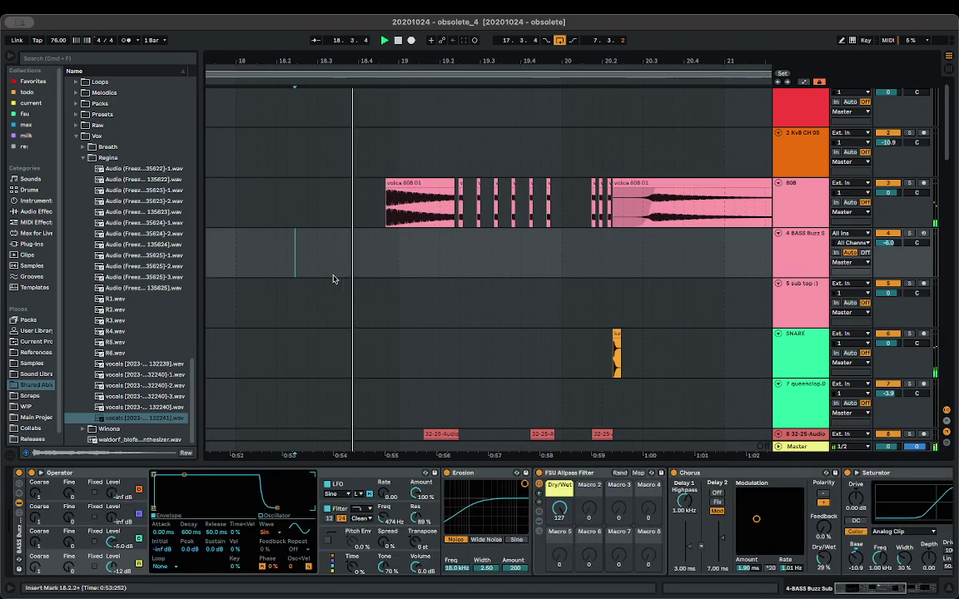
scroll(333, 278, "down", 5)
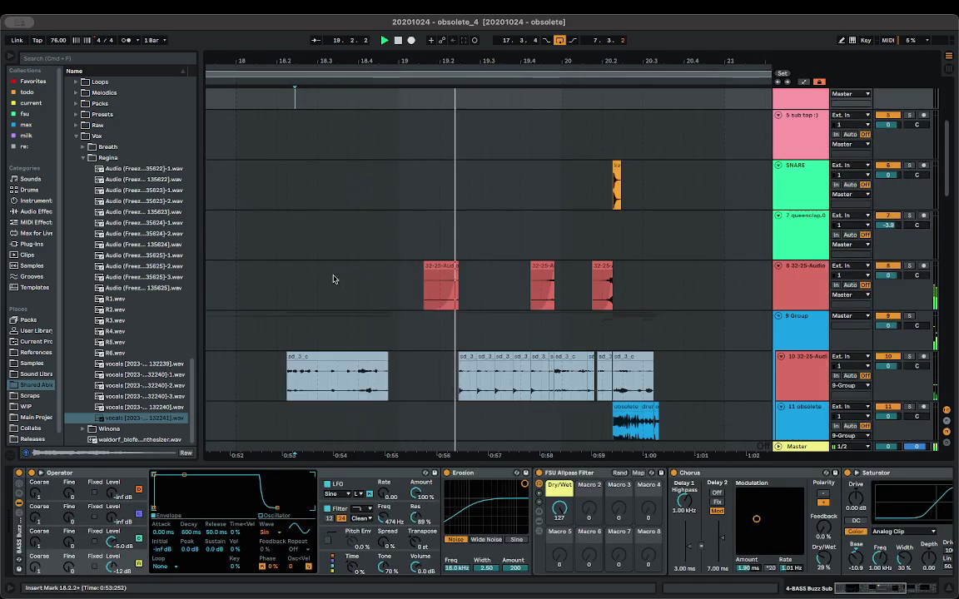
scroll(379, 302, "down", 3)
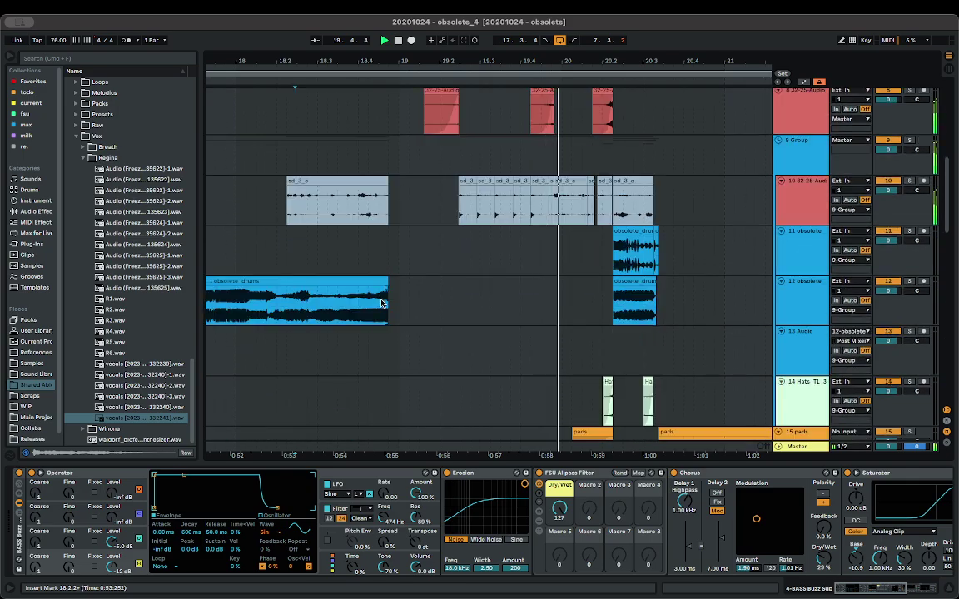
scroll(400, 327, "down", 8)
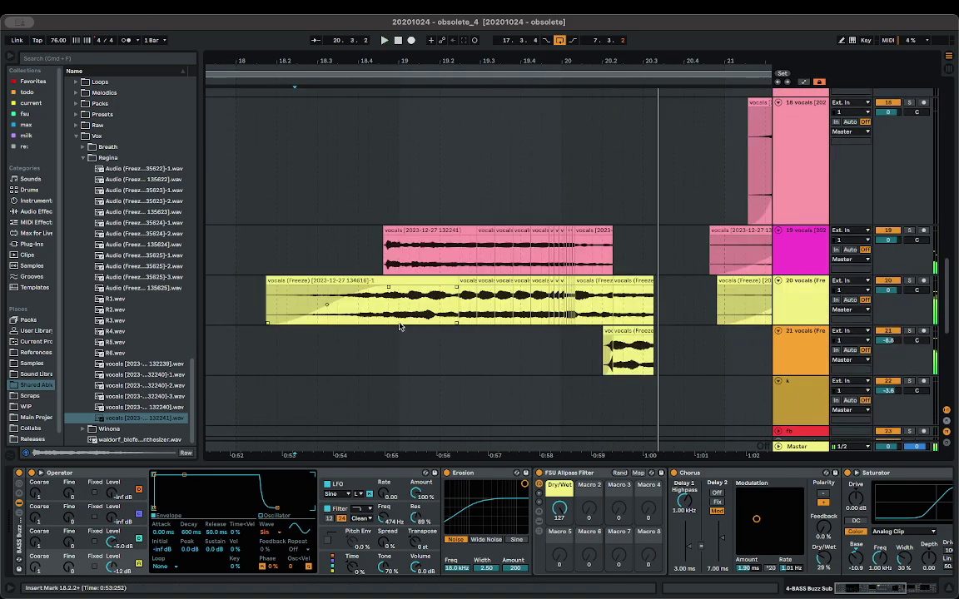
- Switch the arrangement grid back on with the Narrow adaptive setting
right_click(379, 253)
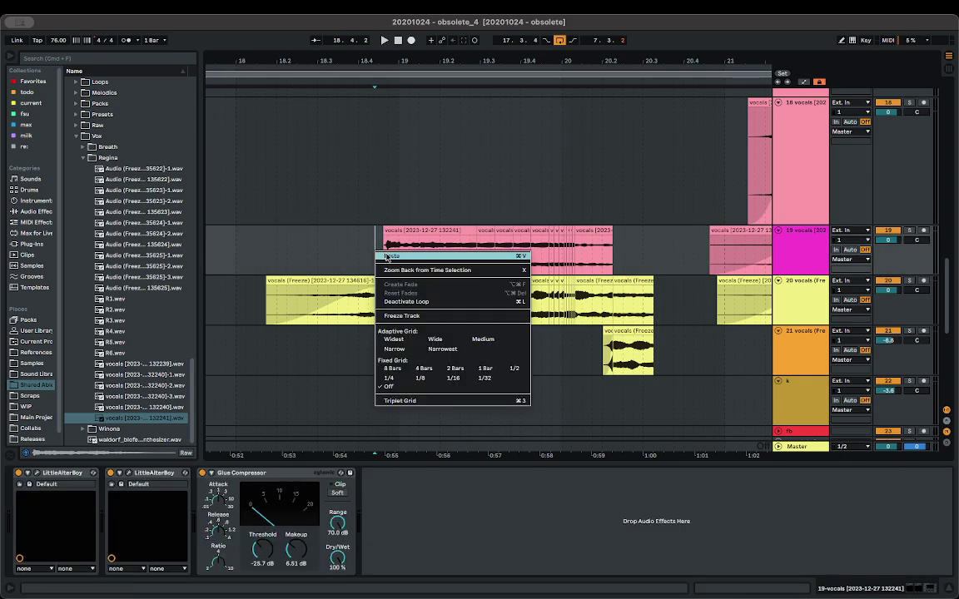
left_click(363, 240)
scroll(425, 265, "up", 2)
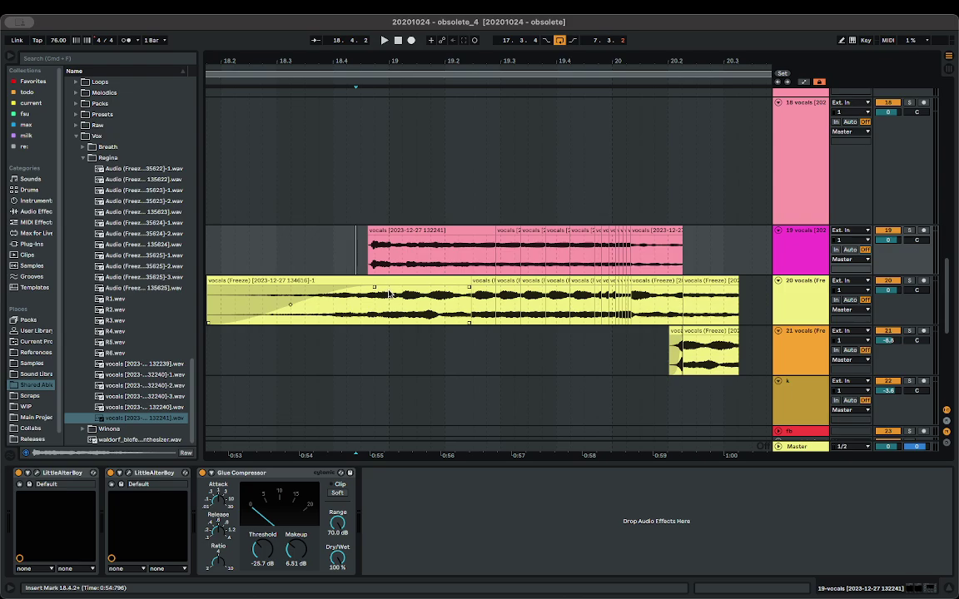
right_click(458, 297)
right_click(315, 233)
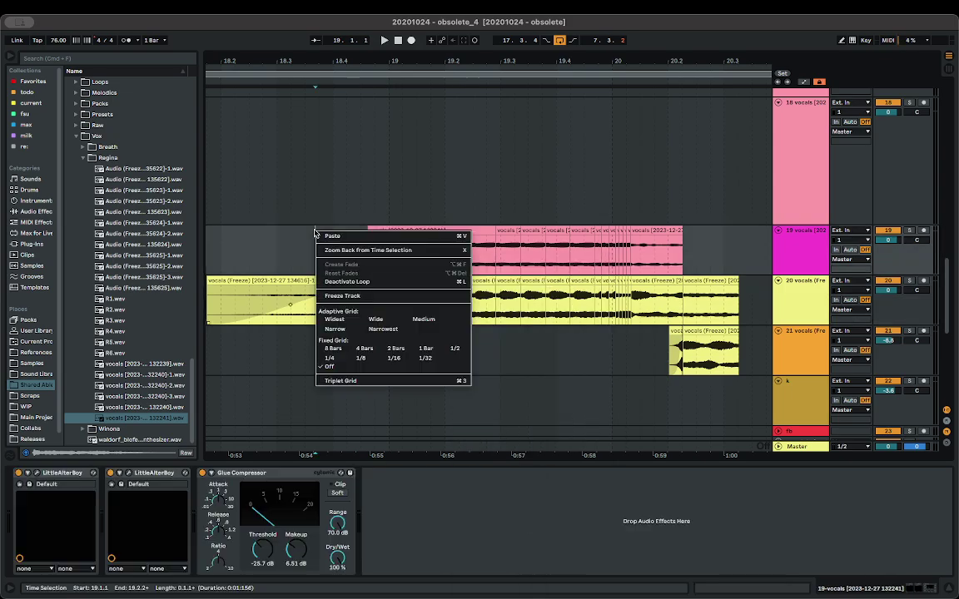
left_click(339, 329)
scroll(349, 308, "up", 2)
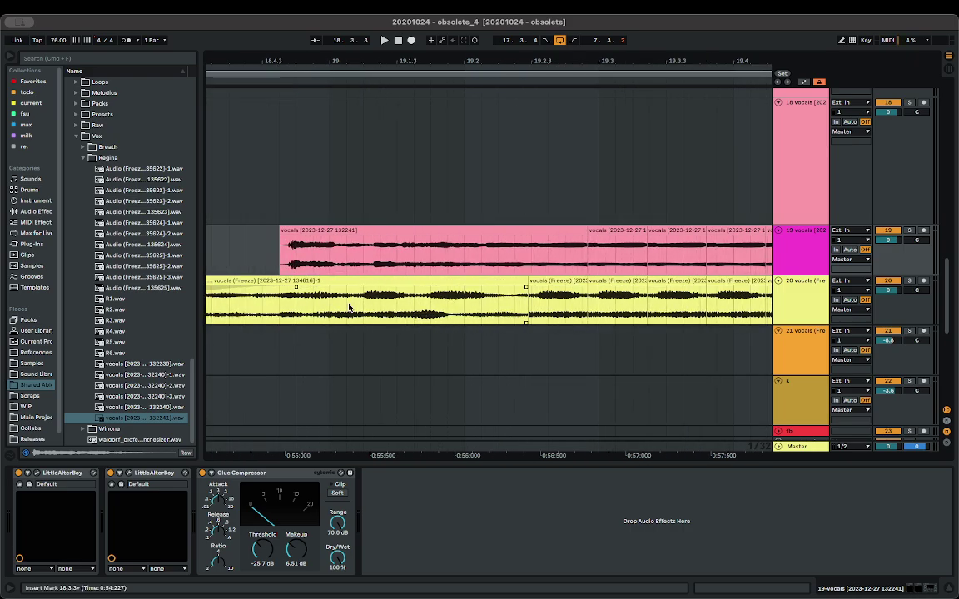
- Duplicate the time from 19 to the first vocal slice, and extend the opening clips on vocal tracks 19 and 20 to 20.2.1
left_click_drag(329, 303, 526, 289)
key("super+d")
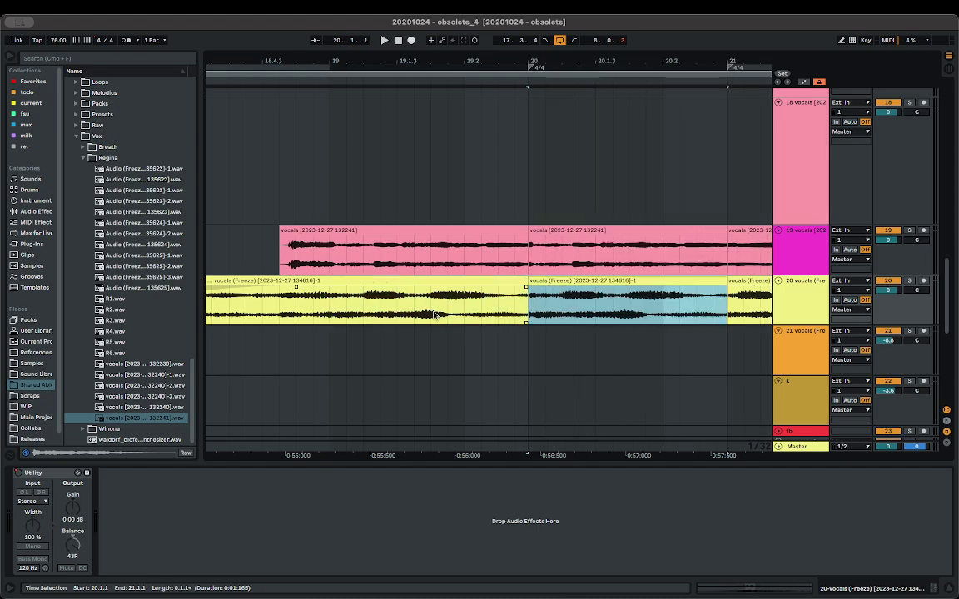
scroll(479, 308, "down", 3)
left_click_drag(472, 229, 506, 233)
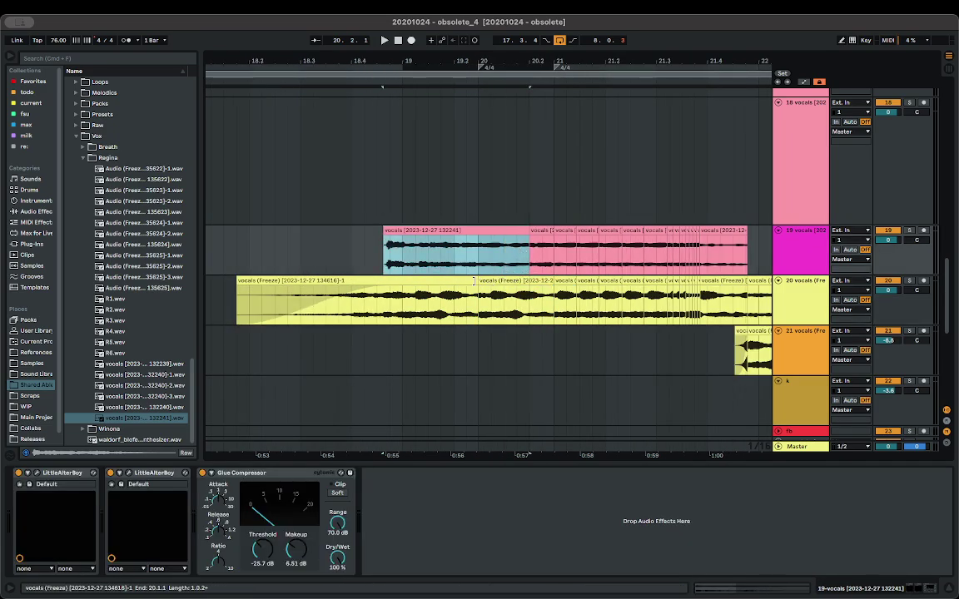
left_click_drag(479, 281, 516, 280)
- Delete the first 32-25-Audio clip on track 8, between 19.1.3 and 20
scroll(497, 275, "up", 15)
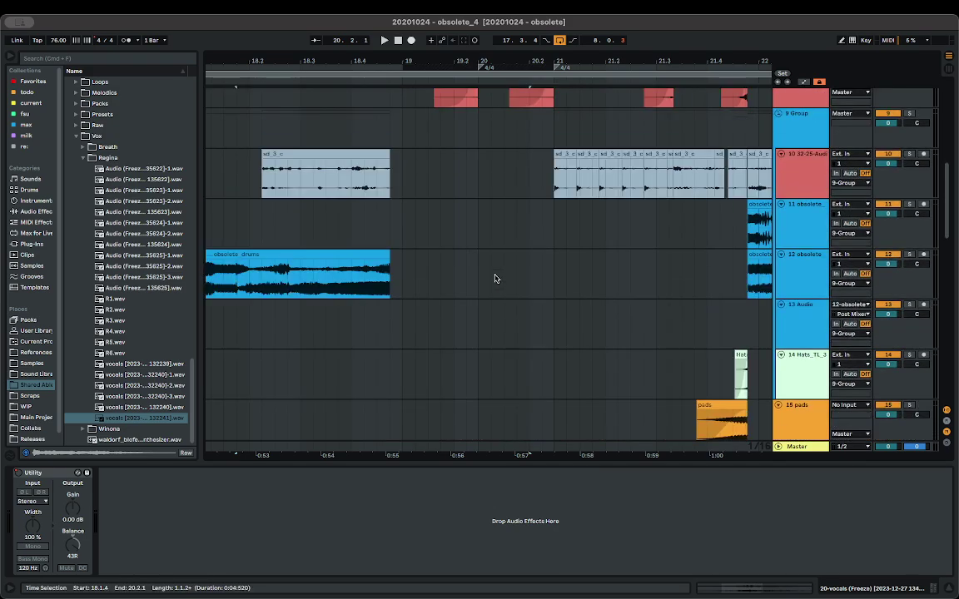
left_click(472, 279)
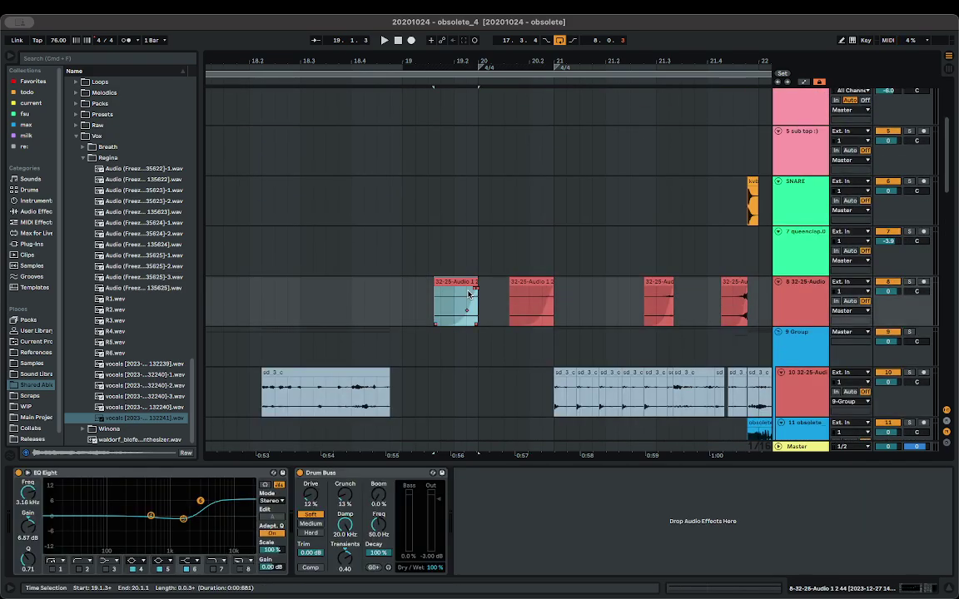
scroll(466, 282, "up", 5)
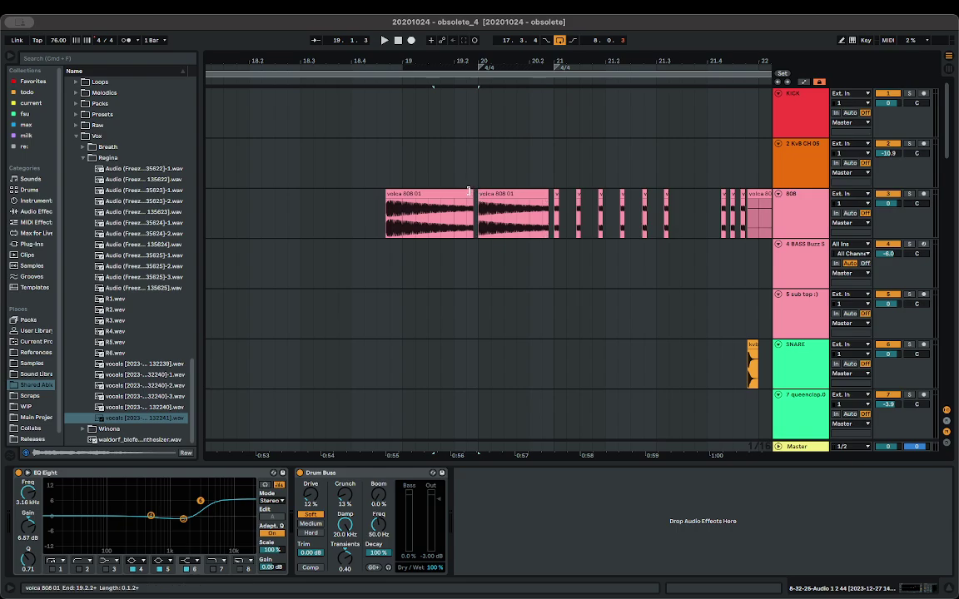
- Extend the first 808 clip over its duplicate to just before the slices at 21, and play the lengthened section from 18.4.4
left_click_drag(470, 192, 511, 194)
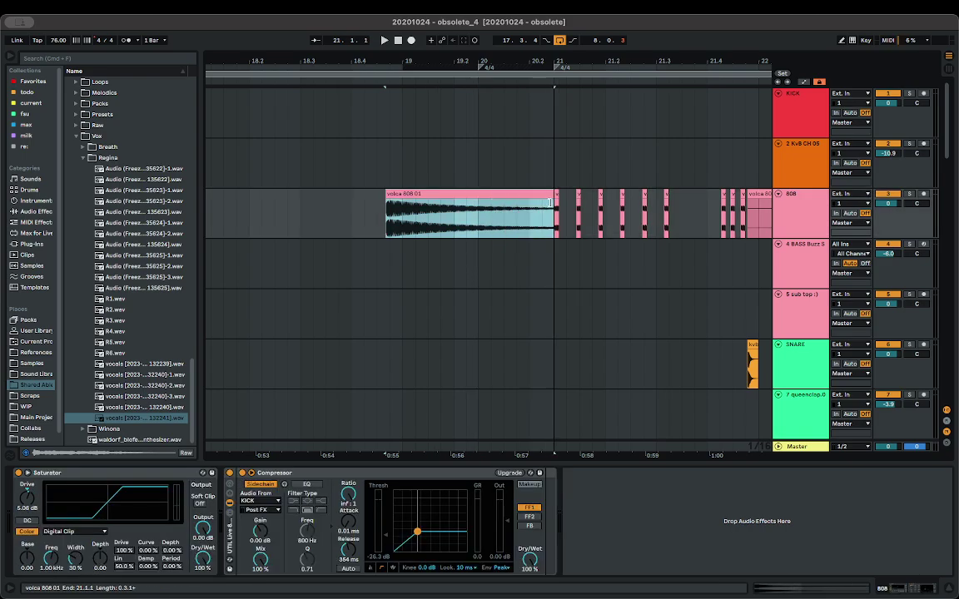
key("space")
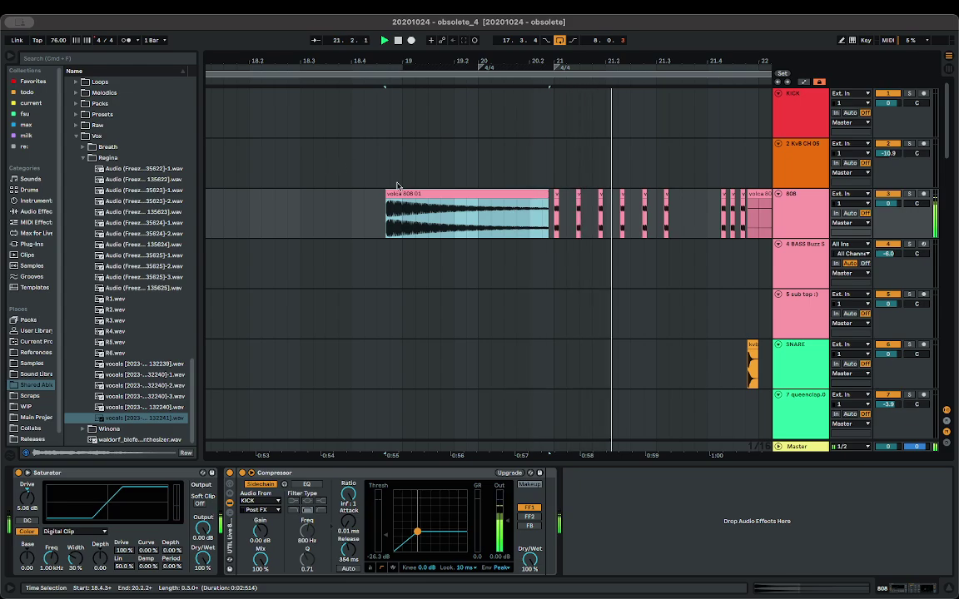
scroll(617, 357, "down", 15)
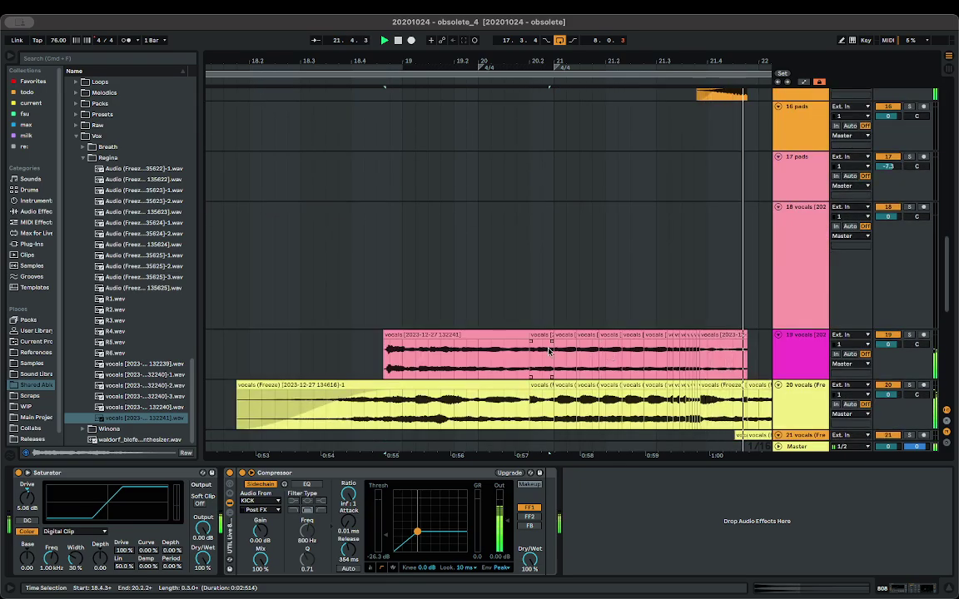
left_click(390, 311)
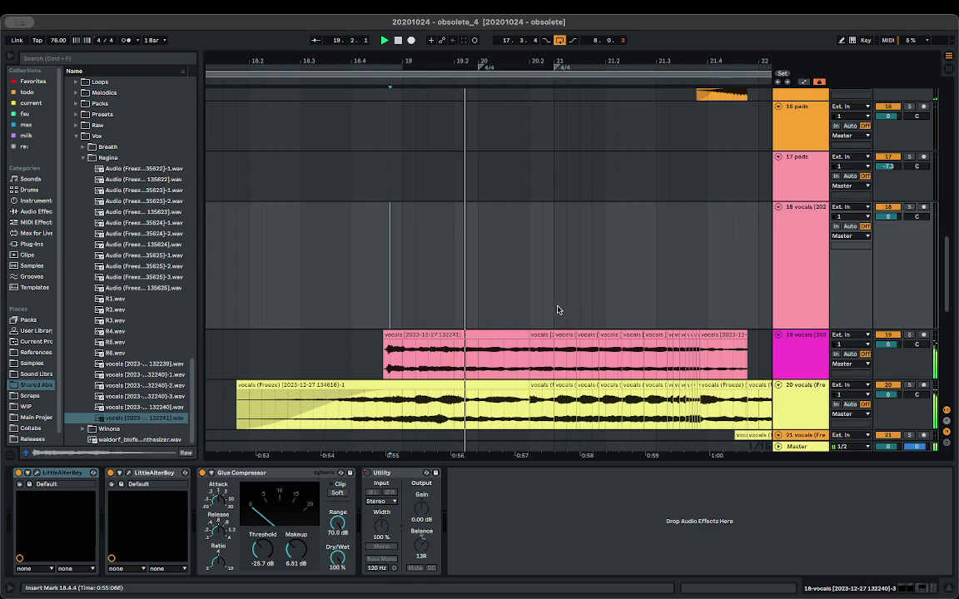
scroll(557, 308, "up", 3)
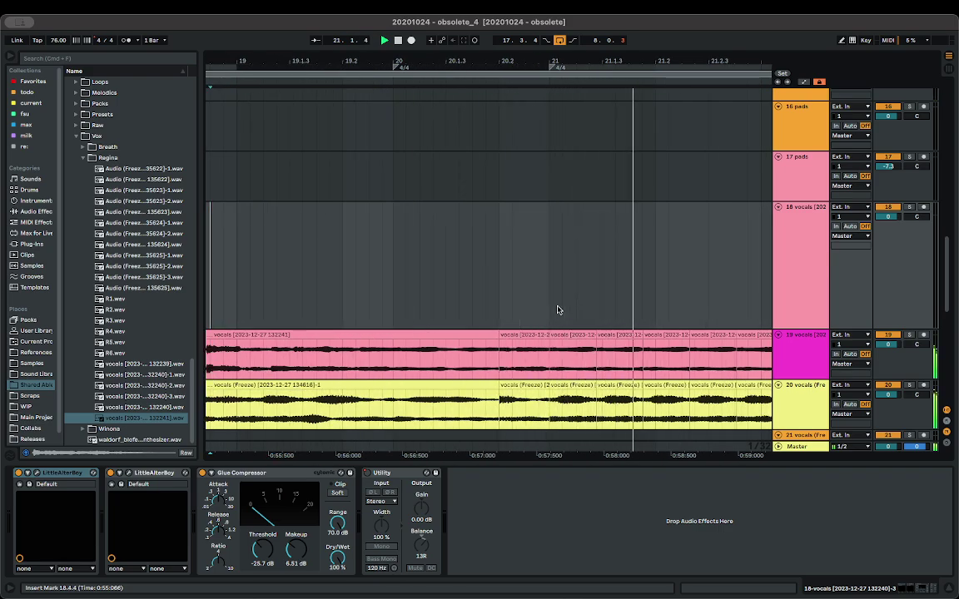
- Copy the first sd_3_c slice on track 10 ahead of the slice run to 20.2, and replay the section
scroll(545, 301, "up", 10)
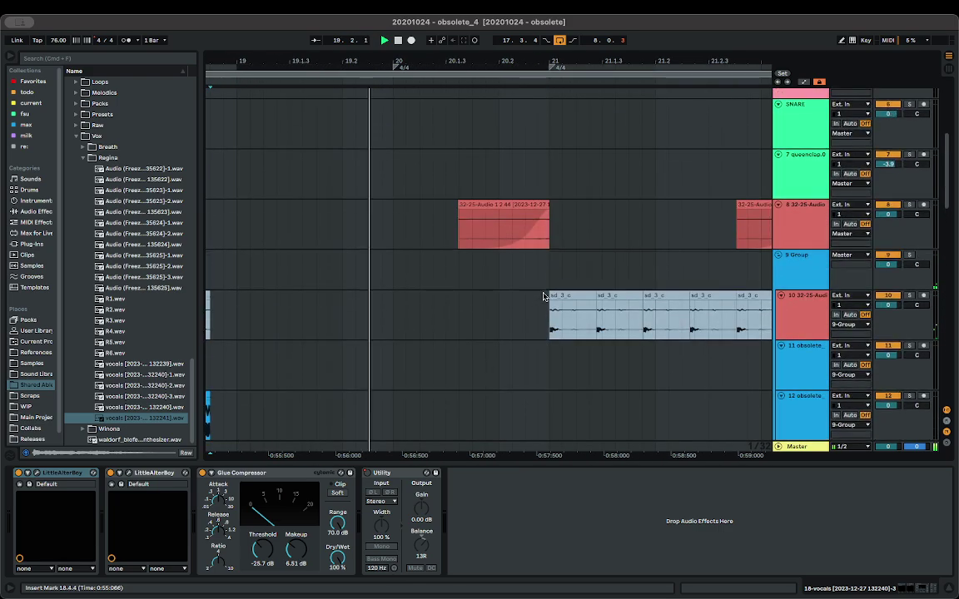
key("space")
left_click_drag(562, 298, 514, 299)
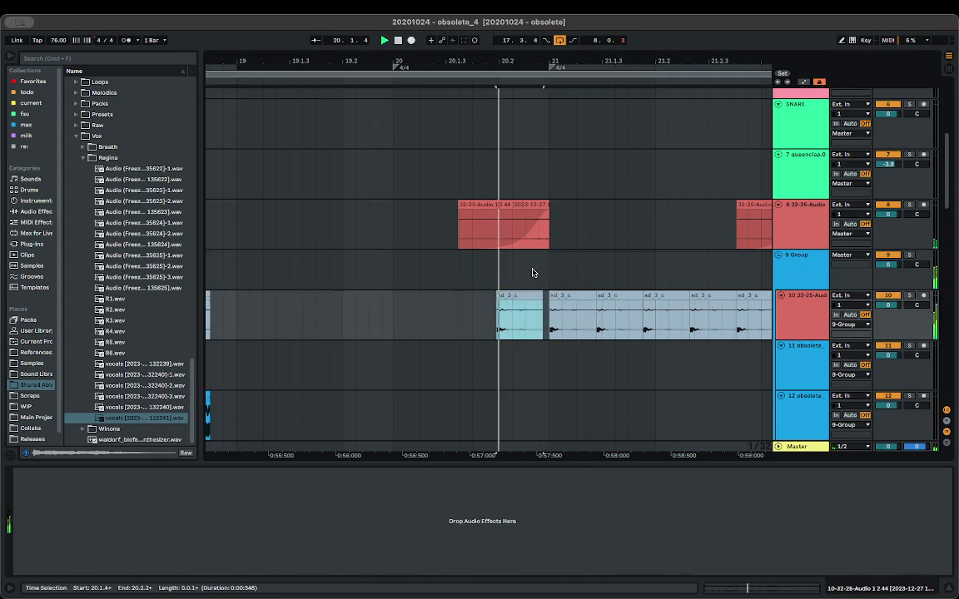
scroll(525, 283, "up", 5)
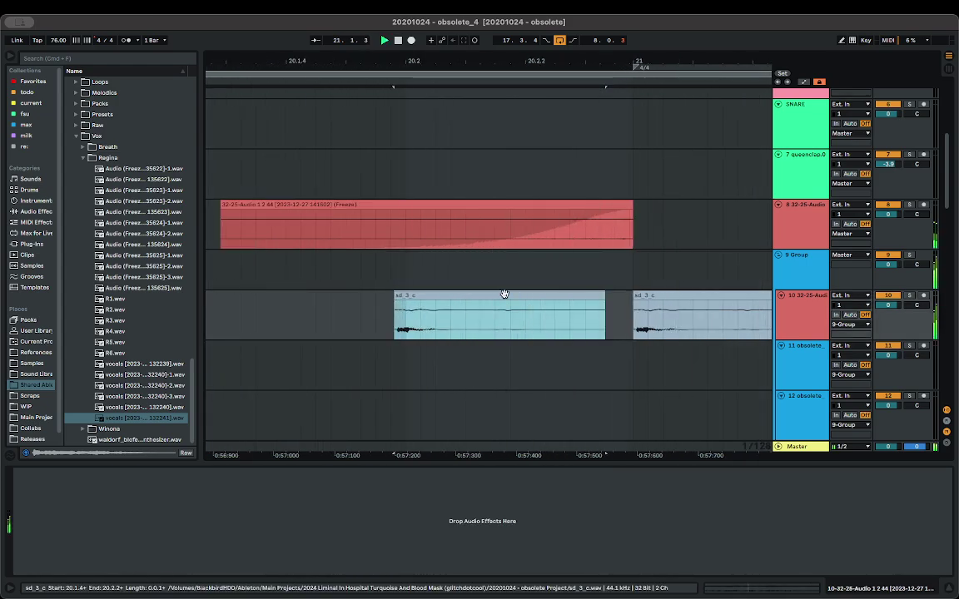
left_click_drag(504, 294, 516, 295)
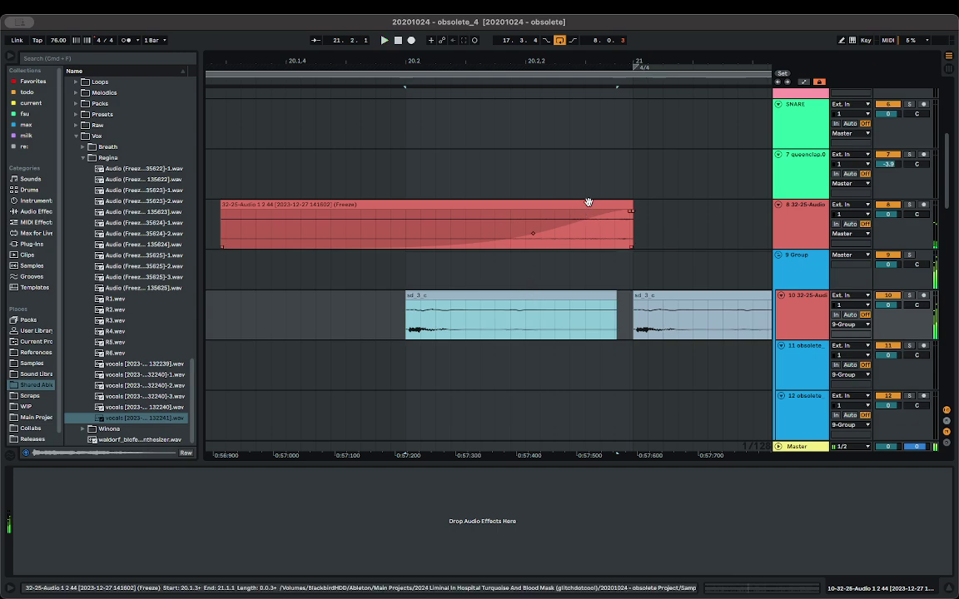
scroll(411, 226, "down", 5)
scroll(409, 228, "down", 1)
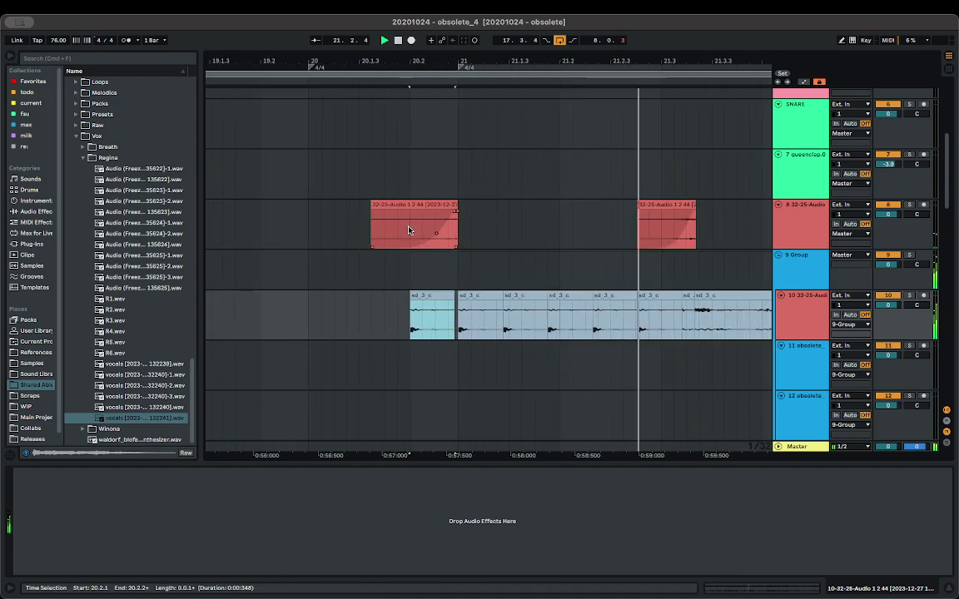
key("space")
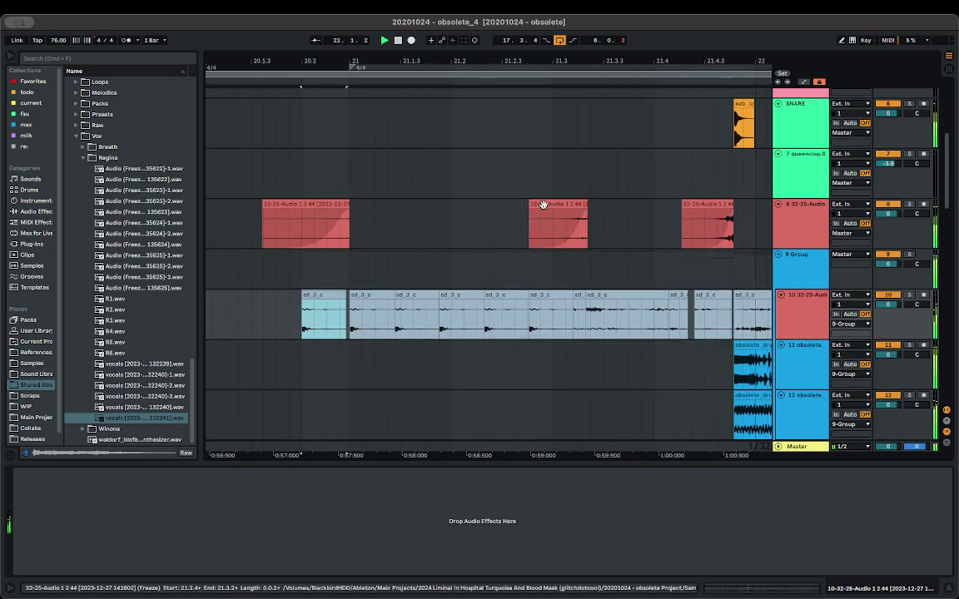
- Delete the 32-25-Audio clip at 21.2.4 on track 8 and replay the section from 19.2.2
left_click(542, 208)
scroll(550, 208, "down", 3)
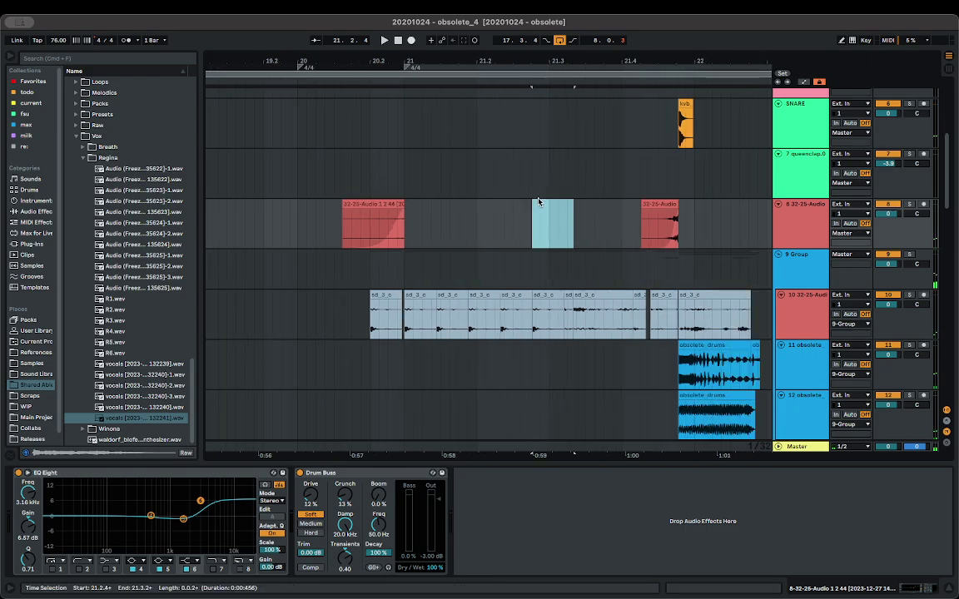
left_click(401, 264)
key("space")
scroll(457, 263, "up", 5)
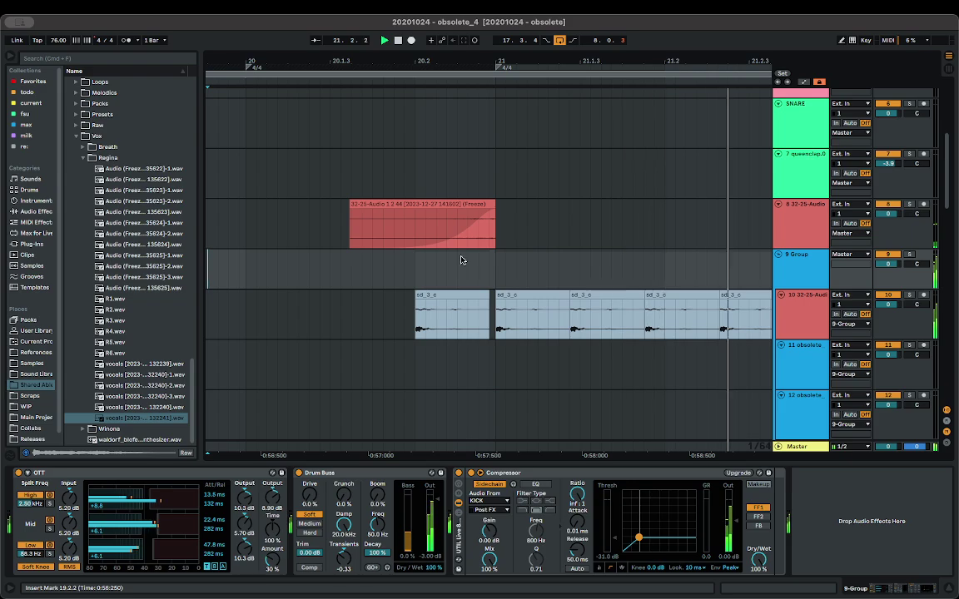
scroll(473, 263, "down", 3)
key("space")
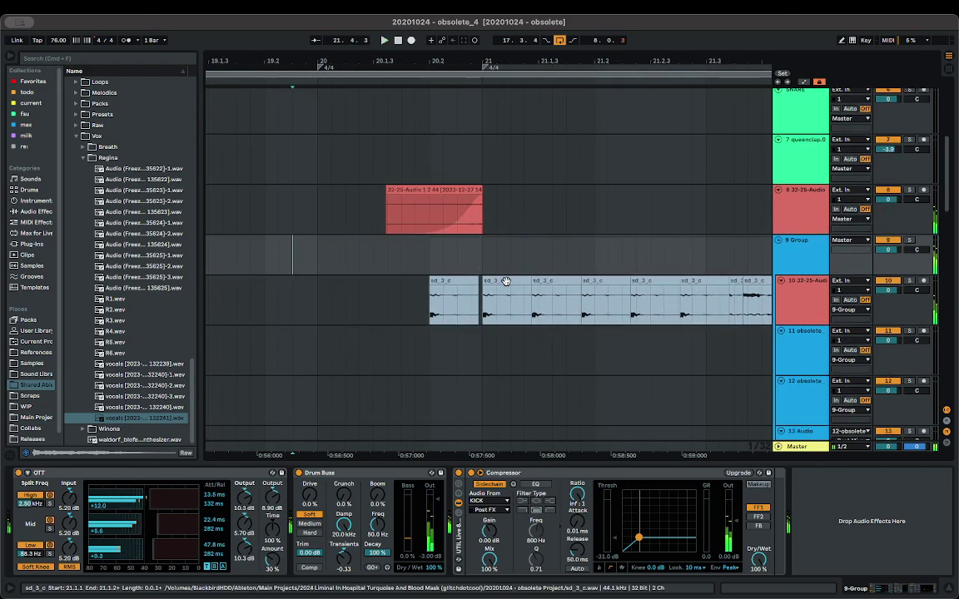
key("space")
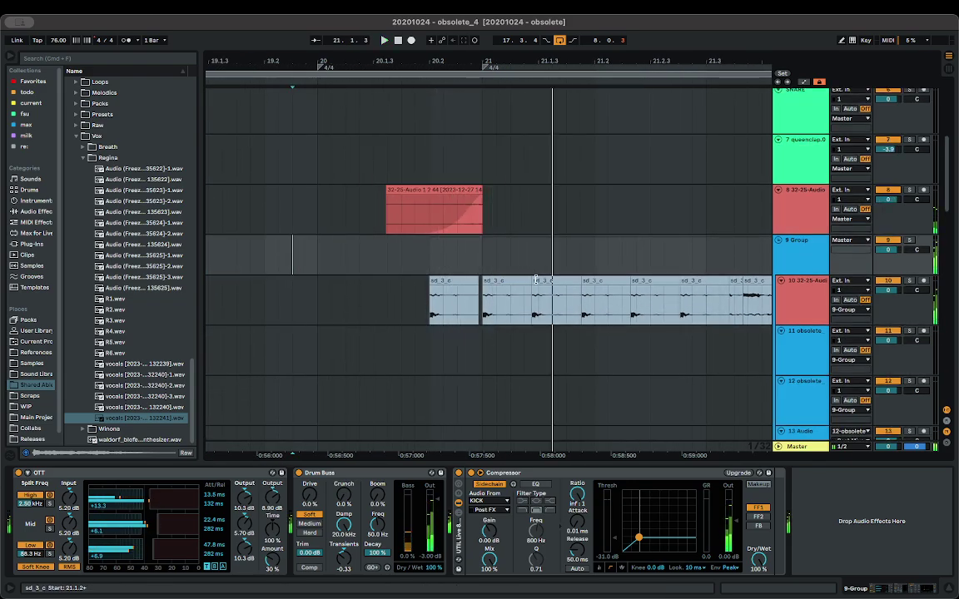
- Move the start of the sd_3_c slice at 21.1.4 on track 10 to 4.4.4, auditioning the new position
left_click(590, 281)
left_click(719, 591)
scroll(566, 519, "down", 4)
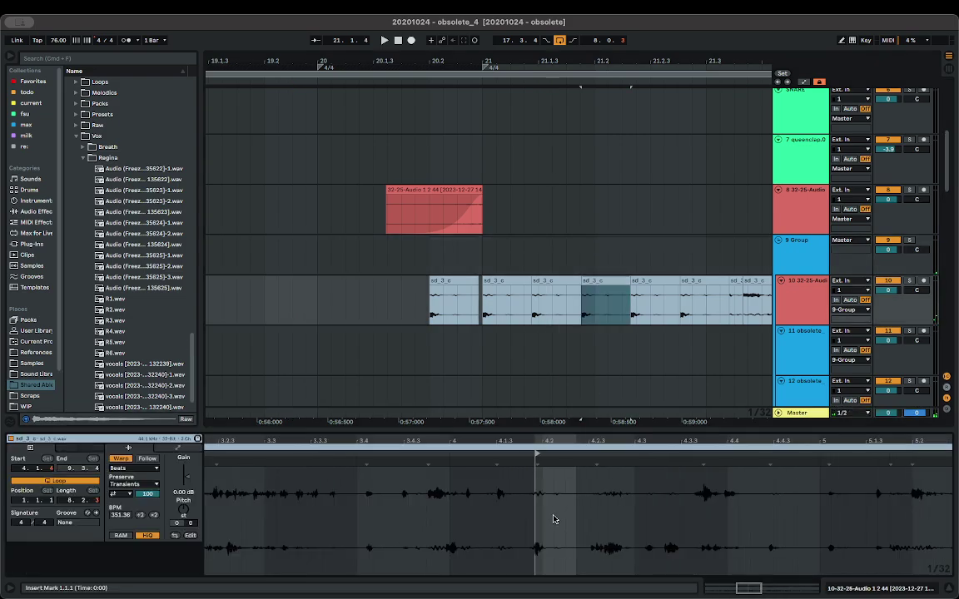
scroll(551, 509, "down", 3)
left_click(628, 454)
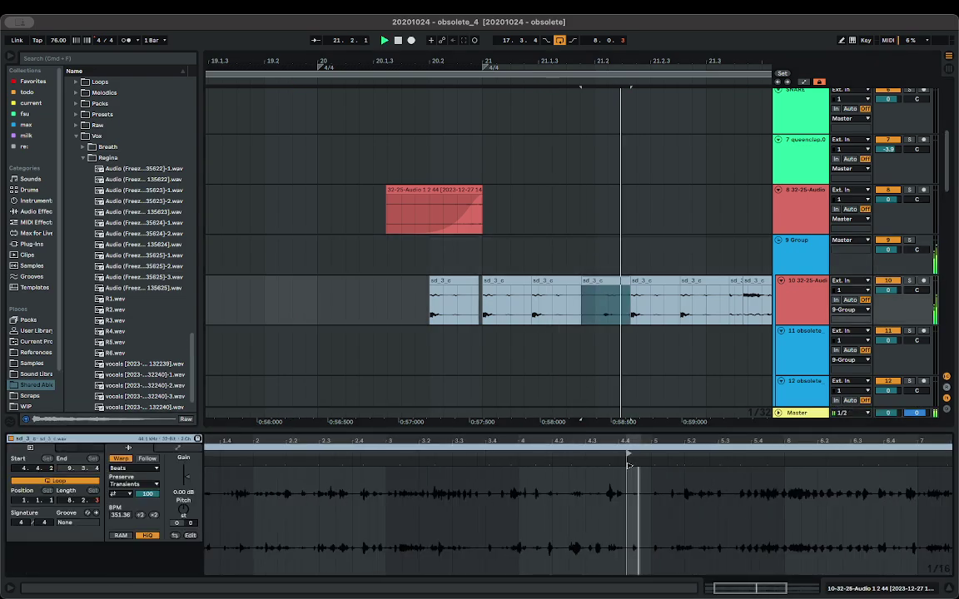
key("space")
mouse_move(628, 465)
left_mouse_down()
mouse_move(638, 463)
mouse_move(581, 456)
mouse_move(735, 458)
left_mouse_up()
key("space")
key("space")
scroll(639, 475, "up", 10)
key("space")
key("space")
key("space")
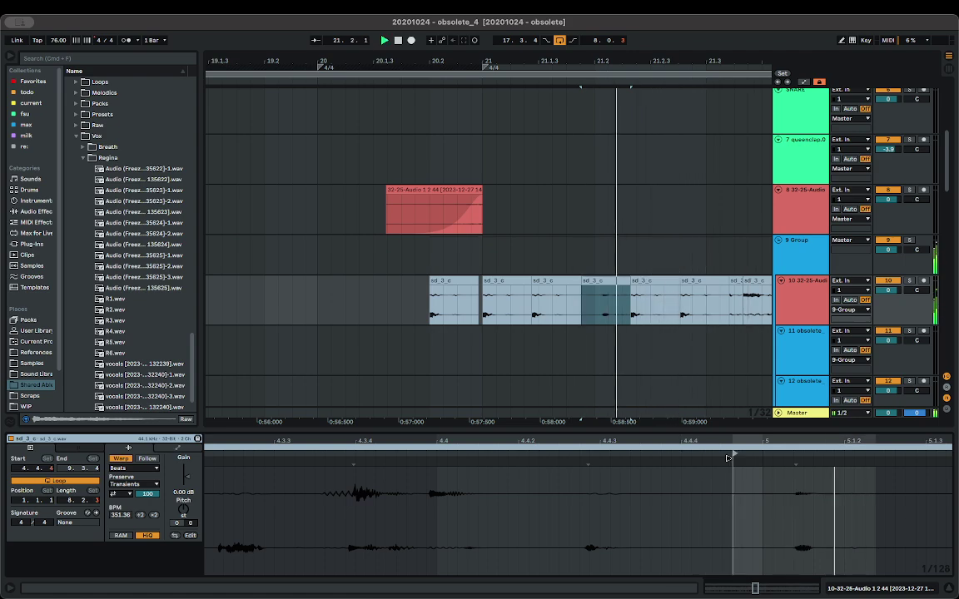
- Audition the vocal clips leading up to the "?" locator, soloing tracks 18, 19 and 20 in turn
scroll(472, 252, "down", 5)
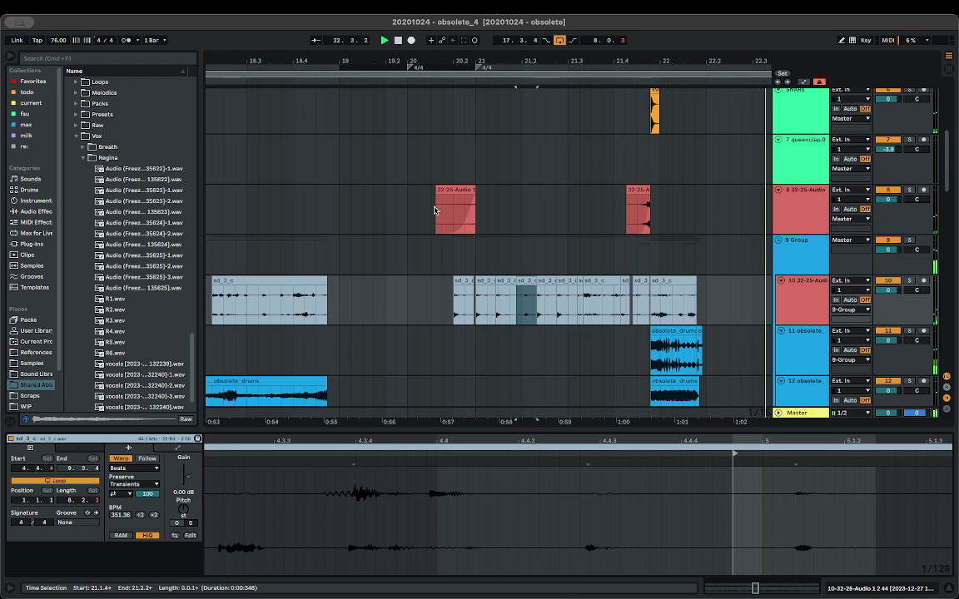
scroll(466, 227, "down", 3)
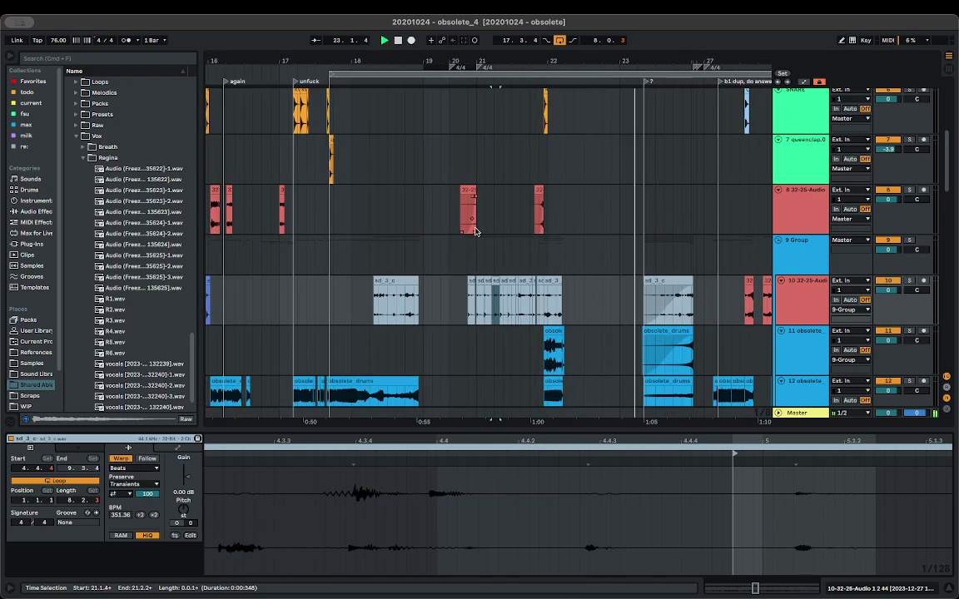
scroll(577, 263, "down", 6)
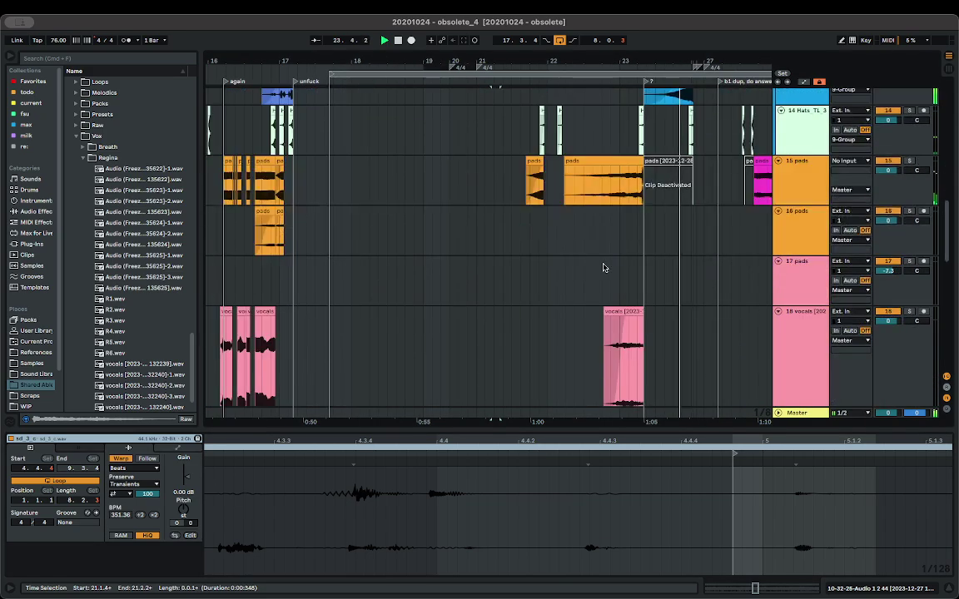
left_click(616, 312)
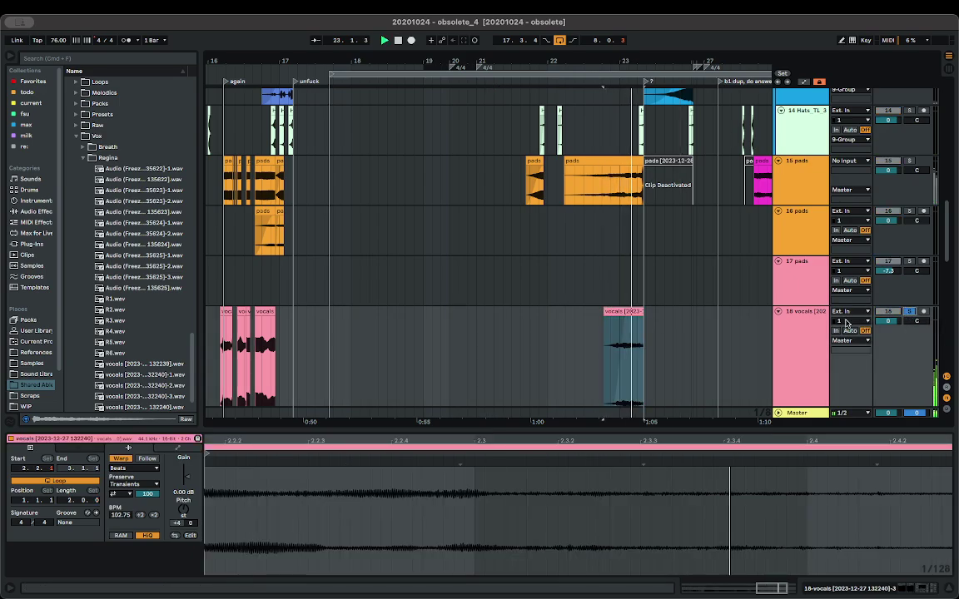
scroll(649, 323, "up", 5)
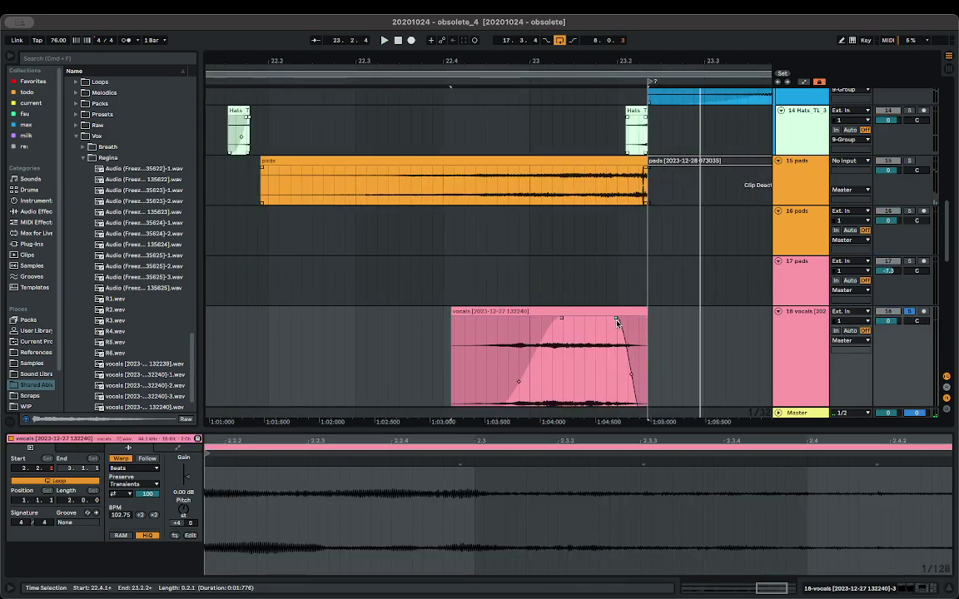
scroll(732, 320, "down", 4)
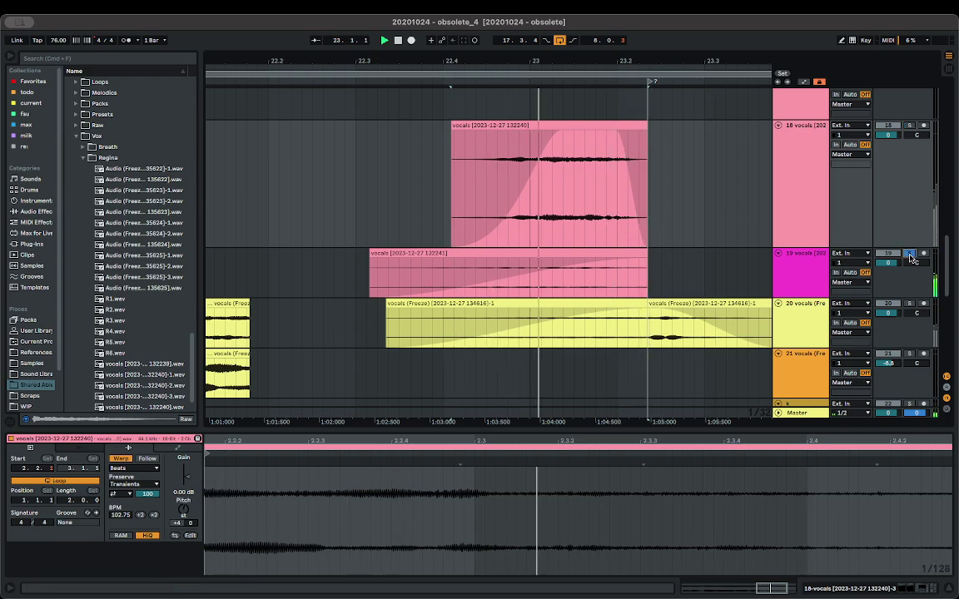
left_click(909, 303)
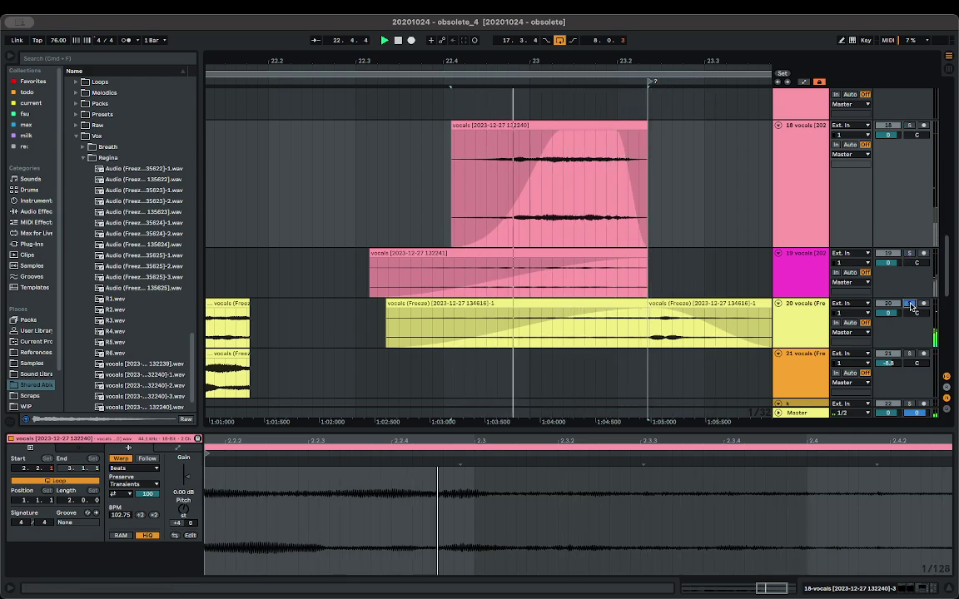
left_click(910, 303)
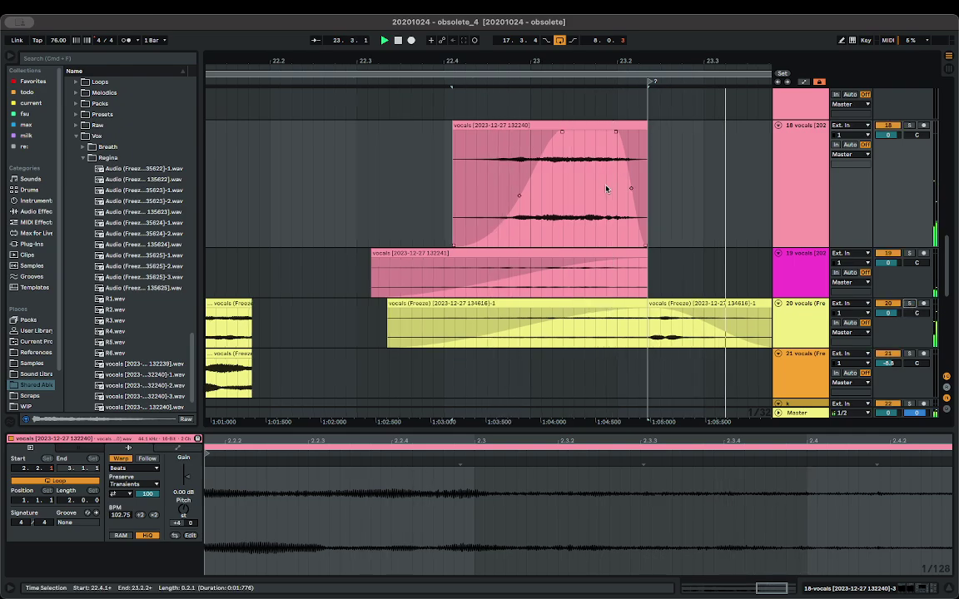
- Rename the "?" locator after bar 23 to "lead in"
scroll(606, 189, "down", 5)
right_click(621, 83)
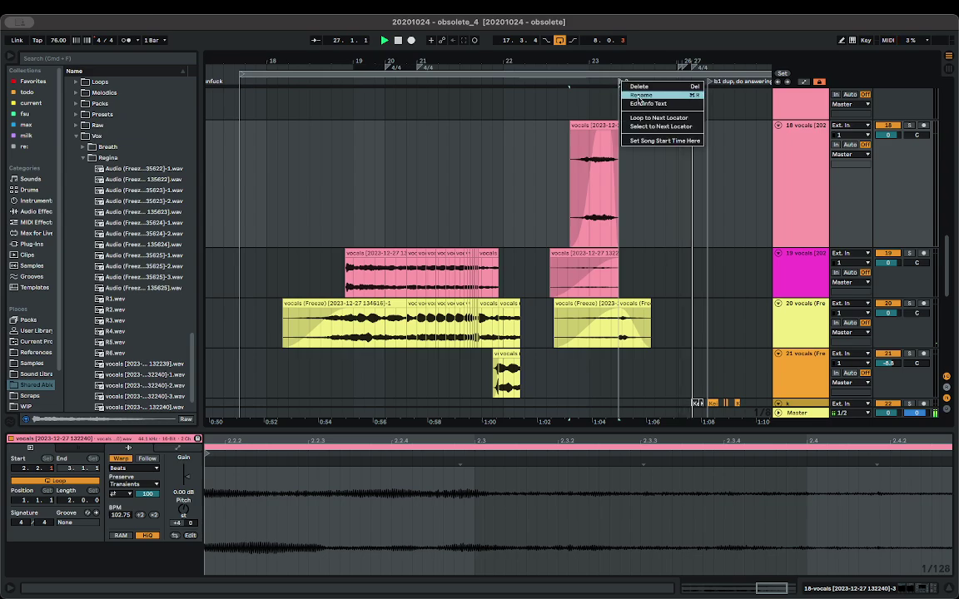
left_click(640, 97)
type("lead in")
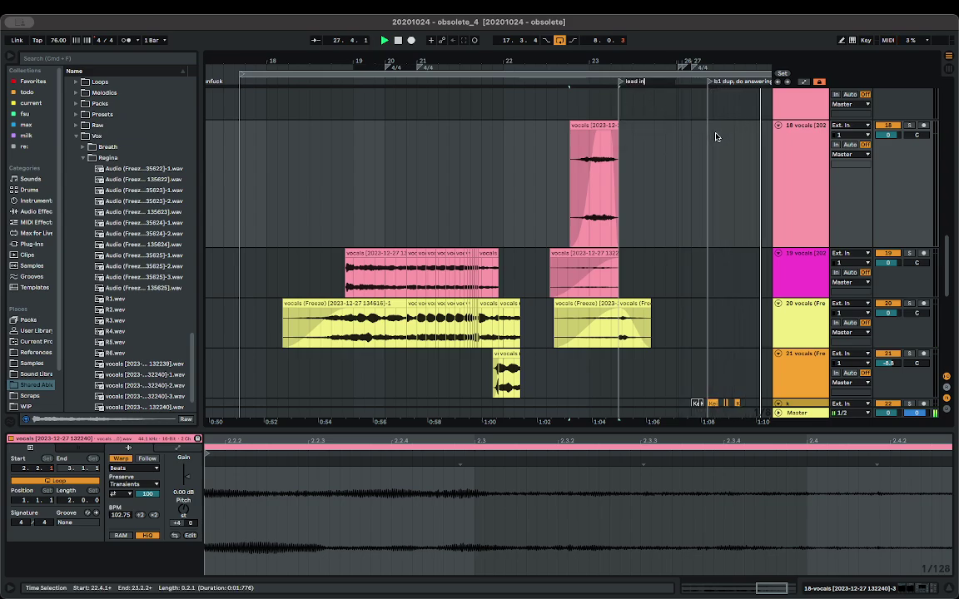
key("Return")
scroll(565, 184, "down", 1)
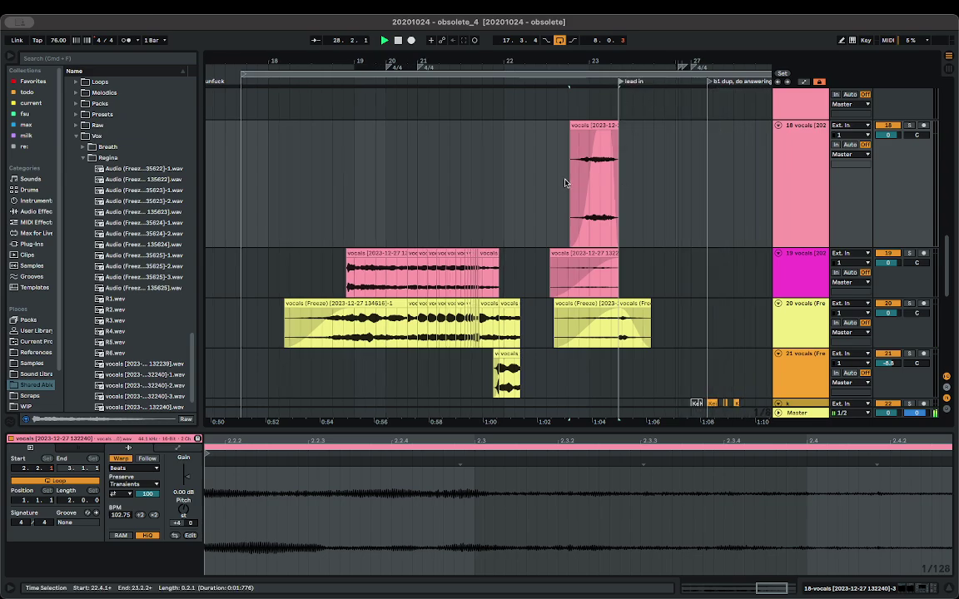
- Play from 16.1.1, delete the kicks between 17.1.4 and 18.1.3, and replay the passage without them
scroll(360, 147, "left", 5)
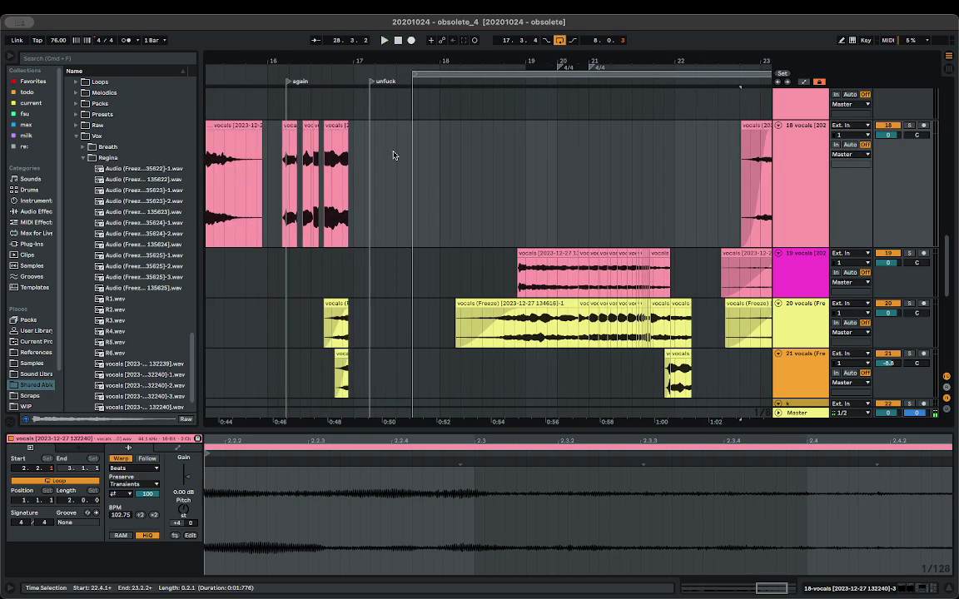
left_click(275, 239)
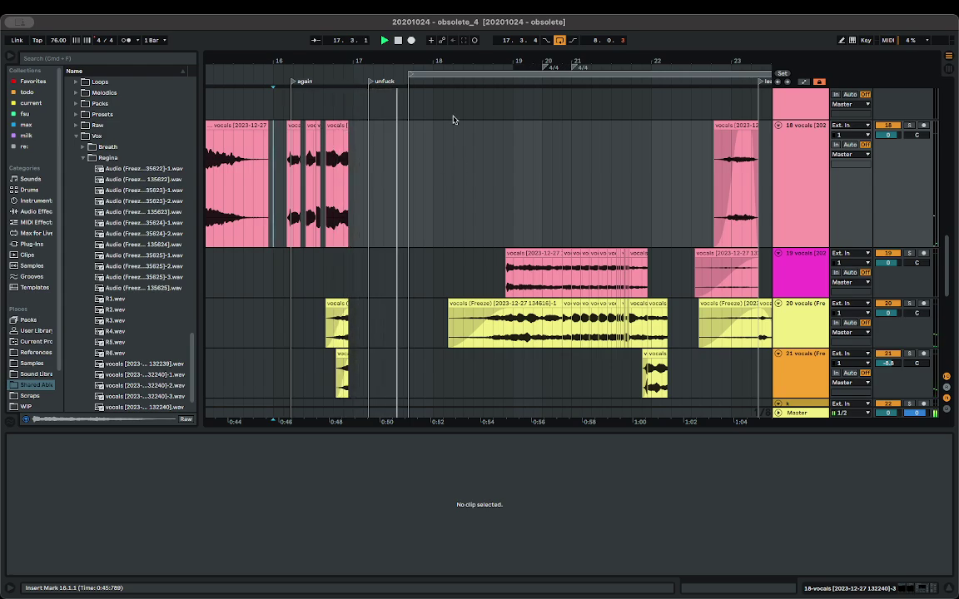
scroll(370, 150, "up", 15)
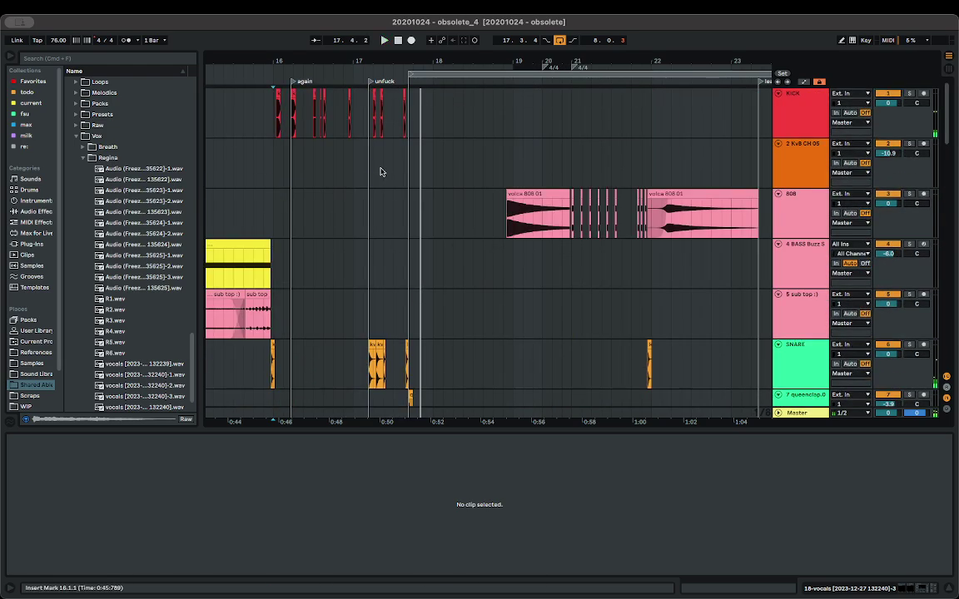
left_click_drag(443, 107, 366, 101)
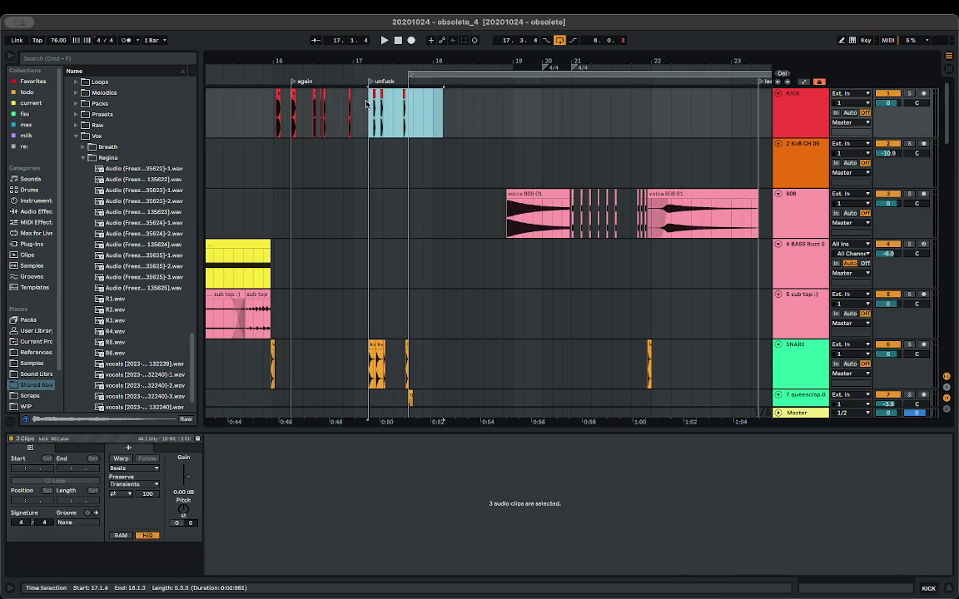
key("Delete")
key("space")
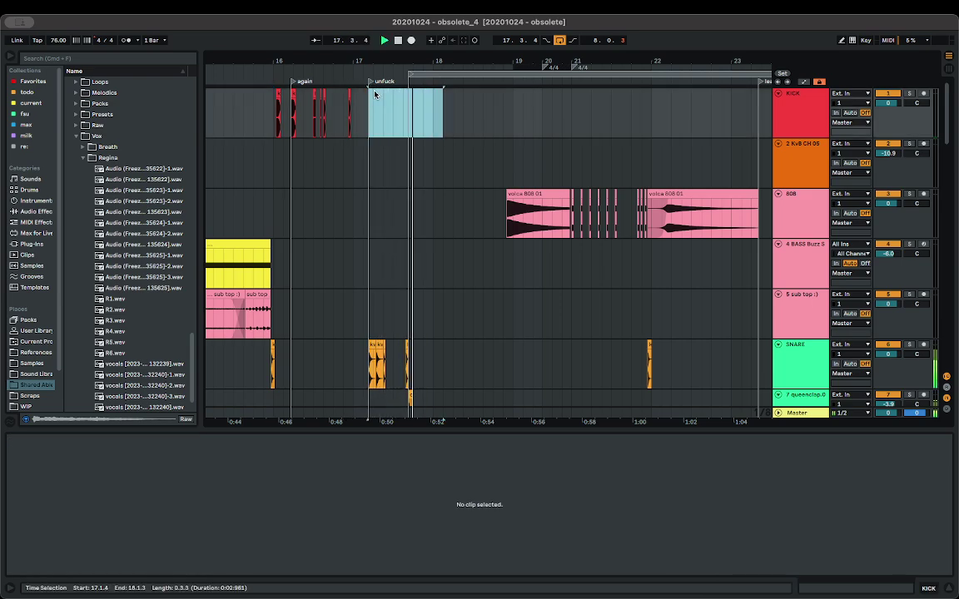
- Listen through the passage from the unfuck locator to bar 23 while reviewing the drum, hat, pad and vocal tracks
scroll(372, 192, "down", 10)
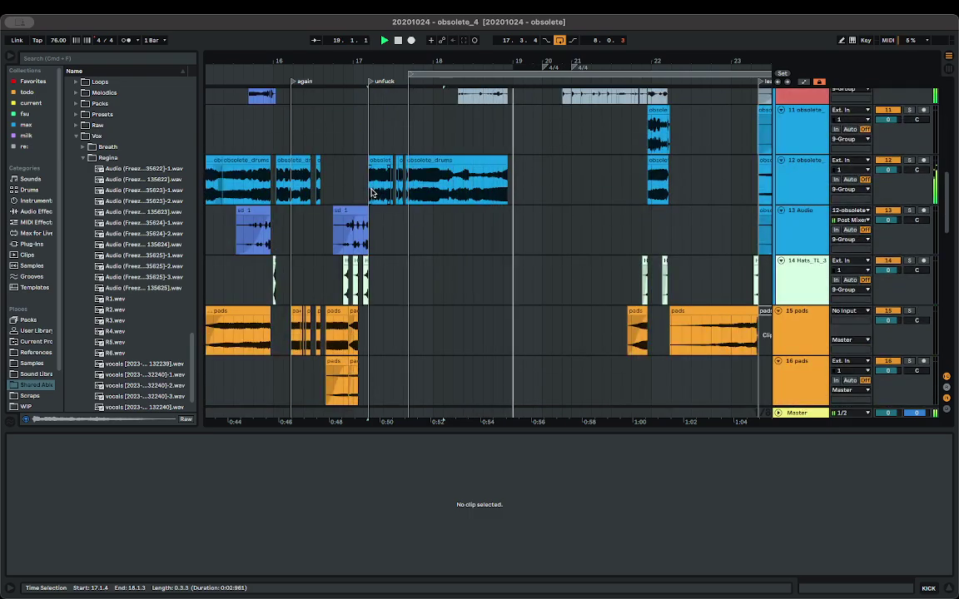
scroll(498, 176, "down", 5)
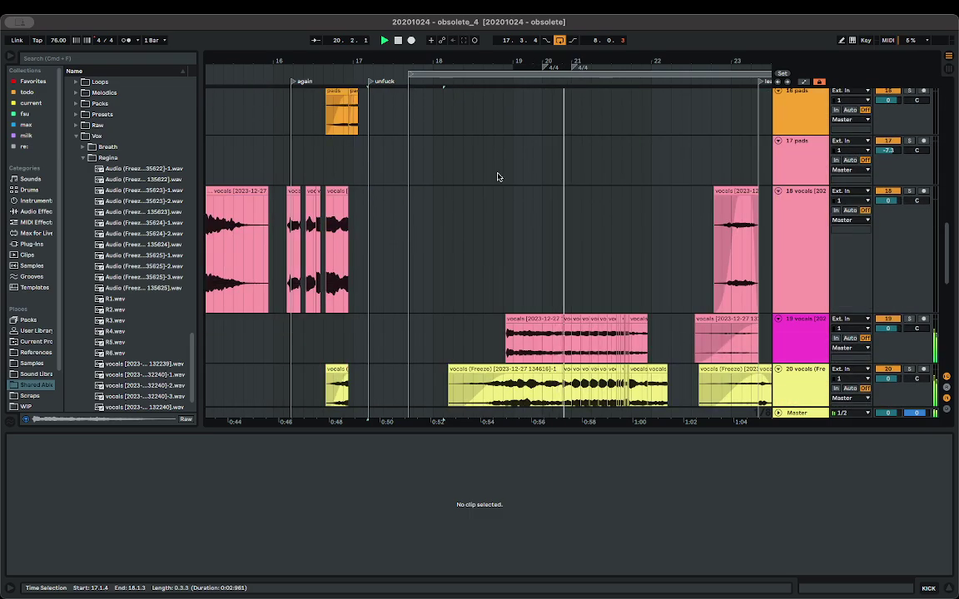
scroll(498, 176, "down", 4)
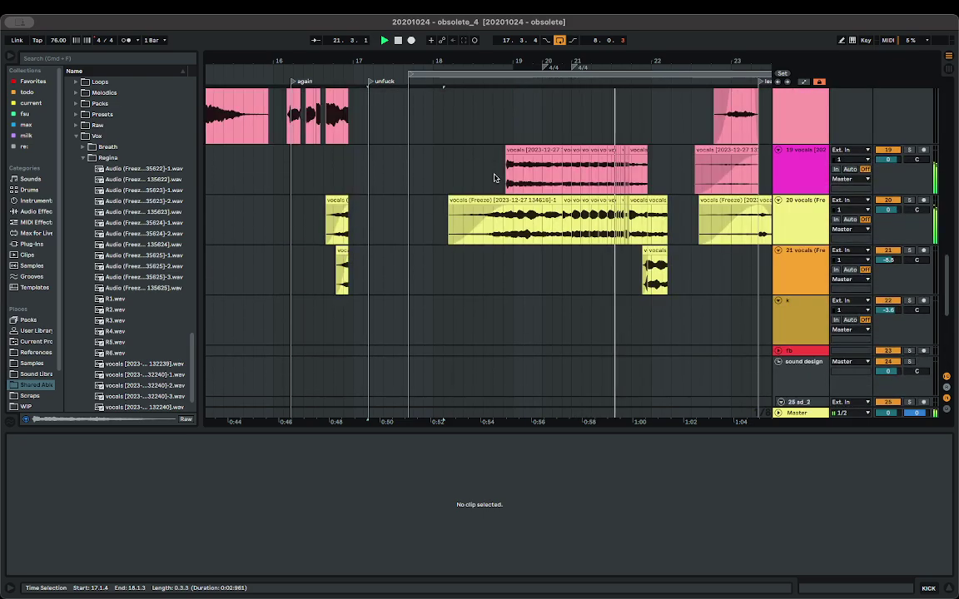
scroll(494, 178, "up", 4)
scroll(525, 188, "up", 8)
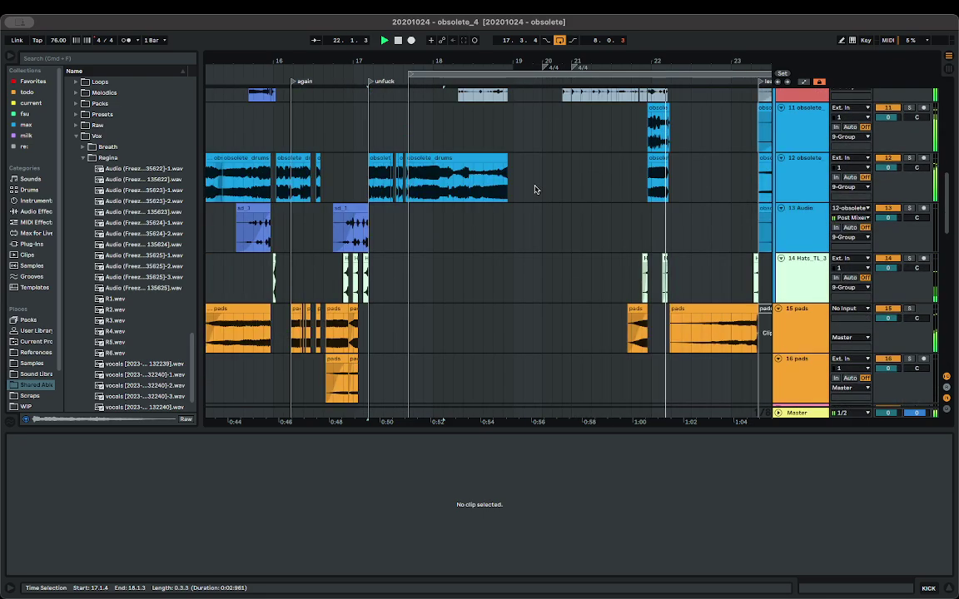
scroll(536, 190, "down", 6)
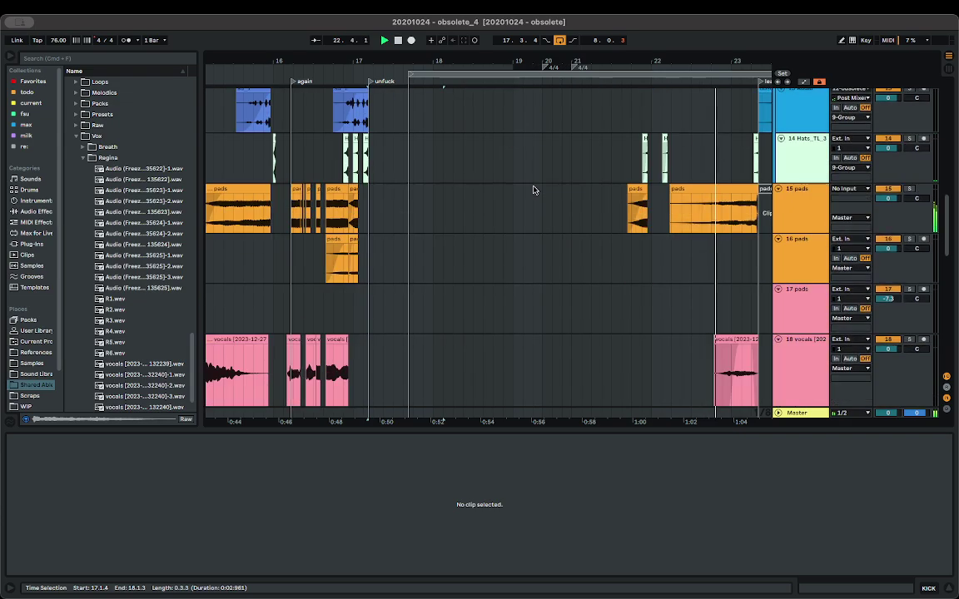
- Try a copied Hats_TL_3 clip at pitch 0 on track 14, ending flush with the obsolete_drums clip near 18.4.4
scroll(532, 189, "up", 2)
left_click_drag(366, 244, 510, 257)
scroll(510, 256, "up", 6)
scroll(510, 257, "up", 3)
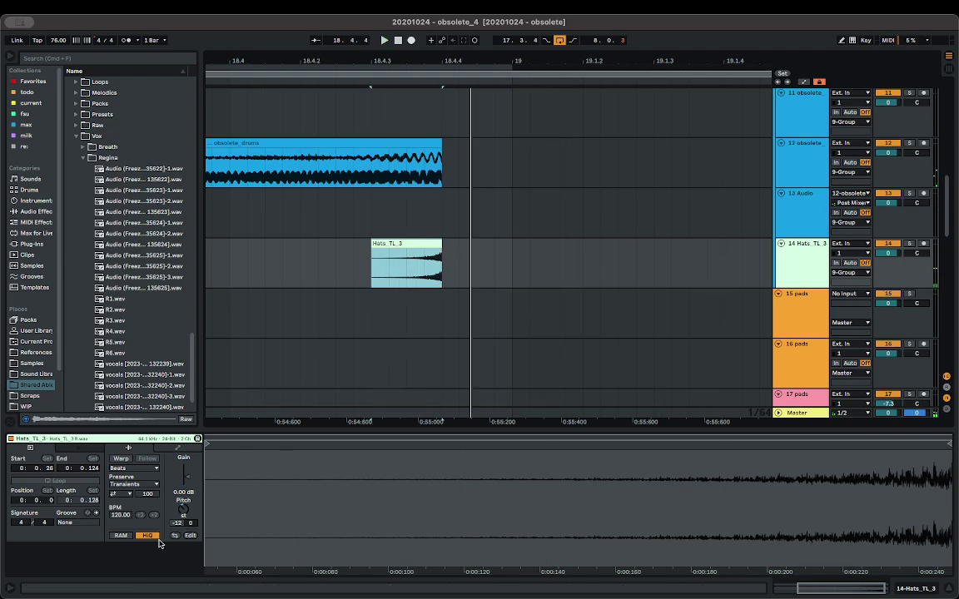
left_click(407, 259)
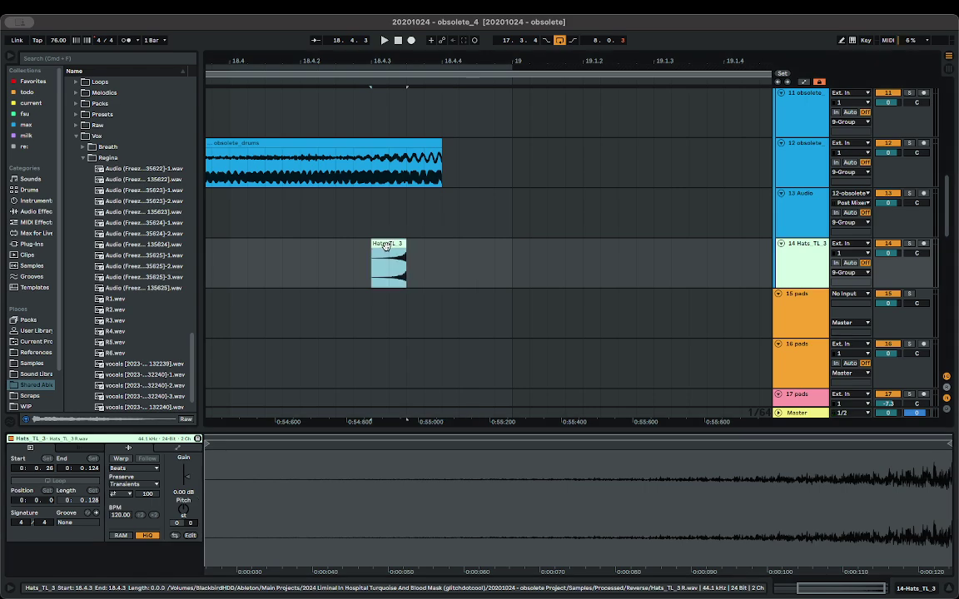
key("super+e")
left_click_drag(424, 254, 422, 255)
key("space")
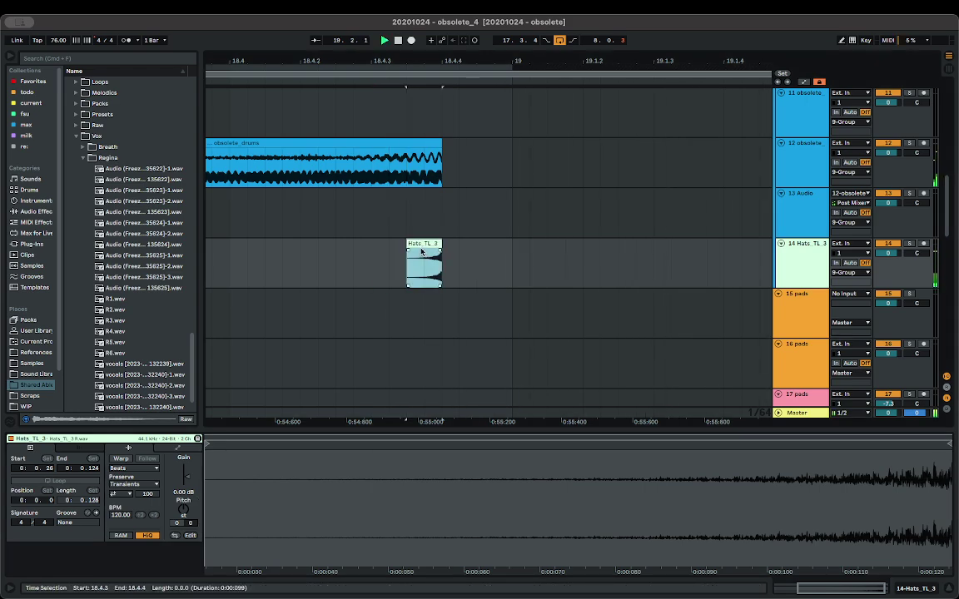
- Audition the copied Hats_TL_3 clip with its gain lowered to -15.4 dB, and delete it
left_click_drag(186, 481, 187, 506)
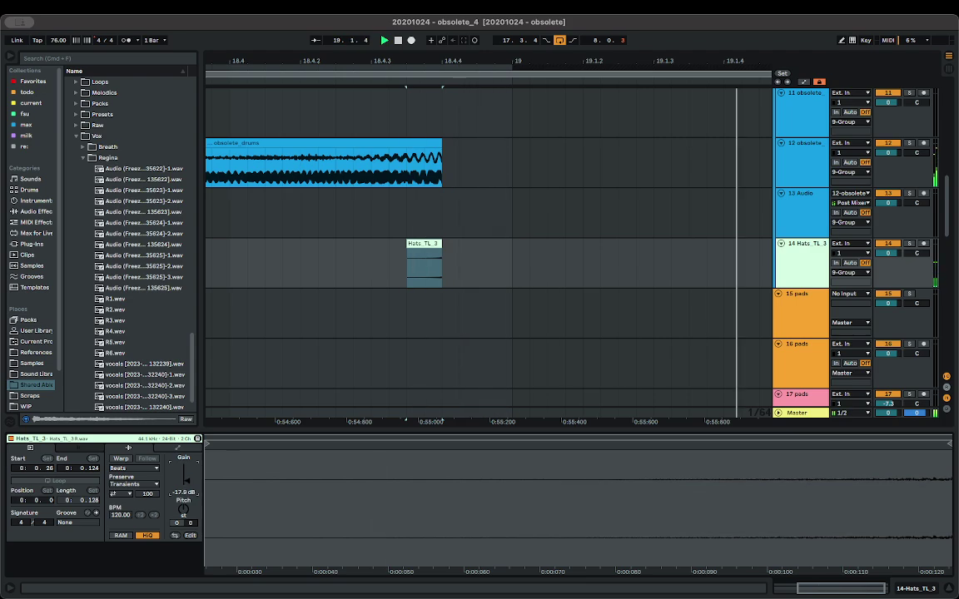
key("space")
left_click(337, 181)
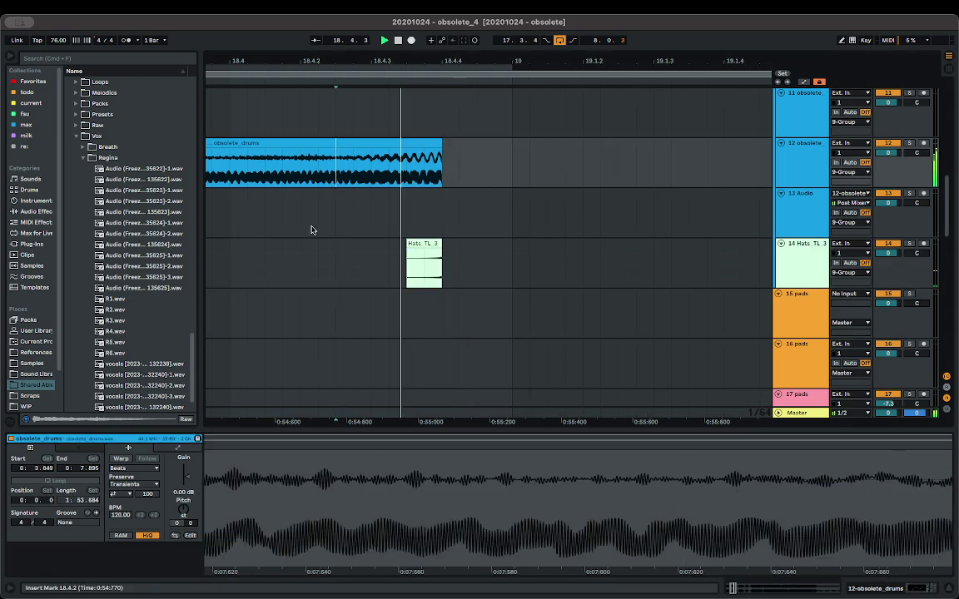
key("space")
left_click(430, 244)
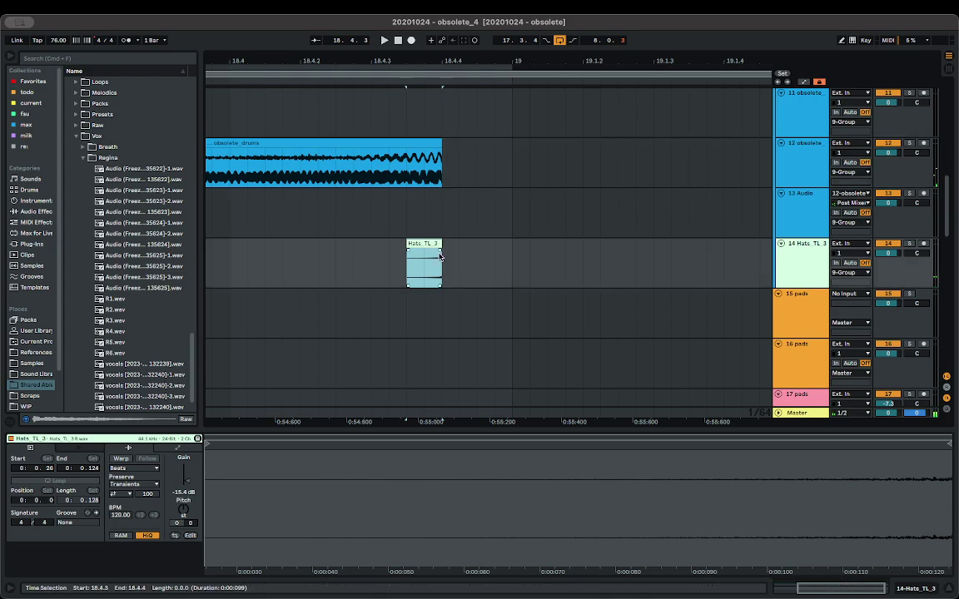
key("Delete")
scroll(418, 238, "down", 5)
scroll(414, 247, "down", 8)
scroll(408, 257, "up", 6)
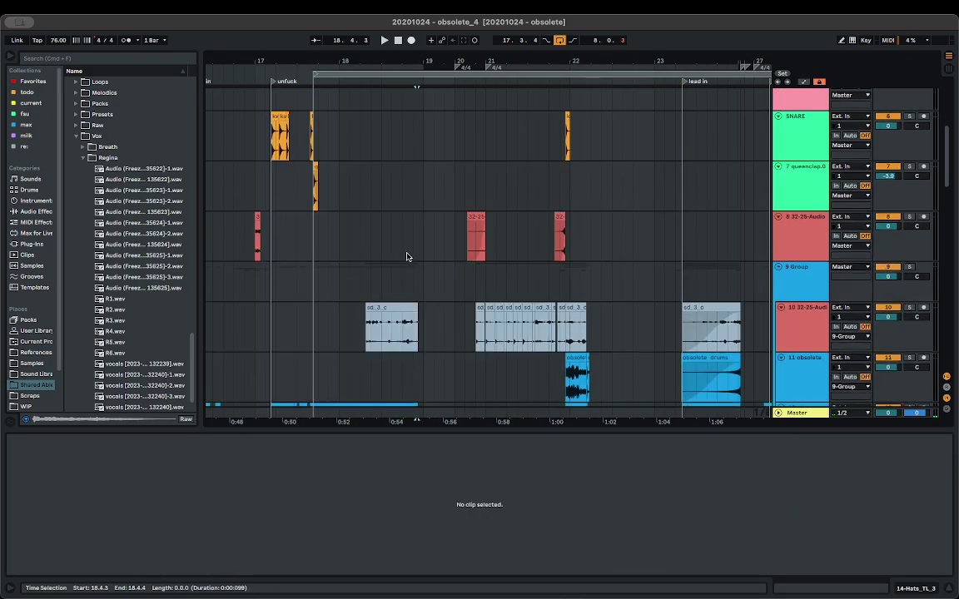
- Insert a new audio track directly below track 19 vocals
scroll(405, 260, "down", 3)
scroll(404, 261, "down", 2)
scroll(401, 269, "up", 5)
scroll(400, 270, "down", 3)
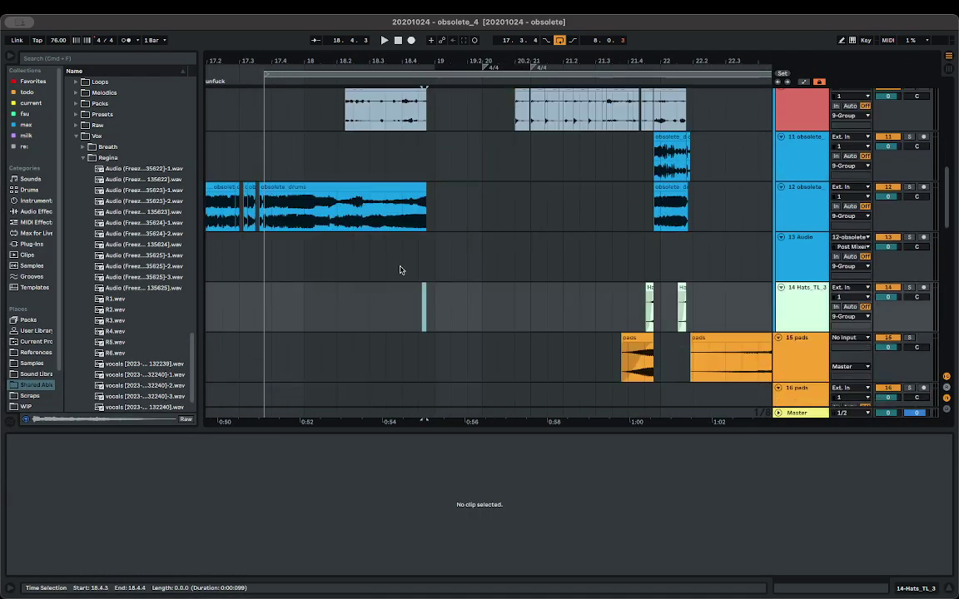
scroll(405, 275, "left", 3)
scroll(404, 275, "down", 3)
scroll(404, 275, "down", 8)
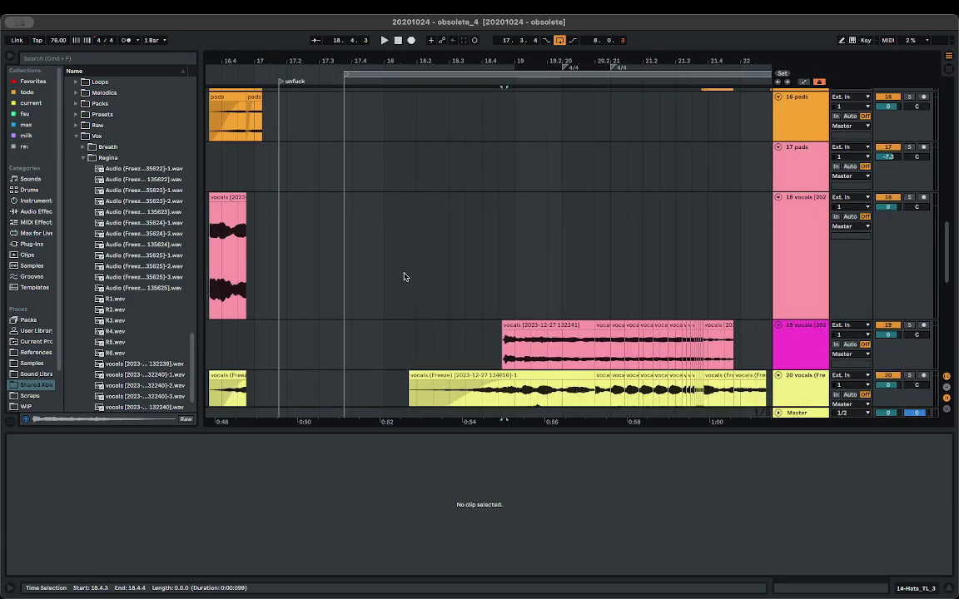
left_click(775, 319)
key("super+t")
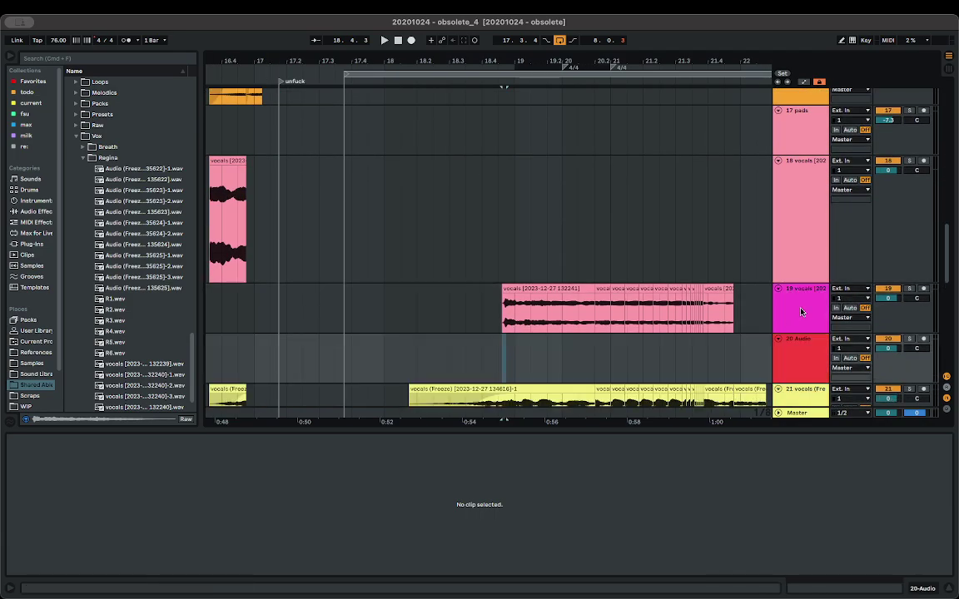
- Colour track 19 vocals and the new track 20 Audio pink, matching track 18 vocals
right_click(801, 311)
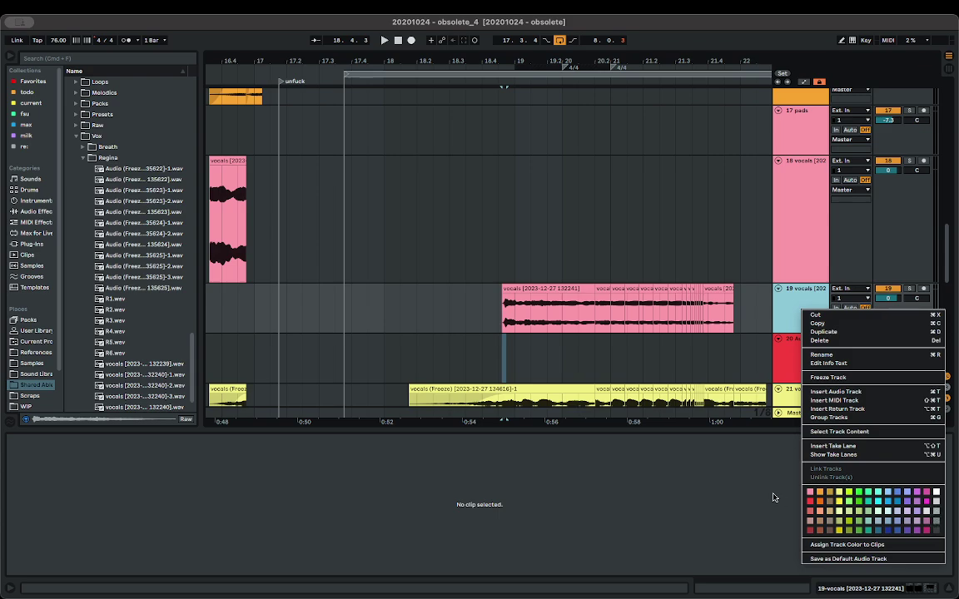
left_click(810, 493)
scroll(517, 366, "down", 5)
right_click(810, 359)
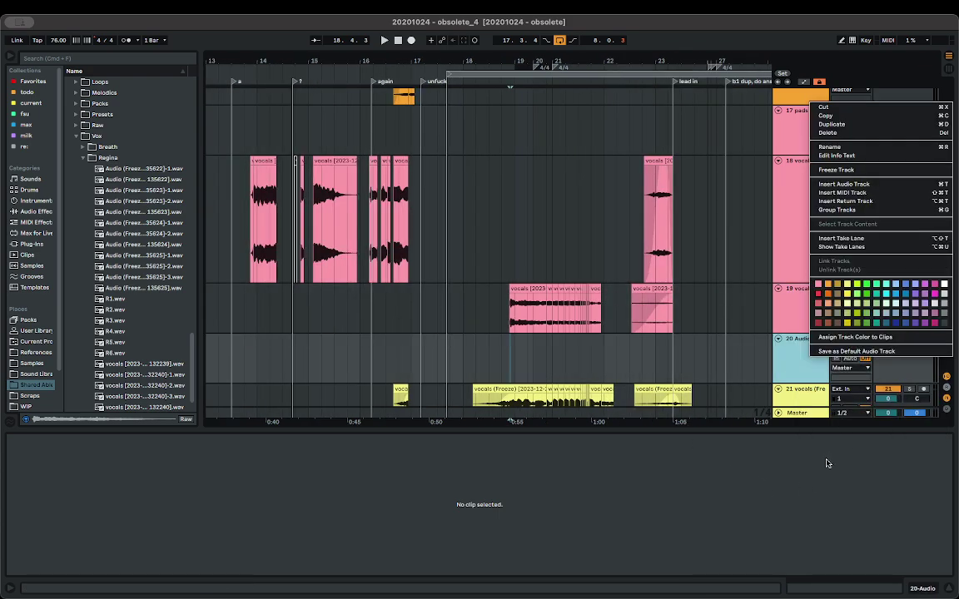
left_click(818, 284)
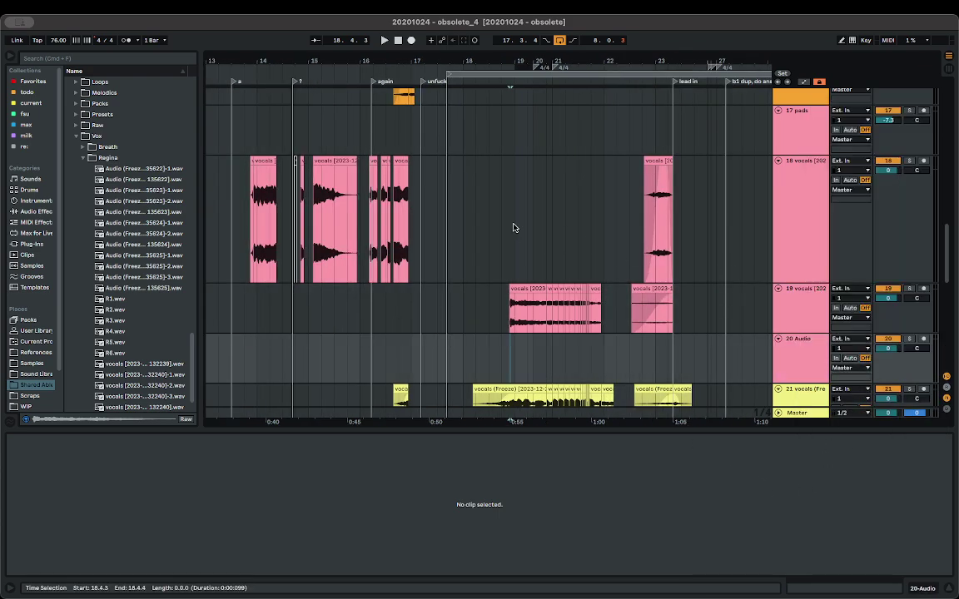
- Change the track colour of 17 pads
scroll(513, 228, "down", 5)
scroll(561, 230, "up", 3)
right_click(813, 229)
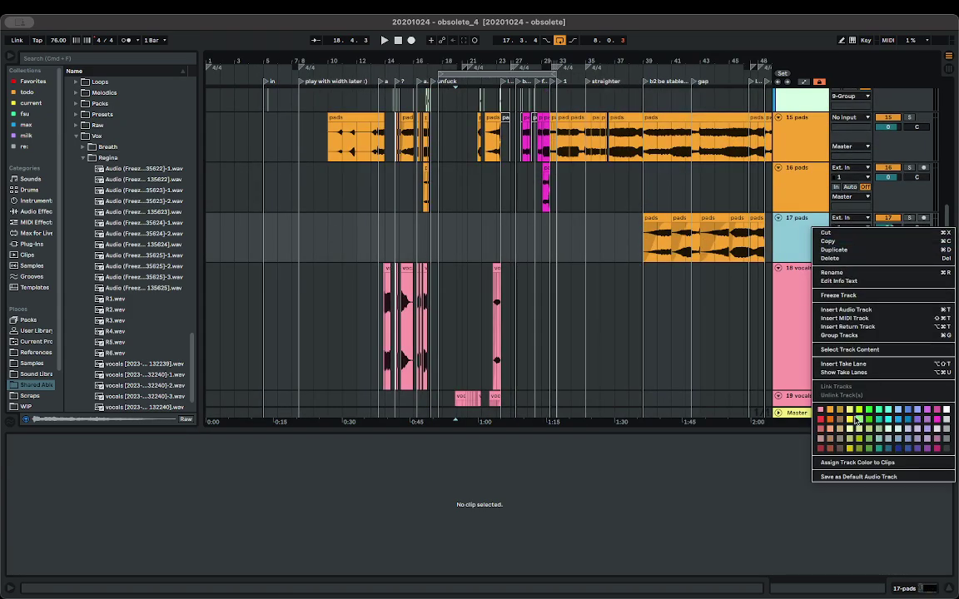
left_click(824, 414)
scroll(583, 303, "down", 5)
scroll(478, 215, "up", 5)
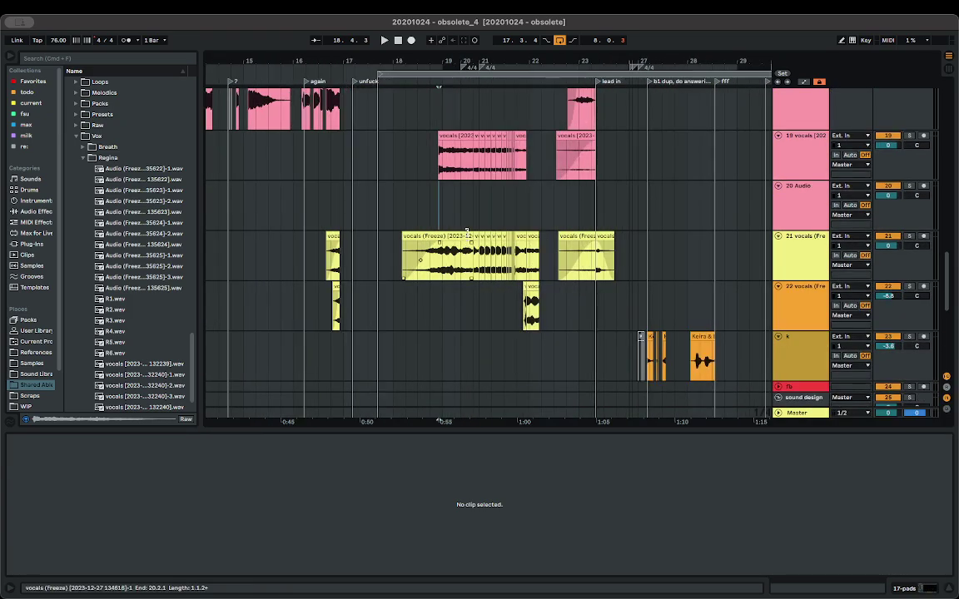
left_click(112, 181)
left_click(119, 201)
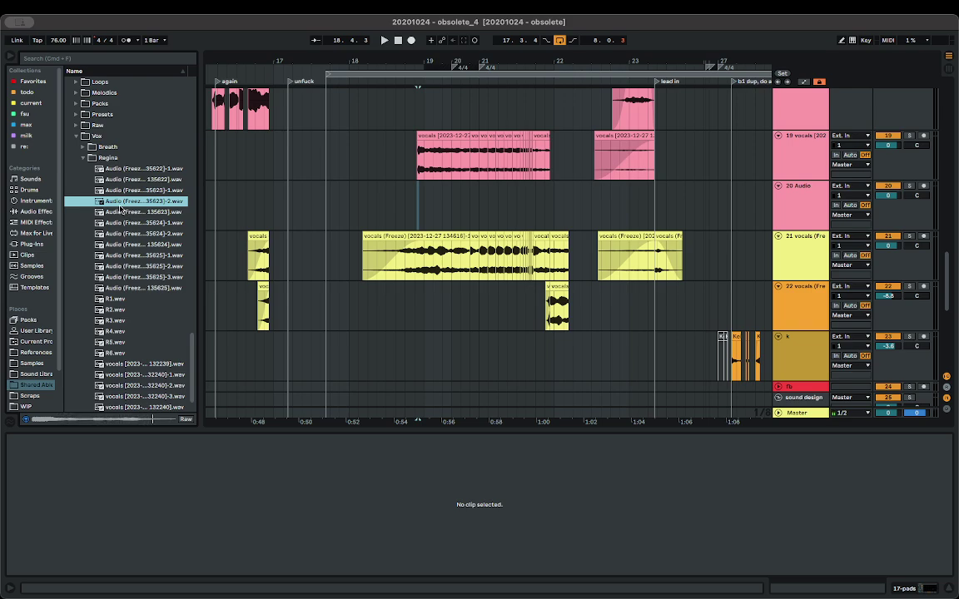
left_click_drag(121, 210, 292, 222)
key("space")
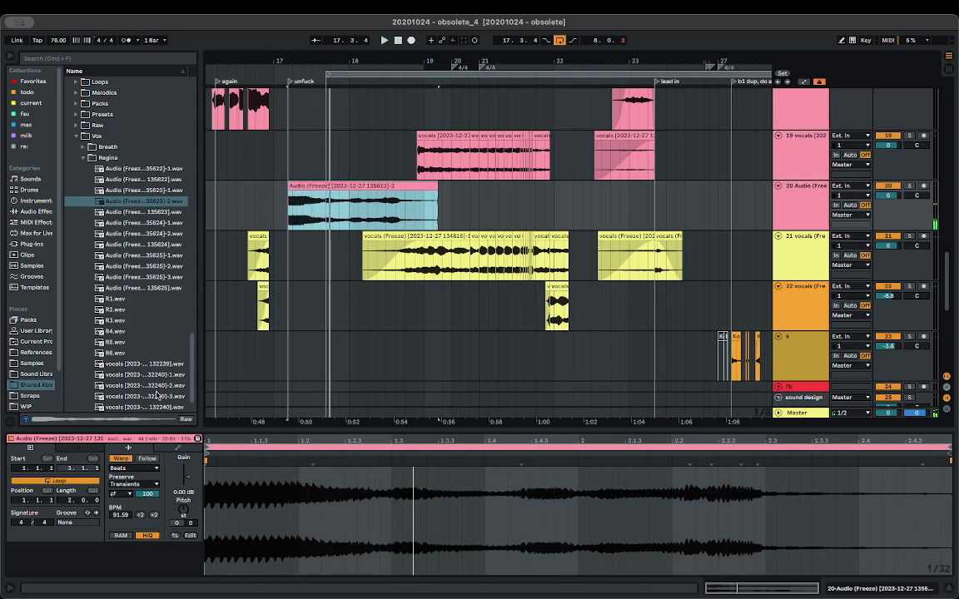
key("space")
mouse_move(187, 478)
left_mouse_down()
mouse_move(187, 501)
mouse_move(188, 487)
left_mouse_up()
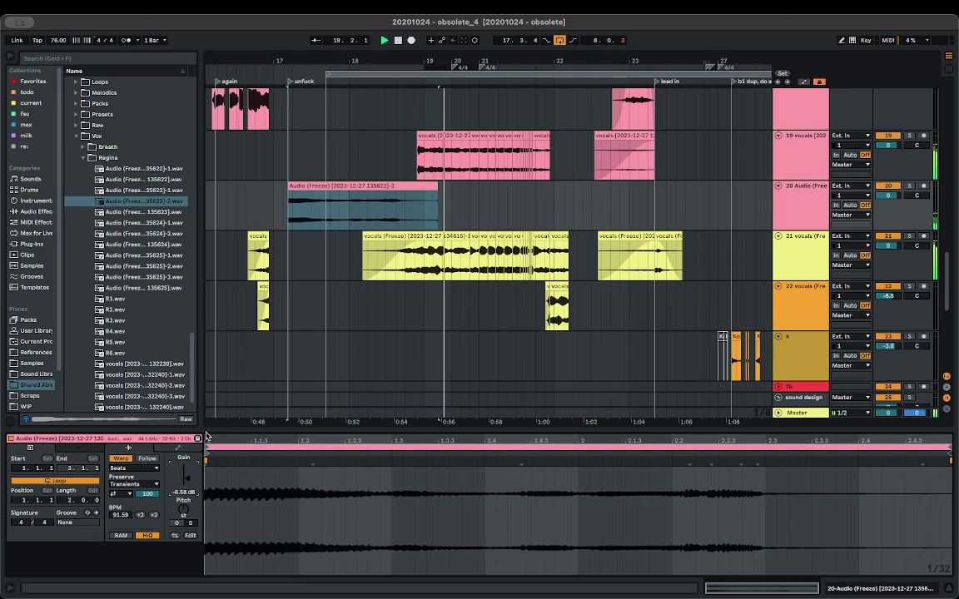
left_click(145, 213)
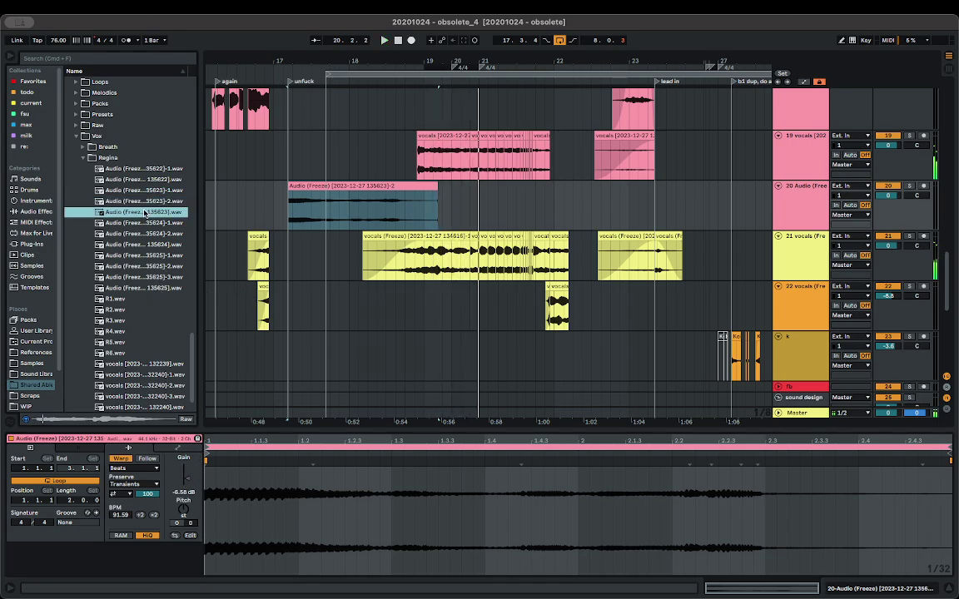
left_click(145, 223)
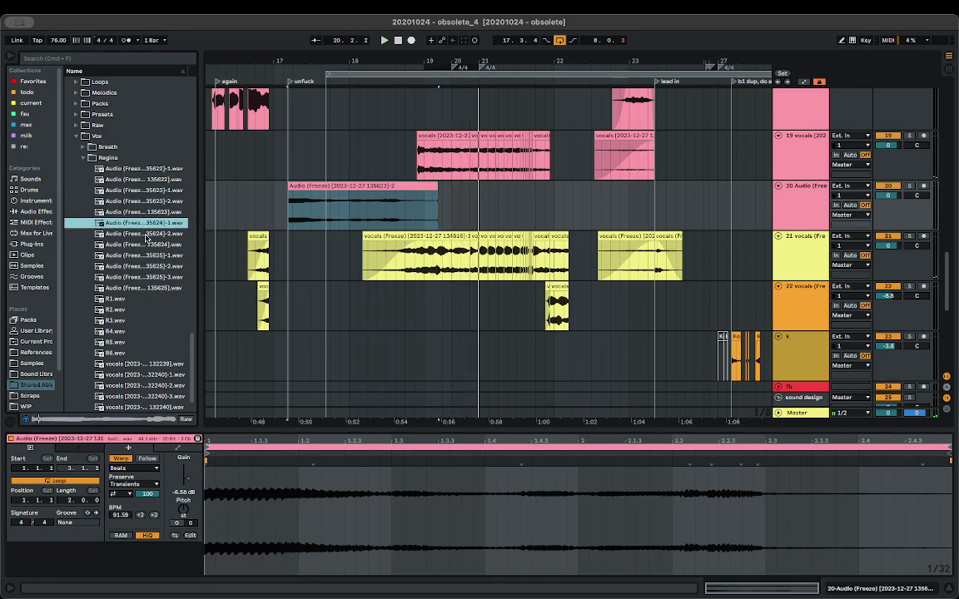
left_click(145, 234)
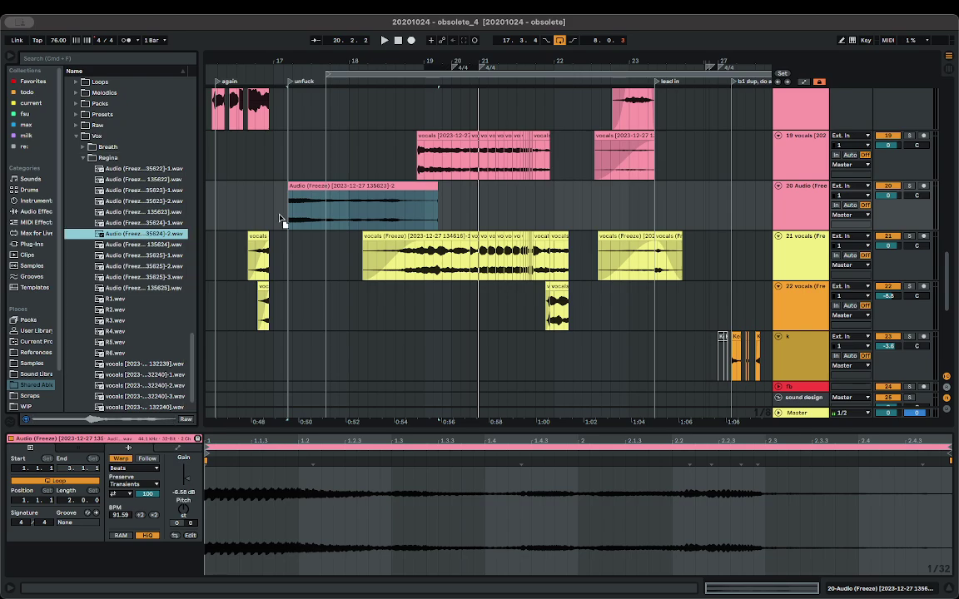
left_click_drag(287, 217, 300, 214)
left_click(290, 214)
key("space")
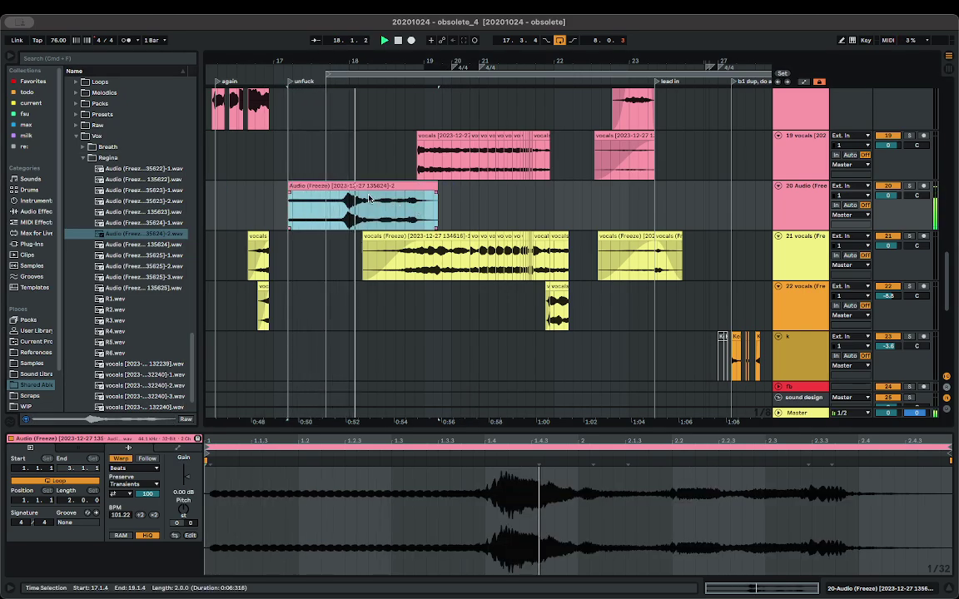
- Audition the 135624-2 clip with warping off, and delete it from track 20
left_click(121, 460)
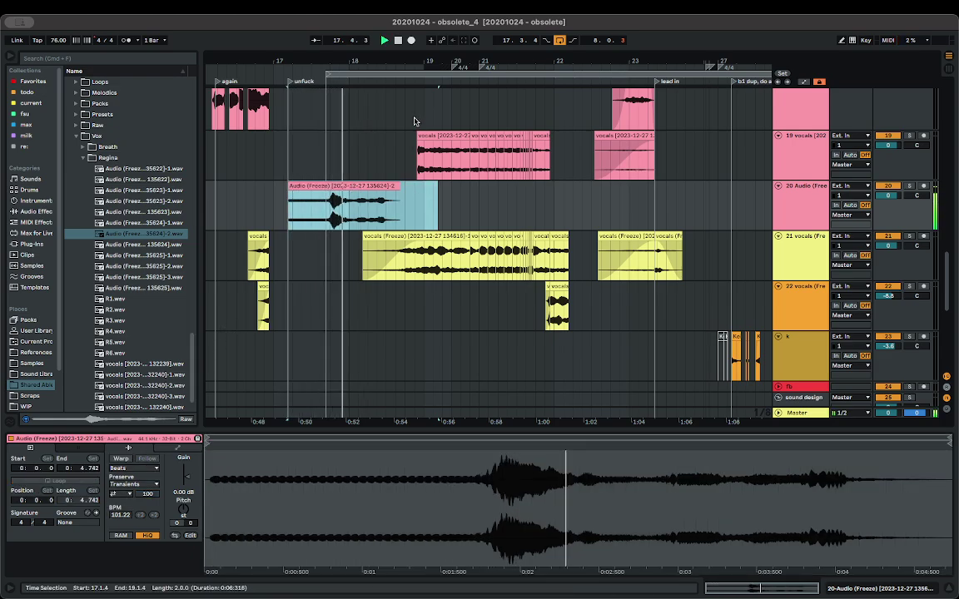
left_click(382, 188)
key("Delete")
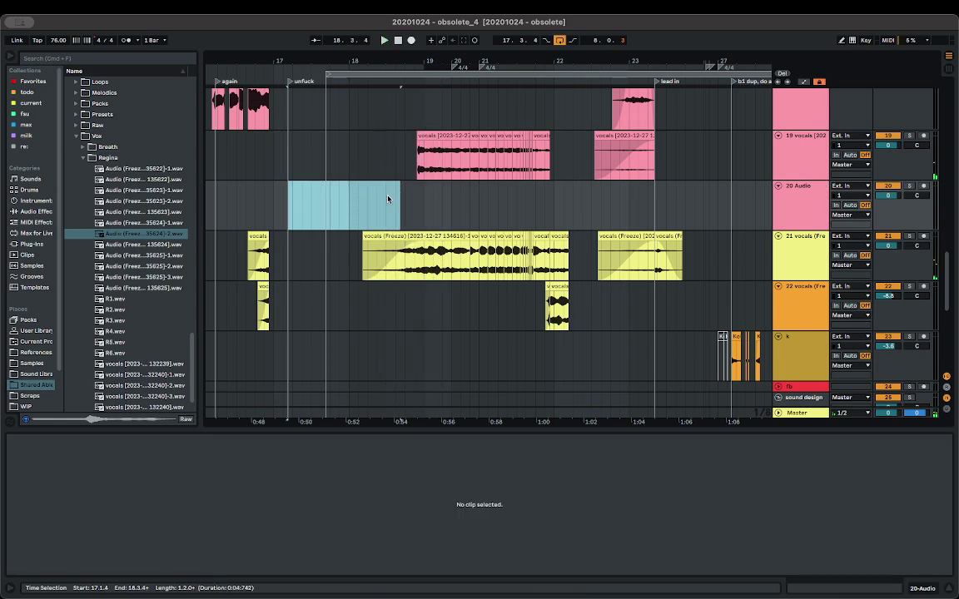
left_click(130, 246)
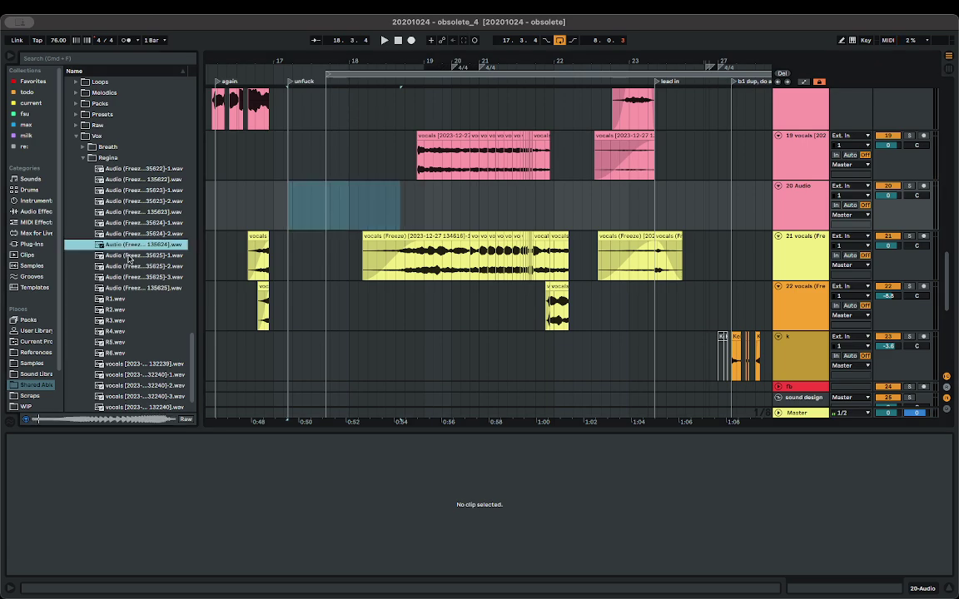
left_click(129, 257)
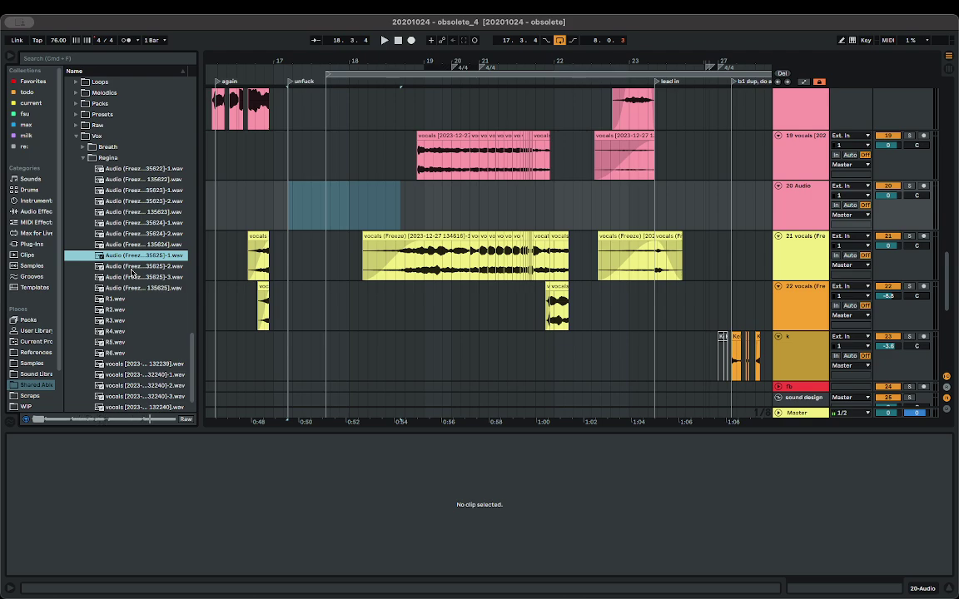
left_click(131, 269)
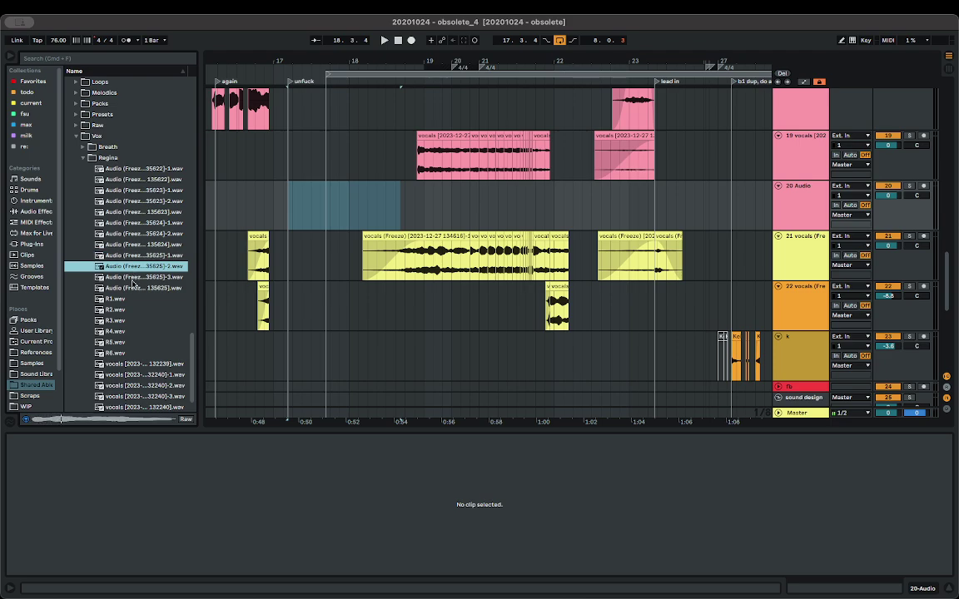
left_click(132, 280)
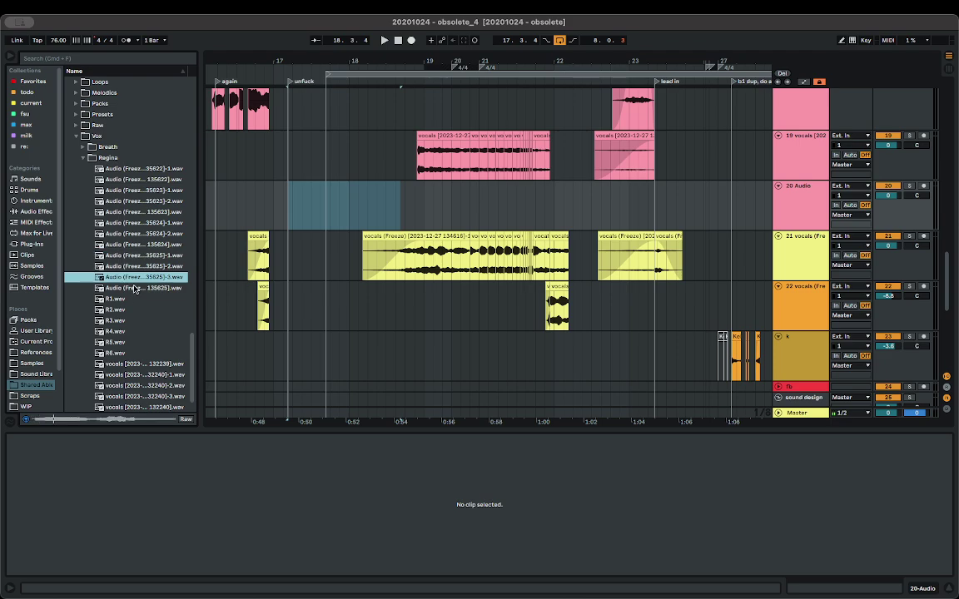
left_click_drag(133, 270, 289, 202)
key("space")
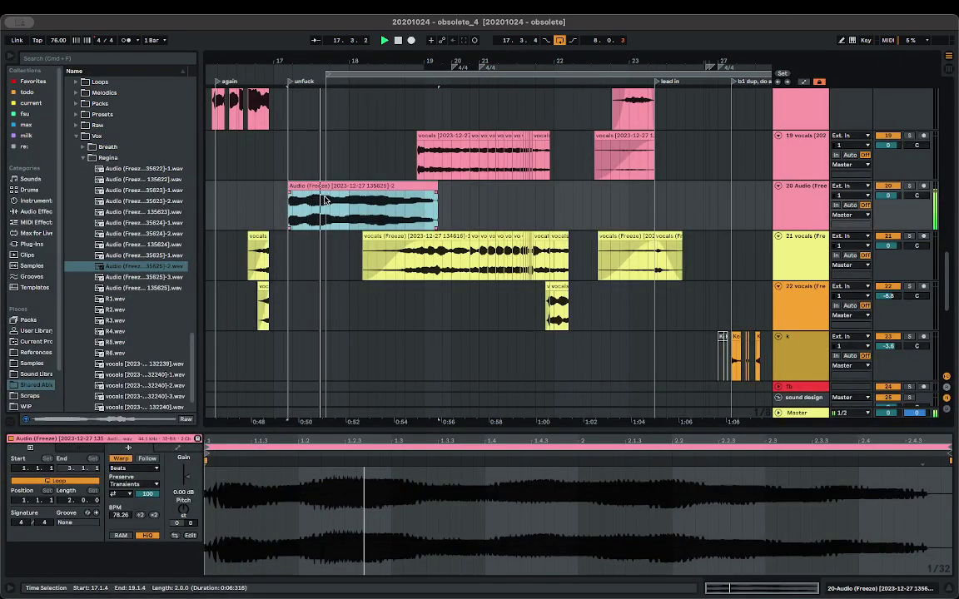
key("space")
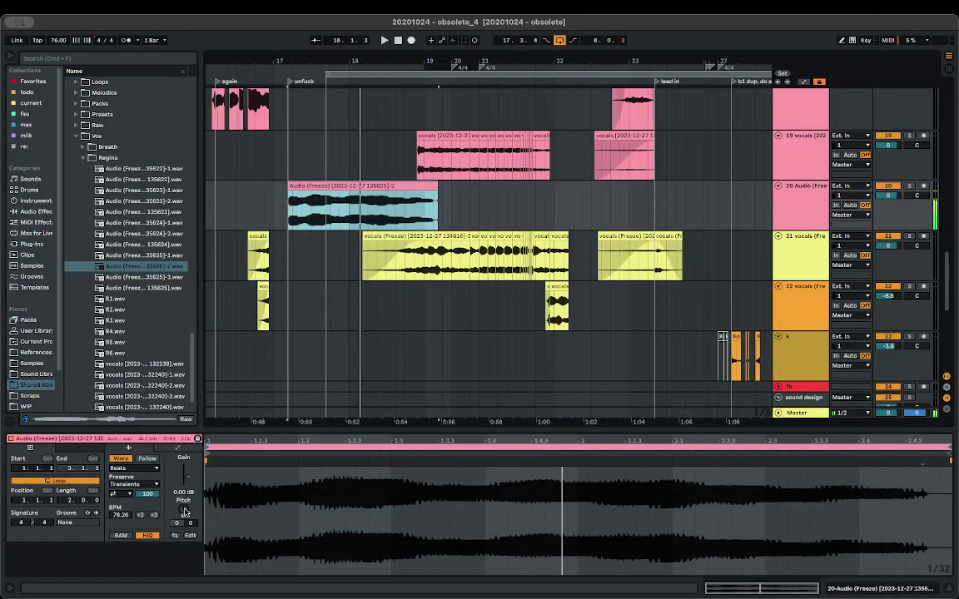
- Transpose the 135625-2 clip by -12 semitones and play it
left_click(185, 511)
type("-12")
key("Return")
key("space")
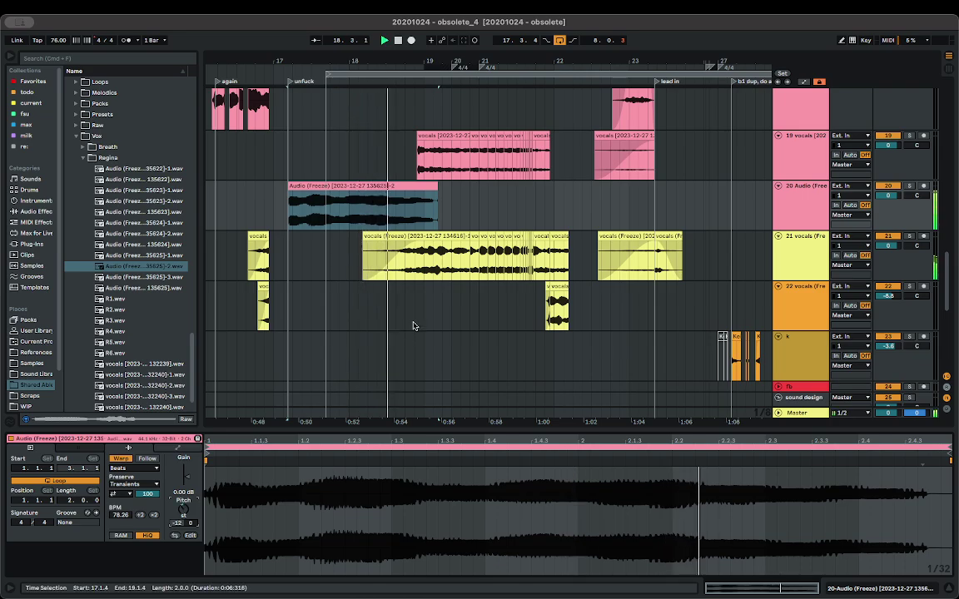
- Turn off warping for the 135625-2 clip and lower its gain to -7.80 dB while replaying the passage
left_click(127, 459)
key("space")
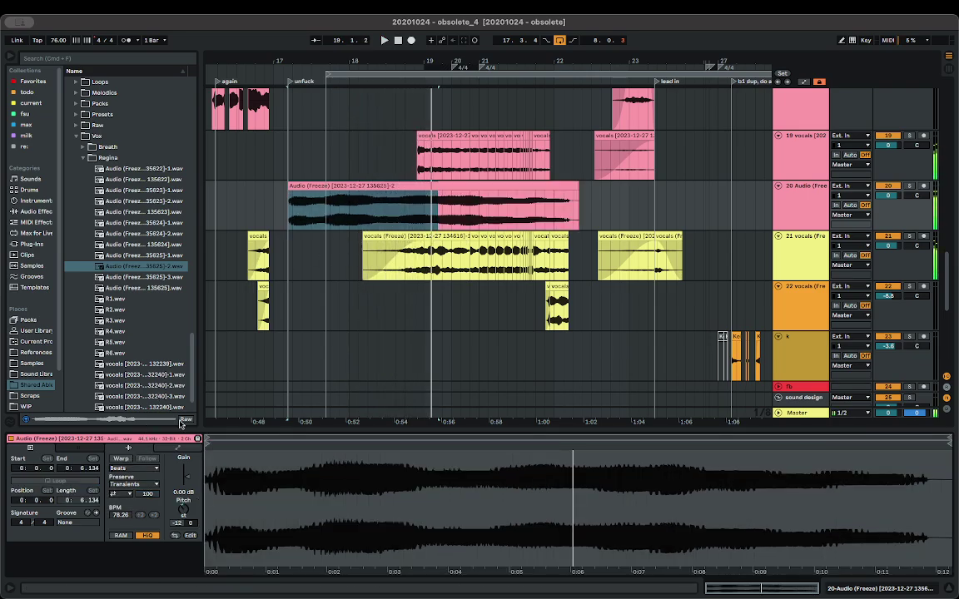
key("space")
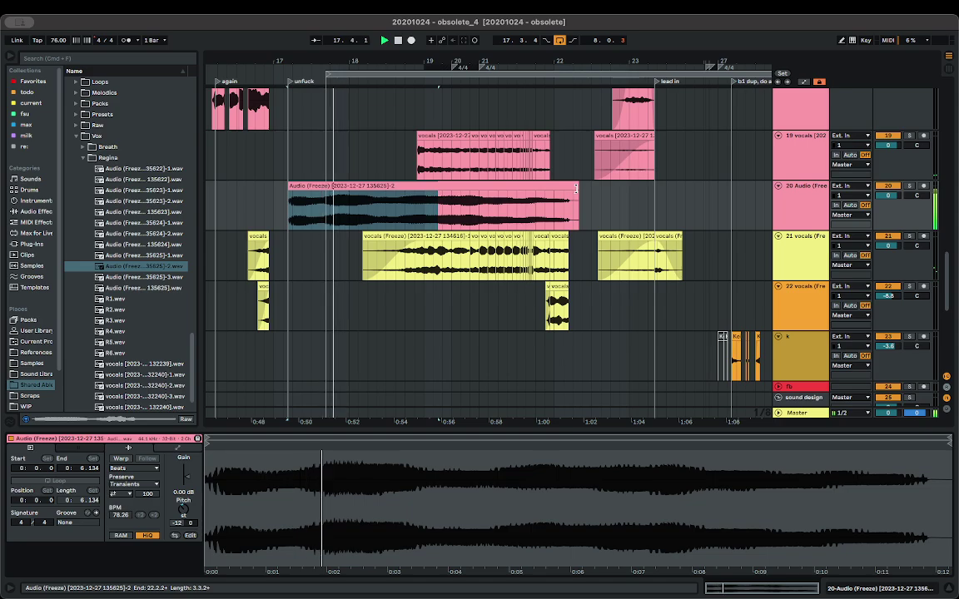
key("space")
key("space")
mouse_move(187, 481)
left_mouse_down()
mouse_move(188, 494)
mouse_move(187, 478)
left_mouse_up()
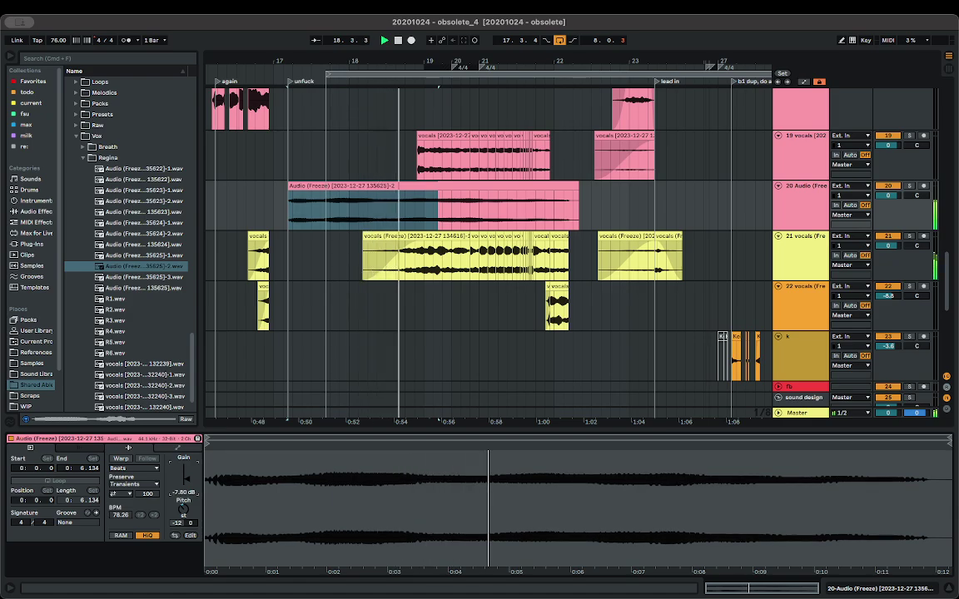
- Split the 135625-2 clip at 19.1.4 and trim its first part to end at 18.4.3, where the track 19 vocals begin
scroll(419, 213, "up", 5)
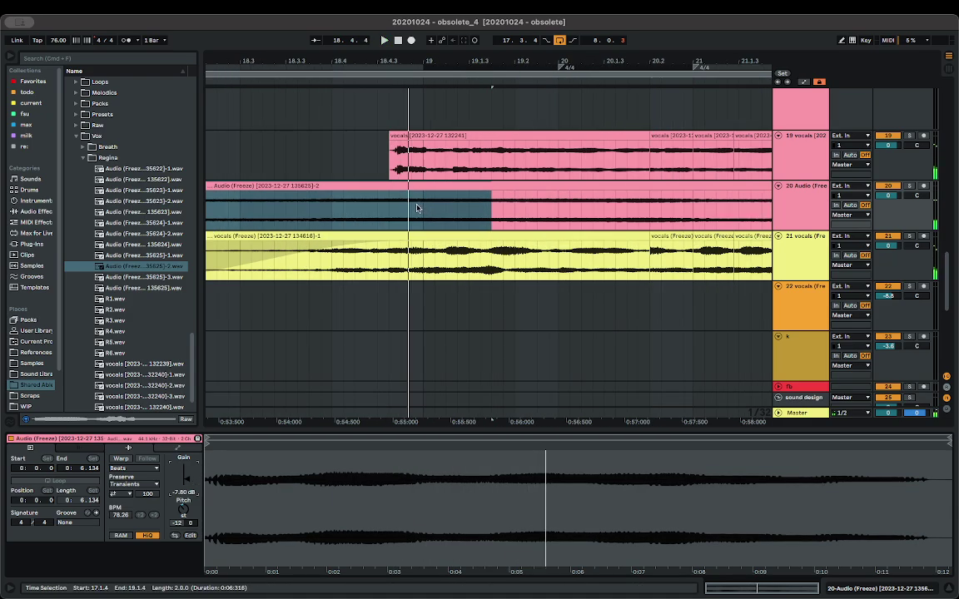
key("super+e")
left_click(450, 197)
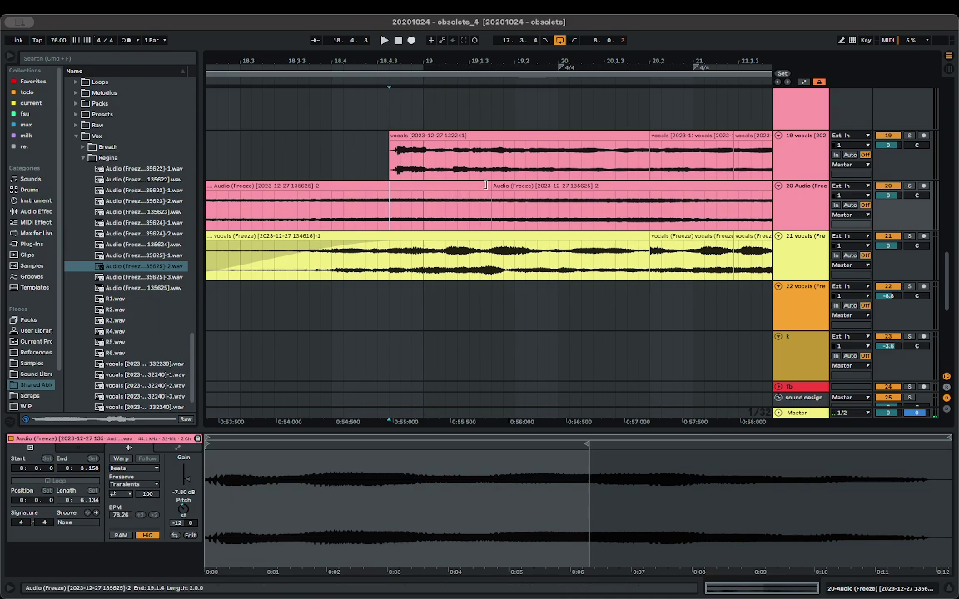
left_click_drag(489, 189, 389, 195)
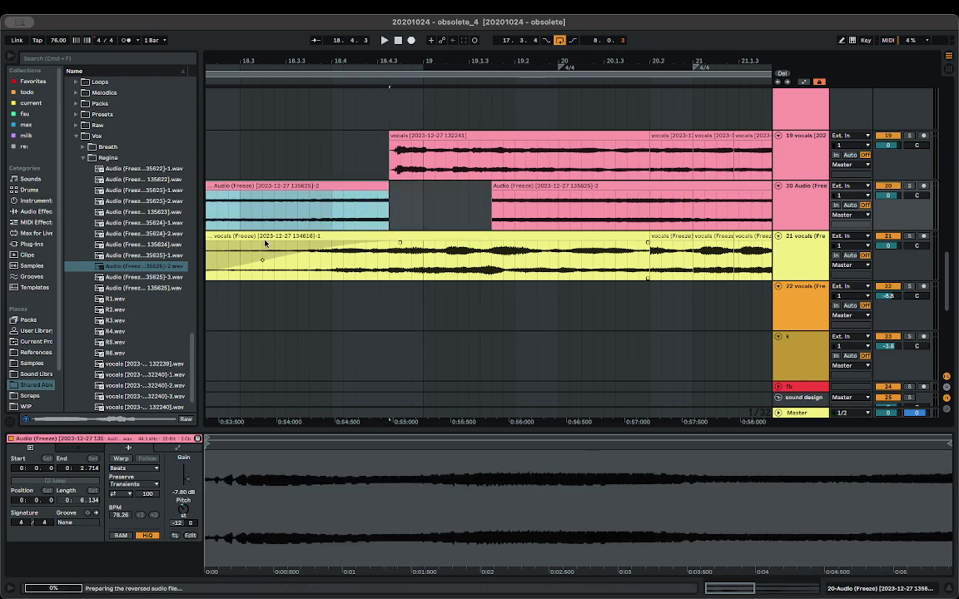
- Try the first part of the 135625-2 clip reversed, playing from the unfuck locator
key("space")
scroll(308, 187, "down", 5)
scroll(315, 200, "left", 3)
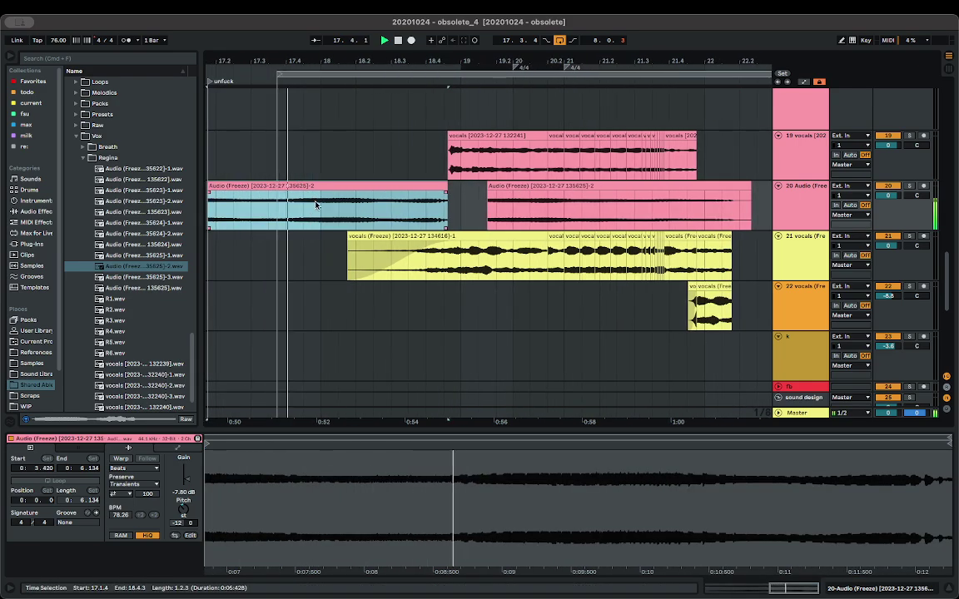
scroll(316, 200, "left", 3)
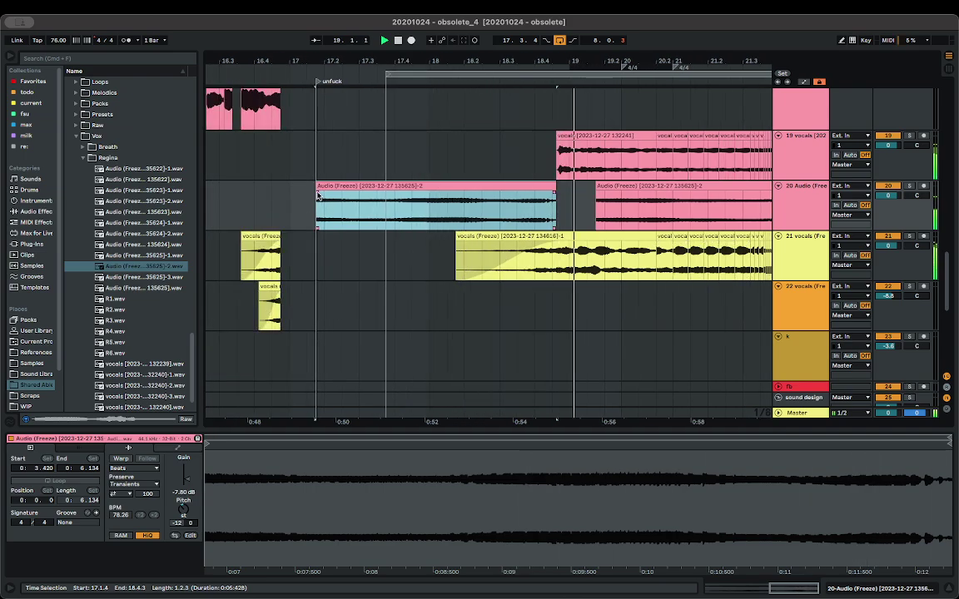
- Move the second 135625-2 piece to start at 18.4.3 with the track 19 vocals, and delete the reversed piece before it
scroll(317, 194, "down", 5)
left_click(458, 198)
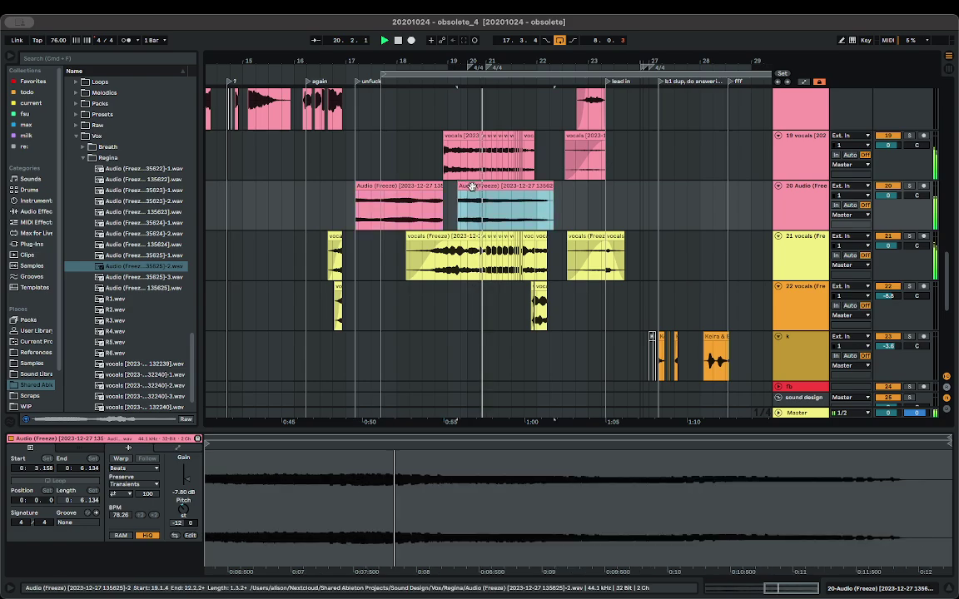
left_click(429, 185)
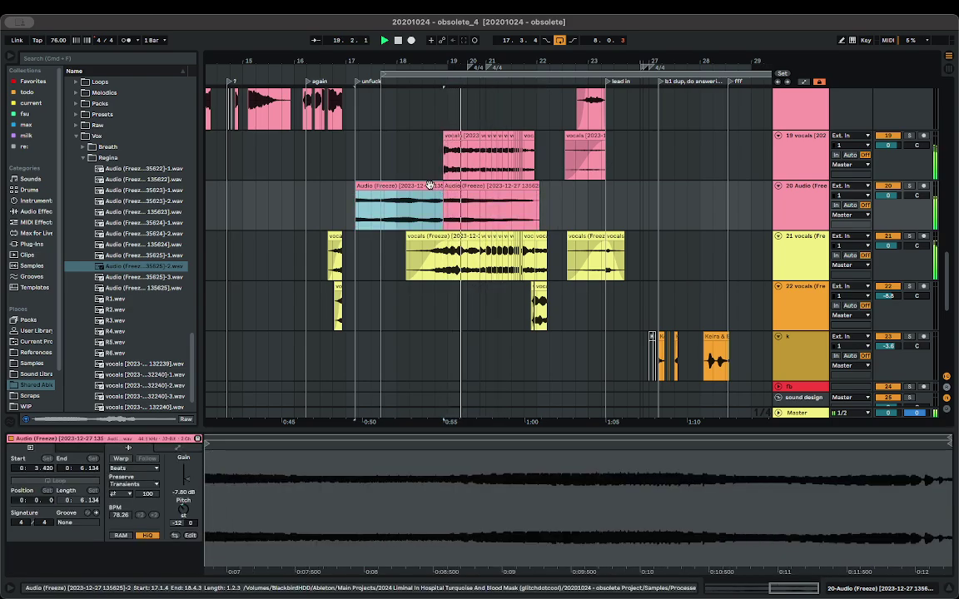
key("Delete")
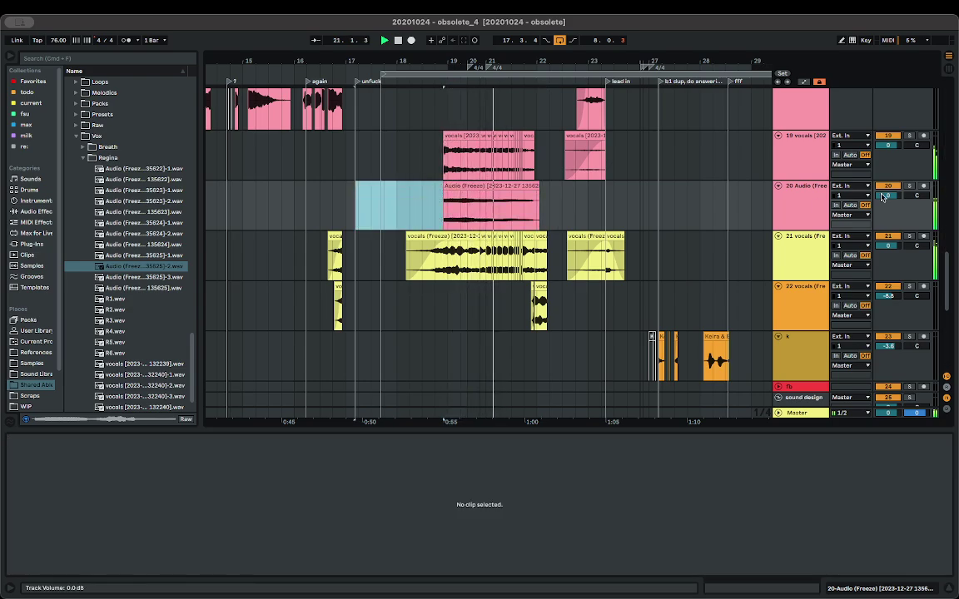
- Copy a short slice of the 135625-2 clip from bar 20 onto 20.2.1 and trim it to end at 21.1.1
key("space")
scroll(483, 208, "up", 5)
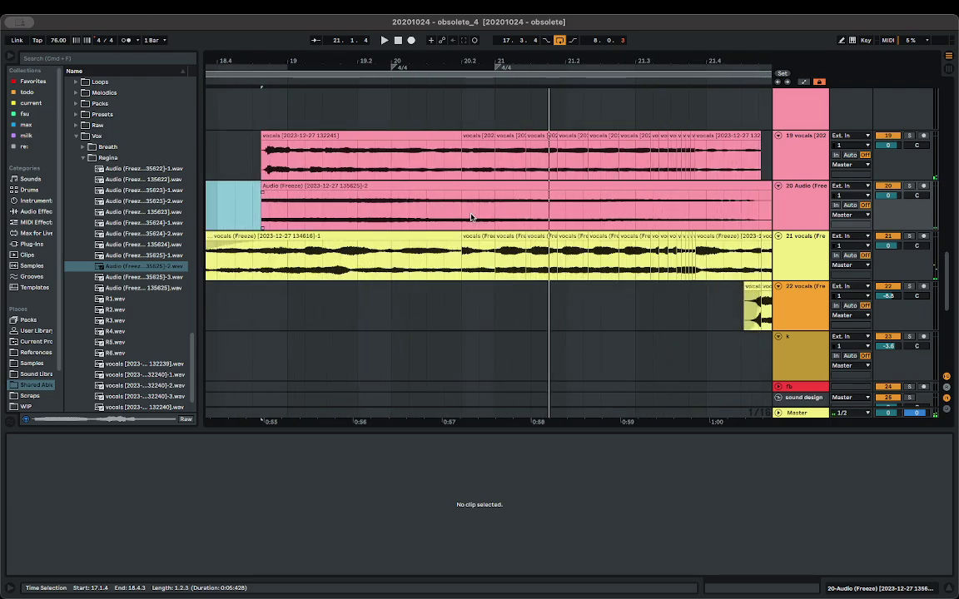
left_click_drag(462, 213, 497, 191)
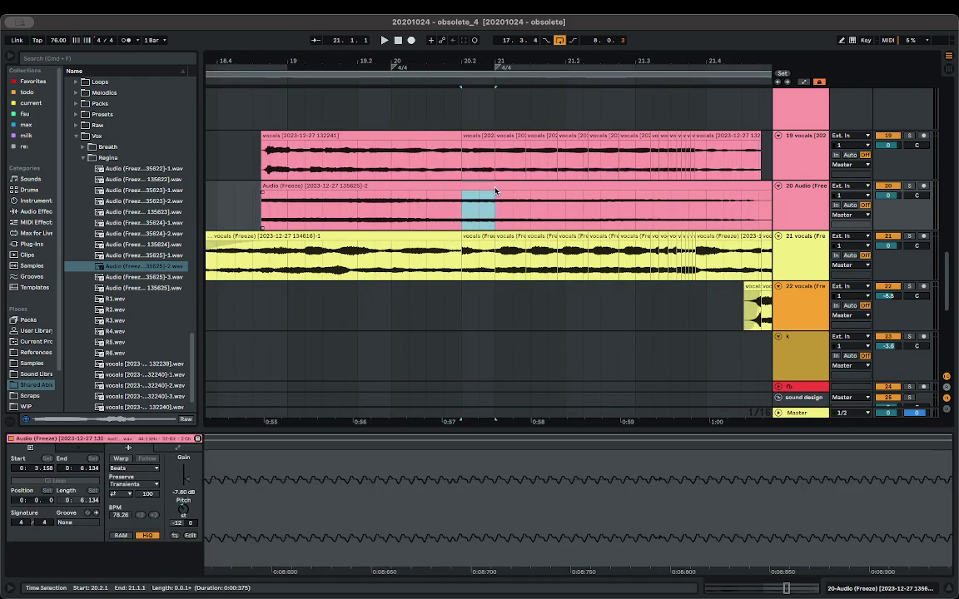
left_click(396, 201)
left_click_drag(396, 202, 427, 188)
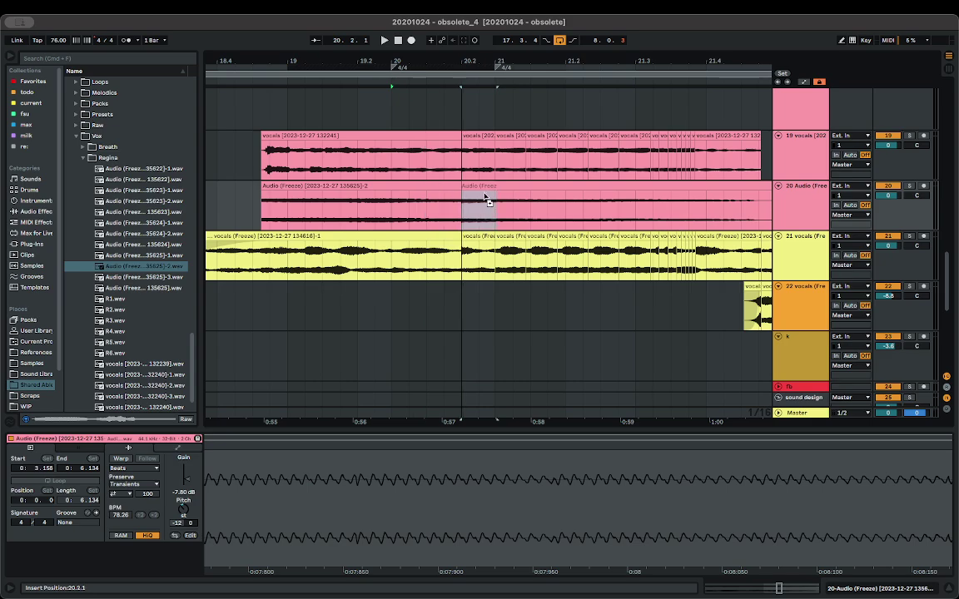
key("super+e")
key("z")
left_click_drag(501, 190, 495, 188)
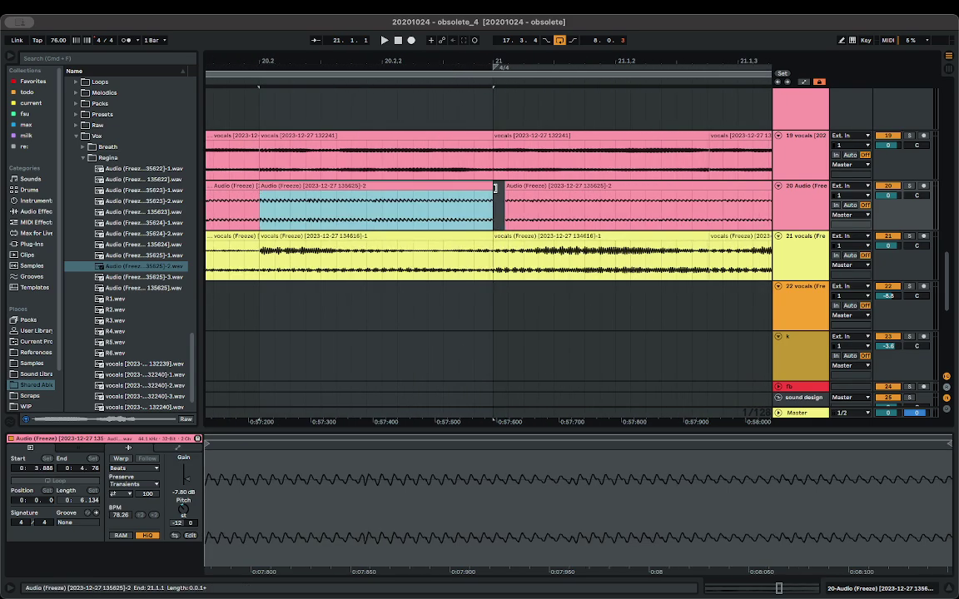
scroll(465, 196, "down", 10)
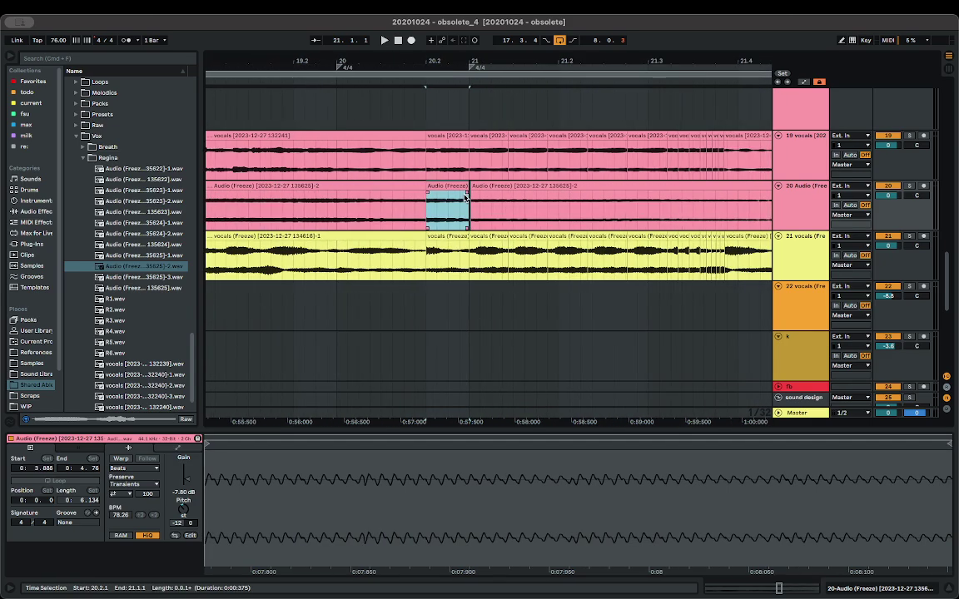
- Duplicate the track 20 slice back to back until 21.3.2 and play the repeats from 20.2.1
key("super+d")
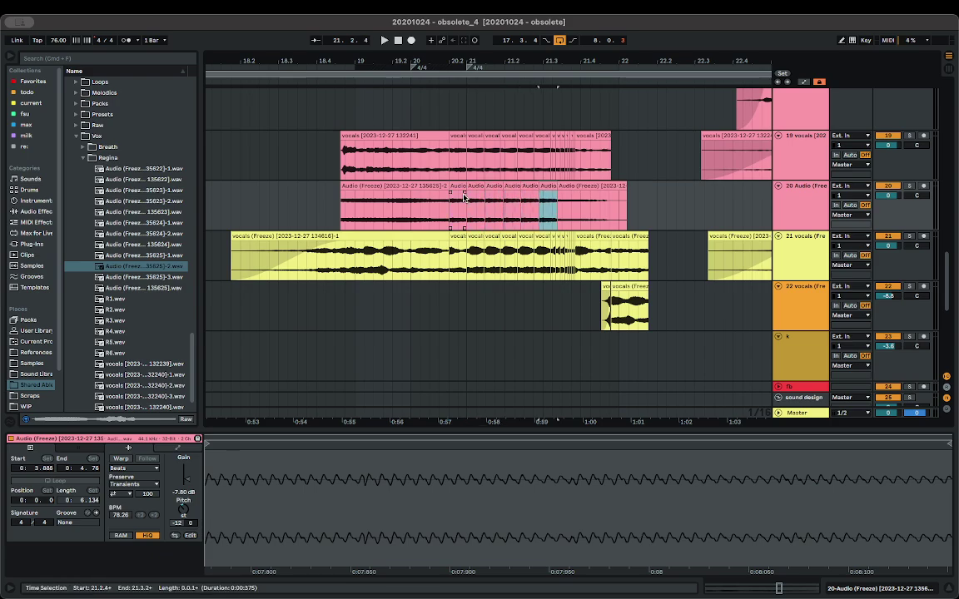
key("space")
left_click(448, 217)
key("space")
key("space")
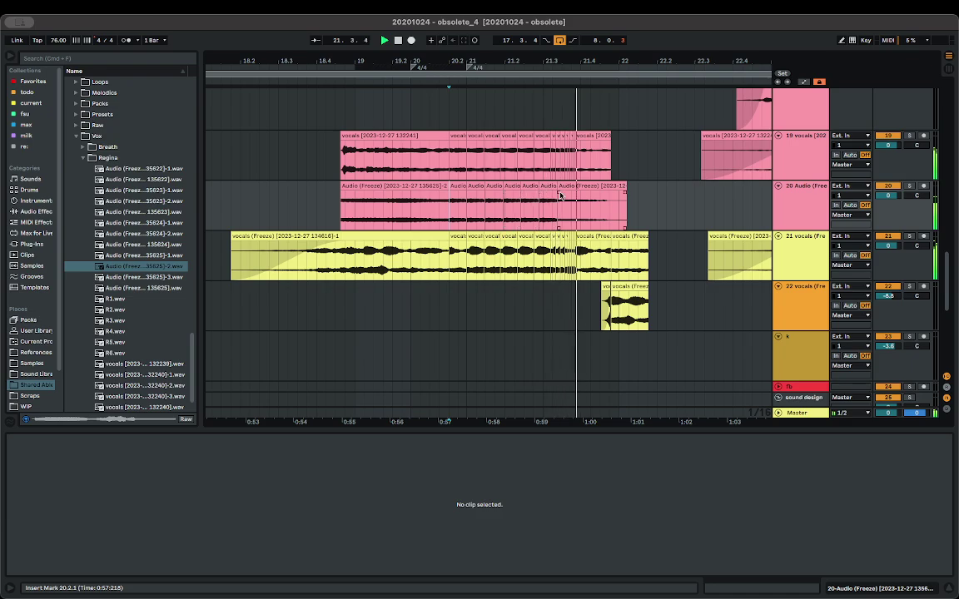
- Move the tail piece of the 135625-2 clip to start at 21.4.4 and trim it to end at 22.1.4
left_click(639, 200)
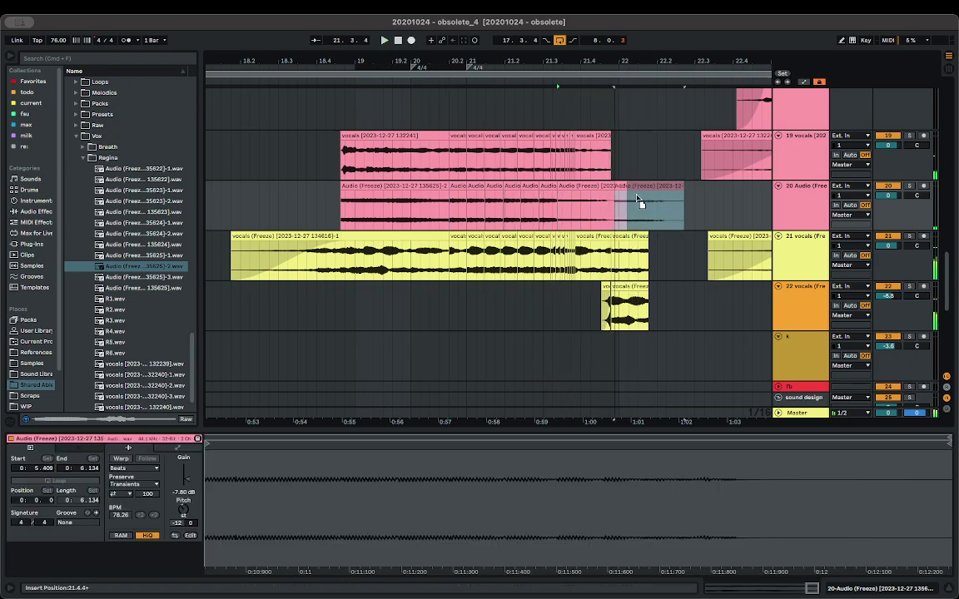
key("space")
left_click_drag(634, 197, 648, 198)
key("space")
key("space")
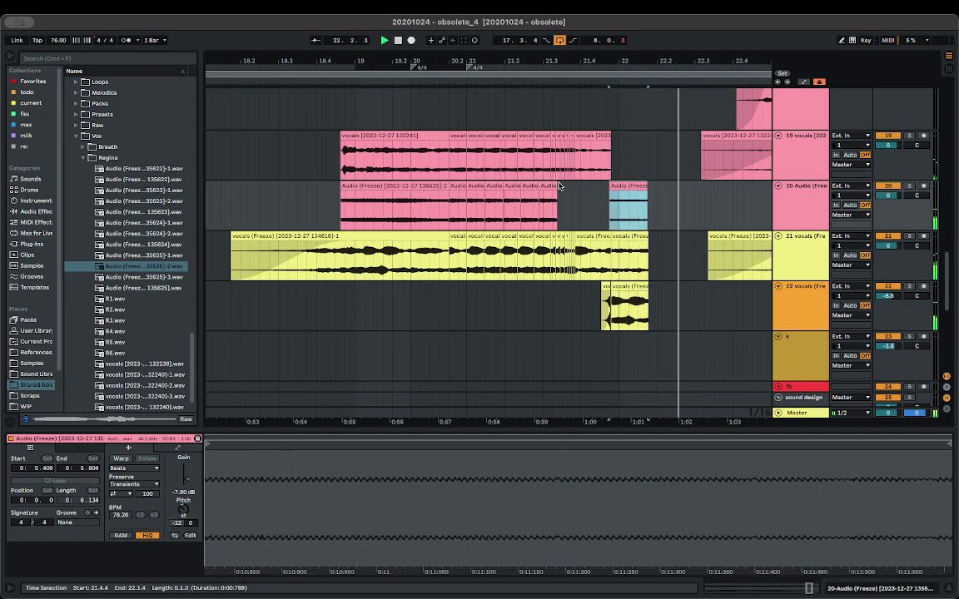
- Fill the track 20 gap before the tail piece with very short repeated slices of the 135625-2 clip, and listen from 21.3.1
left_click(539, 201)
key("space")
key("space")
scroll(569, 206, "up", 5)
key("space")
left_click_drag(534, 193, 519, 186)
left_click(525, 198)
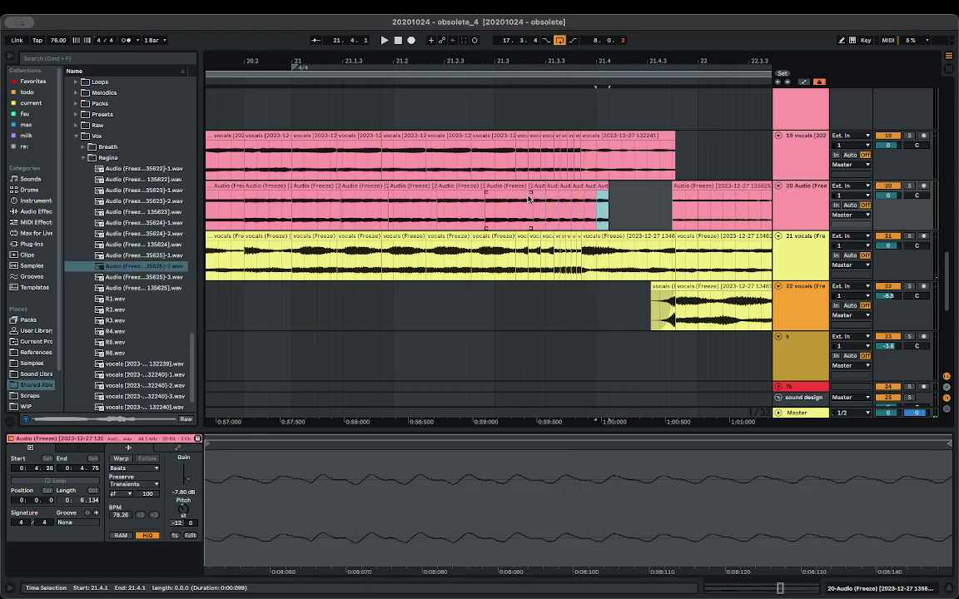
left_click(508, 202)
key("space")
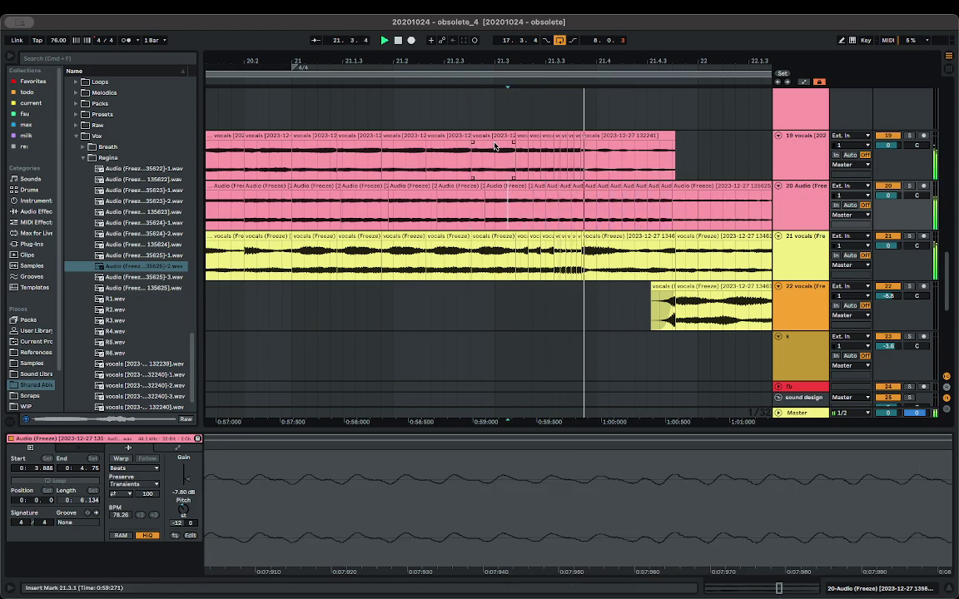
scroll(619, 210, "down", 5)
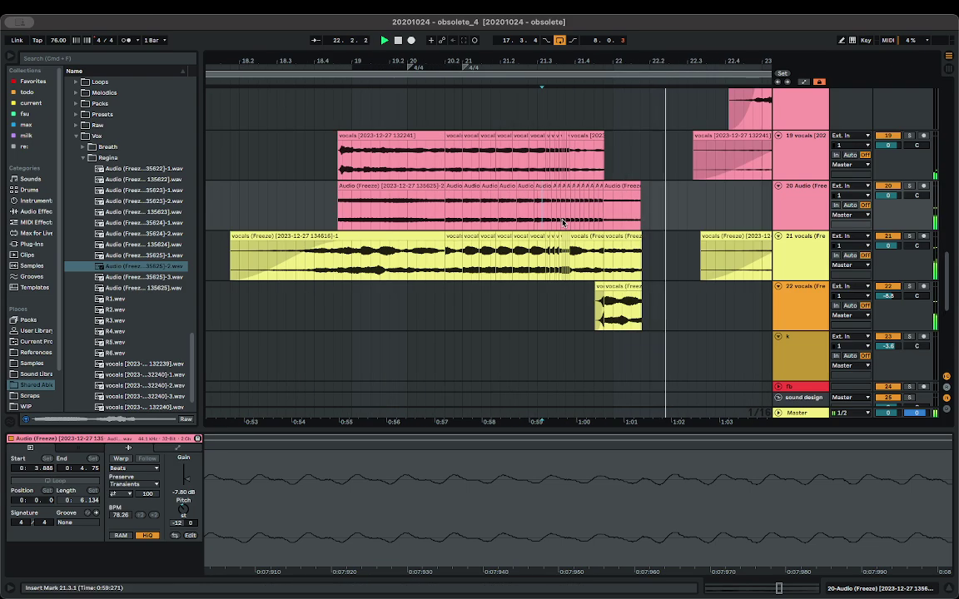
- Add a long fade-in to the first 135625-2 piece and lower track 20's volume to -6.9 dB while playing from 18.3.3
left_click(389, 204)
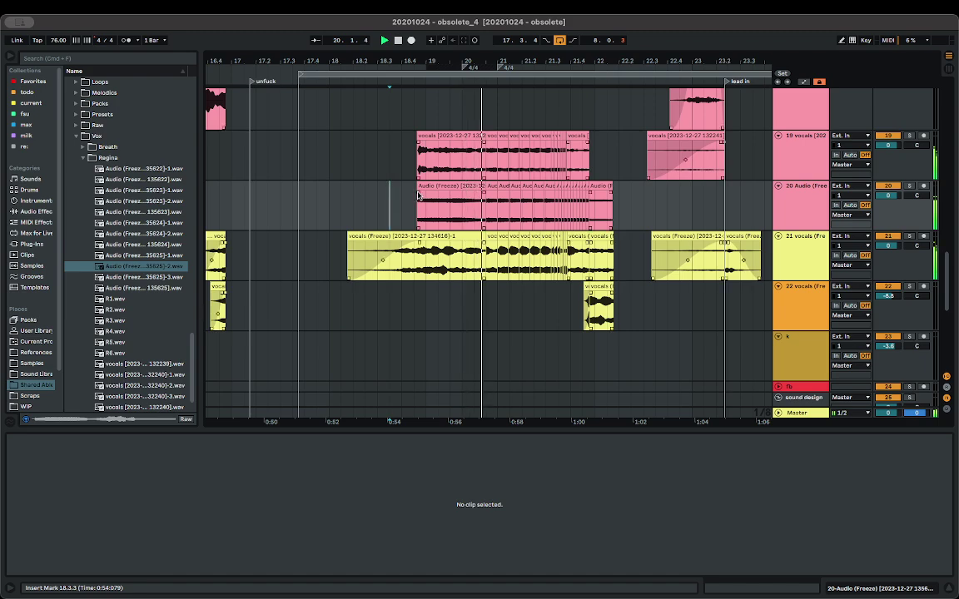
left_click_drag(418, 192, 476, 194)
key("space")
key("space")
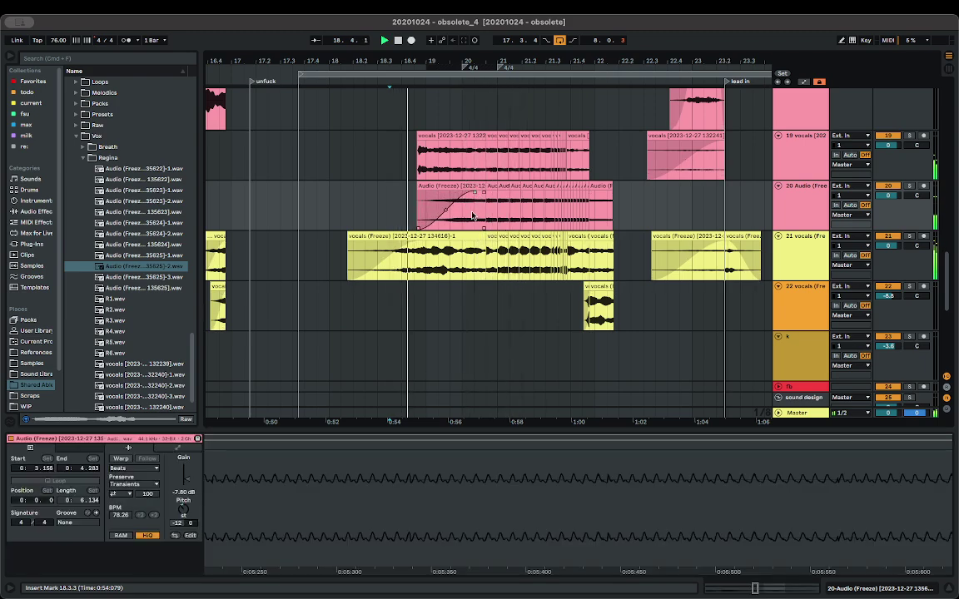
left_click_drag(476, 195, 893, 216)
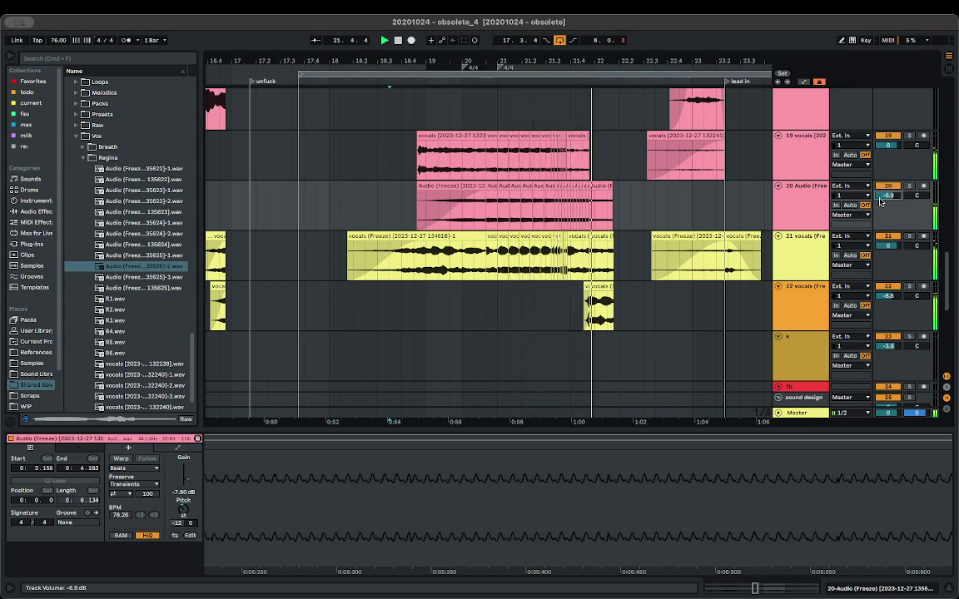
- Find EQ Eight in the browser and add it to track 20
left_click(815, 204)
left_click(888, 594)
key("cmd+f")
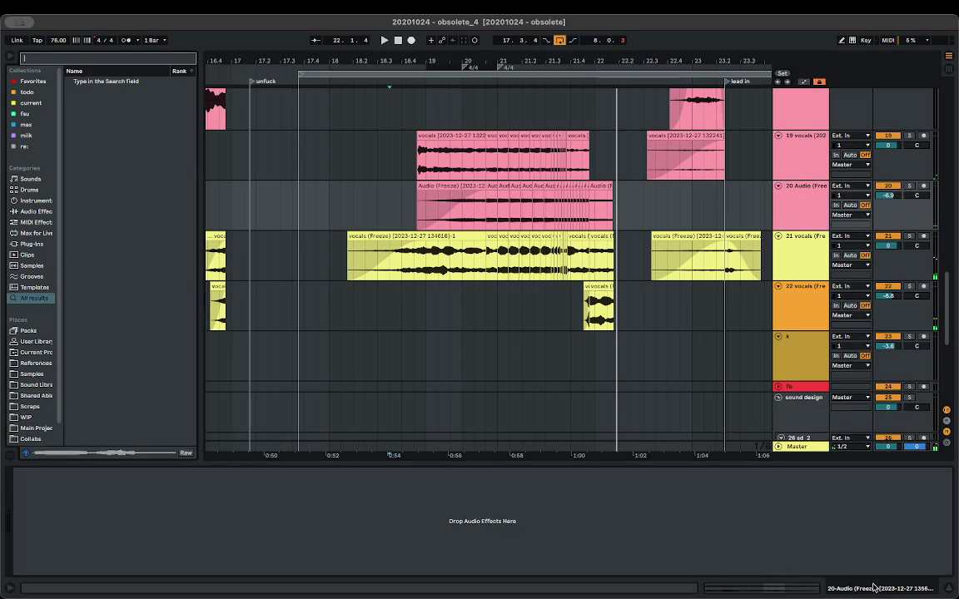
type("eq")
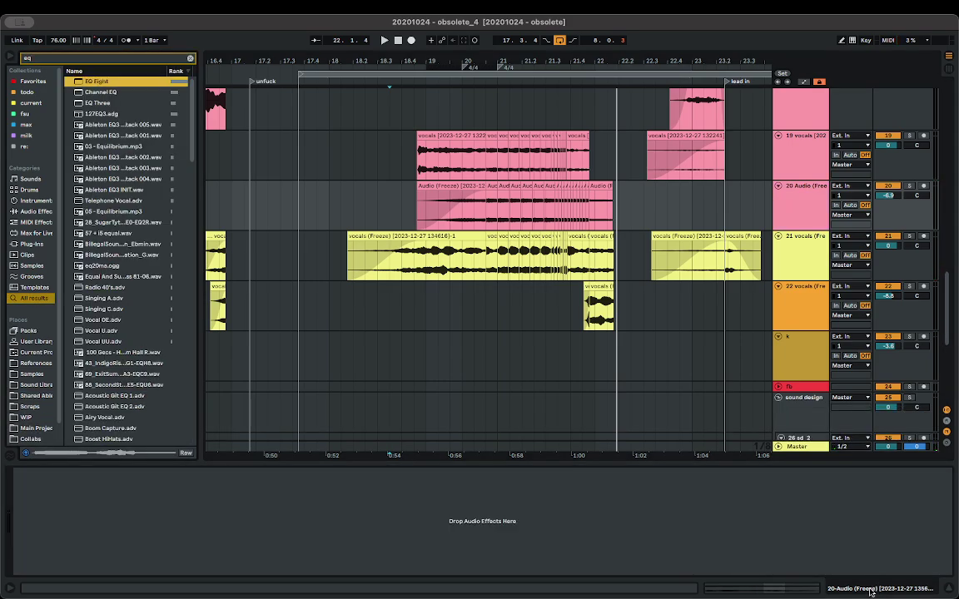
key("Return")
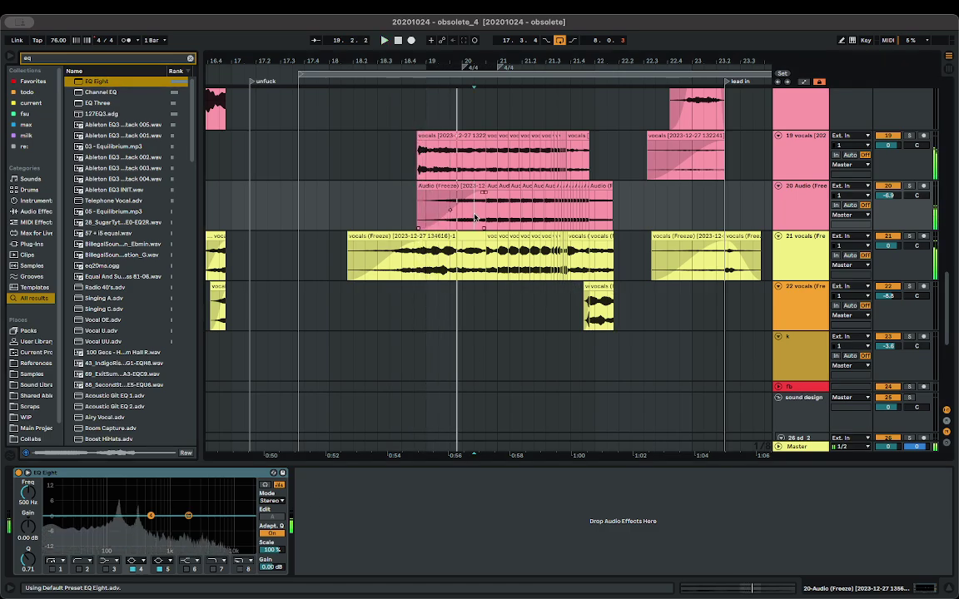
- Shape track 20's EQ with a 5.58 dB high shelf at 3.09 kHz and a 200 Hz low cut, and lower its volume to -8.6 dB
left_click(186, 570)
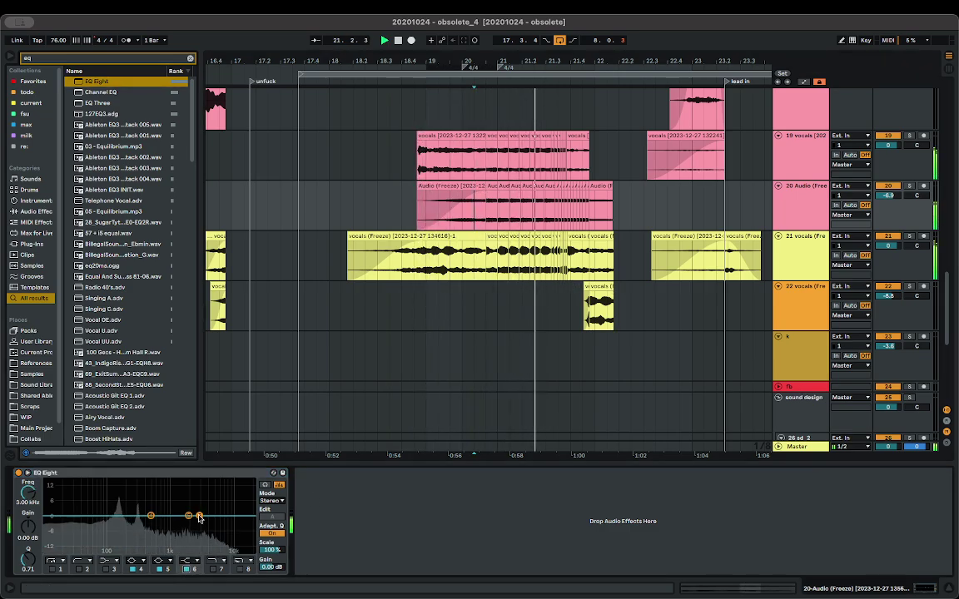
left_click_drag(199, 517, 199, 504)
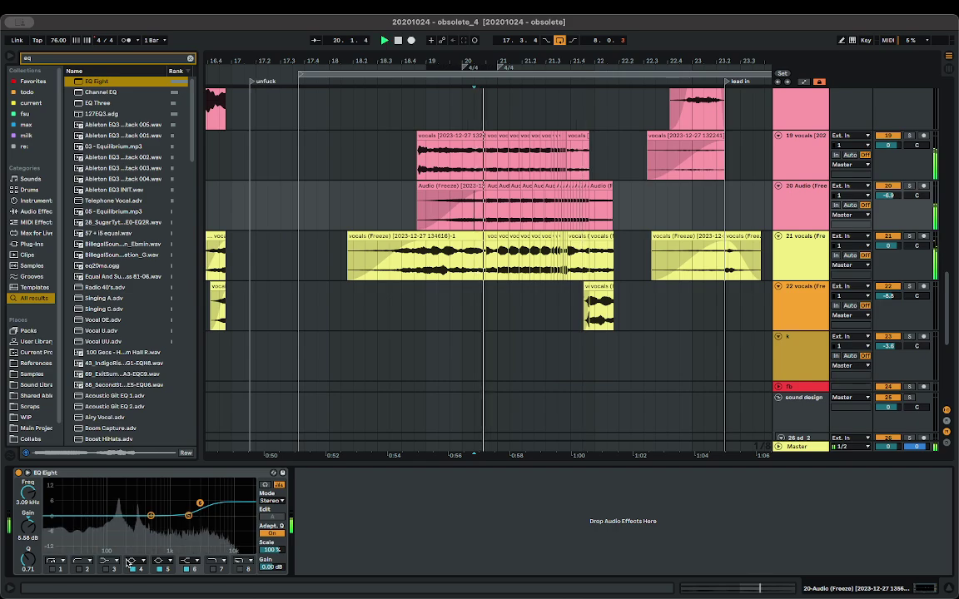
left_click(79, 569)
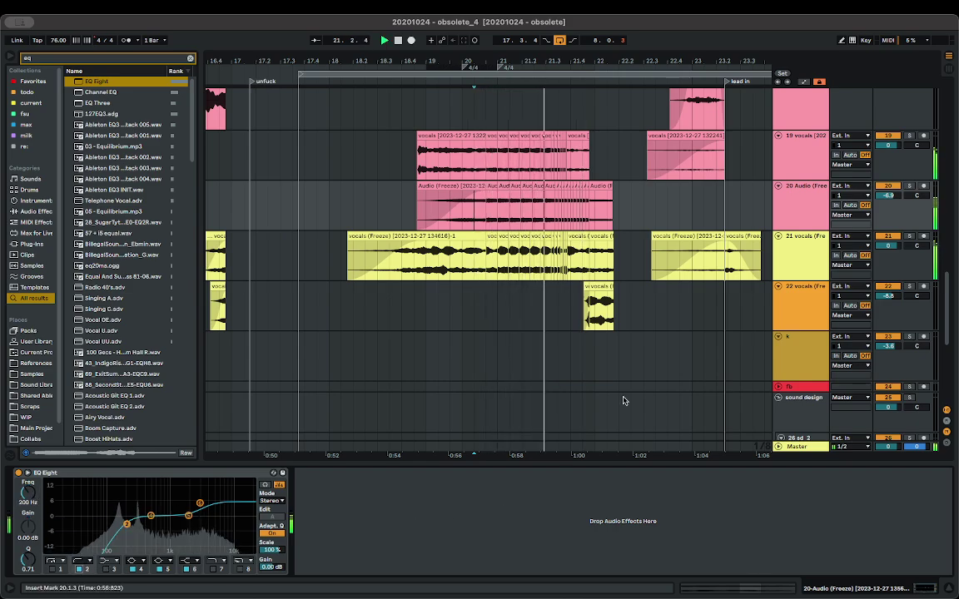
left_click_drag(892, 196, 893, 200)
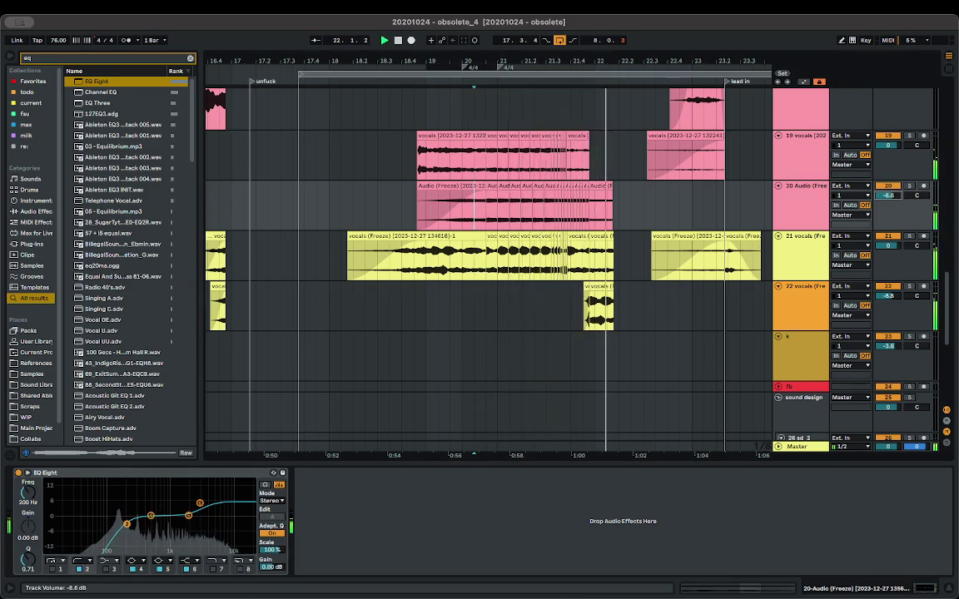
- Reduce track 18's height to match the other vocal tracks and play the arrangement from locator a at 13.3.1
scroll(516, 137, "down", 5)
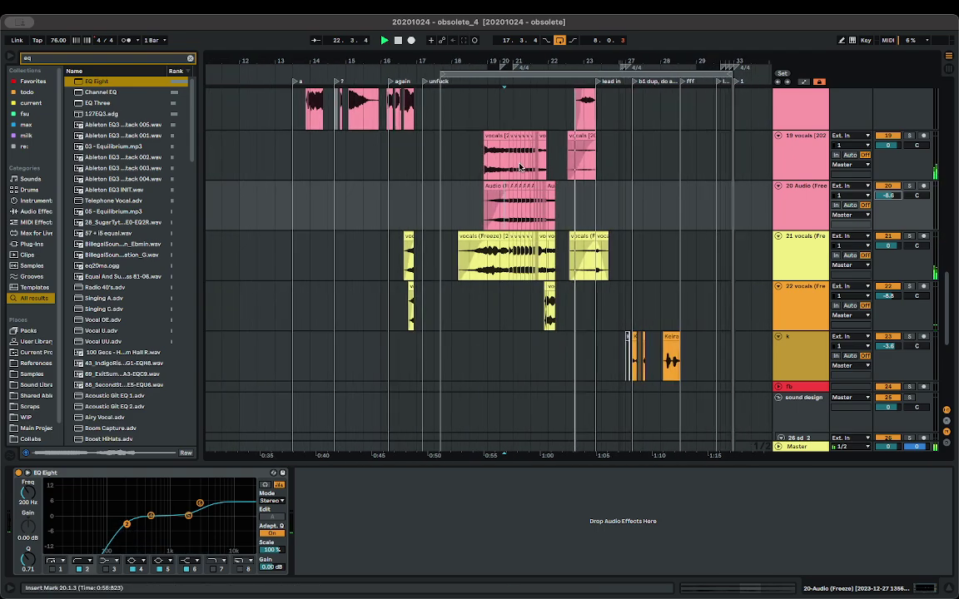
scroll(509, 190, "up", 3)
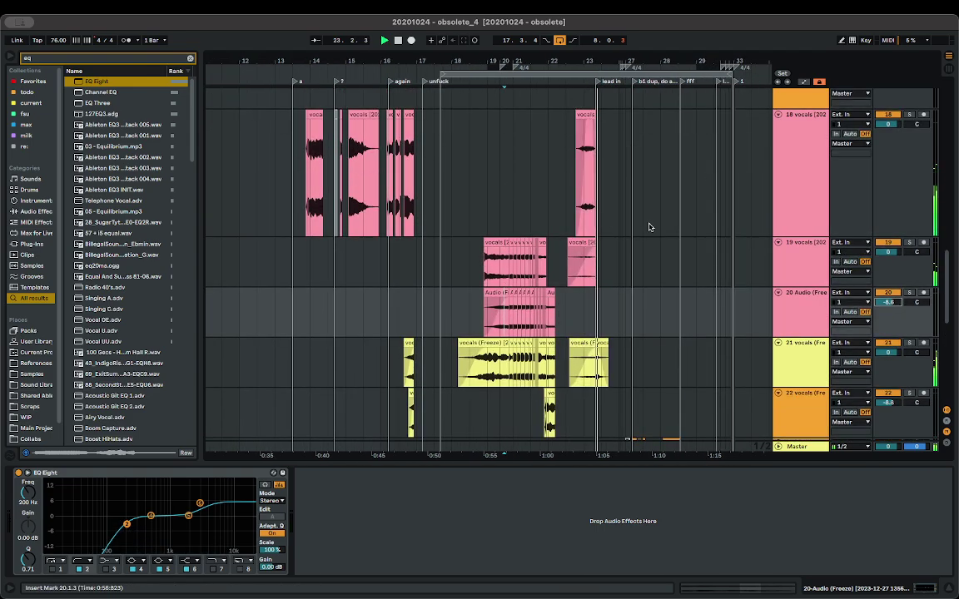
left_click_drag(810, 236, 807, 160)
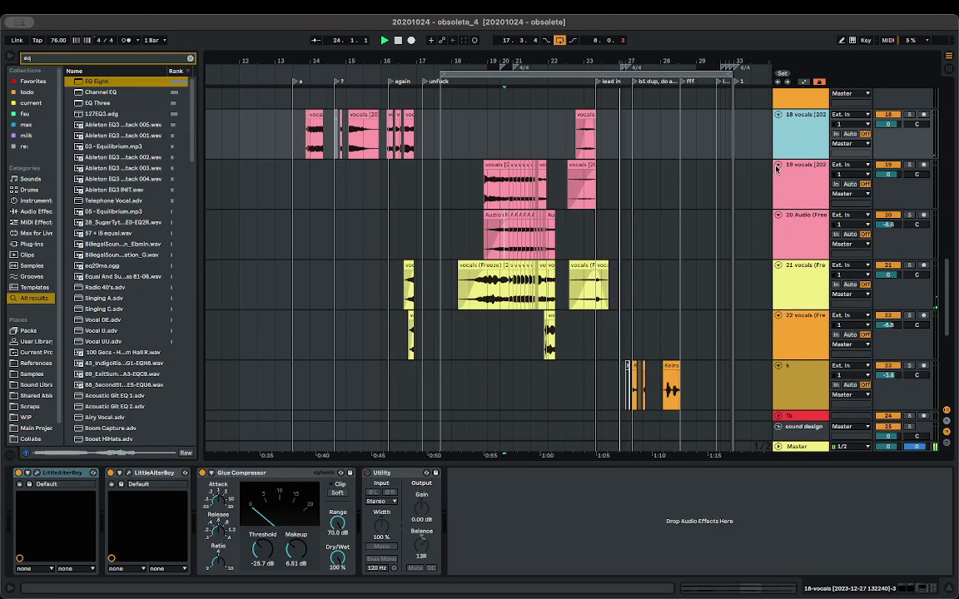
left_click(293, 184)
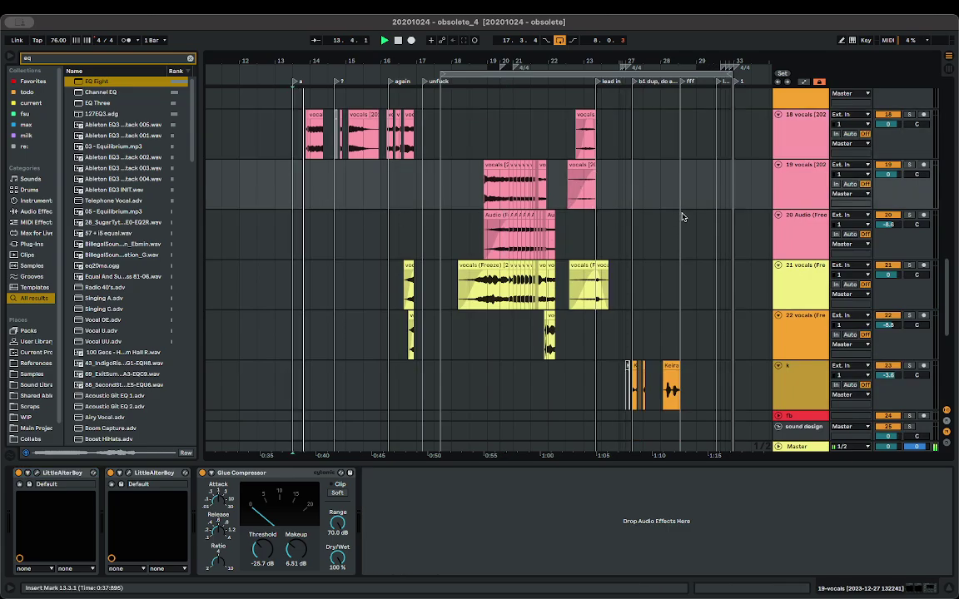
scroll(375, 218, "up", 15)
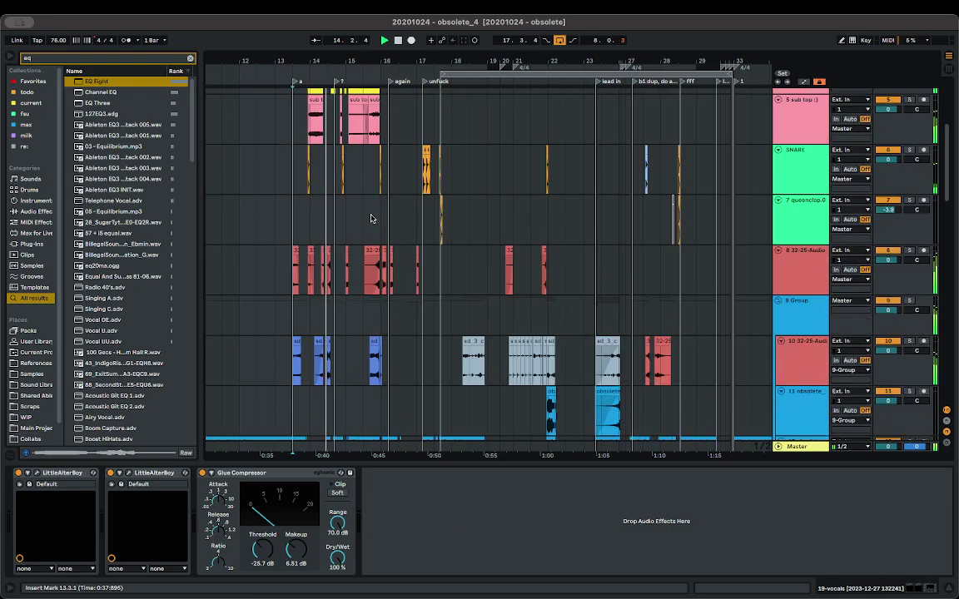
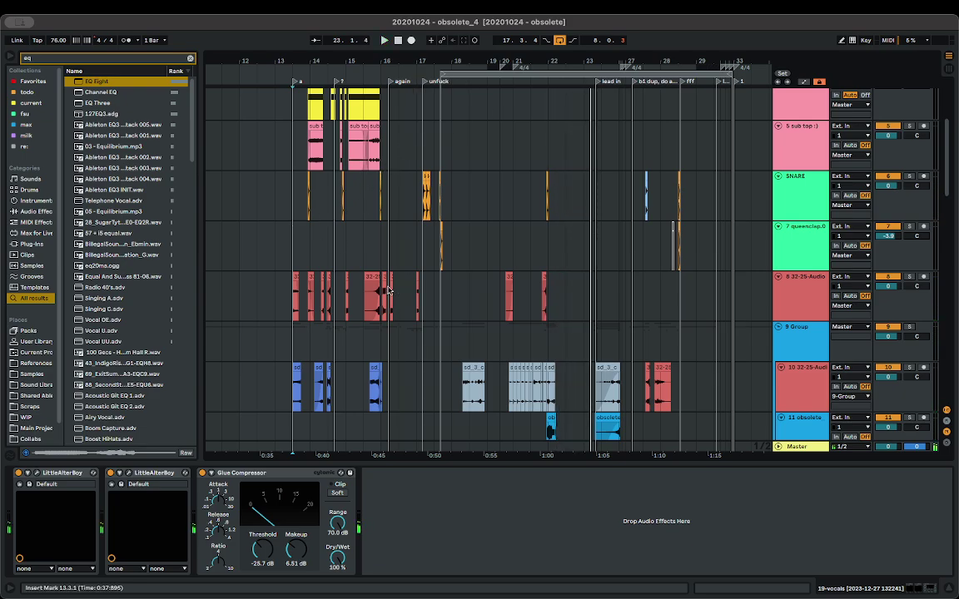
- Delete the two time signature changes around bars 20 and 21 while replaying from 16.1.1
left_click(383, 254)
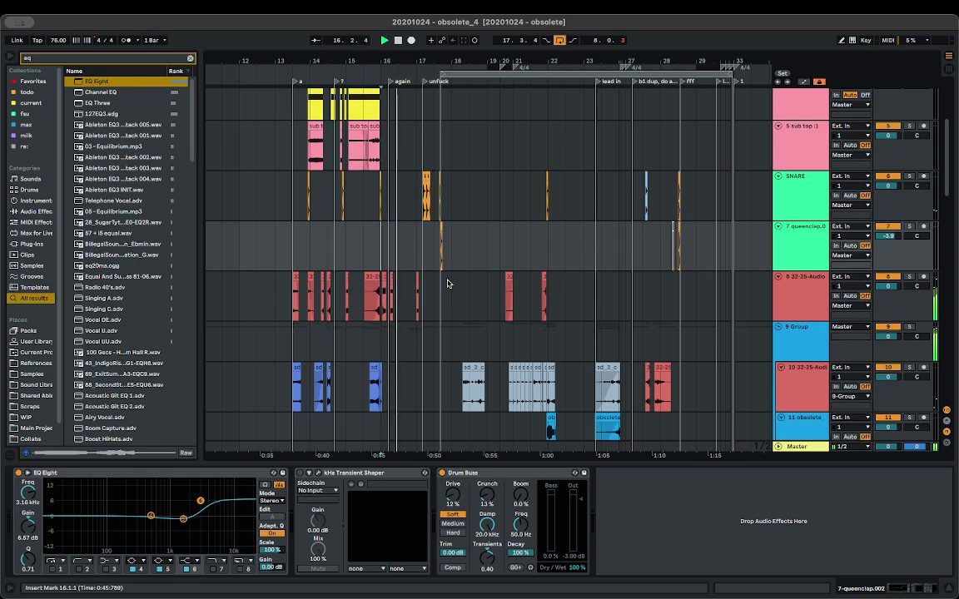
scroll(448, 280, "up", 5)
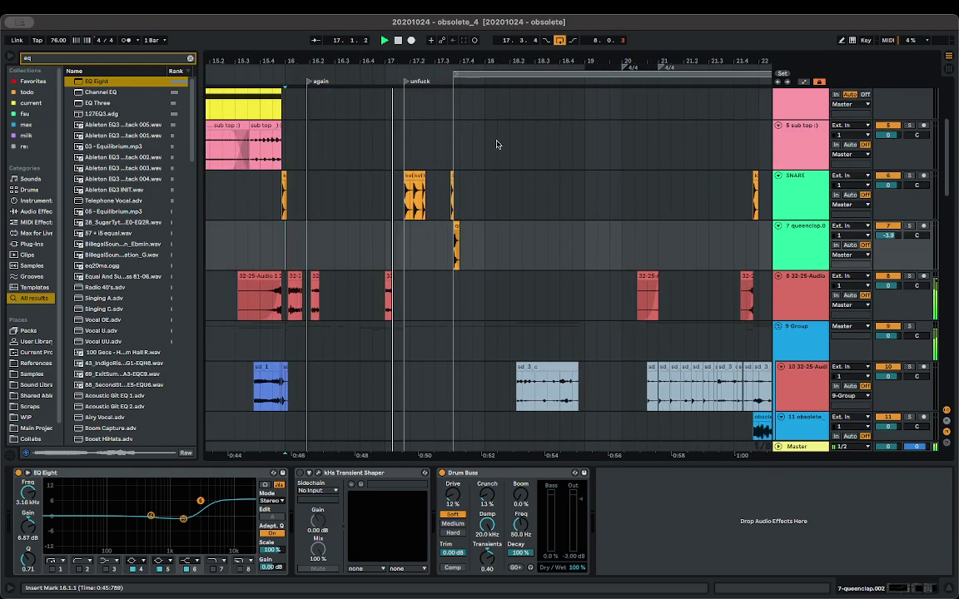
scroll(496, 141, "down", 4)
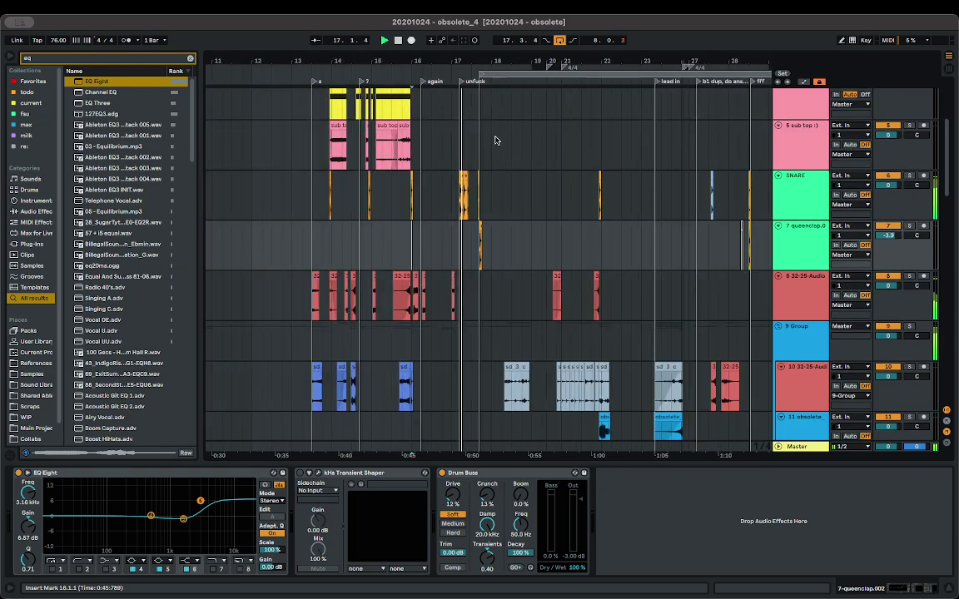
right_click(548, 68)
left_click(566, 82)
right_click(566, 68)
left_click(575, 81)
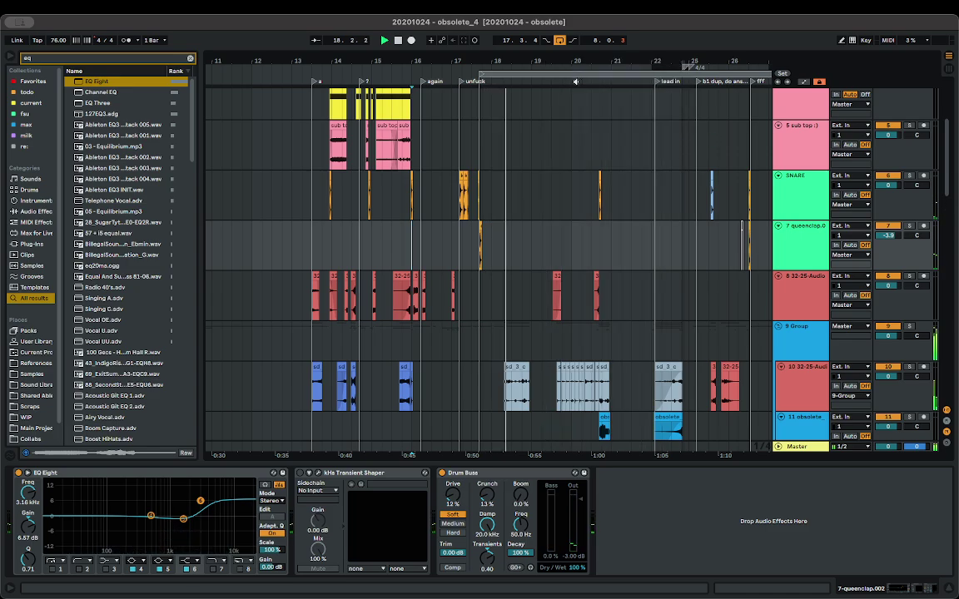
- Extend the obsolete_drums clip on track 12 to end at 20.2.4, where the first pads clip starts
scroll(540, 256, "up", 5)
scroll(539, 257, "down", 5)
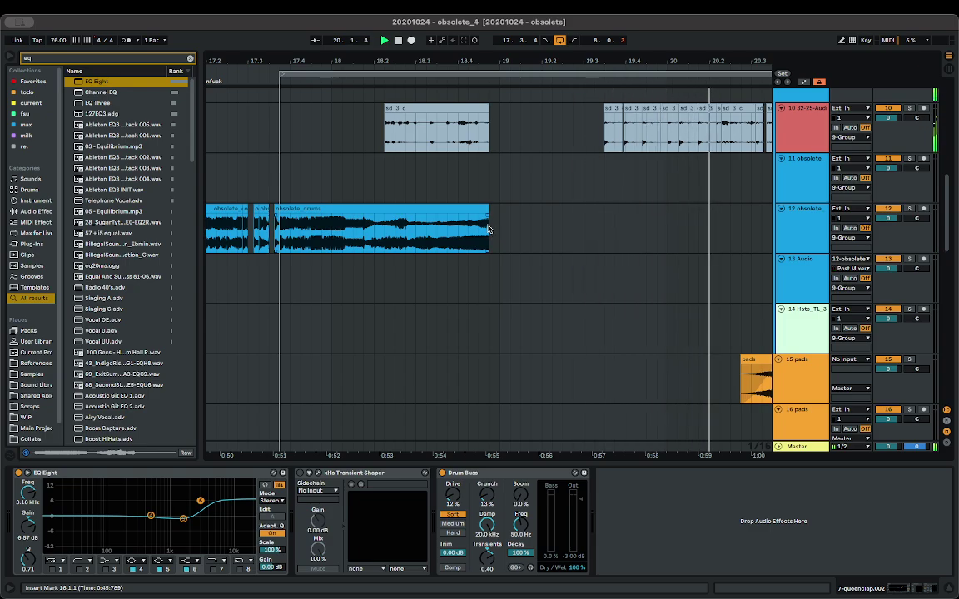
left_click_drag(488, 228, 599, 214)
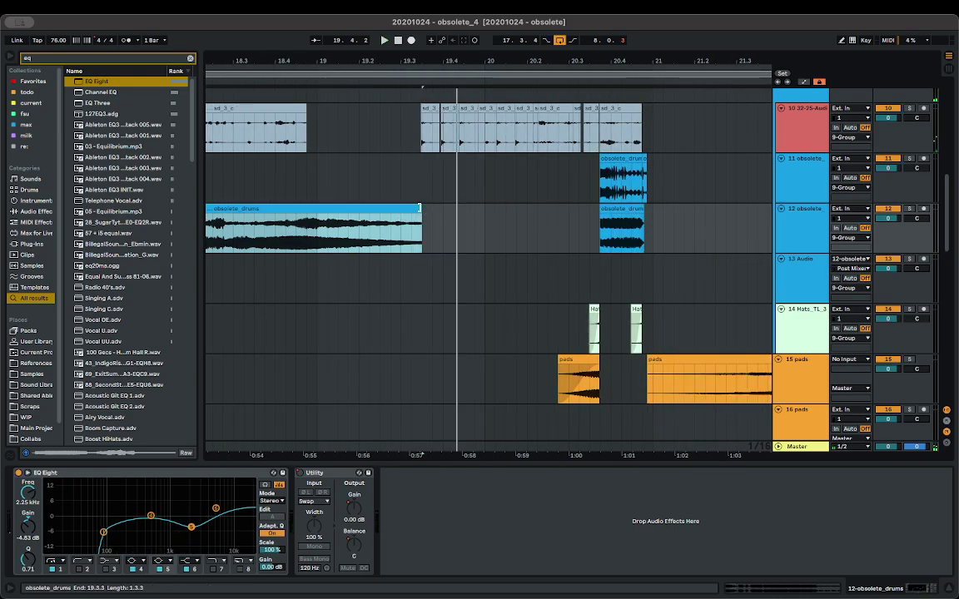
left_click_drag(422, 208, 579, 215)
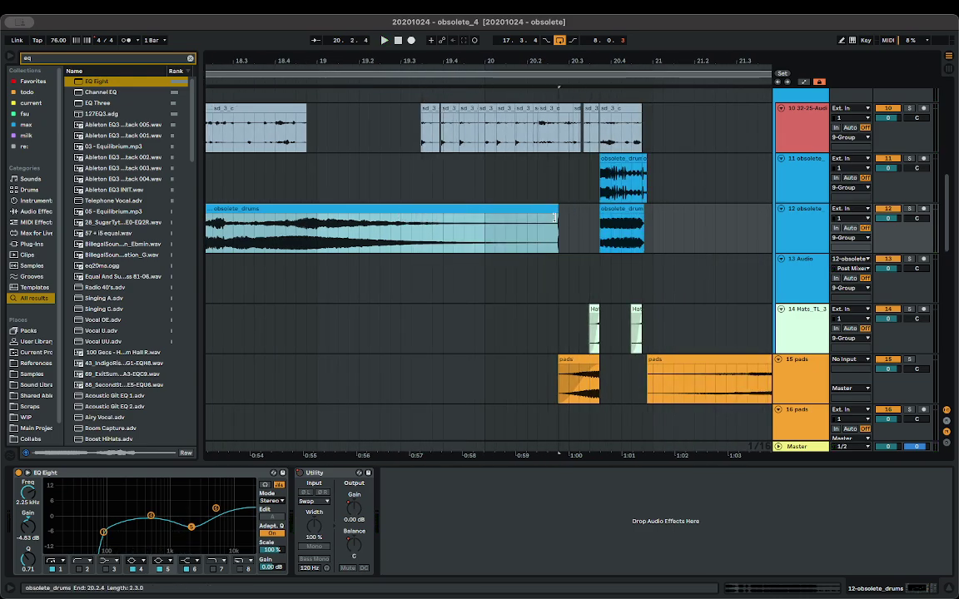
- Add a fade-out over the end of the long obsolete_drums clip on track 12, starting just before bar 20, while playing from 19.1.1
left_click(558, 221)
left_click(348, 224)
key("space")
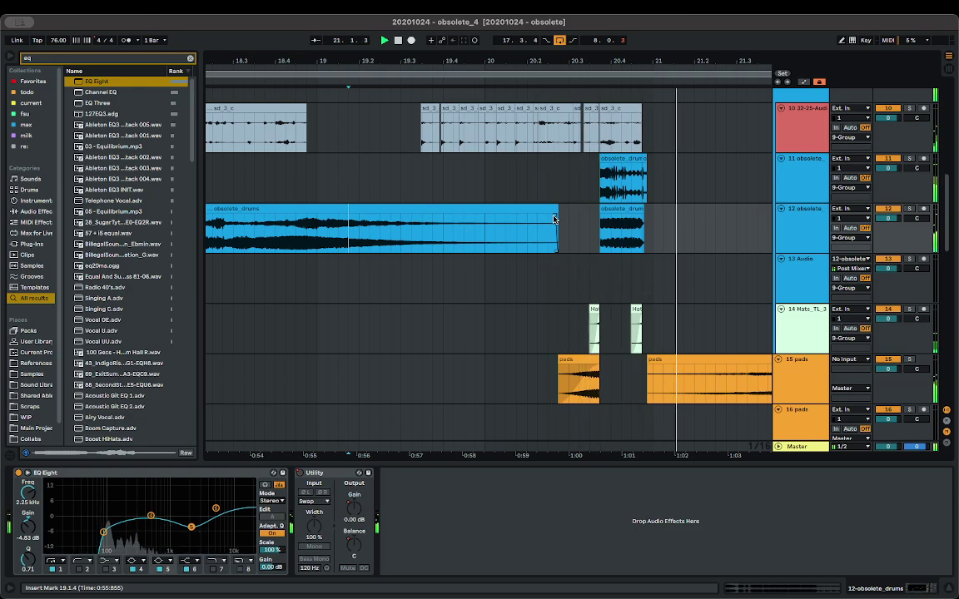
left_click_drag(558, 214, 481, 223)
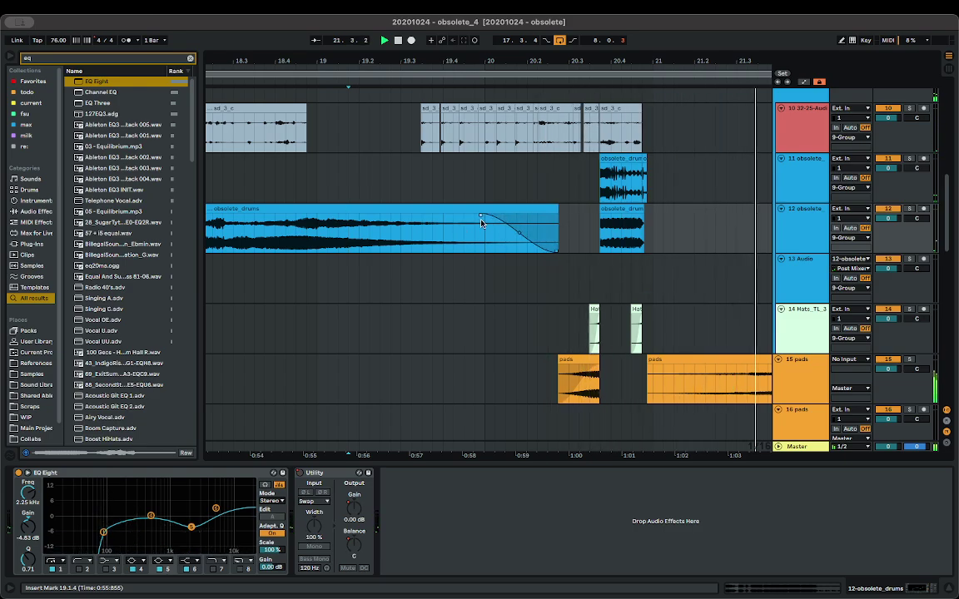
scroll(344, 233, "down", 5)
scroll(346, 234, "left", 3)
- Replay from 18.1.1 and shorten the long obsolete_drums clip on track 12 to end at 20.1.1 with a longer fade-out
left_click(358, 236)
key("space")
key("space")
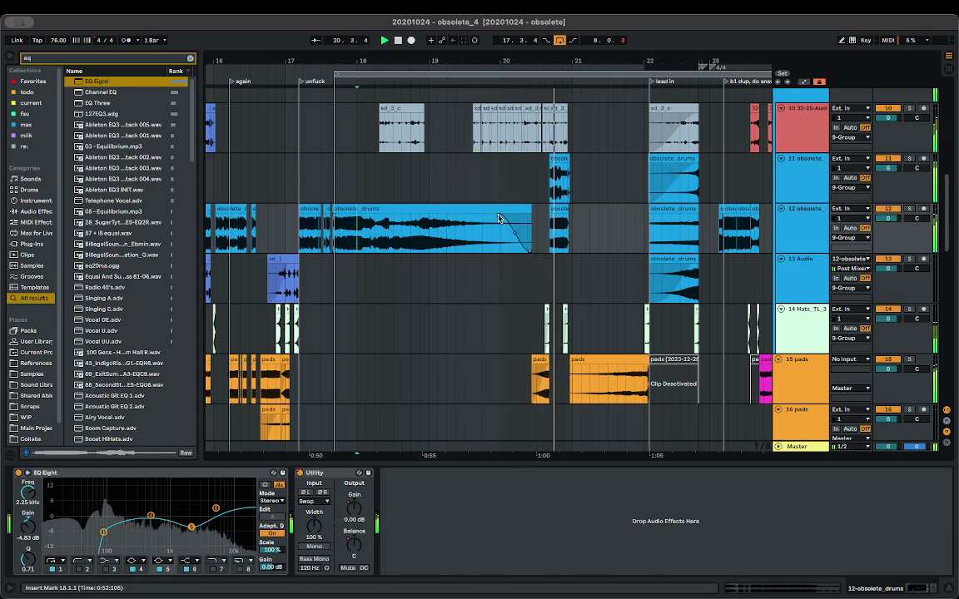
left_click_drag(530, 210, 500, 210)
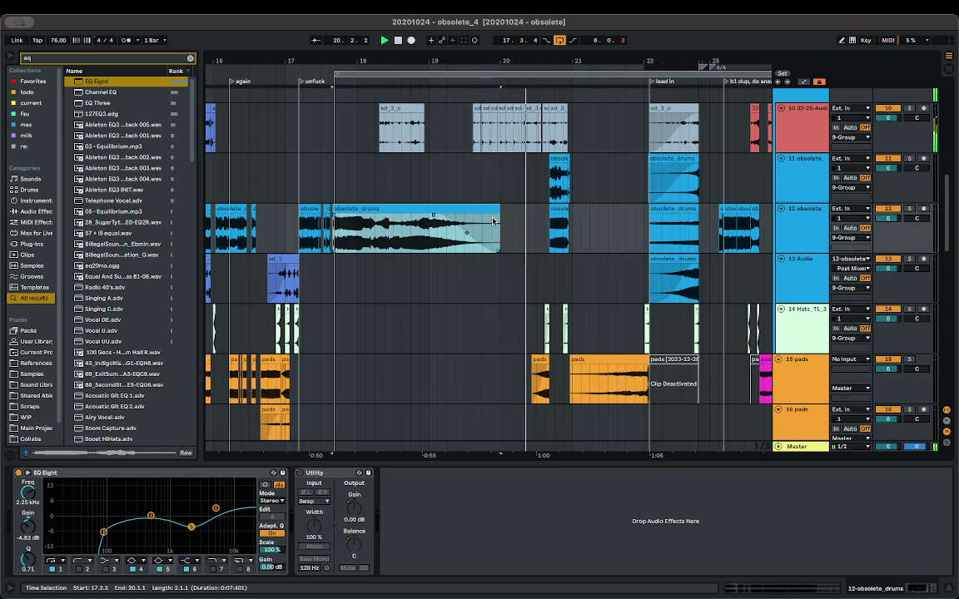
key("space")
- Check the vocal timing on track 19 from 19.1.1 up to the first slice boundary and play it back
scroll(454, 295, "up", 5)
scroll(454, 295, "down", 5)
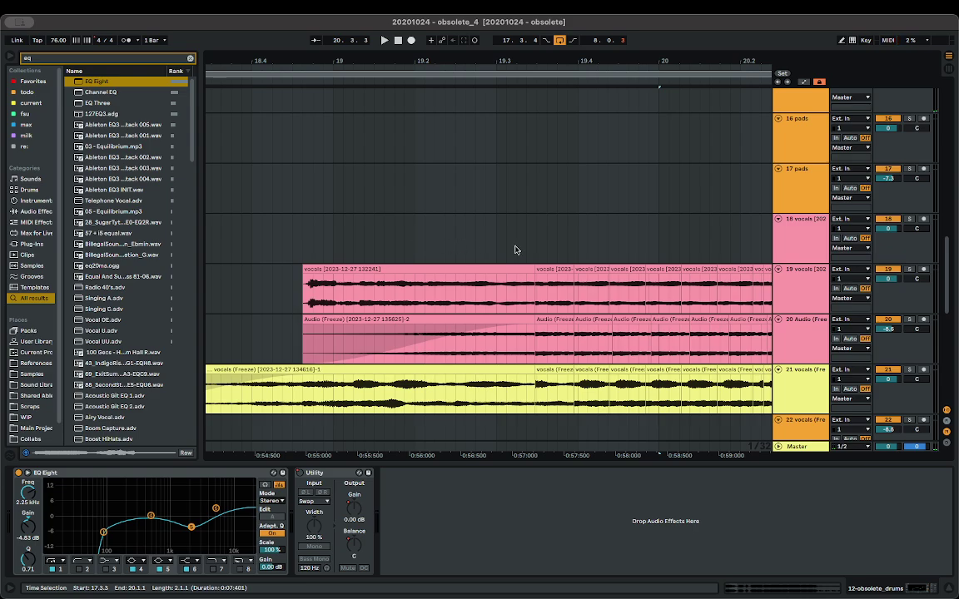
left_click(529, 247)
scroll(530, 247, "up", 3)
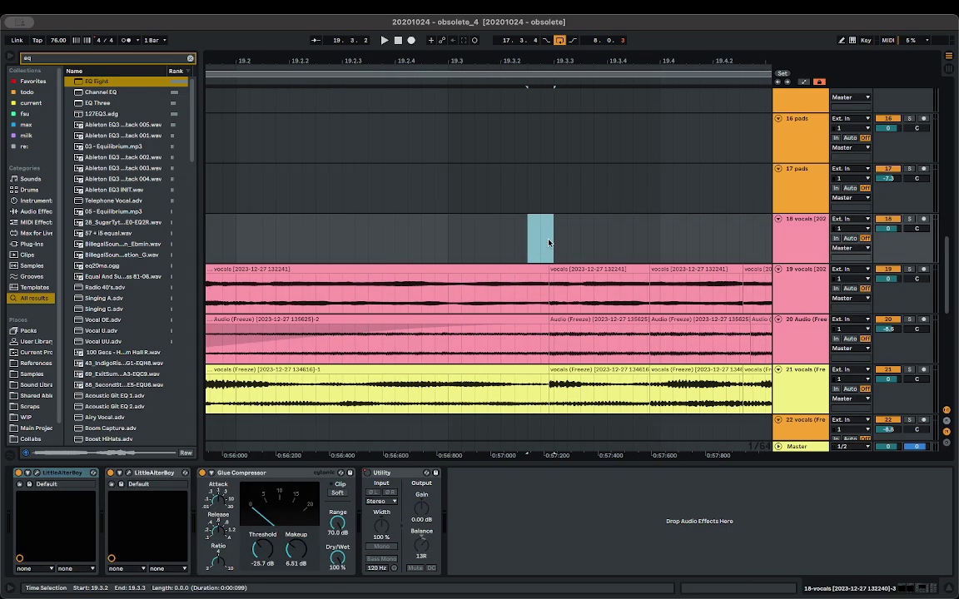
scroll(546, 248, "down", 3)
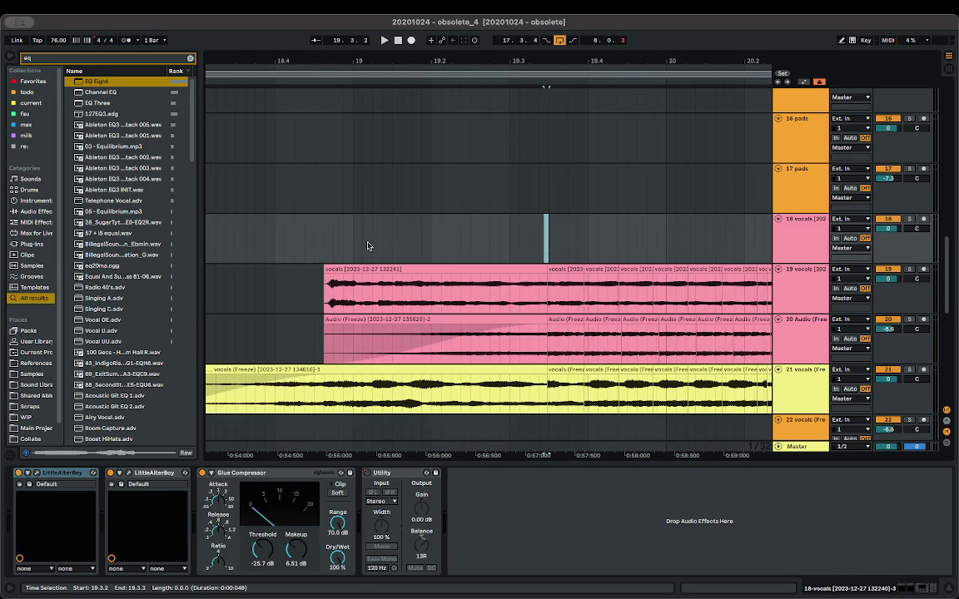
left_click_drag(352, 242, 547, 221)
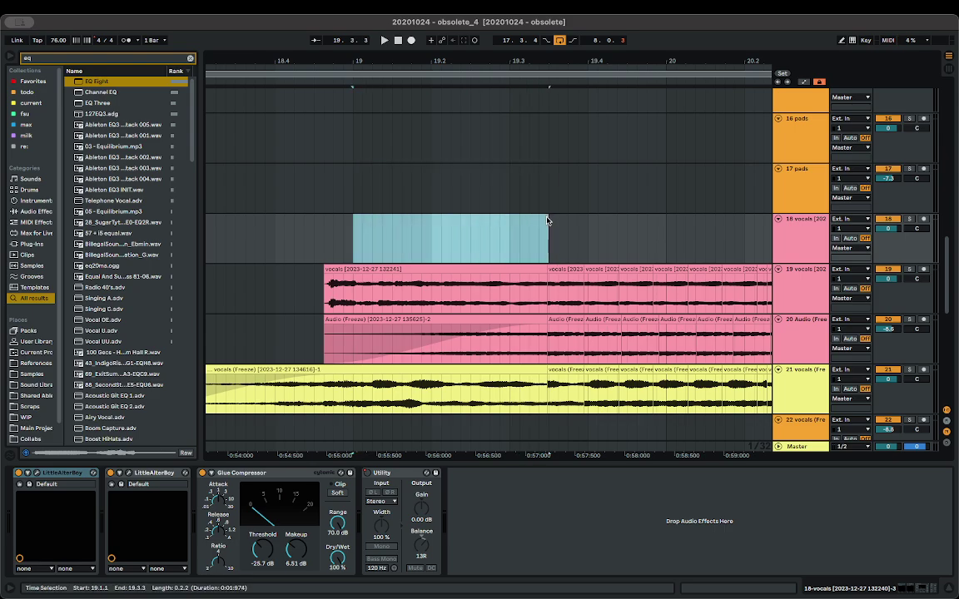
left_click_drag(366, 296, 535, 293)
scroll(543, 293, "up", 5)
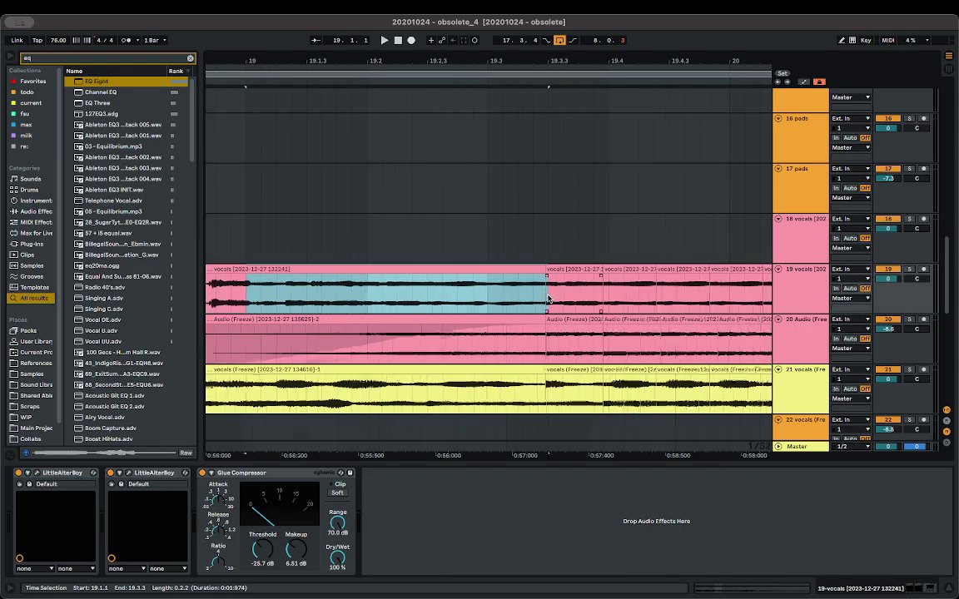
scroll(535, 296, "down", 5)
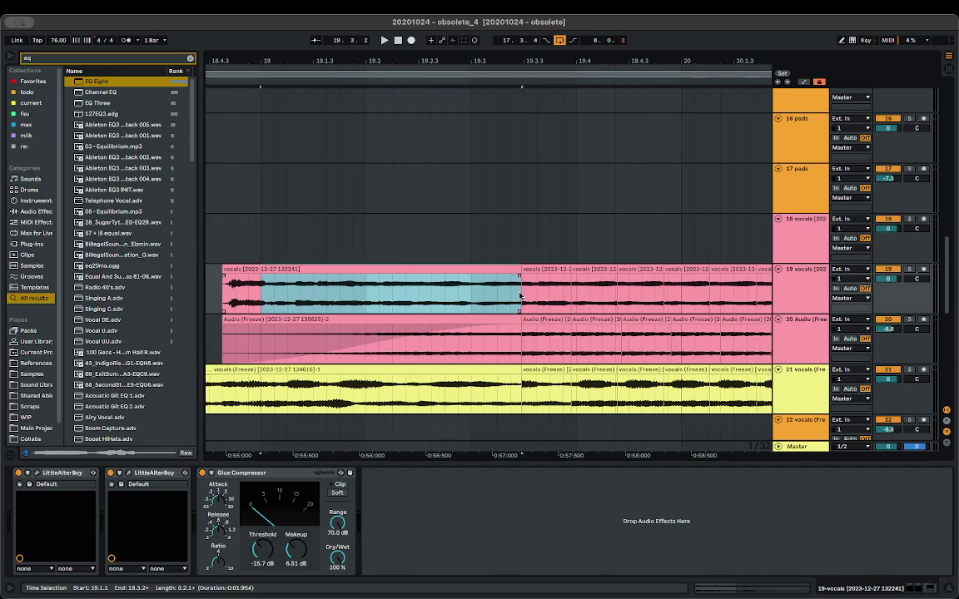
key("space")
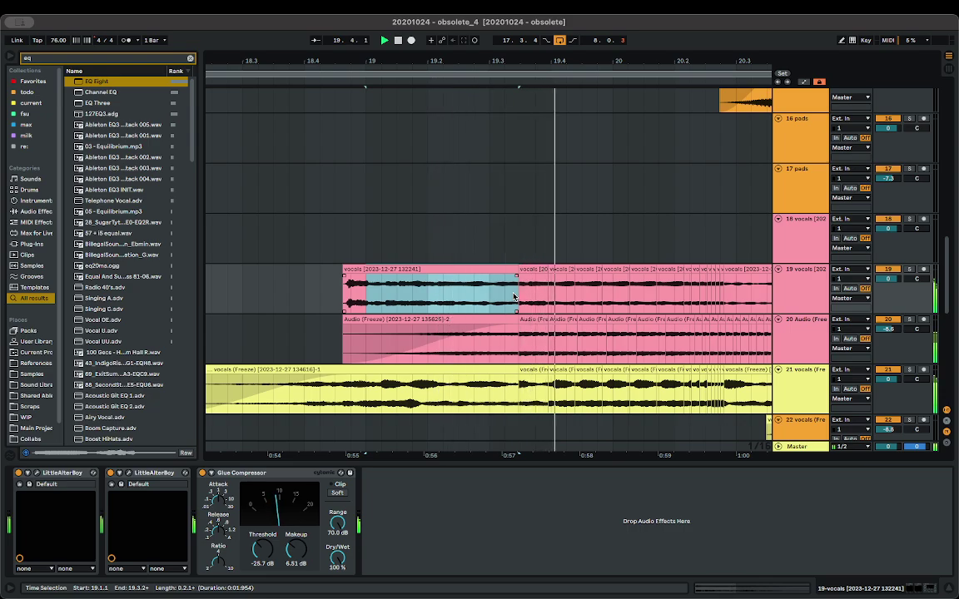
key("space")
- Duplicate the time from 19.3.1 to the first vocal slice boundary across the whole arrangement
scroll(497, 297, "up", 3)
left_click(487, 293)
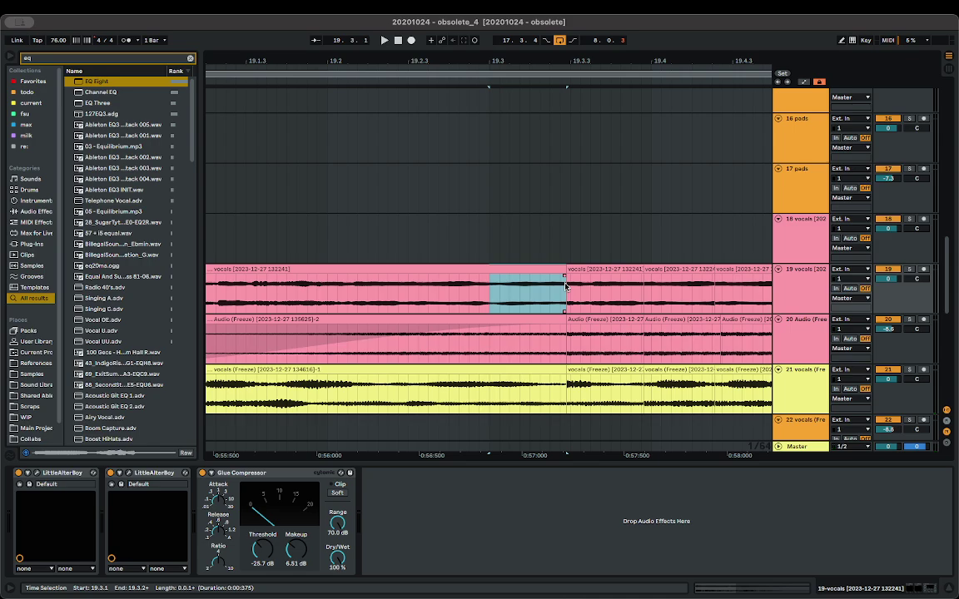
key("super+shift+d")
scroll(565, 286, "down", 5)
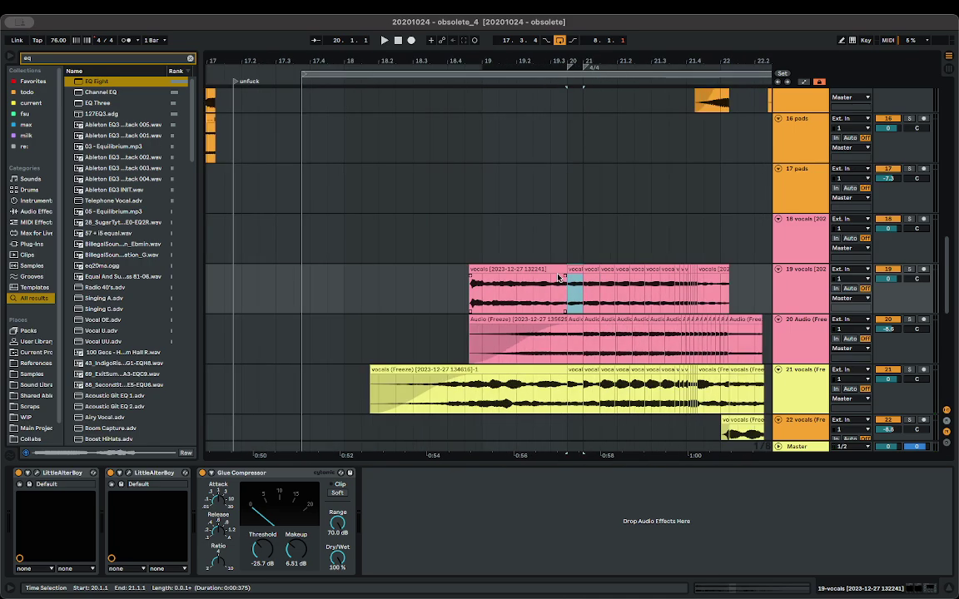
- Extend the long vocal clips on tracks 19, 20 and 21 over the duplicated section to end at 21.1.1
left_click(560, 271)
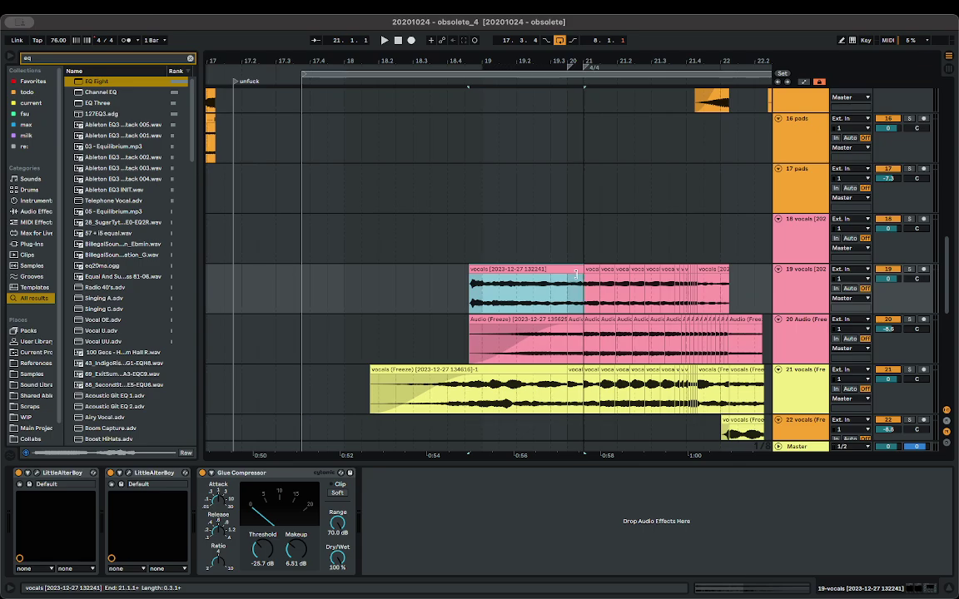
scroll(571, 279, "up", 5)
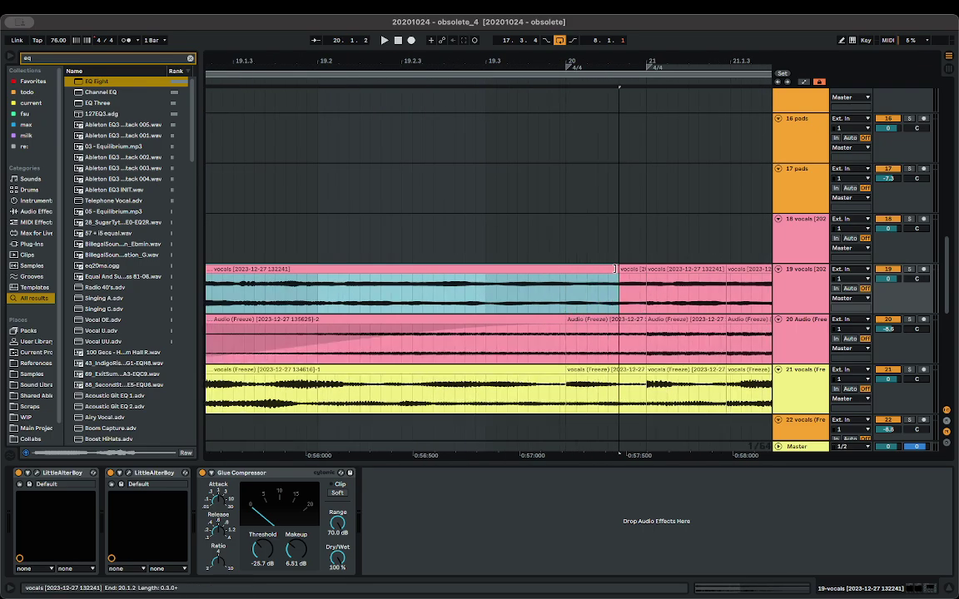
scroll(639, 272, "down", 5)
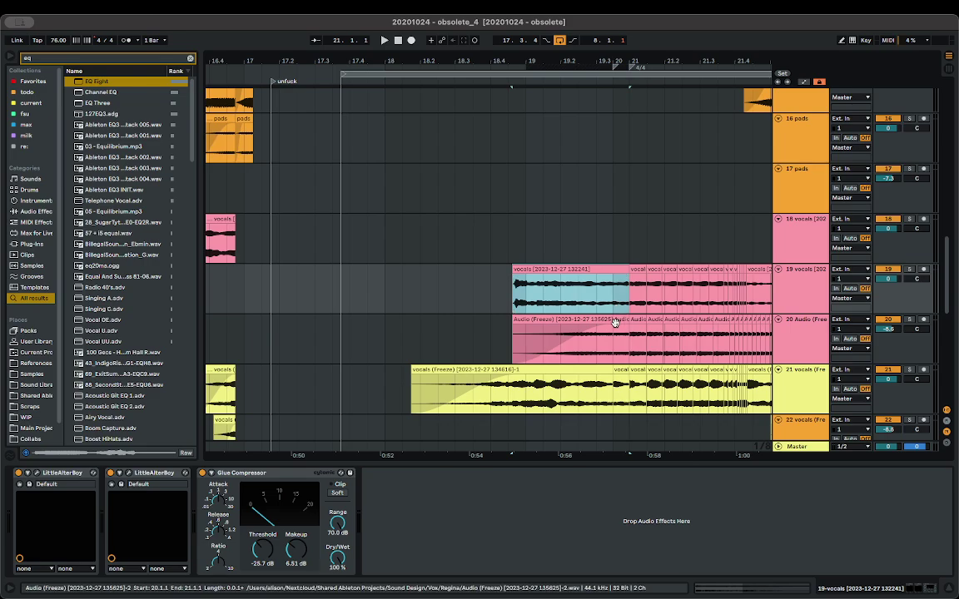
left_click(630, 320)
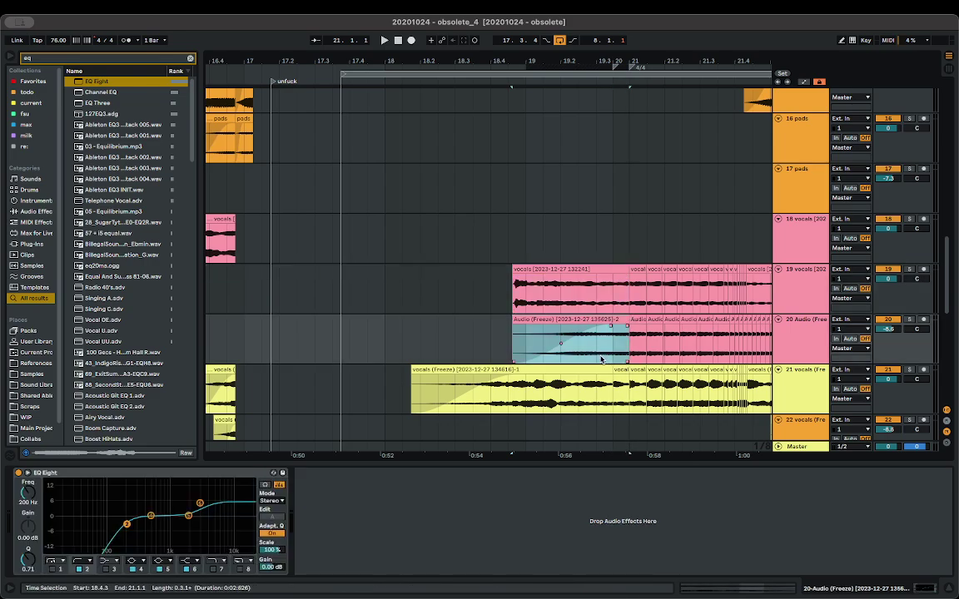
left_click(547, 370)
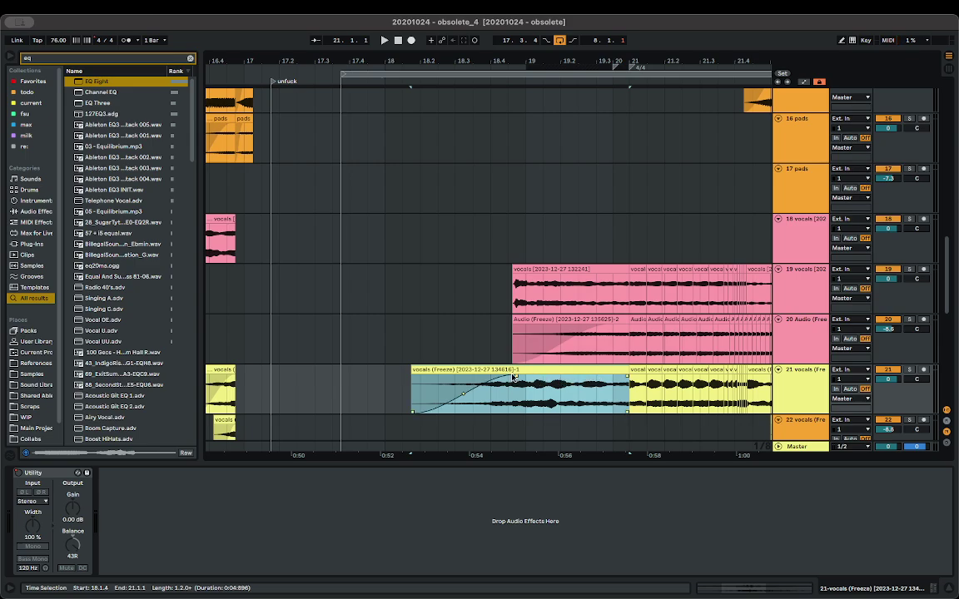
left_click_drag(514, 378, 526, 377)
- Extend the long obsolete_drums clip on track 12 through the duplicated section to 21.2.3 and play from 19.1.1
scroll(587, 319, "up", 8)
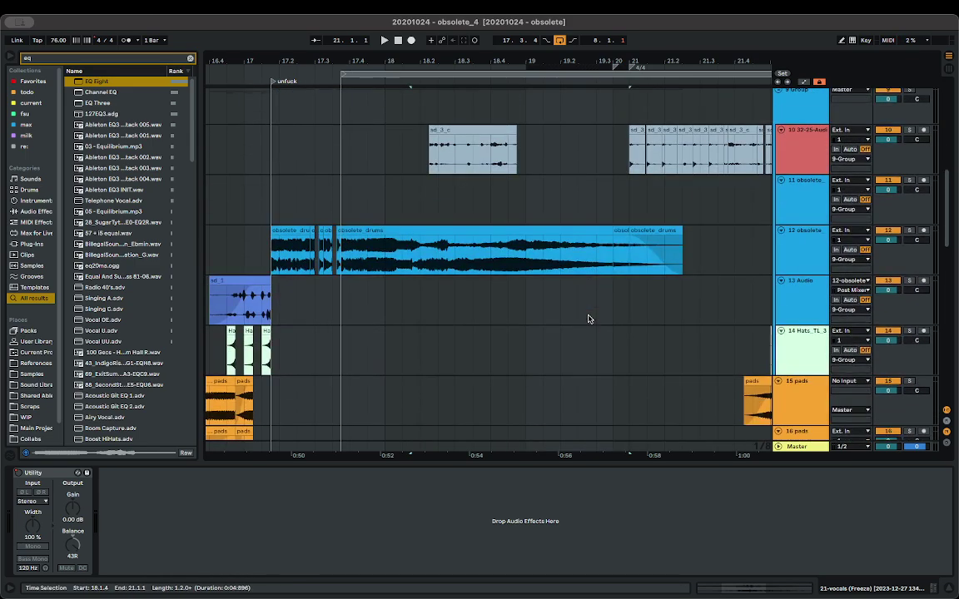
left_click_drag(609, 230, 627, 242)
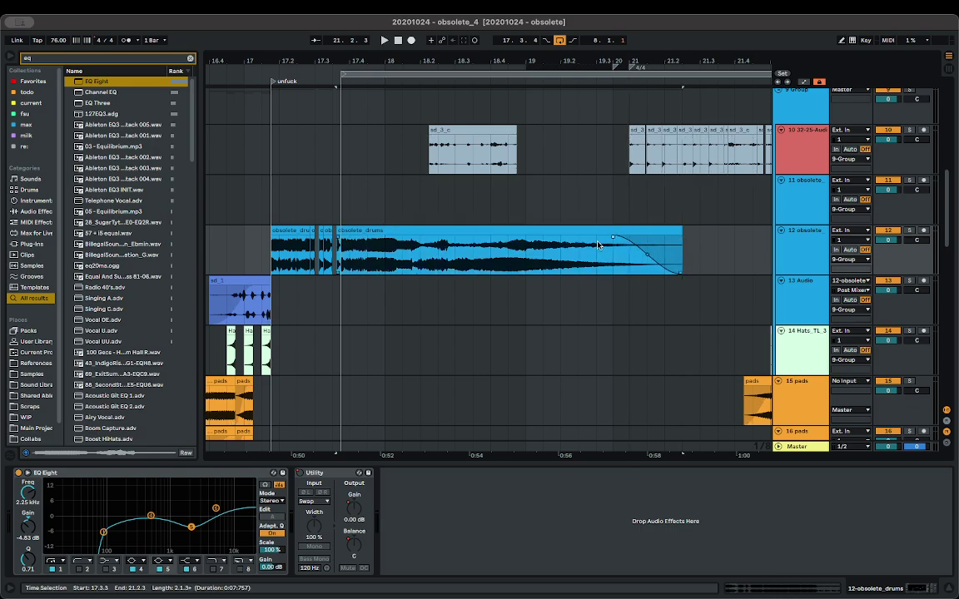
scroll(597, 245, "up", 4)
left_click(530, 256)
key("space")
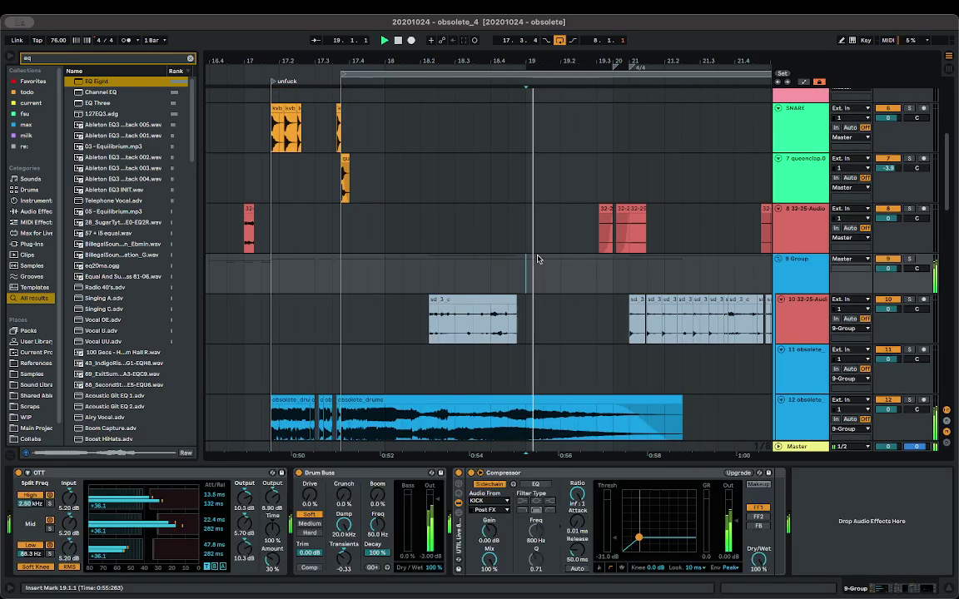
- Delete the red 32-25 audio clips on track 8 around bars 20 and 21 and replay from 18.4.3
left_click(609, 214)
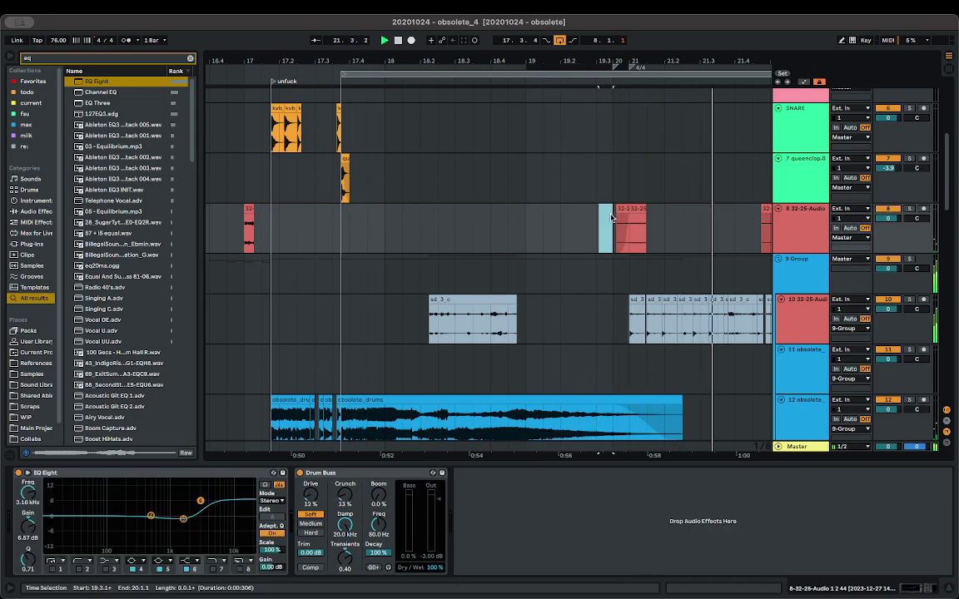
left_click_drag(619, 208, 688, 220)
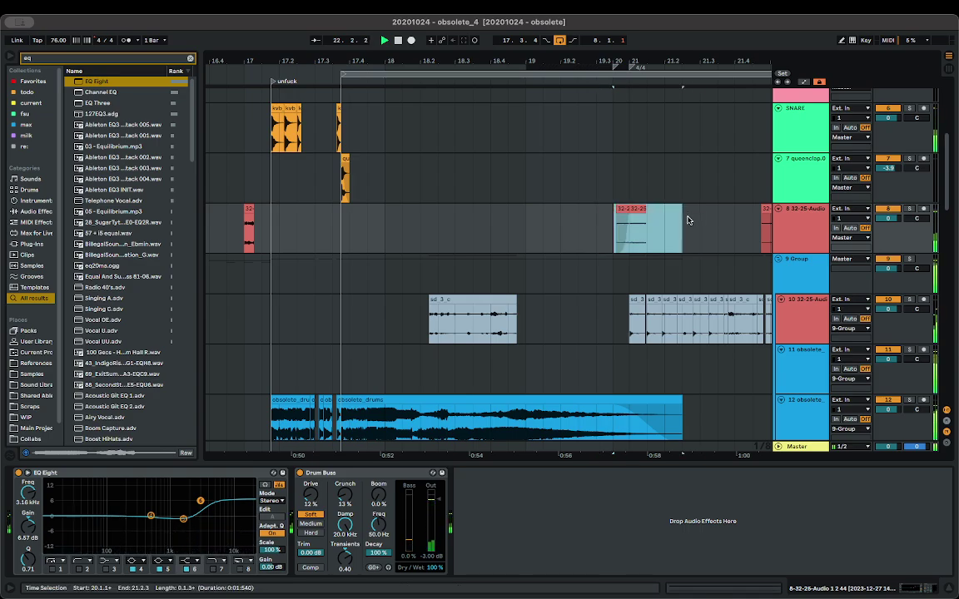
left_click(508, 242)
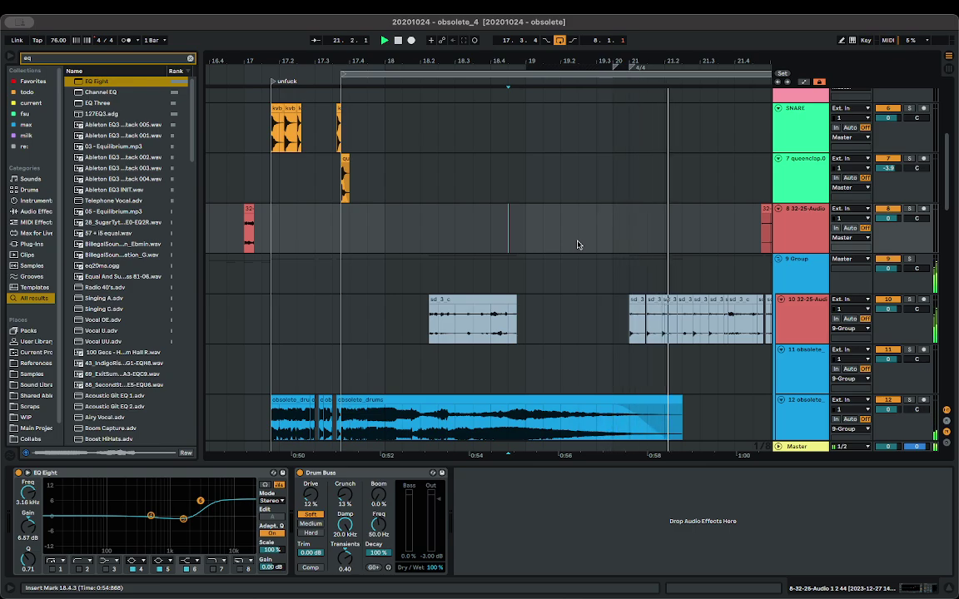
- Play the duplicated section from 20.1.1 to check how the vocals and drums flow together
scroll(655, 275, "down", 10)
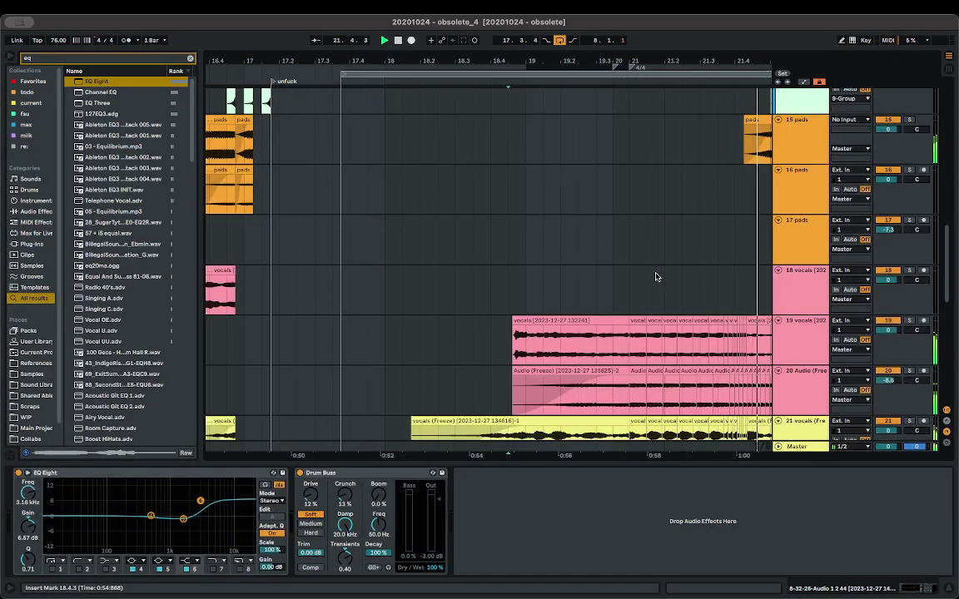
left_click(617, 336)
key("space")
key("space")
scroll(637, 278, "up", 6)
key("space")
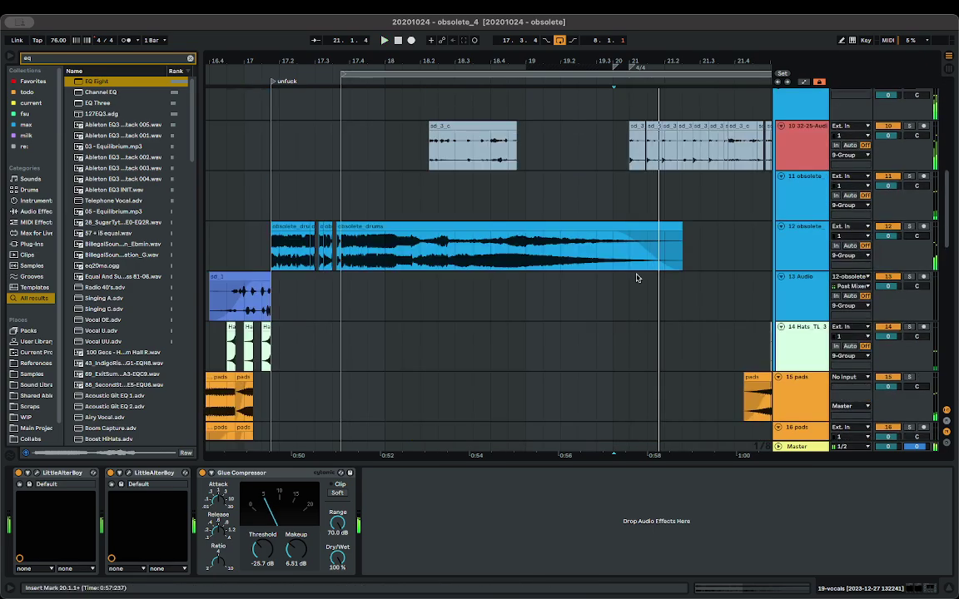
- Place a copied obsolete_drums segment on track 12 from 20.1.1 to 21.1.1 and consolidate it into its own clip
left_click_drag(614, 233, 718, 231)
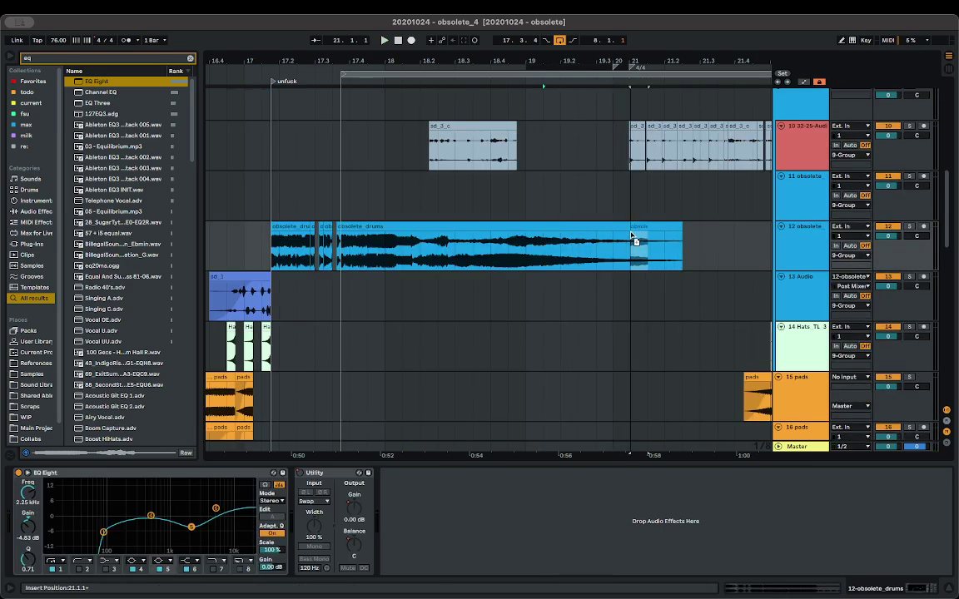
mouse_move(616, 248)
left_mouse_down()
mouse_move(626, 250)
mouse_move(611, 229)
left_mouse_up()
scroll(624, 246, "up", 5)
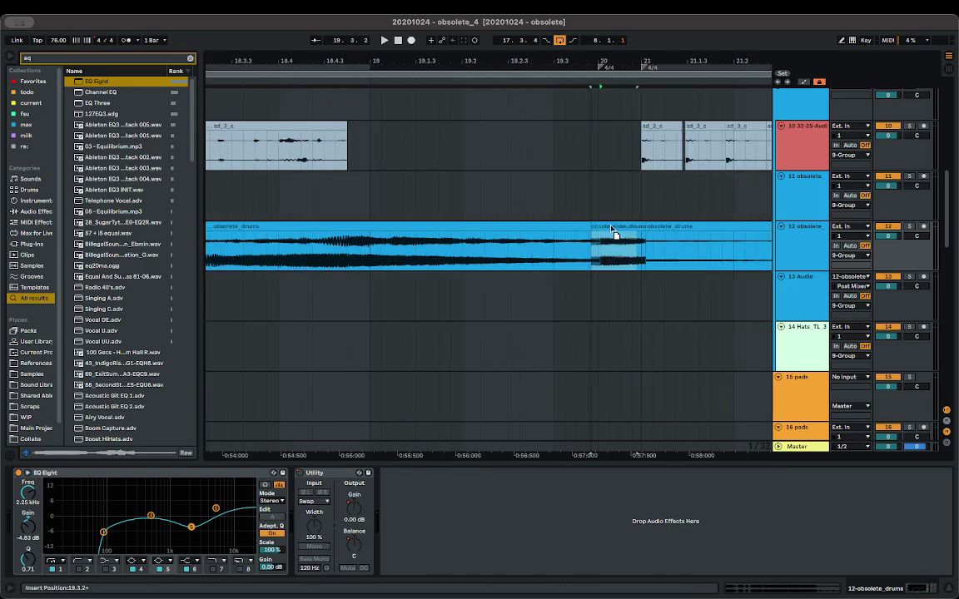
scroll(617, 236, "up", 4)
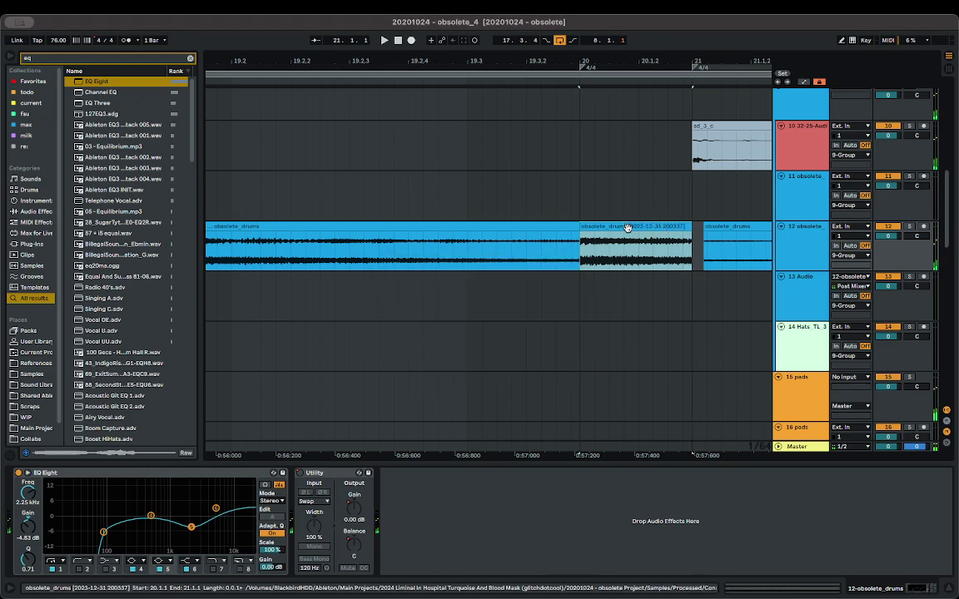
- Inspect the consolidated drum clip, crossfade the preceding obsolete_drums clip into it across bar 20, and play the transition
left_click(794, 591)
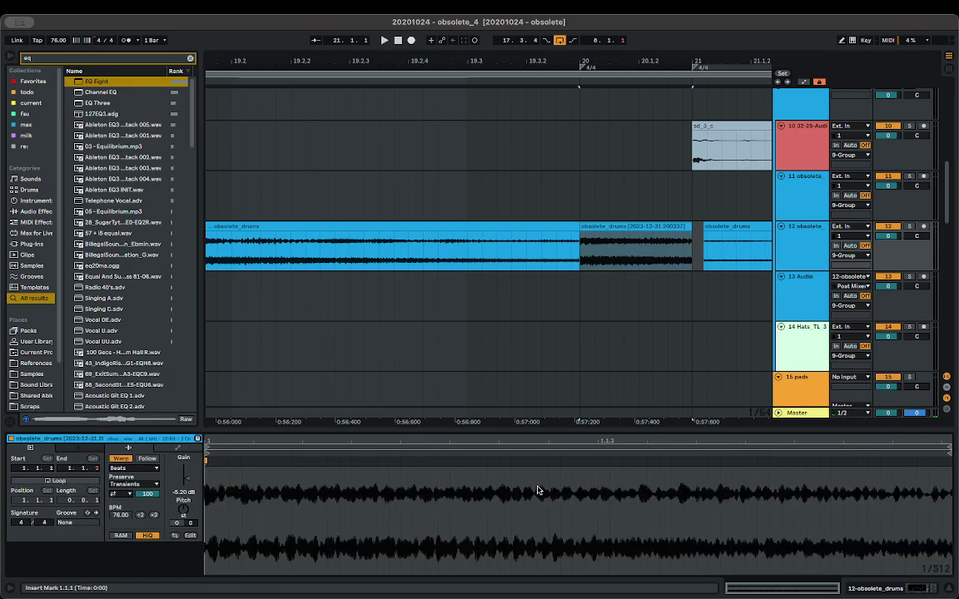
left_click(651, 240)
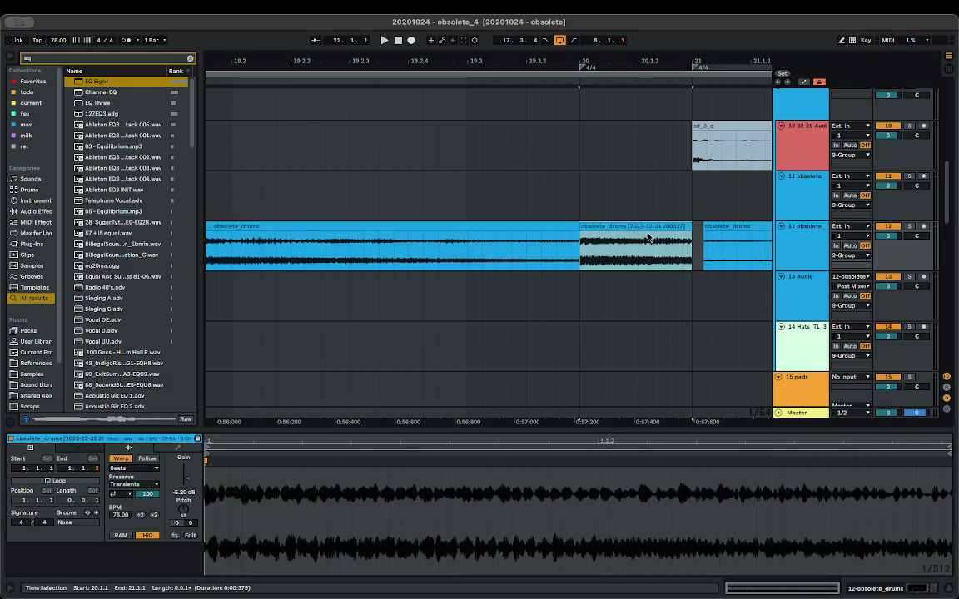
left_click_drag(581, 236, 657, 239)
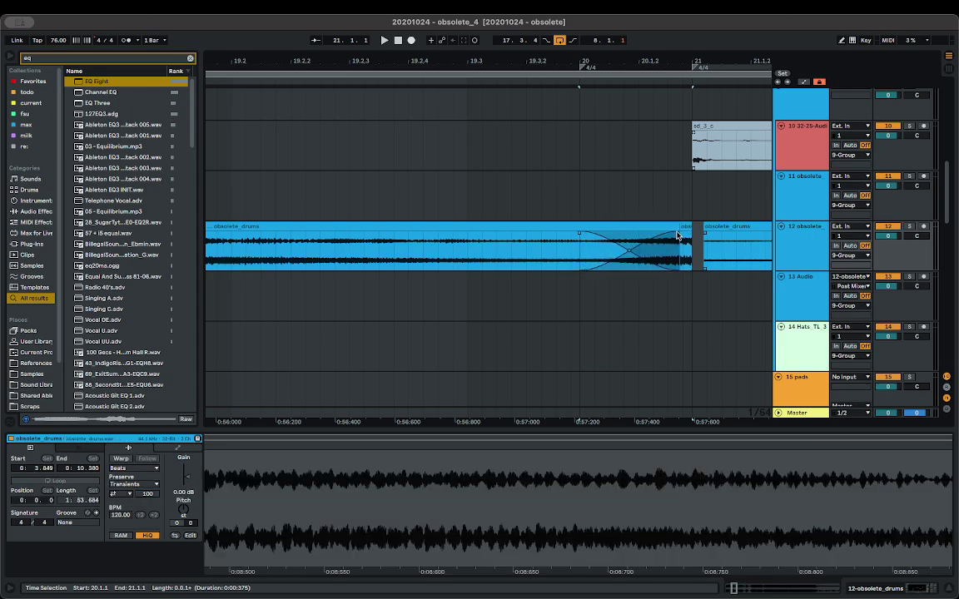
key("space")
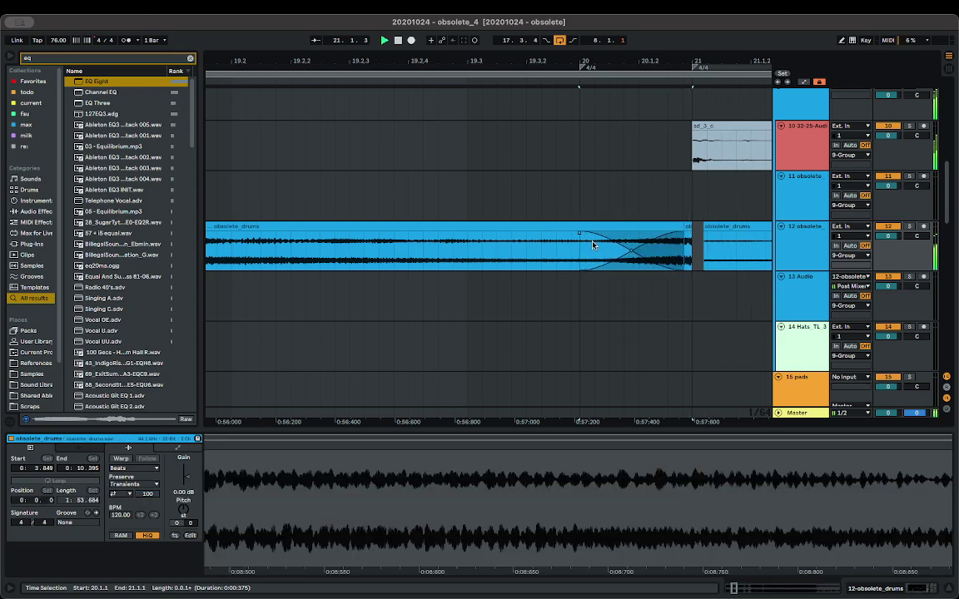
- Delete the quiet leftover obsolete_drums clip on track 12 from 21.1.1 to 21.2.3
scroll(598, 243, "down", 3)
left_click(640, 225)
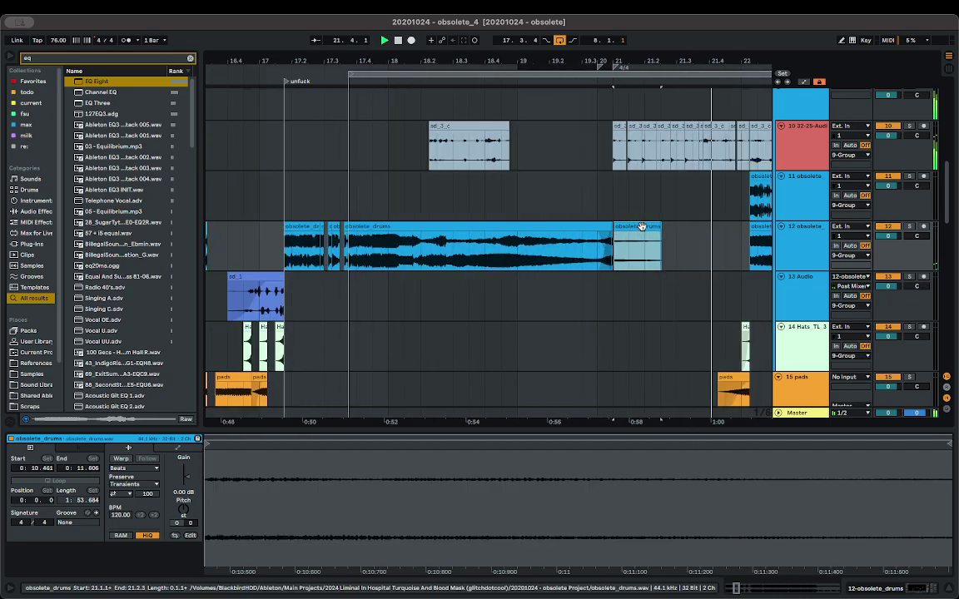
key("Delete")
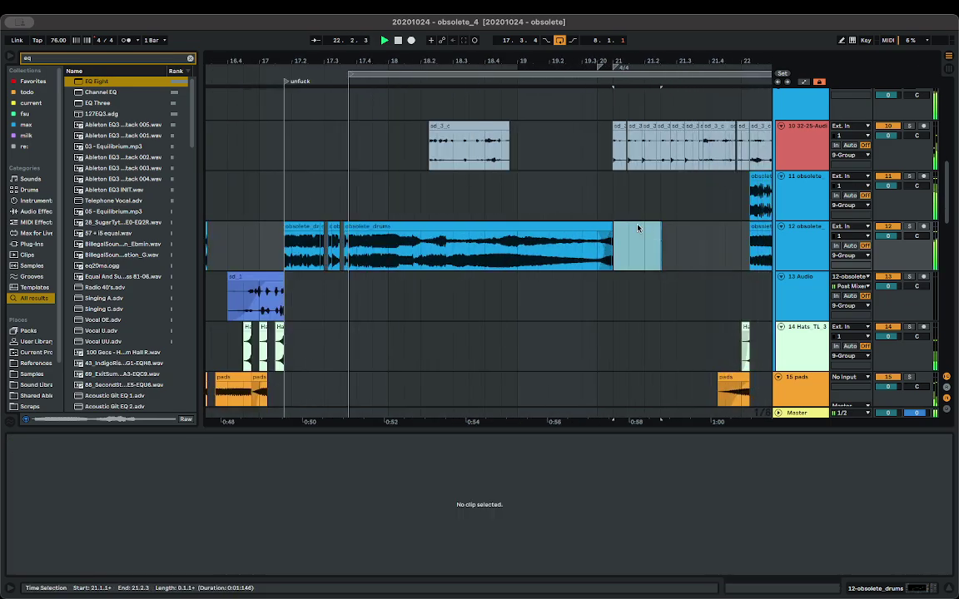
- Restore the deleted quiet obsolete_drums clip on track 12, move it to about 21.3.3, and turn the arrangement grid off
key("super+z")
left_click_drag(640, 226, 723, 225)
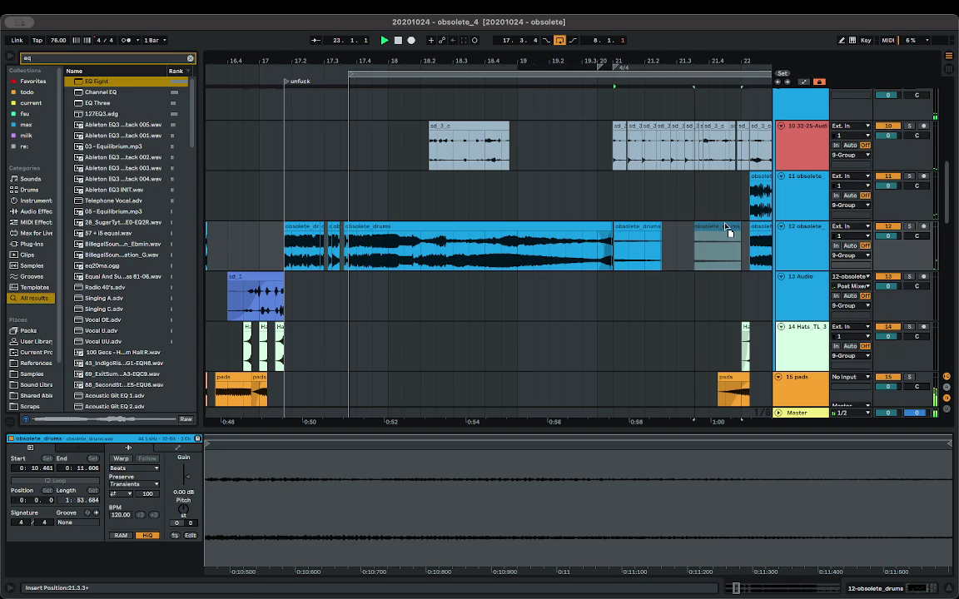
right_click(673, 233)
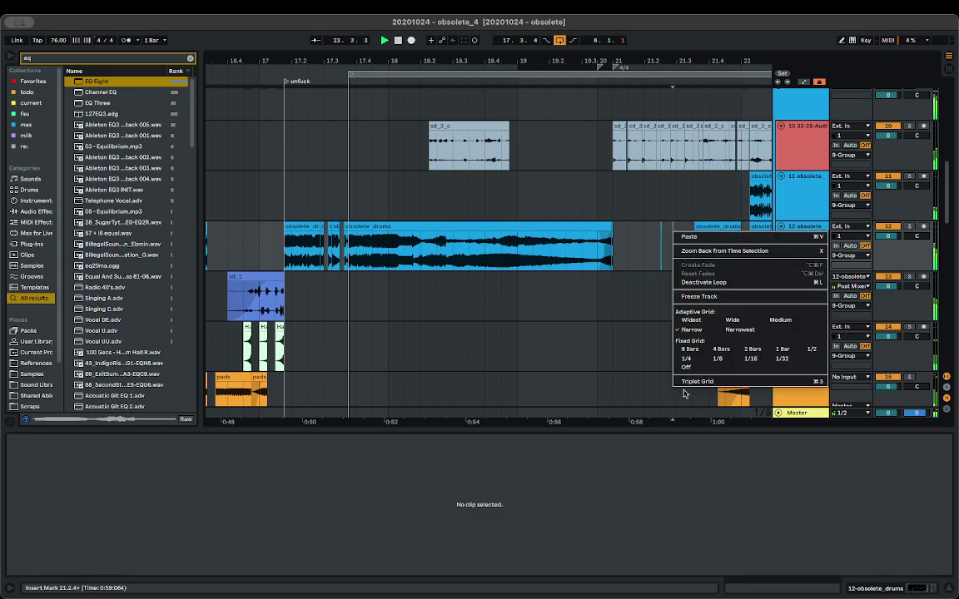
left_click(690, 370)
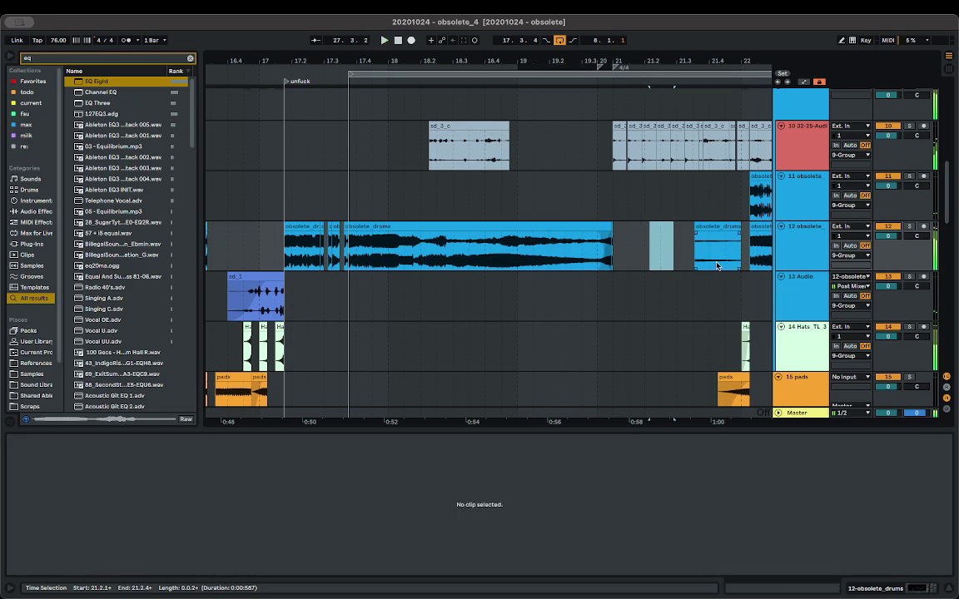
- Align the end of the moved obsolete_drums clip with the next drum clip at 22.1.2 and reverse it
scroll(743, 243, "up", 10)
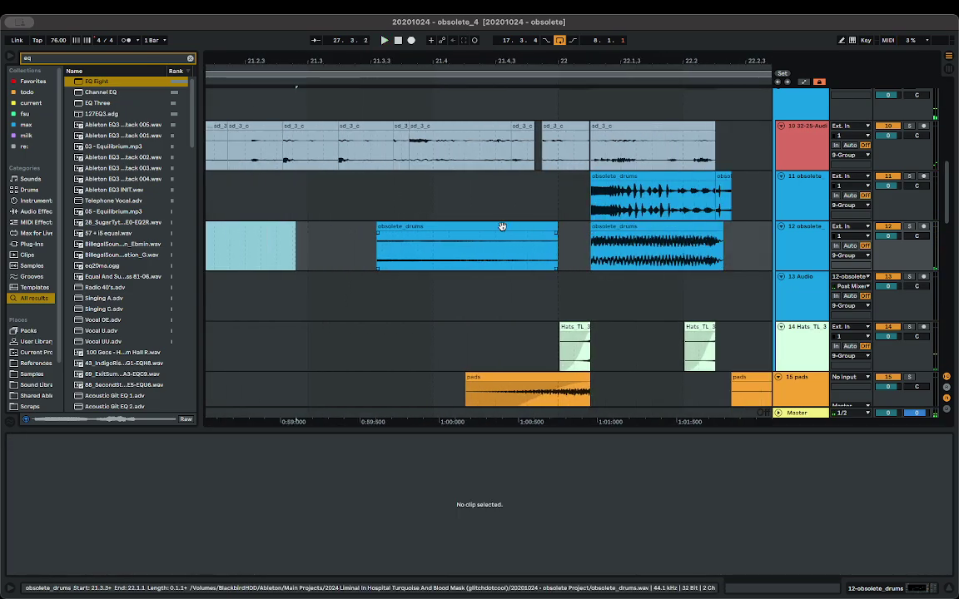
left_click(527, 236)
left_click_drag(527, 235, 530, 241)
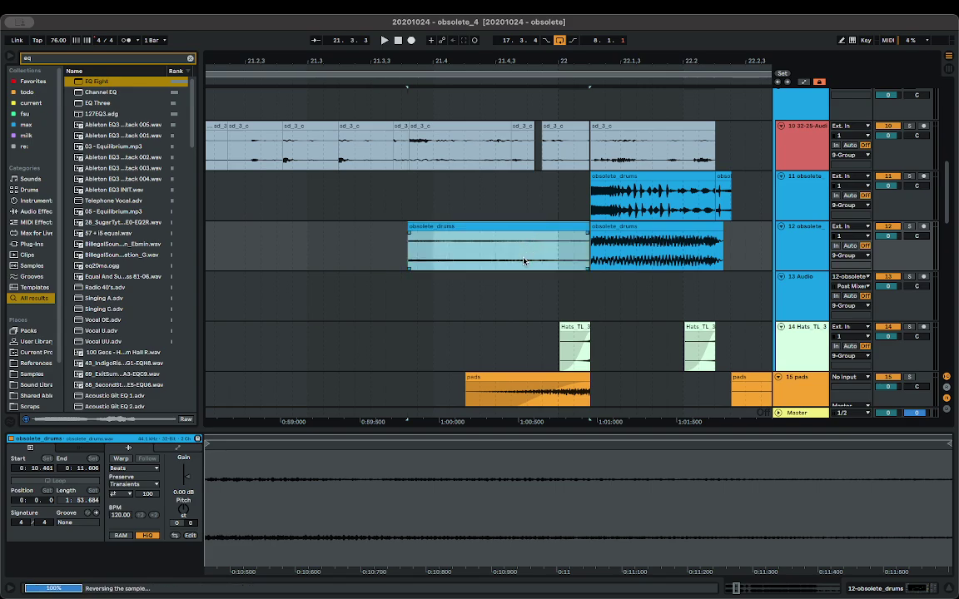
- Fade in the reversed obsolete_drums clip across its length with a softer curve, trim its start to about 21.4.4, and play it
key("space")
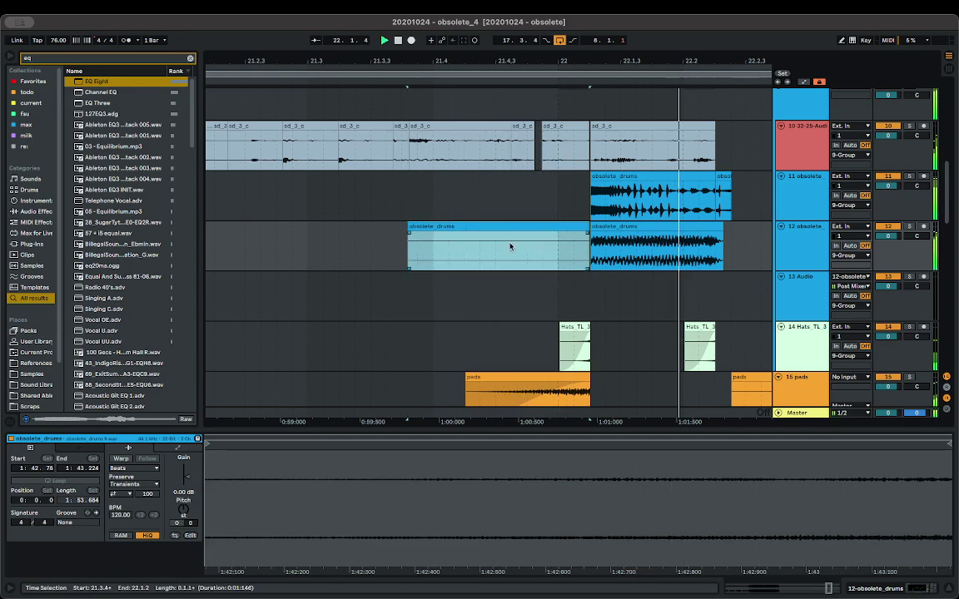
left_click_drag(410, 234, 611, 263)
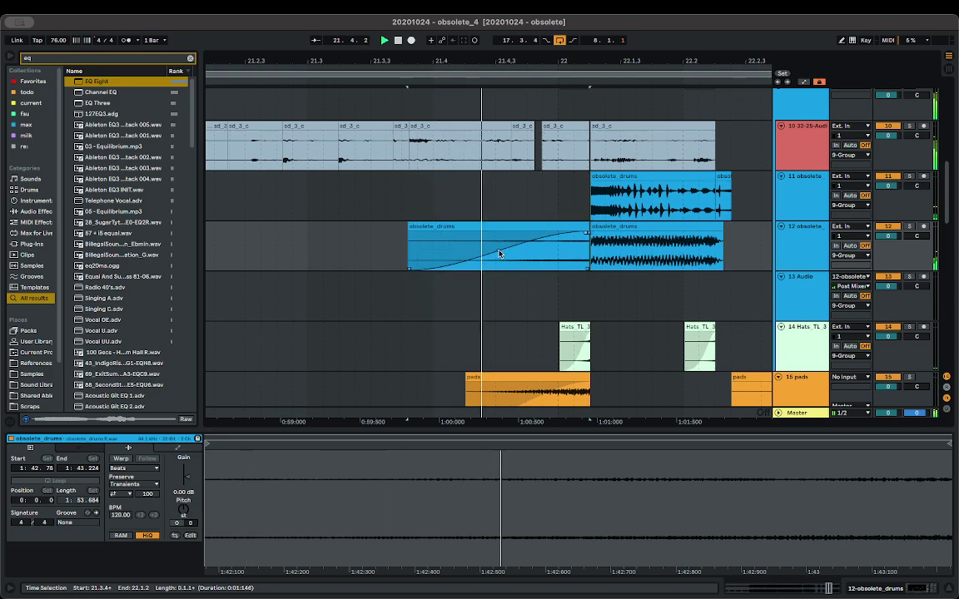
left_click_drag(499, 253, 514, 260)
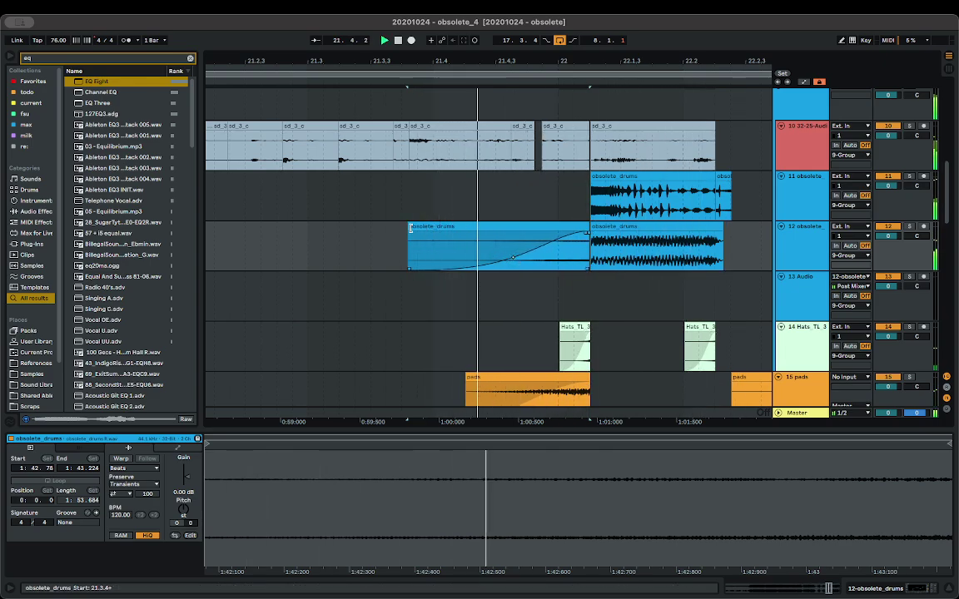
left_click_drag(409, 229, 530, 228)
key("space")
scroll(526, 230, "down", 5)
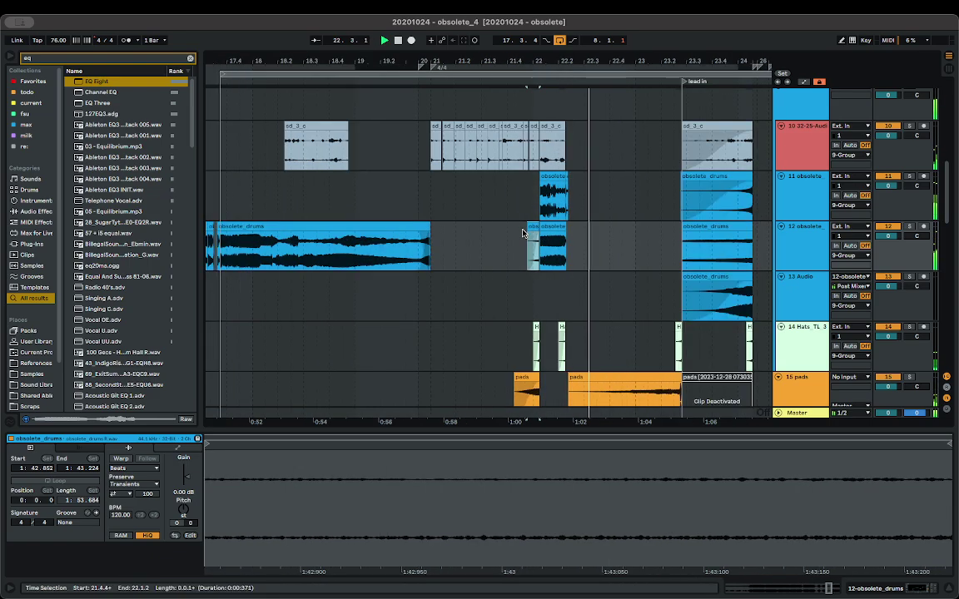
- Play the section from about 17.1.3 and examine the volca 808 01 clips on the 808 track
scroll(522, 234, "down", 4)
scroll(360, 255, "left", 2)
left_click(328, 253)
key("space")
key("space")
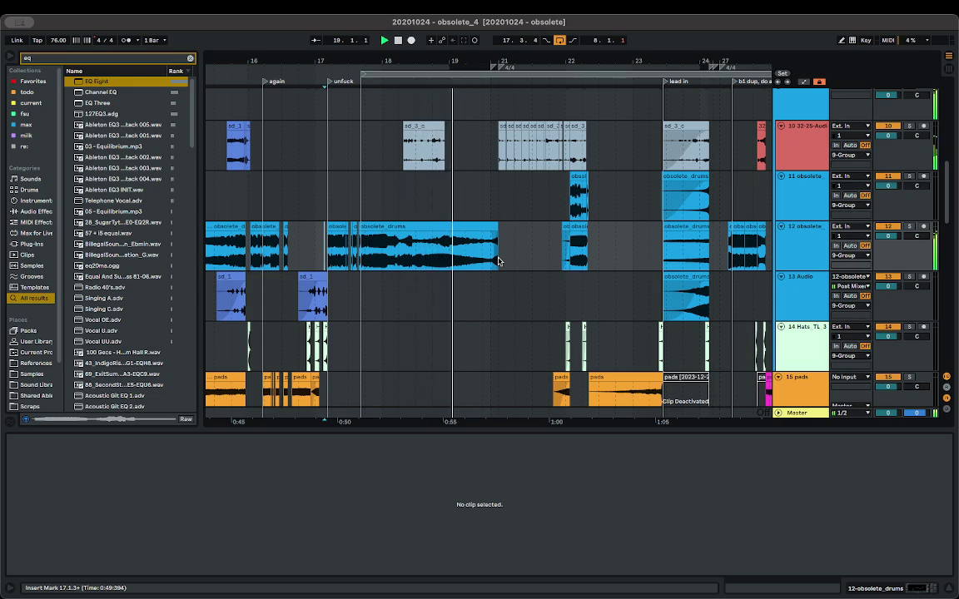
scroll(521, 229, "up", 10)
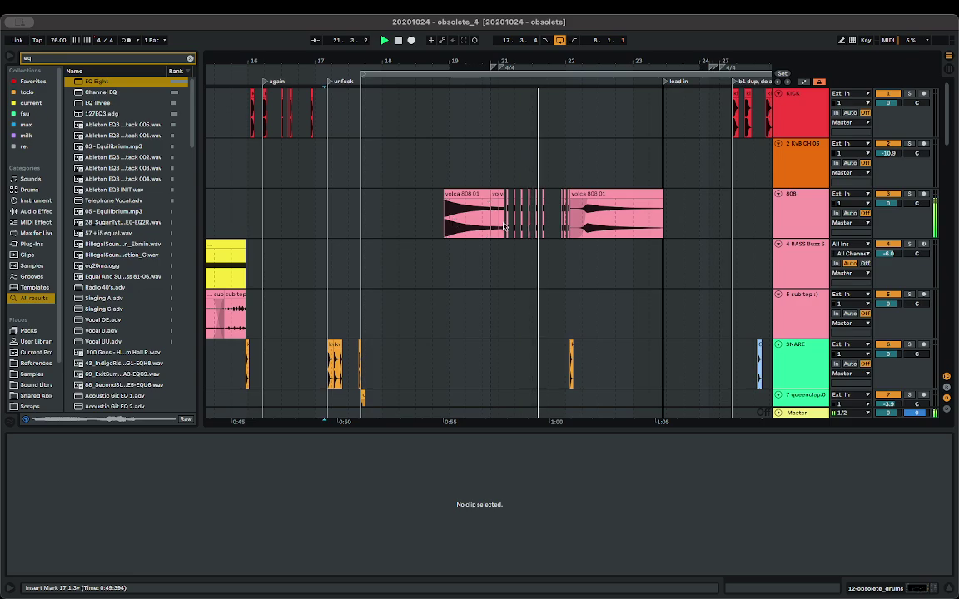
scroll(436, 208, "up", 5)
scroll(443, 242, "up", 5)
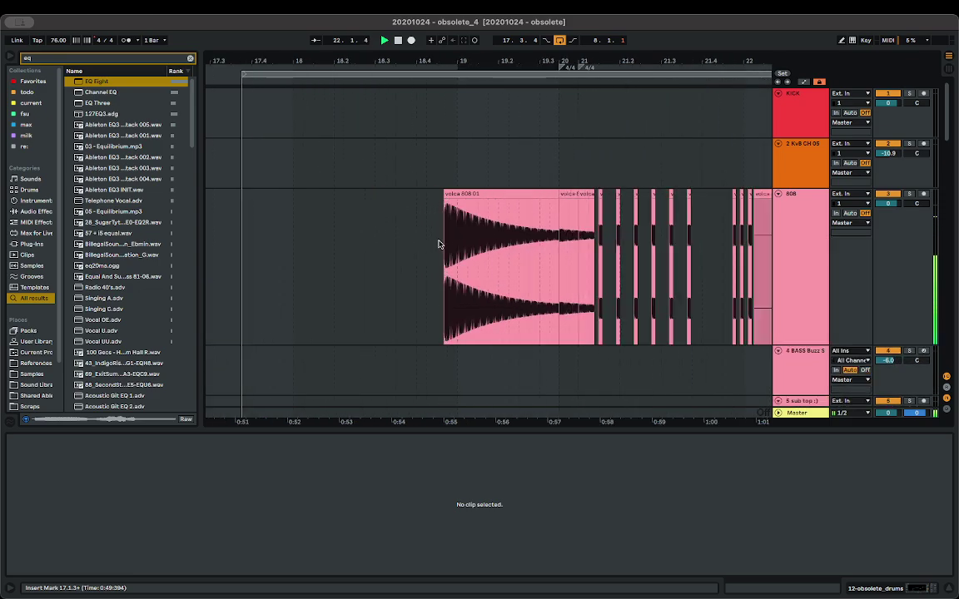
key("space")
left_click_drag(515, 194, 348, 217)
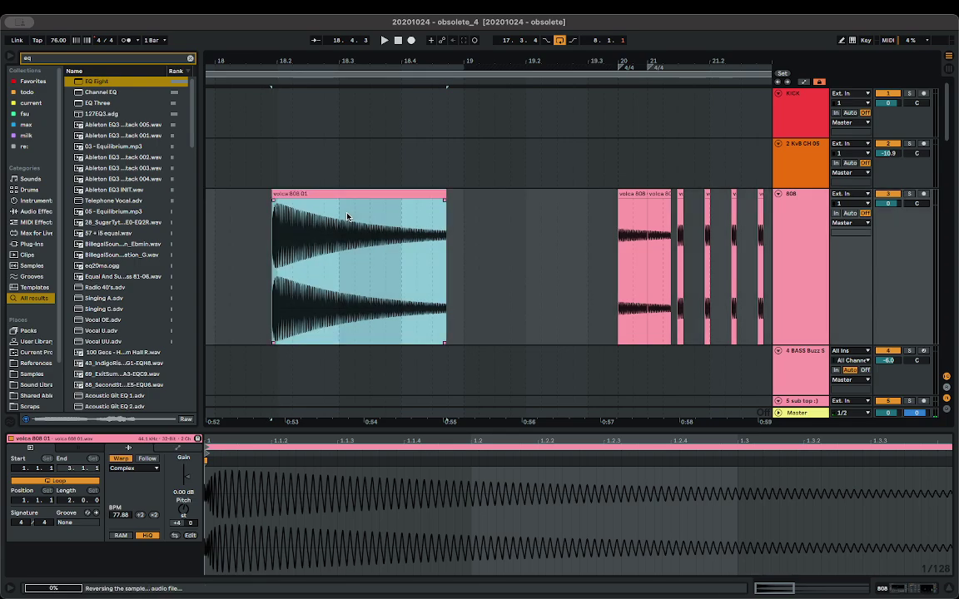
key("super+z")
key("super+z")
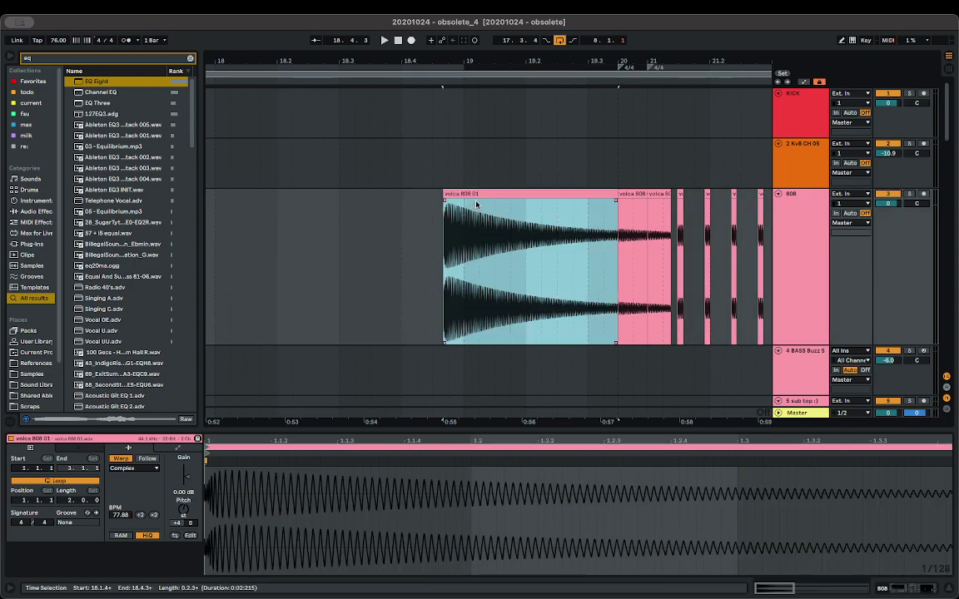
- Copy the long volca 808 01 clip to about 18.1.4, right before the original, and reverse the copy
left_click_drag(476, 203, 332, 215)
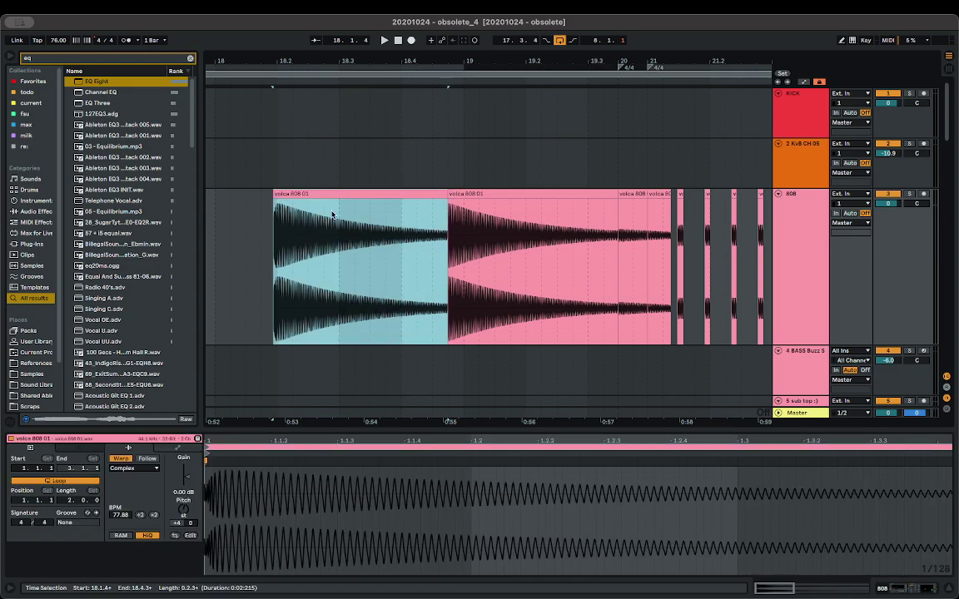
key("r")
left_click(445, 202)
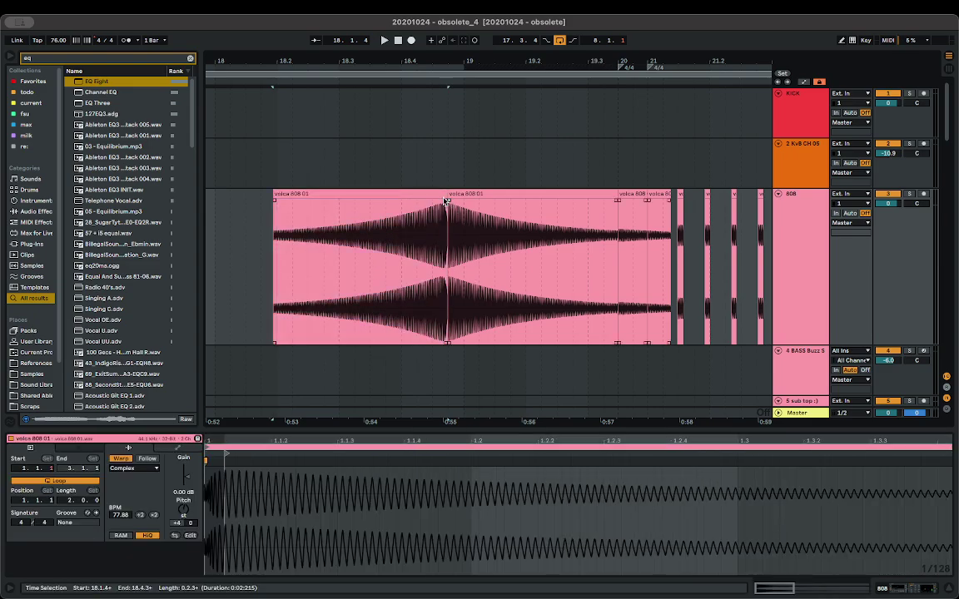
- Shift the reversed volca 808 01 clip to run from about 18.2.1 to 18.4.4 and crossfade it into the following 808 clip
scroll(433, 229, "up", 5)
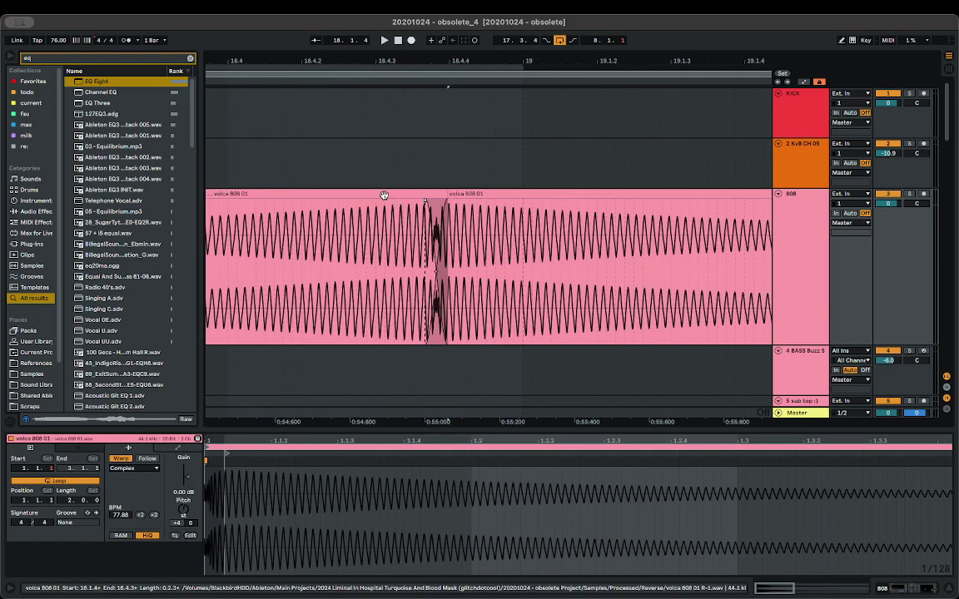
left_click_drag(386, 195, 418, 206)
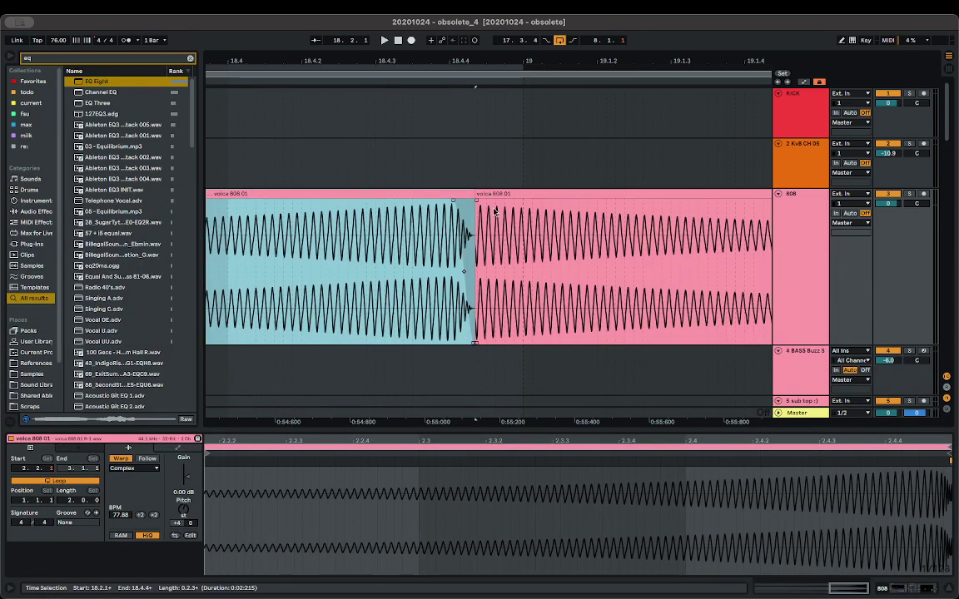
left_click_drag(477, 201, 448, 203)
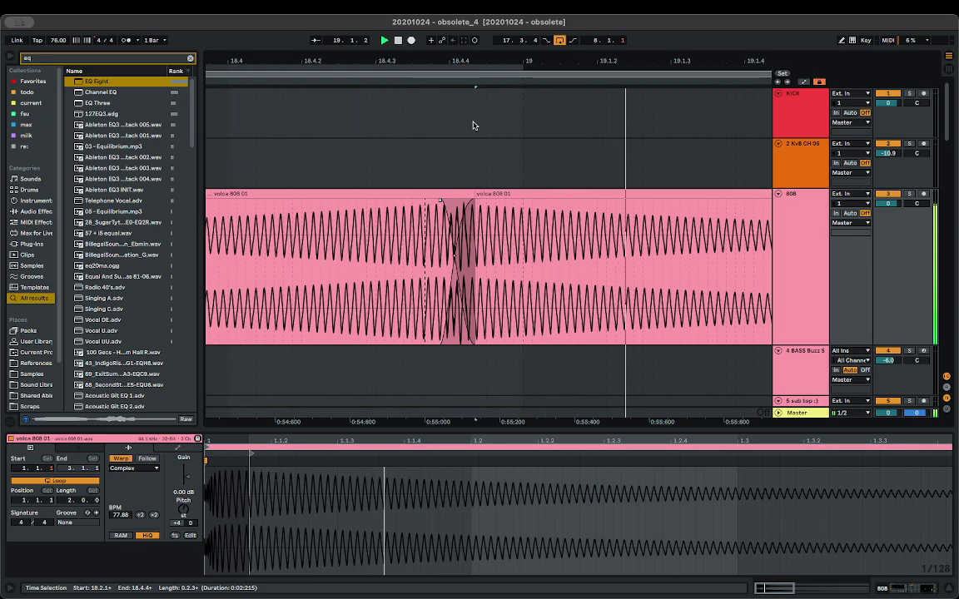
mouse_move(477, 202)
left_mouse_down()
mouse_move(495, 205)
mouse_move(457, 206)
mouse_move(475, 210)
left_mouse_up()
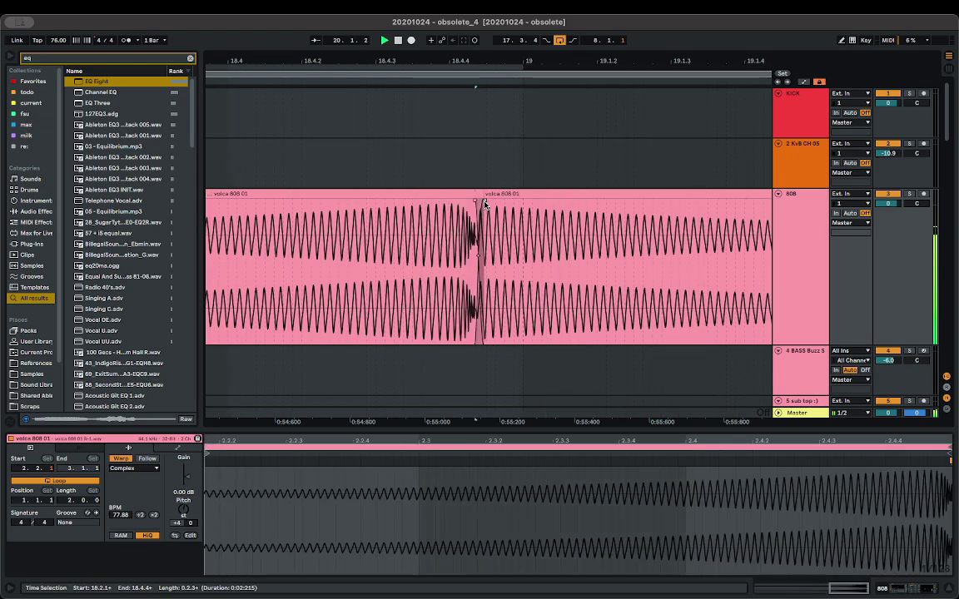
left_click(465, 205)
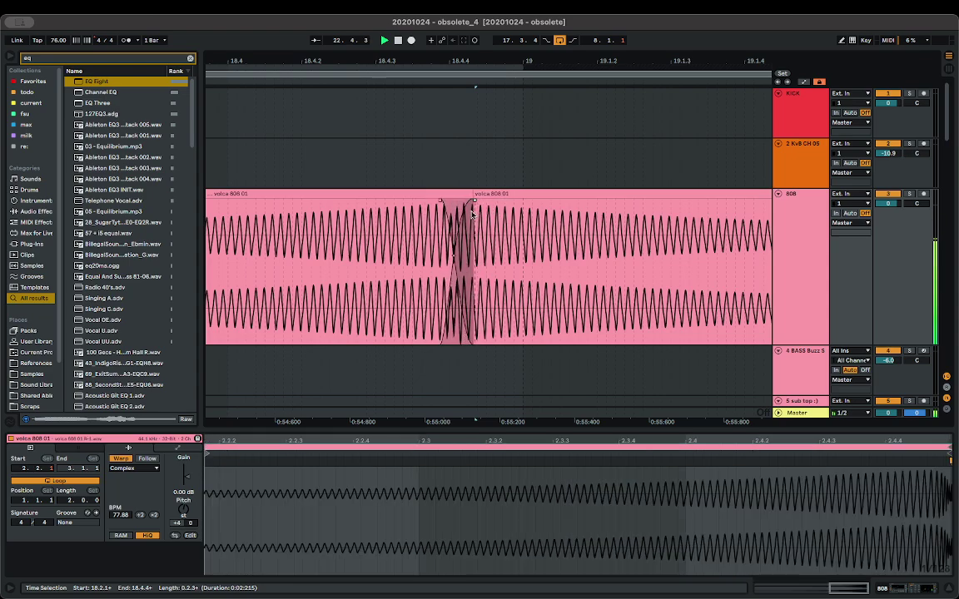
- Add a long curved fade-in across most of the reversed volca 808 01 clip and play from about 18.1.4
scroll(472, 214, "down", 5)
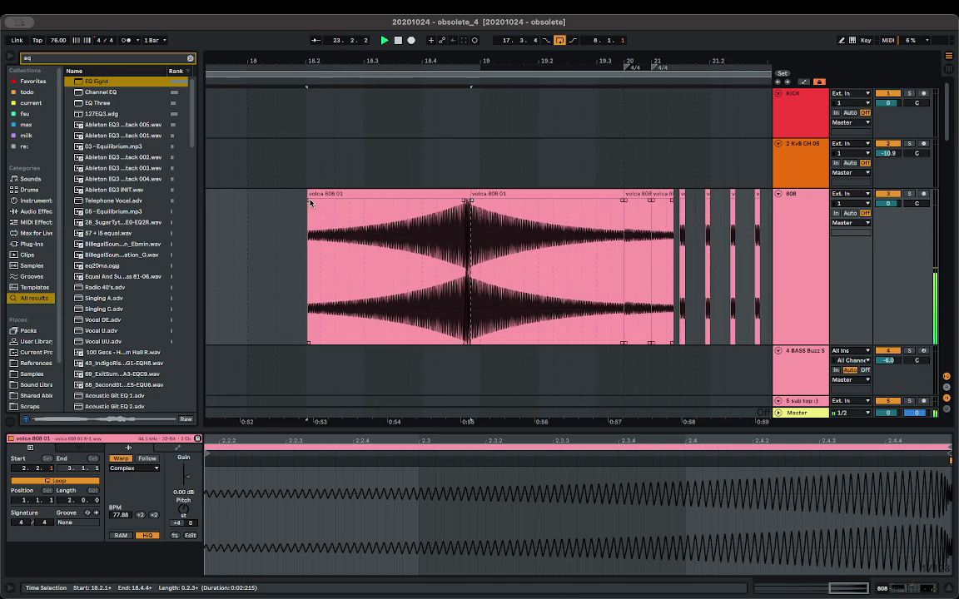
left_click_drag(306, 208, 428, 213)
left_click_drag(309, 204, 459, 217)
left_click_drag(432, 293, 387, 296)
left_click(315, 283)
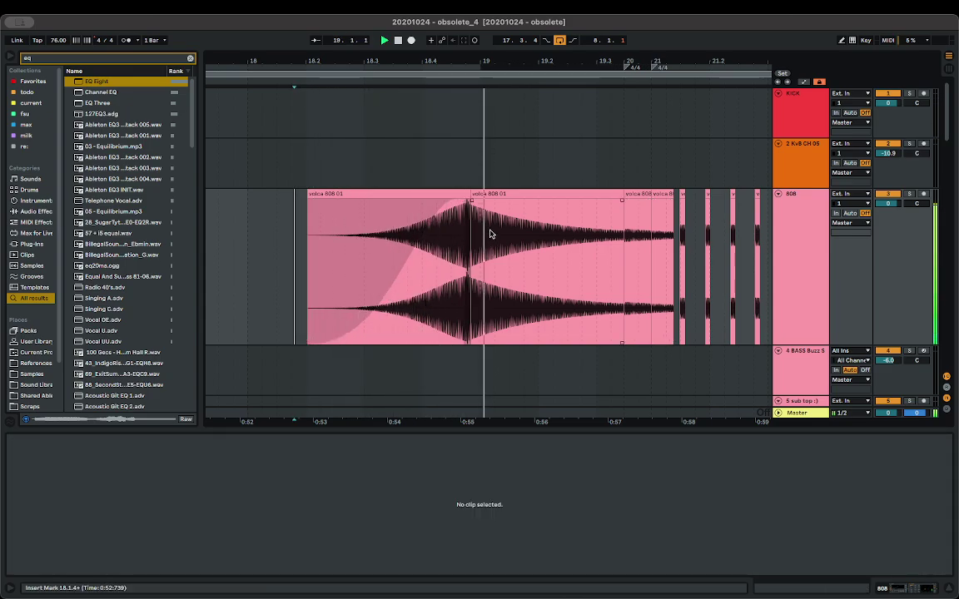
- Try nudging the reversed volca 808 01 clip later and reshaping its crossfade into the following 808 clip during playback
scroll(483, 226, "up", 5)
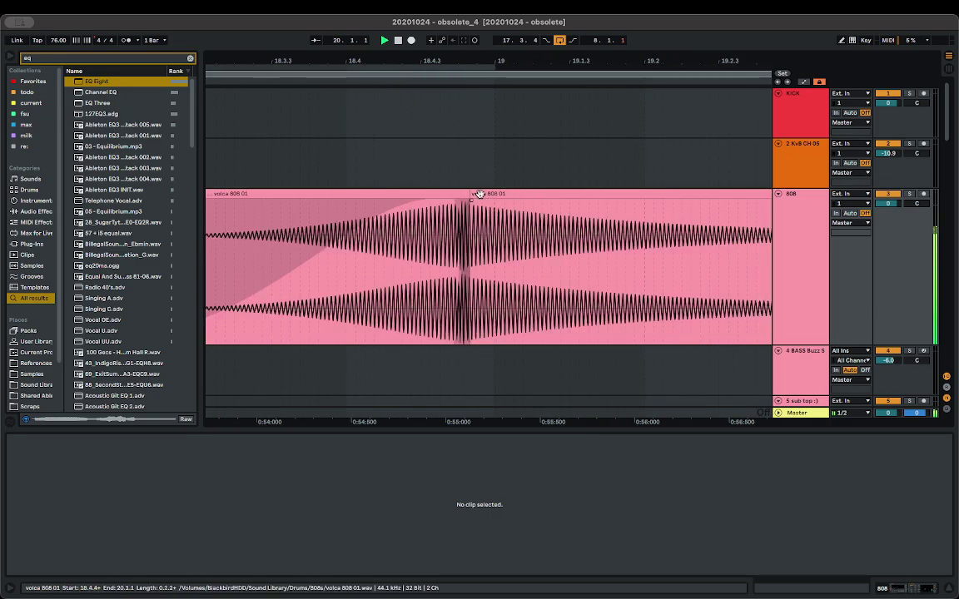
left_click(410, 196)
left_click_drag(392, 195, 409, 202)
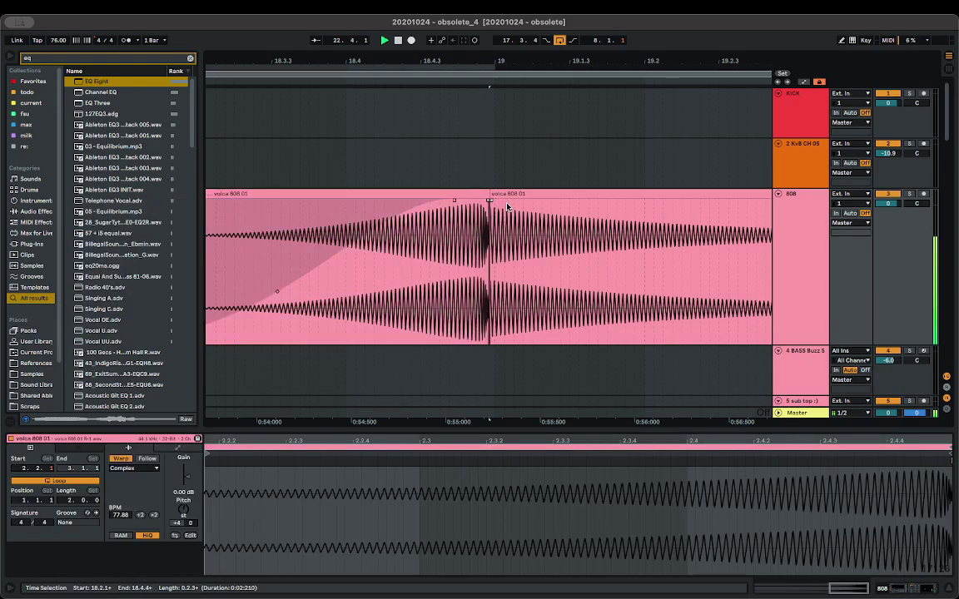
left_click_drag(490, 201, 468, 204)
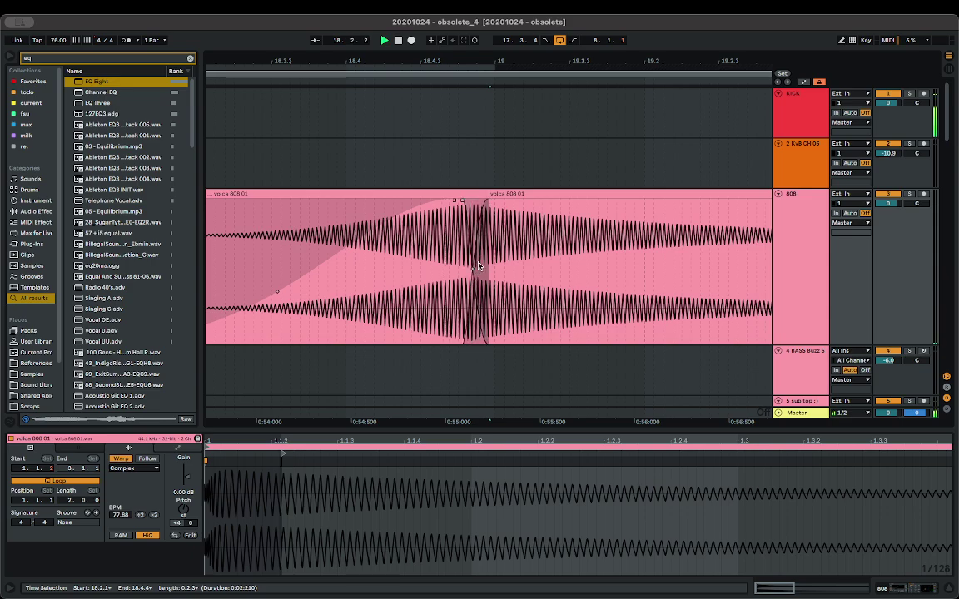
key("space")
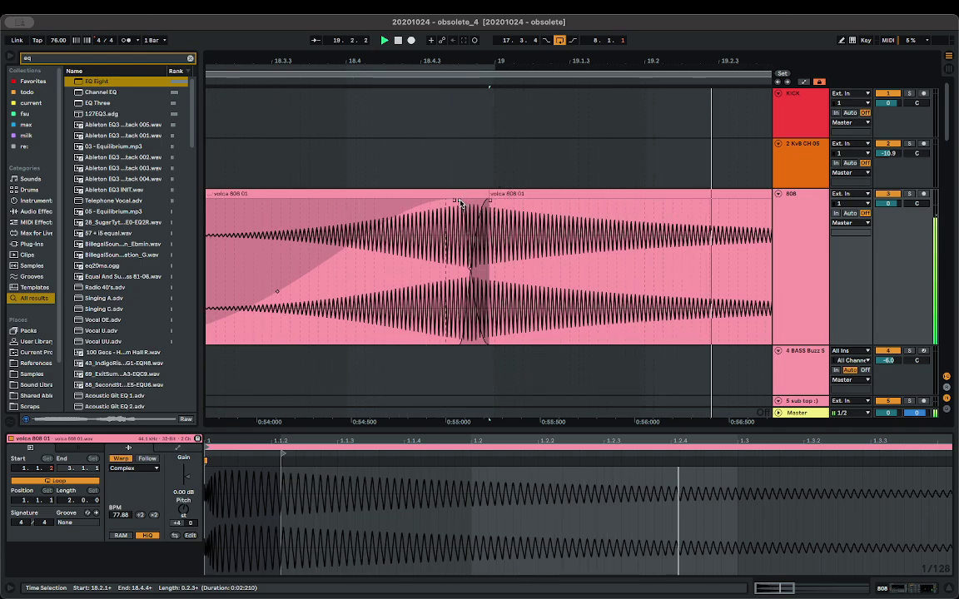
left_click_drag(463, 204, 508, 205)
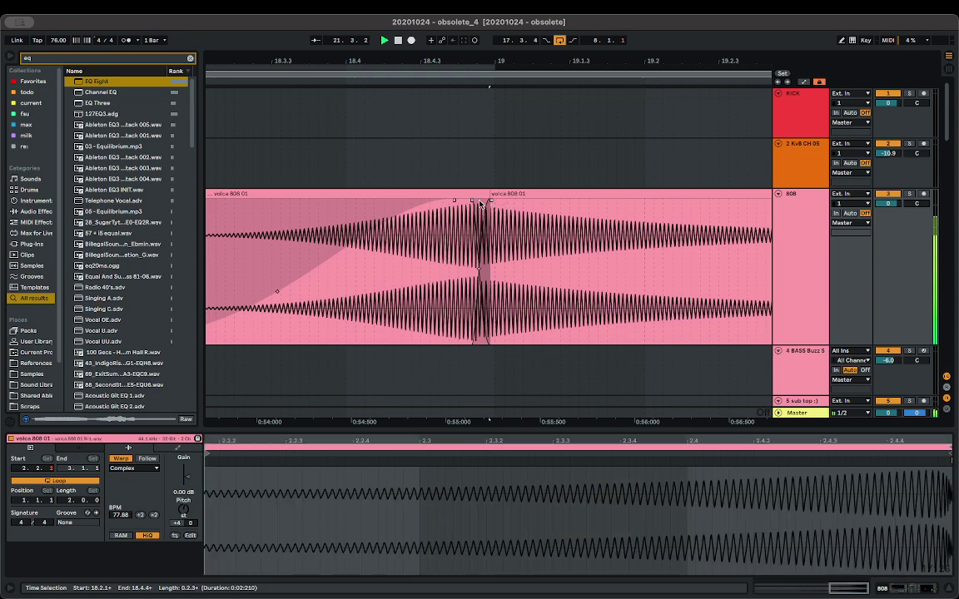
left_click_drag(450, 195, 476, 226)
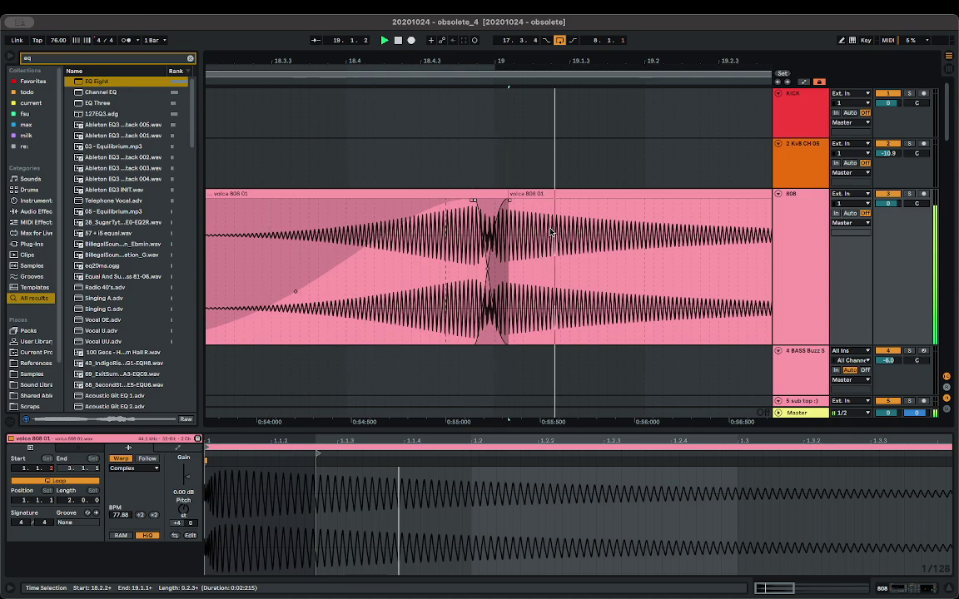
- Undo the recent position, crossfade and fade-in curve changes on the reversed volca 808 01 clip
key("super+z")
key("super+z")
key("super+z")
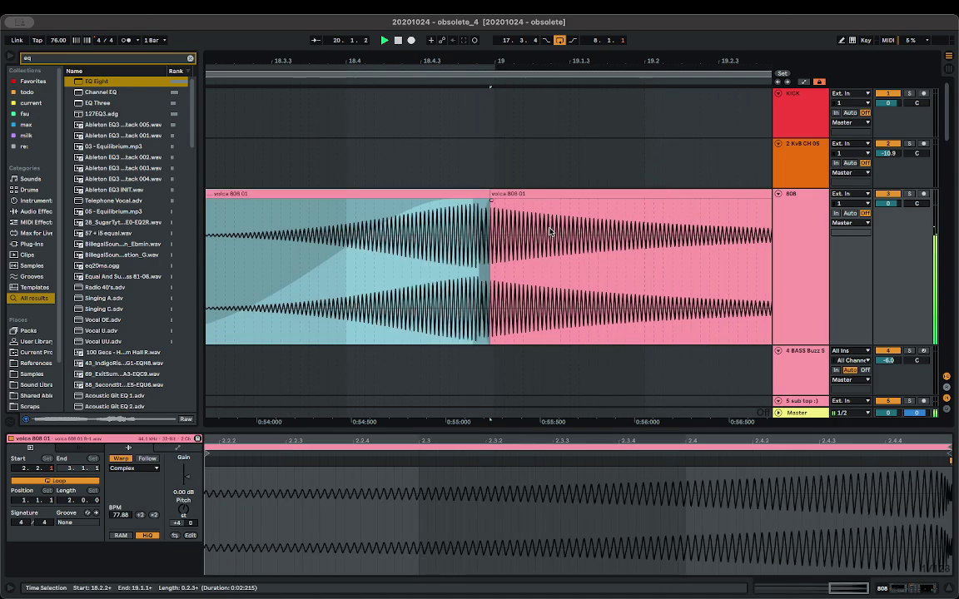
key("super+z")
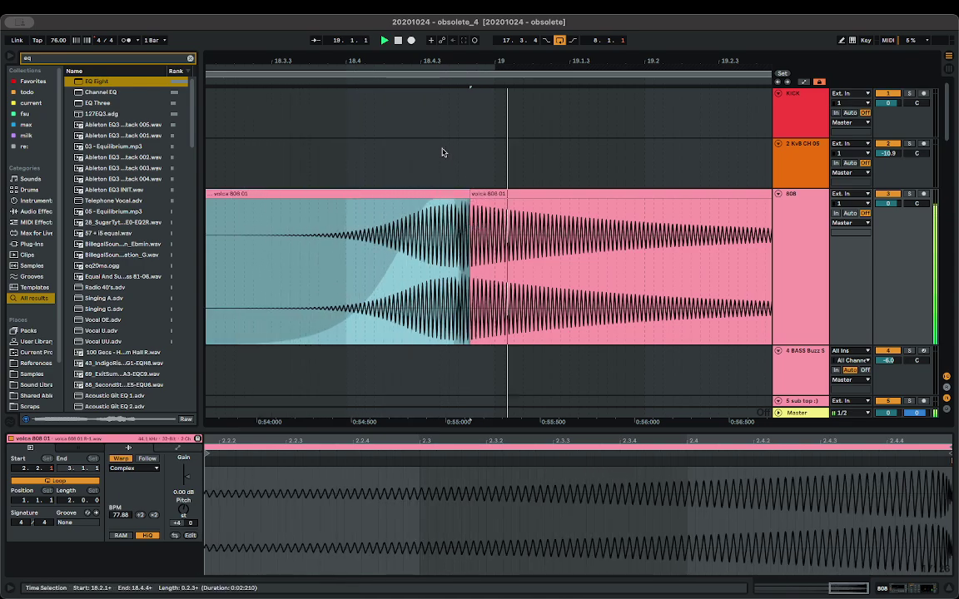
- Switch off high-shelf band 6 in the EQ Eight on the 20 Audio (Freeze) track and play the result
scroll(442, 152, "down", 5)
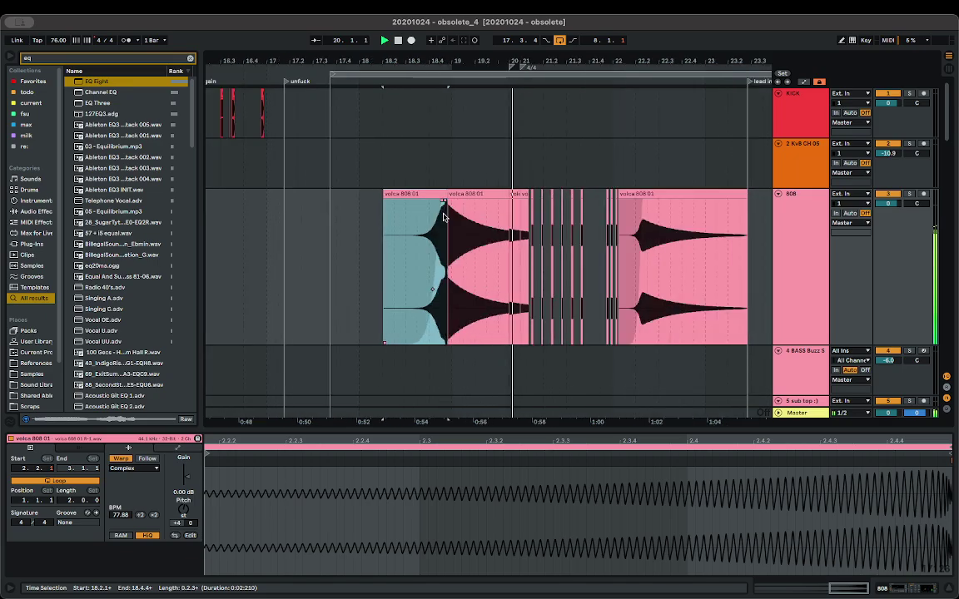
scroll(498, 241, "down", 10)
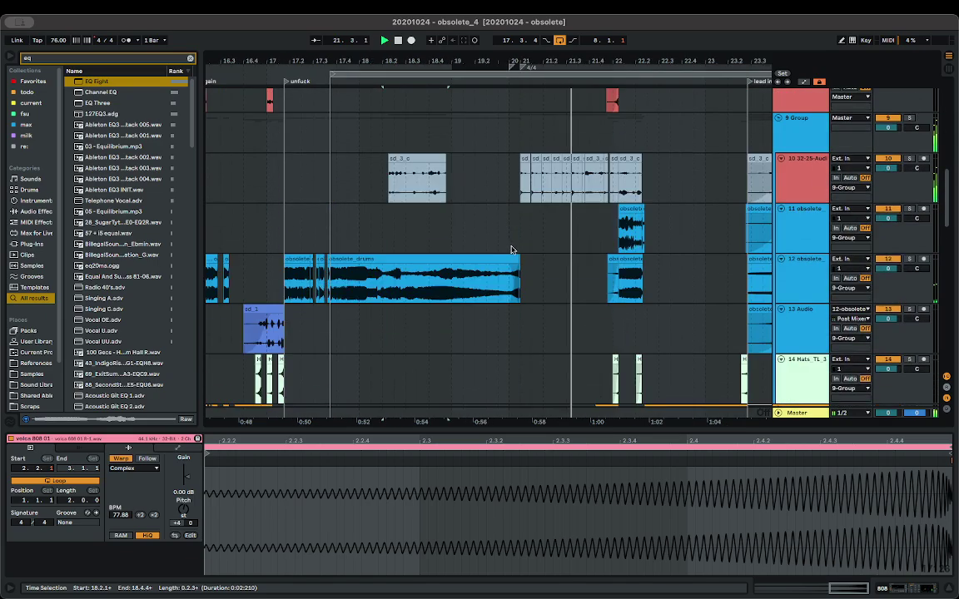
scroll(514, 253, "down", 5)
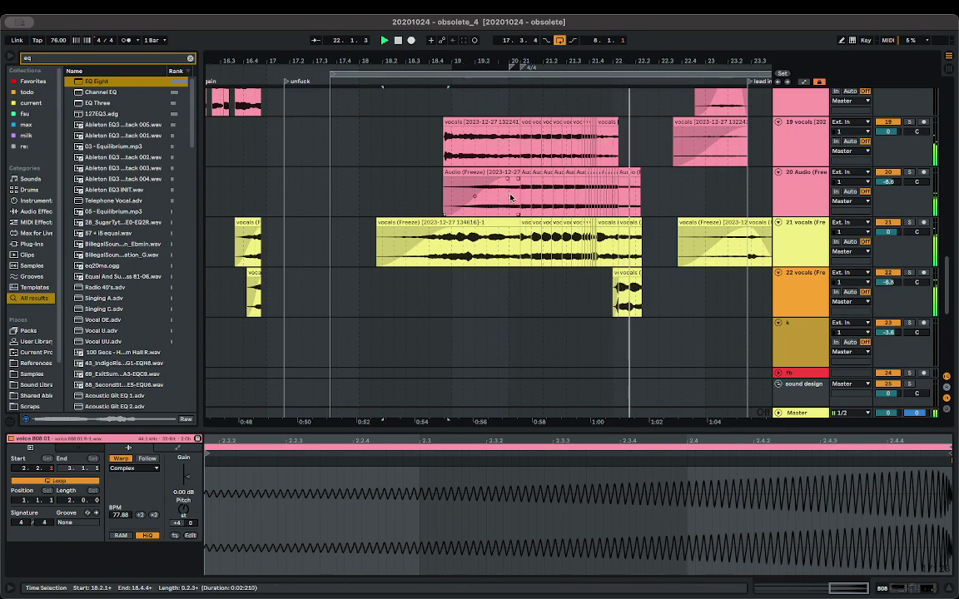
left_click(892, 198)
left_click(881, 591)
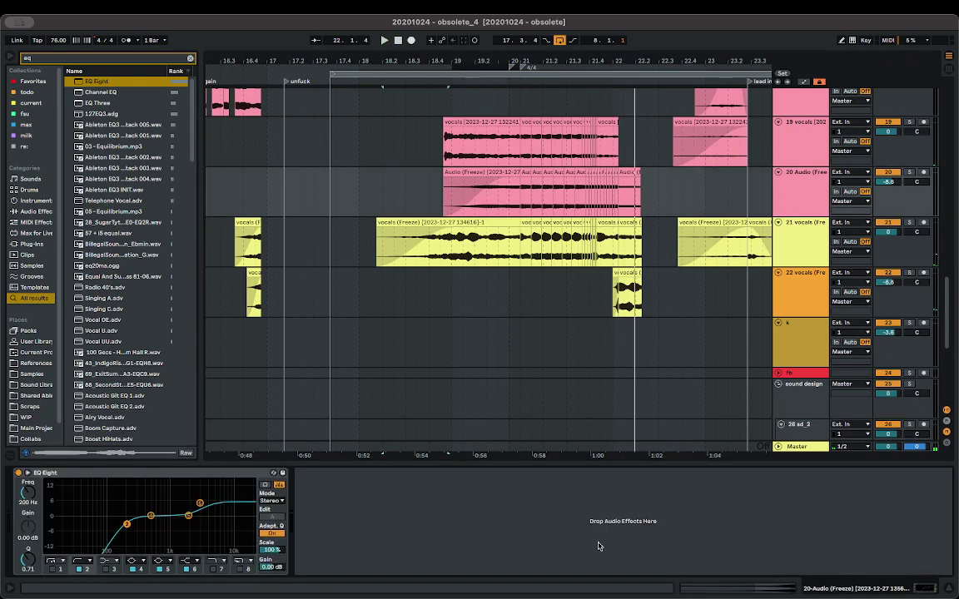
left_click(187, 569)
key("space")
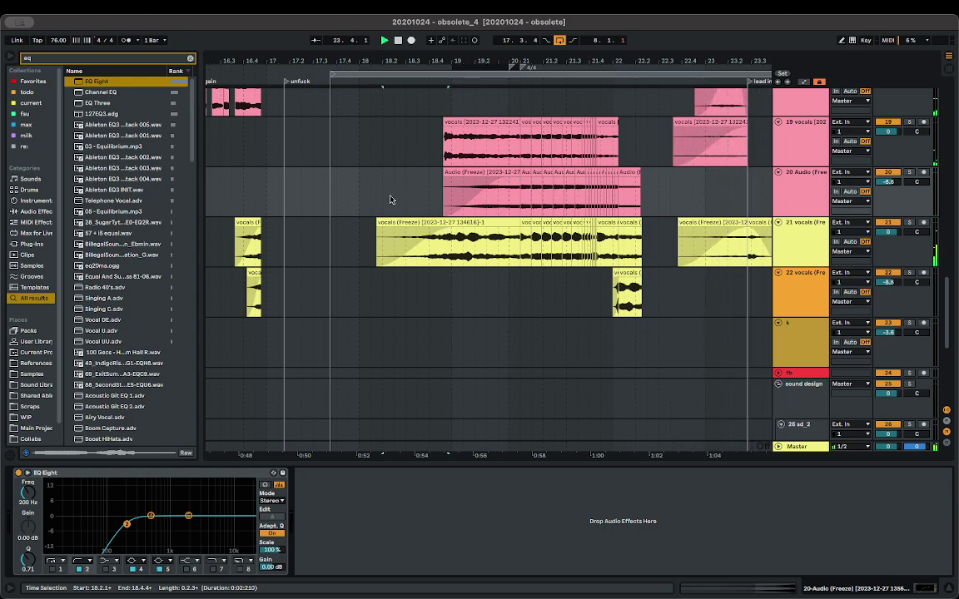
- Play the arrangement from the locator "a" at about 13.3.1 through the lead in to review the breakdown
scroll(400, 211, "down", 5)
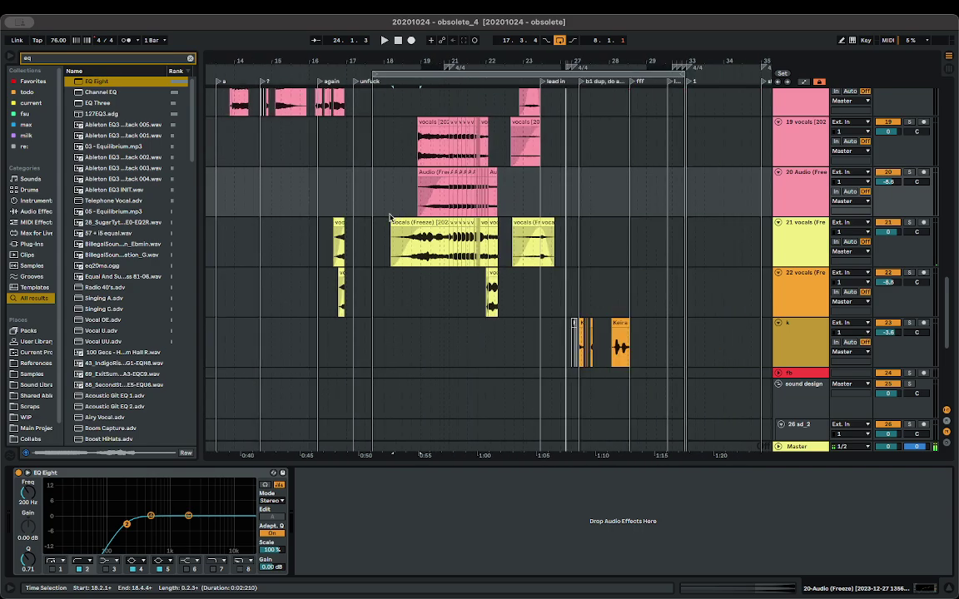
scroll(360, 219, "left", 3)
left_click(302, 206)
key("space")
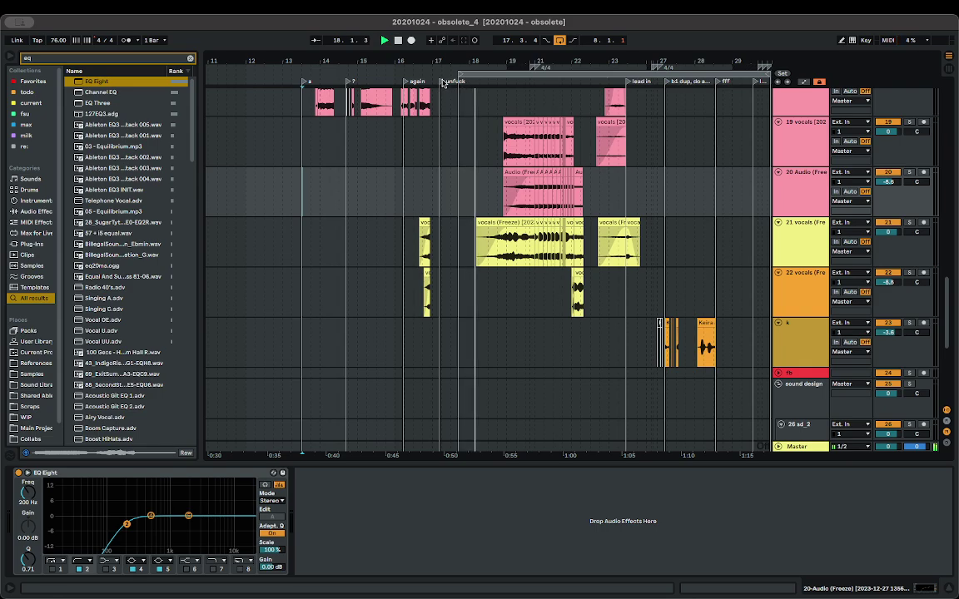
scroll(532, 108, "up", 4)
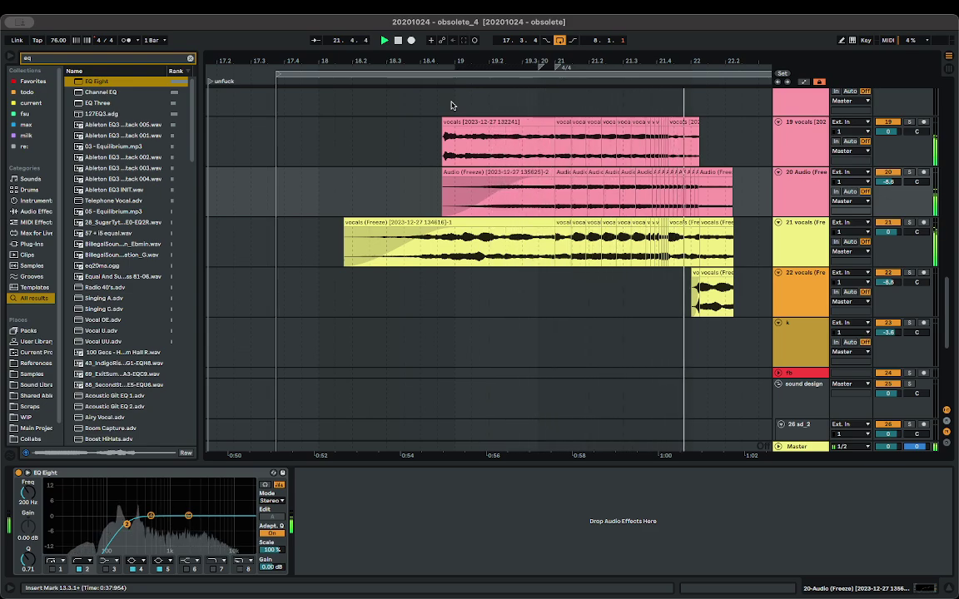
scroll(451, 105, "down", 2)
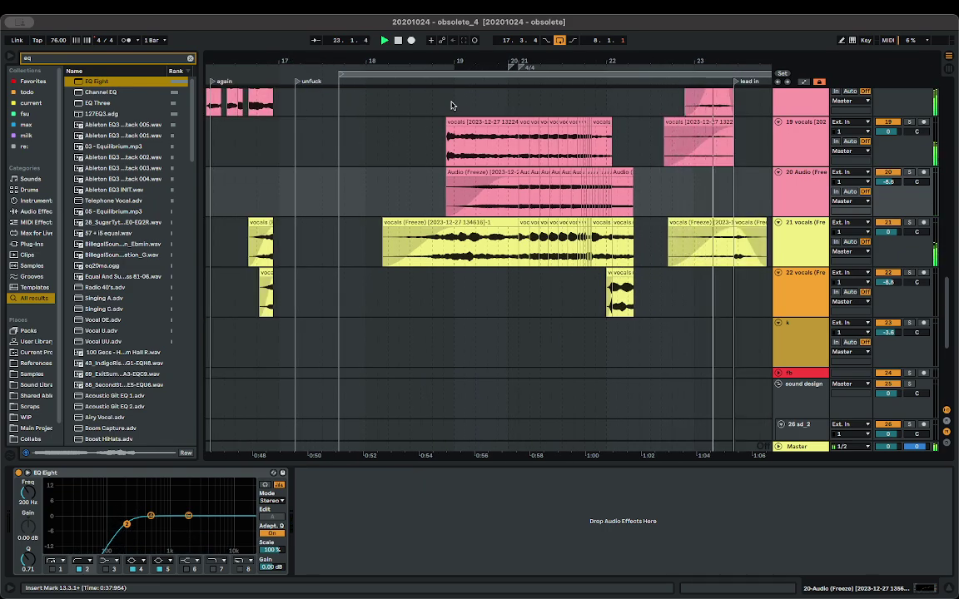
scroll(442, 132, "down", 3)
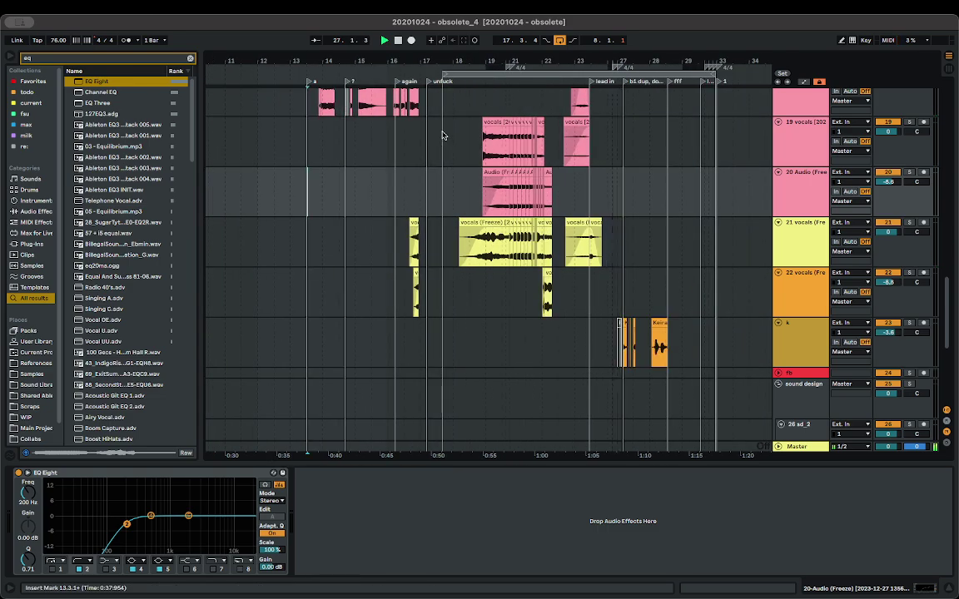
- Play from the locator "a" at about 13.3.1 and rename that locator as obsolete
scroll(408, 146, "up", 5)
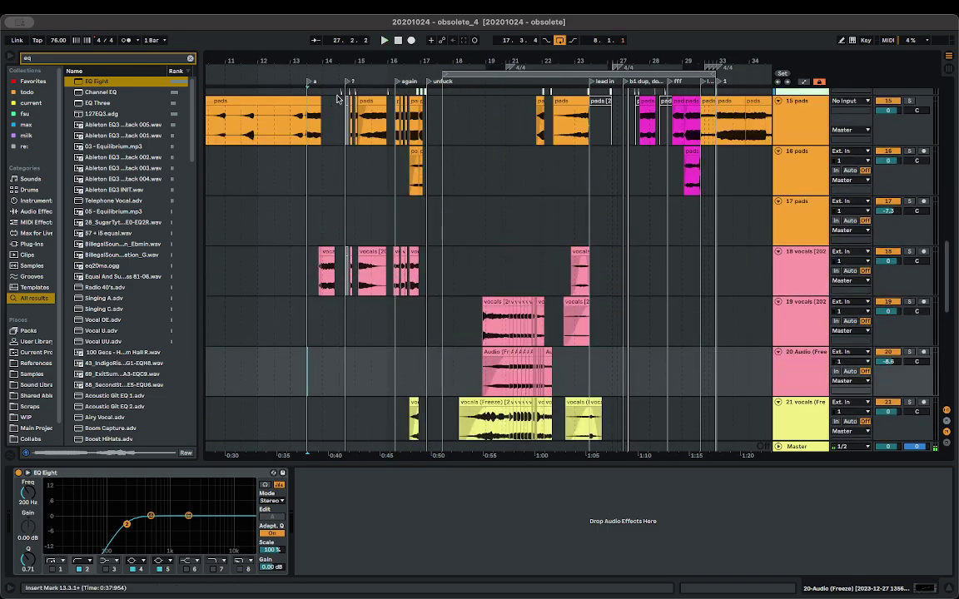
scroll(306, 129, "up", 4)
left_click(308, 204)
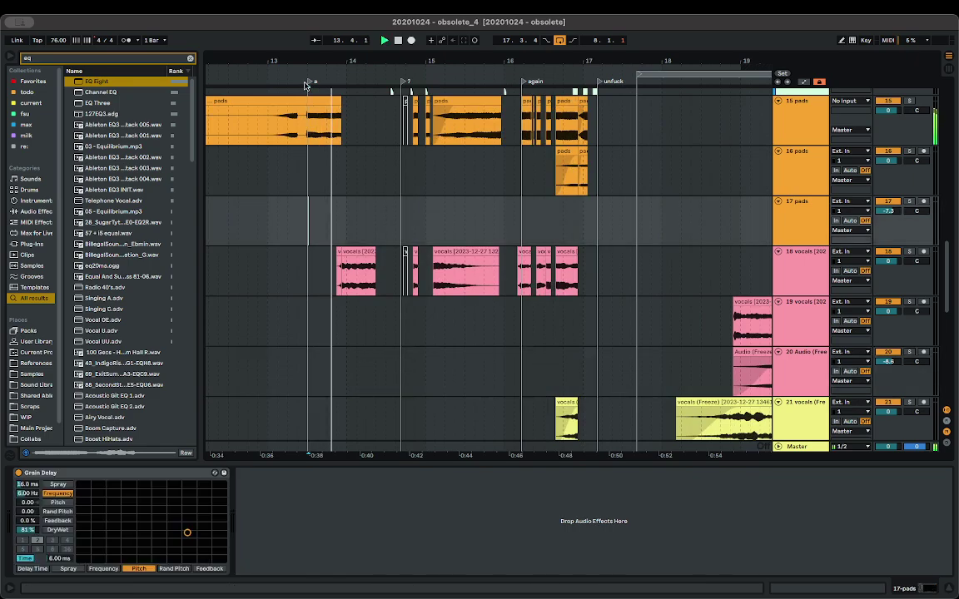
right_click(309, 82)
left_click(346, 98)
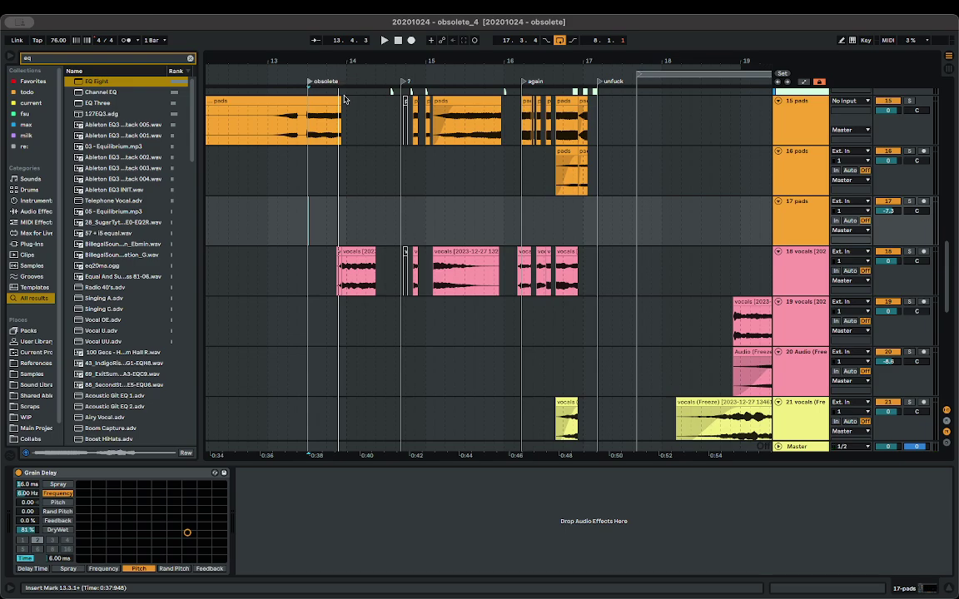
- Play from the "?" locator at about 14.3.3 and delete that locator
left_click(402, 171)
key("space")
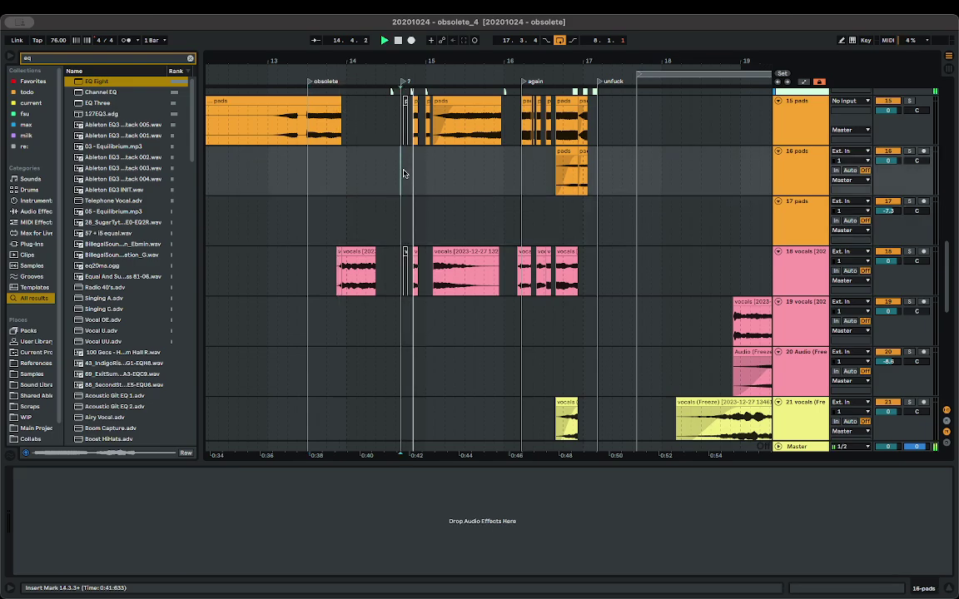
right_click(407, 83)
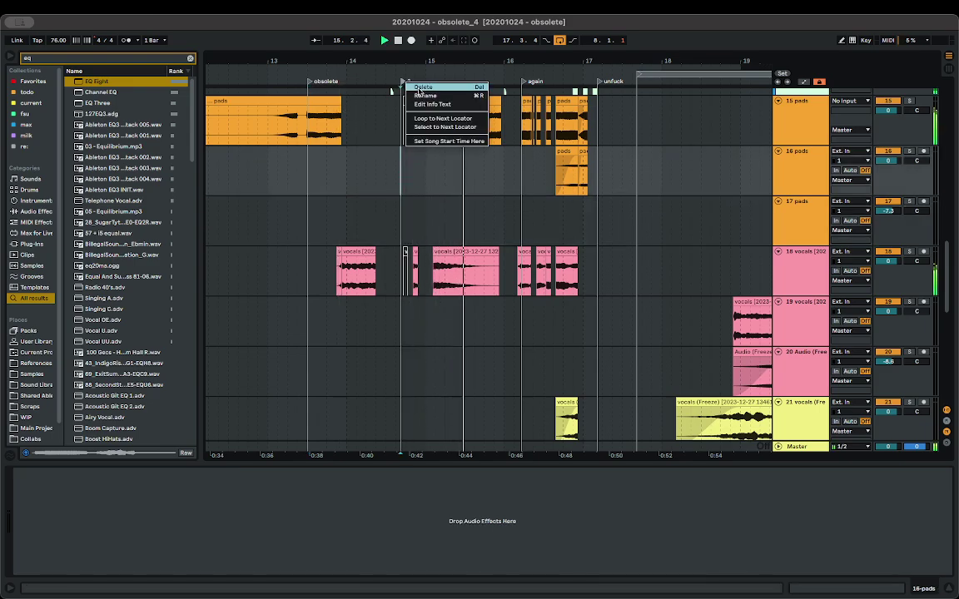
left_click(422, 86)
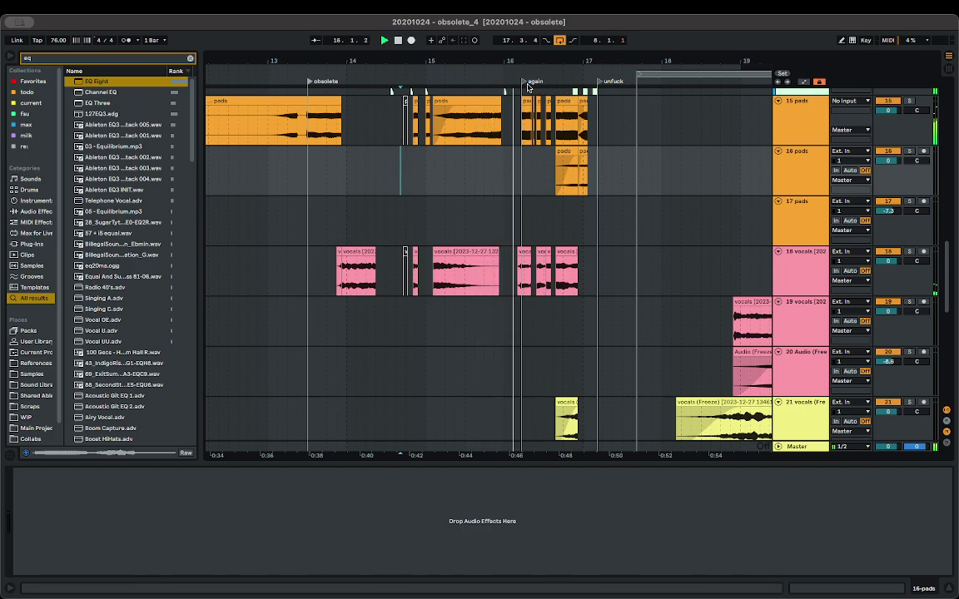
- Move the "again" locator back to just after the start of bar 16 and rename it as incomplete
key("space")
scroll(515, 99, "up", 5)
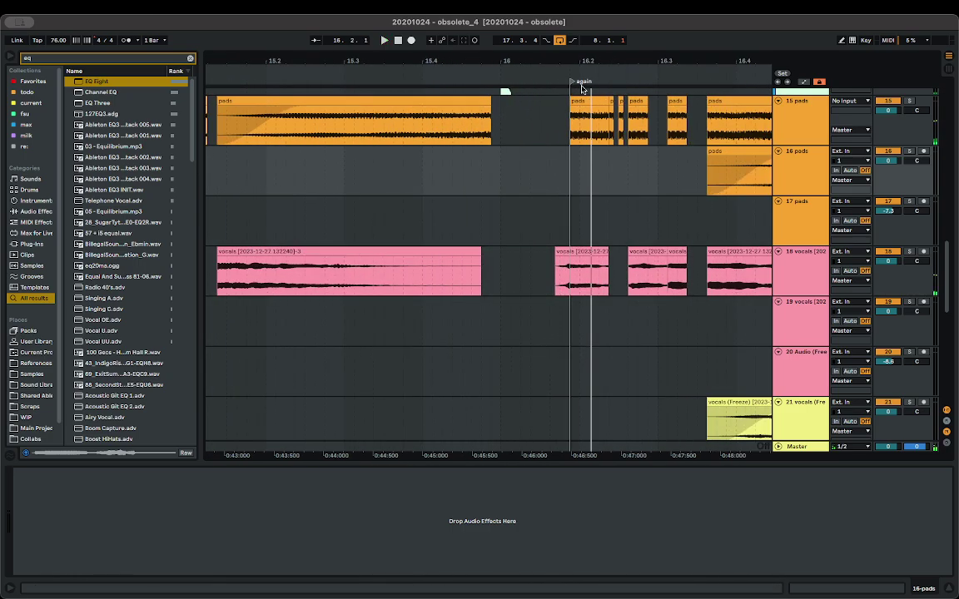
right_click(514, 84)
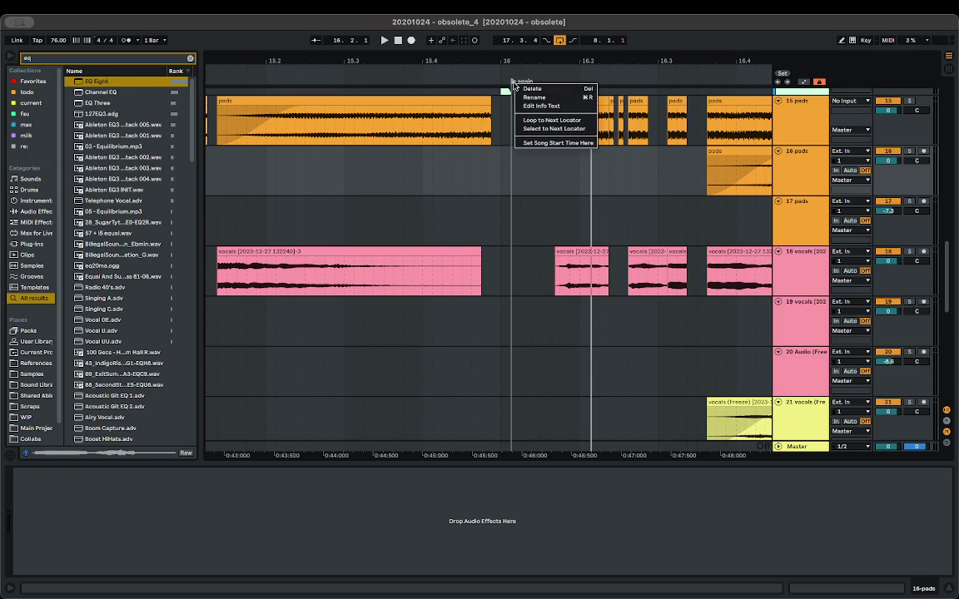
left_click(535, 97)
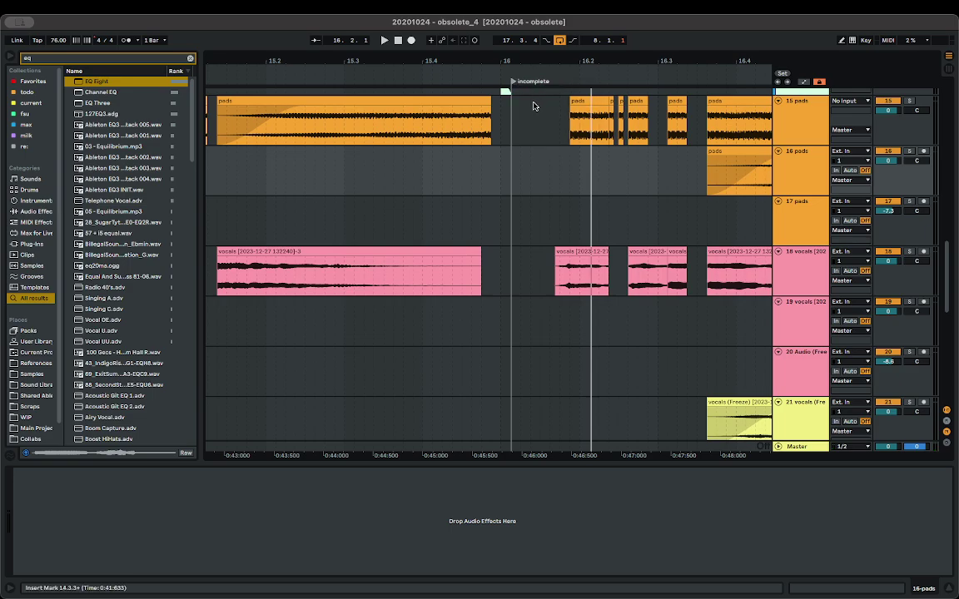
- Play from about 16.2.1 and rename the "unfuck" locator as volcas
scroll(528, 94, "down", 5)
left_click(538, 141)
key("space")
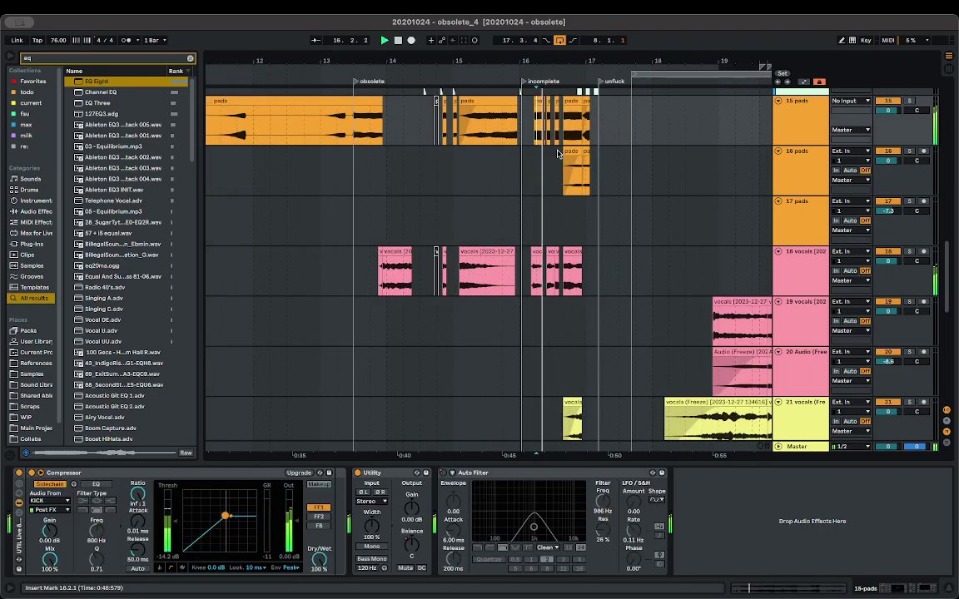
scroll(575, 160, "right", 3)
scroll(540, 151, "up", 4)
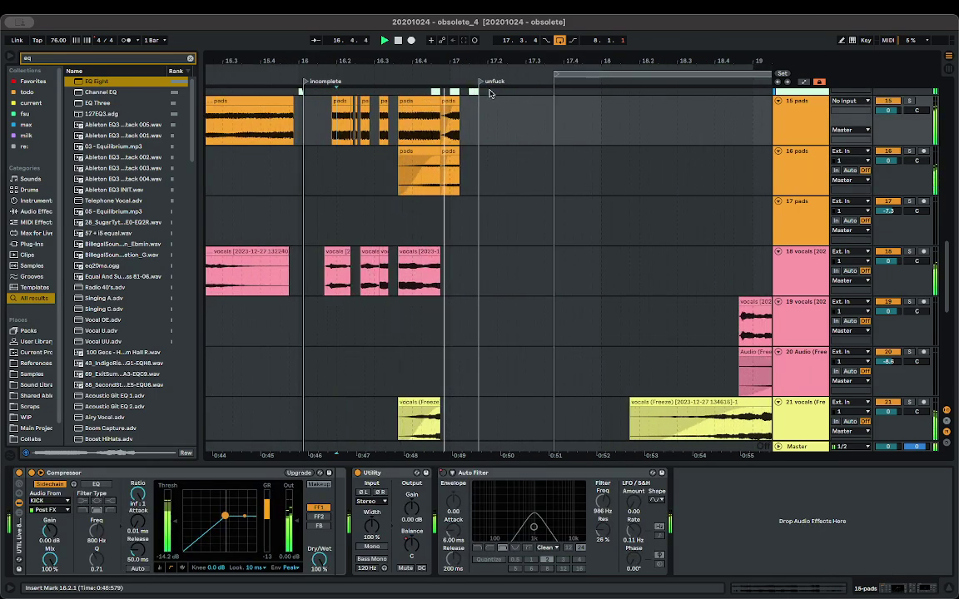
right_click(483, 82)
left_click(501, 97)
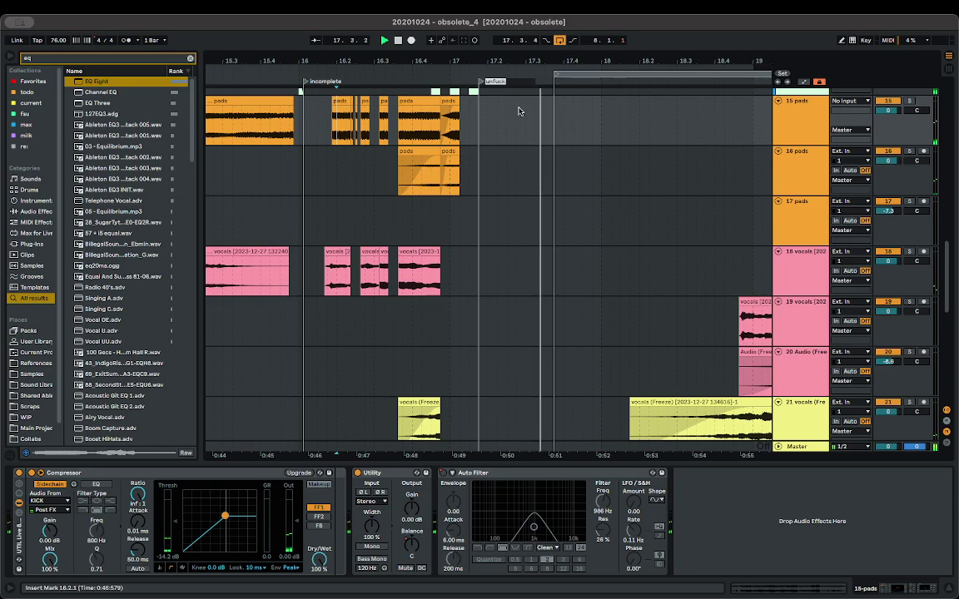
type("v")
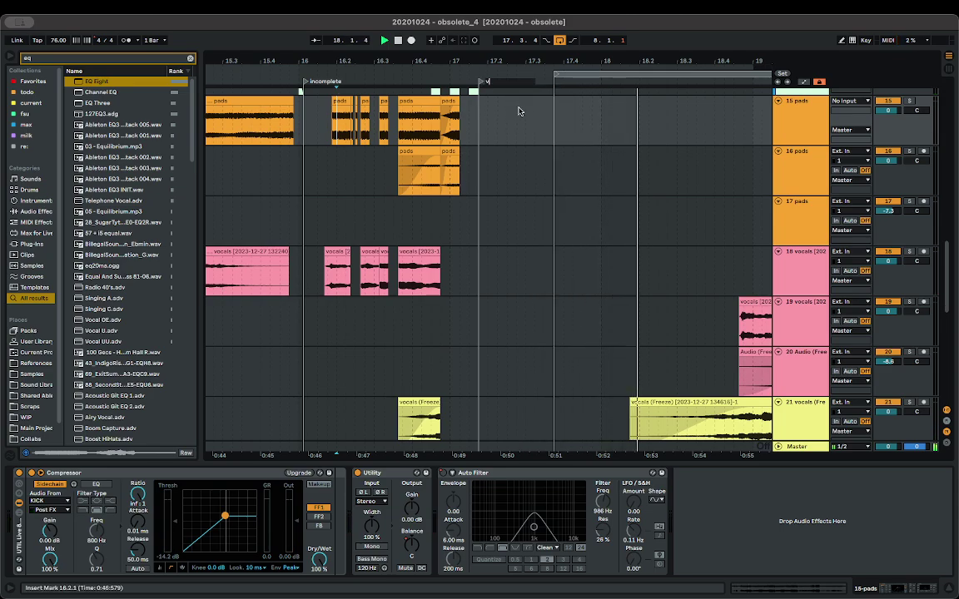
type("olcas")
key("Return")
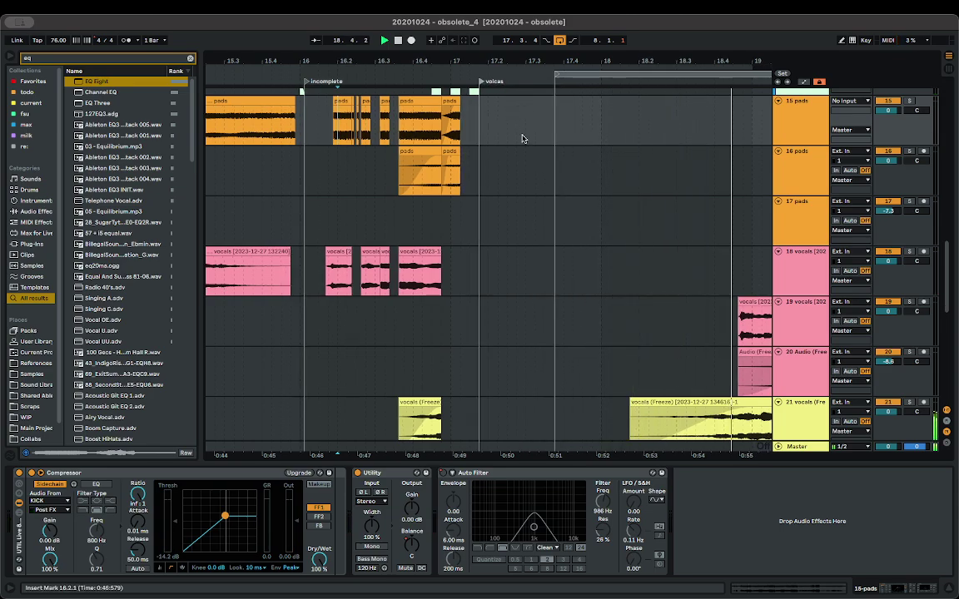
- Add a locator at the start of the long vocals clip on track 19, just before bar 19, and name it obsolete
right_click(595, 80)
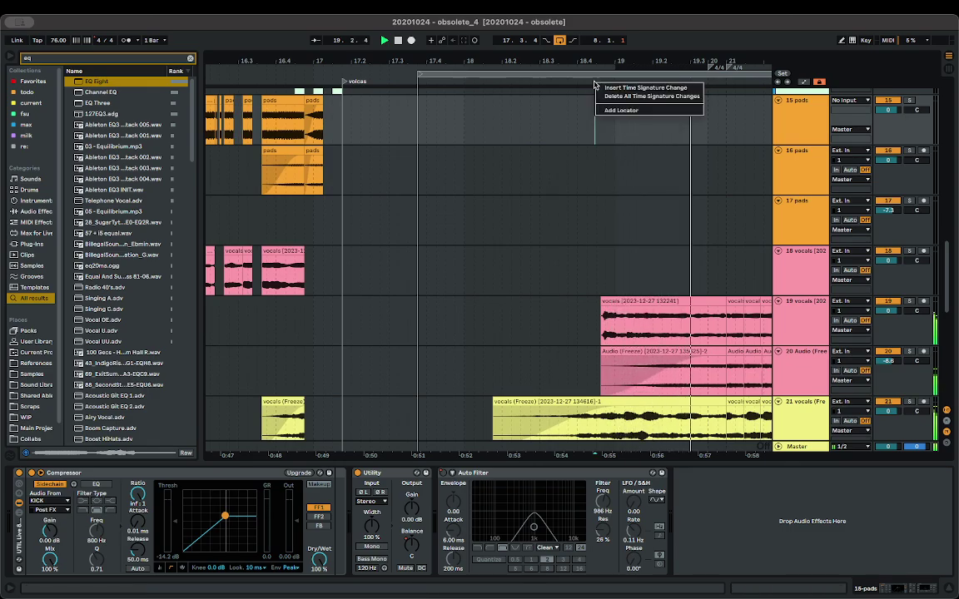
left_click(615, 106)
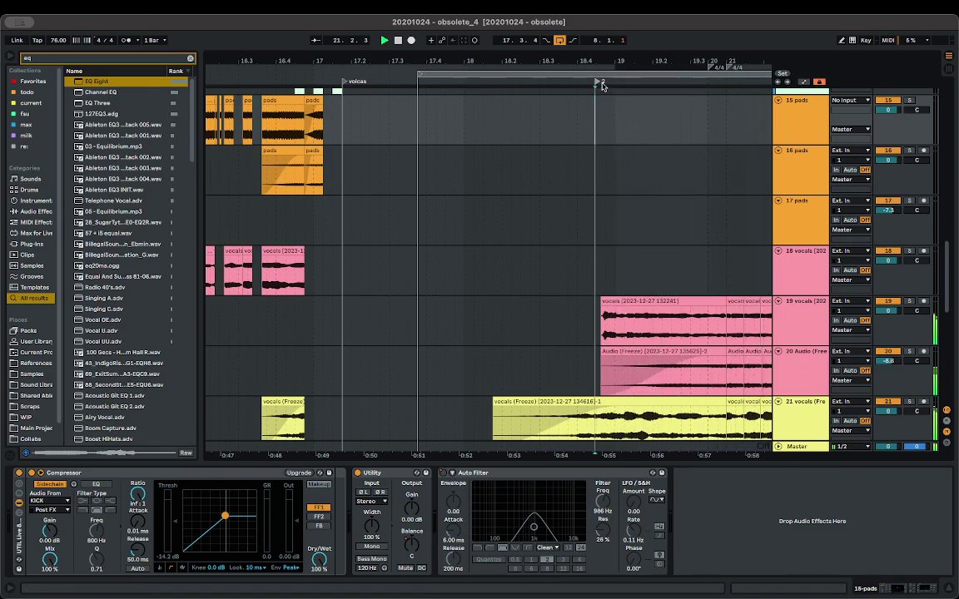
right_click(604, 84)
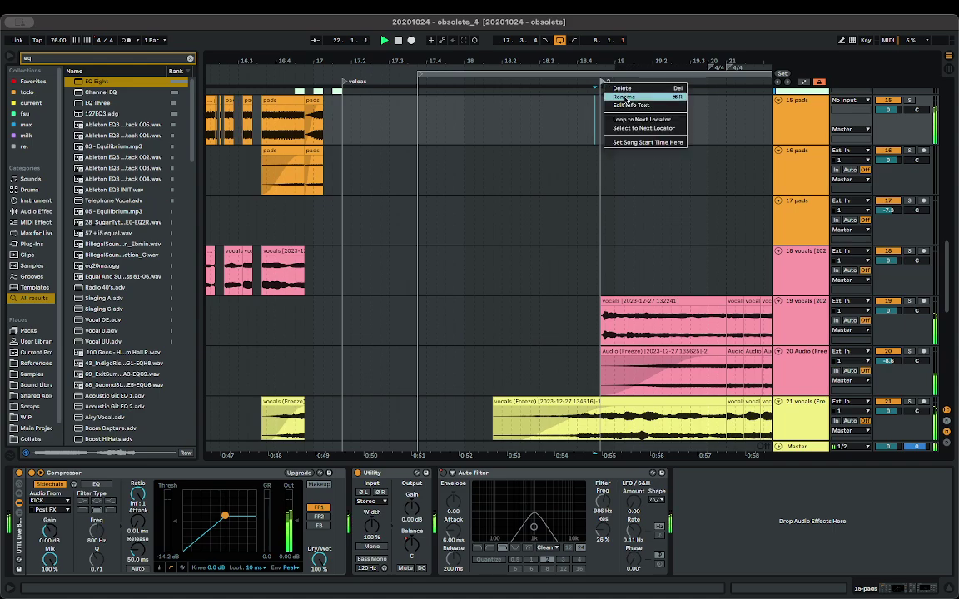
left_click(645, 119)
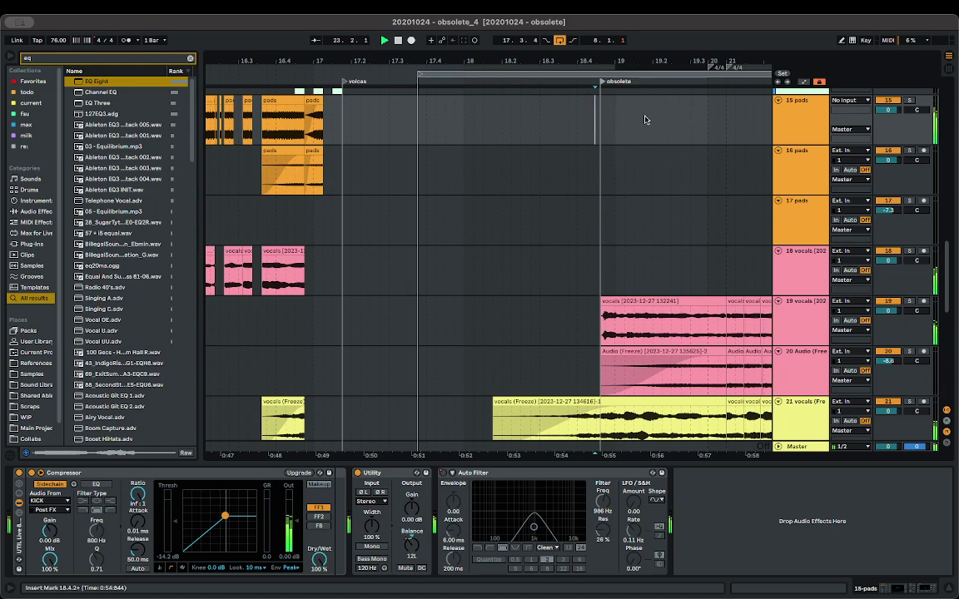
- Play the section before the "lead in" locator from about 22.2.3 and again from about 22.1.2 to check the vocal swells
scroll(471, 241, "down", 10)
scroll(425, 275, "right", 3)
key("space")
scroll(415, 280, "up", 6)
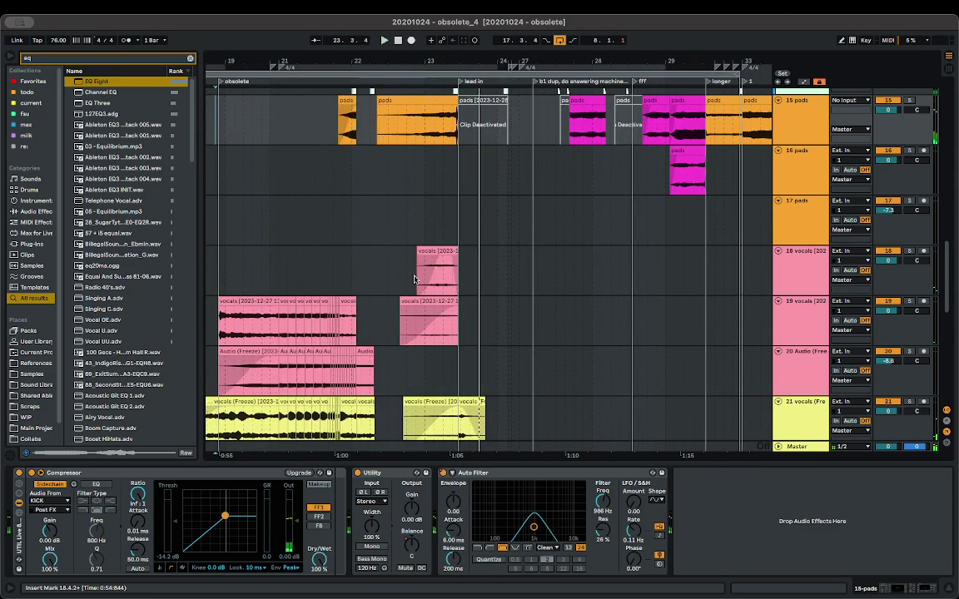
scroll(414, 279, "up", 5)
left_click(323, 278)
key("space")
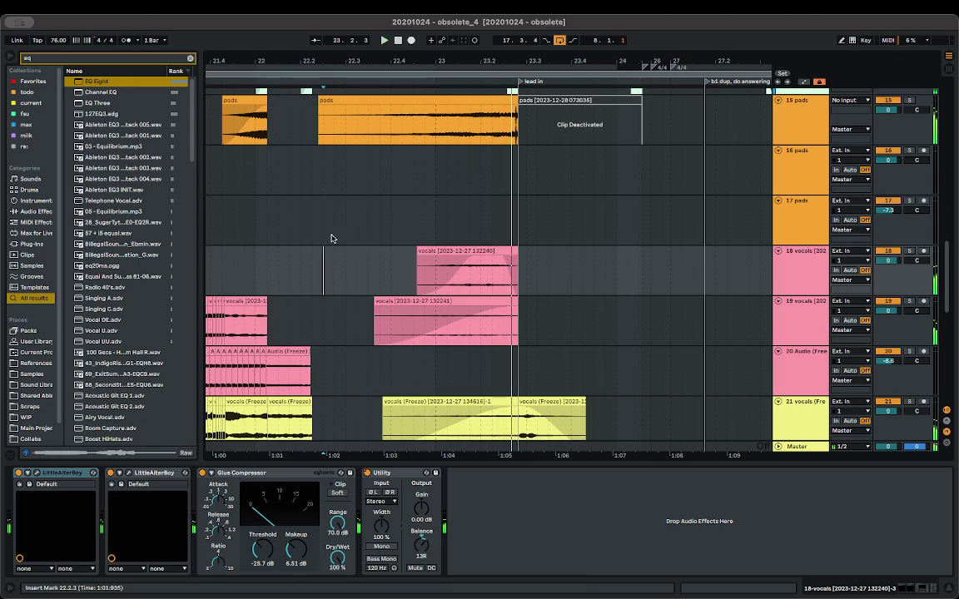
left_click(269, 233)
key("space")
key("space")
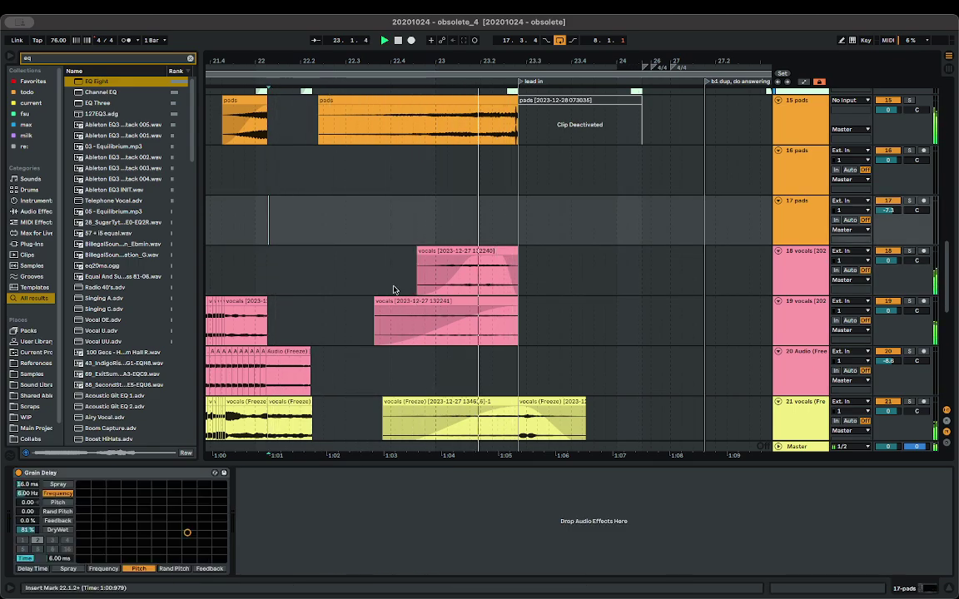
- Trim the start of the track 19 vocals swell to just before the start of the track 18 vocals clip, and play from 22.1.3
left_click_drag(375, 311, 413, 312)
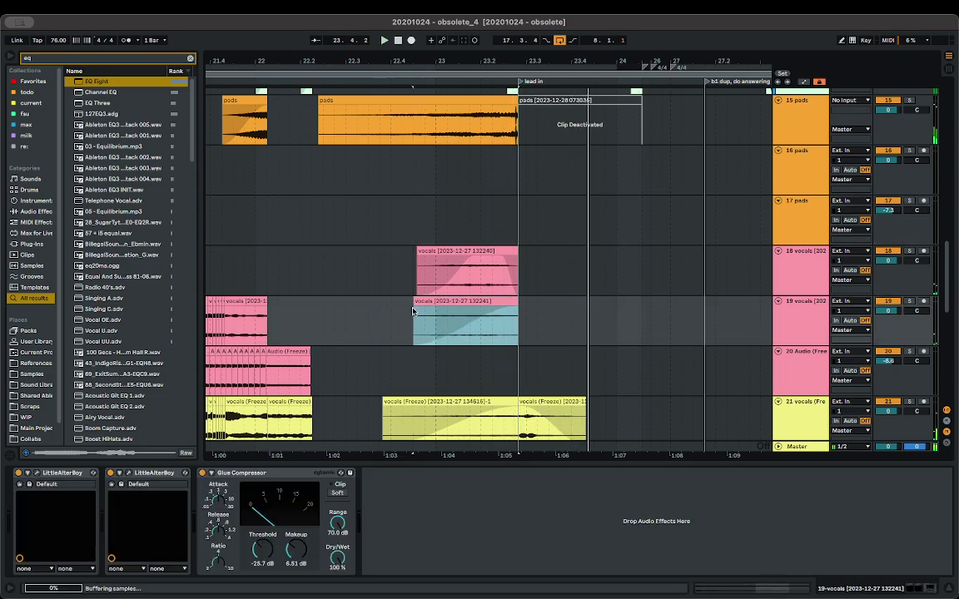
key("space")
key("space")
left_click(278, 208)
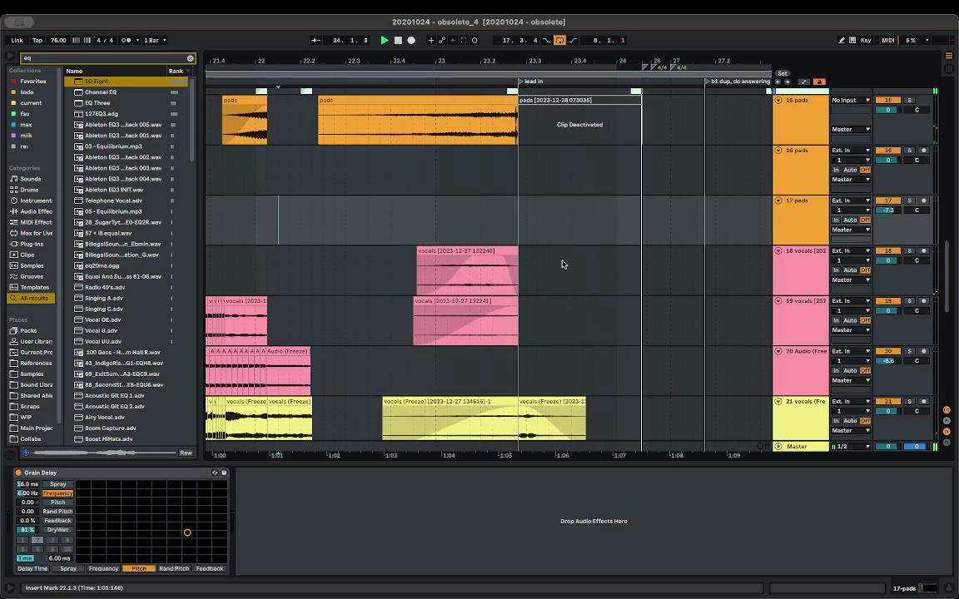
- Play the lead-in drum swells around bar 24 and solo track 12
scroll(561, 259, "down", 3)
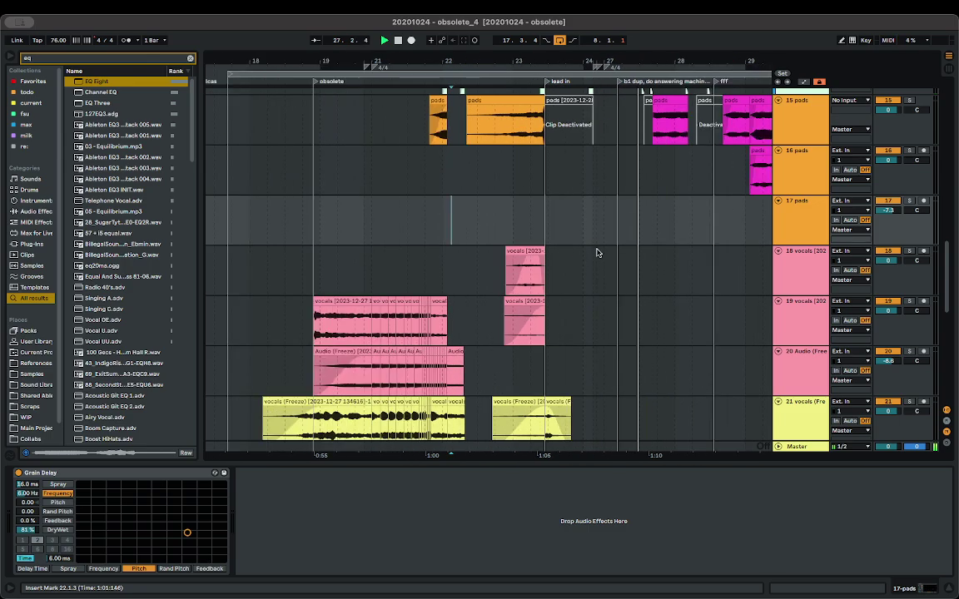
scroll(596, 253, "up", 5)
scroll(610, 217, "up", 5)
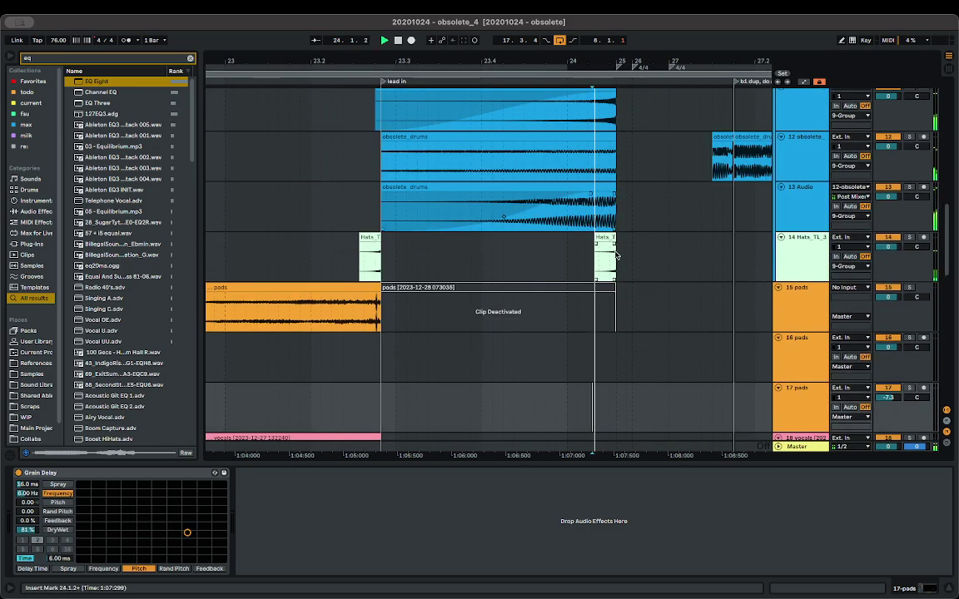
scroll(603, 275, "up", 3)
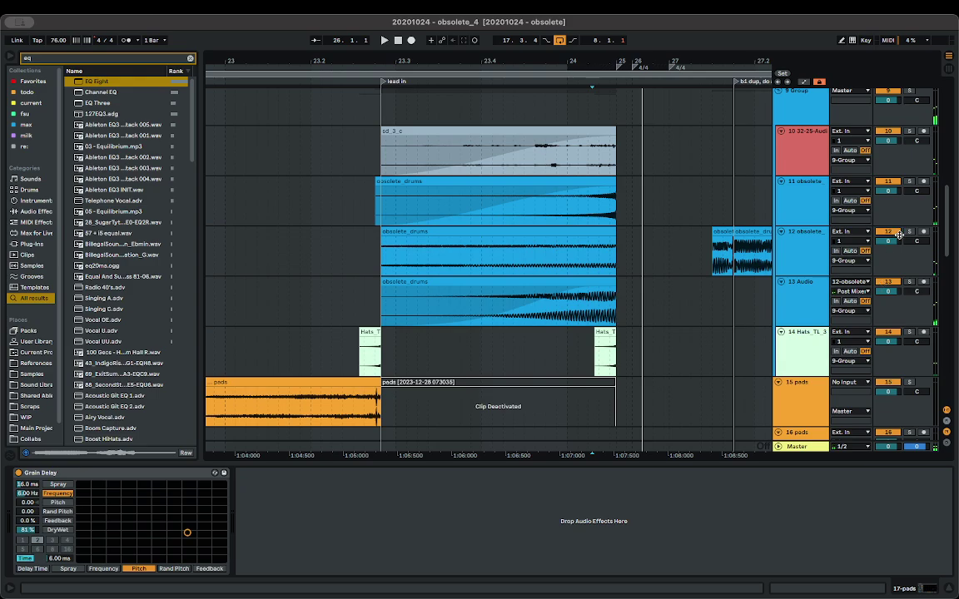
left_click(909, 232)
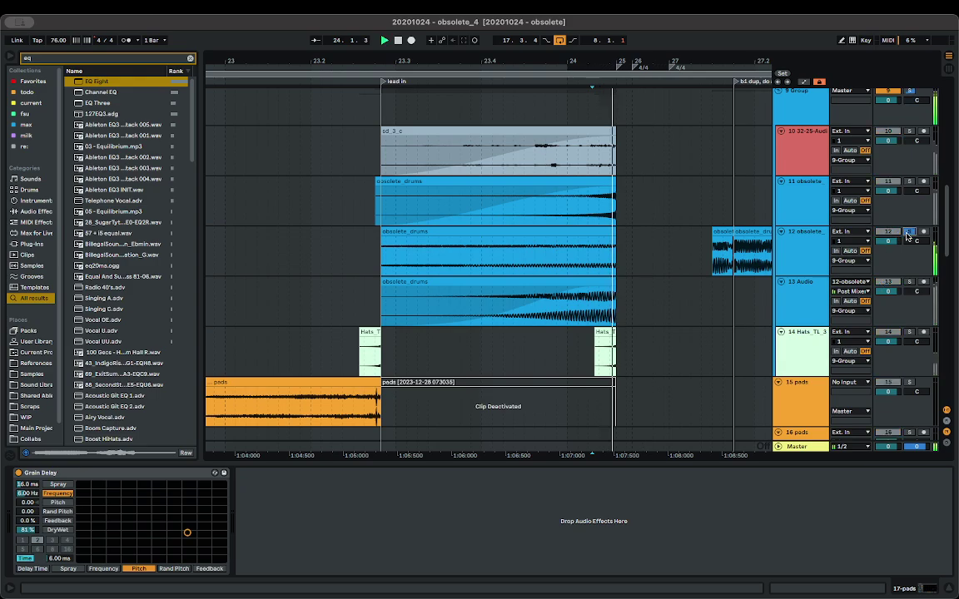
- Insert a return track and load the ValhallaRoom reverb on it
right_click(801, 447)
left_click(826, 486)
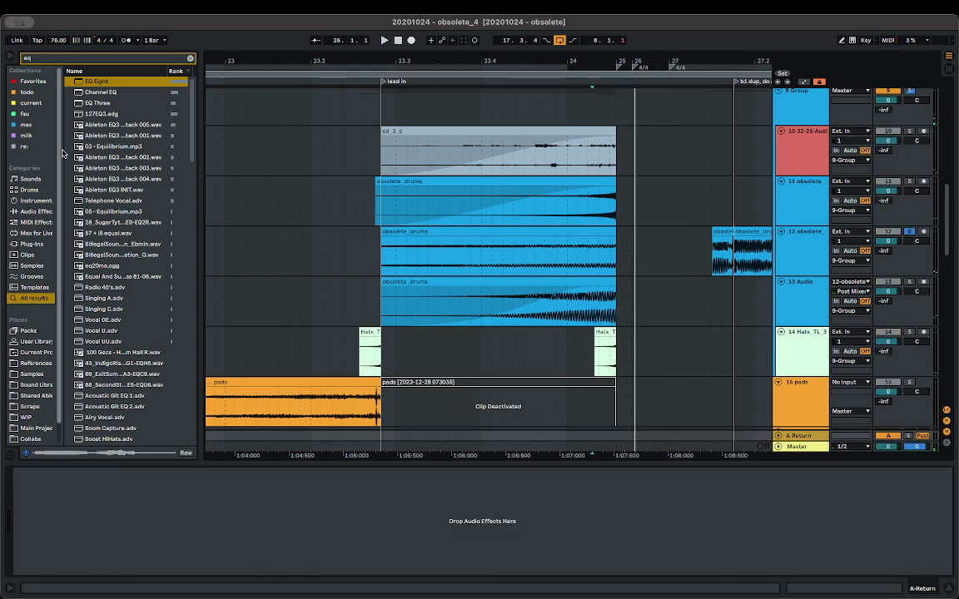
key("super+f")
type("valhall")
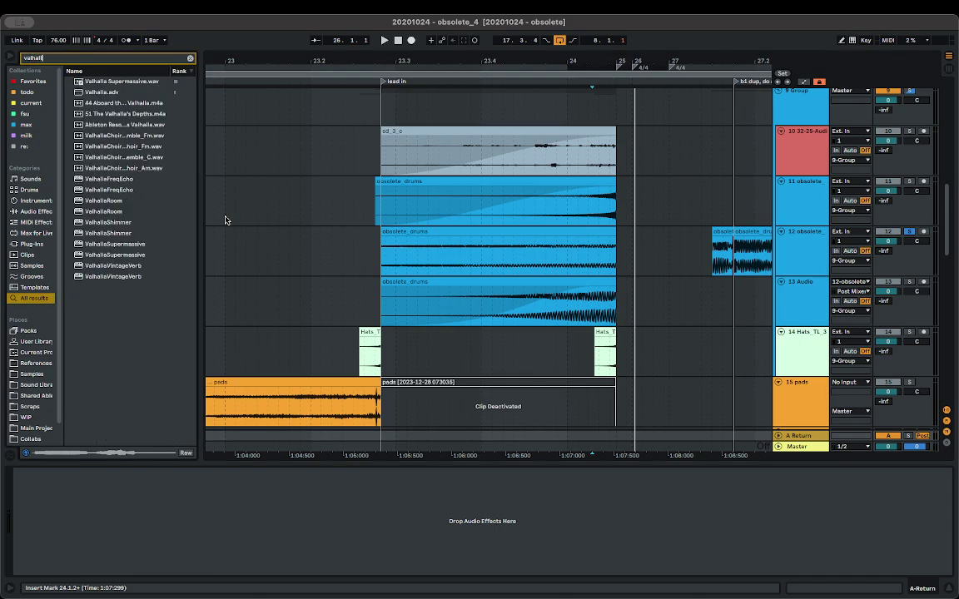
key("Down")
key("Down")
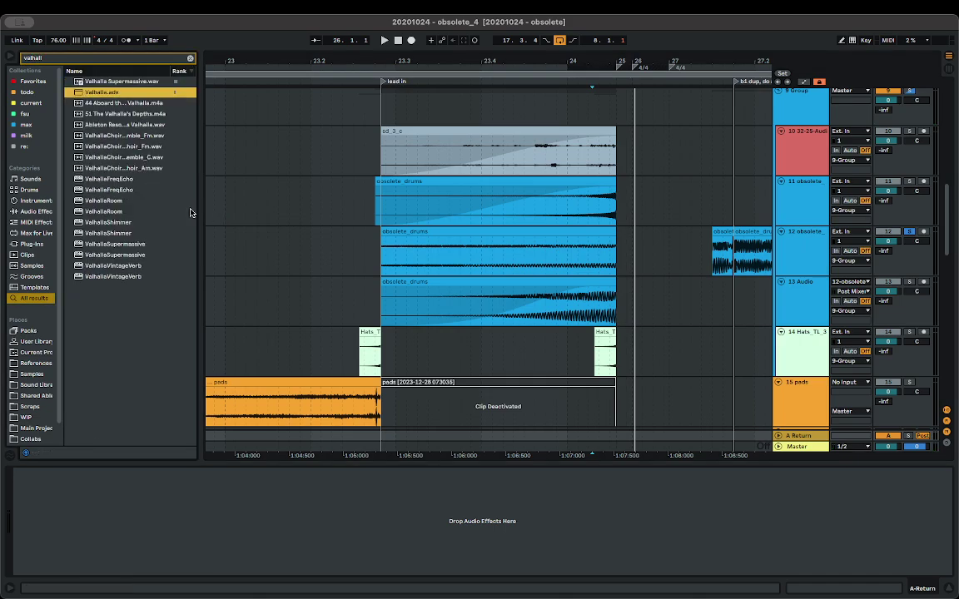
double_click(122, 207)
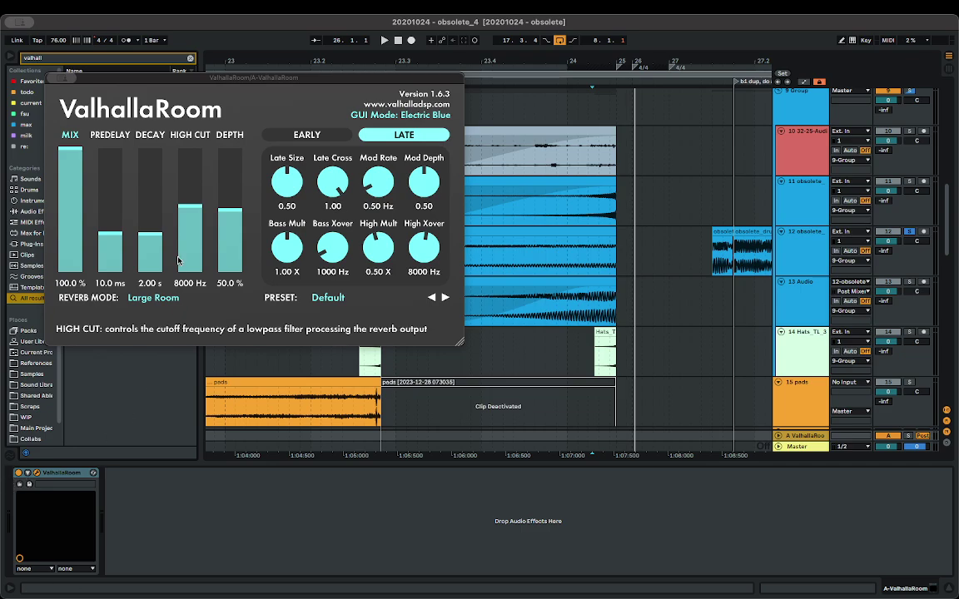
- Load ValhallaRoom's MediumAmbience preset and close the plug-in window
left_click(340, 297)
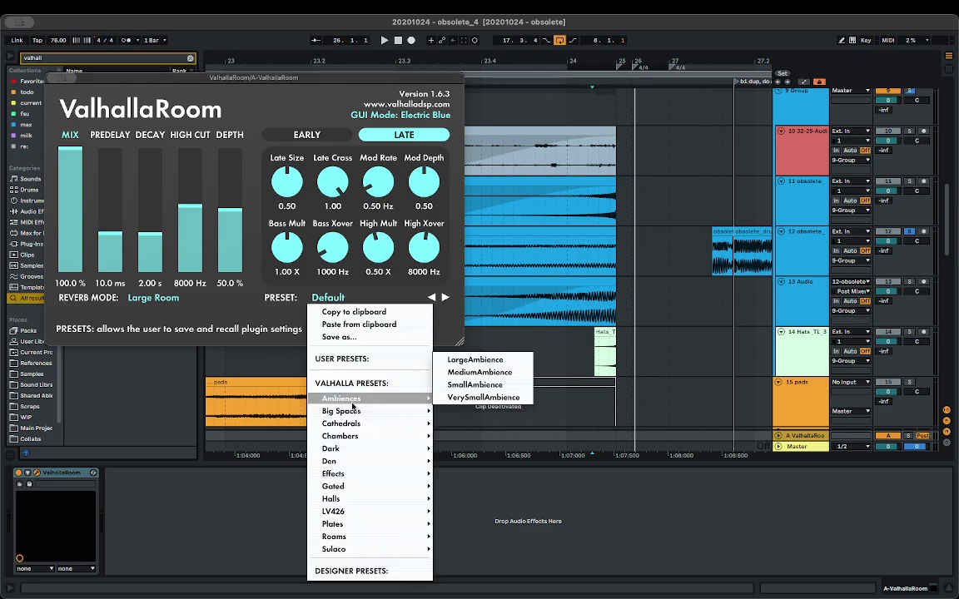
mouse_move(391, 399)
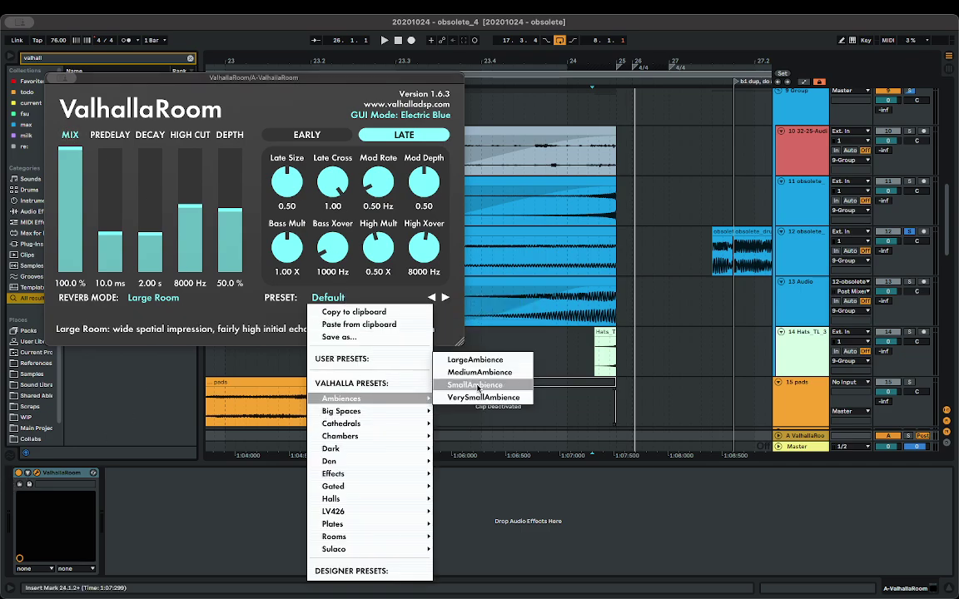
left_click(479, 372)
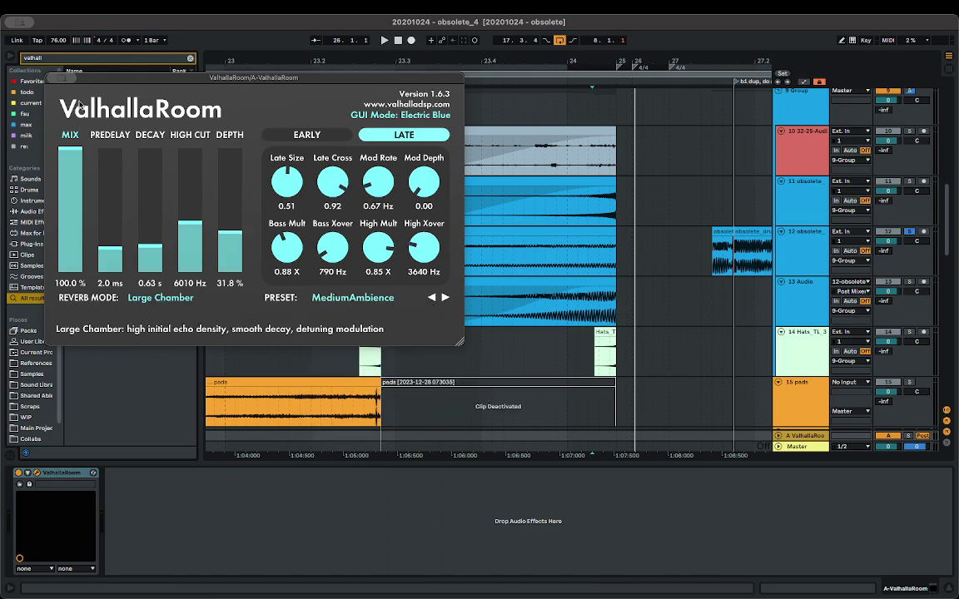
left_click(55, 78)
- Set track 12's send to the ValhallaRoom return to 0 dB and play the lead-in drums from 23.4.4
scroll(615, 327, "right", 2)
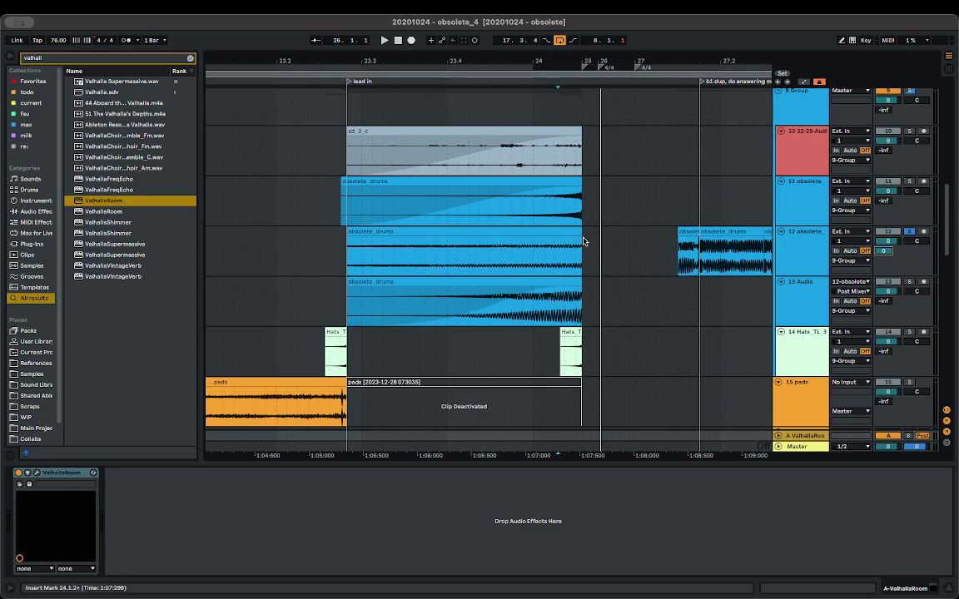
left_click(521, 257)
key("space")
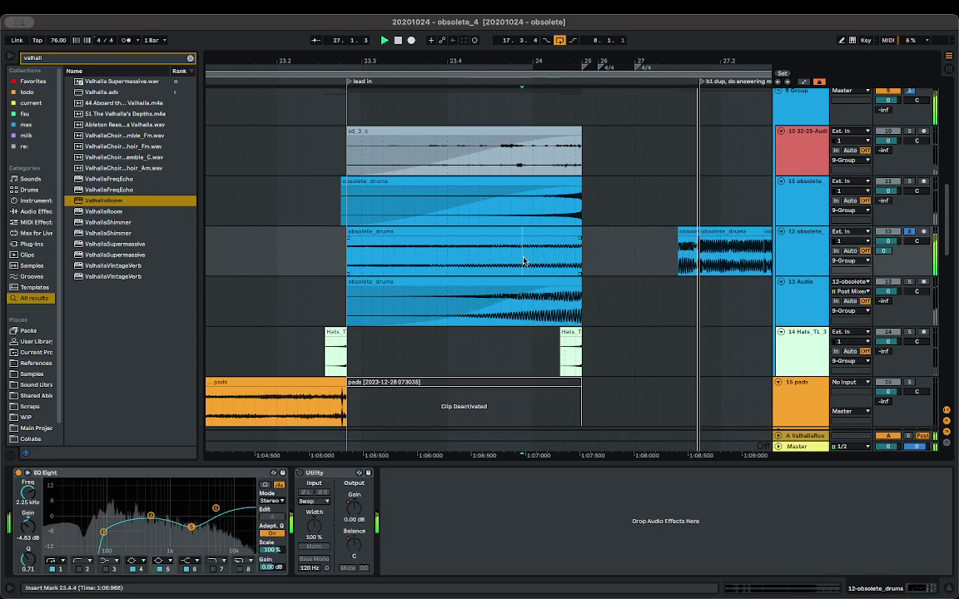
key("space")
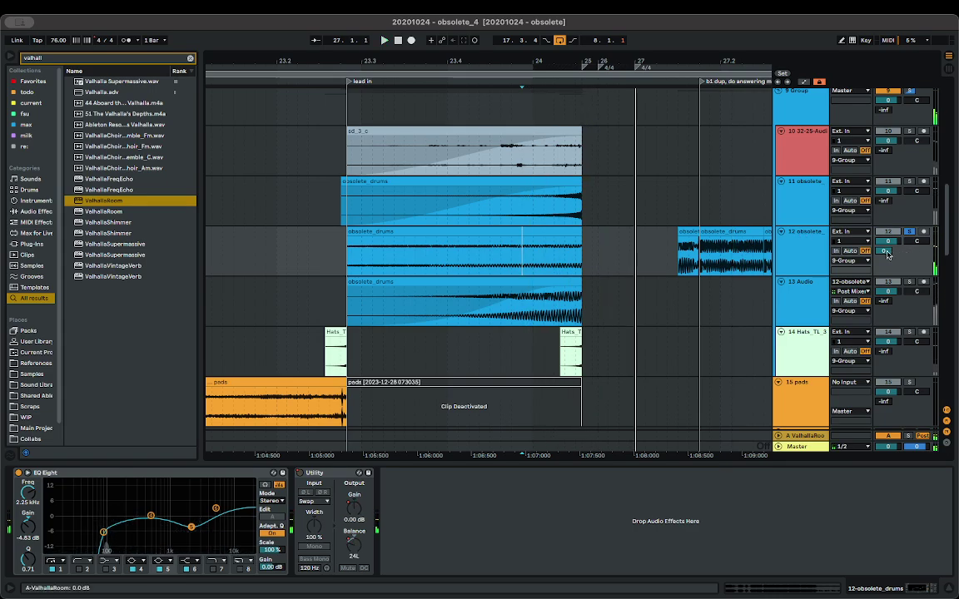
- Automate track 12's ValhallaRoom send from -inf to 0 dB across the lead-in clip, dropping back before the next drums clip, and play it unsoloed
key("a")
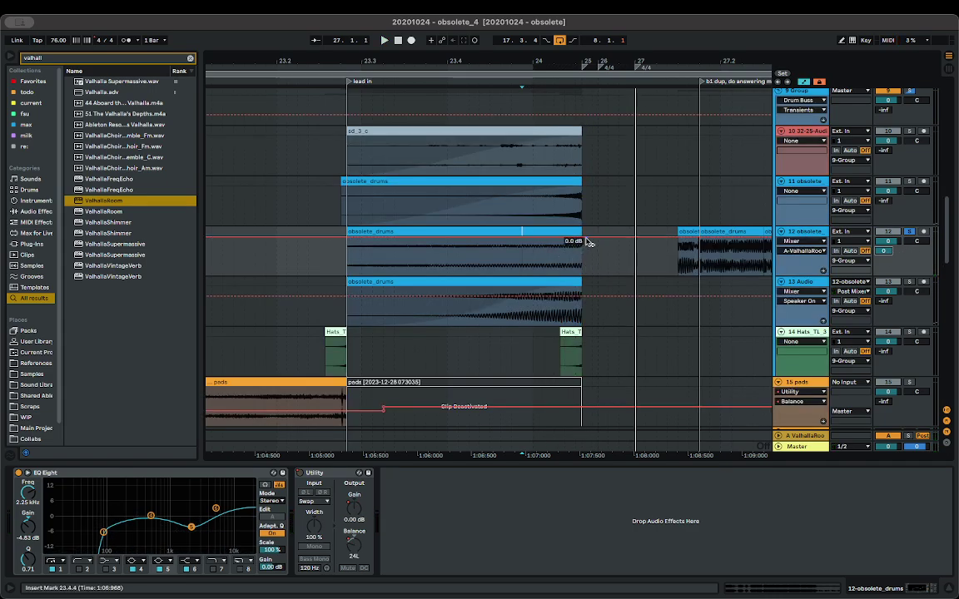
left_click_drag(507, 233, 402, 275)
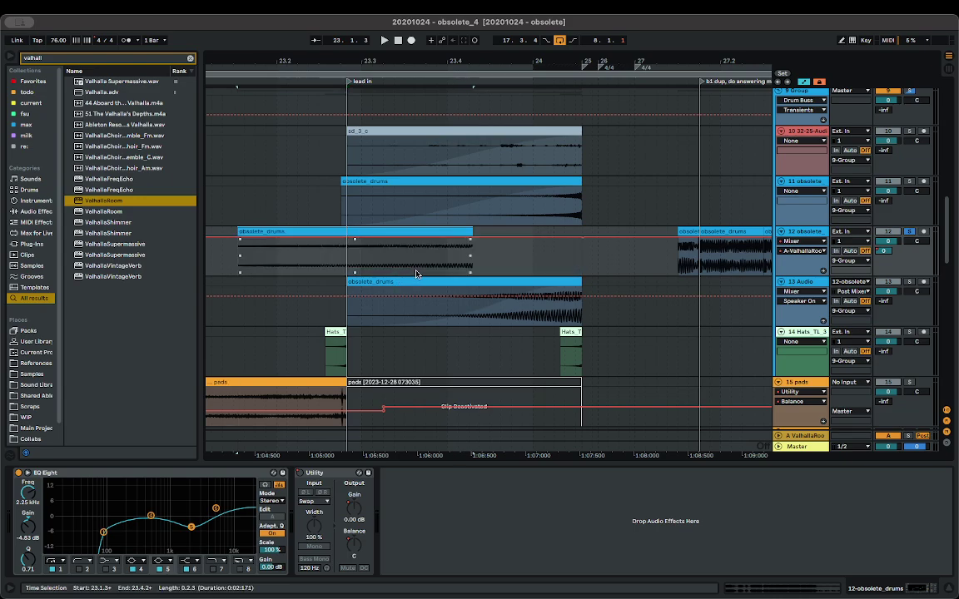
key("super+z")
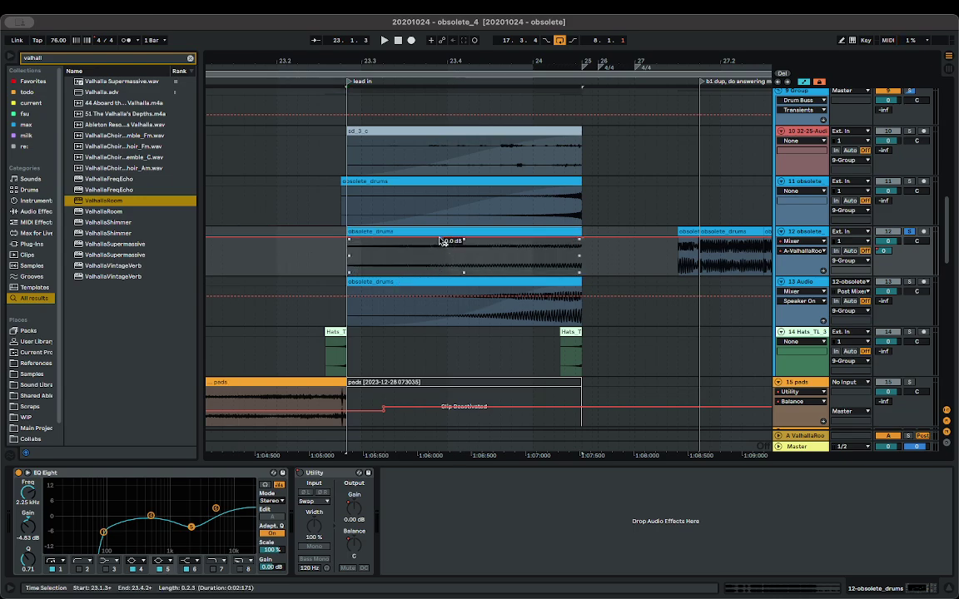
left_click_drag(441, 242, 450, 267)
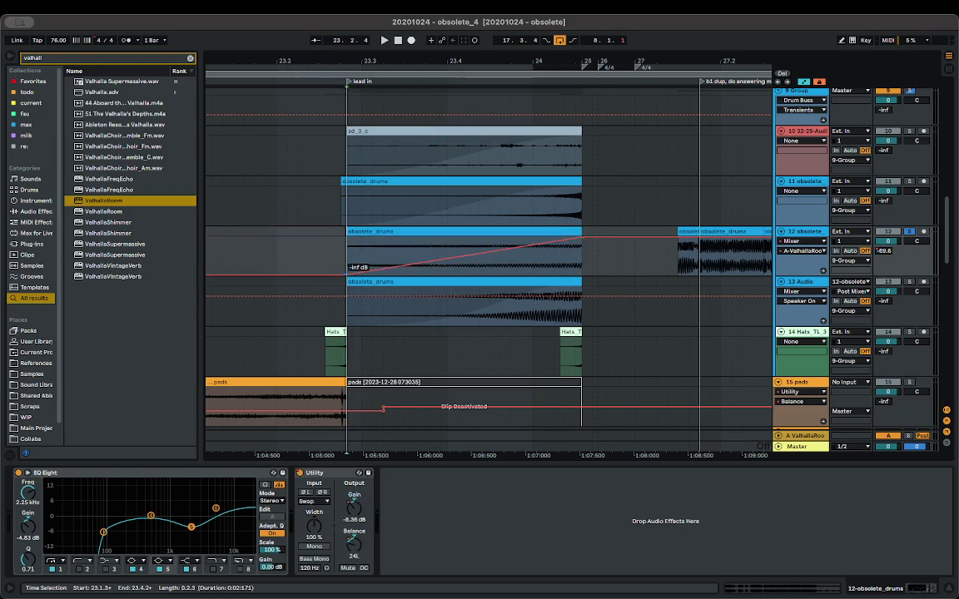
key("space")
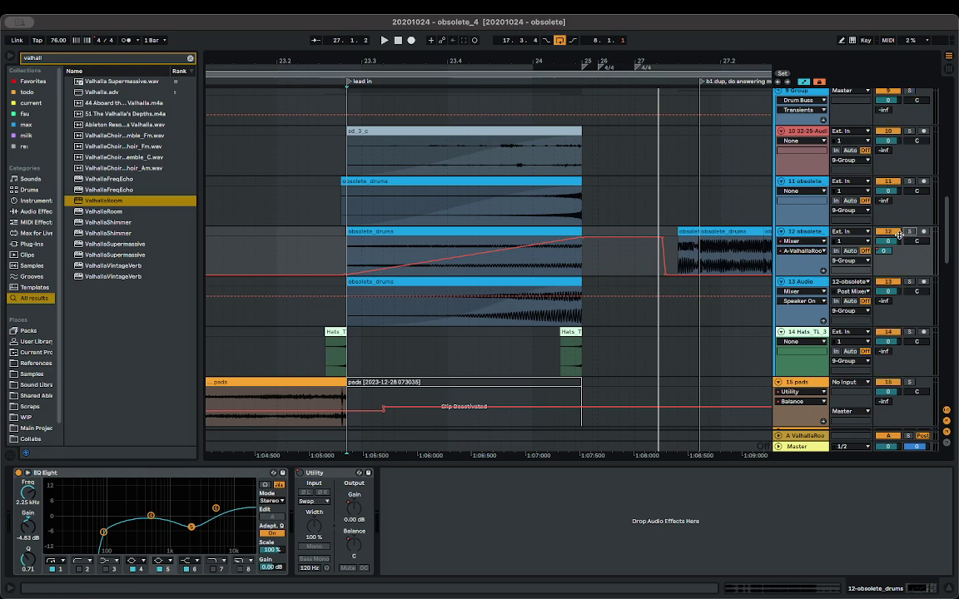
key("space")
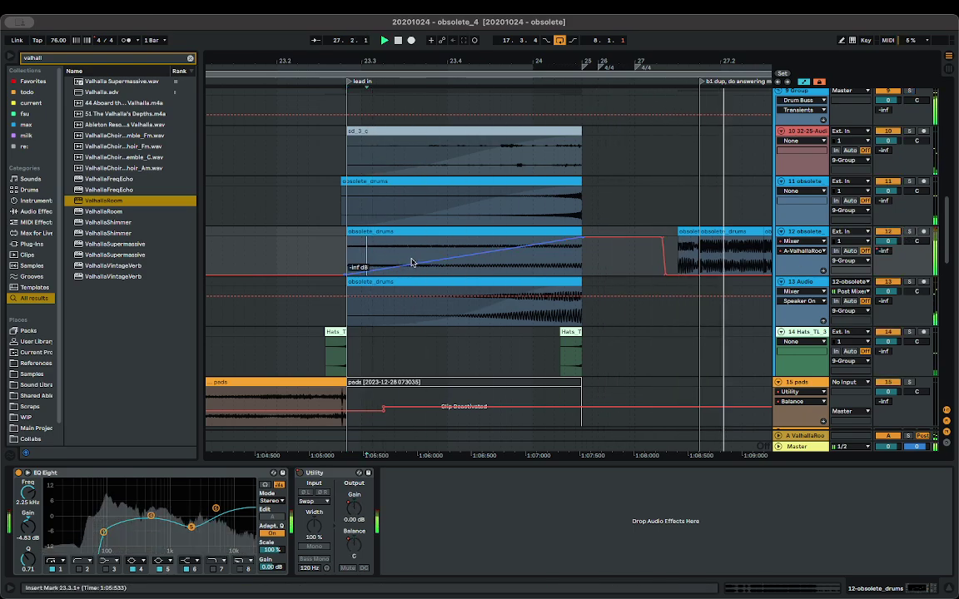
key("space")
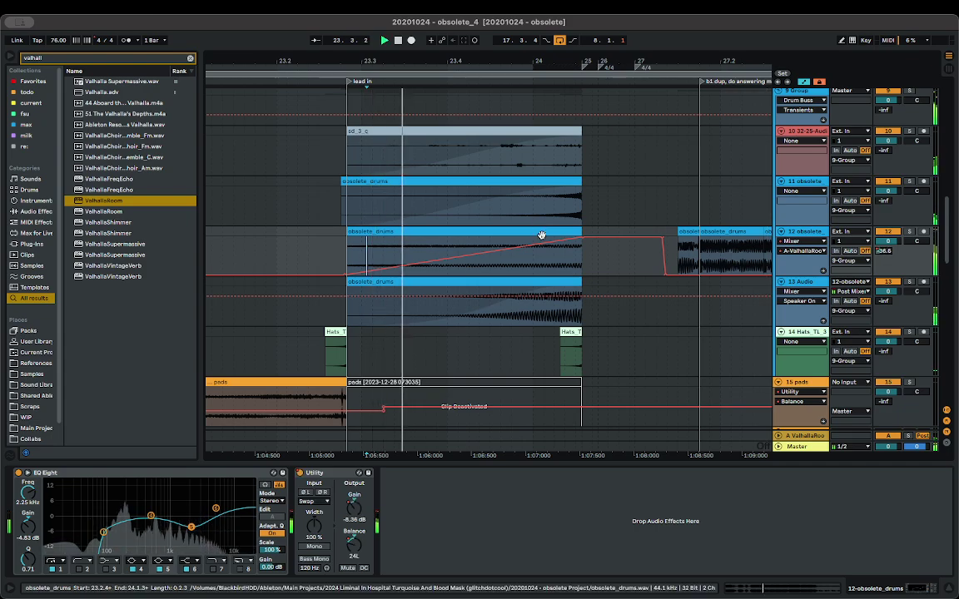
- Solo track 11, copy track 12's lead-in ValhallaRoom send automation onto it at 23.2.4, and play it
left_click(909, 182)
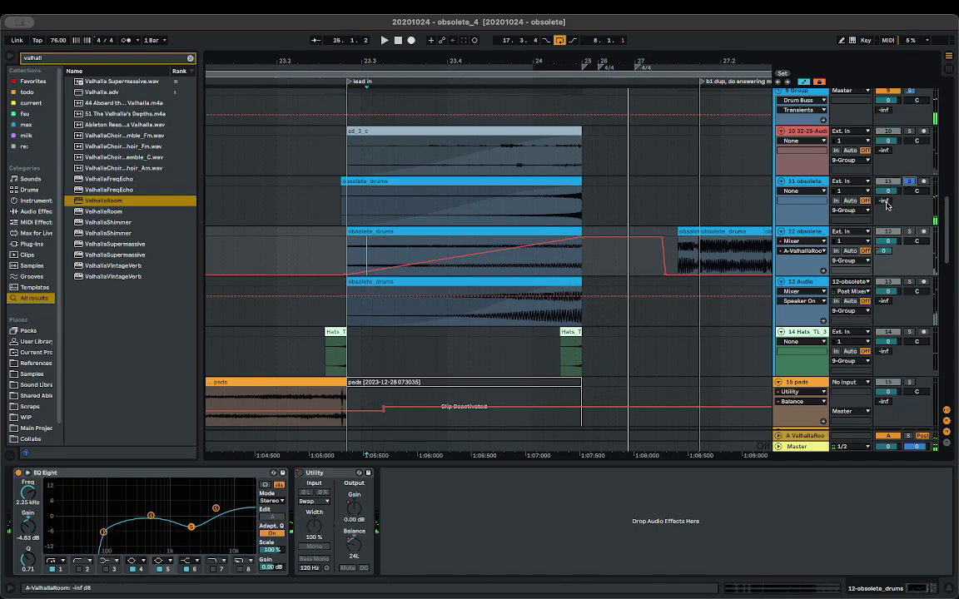
left_click_drag(330, 251, 675, 256)
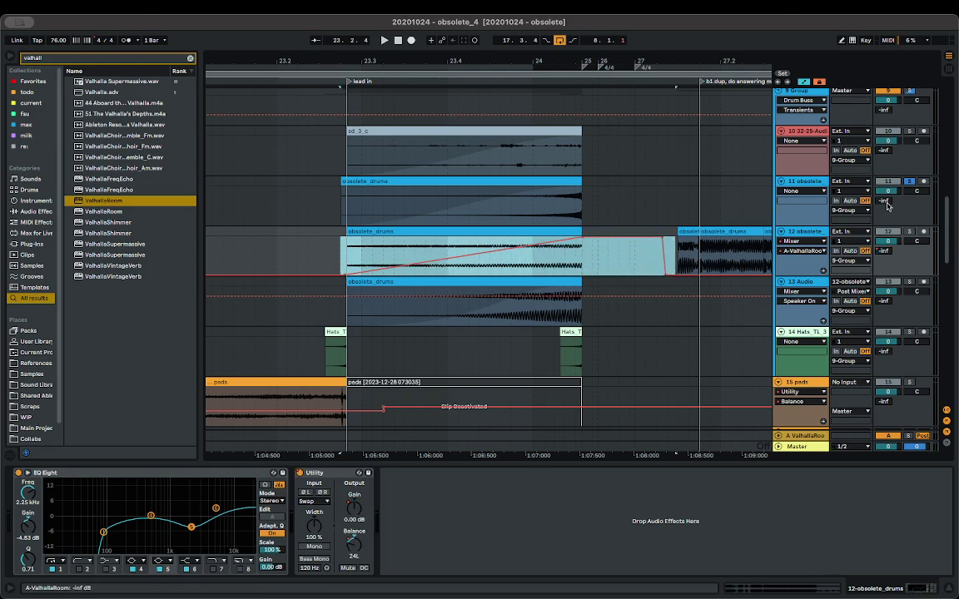
left_click(887, 202)
left_click(342, 212)
key("super+v")
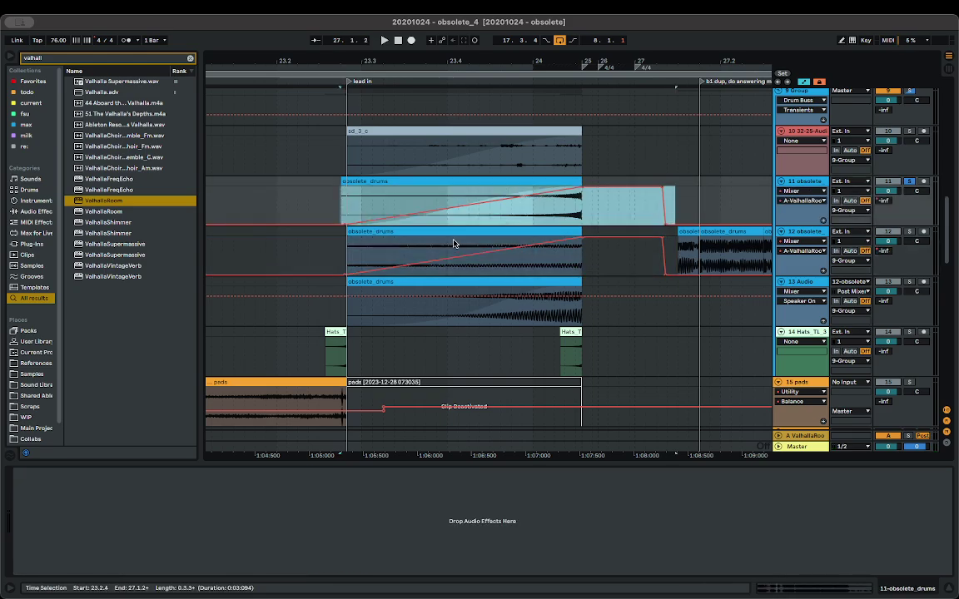
key("space")
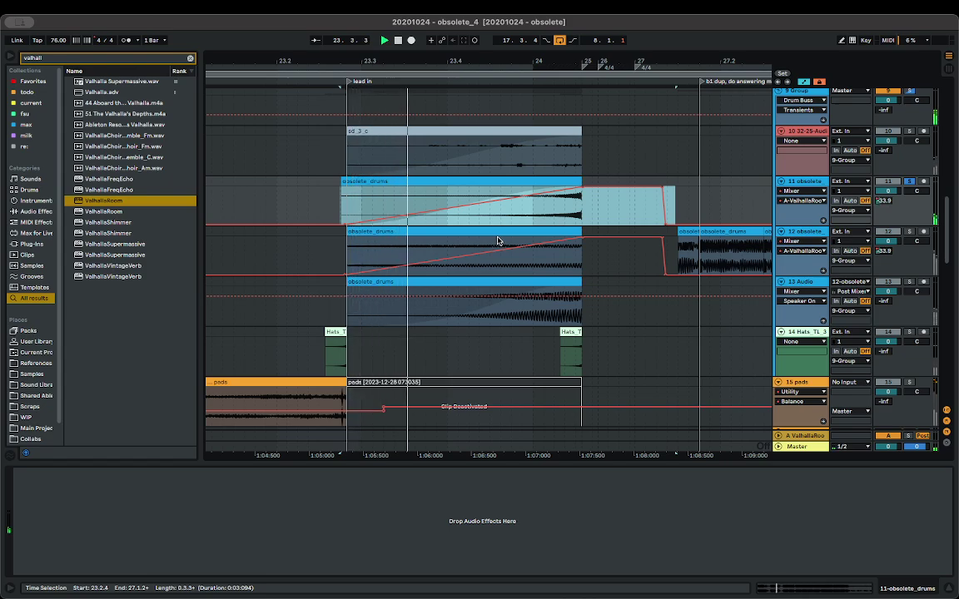
- Unsolo track 11 and play the lead-in from 23.2.4 with all tracks
left_click(909, 183)
key("space")
key("space")
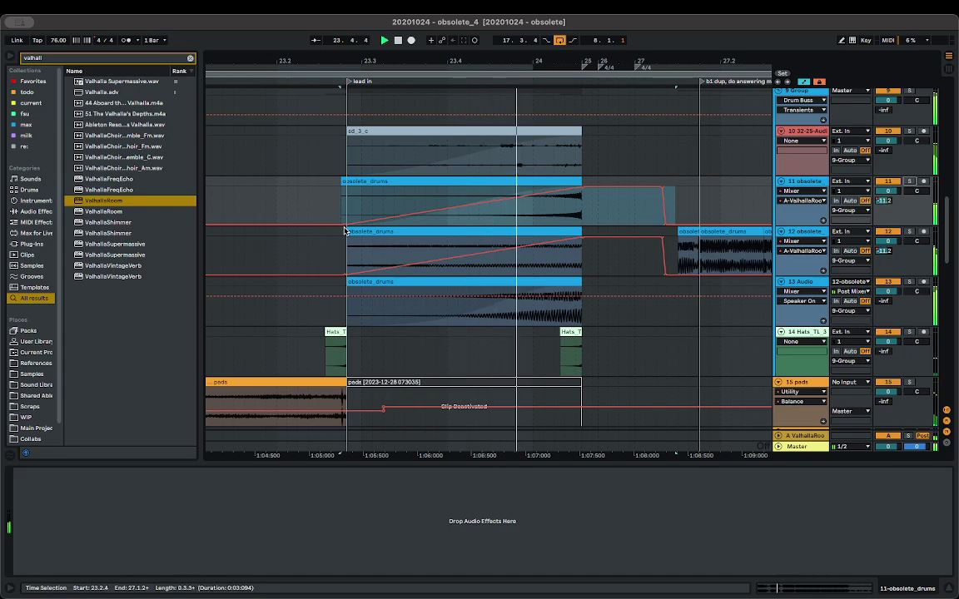
left_click(345, 229)
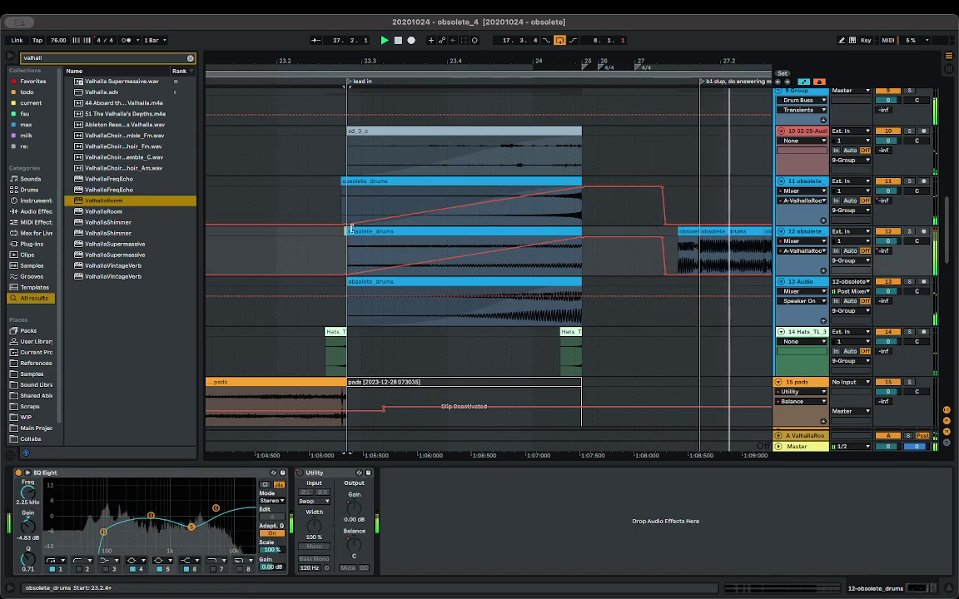
left_click(340, 219)
key("super+BackSpace")
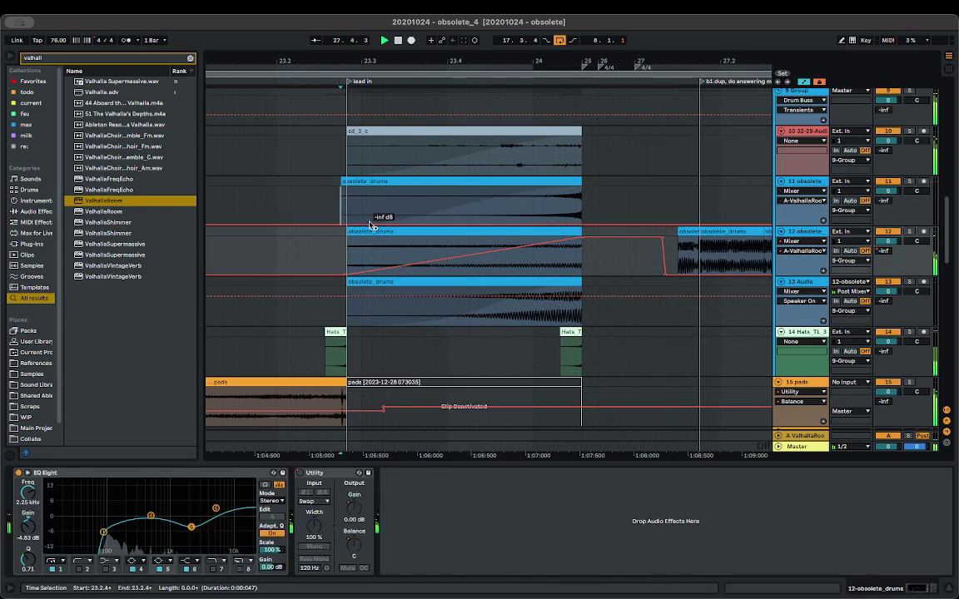
key("super+z")
- Lower track 11's ValhallaRoom send peak at the lead-in clip's end, slope it down to -inf before bar 27.2, and play from 23.2.4
left_click(353, 224)
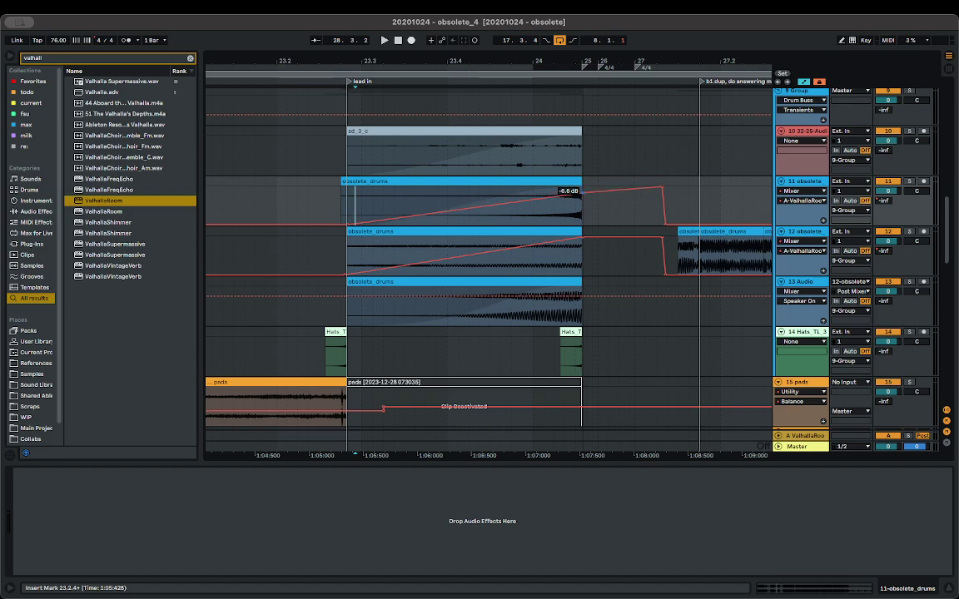
key("space")
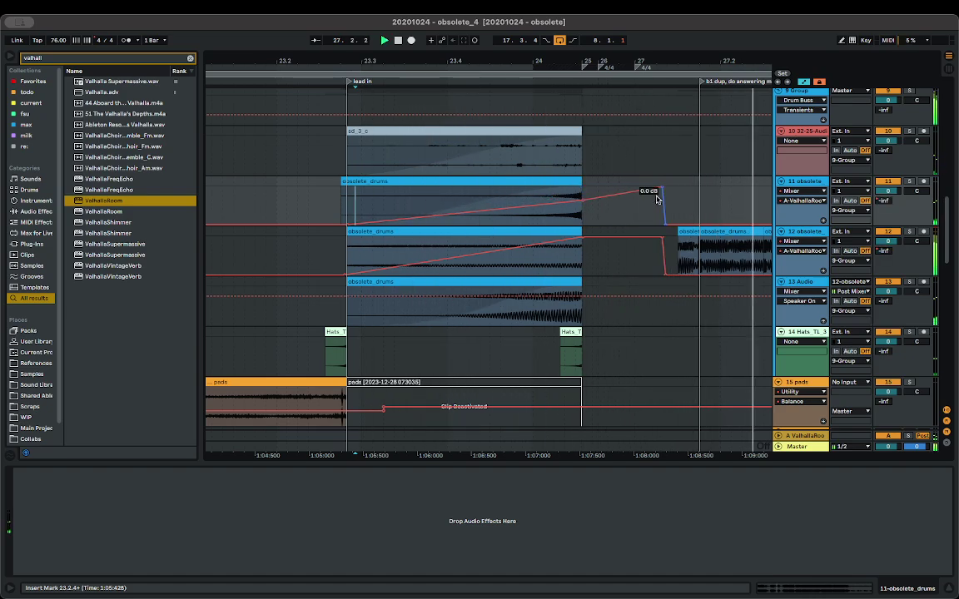
key("space")
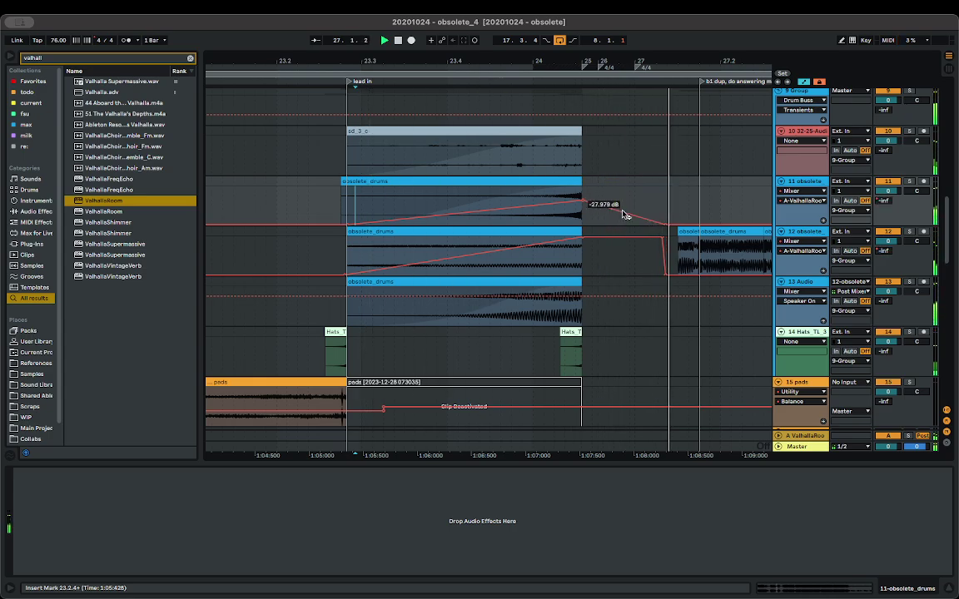
scroll(587, 207, "down", 5)
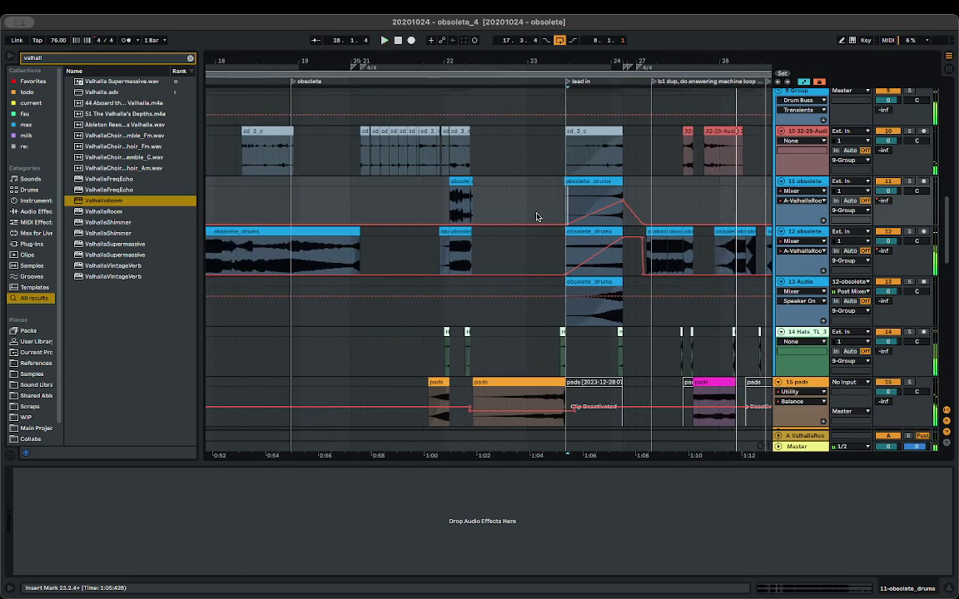
key("space")
- Play the arrangement from the "in" locator at 5.1.1 through the lead-in to check the track so far
scroll(516, 212, "down", 4)
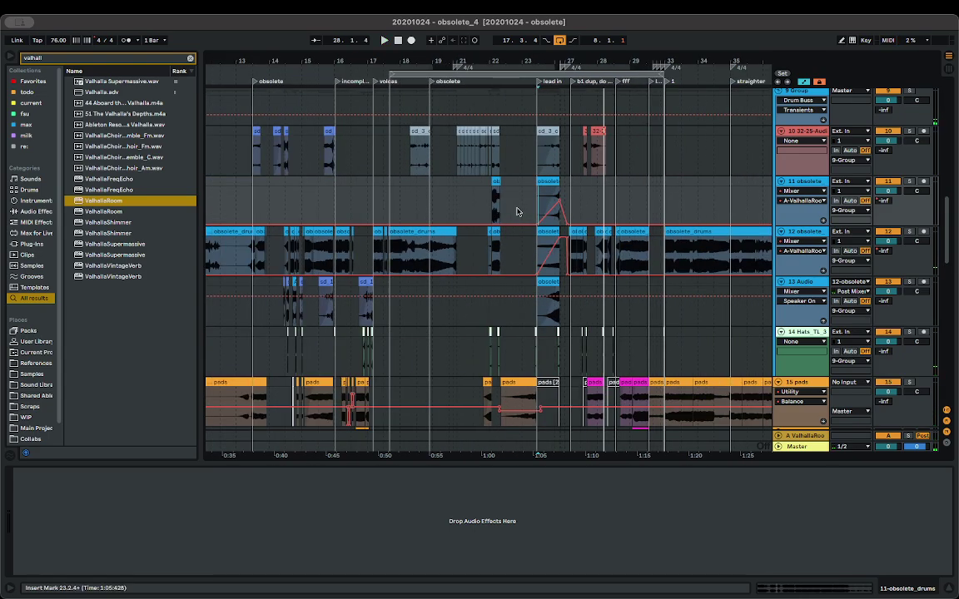
scroll(516, 212, "left", 4)
scroll(516, 212, "left", 3)
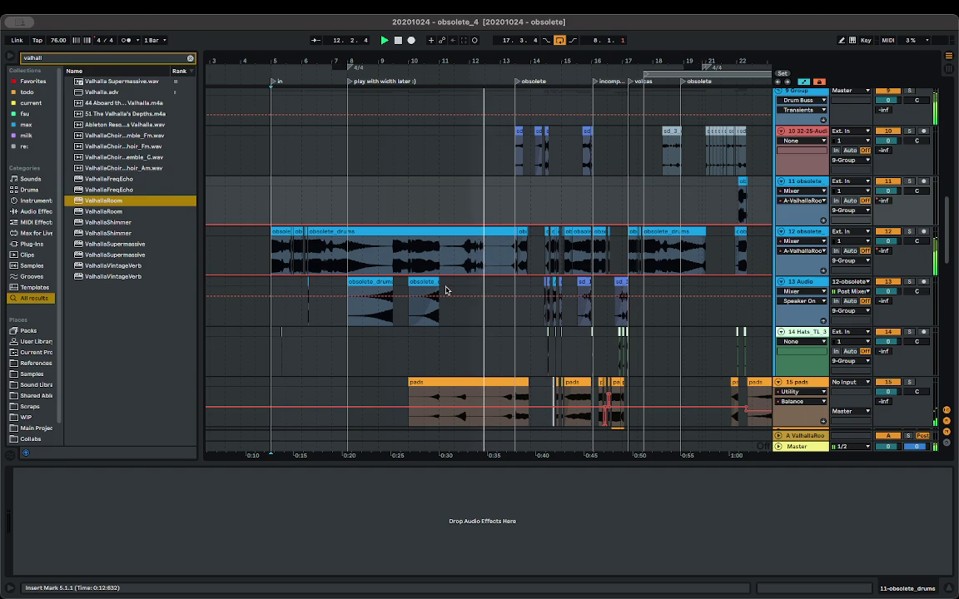
key("minus")
key("minus")
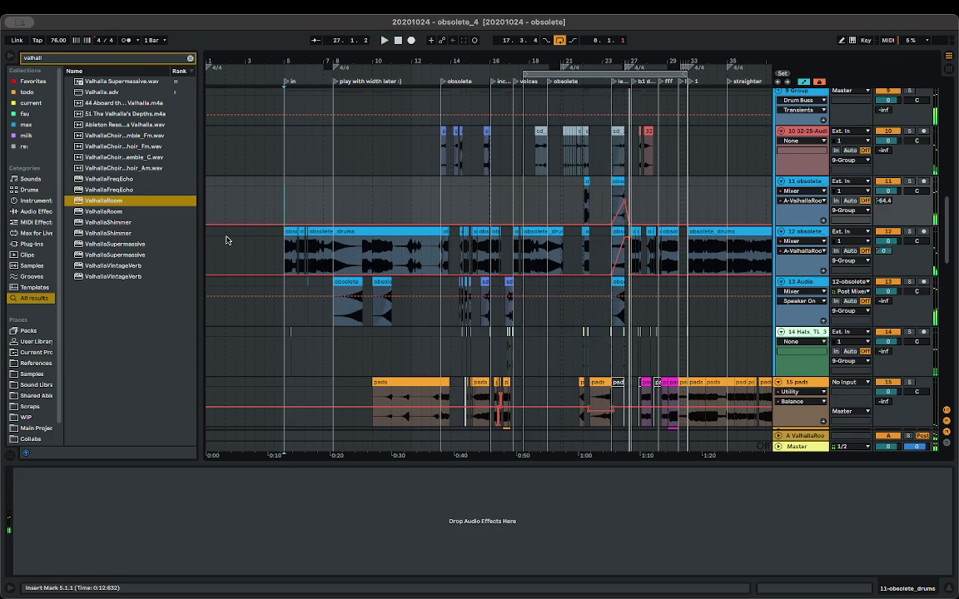
- Play the arrangement from the "in" locator near 5.1.1, then from 7.1.1, to review track 12's drums
left_click(287, 255)
key("space")
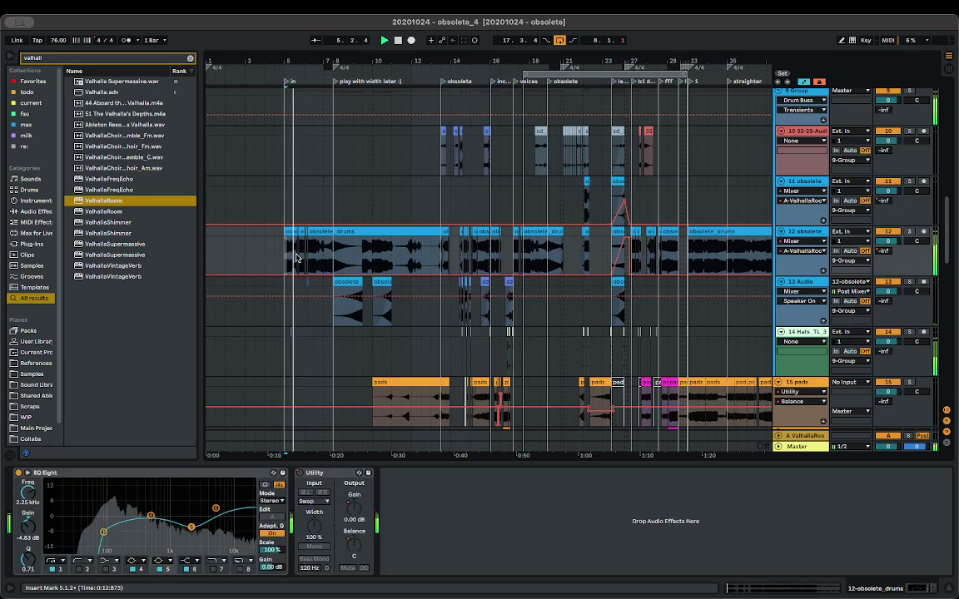
scroll(296, 257, "up", 5)
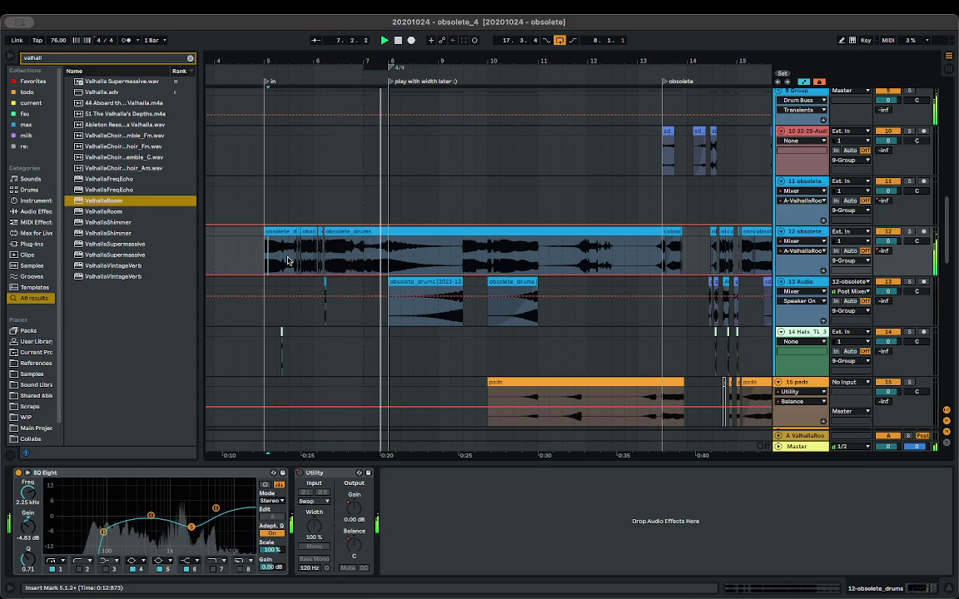
left_click(362, 256)
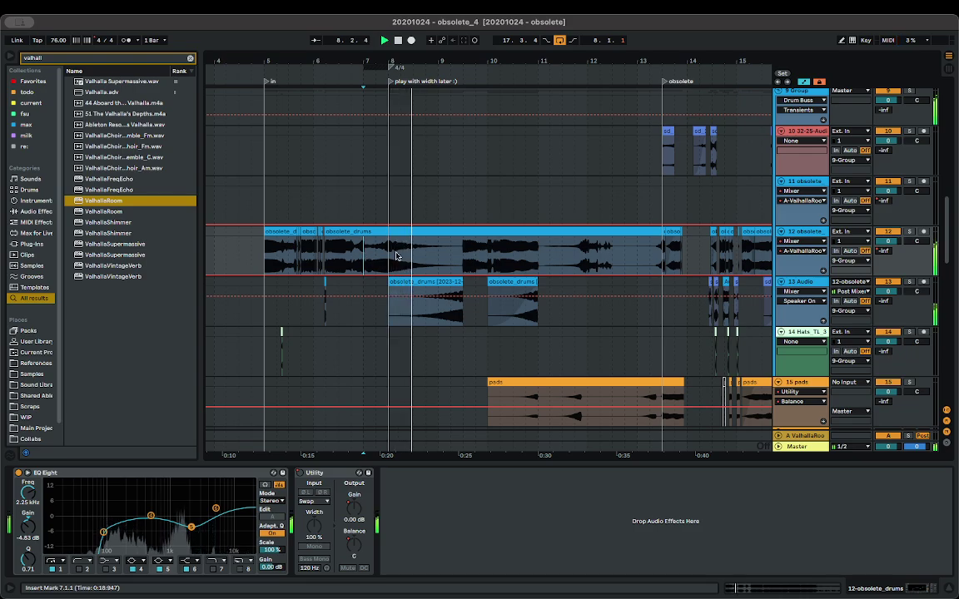
- Split track 12's drum clip at about 9.2.4 and deactivate the part from 6.1.4 up to the split
left_click(464, 261)
scroll(459, 261, "up", 5)
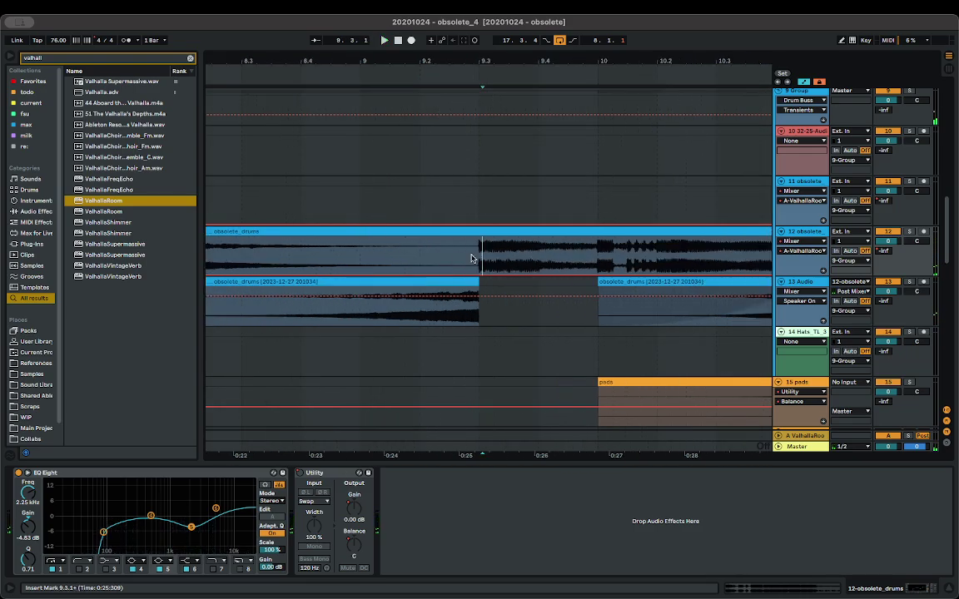
left_click(459, 240)
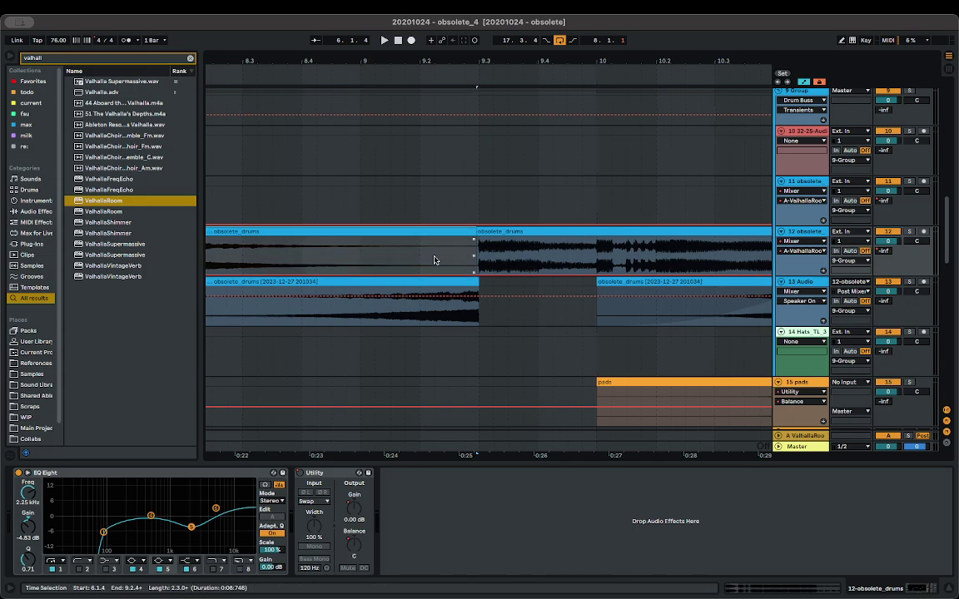
scroll(429, 265, "down", 8)
key("0")
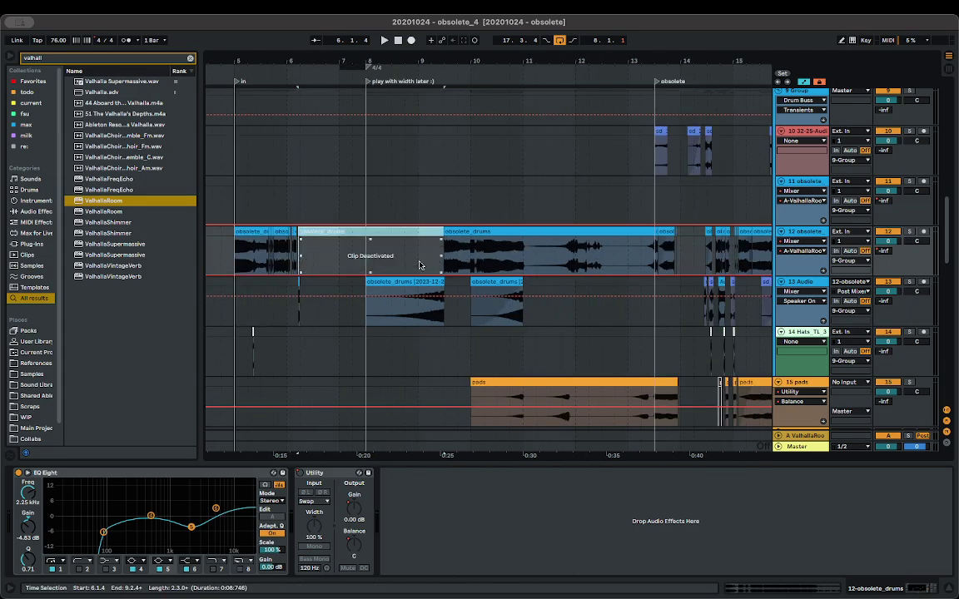
- Play from 7.2.4 with the drum clip deactivated, reactivate it during playback, and listen on past the "obsolete" locator
left_click(352, 308)
key("space")
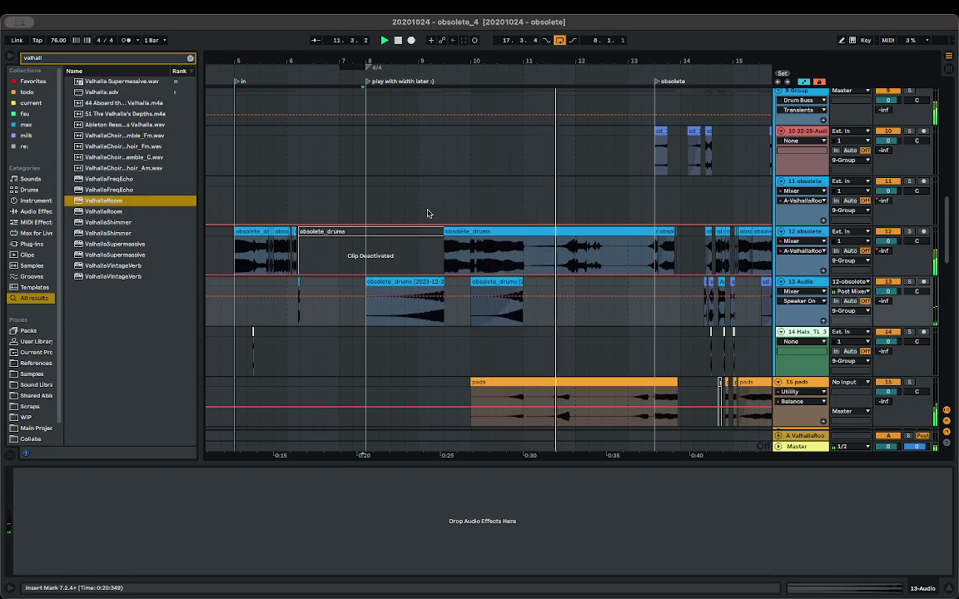
key("0")
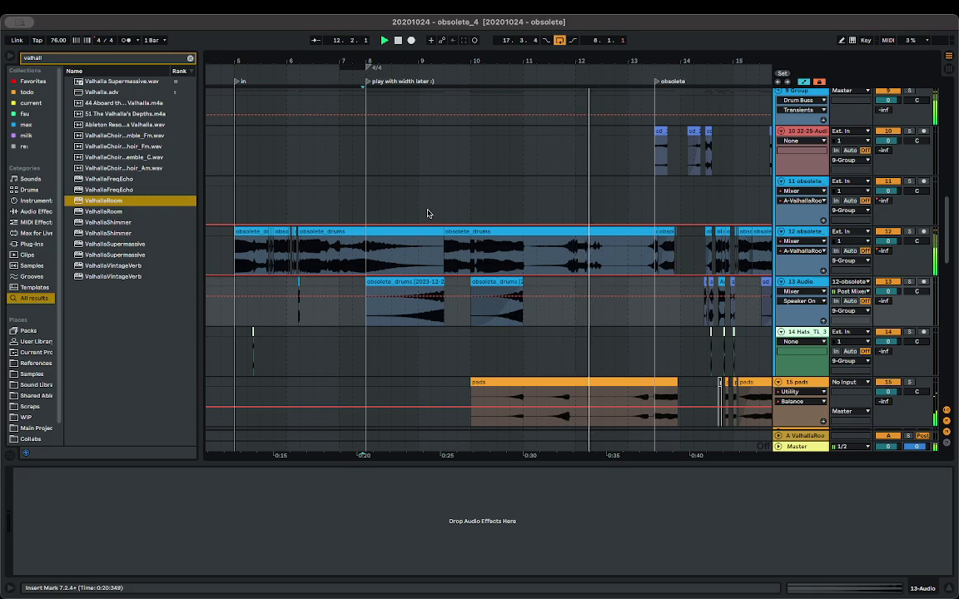
scroll(582, 237, "right", 3)
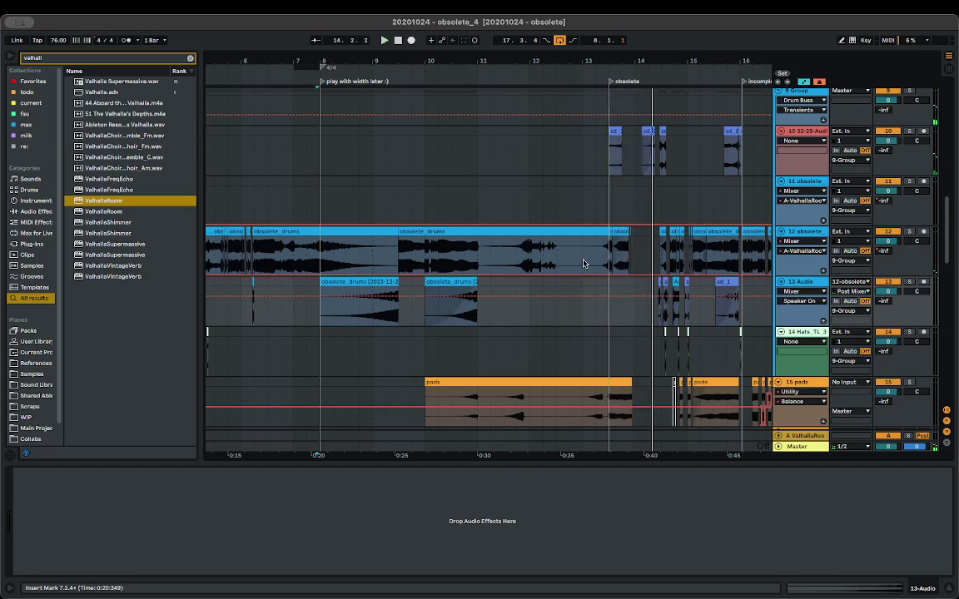
- Insert a new audio track above the KICK track and put it in its own group
scroll(583, 263, "up", 12)
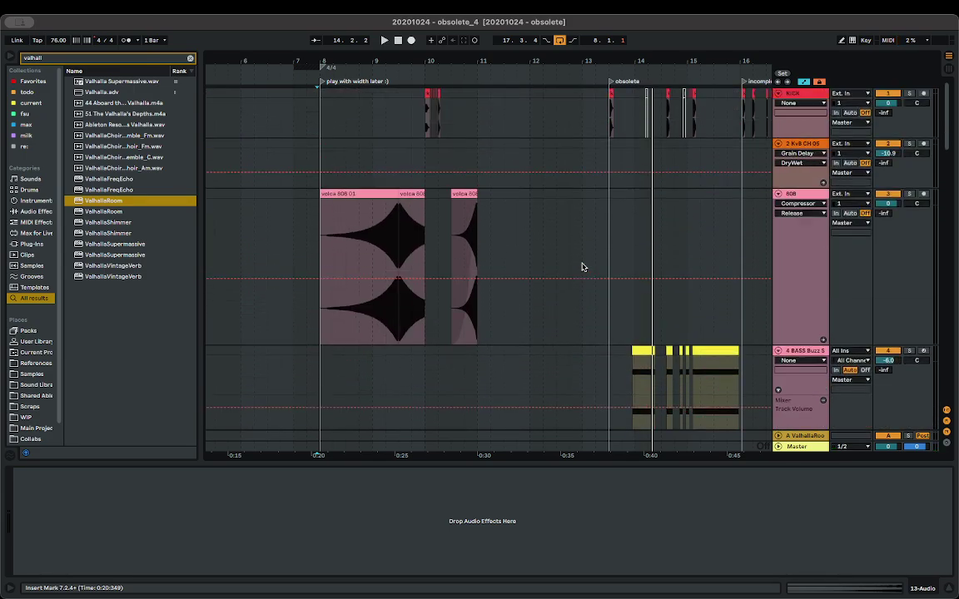
left_click(797, 103)
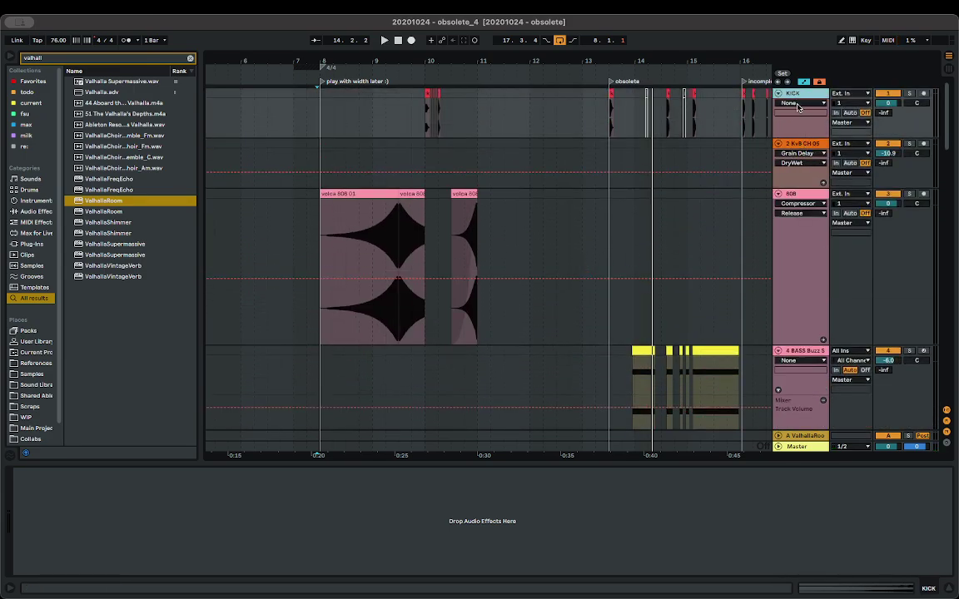
key("super+t")
left_click_drag(797, 145, 793, 98)
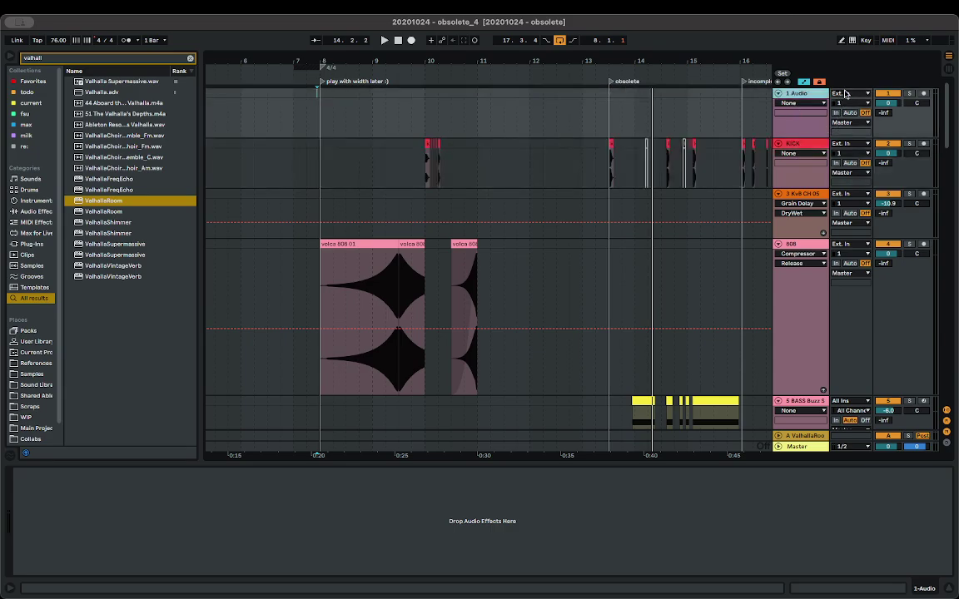
right_click(803, 98)
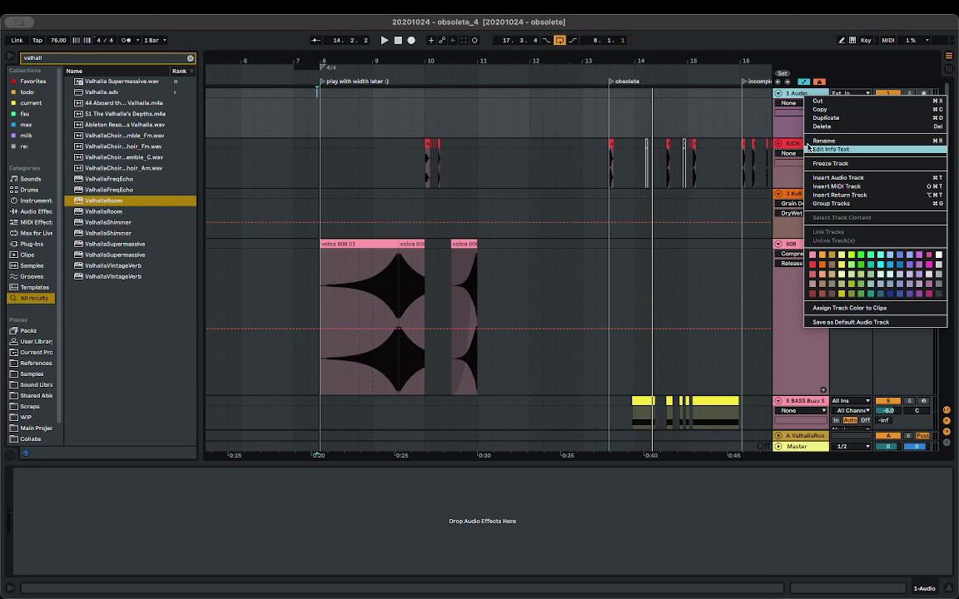
left_click(830, 203)
- Colour the new group white and assign that colour to its grouped tracks and clips
right_click(809, 97)
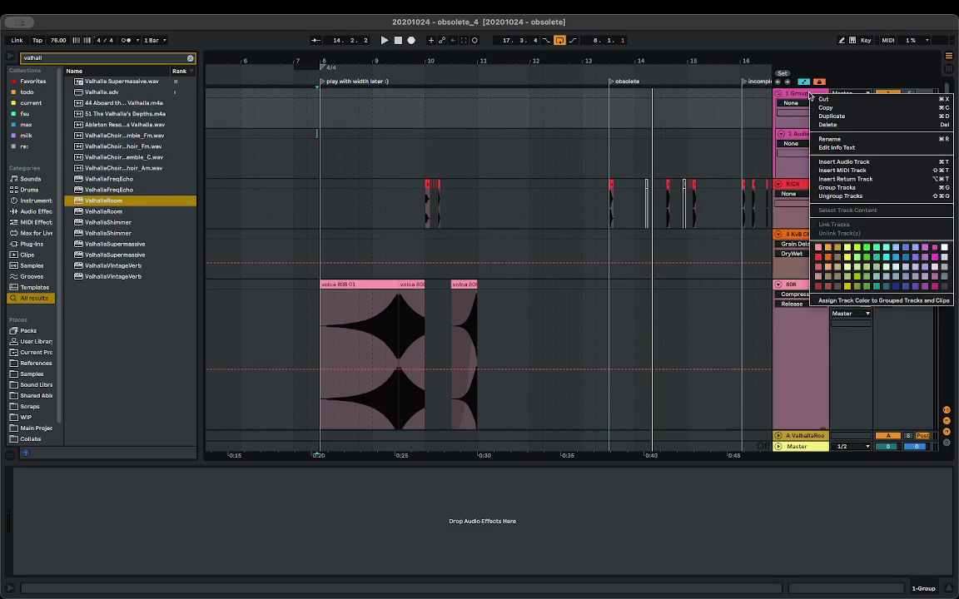
left_click(944, 248)
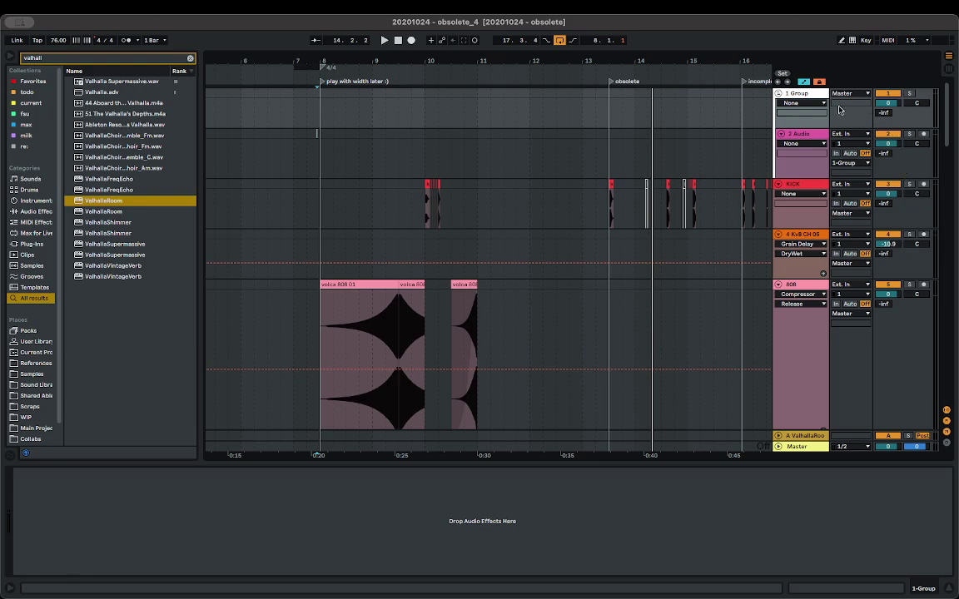
right_click(812, 96)
left_click(840, 287)
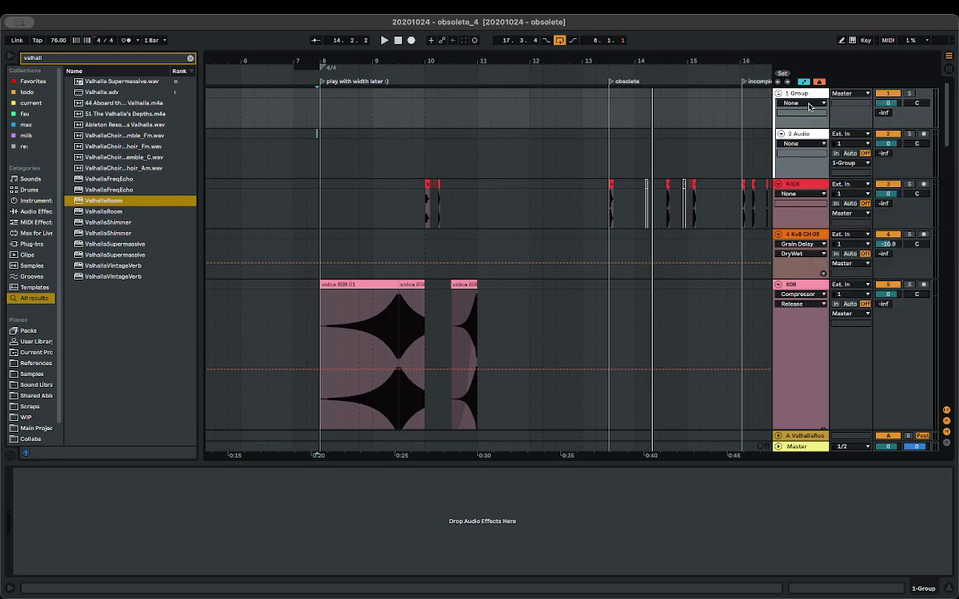
- Rename the new white group "refs"
type("r")
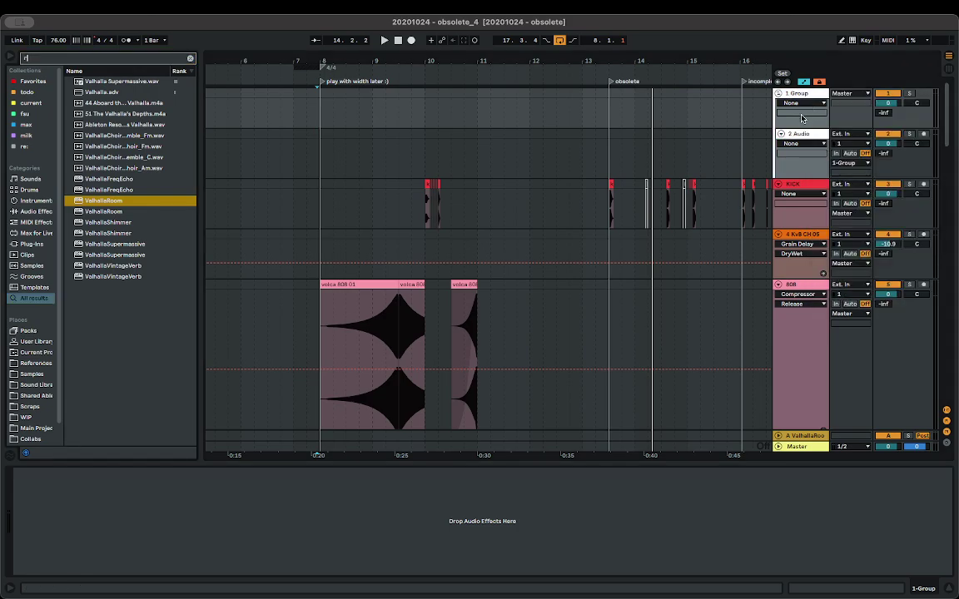
type("efs")
key("Escape")
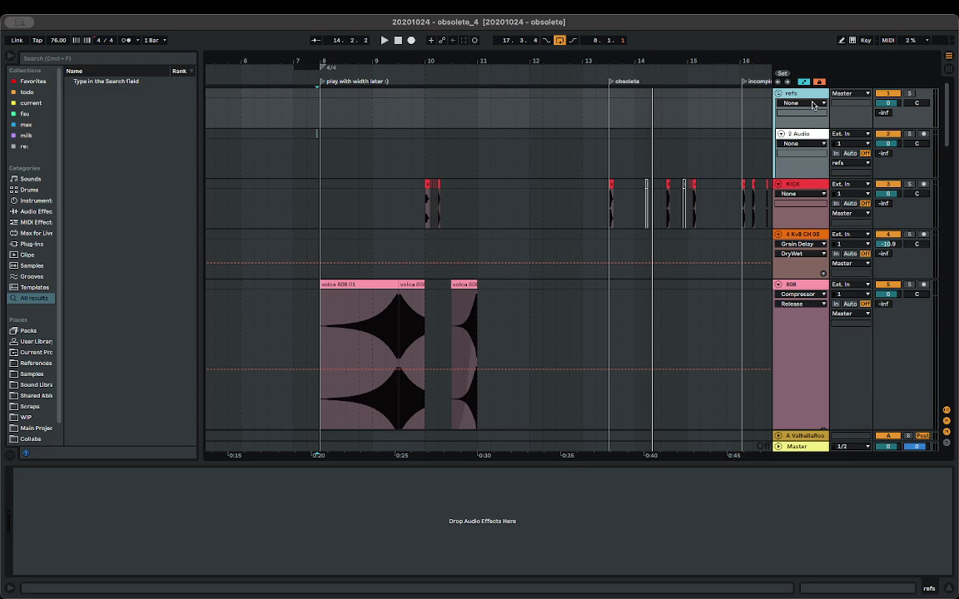
- Route the refs group's output to Ext. Out and check the device chain on the Master track
left_click(850, 94)
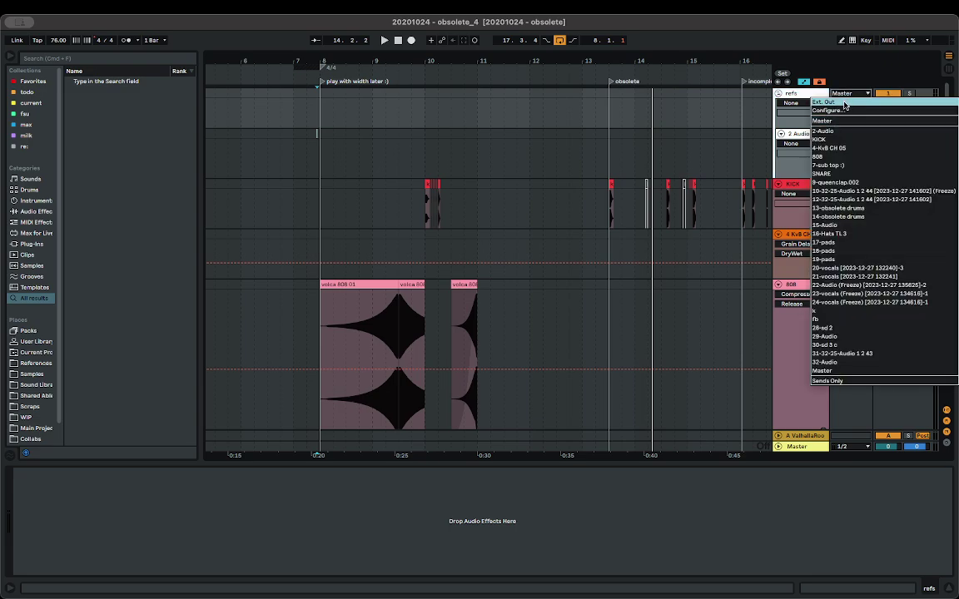
left_click(844, 103)
left_click(814, 447)
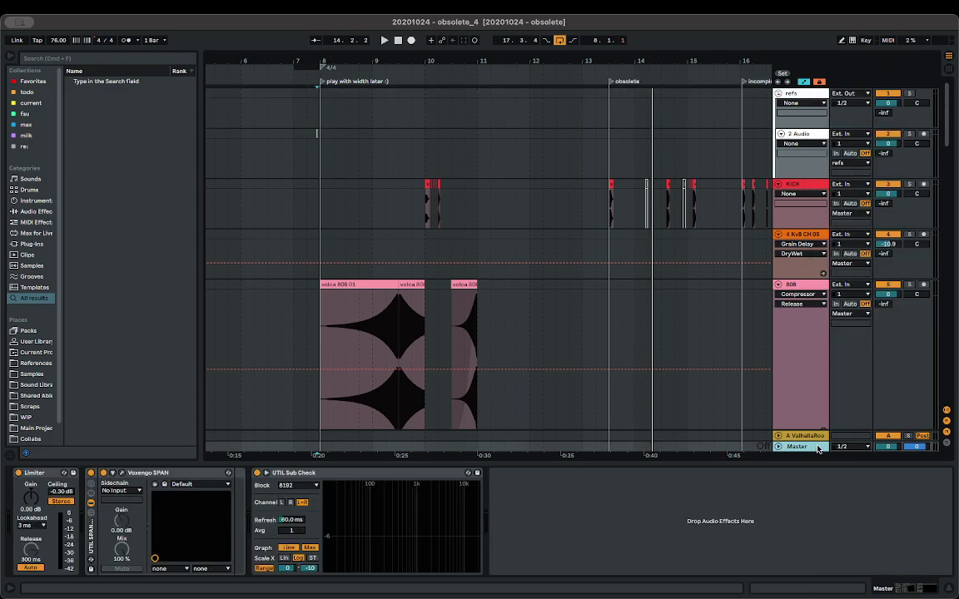
left_click(819, 100)
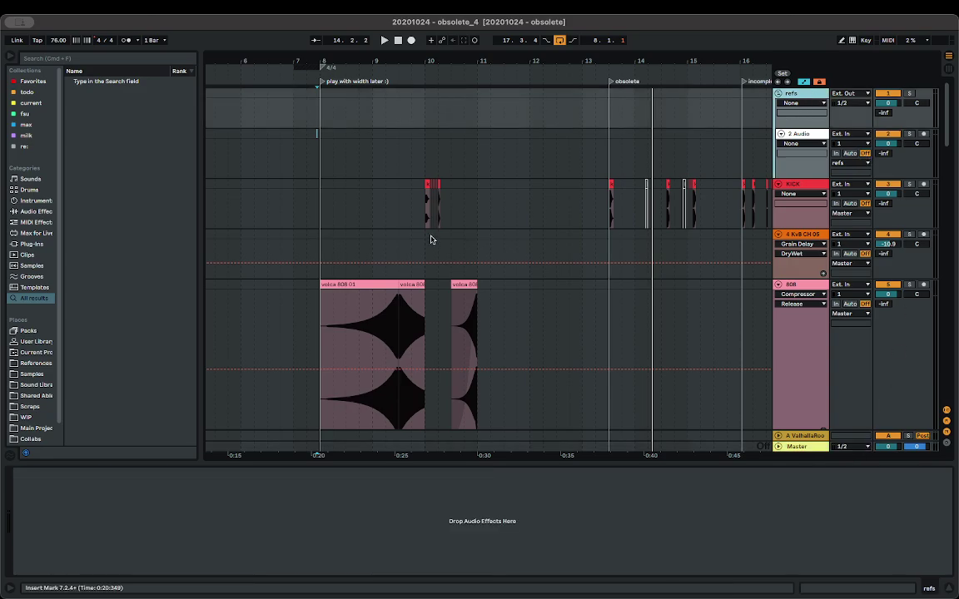
- Search the browser for "ateov", limit it to the main projects folder, and expand 2024 Liminal down to the 20211223 project
key("super+f")
type("ate")
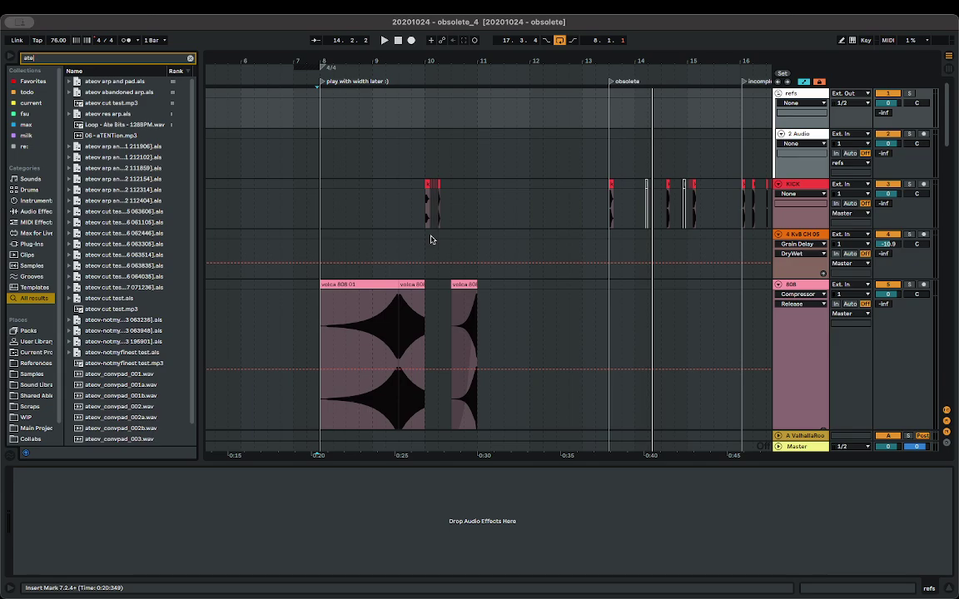
type("ov")
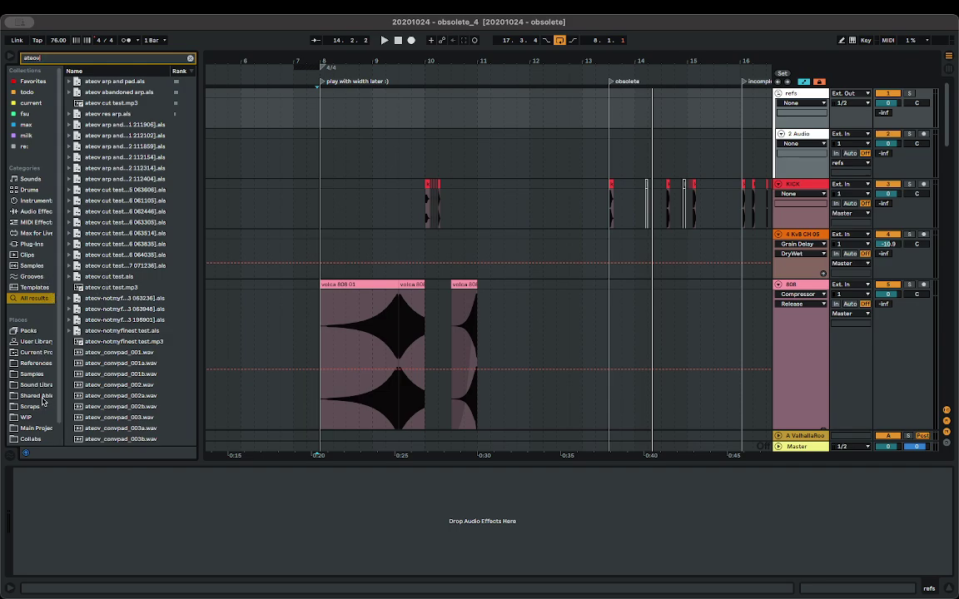
left_click(37, 428)
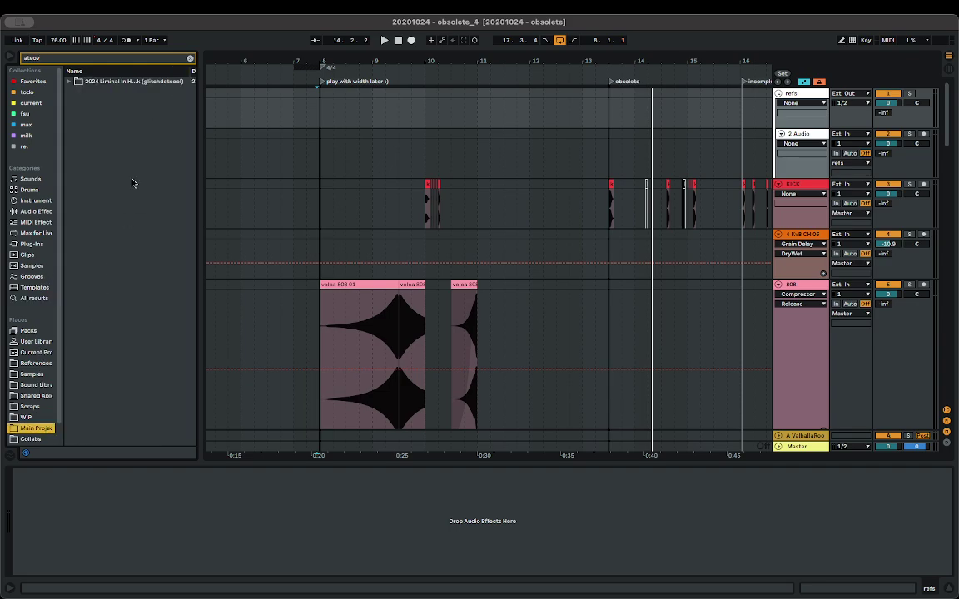
left_click(70, 82)
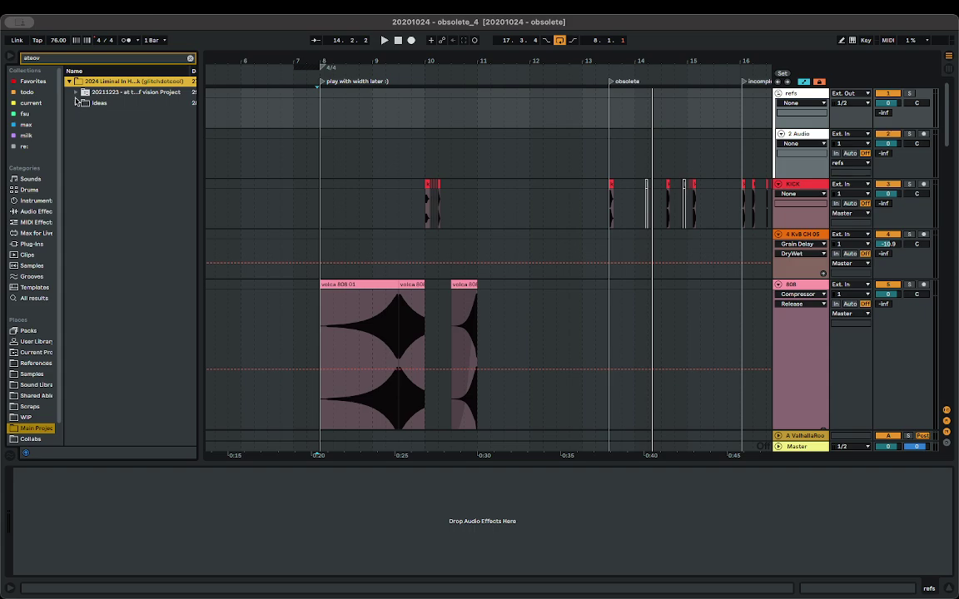
left_click(76, 93)
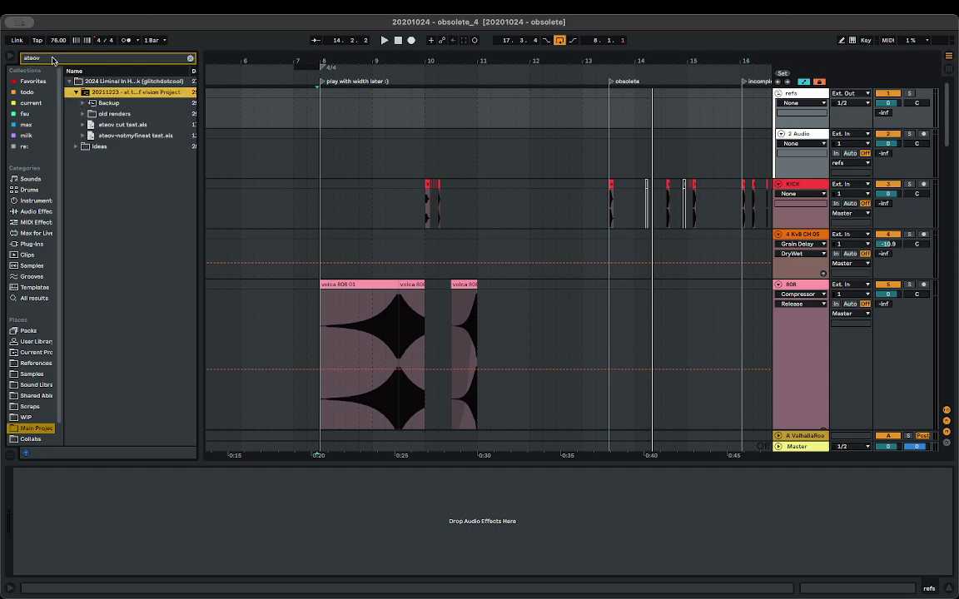
- Clear the browser search, preview "at the edges of vision.mp3", and place it on the refs group's audio track at 6.4.2
key("BackSpace")
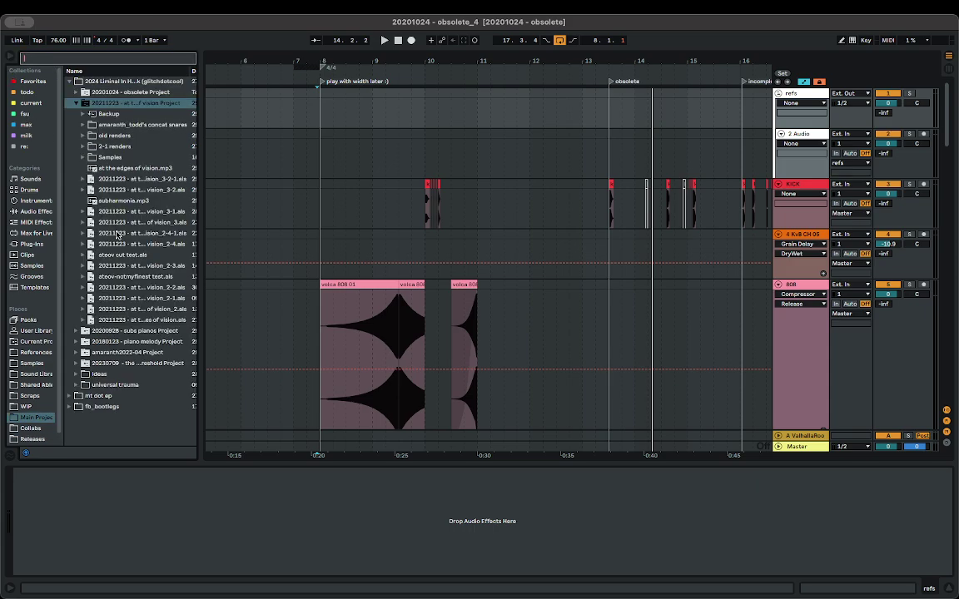
left_click(136, 169)
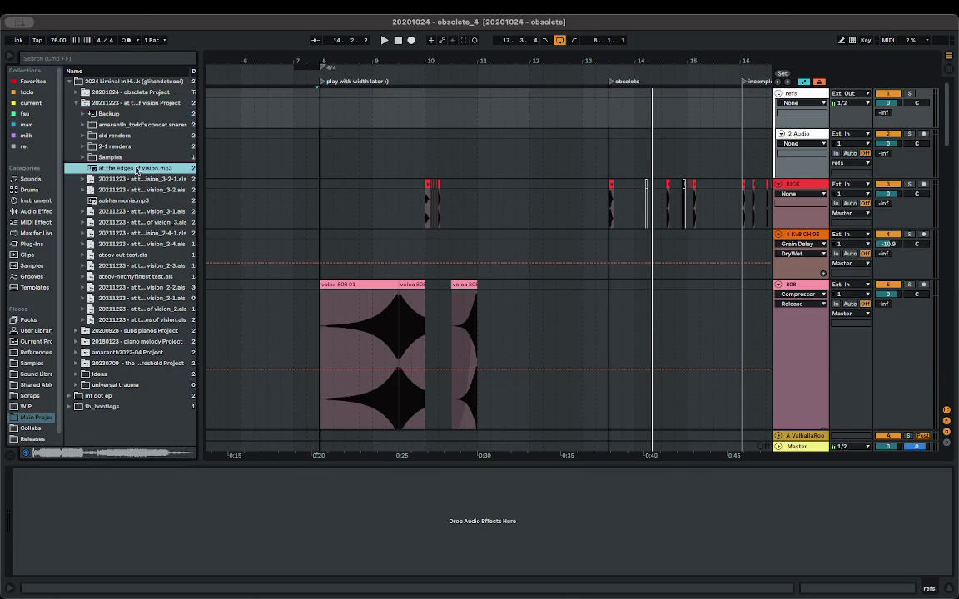
left_click_drag(137, 169, 292, 156)
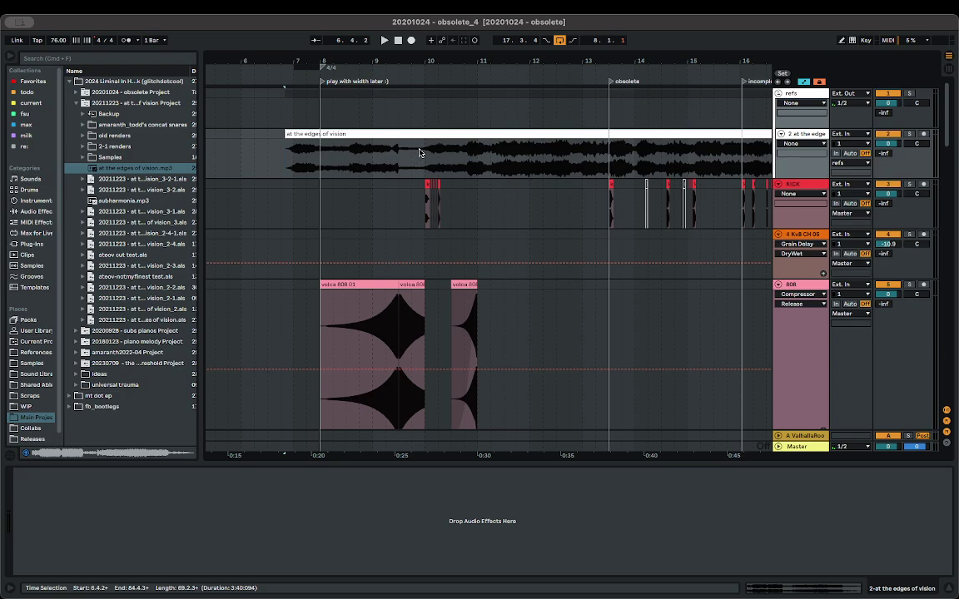
- Move the "at the edges of vision" clip earlier so it ends at 22.2.1, and play it soloed from 1.1.1
scroll(420, 153, "down", 10)
scroll(642, 150, "down", 3)
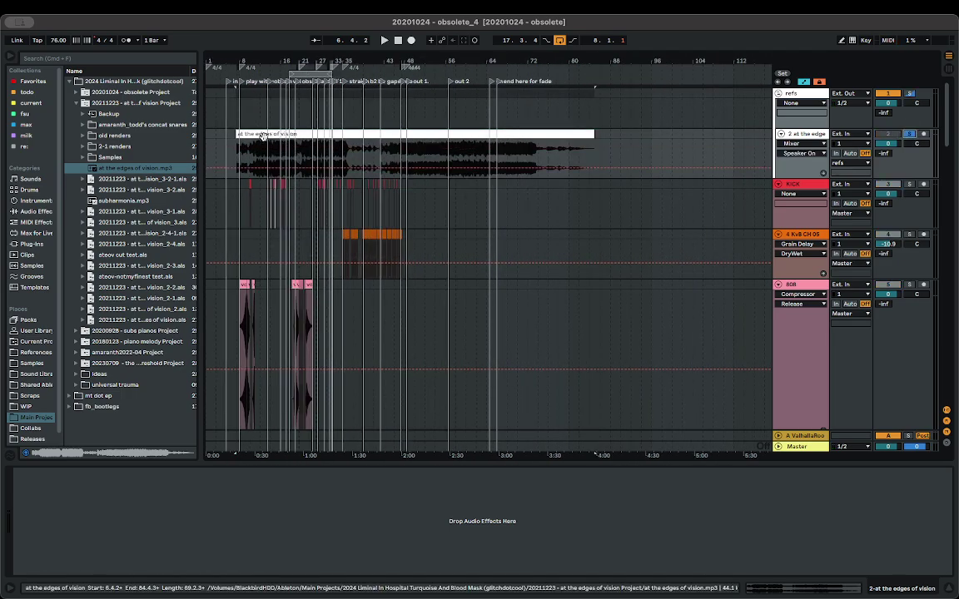
left_click_drag(297, 133, 243, 148)
key("space")
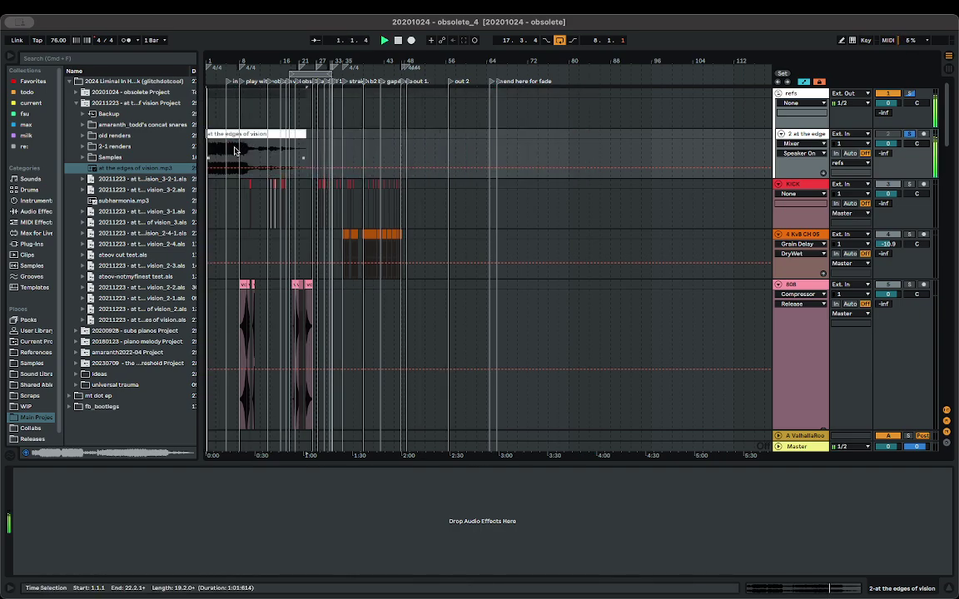
- Trim the start of the "at the edges of vision" clip to 4.1.4 and move it back to 1.1.1, playing from 13.3.3
scroll(235, 151, "up", 5)
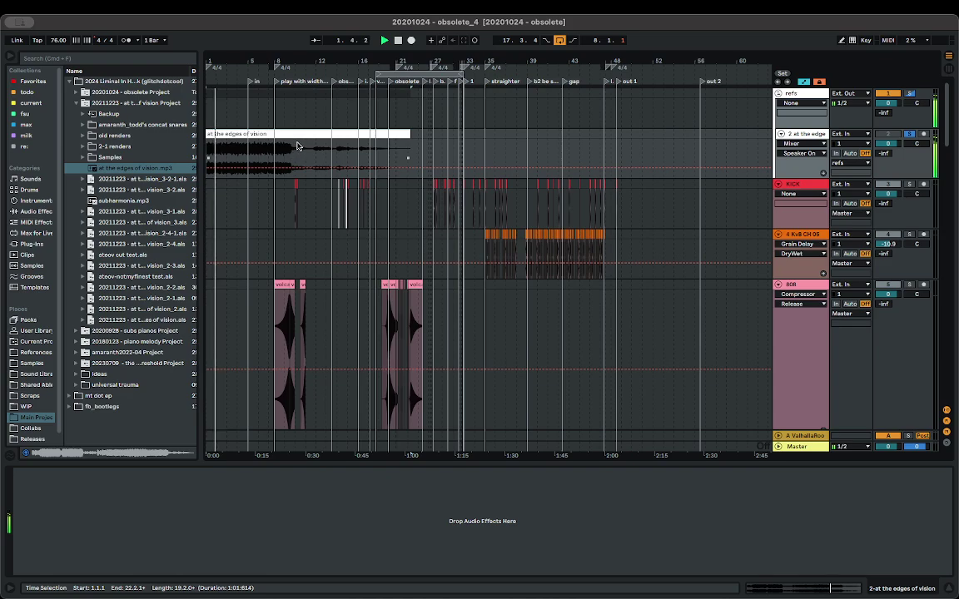
left_click(263, 134)
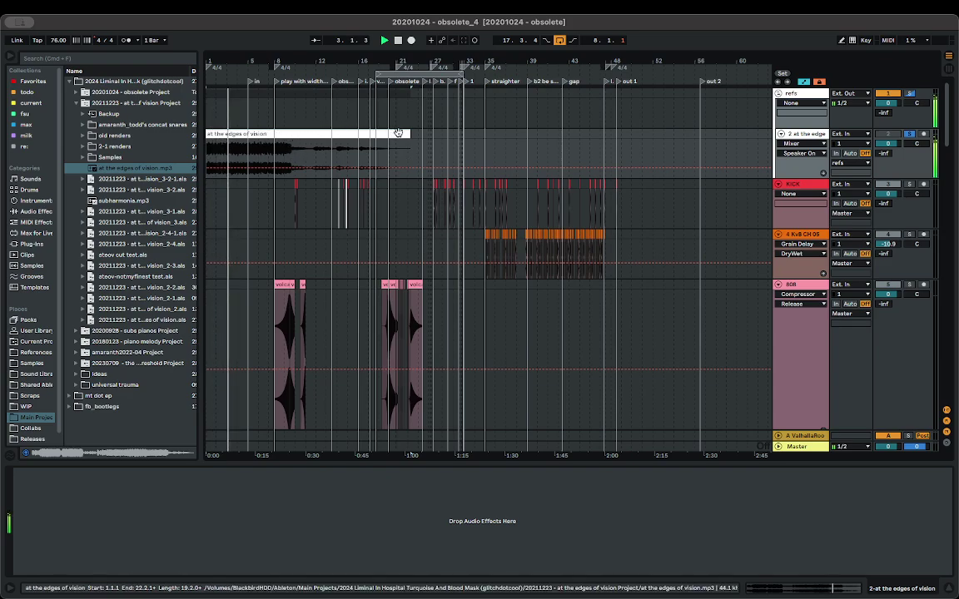
scroll(391, 133, "up", 2)
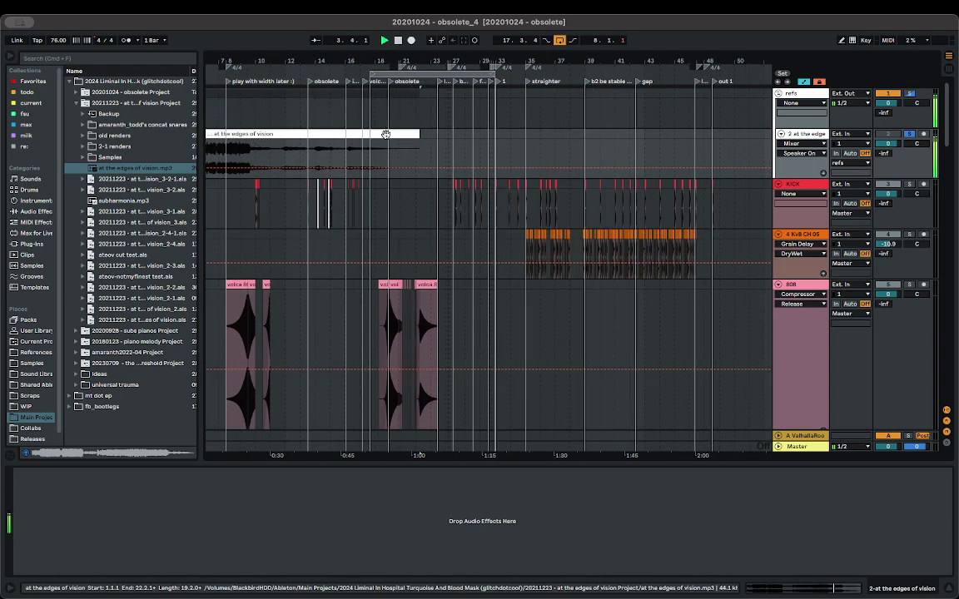
scroll(385, 134, "left", 5)
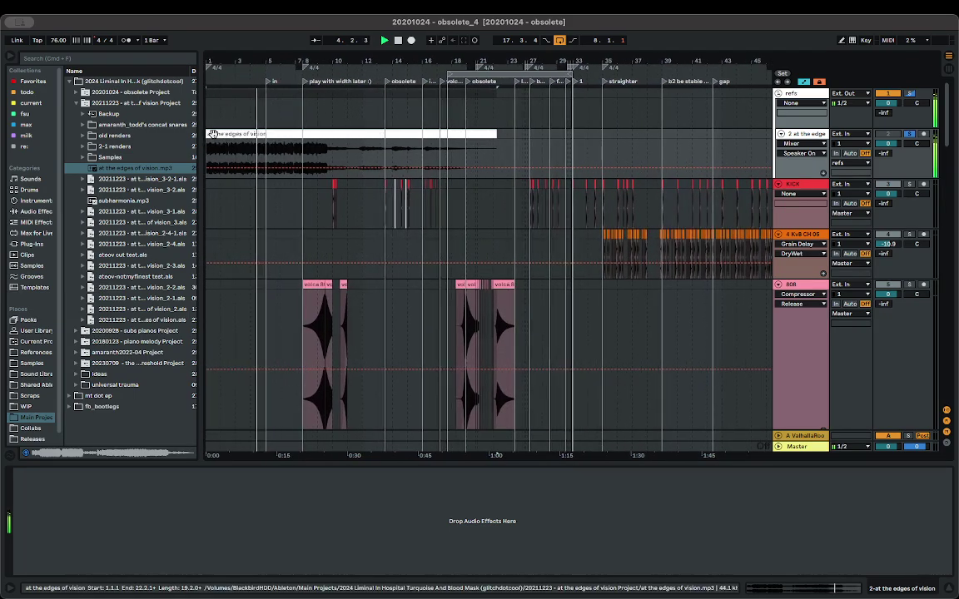
left_click_drag(213, 133, 254, 133)
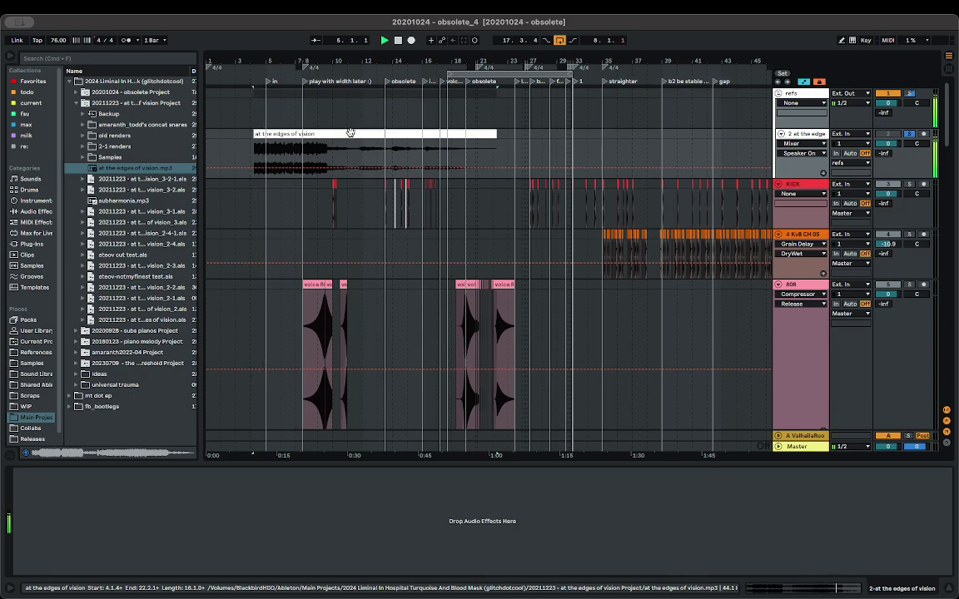
left_click_drag(350, 134, 303, 135)
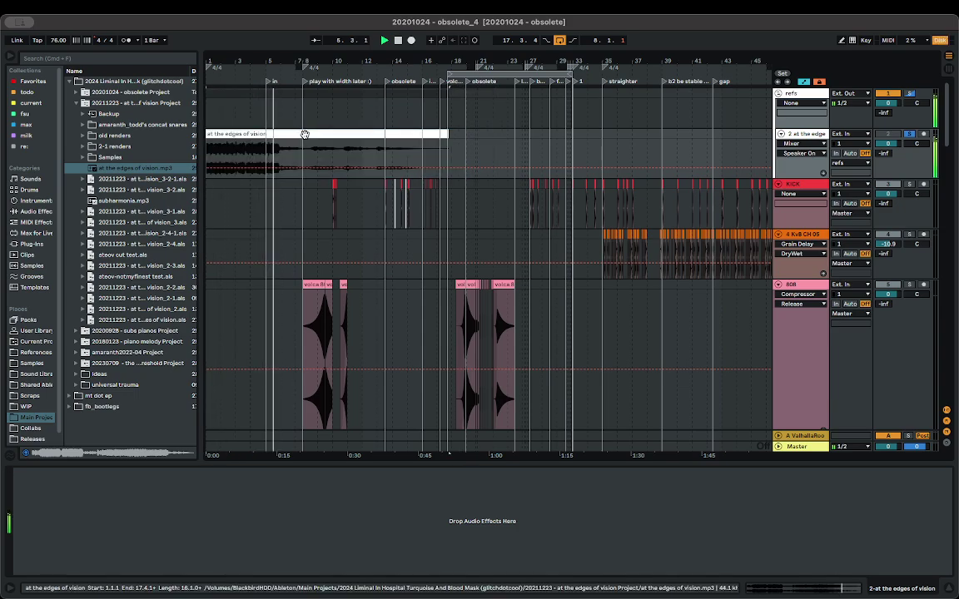
left_click(385, 143)
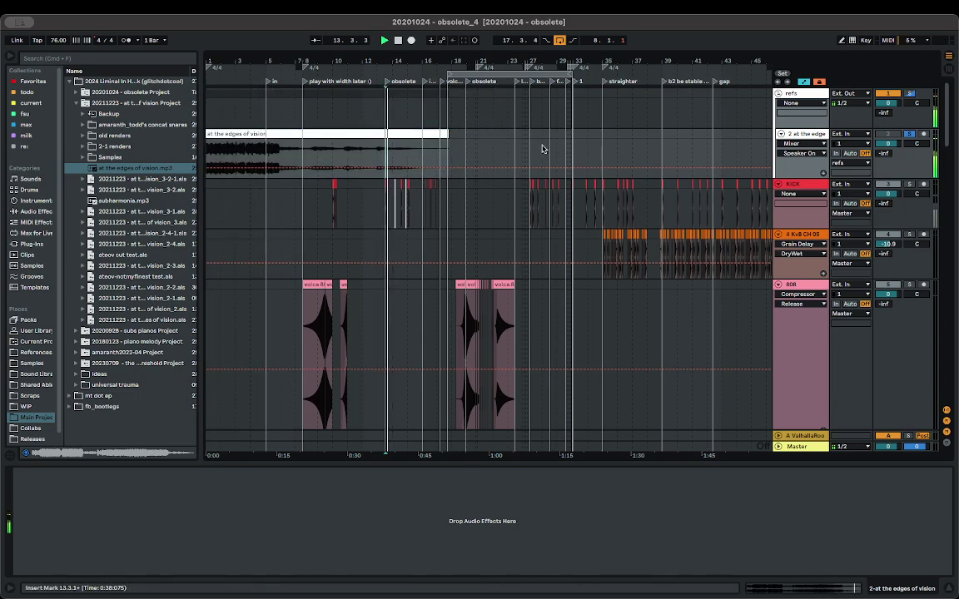
- Unsolo the reference track, reposition and trim its clip to span 6.1.1 to 13.3.3, and play the transition
left_click(911, 134)
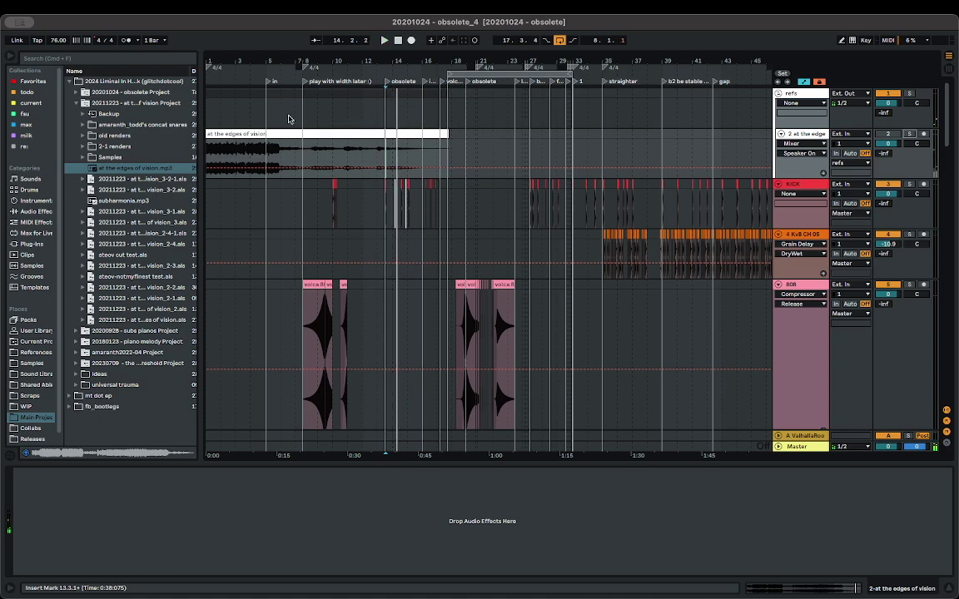
key("space")
left_click_drag(206, 133, 325, 145)
key("space")
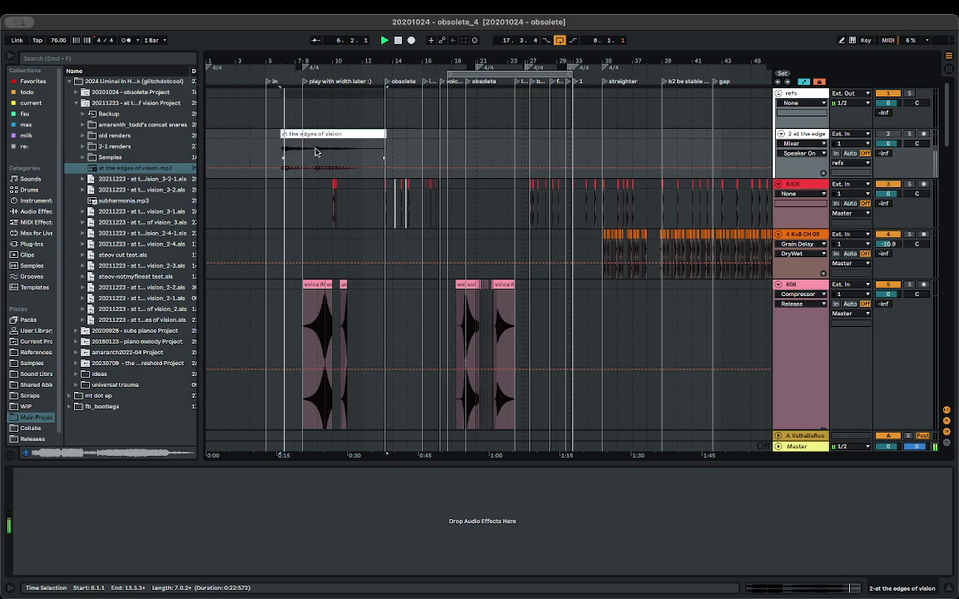
- Deactivate the clips on tracks 14 and 15 between 3.4.4 and 13.2.4
left_click(345, 148)
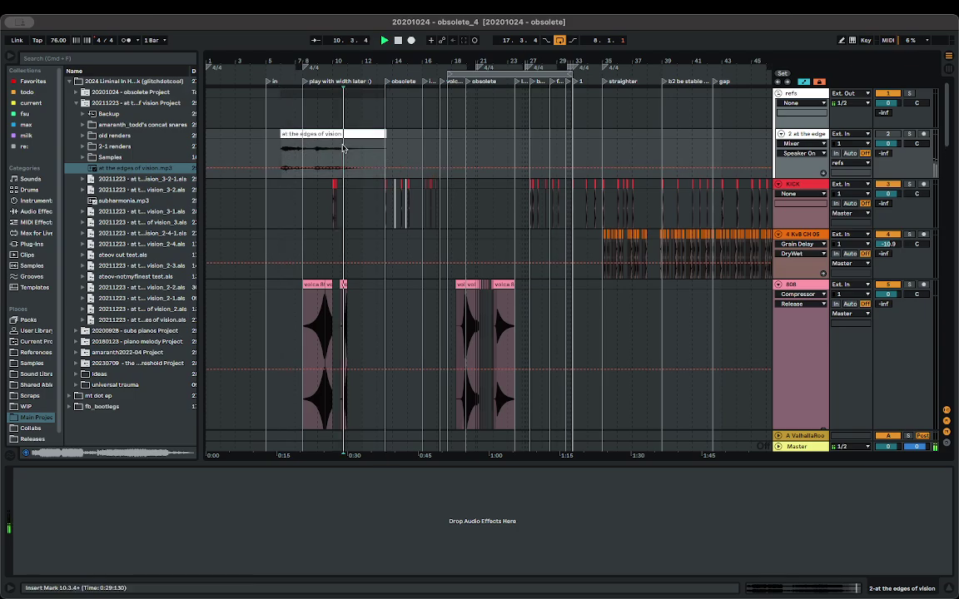
scroll(391, 177, "down", 10)
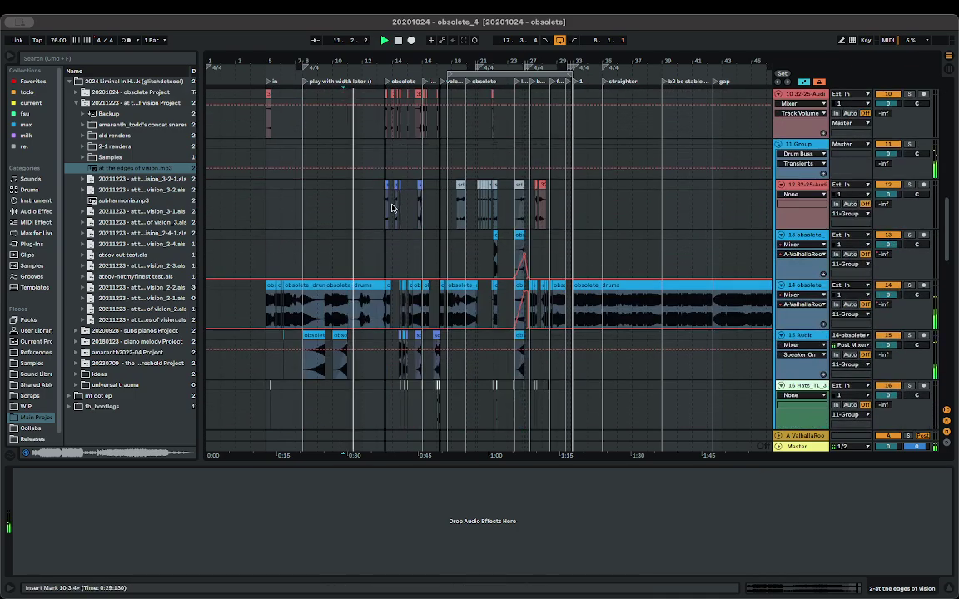
left_click_drag(384, 341, 251, 283)
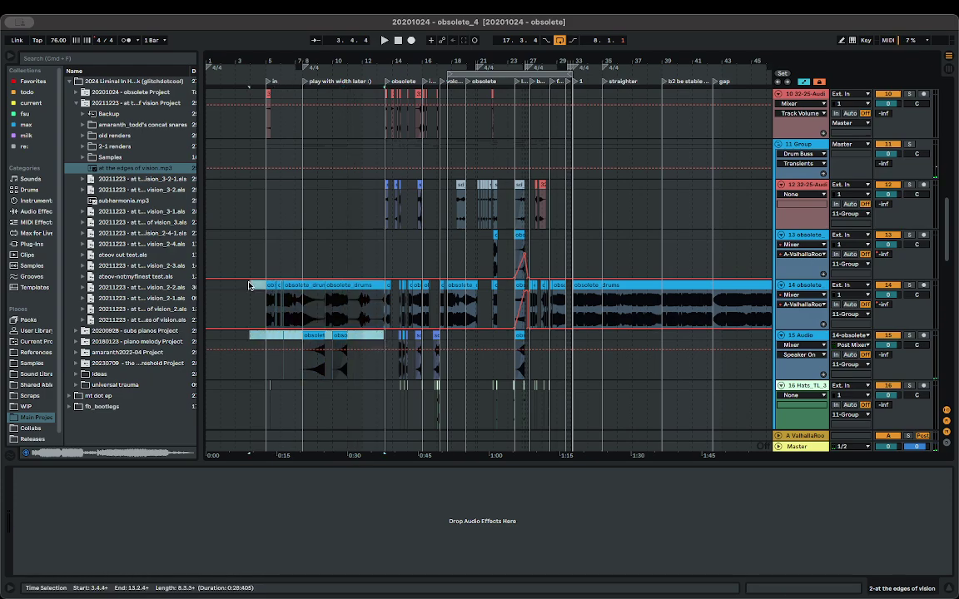
key("0")
- Reactivate the "at the edges of vision" track and trim its clip to end at 13.3.1
scroll(241, 203, "up", 10)
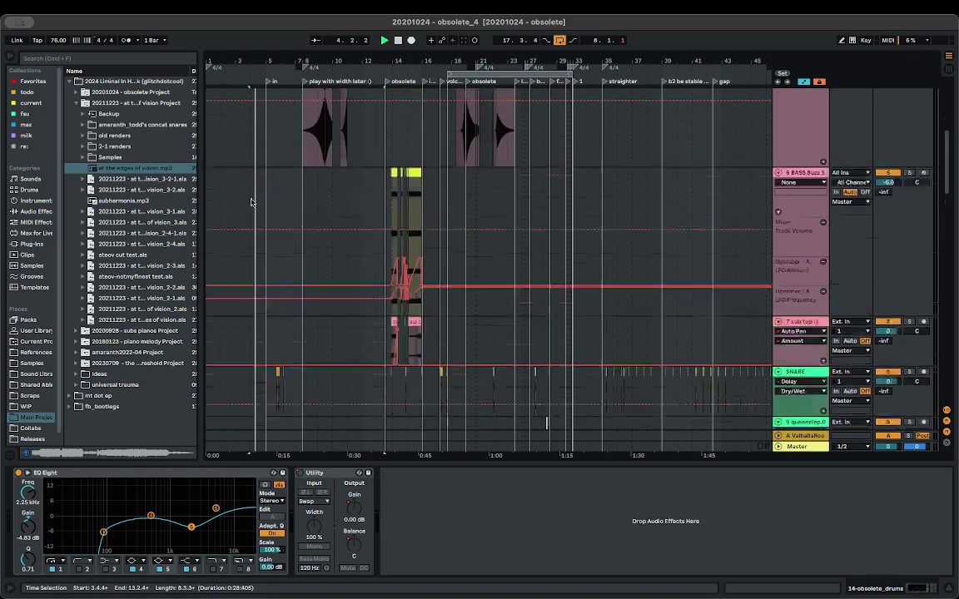
left_click(319, 157)
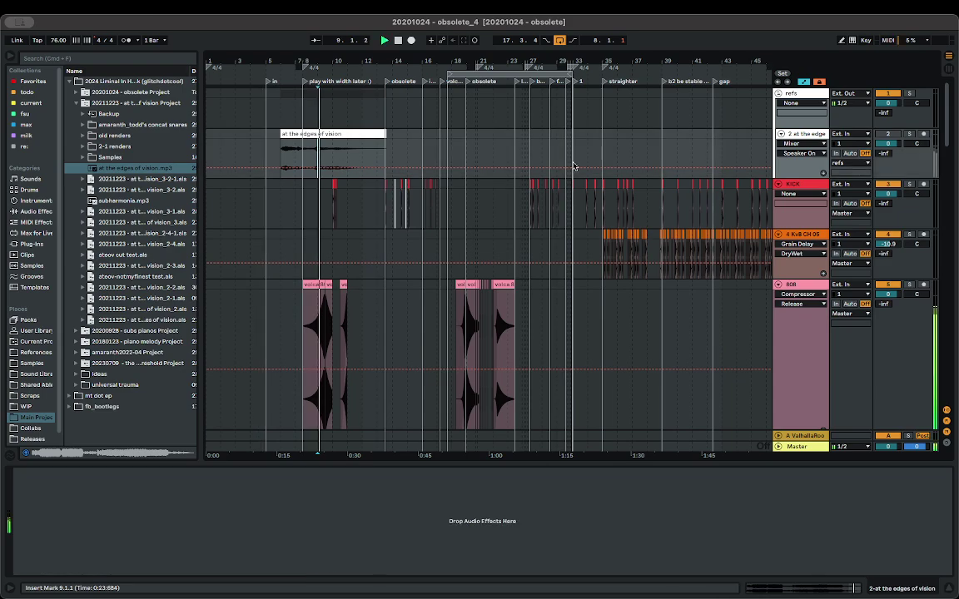
left_click(889, 134)
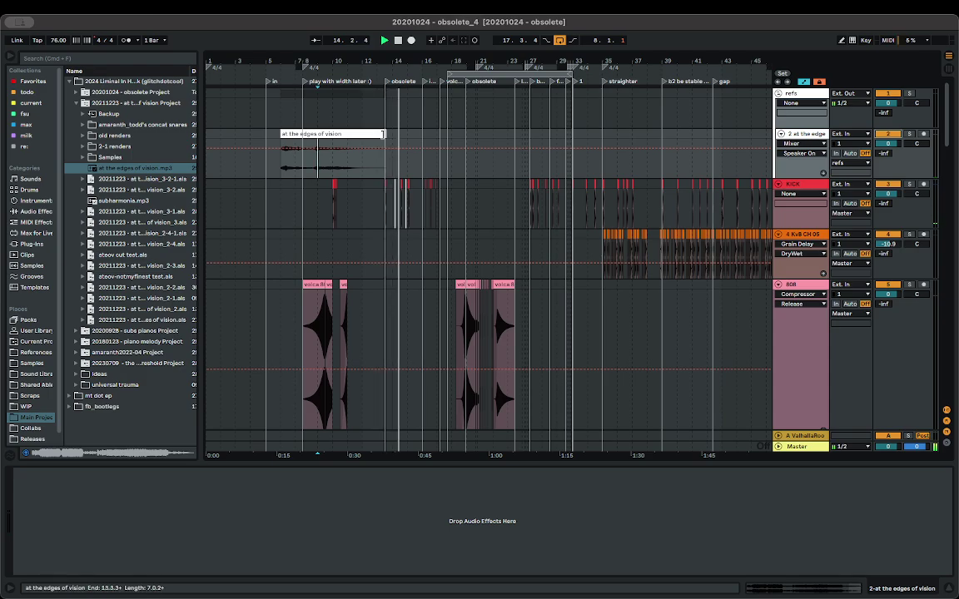
left_click_drag(380, 135, 384, 135)
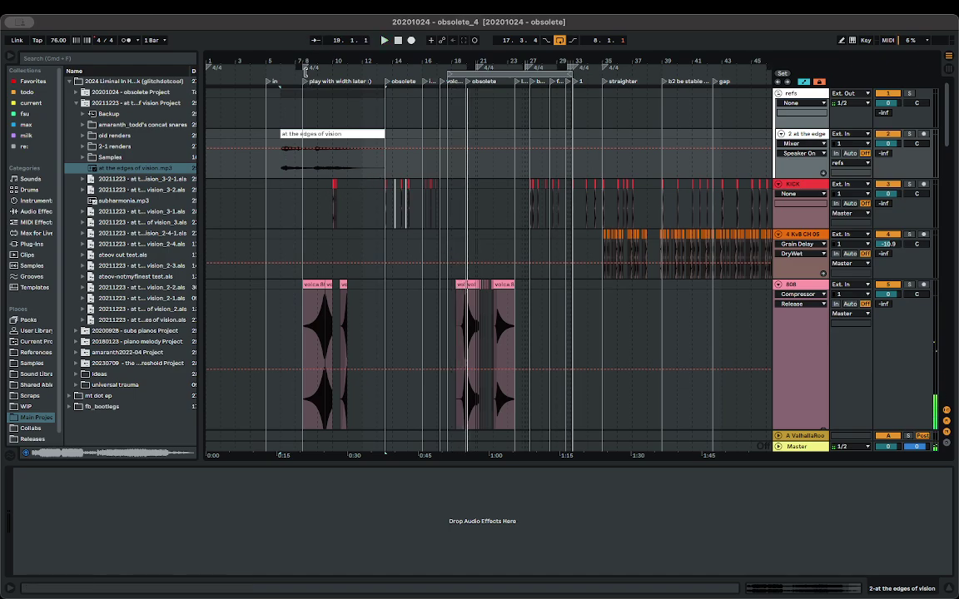
- Save the Live Set as a new version named 20201024 - obsolete_4-1.als
left_click(68, 9)
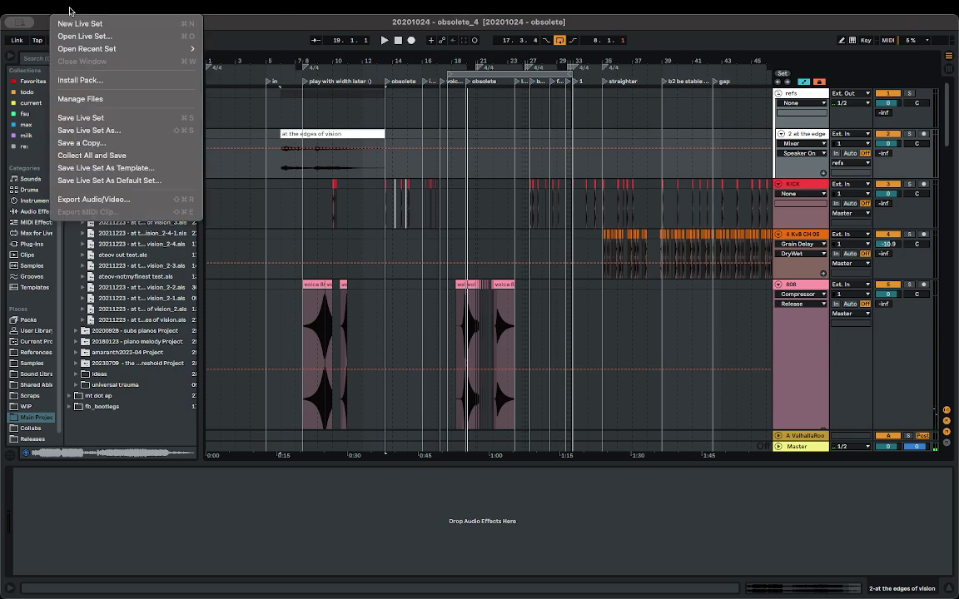
left_click(101, 130)
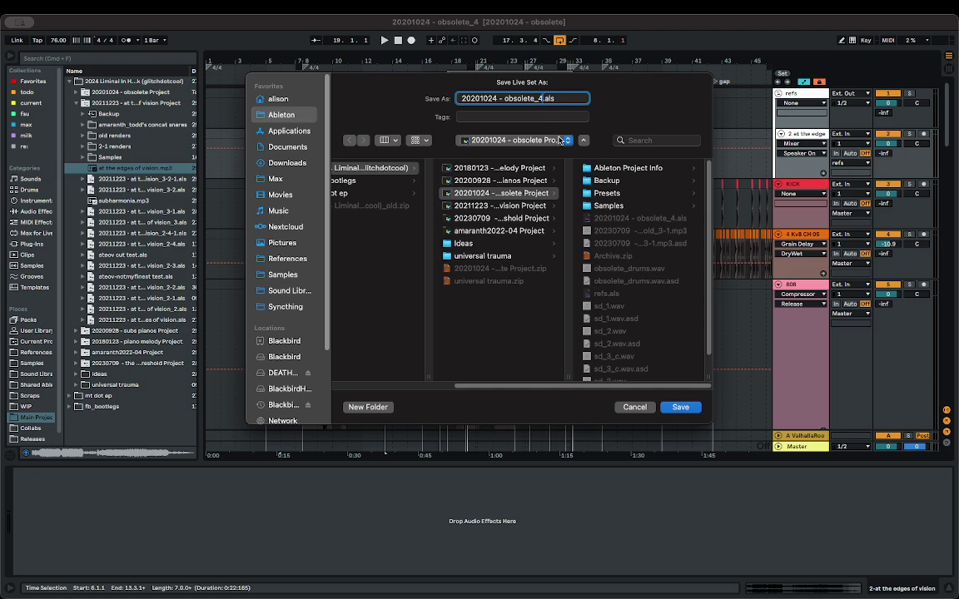
type("-1")
key("Return")
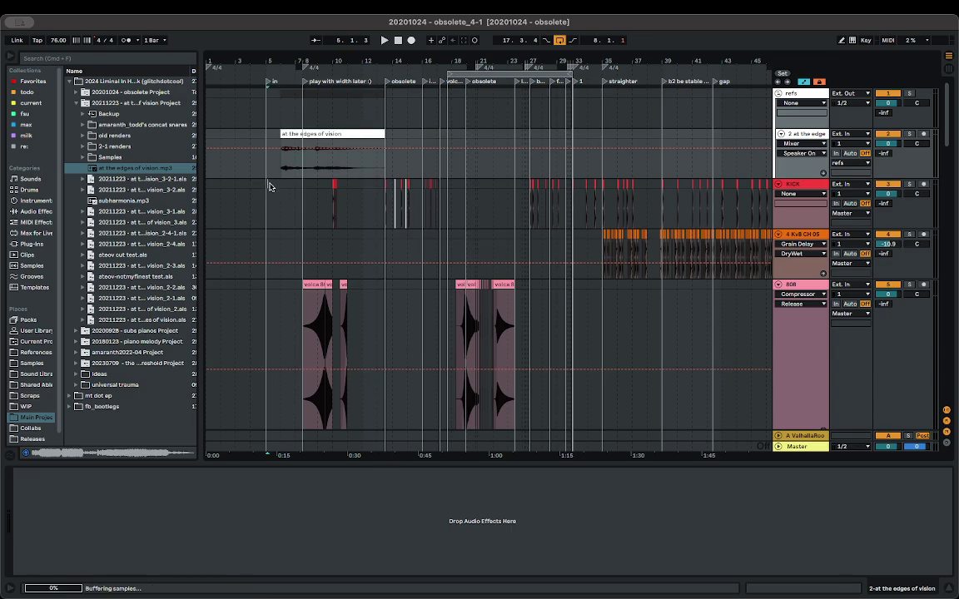
- Set the arrangement's adaptive grid to Narrow
left_click_drag(272, 186, 386, 312)
left_click(384, 314)
scroll(383, 315, "down", 15)
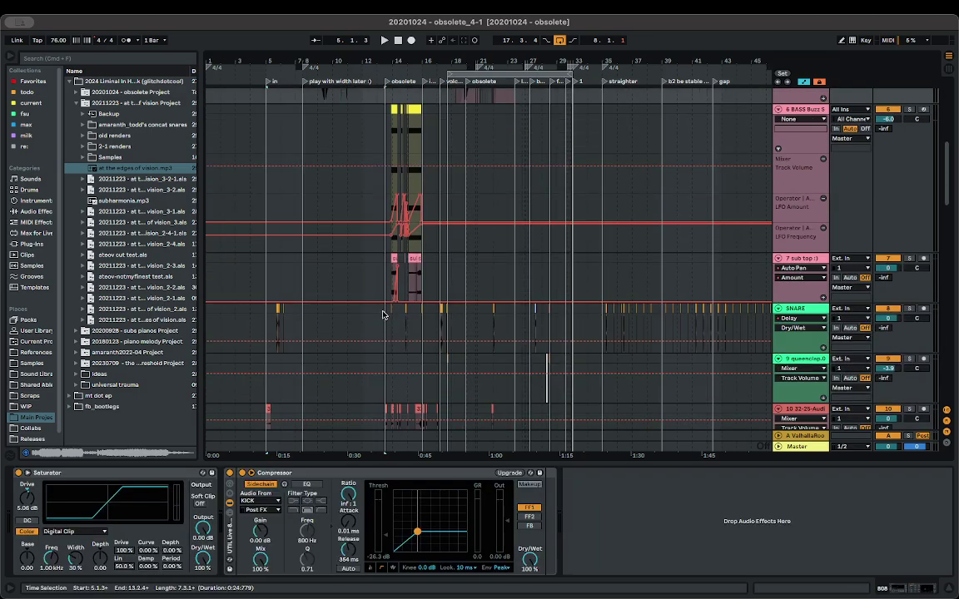
right_click(364, 310)
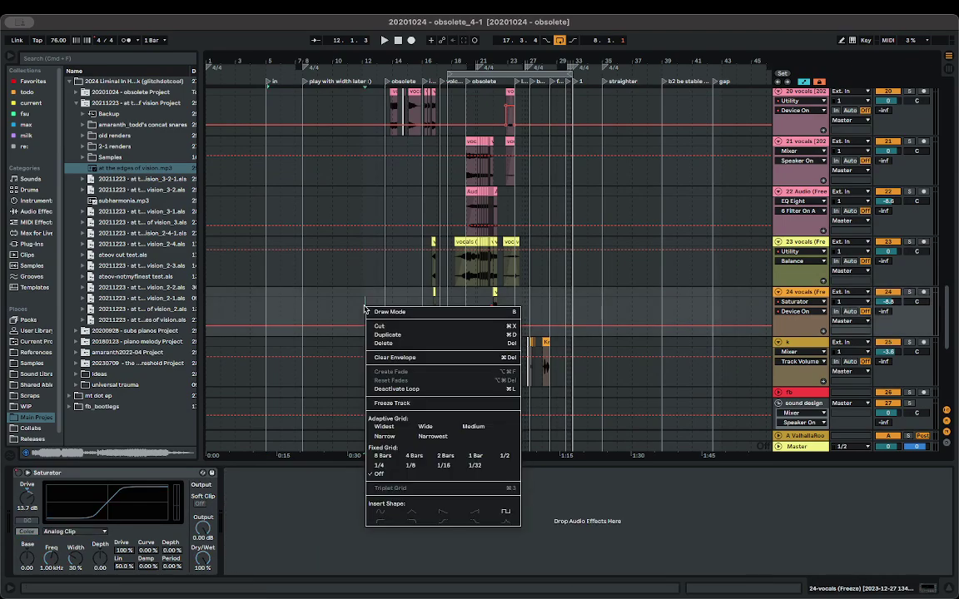
left_click(384, 437)
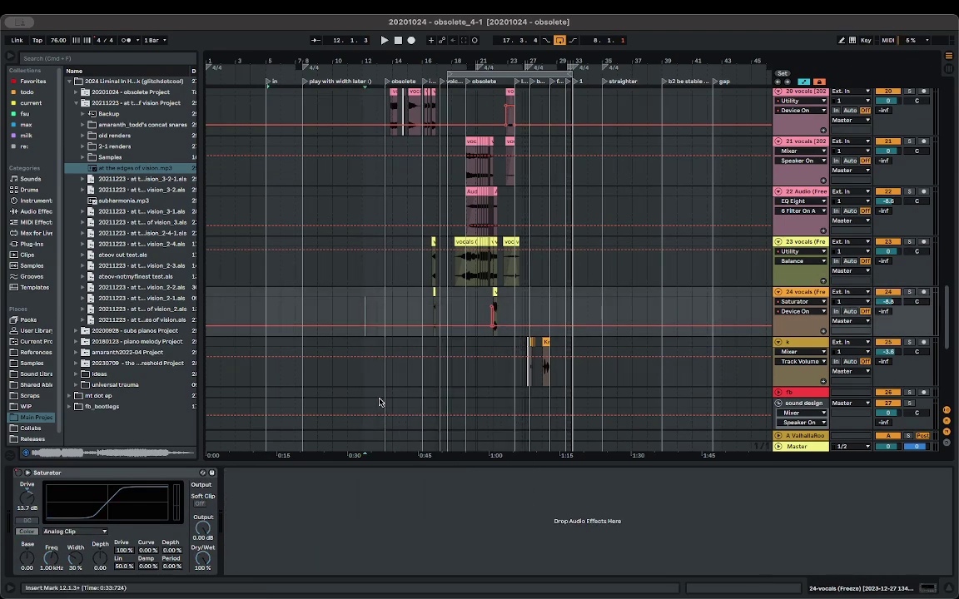
- Select the time range 5.1.1 to 13.3.1 on all tracks from KICK down to track 32
scroll(379, 398, "down", 10)
left_click(385, 388, "shift")
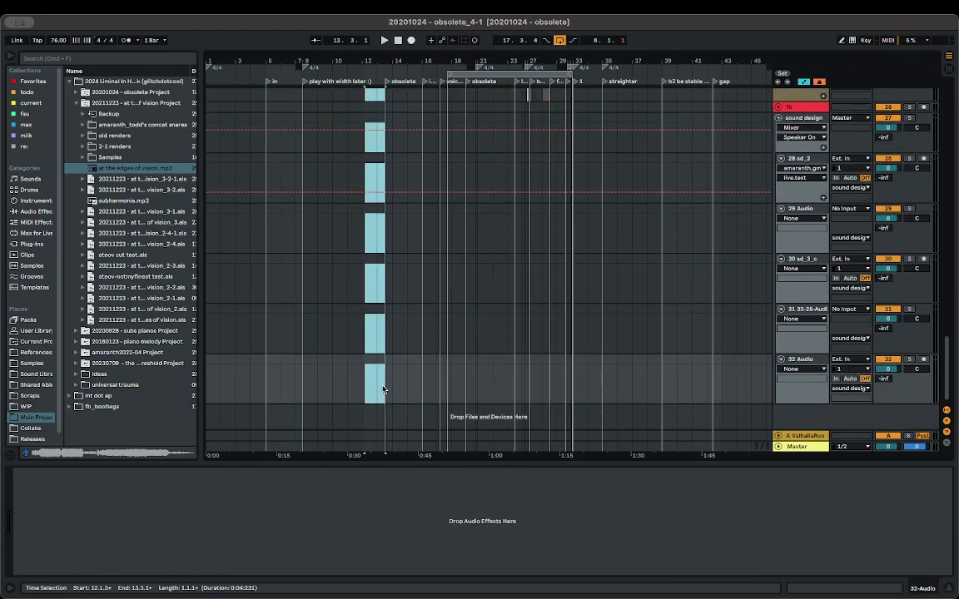
left_click(384, 389)
scroll(364, 316, "up", 15)
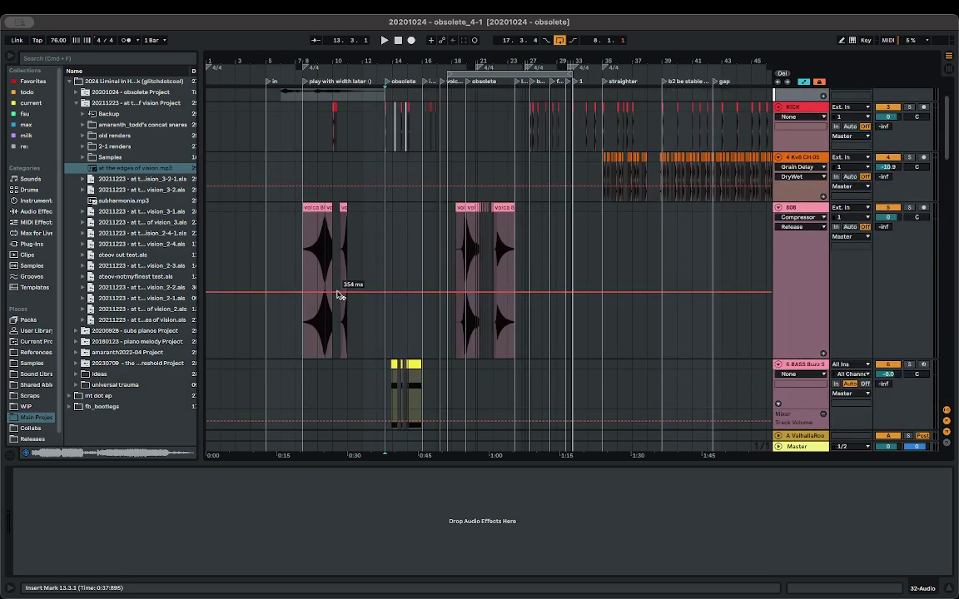
scroll(270, 259, "up", 3)
left_click(264, 185, "shift")
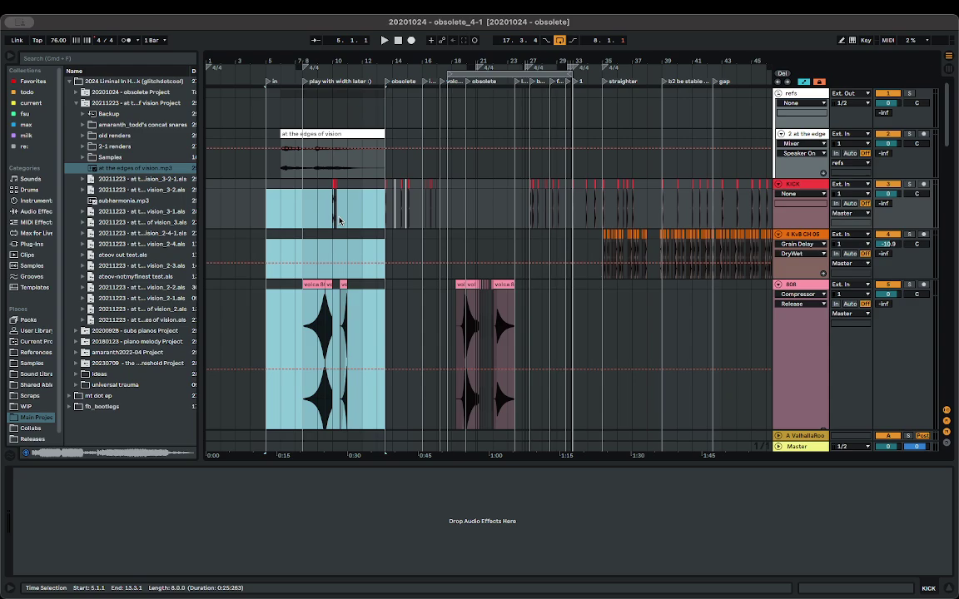
- Shorten the selection to end at 13.2.3 across the tracks from KICK down and delete the material inside it
scroll(334, 250, "down", 6)
scroll(334, 250, "up", 2)
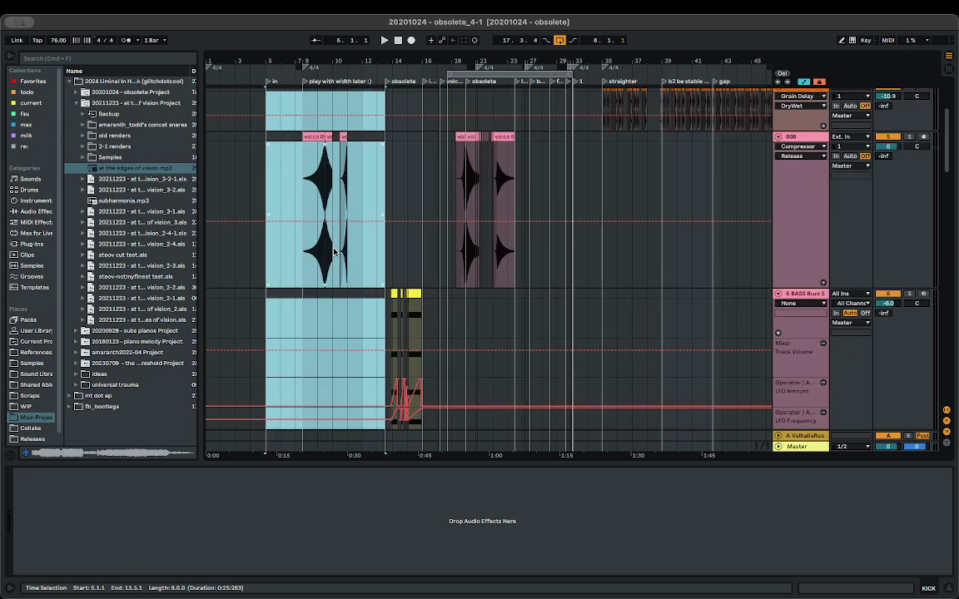
scroll(334, 250, "down", 10)
scroll(334, 249, "down", 5)
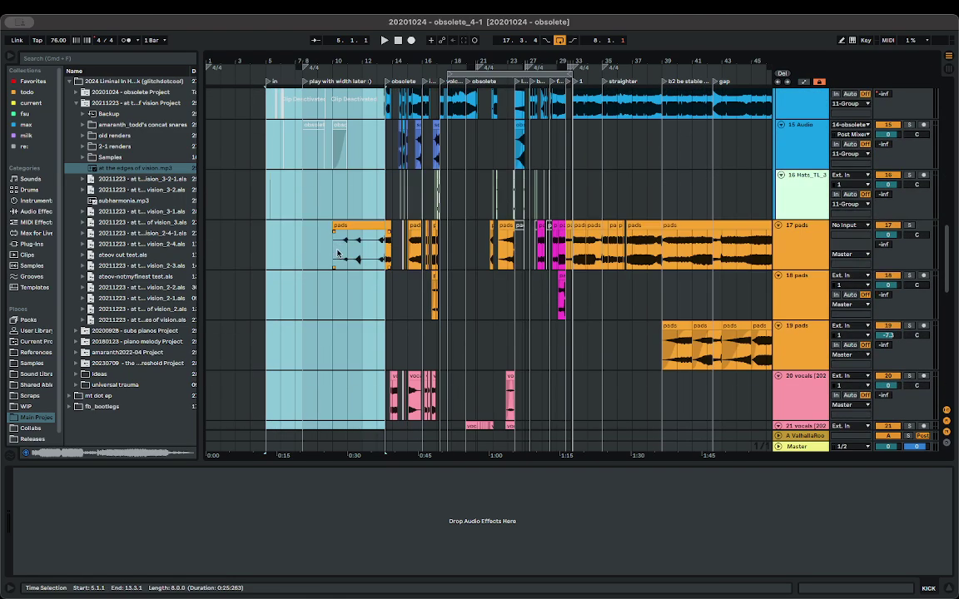
scroll(387, 263, "up", 6)
scroll(425, 269, "up", 5)
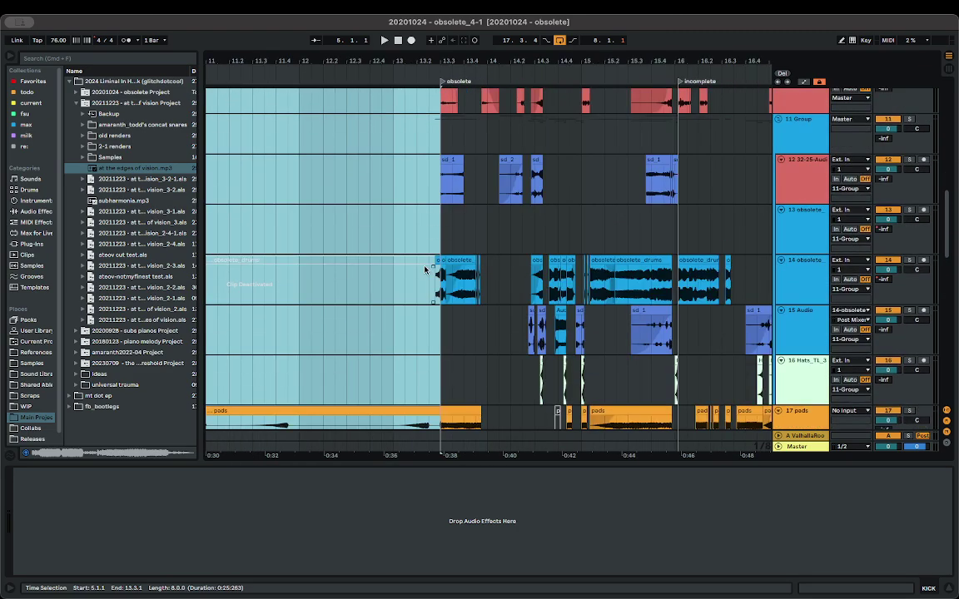
left_click(429, 250, "shift")
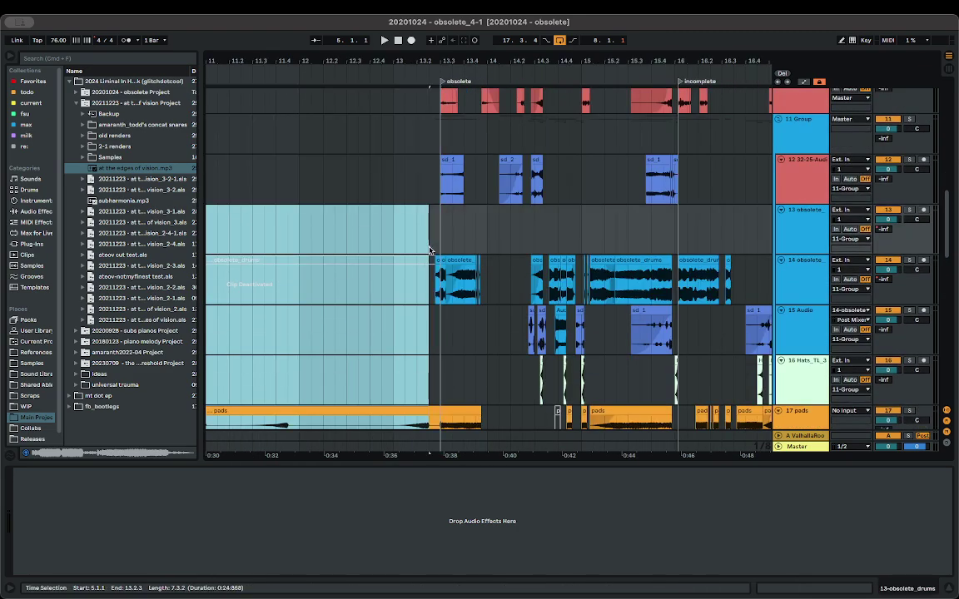
scroll(429, 248, "up", 10)
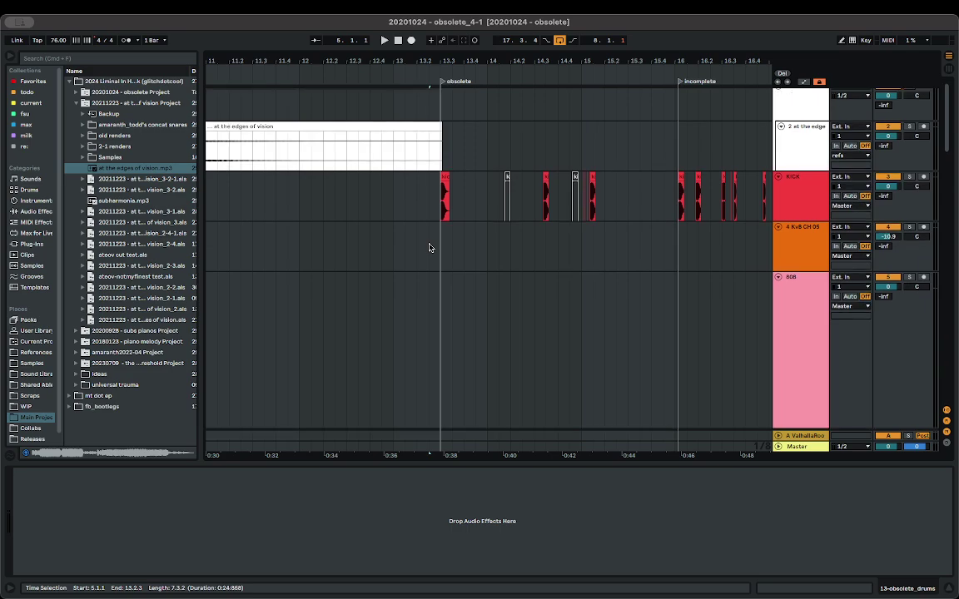
left_click(425, 203, "shift")
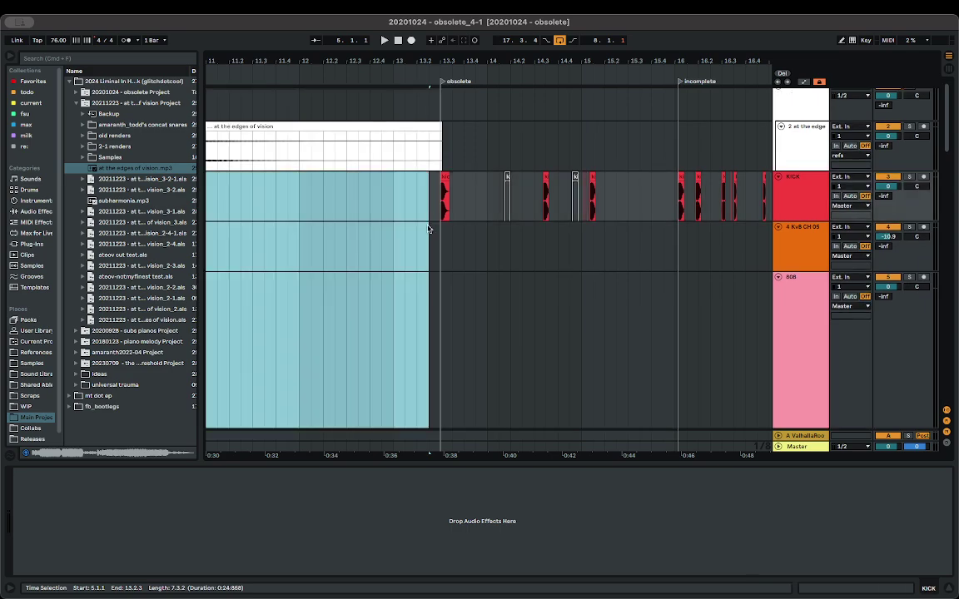
scroll(421, 221, "down", 10)
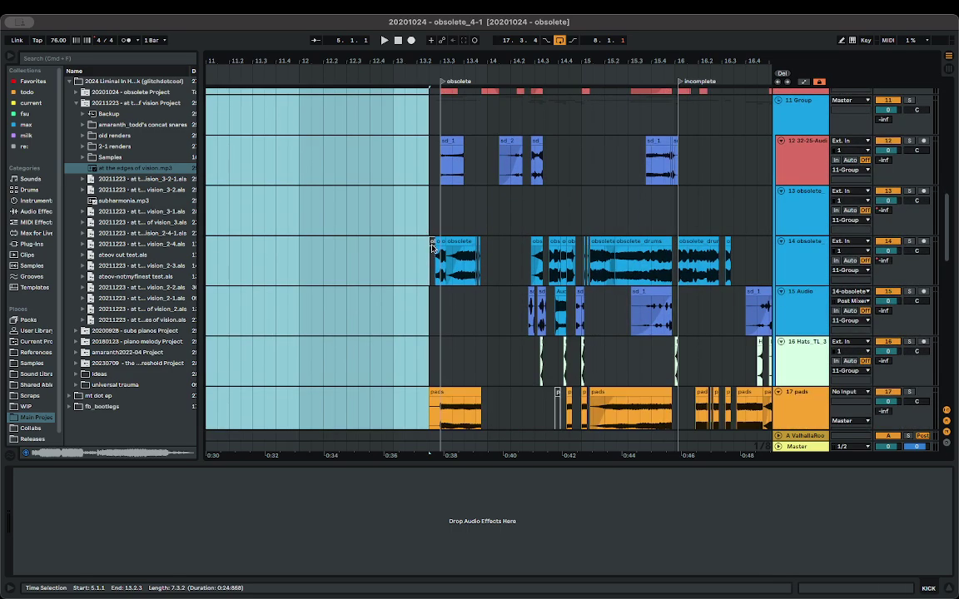
- Delete the leftover drum sliver on track 14 between 13.2.3 and 13.2.4, and play from there
left_click(433, 267)
key("space")
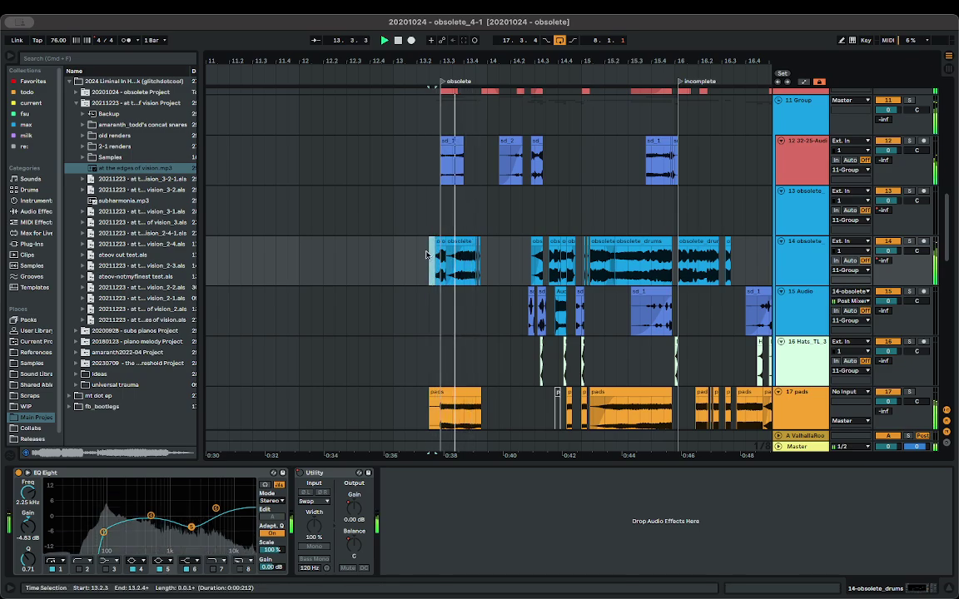
- Stop playback and delete the "play with width later :)" and "in" locators along with the 4/4 time signature change at bar 8
scroll(424, 266, "down", 10)
scroll(428, 262, "up", 6)
scroll(428, 263, "down", 8)
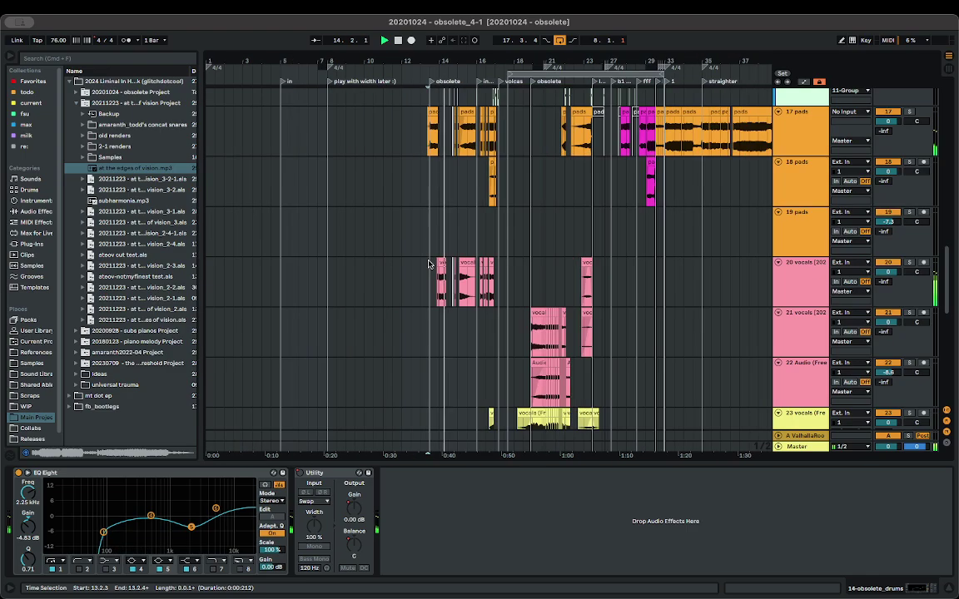
scroll(366, 265, "up", 9)
scroll(352, 263, "up", 3)
key("space")
right_click(332, 82)
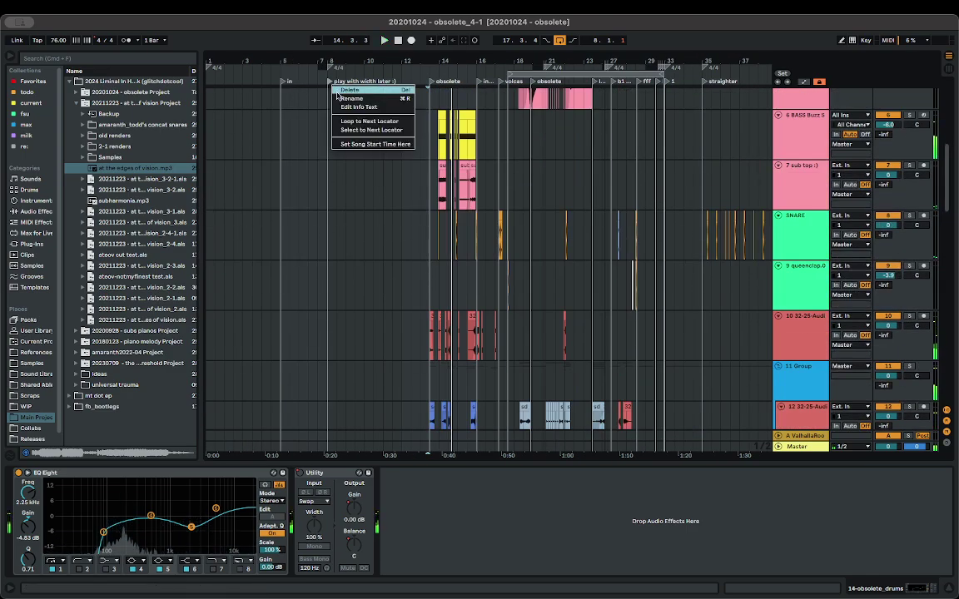
left_click(337, 89)
right_click(286, 84)
left_click(301, 90)
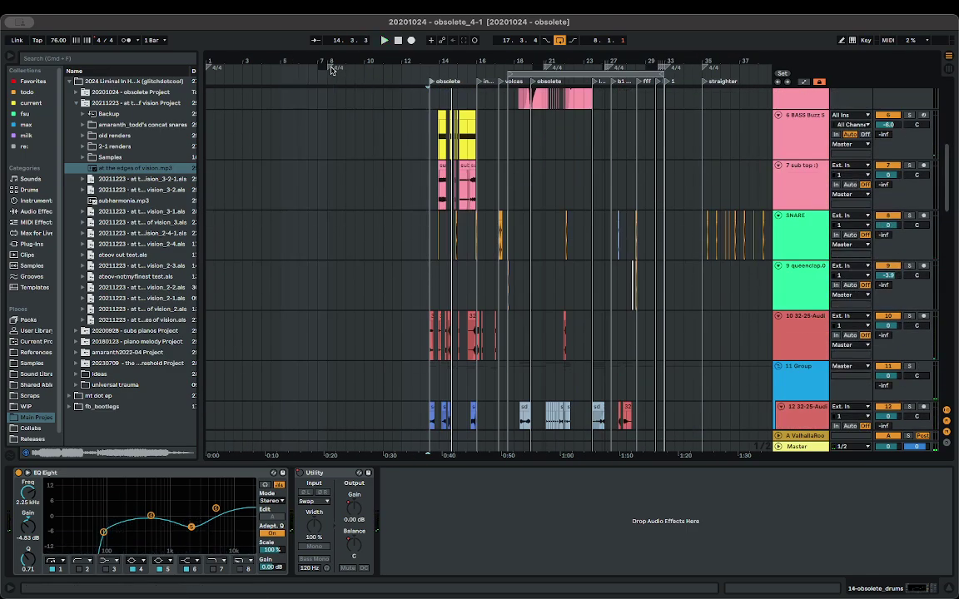
right_click(332, 70)
left_click(344, 81)
- Play the arrangement from 13.1.1, and play the transition from the middle of the "at the edges of vision" clip
scroll(373, 196, "up", 6)
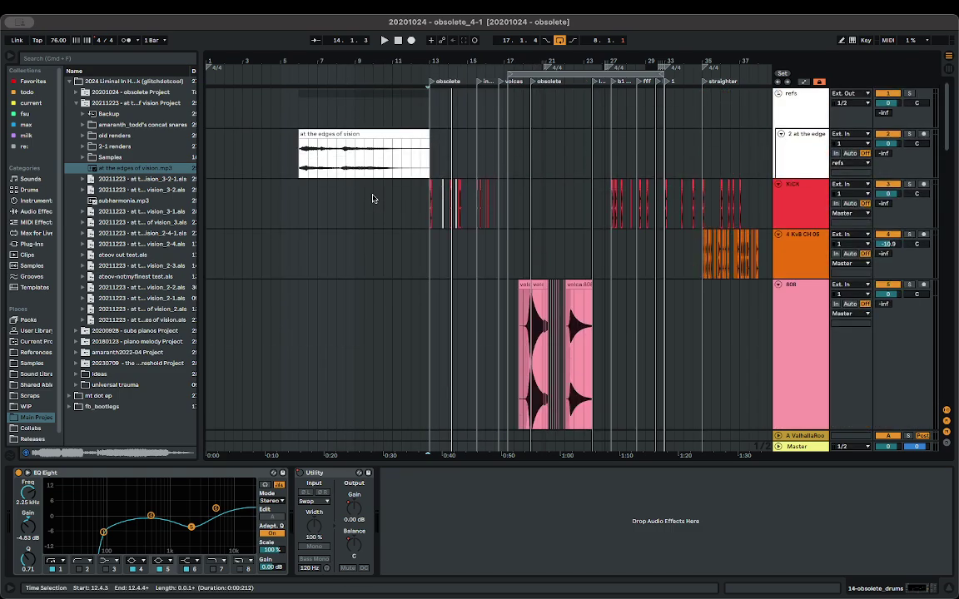
scroll(373, 199, "down", 6)
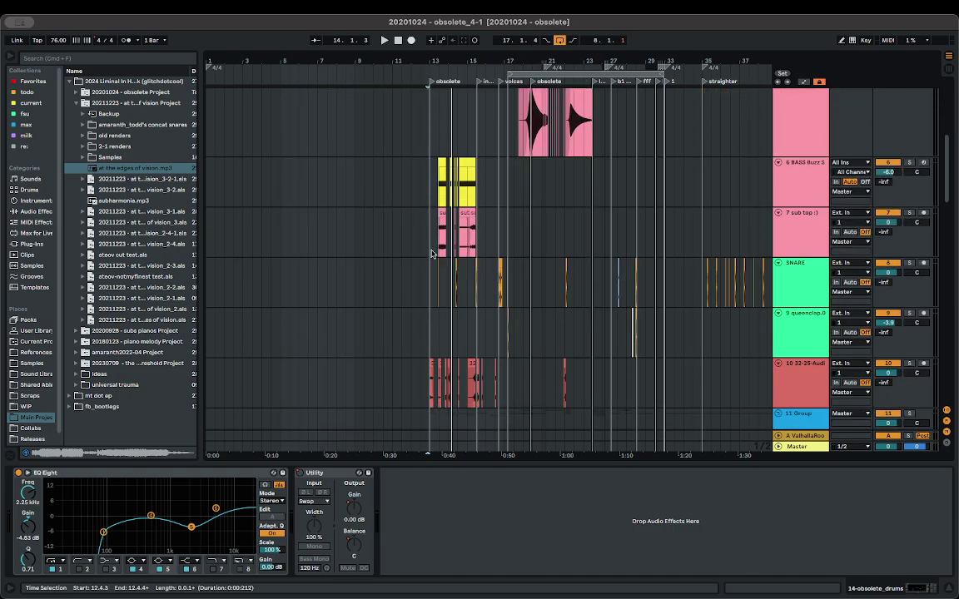
left_click(431, 268)
key("space")
scroll(431, 267, "right", 5)
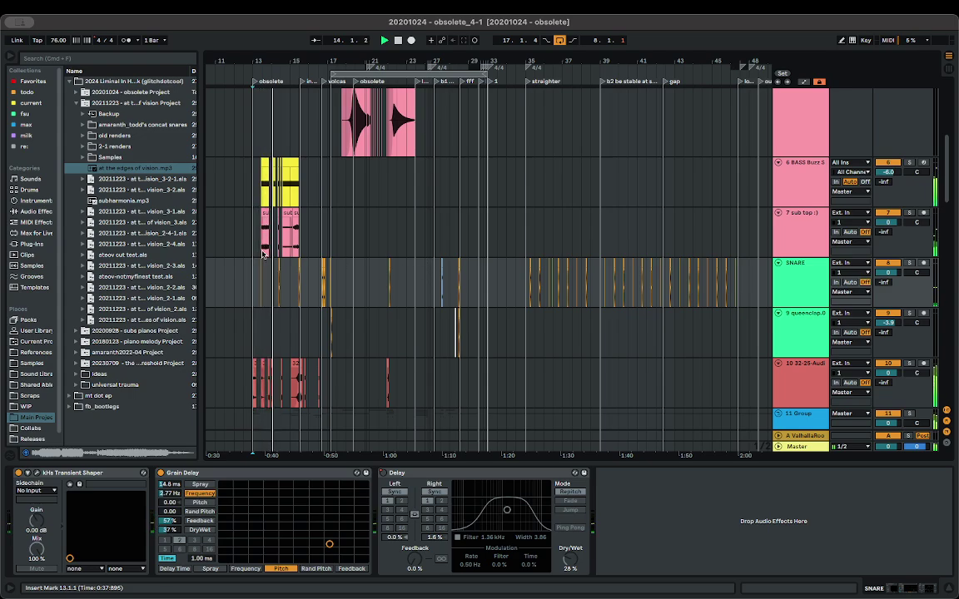
scroll(267, 257, "left", 5)
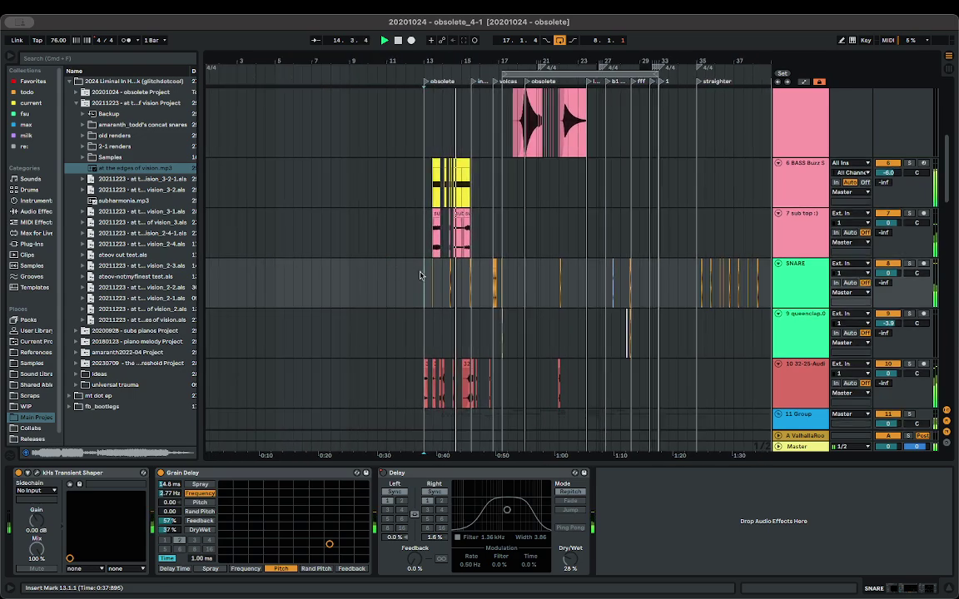
scroll(433, 274, "up", 6)
left_click(355, 144)
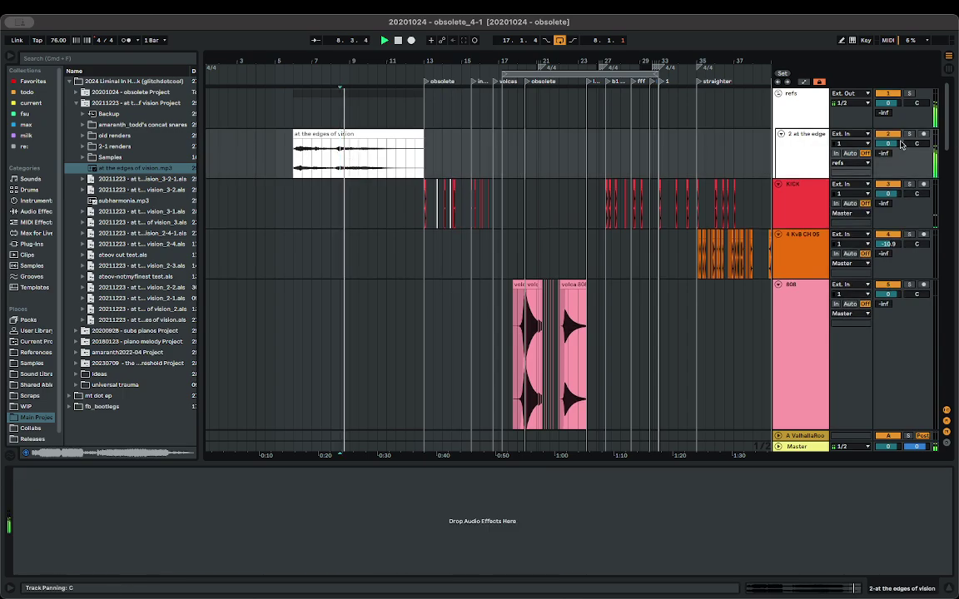
key("space")
- Try a louder earlier portion of the "at the edges of vision" clip spanning 4.1.1 to 13.1.1, and play it into the obsolete section
left_click_drag(422, 135, 300, 146)
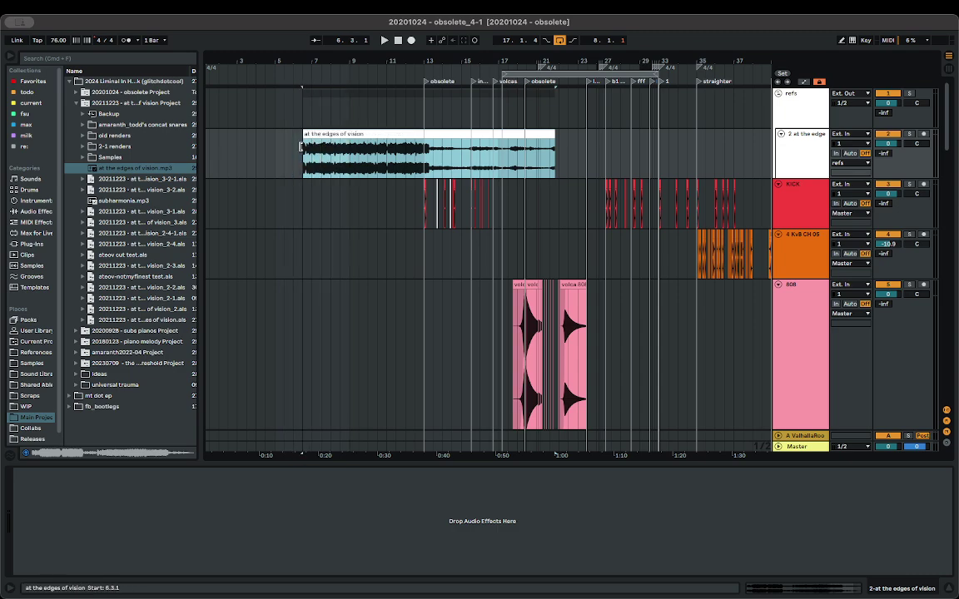
left_click_drag(427, 137, 383, 141)
key("space")
left_click(340, 154)
key("space")
key("space")
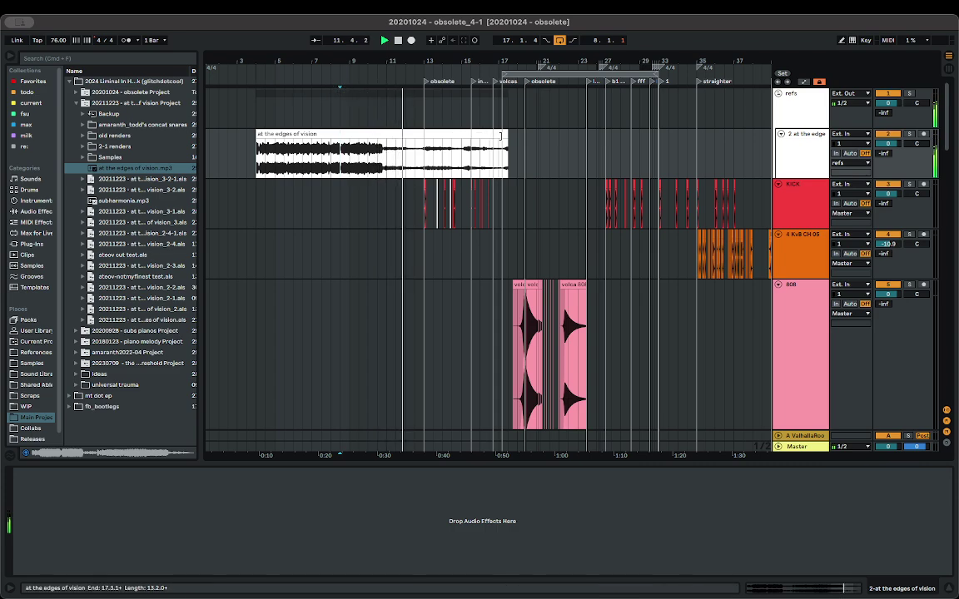
left_click_drag(502, 136, 418, 142)
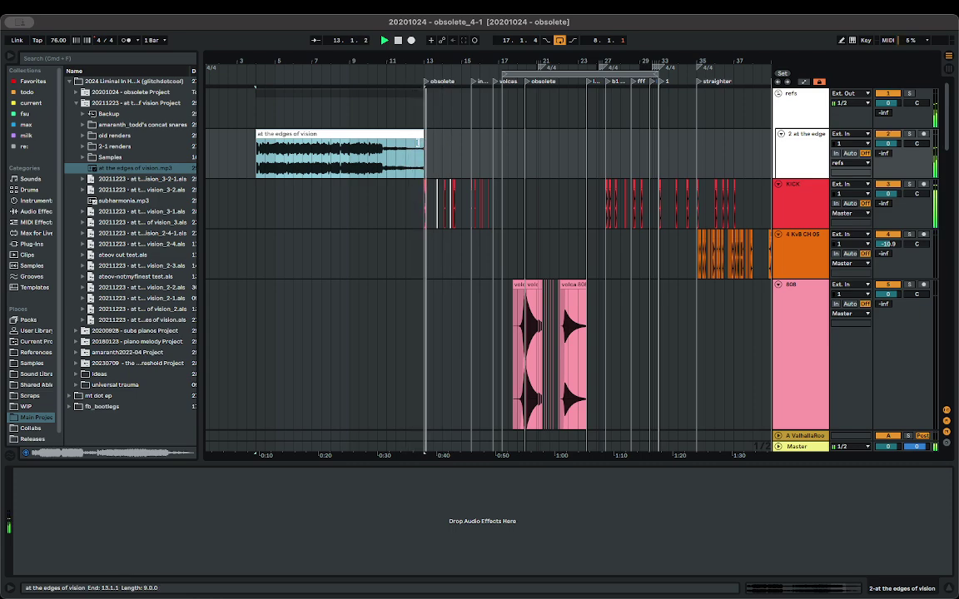
left_click(363, 154)
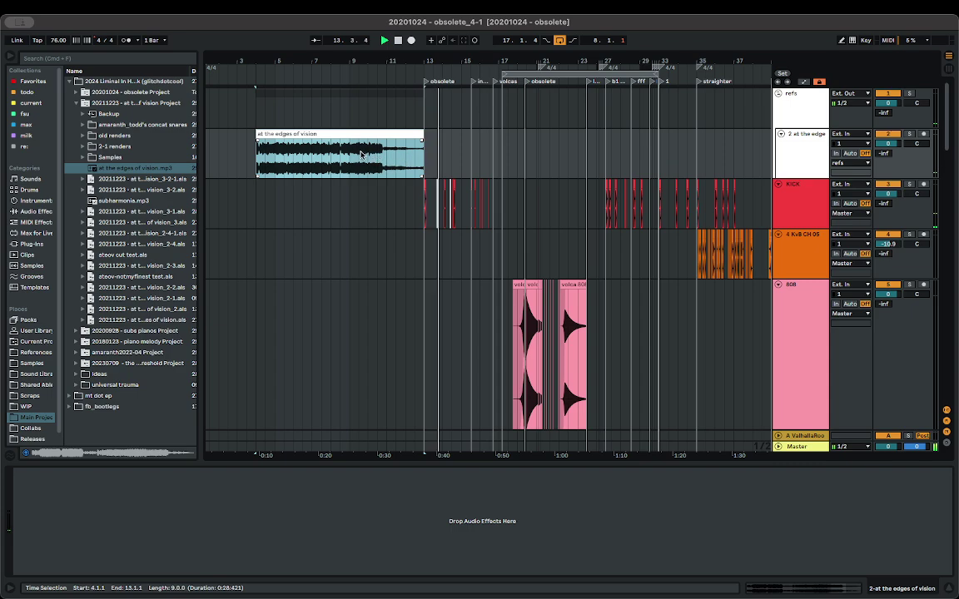
- Recut the "at the edges of vision" clip to its quiet ending and move it to start at 3.2.2, ending just before 13.1.1
left_click_drag(421, 133, 734, 150)
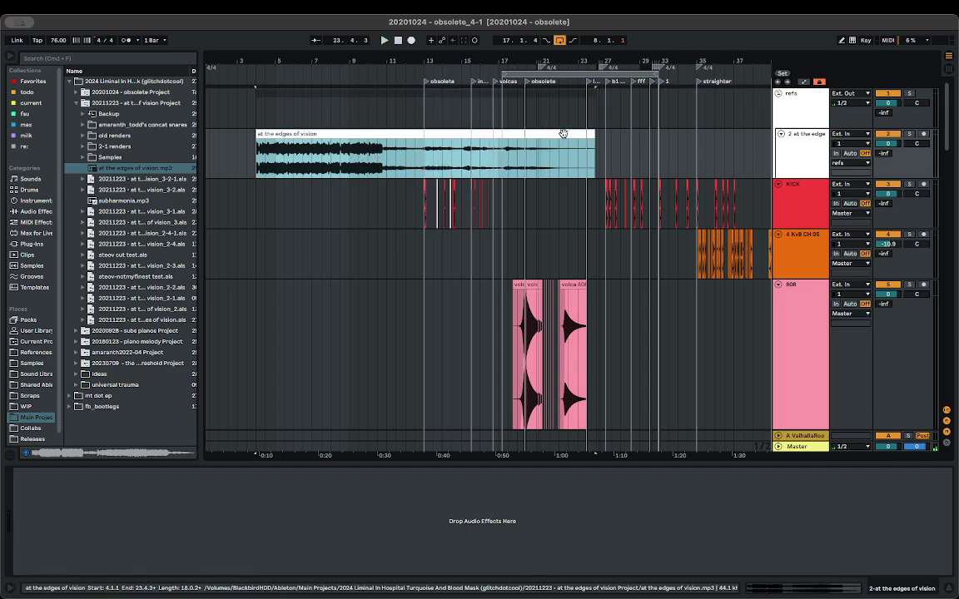
left_click_drag(256, 134, 415, 134)
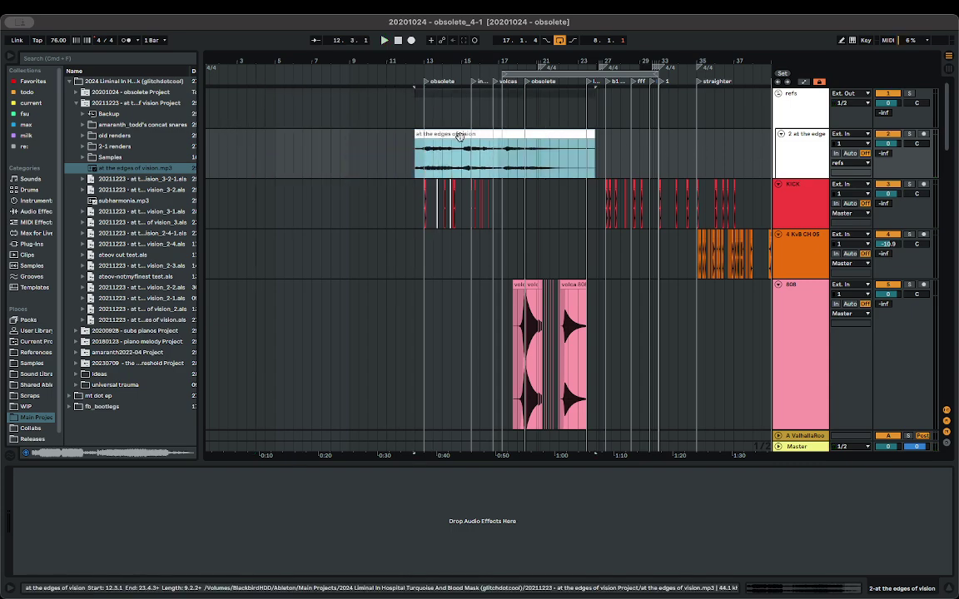
left_click_drag(517, 134, 349, 145)
- Play the repositioned "at the edges of vision" clip from 9.1.1 into the obsolete section to check the transition
key("space")
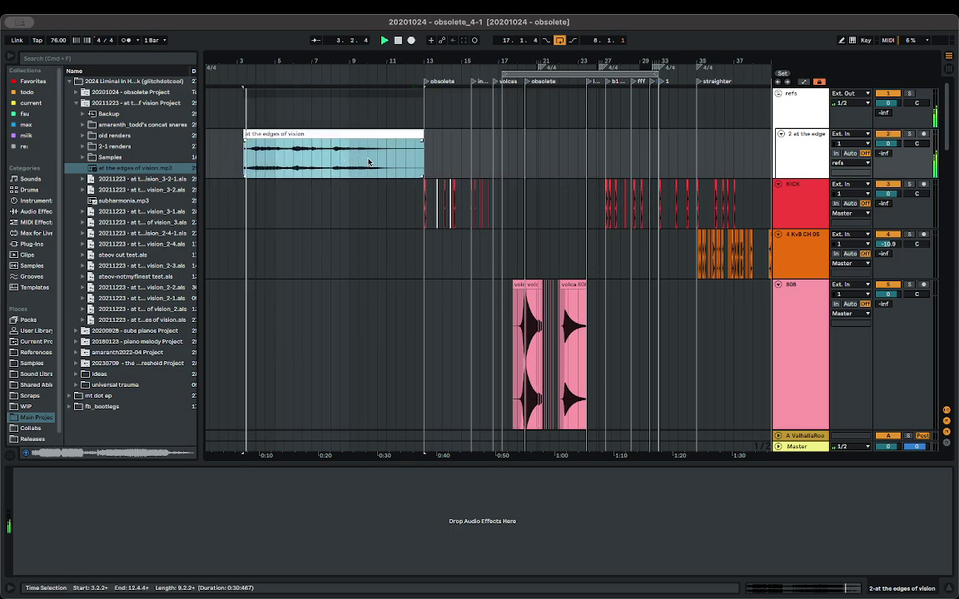
left_click(359, 160)
key("space")
key("space")
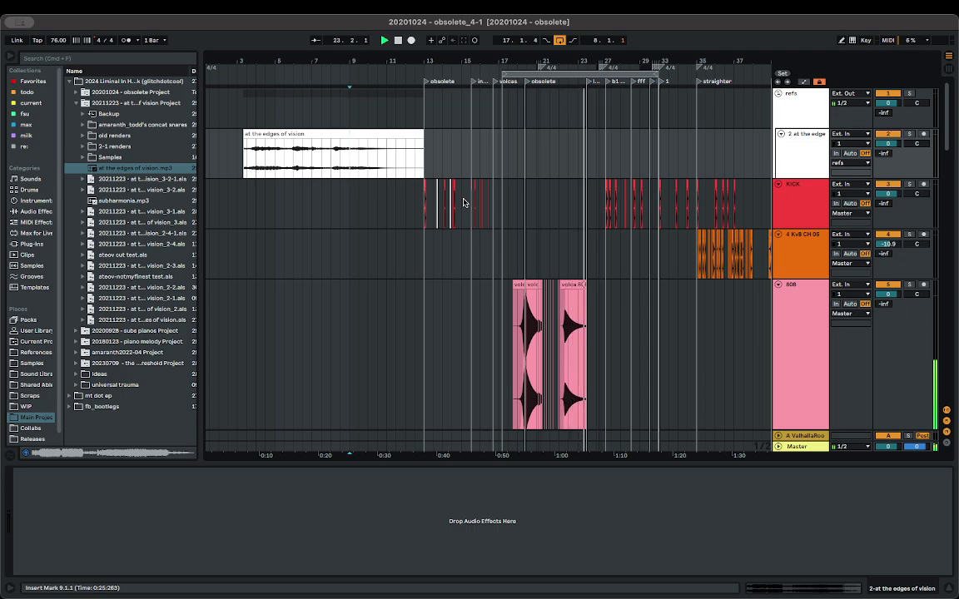
- Delete the two adjacent time signature changes around bars 20 to 21, and stop playback
right_click(542, 68)
left_click(555, 79)
right_click(542, 69)
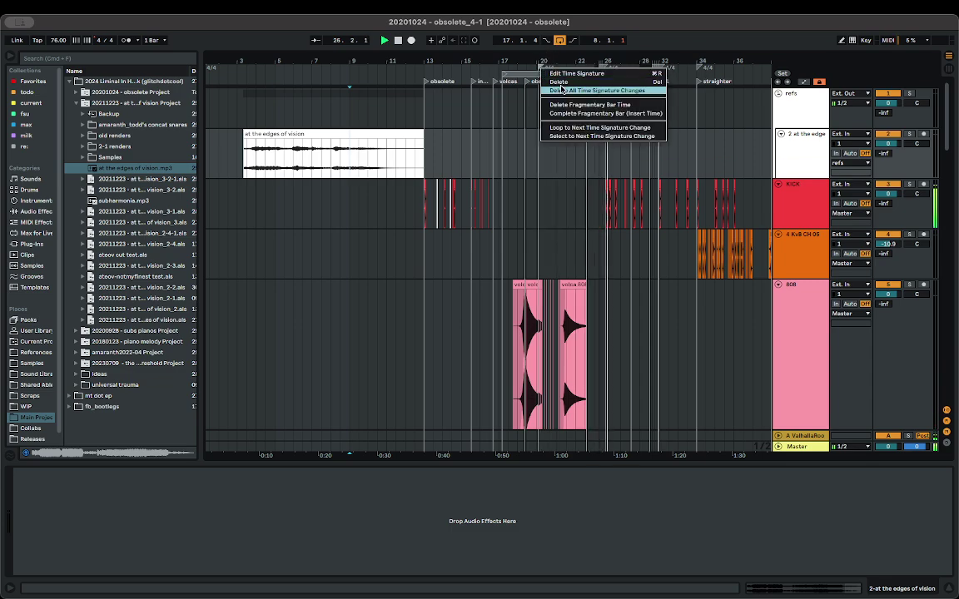
left_click(555, 82)
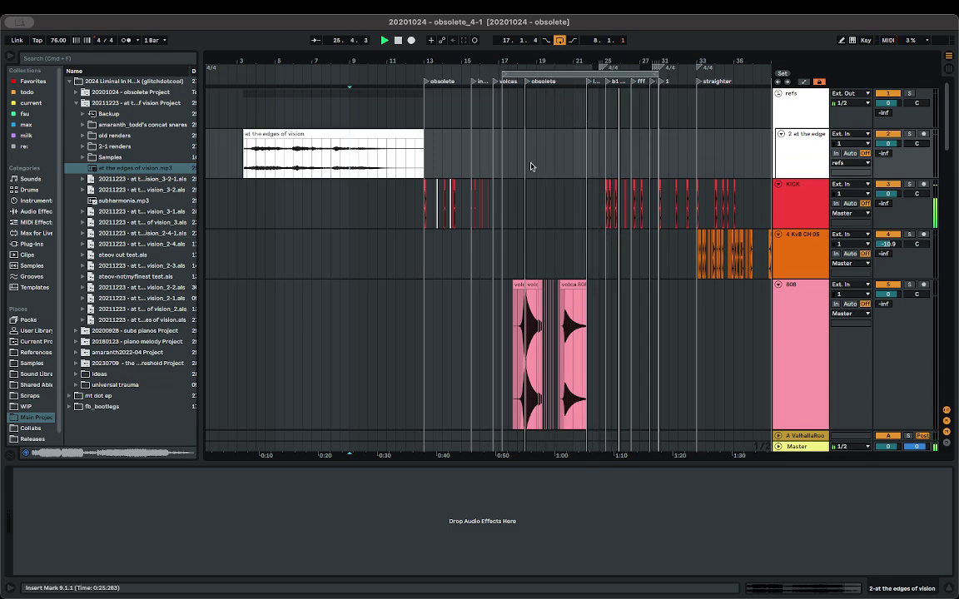
scroll(529, 159, "down", 10)
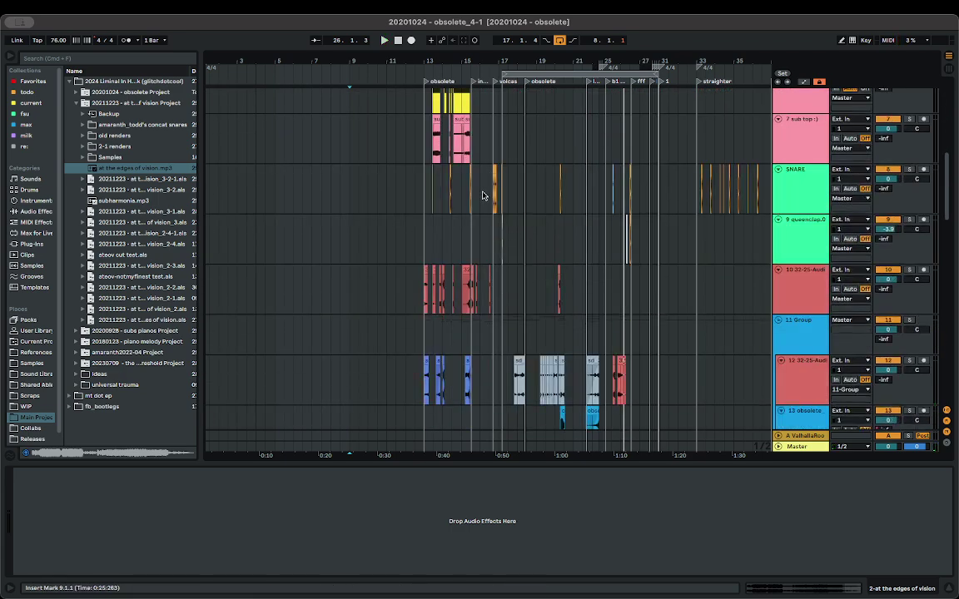
- Show the current project's files and search the browser for "obso"
left_click(43, 342)
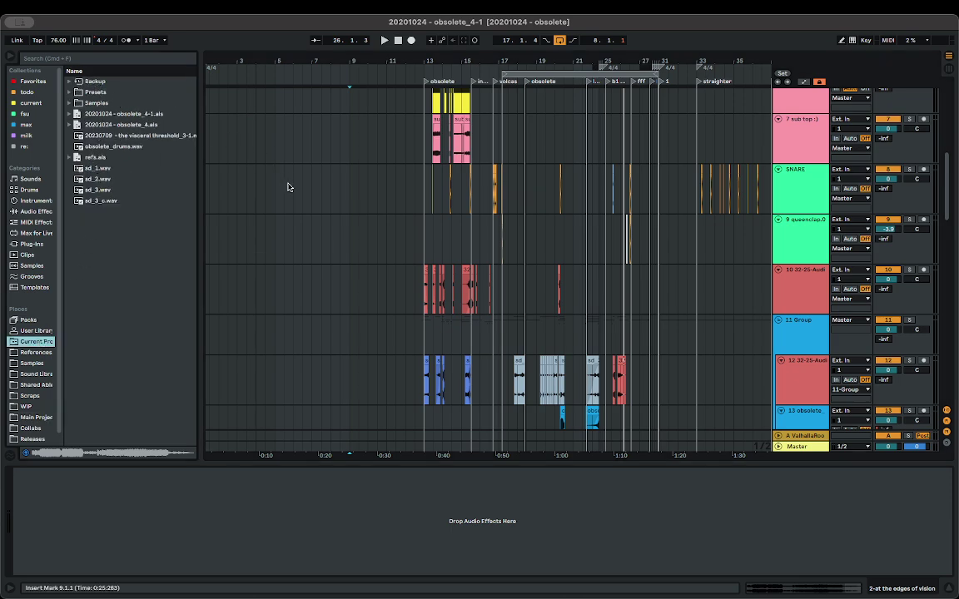
key("super+f")
type("ob")
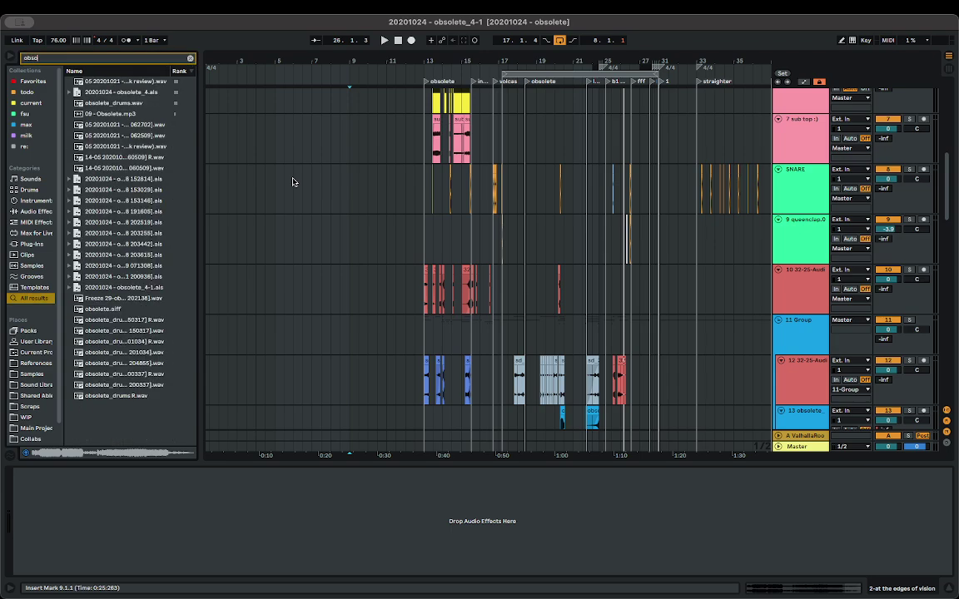
key("BackSpace")
- Search the browser for "ghost of" and clear the search term
type("goa")
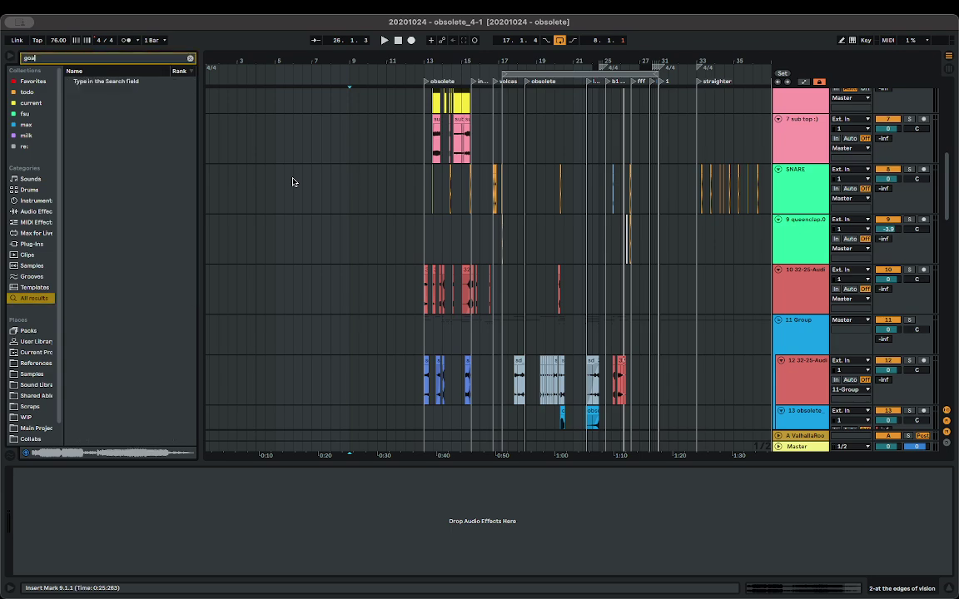
key("BackSpace")
key("BackSpace")
key("BackSpace")
type("g")
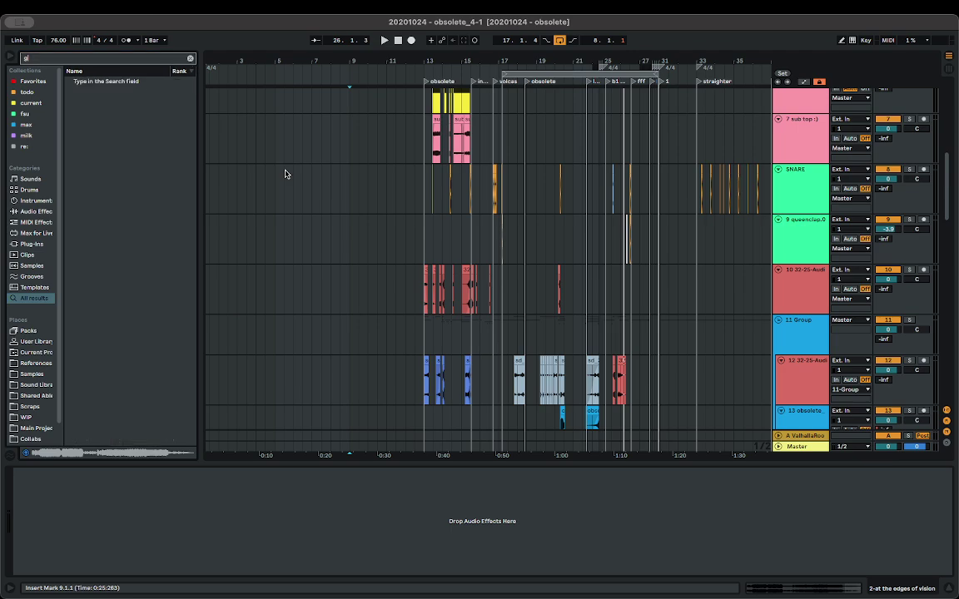
type("host of a")
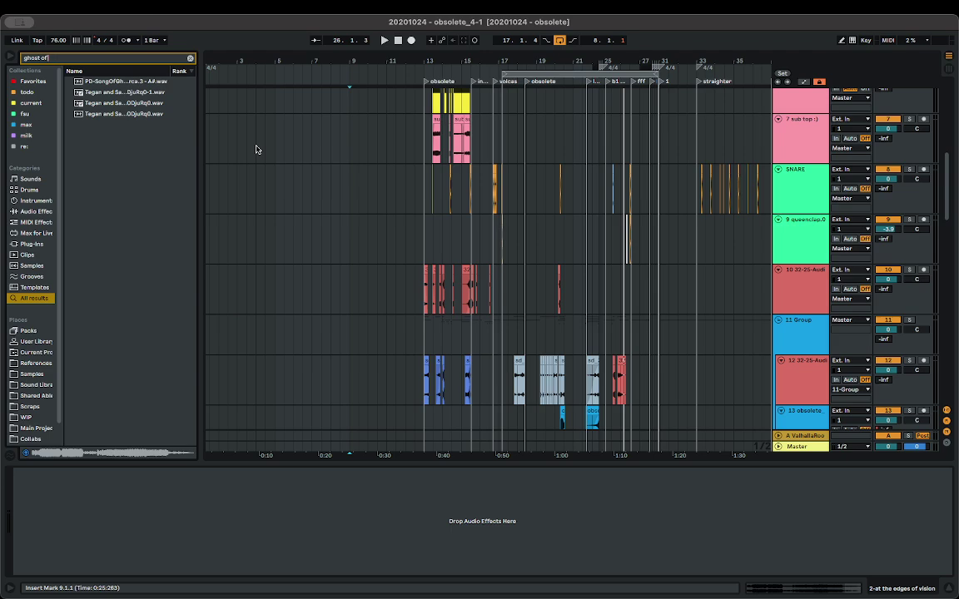
key("BackSpace")
key("BackSpace")
key("BackSpace")
key("BackSpace")
key("BackSpace")
key("BackSpace")
key("BackSpace")
key("BackSpace")
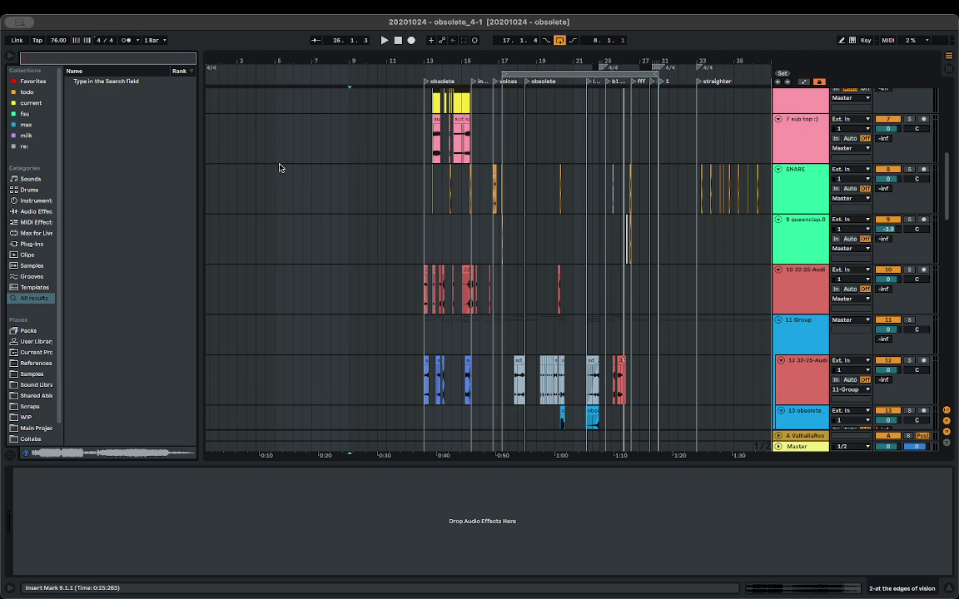
type("obsolete")
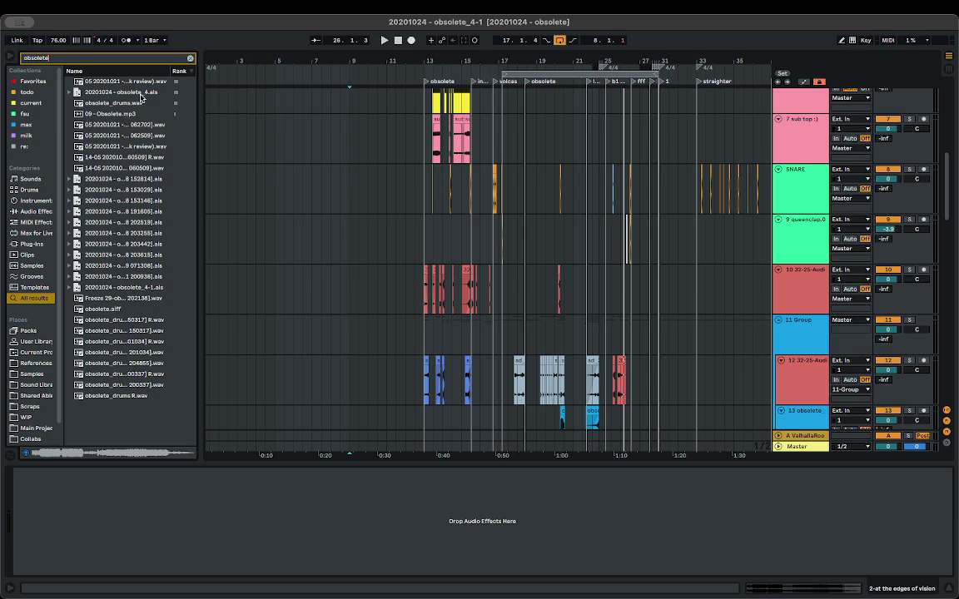
left_click(141, 81)
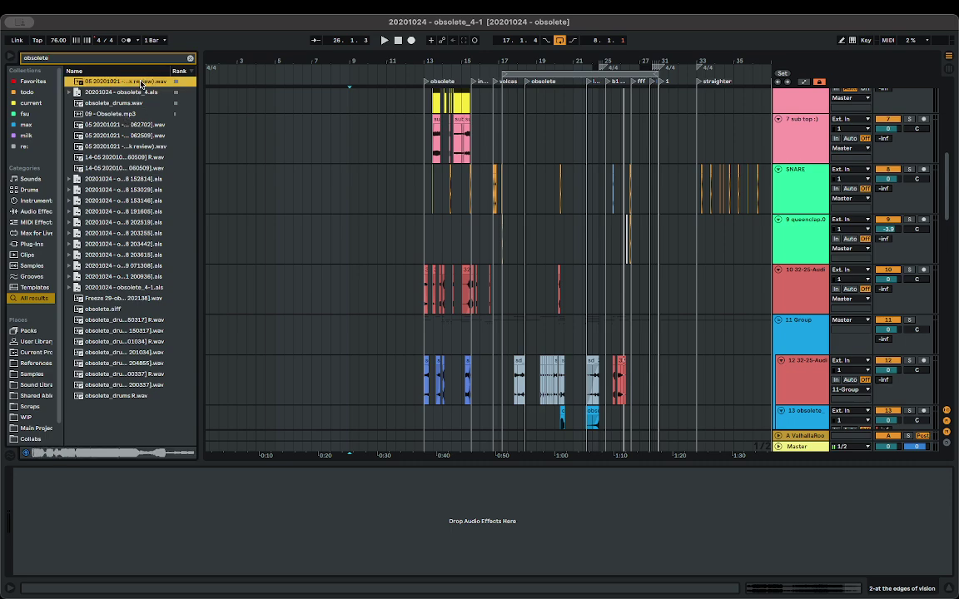
right_click(142, 83)
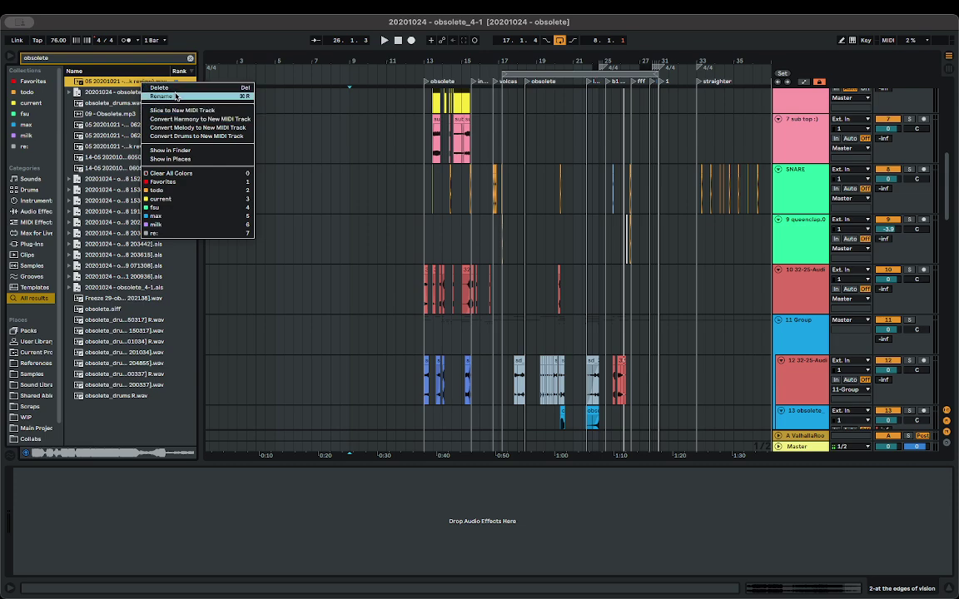
left_click(187, 151)
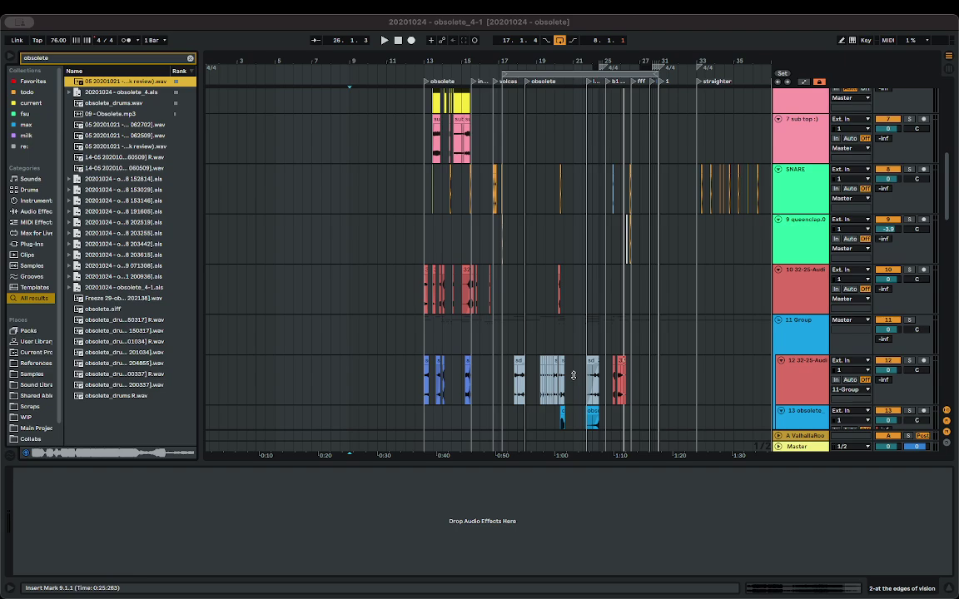
- Collapse all tracks in the arrangement and insert a new audio track below the sound design group
scroll(350, 406, "up", 10)
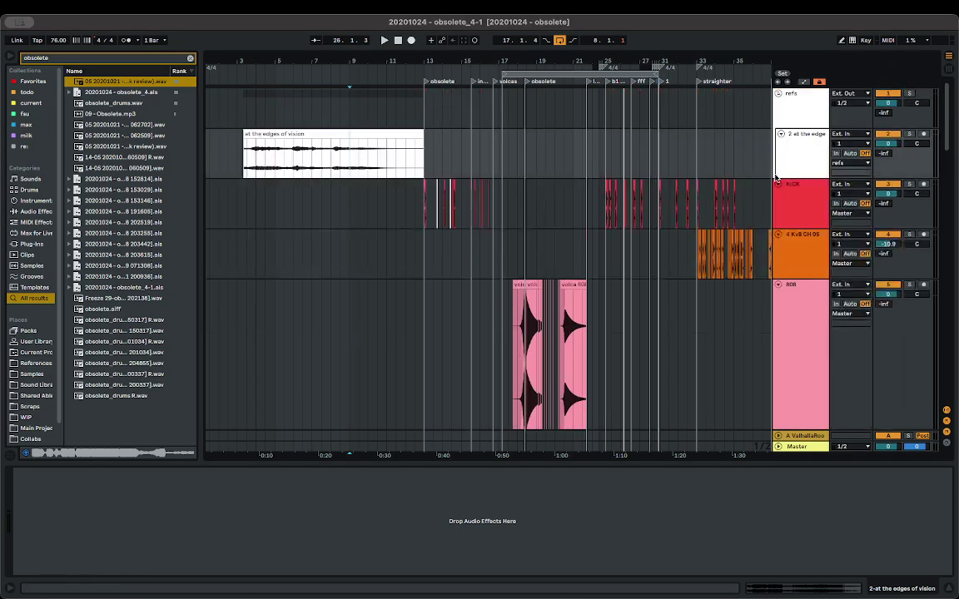
left_click(779, 187, "alt")
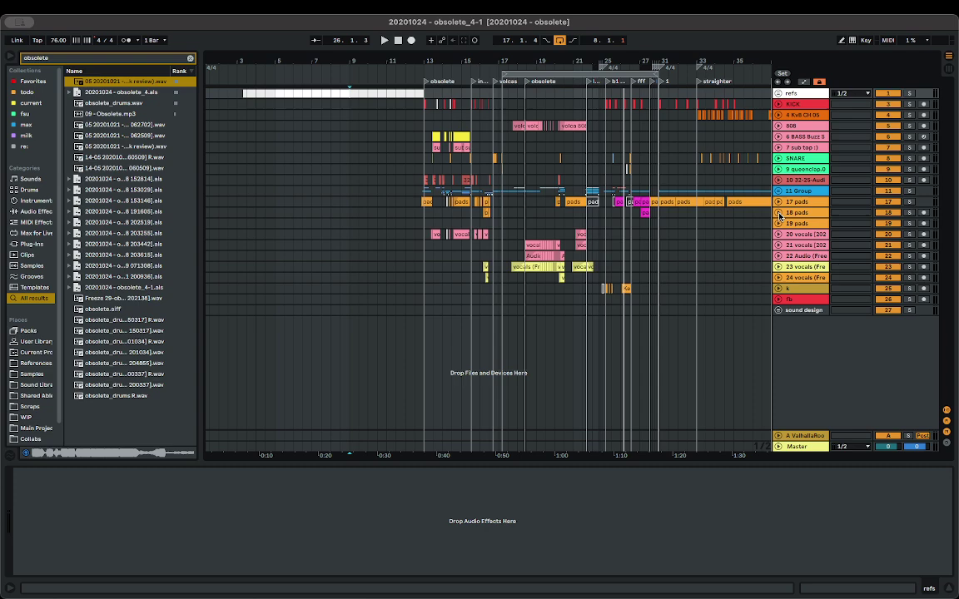
right_click(811, 353)
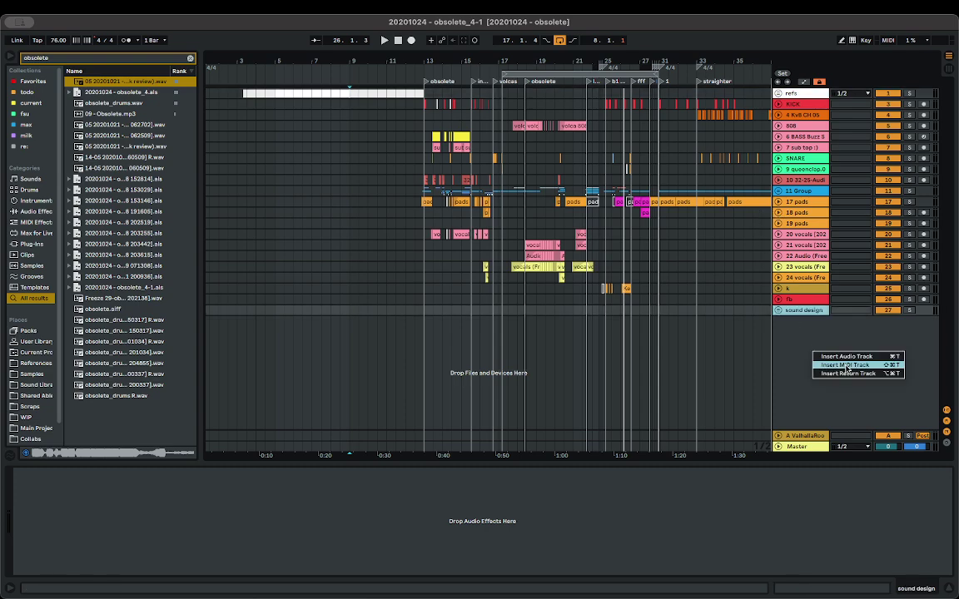
left_click(812, 338)
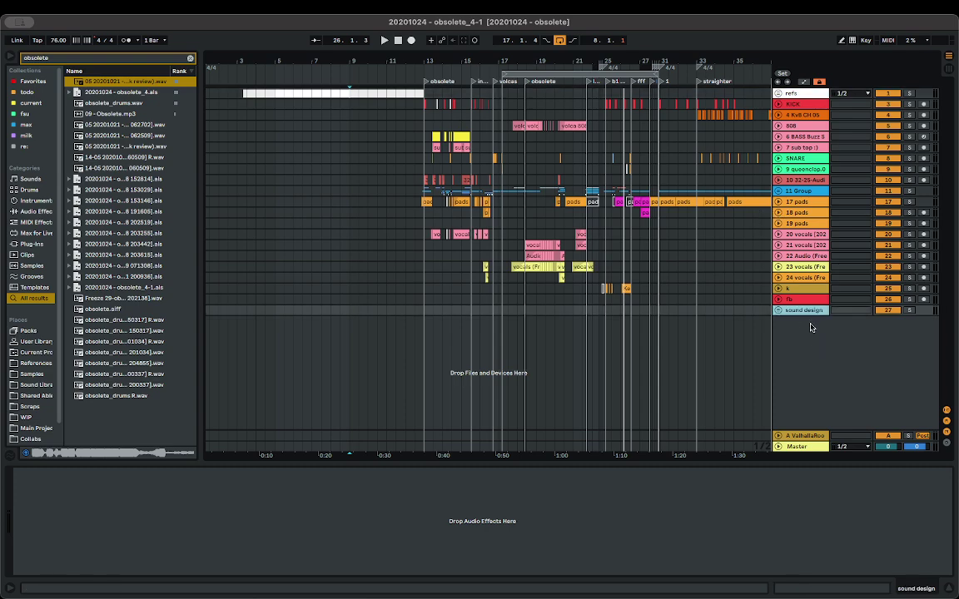
key("super+t")
- Group the new audio track and name the group "spleeter"
right_click(810, 339)
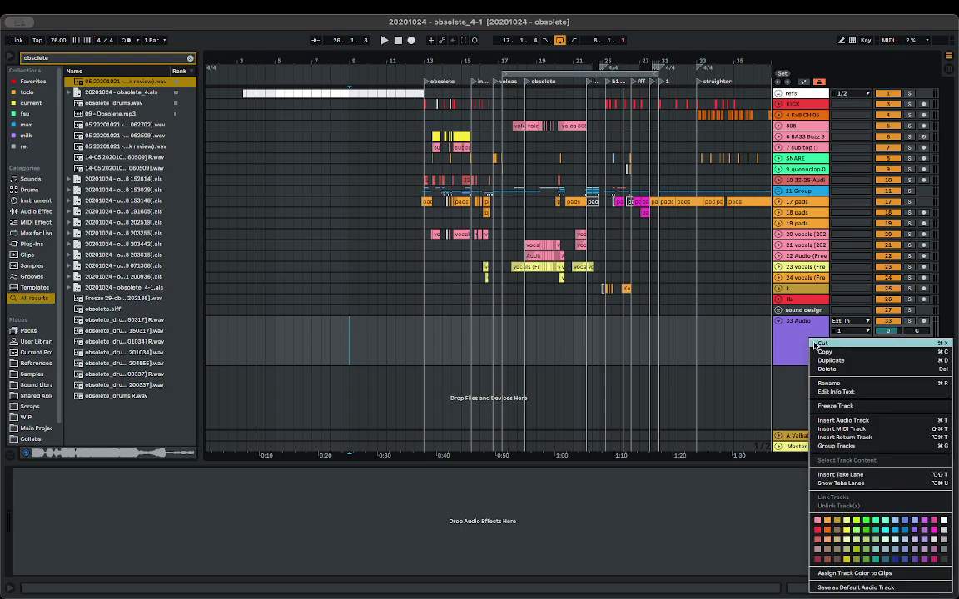
left_click(836, 447)
left_click(806, 345)
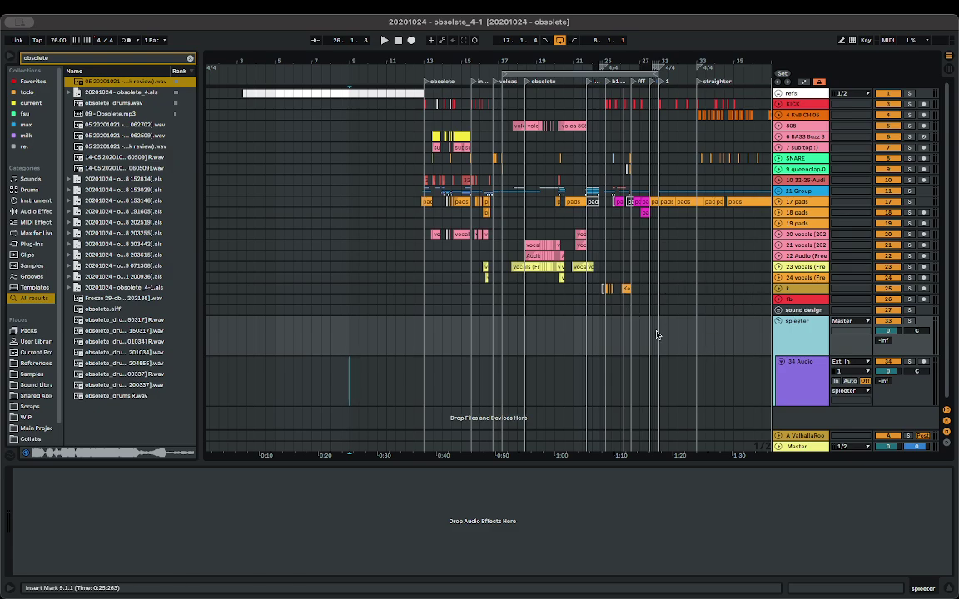
- Play the arrangement from bar 45, just before the "out 1" marker, and unfold the "17 pads" track
scroll(675, 312, "down", 5)
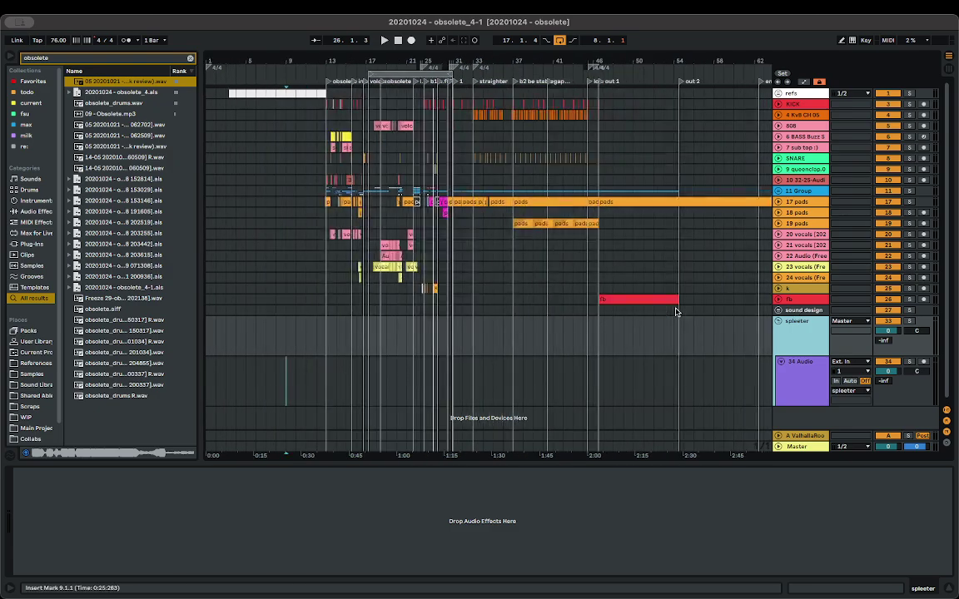
left_click(589, 298)
key("space")
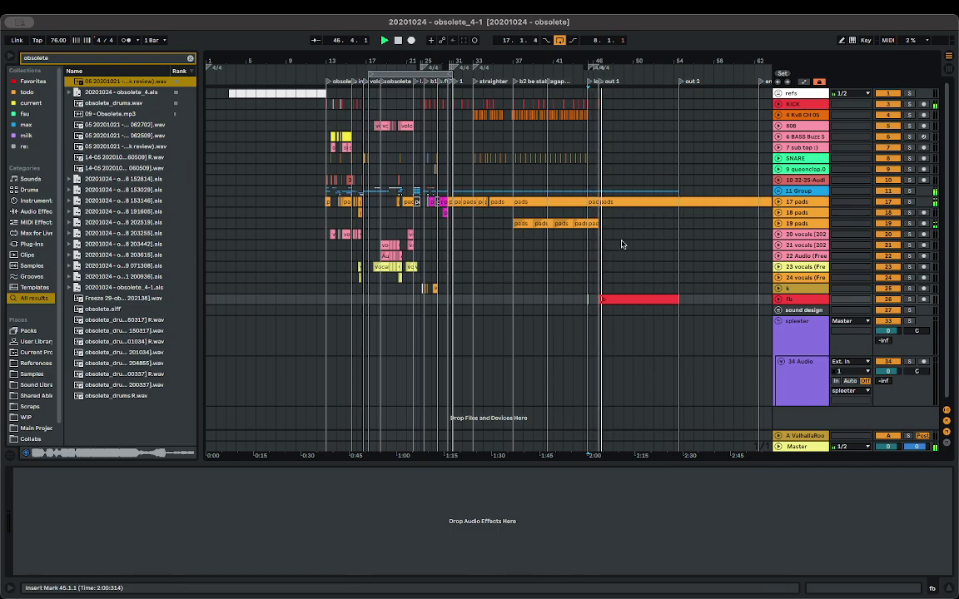
left_click(779, 202)
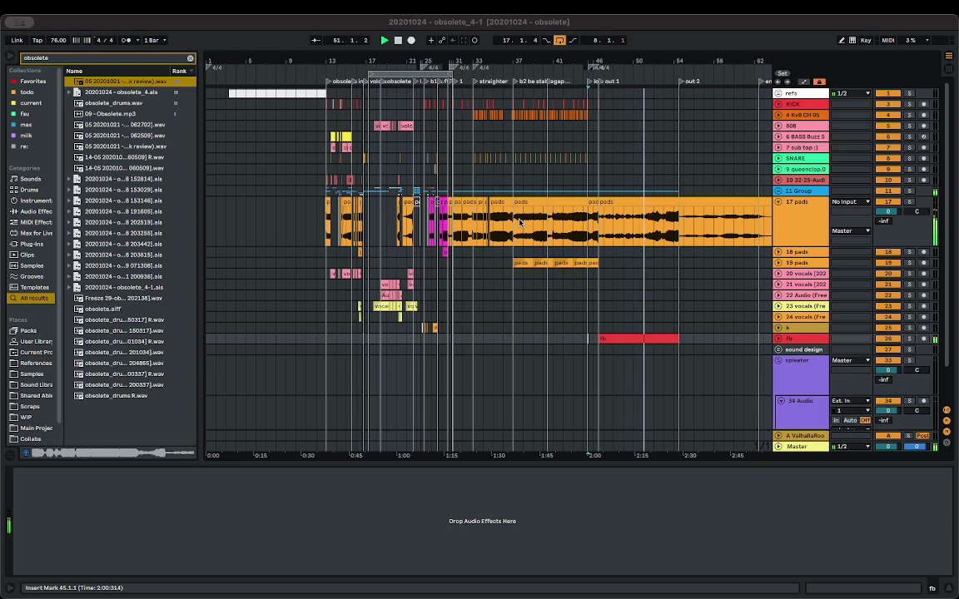
- Import the bass, drums, other, piano and vocals stems onto separate tracks from bar 37 and solo the "spleeter" group
left_click_drag(519, 222, 525, 410)
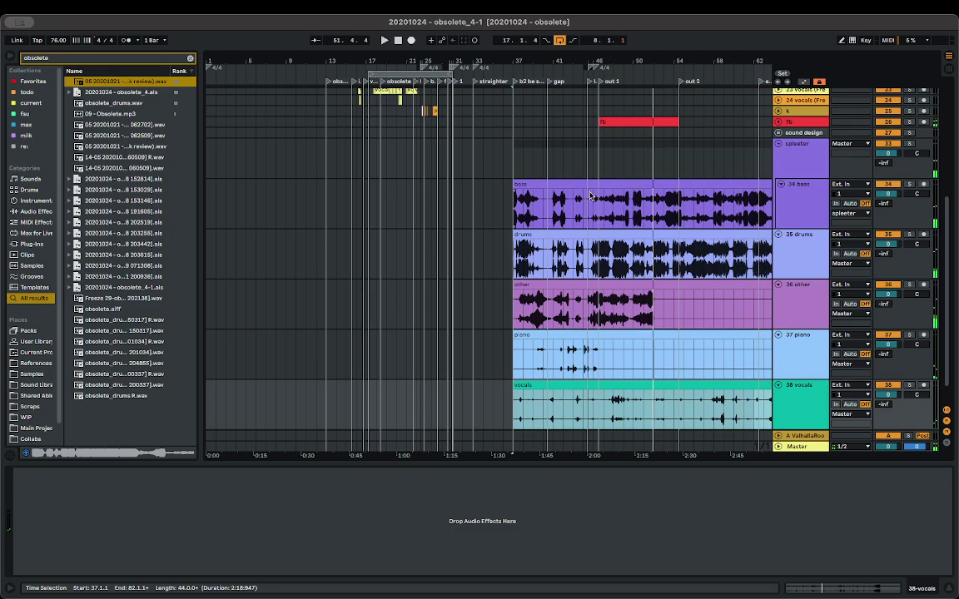
scroll(590, 197, "right", 6)
left_click(380, 197)
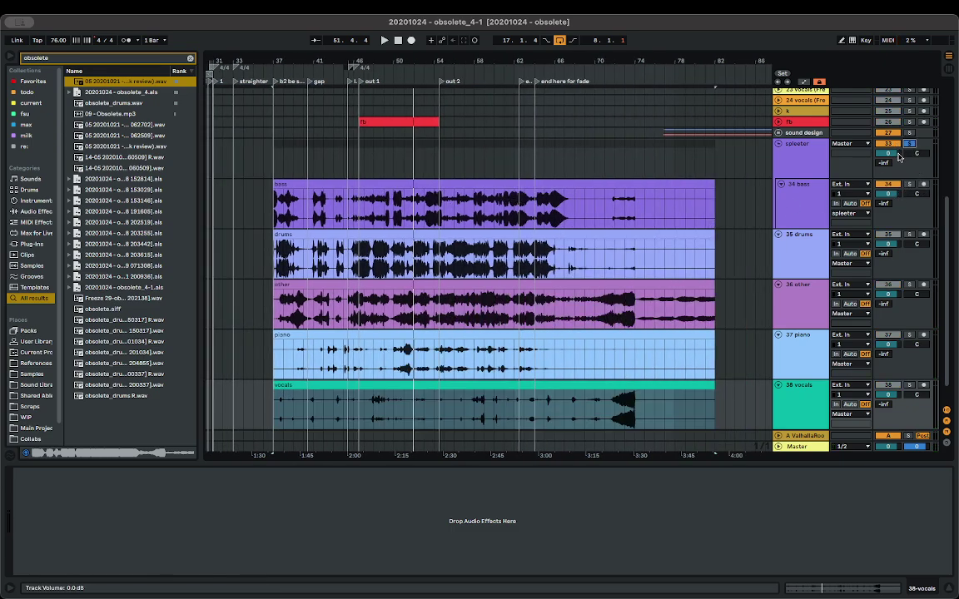
- Move the drums, other, piano and vocals stem tracks into the "spleeter" group beneath the bass track
left_click(817, 196)
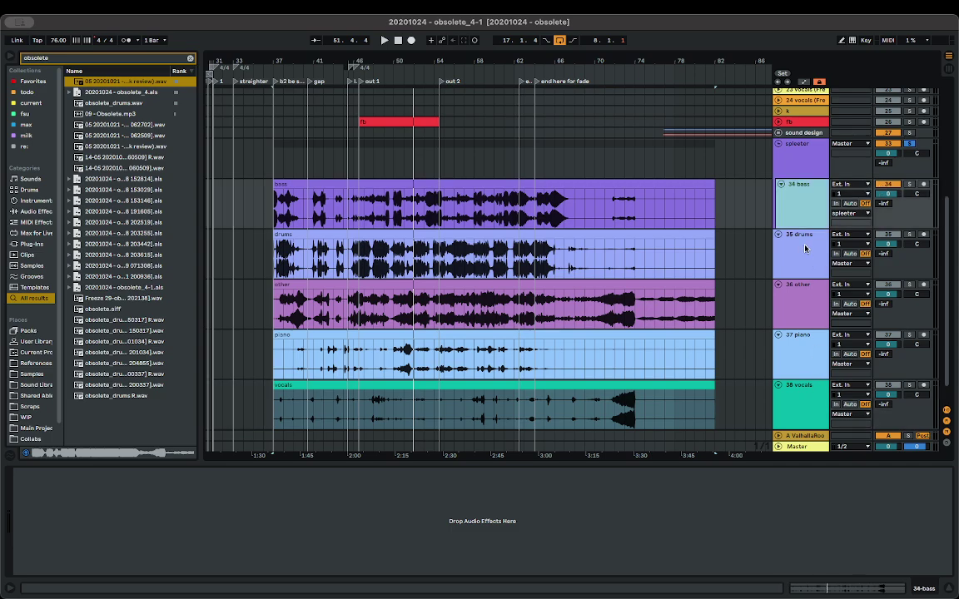
left_click(805, 248)
scroll(802, 414, "down", 2)
left_click(802, 377, "shift")
scroll(790, 231, "up", 3)
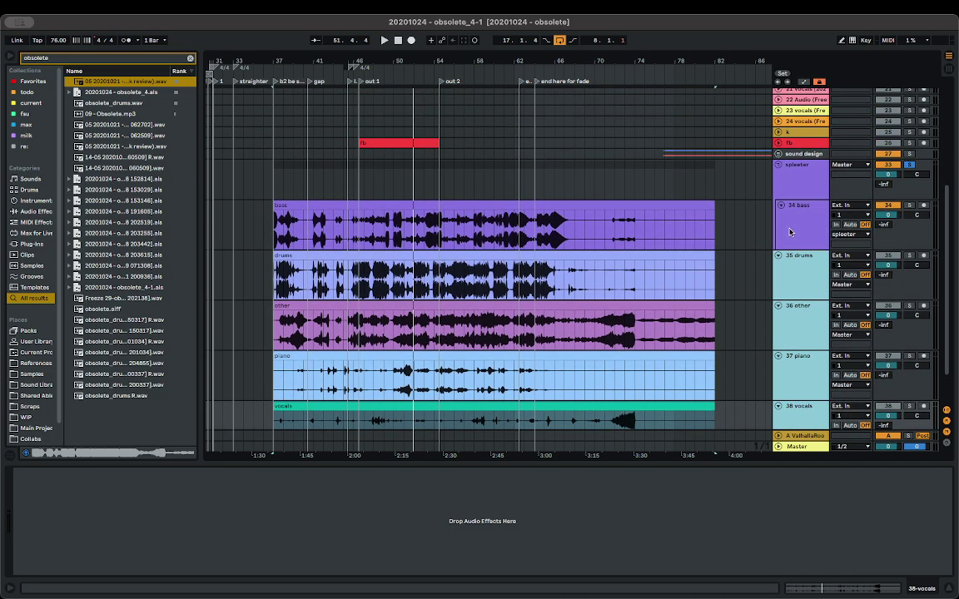
left_click(802, 258)
left_click_drag(817, 269, 616, 298)
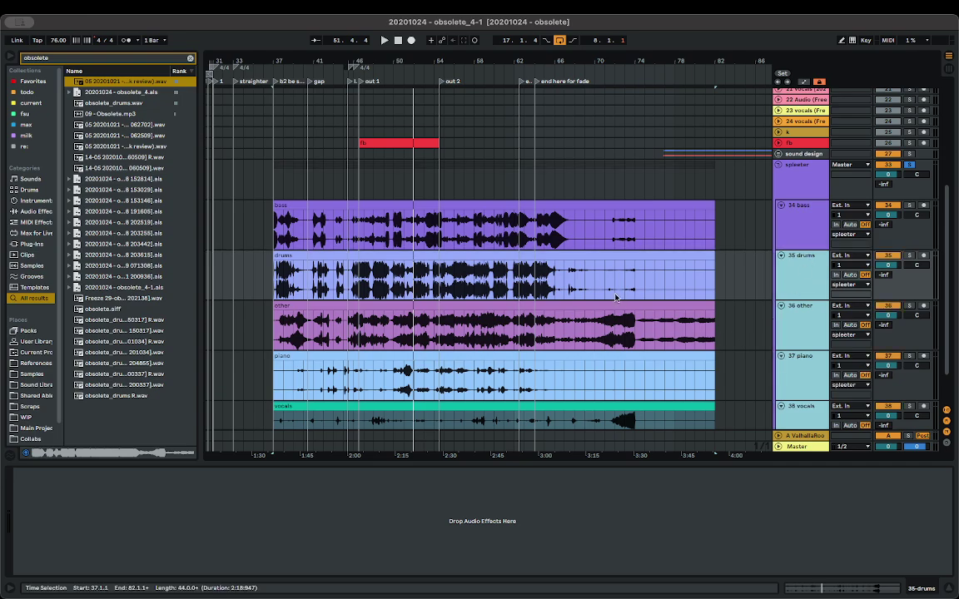
- Solo the bass stem and audition it from bar 49, bar 46 and position 48.3
left_click(910, 205)
left_click(380, 240)
key("space")
scroll(373, 239, "up", 5)
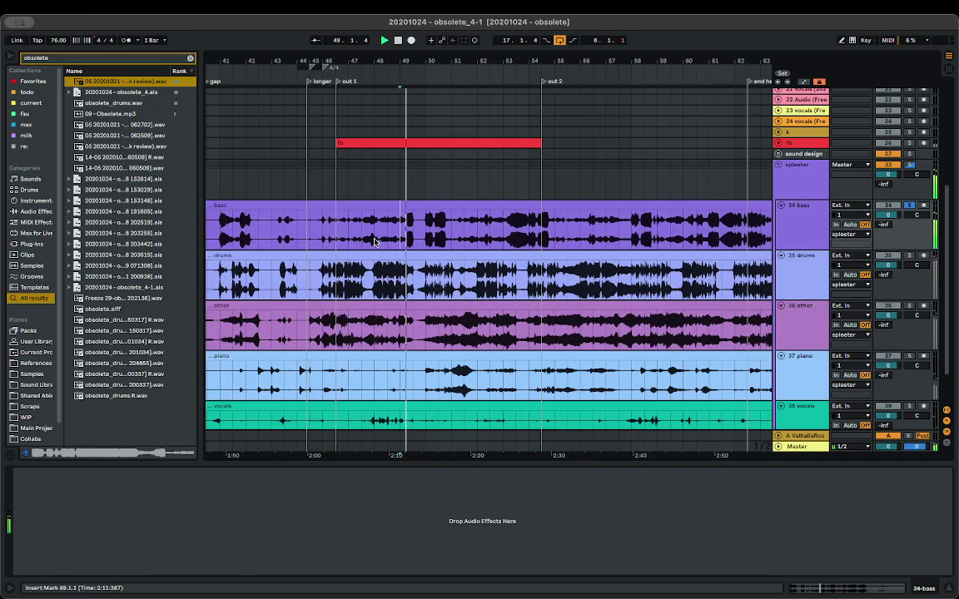
left_click(330, 232)
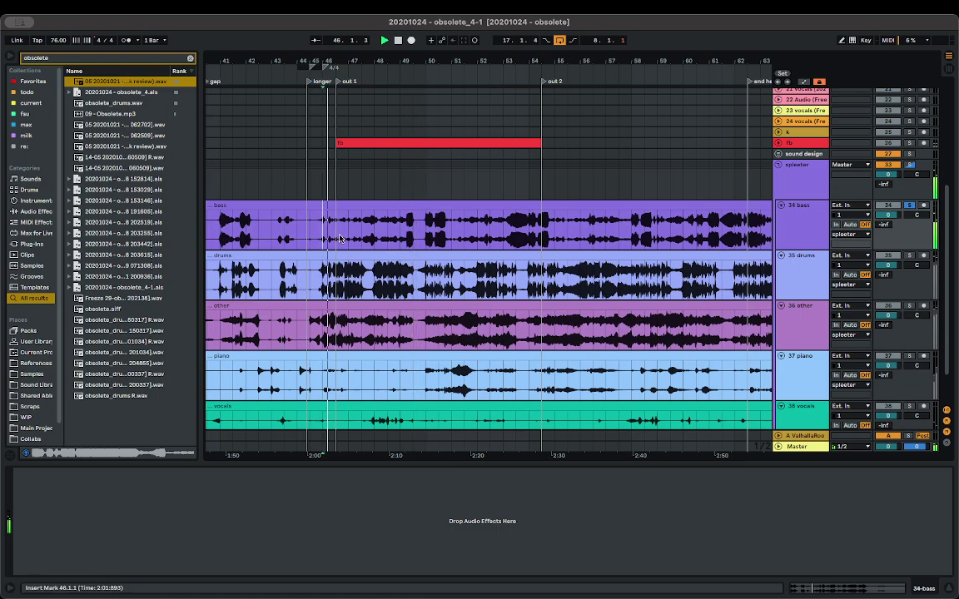
scroll(371, 245, "left", 4)
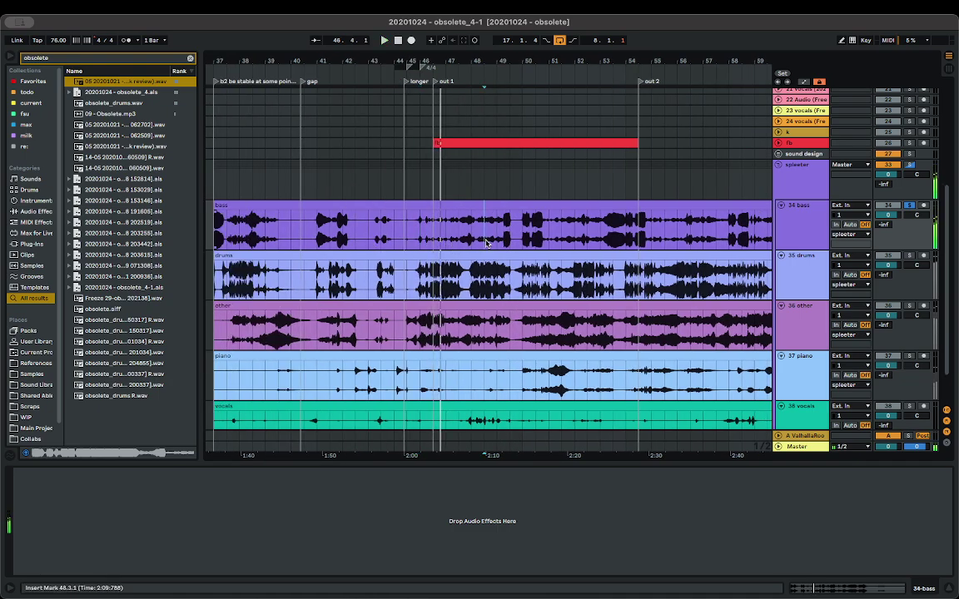
left_click(488, 245)
key("space")
key("space")
scroll(488, 245, "left", 2)
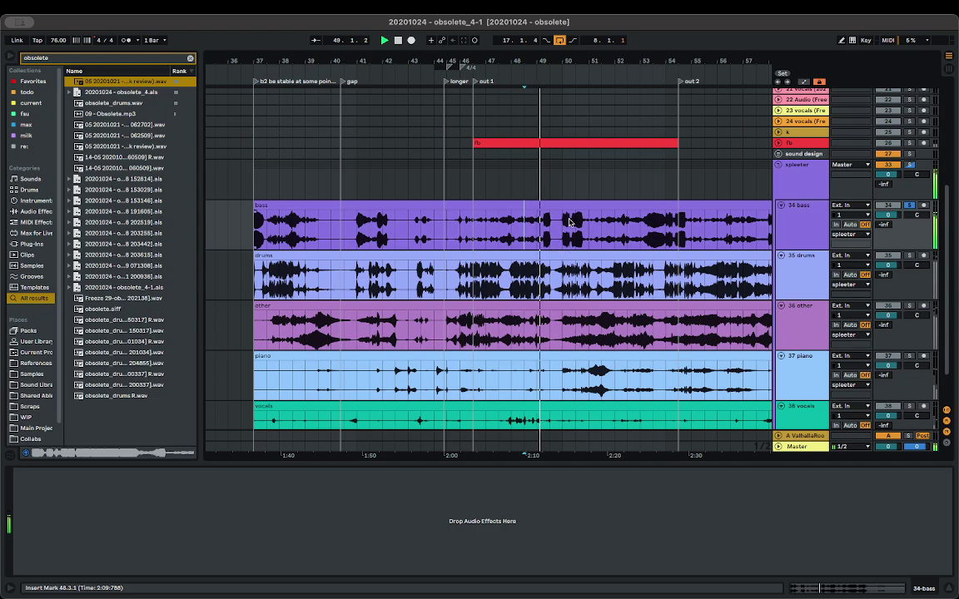
- Audition the soloed bass stem from bars 46, 51 and 53, leading up to the "out 2" marker
left_click(460, 231)
key("space")
key("space")
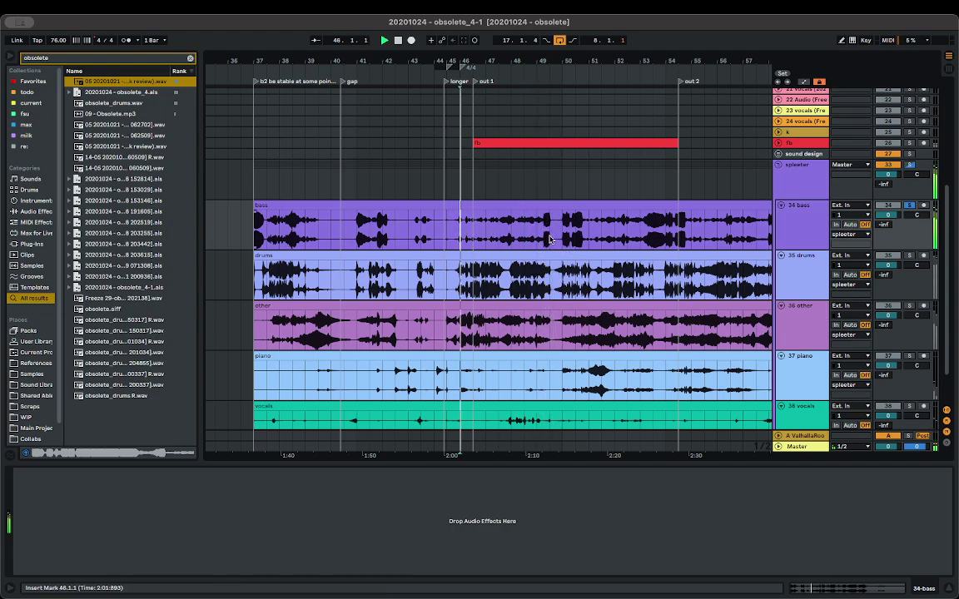
left_click(603, 236)
key("space")
key("space")
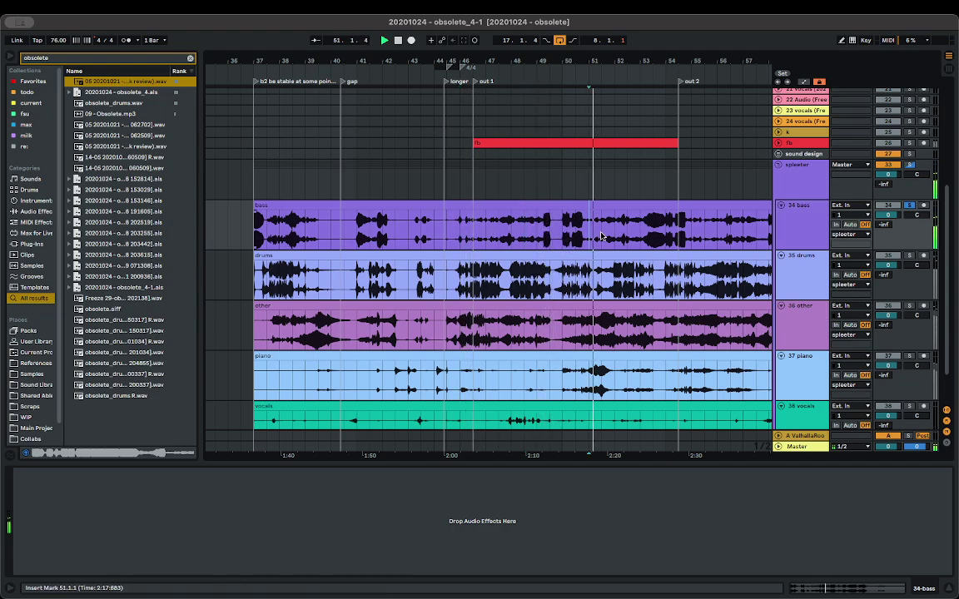
scroll(616, 238, "down", 3)
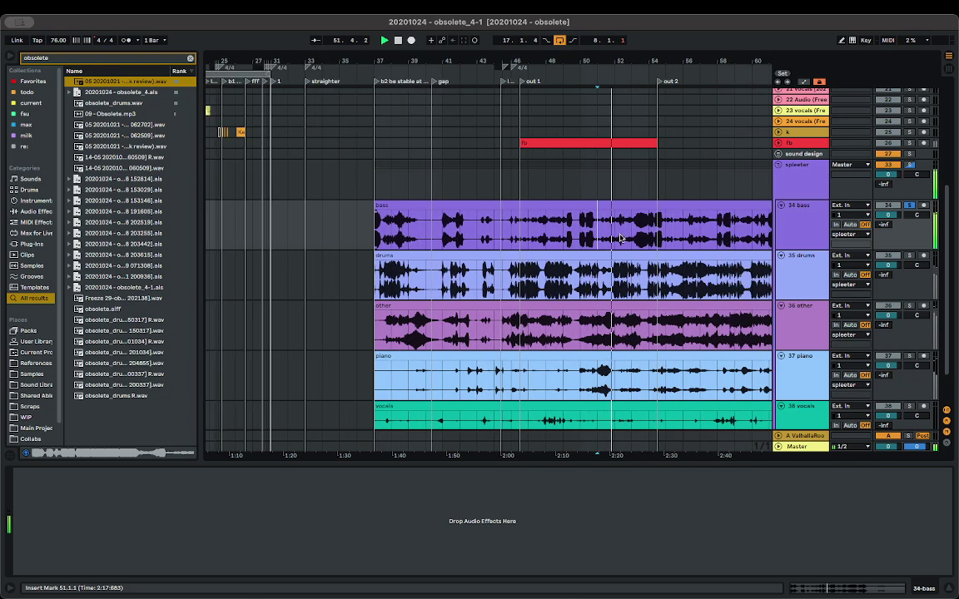
left_click(631, 233)
key("space")
key("space")
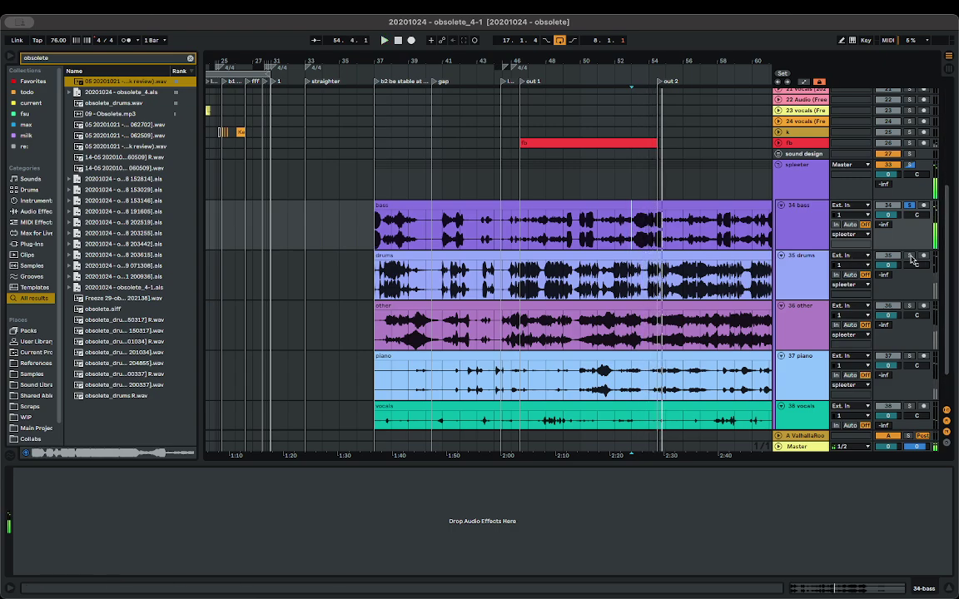
- Solo the drums stem instead of the bass and audition it from bars 41 and 46
left_click(910, 257)
key("space")
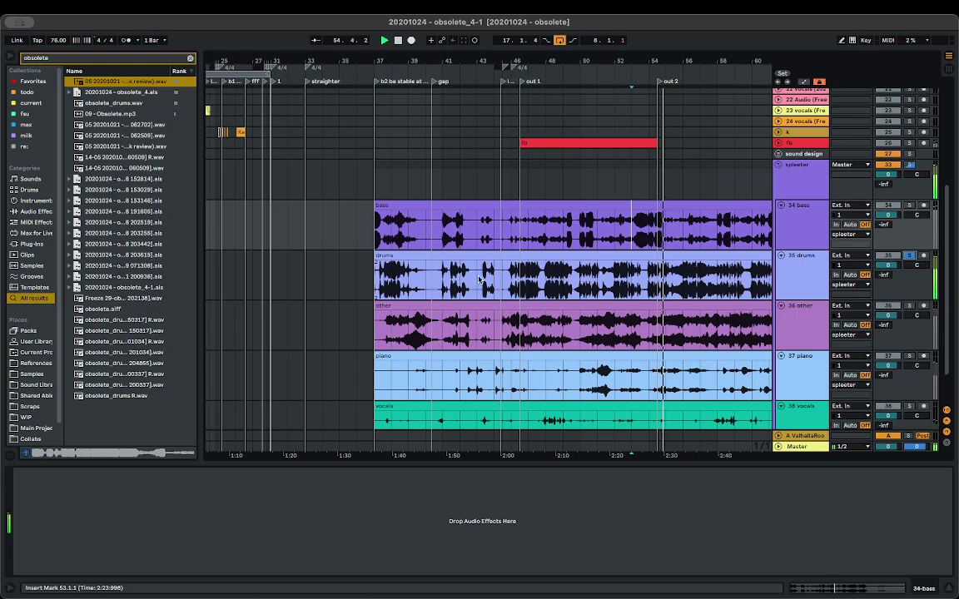
left_click(449, 282)
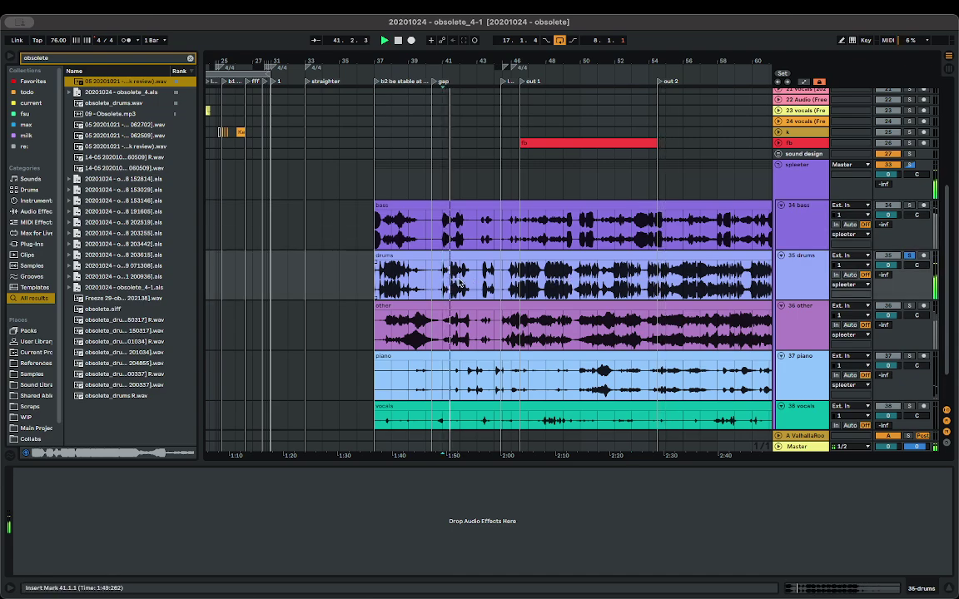
left_click(515, 286)
scroll(534, 286, "up", 3)
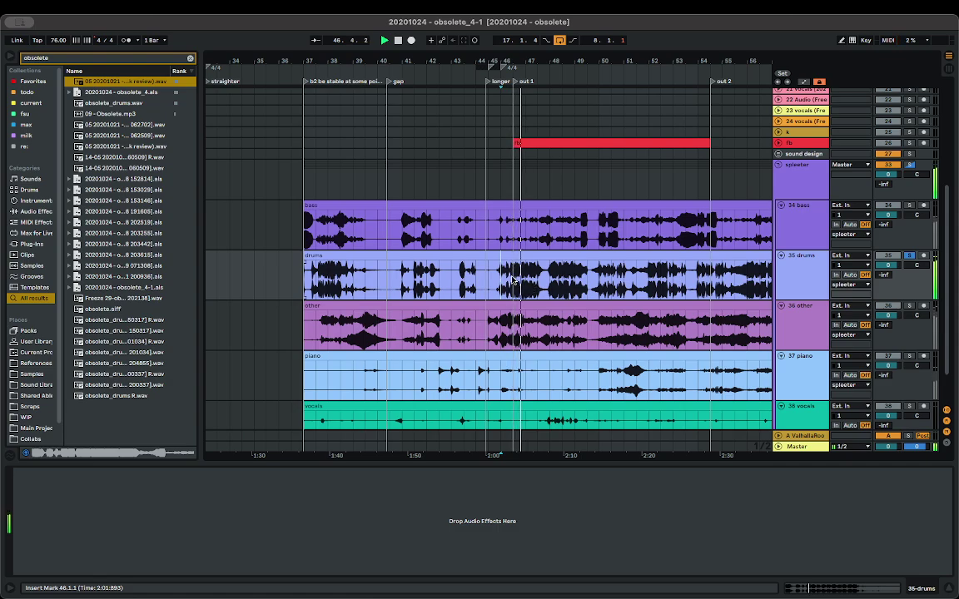
- Try transposing the drums clip by -12 semitones, audition it, and reset its pitch to 0
key("space")
double_click(531, 257)
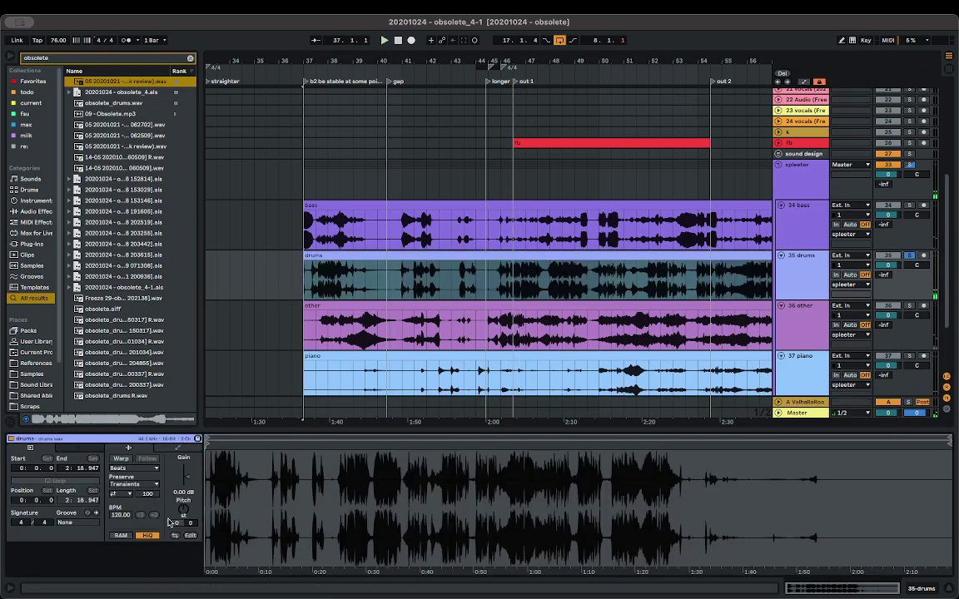
type("-12")
key("Return")
key("space")
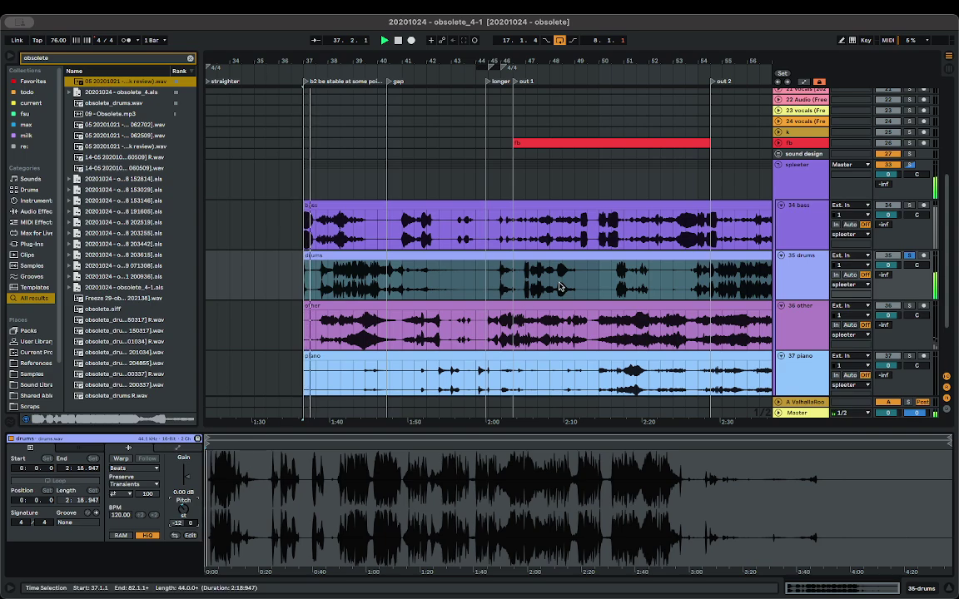
left_click(721, 279)
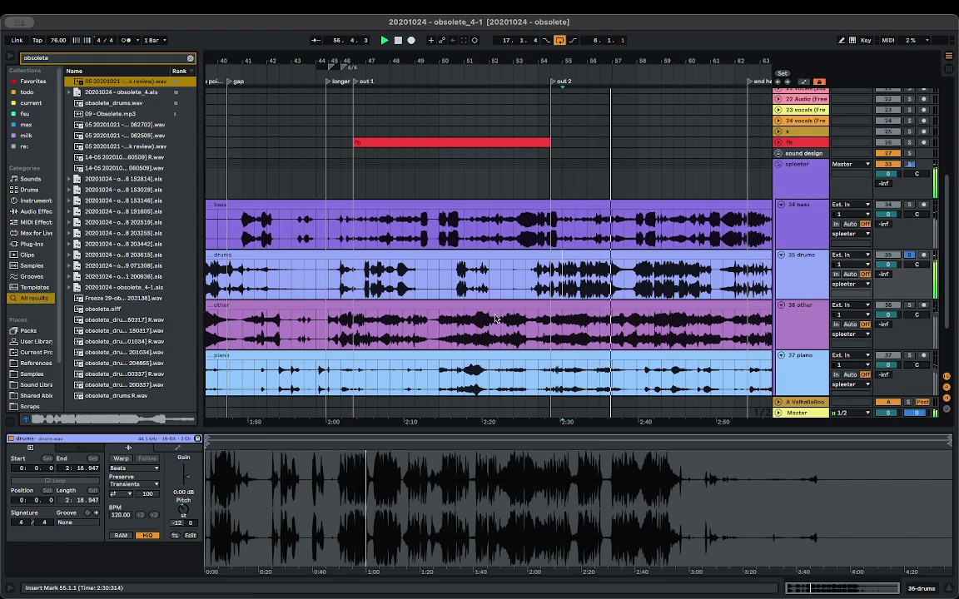
double_click(183, 511)
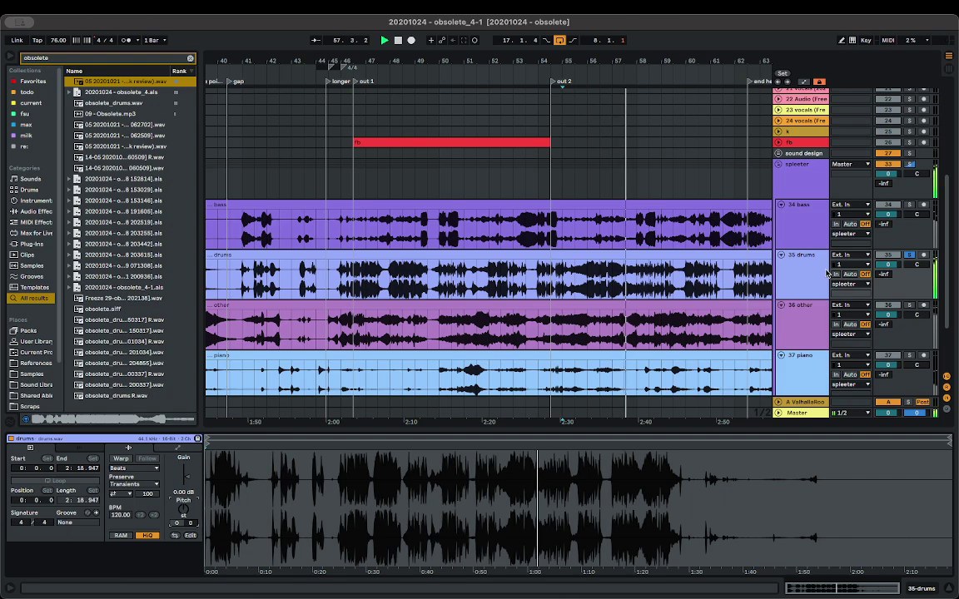
- Audition the end of the drums stem from positions 64.3, 67.1 and 67.3
scroll(661, 265, "right", 5)
left_click(632, 274)
key("space")
key("space")
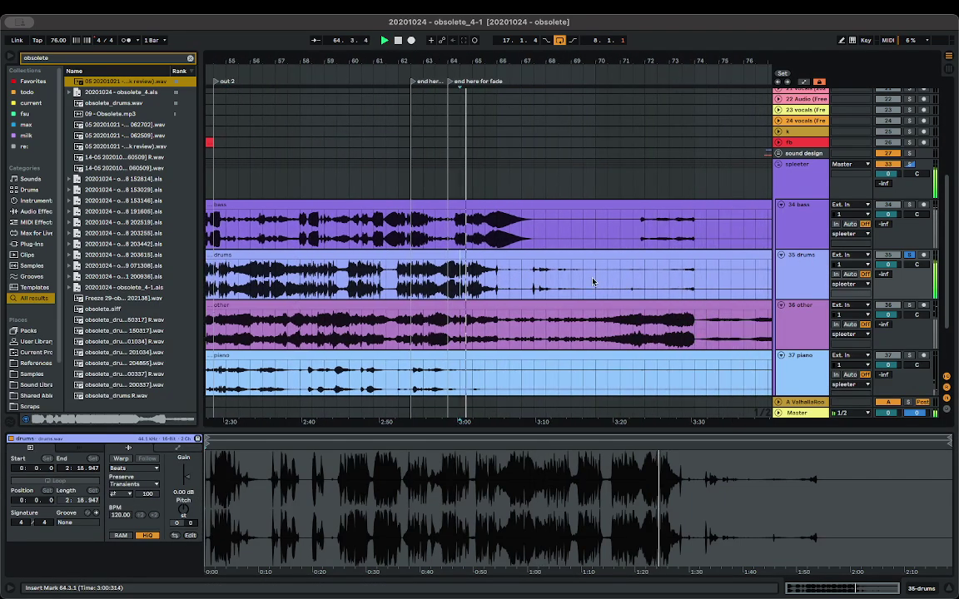
left_click(528, 278)
scroll(563, 266, "up", 3)
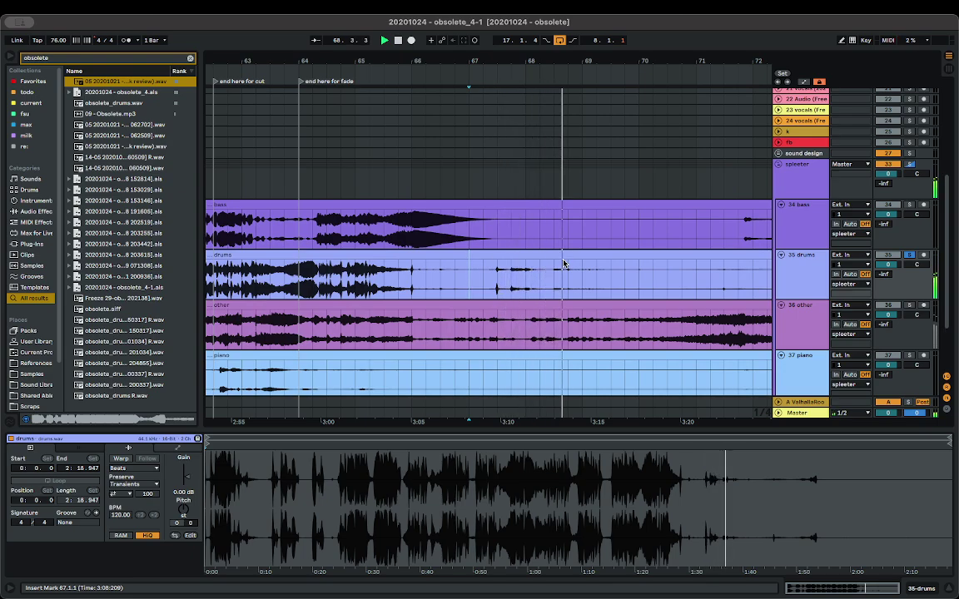
left_click(491, 276)
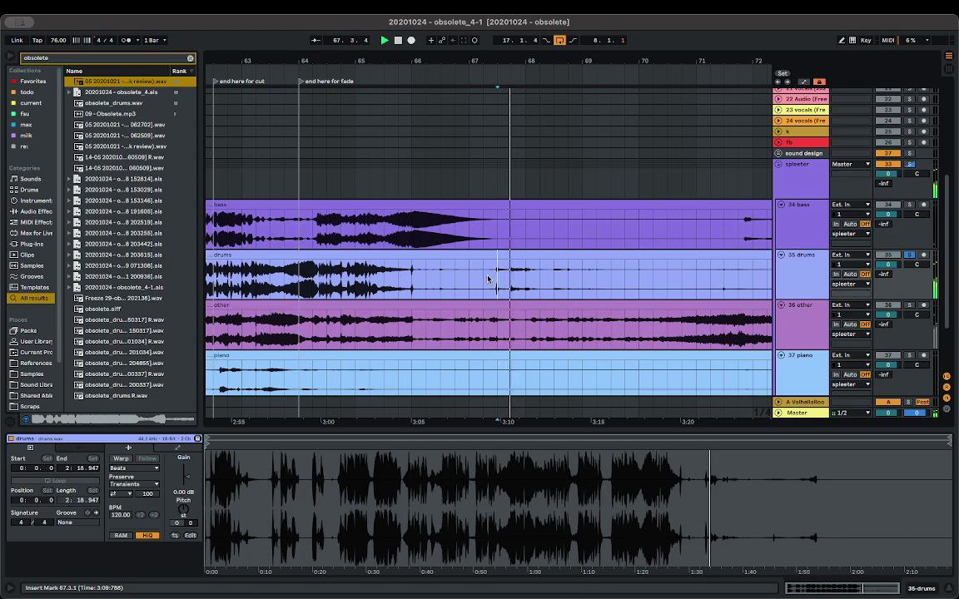
- Split the quiet tail of the drums clip into its own segment from position 67.2 to about bar 74
scroll(487, 277, "up", 2)
left_click_drag(486, 279, 695, 263)
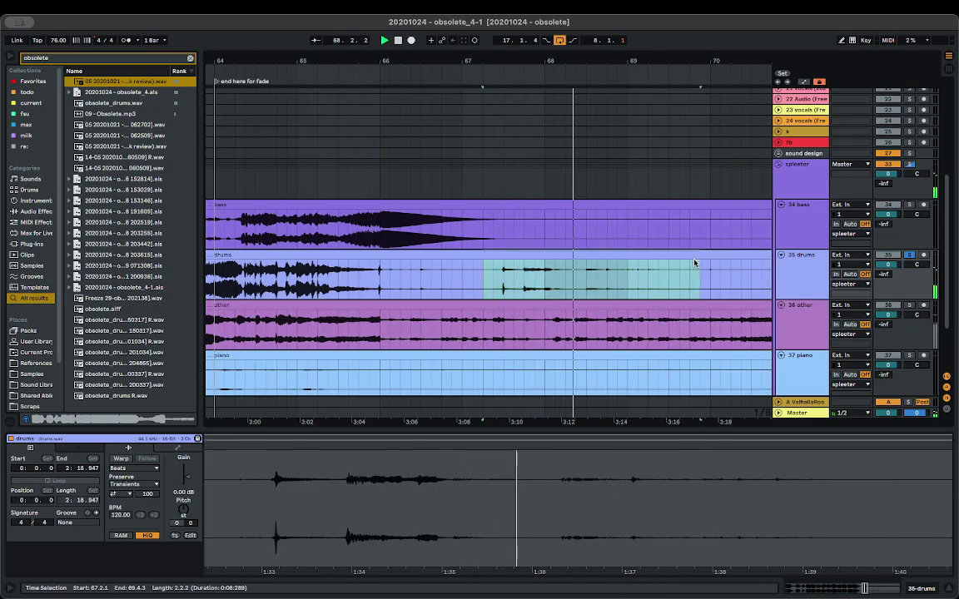
scroll(695, 263, "down", 3)
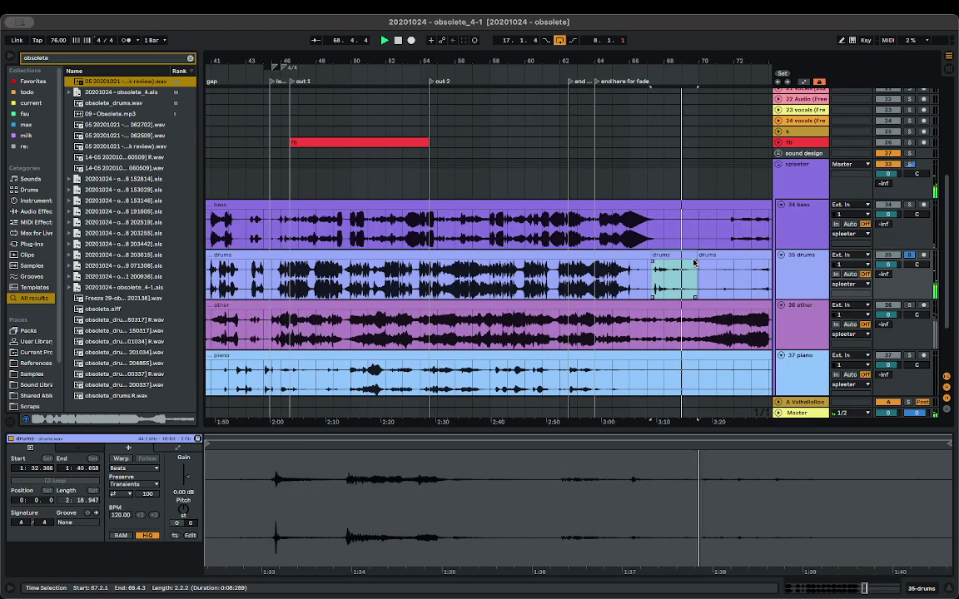
scroll(668, 272, "down", 2)
left_click(618, 274)
scroll(624, 277, "up", 2)
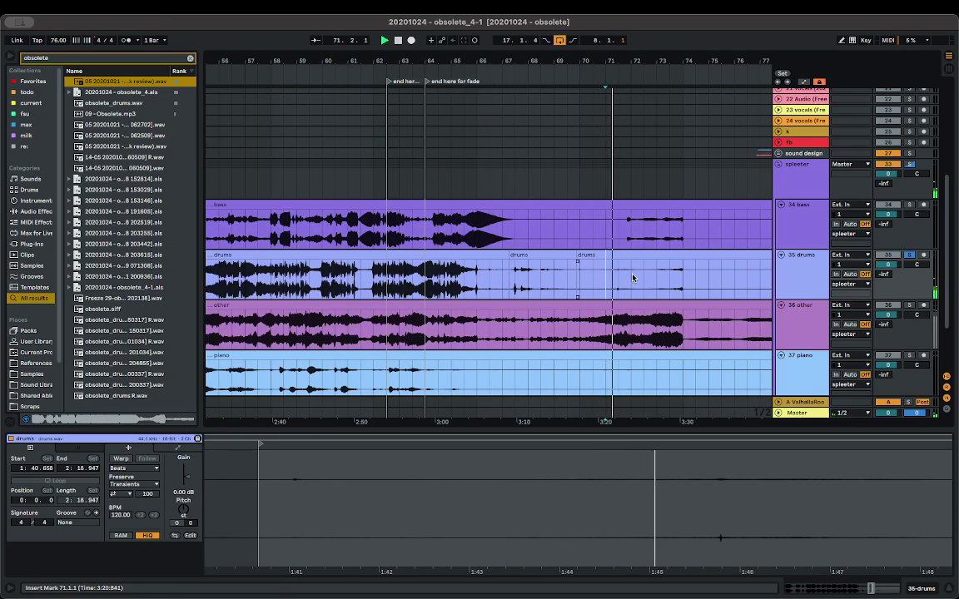
left_click_drag(510, 274, 685, 263)
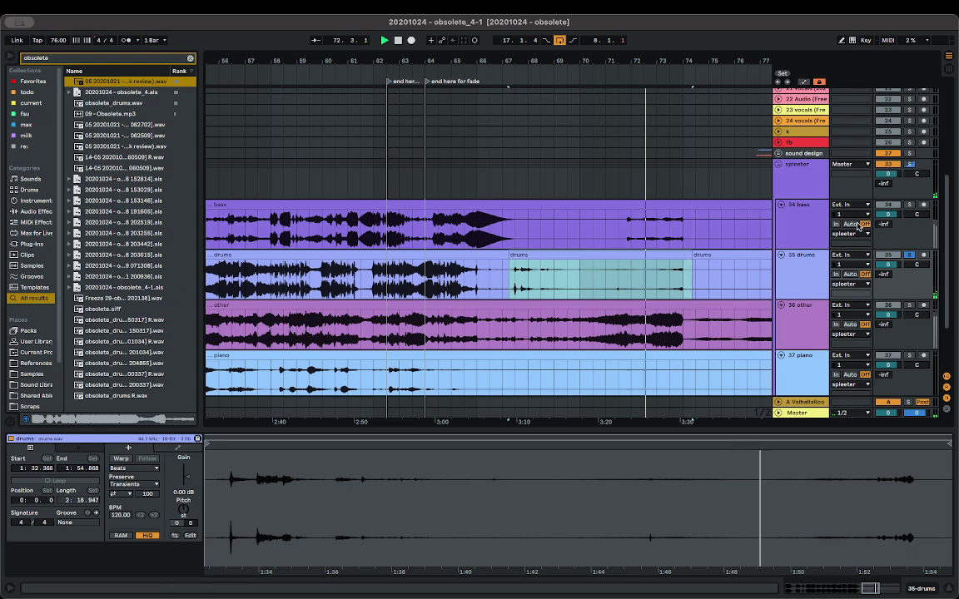
- Solo the bass stem instead of the drums and audition it from position 71.3, position 60.3 and bar 46
left_click(624, 238)
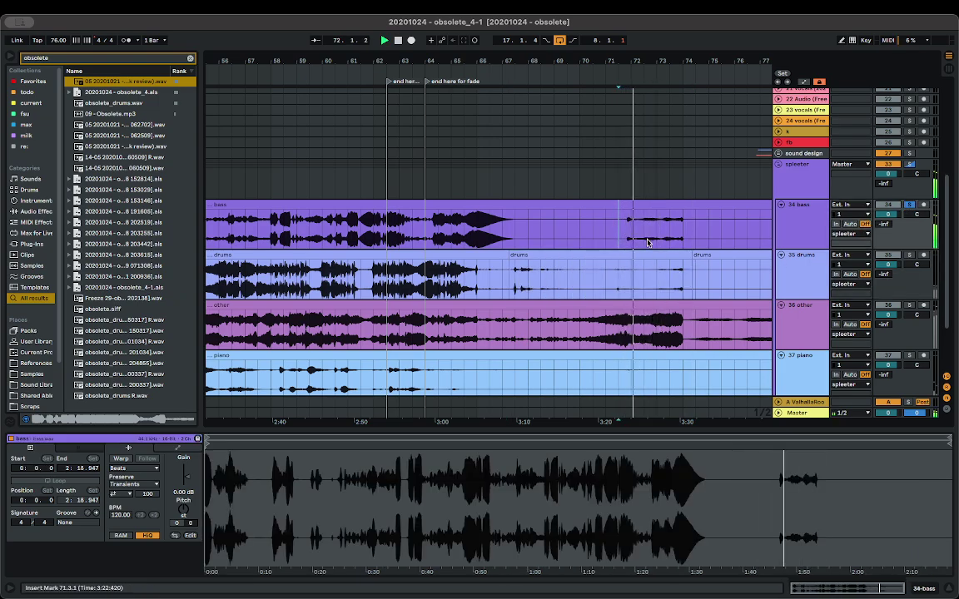
left_click(336, 230)
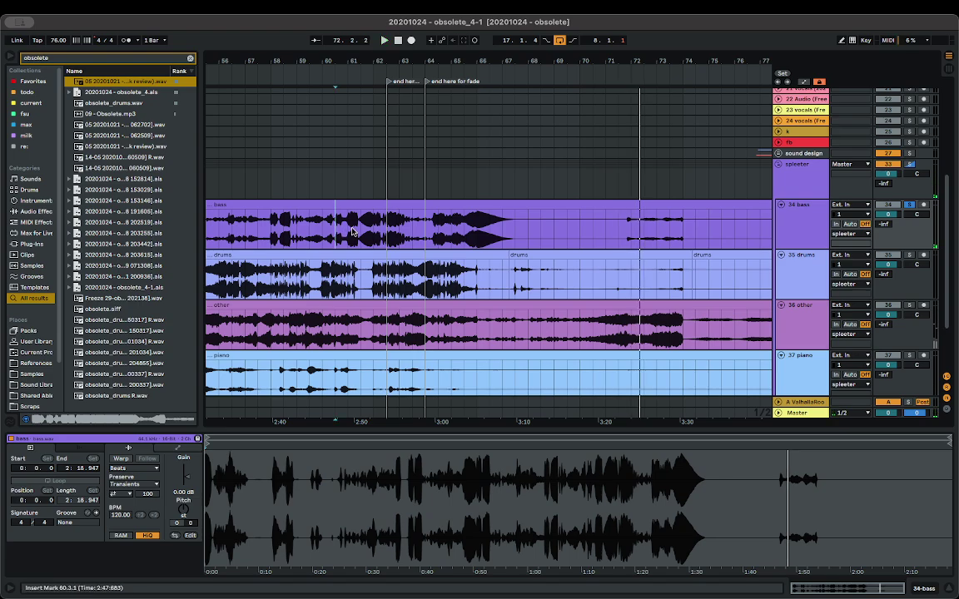
key("space")
key("space")
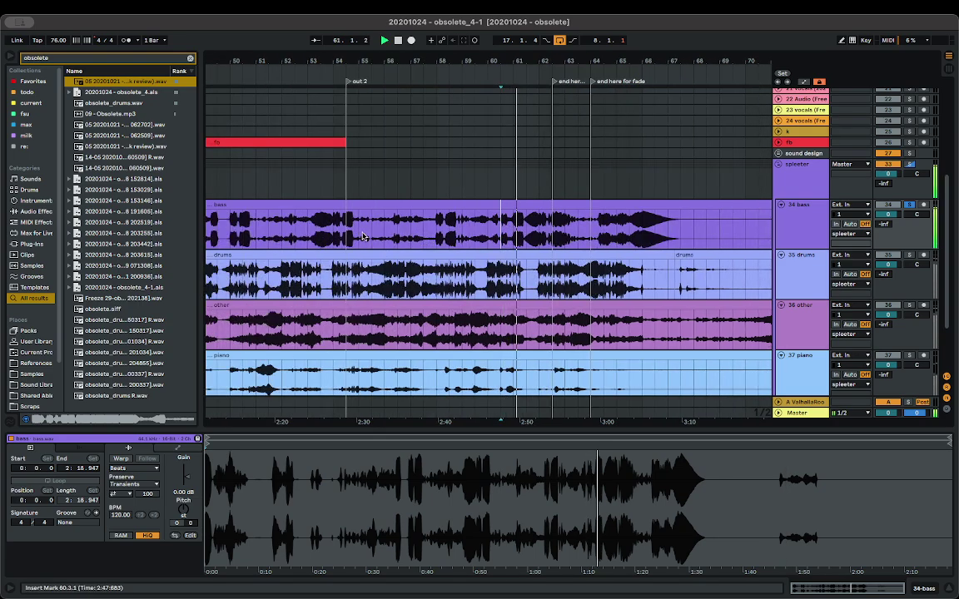
scroll(363, 237, "left", 5)
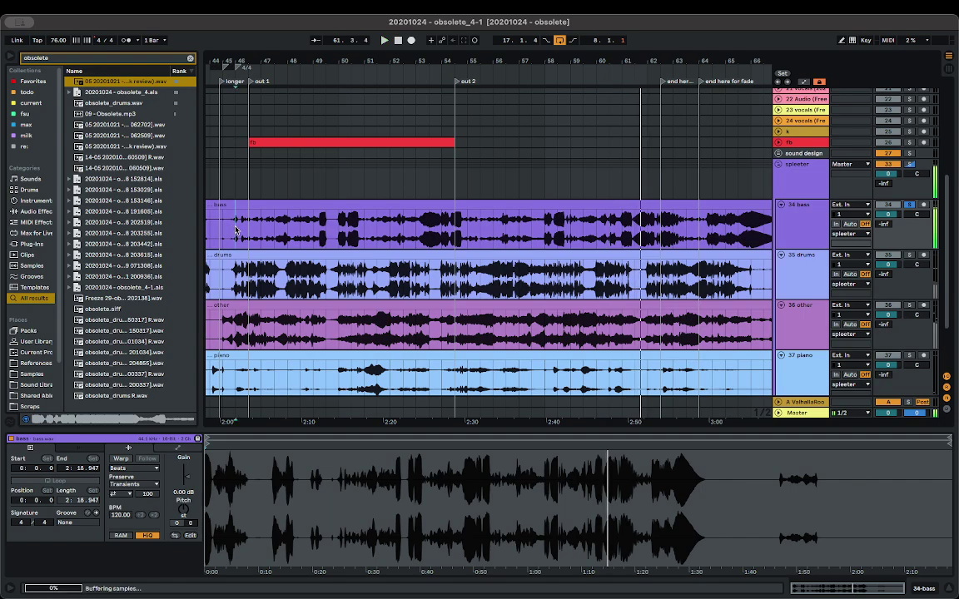
key("space")
scroll(235, 231, "left", 5)
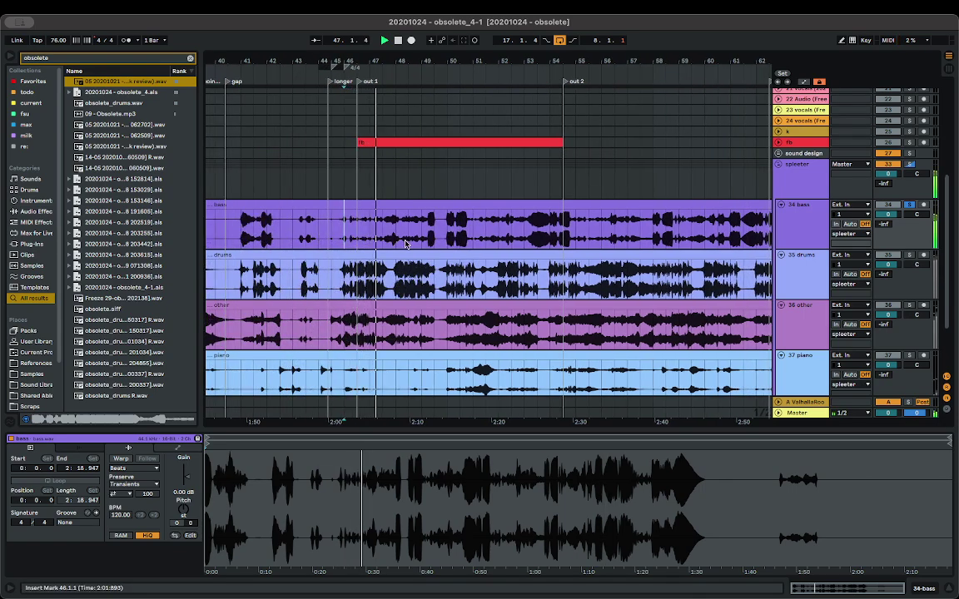
- Solo the other stem instead of the bass and audition it from positions 46.1, 53.1 and 56.1
left_click(911, 306)
key("space")
key("space")
scroll(472, 308, "down", 4)
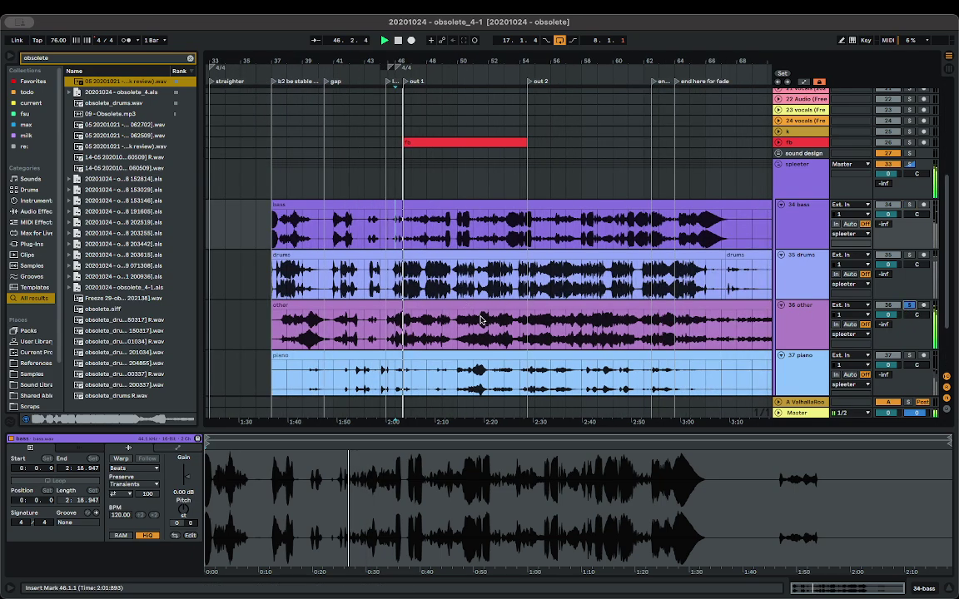
left_click(499, 325)
key("space")
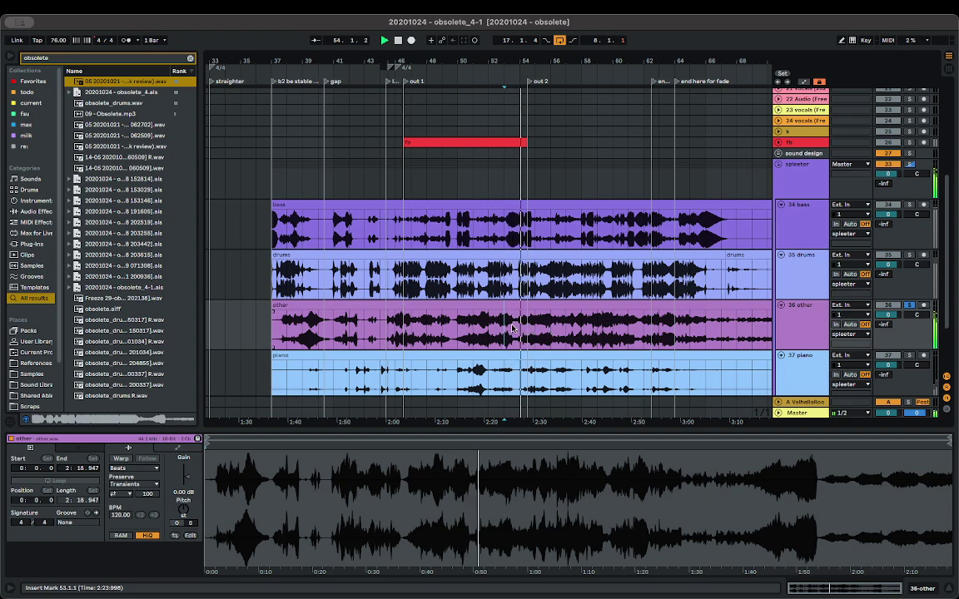
left_click(553, 327)
scroll(558, 324, "down", 3)
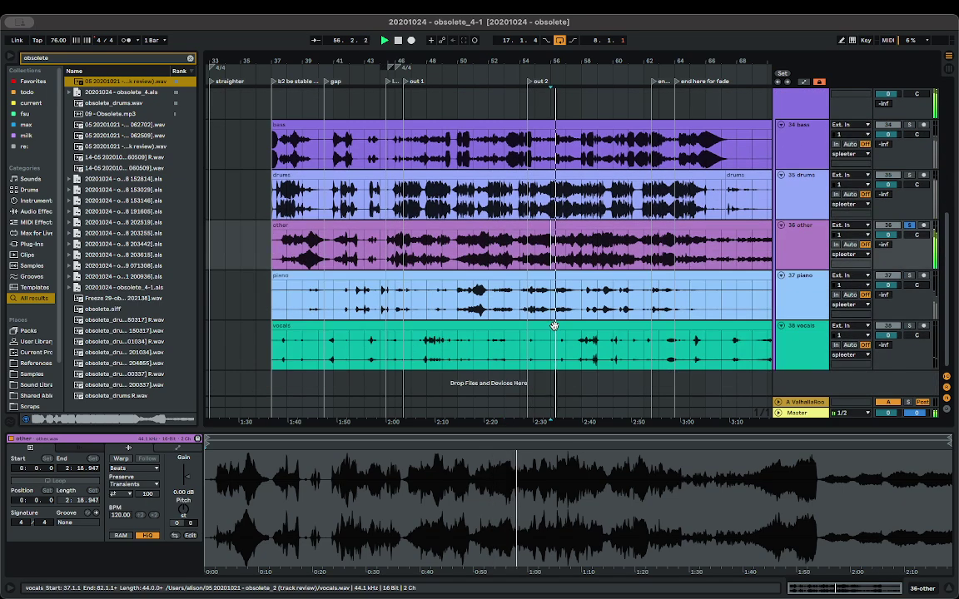
- Audition the end of the other stem from position 74.1, where its loud section stops
scroll(583, 283, "right", 5)
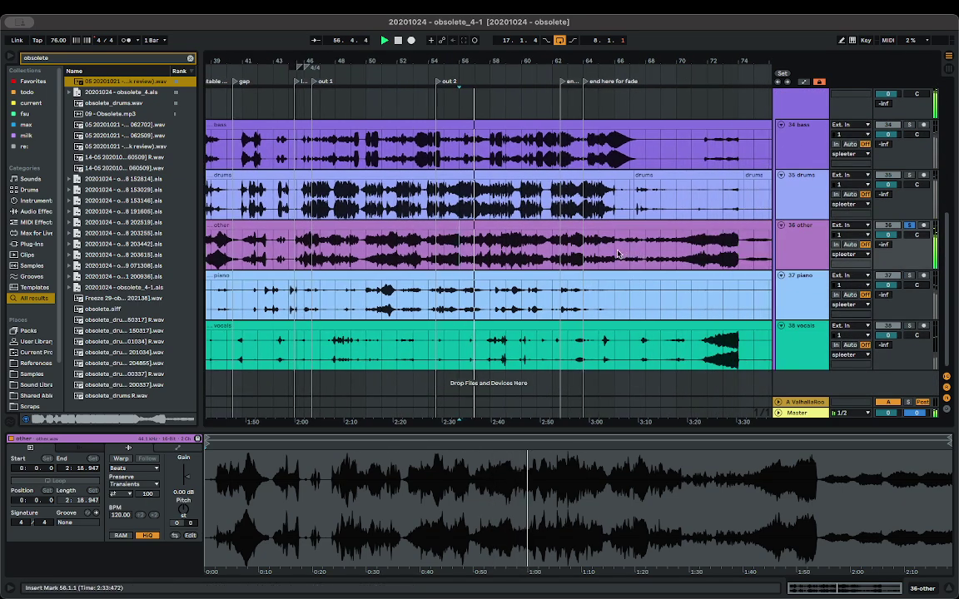
scroll(583, 258, "right", 5)
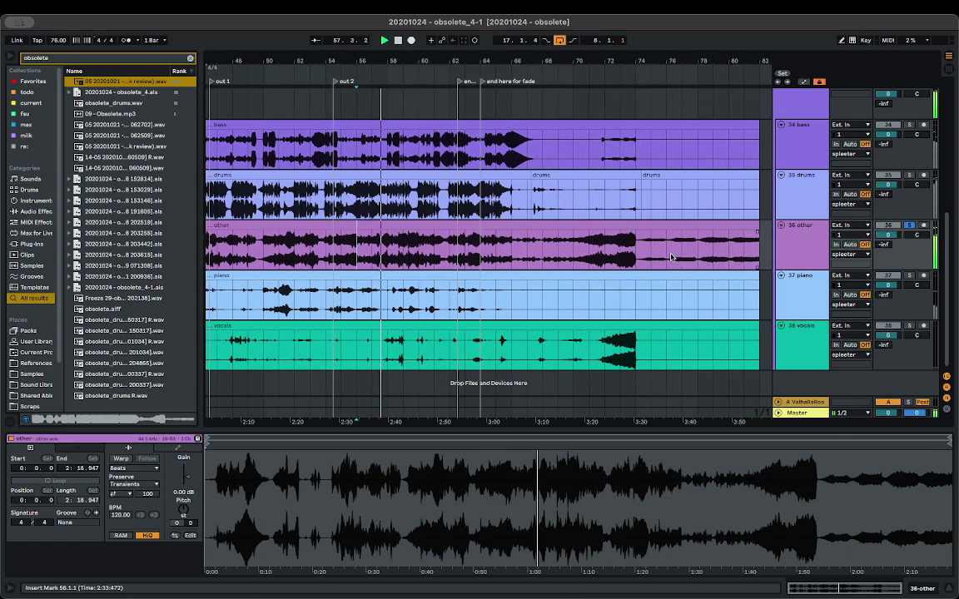
left_click(636, 254)
key("space")
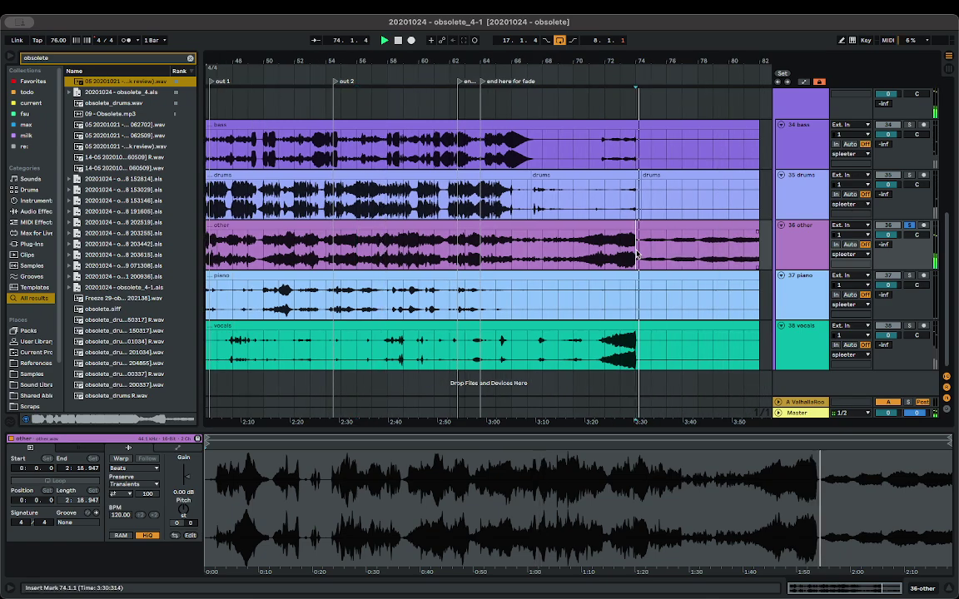
key("space")
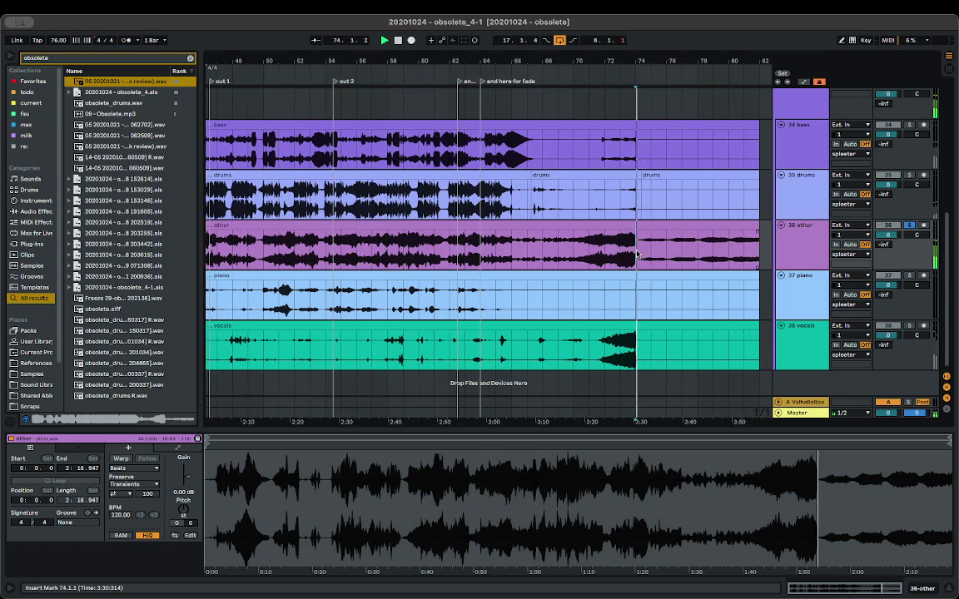
- Solo the piano stem instead of the other stem and audition it from positions 52.1 and 54.1
scroll(391, 316, "left", 8)
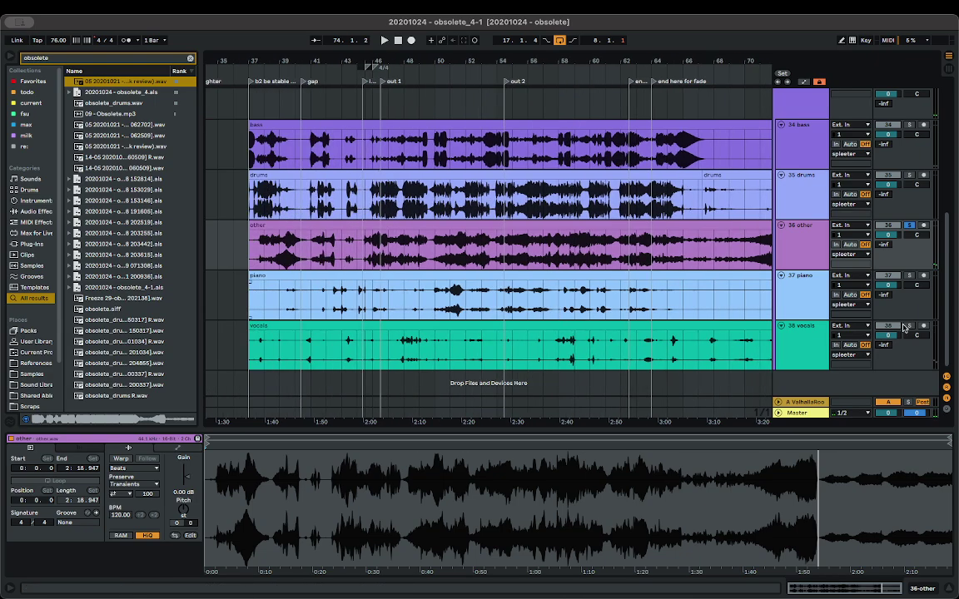
left_click(471, 311)
key("space")
scroll(481, 313, "up", 5)
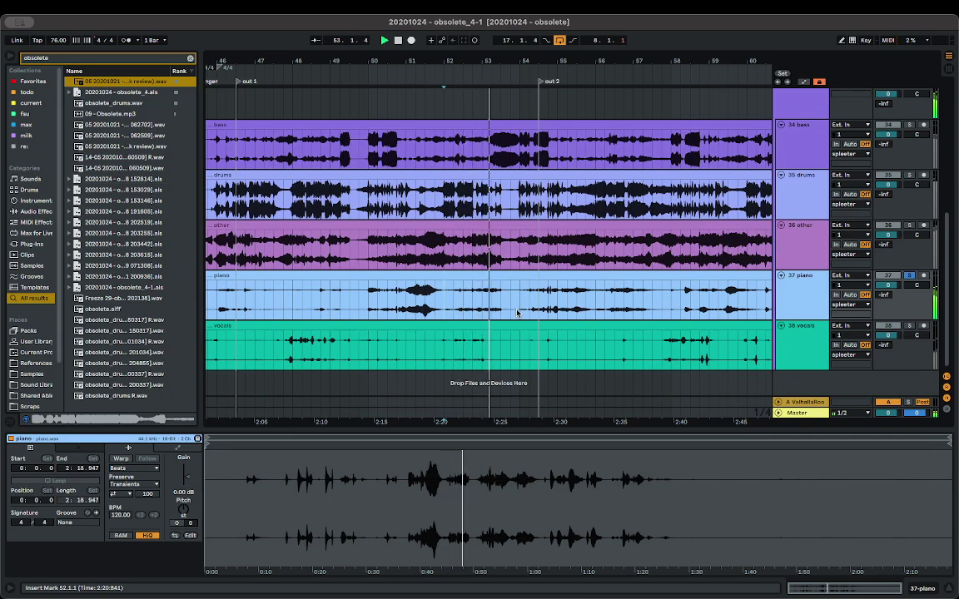
left_click(517, 305)
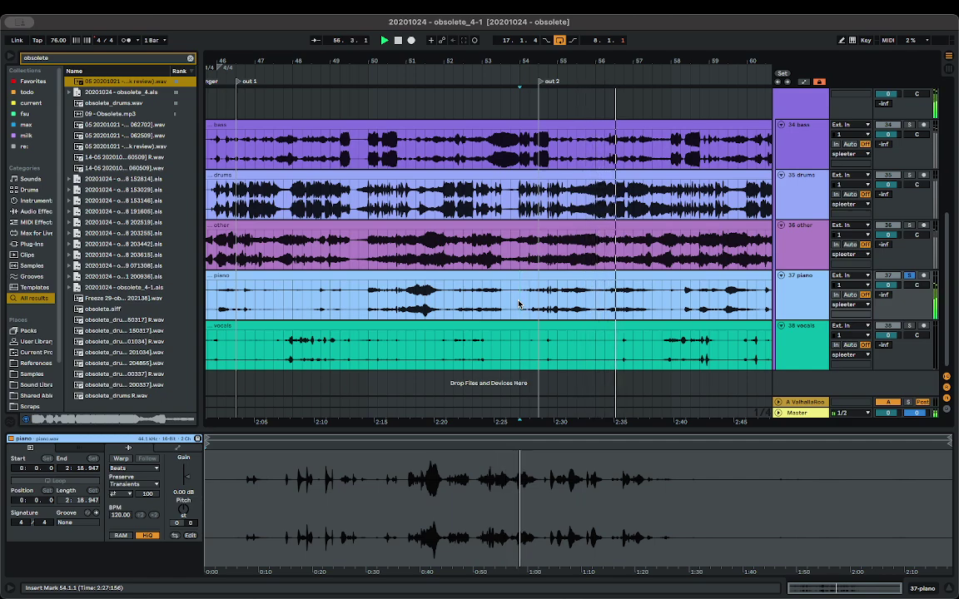
- Split the piano clip from position 54.1 to 57.4 into its own segment and cut it again at 52.2
left_click_drag(518, 304, 659, 293)
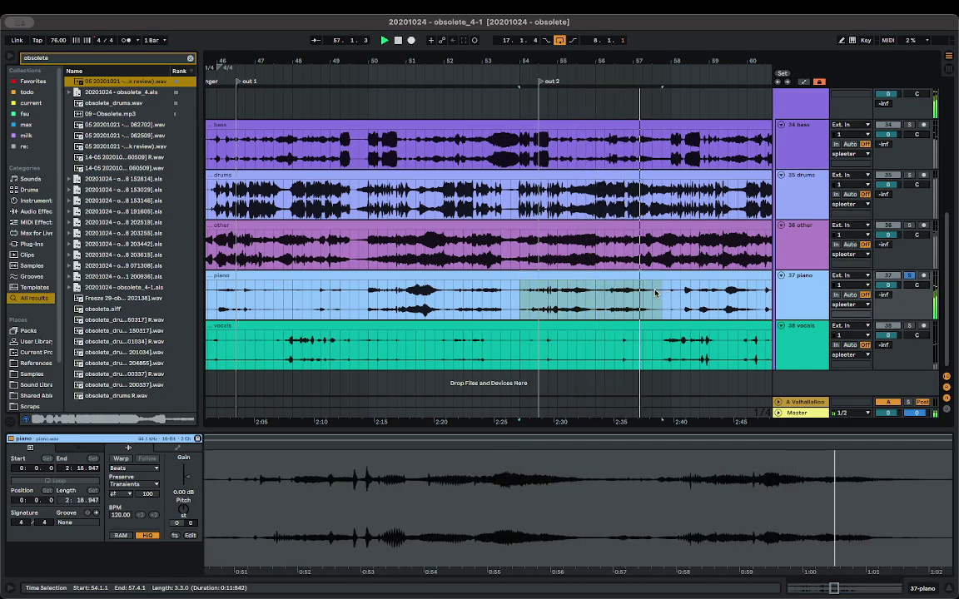
key("super+e")
left_click(450, 300)
key("super+e")
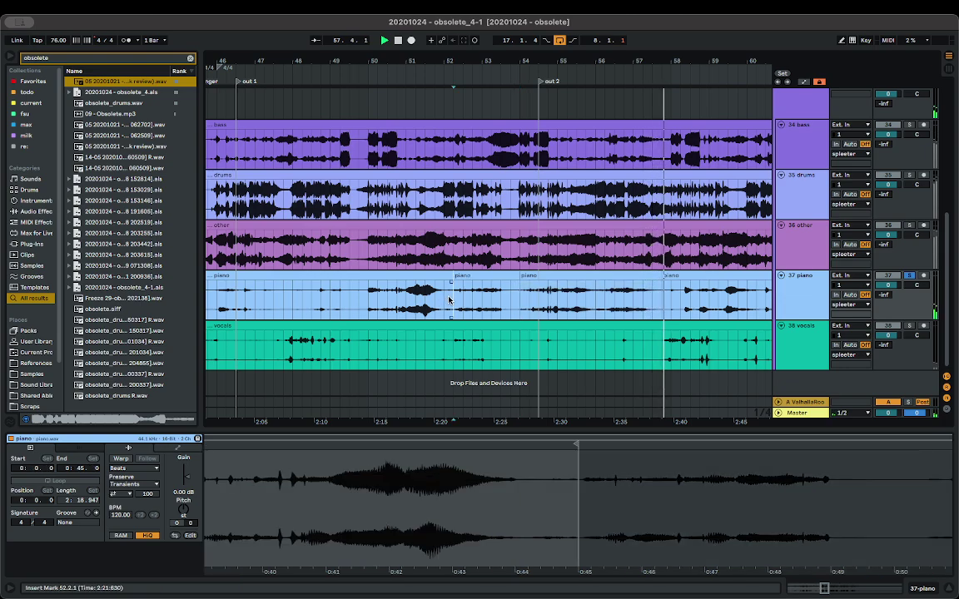
- Audition the piano stem from position 60.3, position 42.3, about bar 44, and position 46.1
left_click(614, 300)
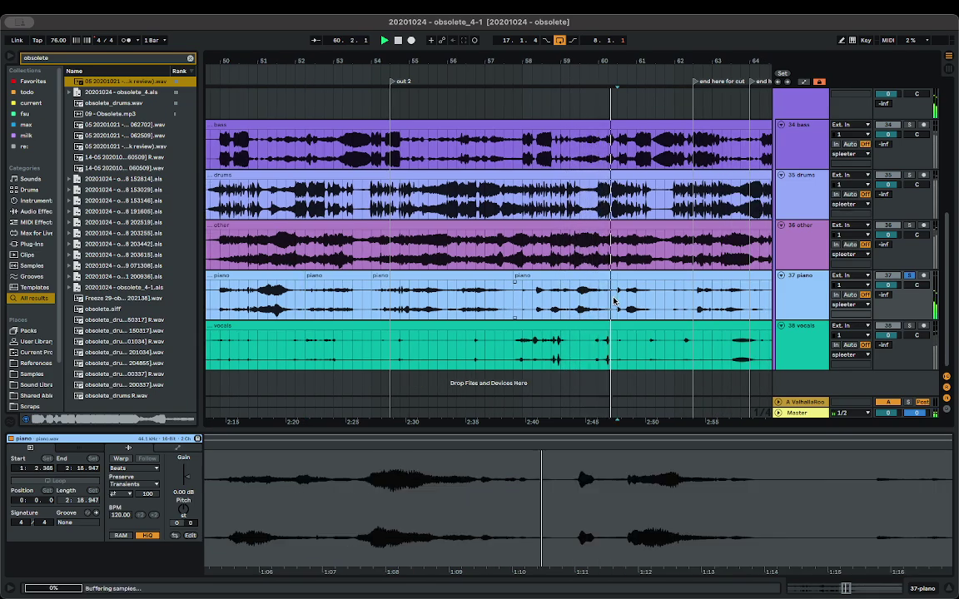
scroll(614, 304, "left", 10)
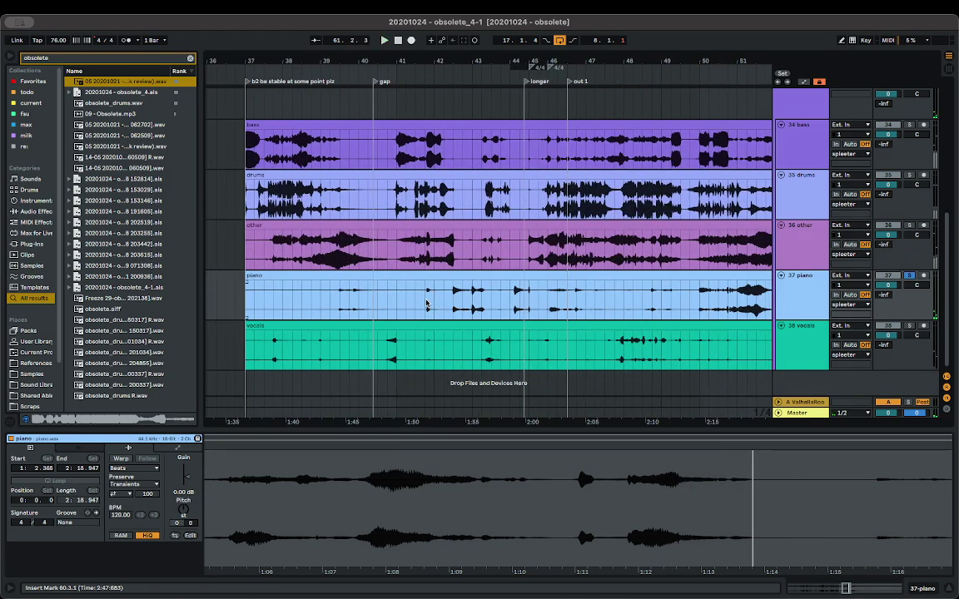
left_click(455, 305)
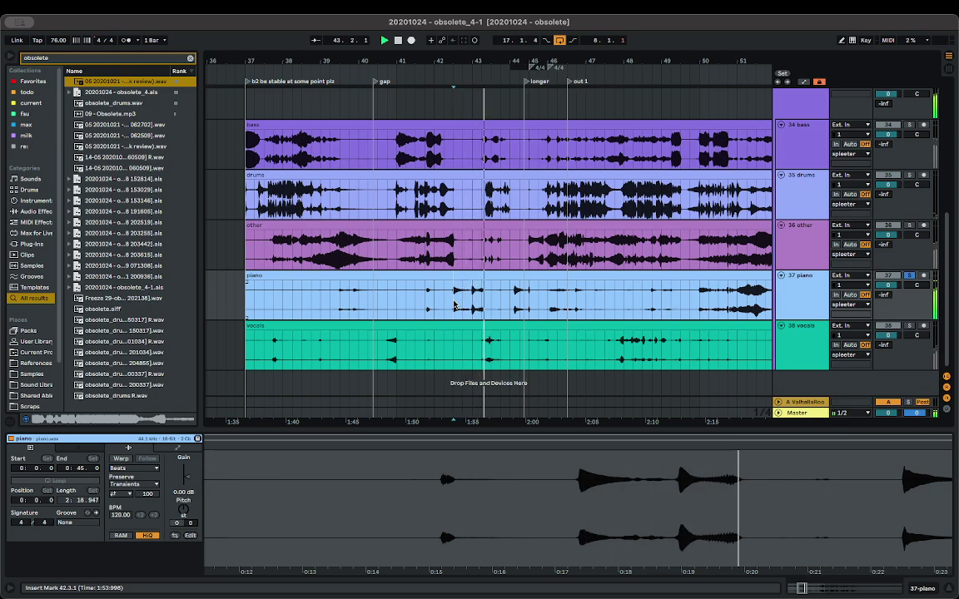
left_click(512, 302)
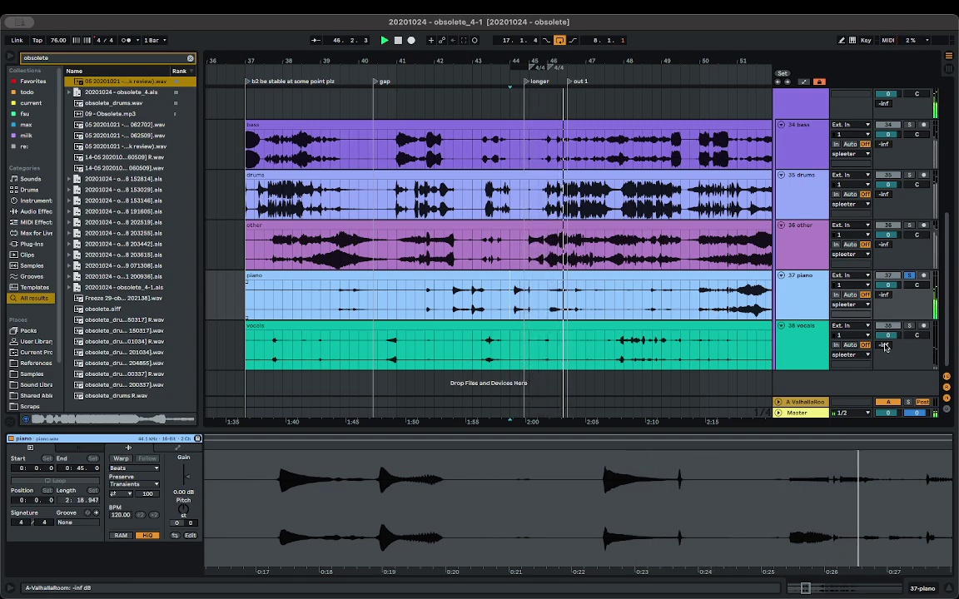
left_click(550, 302)
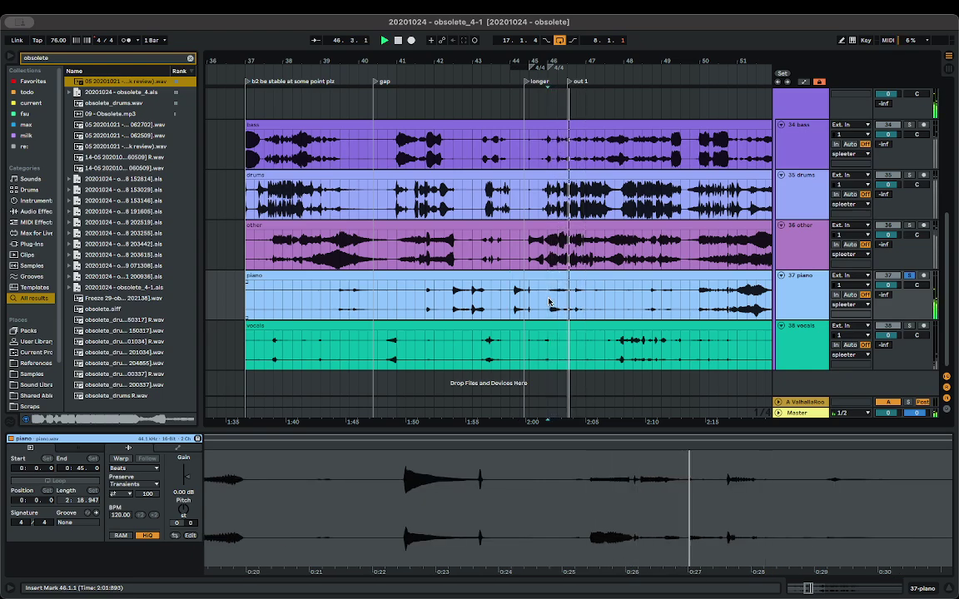
- Split the piano clip at positions 46.1, 46.4 and 51.1, auditioning it from 48.3 and 49.4 in between
left_click_drag(550, 302, 578, 284)
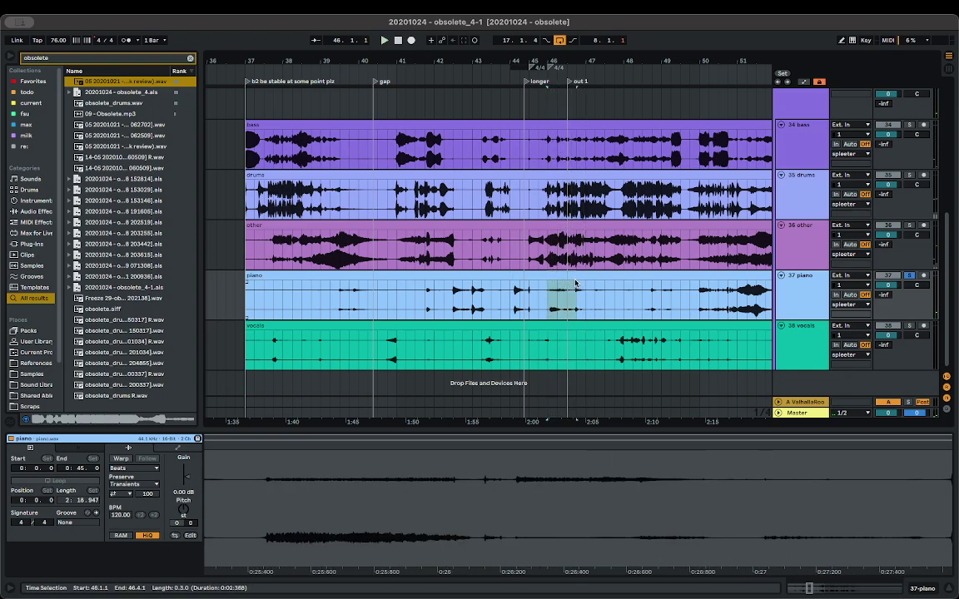
left_click(649, 308)
key("space")
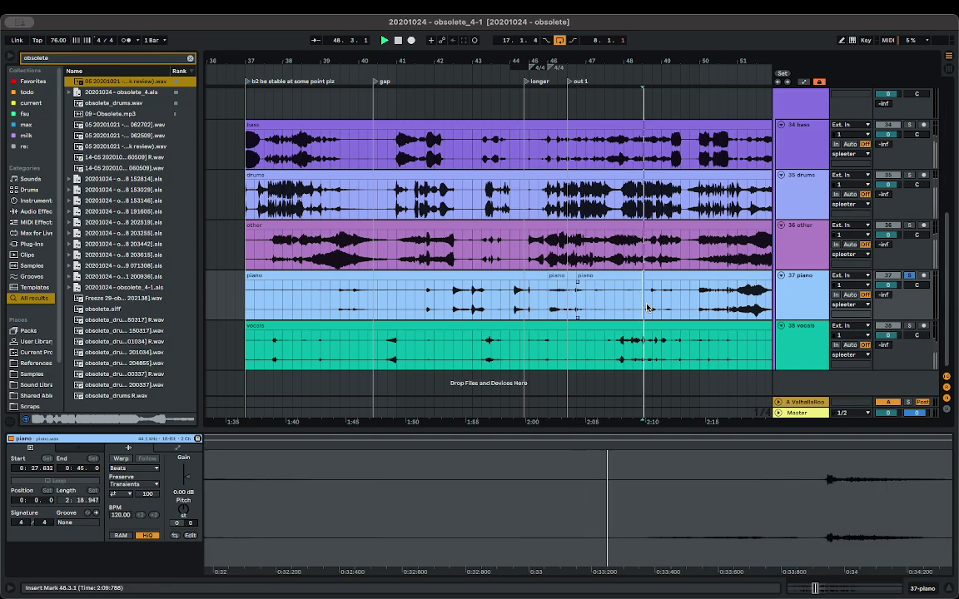
left_click(558, 308)
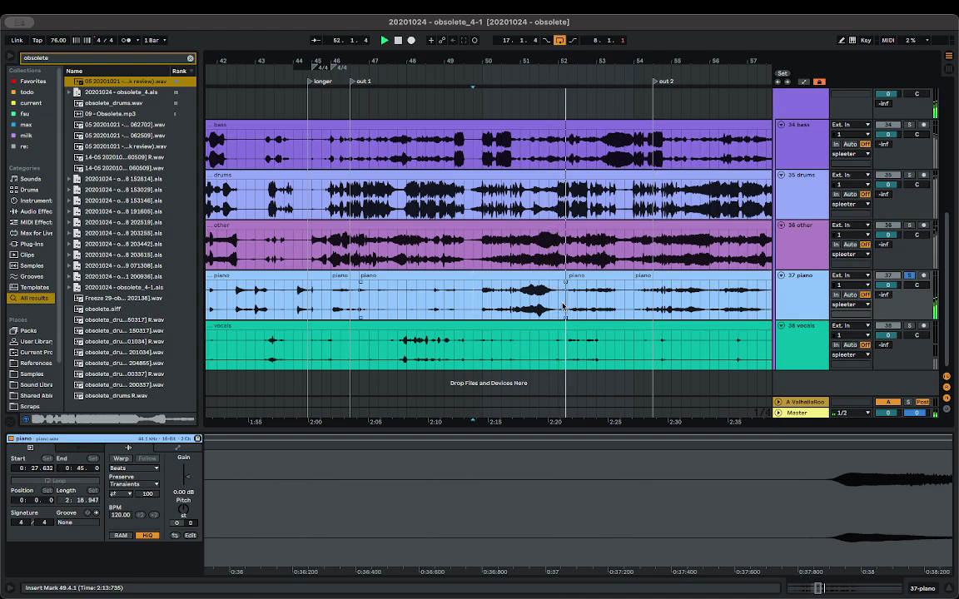
left_click(523, 299)
key("ctrl+e")
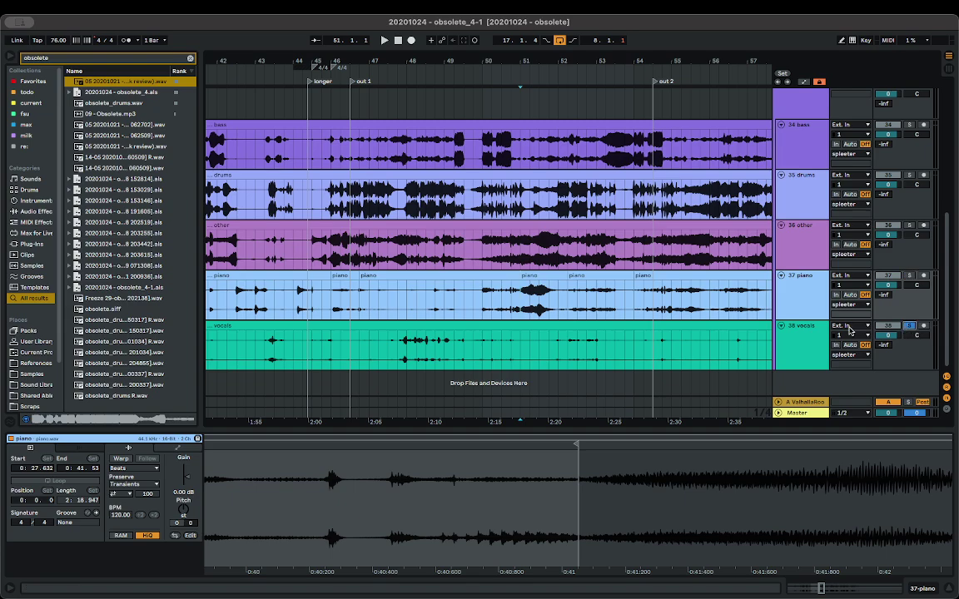
- Solo the vocals stem instead of the piano and audition it from positions 40.3 and 43.2
scroll(349, 344, "left", 3)
left_click(327, 349)
key("space")
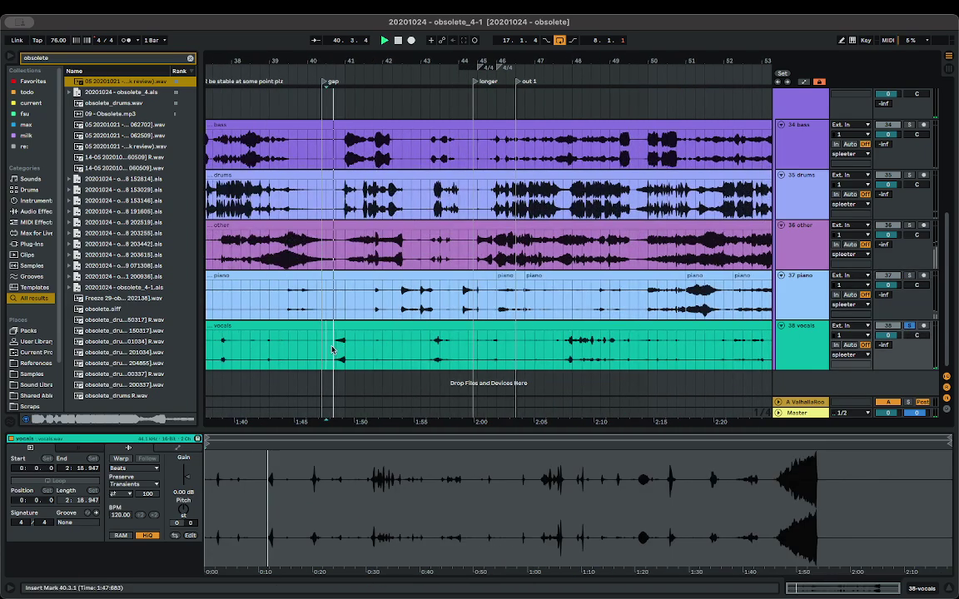
left_click(432, 351)
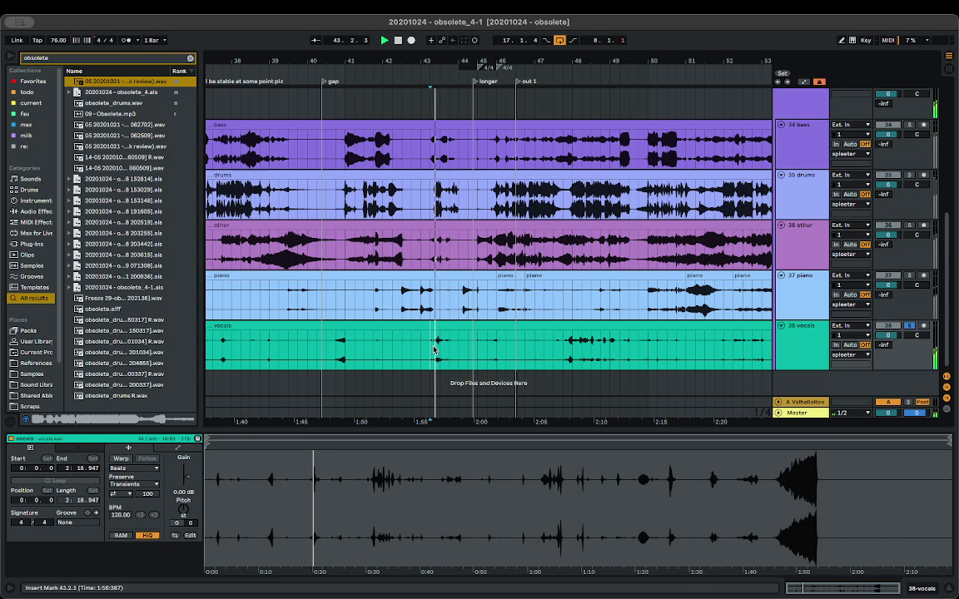
- Audition the vocals stem from positions 47.3 and 52.1, and split the passage from 47.3 to 49.4 into its own segment
left_click(552, 351)
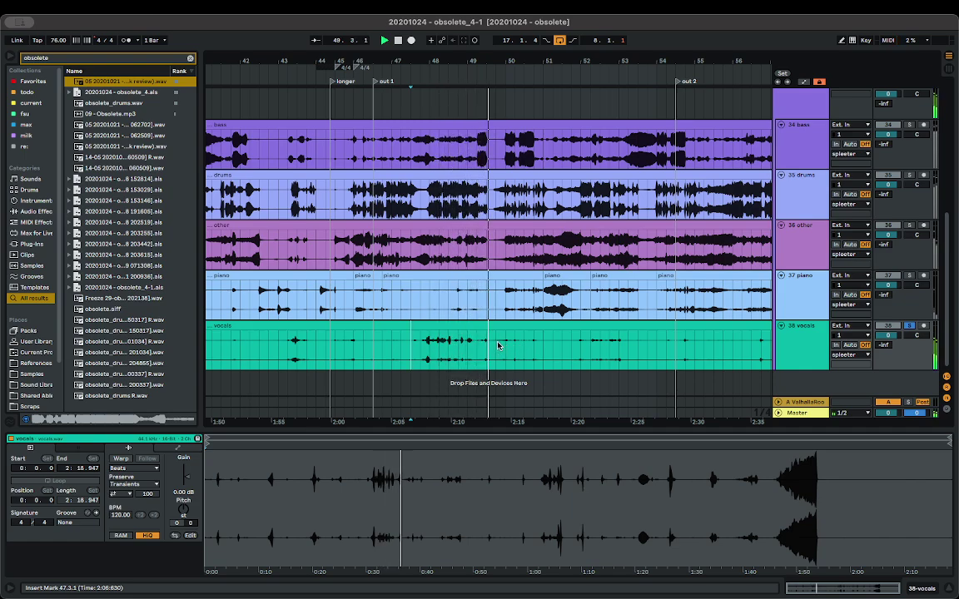
left_click(579, 349)
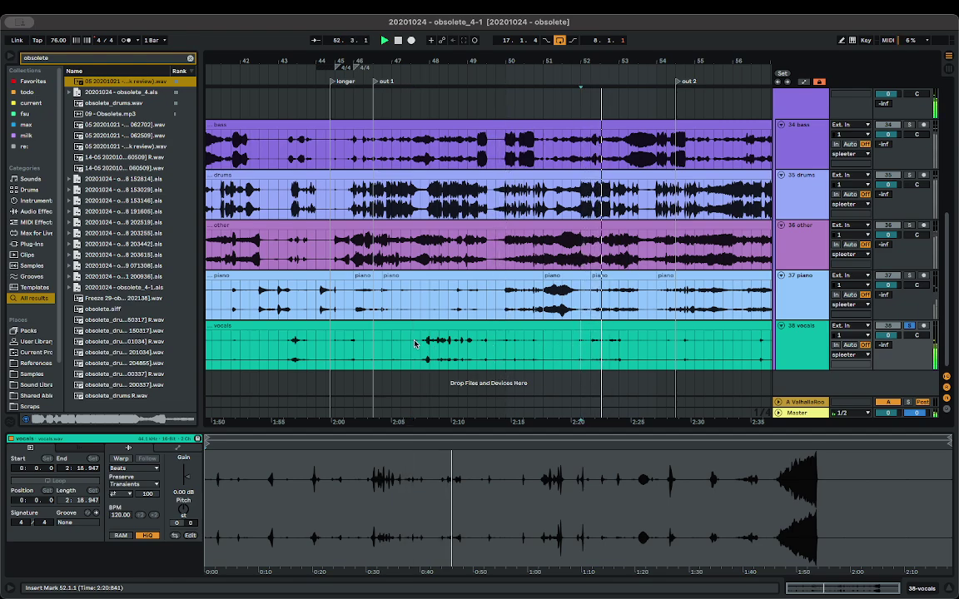
left_click_drag(413, 338, 500, 336)
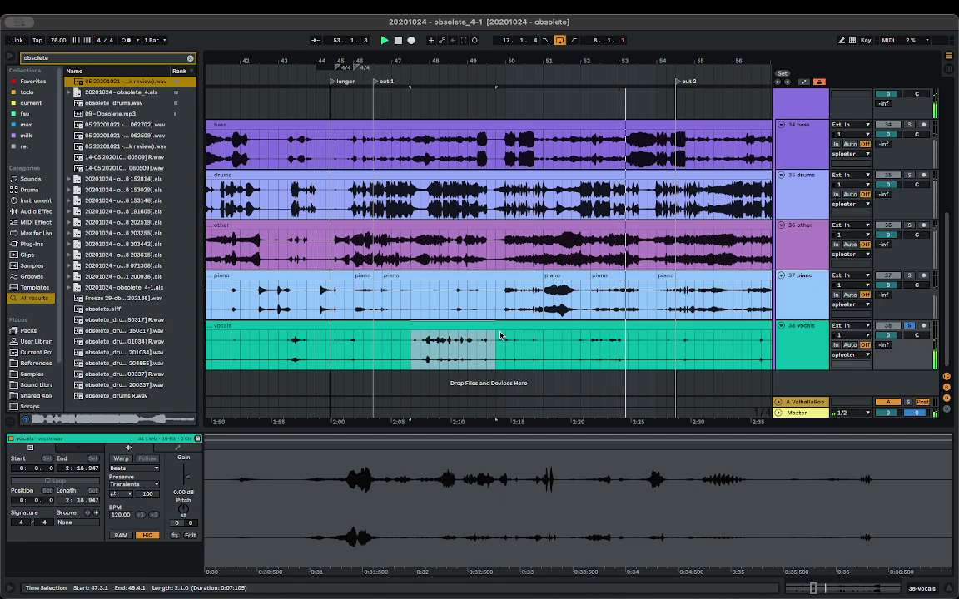
- Audition the vocals stem from positions 57.4, 63.3, 65.1 and 67.3
left_click(504, 351)
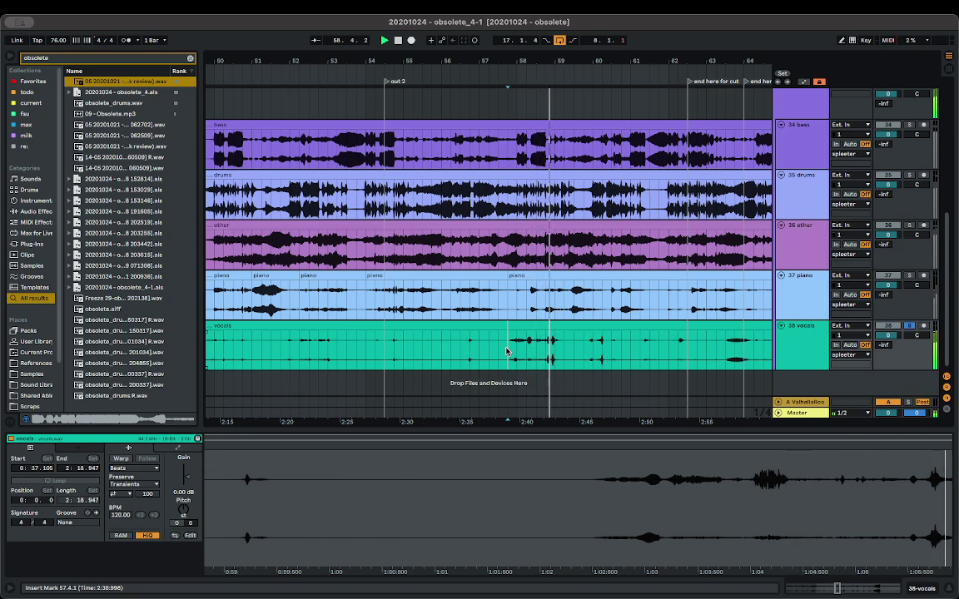
scroll(602, 347, "right", 3)
left_click(620, 346)
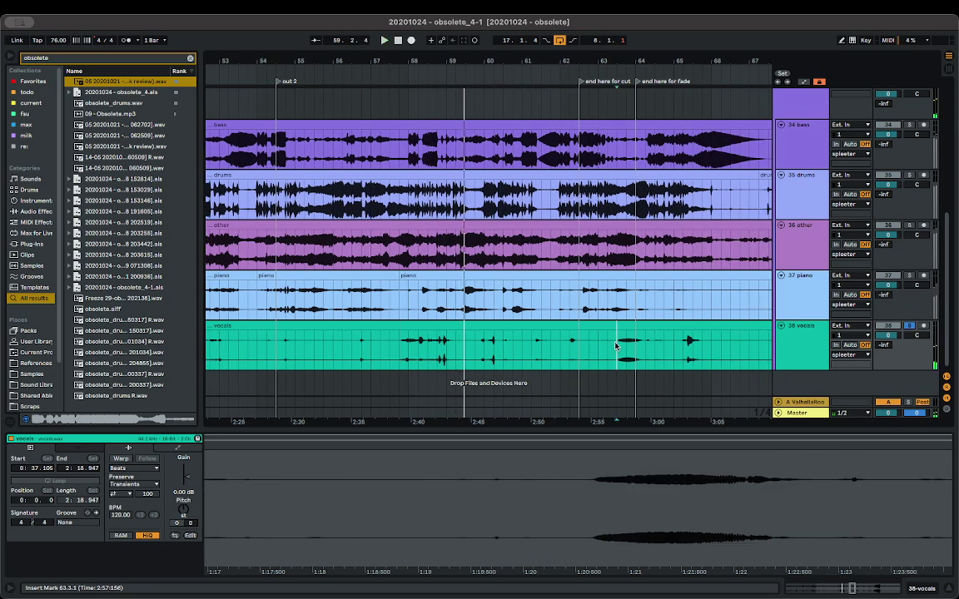
scroll(616, 347, "right", 5)
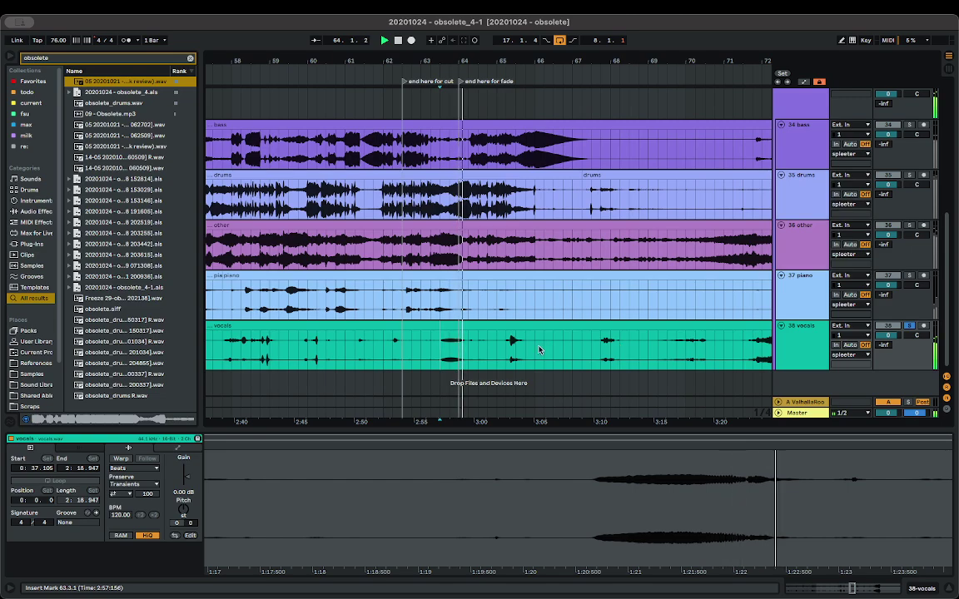
left_click(502, 348)
scroll(507, 347, "right", 3)
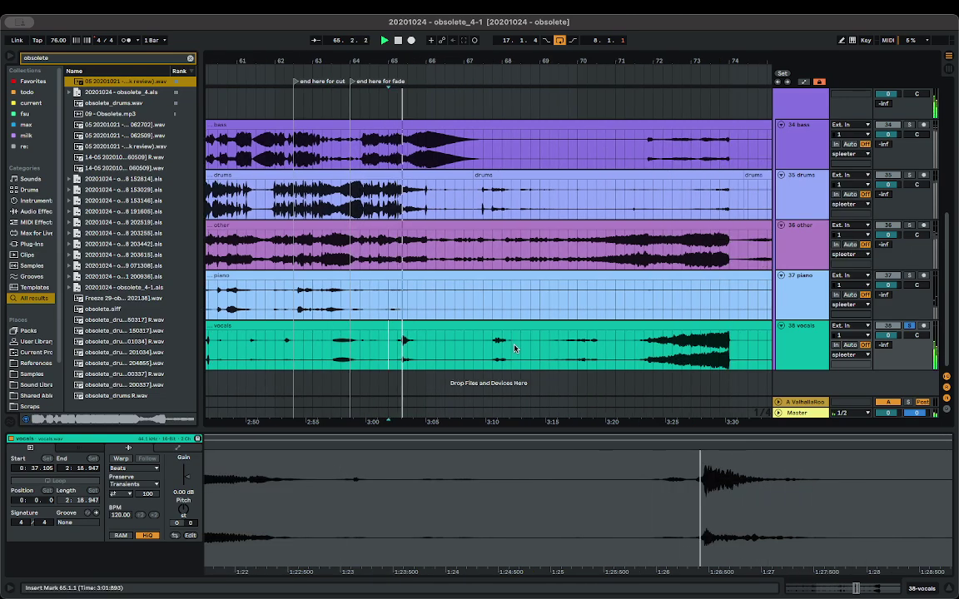
left_click(488, 349)
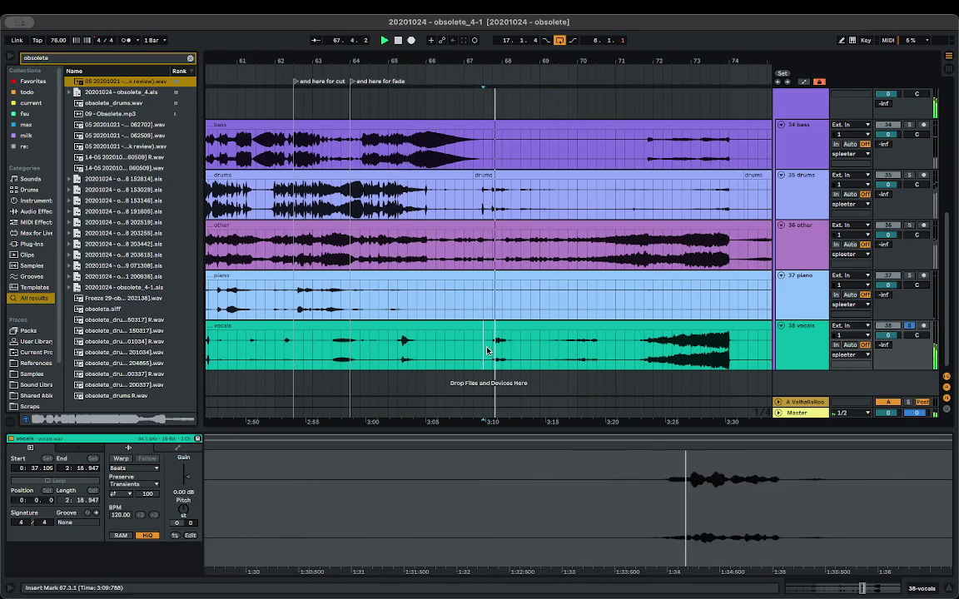
- Split the quiet vocals passage from position 69.2 to about 70.3 into its own segment
left_click(552, 351)
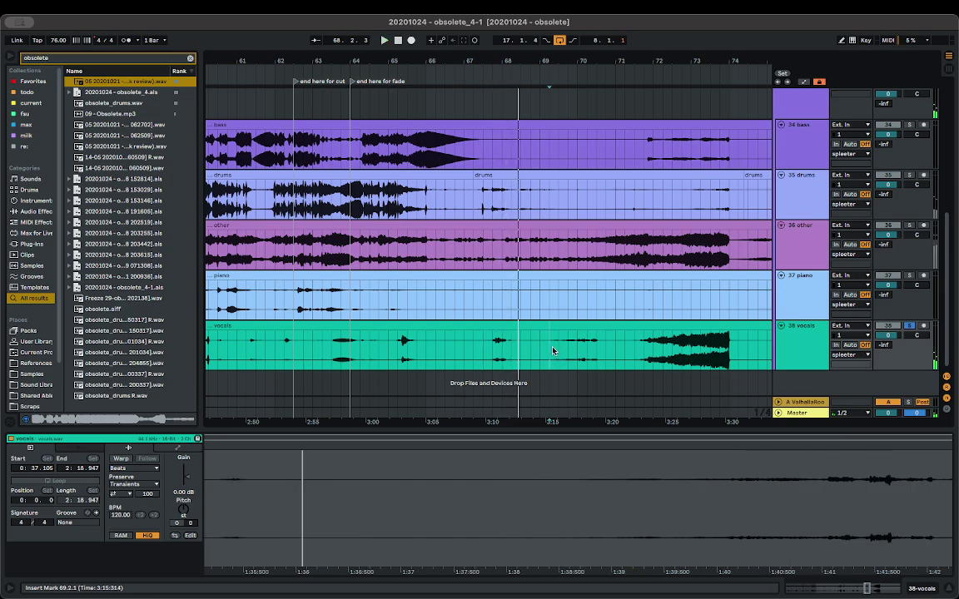
left_click(597, 349, "shift")
key("space")
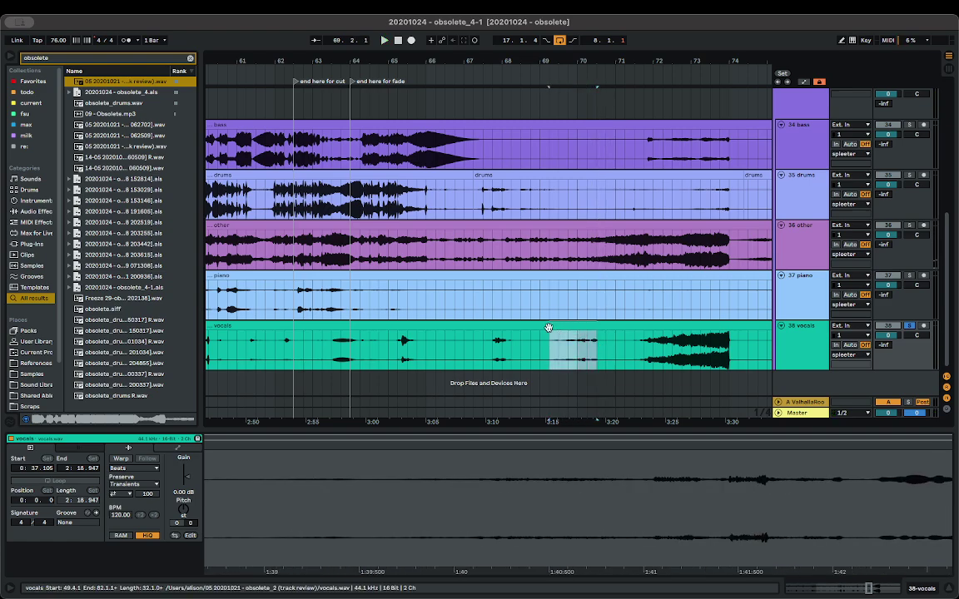
- Audition the vocals stem from position 71.3 and split the swell from 71.3 to 74.1 into its own segment
left_click(635, 351)
key("space")
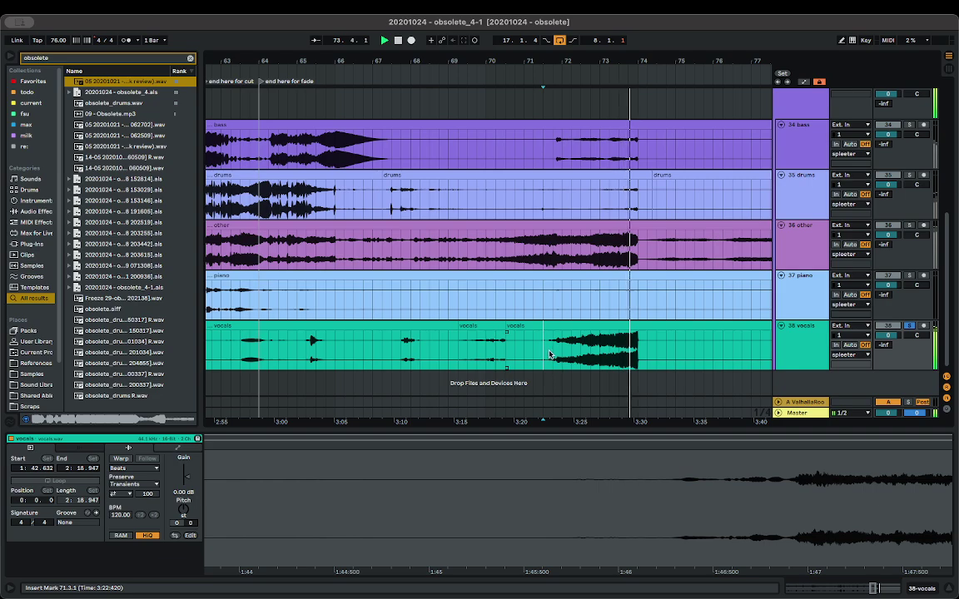
left_click_drag(545, 346, 638, 348)
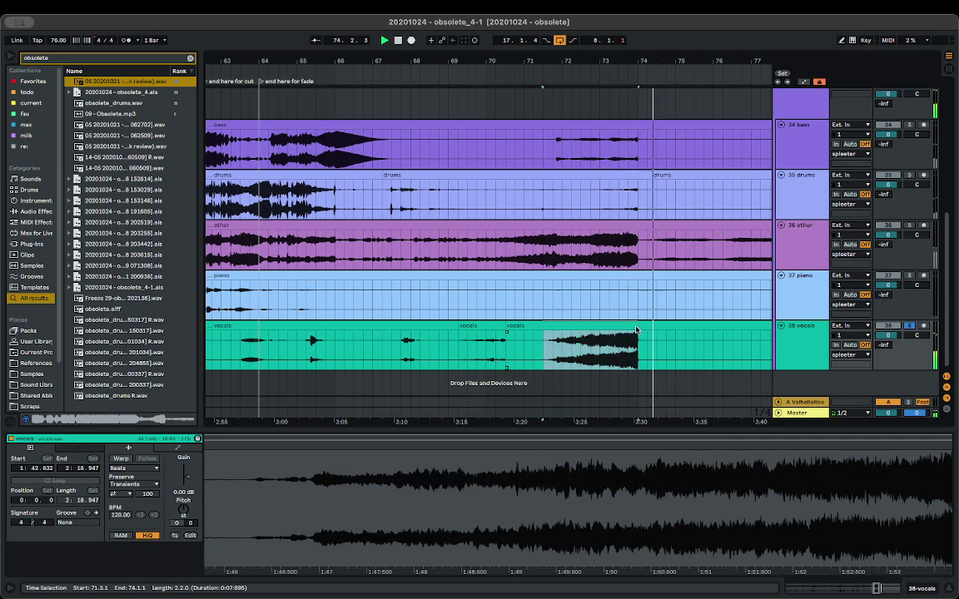
- Solo the bass stem instead of the vocals, audition it, and split the passage from 71.4 to 74.1 into its own segment
left_click(907, 126)
key("space")
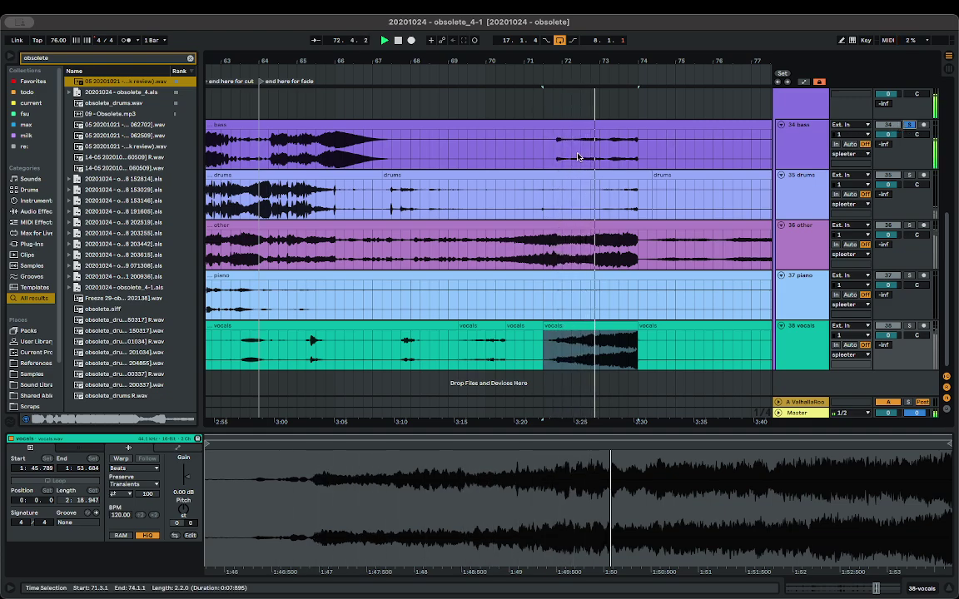
left_click_drag(554, 140, 636, 134)
key("ctrl+e")
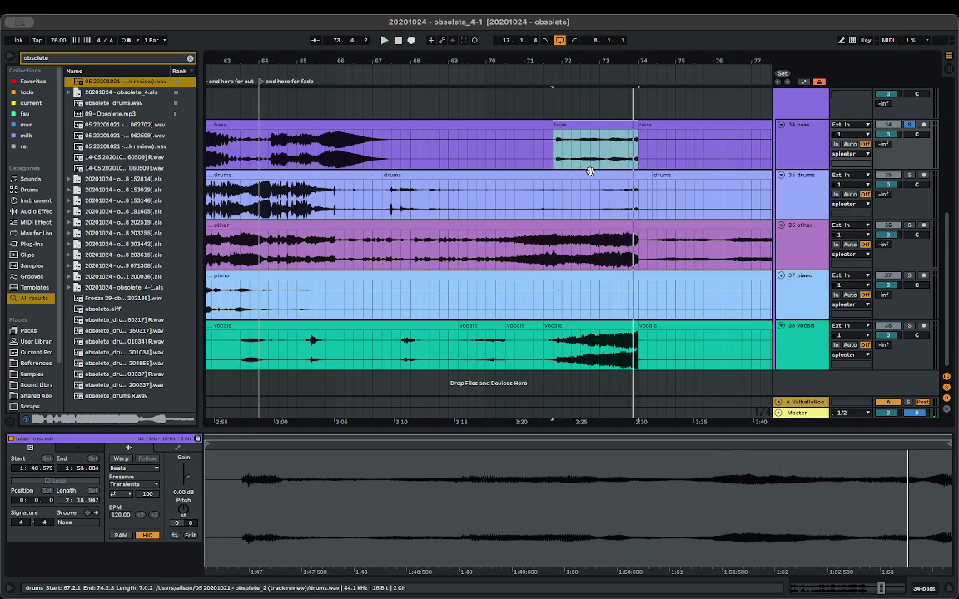
- Audition the bass stem from positions 66.1, 64.1, 62.3 and 60.1, and split the passage from 59.1 to 62.3 into its own segment
scroll(588, 170, "down", 5)
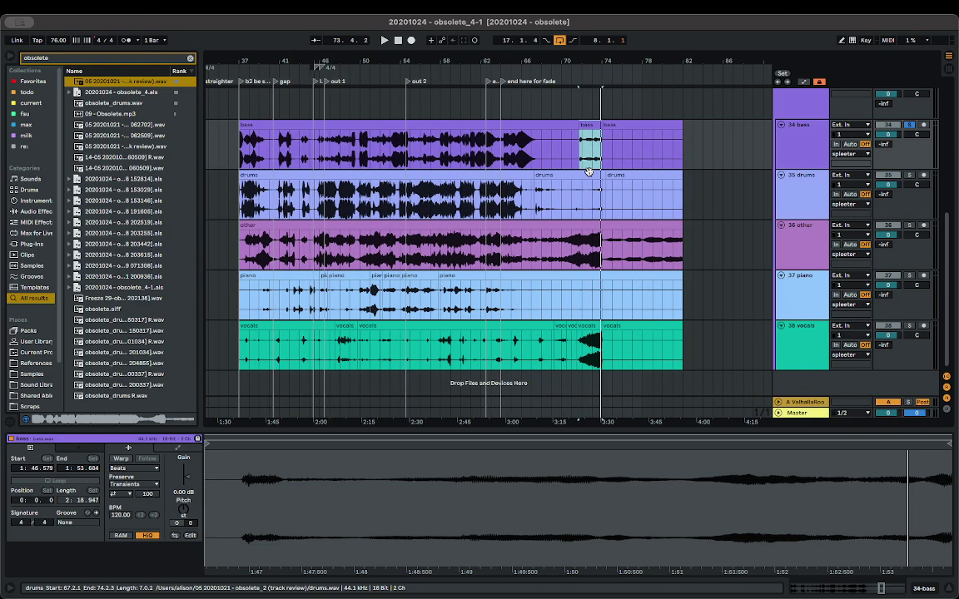
left_click(522, 152)
key("space")
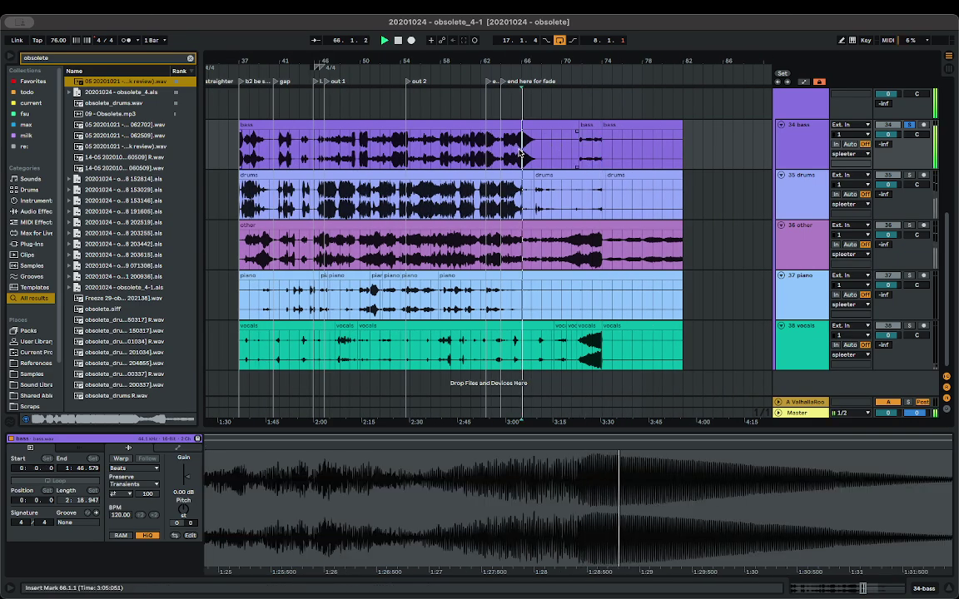
left_click(506, 155)
scroll(506, 155, "up", 3)
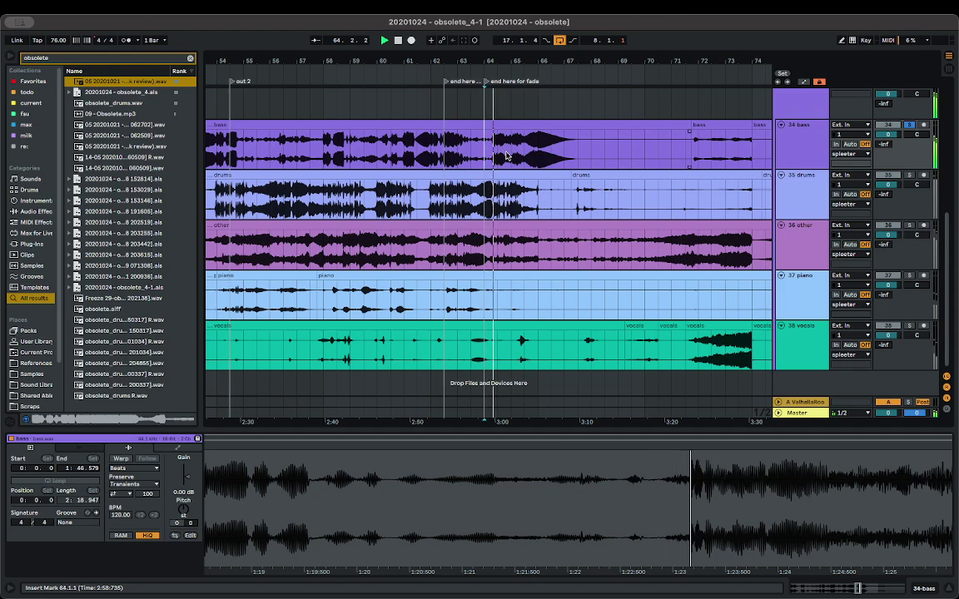
left_click(447, 158)
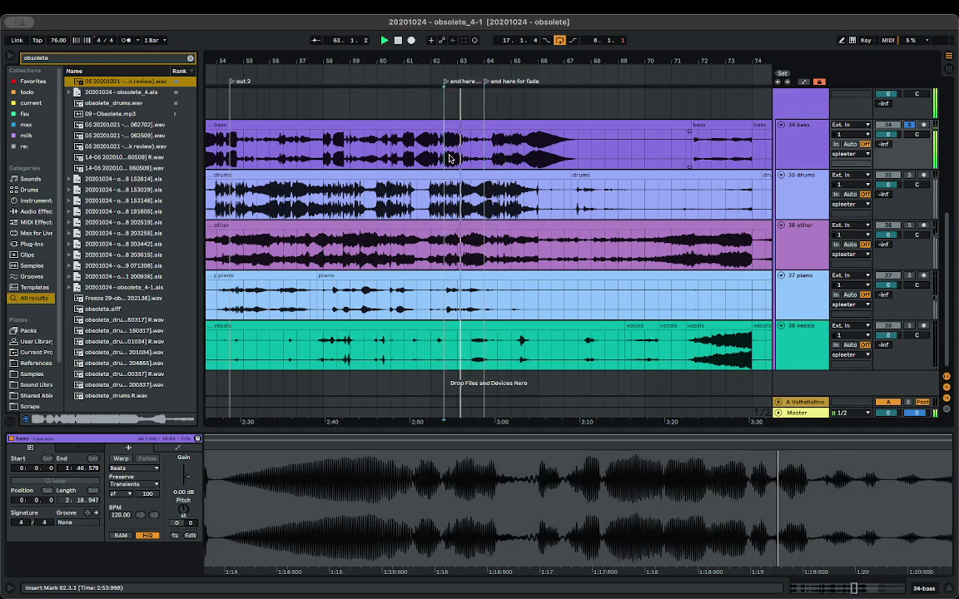
left_click(387, 152)
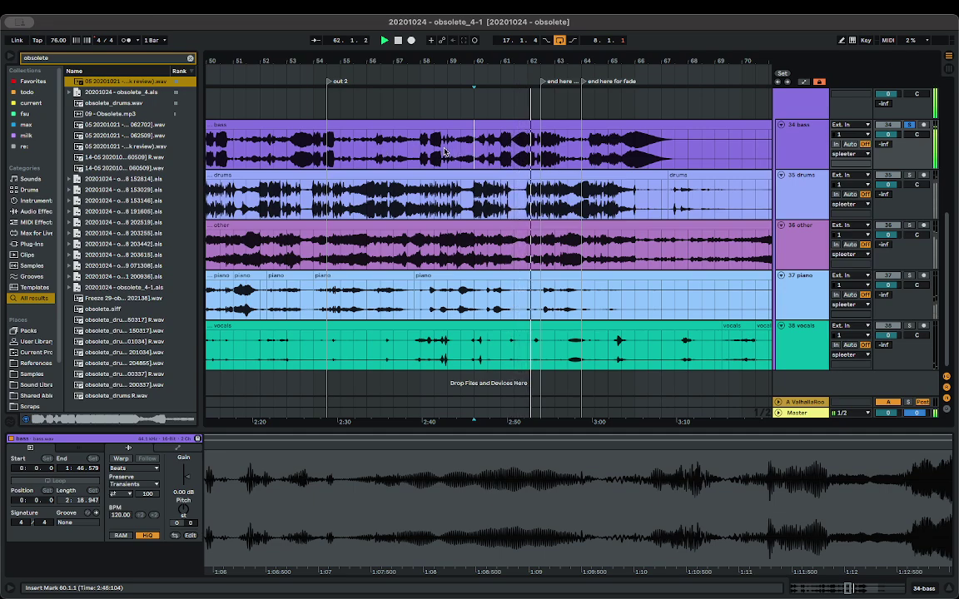
left_click_drag(445, 152, 537, 149)
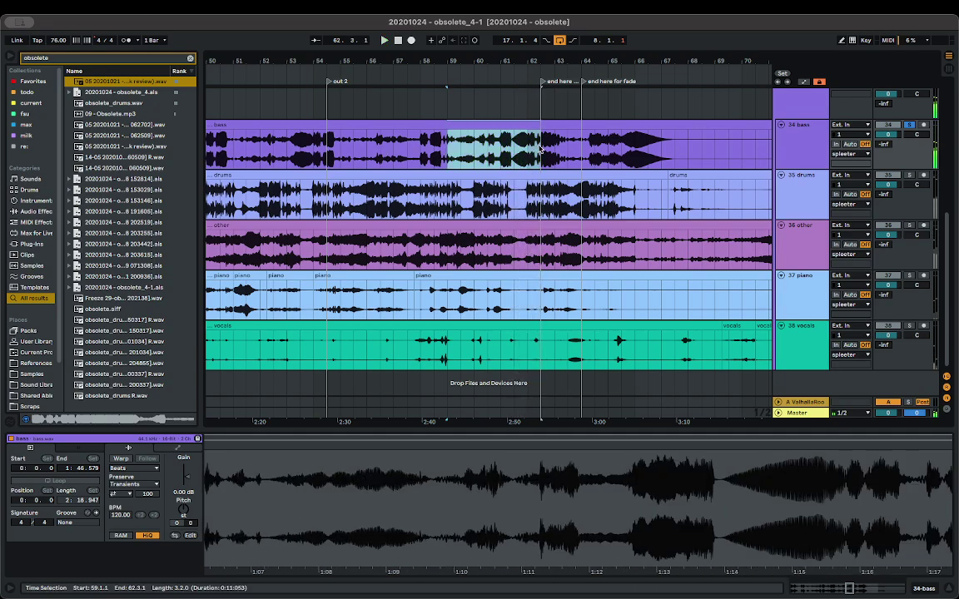
scroll(531, 143, "down", 3)
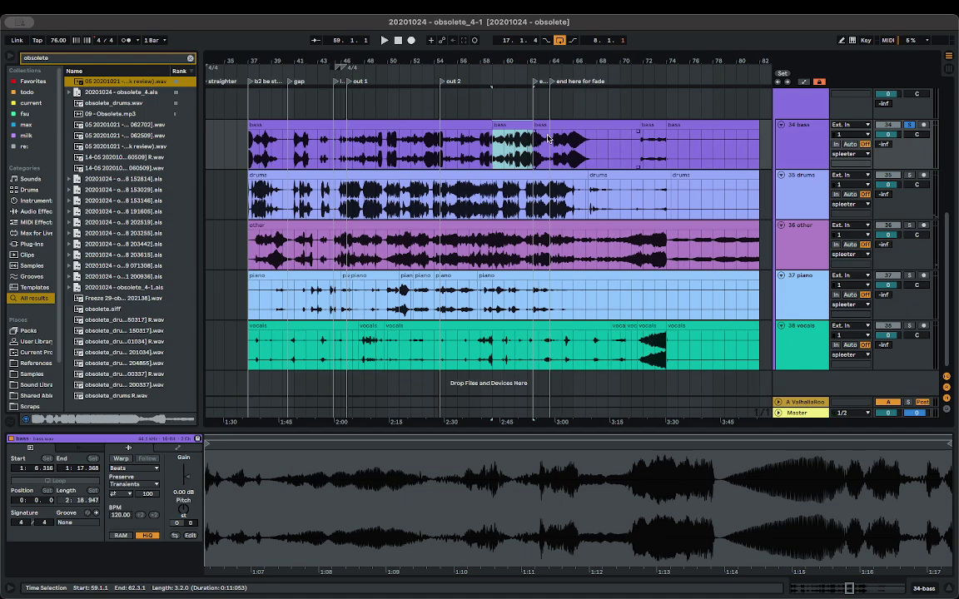
- Delete the bass segment between positions 62.3 and 71.4
left_click(547, 133)
left_click(558, 129)
key("Delete")
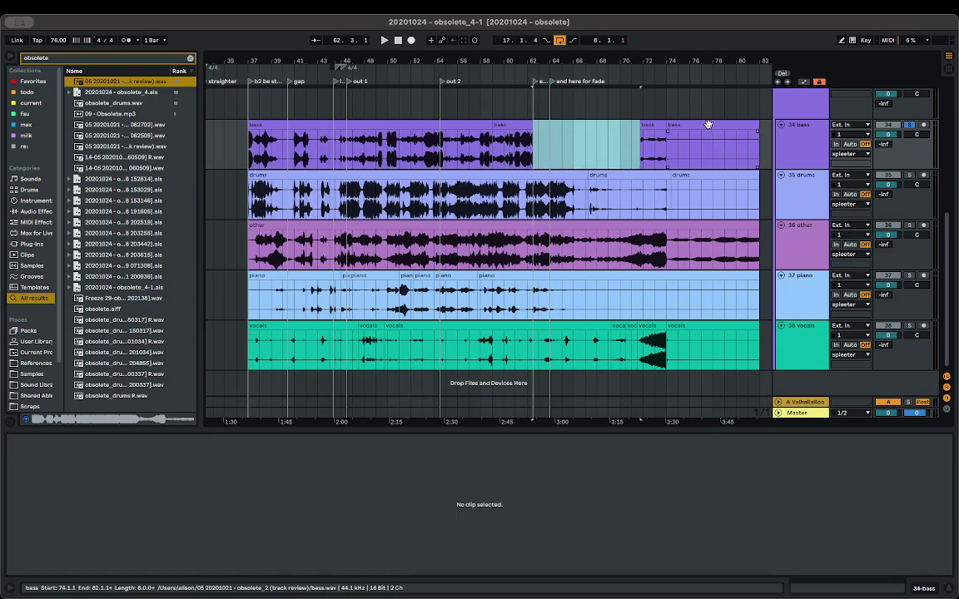
left_click_drag(708, 125, 682, 125)
key("Delete")
key("super+z")
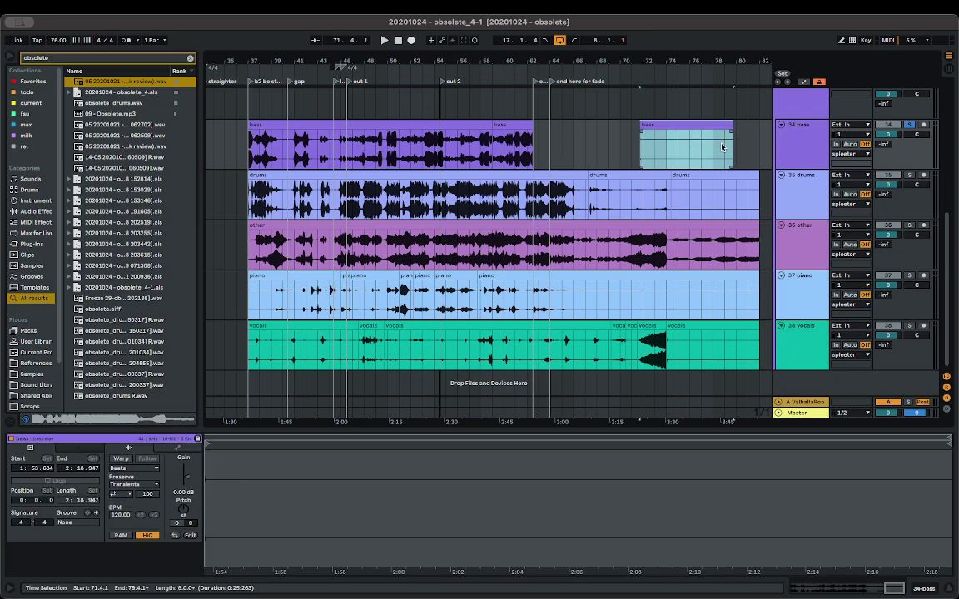
key("super+z")
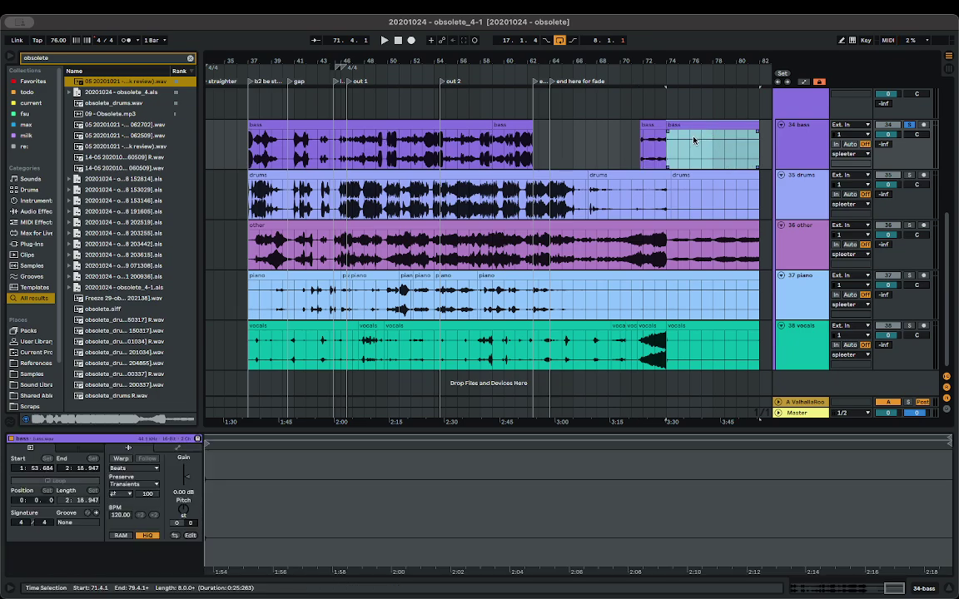
- Delete the trailing bass segment after position 74.1 and the opening bass segment before position 59.1
key("Delete")
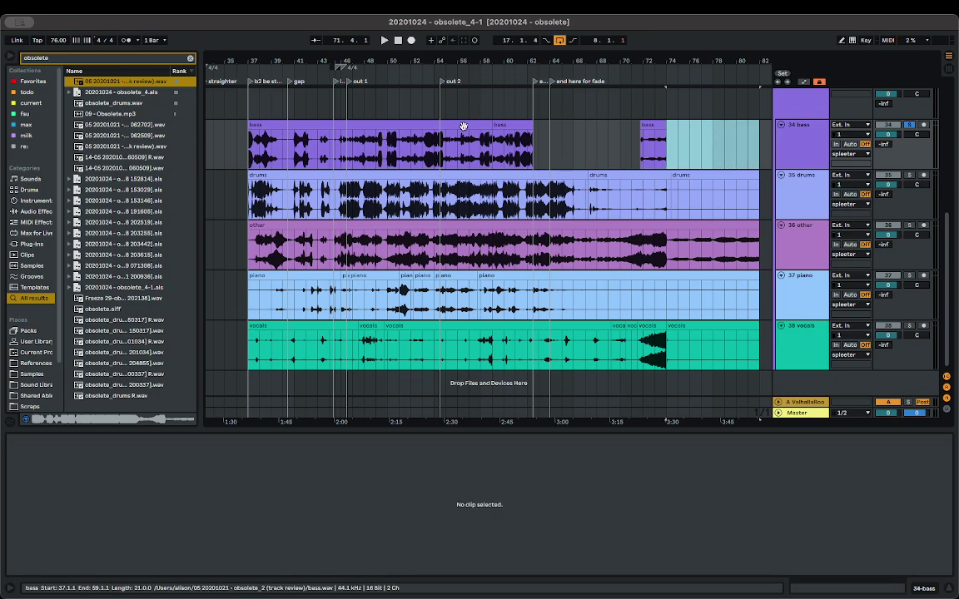
left_click(463, 125)
key("Delete")
- Delete the drums segments before position 67.2 and after position 74.2, keeping the middle segment
left_click(333, 179)
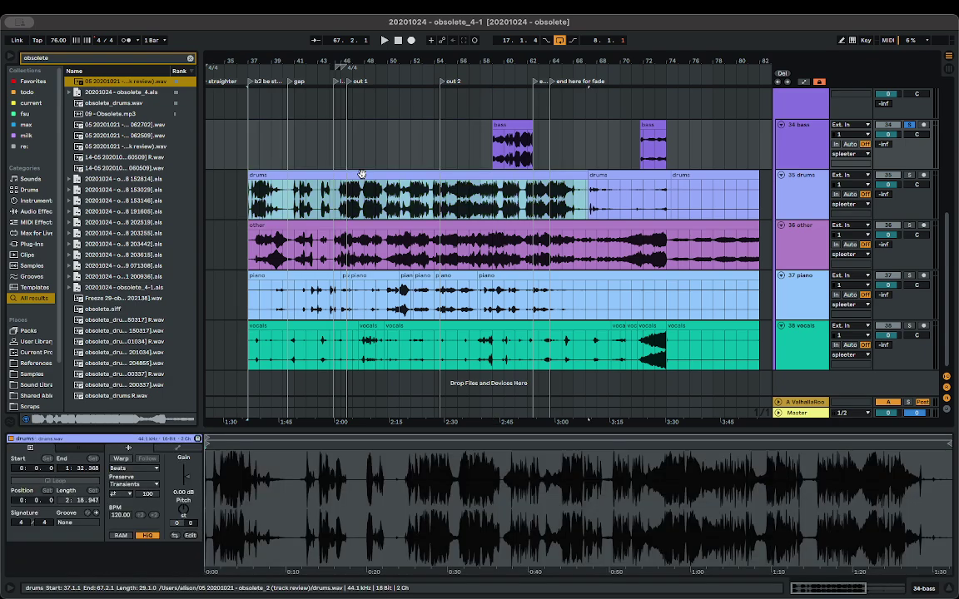
key("Delete")
left_click(689, 185)
key("Delete")
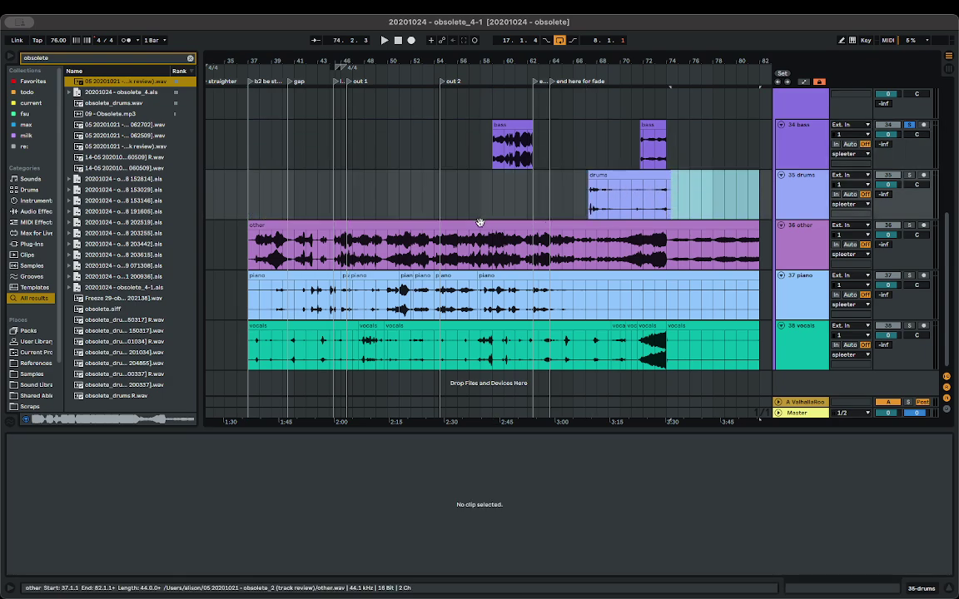
- Delete the entire clip of the other stem and the opening piano segment from 37.1 to 46.1
left_click(480, 222)
key("Delete")
left_click(294, 273)
key("Delete")
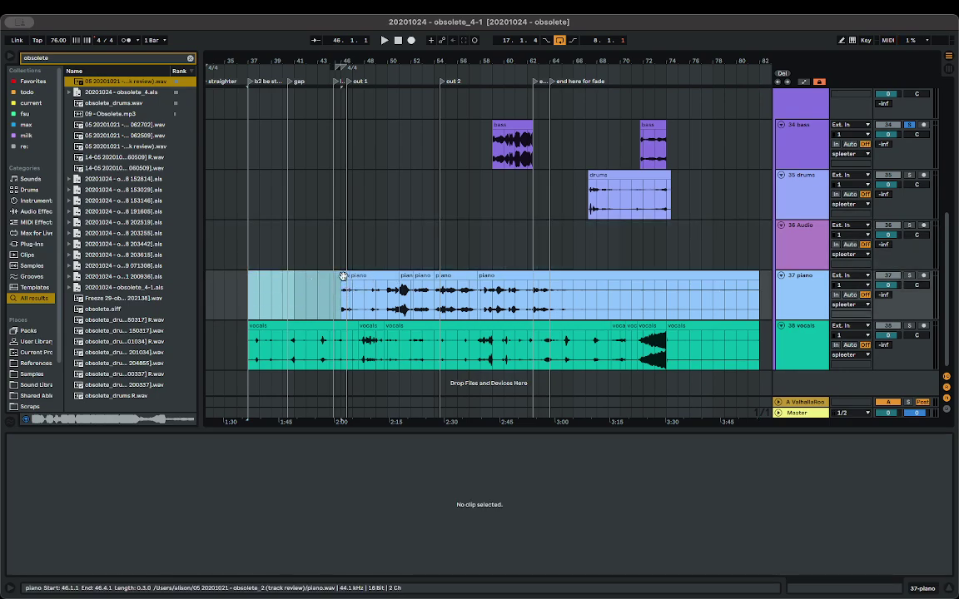
- Solo the piano stem, audition it from positions 46.1, 48.4 and 50.1, and delete the piano segment from 46.4 to 51.1
left_click(343, 275)
left_click(909, 276)
key("space")
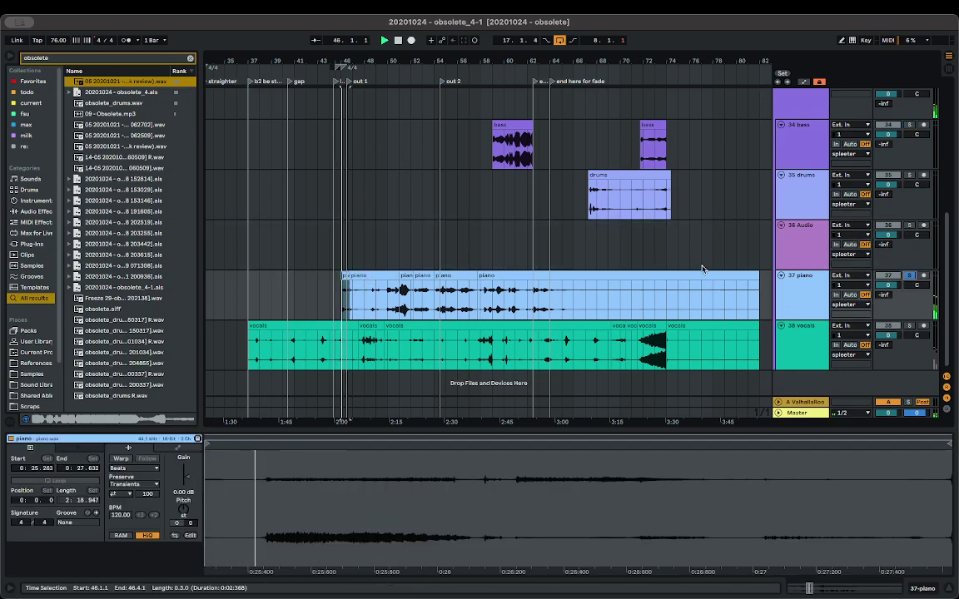
scroll(368, 273, "up", 10)
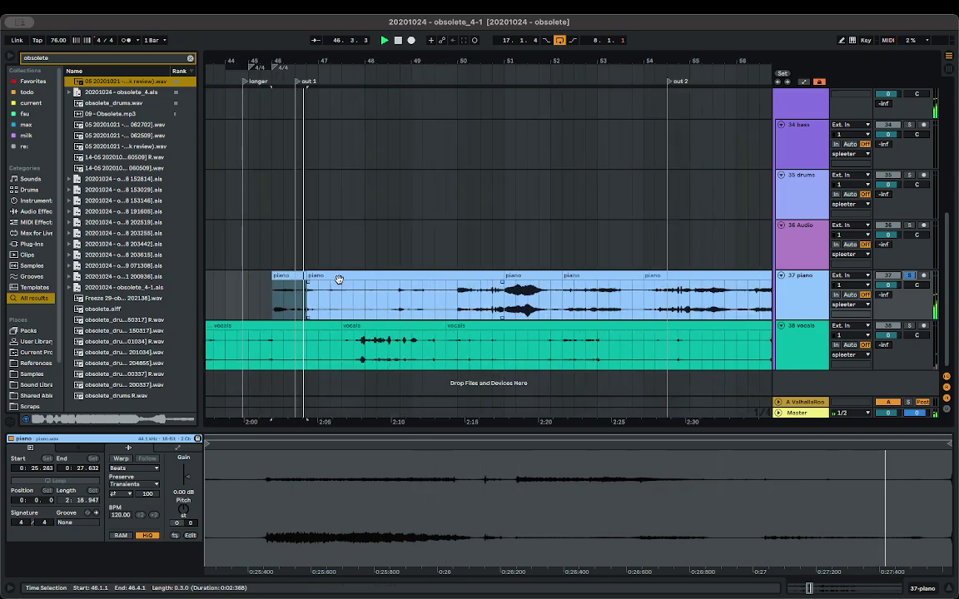
left_click(398, 303)
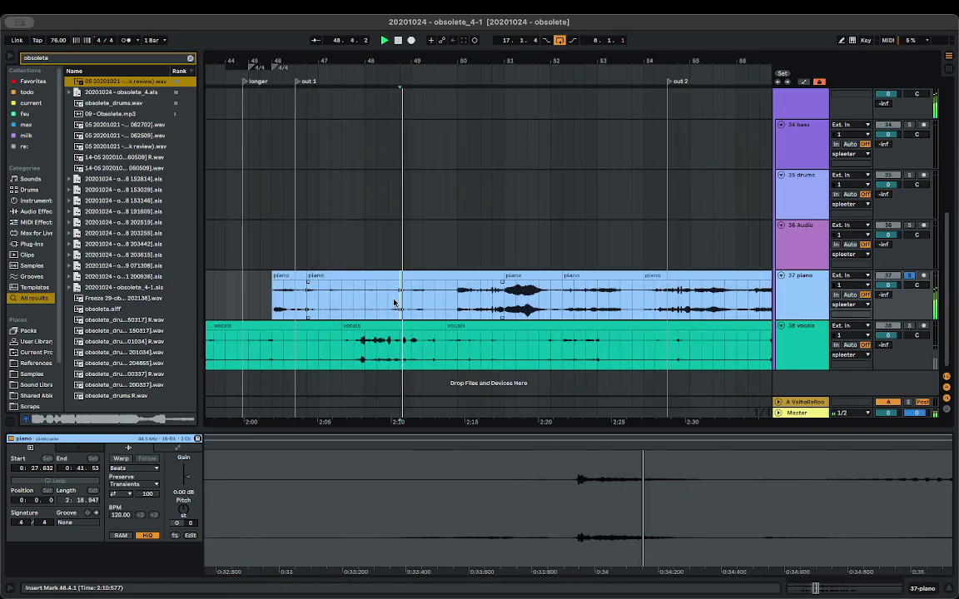
left_click(452, 295)
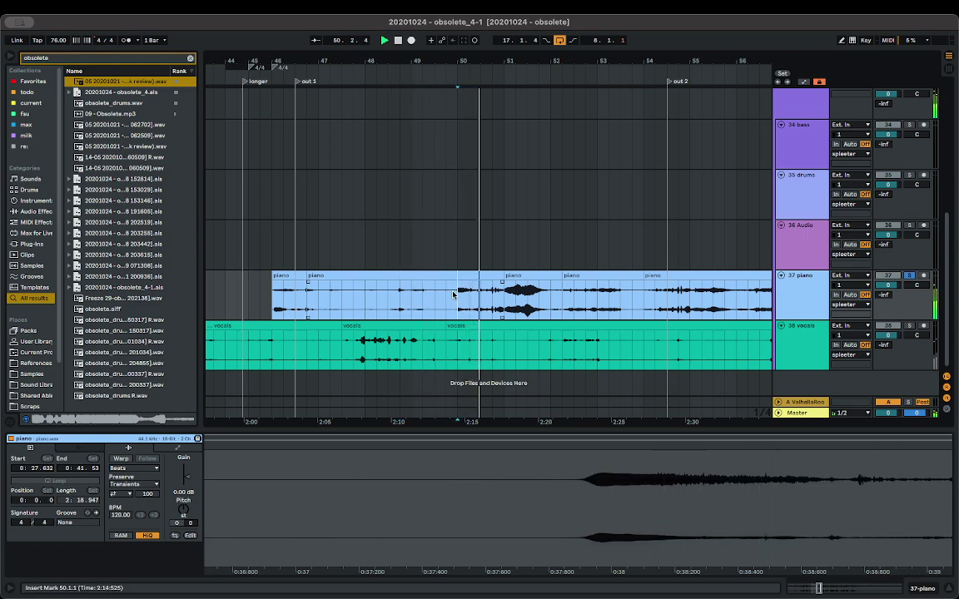
left_click(291, 276)
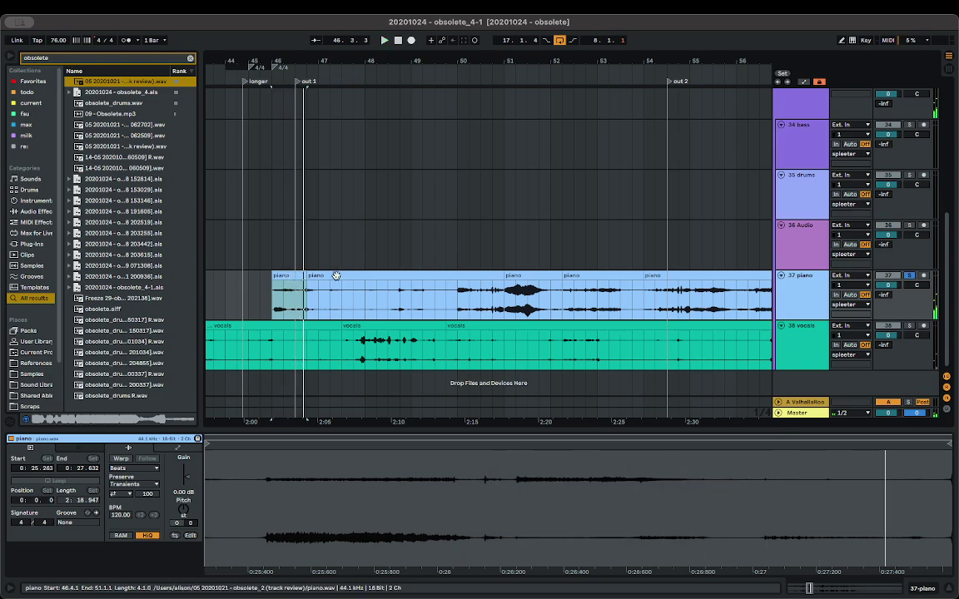
left_click(330, 276)
key("Delete")
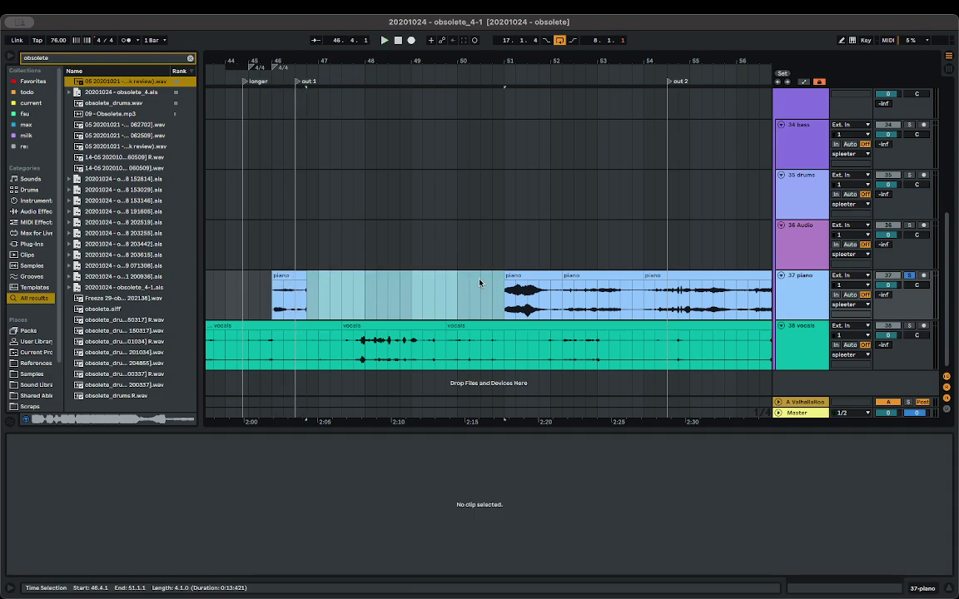
- Audition the piano segment starting at 51.1 and delete the short piano segment from 46.1 to 46.4
left_click(510, 279)
key("space")
scroll(511, 281, "right", 3)
scroll(414, 281, "down", 4)
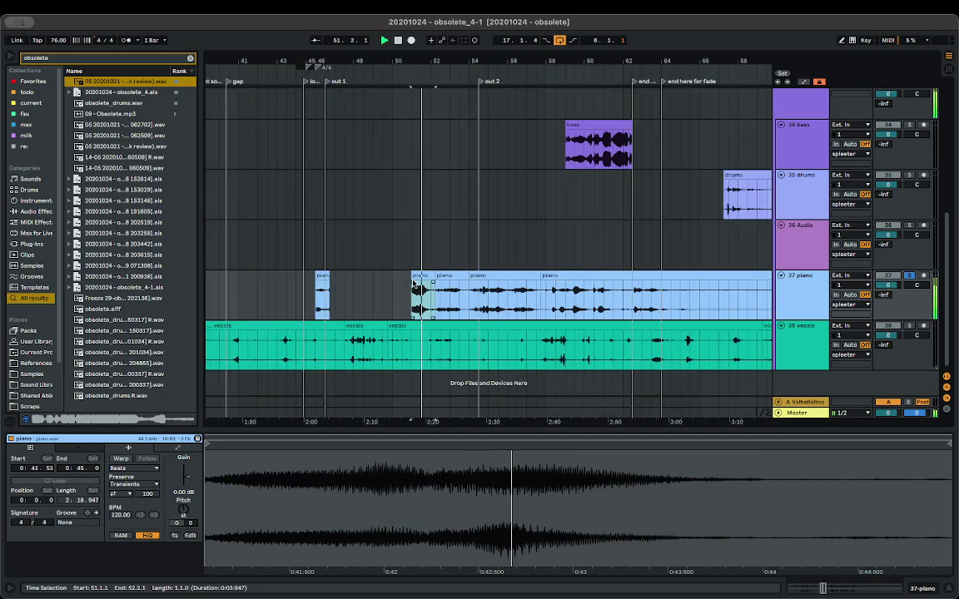
key("space")
left_click(323, 277)
key("Delete")
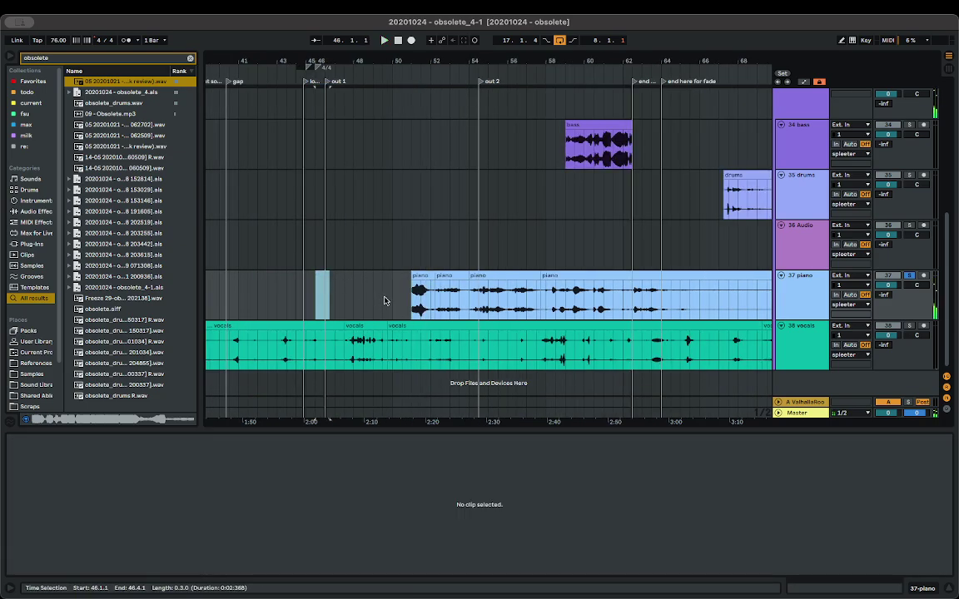
- Audition the piano stem from positions 54.1, 56.1 and 52.2, and delete the segment from 52.2 to 54.1
left_click(505, 283)
key("space")
scroll(423, 296, "up", 3)
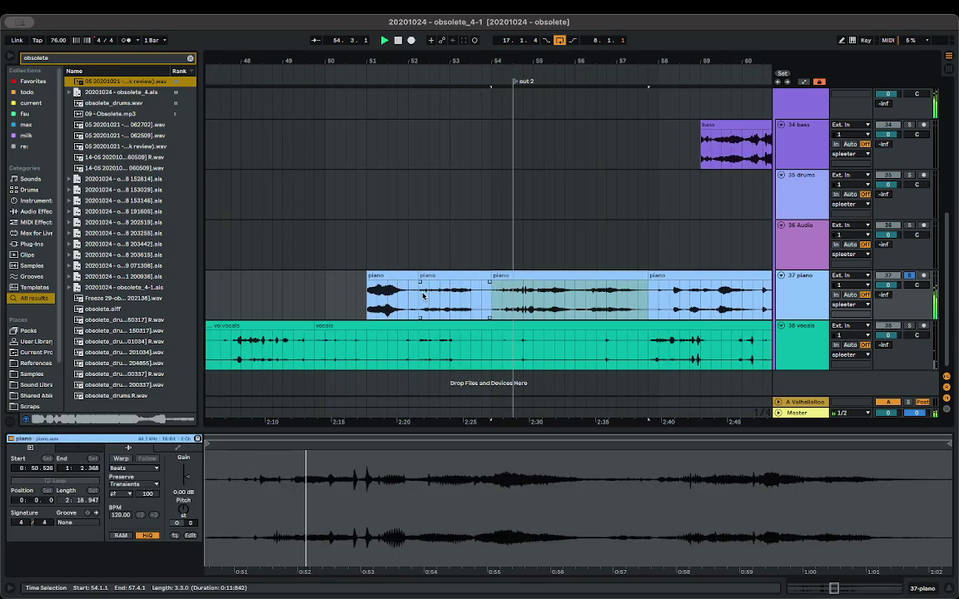
left_click(423, 295)
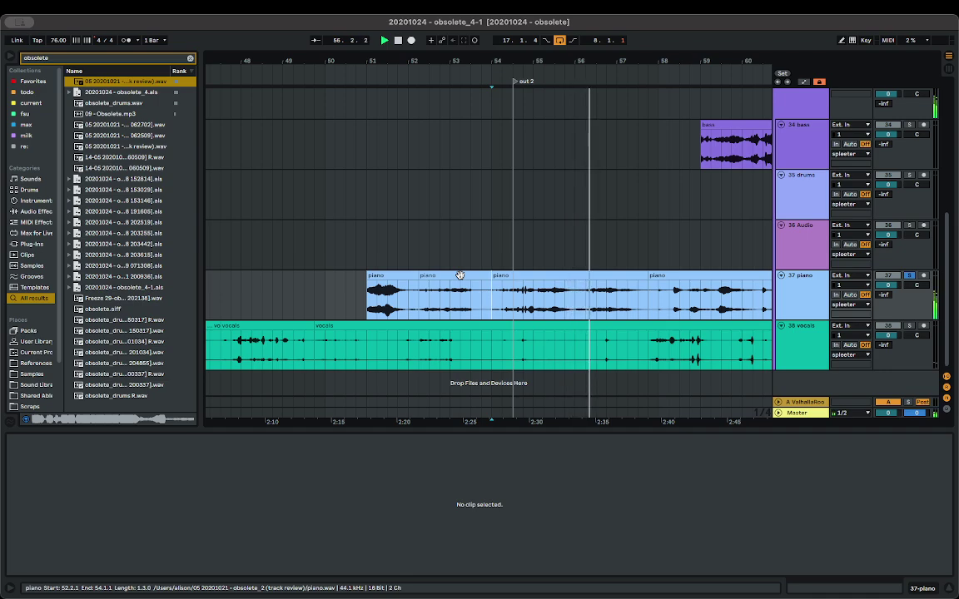
left_click(575, 298)
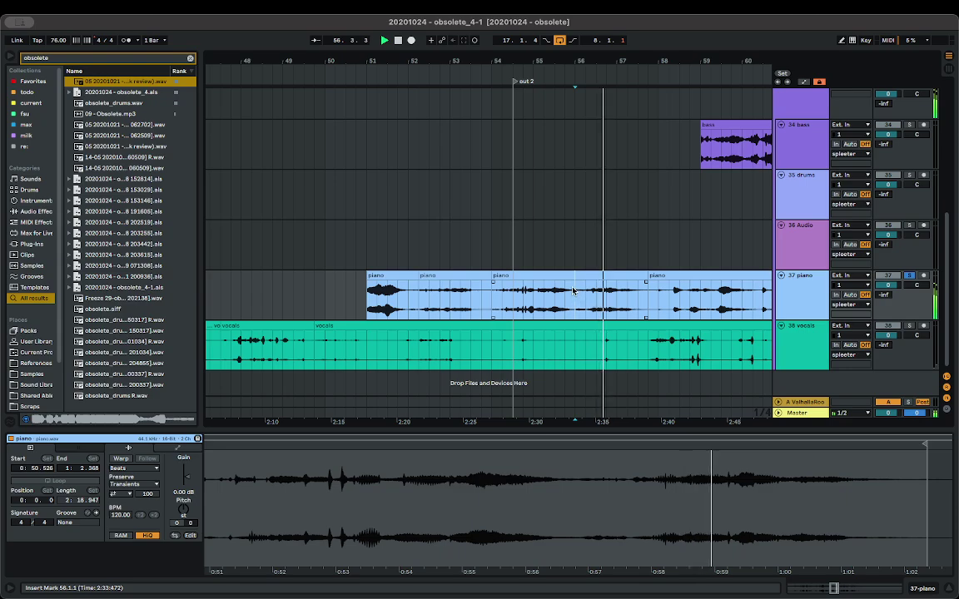
left_click(467, 275)
key("space")
key("space")
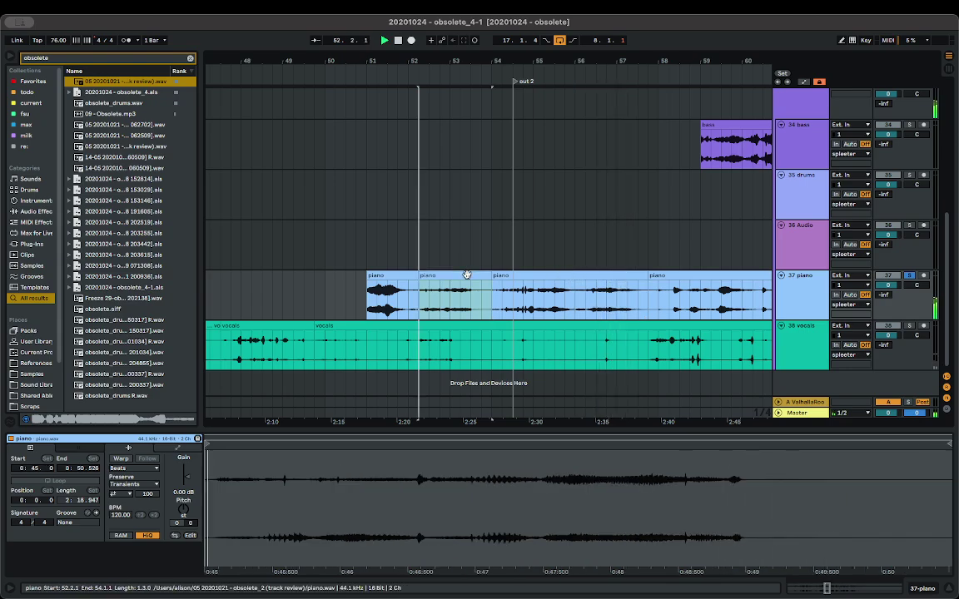
key("Delete")
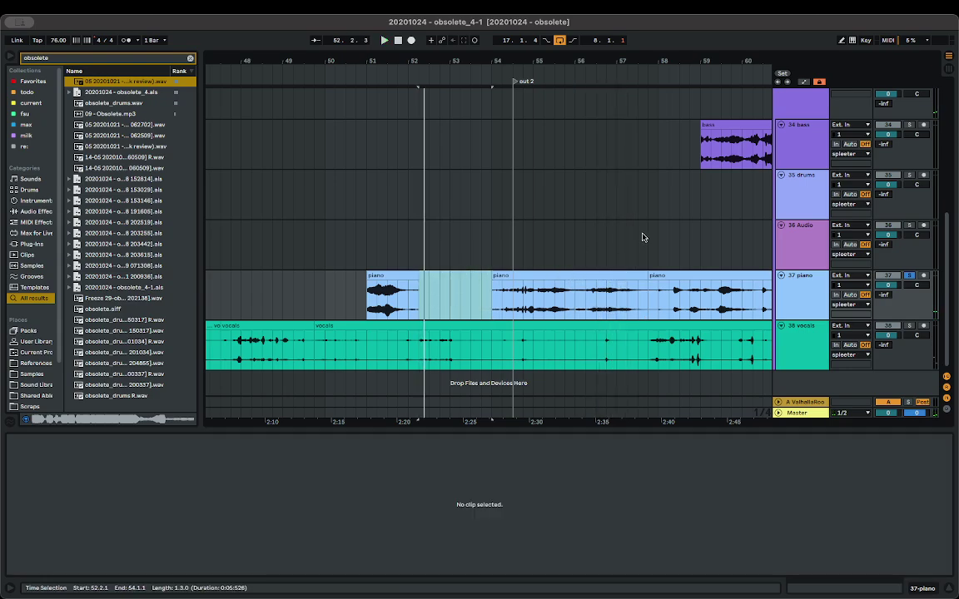
- Audition the last piano segment from position 57.4 and split it at position 62.1
left_click(685, 276)
key("space")
scroll(687, 276, "right", 4)
key("minus")
key("minus")
key("minus")
key("minus")
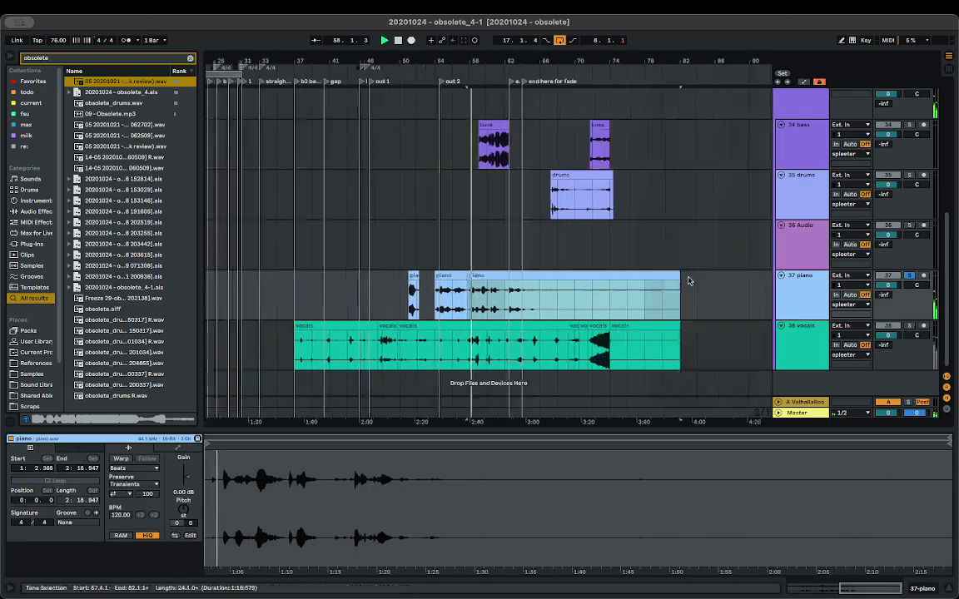
key("plus")
key("plus")
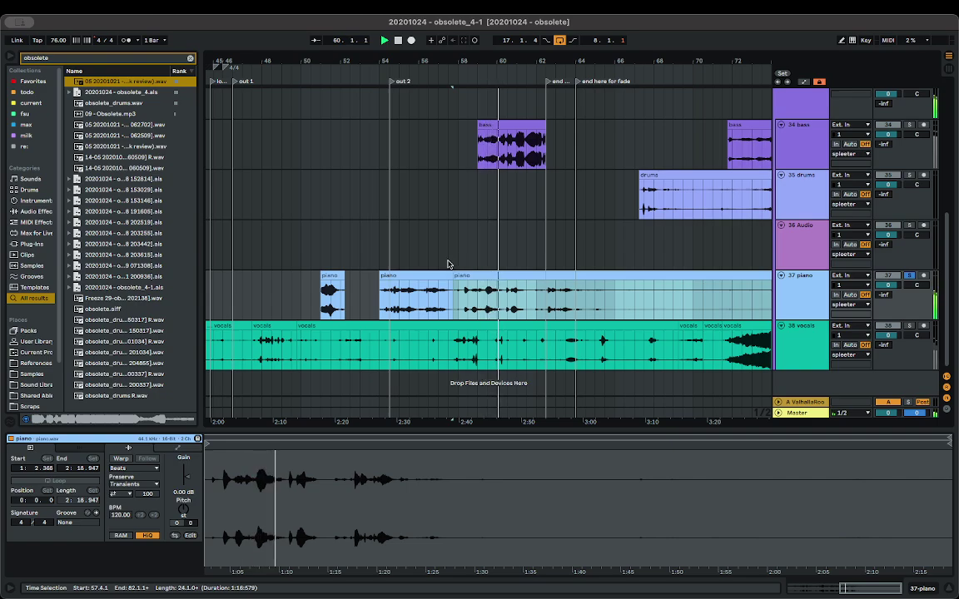
left_click(535, 298)
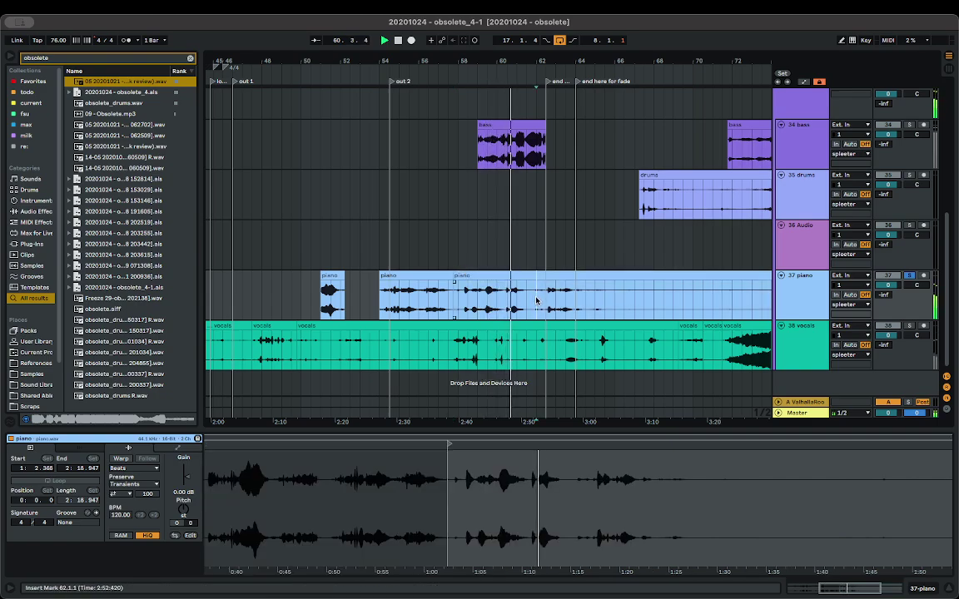
key("super+e")
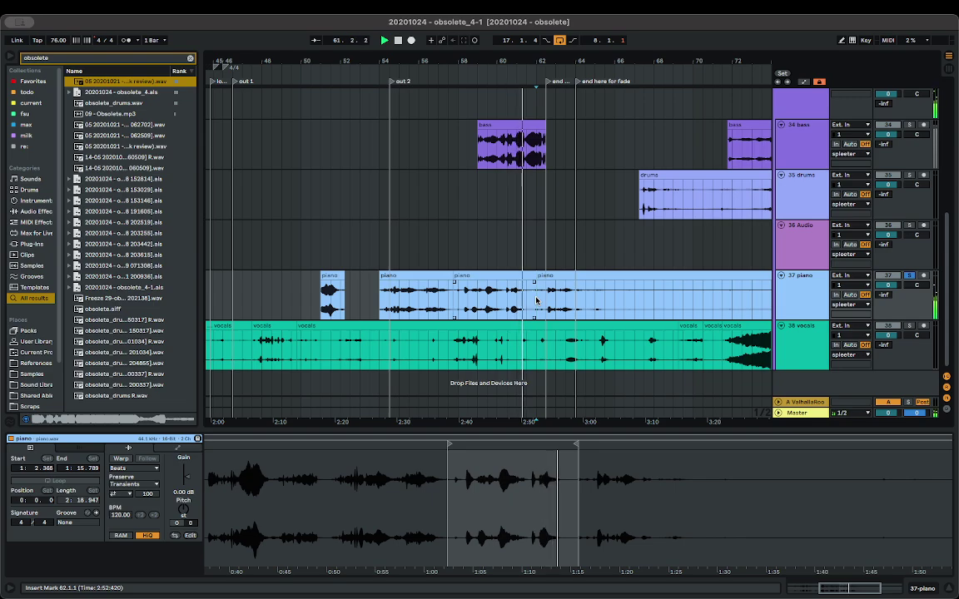
- Audition the piano stem from position 62.3 and delete the last piano segment, from 62.1 to 82.1
left_click(546, 296)
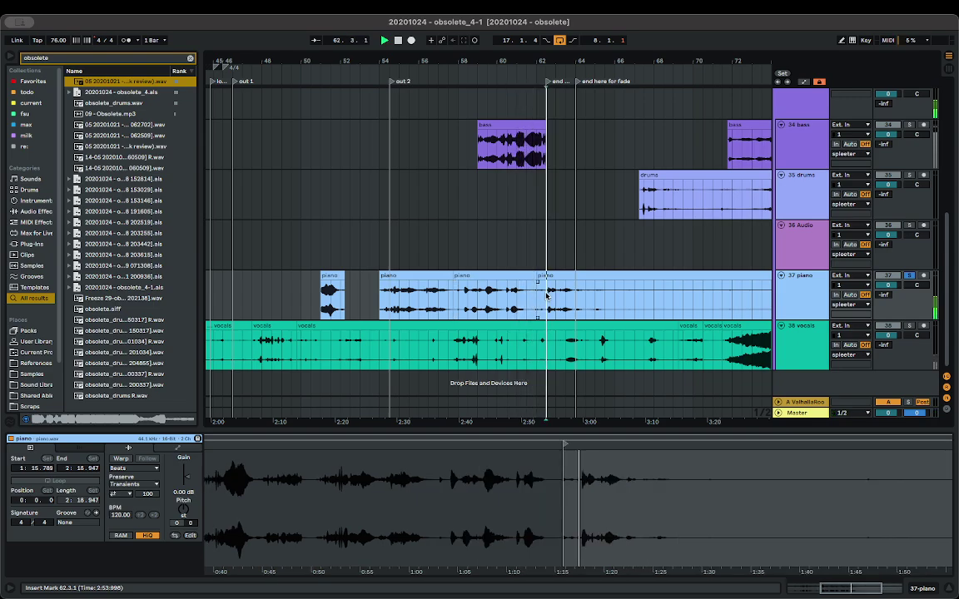
key("space")
left_click(547, 277)
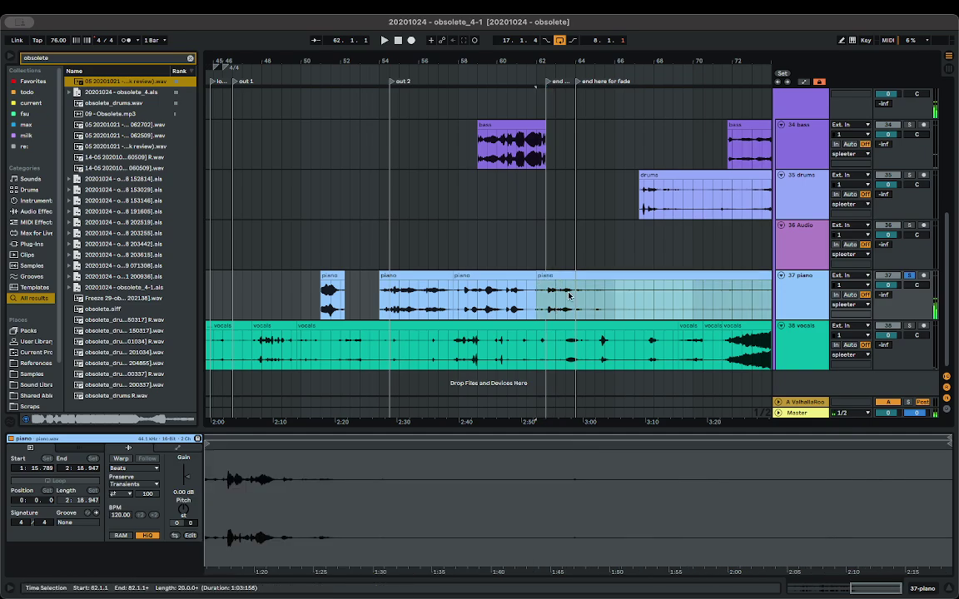
key("Delete")
- Delete the first vocals segment, from 37.1 to 47.3
scroll(561, 267, "down", 3)
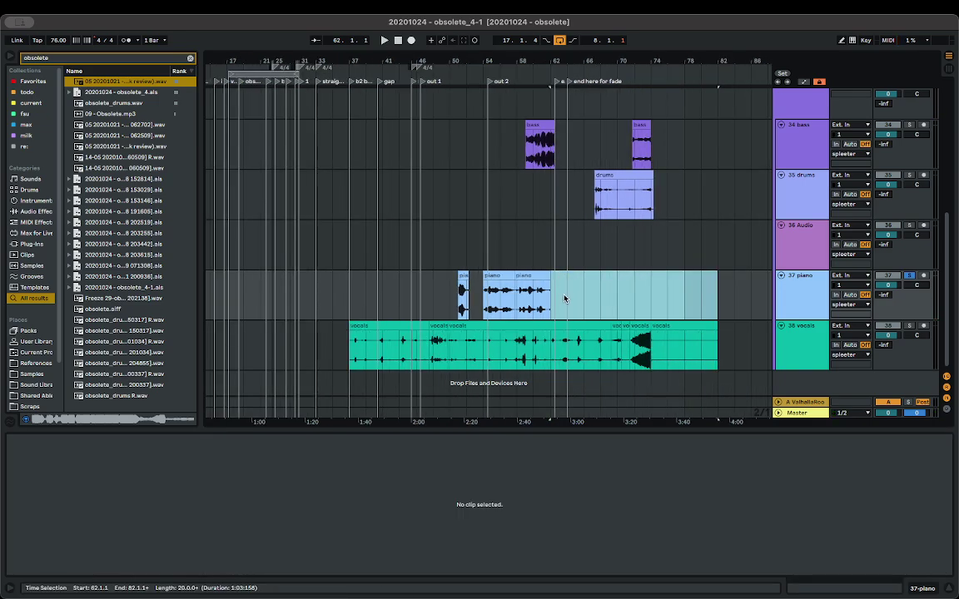
left_click(389, 326)
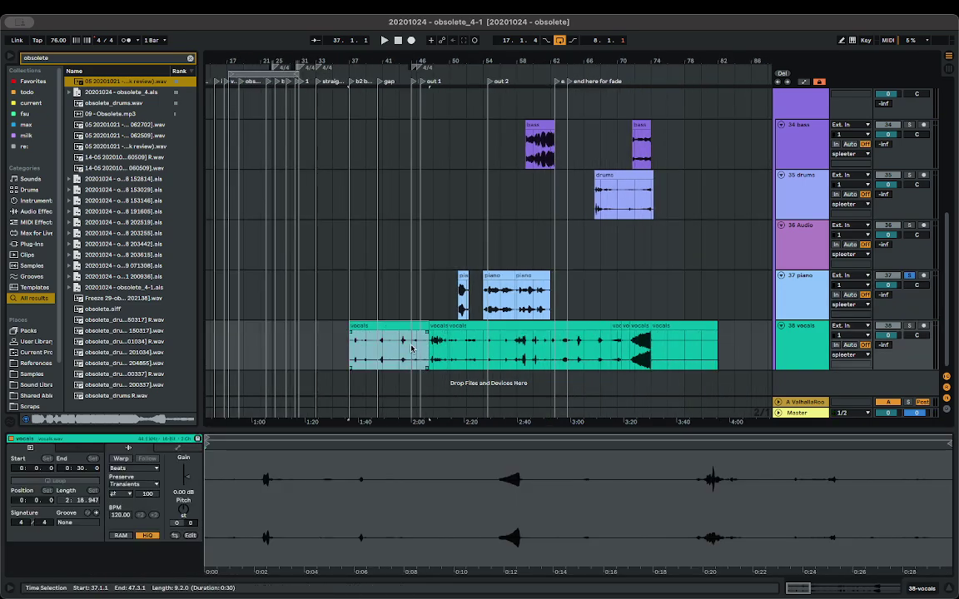
key("Delete")
- Solo the vocals stem and audition its segment starting at 47.3
scroll(429, 343, "up", 8)
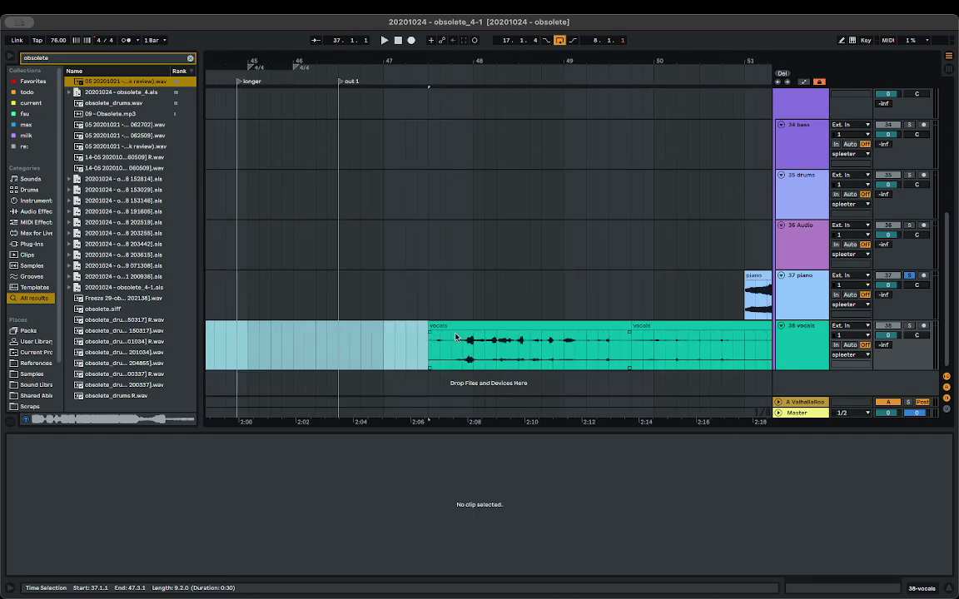
left_click(453, 327)
key("space")
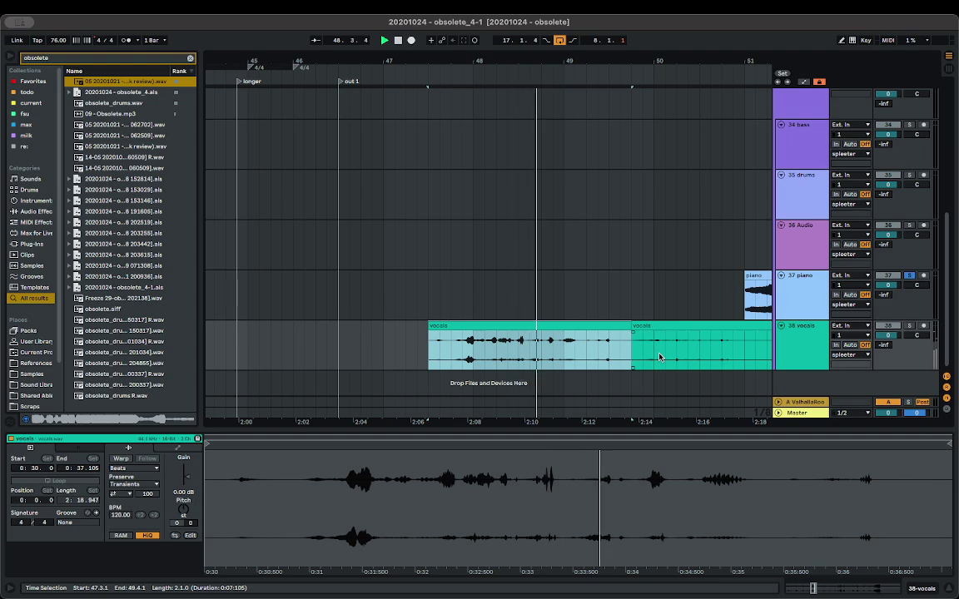
left_click(909, 326)
key("space")
key("space")
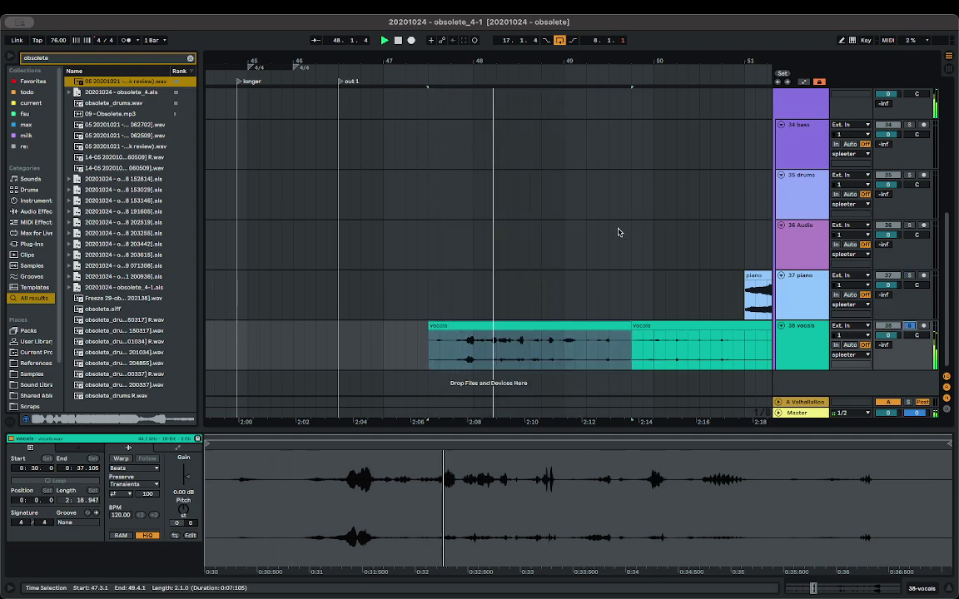
- Keep auditioning the soloed vocals stem and delete the long vocals segment from 49.4 to 69.2
scroll(609, 275, "down", 5)
scroll(604, 279, "right", 5)
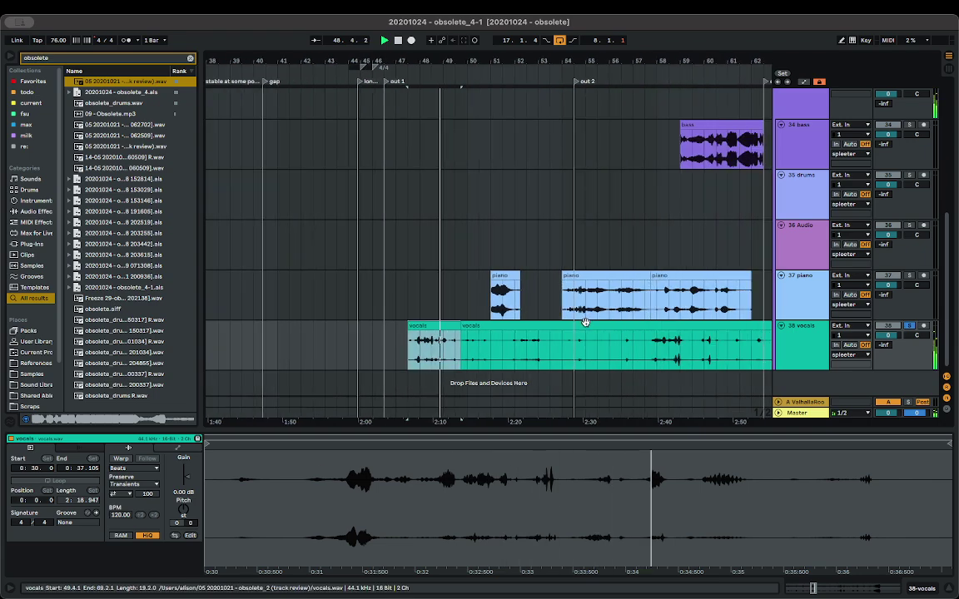
scroll(549, 333, "right", 1)
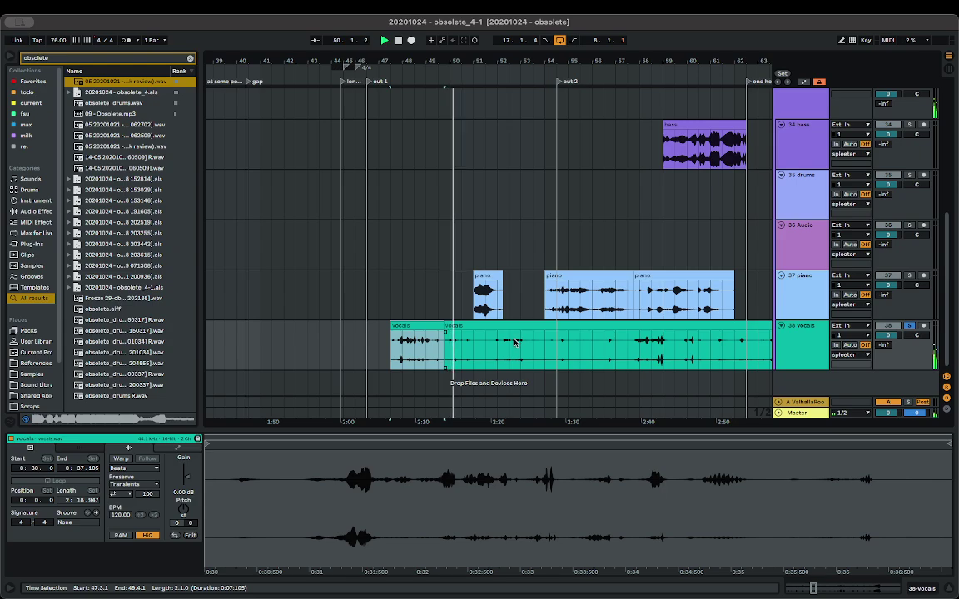
scroll(516, 340, "right", 5)
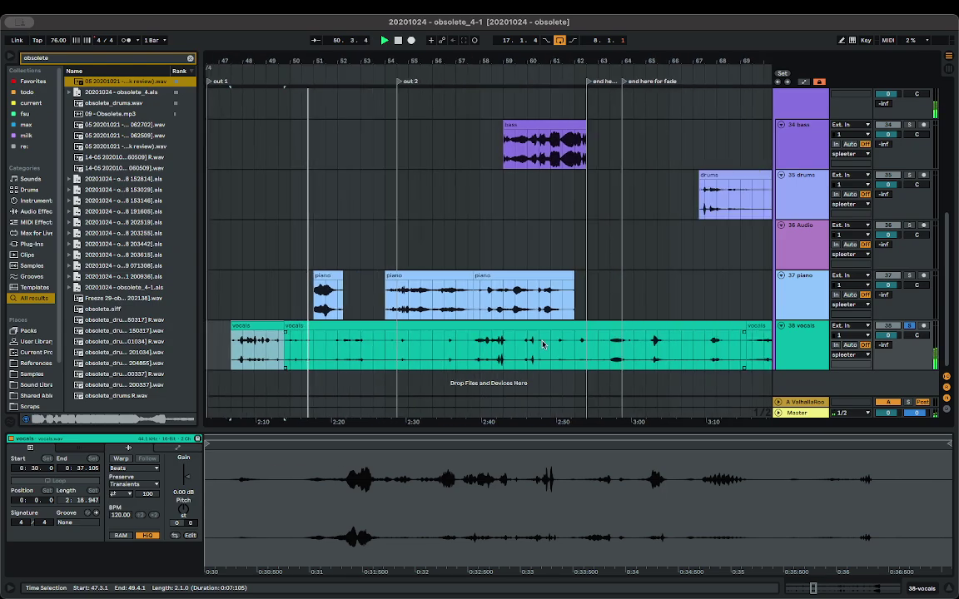
key("Delete")
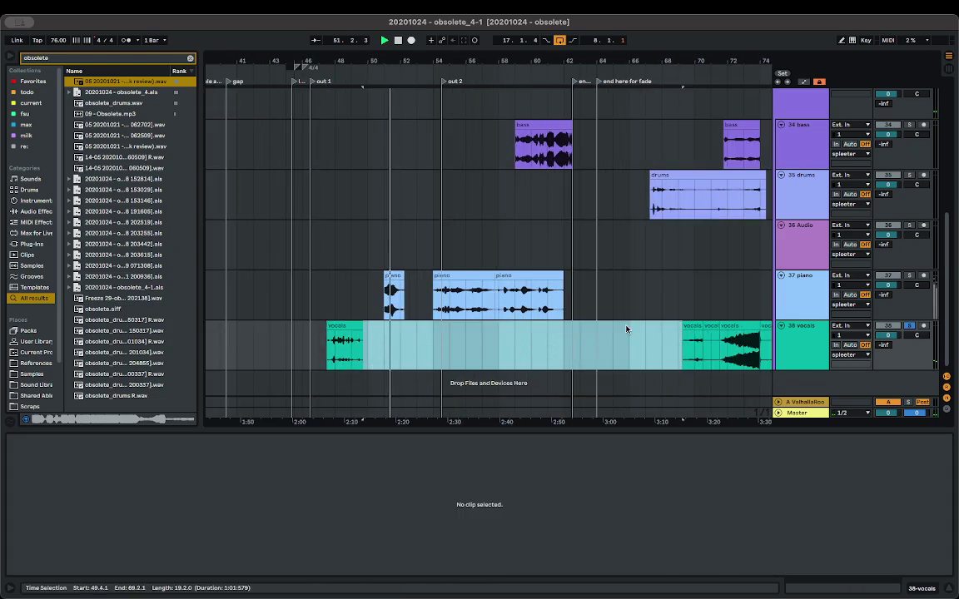
- Delete the vocals segments from 70.3 to 71.3 and from 74.1 to 82.1
scroll(685, 324, "right", 2)
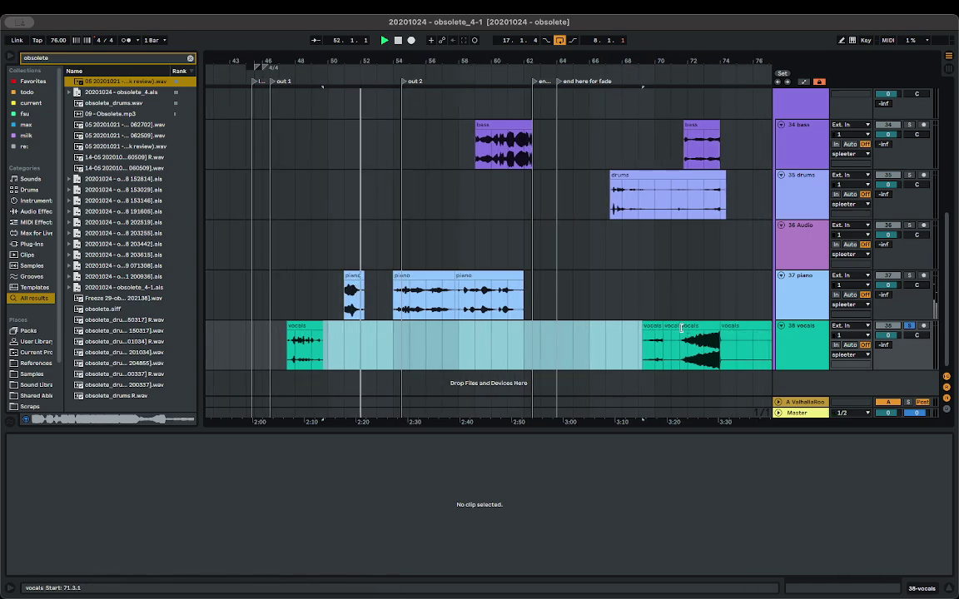
left_click(672, 326)
key("Delete")
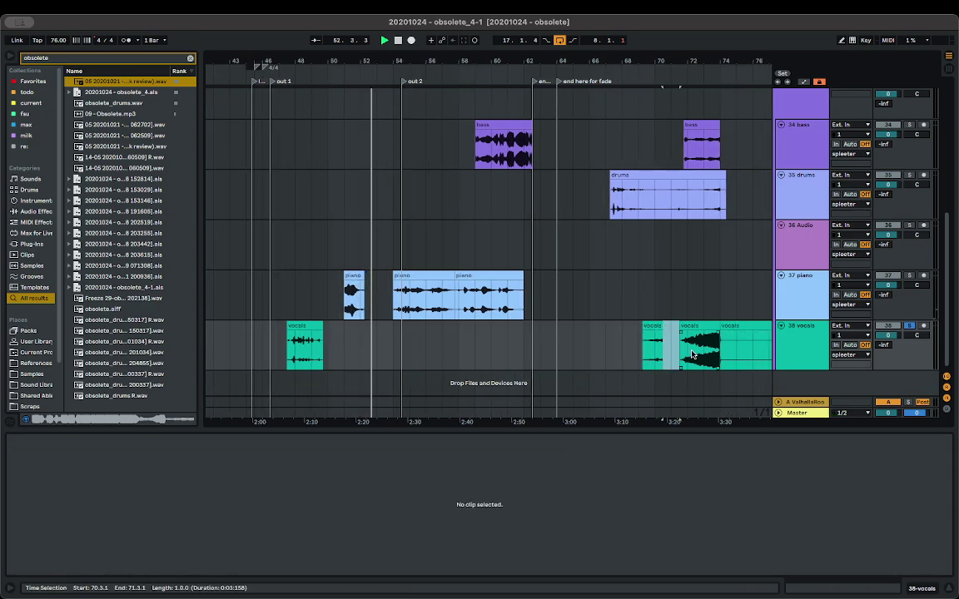
left_click(739, 327)
key("Delete")
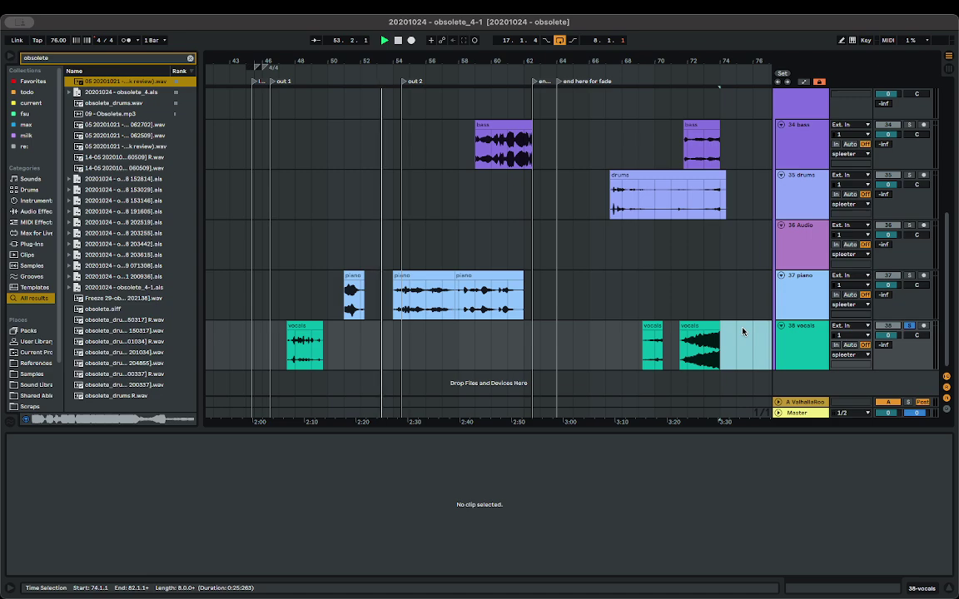
- Move the piano clips onto the bass track ahead of the bass clips, and the drums clip onto it after the last bass clip
key("w")
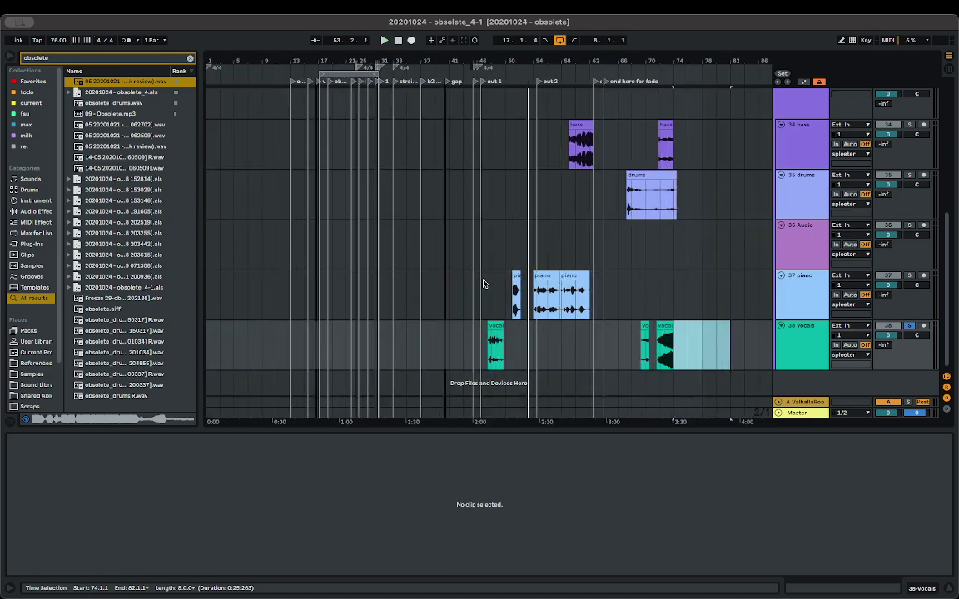
left_click_drag(490, 284, 528, 146)
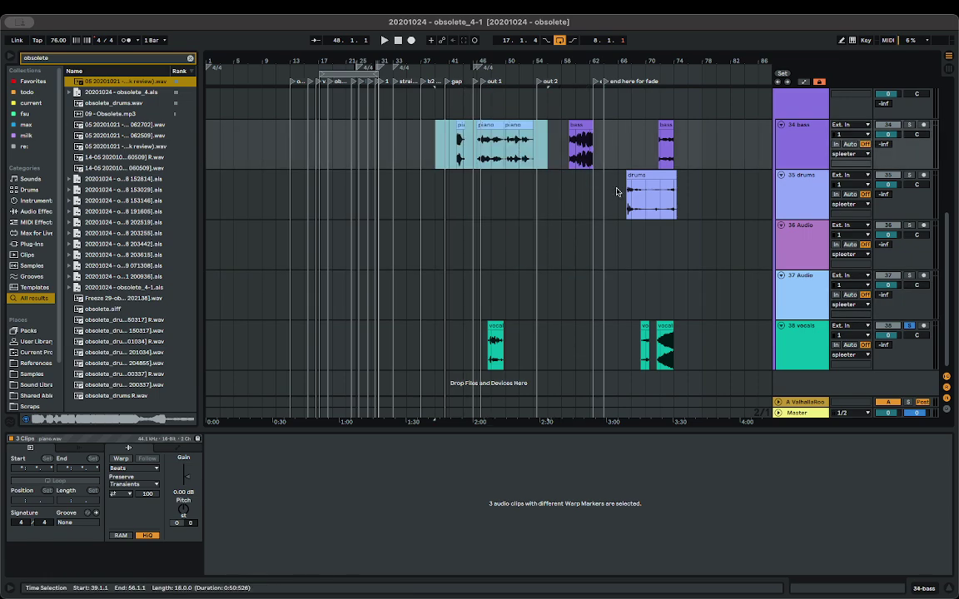
left_click(646, 181)
left_click_drag(646, 182, 721, 130)
- Move the vocals clips onto the bass track after the drums clip, and shift the last two closer to the first vocals clip
left_click_drag(454, 342, 675, 331)
scroll(583, 337, "right", 5)
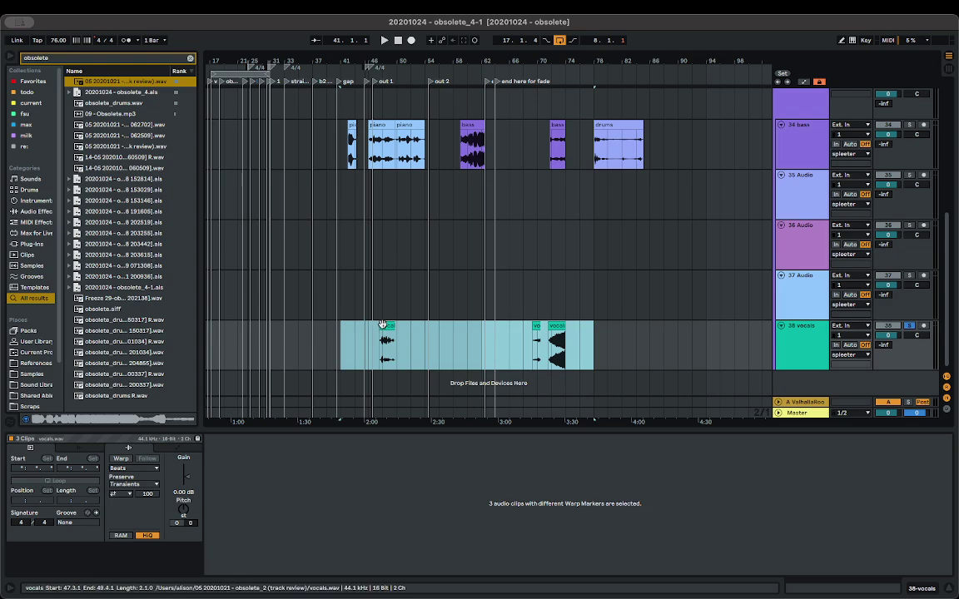
left_click_drag(363, 325, 693, 147)
key("w")
key("minus")
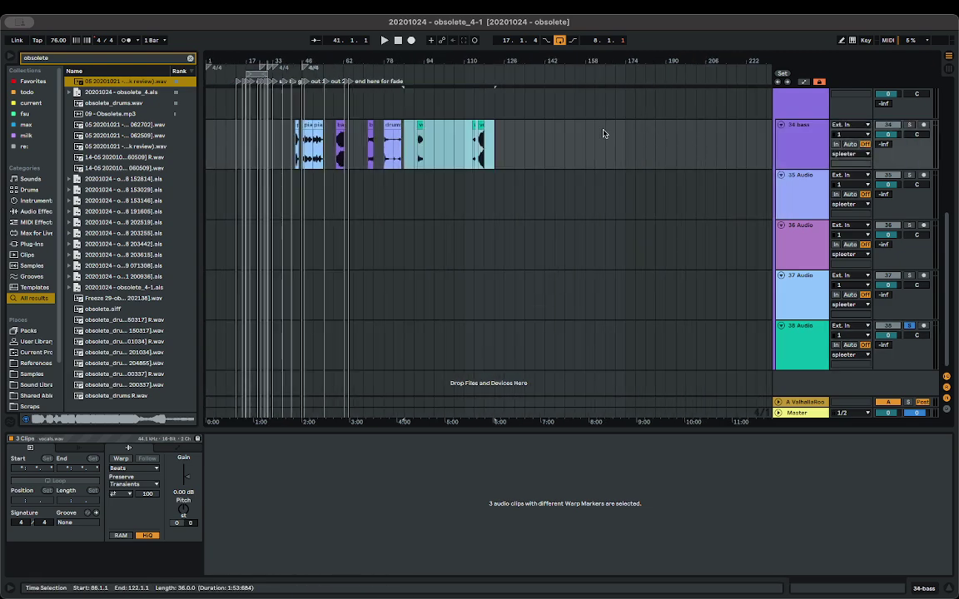
left_click_drag(576, 130, 443, 135)
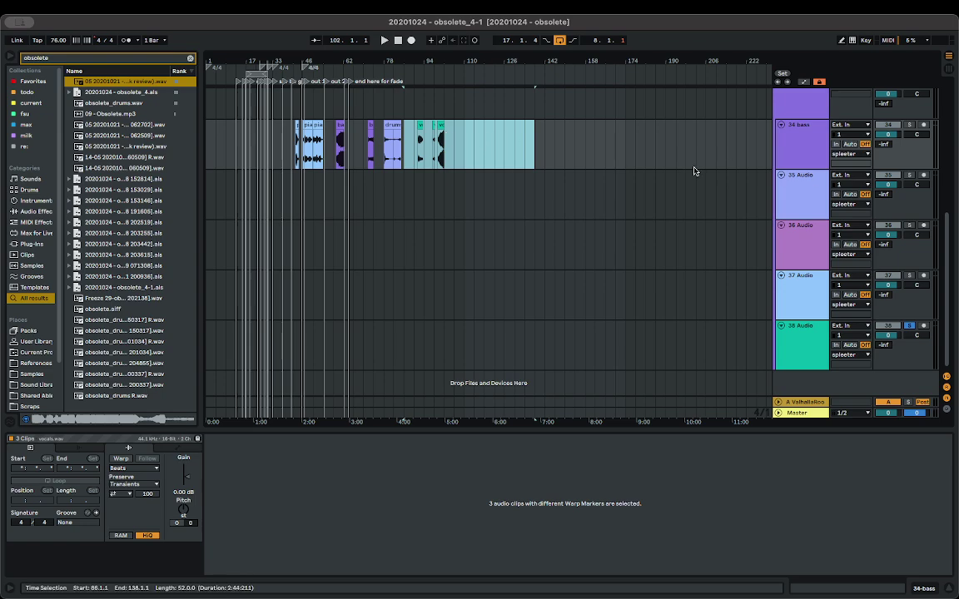
- Rename the 34 bass track as spleeter
scroll(694, 171, "up", 4)
right_click(805, 268)
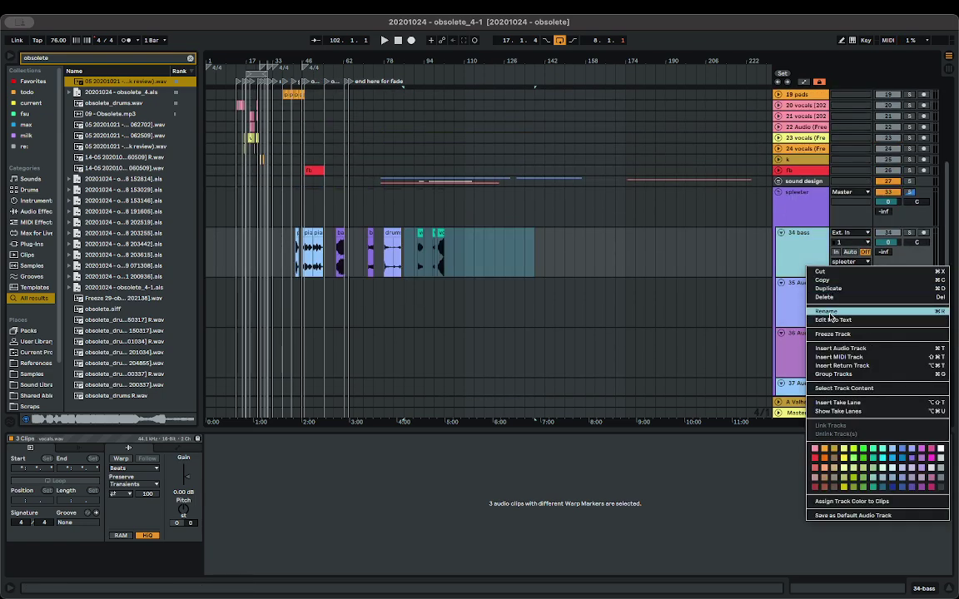
left_click(828, 311)
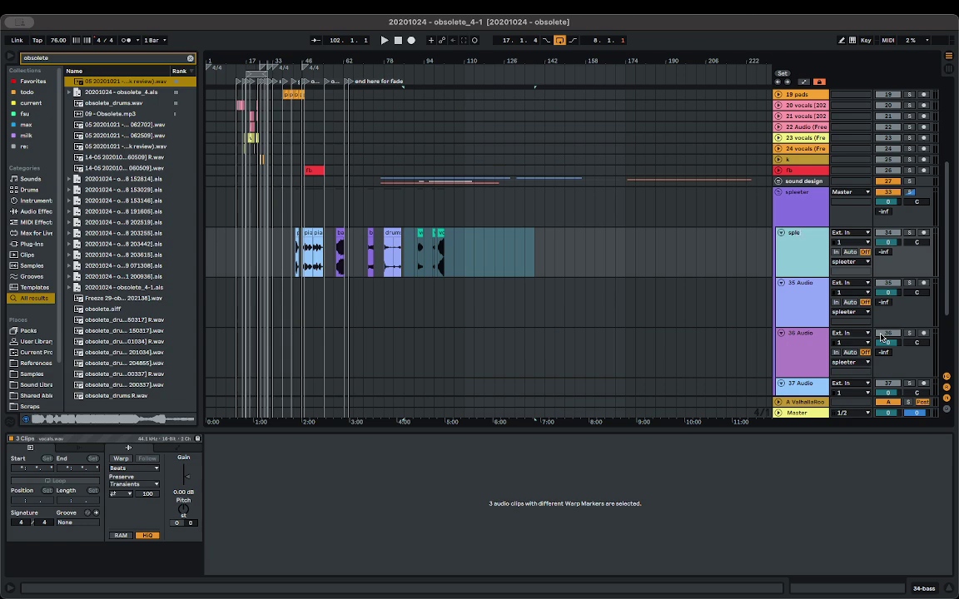
- Move the renamed spleeter track out of its group and delete the spleeter group with its empty tracks
left_click_drag(809, 258, 798, 197)
left_click(818, 267)
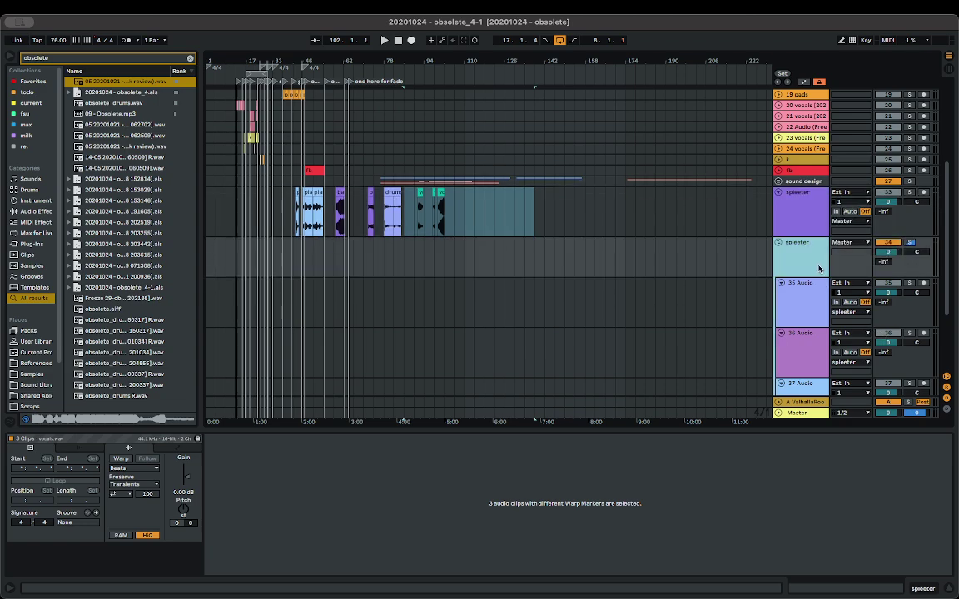
key("Delete")
- Group tracks 20 vocals, 21 vocals and 22 Audio, and name the group vox
scroll(802, 321, "up", 5)
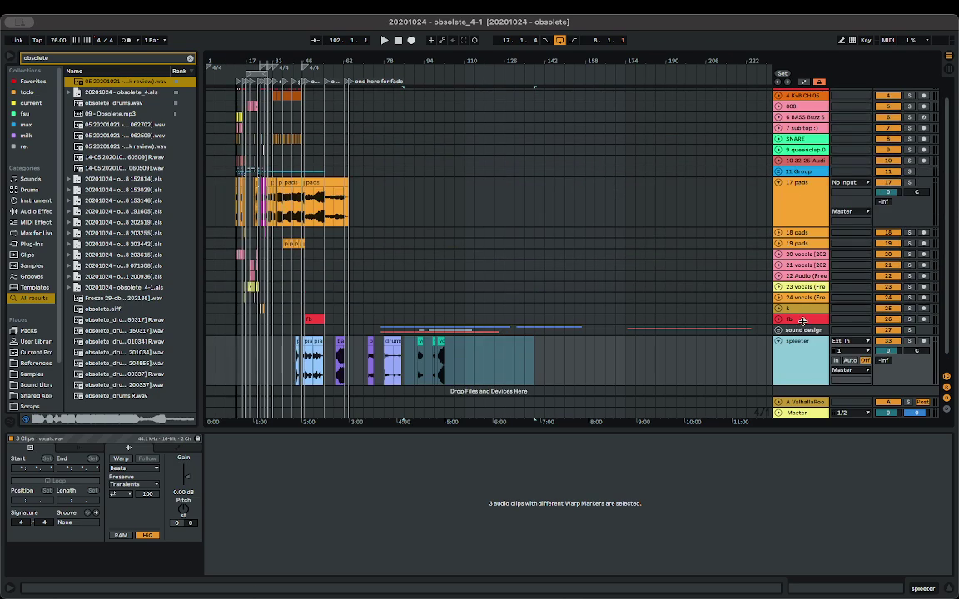
left_click(802, 256)
left_click(805, 276, "shift")
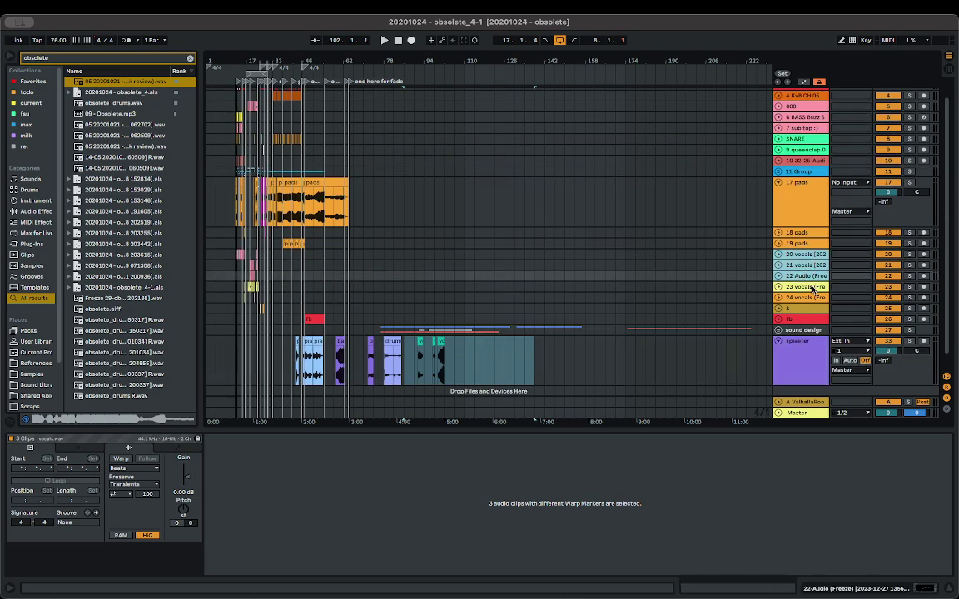
key("ctrl+g")
right_click(804, 254)
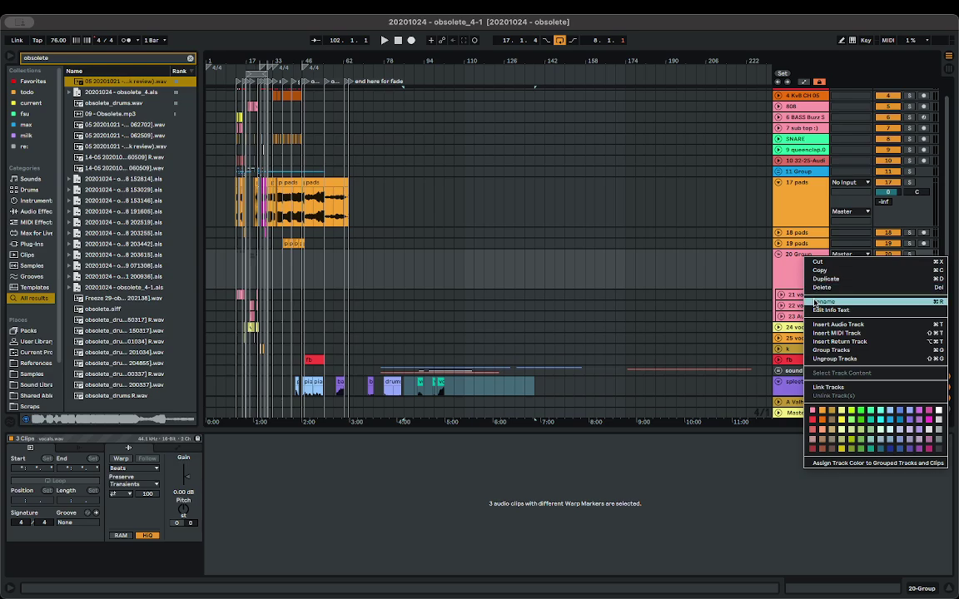
left_click(814, 304)
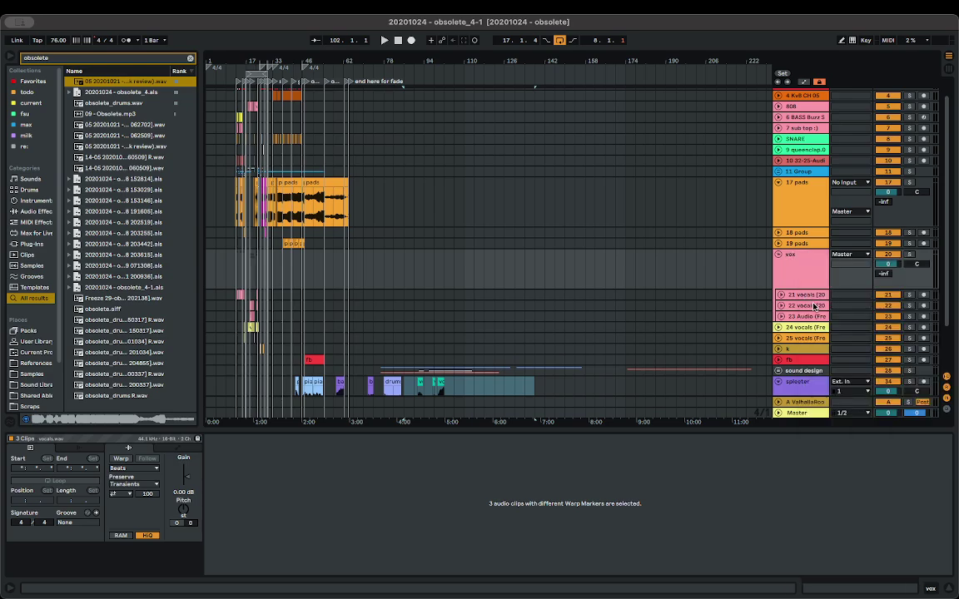
- Group tracks 17, 18 and 19 pads, name the group pads and fold it
left_click(805, 196)
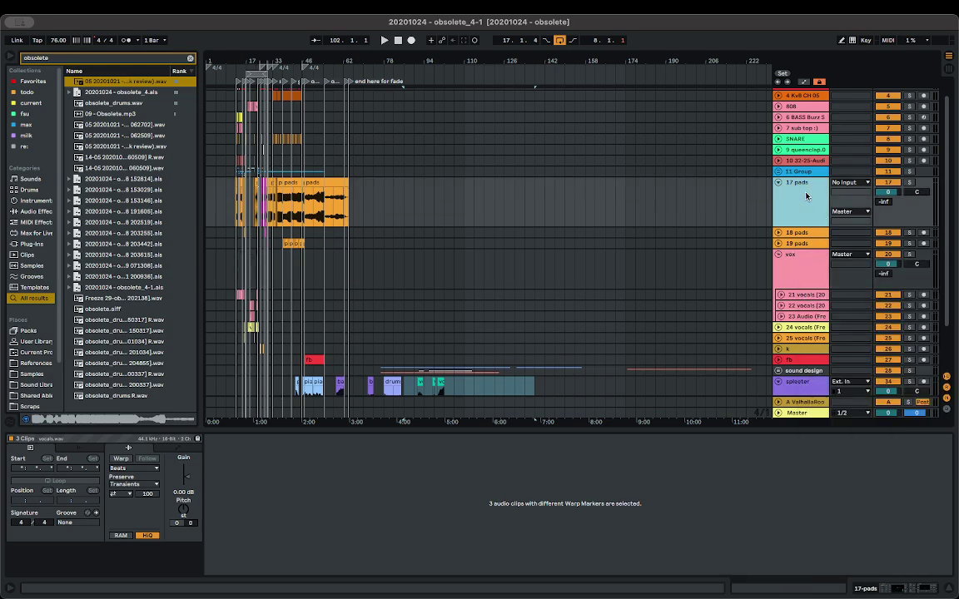
right_click(807, 244)
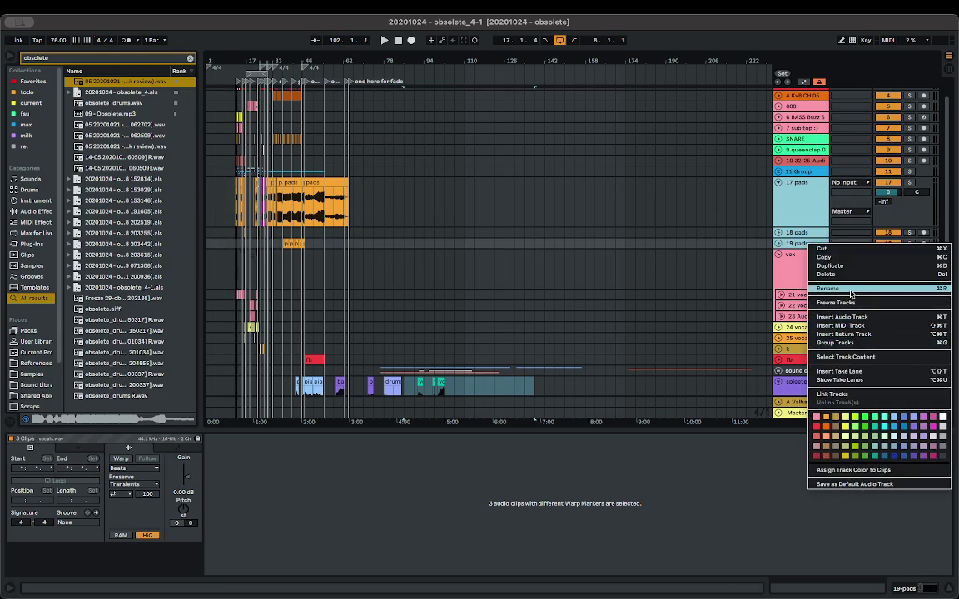
left_click(852, 290)
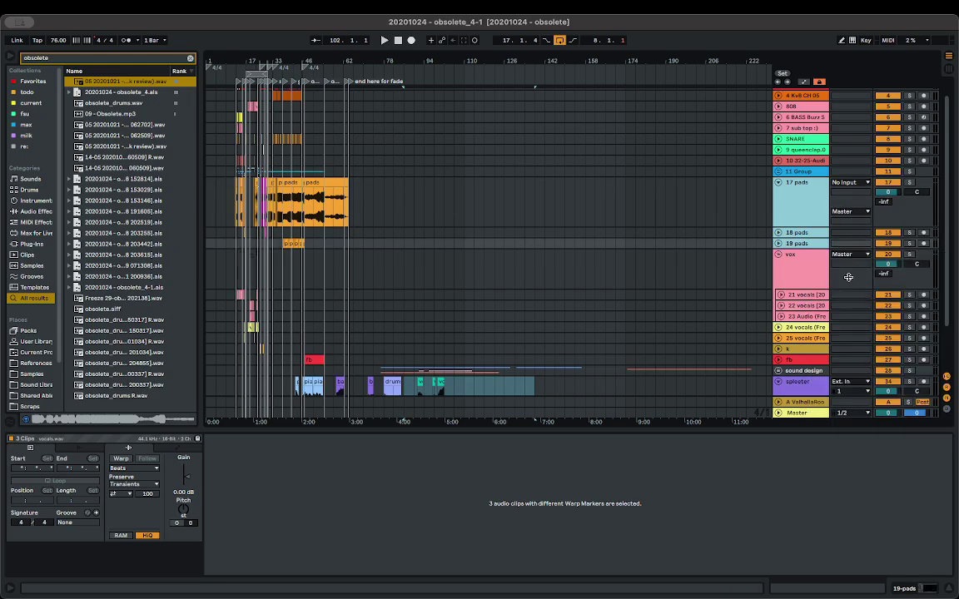
left_click(806, 199)
key("ctrl+g")
left_click(803, 209)
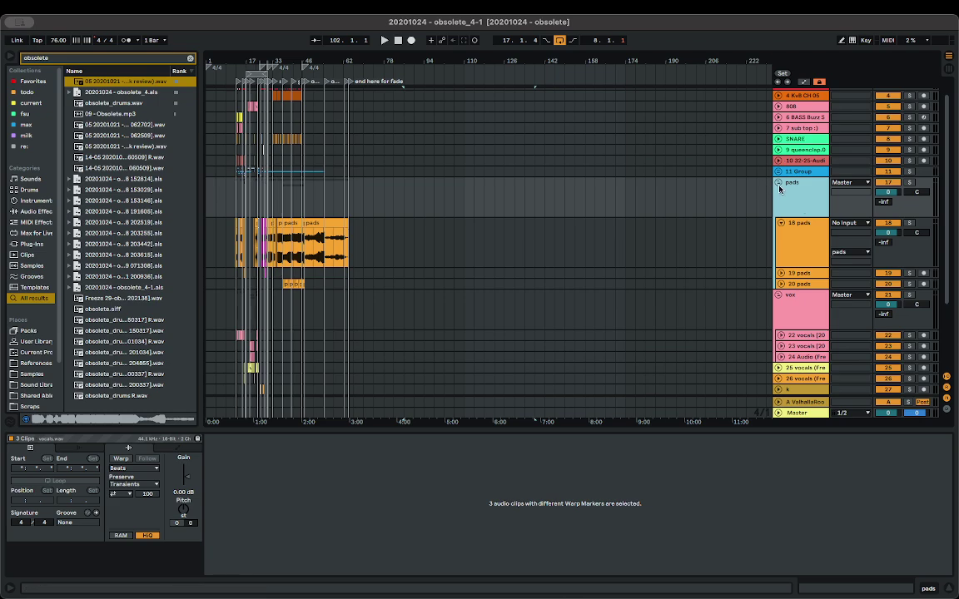
left_click(778, 182)
- Group the tracks from KICK through 11 Group and fold the new group
scroll(797, 156, "up", 2)
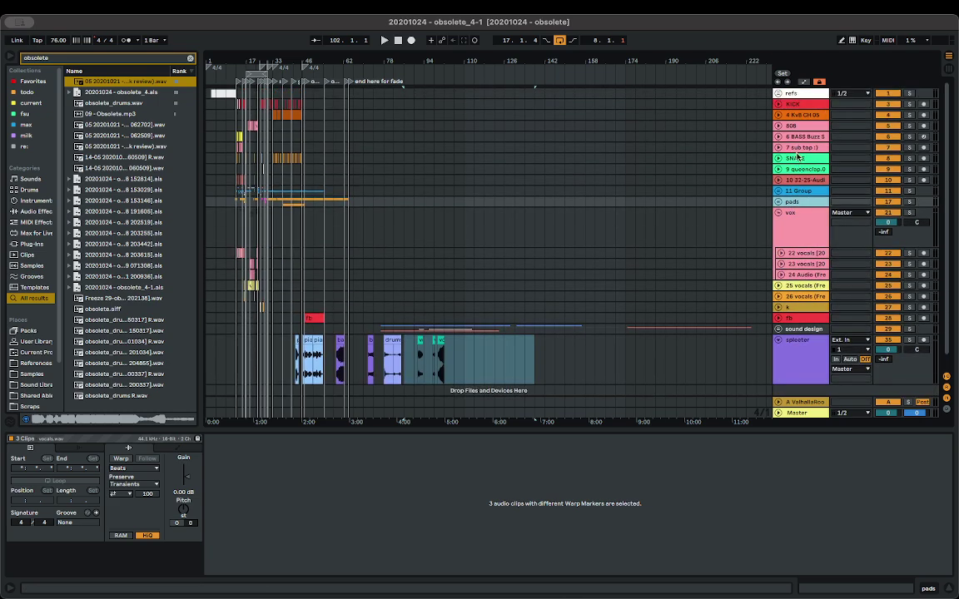
left_click(801, 104)
left_click(813, 193, "shift")
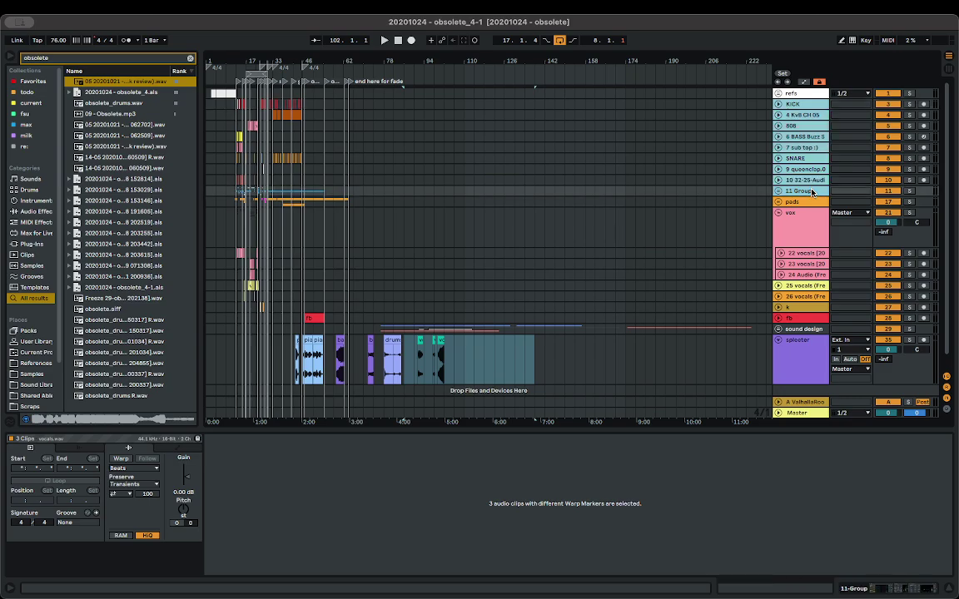
key("super+g")
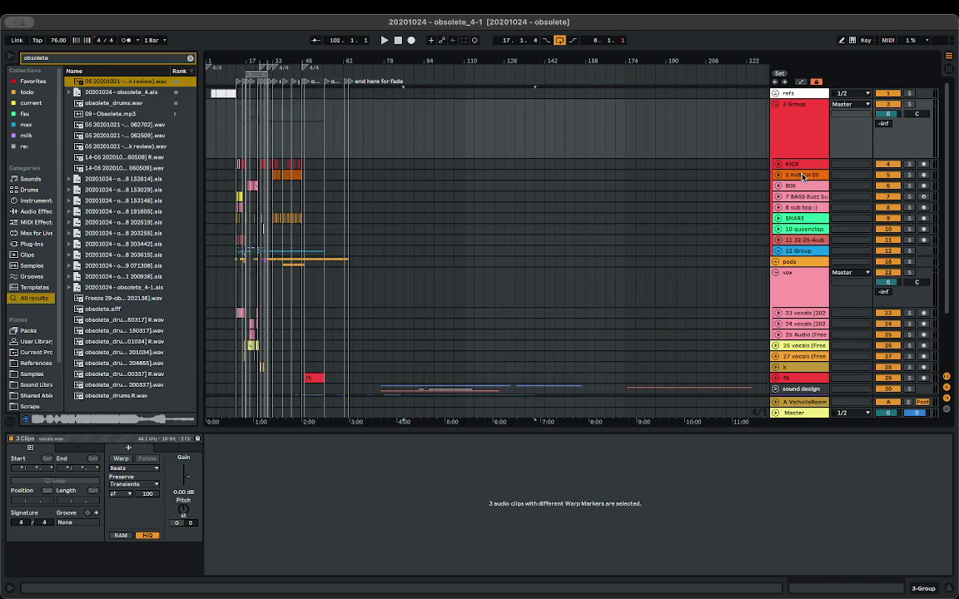
right_click(796, 123)
key("Escape")
left_click(775, 104)
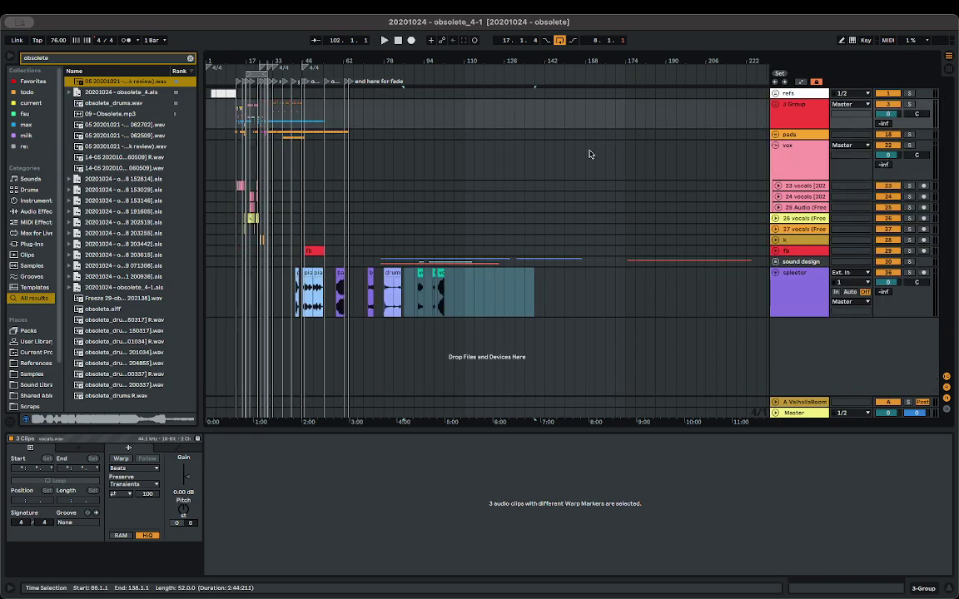
scroll(226, 189, "up", 5)
scroll(265, 198, "left", 1)
scroll(295, 211, "up", 3)
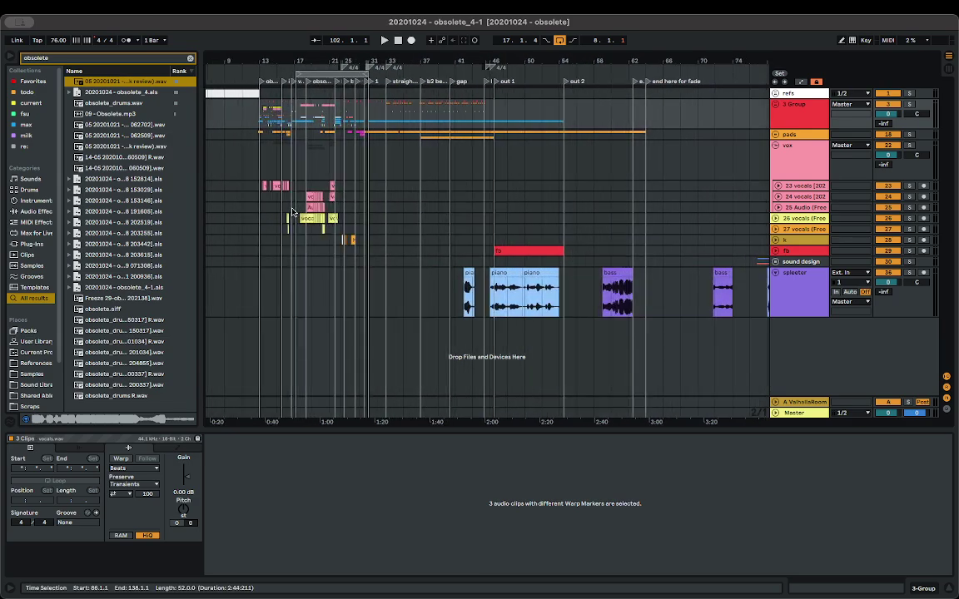
- Move the spleeter track up so it sits directly below the refs group
scroll(325, 214, "left", 1)
scroll(332, 221, "left", 1)
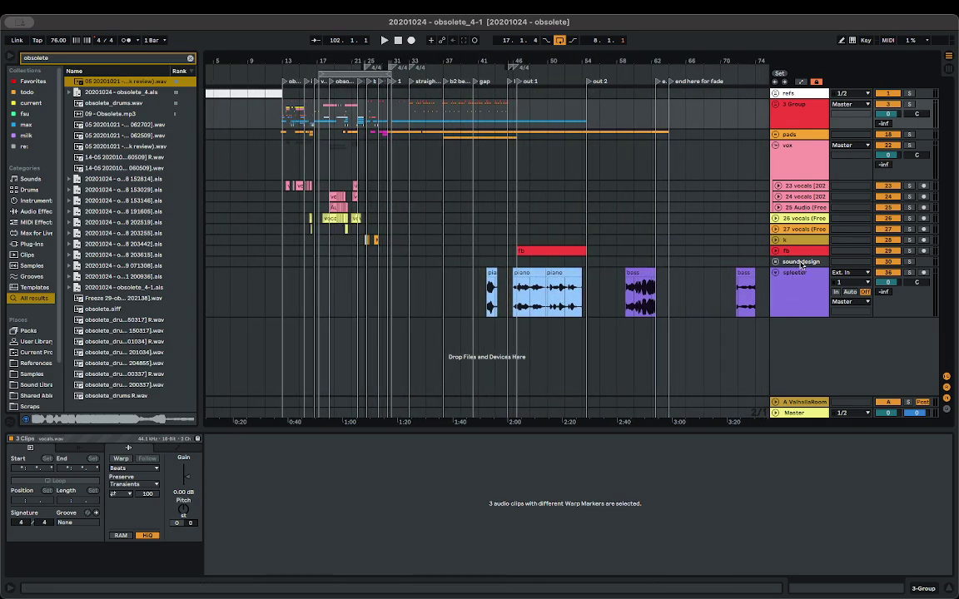
left_click_drag(792, 307, 792, 104)
- Copy all nine clips on the spleeter track through the Session view so they run back to back from bar 5
scroll(335, 173, "left", 4)
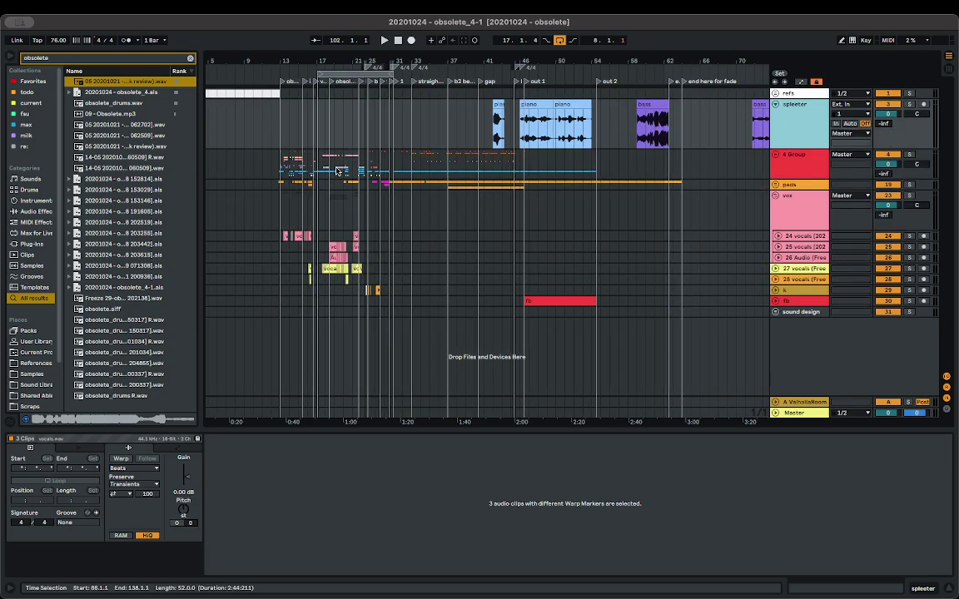
scroll(336, 180, "up", 1)
scroll(349, 183, "down", 5)
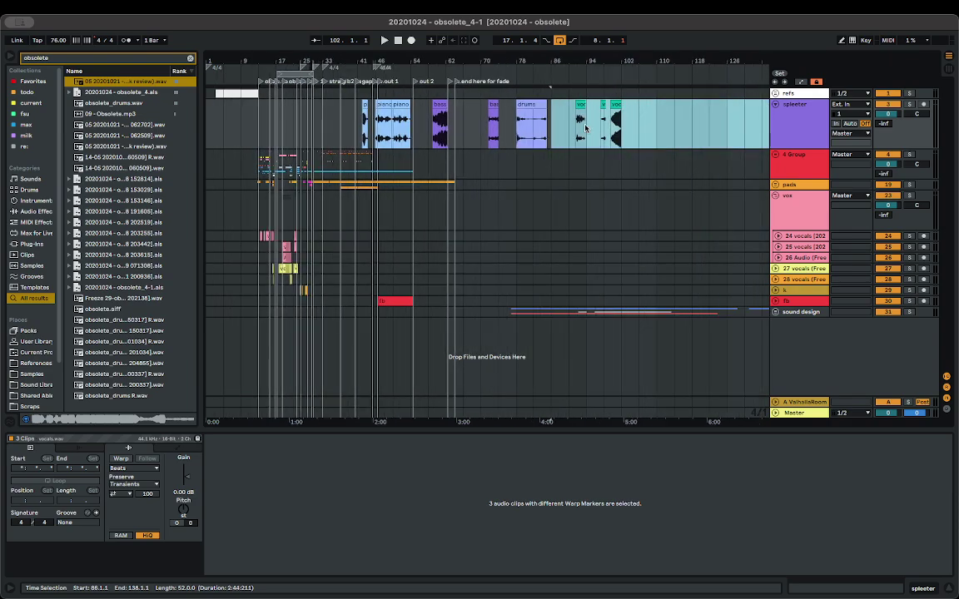
left_click_drag(657, 115, 349, 121)
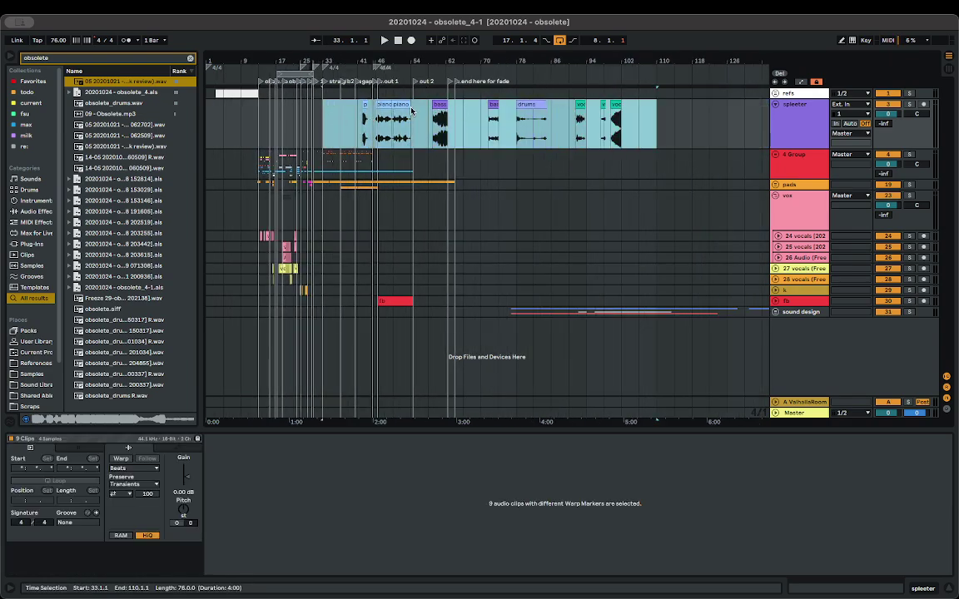
left_click_drag(412, 109, 222, 119)
key("Tab")
key("Tab")
key("Tab")
key("Tab")
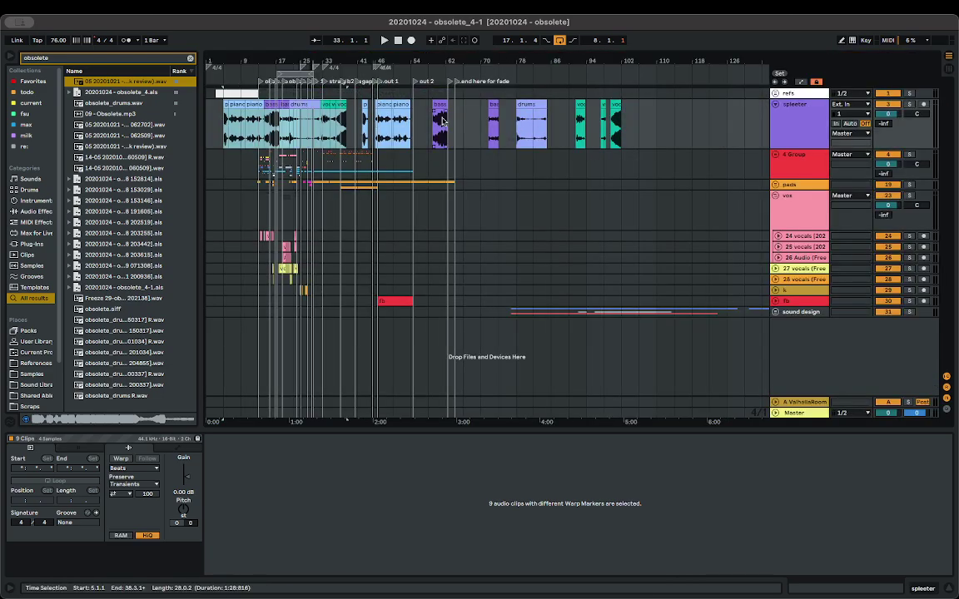
- Delete the spleeter track's original clips from bar 58 to bar 110 and the leftover clips in the Session view
left_click_drag(422, 114, 660, 122)
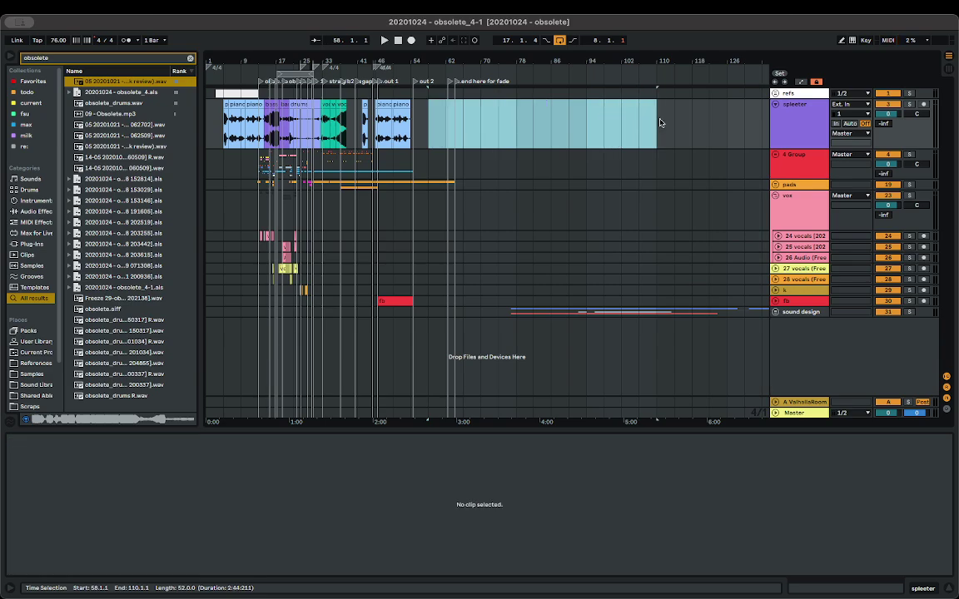
key("Tab")
left_click(549, 102)
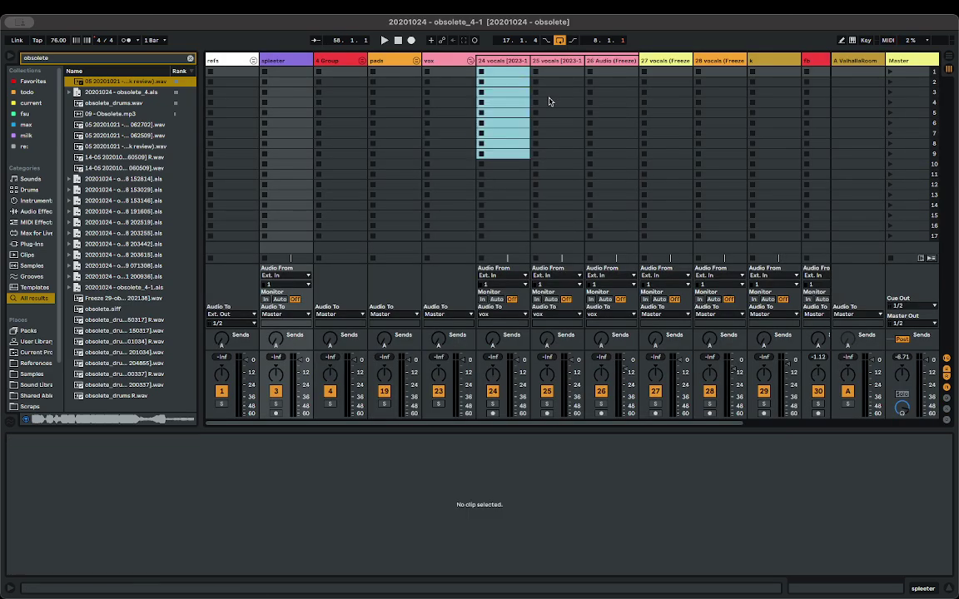
key("Tab")
scroll(305, 114, "left", 10)
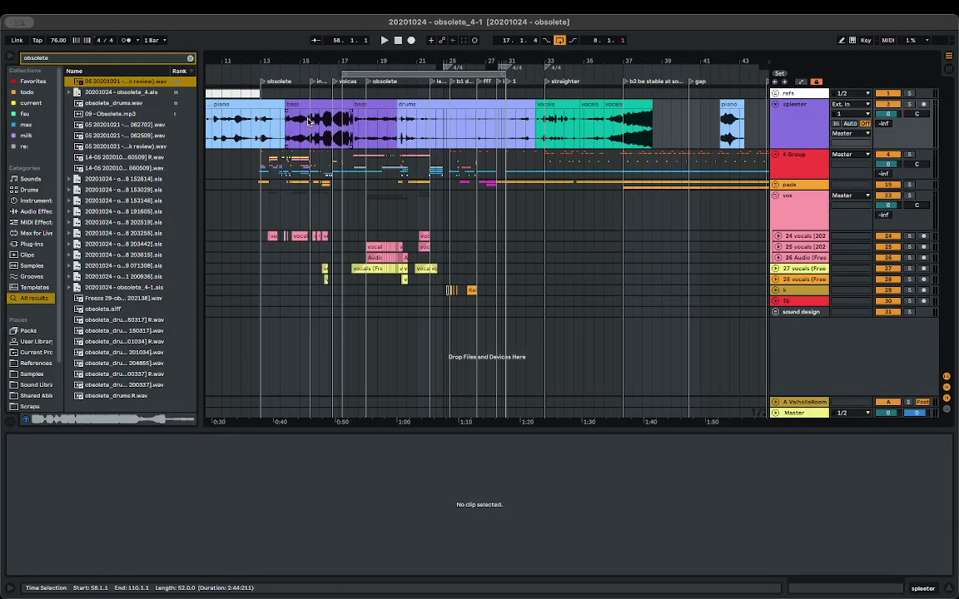
scroll(314, 123, "down", 3)
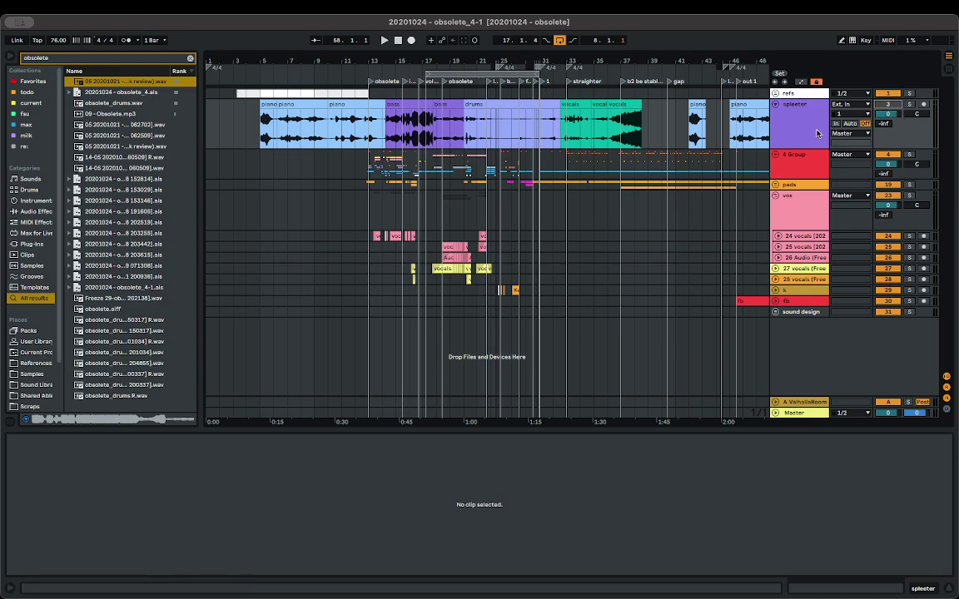
- Insert two audio tracks below the spleeter track
left_click(780, 132)
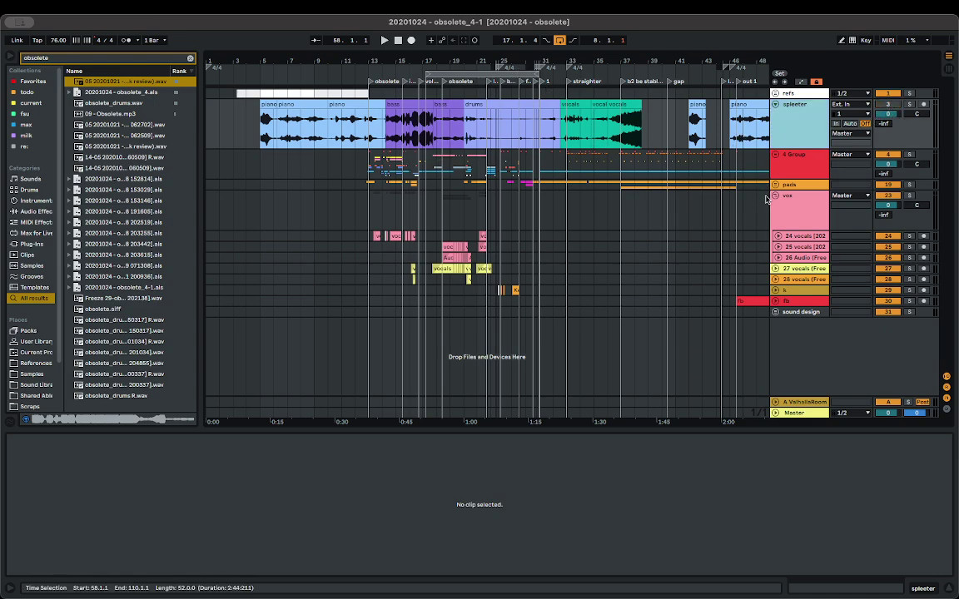
key("super+t")
key("super+t")
- Colour both new audio tracks pale green
left_click(806, 131, "shift")
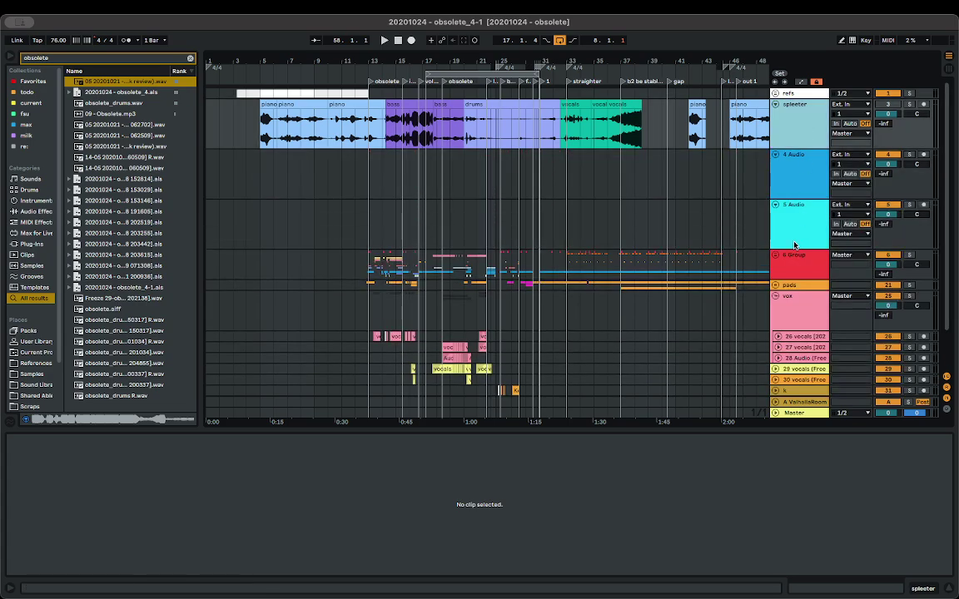
right_click(796, 242)
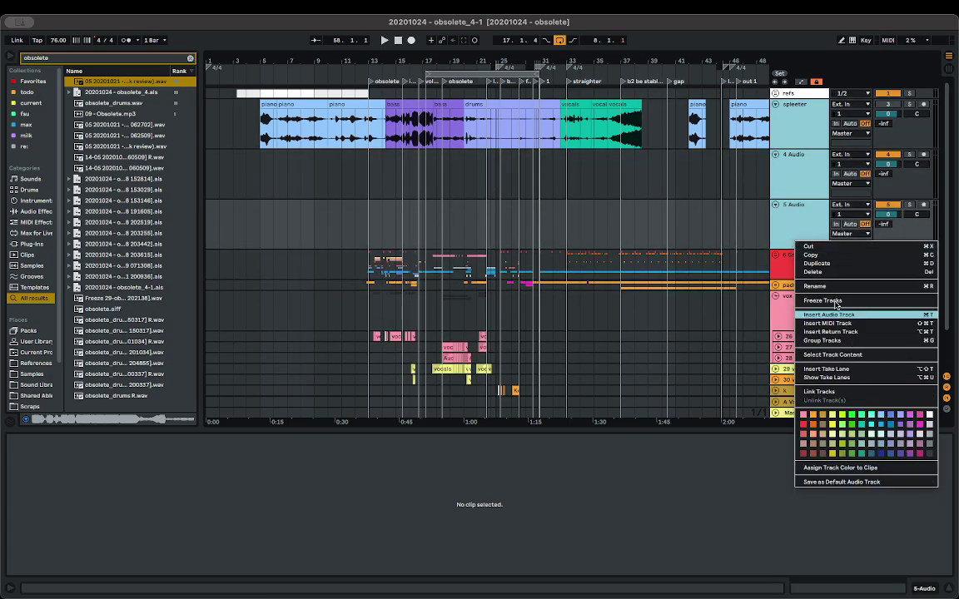
left_click(814, 217)
left_click(813, 192)
left_click(812, 229, "shift")
right_click(813, 230)
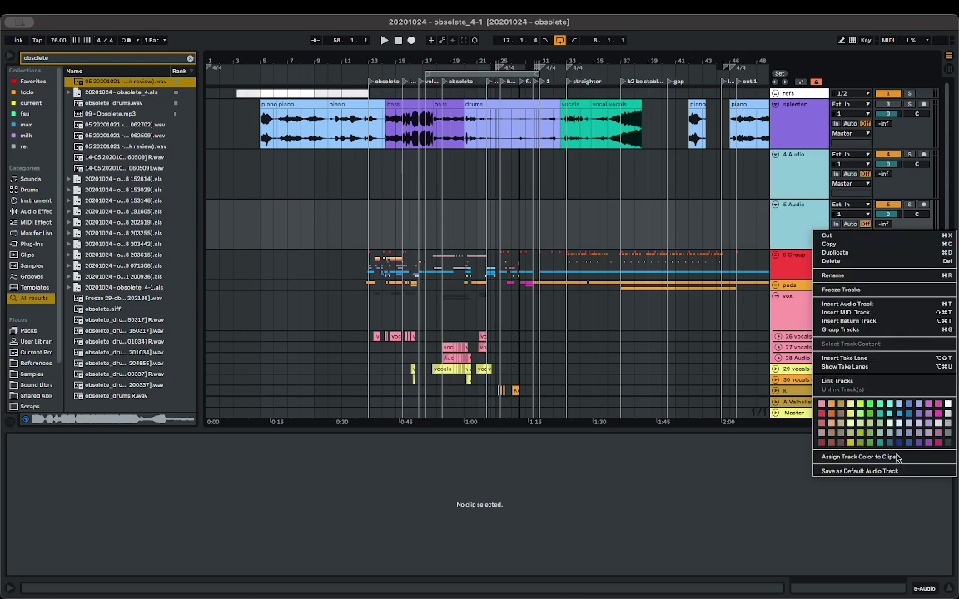
left_click(907, 442)
right_click(782, 195)
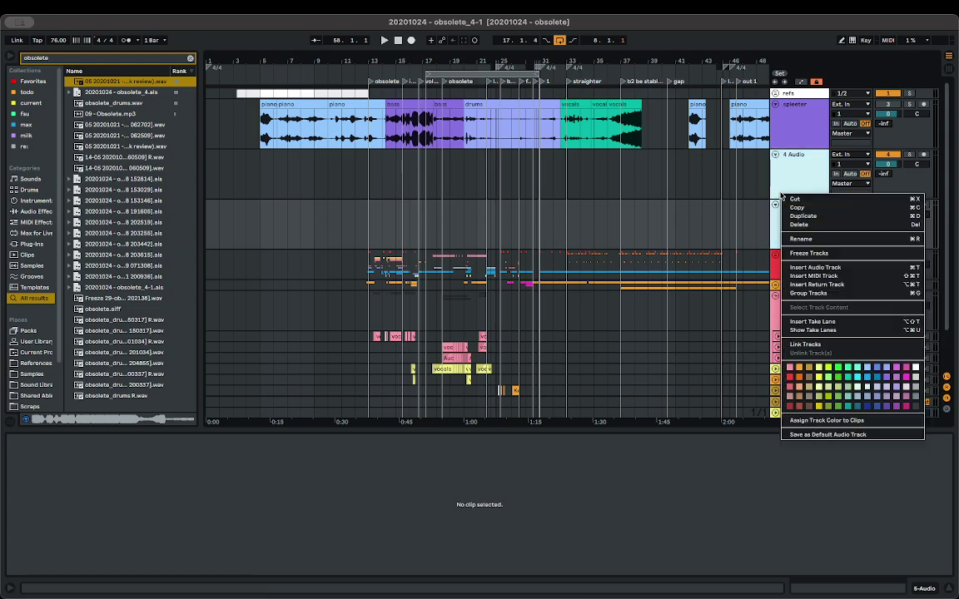
left_click(847, 388)
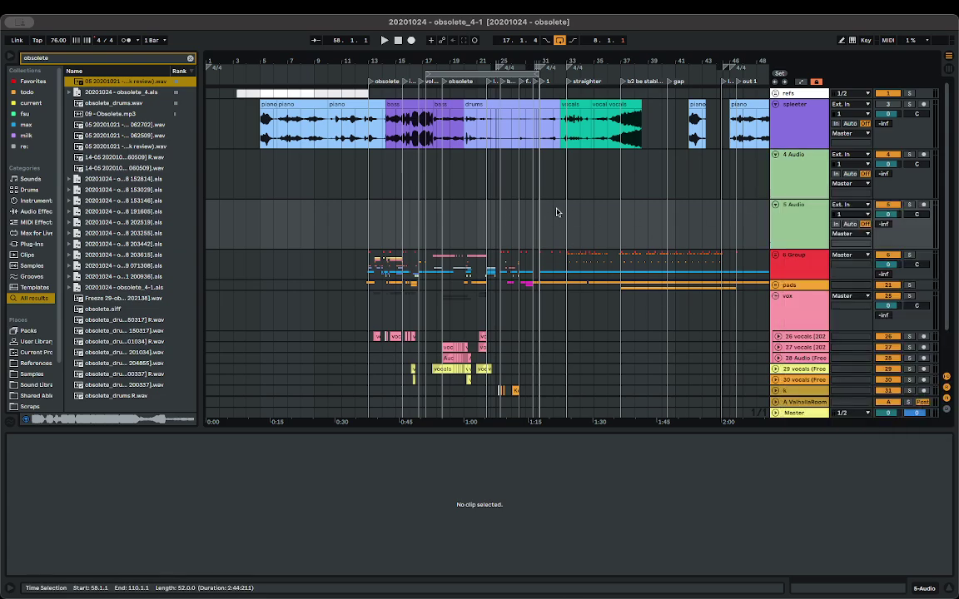
- Search the library for powerline hum and preview powerline_hum.wav
left_click(263, 194)
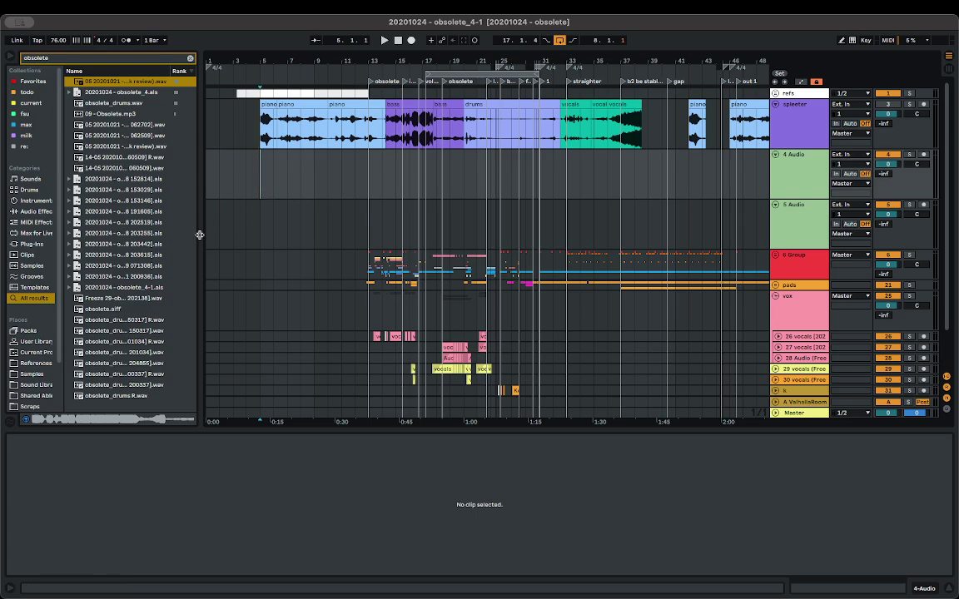
type("power")
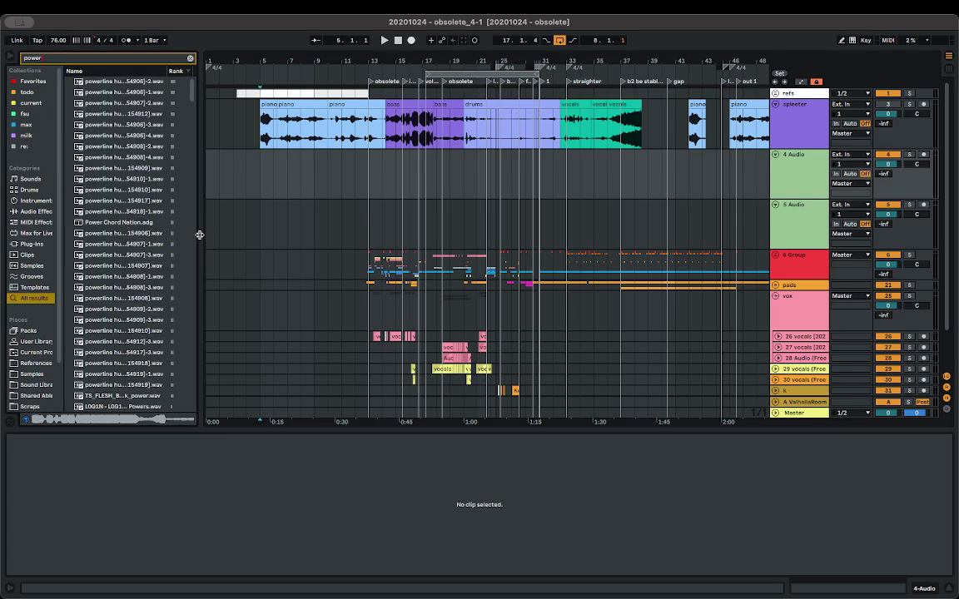
type("line hum")
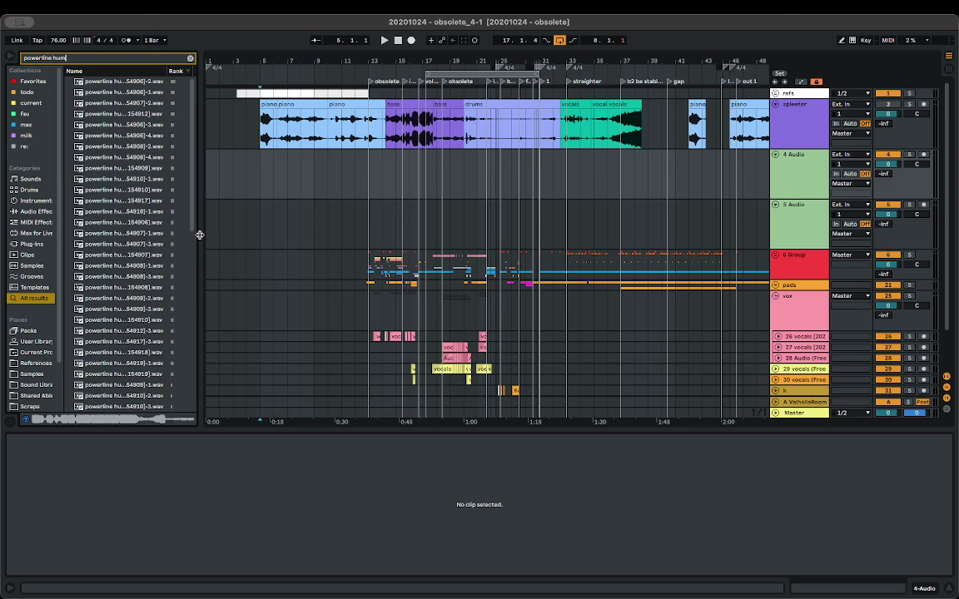
scroll(124, 286, "down", 10)
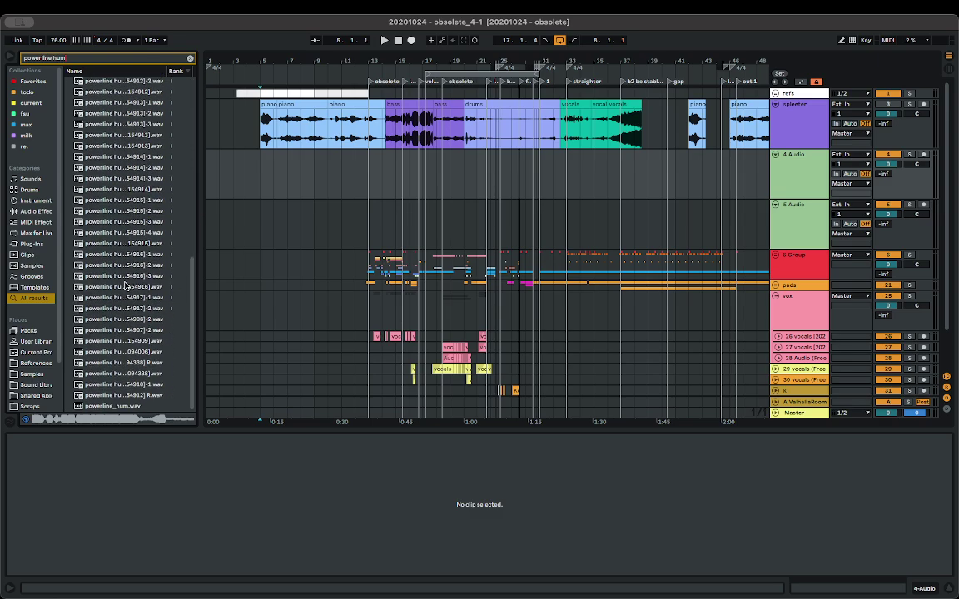
left_click(132, 408)
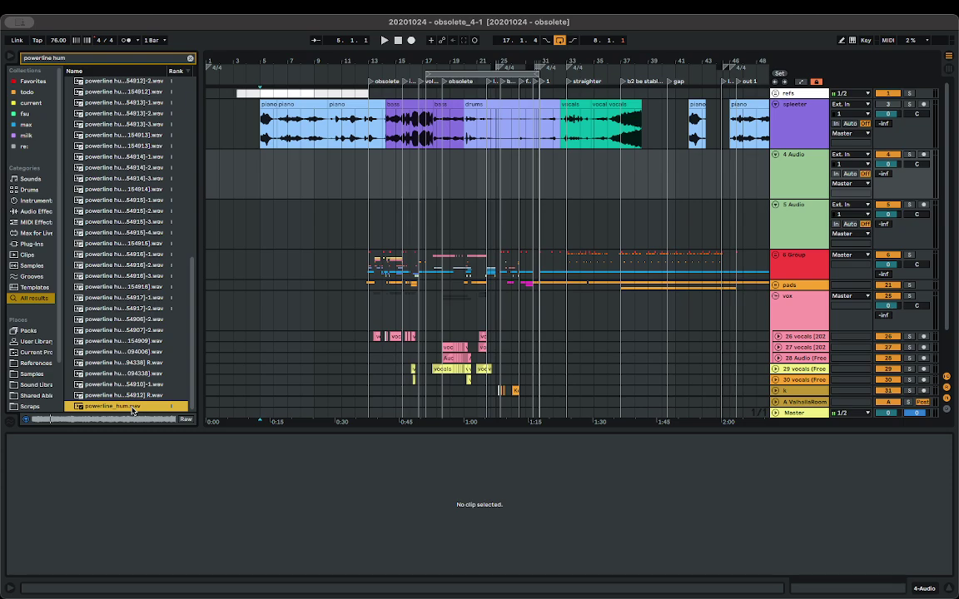
- Place powerline_hum.wav on the first green track from bar 5 to bar 13 with warping turned off
left_click_drag(131, 407, 263, 181)
left_click_drag(474, 156, 371, 161)
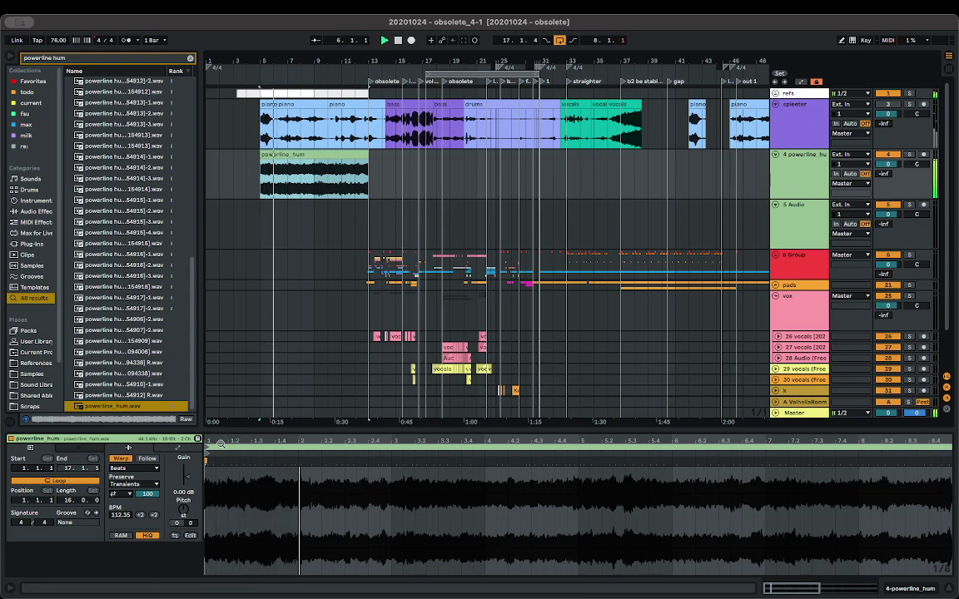
left_click(121, 460)
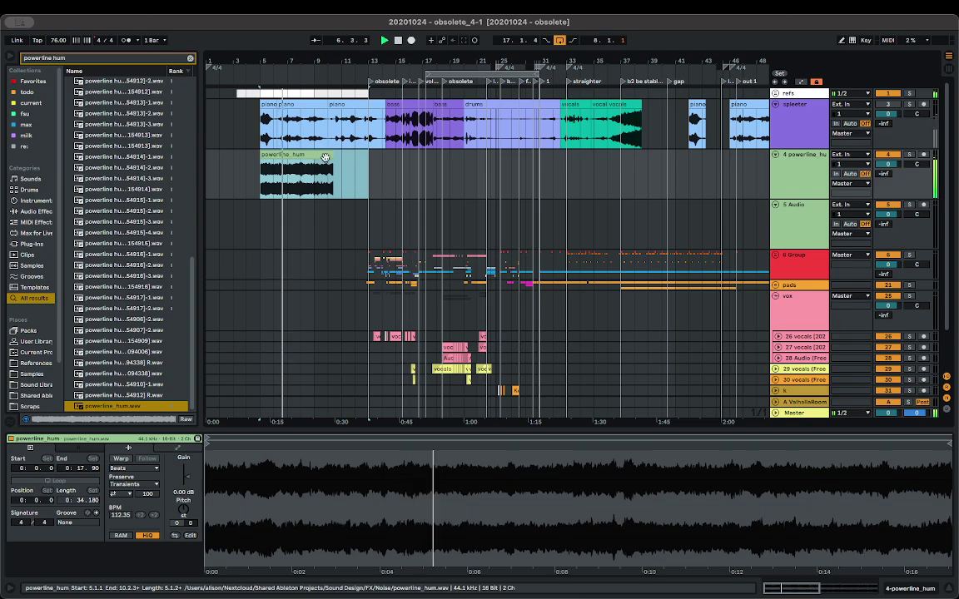
left_click_drag(333, 156, 369, 158)
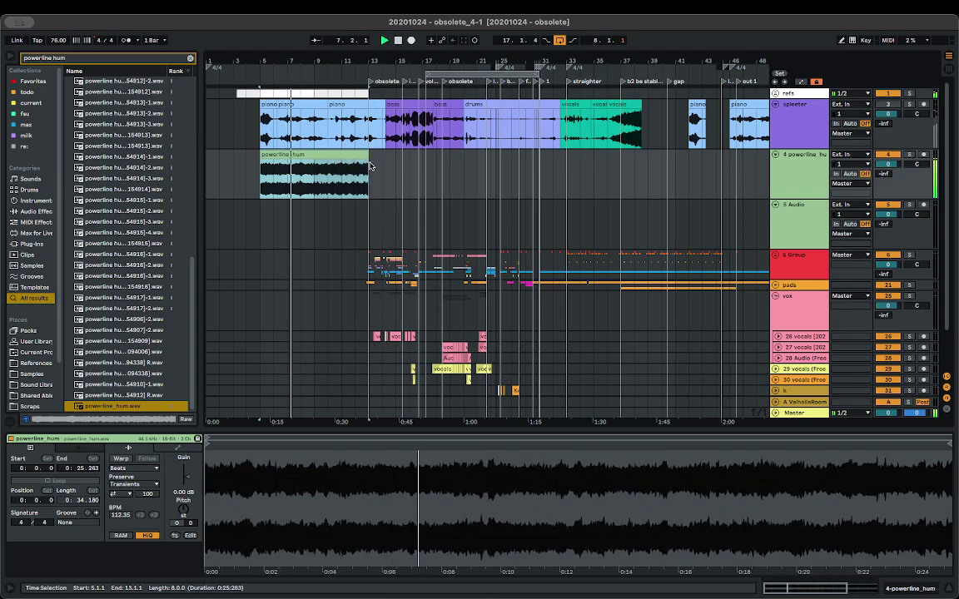
- Transpose the powerline_hum clip to -12 semitones and delete the part that extends past bar 13
left_click(183, 510)
left_click_drag(183, 510, 183, 531)
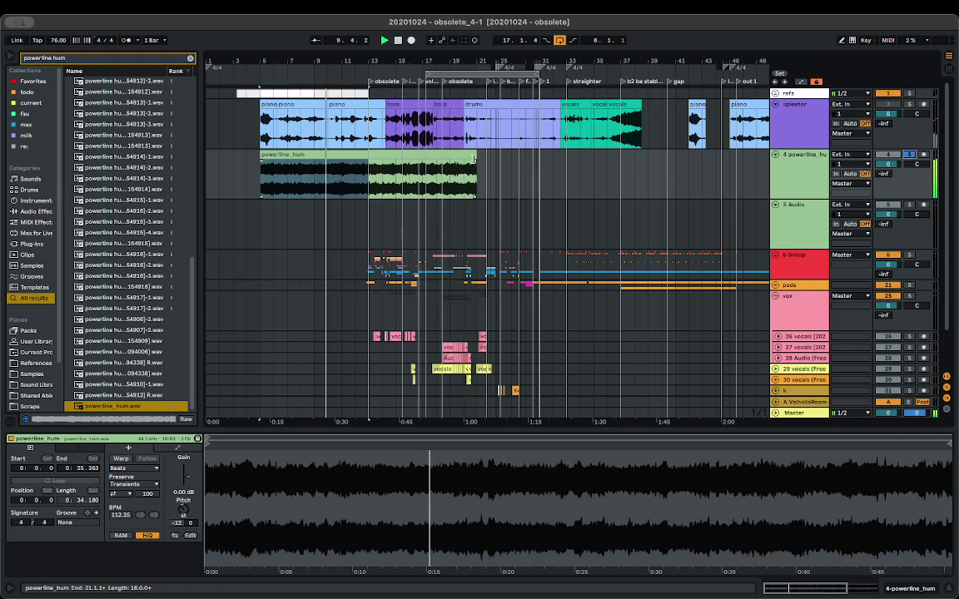
key("Delete")
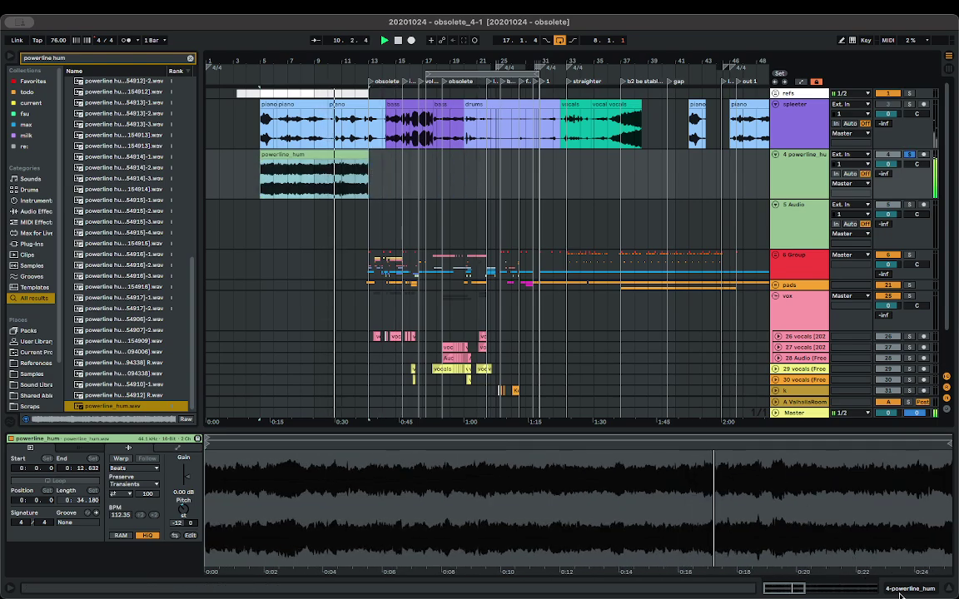
- Add the OTT preset to the powerline_hum track with its amount at 34 % and output at 6.20 dB
left_click(903, 591)
type("ott")
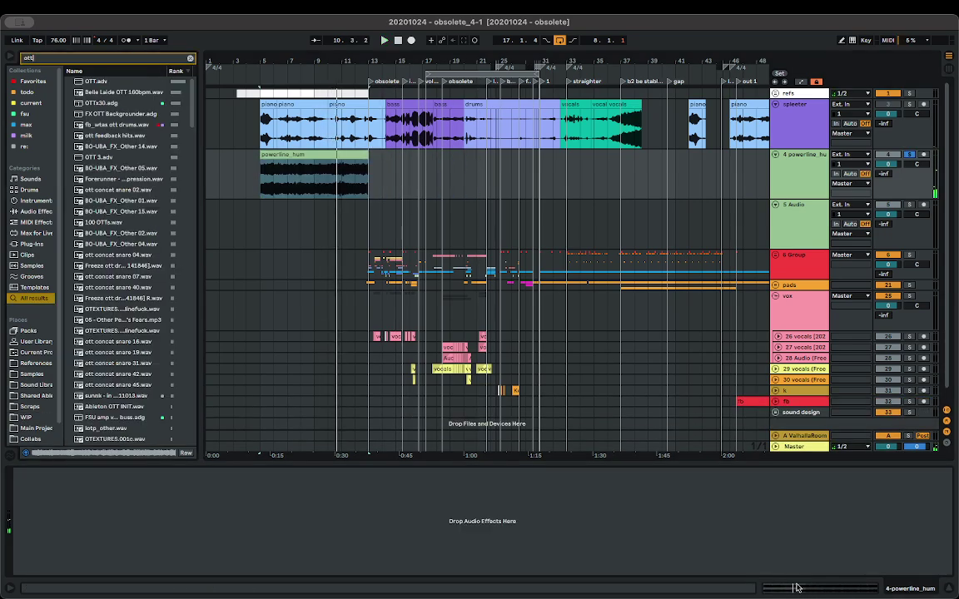
key("Down")
key("Return")
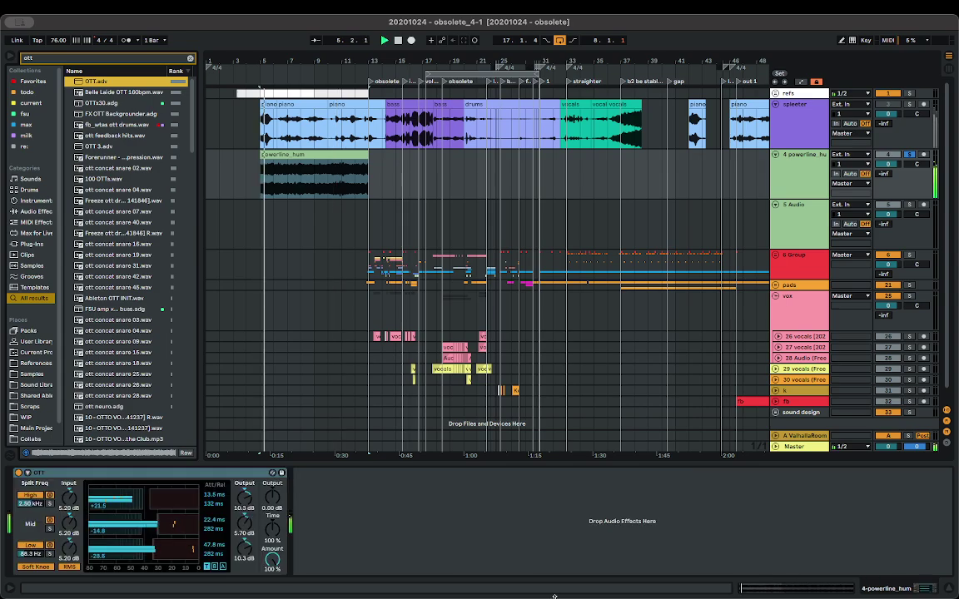
mouse_move(275, 561)
left_mouse_down()
mouse_move(275, 592)
mouse_move(275, 565)
left_mouse_up()
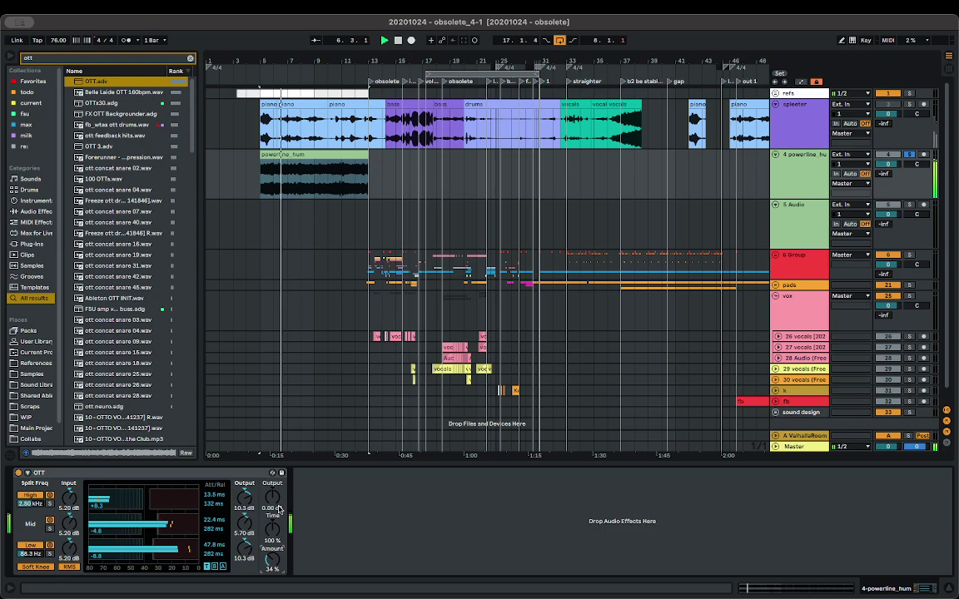
left_click_drag(272, 496, 272, 486)
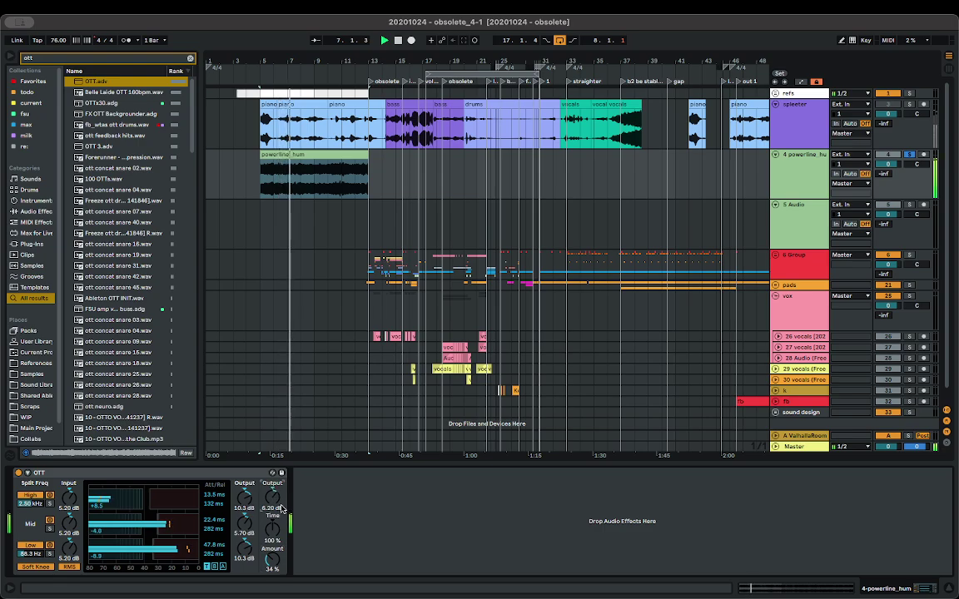
- Add EQ Eight ahead of OTT on the powerline_hum track, enable filter 2 and shift it to a lower frequency
key("ctrl+f")
type("eq")
key("Down")
key("Return")
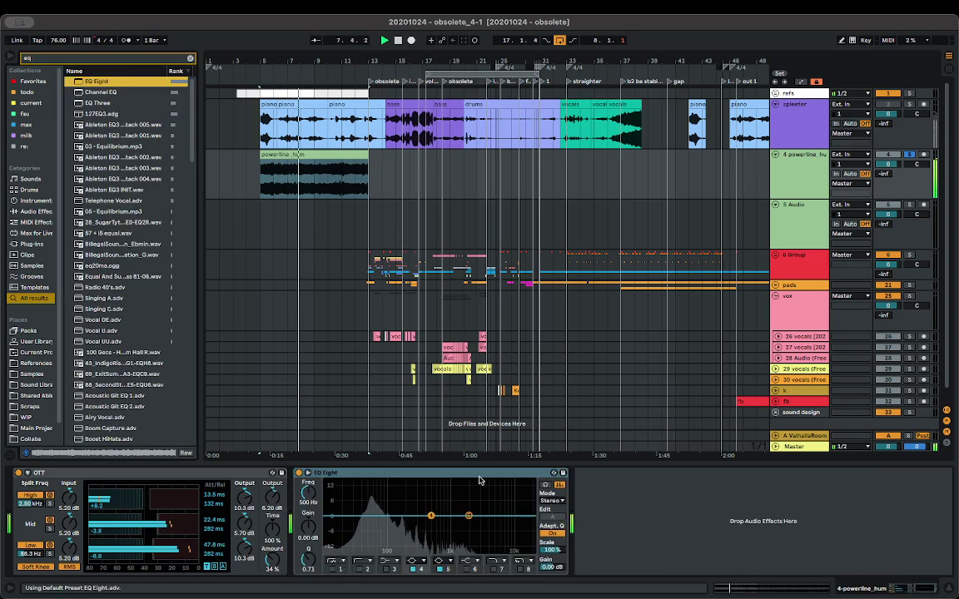
left_click_drag(479, 473, 86, 486)
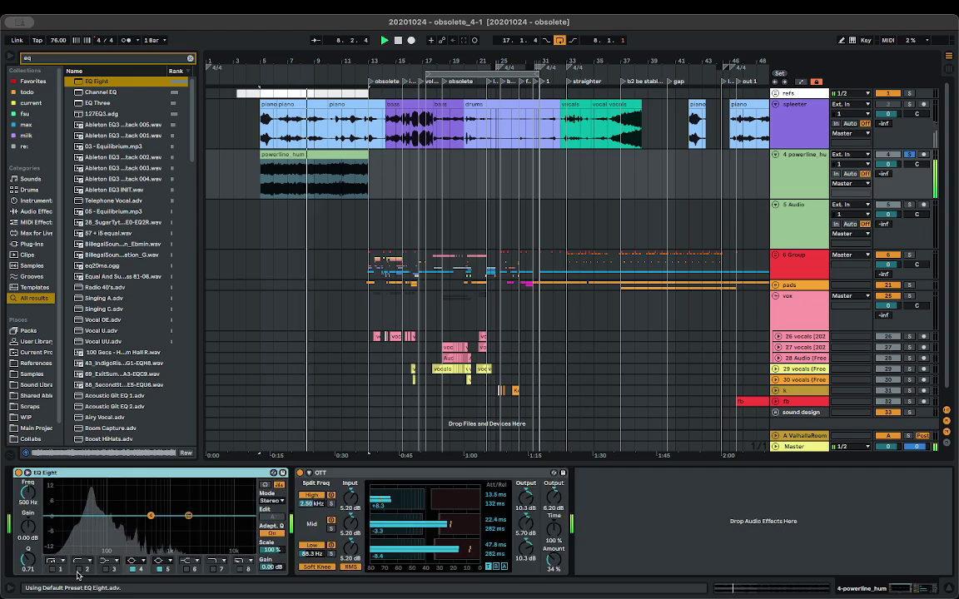
left_click(79, 570)
left_click_drag(127, 525, 105, 539)
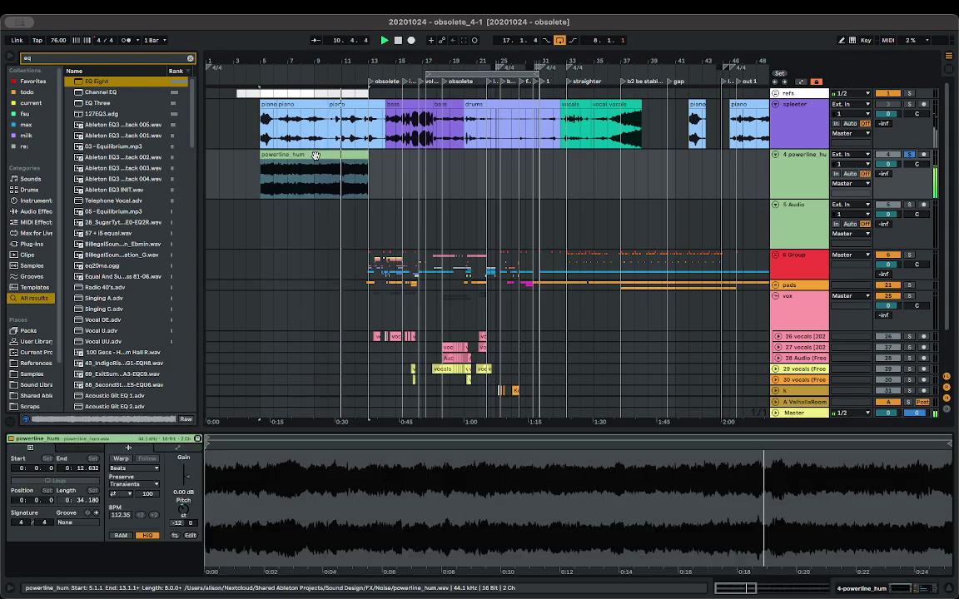
- Audition the powerline_hum clip with its transposition reset to 0 semitones, and undo the pitch change
key("shift+Tab")
double_click(184, 510)
key("space")
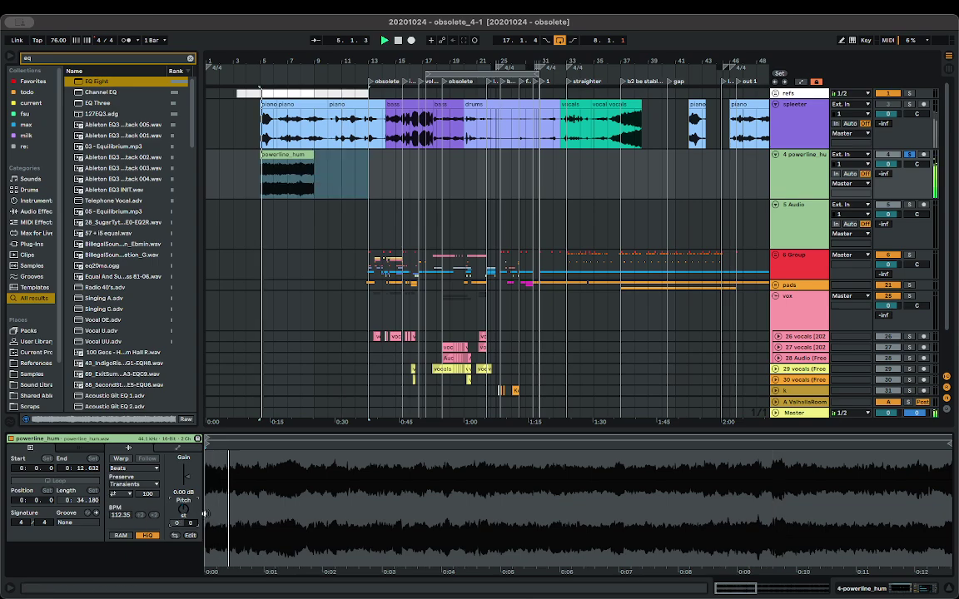
key("ctrl+z")
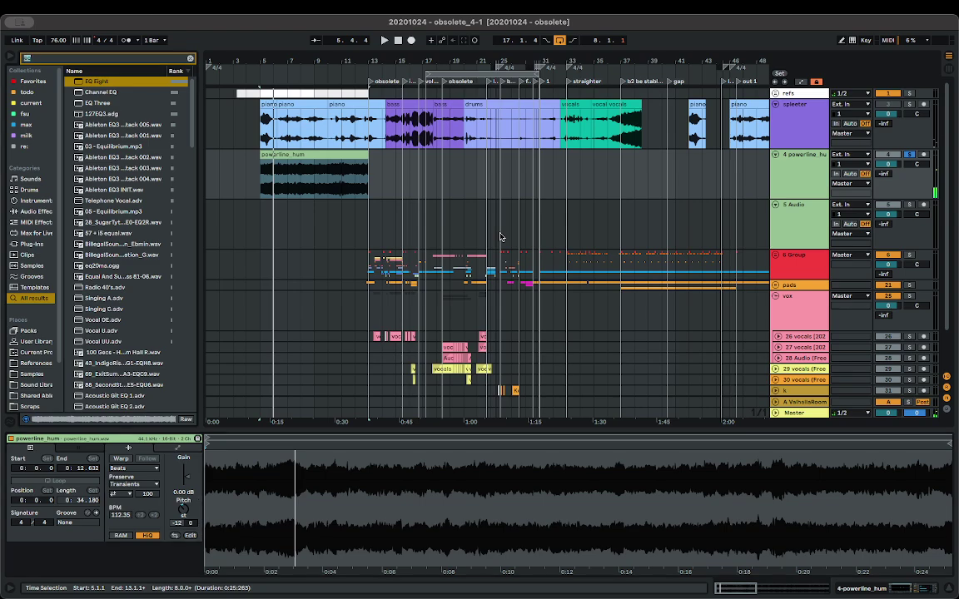
- Try the Boon.aif sample at bar 9 on the empty audio track, soloed with 15.3 dB gain, and delete the clip
type("boon")
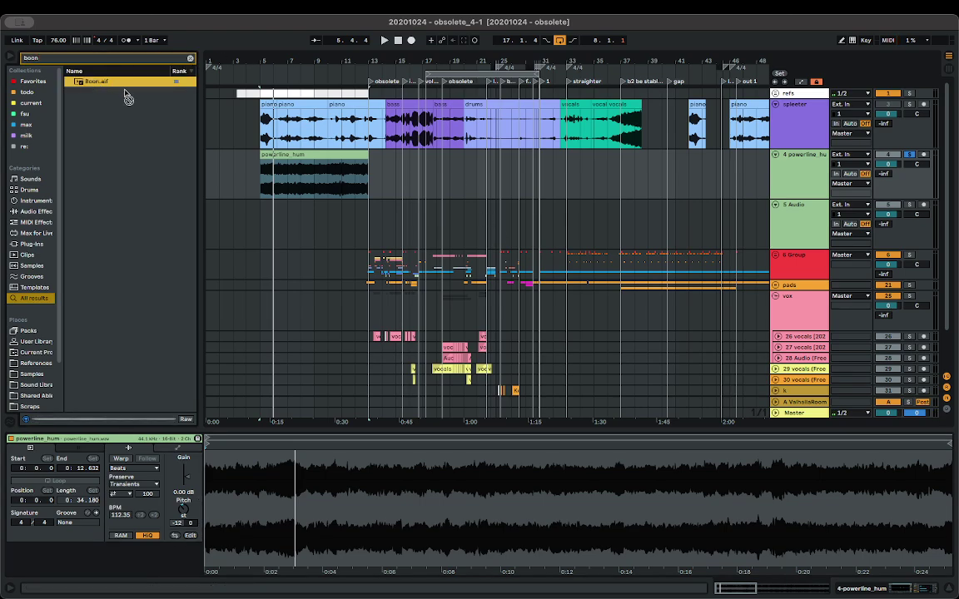
left_click_drag(125, 97, 312, 223)
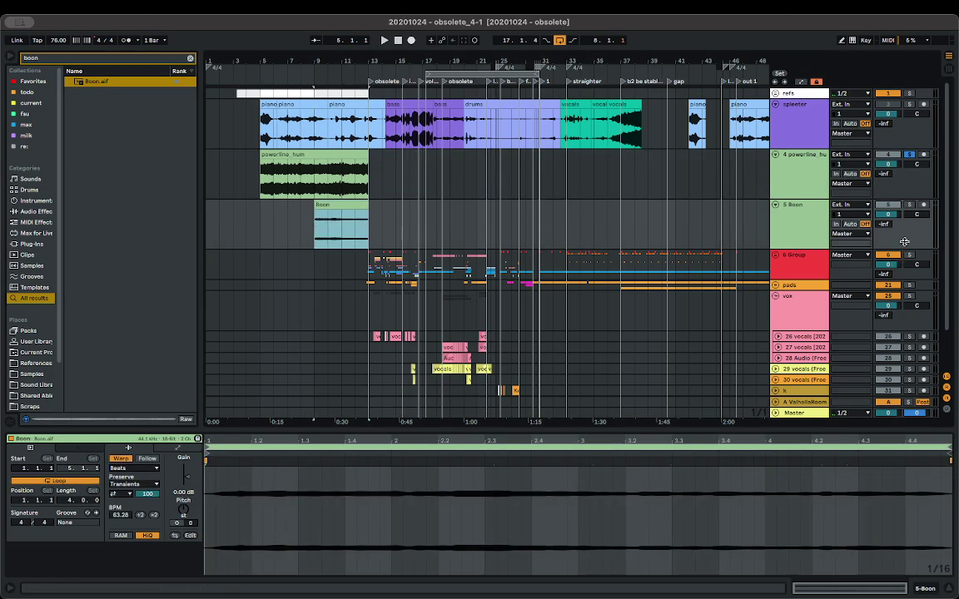
left_click(909, 206)
key("space")
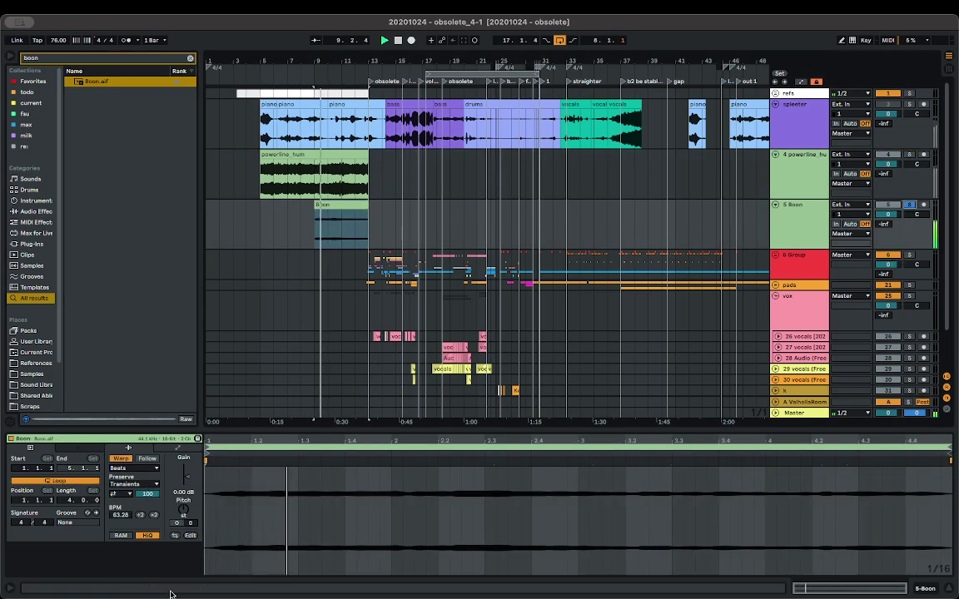
left_click_drag(189, 486, 190, 473)
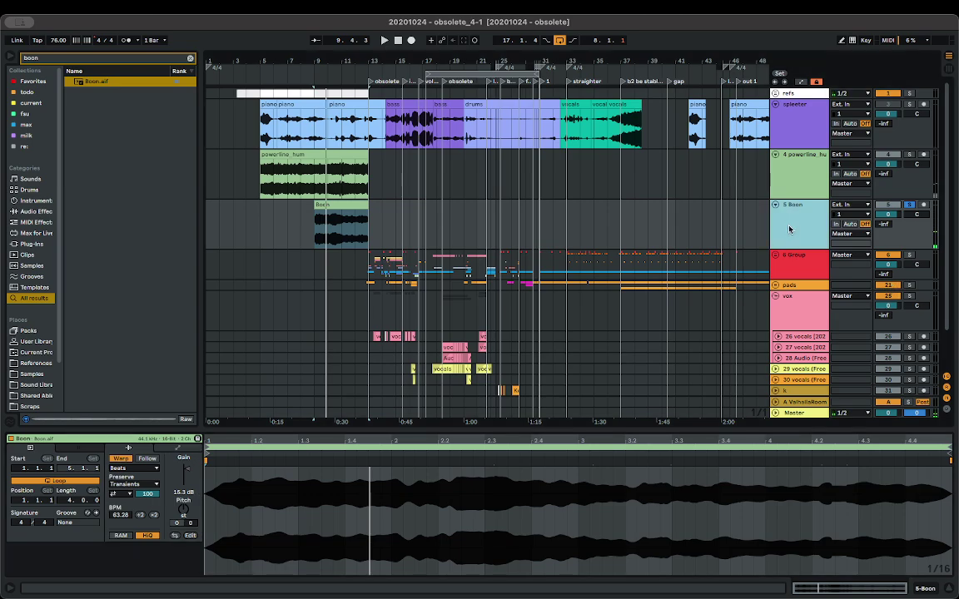
left_click_drag(365, 203, 362, 203)
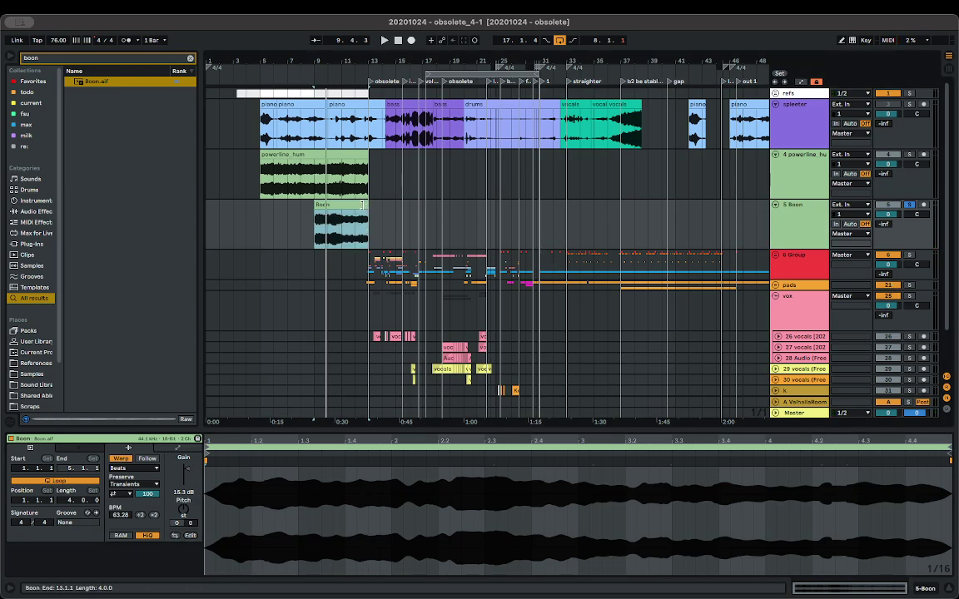
key("Delete")
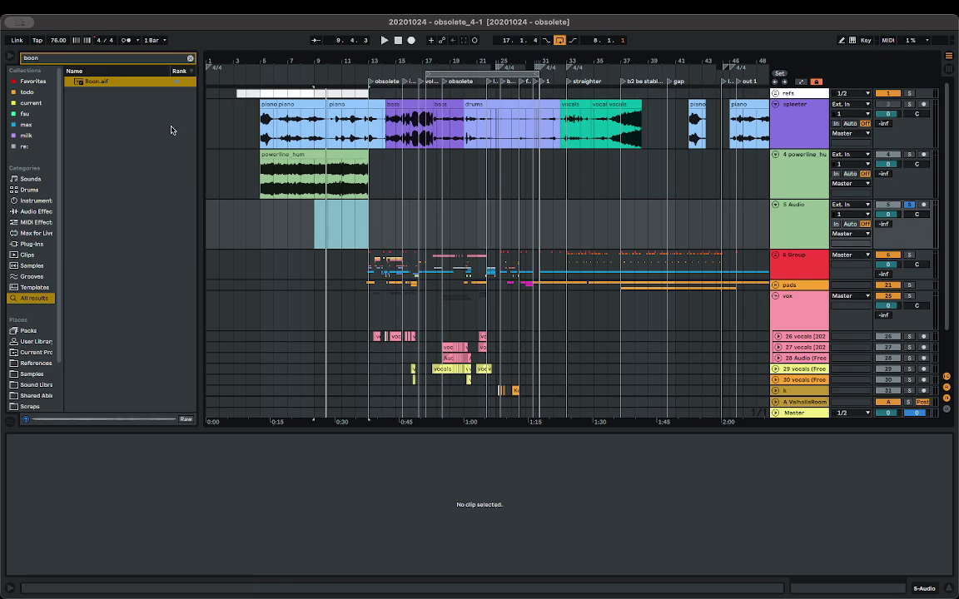
- Audition the intro from bar 5 with the powerline_hum and spleeter tracks soloed together
left_click(263, 186)
key("space")
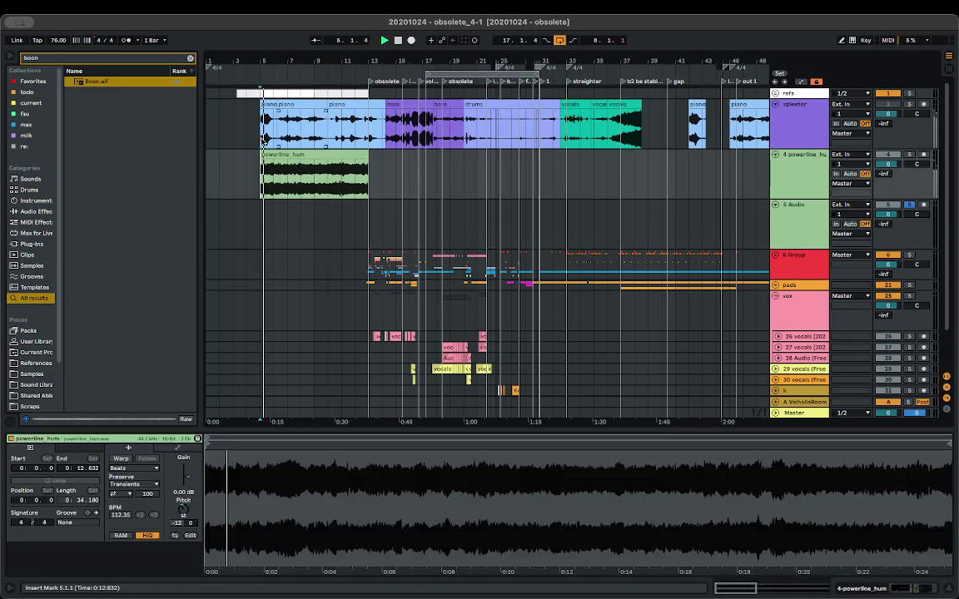
scroll(312, 169, "up", 3)
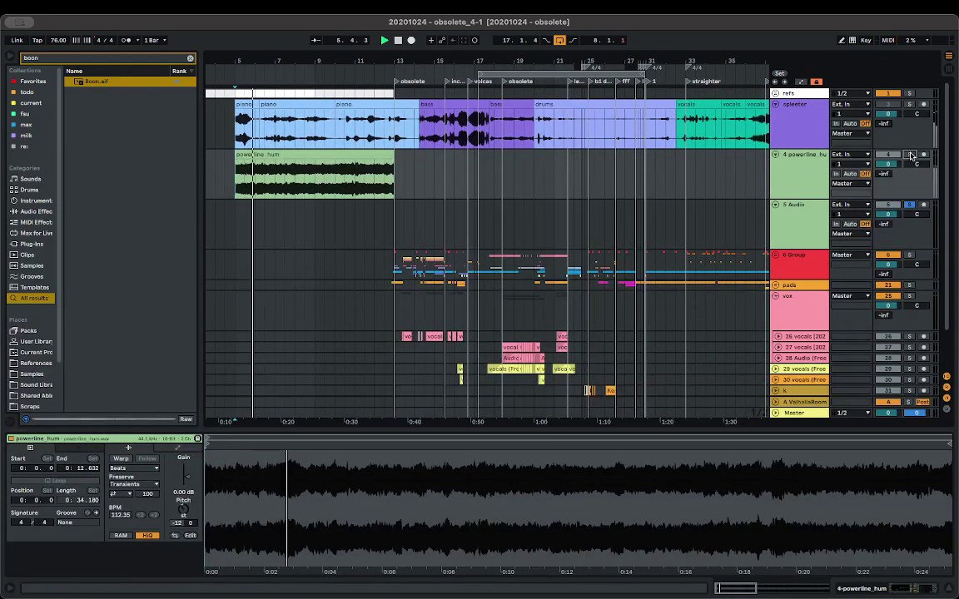
scroll(268, 189, "left", 3)
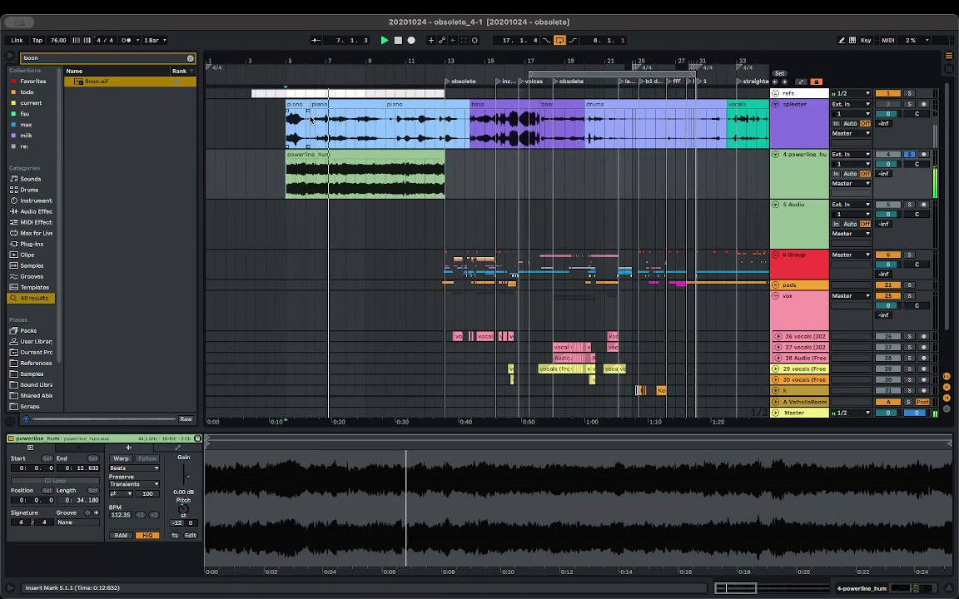
left_click(892, 105)
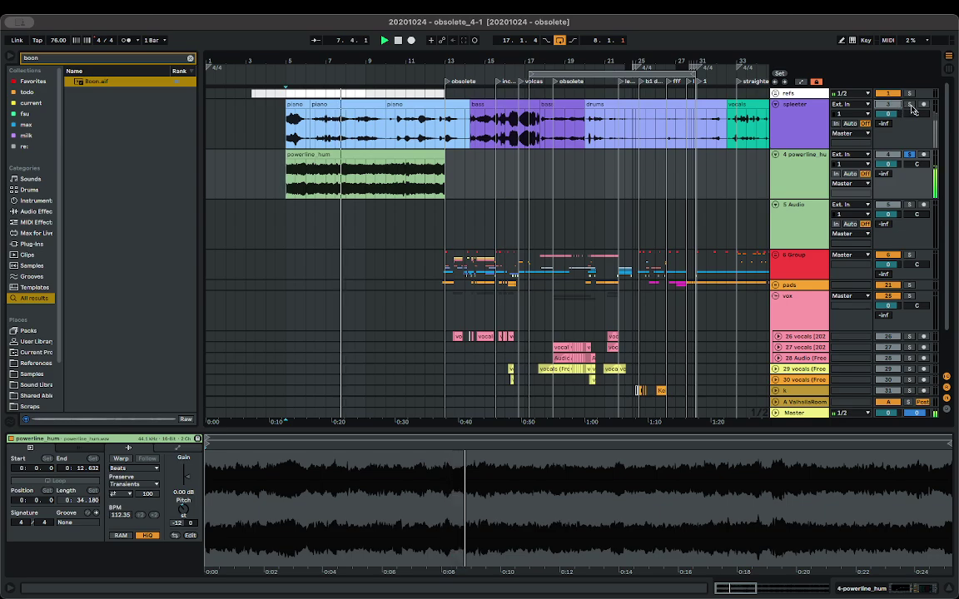
left_click(910, 105, "super")
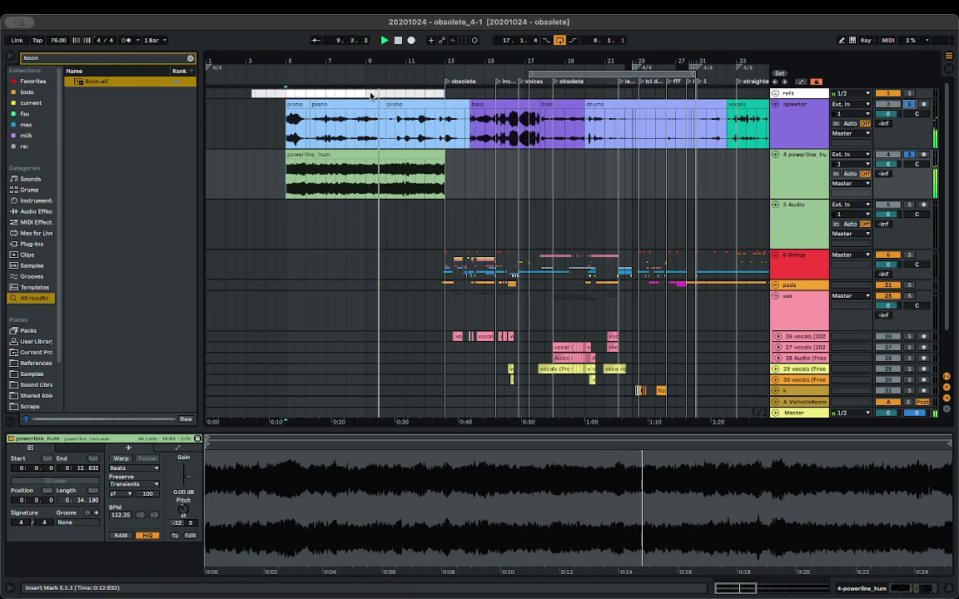
scroll(604, 157, "right", 3)
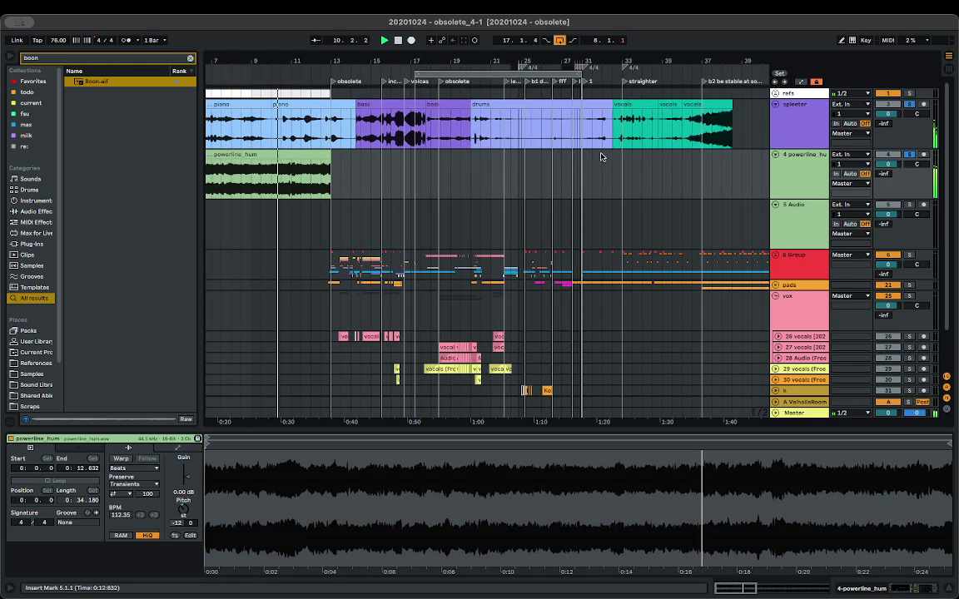
scroll(533, 160, "down", 3)
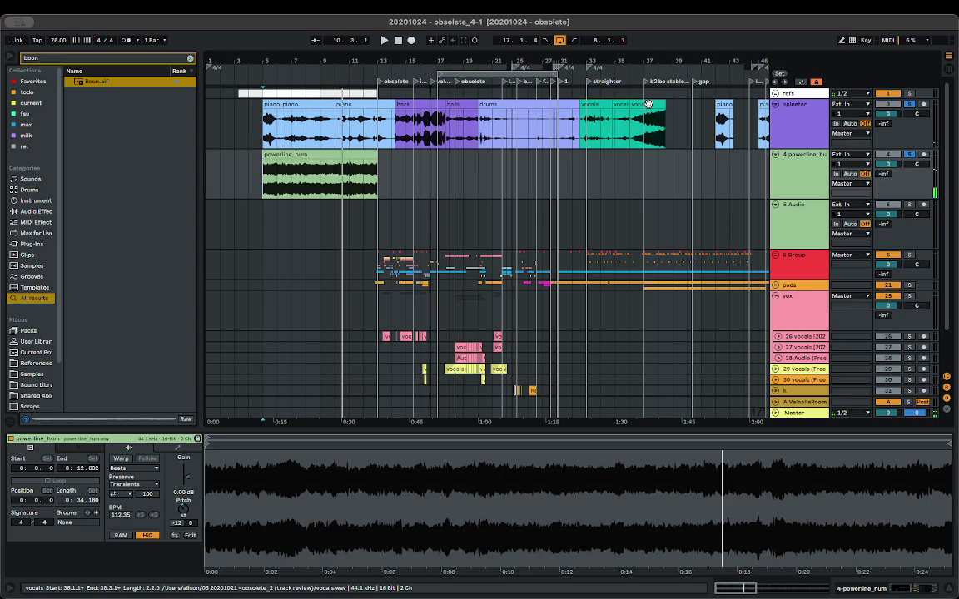
- Move the swelling vocals clip at bar 36 of the spleeter track to the empty audio track, spanning 10.3.1 to 13.1.1
left_click_drag(648, 104, 359, 227)
scroll(371, 225, "up", 8)
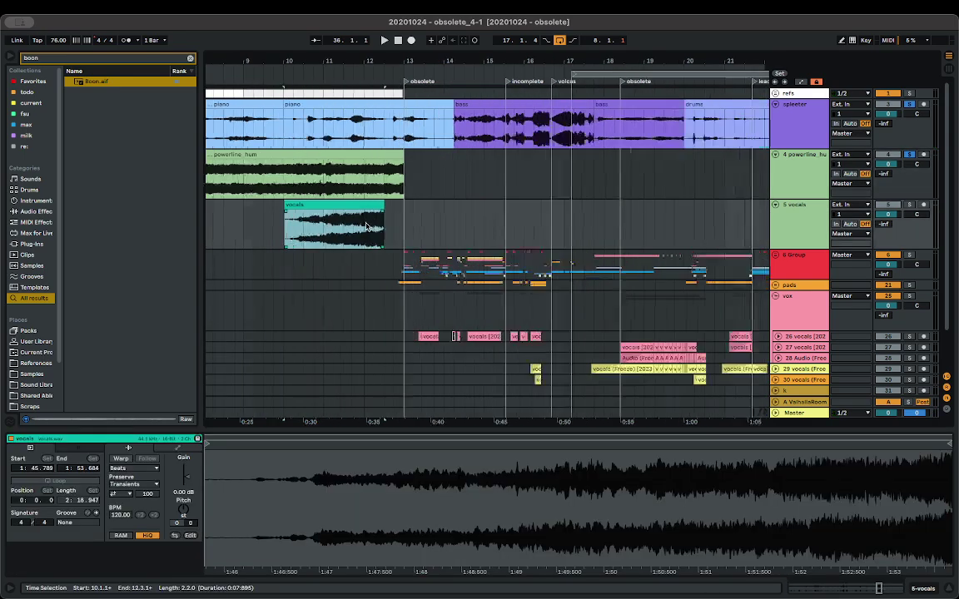
left_click_drag(418, 206, 482, 218)
- Play the moved vocals clip soloed alongside the other layers and give it a curved fade-in over nearly its whole length
key("space")
scroll(418, 223, "down", 4)
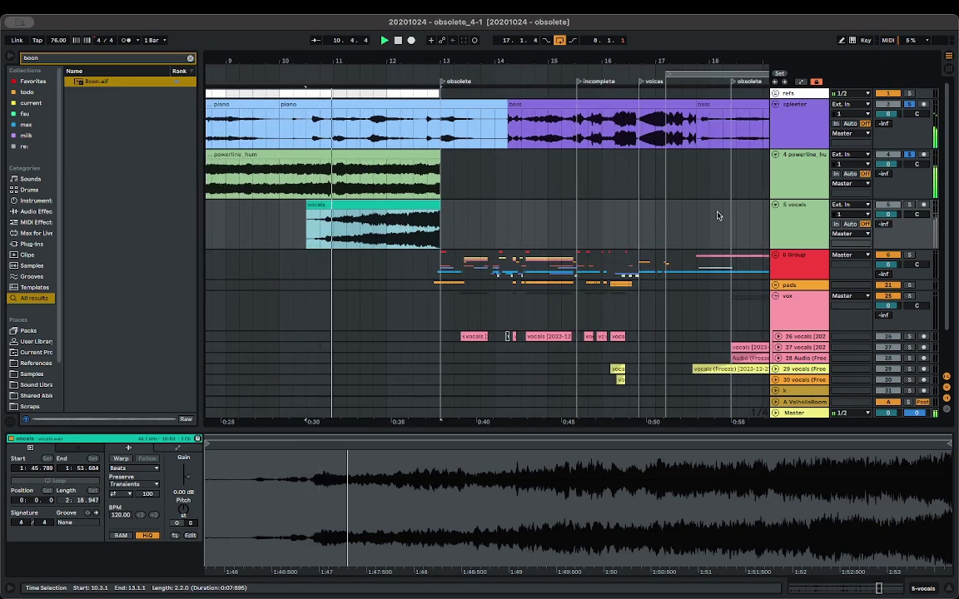
left_click(909, 204)
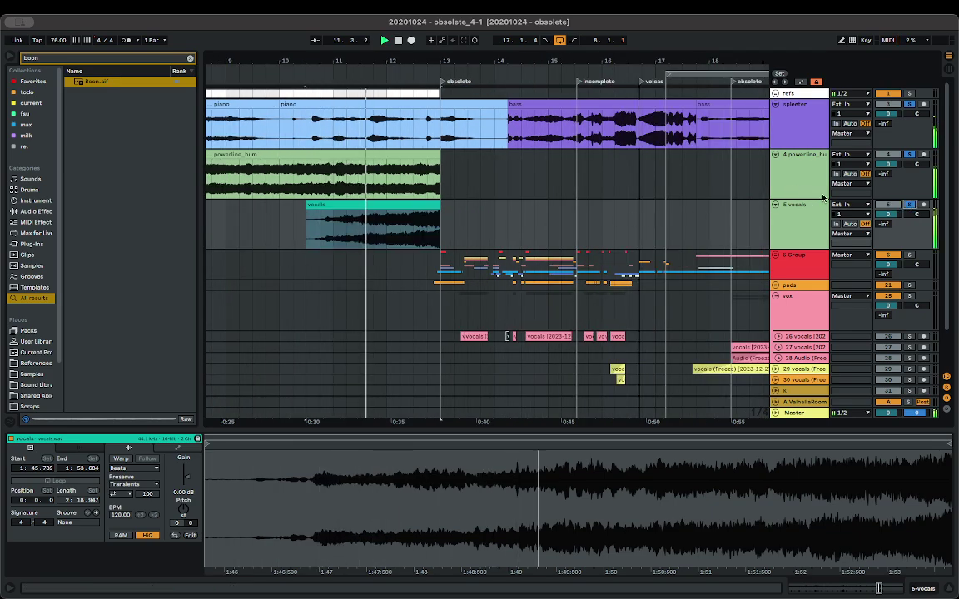
left_click(346, 235)
left_click_drag(309, 212, 429, 217)
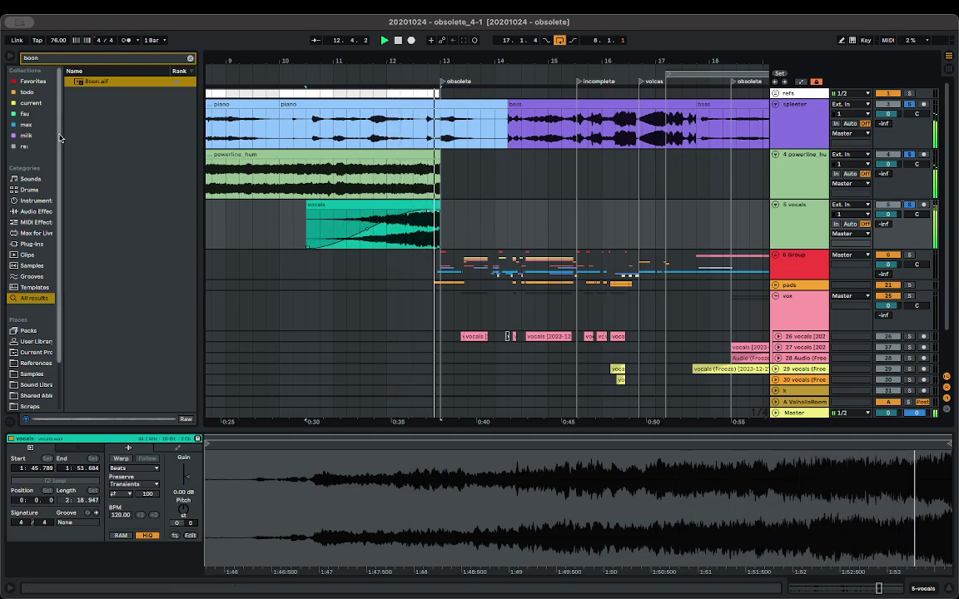
- Clear the solos on the intro tracks and mute the spleeter track while playing the section from bar 5
left_click(442, 118)
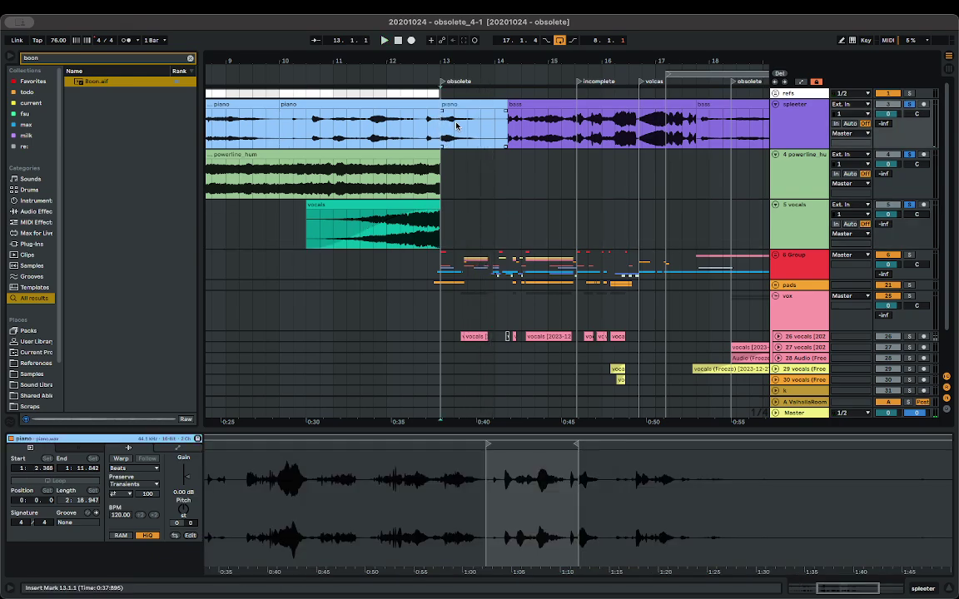
scroll(891, 159, "down", 3)
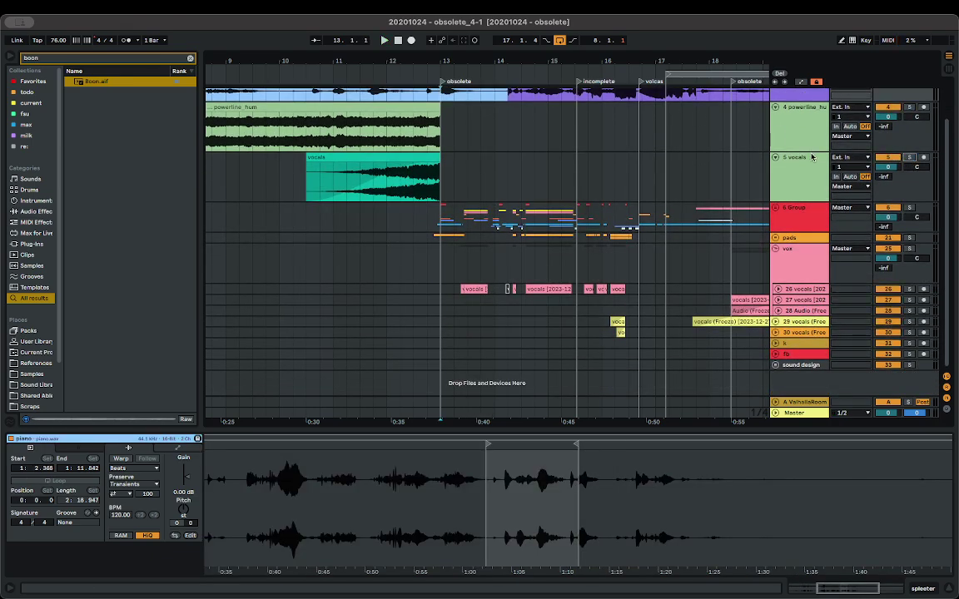
scroll(296, 188, "down", 3)
scroll(298, 190, "up", 3)
scroll(309, 190, "left", 5)
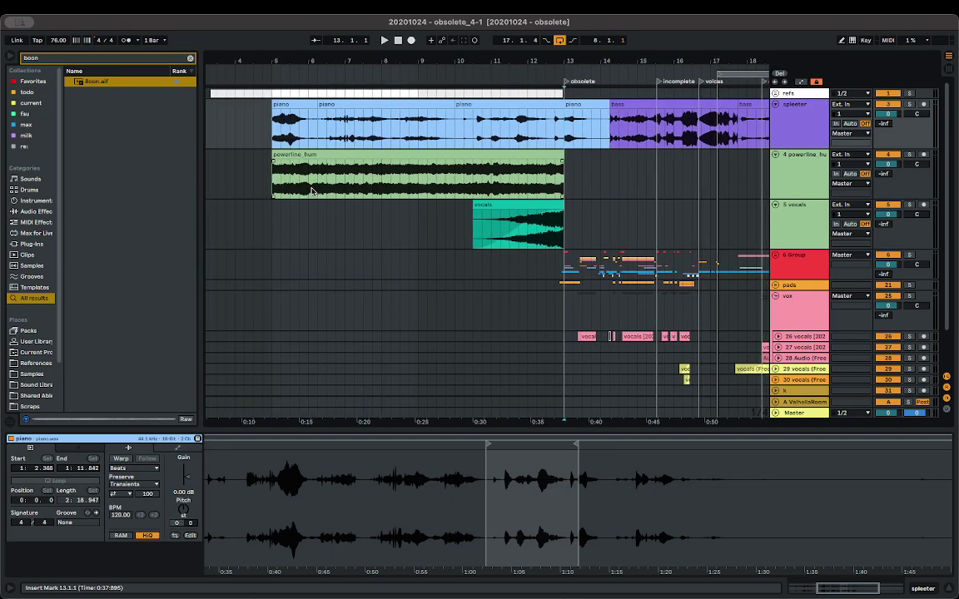
left_click(287, 101, "shift")
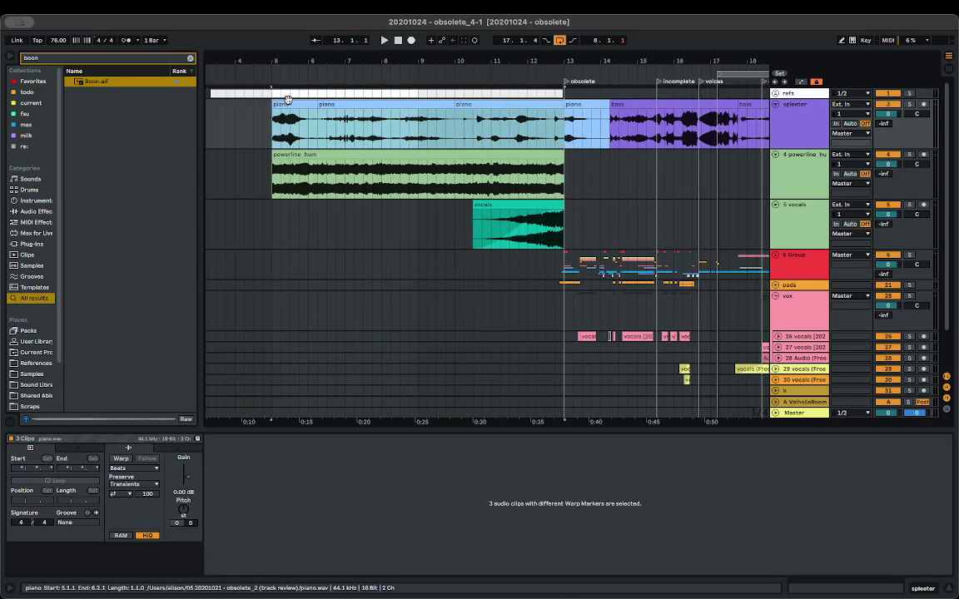
key("space")
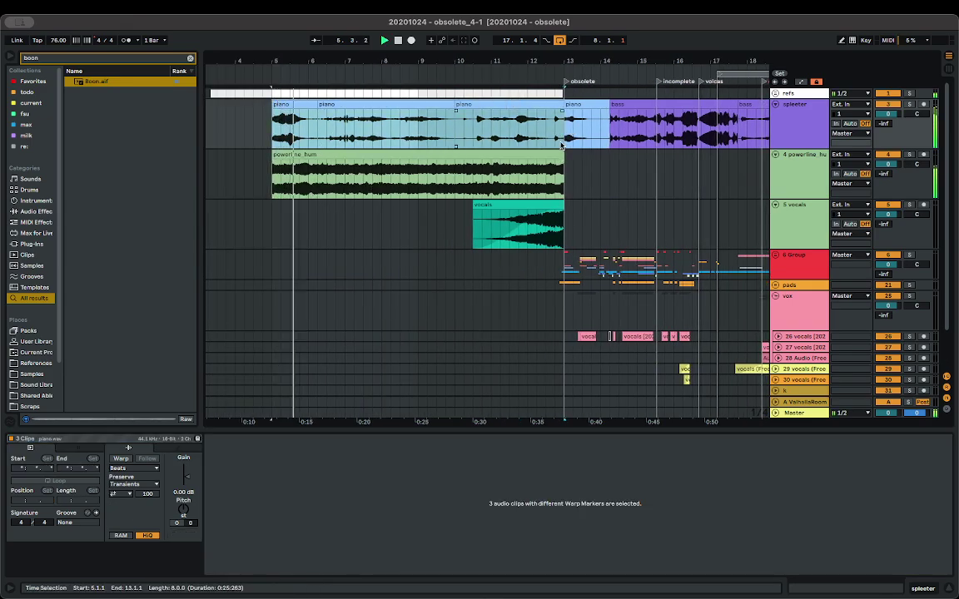
left_click(896, 106)
left_click(352, 133)
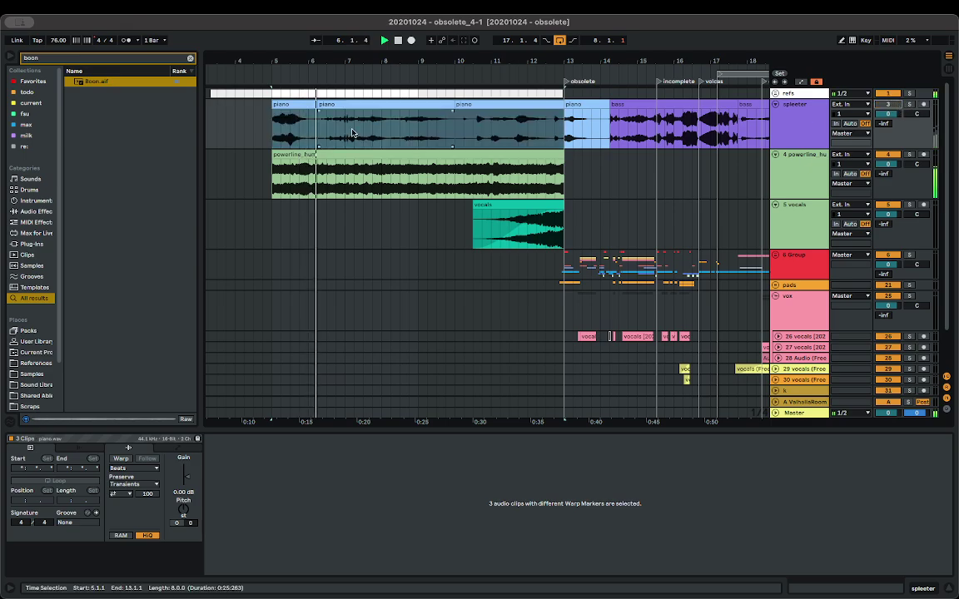
- Unfold the refs group to expose its 'at the edges of vision' track above the intro layers
left_click(783, 97)
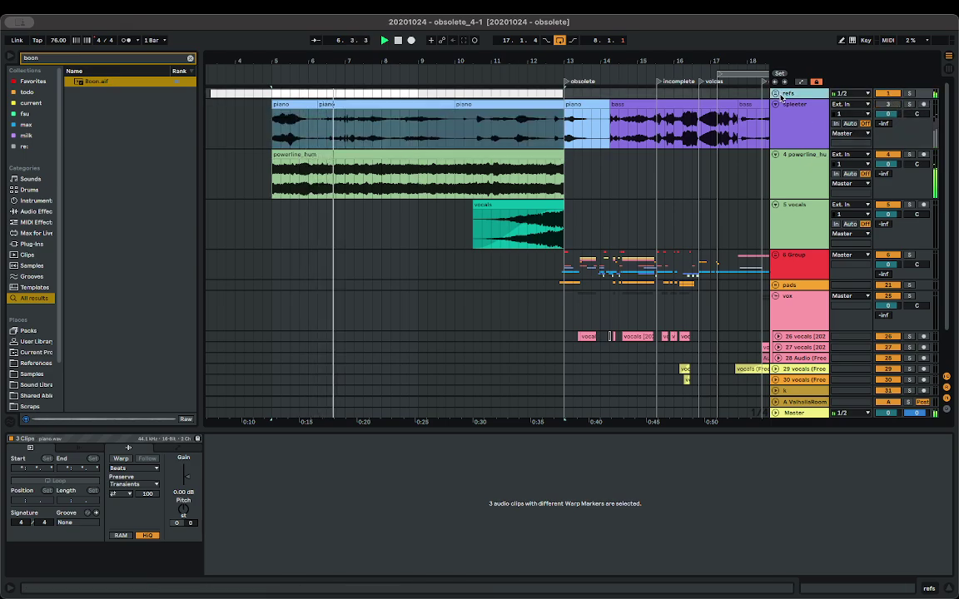
left_click(776, 94)
key("minus")
key("minus")
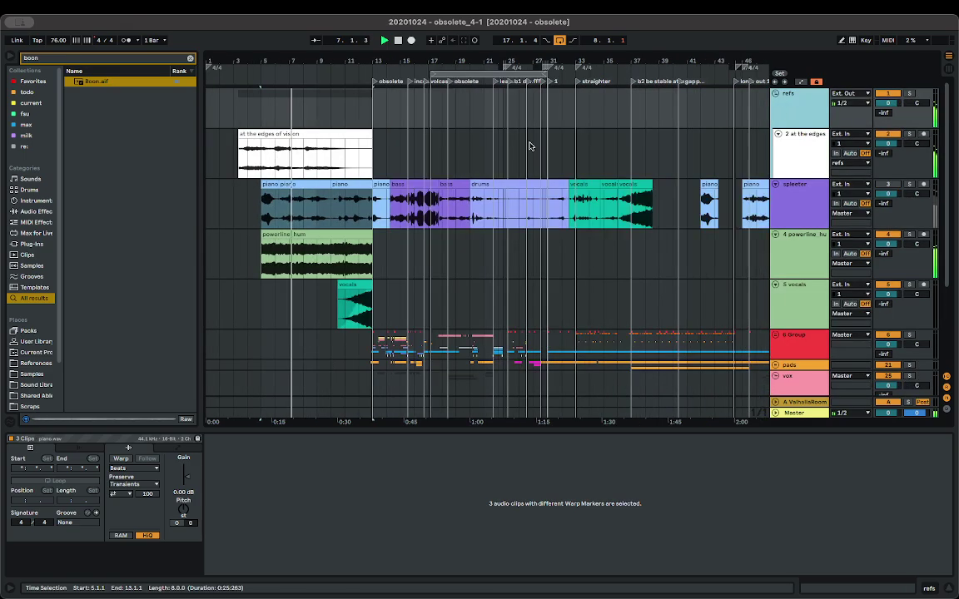
- Insert 16 bars of empty time at the start of the arrangement
left_click(210, 212)
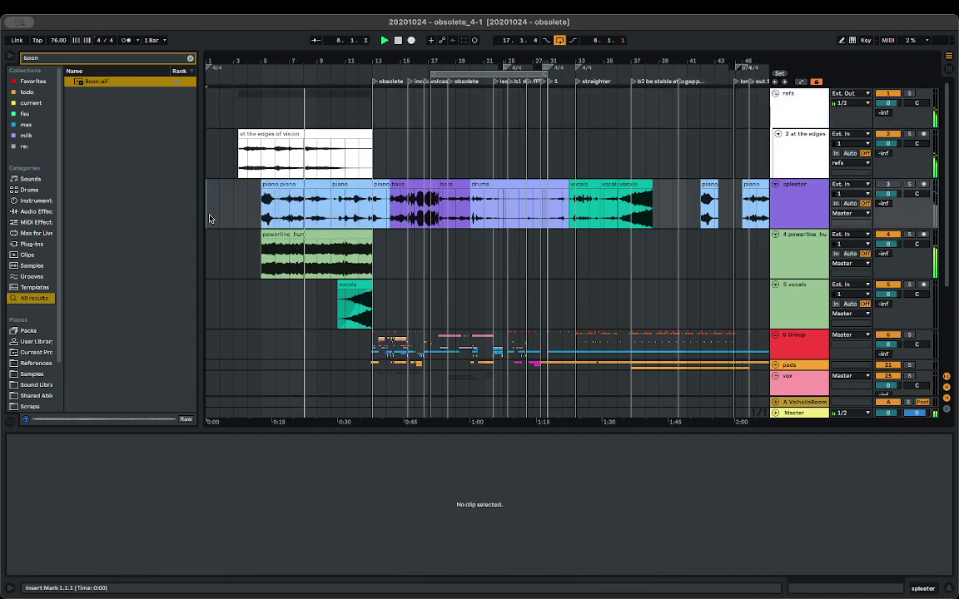
key("super+i")
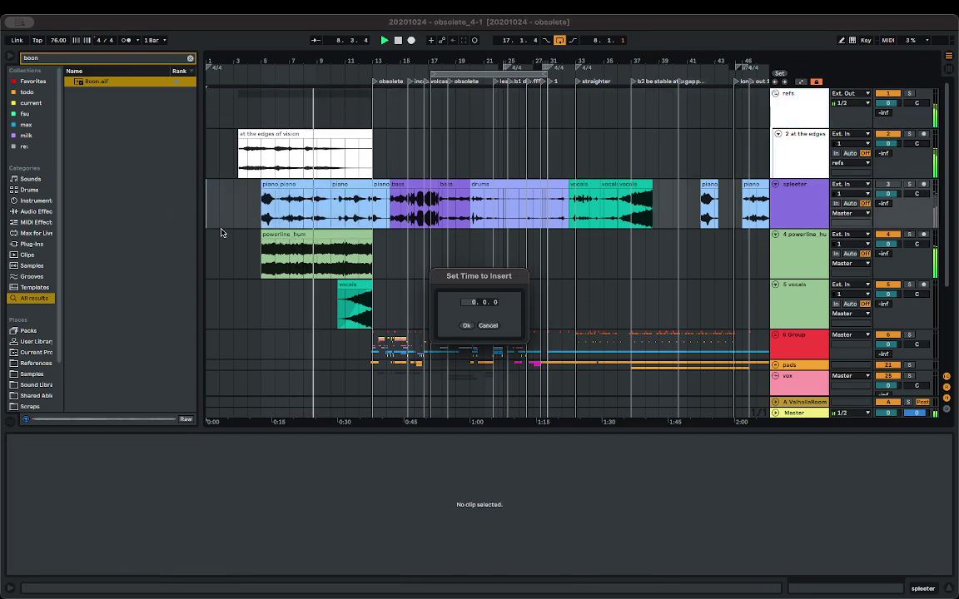
type("16")
key("Return")
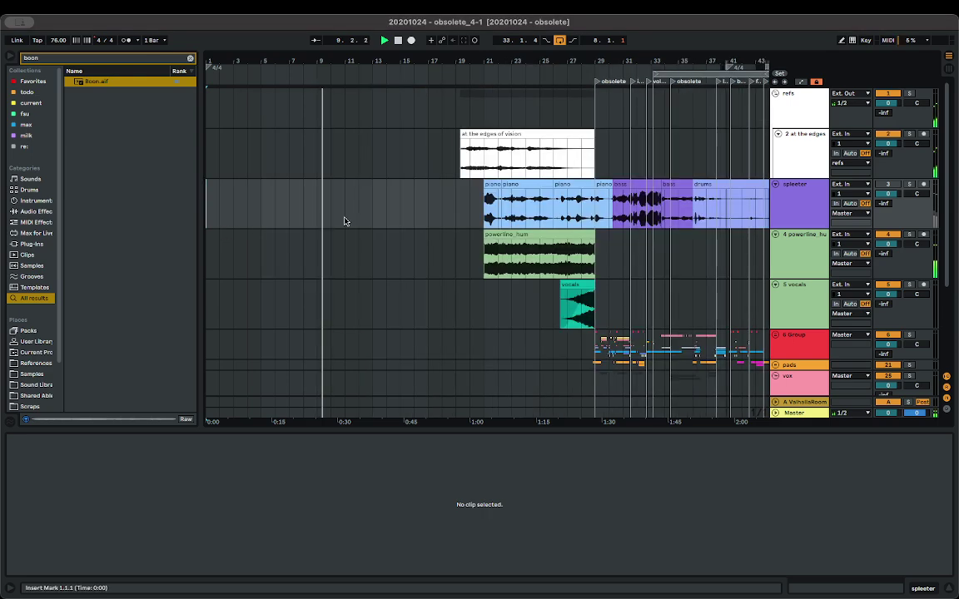
- Move the 'at the edges of vision' reference clip earlier so it ends at bar 21, and play from that bar
left_click_drag(578, 141, 468, 159)
key("space")
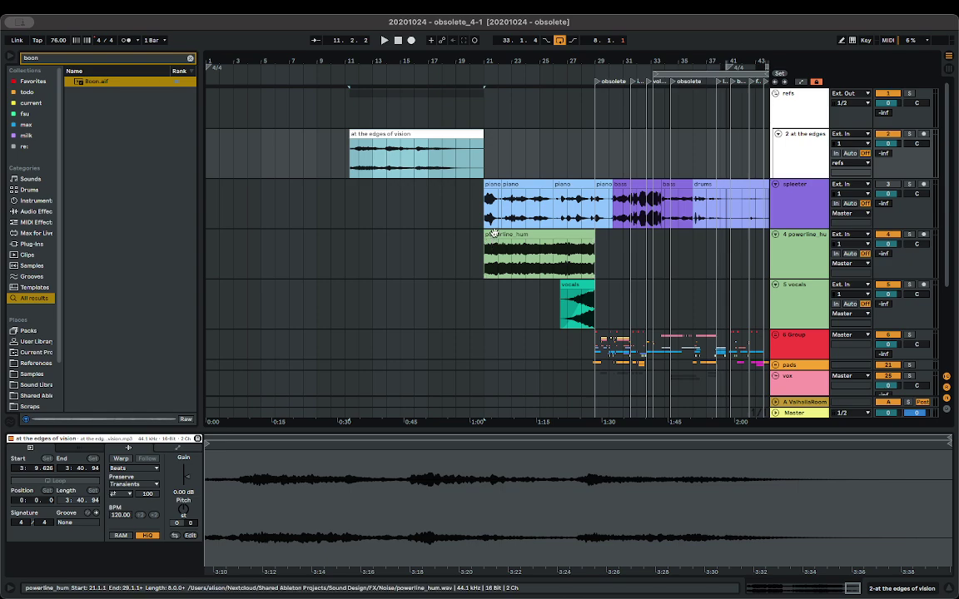
left_click(494, 276)
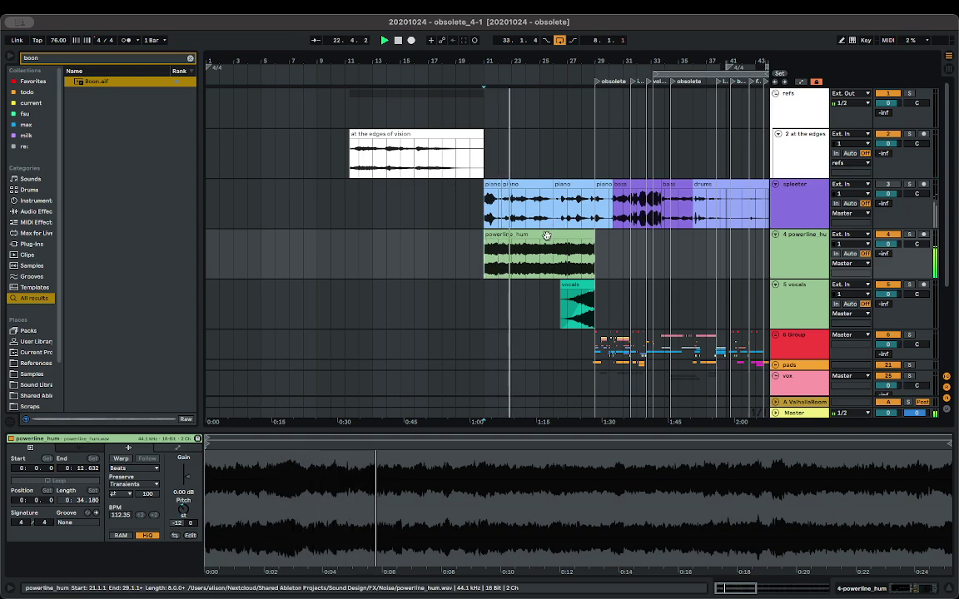
- Insert an audio track below powerline_hum and move the spleeter track's drums clip onto it, starting at bar 21
scroll(649, 236, "right", 3)
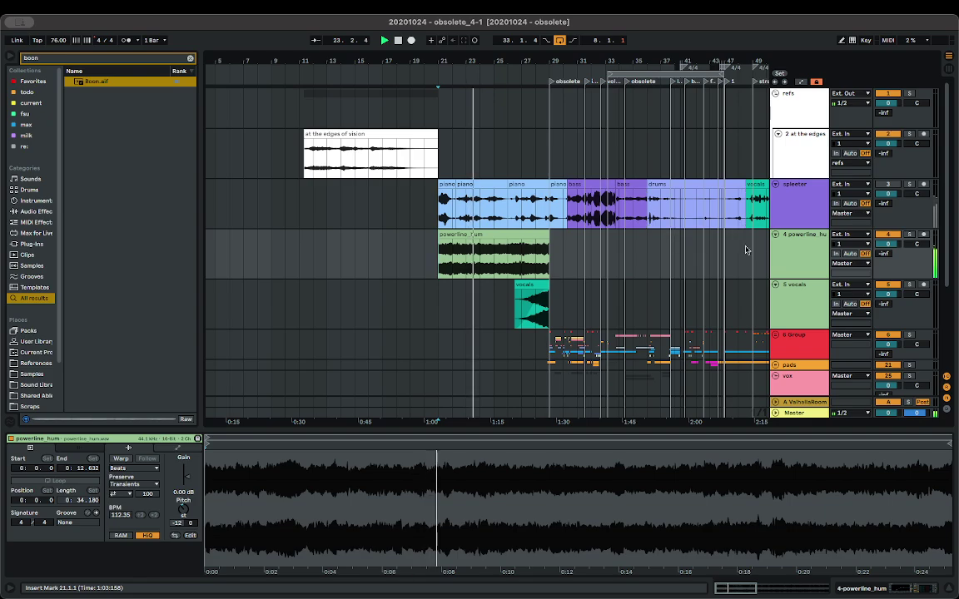
key("ctrl+t")
left_click(699, 184)
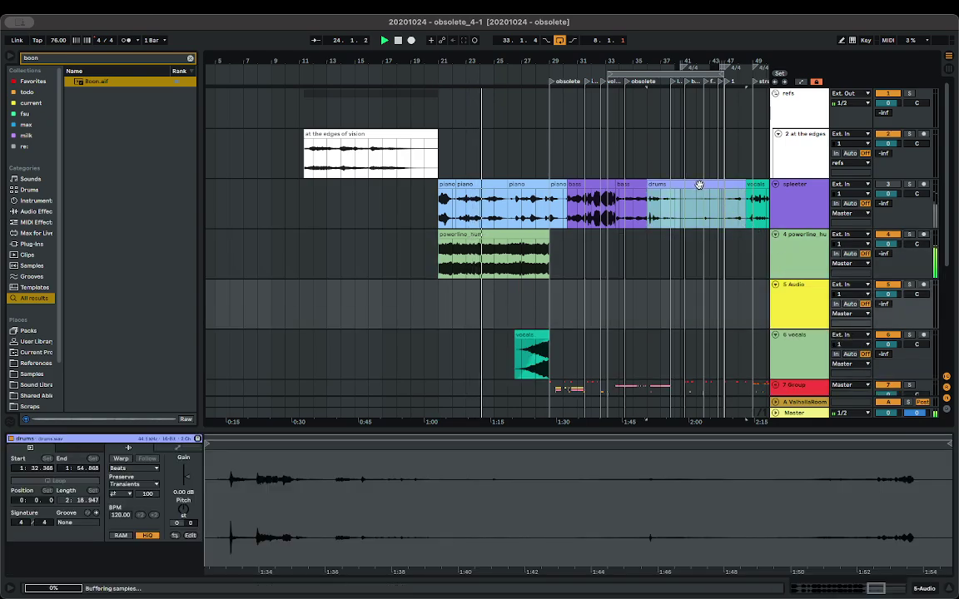
left_click_drag(699, 185, 497, 326)
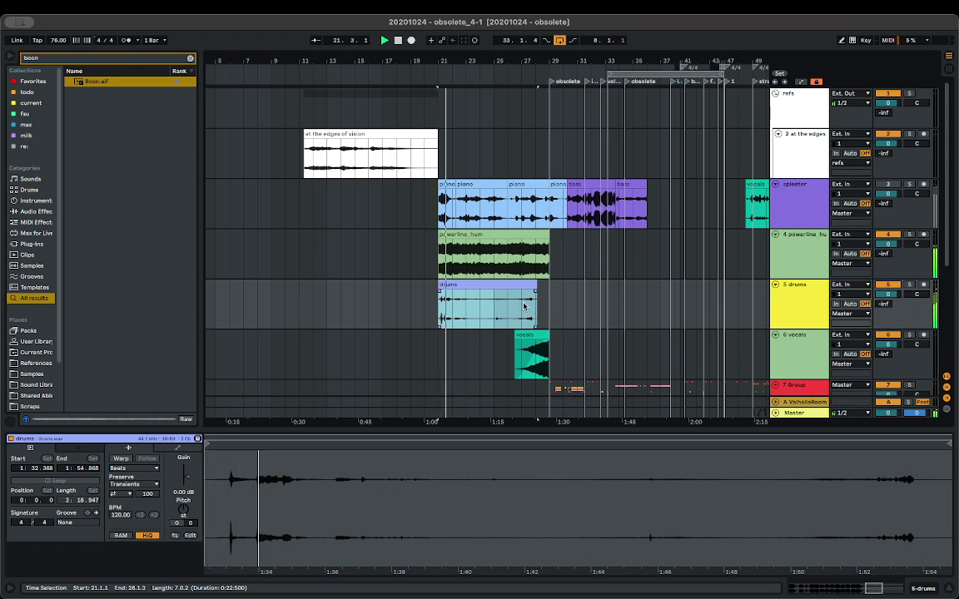
- Split the drums clip at bar 23, leaving a two-bar piece from bar 21 to bar 23
key("plus")
key("plus")
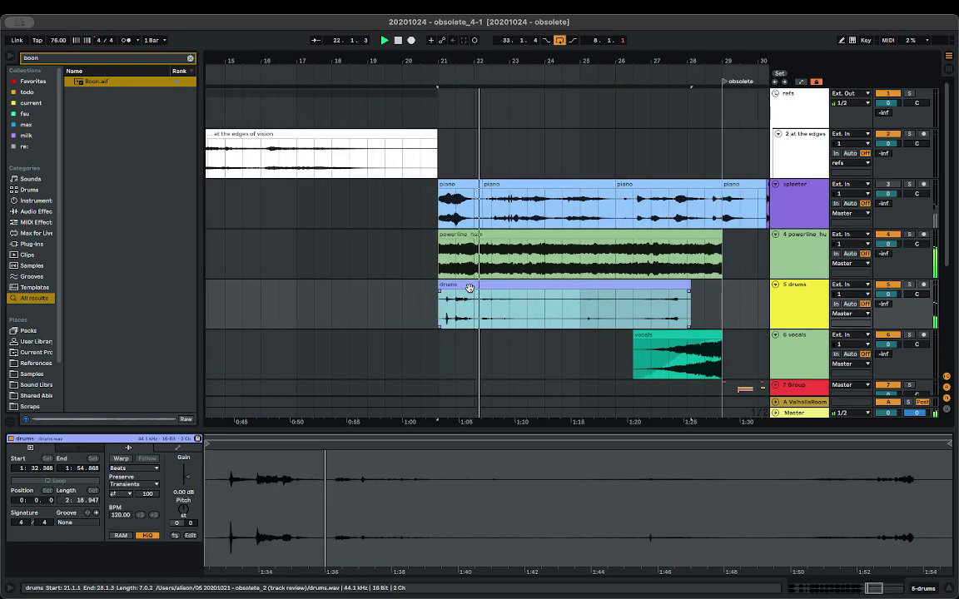
left_click_drag(498, 295, 441, 289)
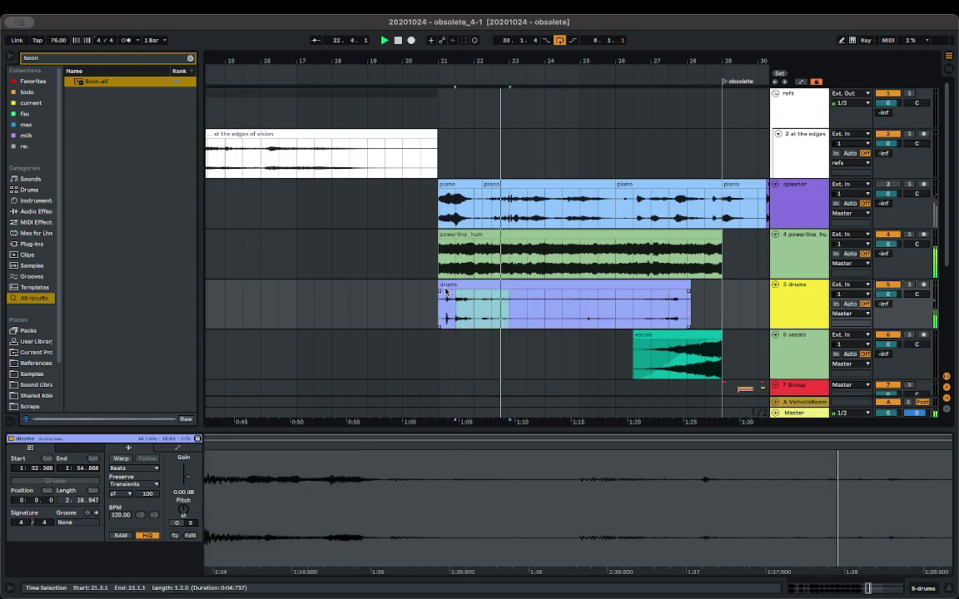
key("plus")
key("plus")
left_click_drag(500, 305, 346, 285)
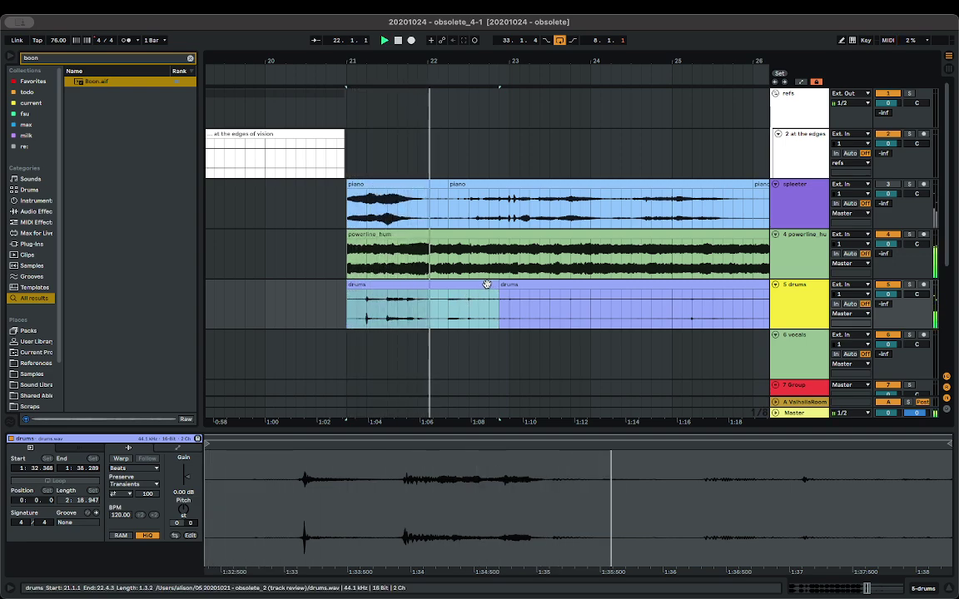
left_click_drag(498, 285, 508, 285)
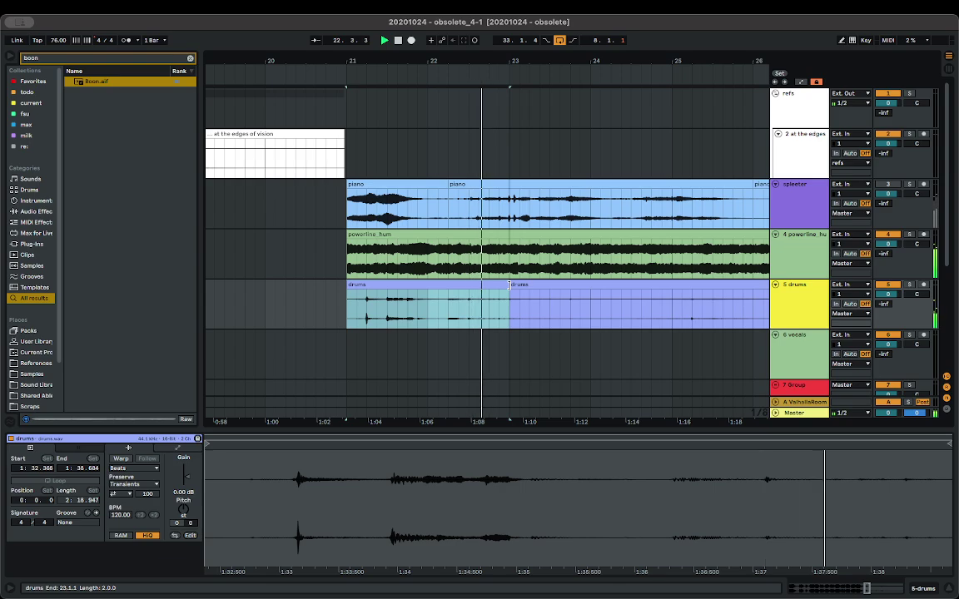
- Duplicate the two-bar drums clip three times so the loop fills bars 21 to 29
key("ctrl+d")
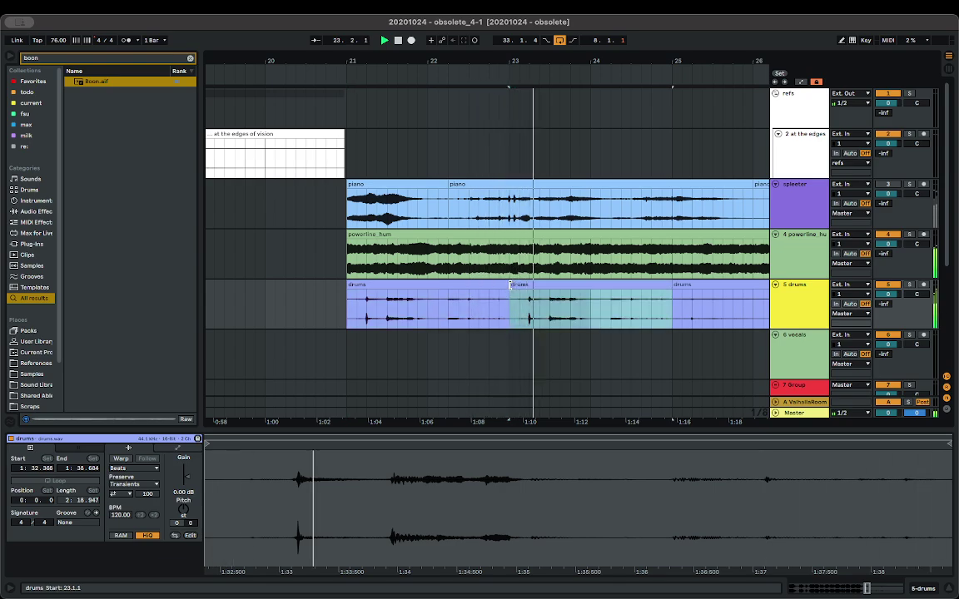
scroll(511, 301, "right", 3)
key("ctrl+d")
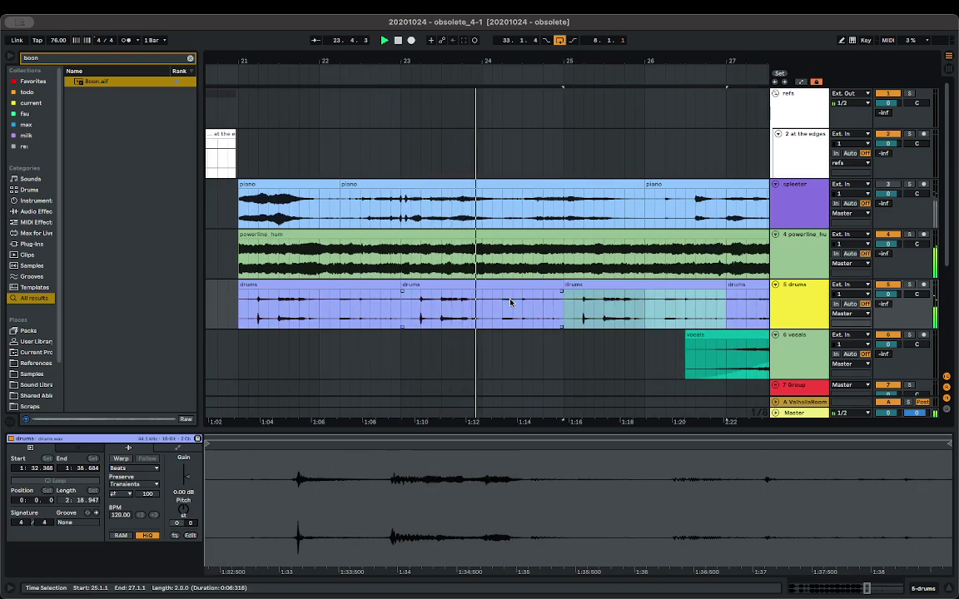
scroll(511, 301, "down", 2)
key("ctrl+d")
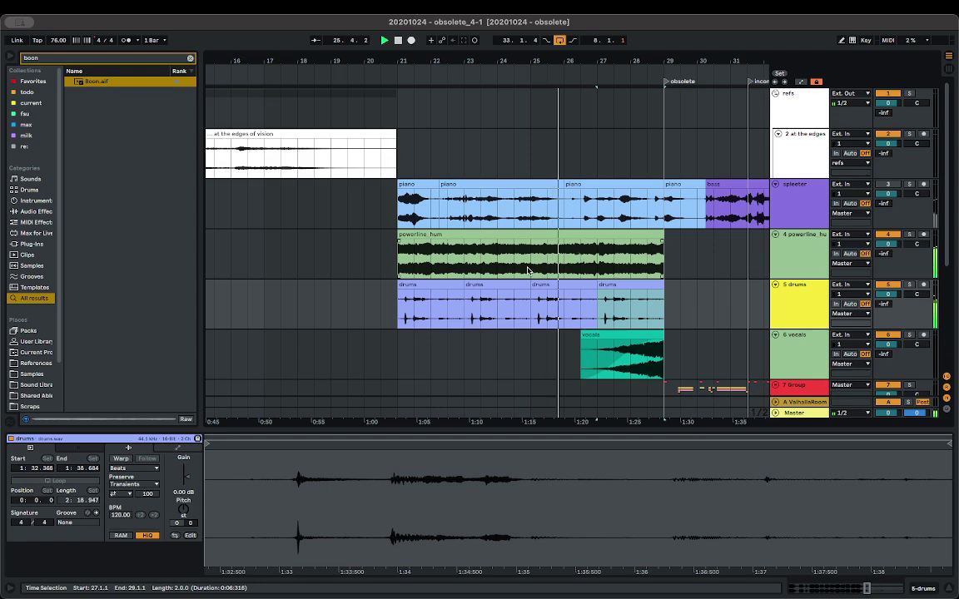
- Bend the vocals clip's fade-in curve so it rises later and more steeply, and stop playback
scroll(541, 273, "down", 3)
scroll(549, 284, "right", 3)
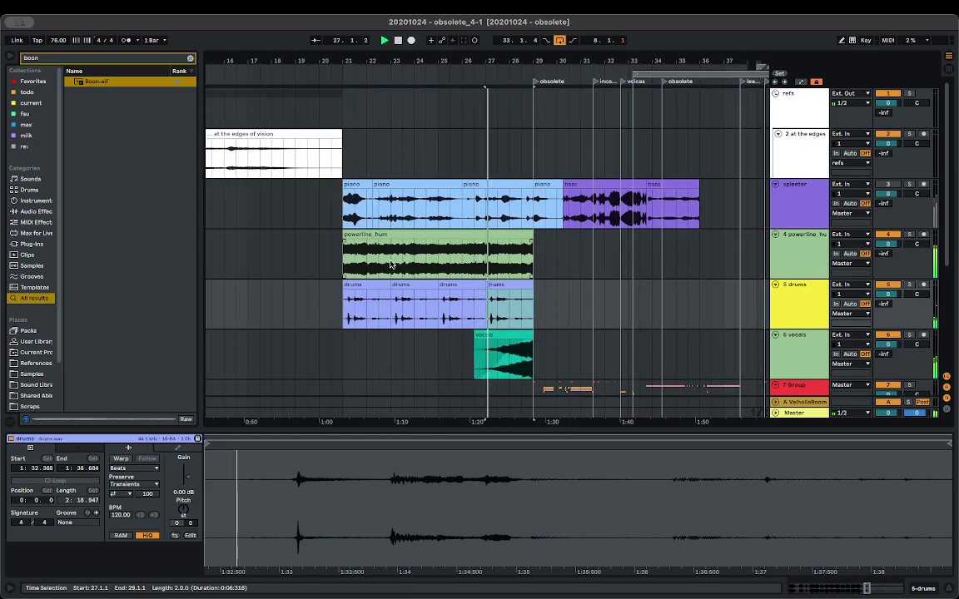
left_click(503, 362)
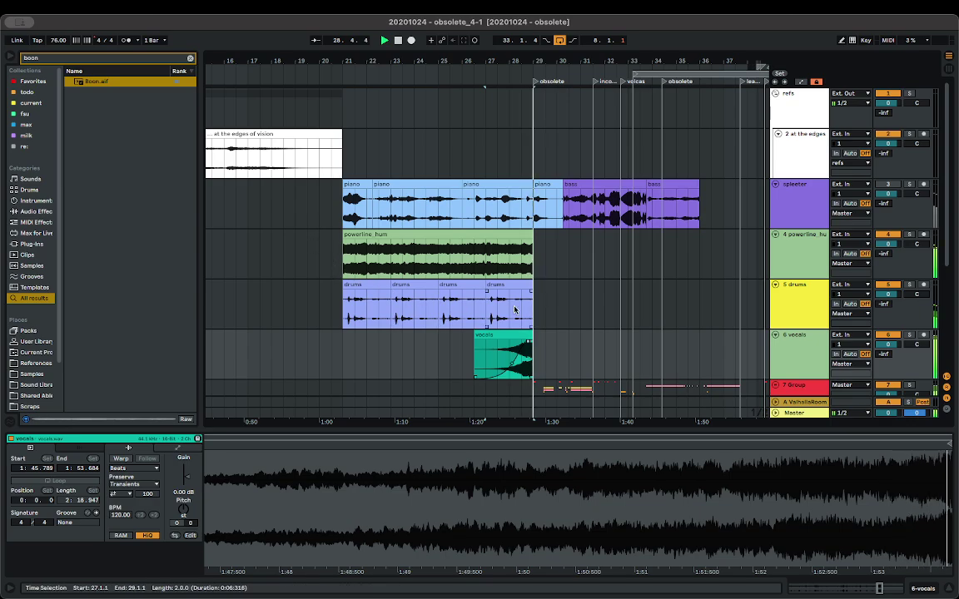
key("space")
- Copy the fb clip from the 'out 1' section to bar 21 on the same track, and play from there
scroll(625, 311, "down", 10)
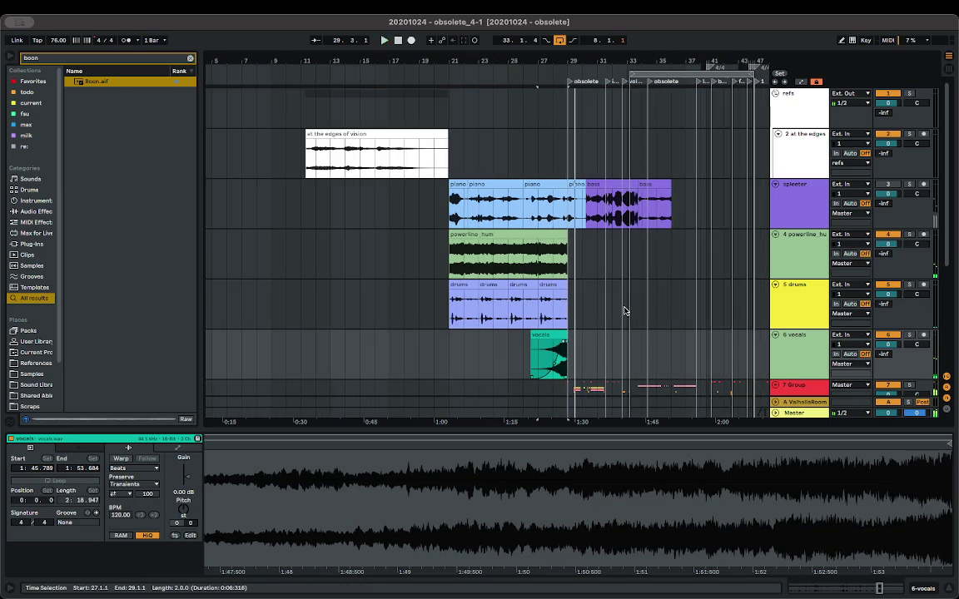
scroll(609, 315, "down", 5)
left_click(469, 355)
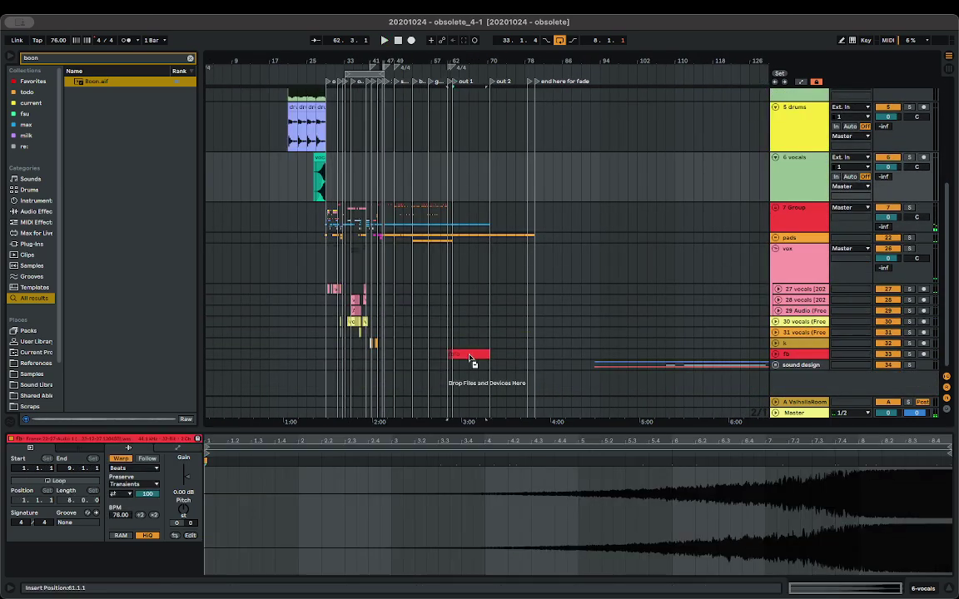
left_click(313, 356)
key("space")
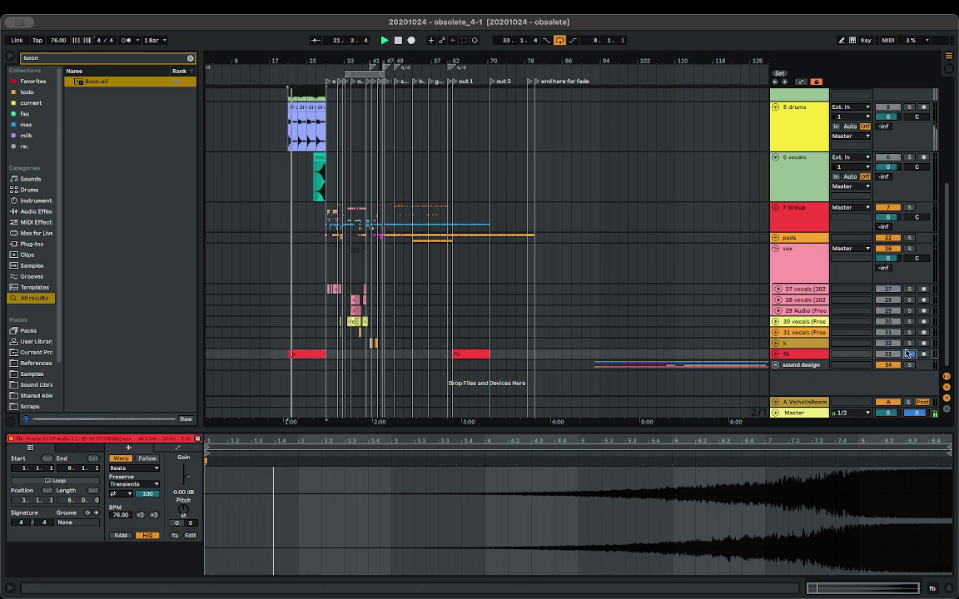
- Unfold the fb track and lower the copied clip's gain to -23.6 dB, auditioning it from bar 27
left_click(808, 355)
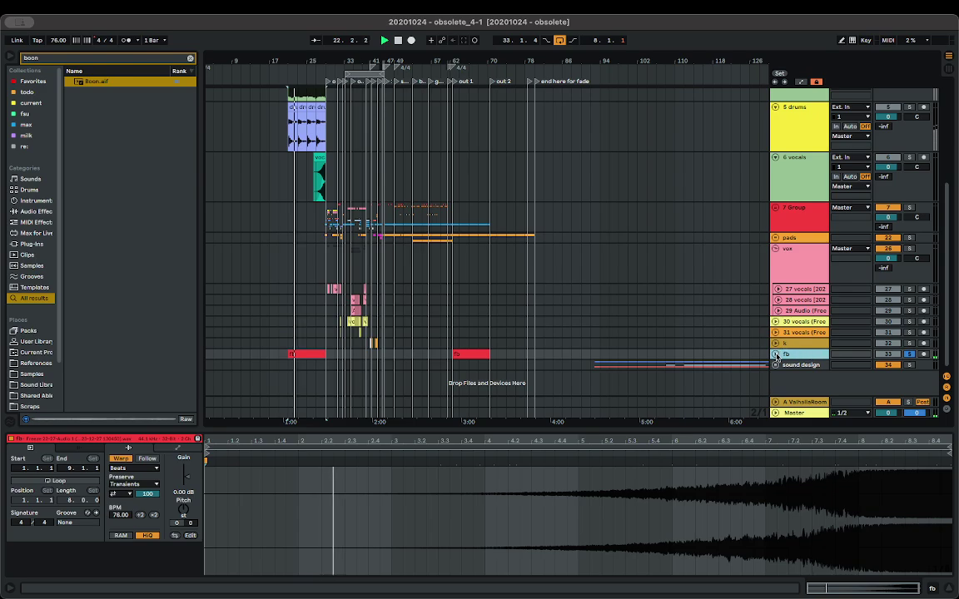
left_click(775, 355)
scroll(308, 372, "up", 5)
left_click(341, 377)
key("space")
key("space")
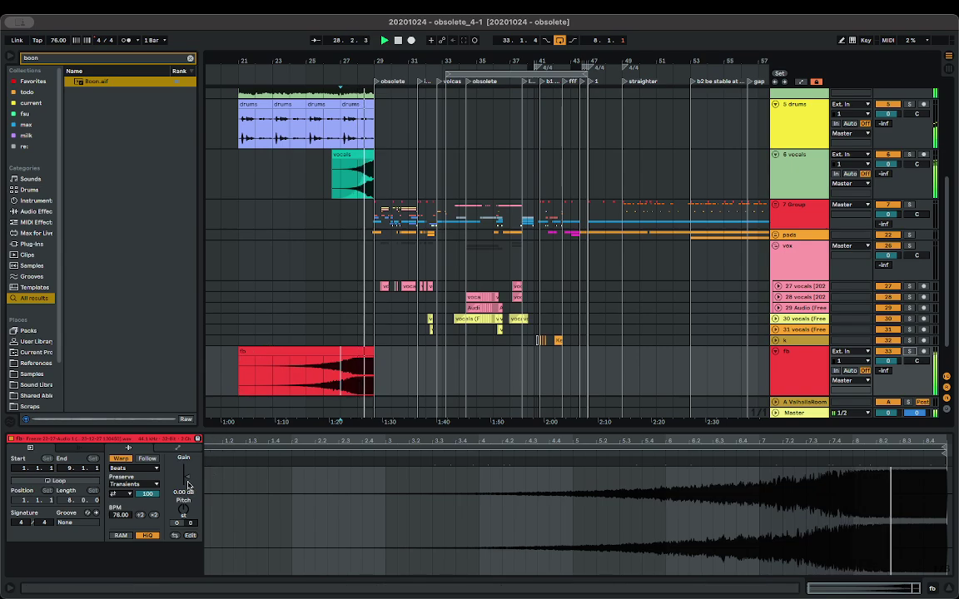
mouse_move(188, 482)
left_mouse_down()
mouse_move(188, 499)
mouse_move(188, 485)
left_mouse_up()
key("space")
key("space")
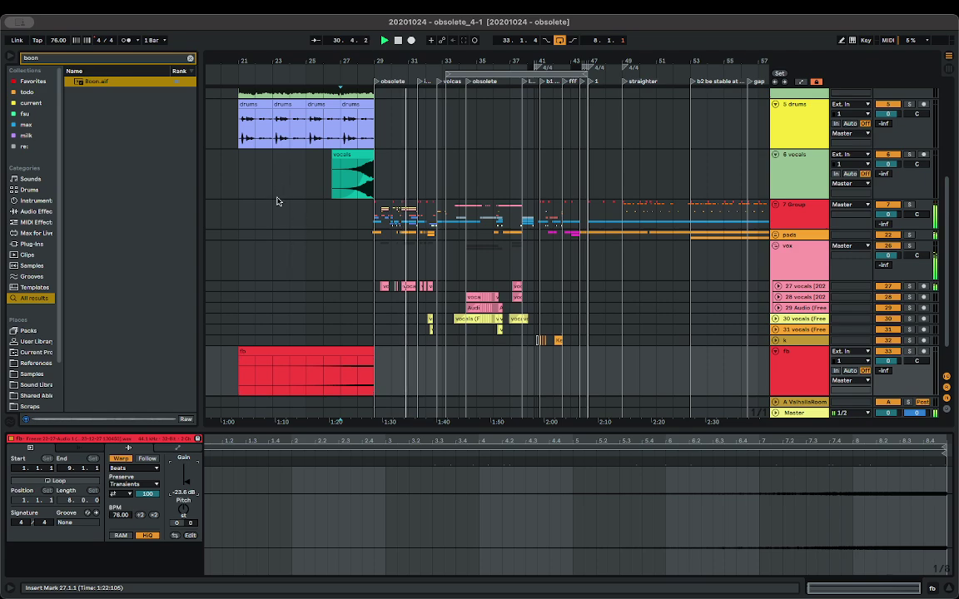
- Trim the copied fb clip to bars 27 to 29 and give it a long, curved fade-in
scroll(278, 201, "left", 5)
left_click_drag(411, 353, 504, 367)
scroll(505, 366, "up", 5)
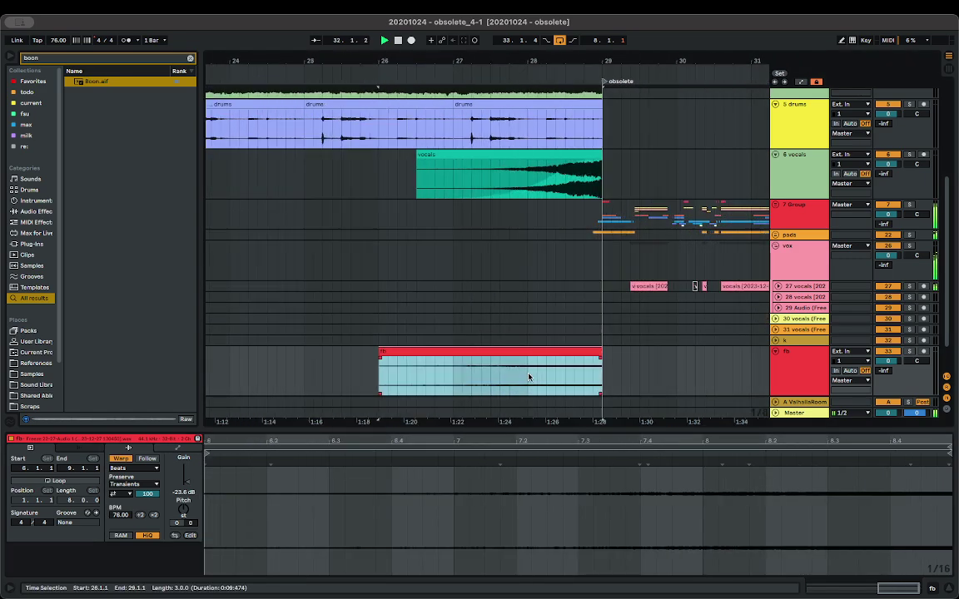
left_click_drag(381, 351, 572, 362)
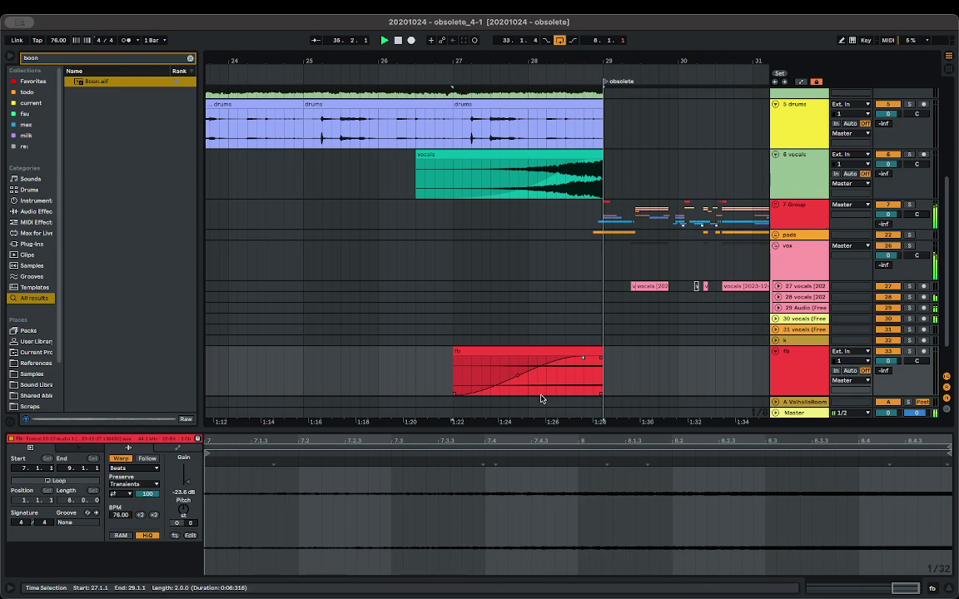
left_click_drag(518, 376, 525, 381)
- Play the intro from bar 26, and replay it with the drums track soloed
left_click(379, 353)
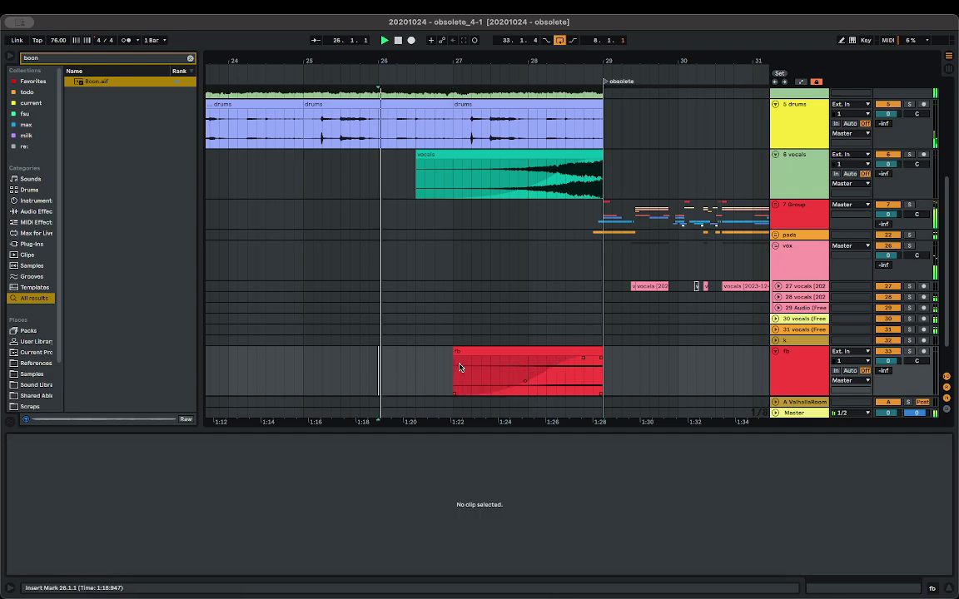
scroll(361, 172, "down", 3)
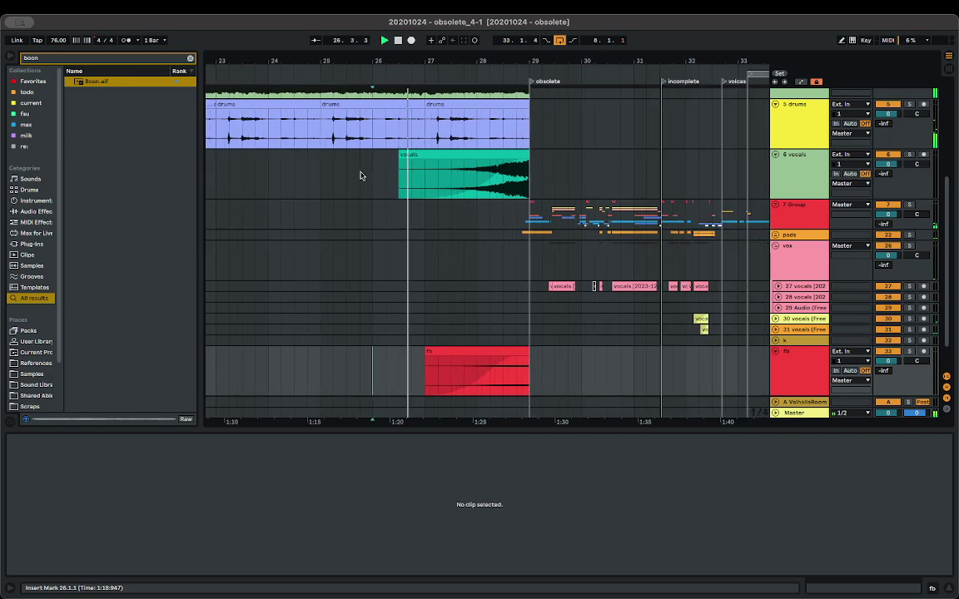
scroll(364, 177, "left", 2)
scroll(364, 177, "down", 2)
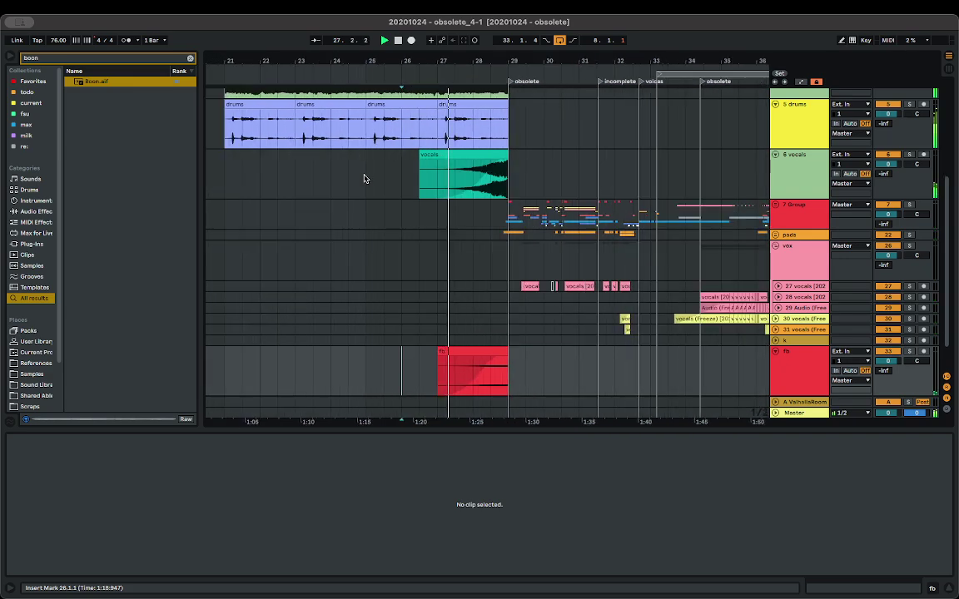
left_click(908, 104)
key("space")
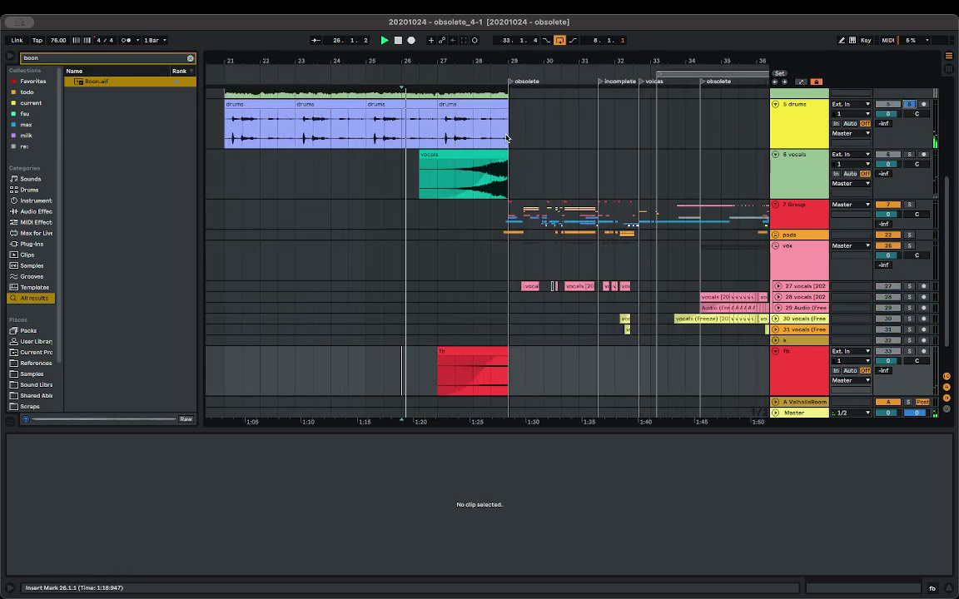
- Insert an audio track below drums, copy the first two-bar drums clip onto it and consolidate the copy
scroll(416, 143, "up", 3)
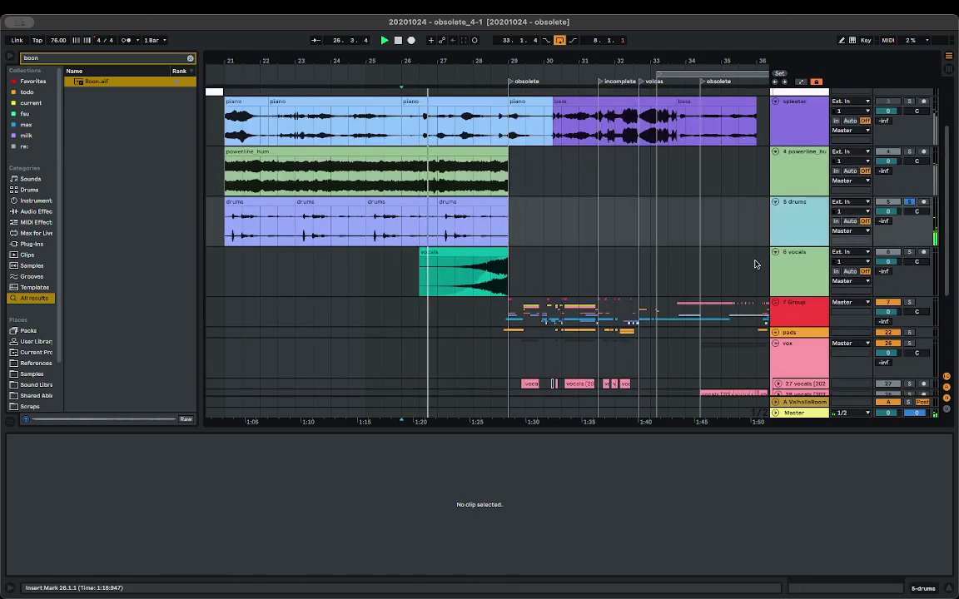
key("super+t")
left_click_drag(248, 202, 253, 272)
key("super+j")
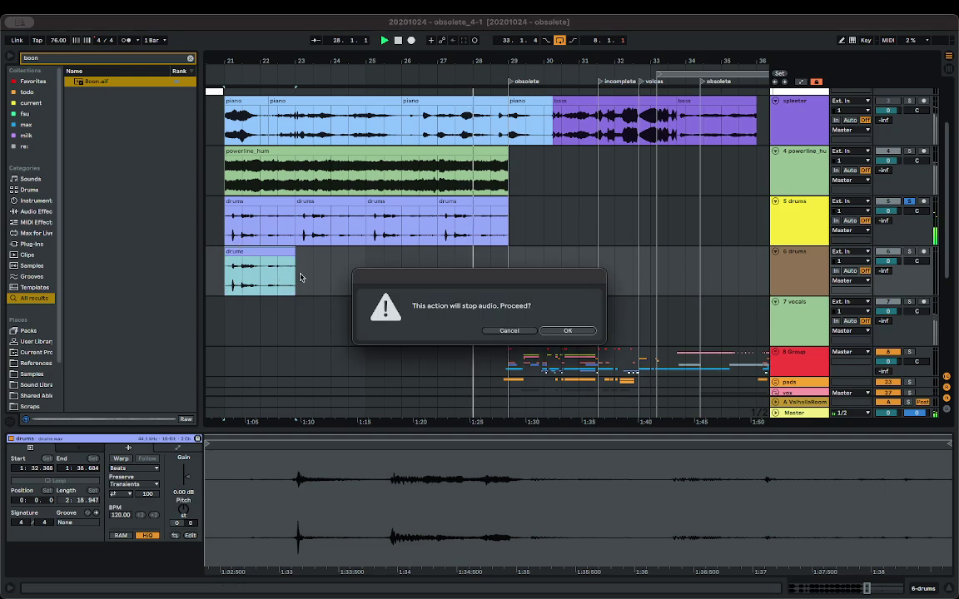
left_click(581, 333)
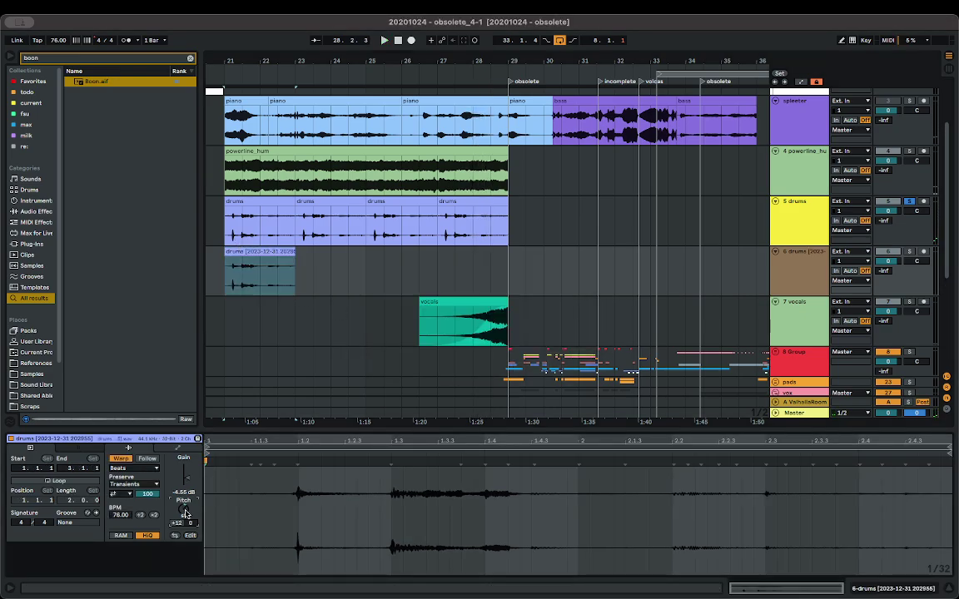
- Pitch the consolidated drums clip up 12 semitones, halve its BPM to 38.00, and solo its track for playback
left_click(140, 515)
key("space")
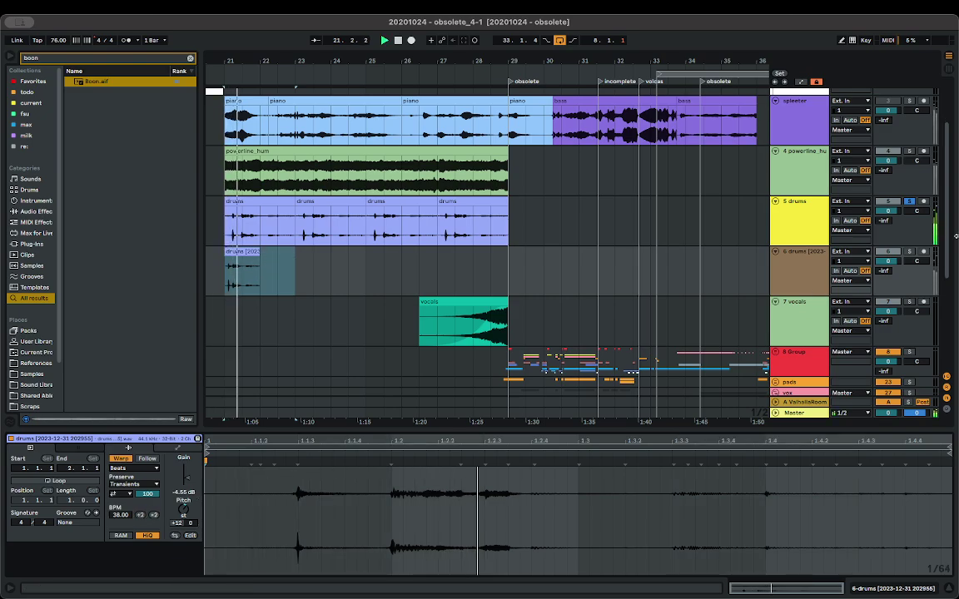
left_click(914, 253)
- Try transient looping off with an envelope of 9 on the consolidated drums clip, and restore back-and-forth looping with an envelope of 100
left_click(260, 239)
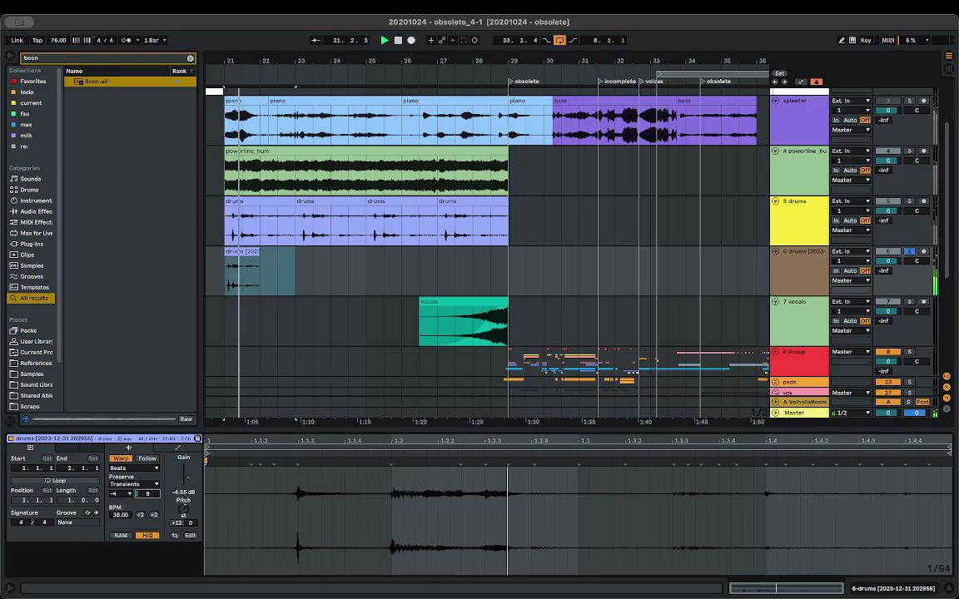
left_click_drag(148, 494, 148, 468)
double_click(151, 496)
left_click(122, 495)
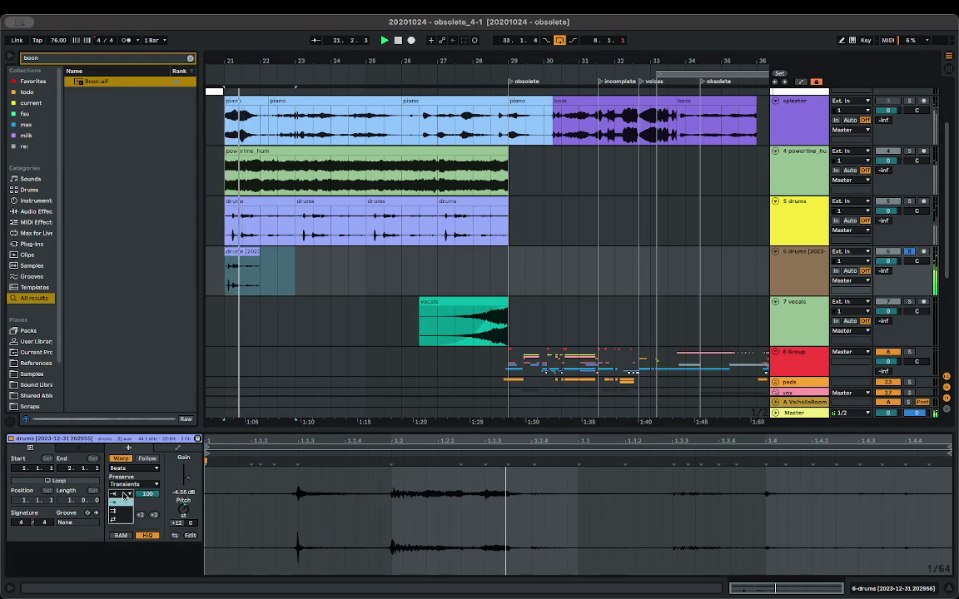
left_click(122, 522)
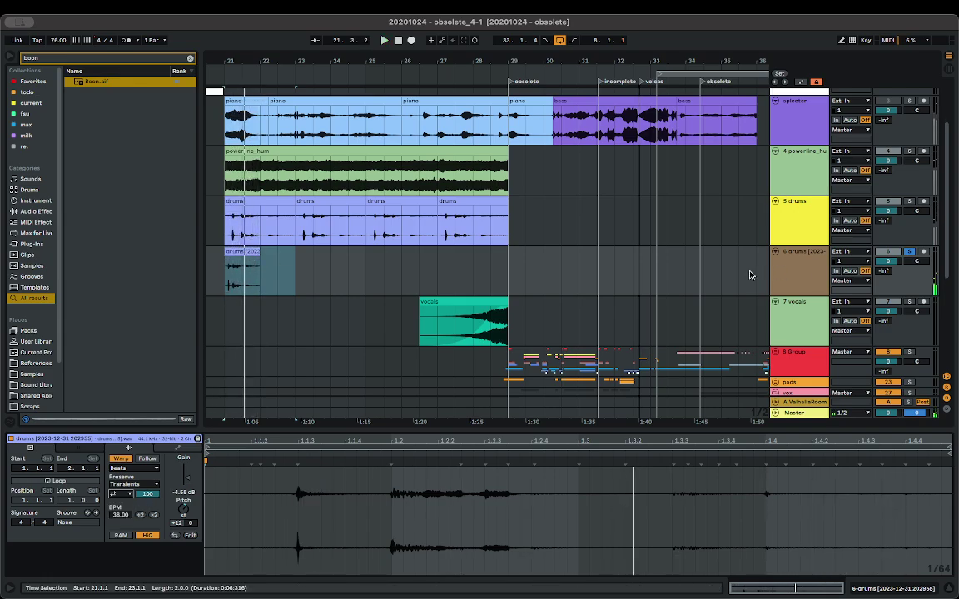
- Add a Saturator to the consolidated drums track and set its Drive to 11.4 dB
left_click(886, 593)
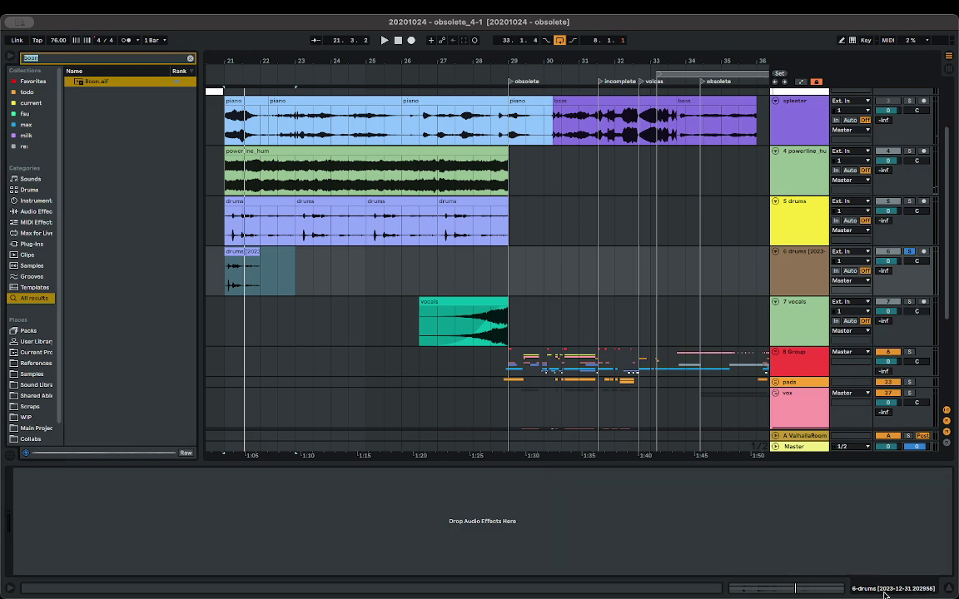
type("sat")
key("Return")
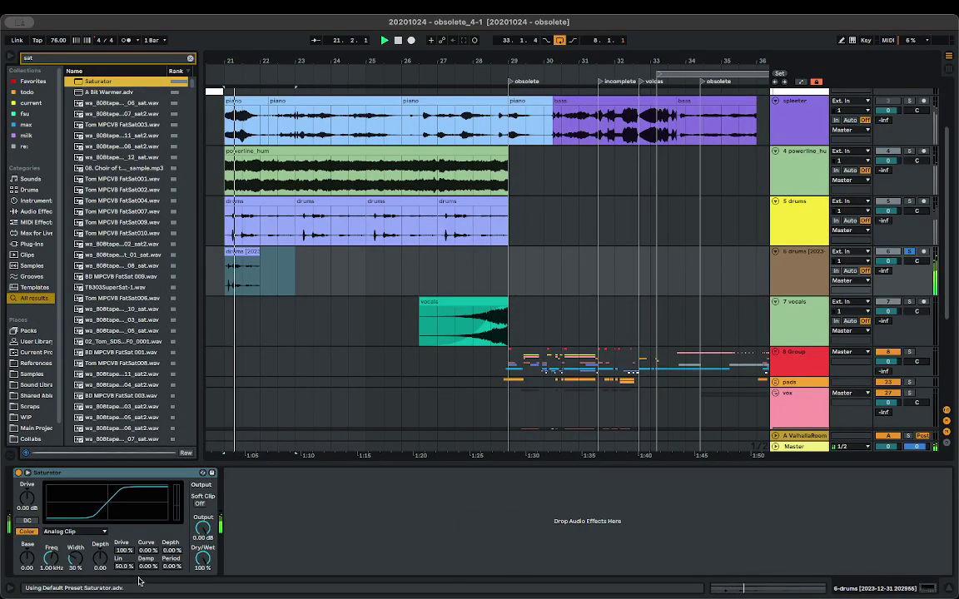
left_click_drag(35, 506, 35, 472)
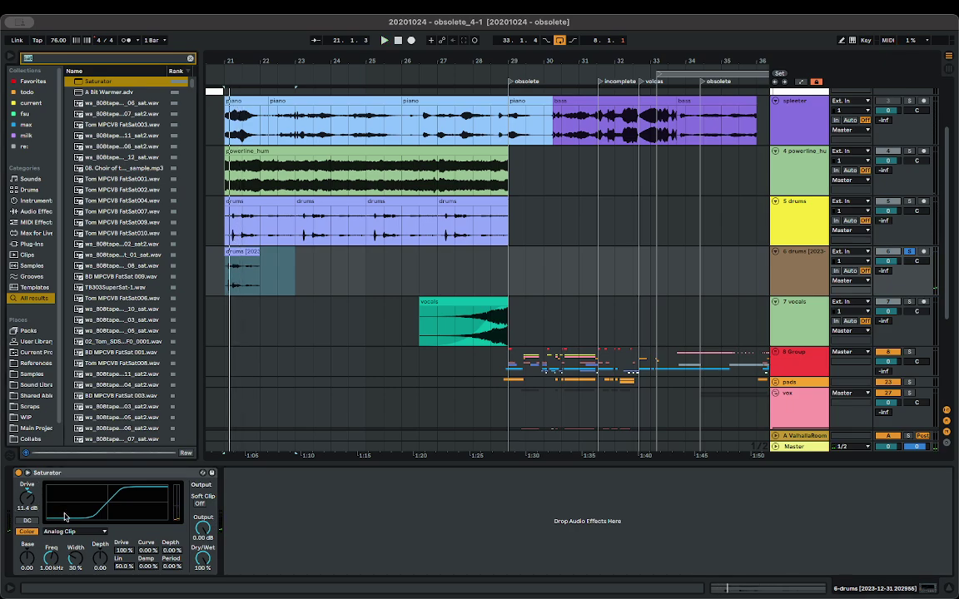
- Add kHs Transient Shaper after the Saturator and raise its Attack during playback
type("khs t")
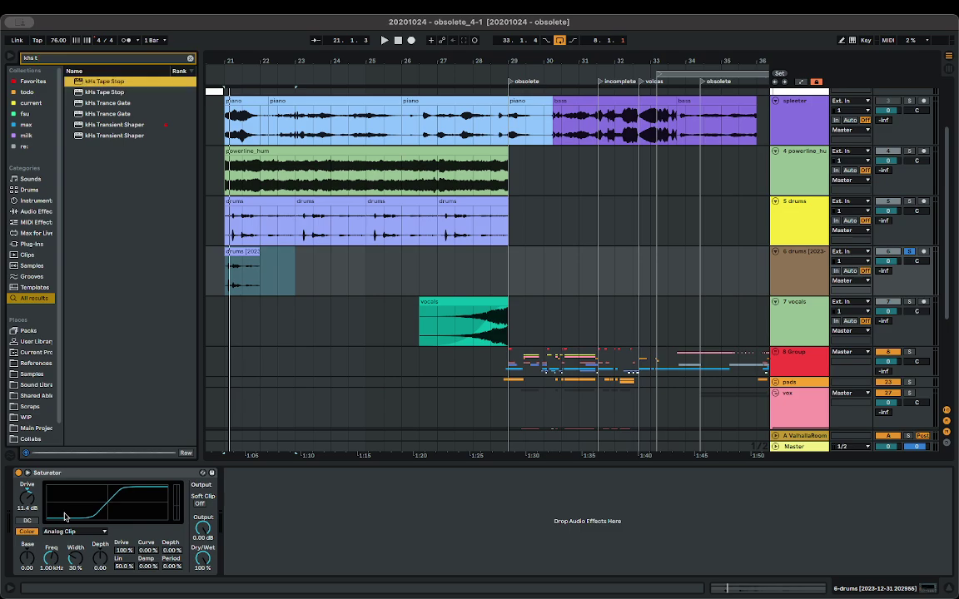
key("Down")
key("Down")
key("Down")
key("Down")
key("Return")
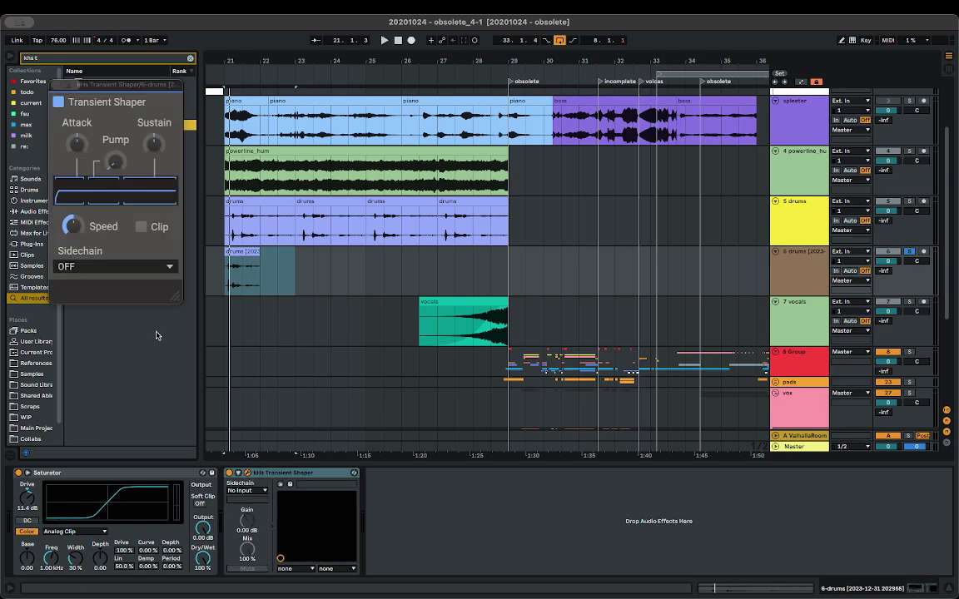
key("space")
left_click_drag(78, 145, 77, 118)
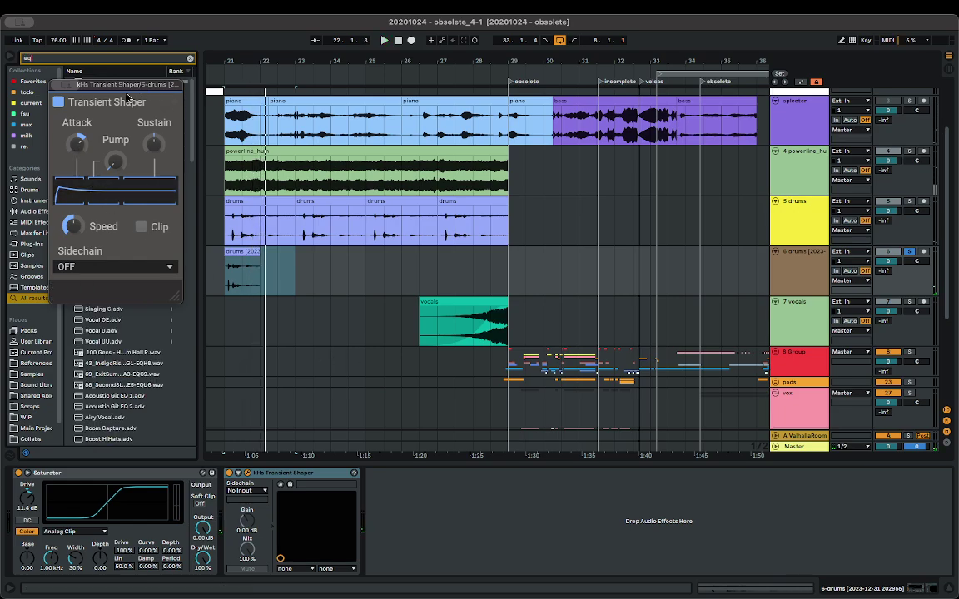
- Insert an EQ Eight between the Saturator and kHs Transient Shaper, with a low-cut on band 2 at 306 Hz
left_click_drag(99, 88, 321, 106)
double_click(96, 81)
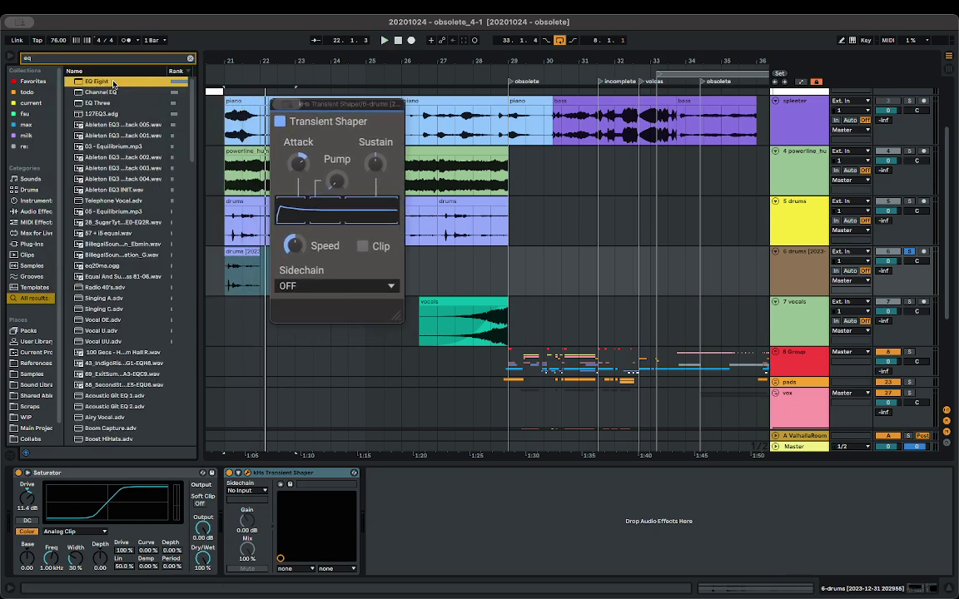
left_click_drag(483, 477, 283, 558)
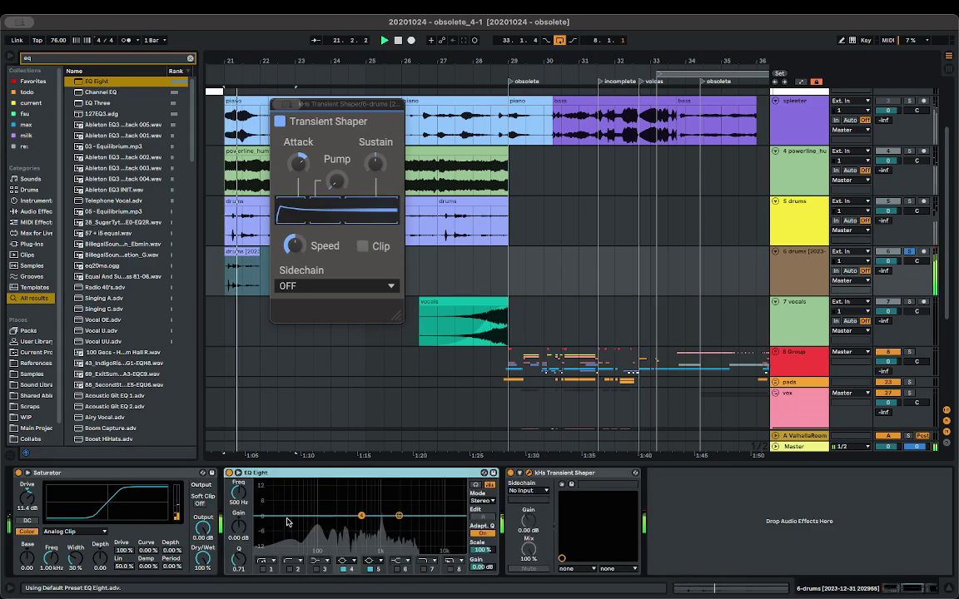
left_click(285, 569)
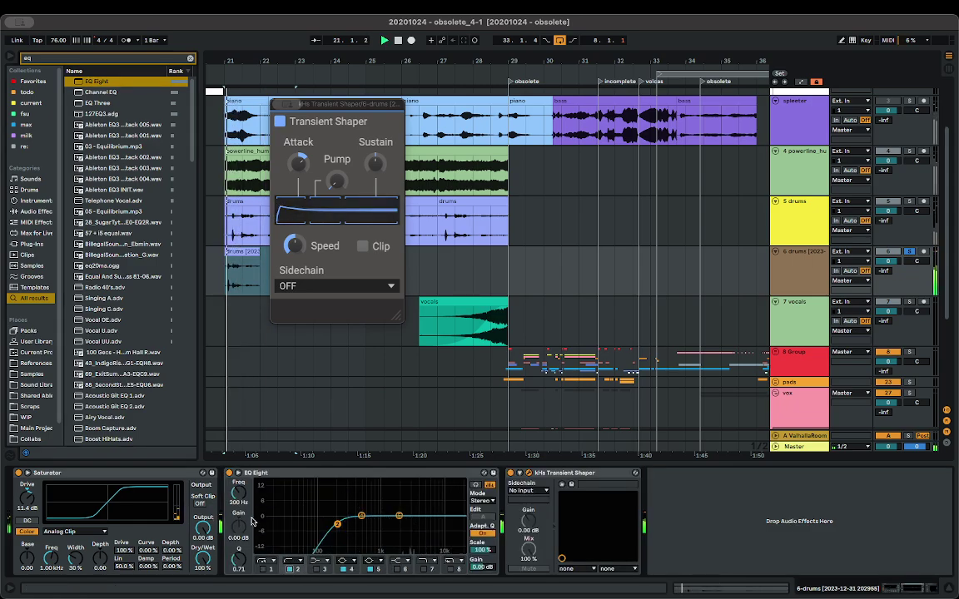
left_click_drag(238, 493, 238, 501)
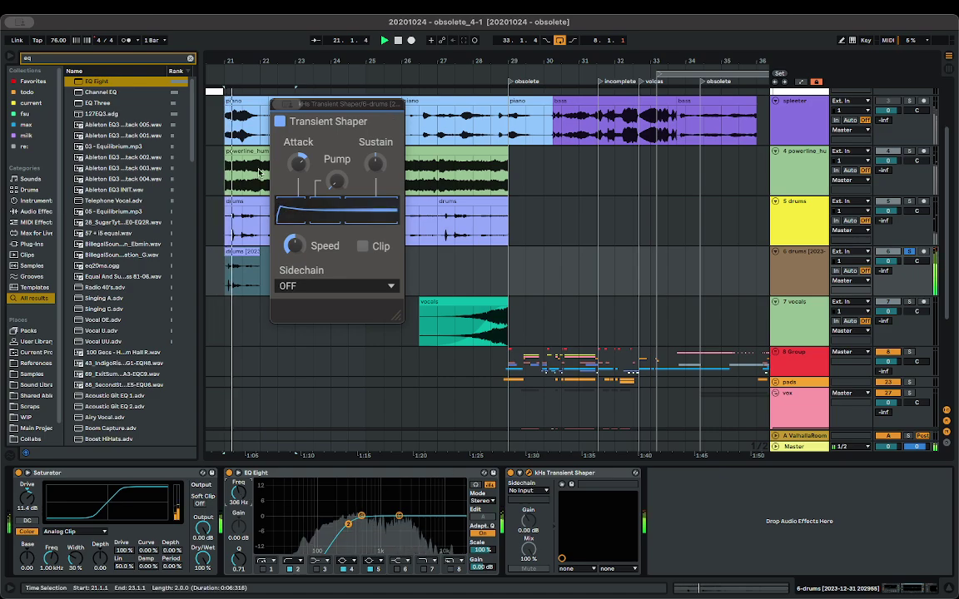
key("space")
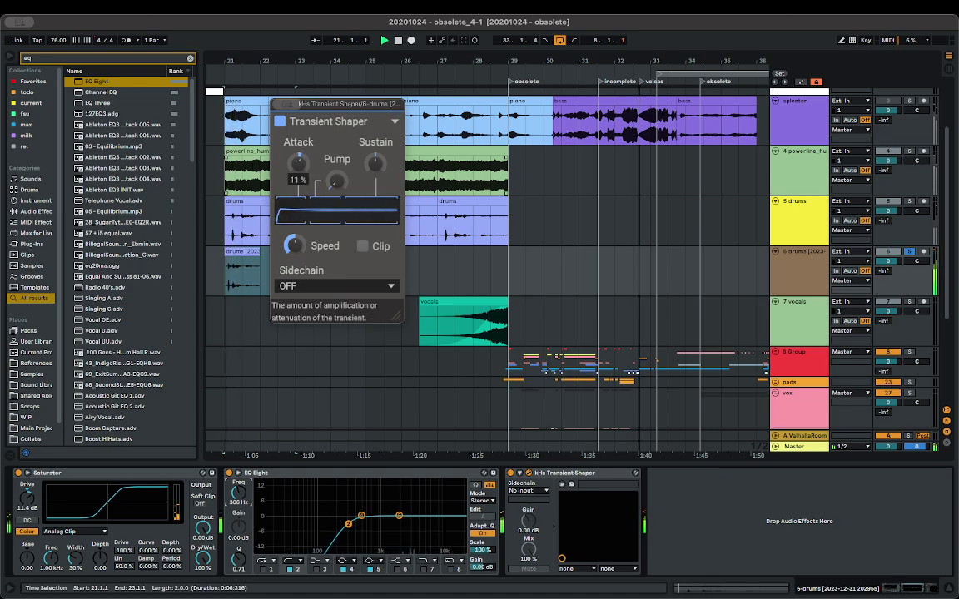
- Try a Transient Shaper Attack of 24 % on the consolidated drums during playback, and close the plug-in window
left_click_drag(306, 166, 306, 175)
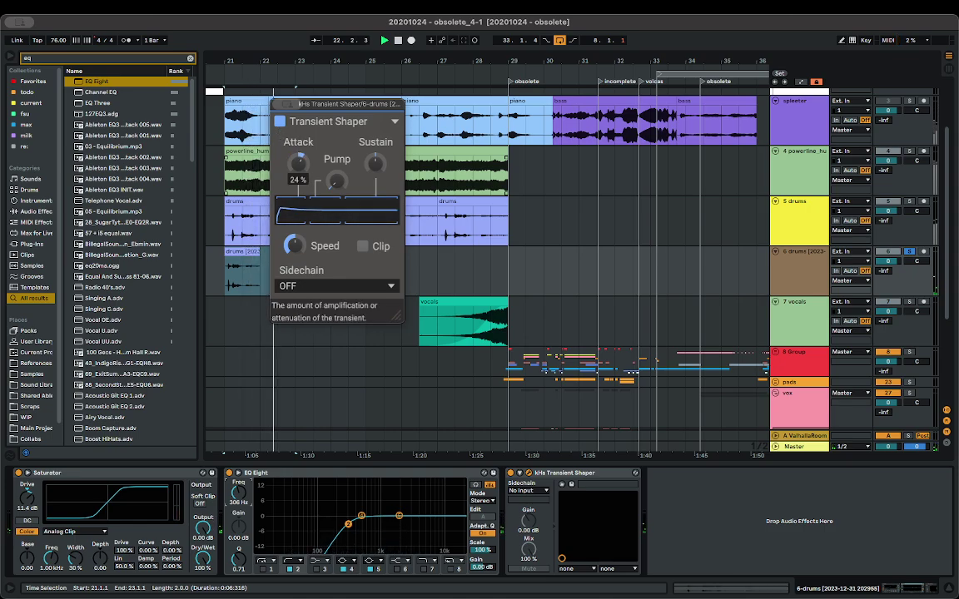
left_click(249, 264)
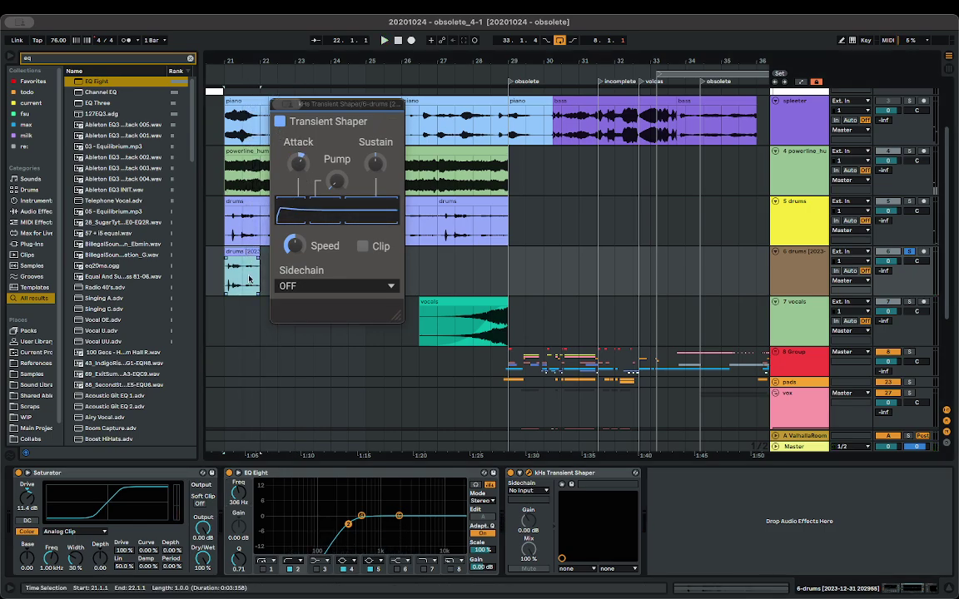
scroll(246, 277, "up", 5)
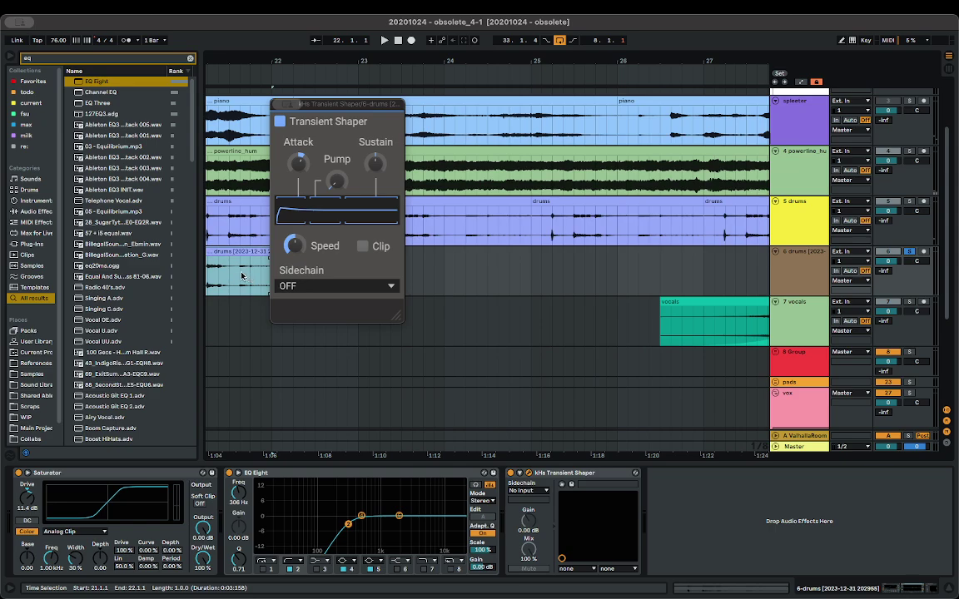
left_click(278, 105)
- Audition the consolidated drums clip from 21.1.1 and 21.1.3, and remove the kHs Transient Shaper from its track
scroll(289, 261, "left", 5)
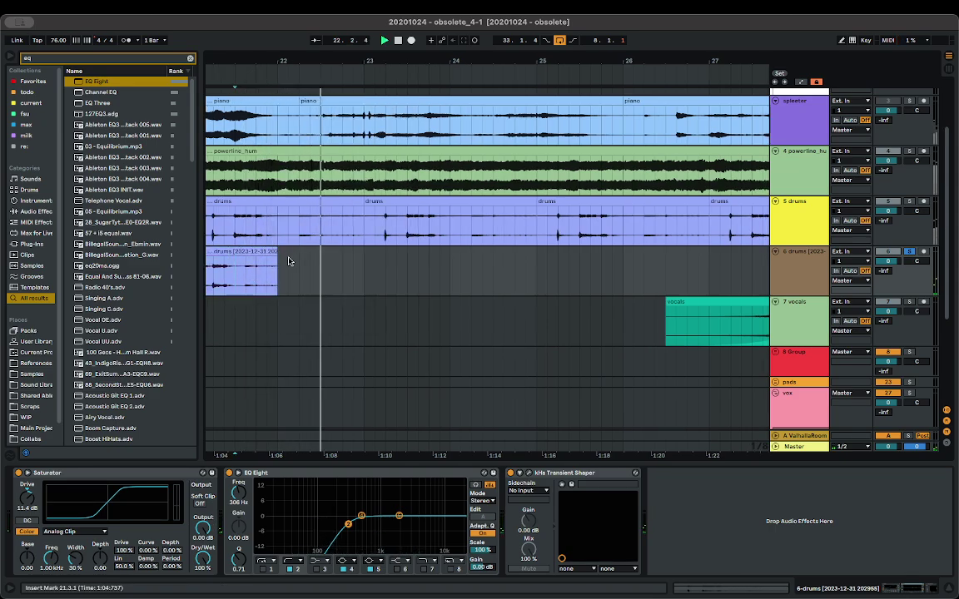
left_click(357, 292)
key("space")
key("space")
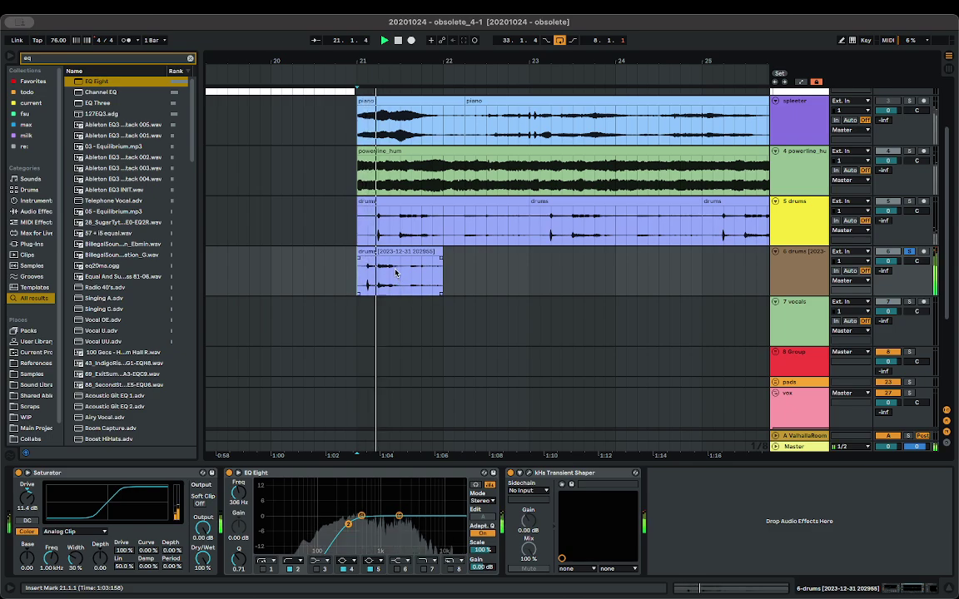
scroll(368, 289, "up", 5)
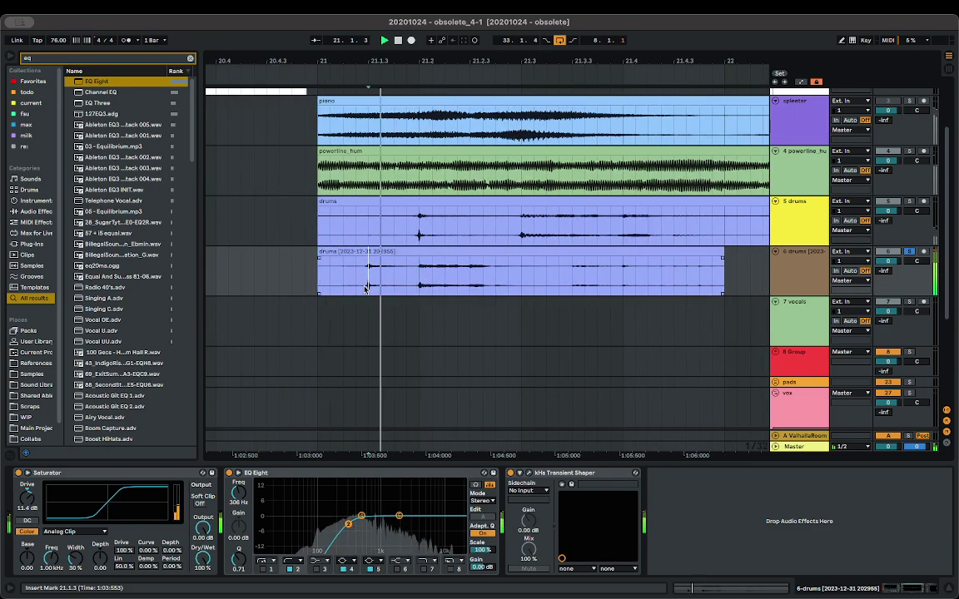
scroll(358, 290, "up", 3)
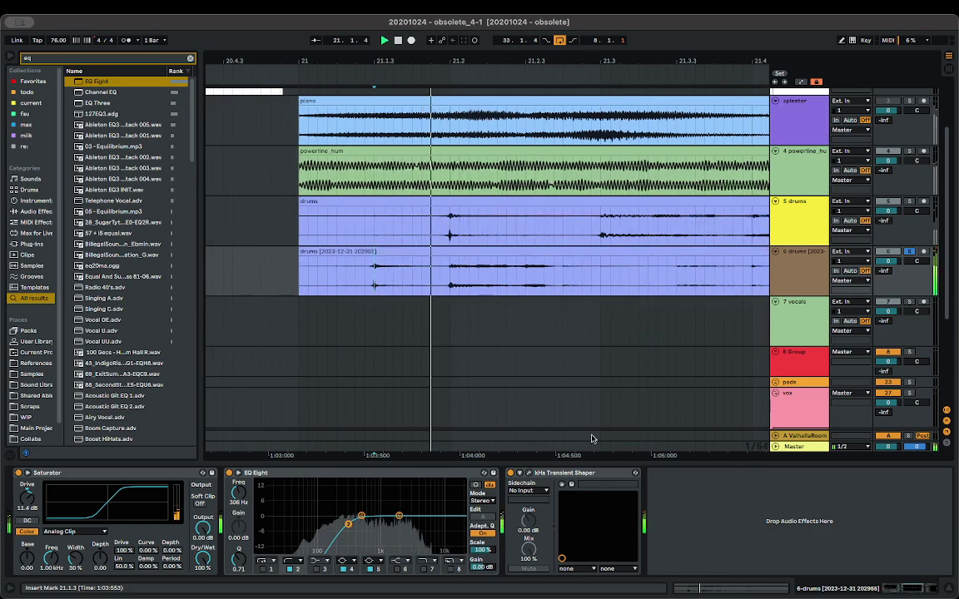
left_click(552, 476)
key("Delete")
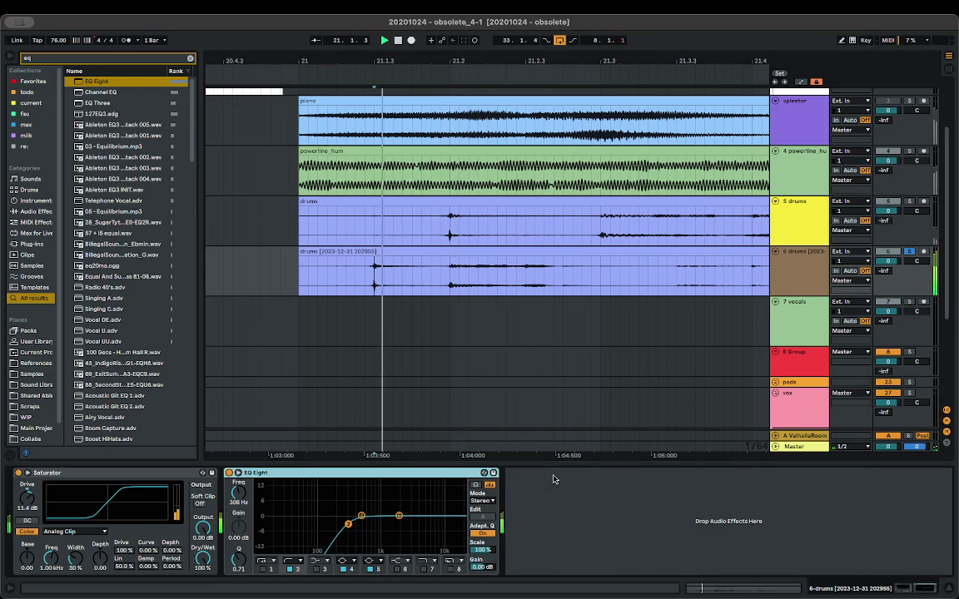
- Enable Soft Clip on the Saturator and set its curve type to Sinoid Fold
left_click(200, 504)
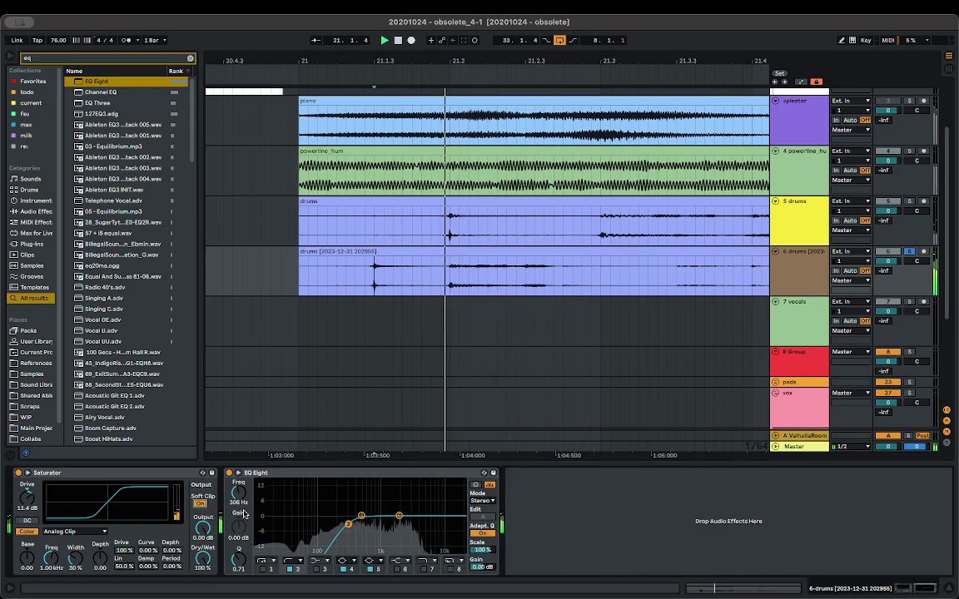
left_click(73, 531)
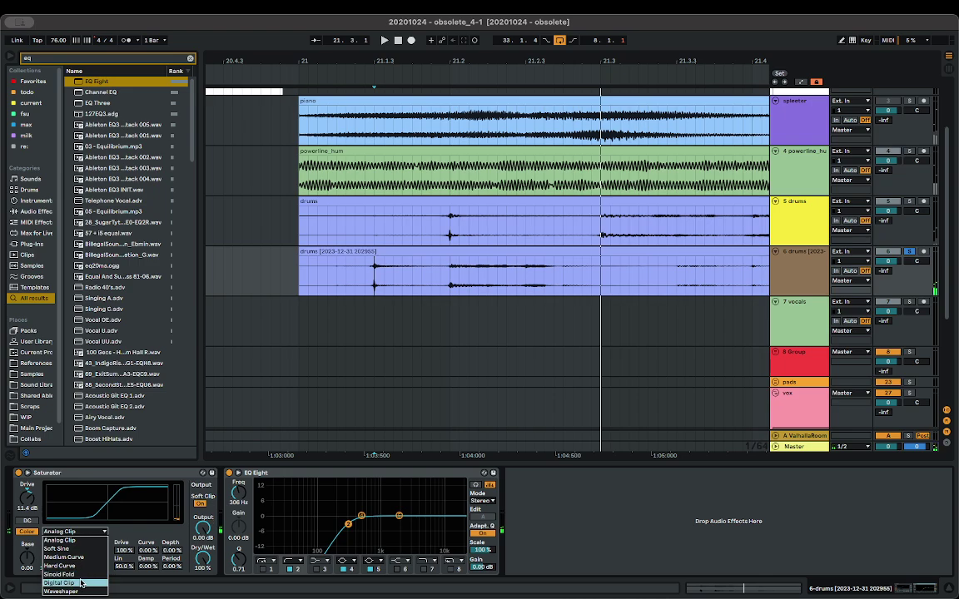
left_click(73, 574)
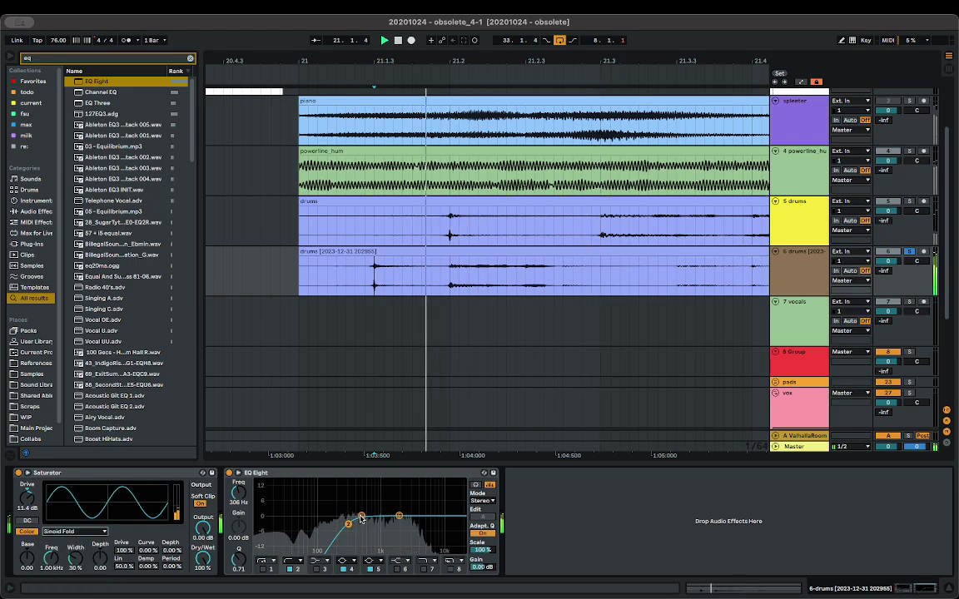
- Duplicate the consolidated drums clip's section from 21.2.1 to its end so the copy starts at 22.1.1
scroll(557, 250, "right", 4)
scroll(551, 272, "down", 4)
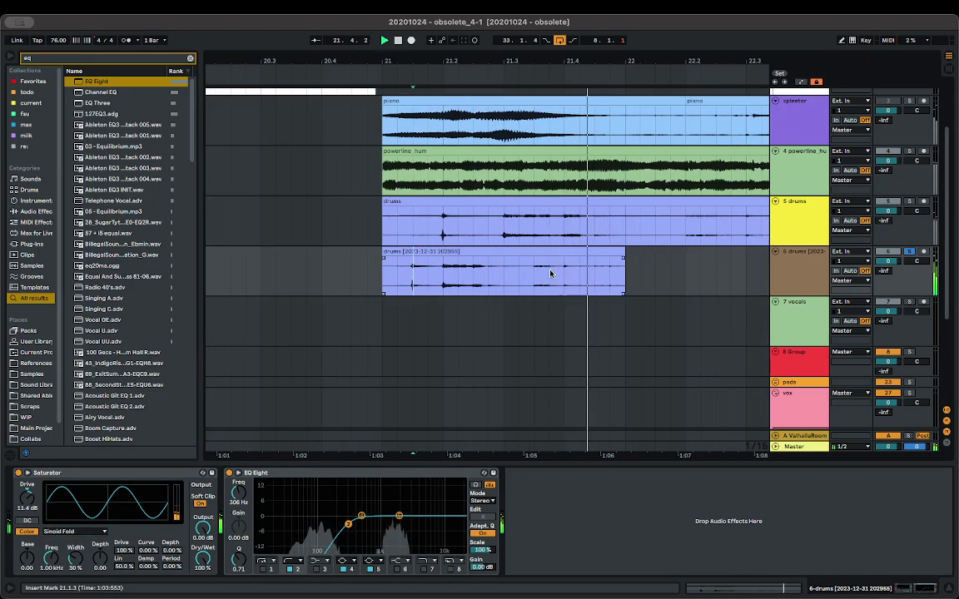
left_click_drag(448, 277, 654, 262)
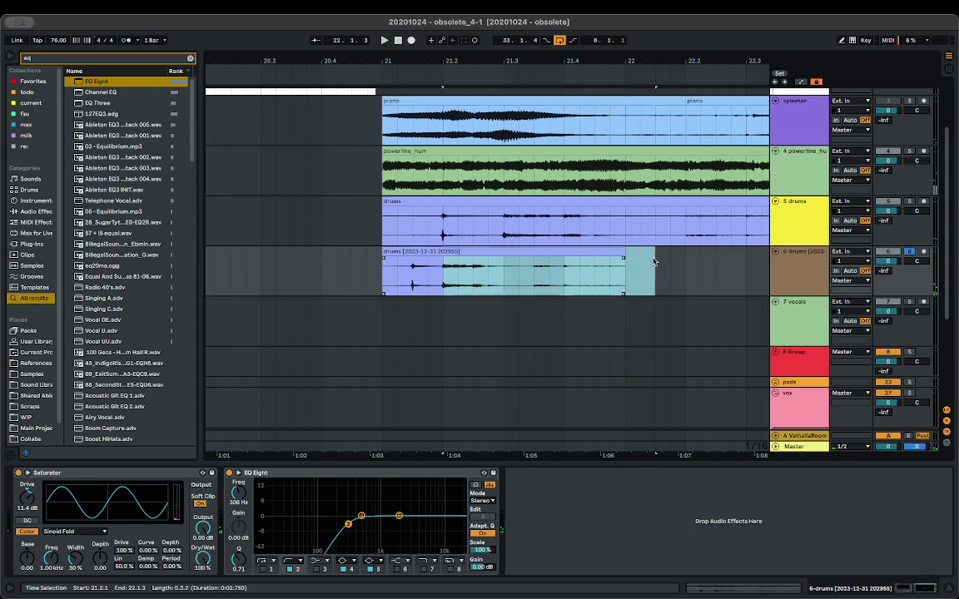
key("super+d")
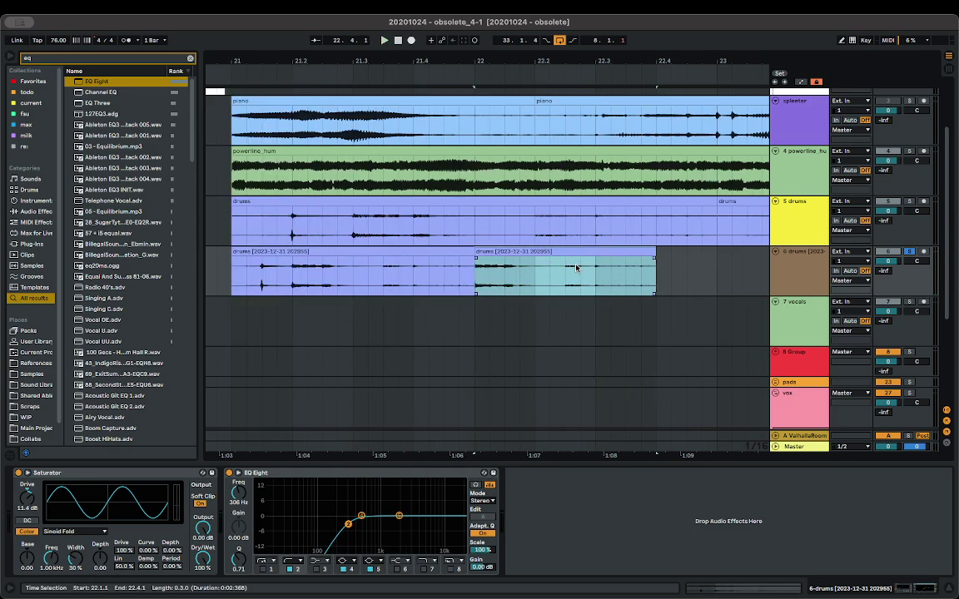
- Split the copied drums section at 22.2.1, move its second part back to 22.1.1, and duplicate that part up to 23.1.1
scroll(541, 266, "down", 1)
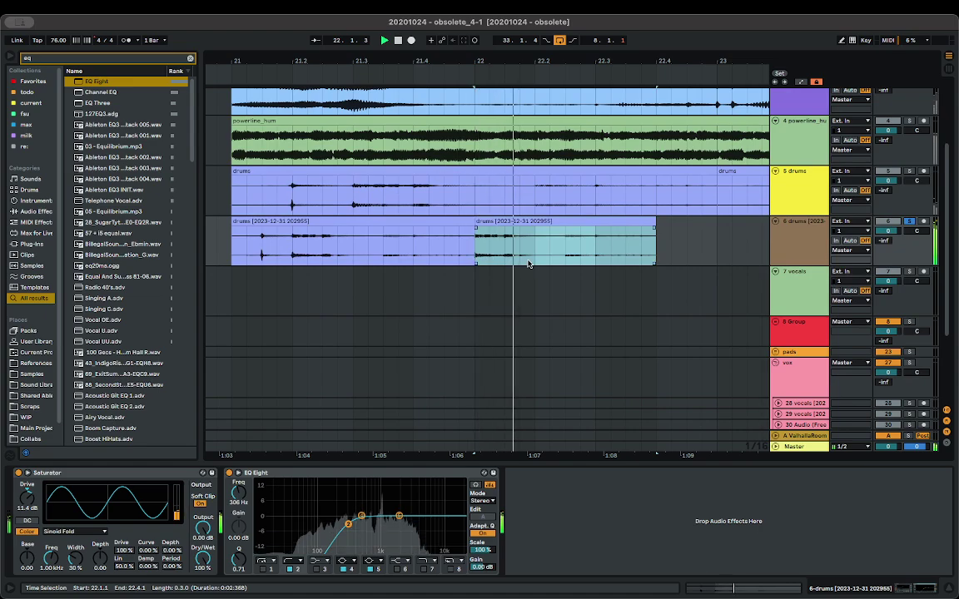
key("space")
left_click(536, 244)
key("super+e")
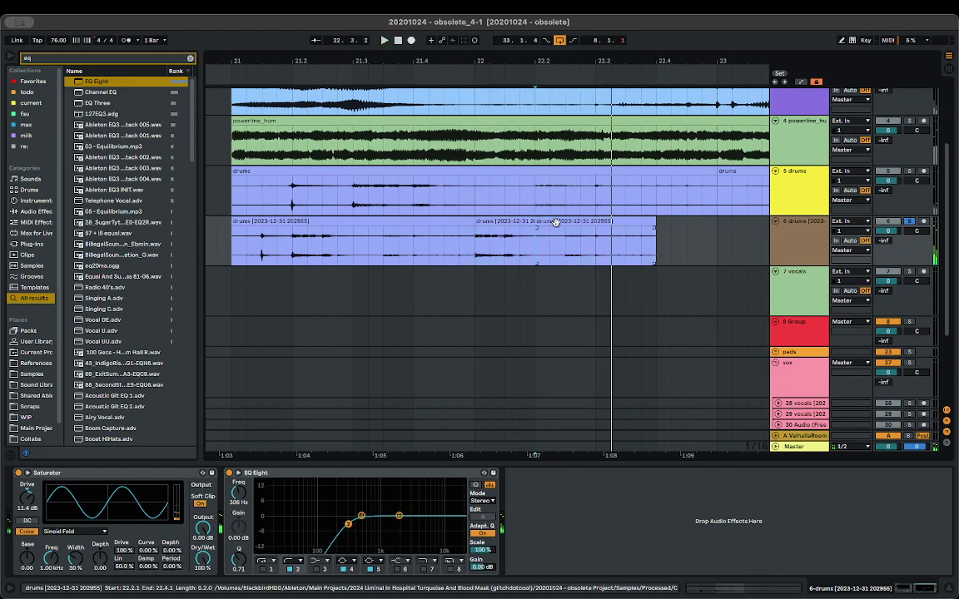
left_click_drag(556, 221, 493, 233)
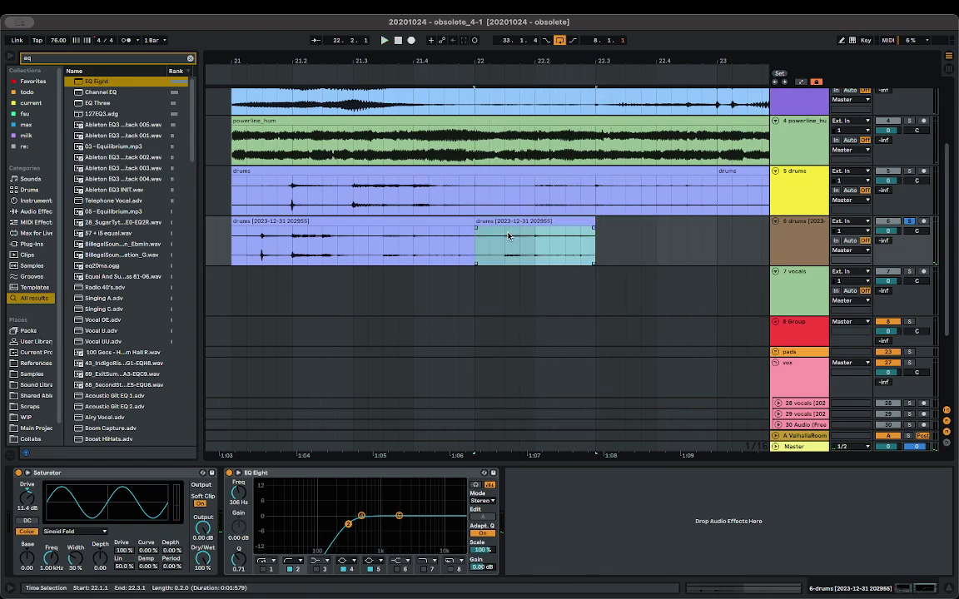
key("super+d")
- Solo the original drums track alongside the processed one during playback from bar 21, and set the processed track's volume to -5.7 dB
key("minus")
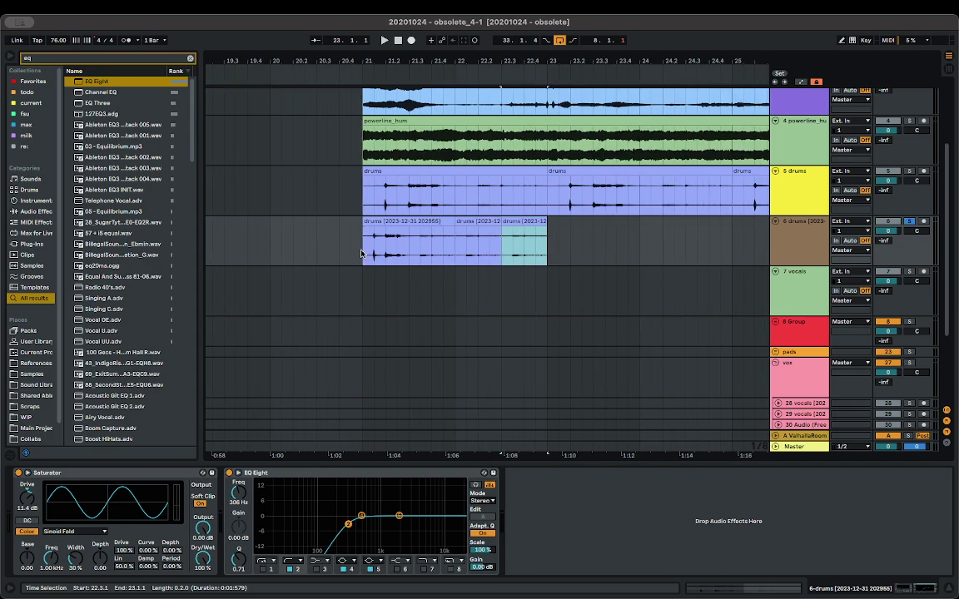
left_click(361, 253)
key("space")
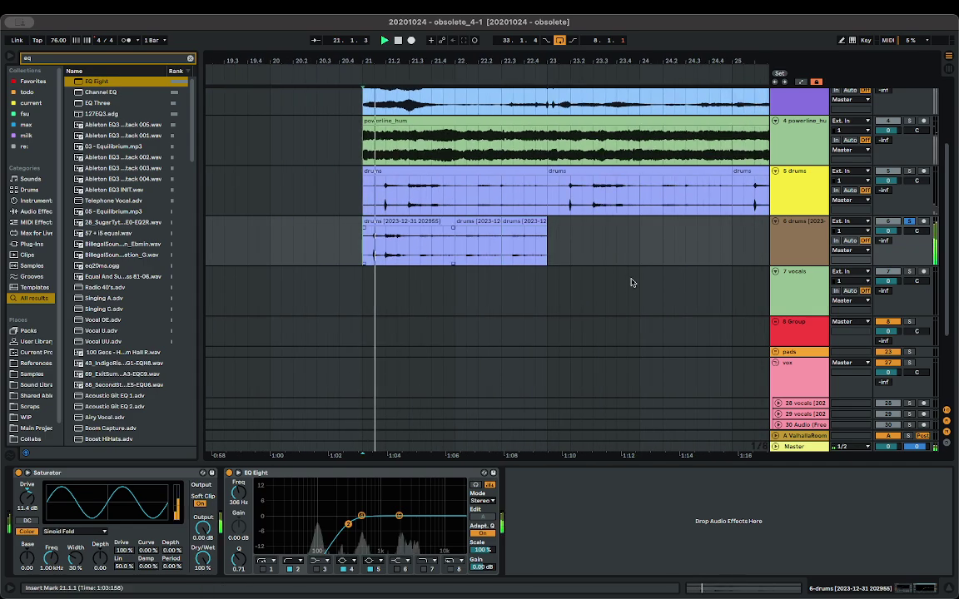
left_click(909, 171, "super")
left_click_drag(888, 231, 888, 243)
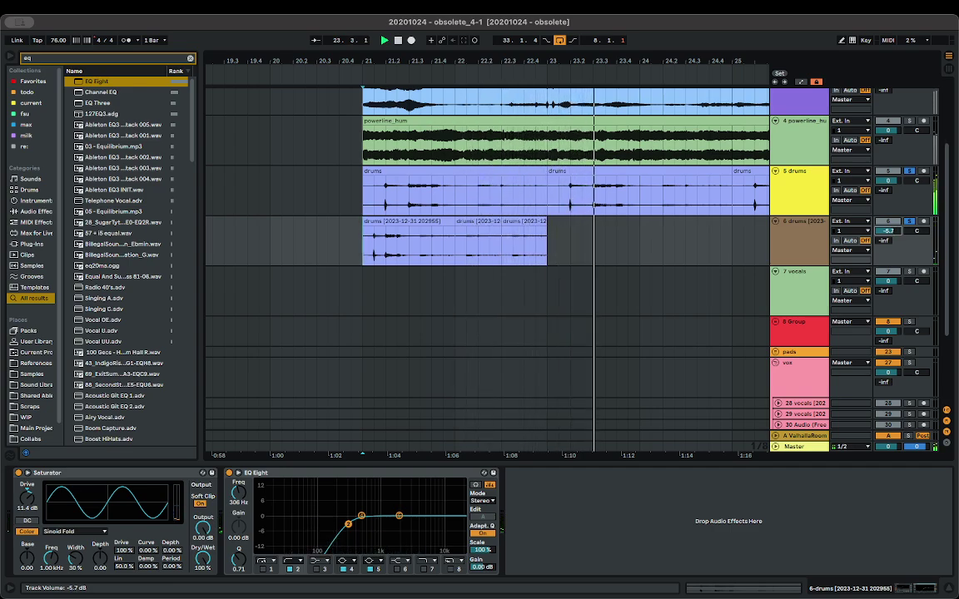
key("space")
- Duplicate the three processed drums clips spanning bars 21 to 23 to 23.1.1 and play from there
left_click(537, 220)
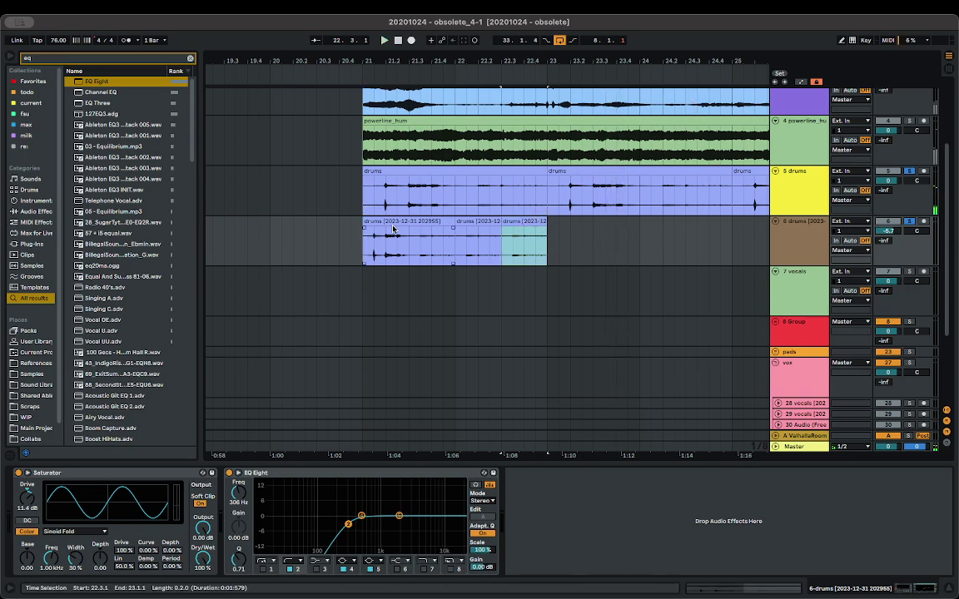
left_click(375, 221, "shift")
key("ctrl+d")
key("space")
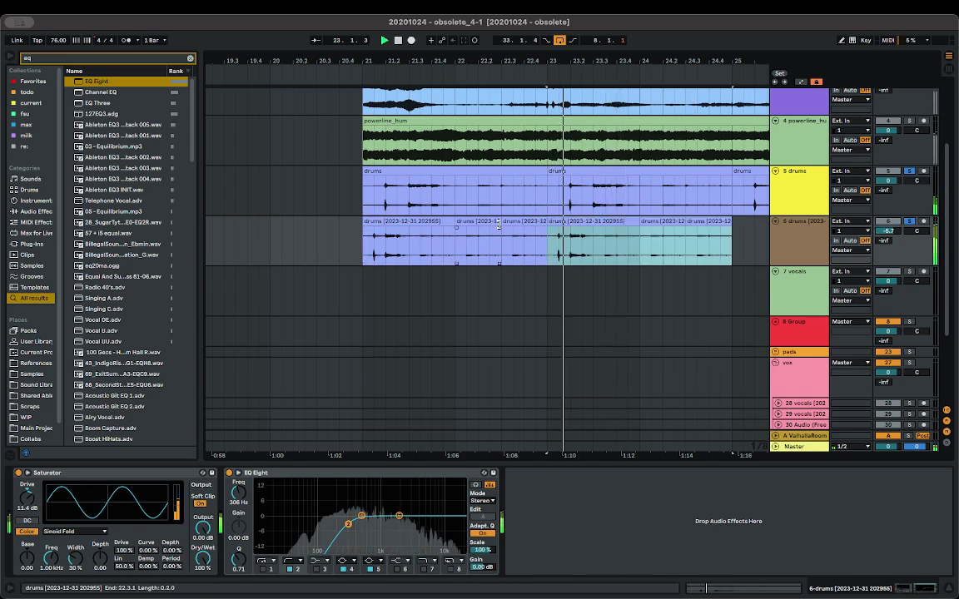
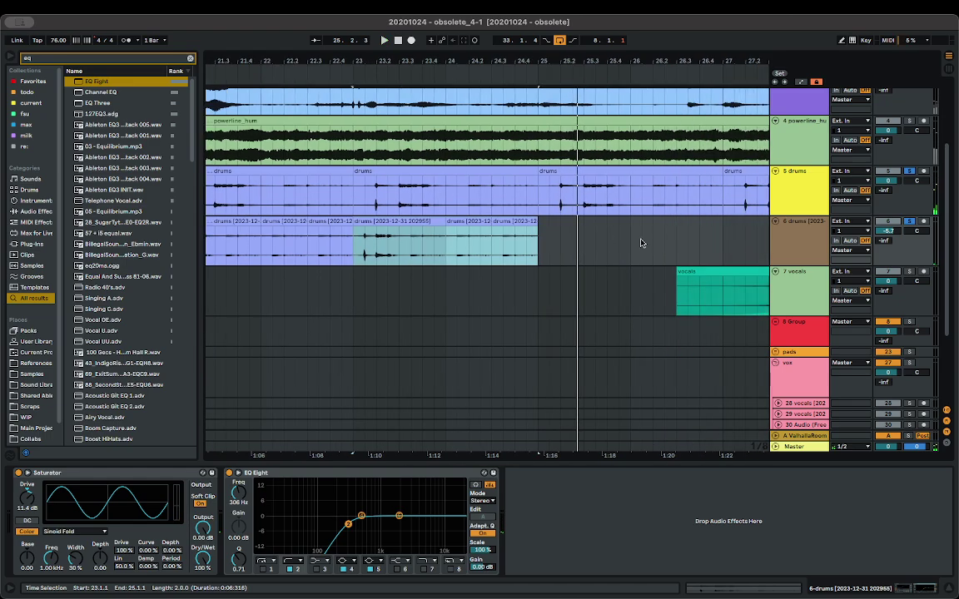
- Duplicate the two-bar drum selection at bar 23 on track 6 and shift the copy's first slice to 25.2.1
key("ctrl+d")
key("space")
left_click(566, 234)
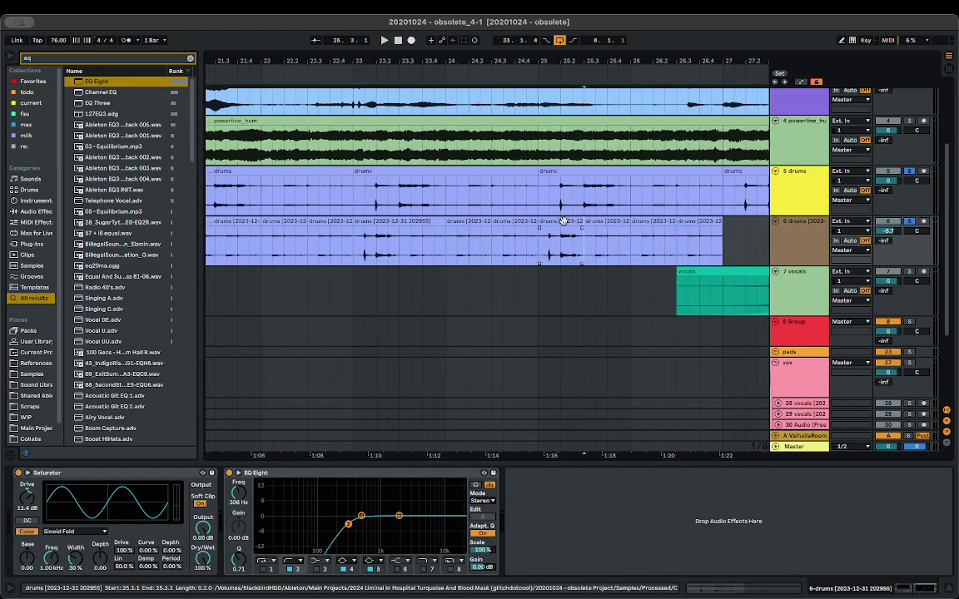
left_click_drag(574, 231, 576, 231)
key("space")
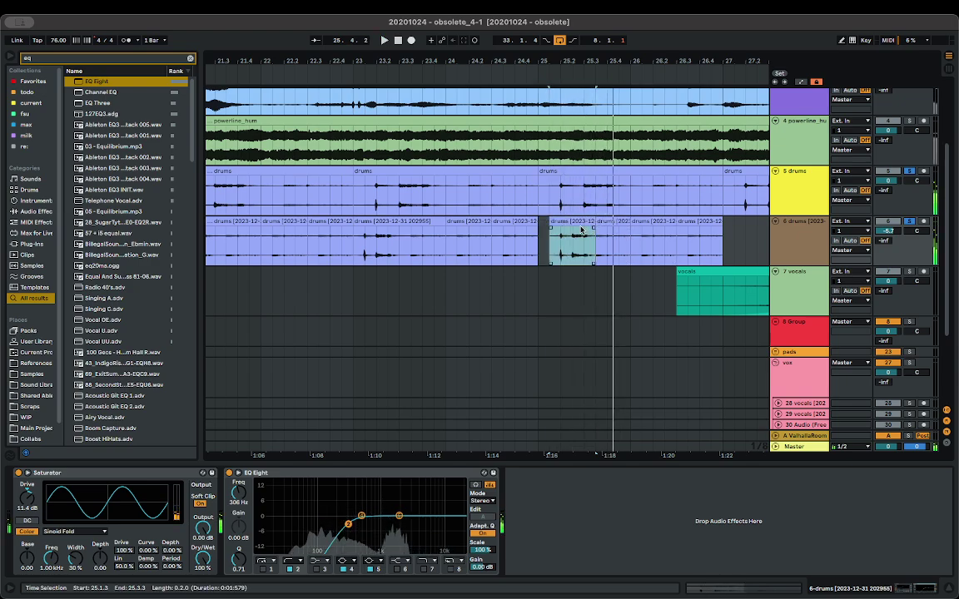
left_click_drag(595, 231, 604, 230)
key("space")
key("space")
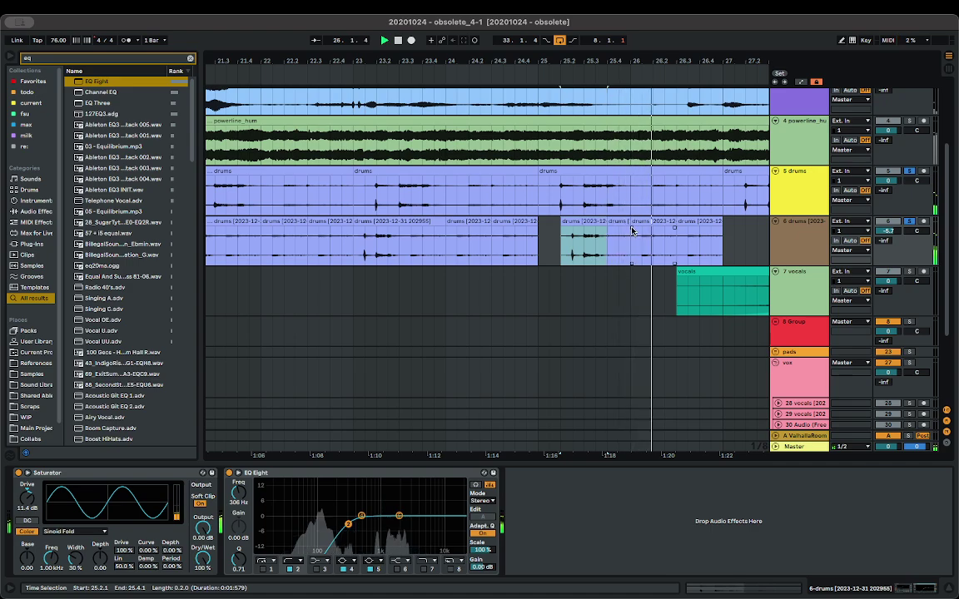
- Unsolo both drum tracks and lower the powerline_hum track's volume to -3.7 dB during playback
scroll(632, 231, "down", 5)
scroll(645, 239, "right", 3)
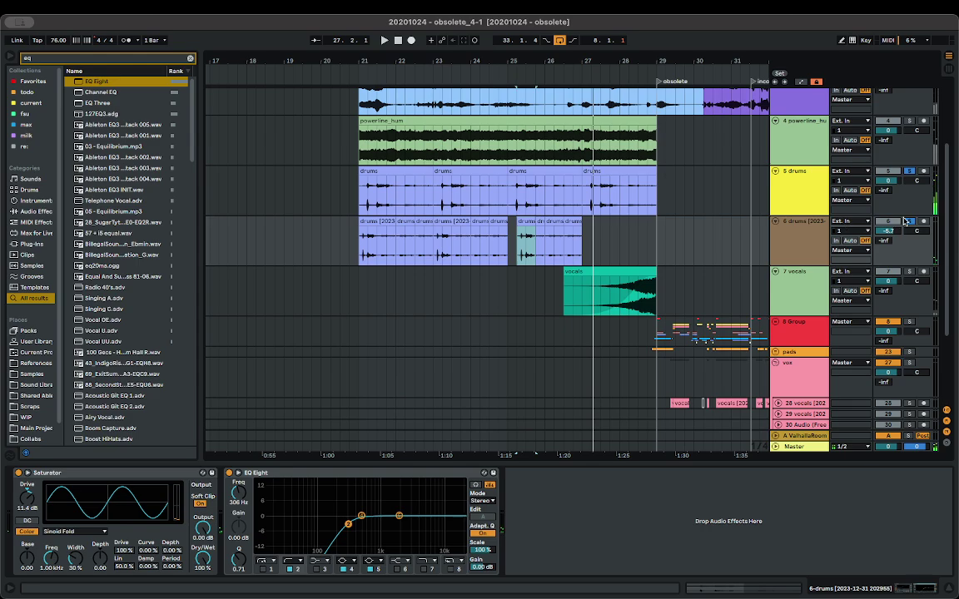
key("space")
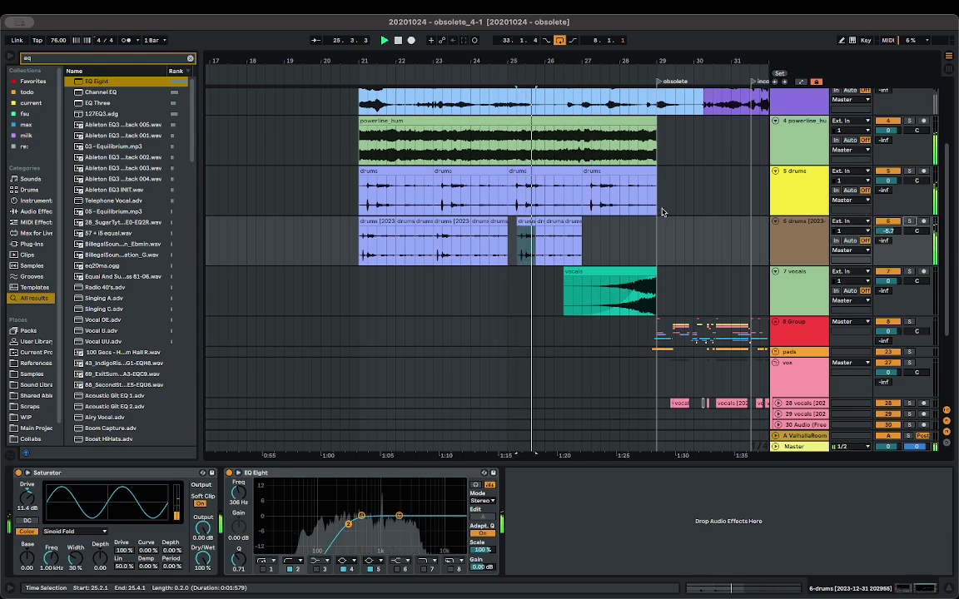
scroll(666, 216, "up", 2)
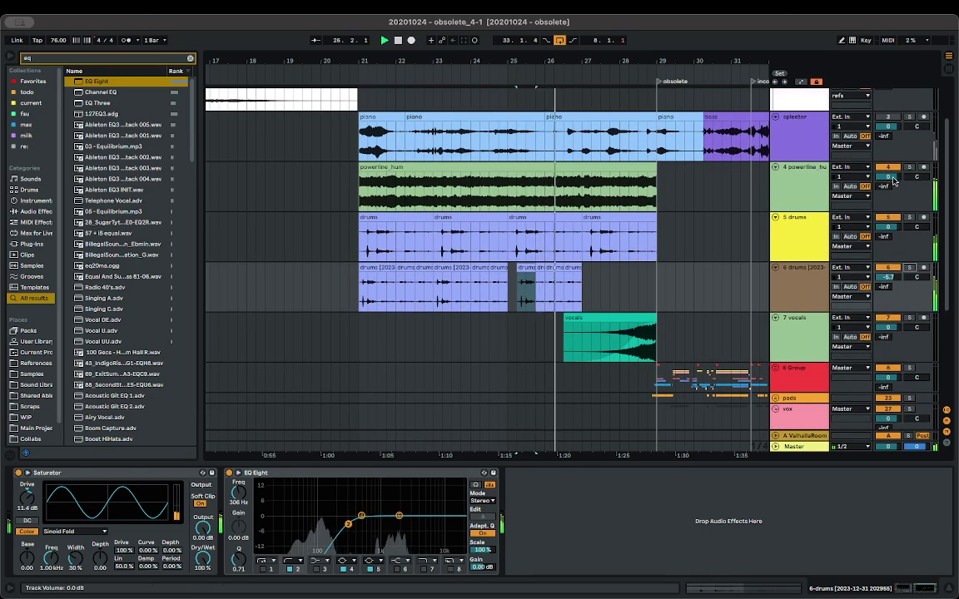
left_click_drag(893, 181, 893, 200)
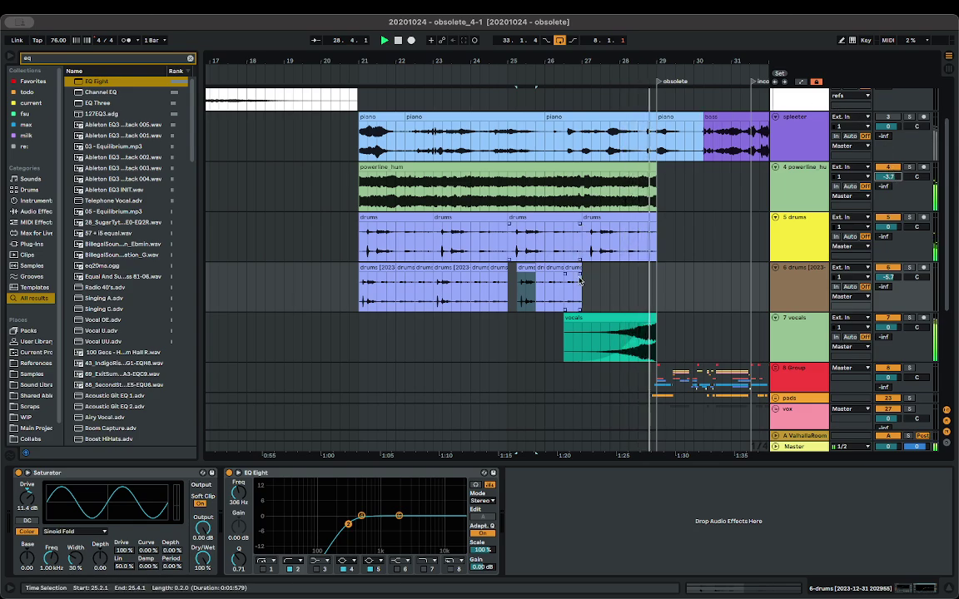
left_click(601, 214)
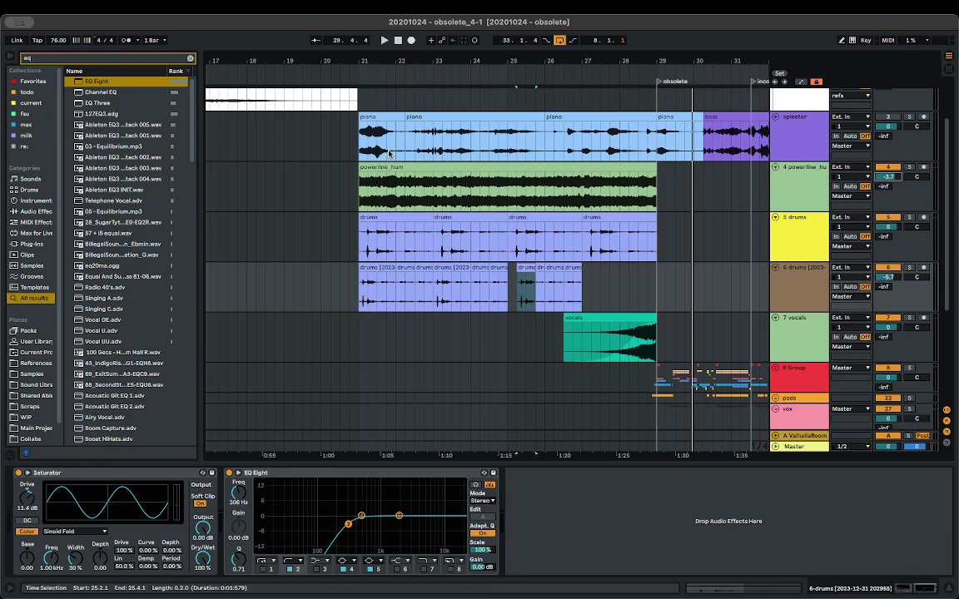
- Insert an audio track below powerline_hum and copy the first piano clip onto it at bar 21
left_click(804, 197)
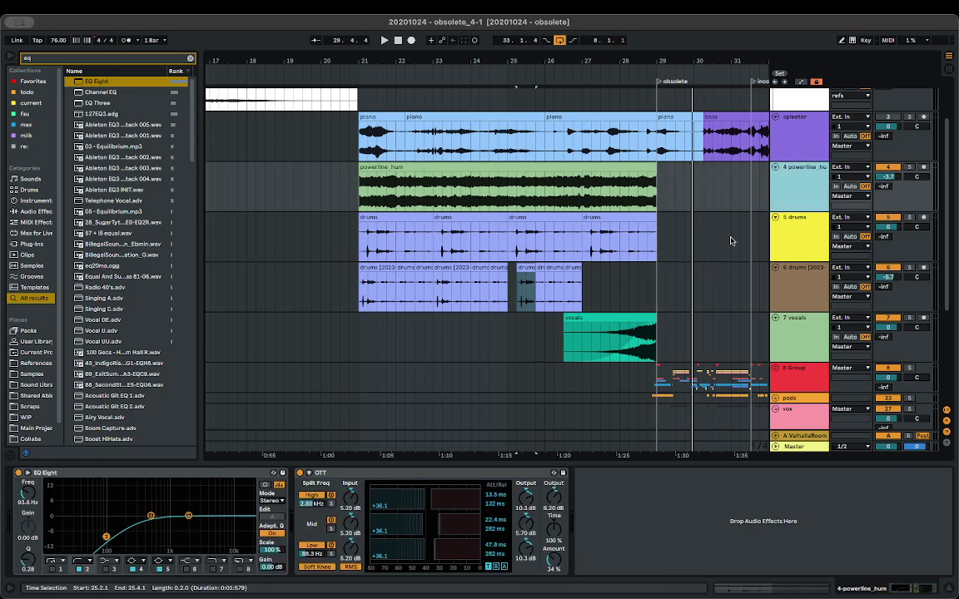
key("super+t")
left_click(375, 118)
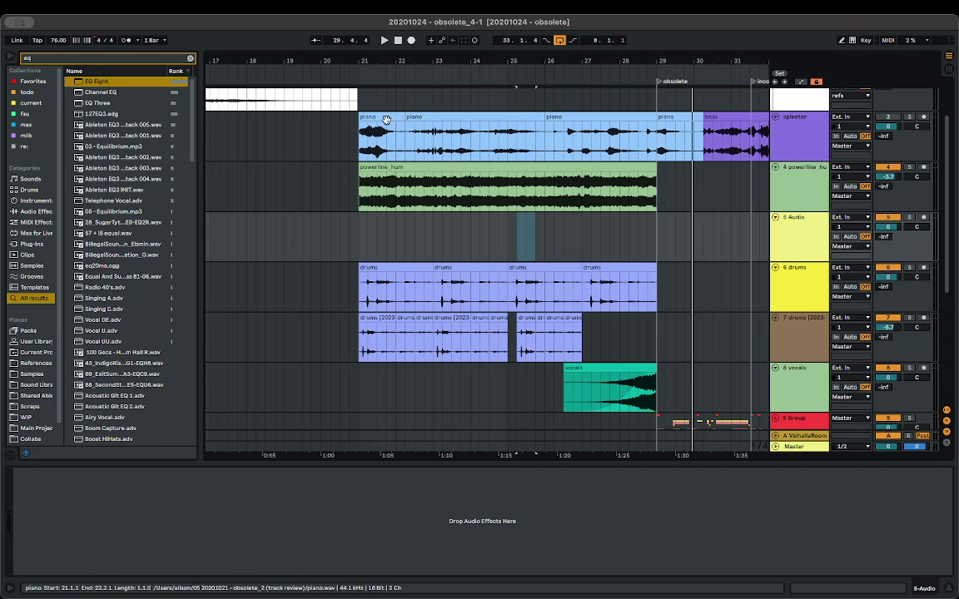
left_click_drag(375, 119, 375, 237)
key("space")
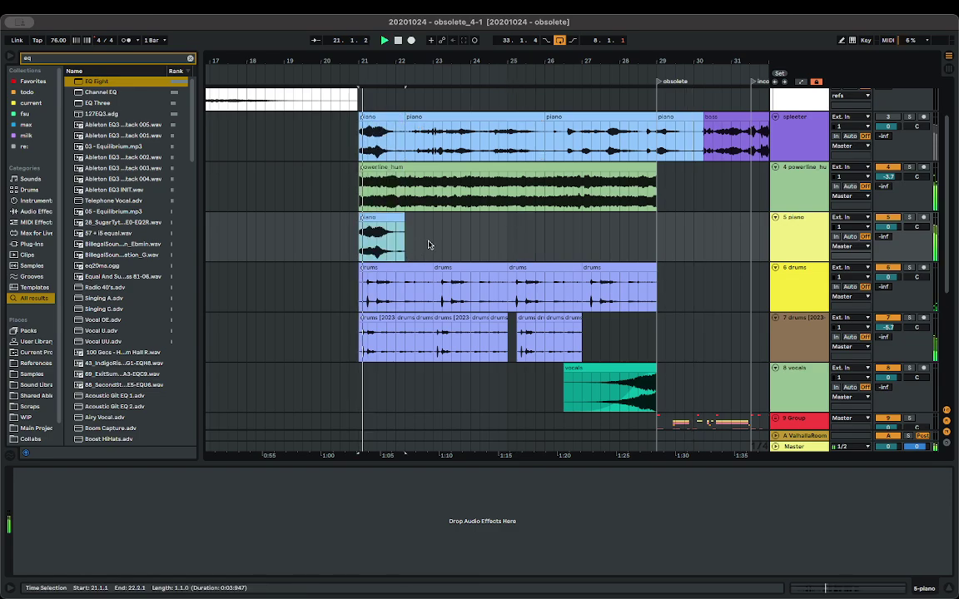
- Transpose the copied piano clip down 12 semitones and audition it
double_click(382, 217)
key("space")
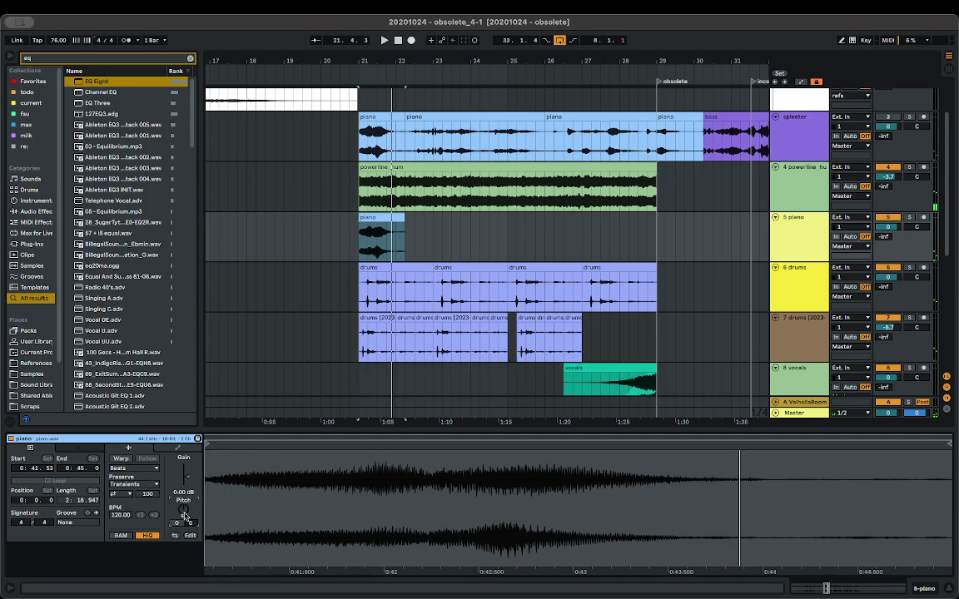
left_click_drag(185, 517, 185, 566)
key("space")
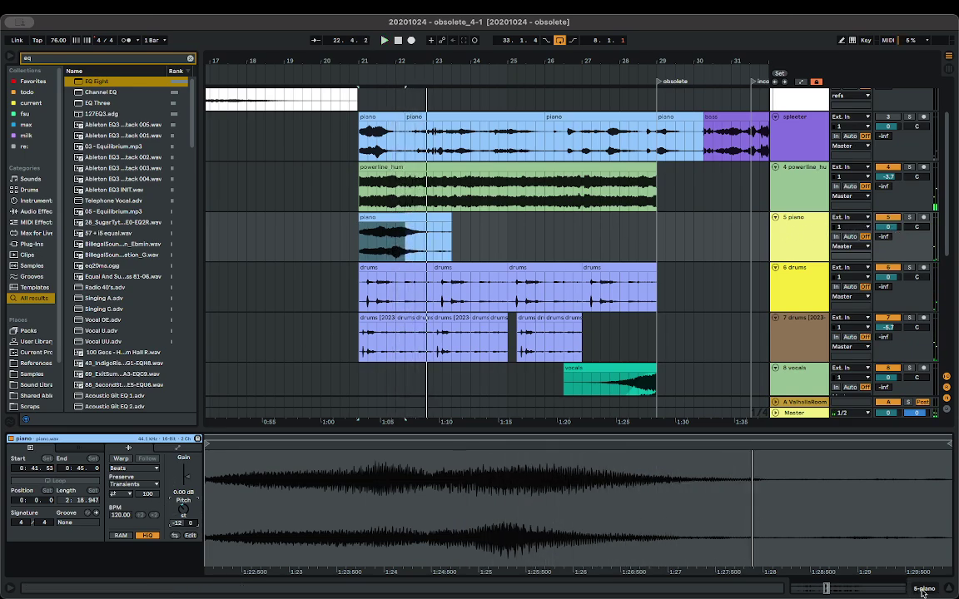
- Consolidate the drum slices on track 7 from bar 21 to 23 into one clip, and solo the track for playback
left_click_drag(361, 329, 437, 356)
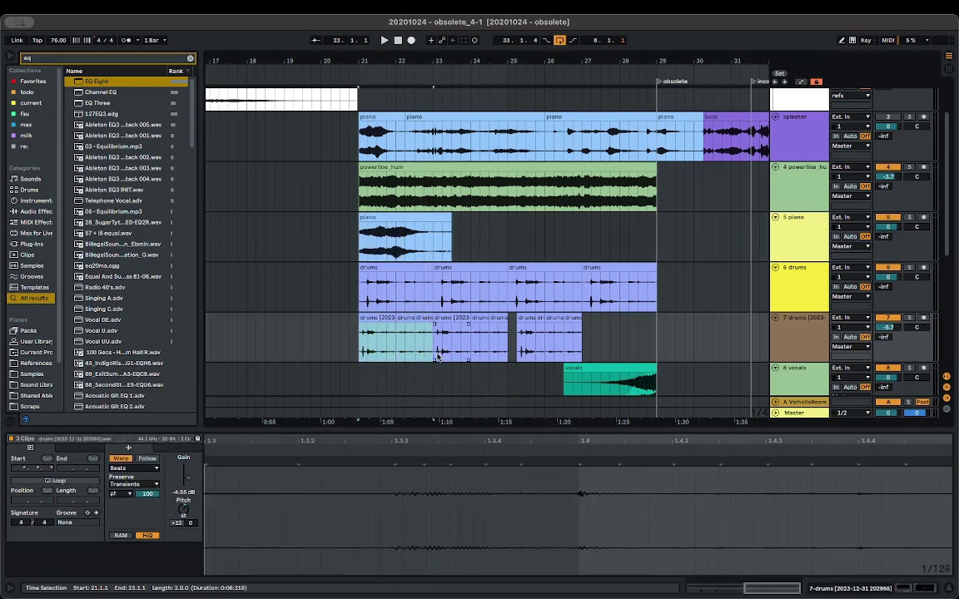
key("super+j")
left_click(911, 318)
key("space")
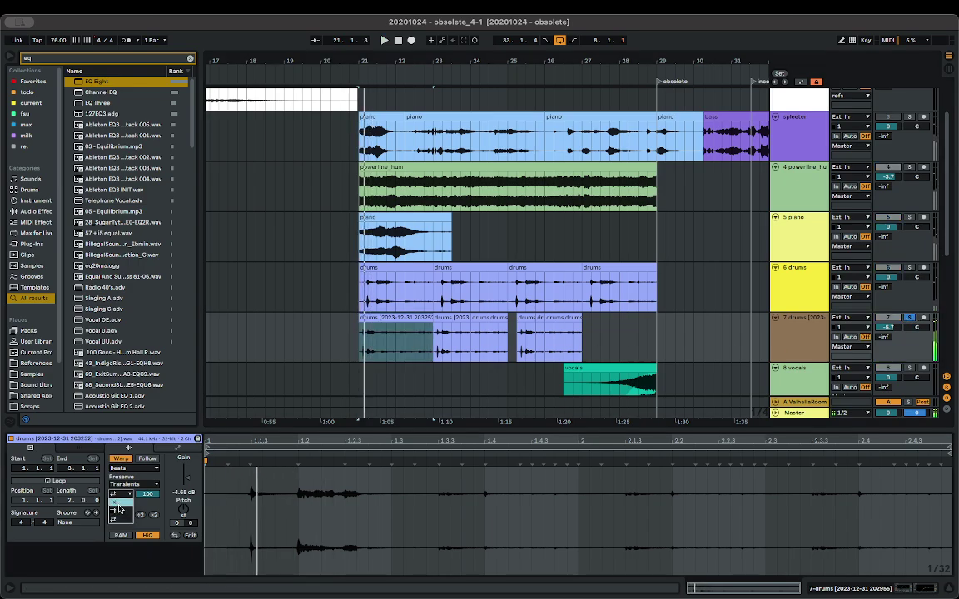
- Turn off transient looping for the consolidated drum clip's Beats warping and lower its transient envelope to 14
left_click(119, 503)
left_click_drag(147, 495, 147, 557)
key("space")
key("space")
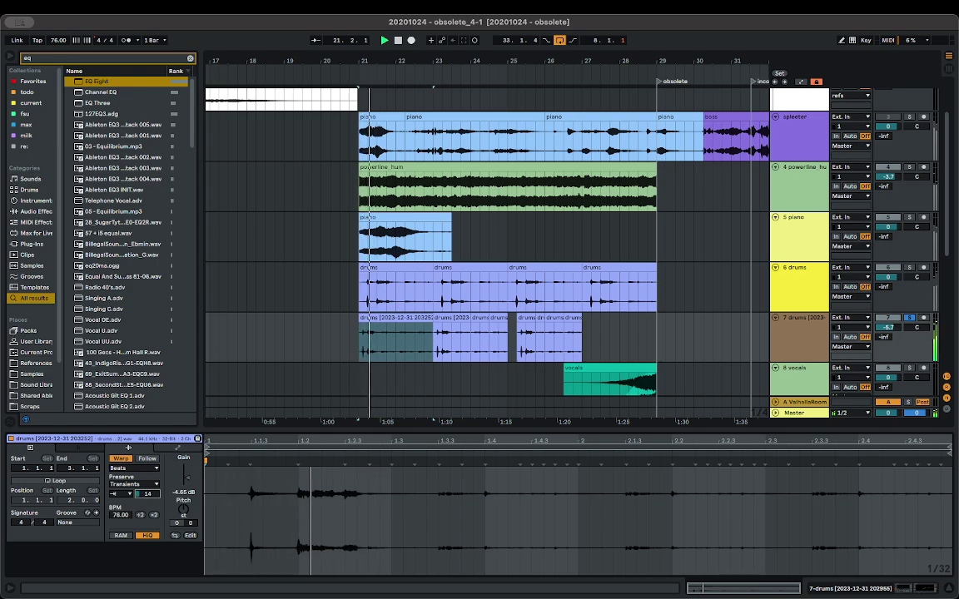
- Try Preserve values of 1/8 and 1/16 on the drum clip, settle on 1/32 and reduce the transient envelope to about 10
left_click(119, 495)
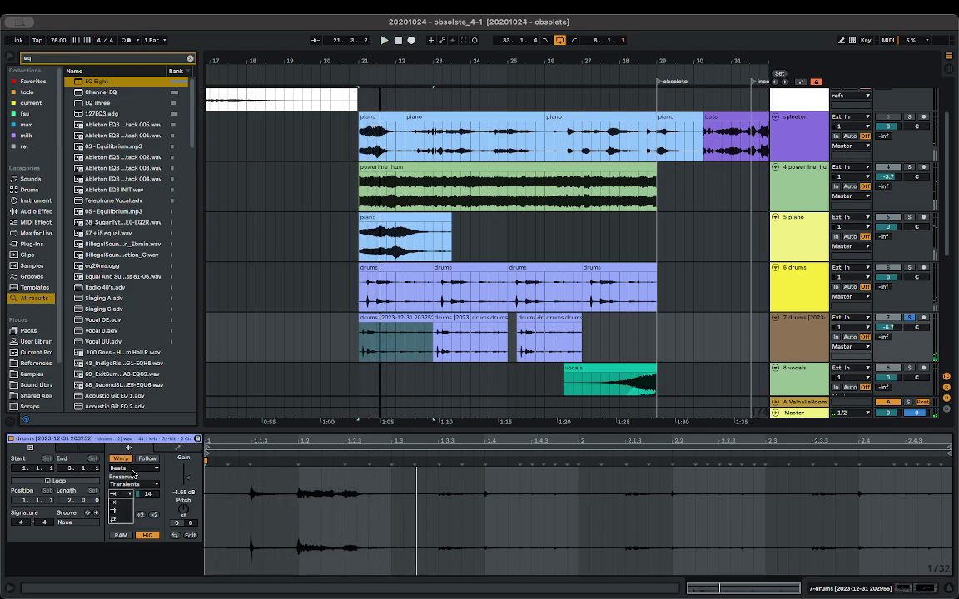
left_click(132, 484)
left_click(127, 519)
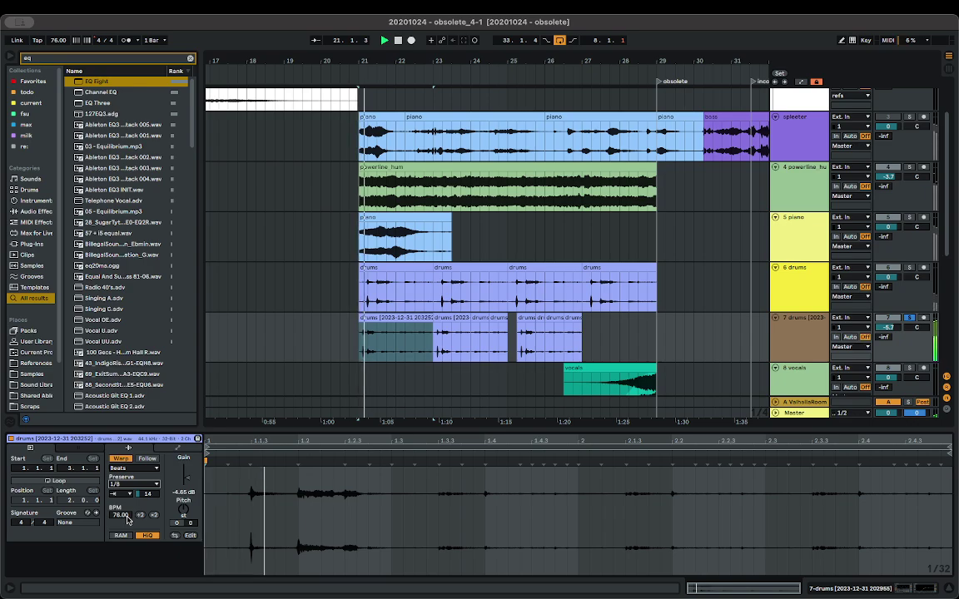
left_click(131, 485)
left_click(127, 527)
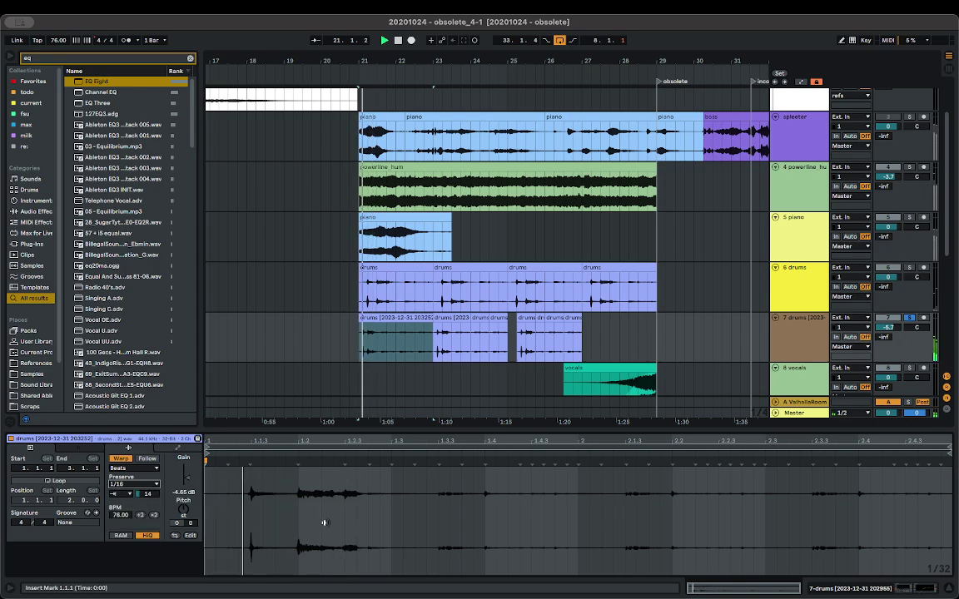
left_click(149, 486)
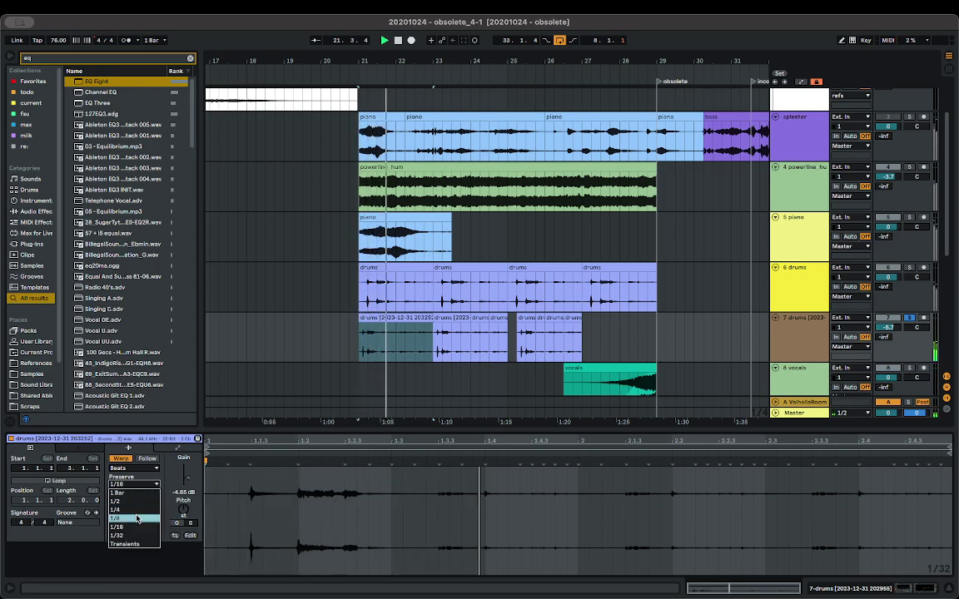
left_click(127, 535)
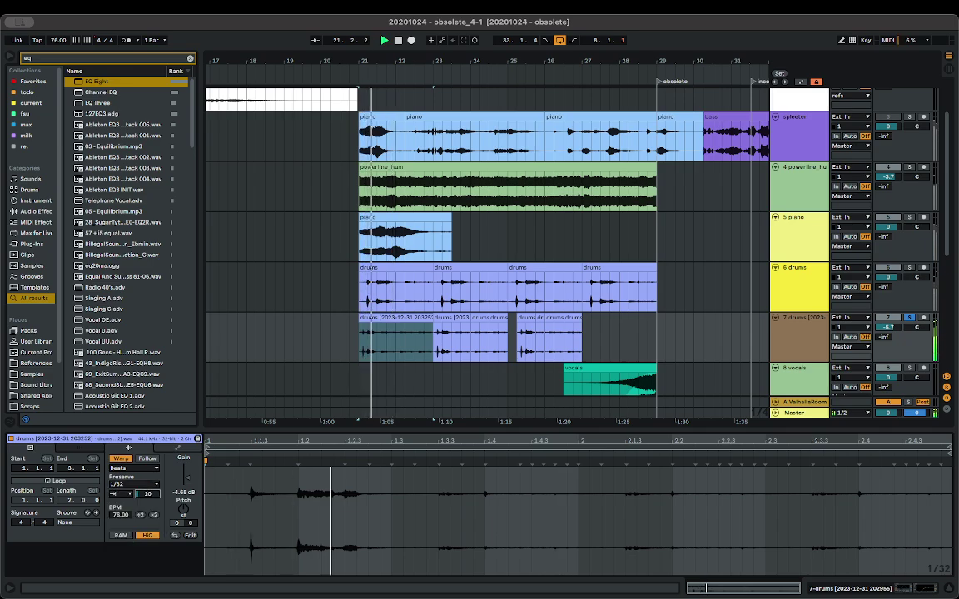
- Enable the DC filter on track 7's Saturator and move EQ Eight ahead of it in the device chain
left_click(903, 589)
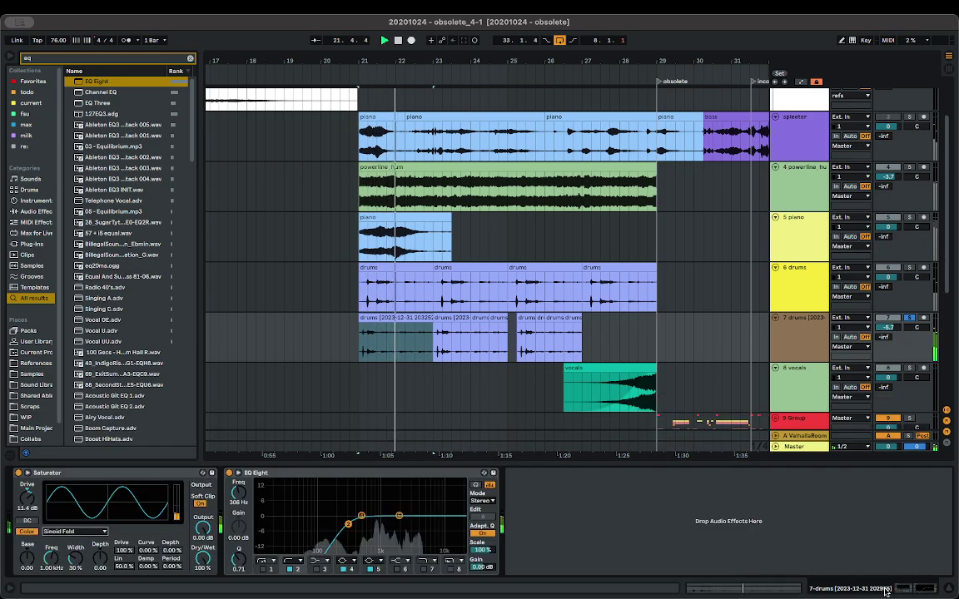
mouse_move(27, 498)
left_mouse_down()
mouse_move(28, 487)
mouse_move(27, 509)
left_mouse_up()
left_click(34, 522)
left_click_drag(291, 473, 104, 506)
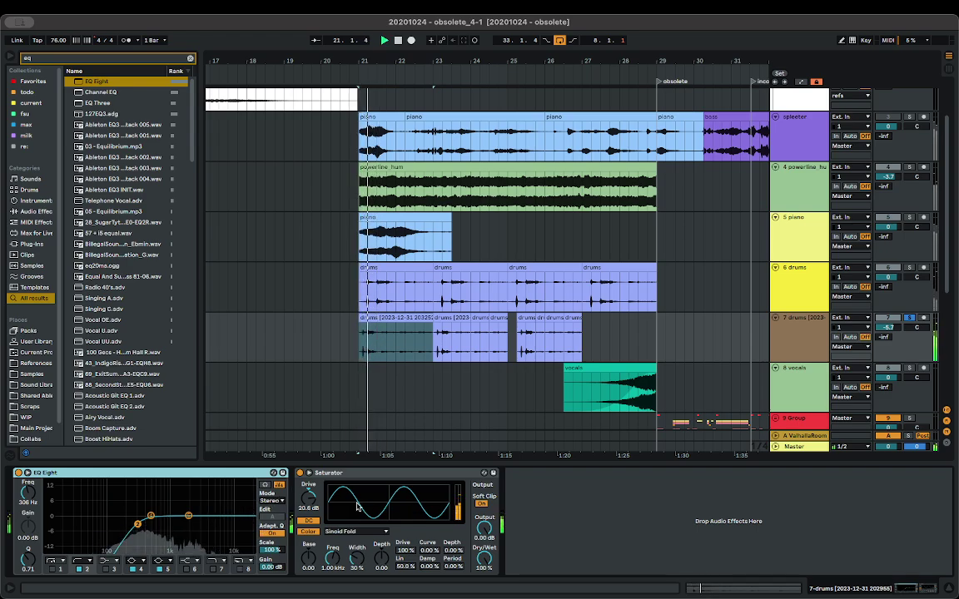
- Adjust the Saturator's drive to 19.4 dB while auditioning the drums
mouse_move(308, 497)
left_mouse_down()
mouse_move(308, 515)
mouse_move(308, 493)
left_mouse_up()
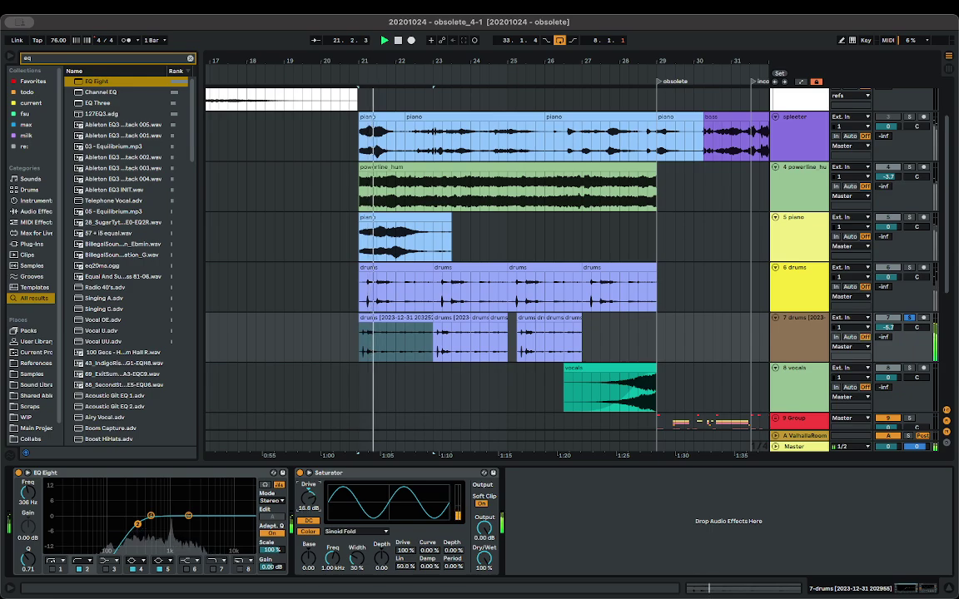
key("space")
key("space")
key("space")
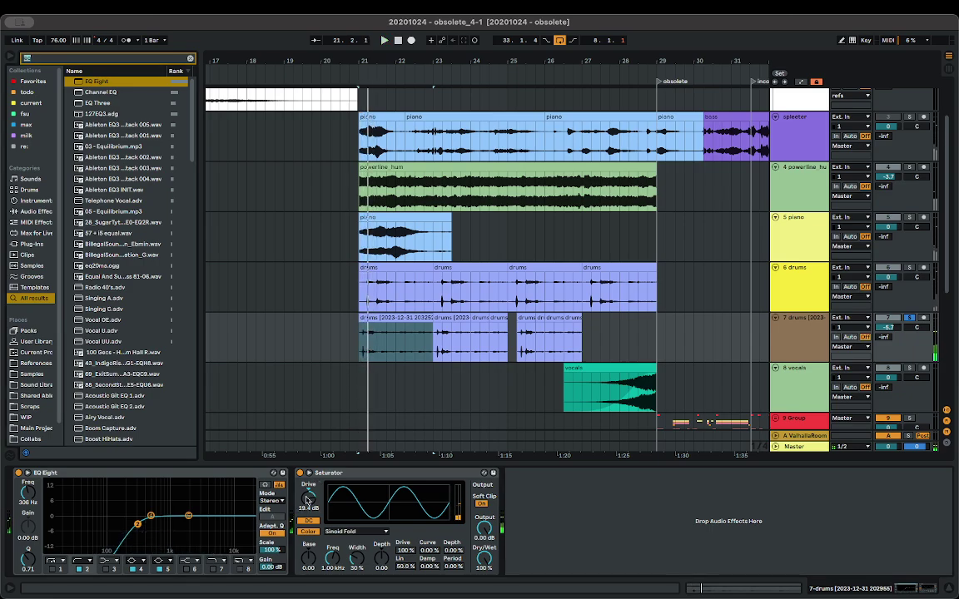
- Add a Compressor between EQ Eight and Saturator with inf:1 ratio, 0.01 ms attack, 3.60 ms release, 0.0 dB knee and -33.1 dB threshold
key("BackSpace")
type("compres")
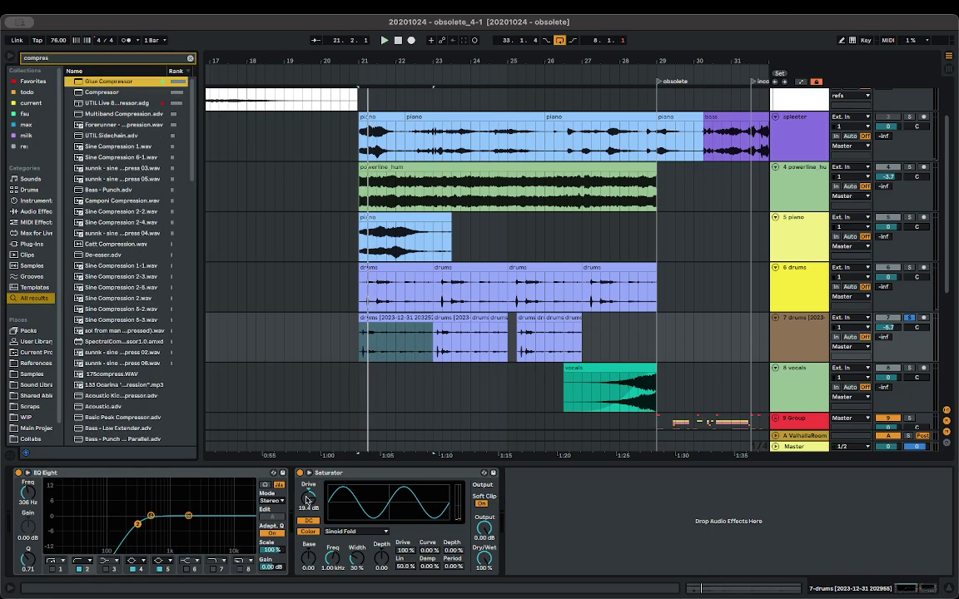
key("Down")
key("Return")
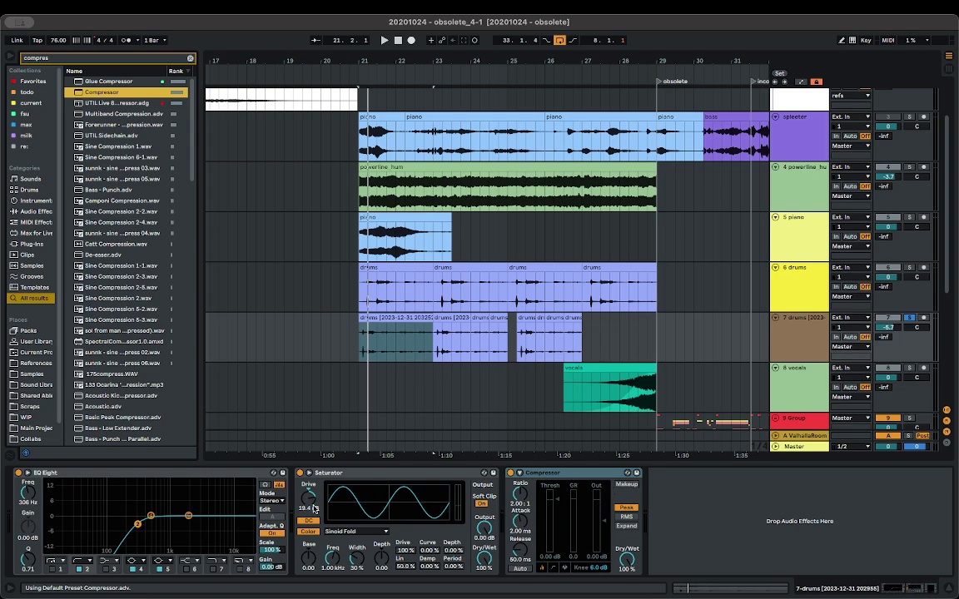
left_click_drag(550, 475, 306, 433)
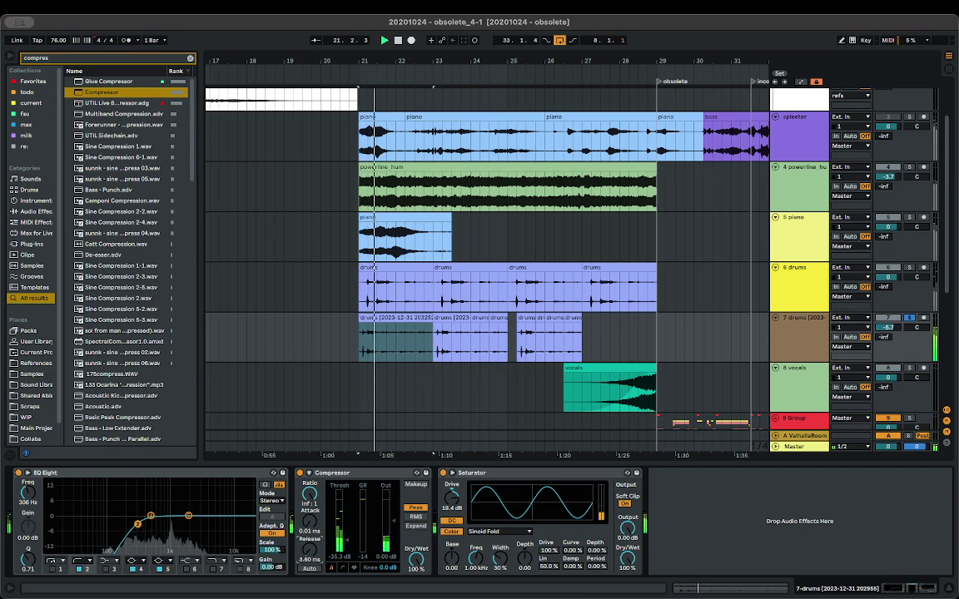
left_click(300, 473)
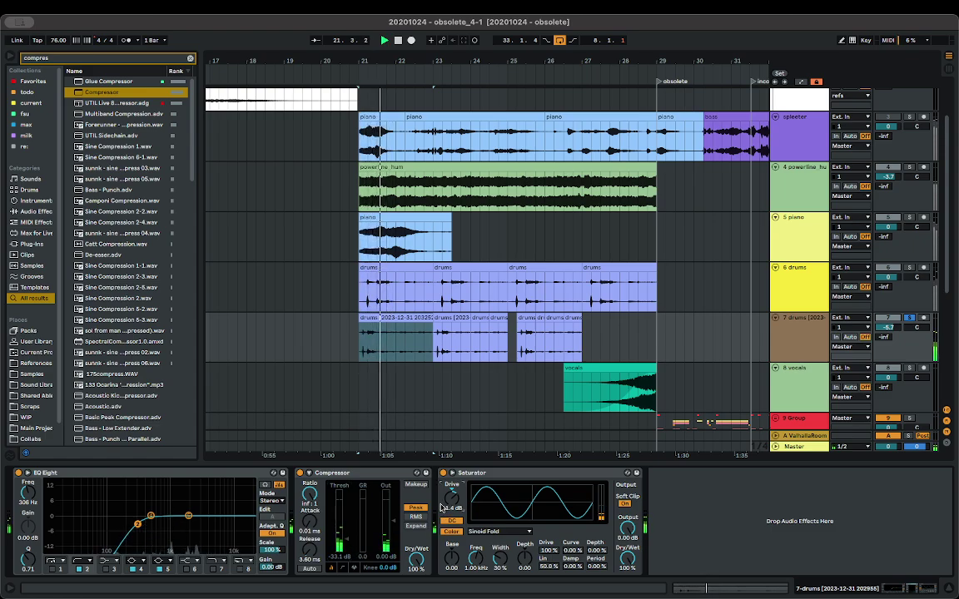
- Add Redux between EQ Eight and the Compressor, set its Bits to 6 and audition the drums
type("redux")
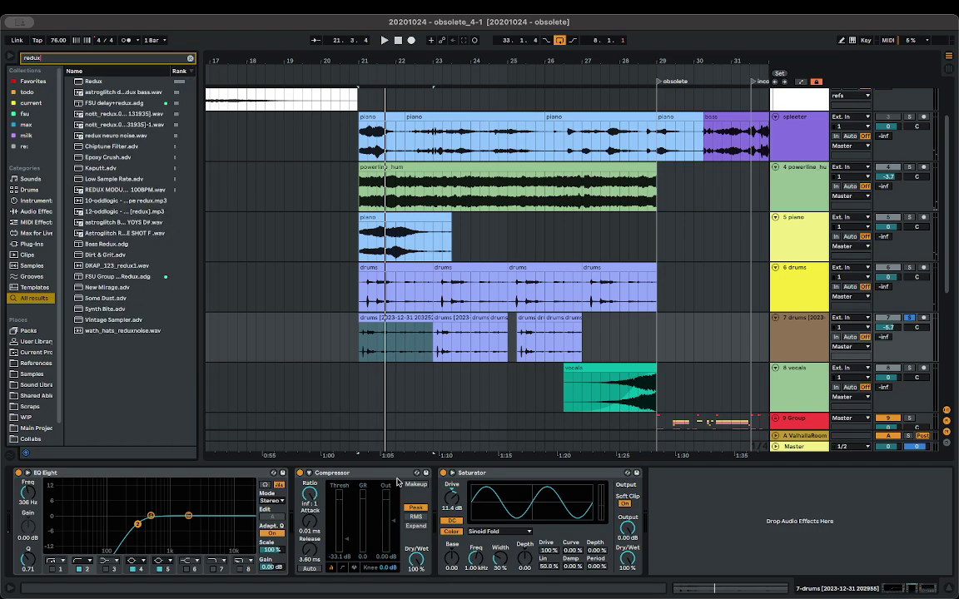
key("Down")
key("Return")
left_click(674, 474)
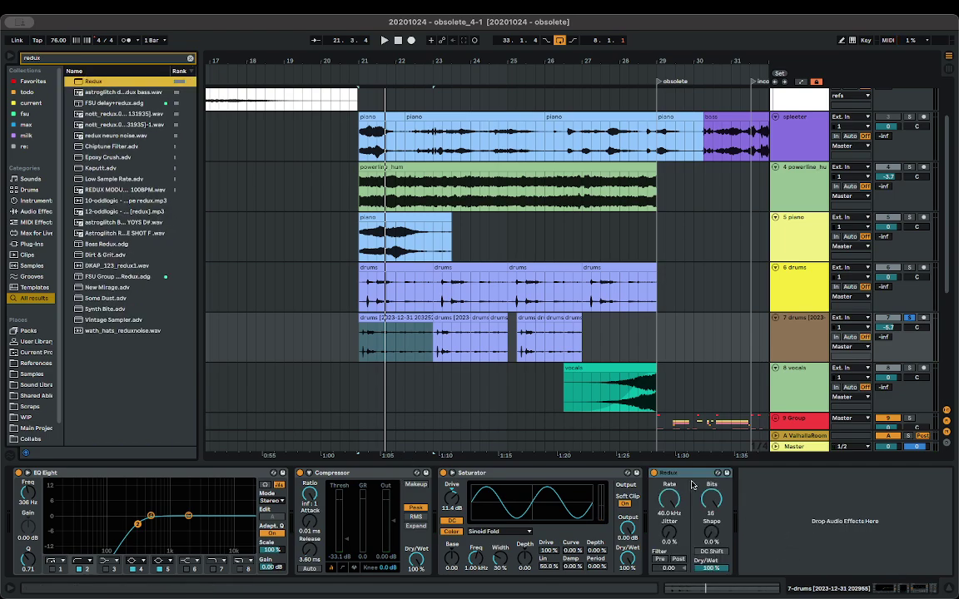
left_click_drag(691, 481, 310, 527)
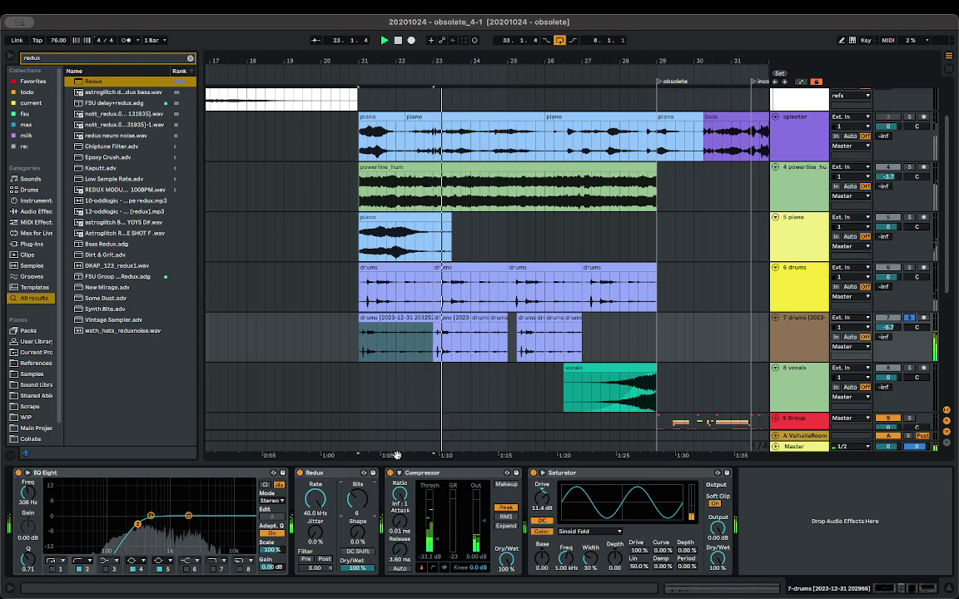
key("space")
key("space")
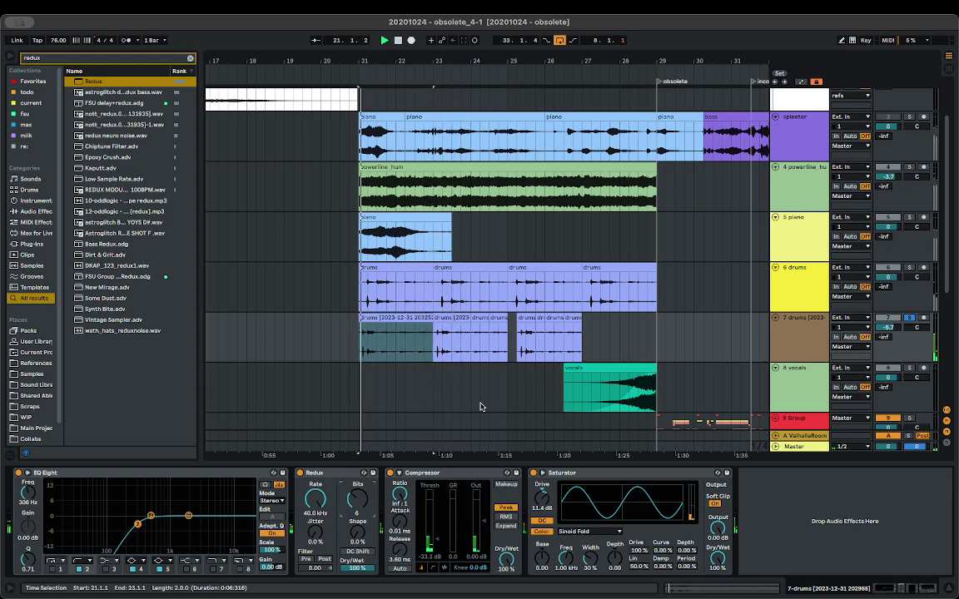
- Set the consolidated drum clip's transient envelope to 0 and enable Redux's Post filter at -3.31
double_click(386, 329)
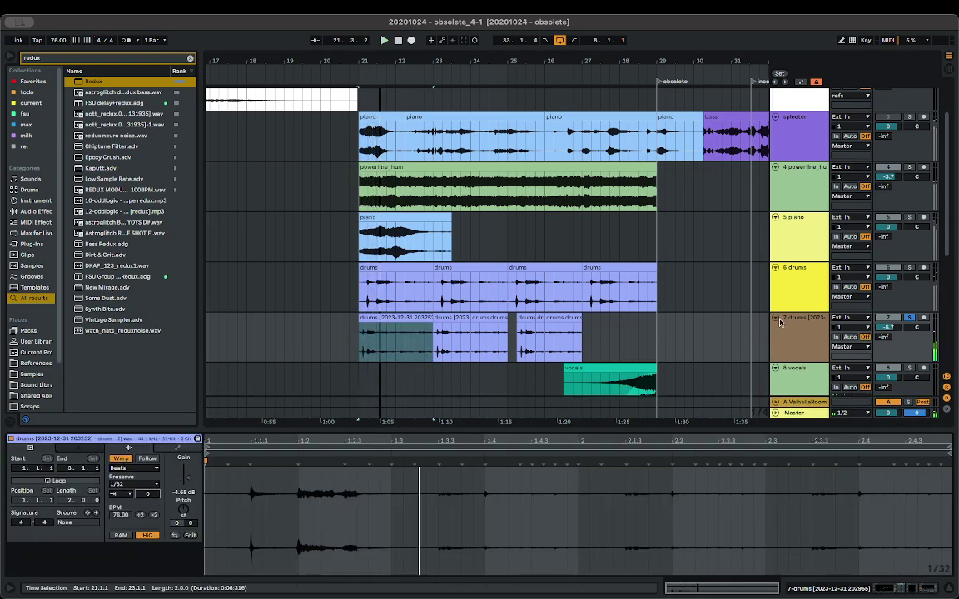
left_click(900, 591)
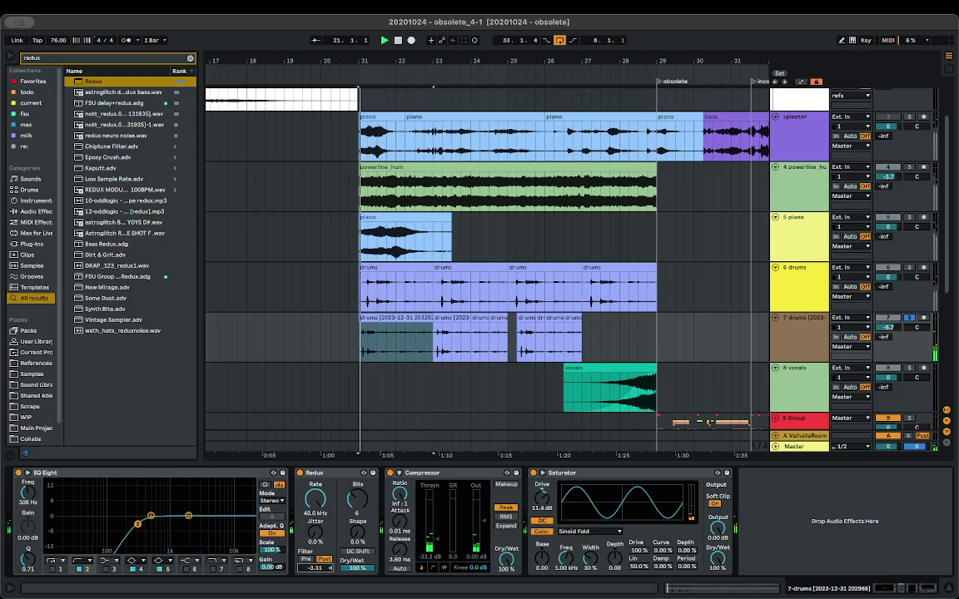
- Set Redux's Post filter to 3.44 while auditioning the processed drums, and take their track out of solo
left_click_drag(314, 569, 315, 508)
key("space")
key("space")
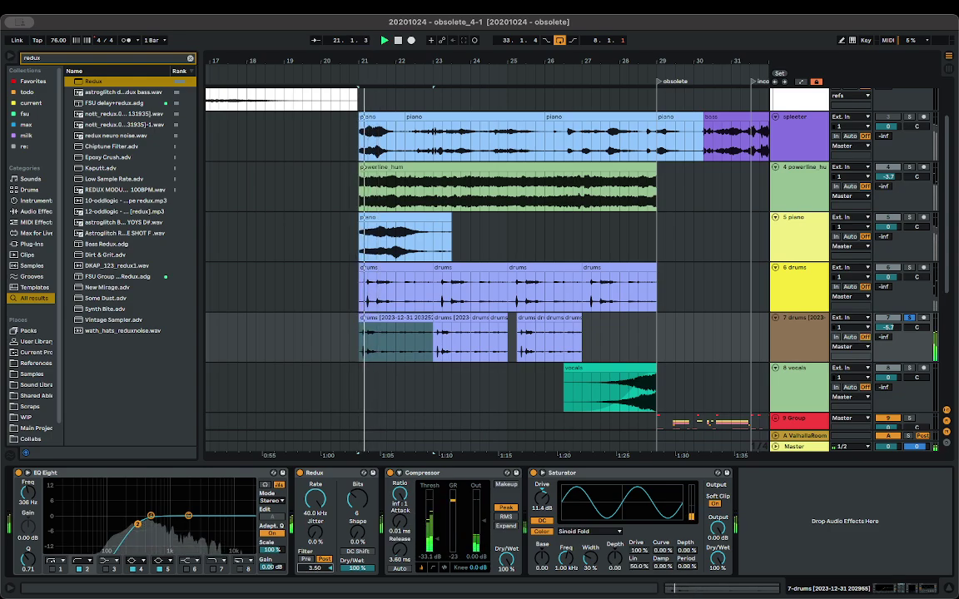
left_click_drag(314, 568, 314, 570)
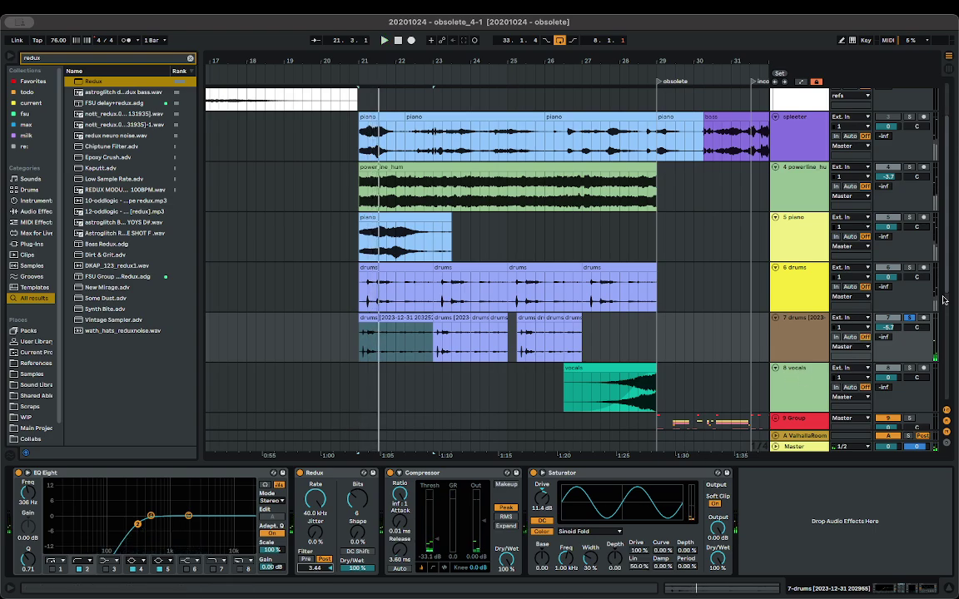
left_click(429, 308)
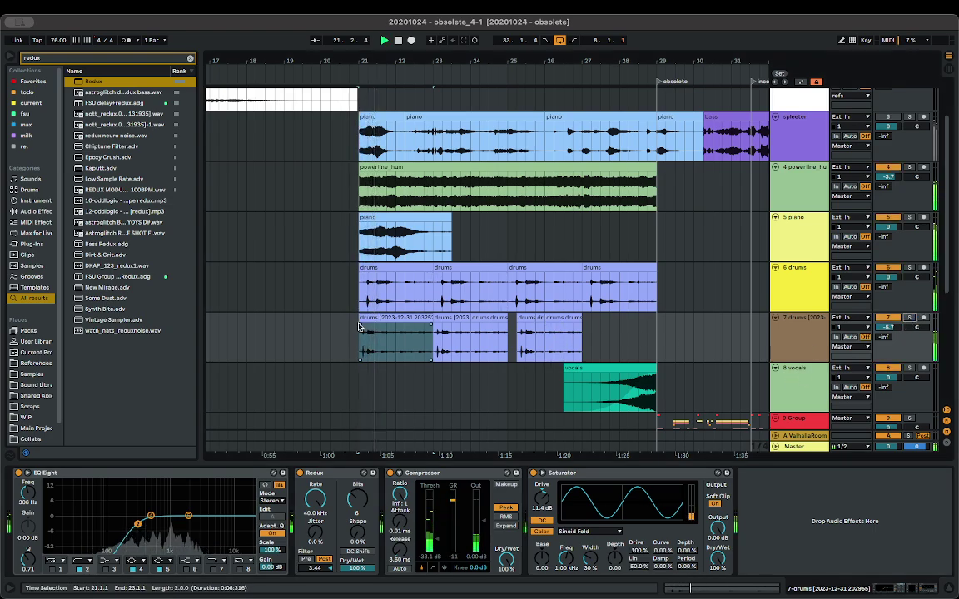
- Find the cloud quartz reverb preset by searching for "rev" and load it onto the 5 piano track
left_click(789, 249)
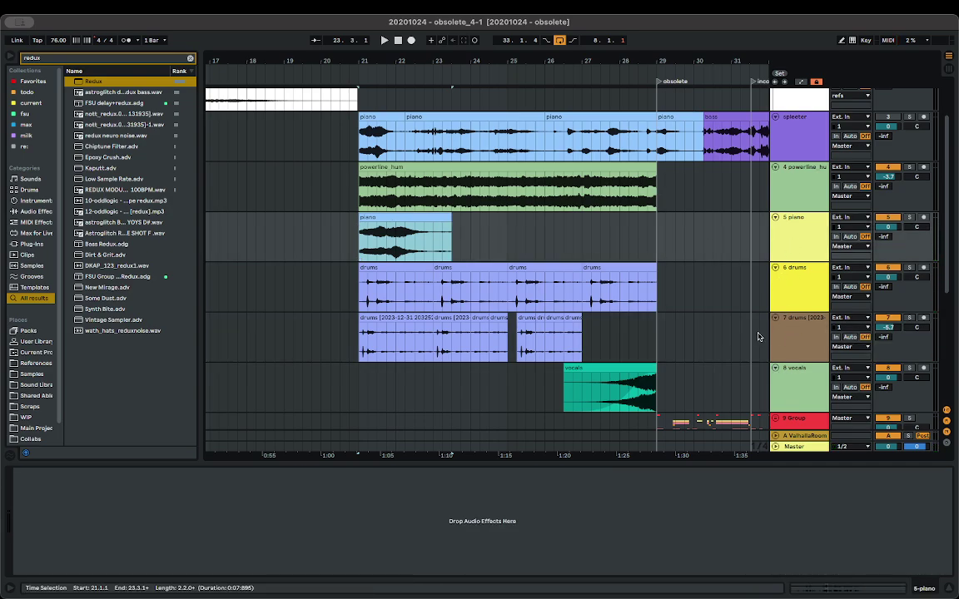
key("super+f")
type("rev")
key("Down")
key("Down")
key("Down")
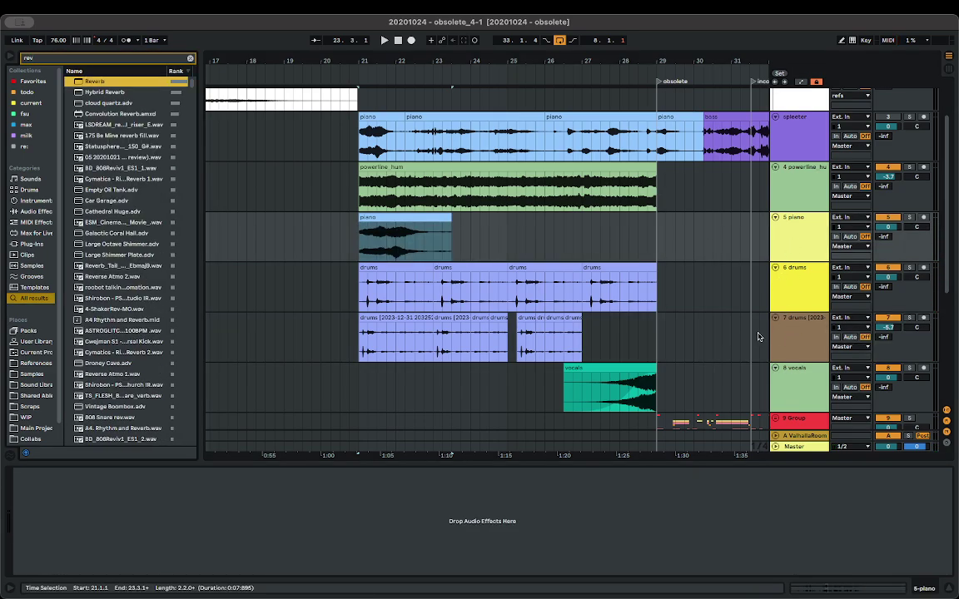
key("Return")
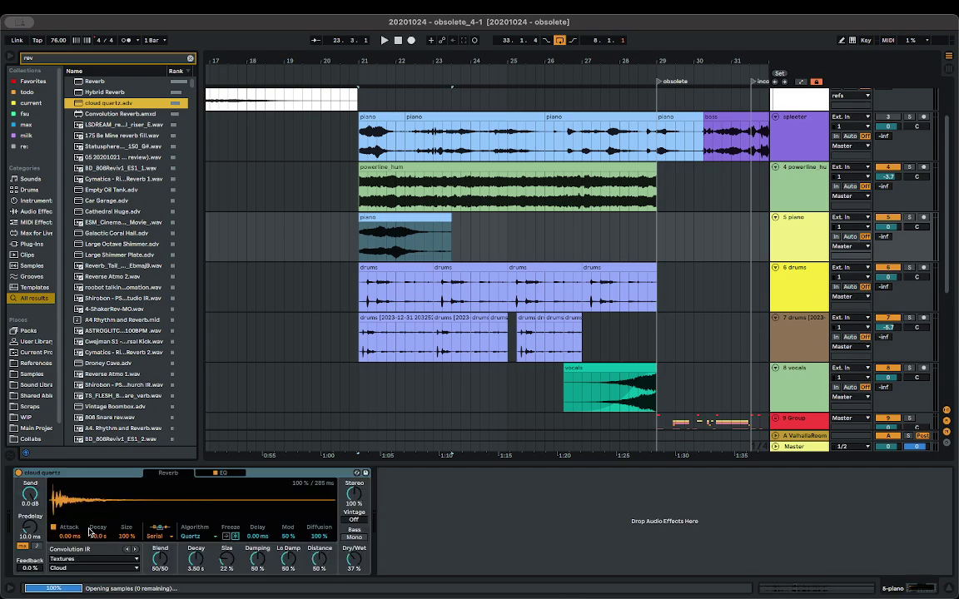
- Set the cloud quartz reverb's Dry/Wet to 91% and try a high-shelf cut in its EQ during playback
key("space")
left_click_drag(353, 559, 354, 554)
left_click(231, 475)
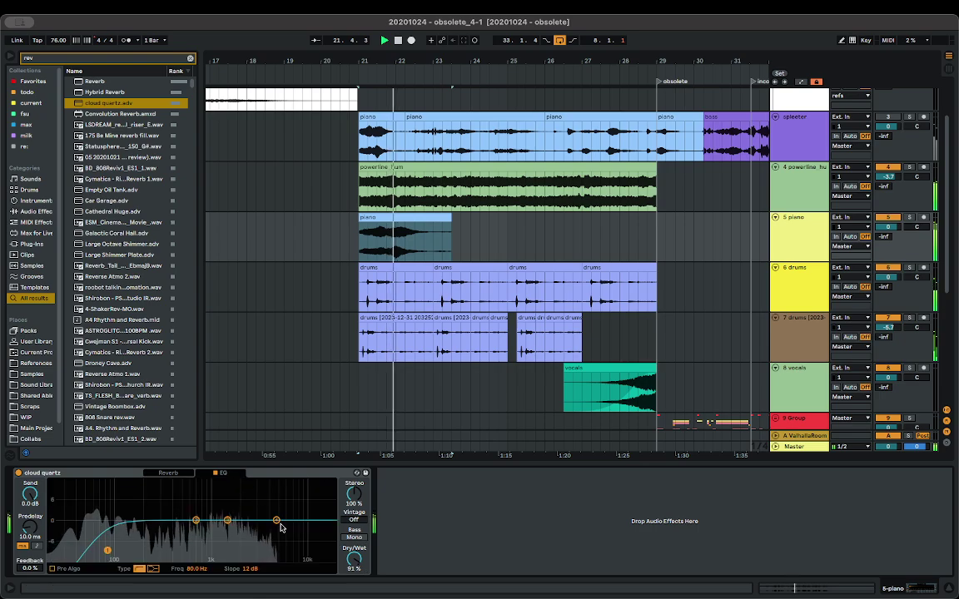
left_click_drag(204, 546, 276, 521)
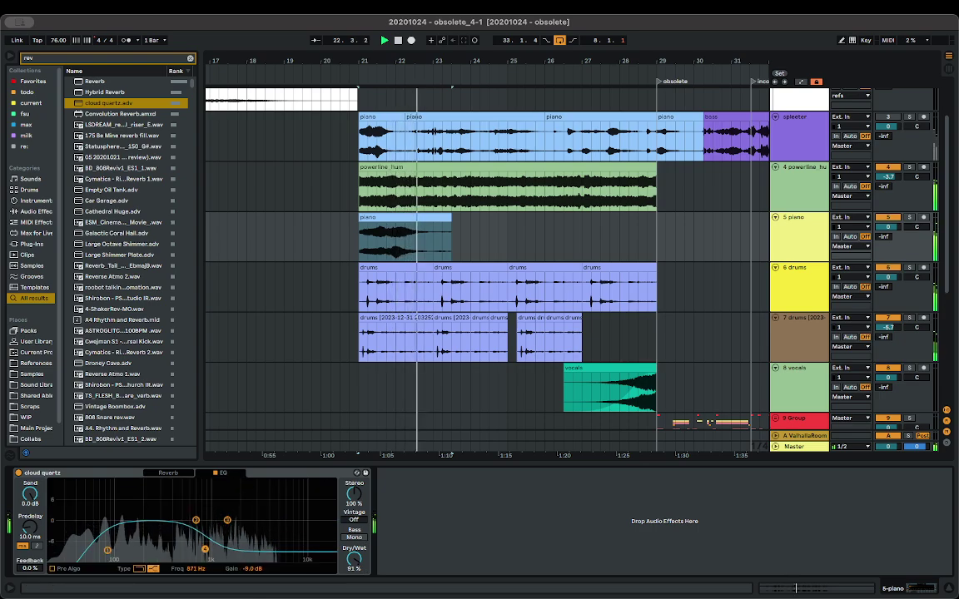
key("space")
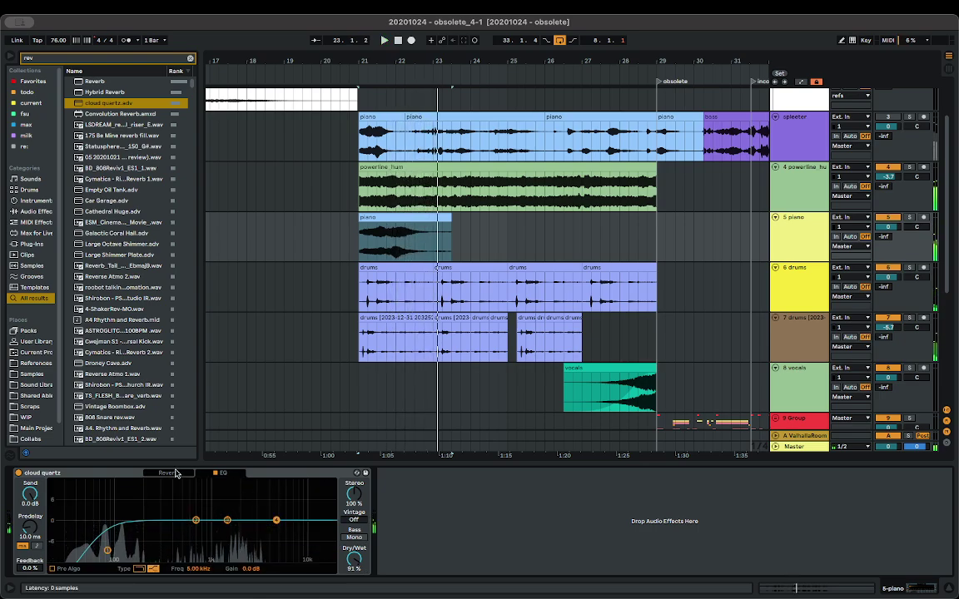
- Insert EQ Eight before the piano's reverb and cut a wide band by 11.3 dB at 1.82 kHz with Q 0.16
left_click(176, 473)
type("eq")
key("Down")
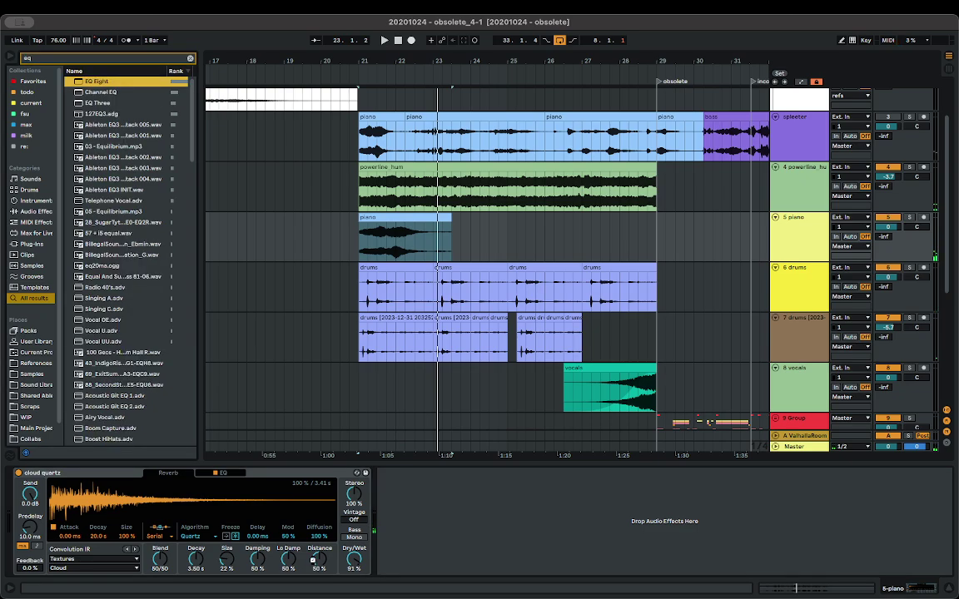
key("Return")
left_click_drag(503, 476, 33, 466)
key("space")
left_click_drag(189, 516, 185, 542)
key("space")
key("space")
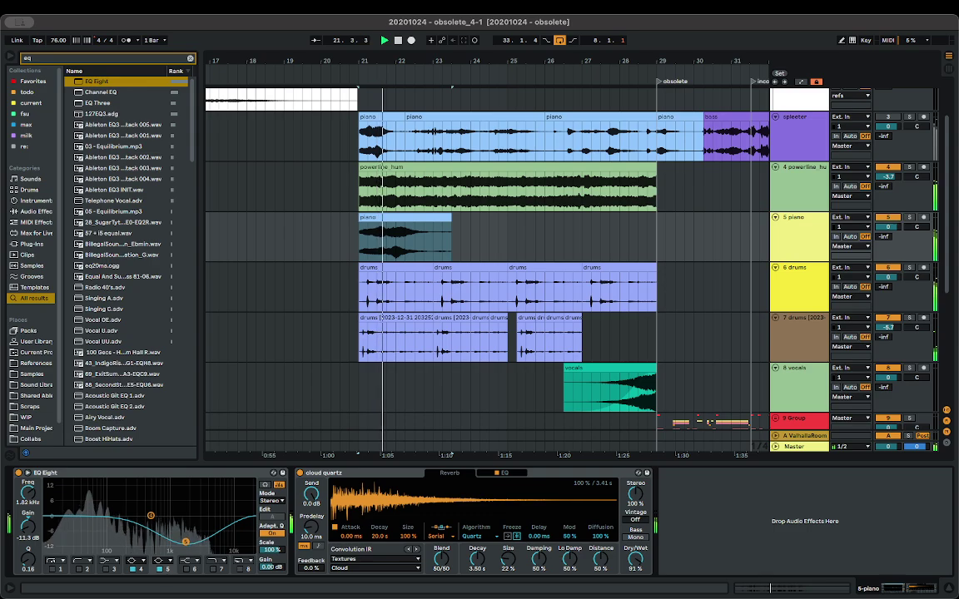
- Enable band 3 of the piano's EQ Eight and lower it by 6.32 dB at 86.1 Hz
left_click(114, 569)
left_click_drag(107, 524, 104, 531)
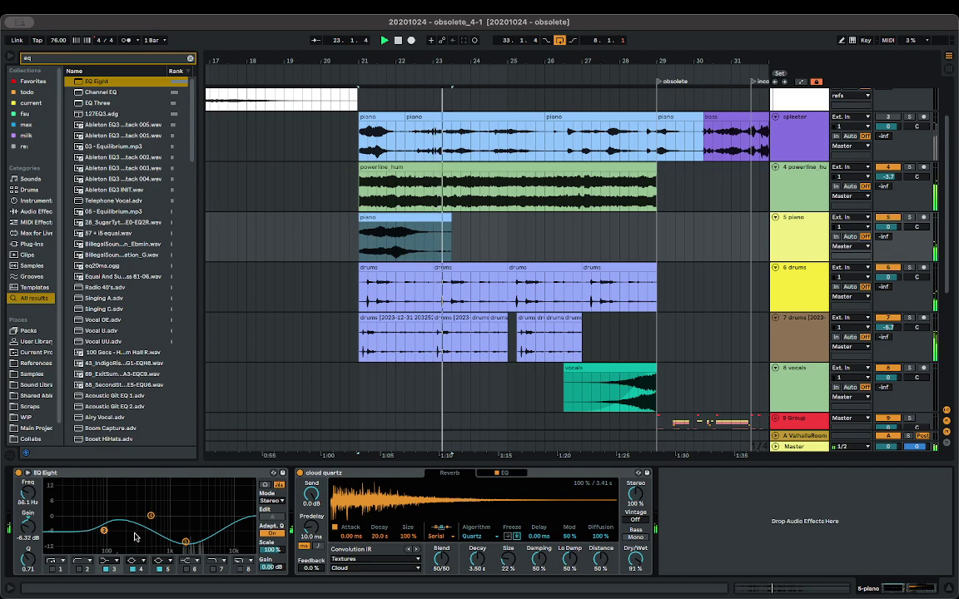
key("space")
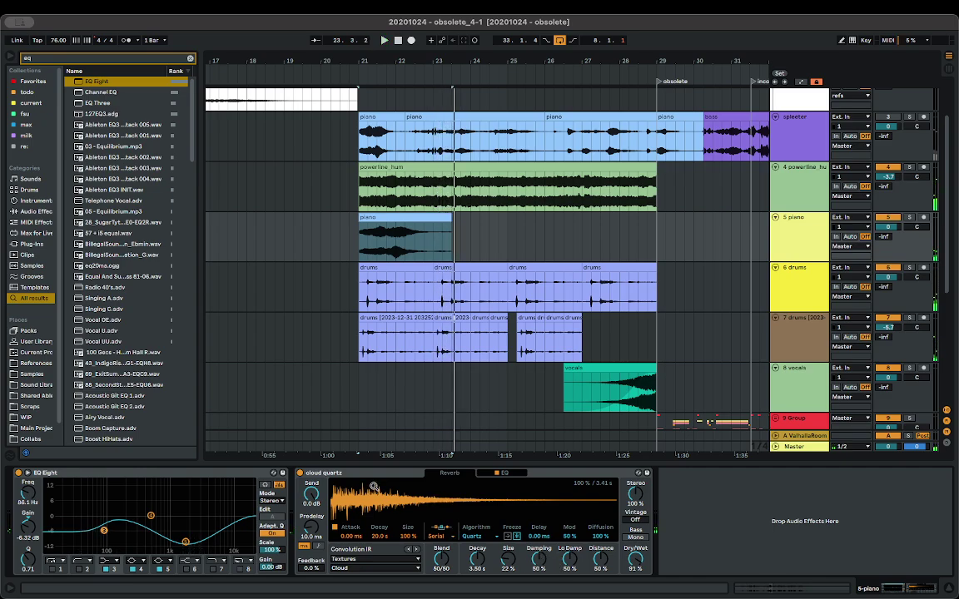
- Switch the reverb's convolution IR to Bigger Spaces, Arena Hall 20s, and raise its Dry/Wet to 100%
left_click(400, 560)
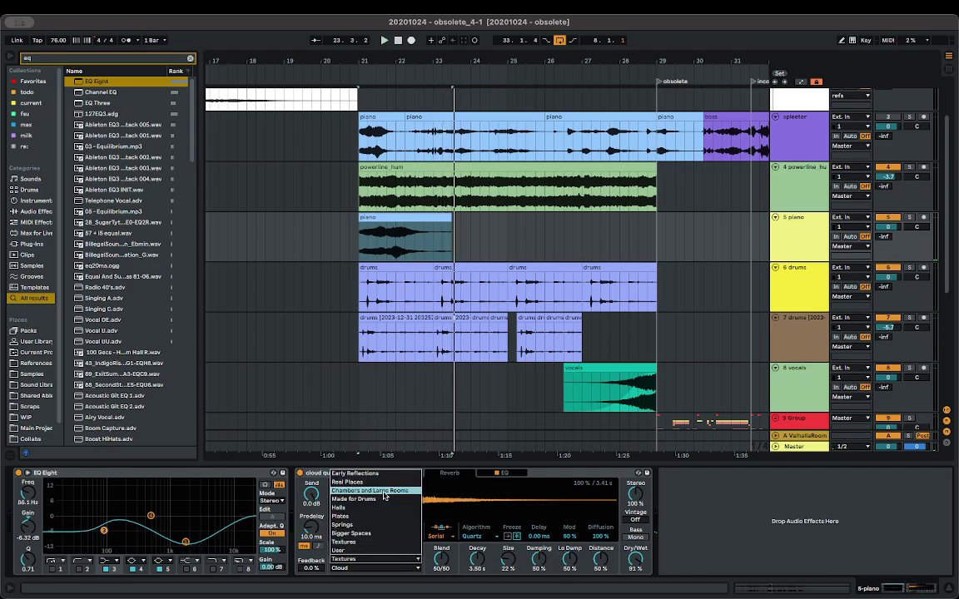
left_click(333, 427)
left_click(385, 560)
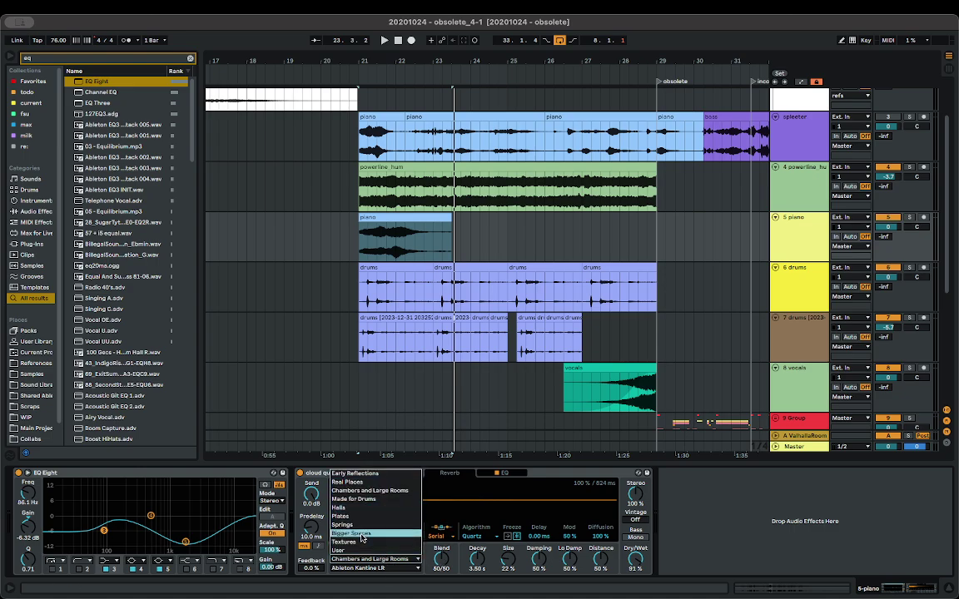
left_click(361, 536)
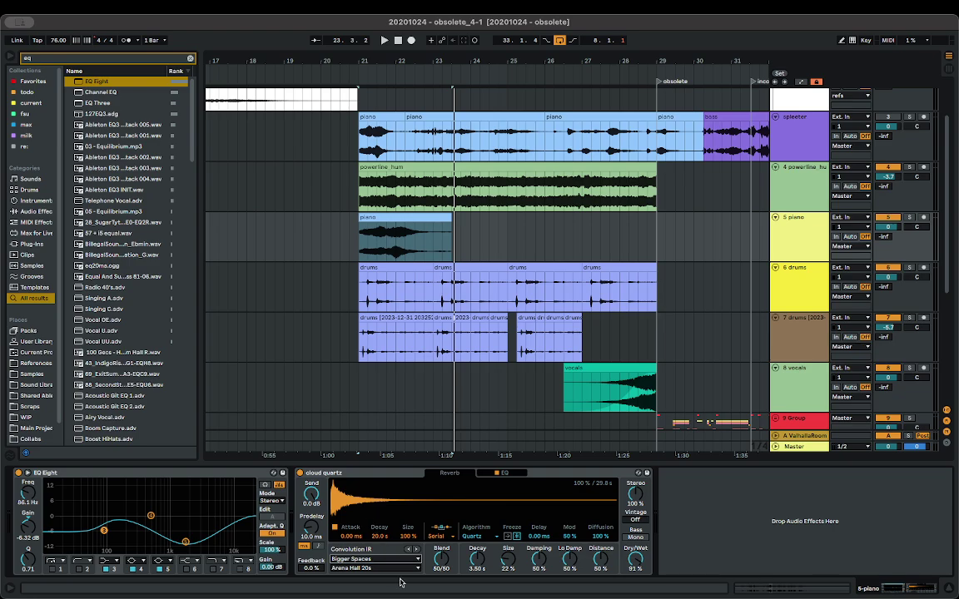
key("space")
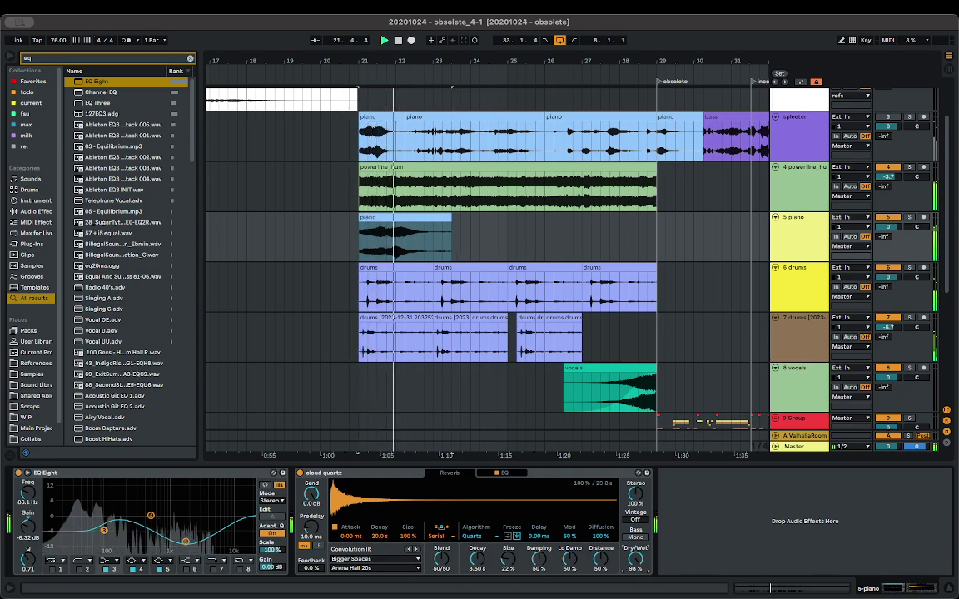
left_click_drag(640, 561, 640, 544)
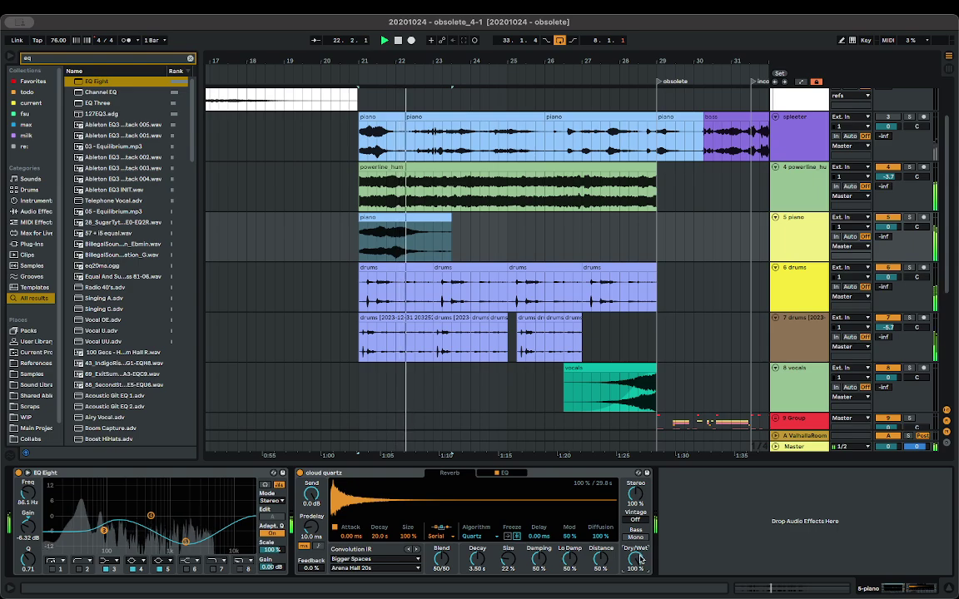
- Warp the clip on the 5 piano track in Complex mode and stretch it to end at bar 25
left_click(449, 223)
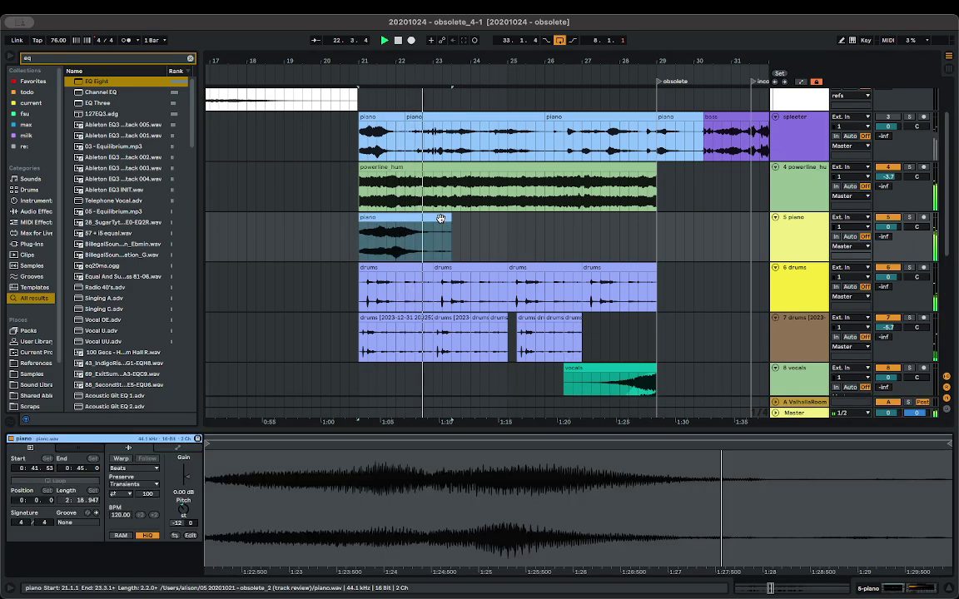
left_click(120, 459)
key("space")
left_click_drag(451, 218, 507, 219)
left_click(137, 468)
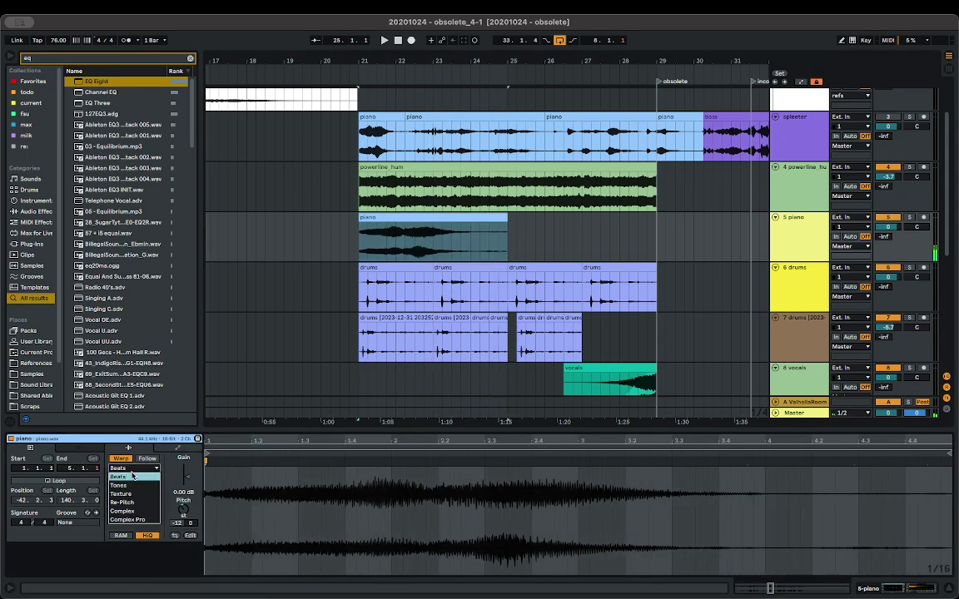
left_click(133, 506)
- Lower the 5 piano track's volume to -16.8 dB while listening to the arrangement
key("space")
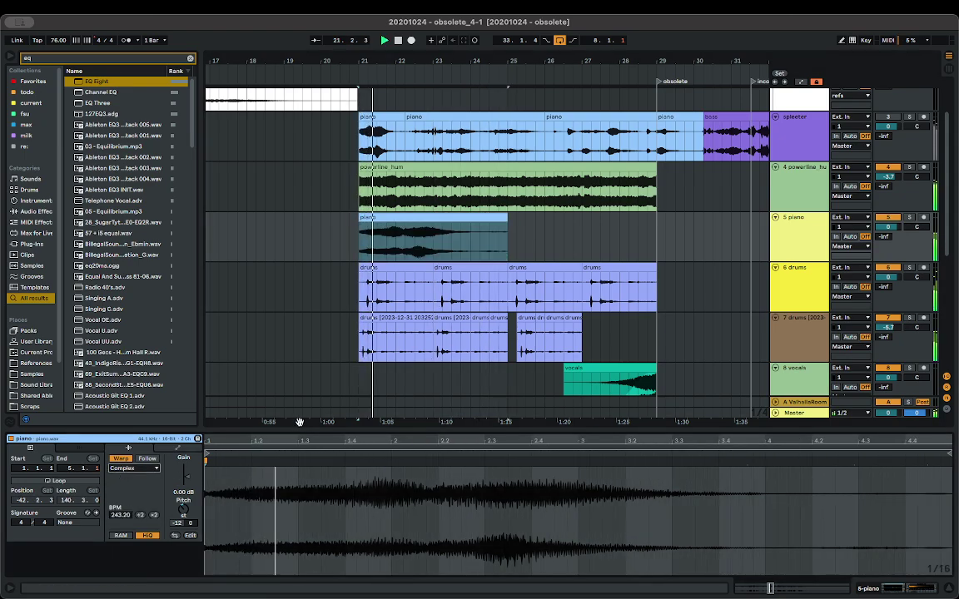
left_click_drag(889, 227, 888, 261)
key("space")
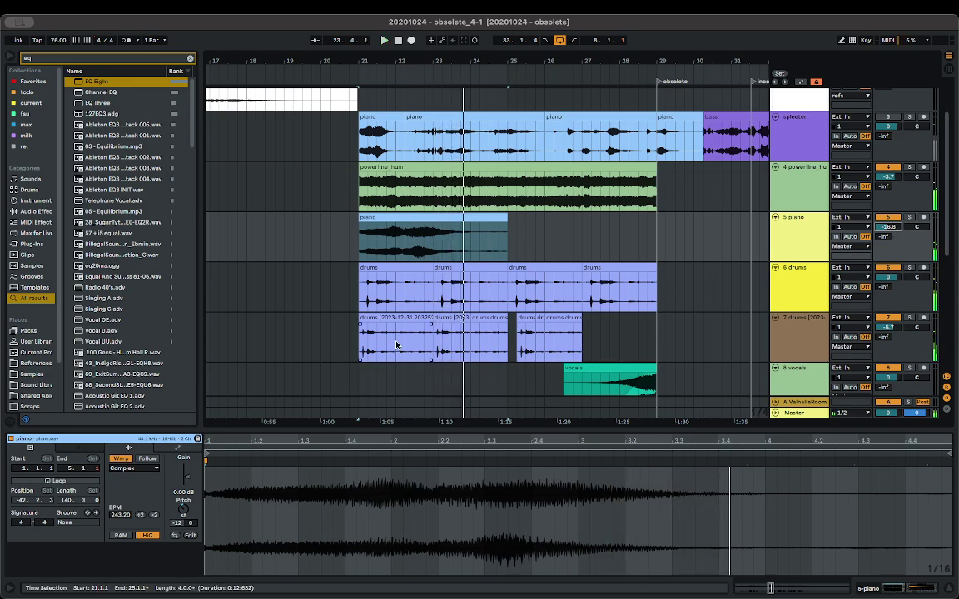
- Copy the bar 22 drums to bar 24 on track 7 and delete the remaining drum slices after bar 25
left_click_drag(397, 343, 490, 319)
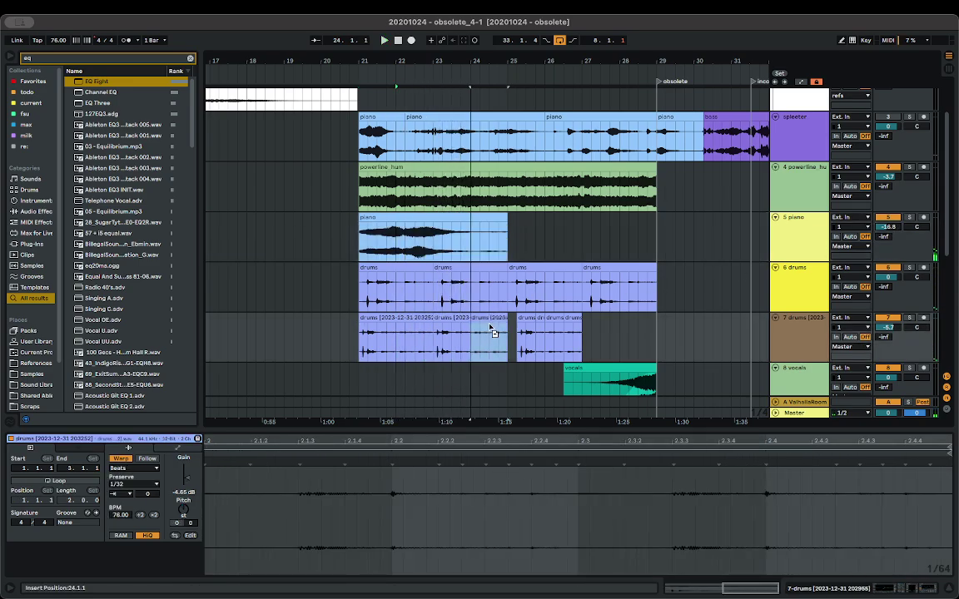
key("space")
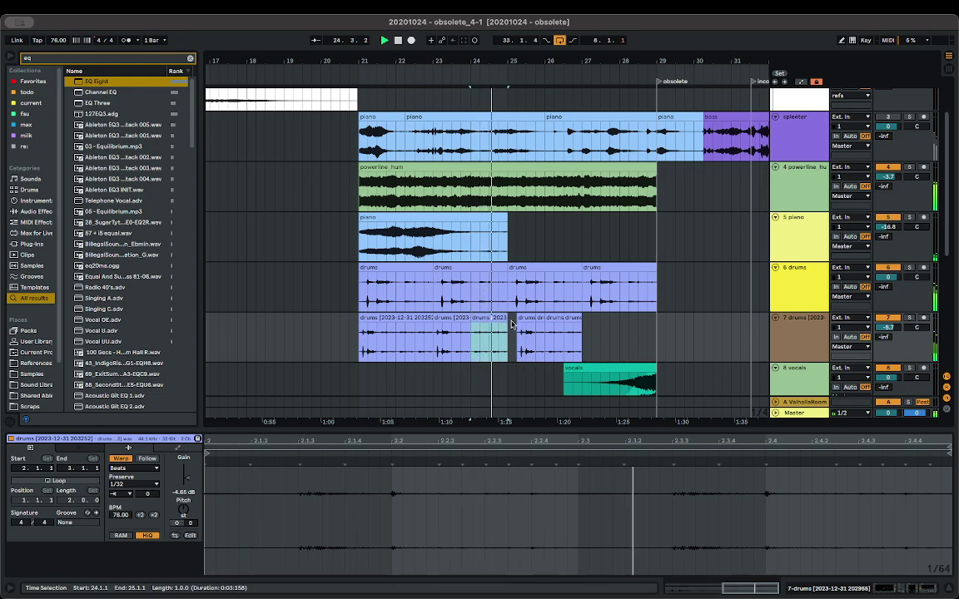
left_click_drag(541, 324, 514, 323)
key("space")
key("Delete")
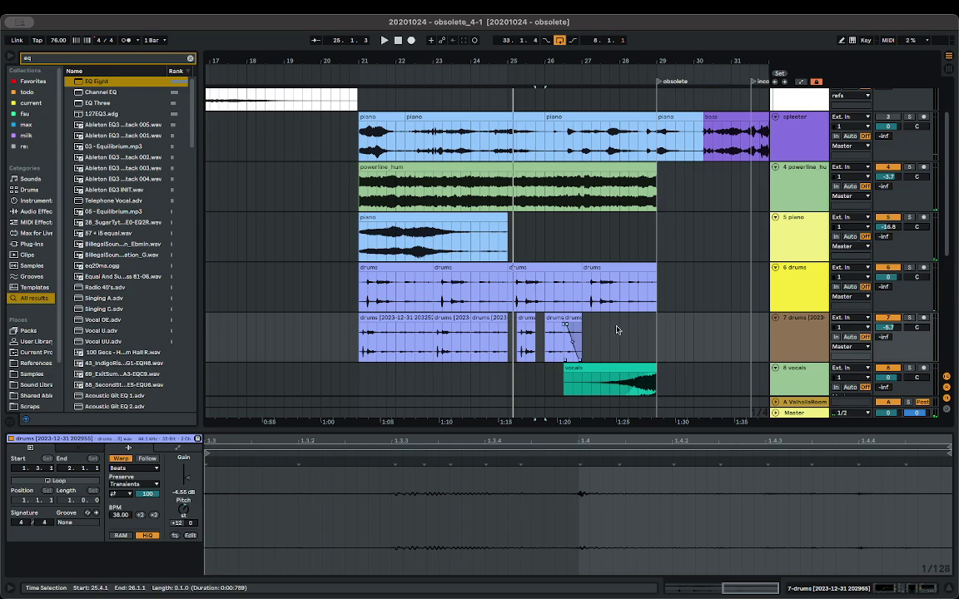
left_click_drag(617, 330, 514, 324)
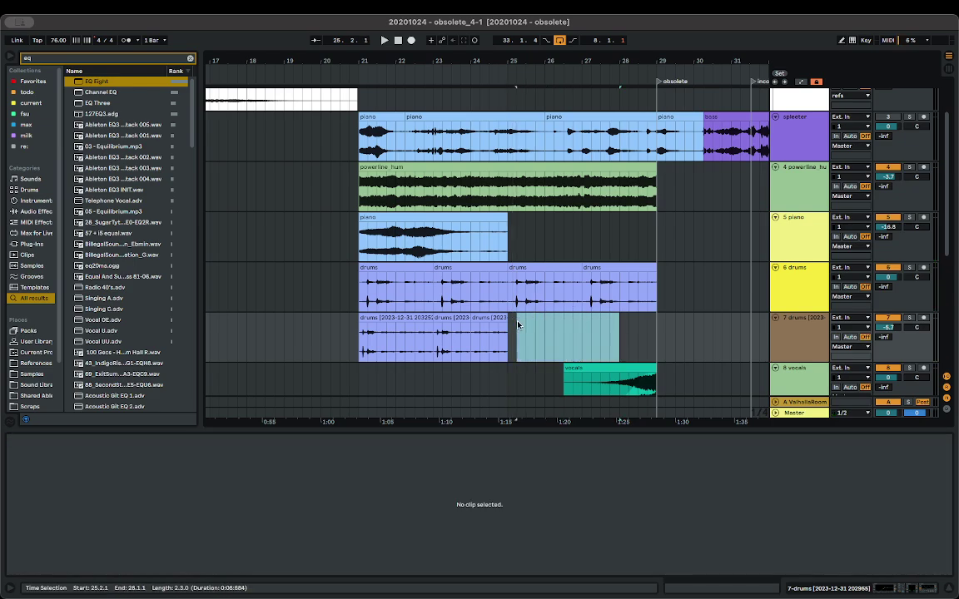
key("Delete")
- Duplicate track 7's drums from bars 21 to 25 so they fill up to bar 29, and play them back
left_click_drag(513, 323, 358, 324)
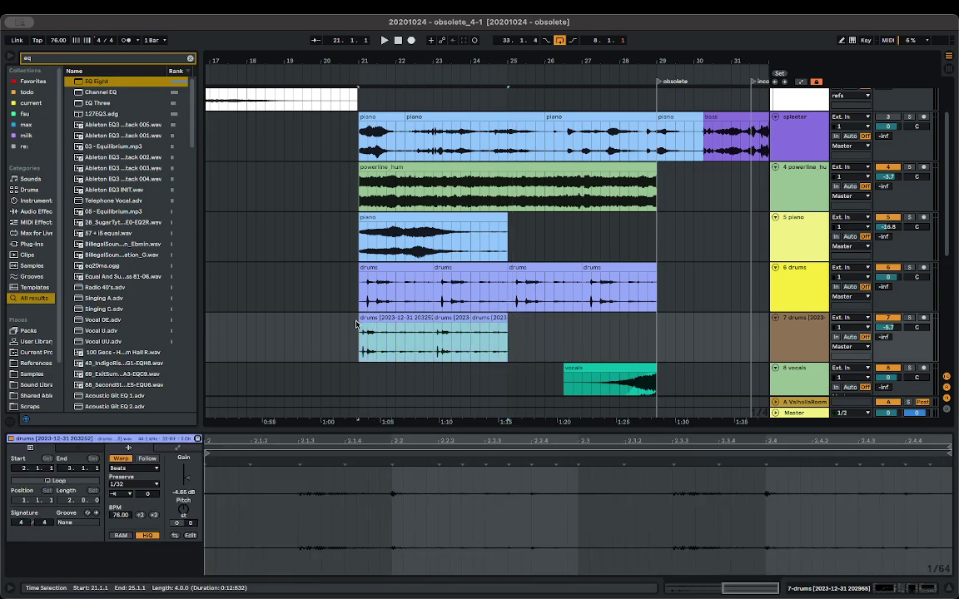
key("super+d")
key("space")
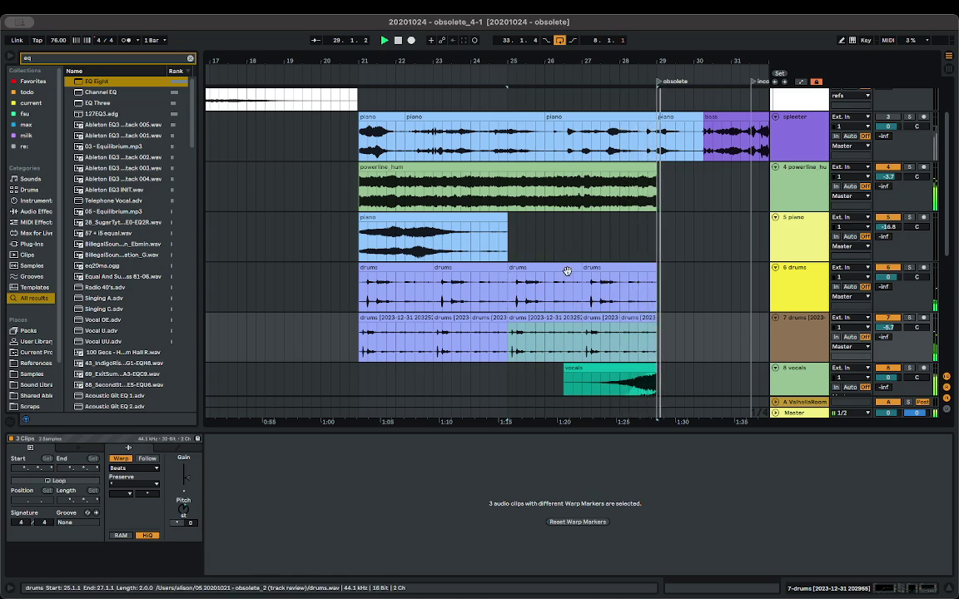
key("space")
- Collapse the vox group and fold the fb track
scroll(669, 358, "up", 5)
scroll(649, 360, "up", 4)
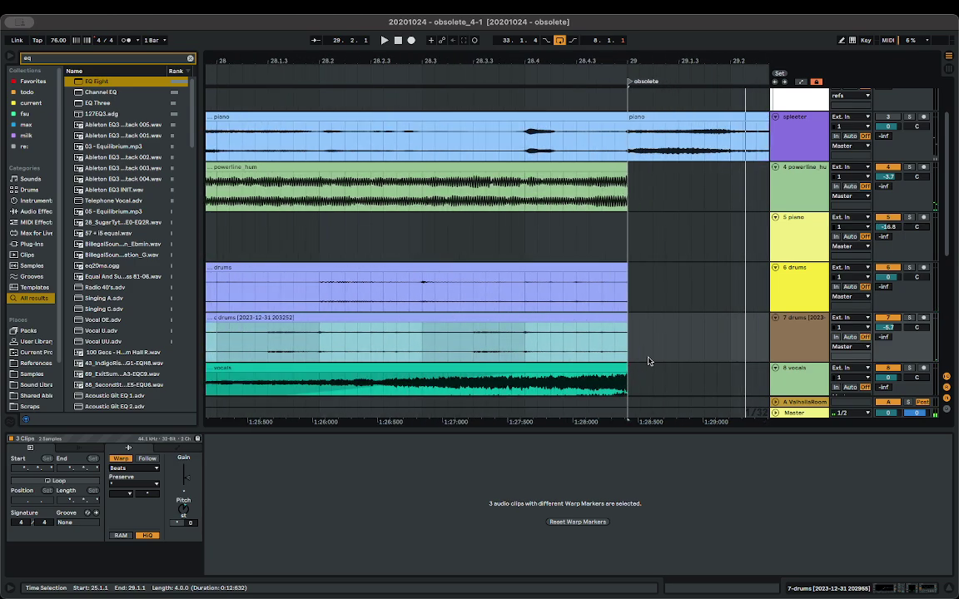
scroll(641, 358, "down", 5)
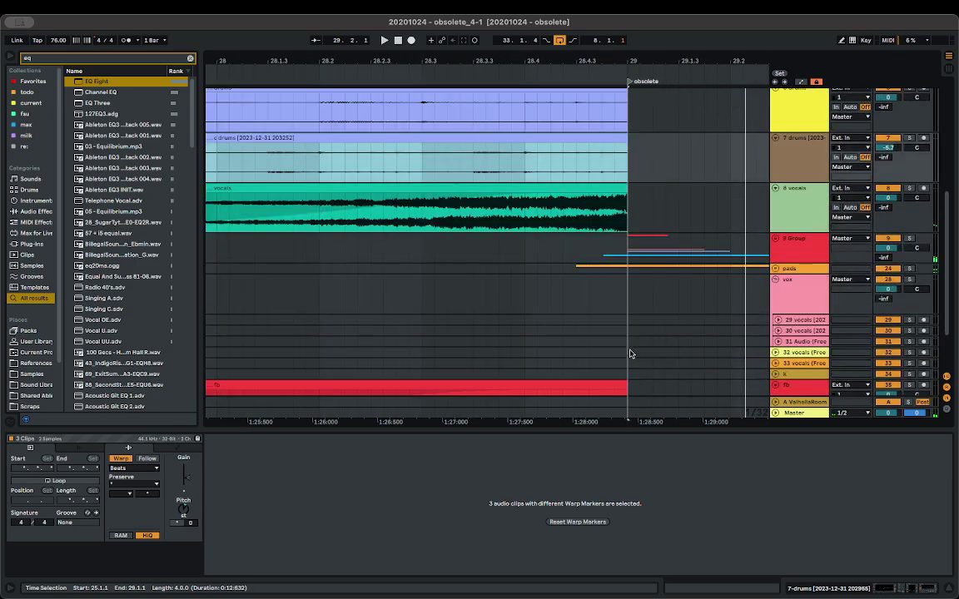
left_click(776, 279)
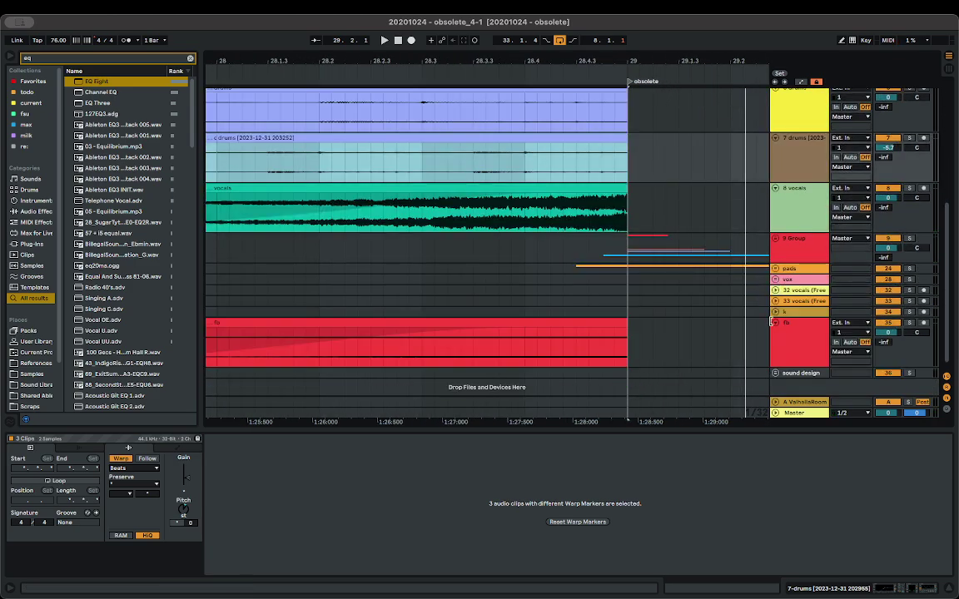
left_click(774, 322)
- Insert silence across all tracks over the range from 28.4.3 to 29.1.1, just before the obsolete locator
left_click(626, 302)
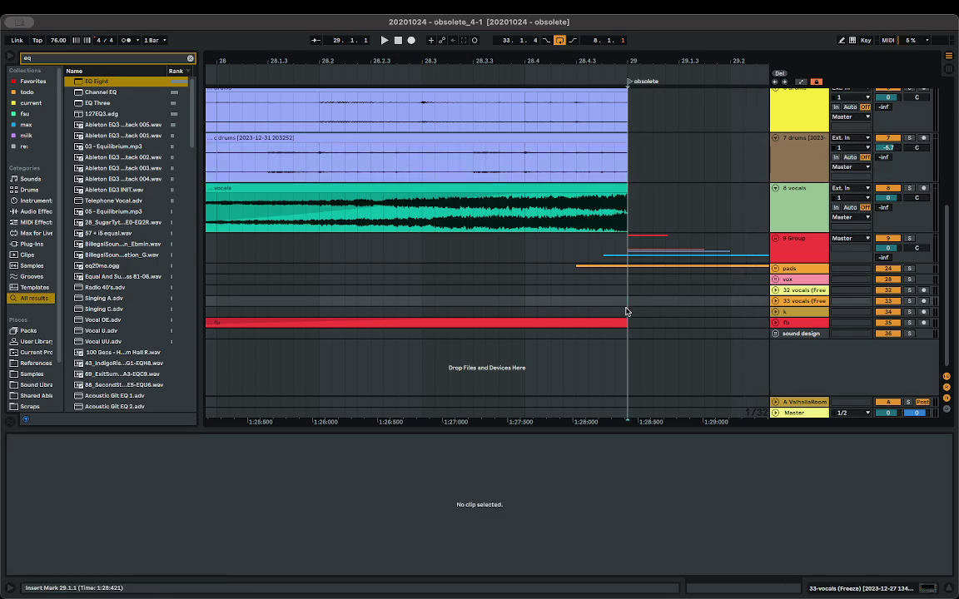
left_click_drag(627, 302, 679, 304)
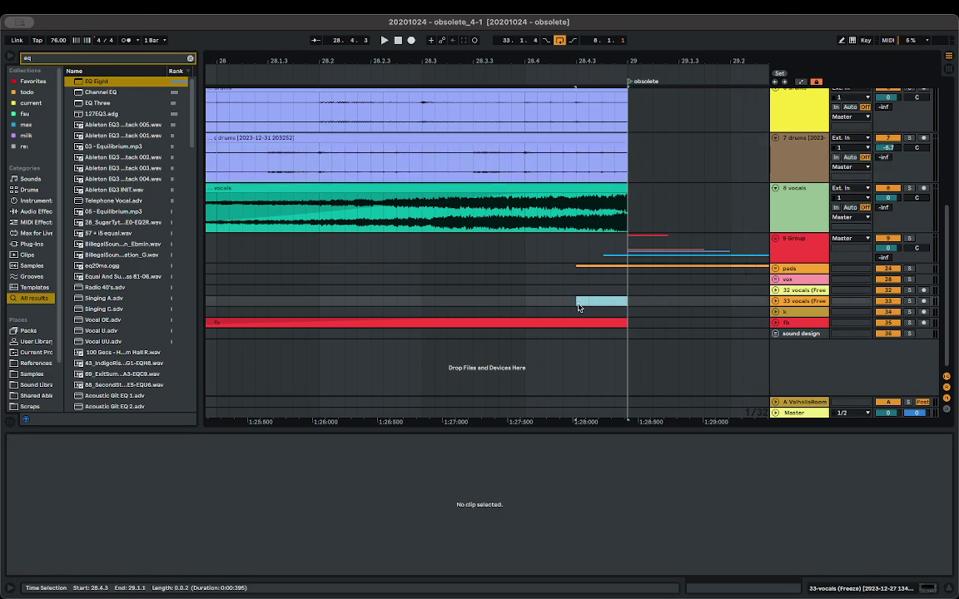
key("space")
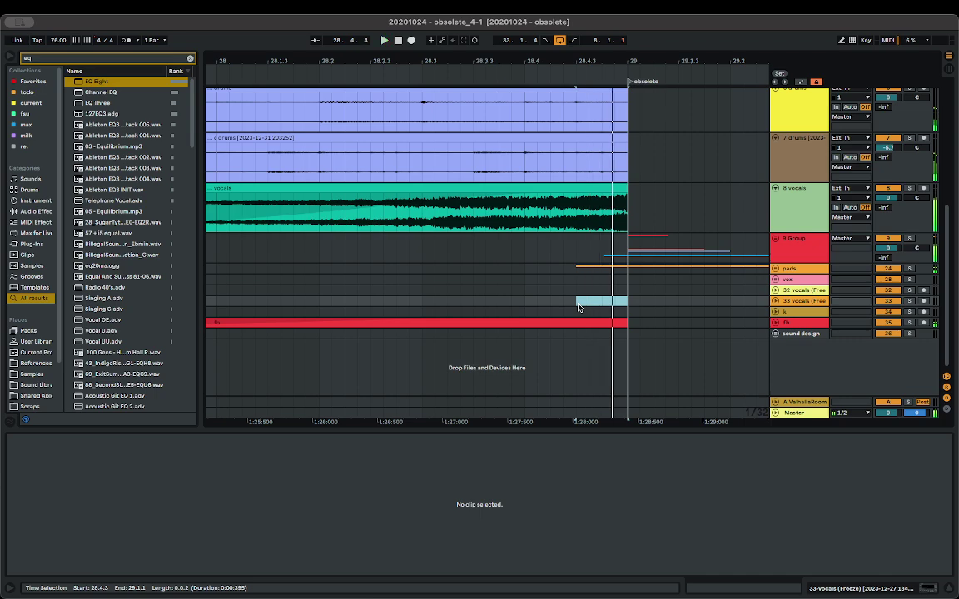
key("ctrl+i")
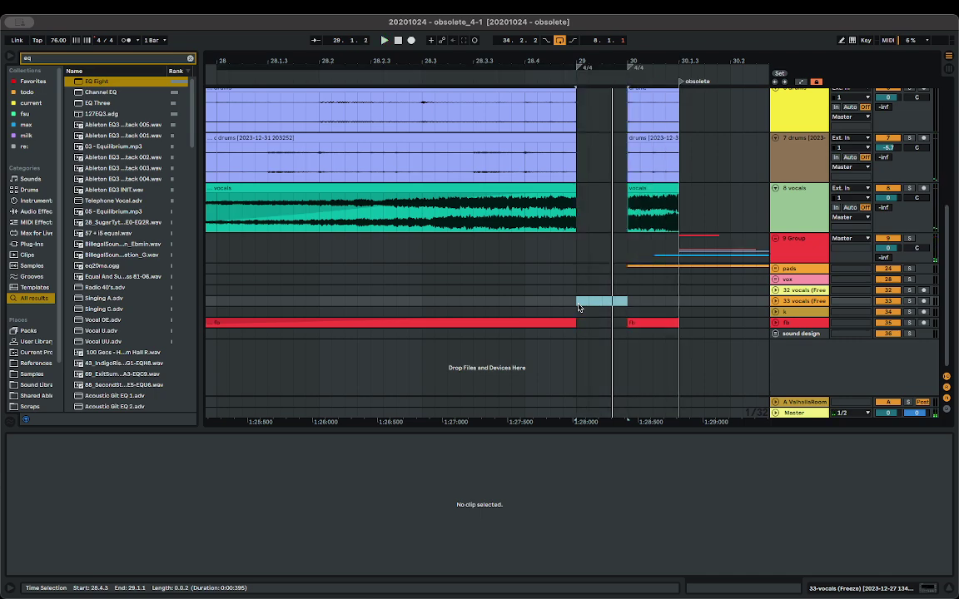
- Undo the last silence insertion, insert silence over 29.1.1 to 29.1.3 instead, and play the transition
key("ctrl+z")
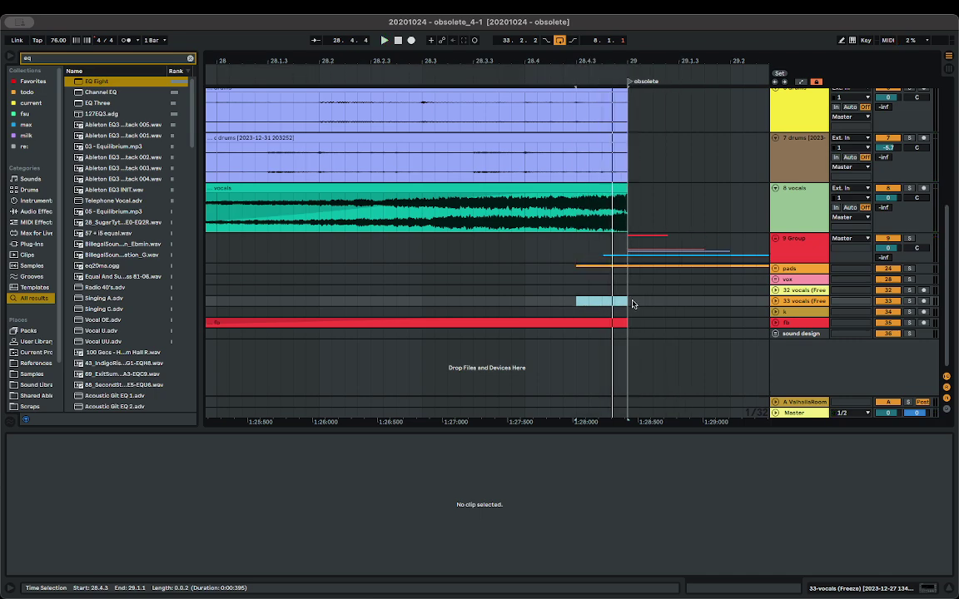
left_click_drag(632, 304, 693, 307)
key("ctrl+i")
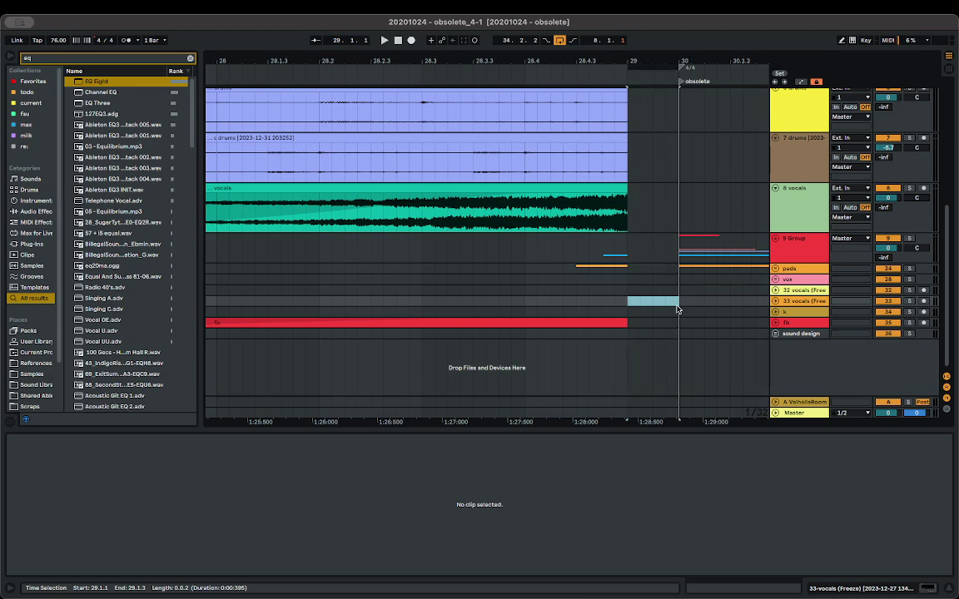
left_click(574, 306)
key("space")
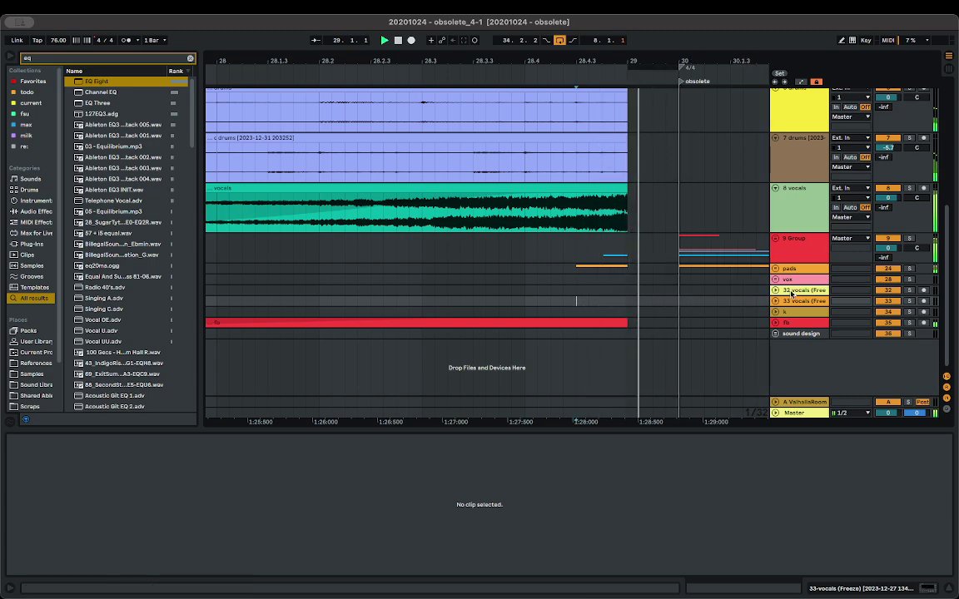
- Unfold 9 Group and 18 Group, move track 21's short pickup drum clip to 29.1.2 just before the obsolete locator, and play it
left_click(775, 239)
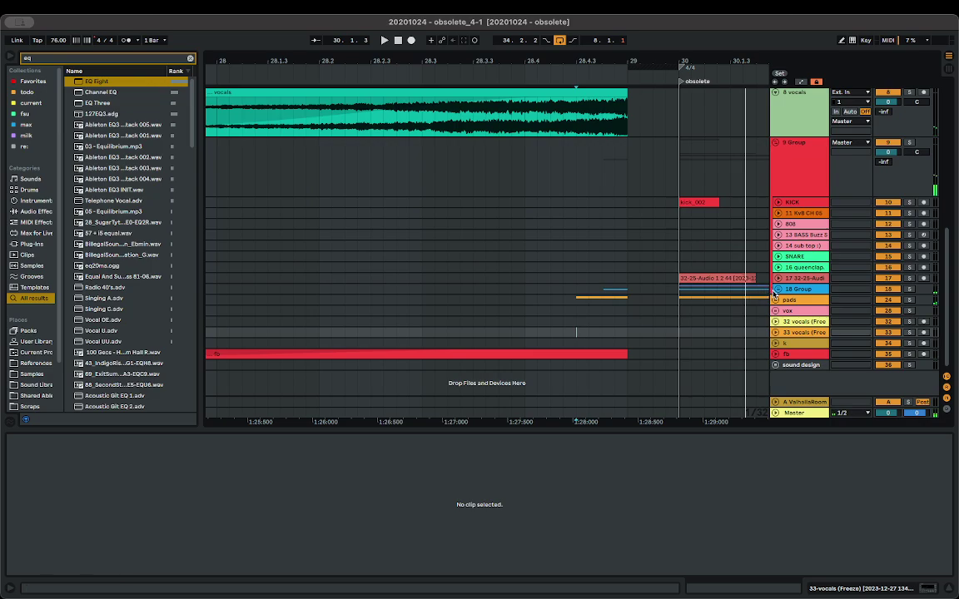
left_click(777, 289)
scroll(583, 366, "down", 3)
left_click_drag(617, 325, 664, 326)
key("space")
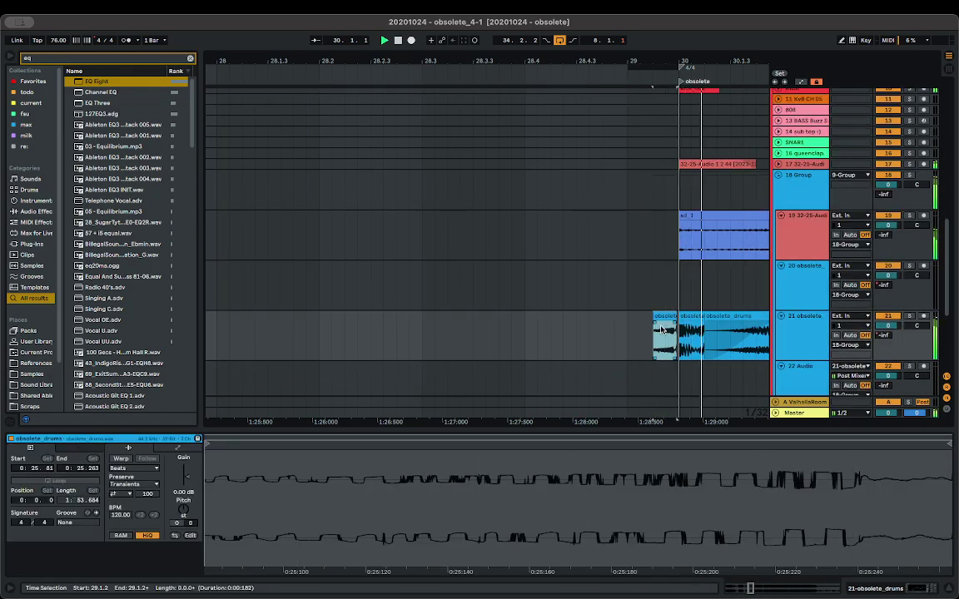
- Widen the gap by inserting silence twice more at 29.1.1, one sixteenth note each time, playing the transition after each insertion
left_click(476, 322)
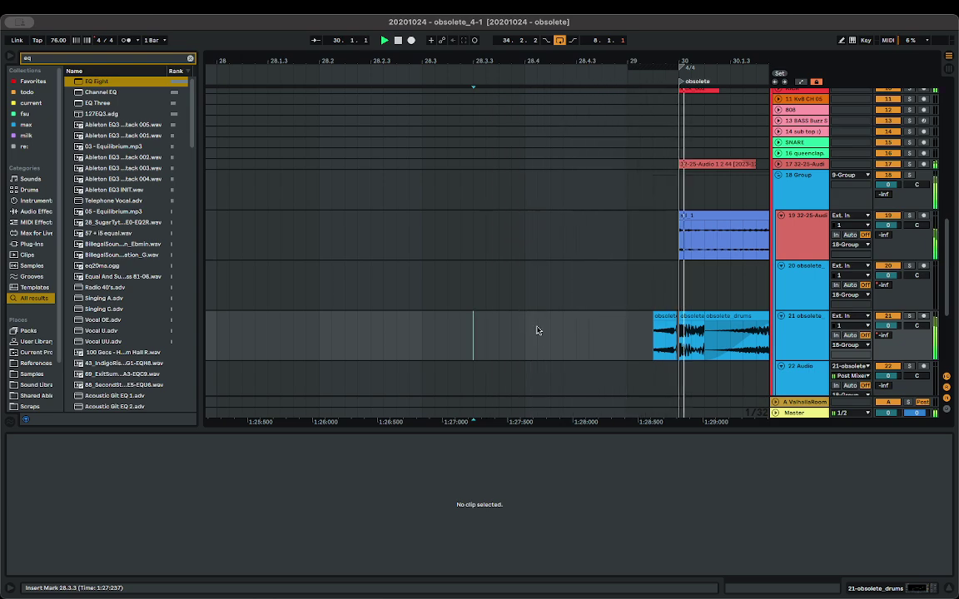
left_click(633, 334)
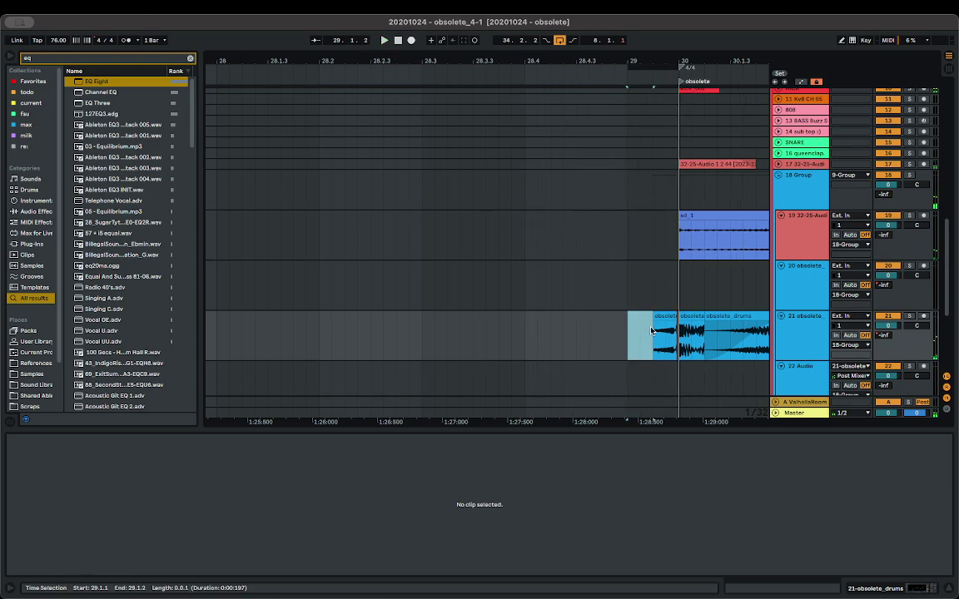
key("super+i")
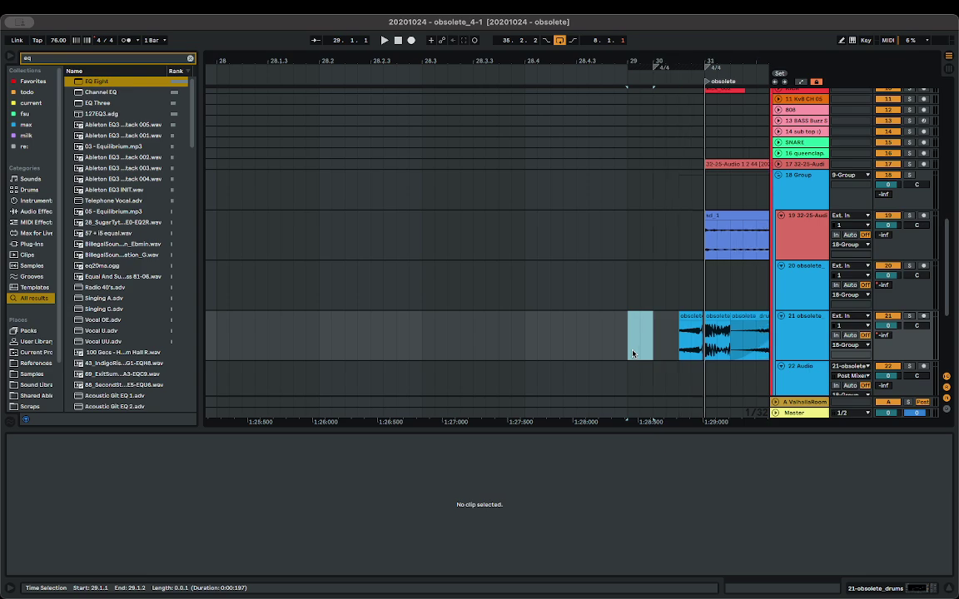
left_click(590, 342)
key("space")
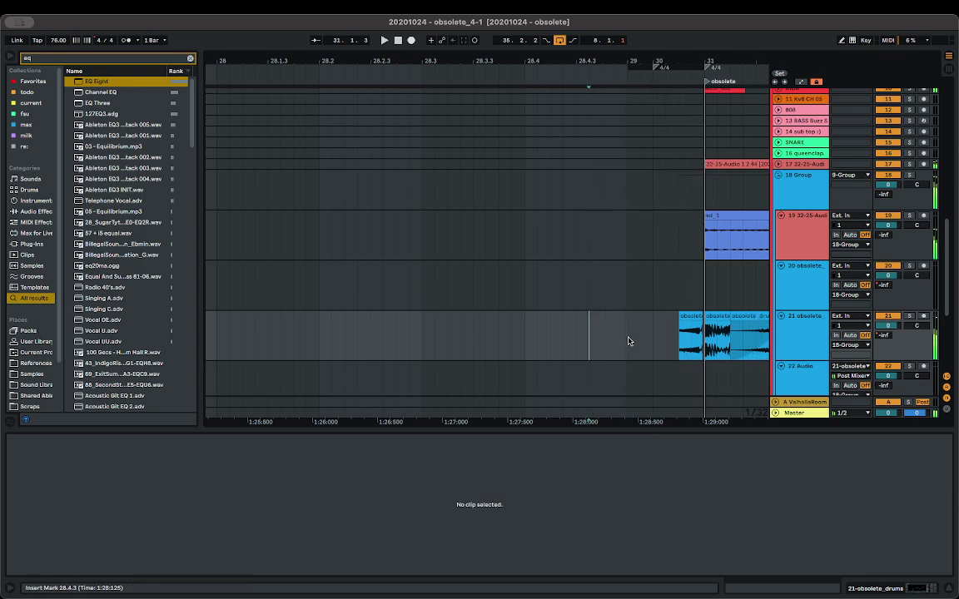
key("super+i")
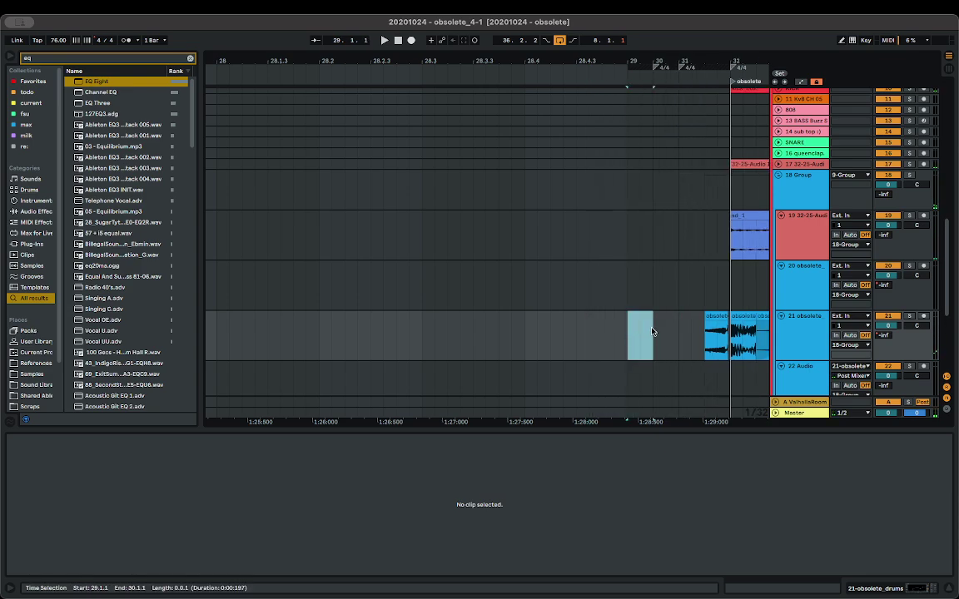
left_click(538, 316)
key("space")
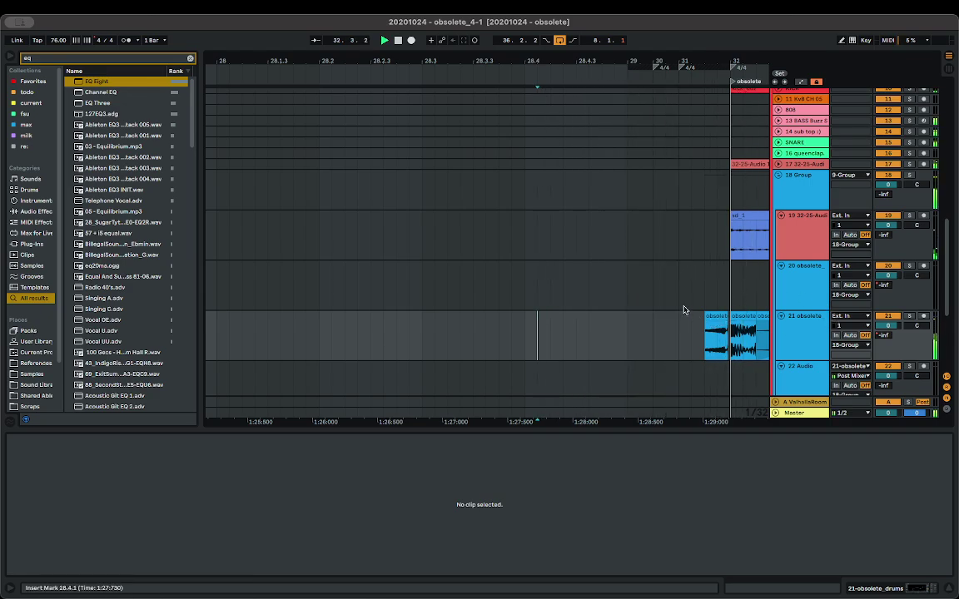
- Play the arrangement from the vocals clip on track 8 and delete the powerline_hum track
scroll(652, 303, "down", 10)
scroll(603, 308, "up", 9)
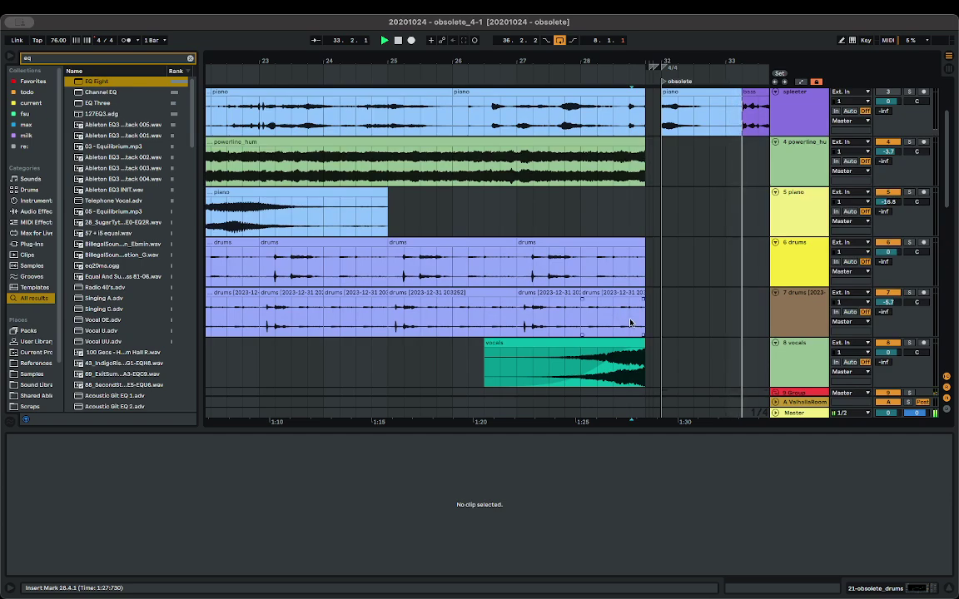
scroll(630, 323, "down", 3)
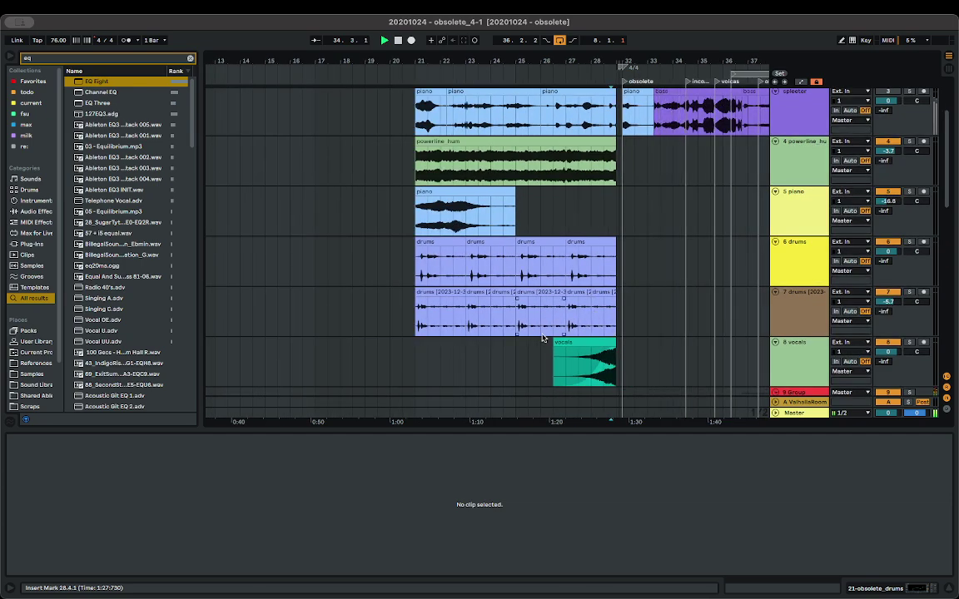
left_click(571, 343)
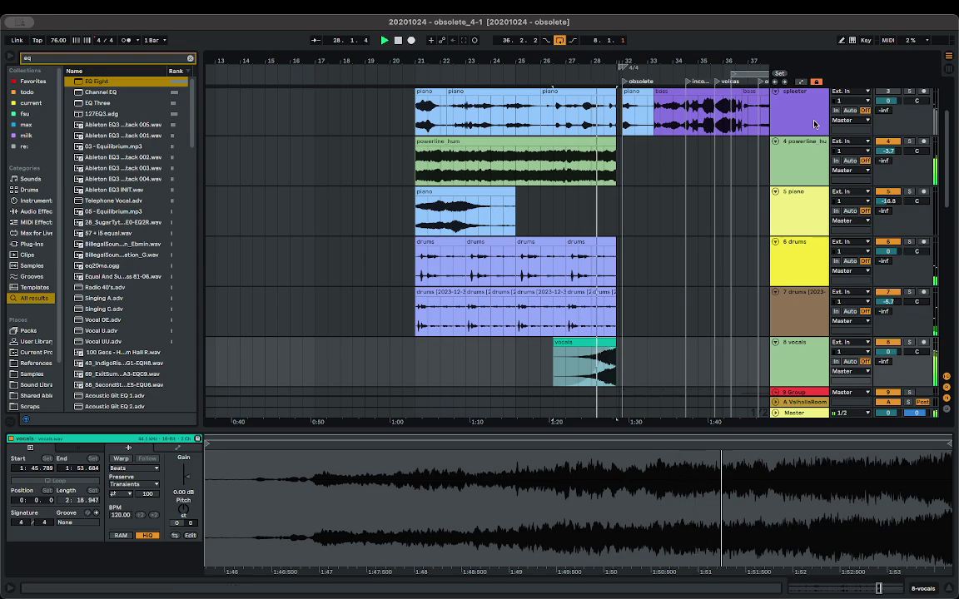
left_click(804, 169)
key("BackSpace")
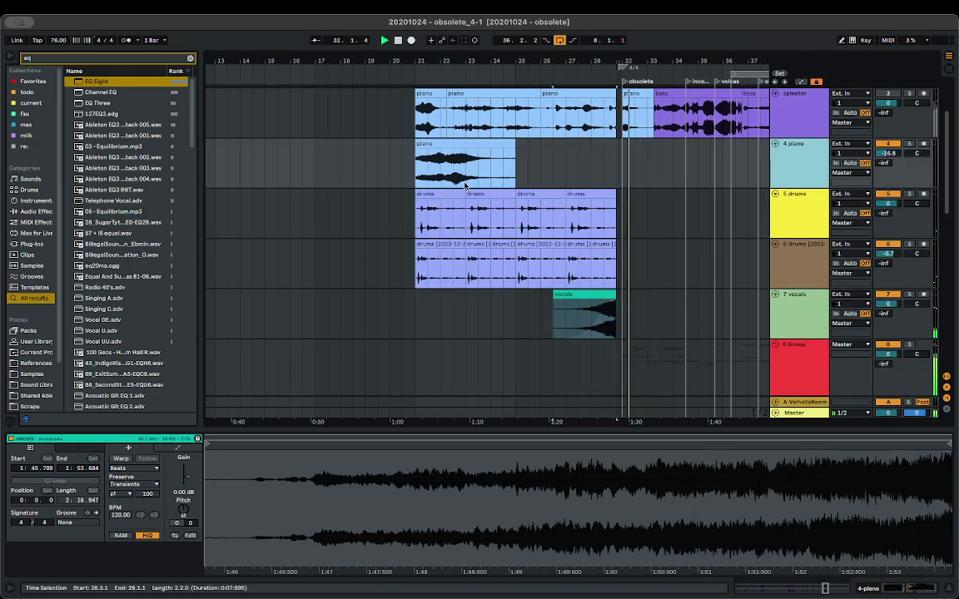
- Duplicate track 6's drums from bars 21–23 onto bars 23–25 and move track 4's piano clip to start at bar 25
left_click(447, 158)
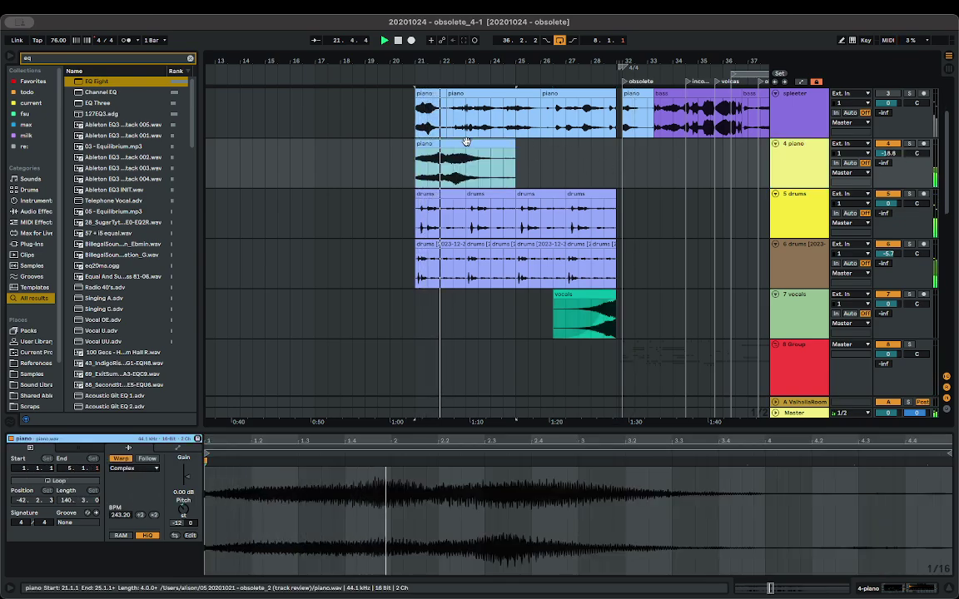
left_click_drag(472, 158, 548, 163)
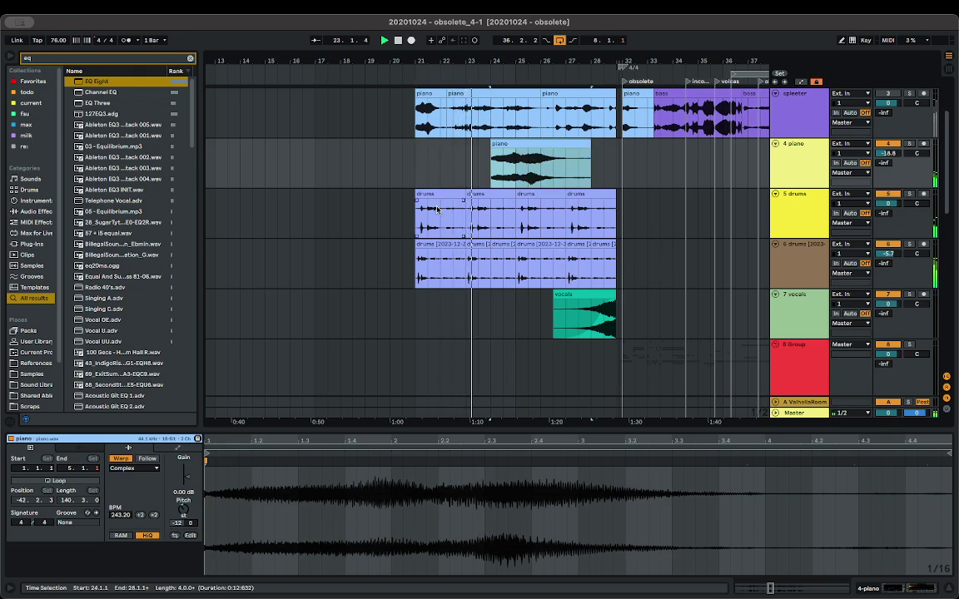
left_click(462, 259)
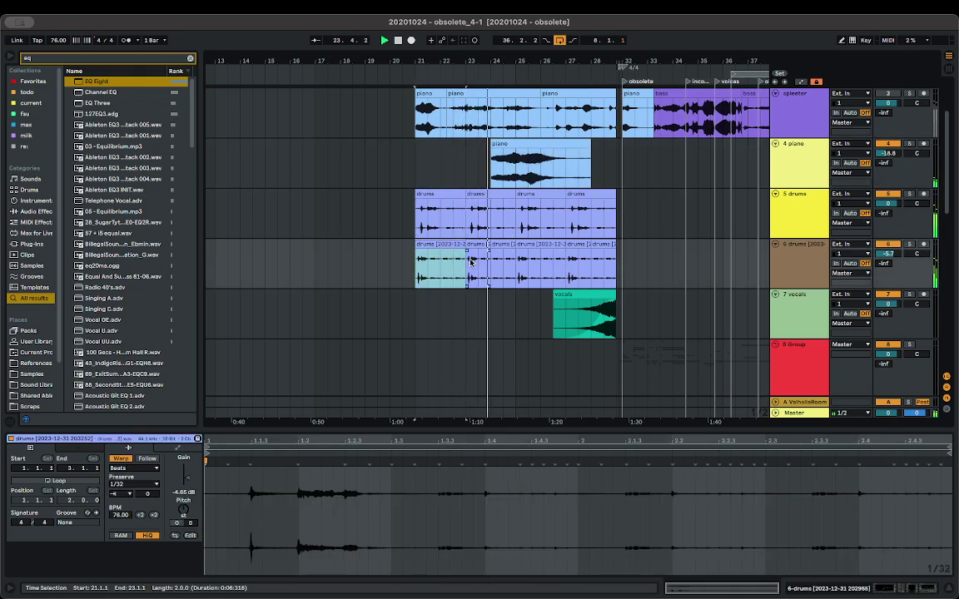
left_click(471, 261)
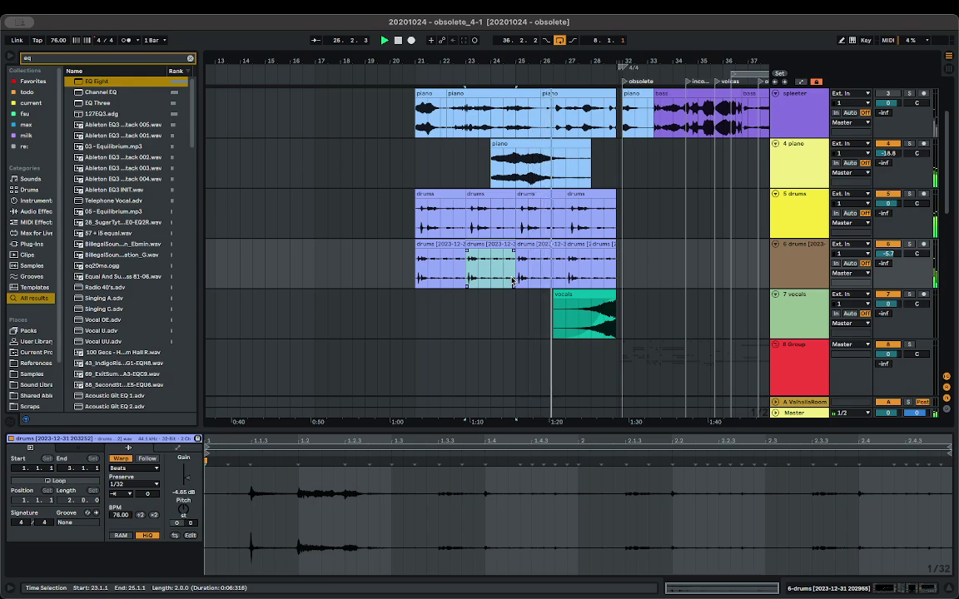
left_click_drag(564, 154, 595, 160)
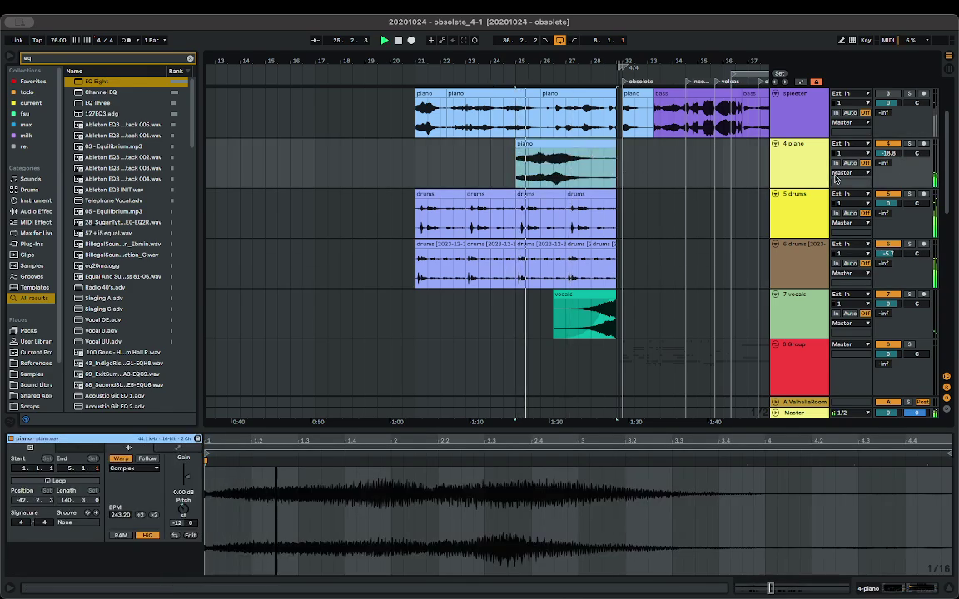
- Automate Speaker On for the track 4 piano so it is off from 29.1.1 to the obsolete locator
left_click(888, 144)
scroll(649, 170, "up", 5)
key("a")
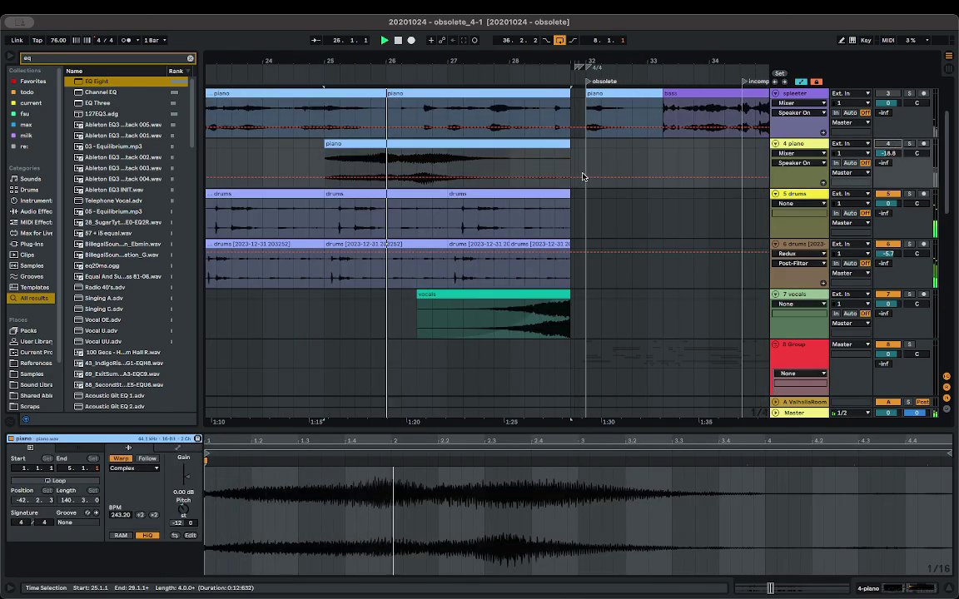
key("a")
key("a")
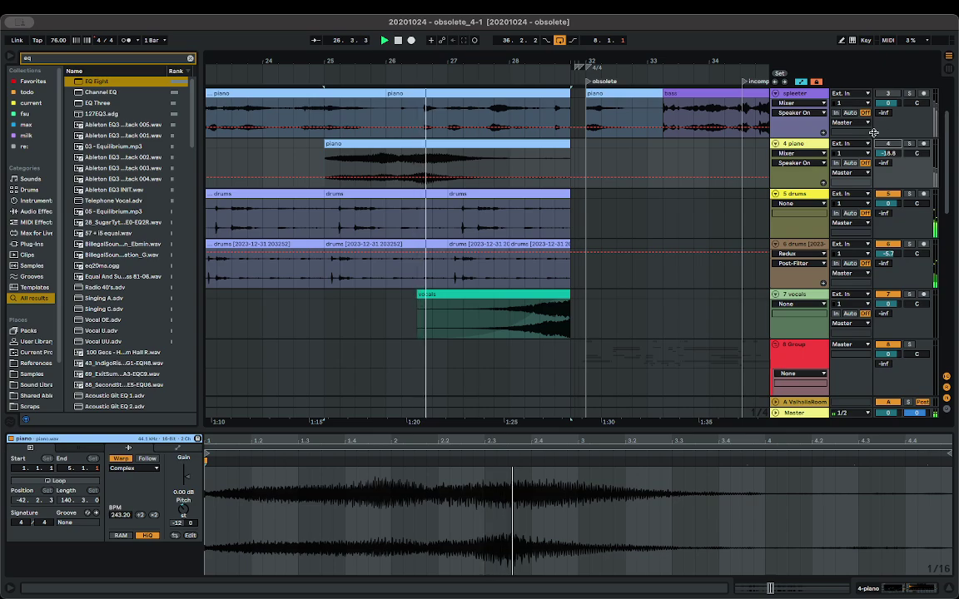
left_click(578, 166)
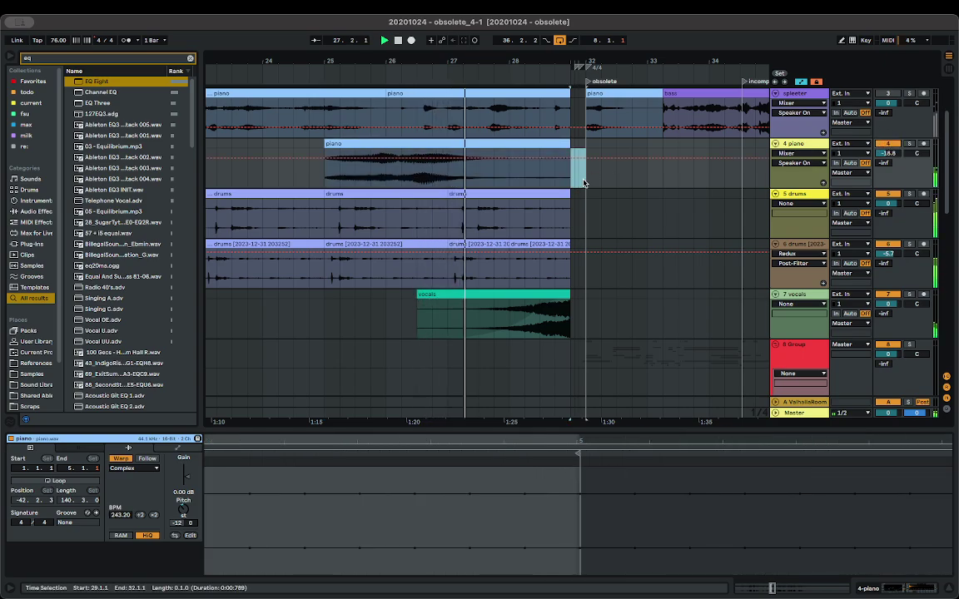
- Delete the two extra 4/4 time signature markers in the gap before the obsolete locator
right_click(580, 68)
left_click(584, 82)
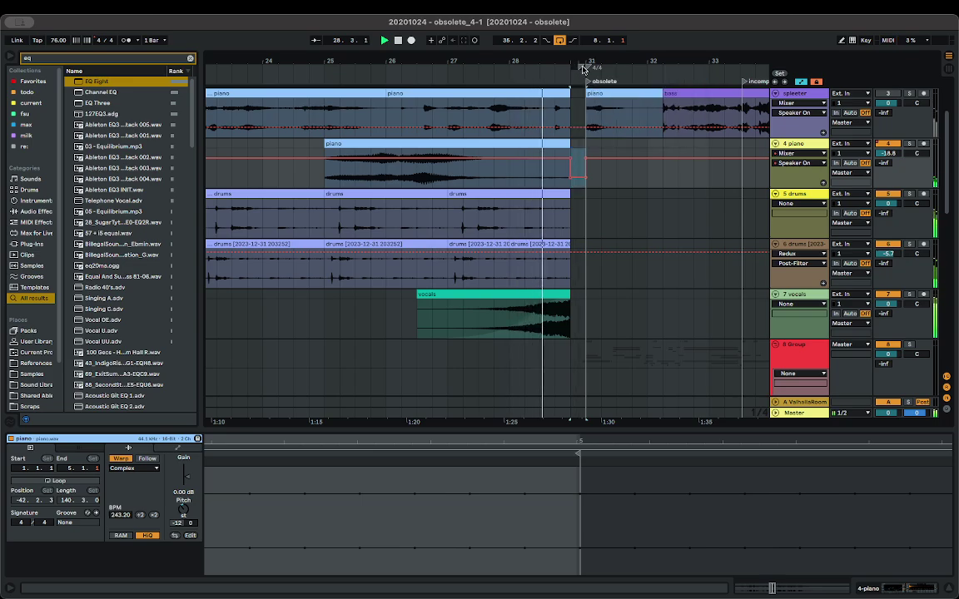
right_click(583, 69)
left_click(589, 82)
- Solo the track 7 vocals, play their clip and add an EQ Eight to the track
left_click(338, 40)
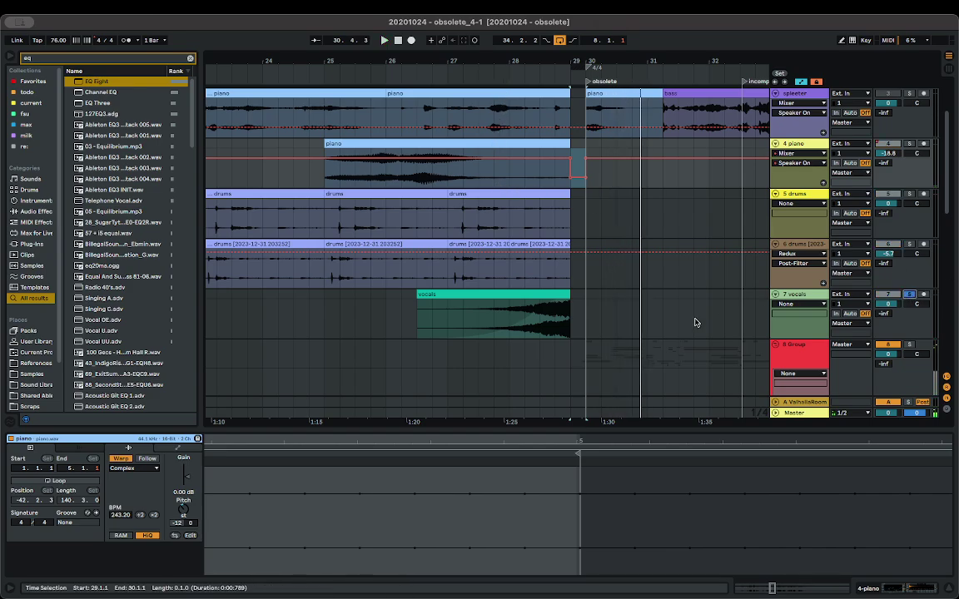
left_click(556, 306)
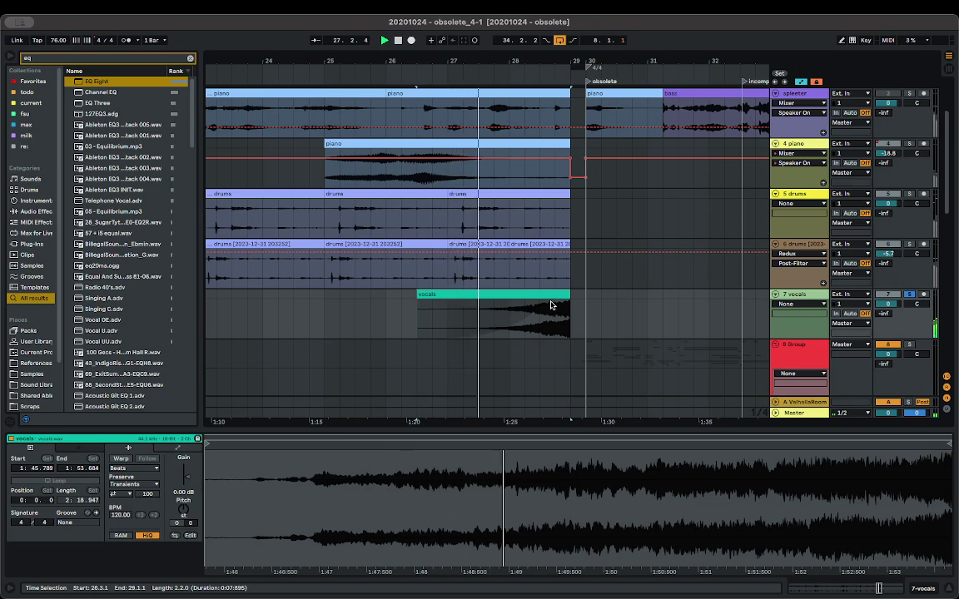
left_click(892, 591)
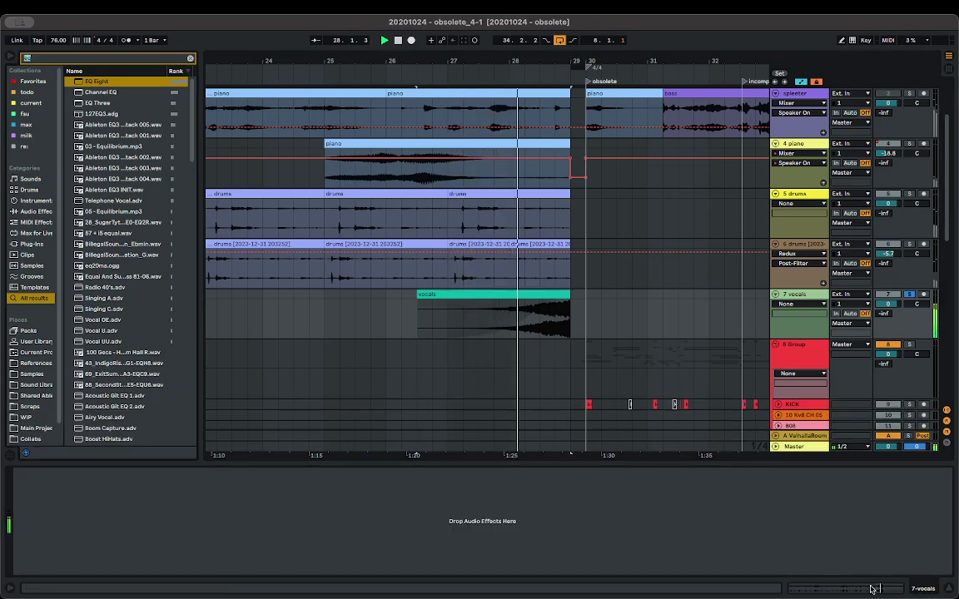
key("super+f")
type("eq")
key("Down")
key("Return")
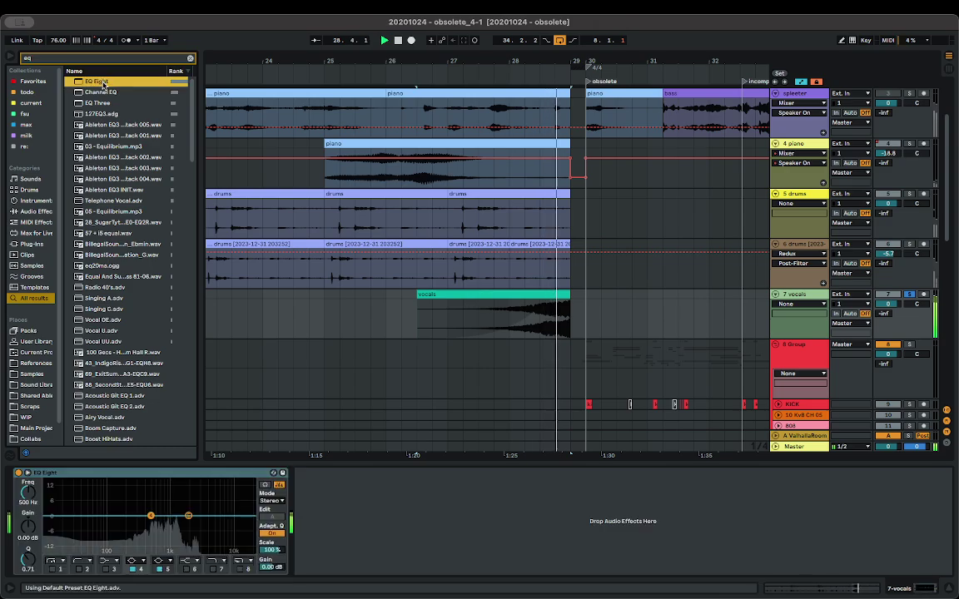
- Enable the EQ Eight's filter 2 low cut, raise its frequency, and dip filter 5 to -11.8 dB at 938 Hz
left_click(77, 569)
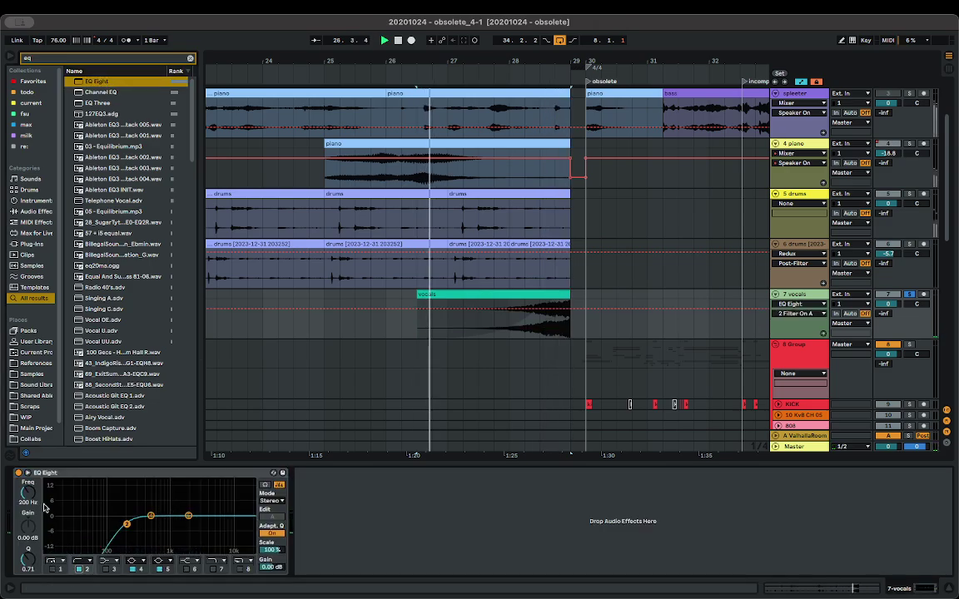
left_click_drag(26, 493, 32, 497)
left_click_drag(189, 517, 167, 542)
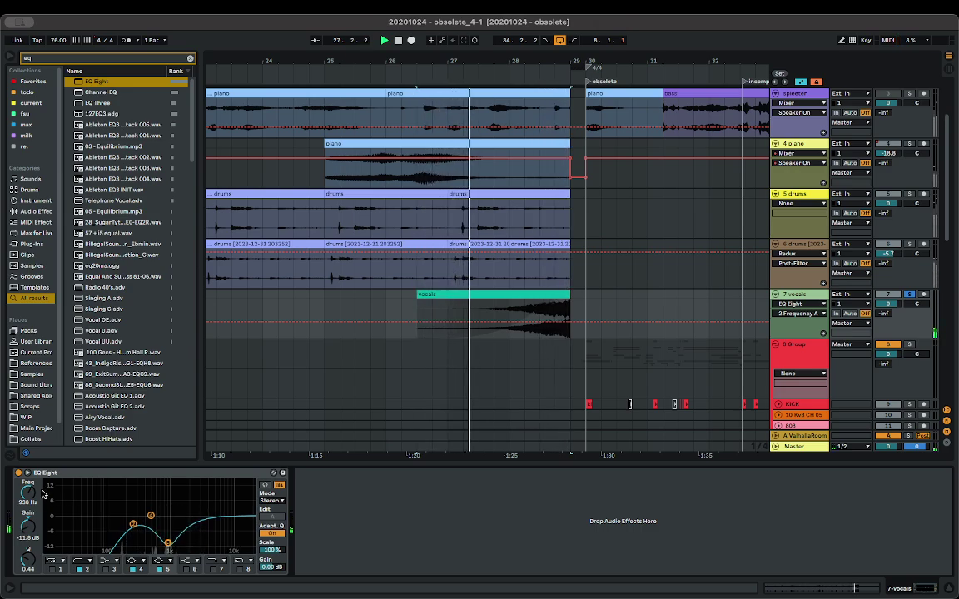
- Bypass and re-enable the vocals' EQ Eight to compare the sound, and unsolo the vocals track
left_click(19, 473)
left_click(19, 474)
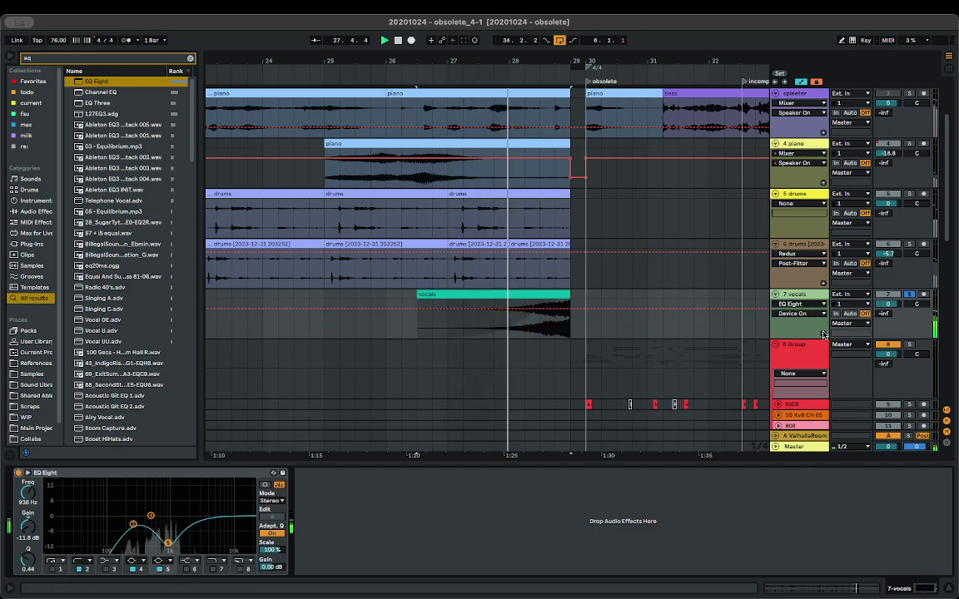
left_click(907, 297)
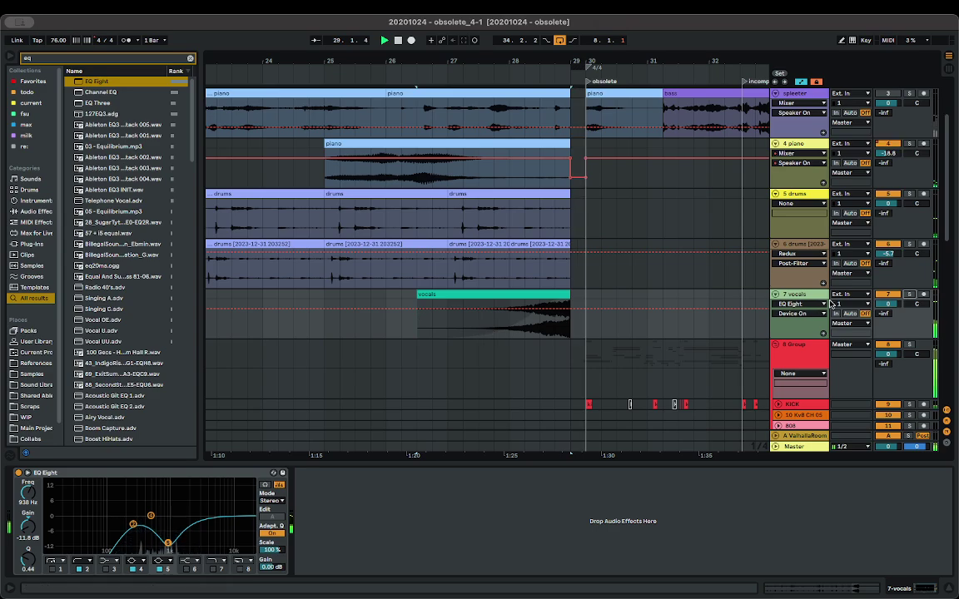
- Play back the transition into the obsolete section while checking the lower drum group and fb tracks
scroll(574, 259, "down", 6)
scroll(574, 259, "down", 3)
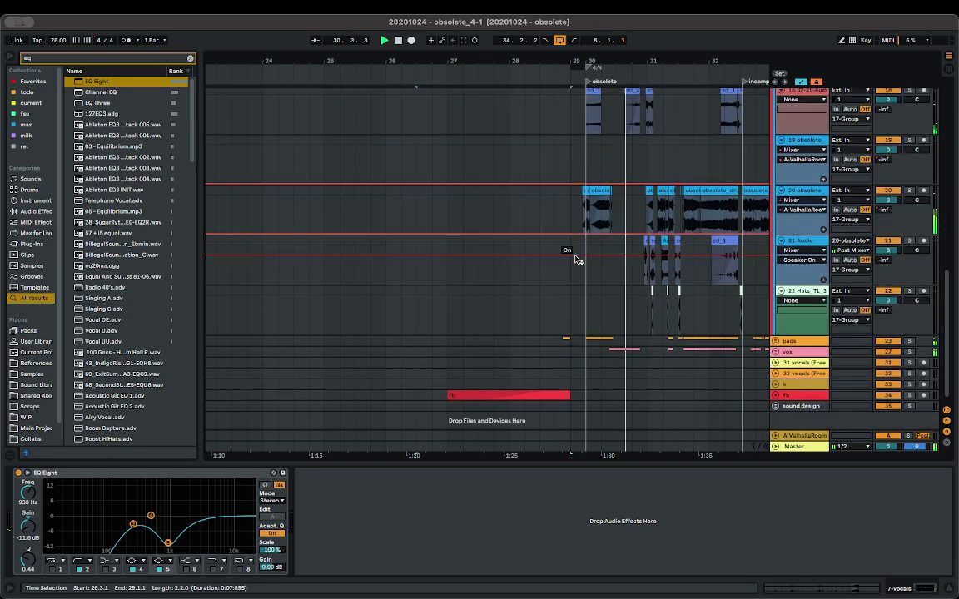
left_click(665, 231)
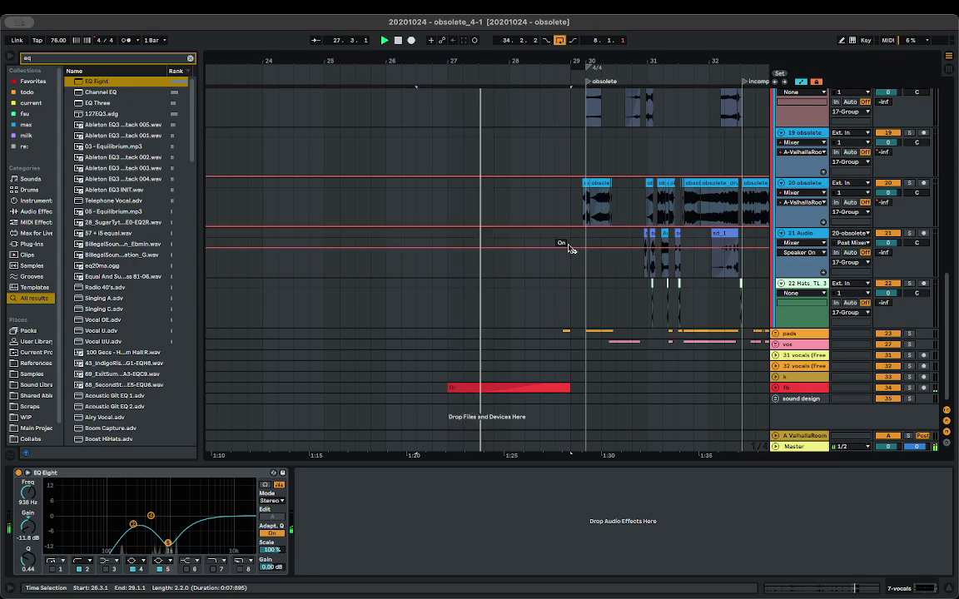
key("space")
key("space")
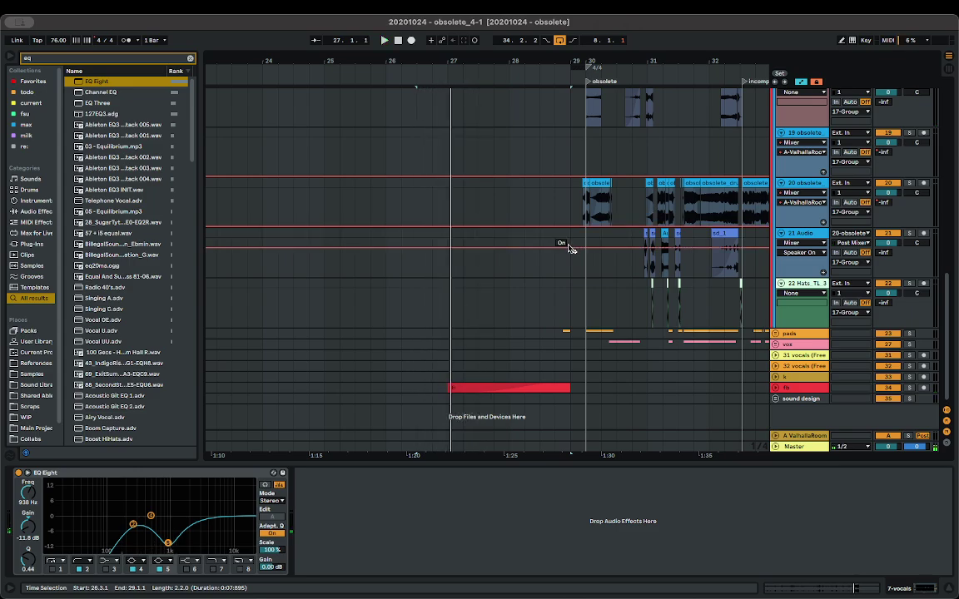
- Play back the breakdown's drums with the track 5 and track 6 drums tracks soloed
scroll(541, 258, "up", 10)
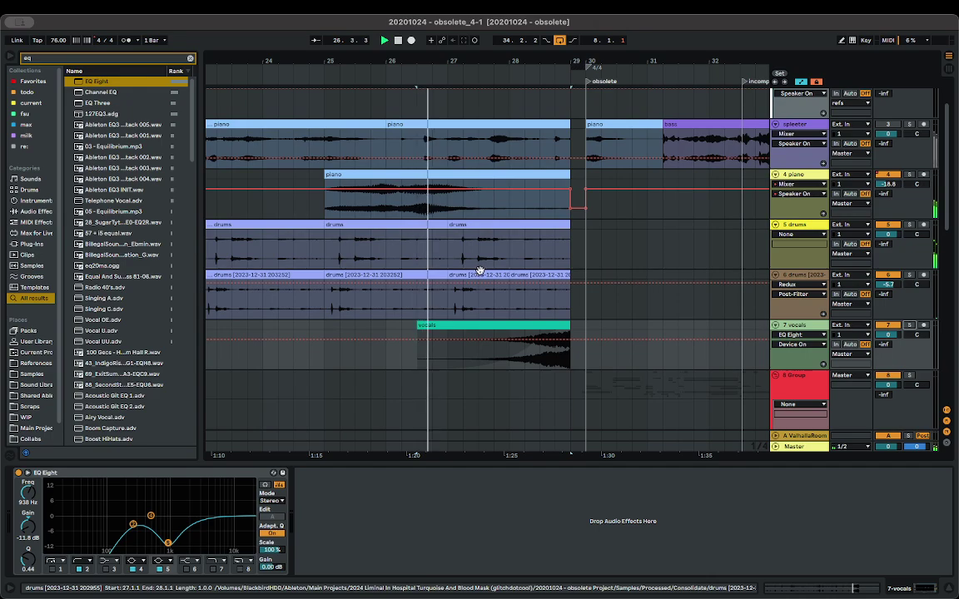
key("space")
key("space")
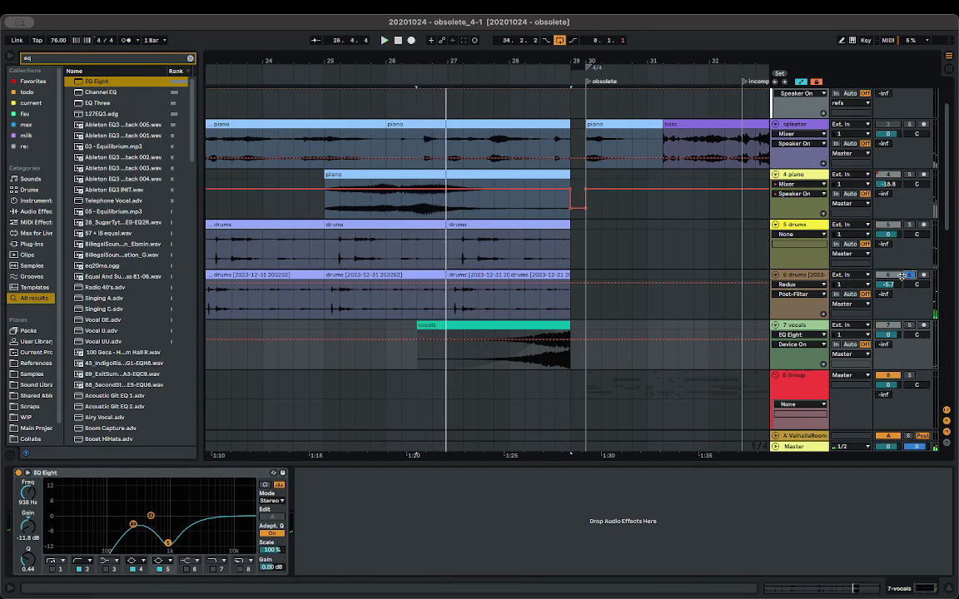
key("space")
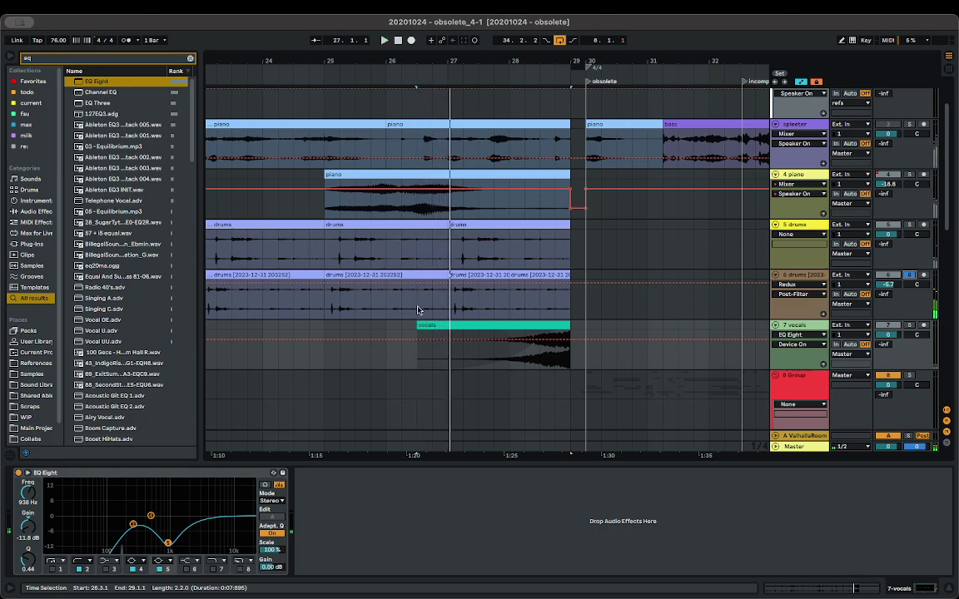
key("space")
left_click(909, 224)
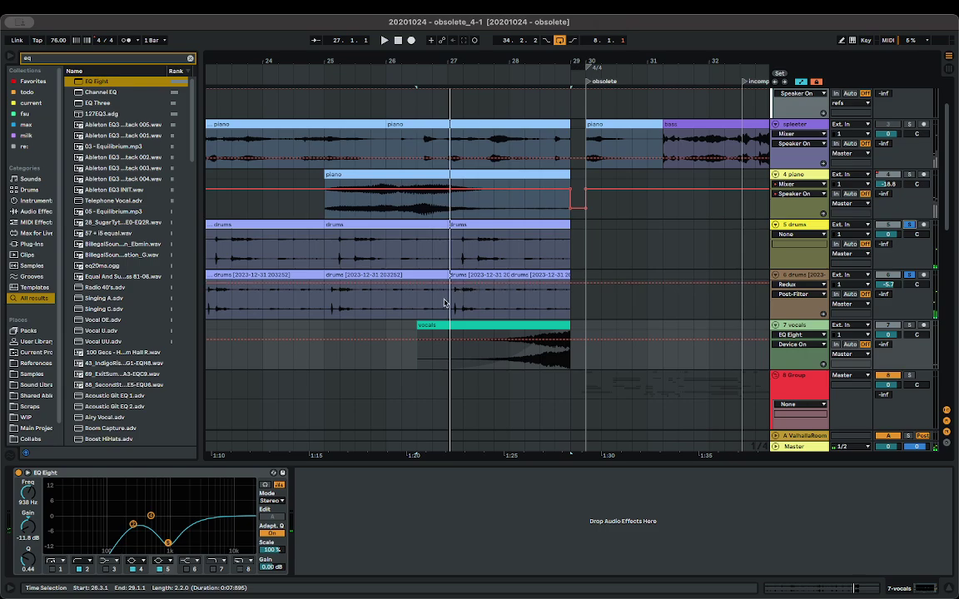
- Duplicate the half bar from 26.3.1 to 27.1.1 of both drums tracks onto 27.1.1–27.3.1 and play it back
scroll(443, 304, "up", 3)
left_click_drag(376, 304, 391, 266)
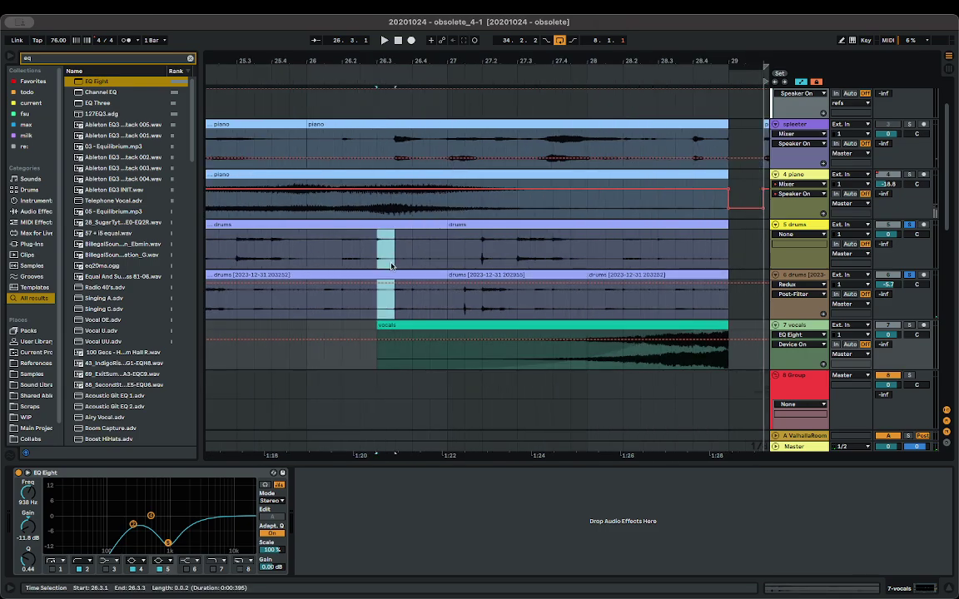
left_click(447, 229)
key("super+d")
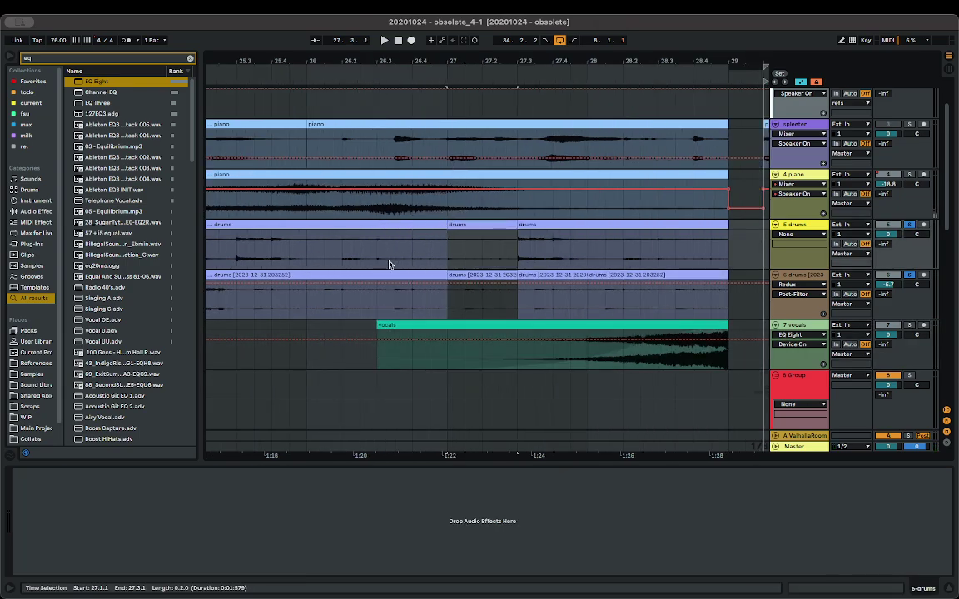
left_click(372, 310)
key("space")
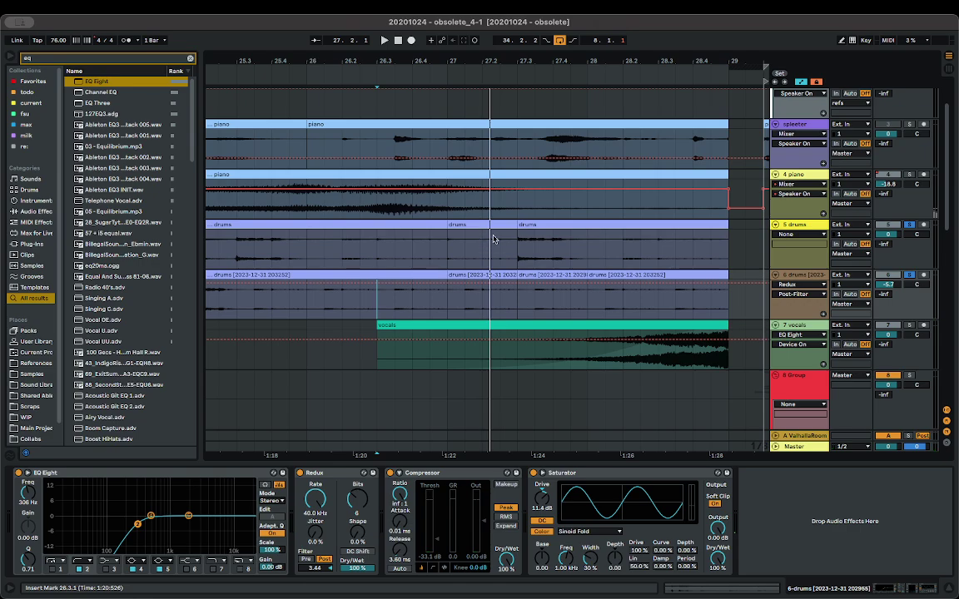
- Shift the track 5 drums slice at 27.1.1–27.1.3 so it starts at 27.1.3, and replay from 26.3.1
left_click(468, 226)
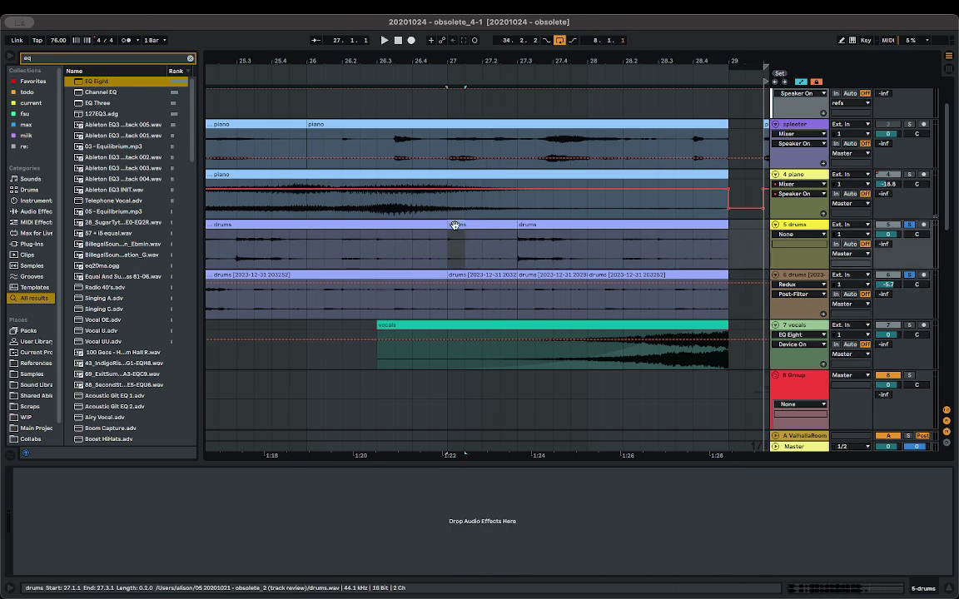
left_click_drag(455, 226, 482, 238)
key("space")
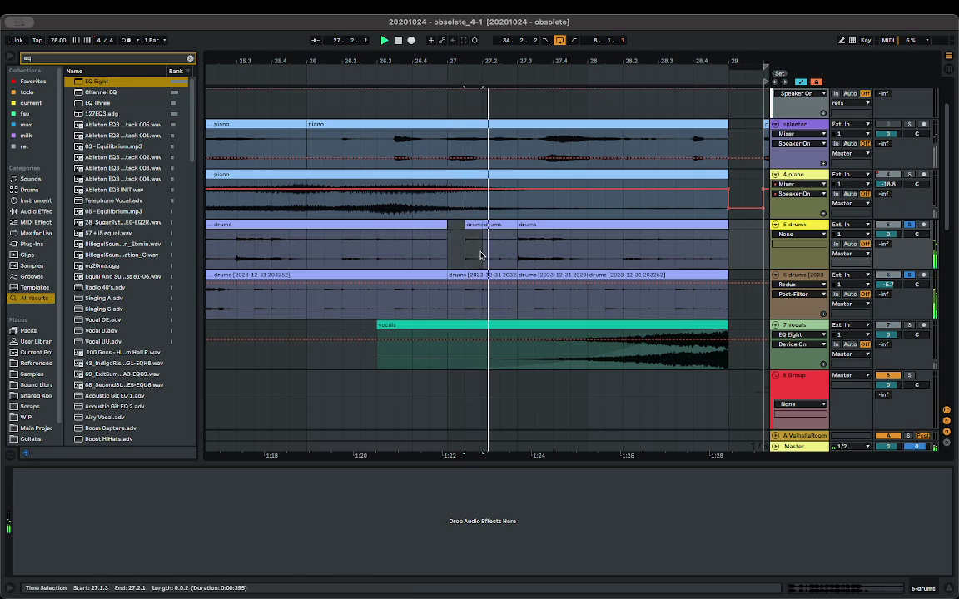
key("space")
left_click(377, 284)
key("space")
key("space")
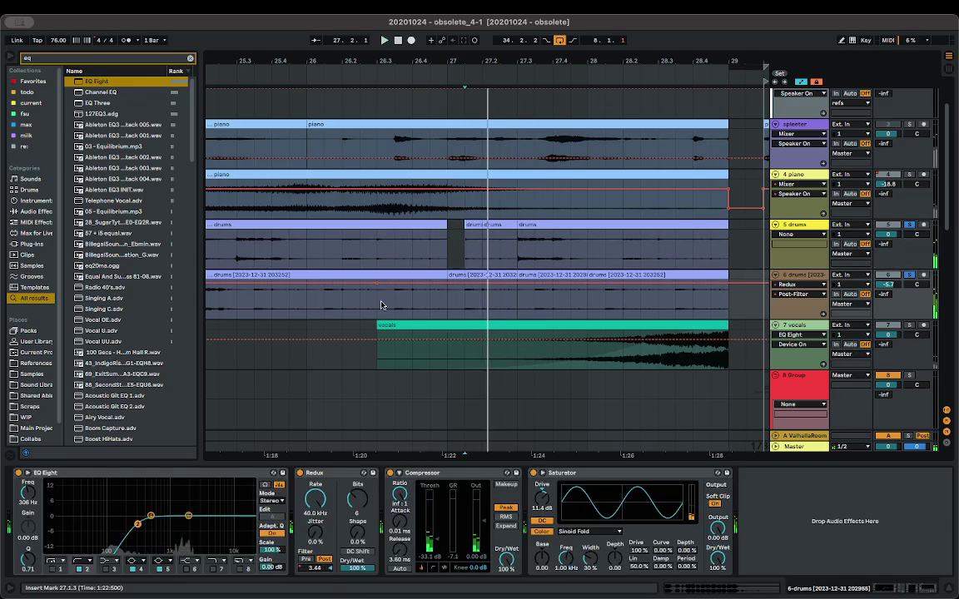
left_click(376, 305)
key("space")
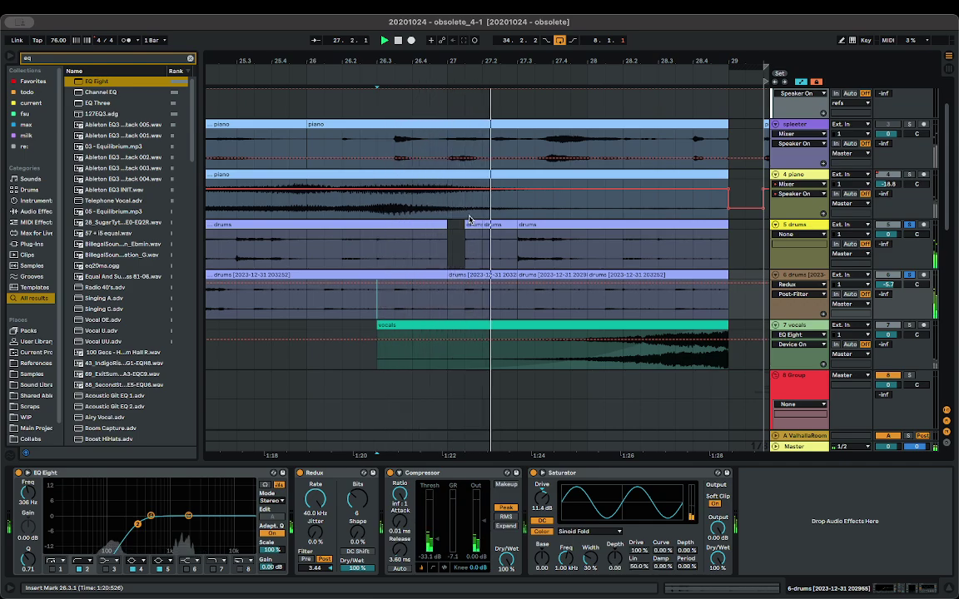
- Move the short track 5 drums slice from 27.1.3 to 27.2.1 and play back from 26.3.3
left_click(510, 225)
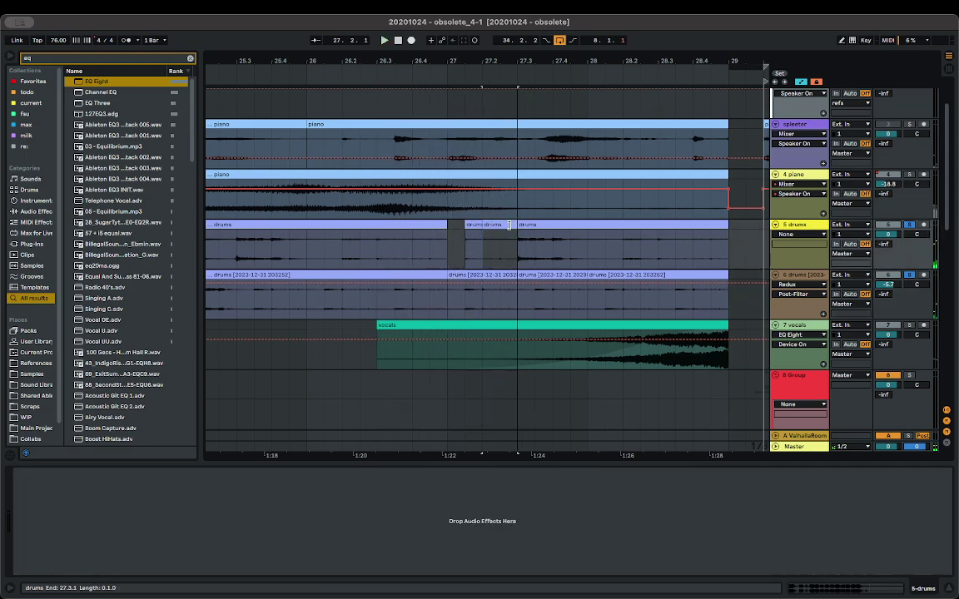
left_click_drag(473, 225, 491, 226)
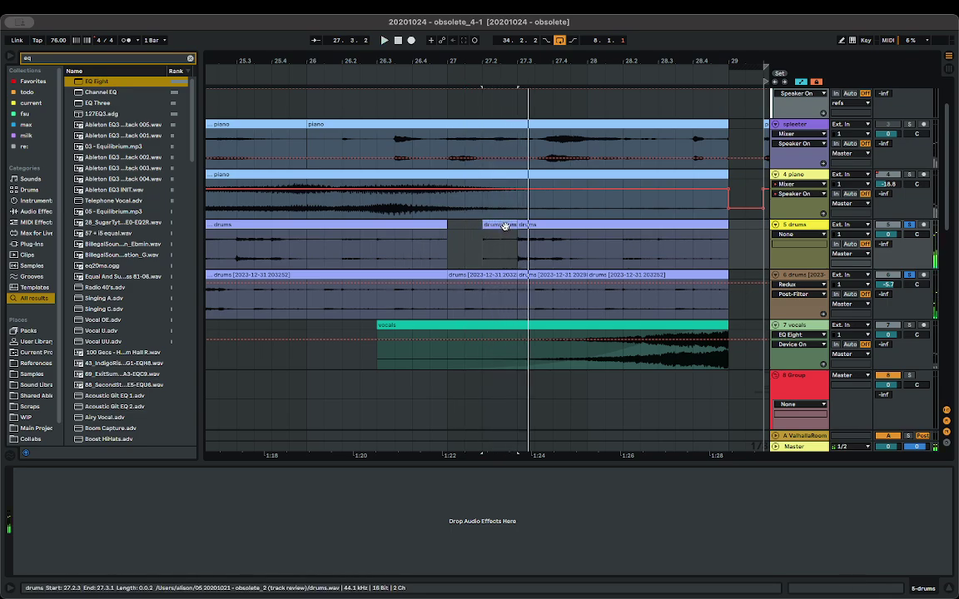
left_click(505, 225)
left_click(397, 251)
key("space")
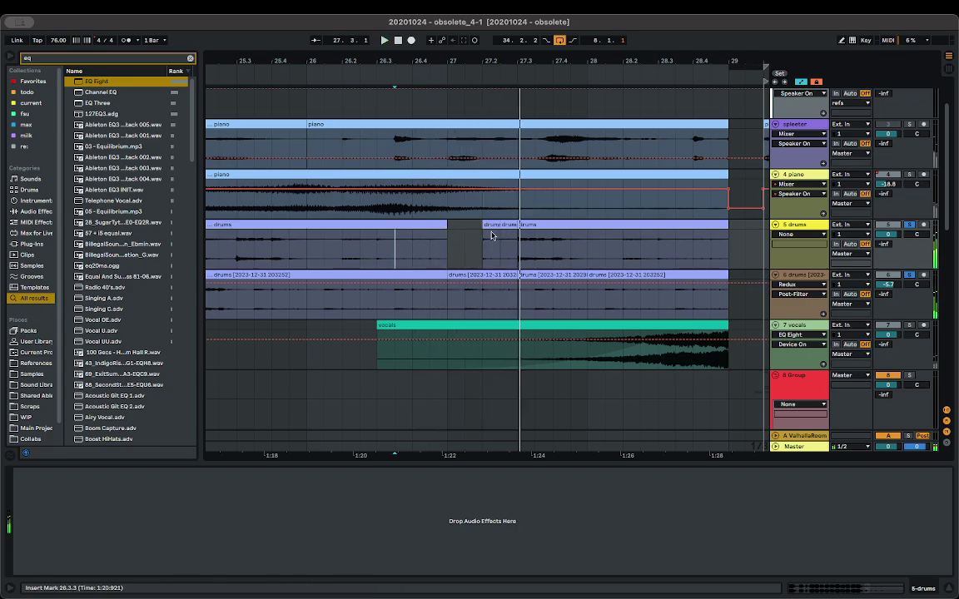
- Copy the track 6 drums beat before bar 27 onto 27.1.1–27.2.1 and play back from 26.3.1
left_click(396, 303)
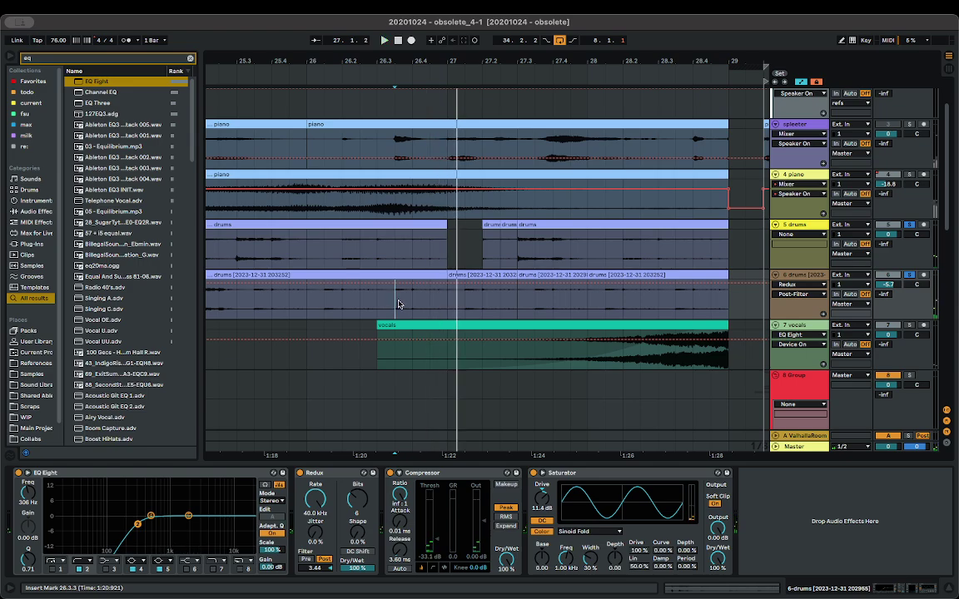
left_click(411, 304)
left_click_drag(418, 285, 462, 278)
key("space")
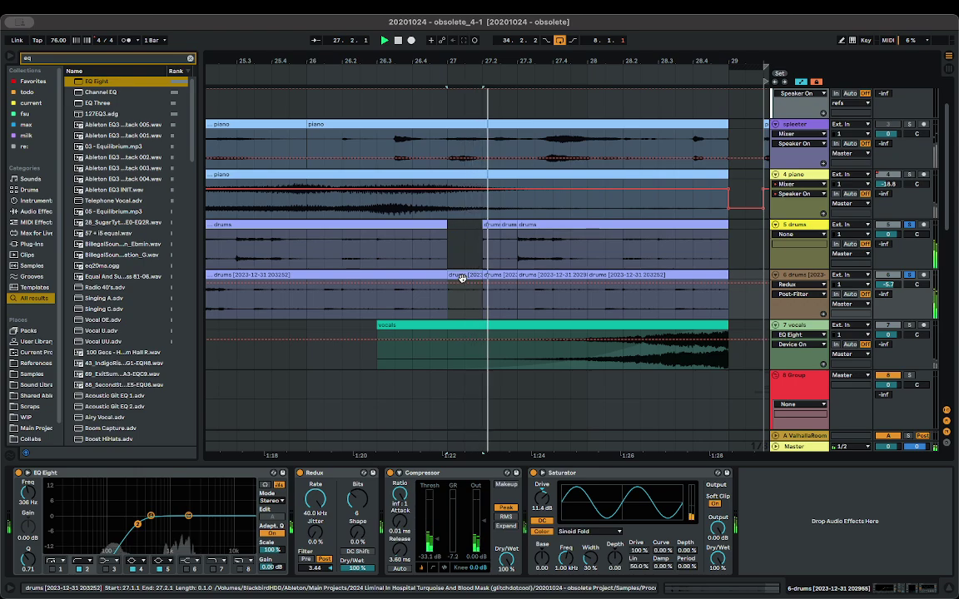
left_click(377, 297)
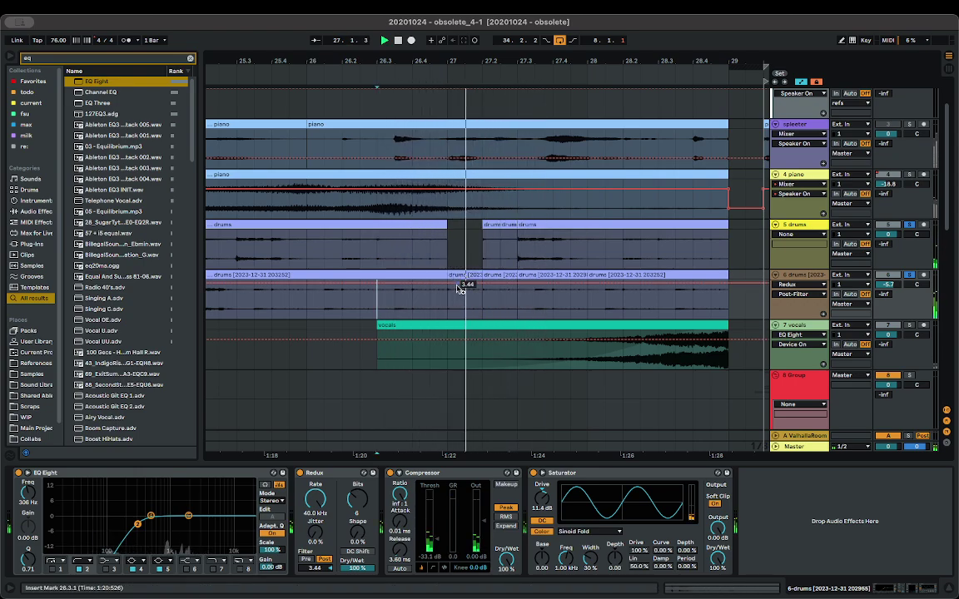
key("space")
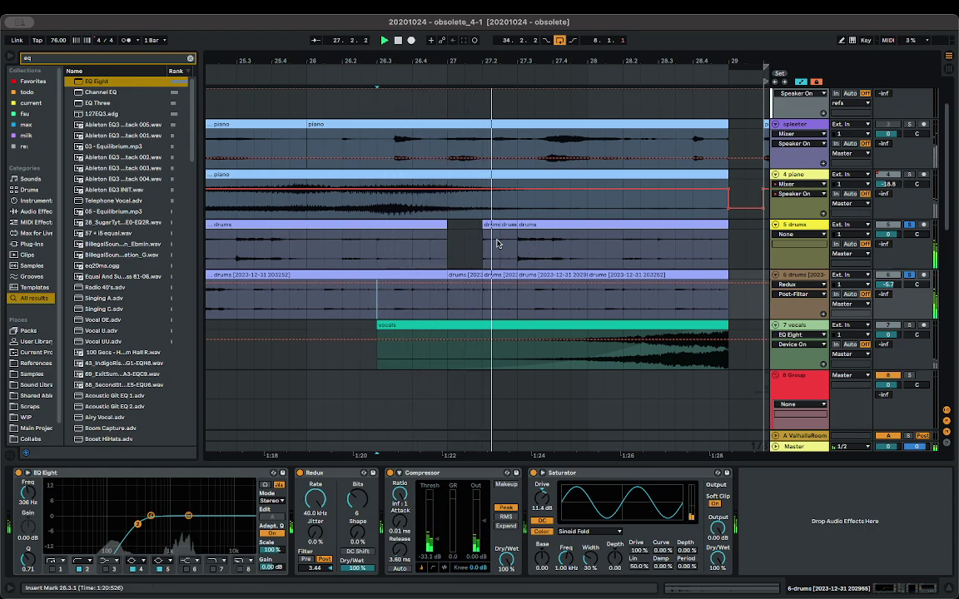
key("space")
key("space")
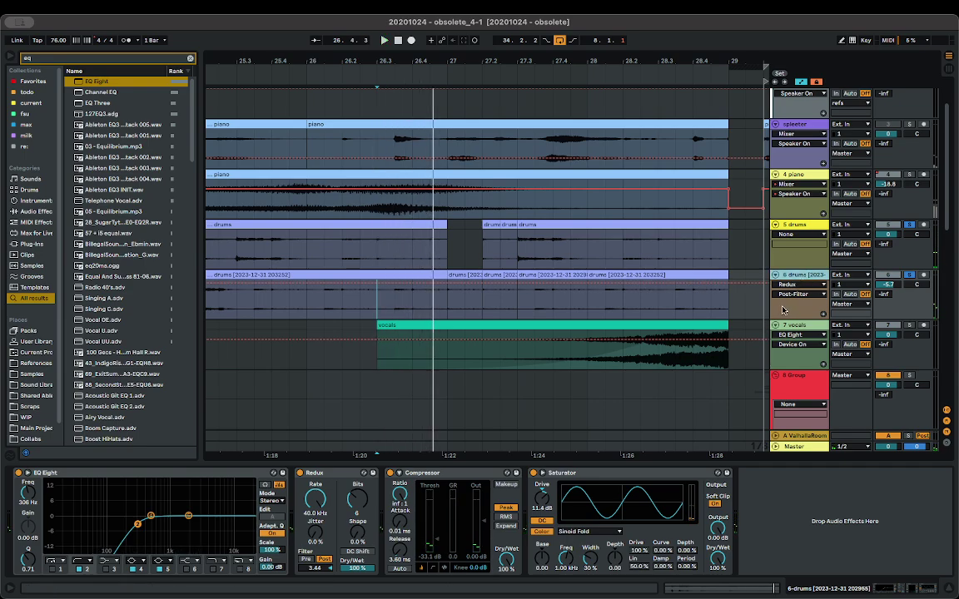
- Insert an audio track below the drums, group the two drums tracks, and set the new track's input to 5-Group
key("super+t")
left_click(799, 278)
right_click(799, 279)
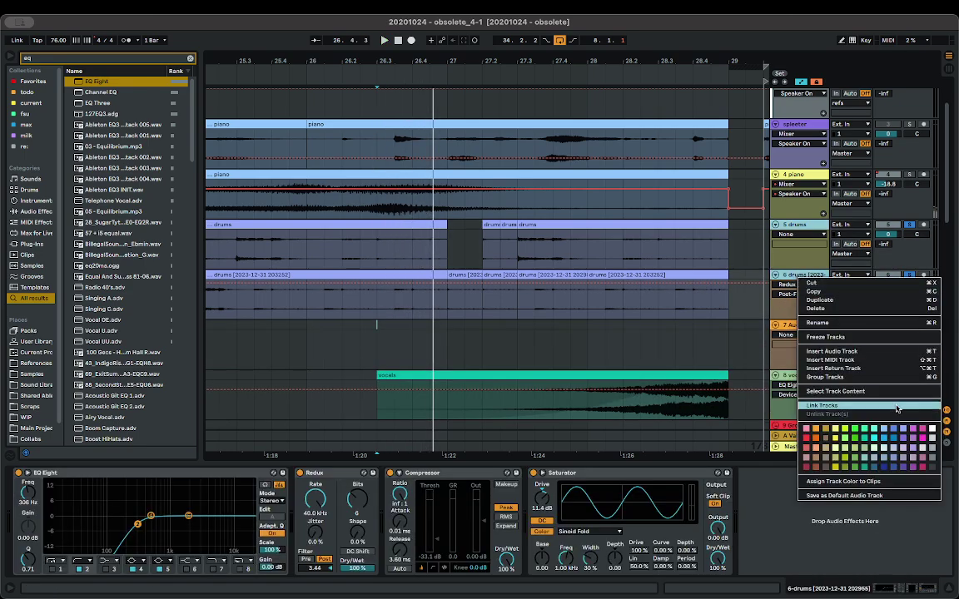
left_click(887, 377)
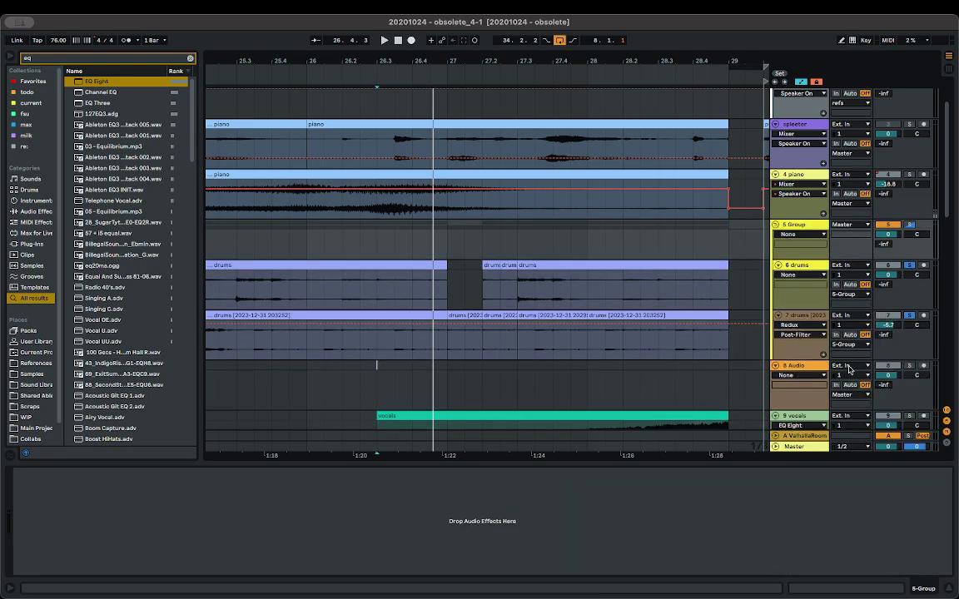
left_click(849, 366)
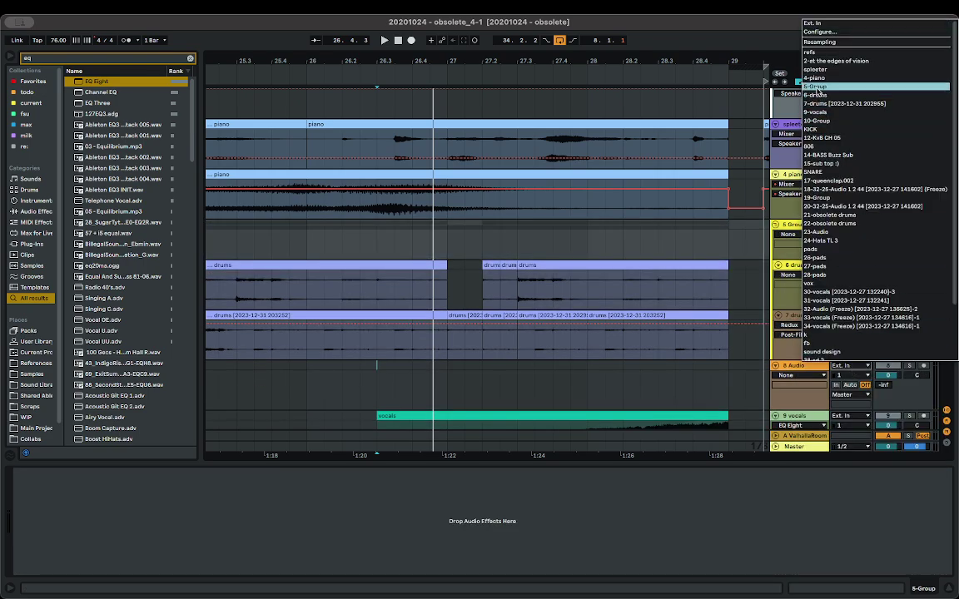
left_click(818, 88)
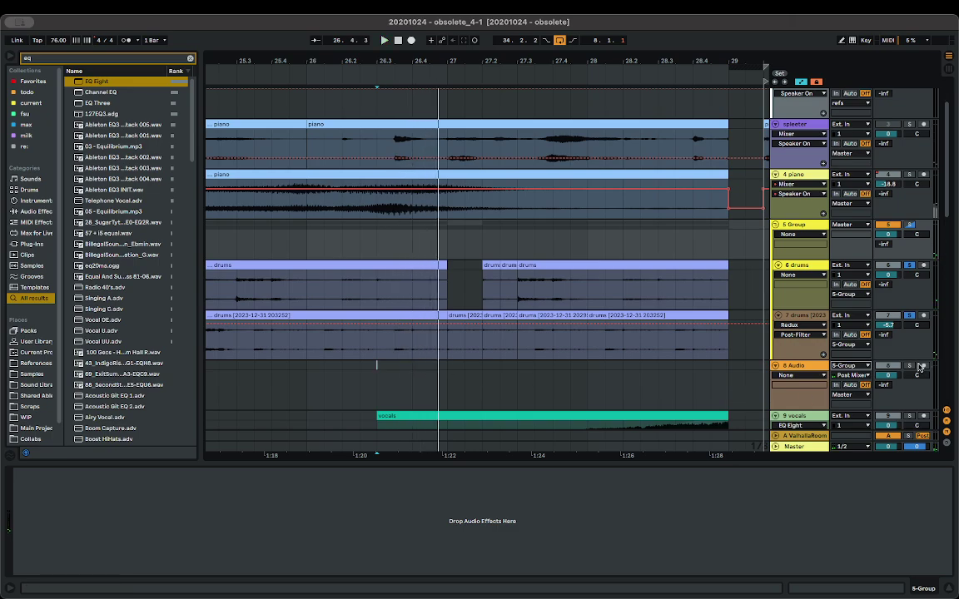
- Arm the new audio track, record the drum group from 26.3.1, and trim the recorded clip to end at 27.3.1
left_click(921, 366)
key("F9")
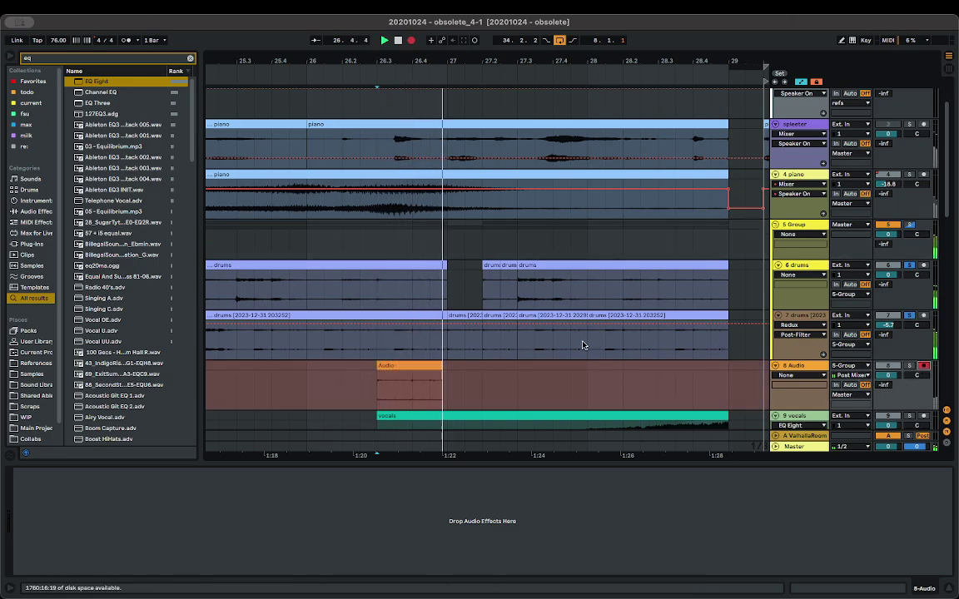
key("F9")
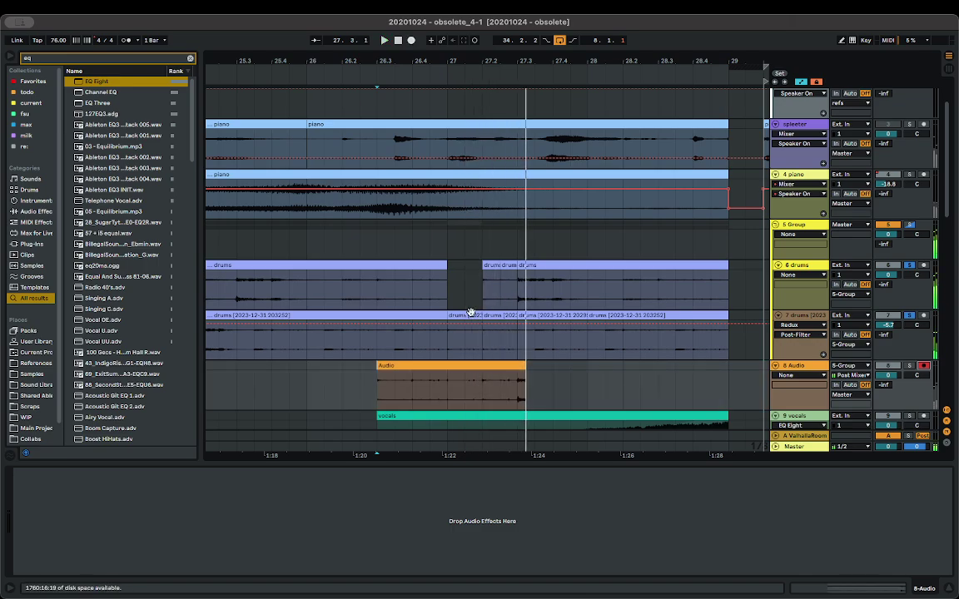
left_click_drag(523, 367, 516, 368)
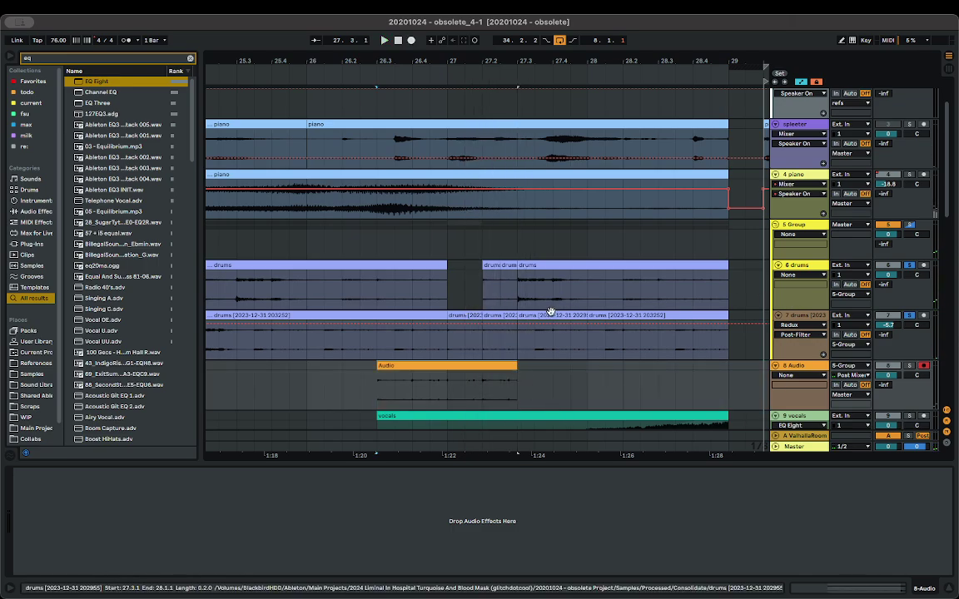
- Delete the drum group, then open the recorded audio clip and raise its gain to 9.75 dB
scroll(540, 330, "down", 5)
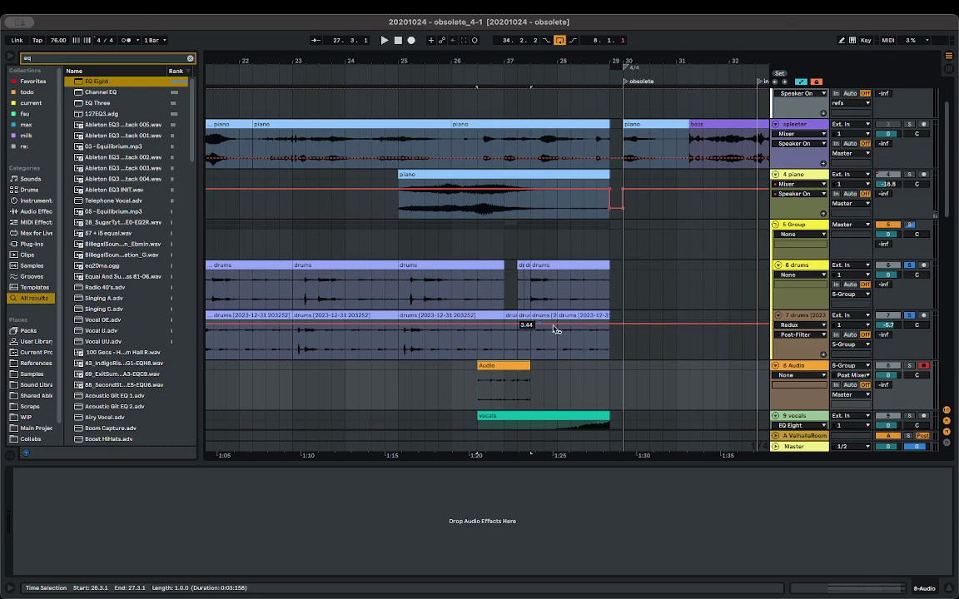
left_click(819, 234)
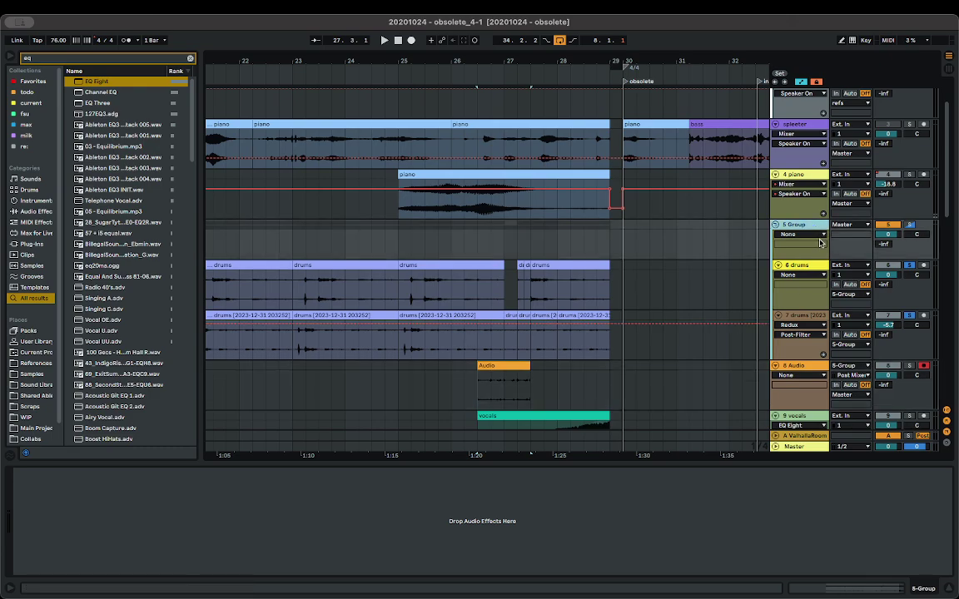
key("Delete")
double_click(497, 239)
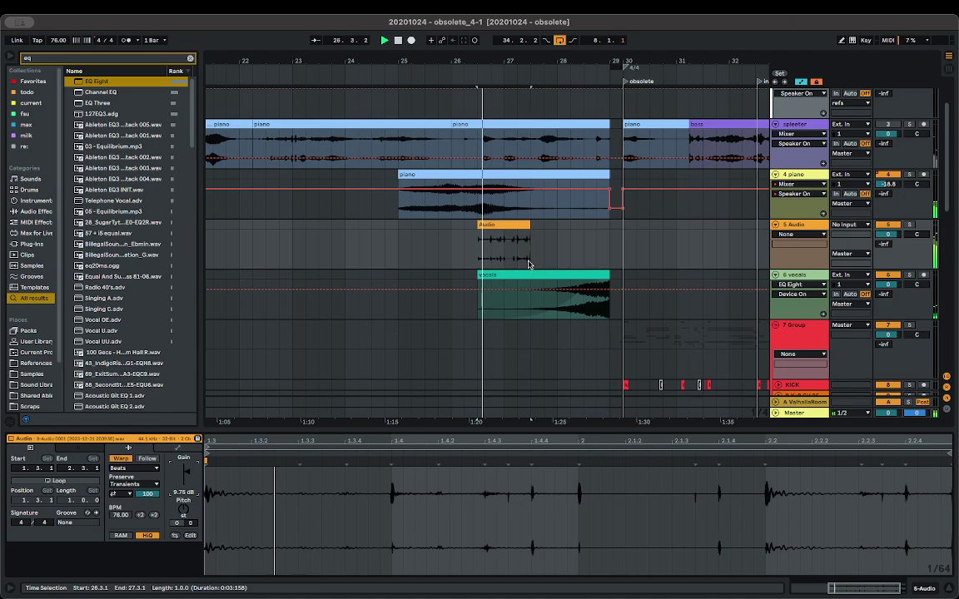
- Deactivate the 27.1.1–27.1.2 portion of the recorded drum clip on track 5 and play it back
scroll(522, 244, "up", 5)
key("space")
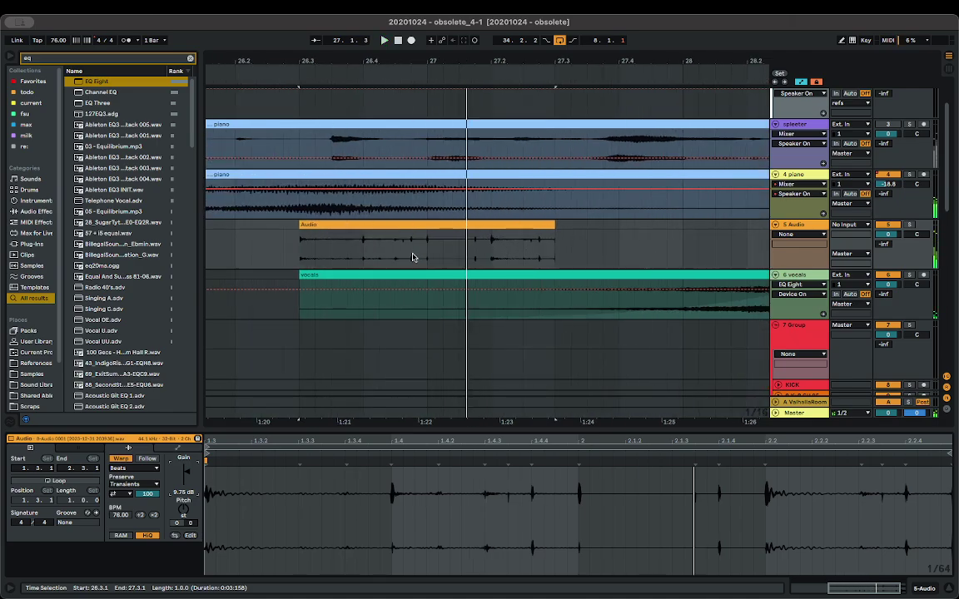
scroll(413, 255, "up", 3)
left_click_drag(442, 249, 493, 231)
key("0")
key("space")
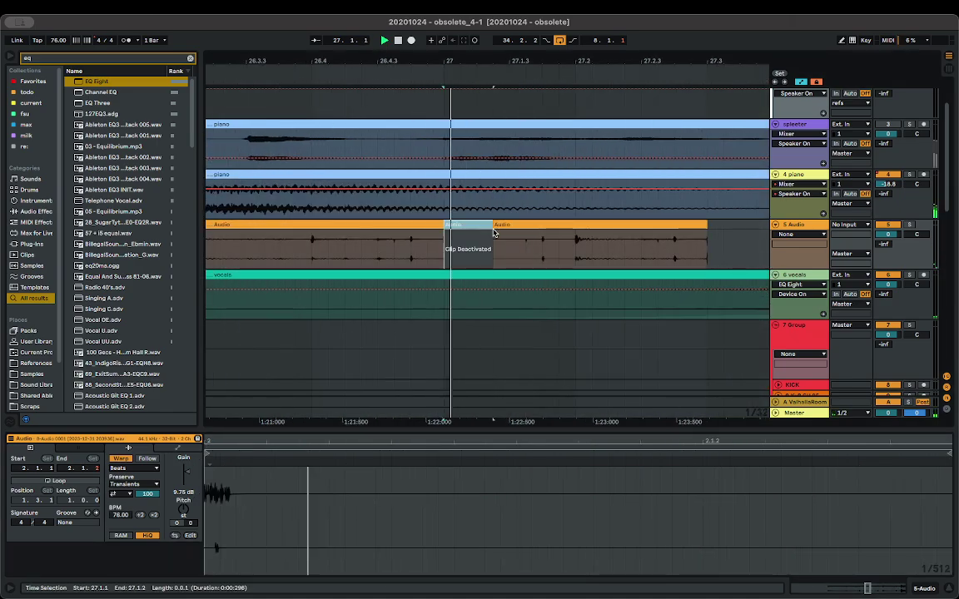
- Extend the deactivated portion of the recorded drum clip to 27.1.3 and play back the result
scroll(467, 222, "down", 3)
scroll(482, 251, "up", 3)
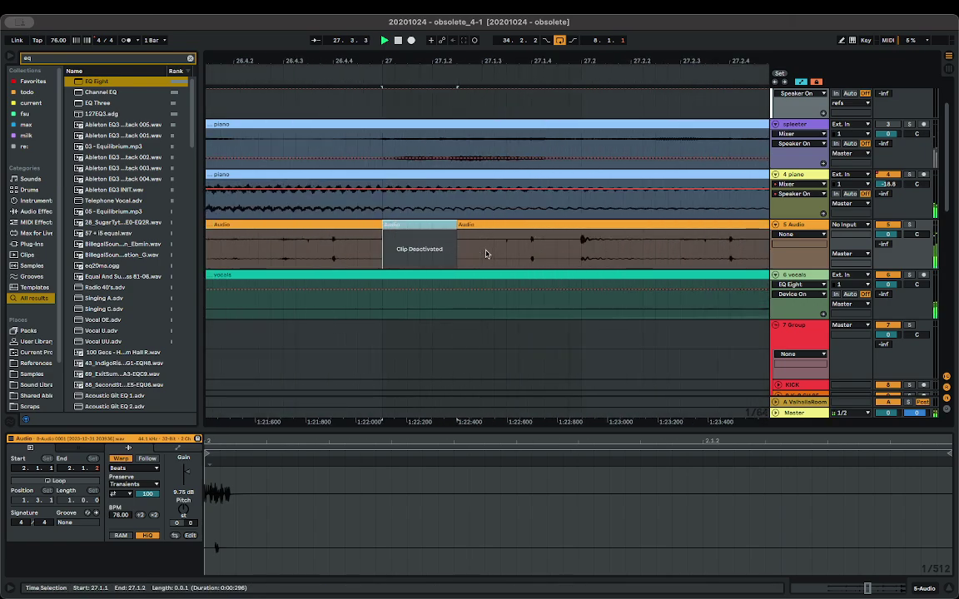
key("space")
scroll(516, 257, "up", 2)
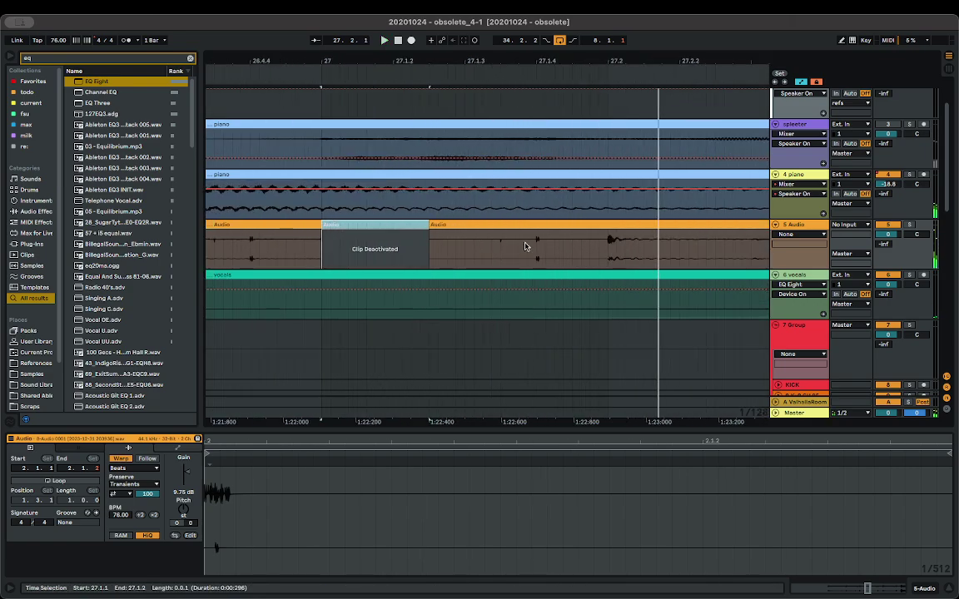
left_click_drag(429, 225, 498, 226)
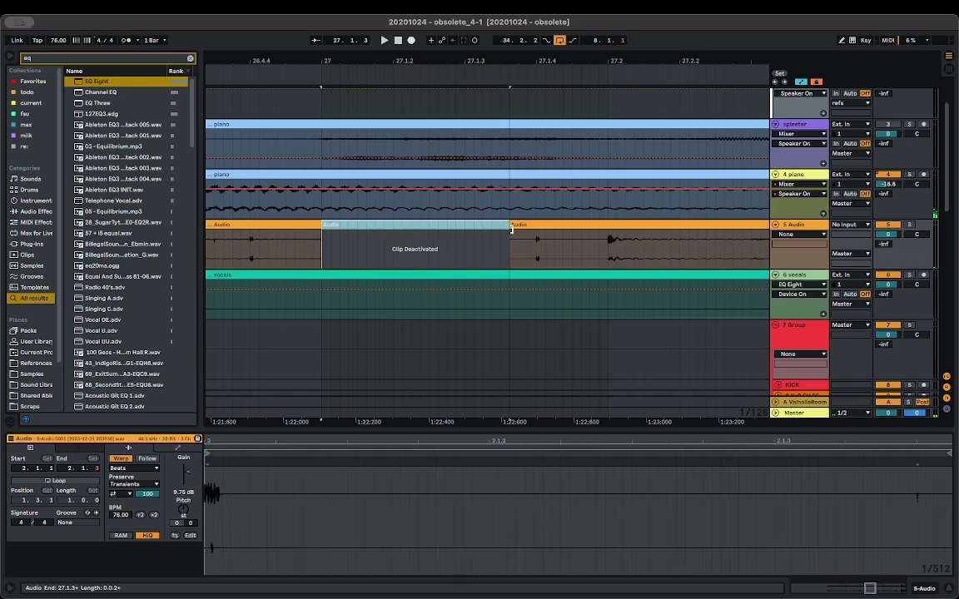
key("space")
scroll(512, 233, "down", 3)
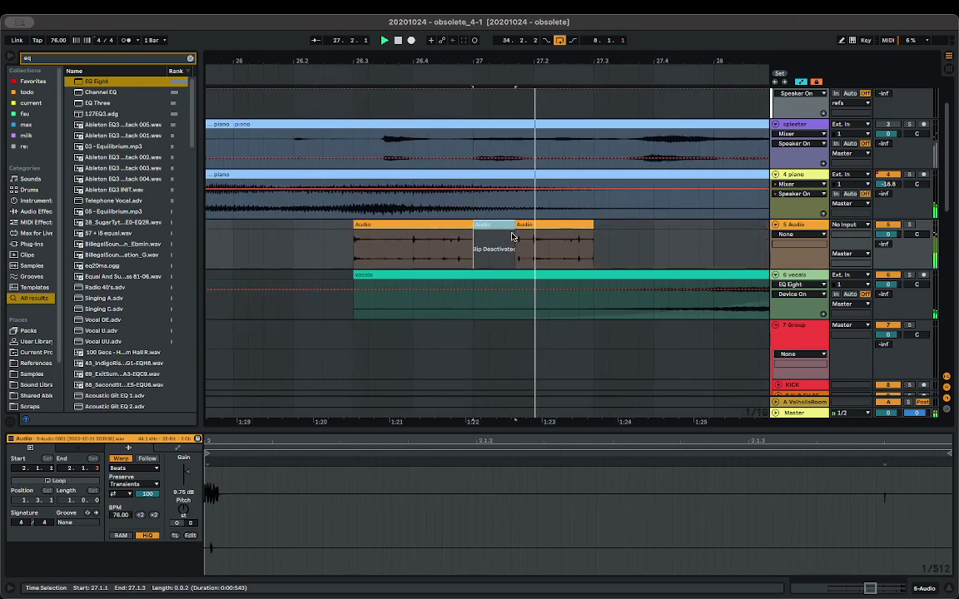
- Consolidate the three drum clips between 26.3.1 and 27.3.1 on track 5 into one clip and play it back
left_click(353, 255)
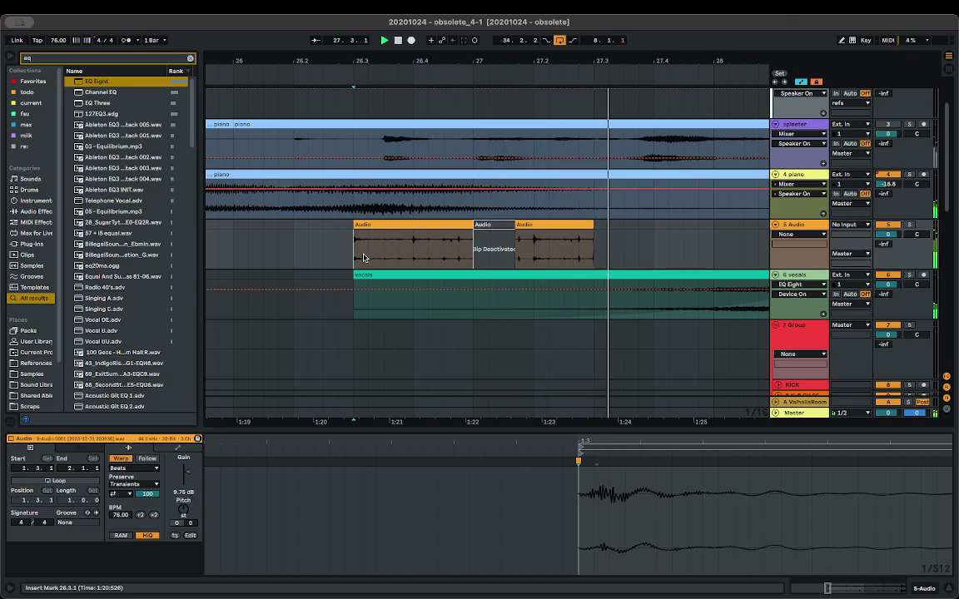
left_click(364, 257)
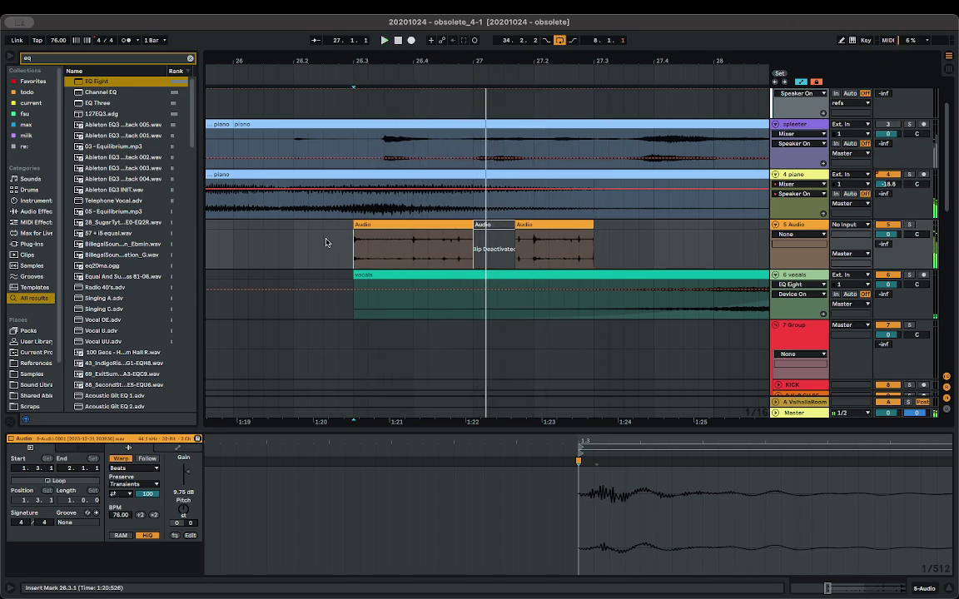
left_click_drag(358, 243, 580, 225)
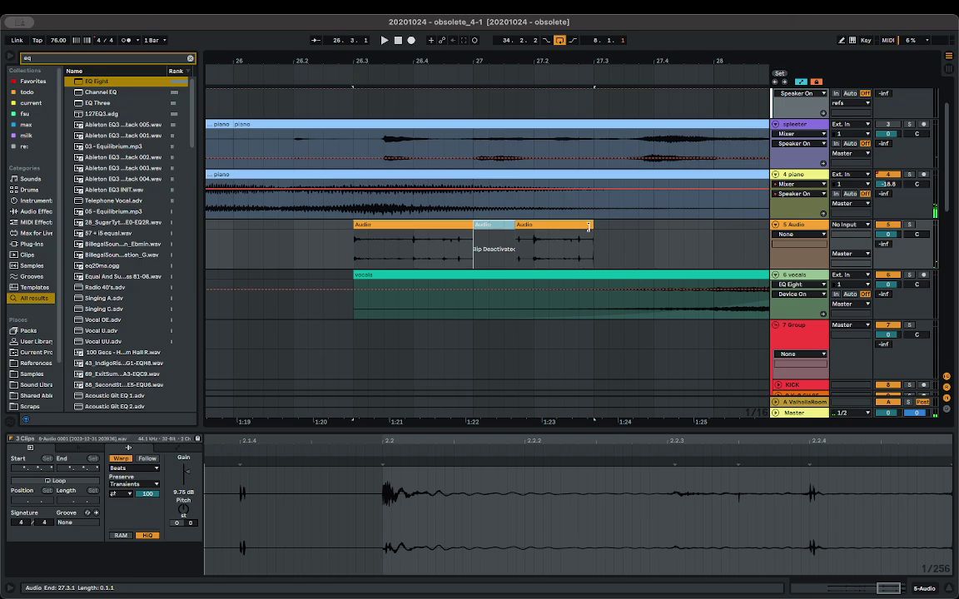
key("super+j")
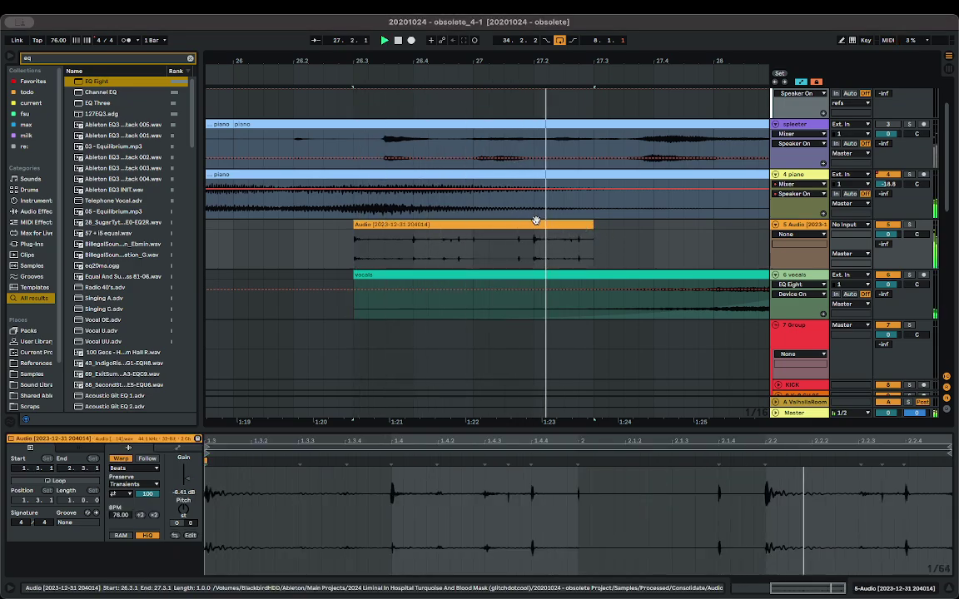
key("space")
- Duplicate the consolidated drum clip so a second copy spans 27.3.1 to 28.3.1, and play it back
left_click(594, 235)
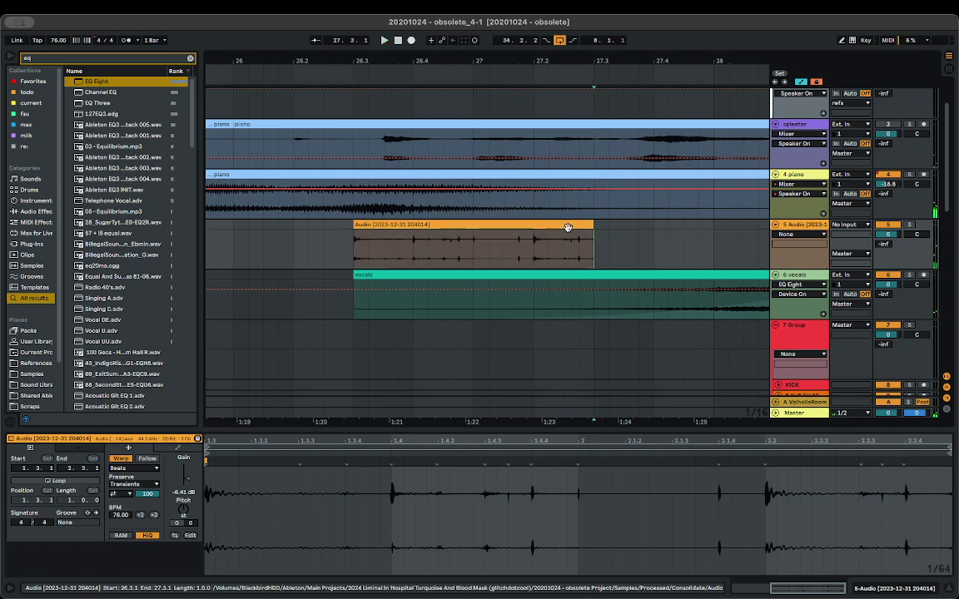
key("super+d")
key("space")
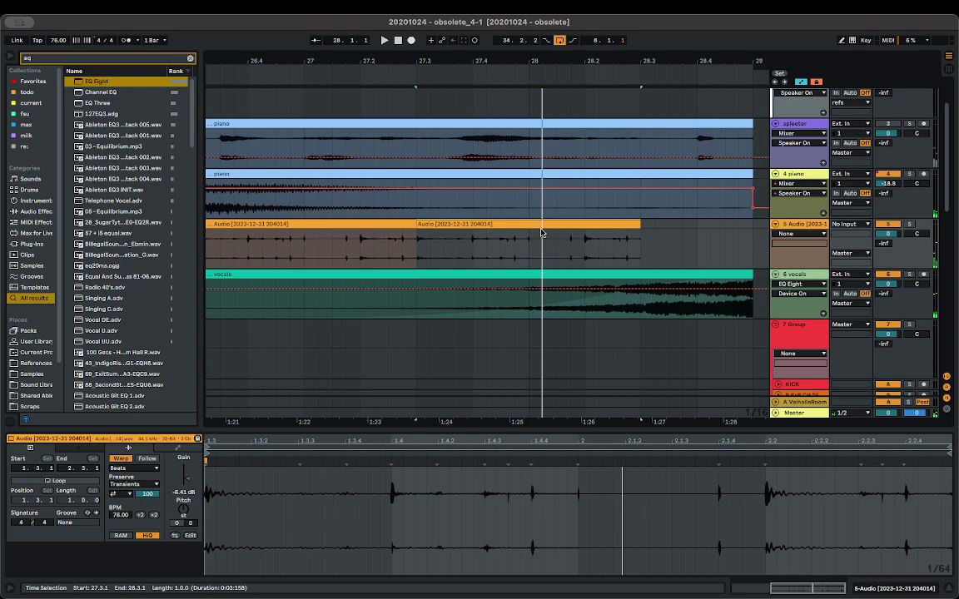
scroll(541, 233, "down", 3)
scroll(545, 226, "left", 2)
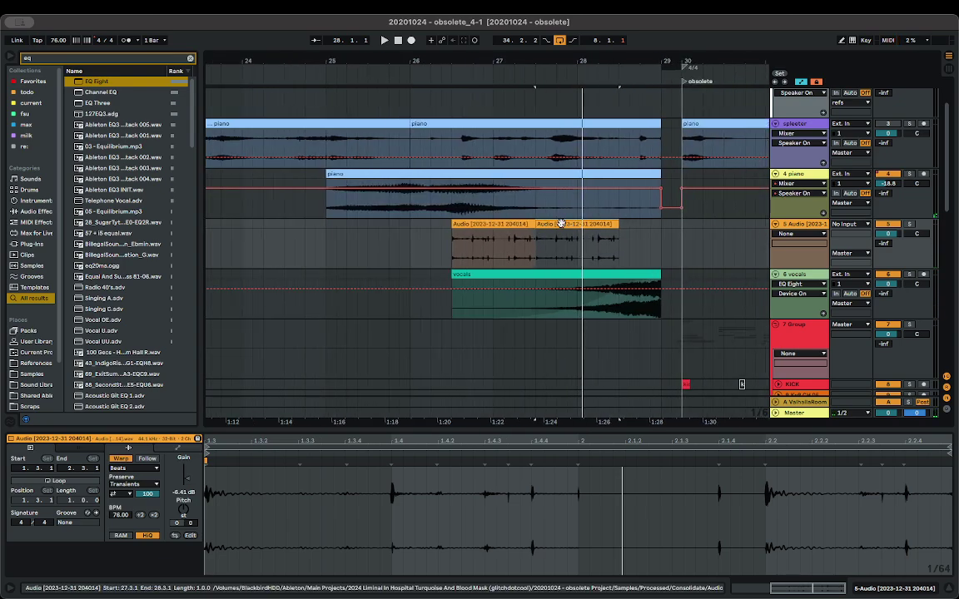
- Arrange the two drum clips and a copy of the pair end to end from 25.1.1 to 29.1.1, and play them
left_click(507, 222, "shift")
left_click_drag(507, 223, 377, 228)
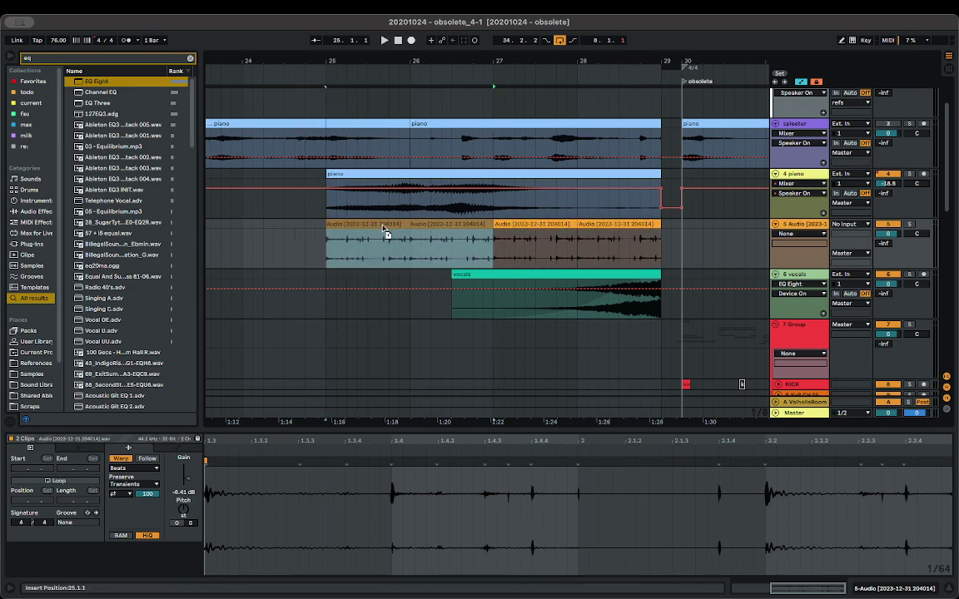
key("space")
scroll(361, 256, "up", 3)
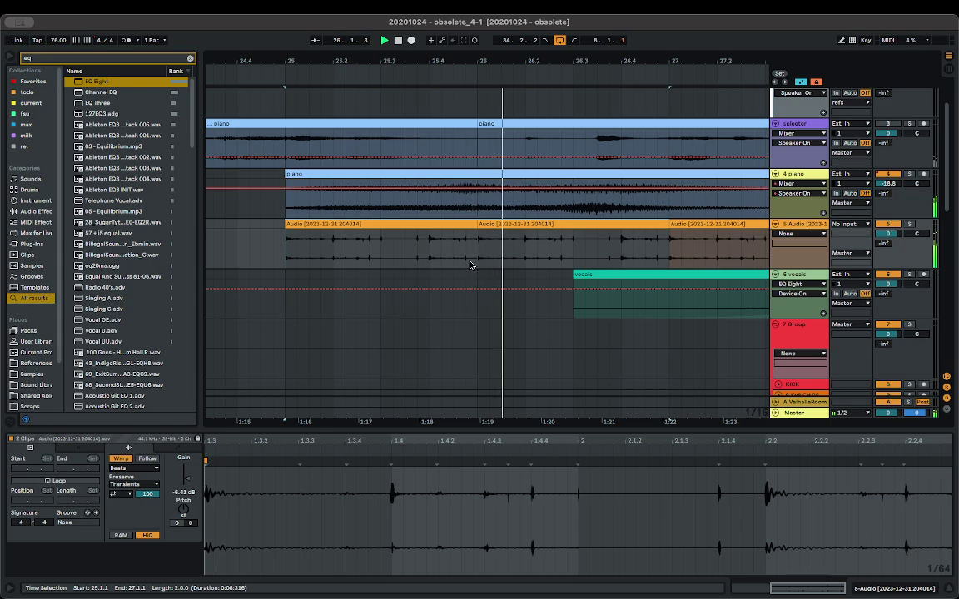
scroll(523, 269, "right", 2)
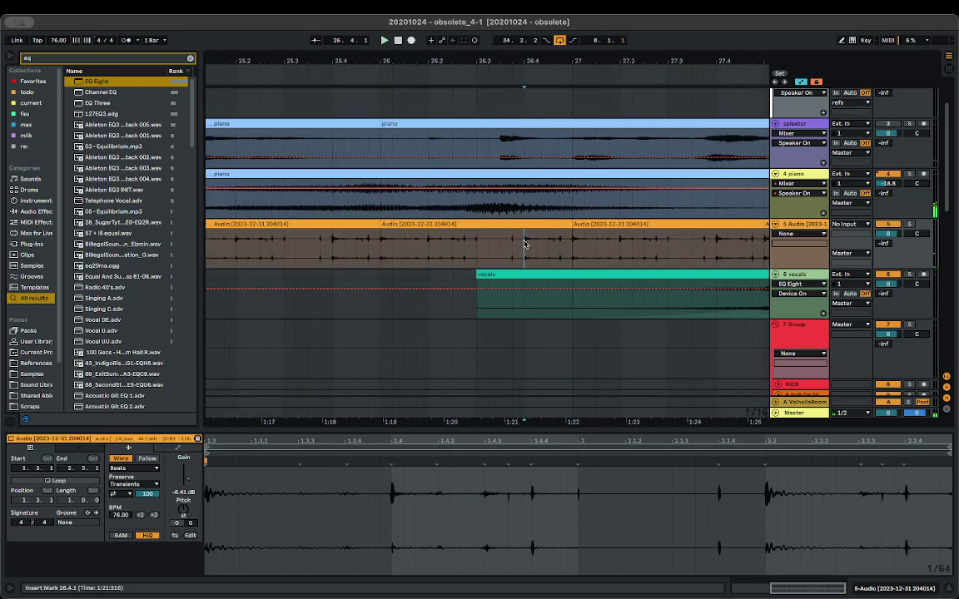
- Move the 26.4.1–26.4.2 slice of the drum clip one sixteenth earlier to 26.3.4 and play the result
left_click(523, 245)
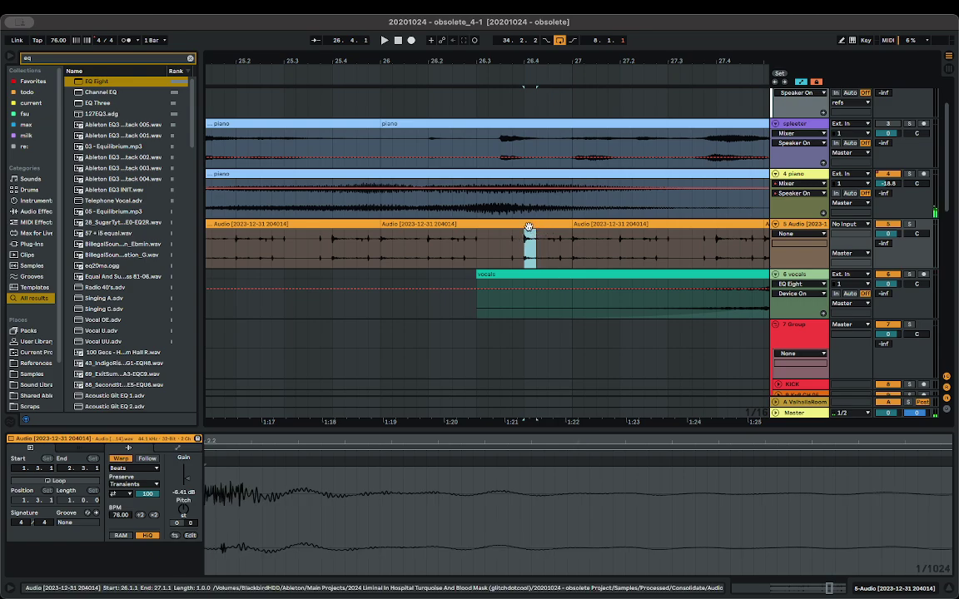
left_click_drag(528, 226, 517, 230)
key("space")
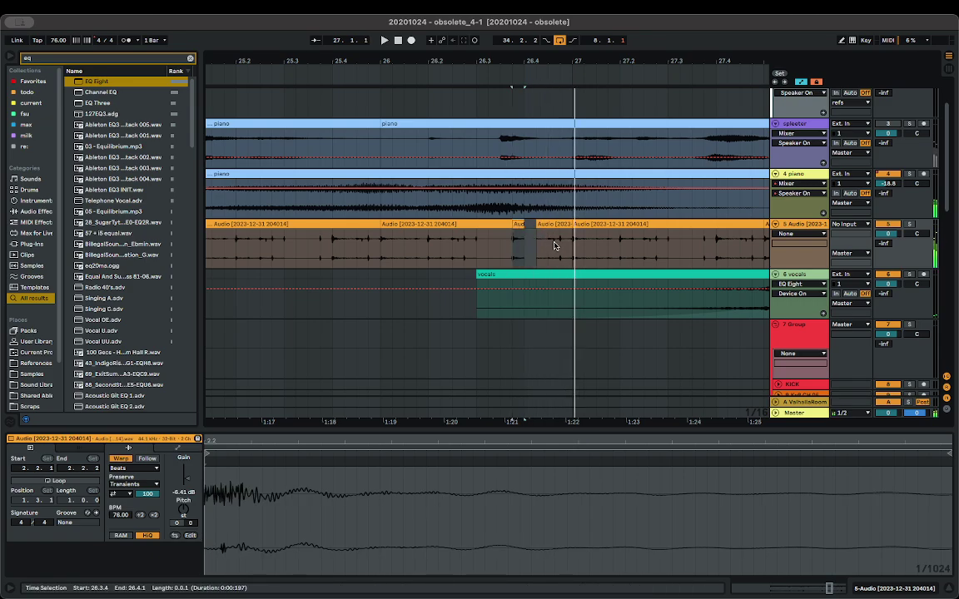
- Fill 26.4.1–27.1.1 with a slowed portion of the drum clip, setting its clip tempo to 304 BPM
key("space")
left_click(553, 245)
key("super+e")
left_click_drag(561, 225, 537, 227)
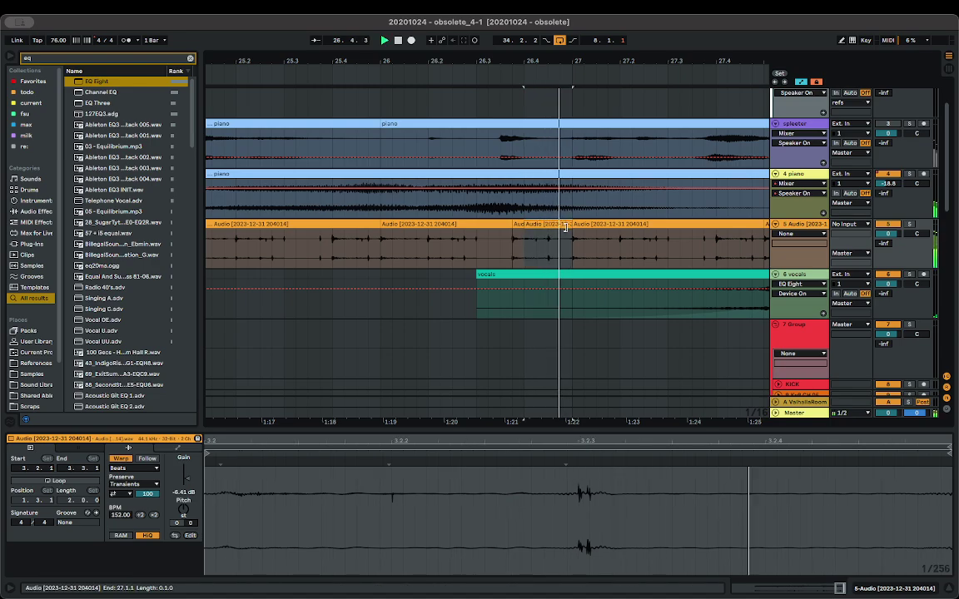
key("space")
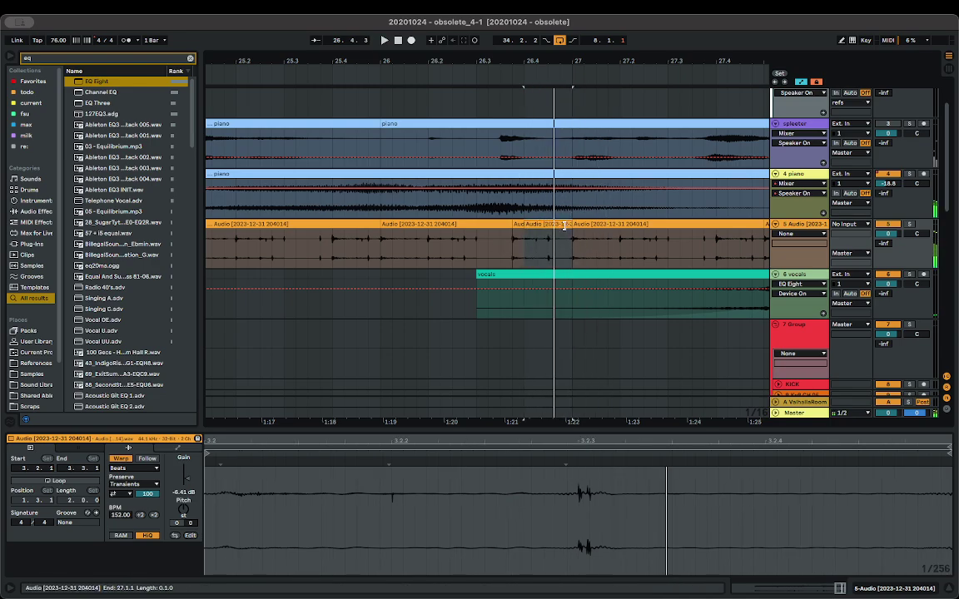
mouse_move(570, 242)
left_mouse_down()
mouse_move(547, 227)
mouse_move(565, 226)
left_mouse_up()
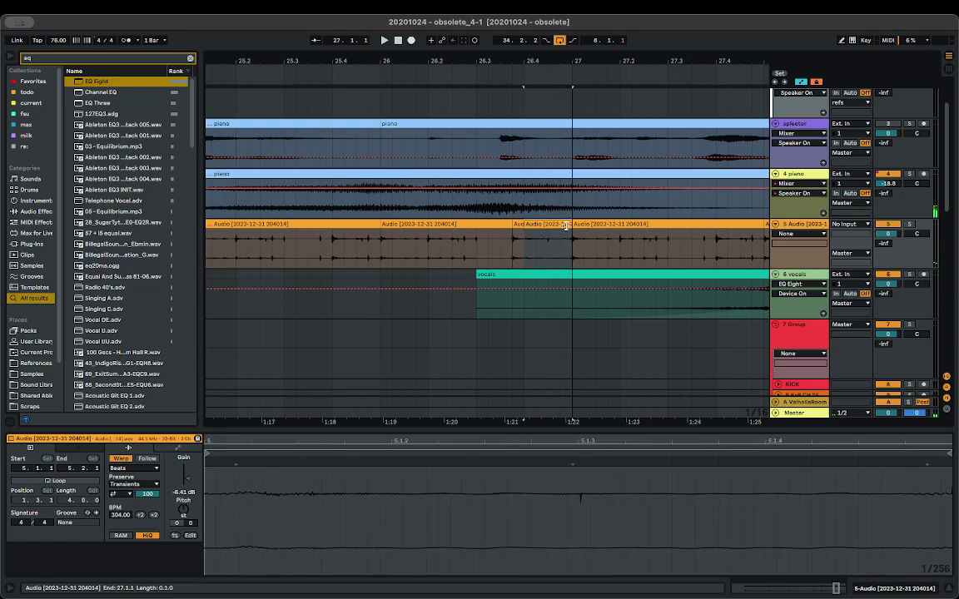
- Try the Tones and Texture warp modes on the slowed drum clip, and return it to Beats
left_click(135, 469)
left_click(118, 485)
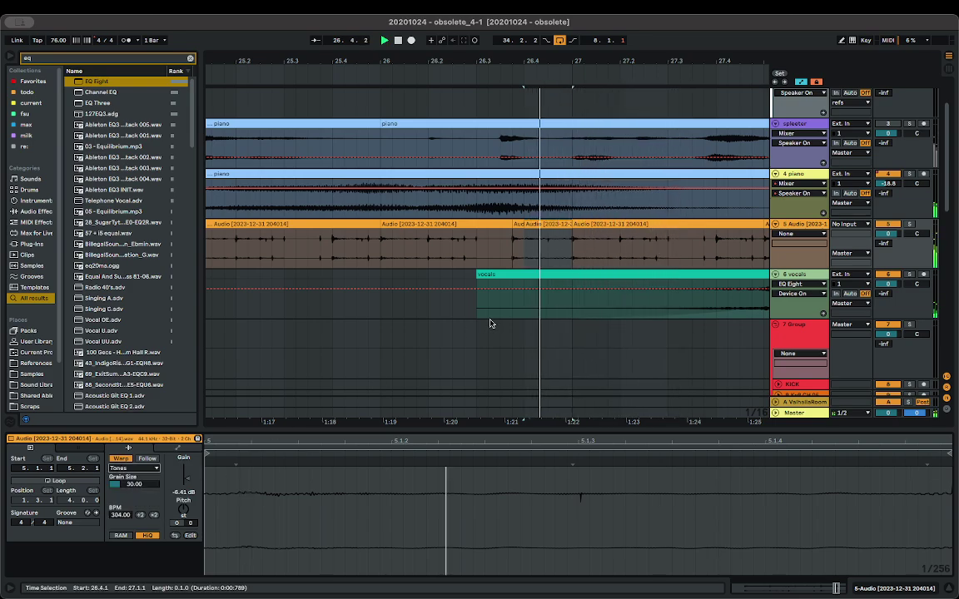
left_click(135, 469)
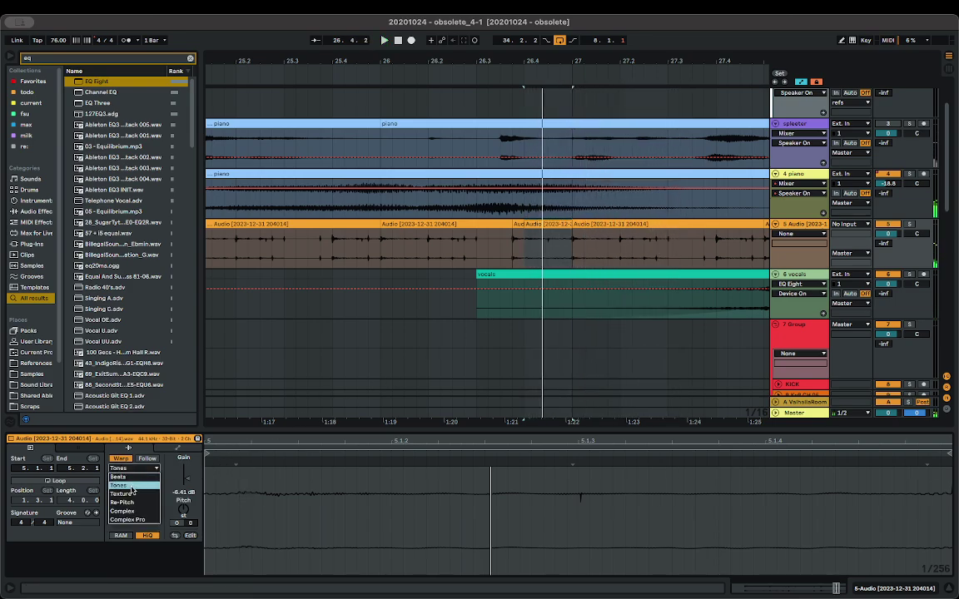
left_click(120, 443)
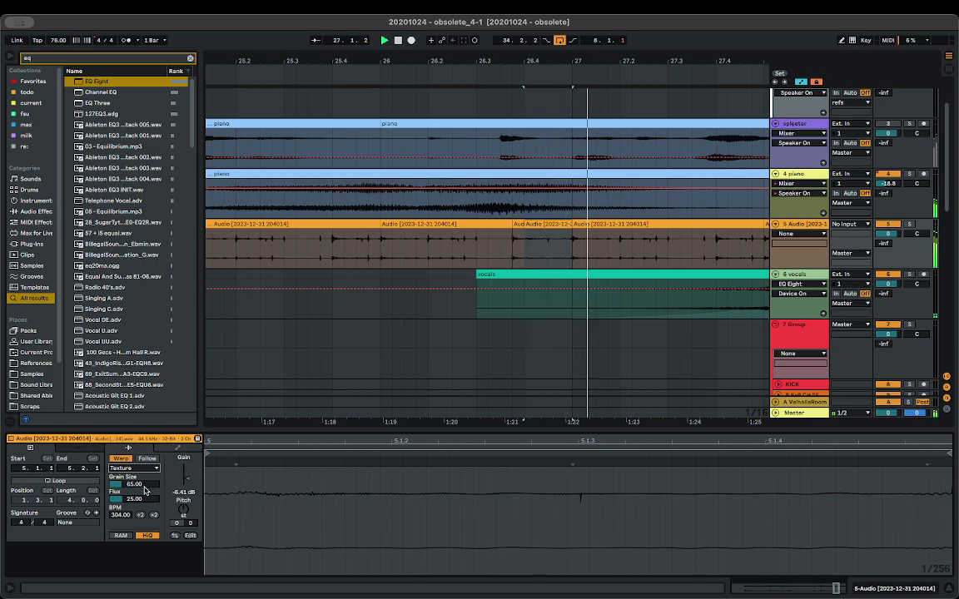
left_click(133, 468)
left_click(121, 423)
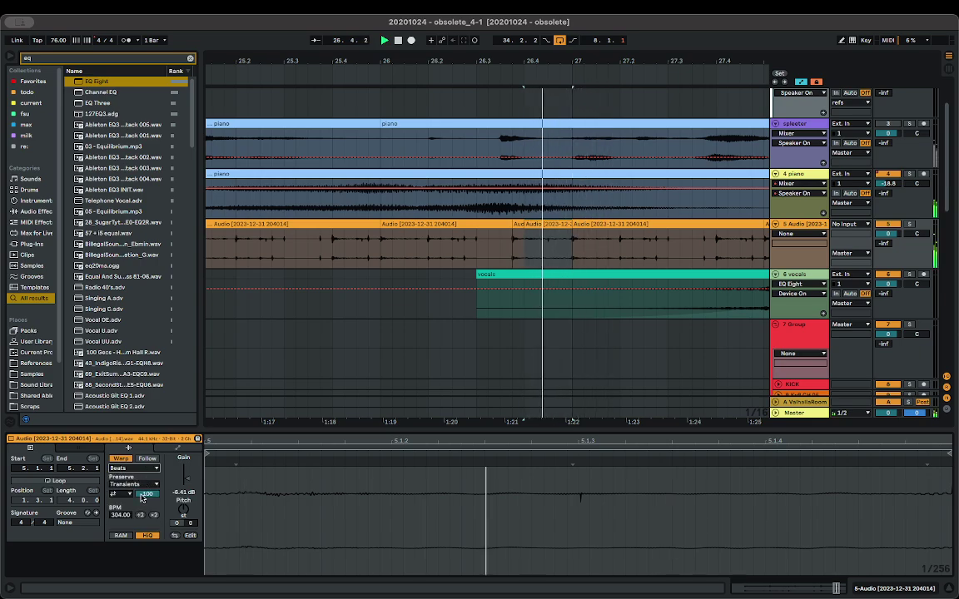
- Change the slowed drum clip's transient loop mode and play the drum sequence from 25.1.1
left_click(119, 514)
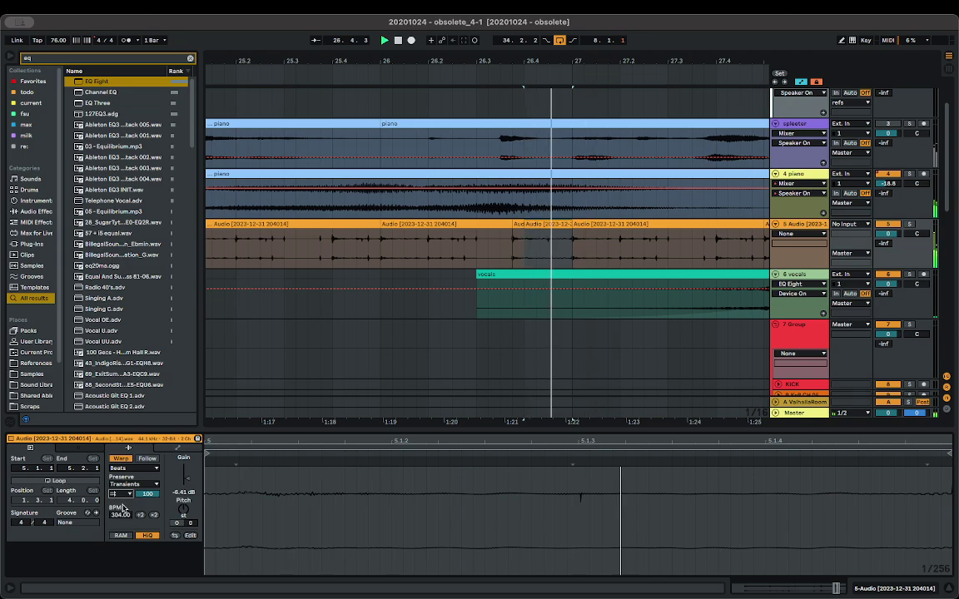
scroll(461, 220, "down", 5)
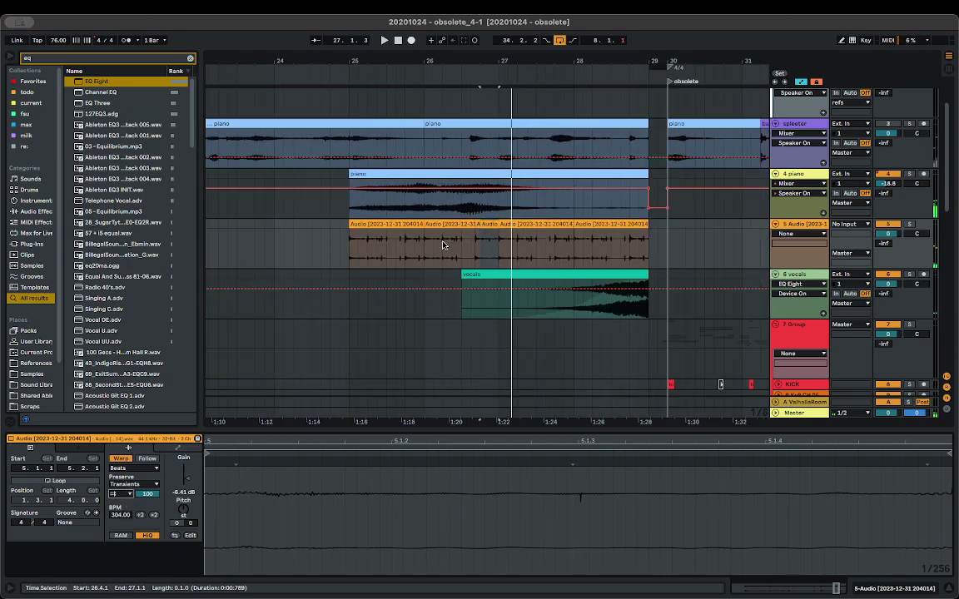
left_click(370, 226)
left_click(356, 226)
key("space")
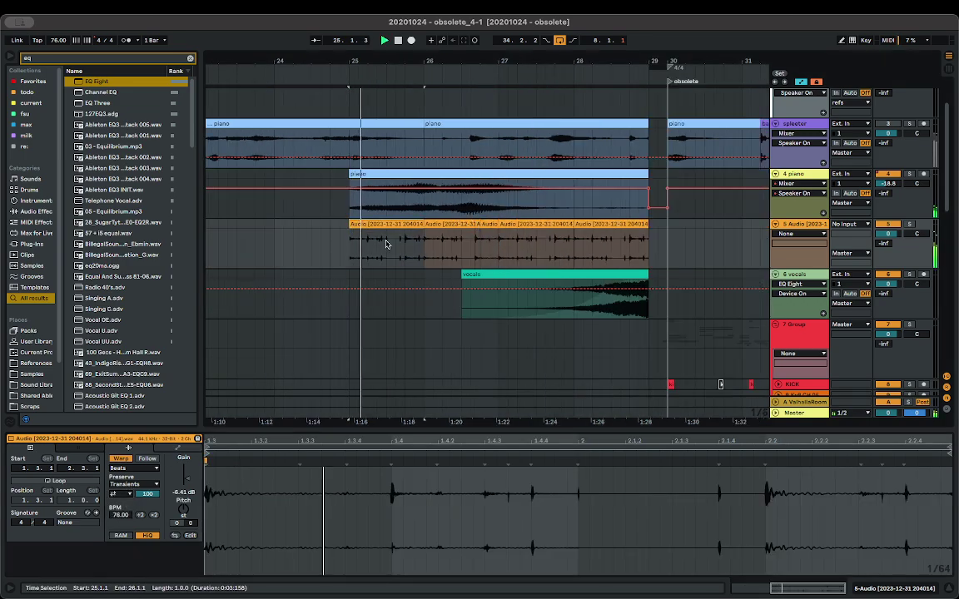
- Duplicate the drum clips of 25.1.1–27.1.1 over 27.1.1–29.1.1 on the drum audio track
left_click(445, 225)
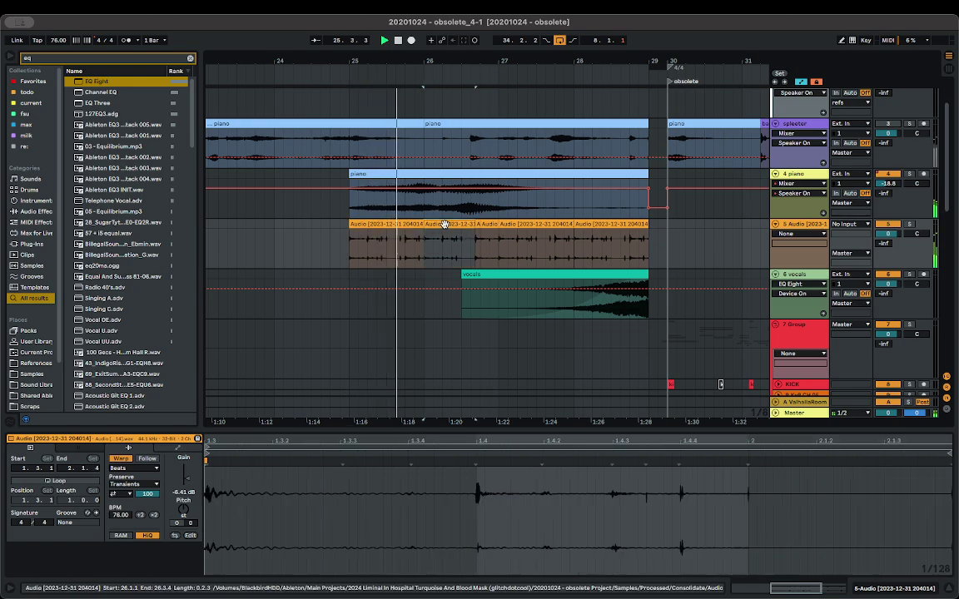
left_click(490, 238, "shift")
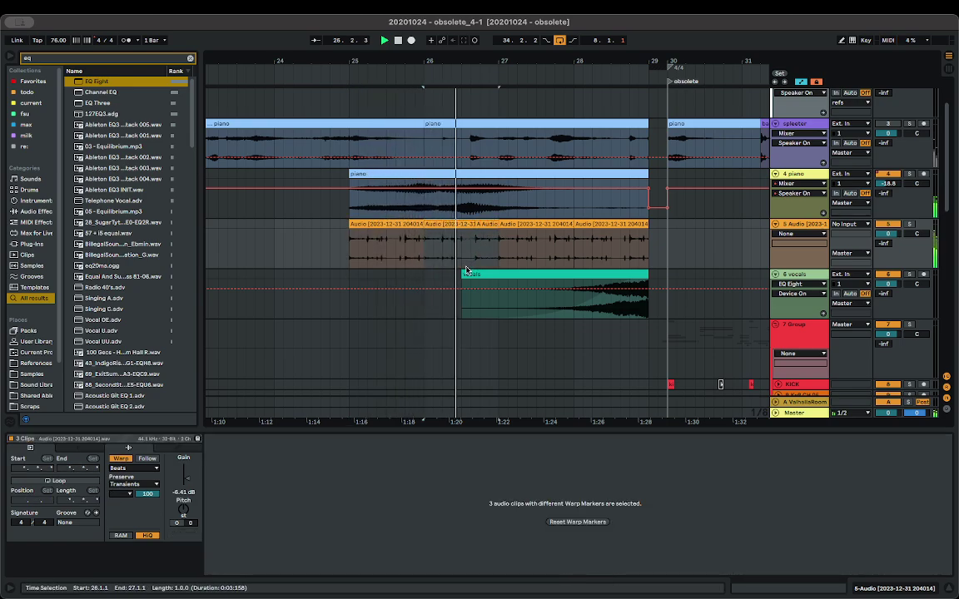
key("Right")
key("Left")
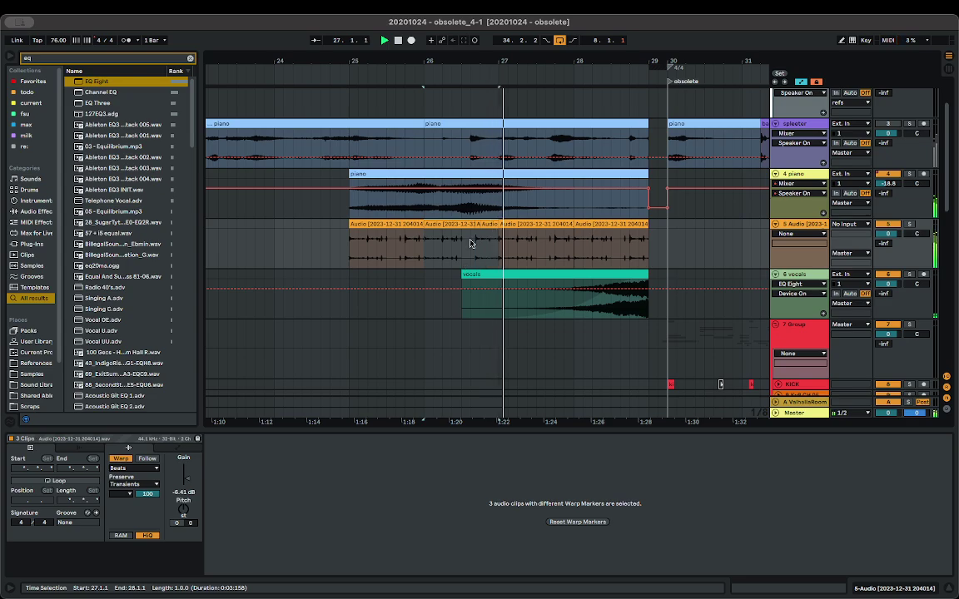
left_click(371, 237, "shift")
key("Right")
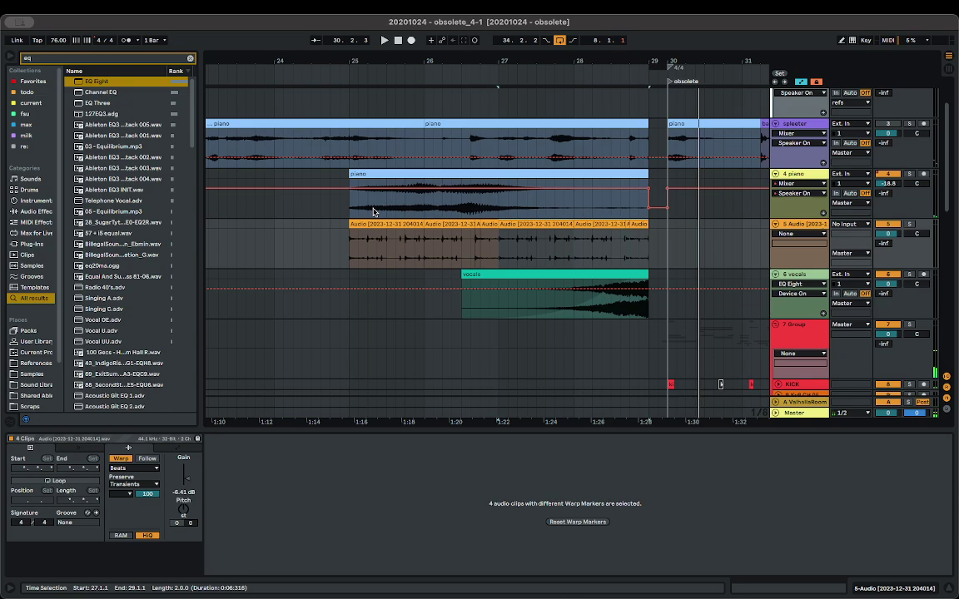
- Play the breakdown from 25.1.1 and activate the spleeter track to hear it together with the other layers
scroll(372, 213, "down", 5)
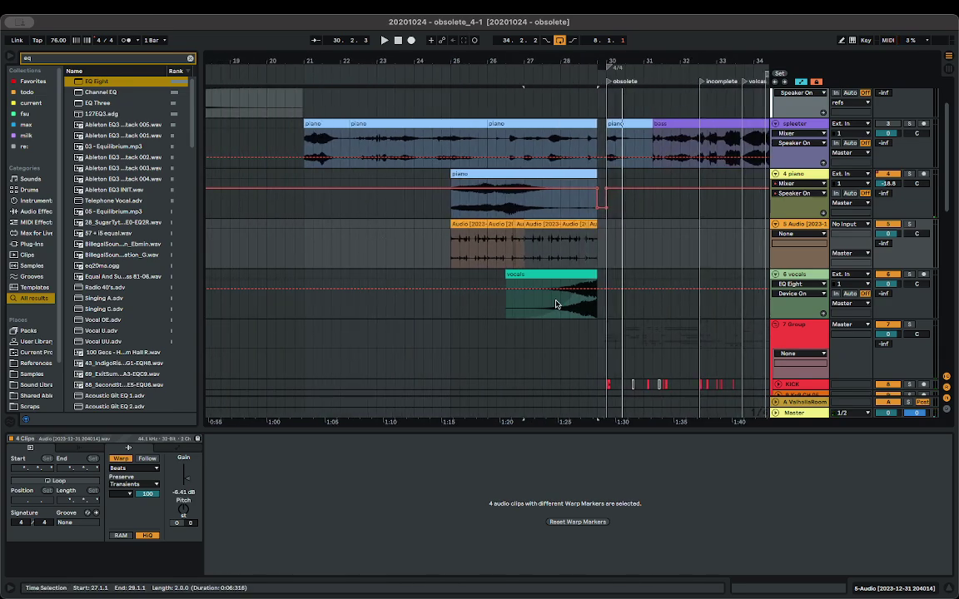
left_click(488, 194)
key("space")
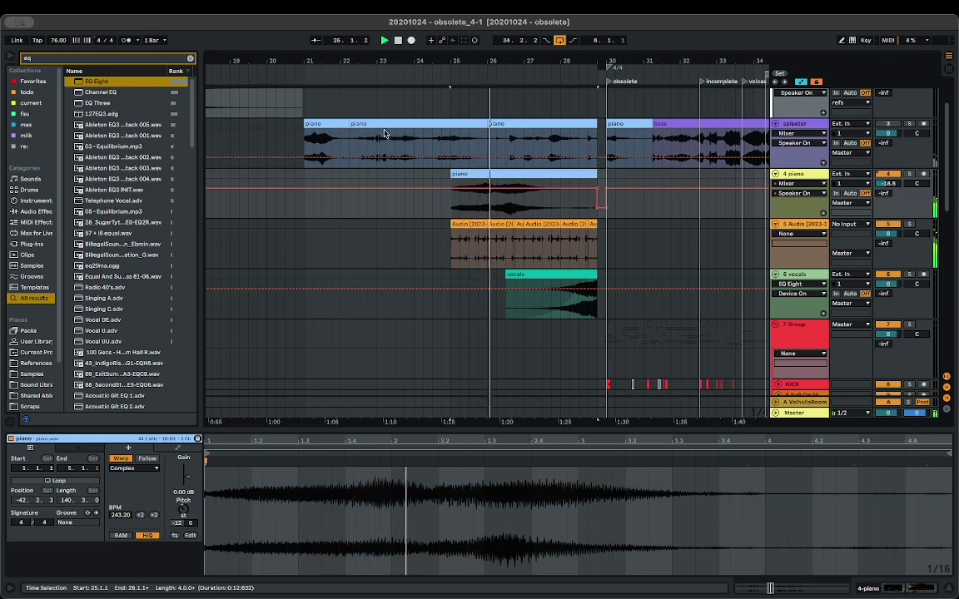
left_click(888, 124)
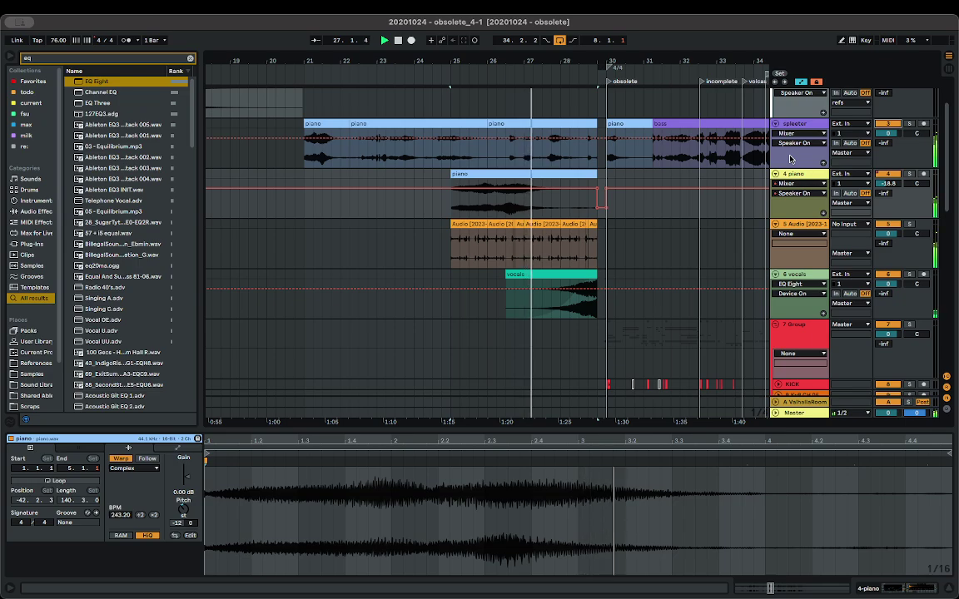
- Insert a new audio track below spleeter, copy the bass clip onto it at 23.1.1 and play it
left_click(668, 123)
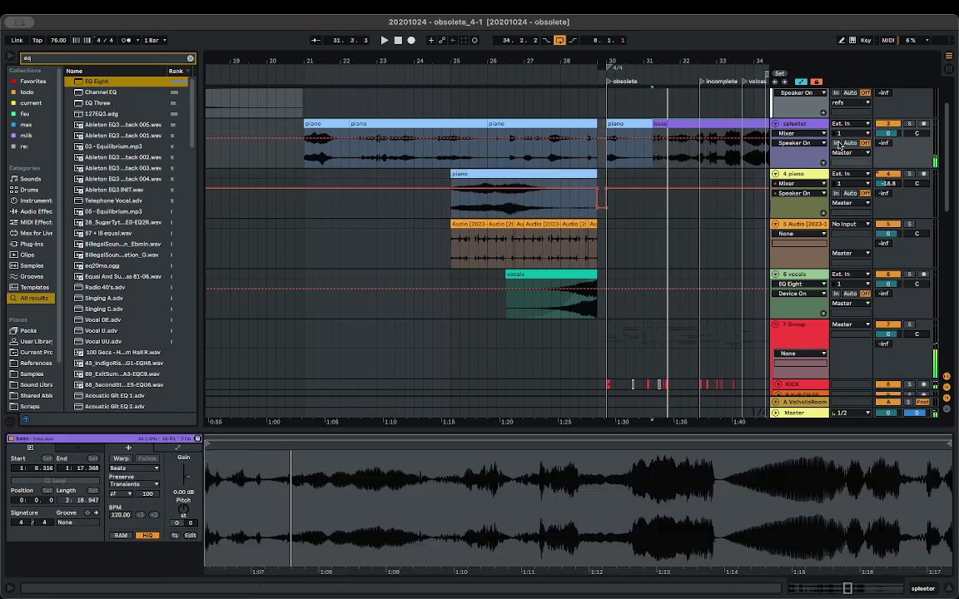
key("super+t")
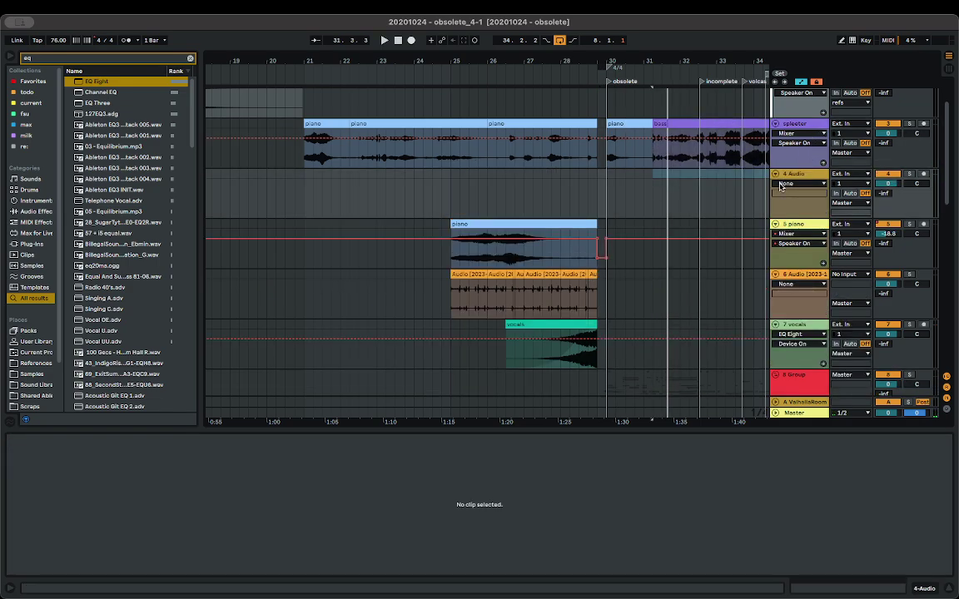
left_click_drag(733, 142, 457, 214)
key("space")
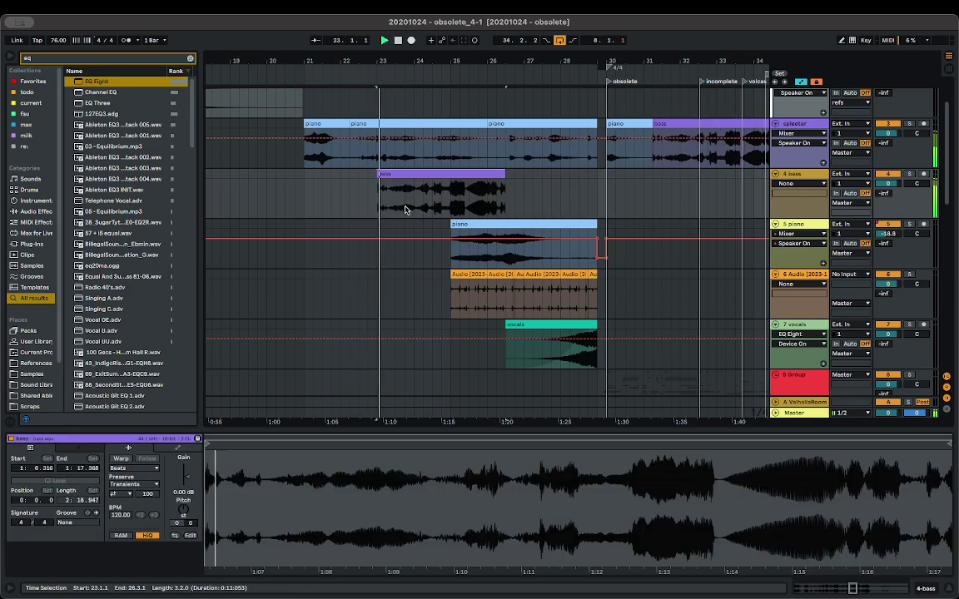
- Deactivate the spleeter track, move the copied bass clip to 26.3.1 and trim its end to 29.1.1
key("space")
left_click(888, 124)
key("space")
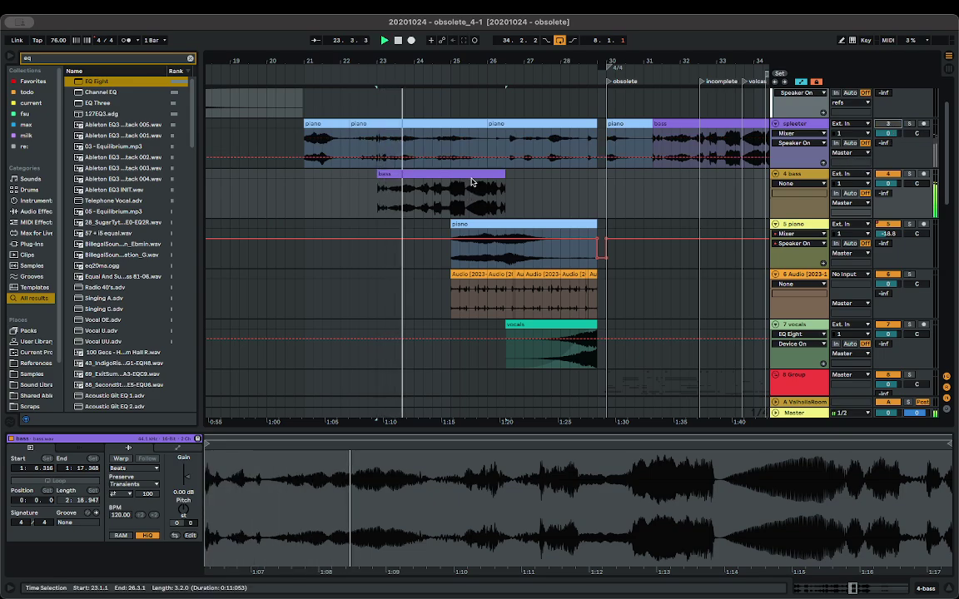
left_click_drag(468, 192, 595, 181)
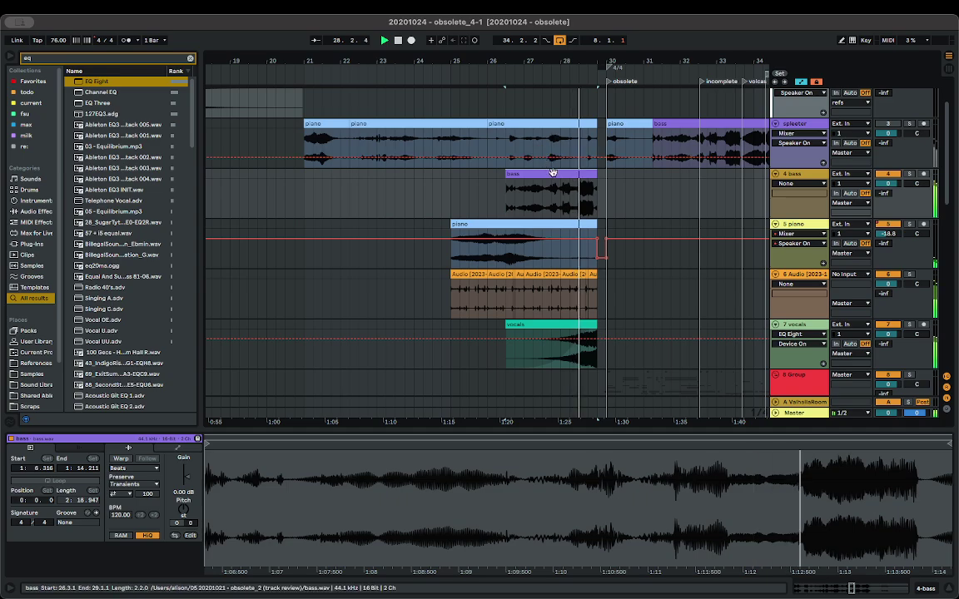
key("plus")
key("plus")
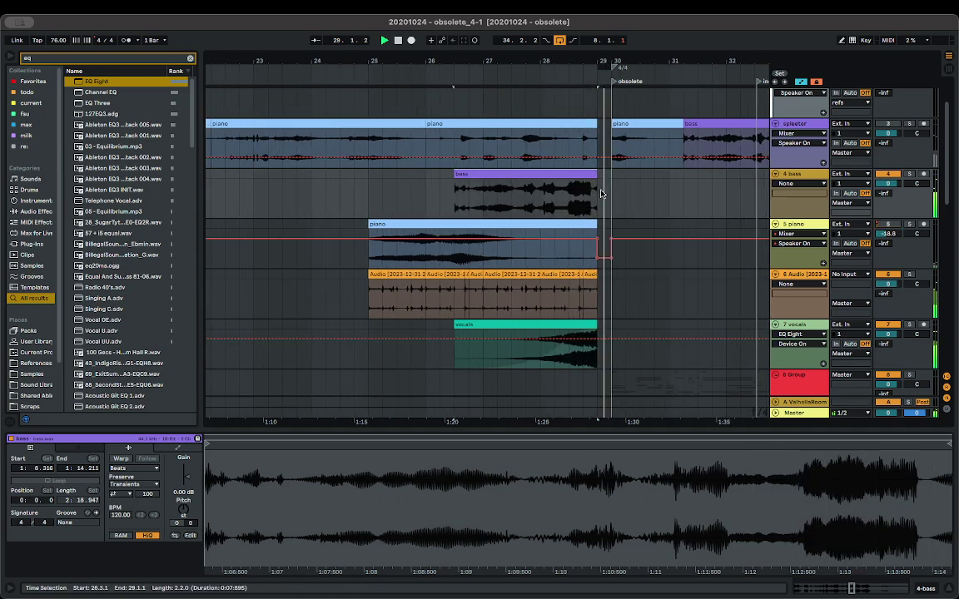
- Shift the bass clip one beat later to 26.4.1, ending at 29.1.1, and extend its start back to 26.3.1
key("space")
mouse_move(580, 175)
left_mouse_down()
mouse_move(607, 185)
mouse_move(599, 176)
left_mouse_up()
key("space")
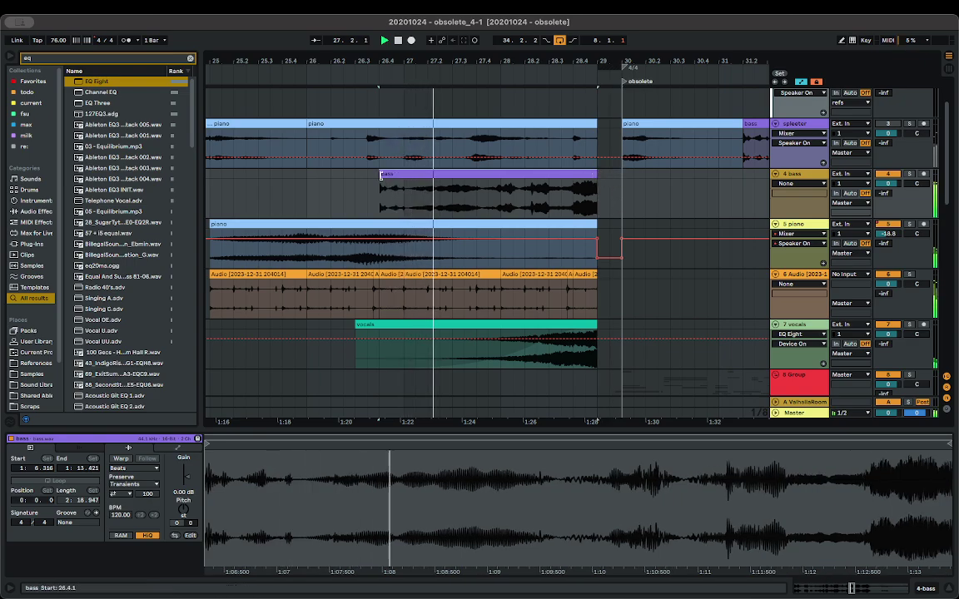
left_click_drag(379, 179, 355, 182)
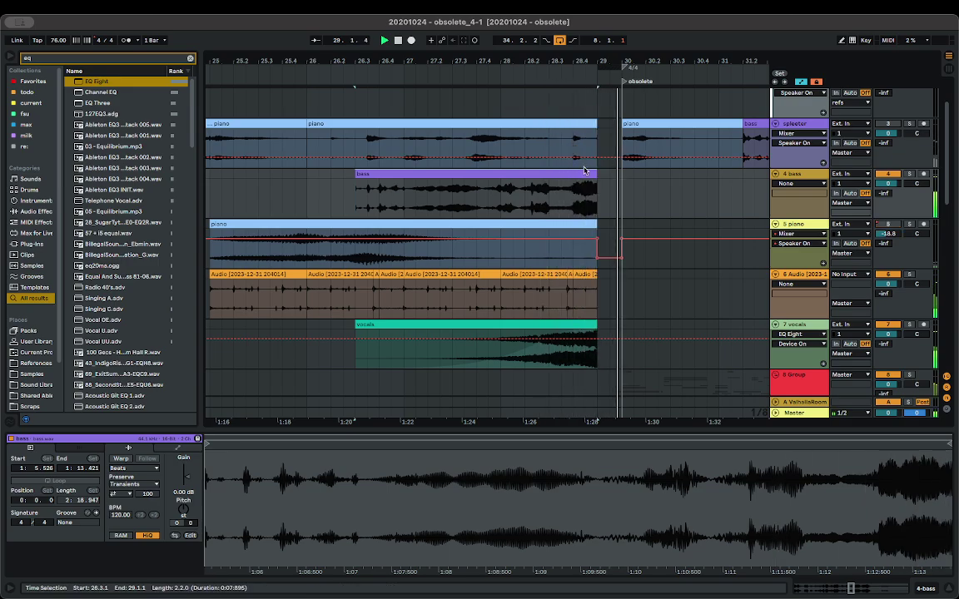
- Move the bass clip to 26.3.4 so it ends at 29.1.4, and play it with the breakdown
scroll(584, 170, "up", 2)
left_click_drag(590, 175, 624, 183)
key("space")
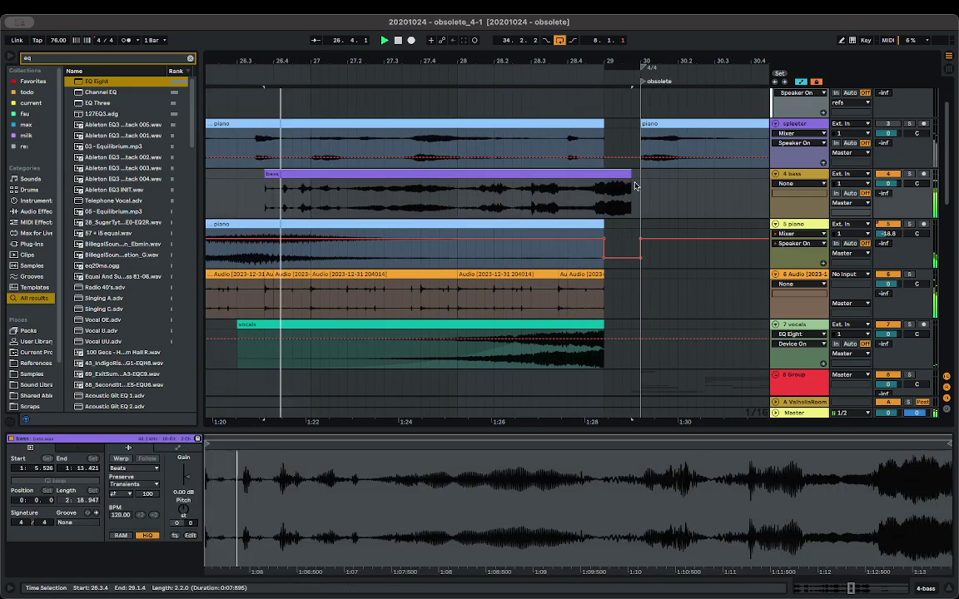
scroll(493, 206, "down", 3)
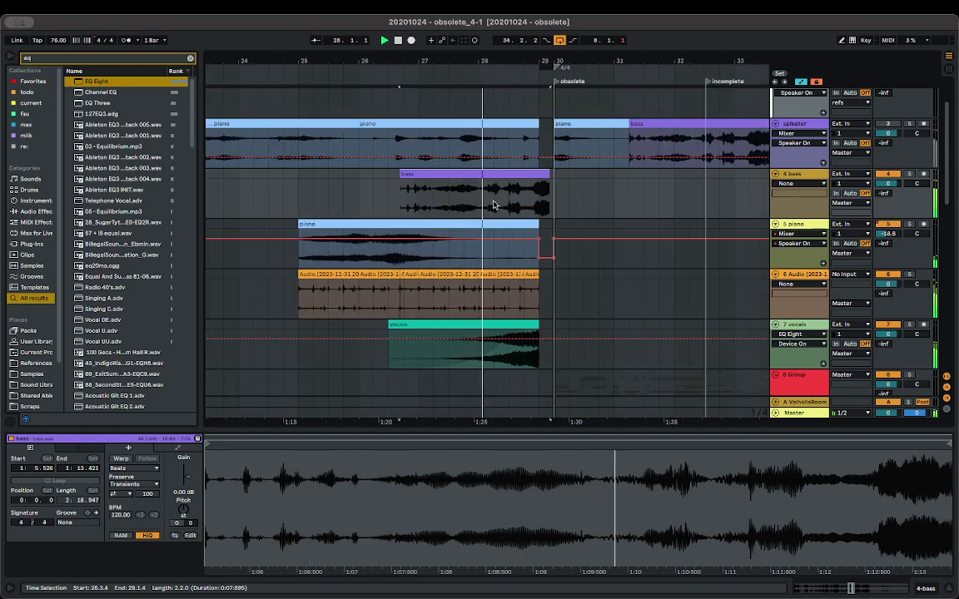
scroll(558, 178, "up", 3)
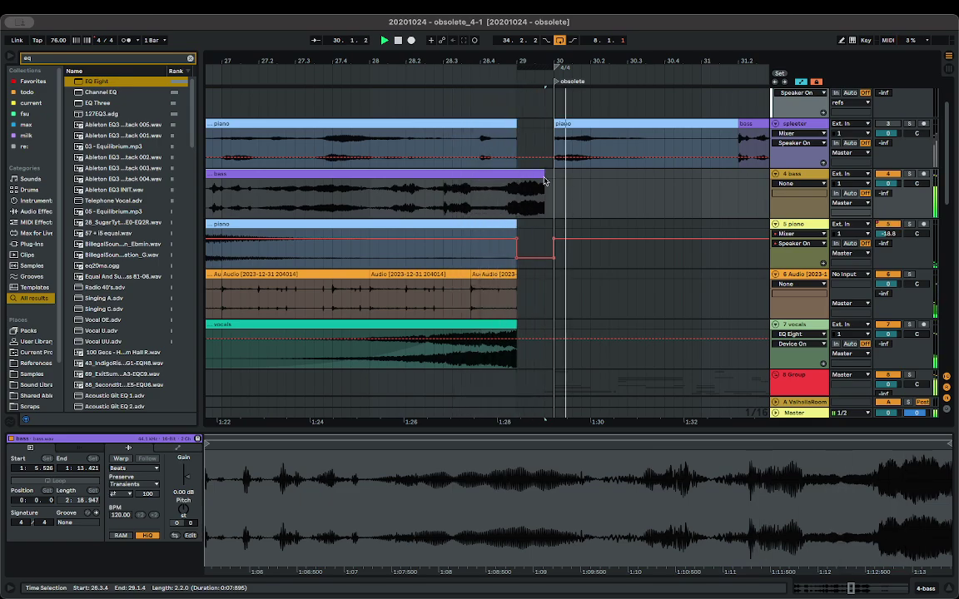
- Nudge the bass clip to start at 26.4.1 with its end at 29.1.4, and play the transition into the obsolete section
scroll(545, 181, "up", 3)
key("space")
left_click_drag(511, 178, 545, 177)
key("space")
scroll(510, 198, "down", 5)
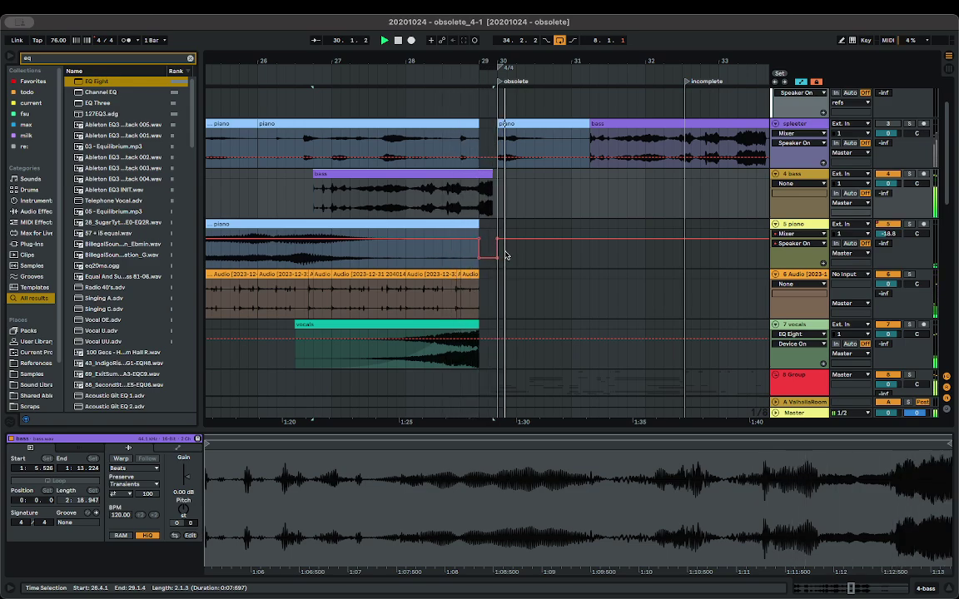
key("space")
- Split the bass clip at 28.4.1
scroll(439, 204, "down", 4)
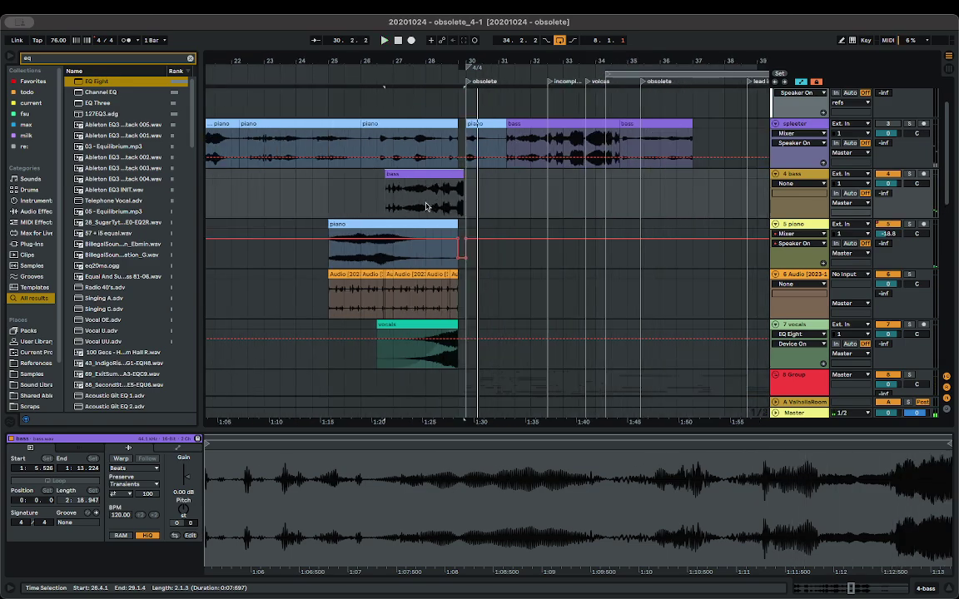
scroll(447, 205, "left", 4)
scroll(564, 209, "up", 5)
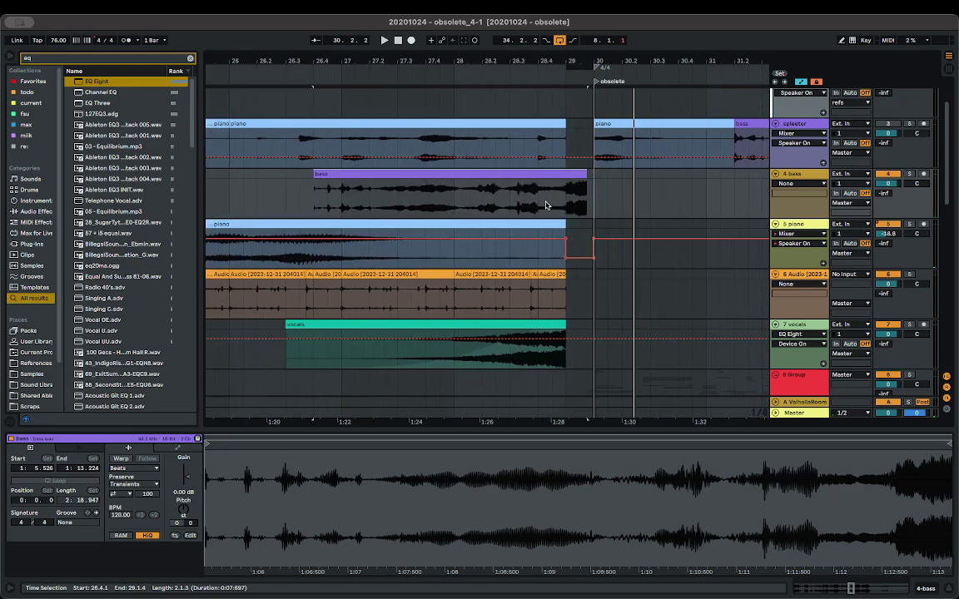
left_click(539, 205)
key("super+e")
- Turn on warping for the bass clip before 28.4.1 and set its warp mode to Complex
left_click(516, 173)
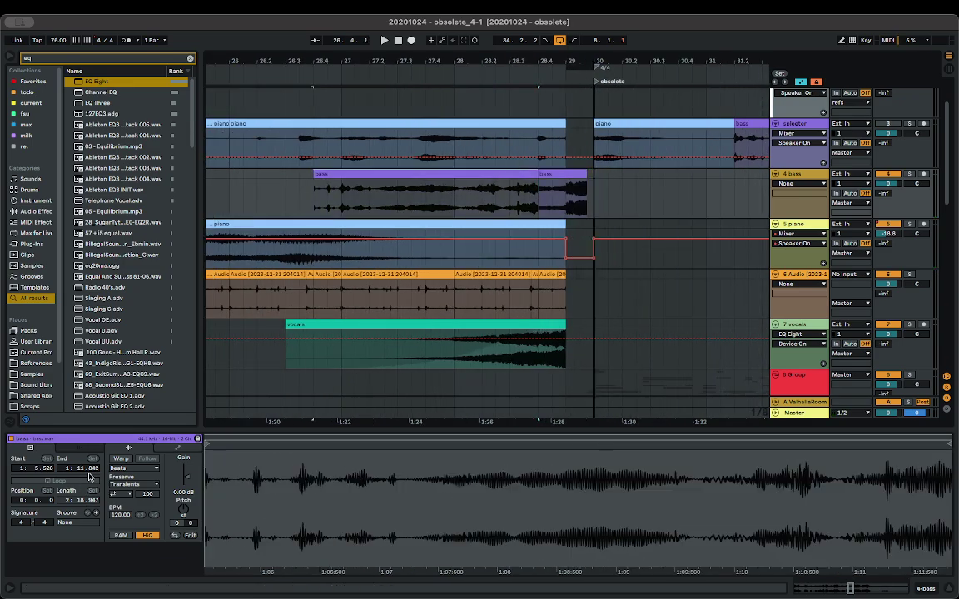
left_click(122, 459)
left_click(122, 469)
left_click(123, 511)
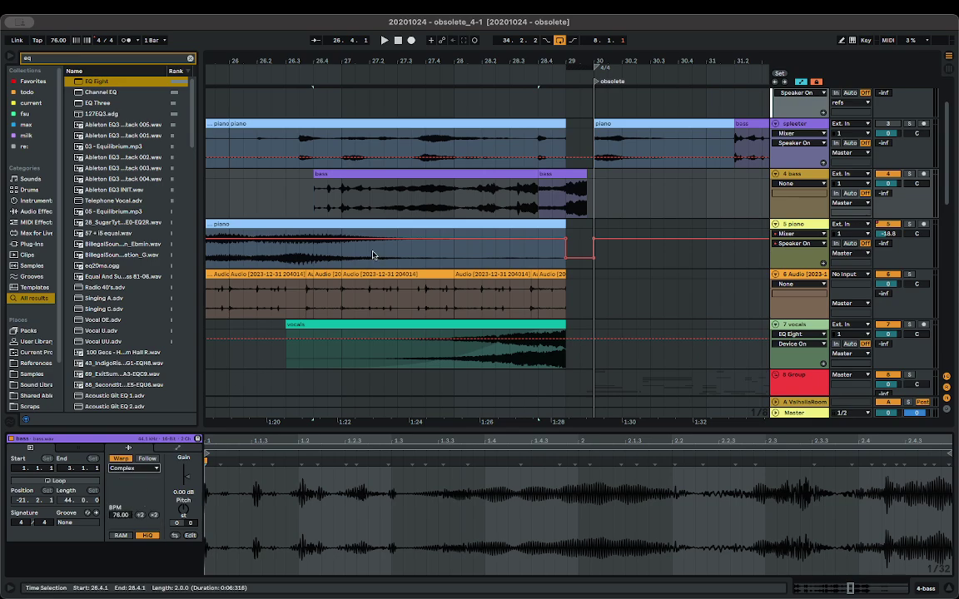
- Stretch the warped bass clip so it spans 25.1.1 to 28.4.1, and play the breakdown
scroll(411, 220, "left", 4)
left_click_drag(490, 174, 291, 185)
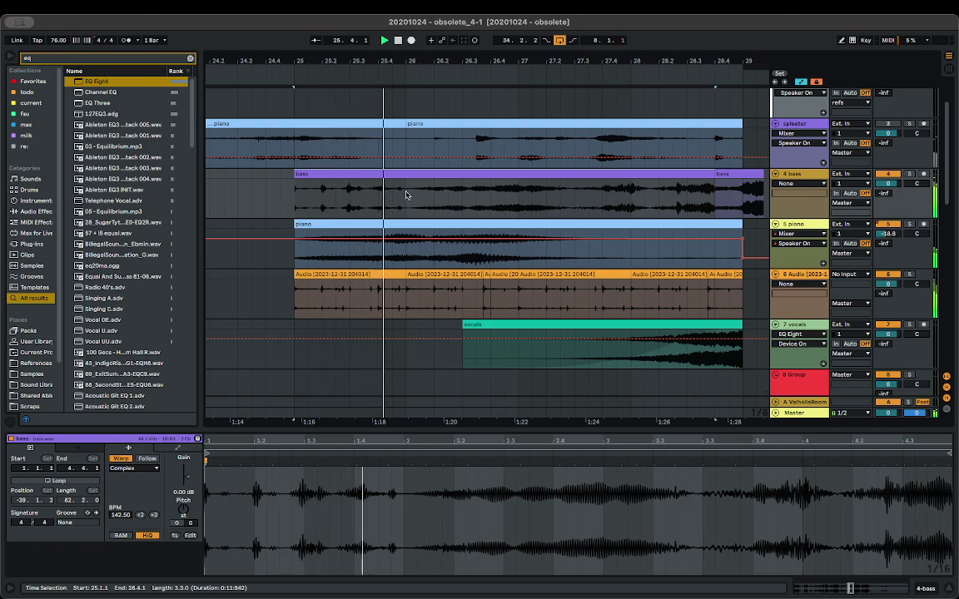
scroll(391, 198, "down", 5)
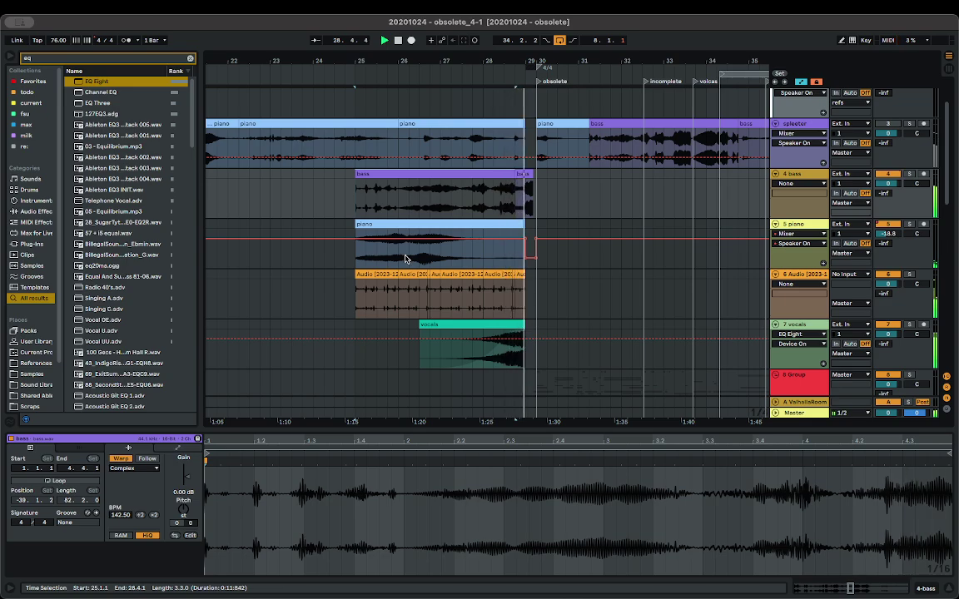
key("space")
- Crossfade the two bass clips at 28.4.1 and play the join from 28.3.4
scroll(495, 197, "up", 5)
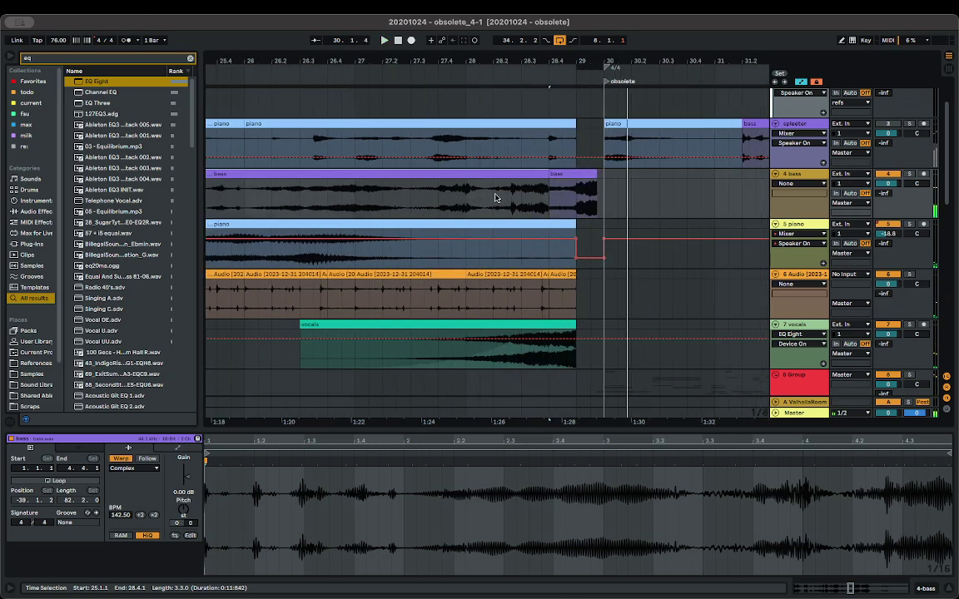
scroll(566, 195, "up", 5)
type("ff")
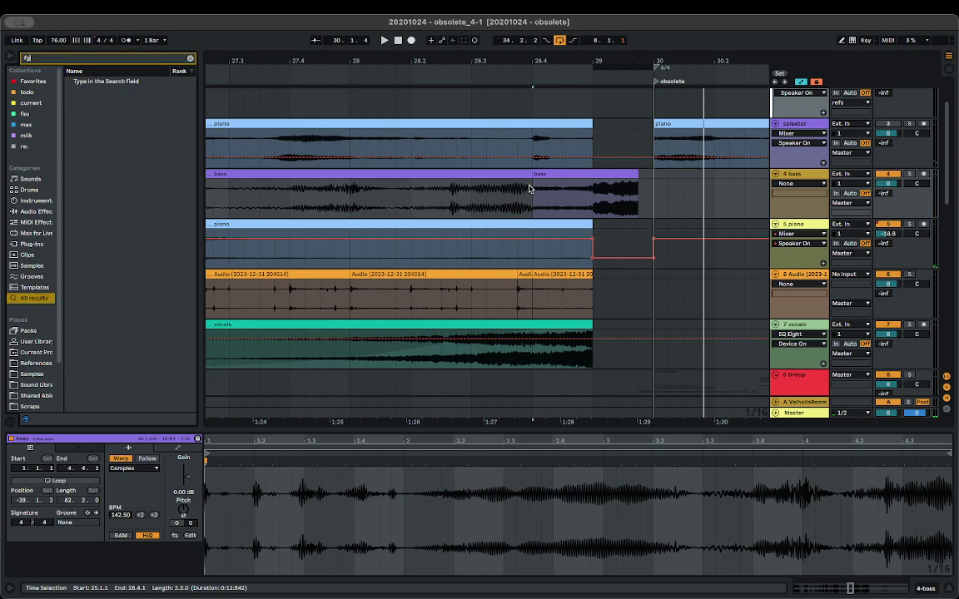
key("Escape")
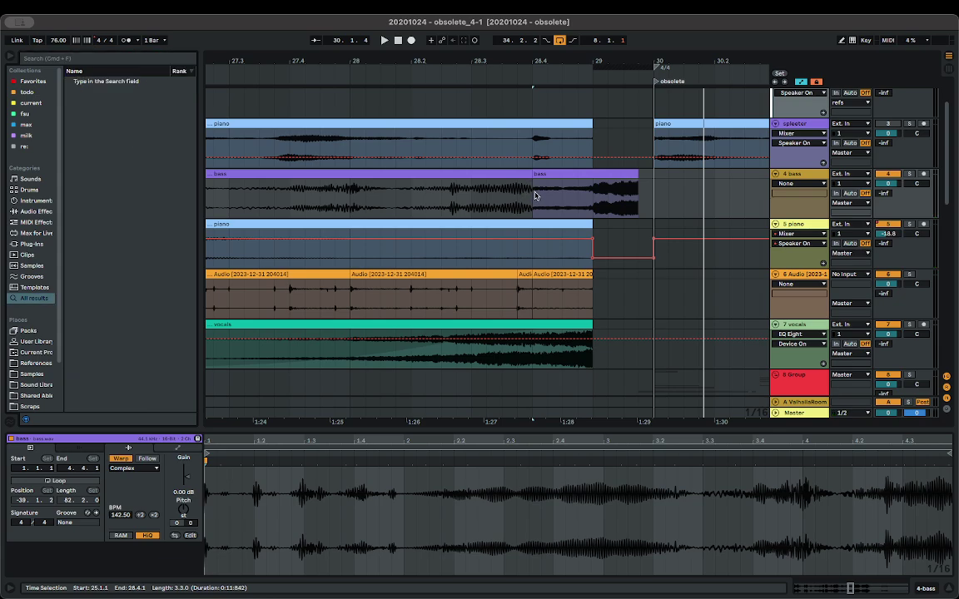
key("f")
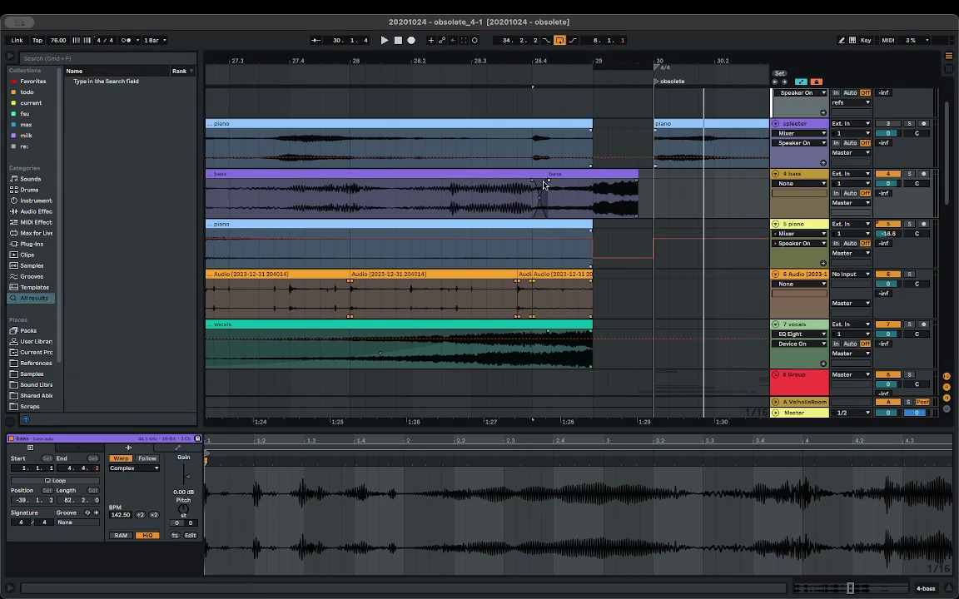
left_click(520, 199)
key("space")
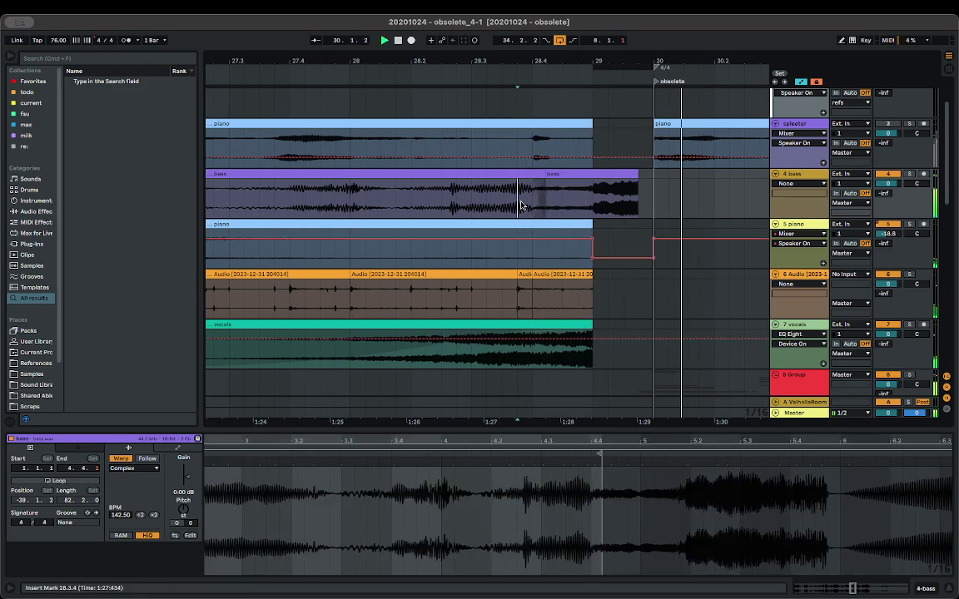
- Extend the end of the "at the edges of vision" clip to about 25.3 so it overlaps the breakdown
scroll(521, 205, "down", 3)
scroll(501, 181, "left", 3)
scroll(501, 181, "up", 3)
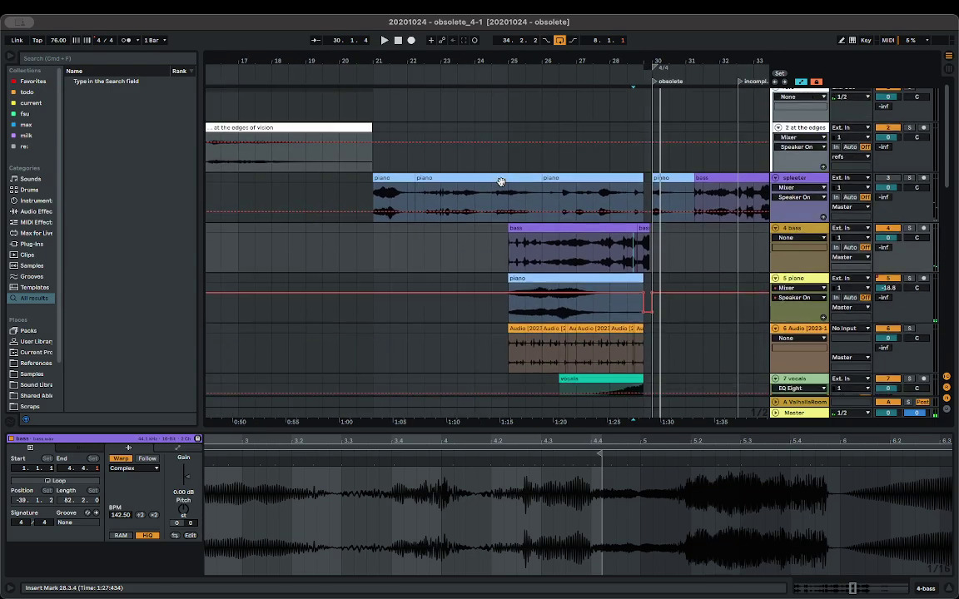
left_click_drag(320, 145, 491, 152)
- Consolidate the drum clips of 25.1.1–29.1.1 into one clip, copy it to 21.1.1 and play it
left_click(523, 337)
left_click(640, 336, "shift")
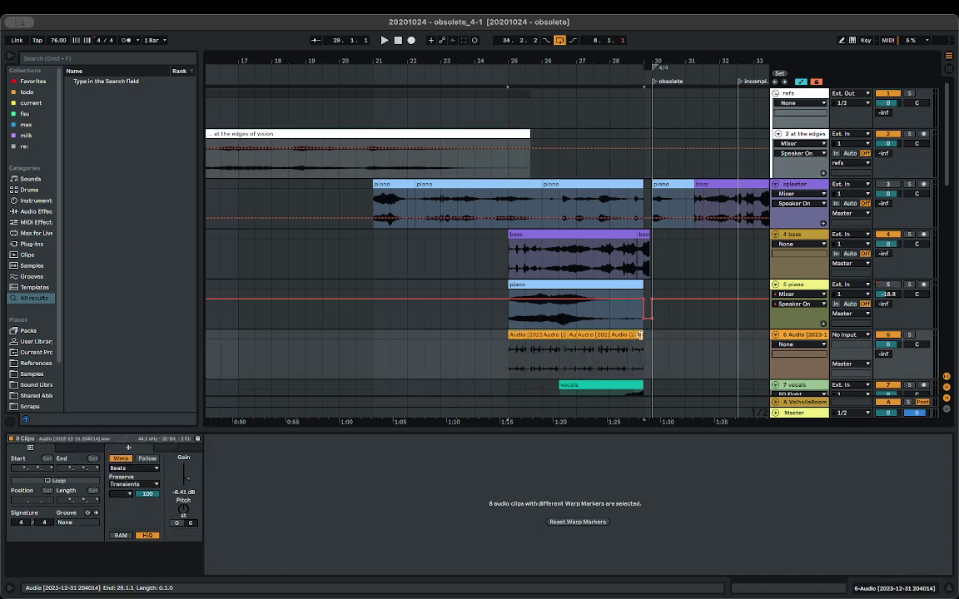
key("super+j")
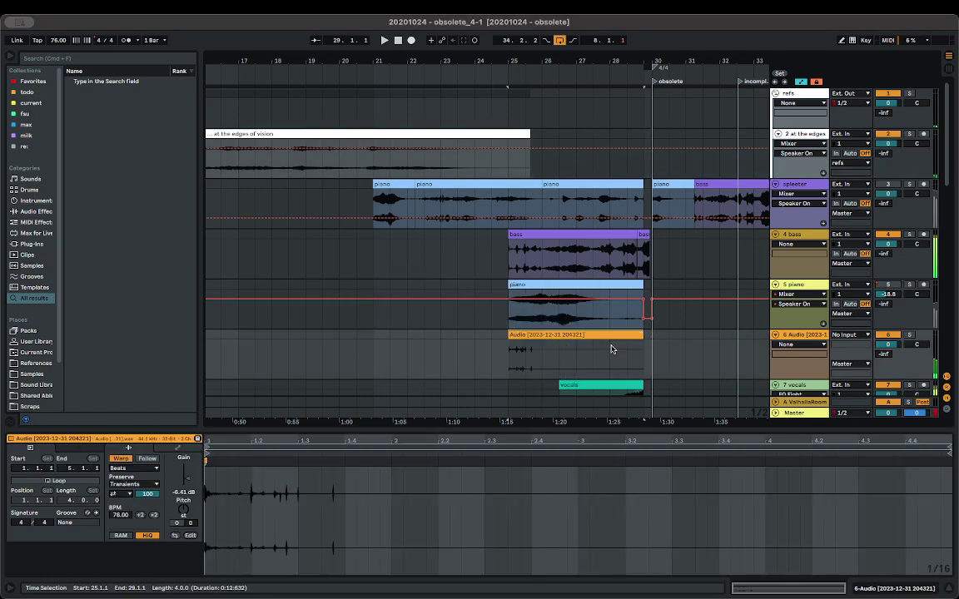
left_click_drag(616, 337, 488, 346)
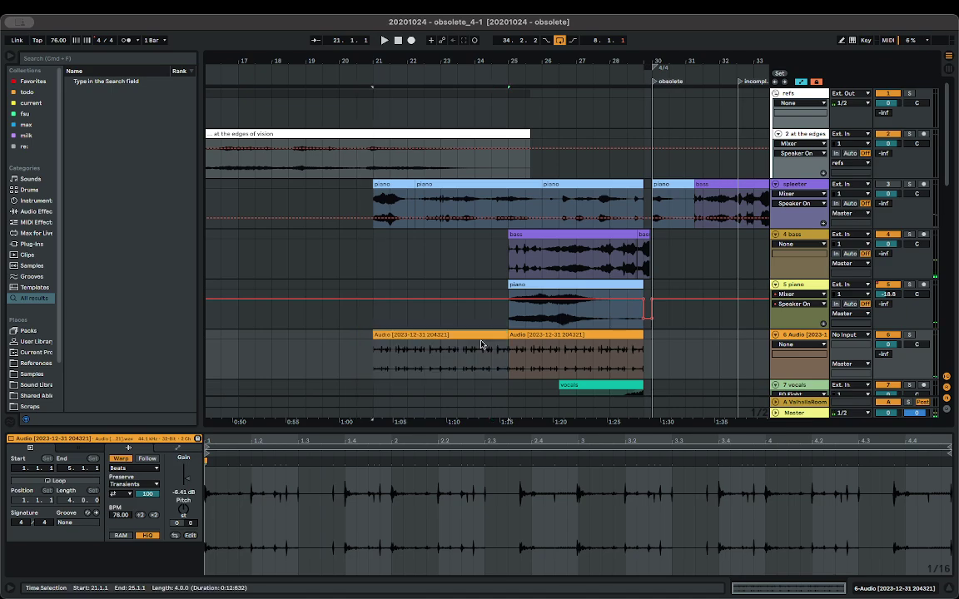
key("space")
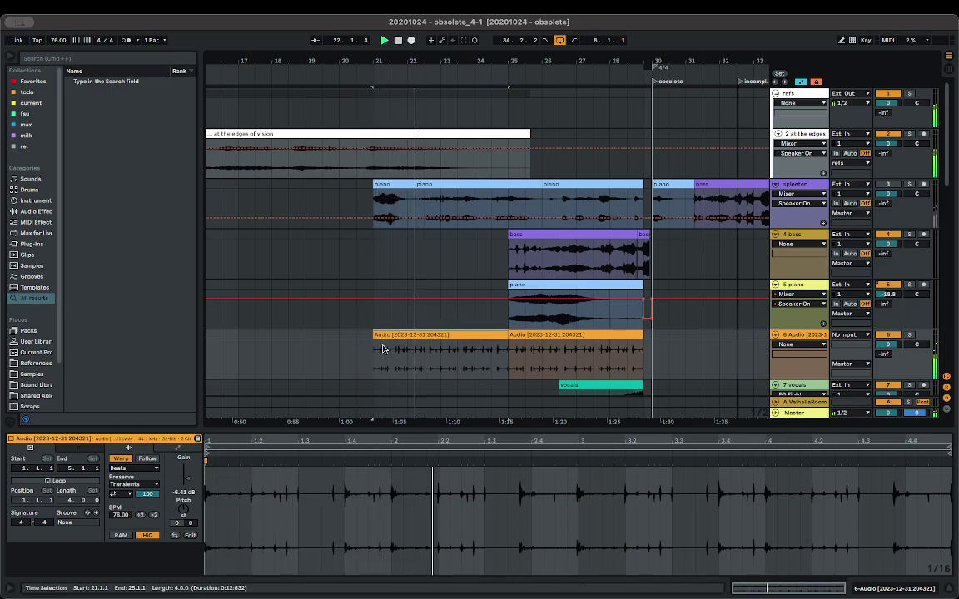
- Add a fade-in from 21.1.1 to 25.1.1 on the copied drum clip and a long fade-in from 25.1.1 on the bass clip
key("a")
left_click_drag(375, 342, 511, 344)
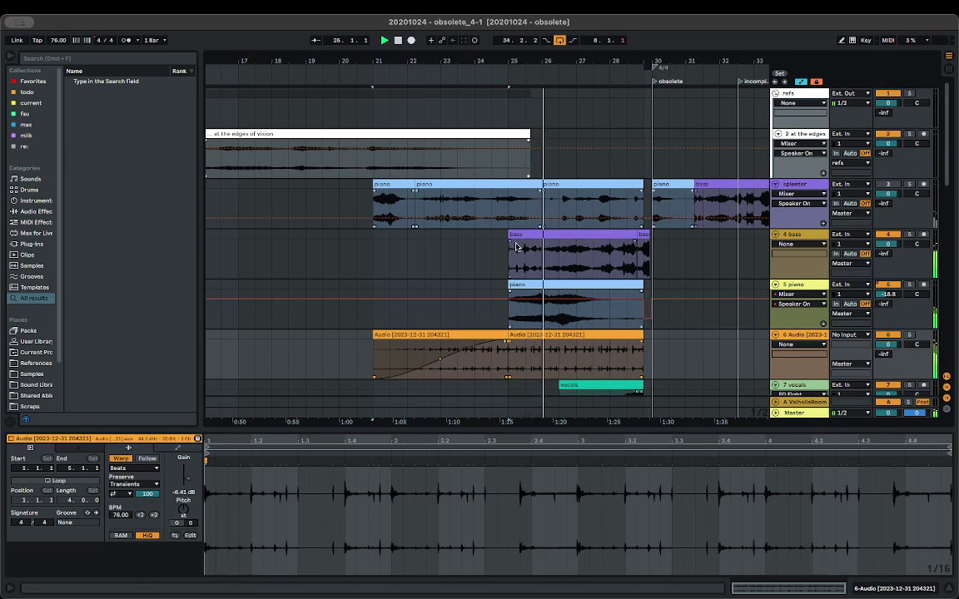
left_click(552, 244)
left_click_drag(552, 244, 629, 249)
key("f")
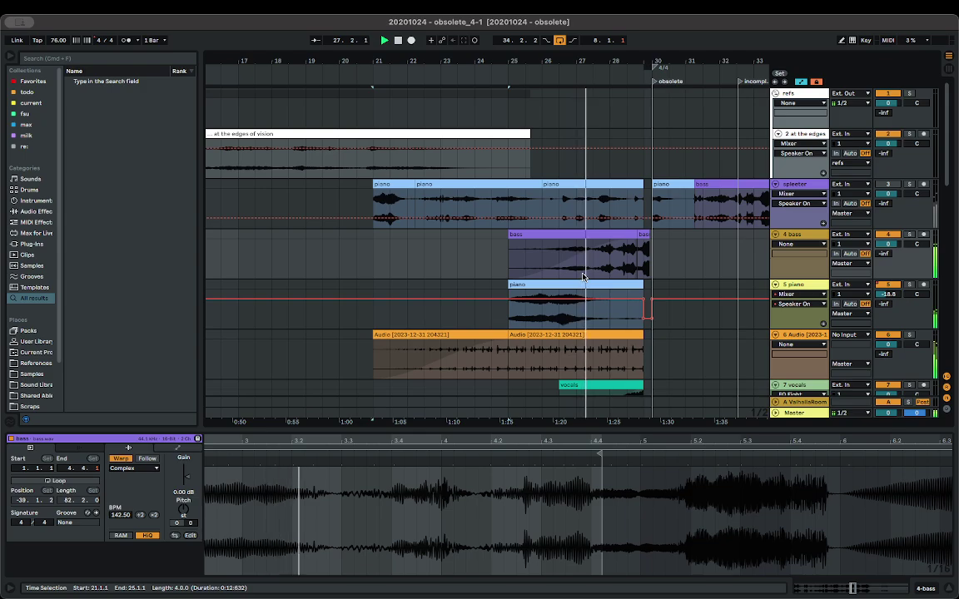
- Add a Utility effect to the piano track and place it first in the chain, before EQ Eight
left_click(793, 287)
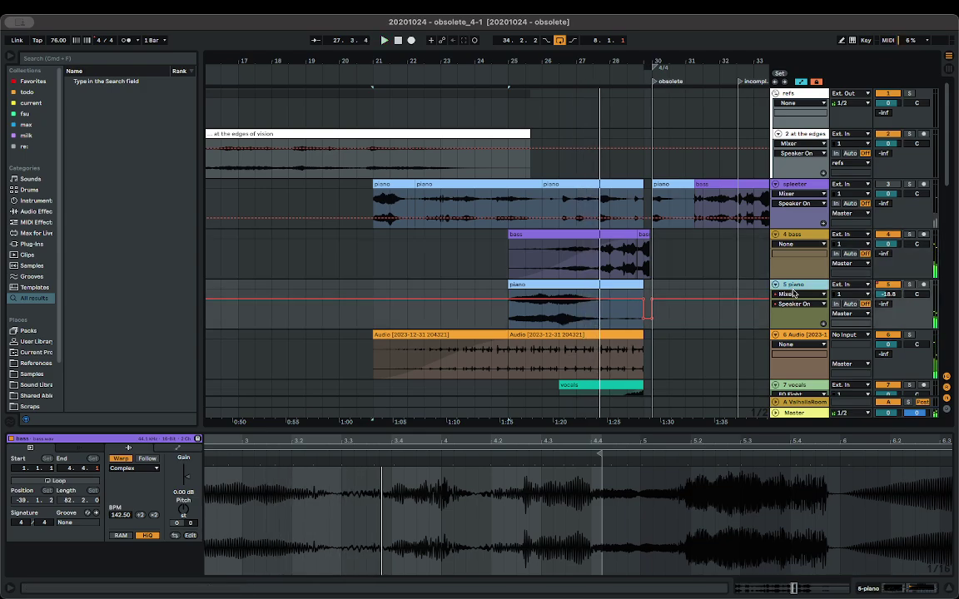
left_click(912, 596)
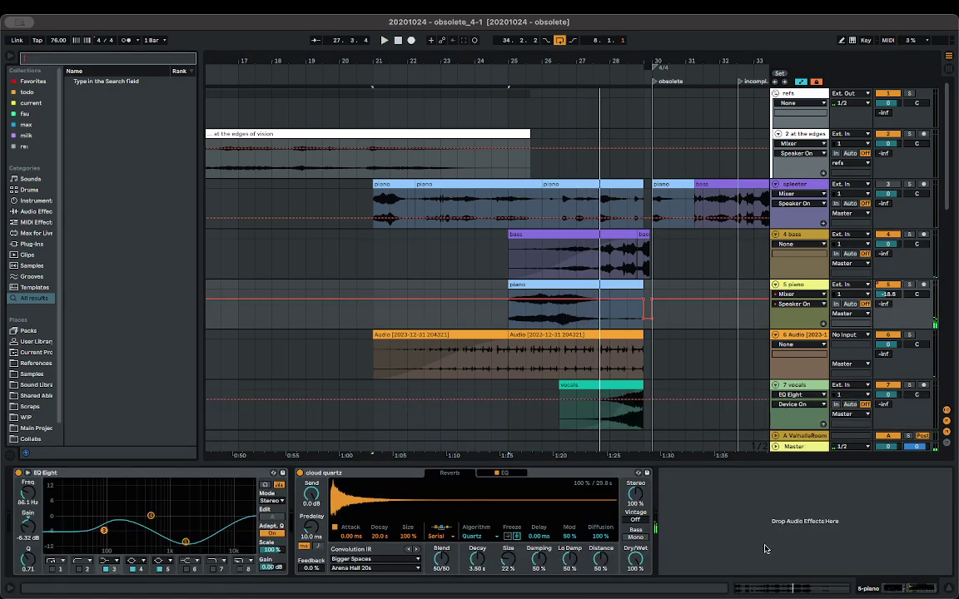
type("util")
key("Return")
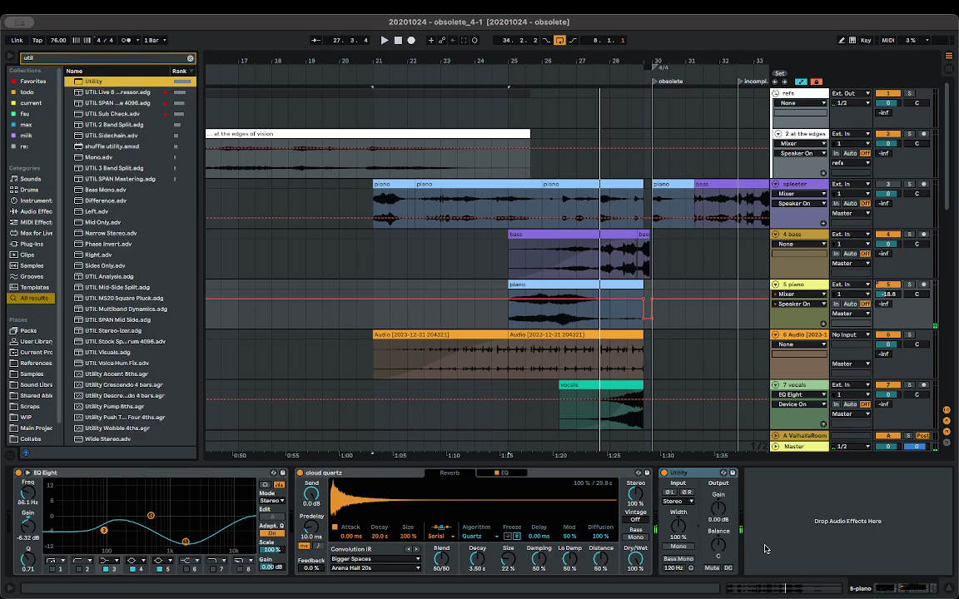
left_click_drag(692, 476, 34, 526)
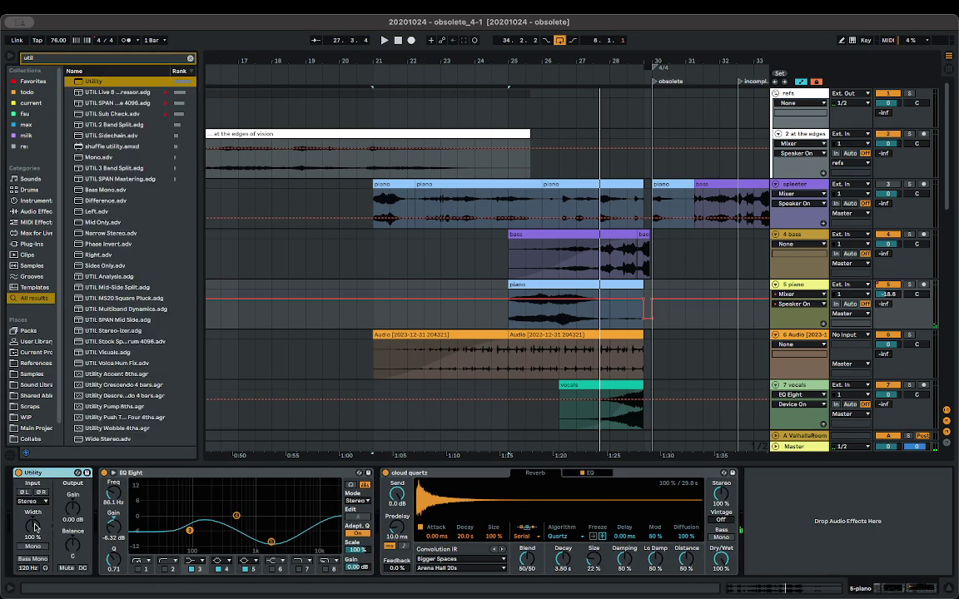
left_click(37, 502)
key("space")
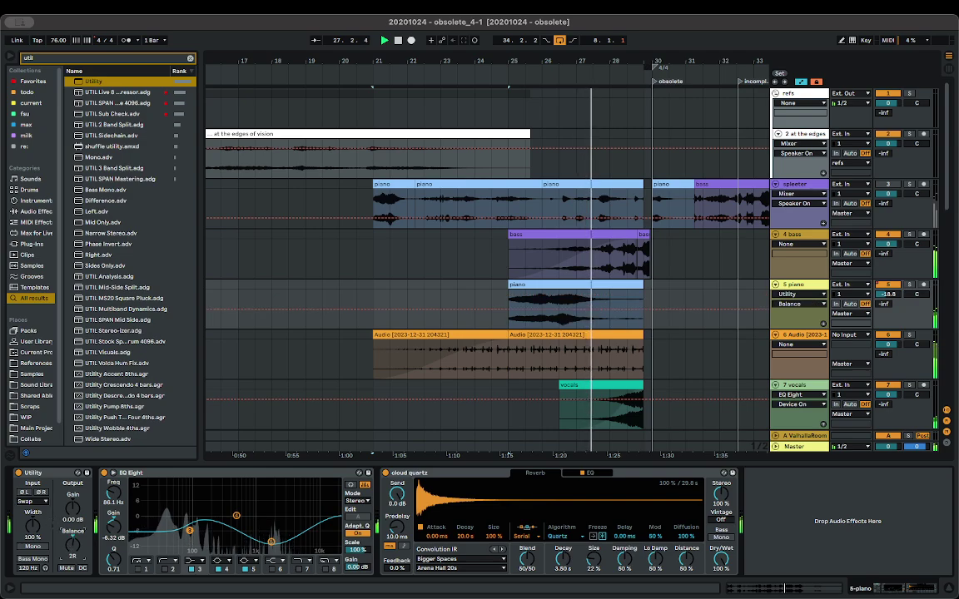
left_click_drag(73, 545, 72, 537)
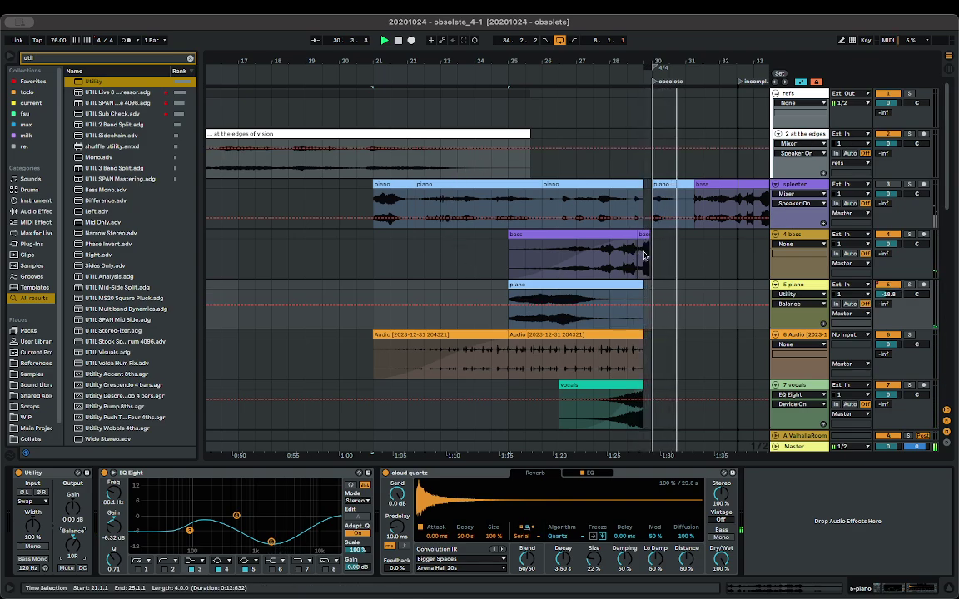
- Duplicate the time from 29.1.1 to 29.1.4, extend the last bass clip to 31.1.1 and play the transition
scroll(649, 255, "up", 5)
scroll(649, 254, "down", 4)
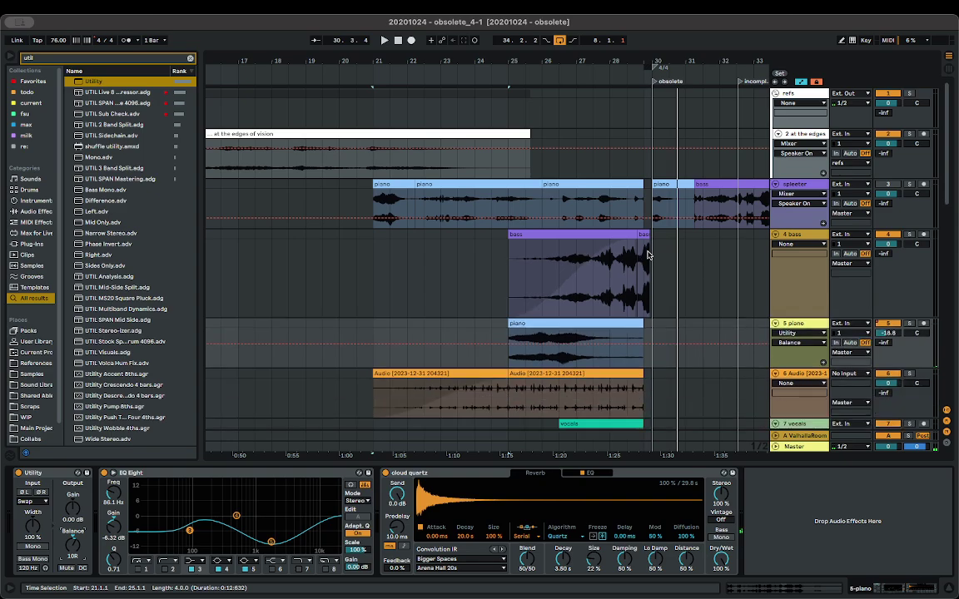
scroll(649, 255, "up", 4)
scroll(649, 254, "up", 3)
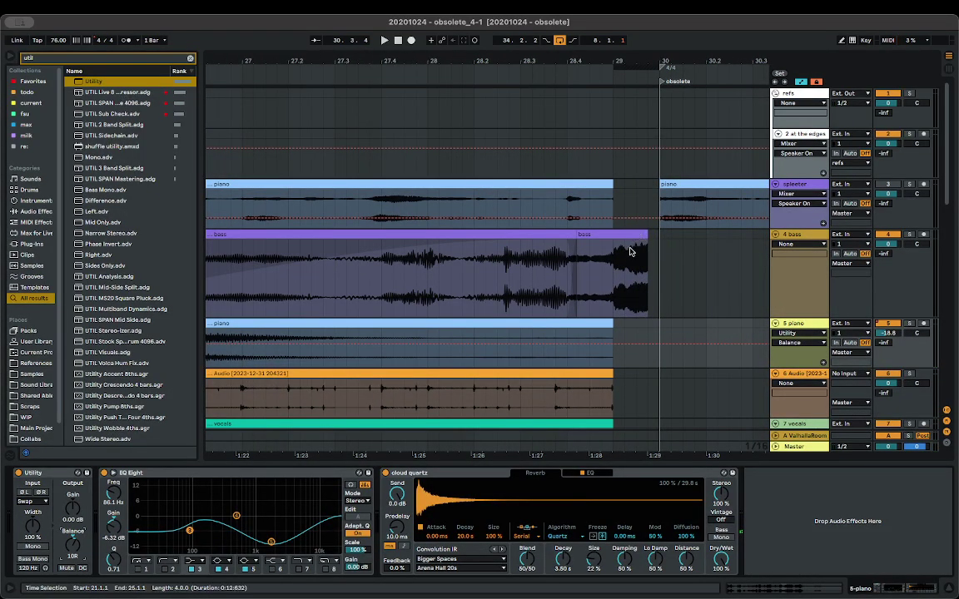
left_click(645, 276)
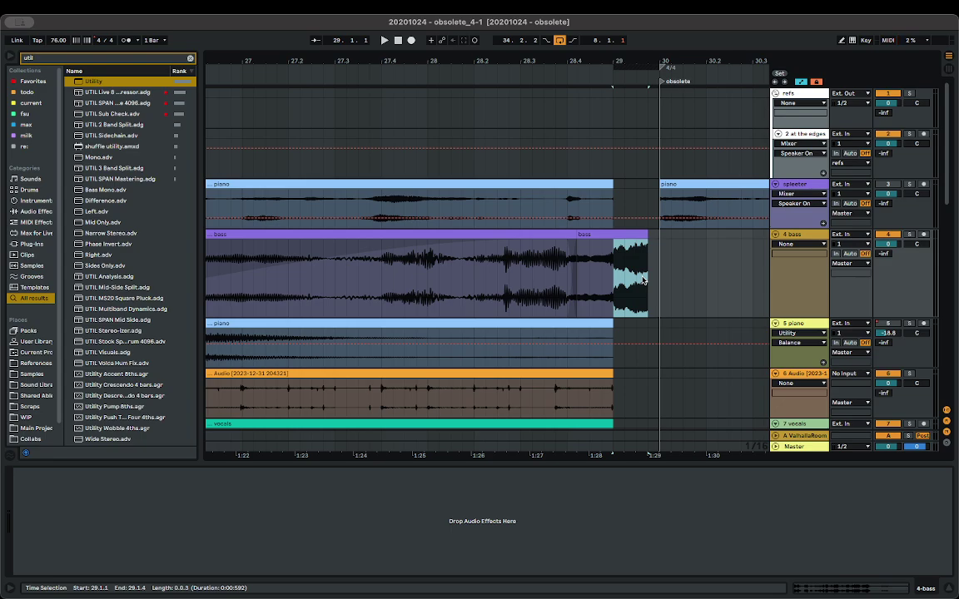
key("super+shift+d")
left_click_drag(642, 234, 674, 238)
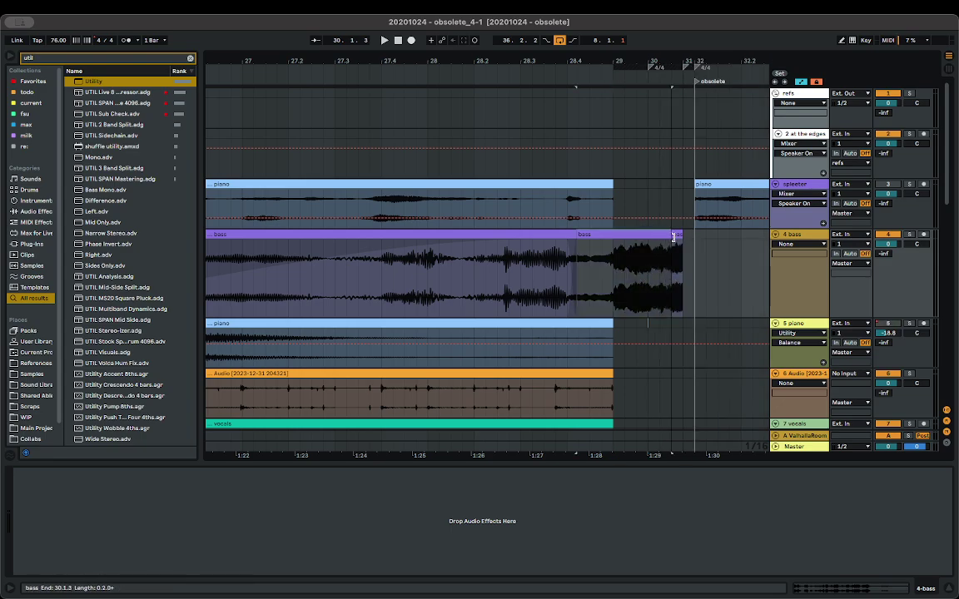
key("space")
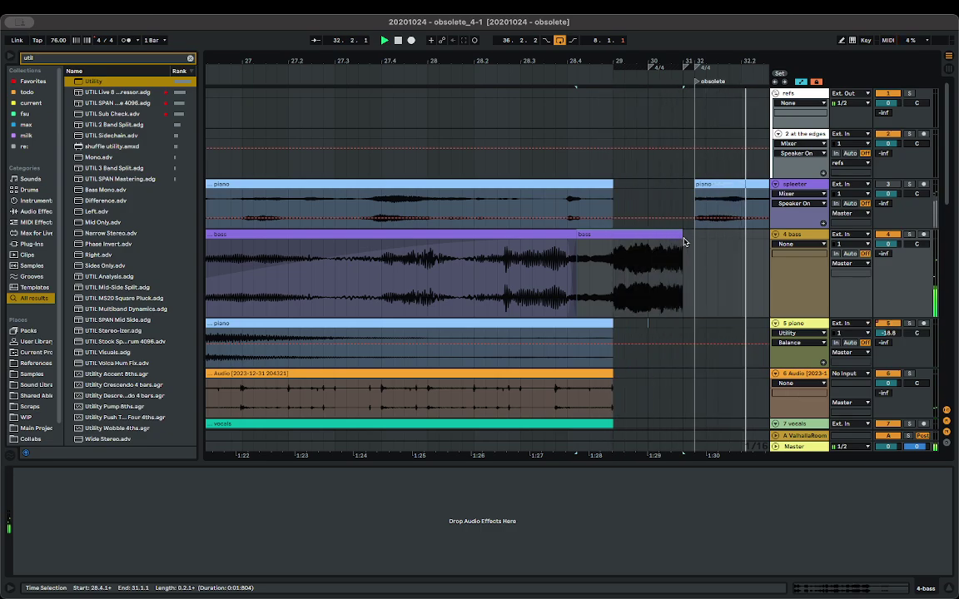
- Try duplicating the time from 30.1.1 to 31.1.1 and extending the bass clip before it to 32.1.1, and play the transition
left_click_drag(649, 265, 675, 262)
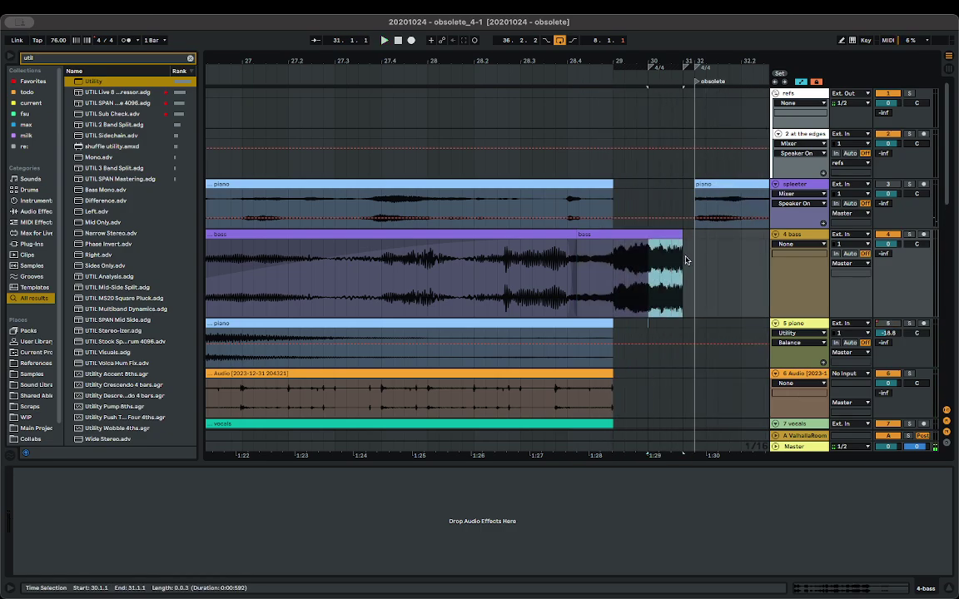
key("super+d")
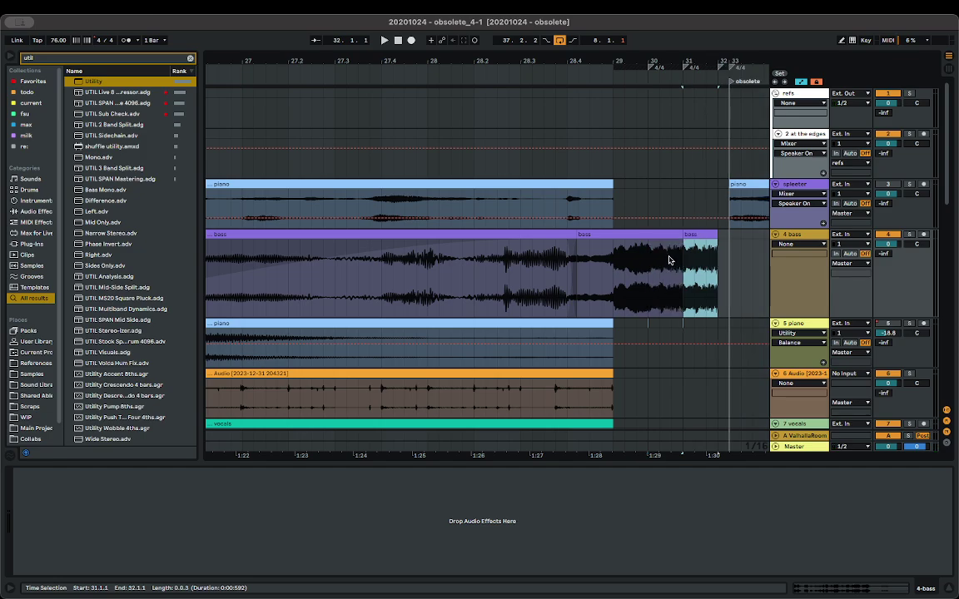
left_click_drag(678, 236, 717, 233)
key("super+z")
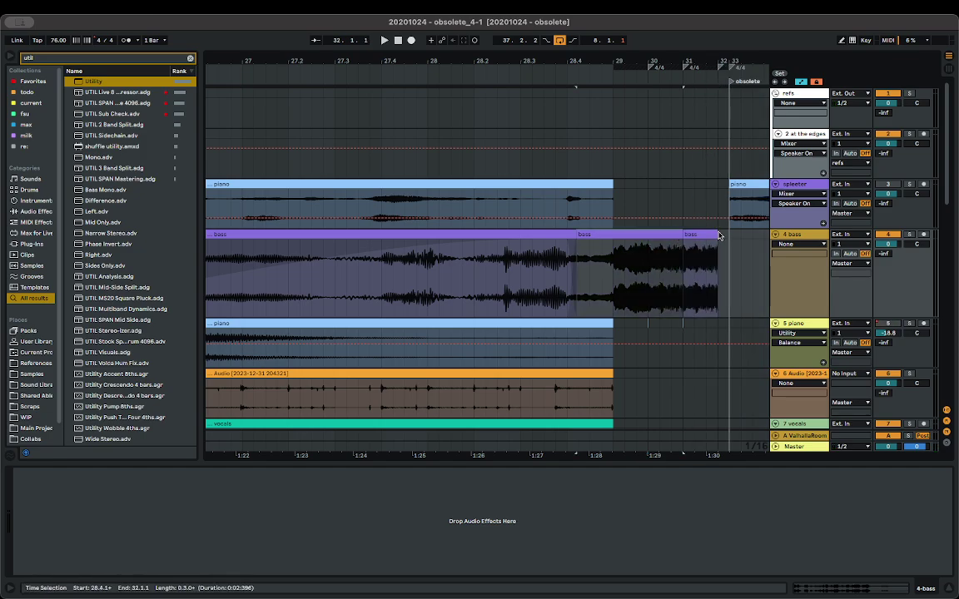
key("space")
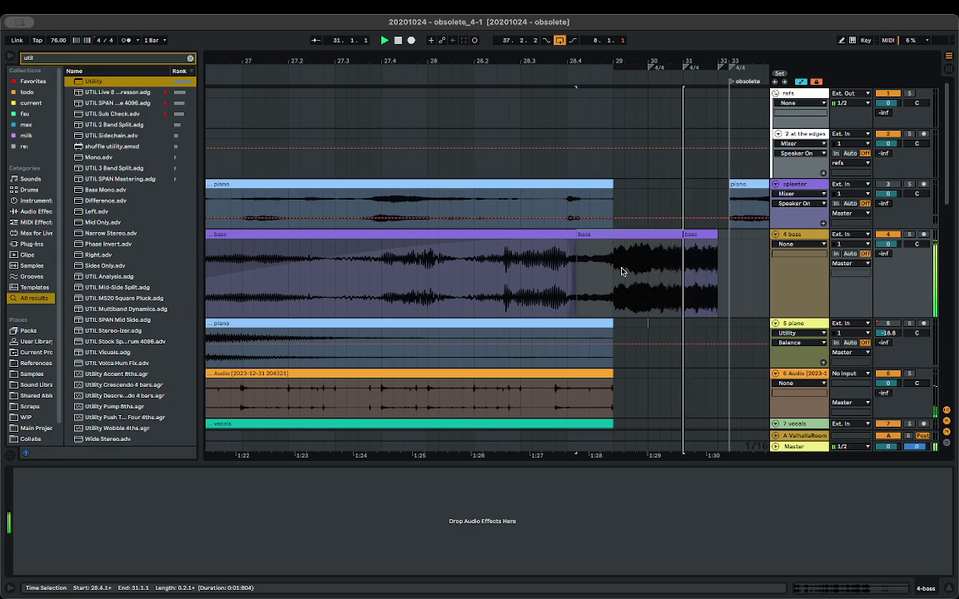
- Delete the duplicated time from 31.1.1 to 32.1.1 and play the transition from 28.4.3
left_click(691, 271)
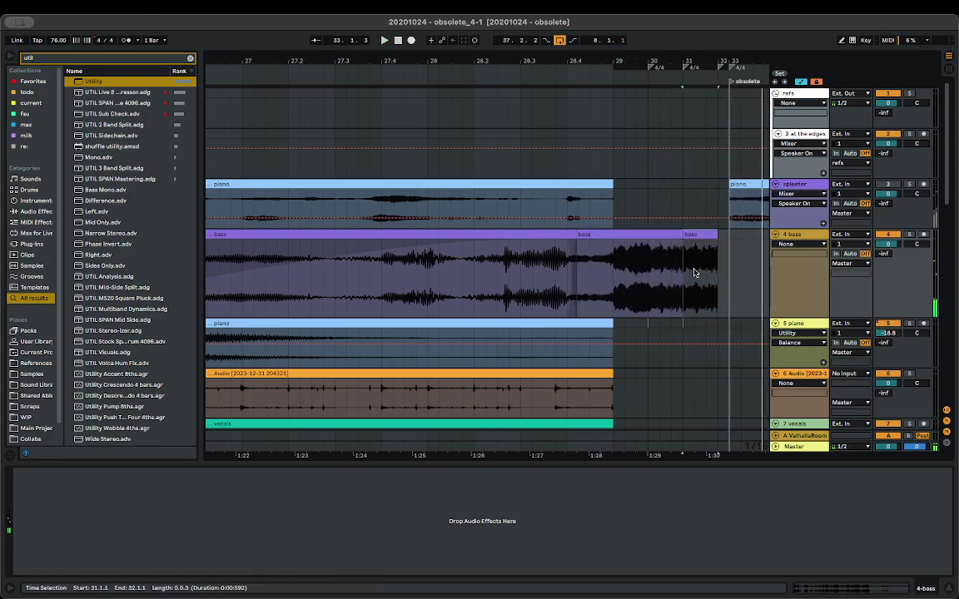
key("super+shift+Delete")
left_click(590, 279)
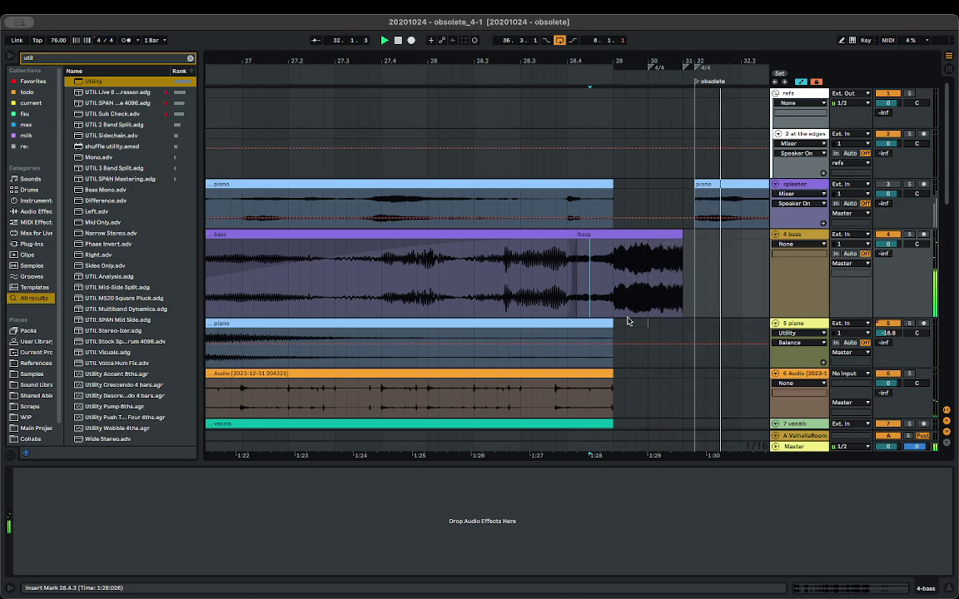
key("space")
- Copy the sd_1 clip at the start of the obsolete section to 29.1.1 on the same track and play it
scroll(631, 316, "down", 5)
scroll(676, 318, "right", 3)
scroll(679, 316, "down", 5)
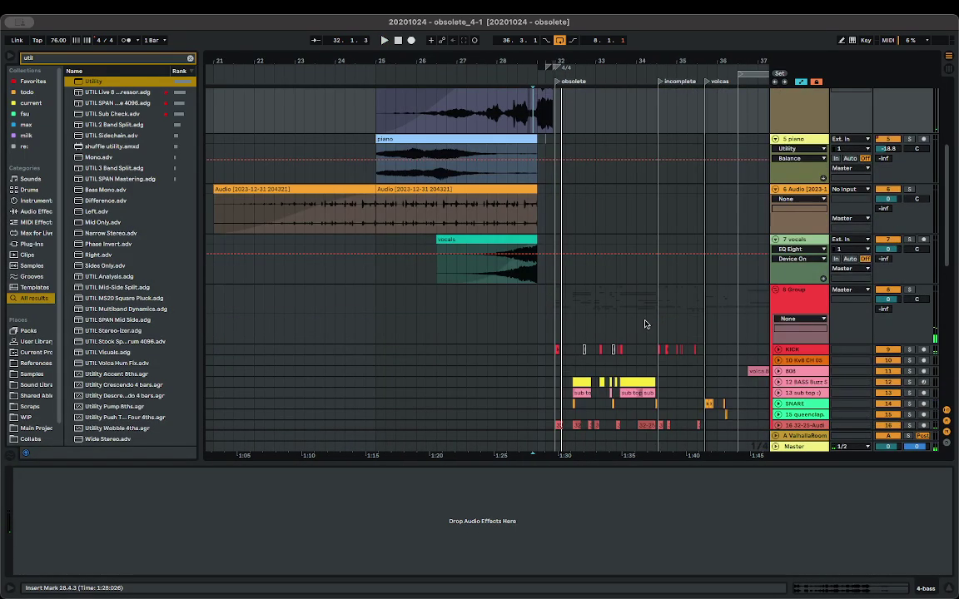
scroll(581, 342, "up", 3)
scroll(574, 366, "down", 5)
scroll(575, 366, "up", 5)
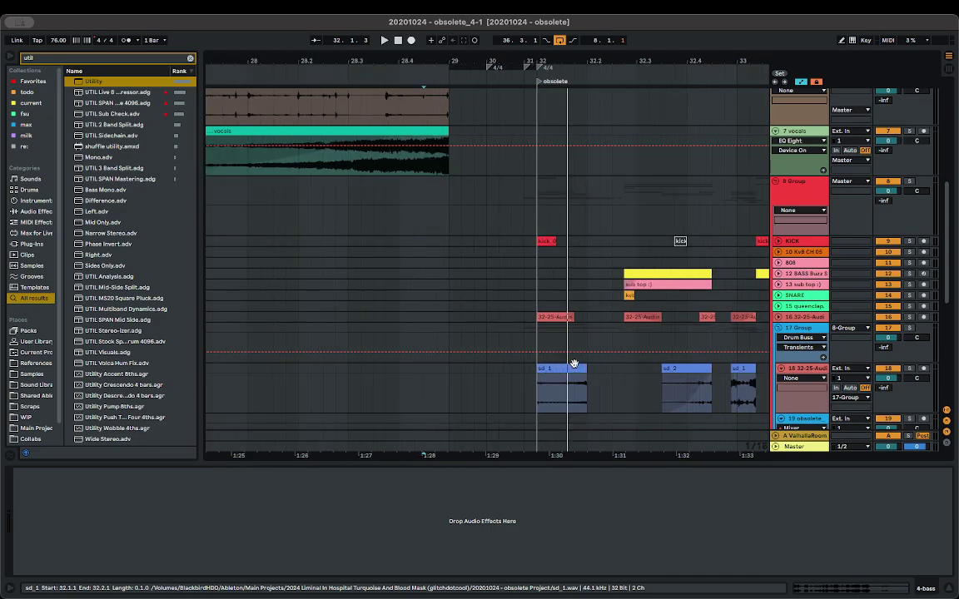
left_click_drag(574, 366, 490, 347)
key("space")
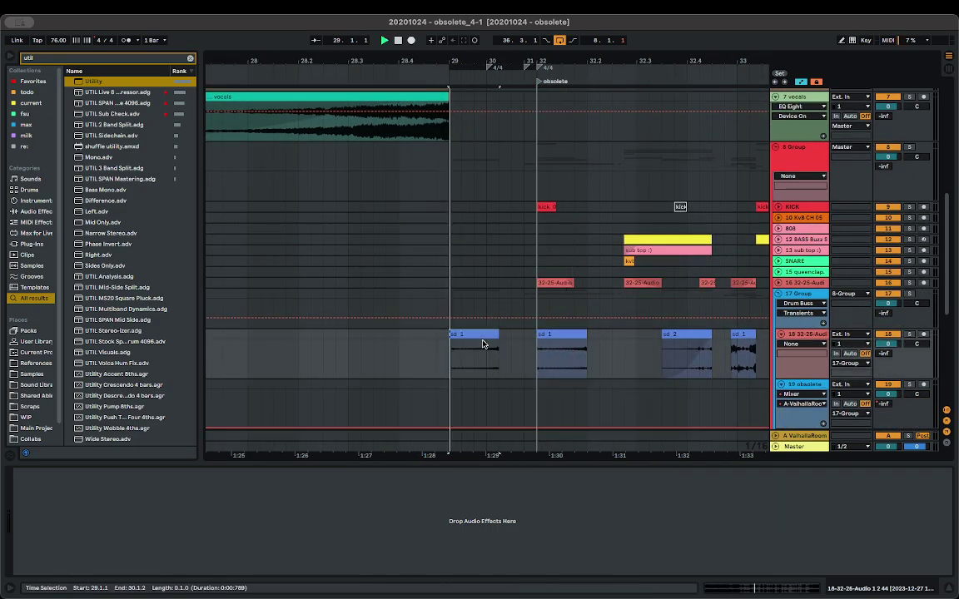
key("space")
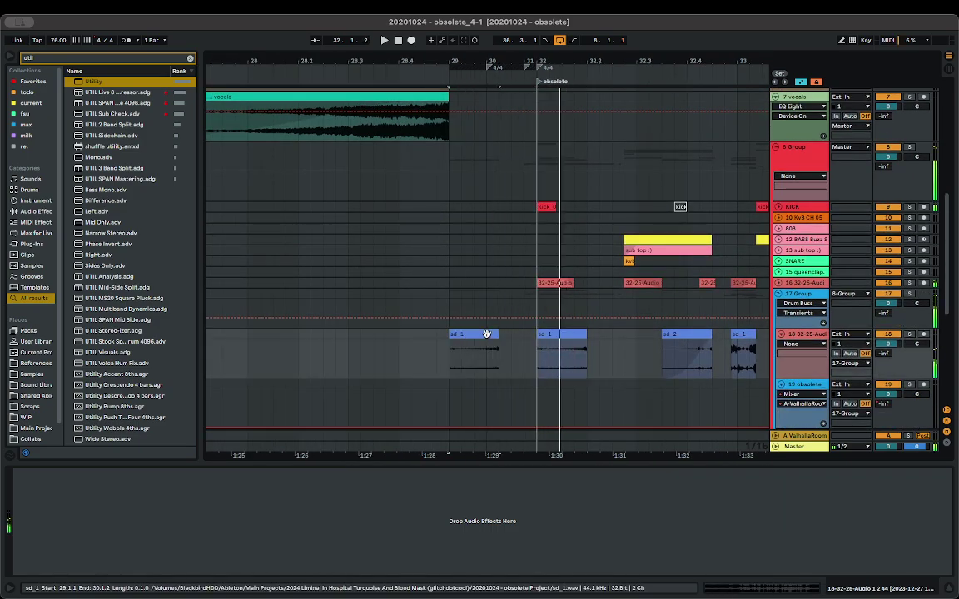
- Move the copied sd_1 clip to 29.1.3 and play the transition from 28.4.4
left_click_drag(487, 335, 509, 334)
key("space")
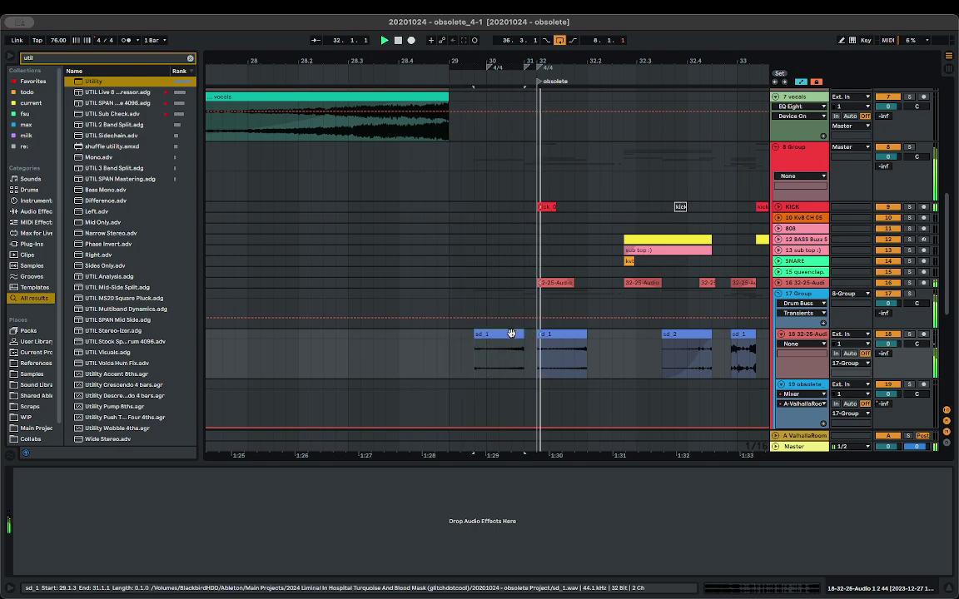
left_click(568, 335)
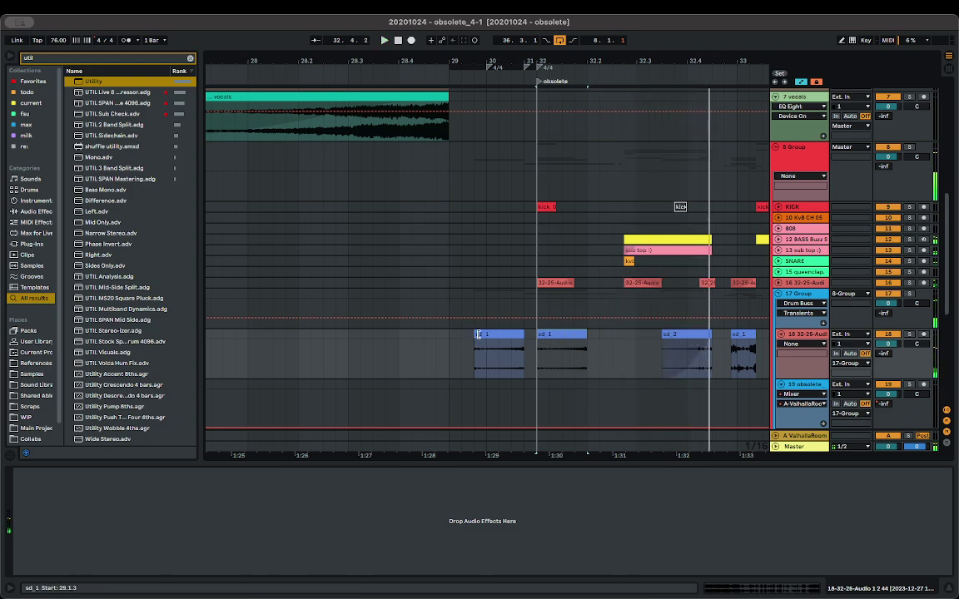
left_click(437, 334)
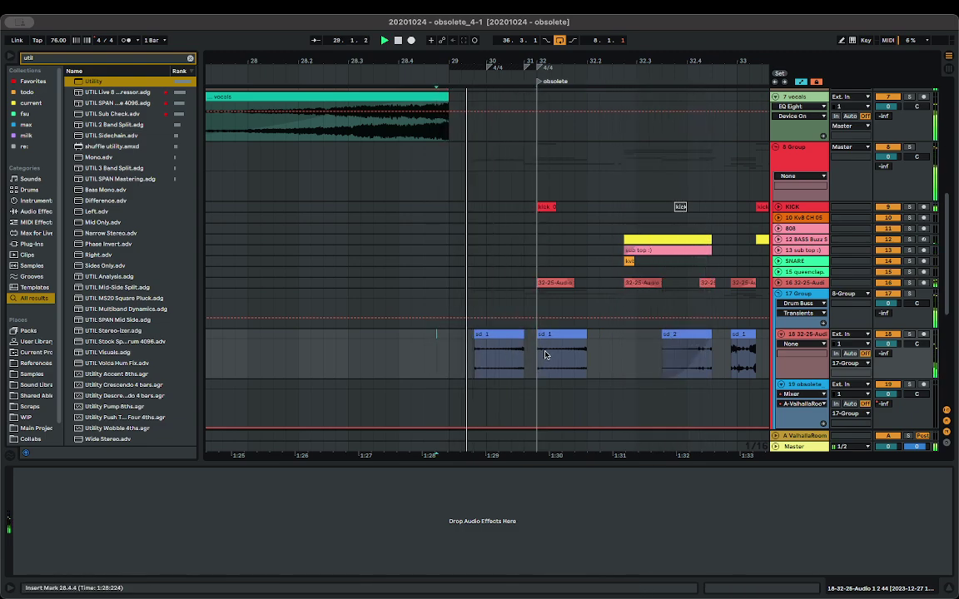
key("space")
- Enable Warp on the copied sd_1 clip and stretch its start back to 29.1.1
left_click(482, 335)
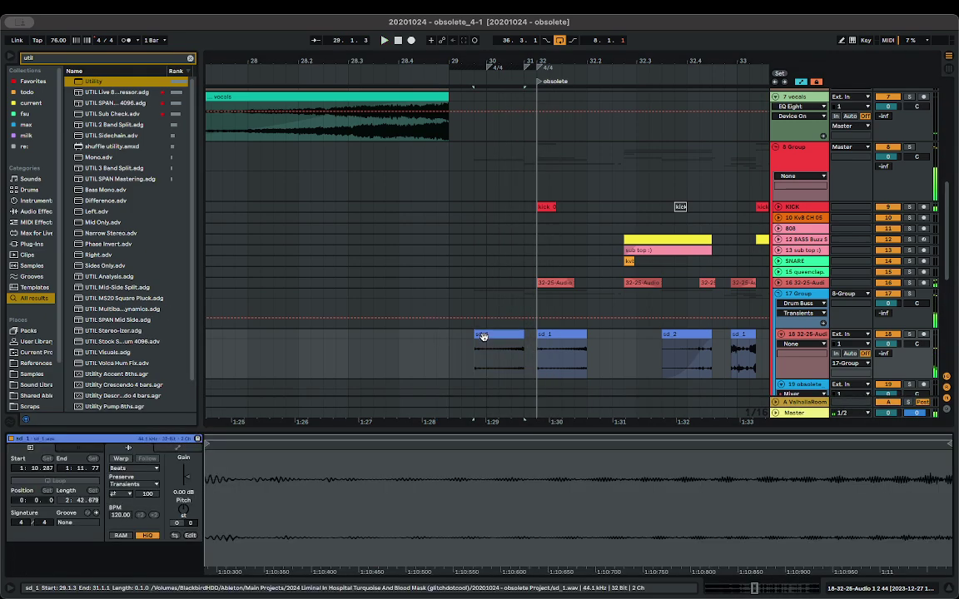
left_click(122, 459)
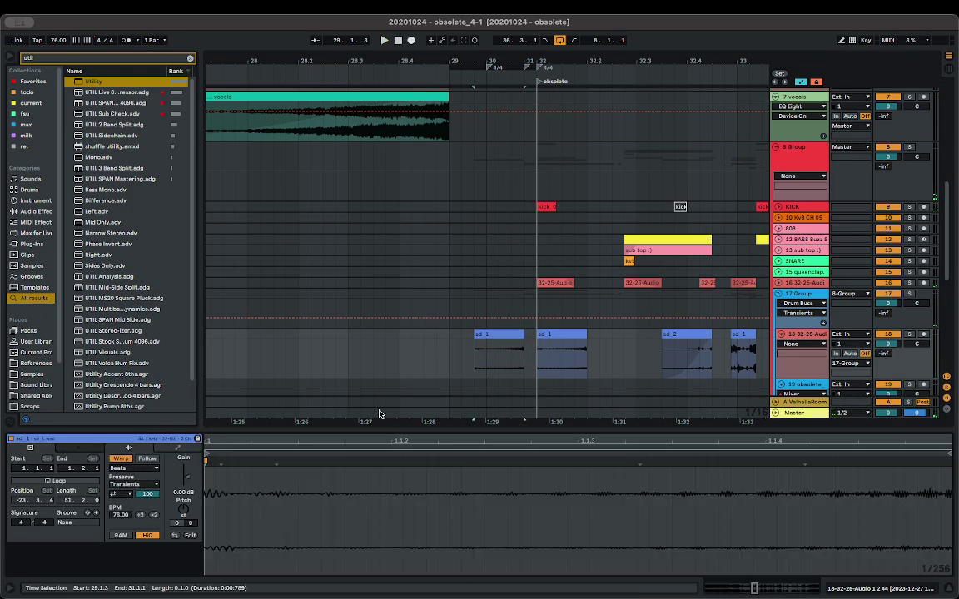
left_click_drag(471, 336, 449, 335)
key("space")
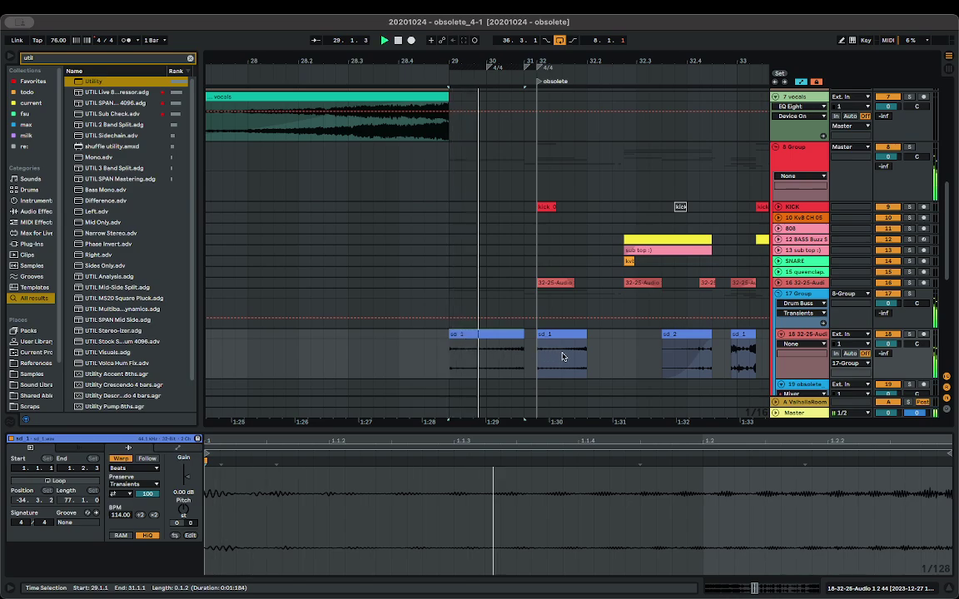
- Set the stretched sd_1 clip's warp mode to Complex while playing the transition
left_click(123, 469)
left_click(125, 461)
key("space")
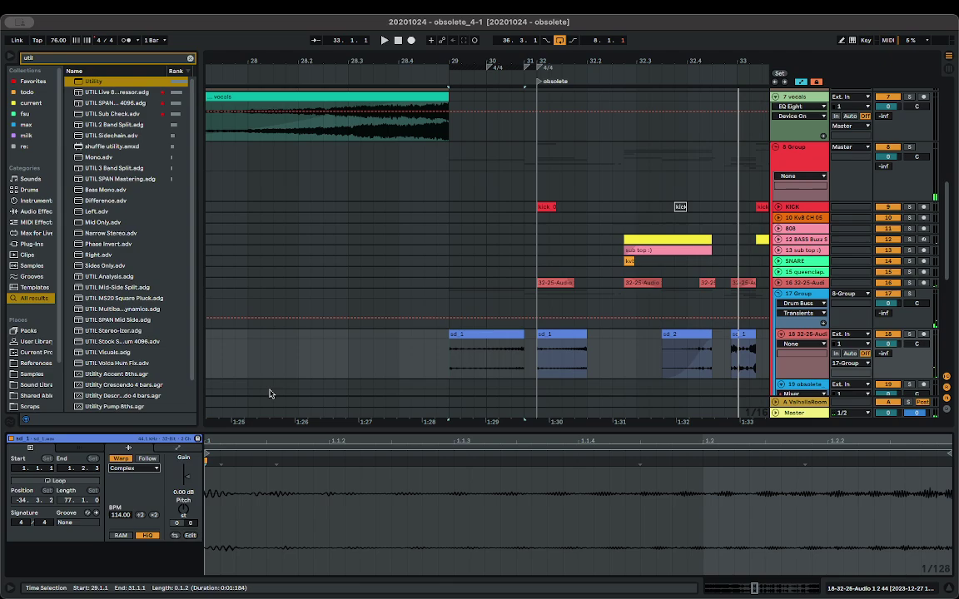
- Add a locator at 21.1.1 named "weird af segue/intro"
scroll(477, 269, "down", 5)
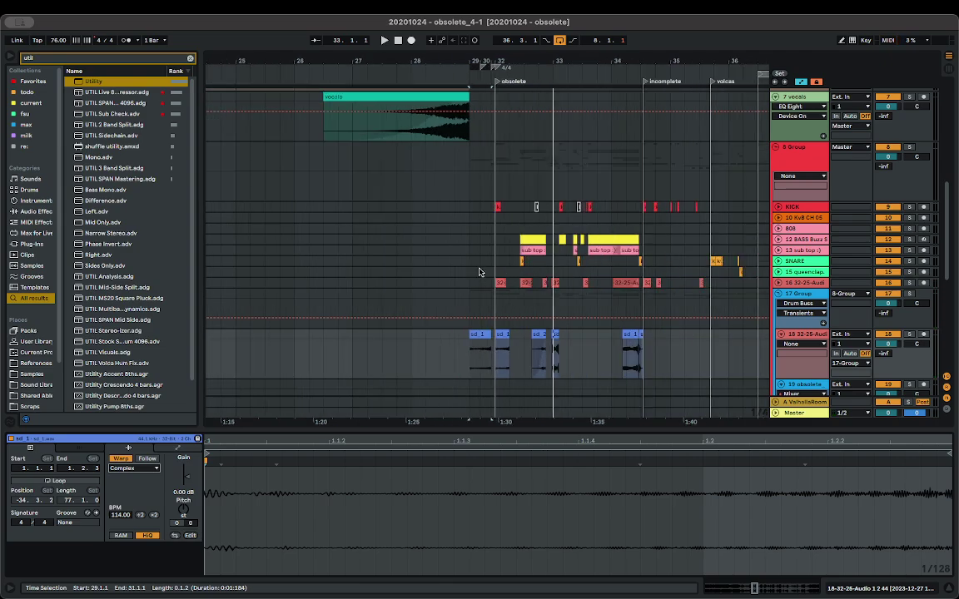
scroll(485, 270, "right", 4)
scroll(389, 283, "down", 3)
scroll(385, 287, "left", 6)
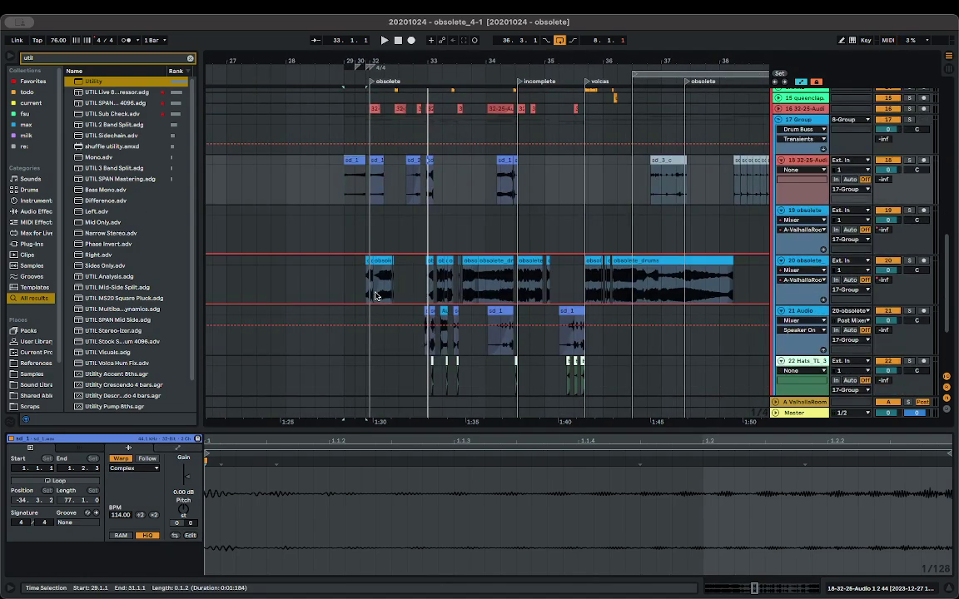
scroll(379, 291, "up", 3)
scroll(378, 292, "up", 5)
scroll(381, 288, "left", 5)
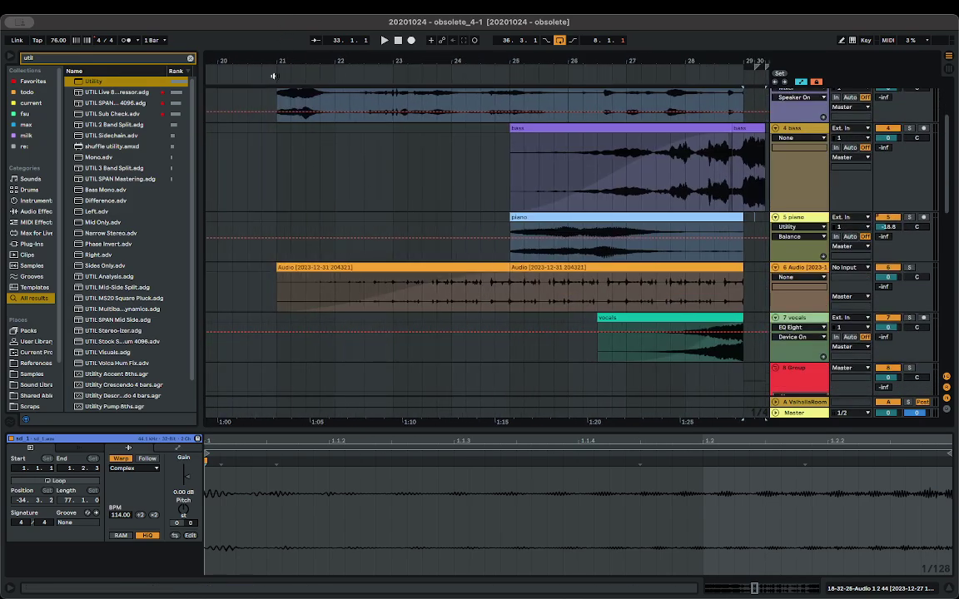
right_click(272, 76)
left_click(287, 102)
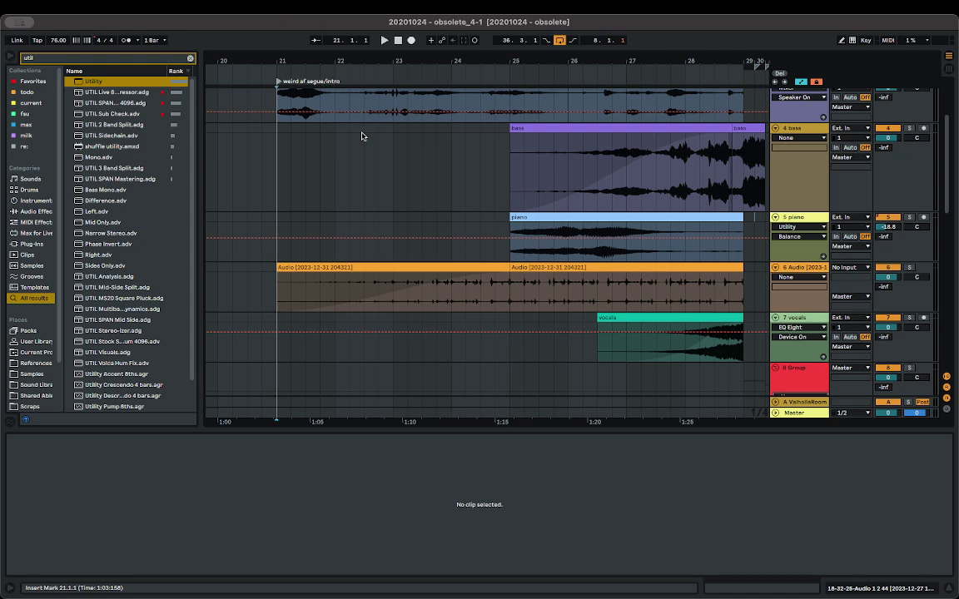
- Group the tracks from spleeter through vocals, including bass, piano and the drum audio track
scroll(376, 128, "down", 5)
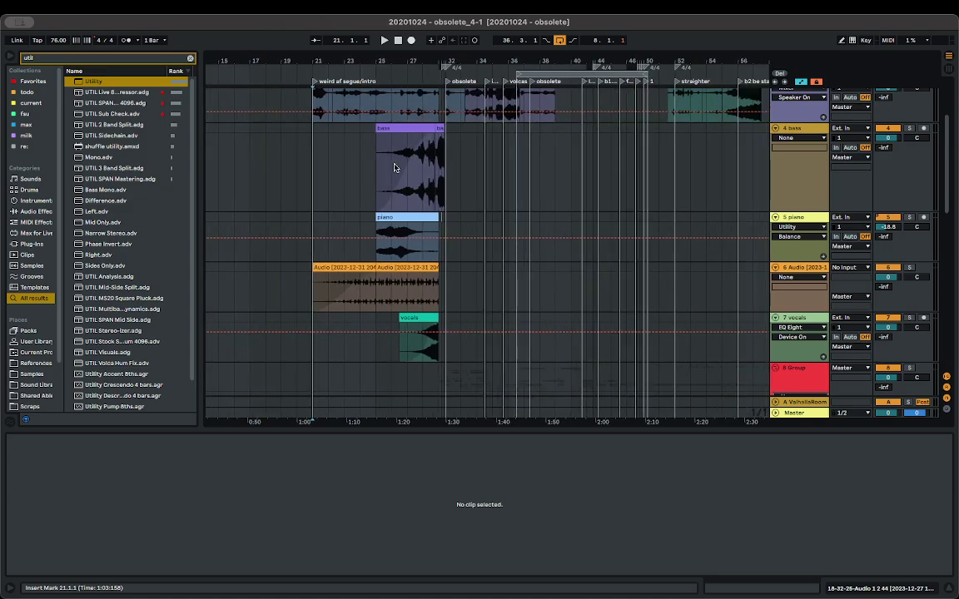
scroll(466, 193, "up", 5)
scroll(479, 193, "up", 2)
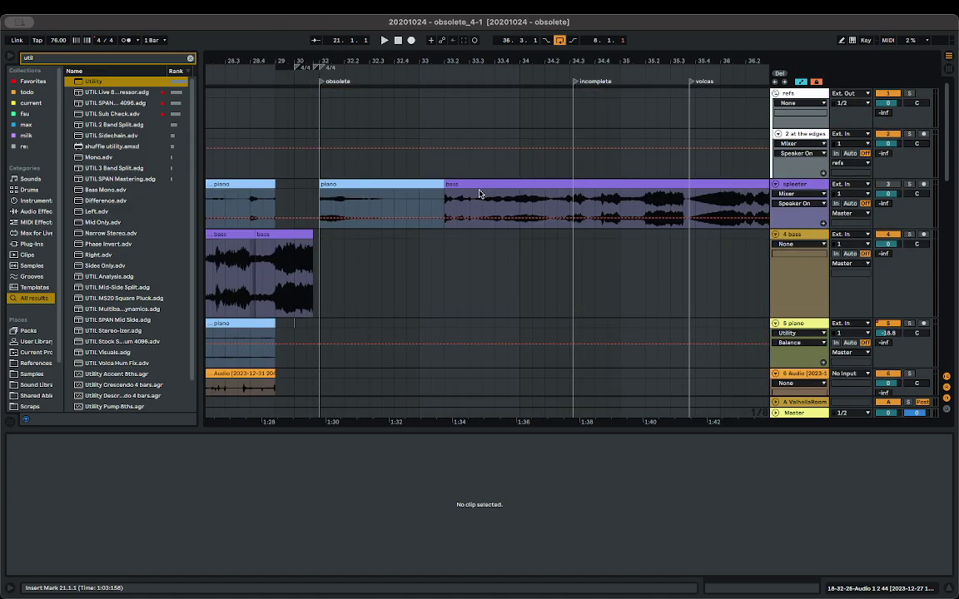
scroll(479, 200, "down", 8)
scroll(477, 204, "up", 6)
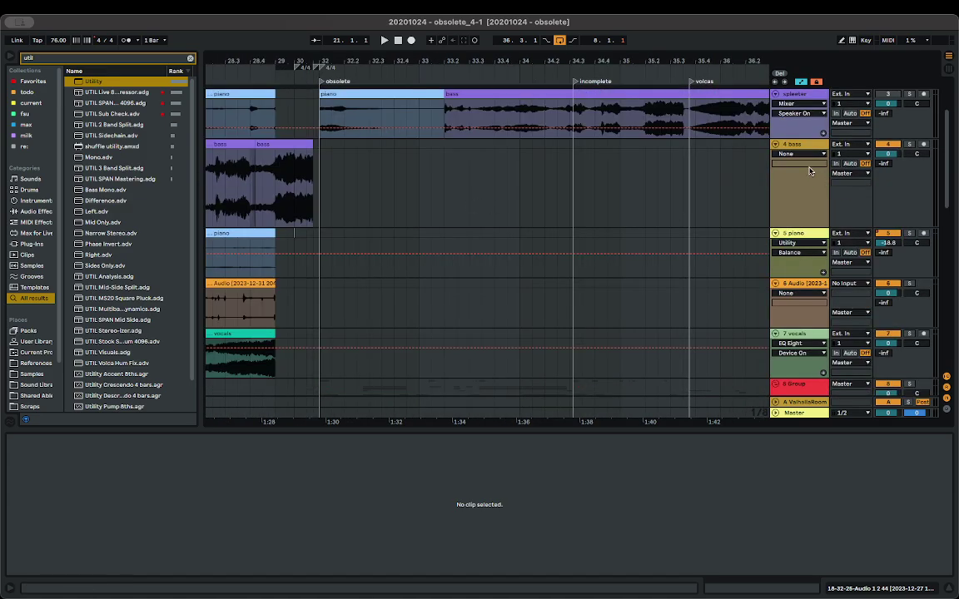
left_click(798, 138)
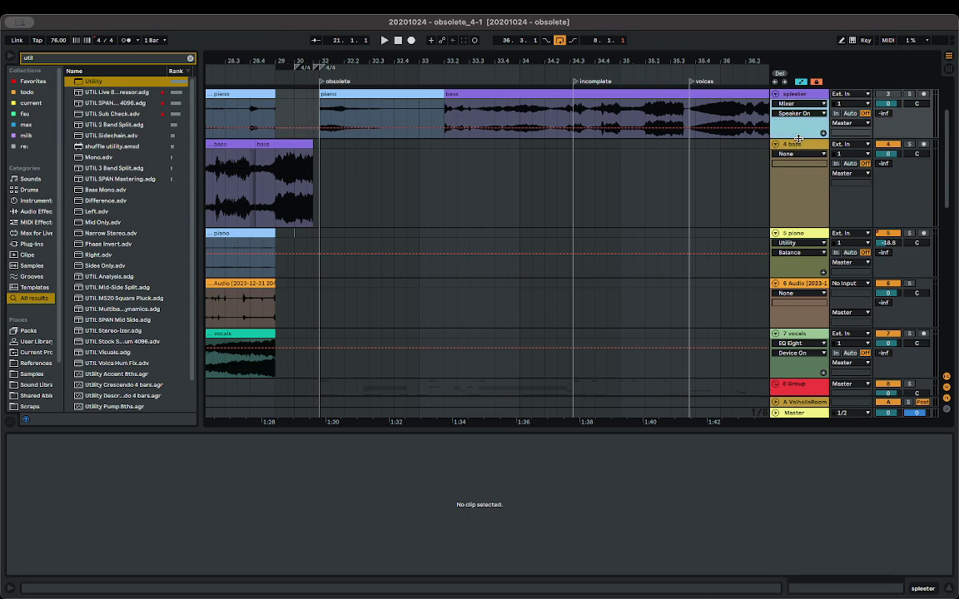
left_click(805, 285)
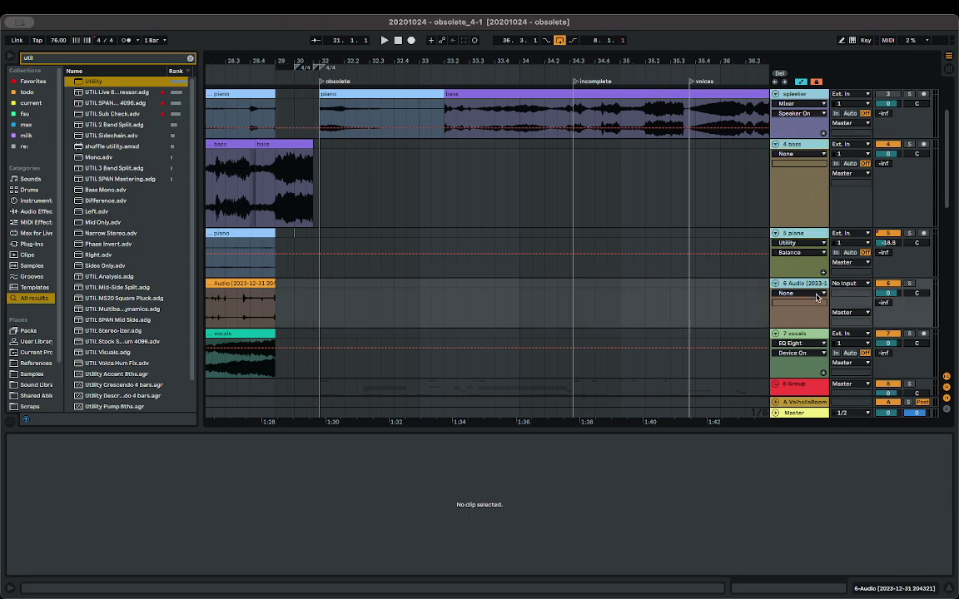
left_click(809, 339)
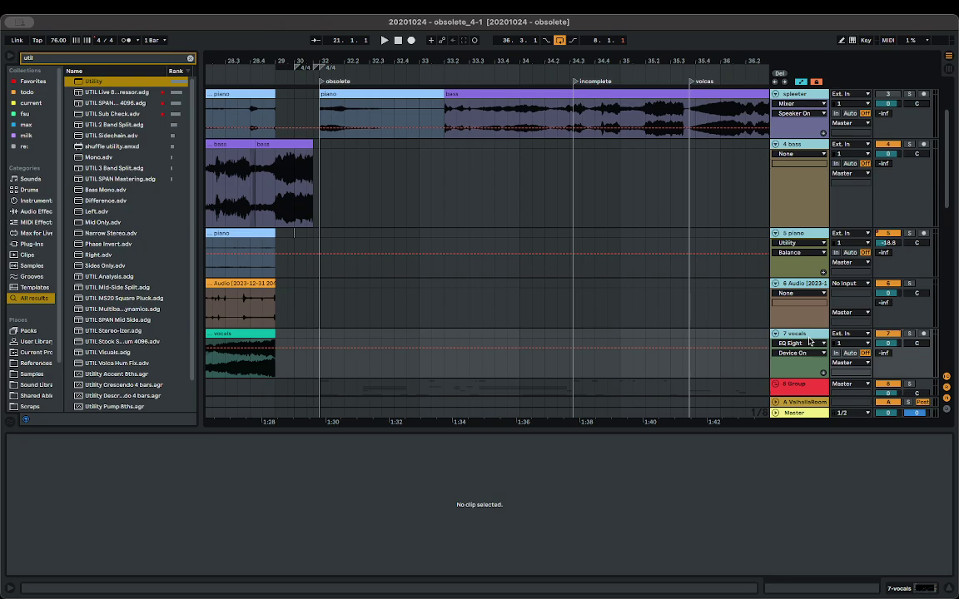
key("super+g")
- Rename the new track group as "intro"
scroll(801, 139, "down", 5)
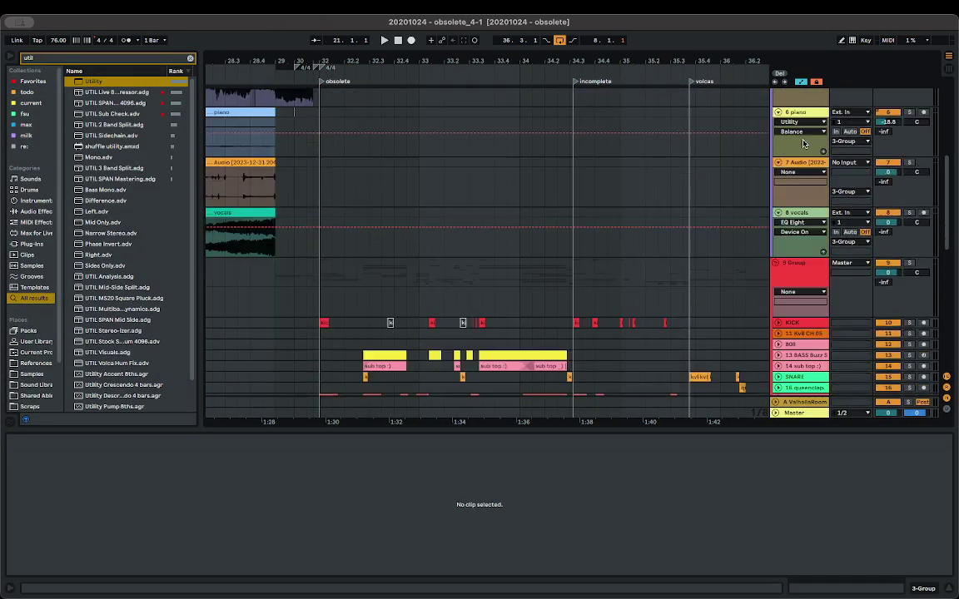
scroll(803, 145, "up", 6)
right_click(796, 116)
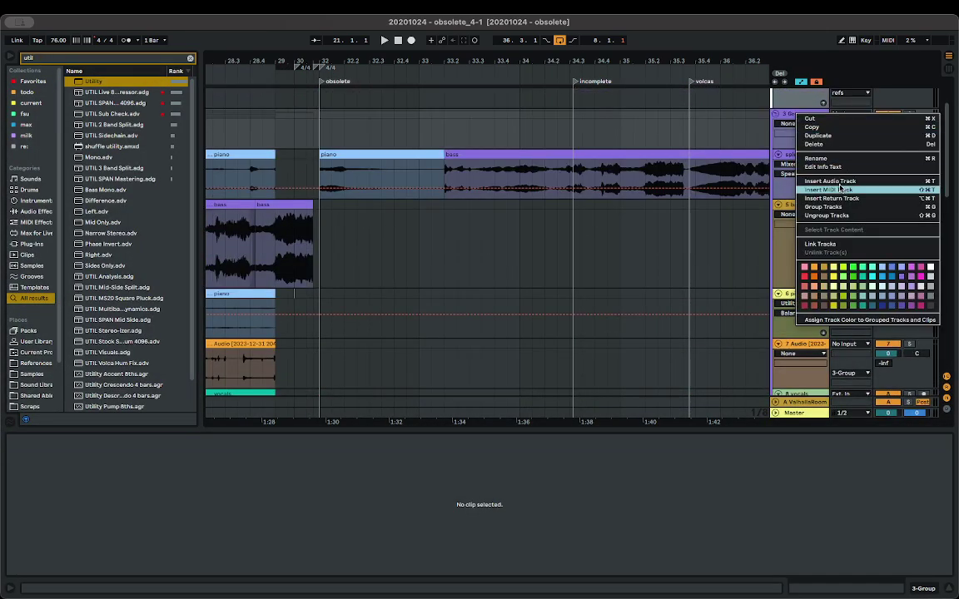
left_click(817, 158)
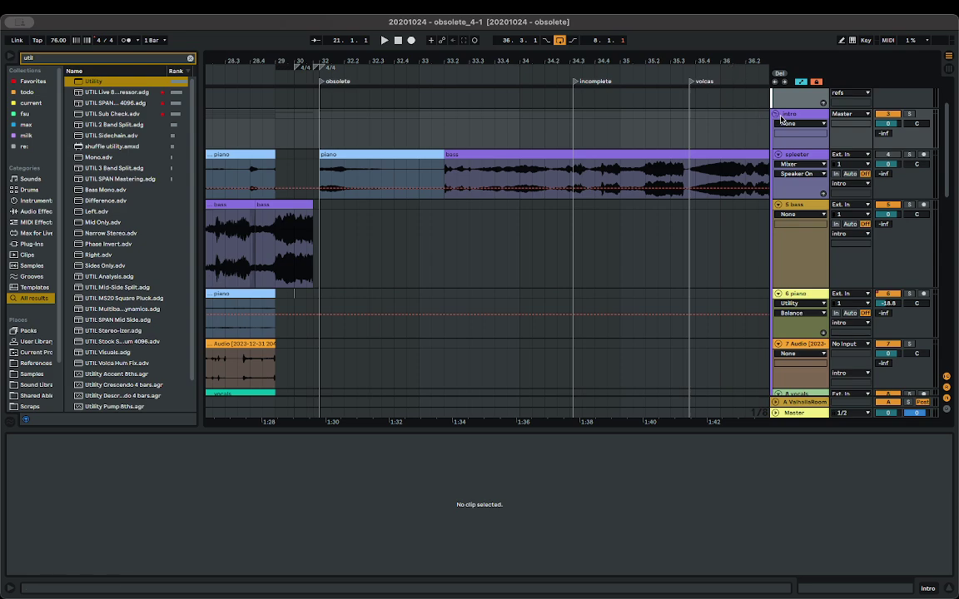
- Try to move the spleeter track's clips between 50.1.1 and 77.1.1 so that the selection starts at 65.1.3
scroll(595, 150, "down", 10)
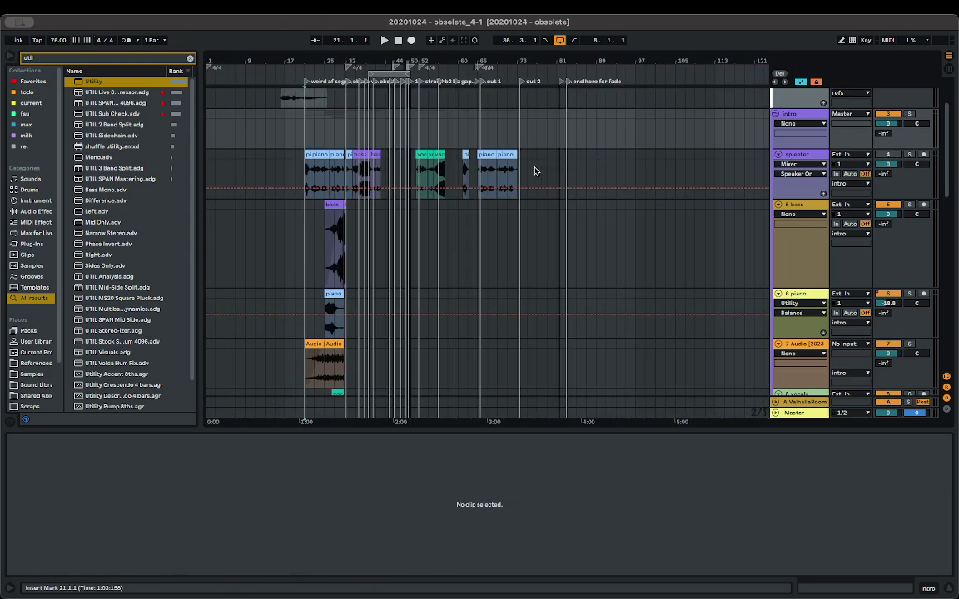
left_click_drag(541, 160, 418, 157)
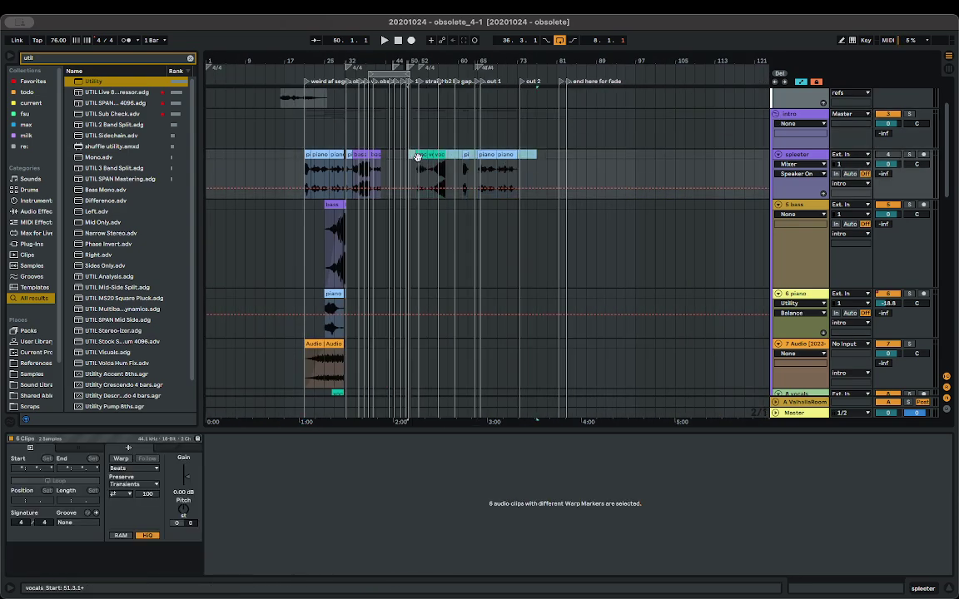
mouse_move(507, 155)
left_mouse_down()
mouse_move(278, 165)
mouse_move(591, 166)
mouse_move(512, 166)
left_mouse_up()
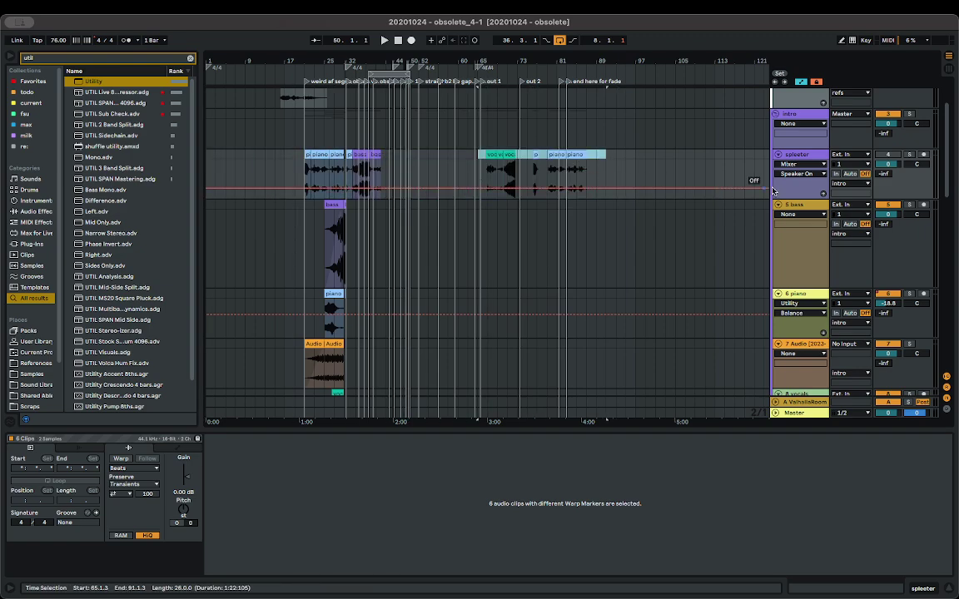
- Collapse the spleeter track inside the intro group and bring the intro section into view
left_click(776, 156)
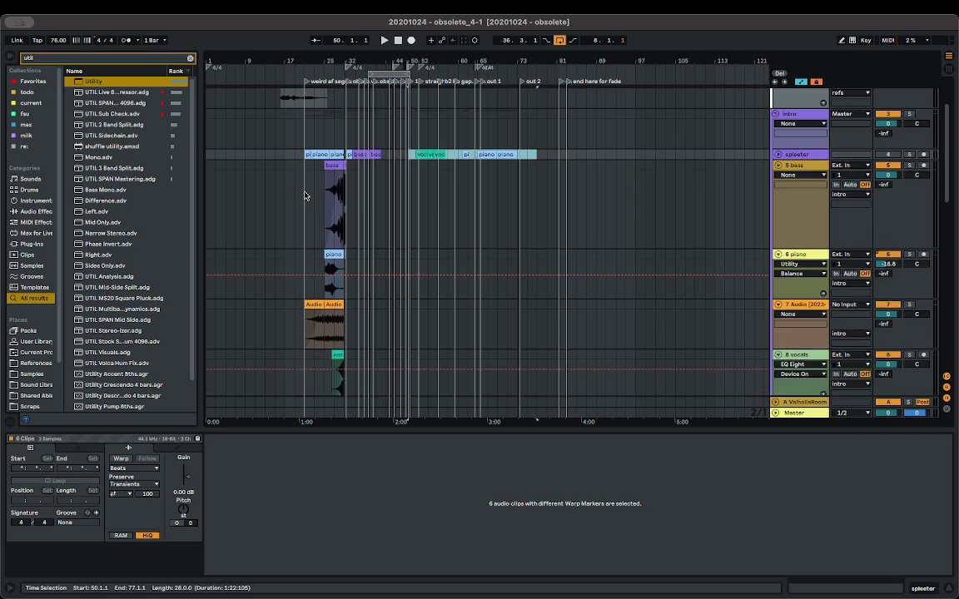
scroll(307, 200, "up", 2)
scroll(308, 229, "up", 5)
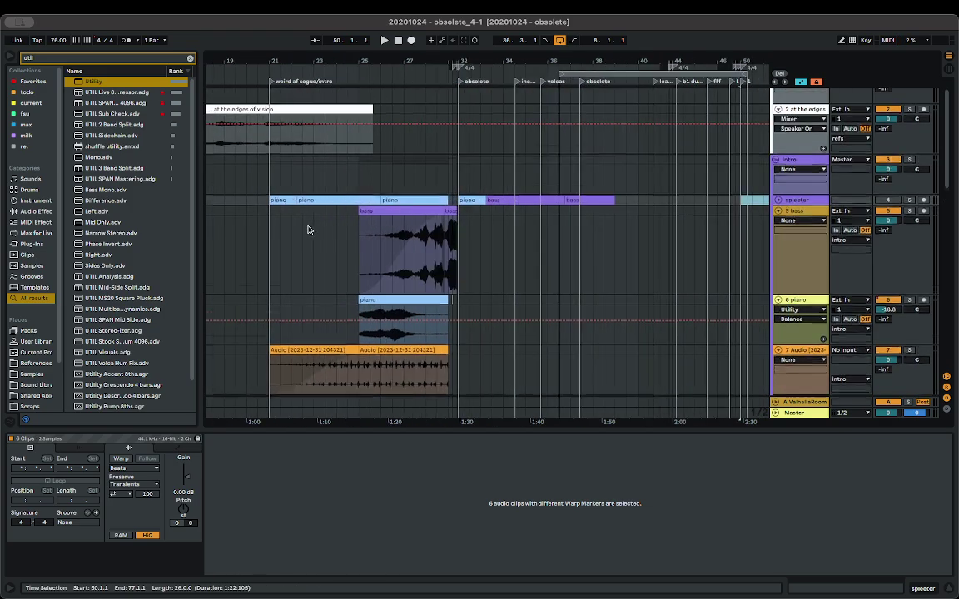
- Play the intro from bar 21 and add an Auto Filter to the drum audio track
scroll(295, 209, "down", 4)
left_click(269, 208)
key("space")
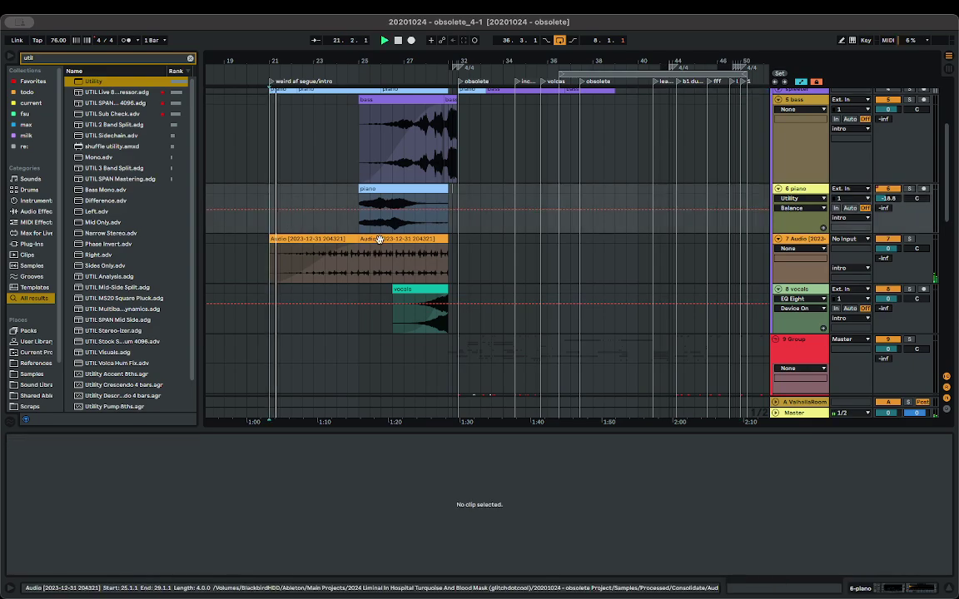
scroll(405, 239, "down", 5)
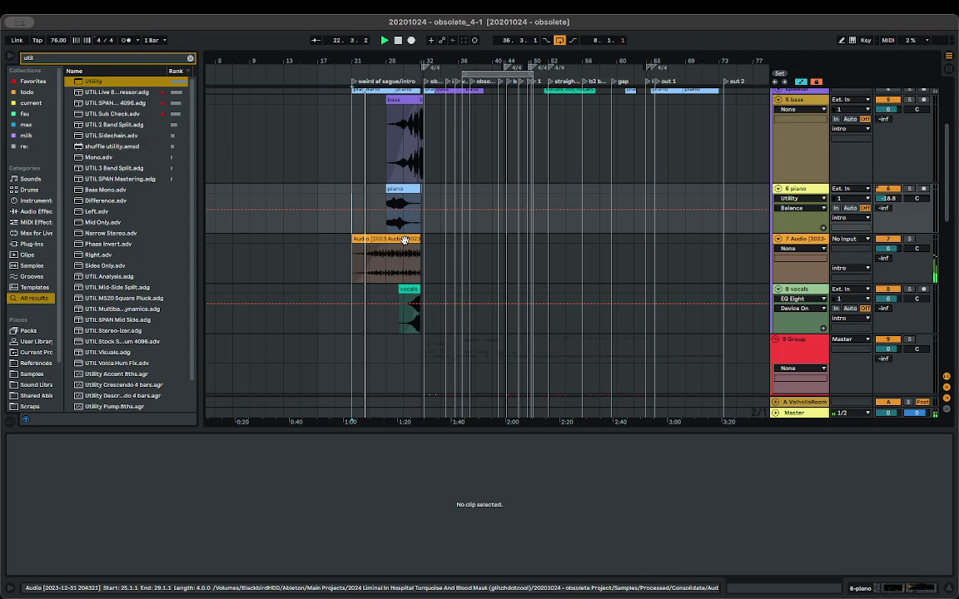
left_click(792, 239)
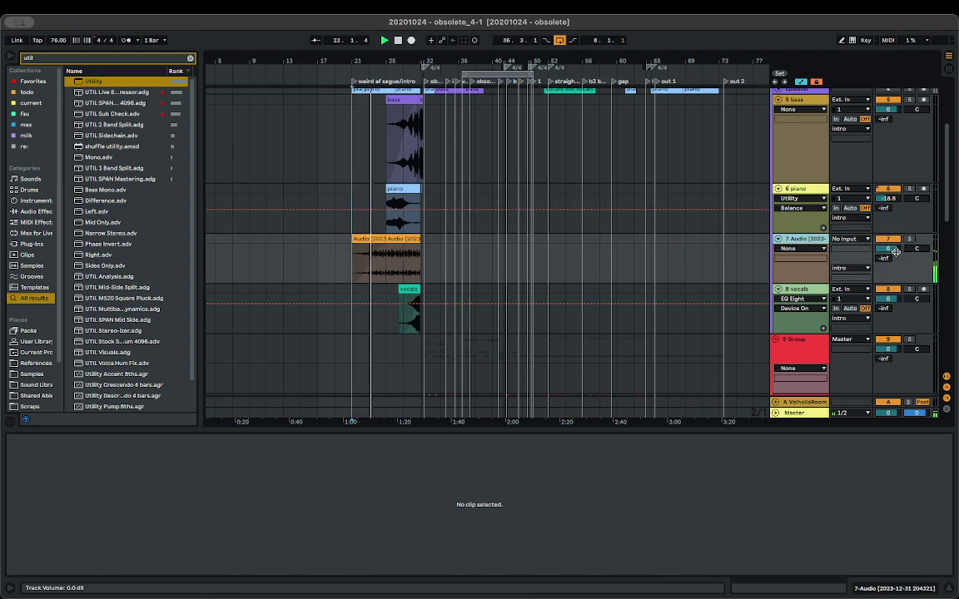
left_click(907, 594)
type("a")
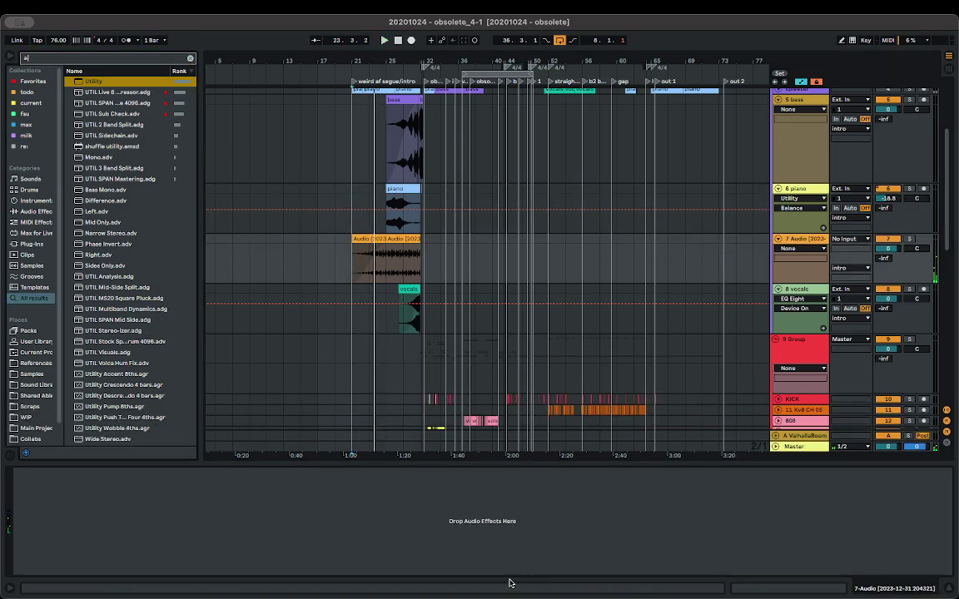
type("uto filter")
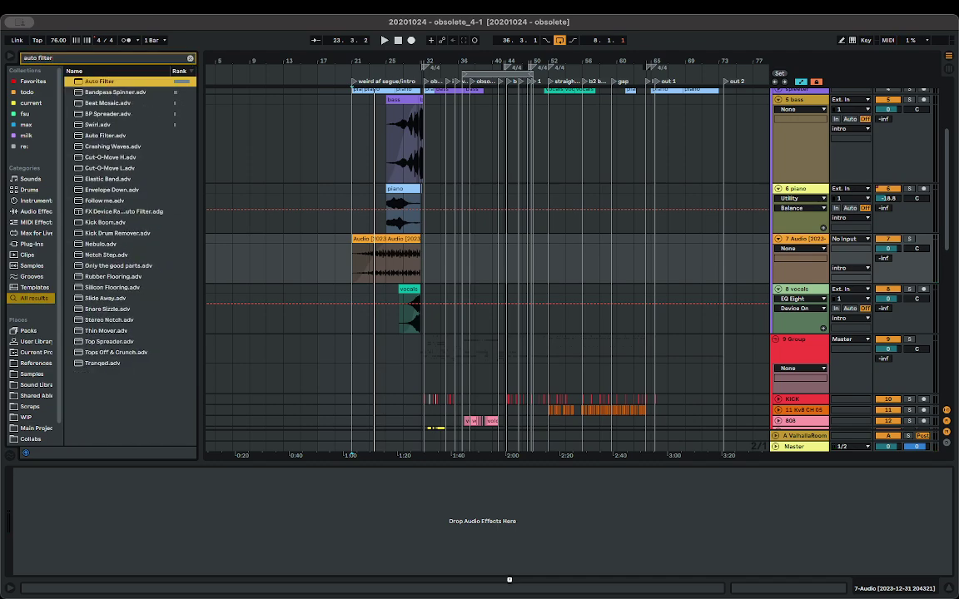
key("Return")
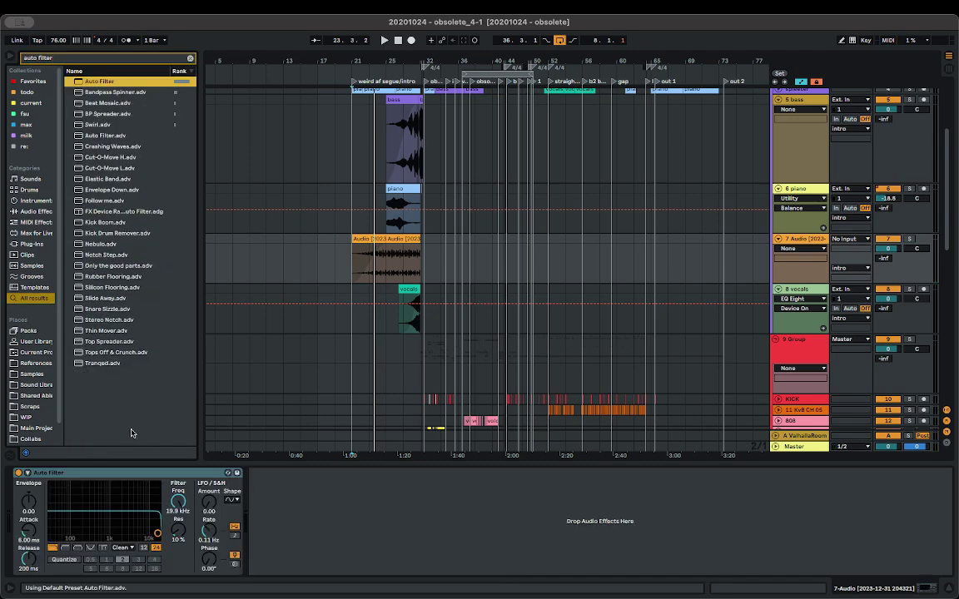
- Automate the drum track's Auto Filter frequency to rise from 799 Hz at bar 25 to 19.9 kHz shortly before bar 29
left_click_drag(176, 502, 176, 524)
key("space")
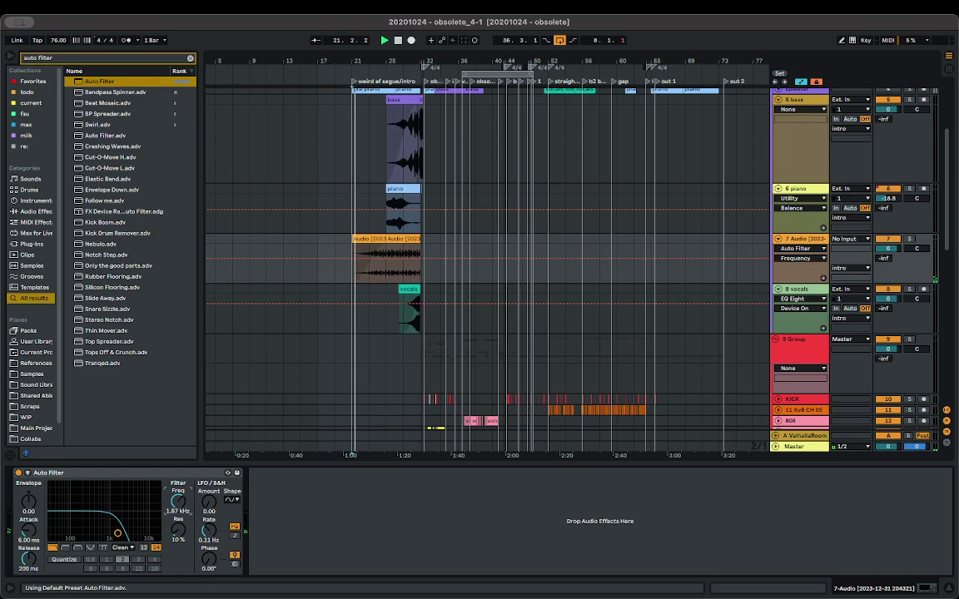
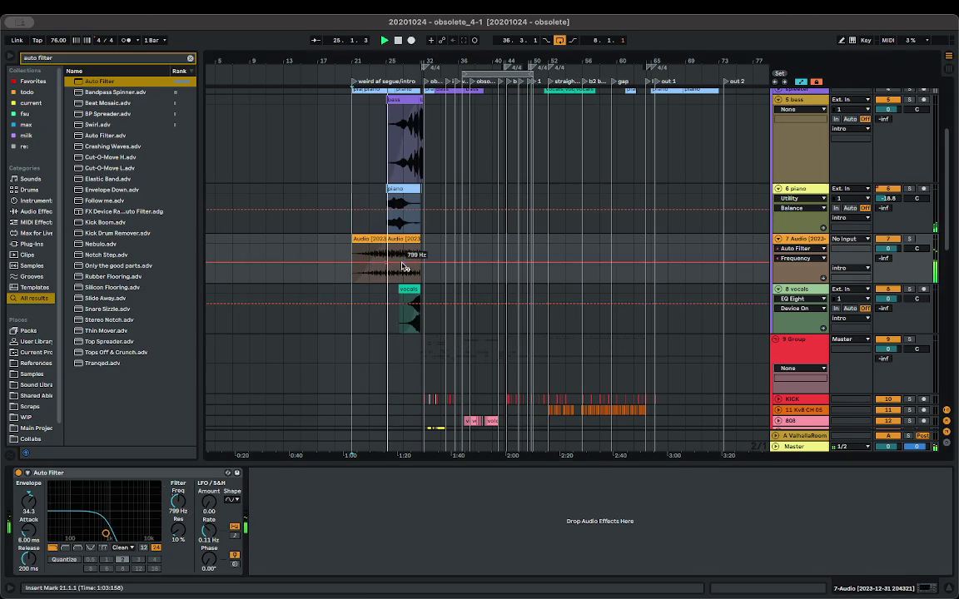
left_click_drag(402, 266, 421, 245)
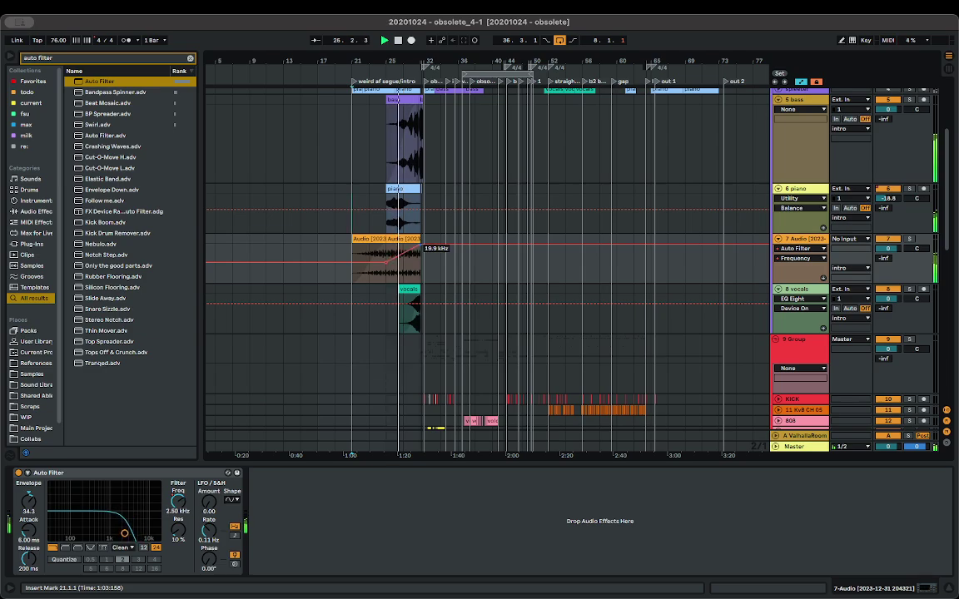
scroll(421, 248, "up", 3)
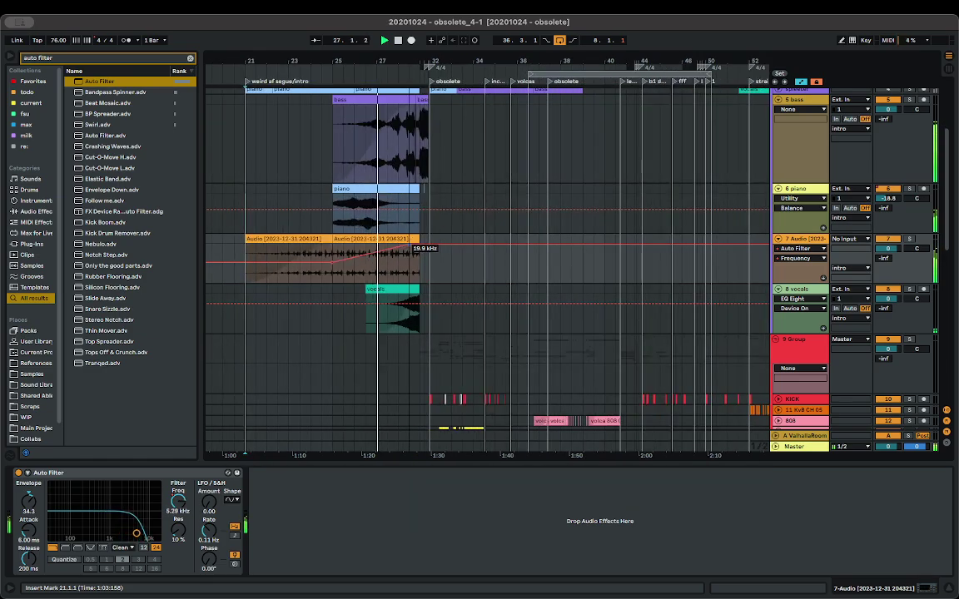
- Listen to the transition into the obsolete section and insert a new audio track below the bass track
scroll(412, 181, "up", 5)
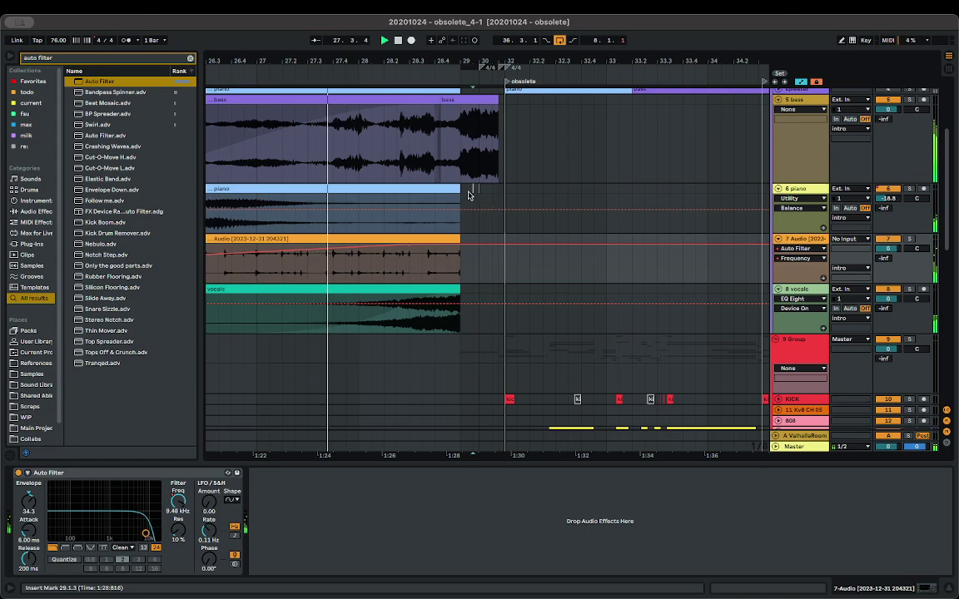
left_click_drag(472, 191, 492, 192)
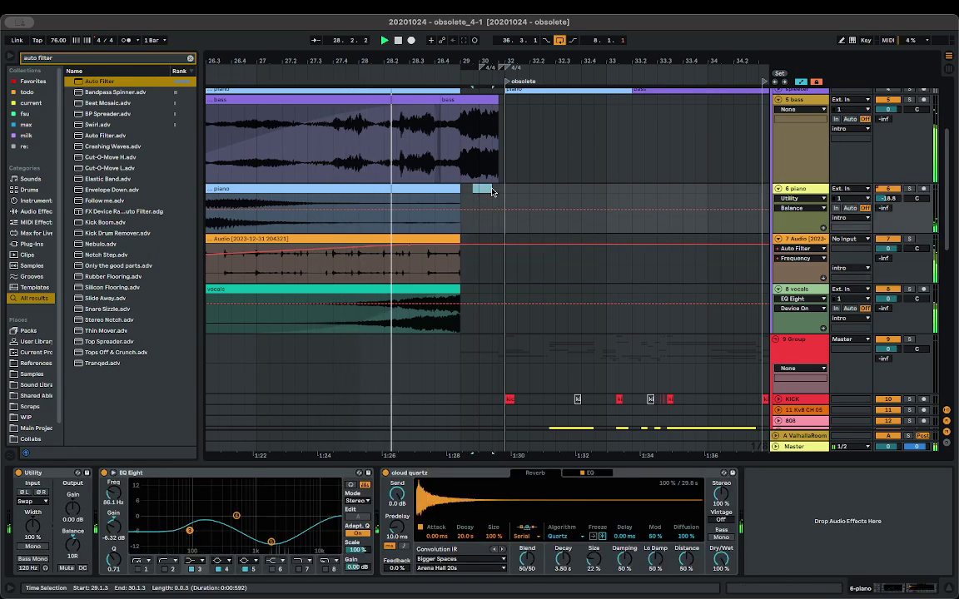
scroll(480, 185, "down", 2)
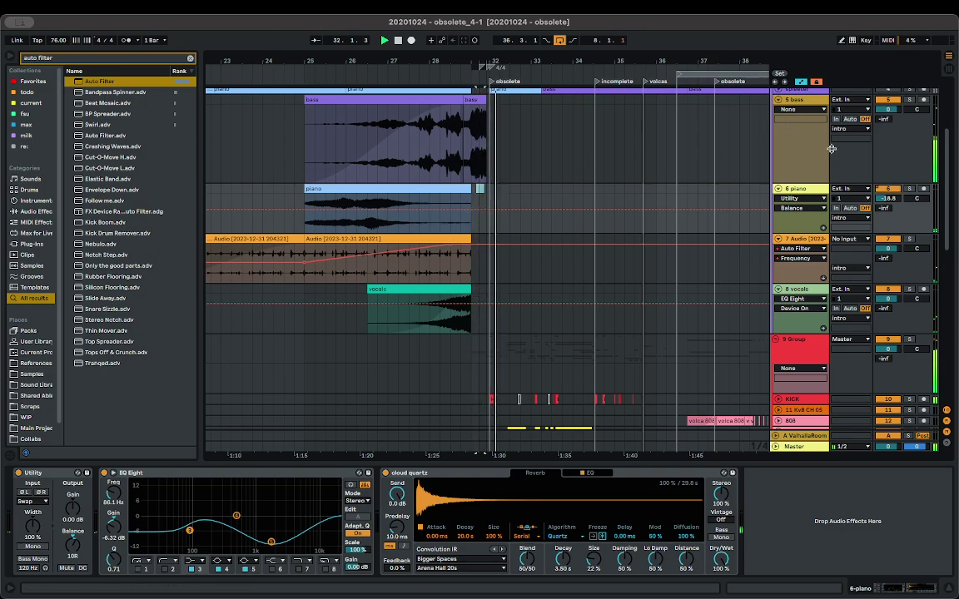
key("space")
left_click(804, 106)
scroll(449, 199, "up", 5)
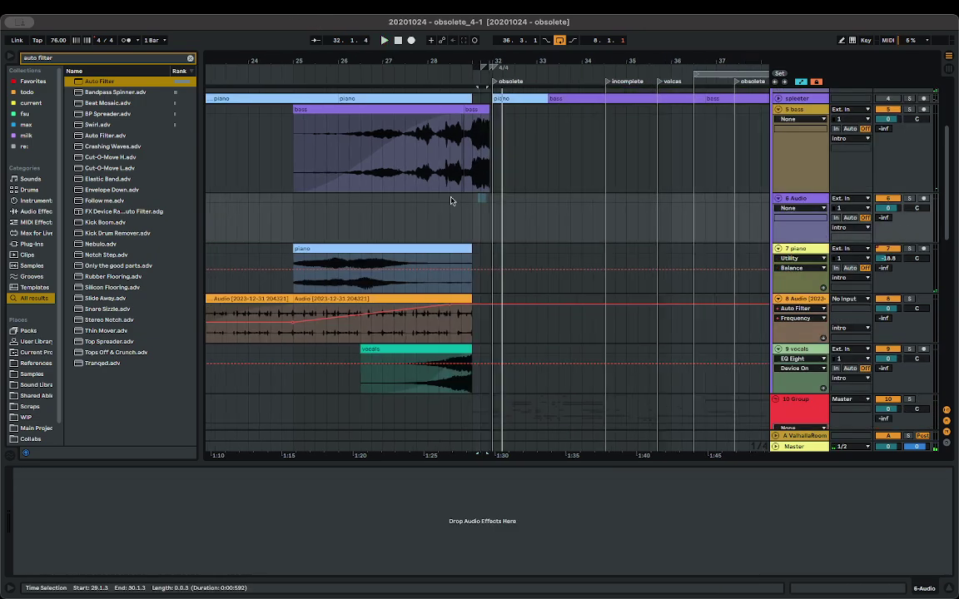
- Copy the bass clip starting at bar 25 onto the new track, with its pitch at +12 semitones, and play back the layer
left_click_drag(488, 105, 481, 213)
scroll(470, 214, "down", 5)
left_click(459, 205)
double_click(459, 206)
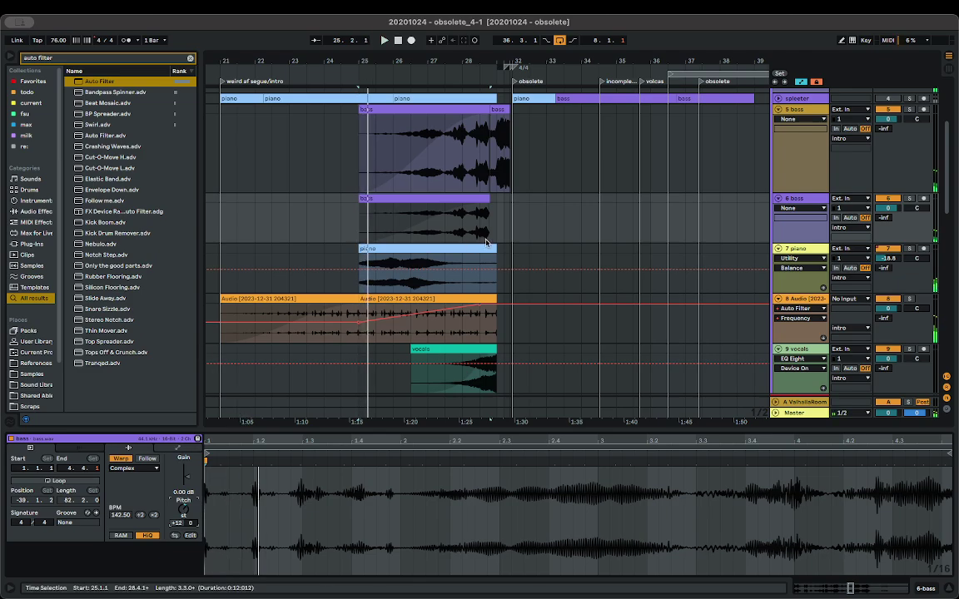
left_click(442, 238)
key("space")
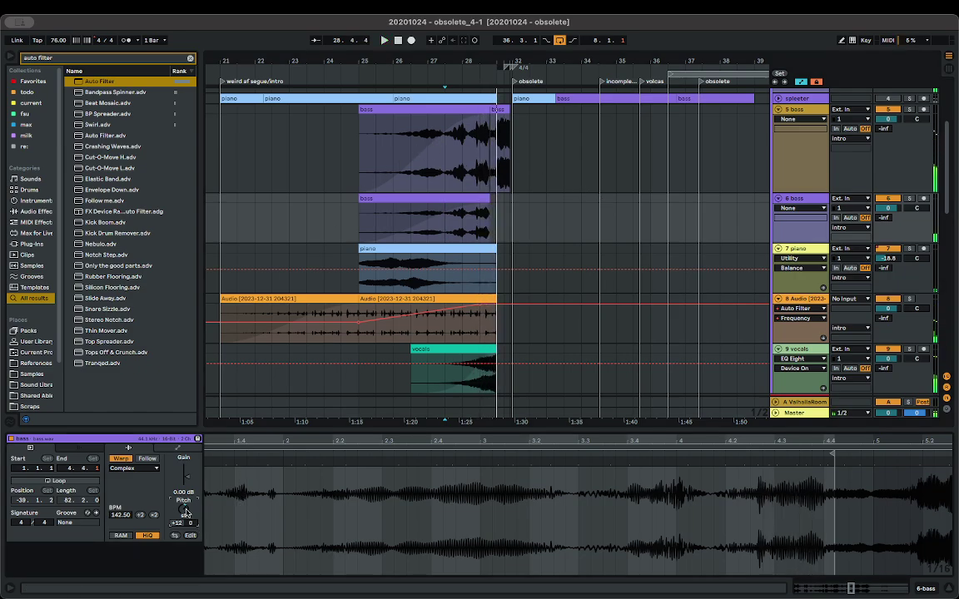
key("space")
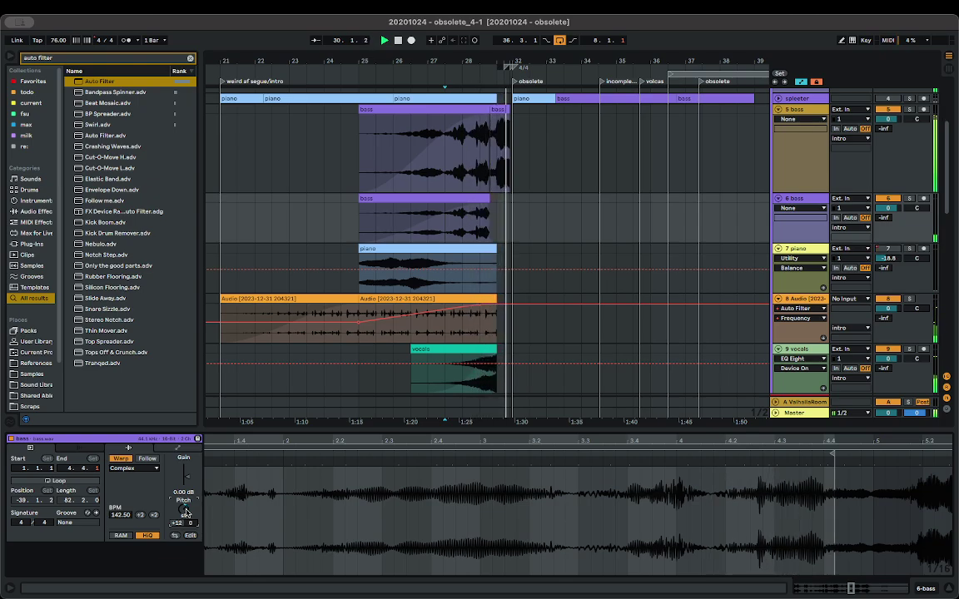
- Extend the copied bass clip's end to 29.1.1 and trim its start to 27.2.1
scroll(466, 213, "up", 5)
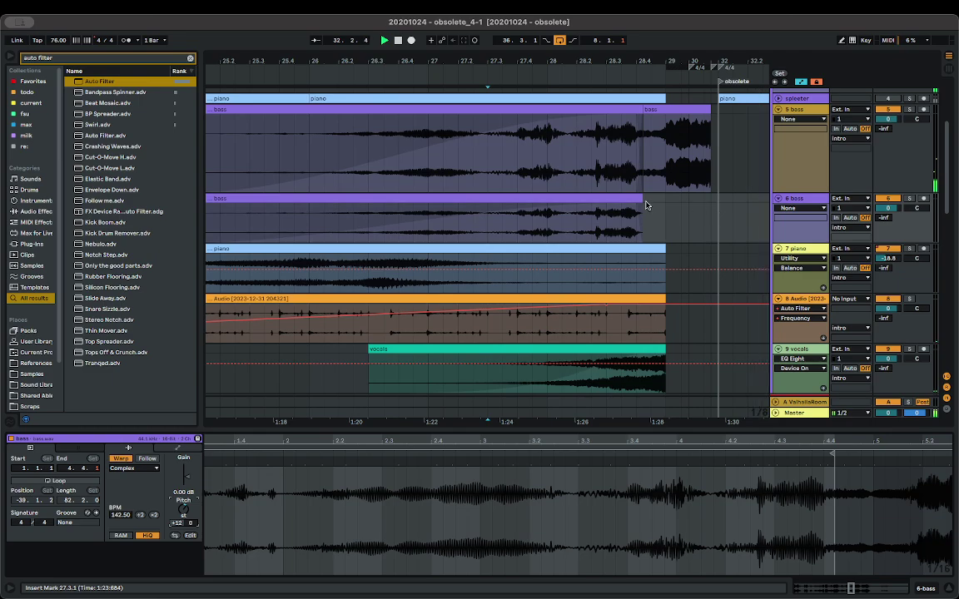
left_click_drag(646, 205, 666, 205)
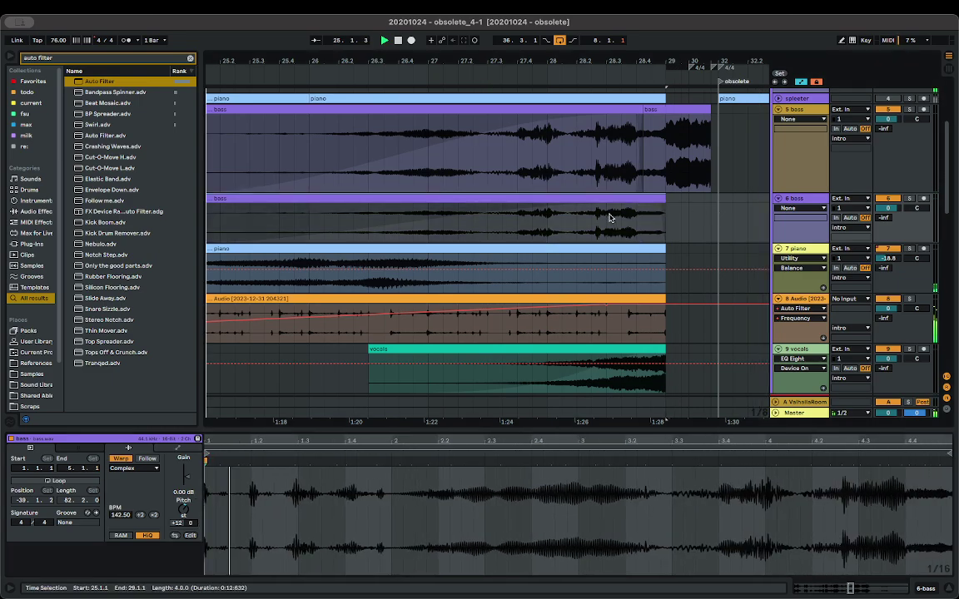
scroll(308, 216, "down", 3)
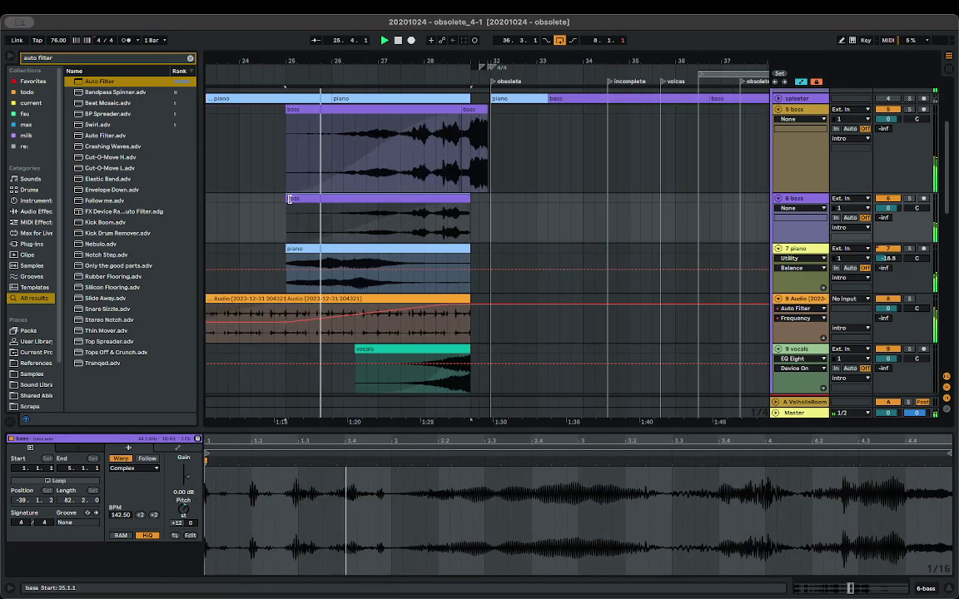
left_click_drag(290, 199, 391, 208)
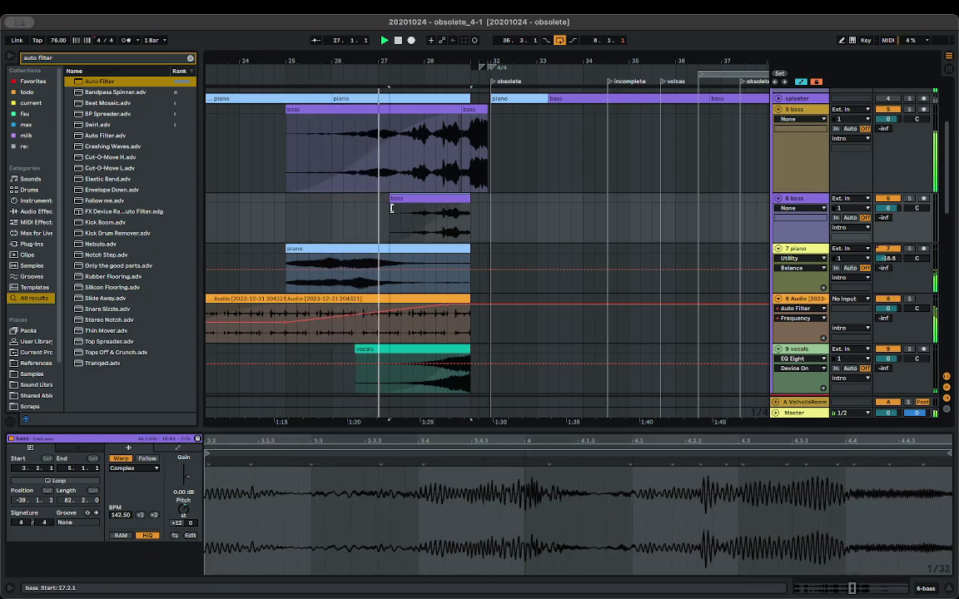
key("f")
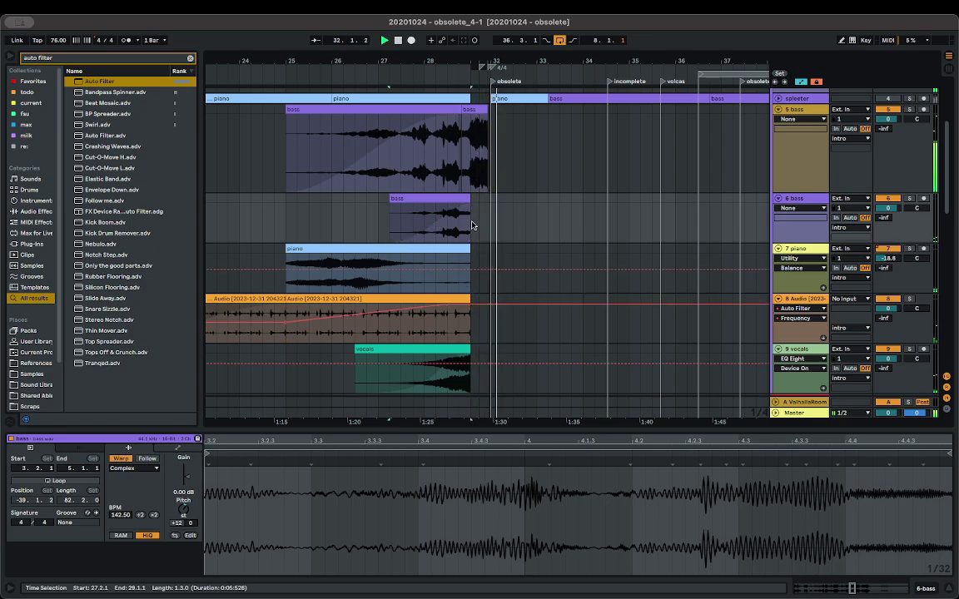
key("f")
- Add a locator named "longer here" at about 28.4, where the second bass clip begins
scroll(463, 223, "up", 5)
right_click(462, 75)
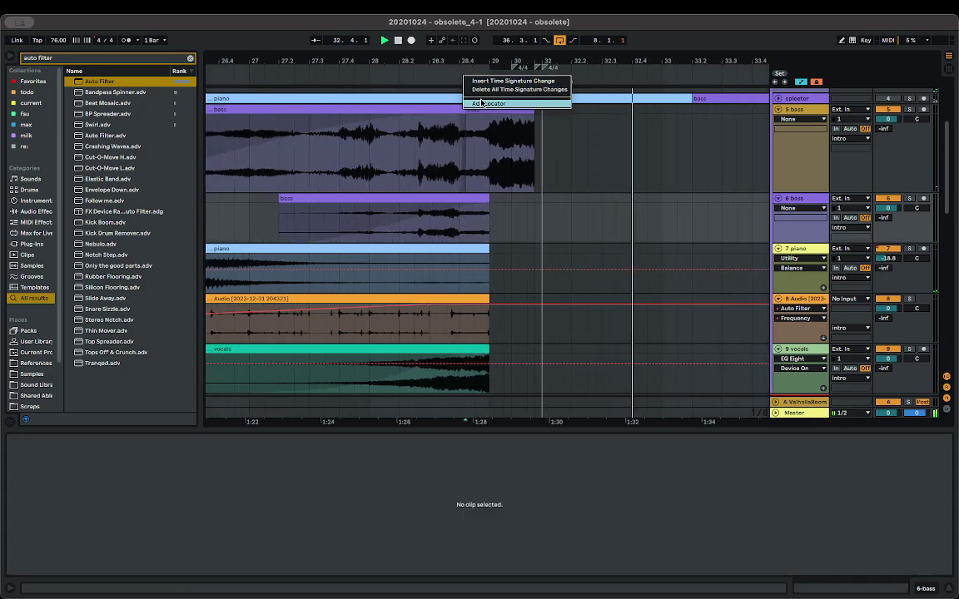
left_click(482, 103)
type("long")
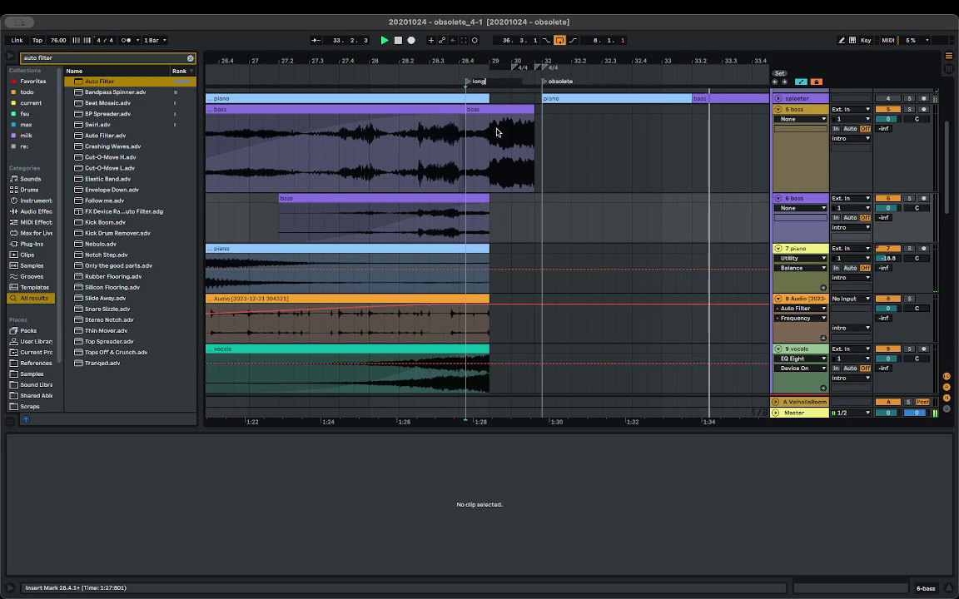
type("er here")
key("Return")
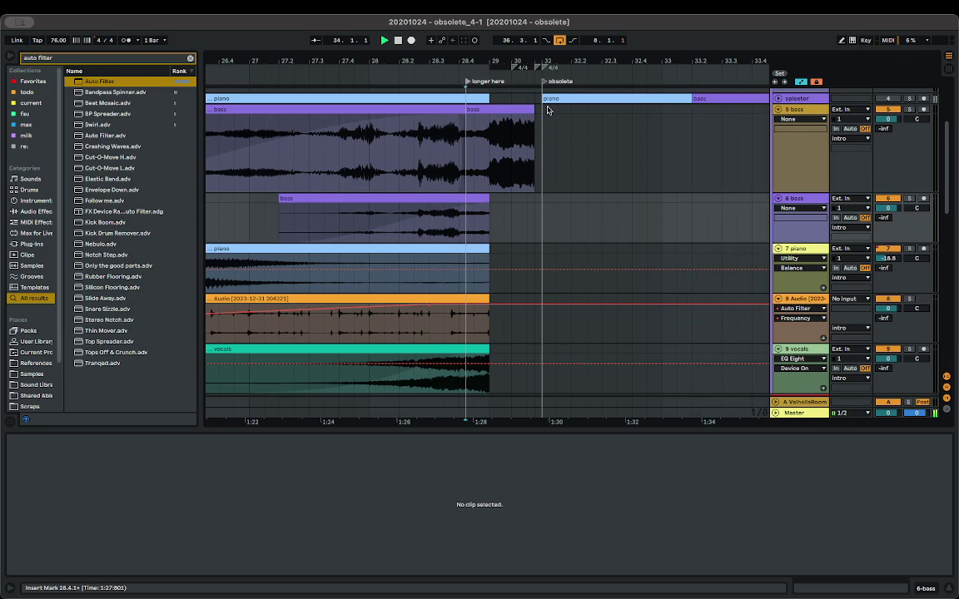
- Listen on through the obsolete section and collapse the intro group to review the tracks of the group below
scroll(501, 197, "down", 6)
scroll(563, 227, "right", 5)
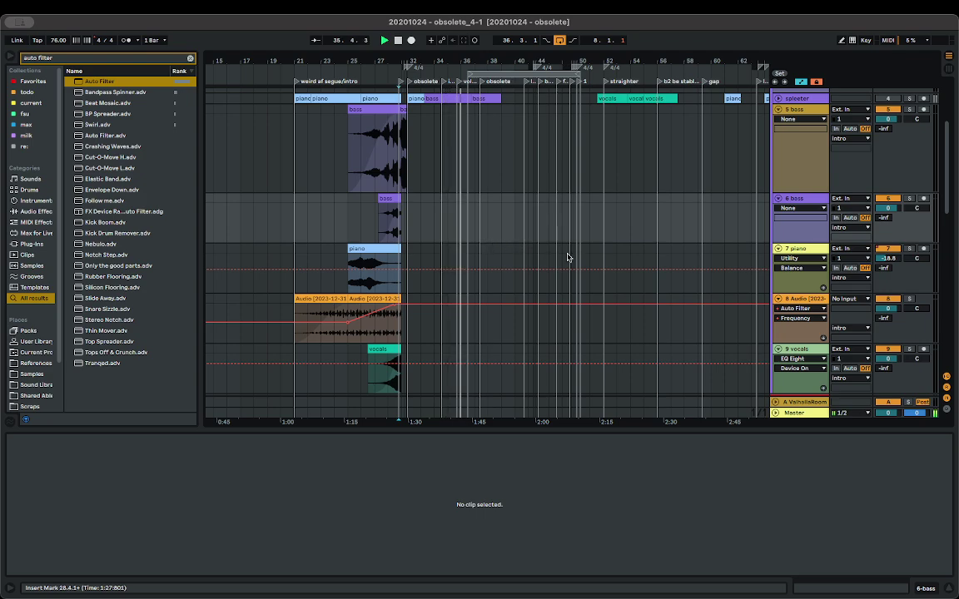
scroll(517, 255, "up", 3)
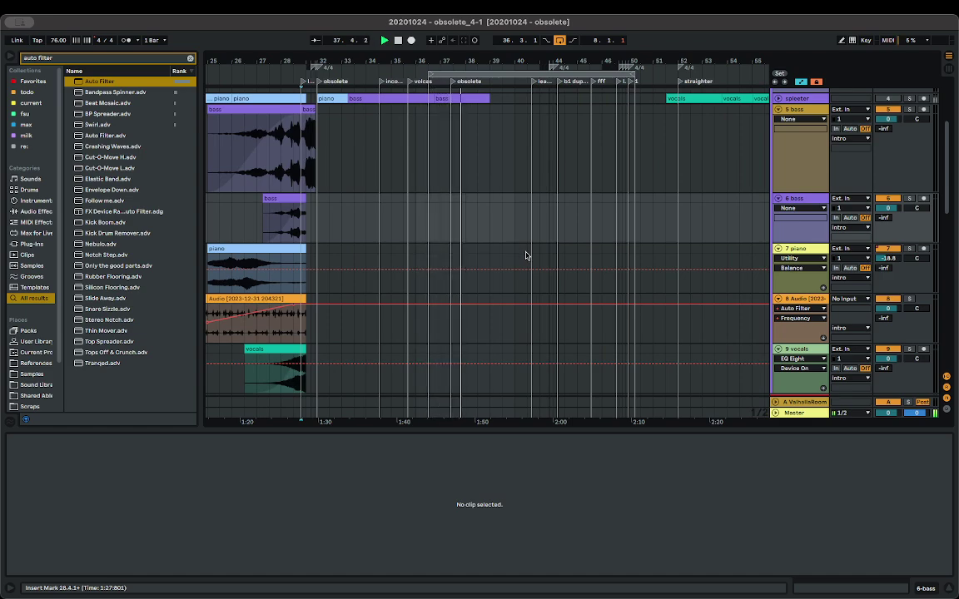
scroll(278, 222, "up", 3)
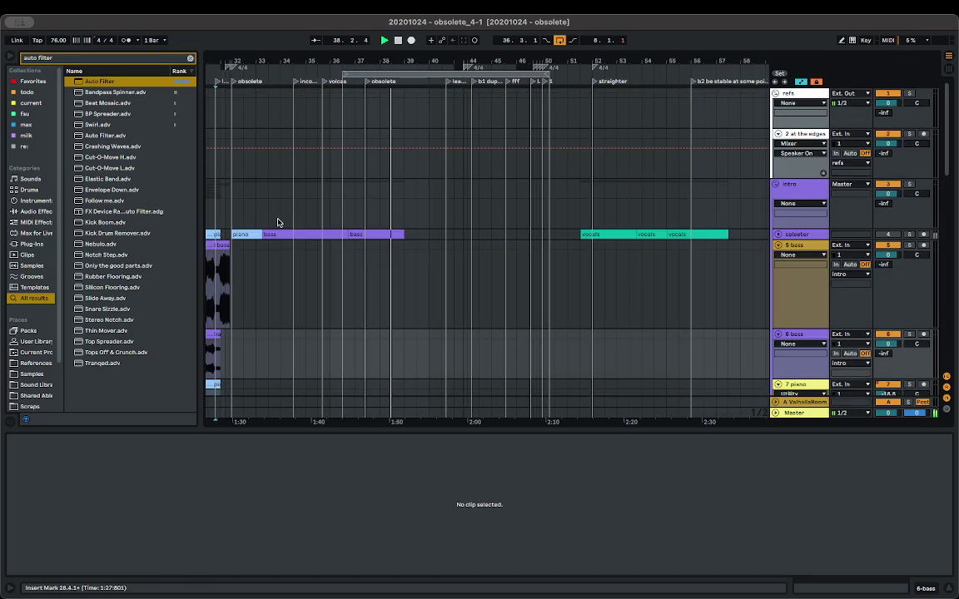
scroll(310, 232, "left", 3)
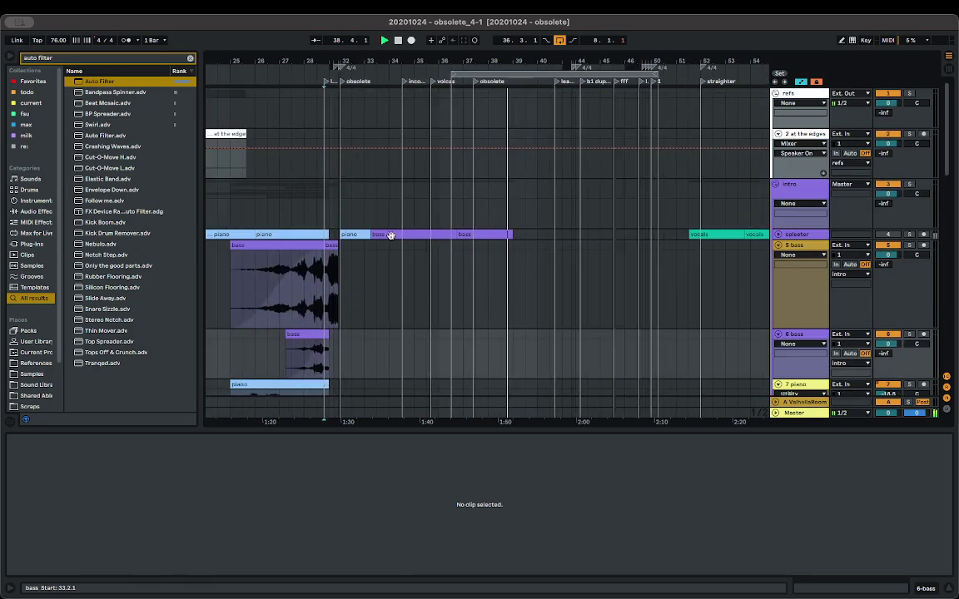
left_click(776, 184)
scroll(445, 206, "down", 5)
scroll(500, 268, "down", 2)
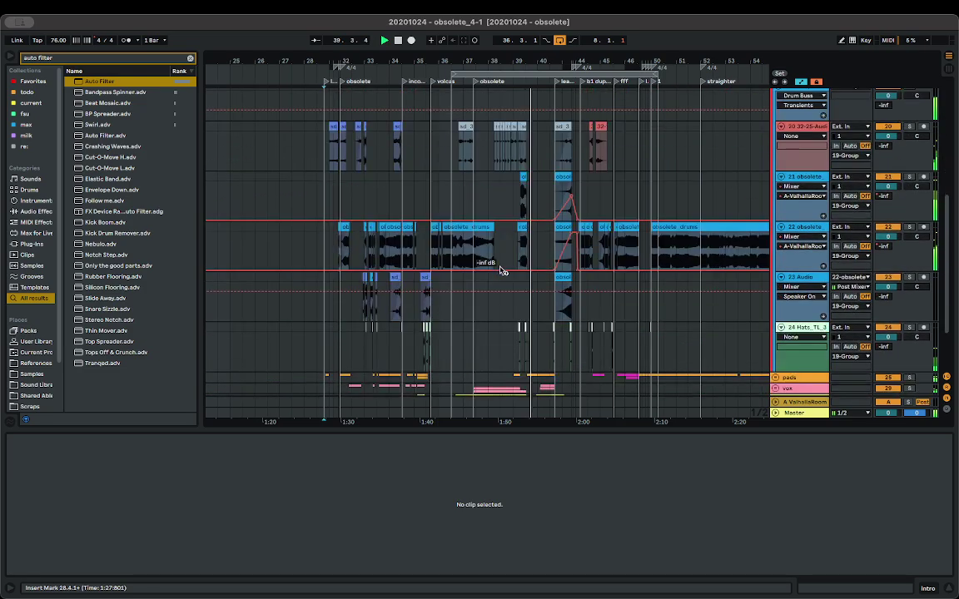
scroll(477, 266, "up", 3)
scroll(380, 255, "up", 5)
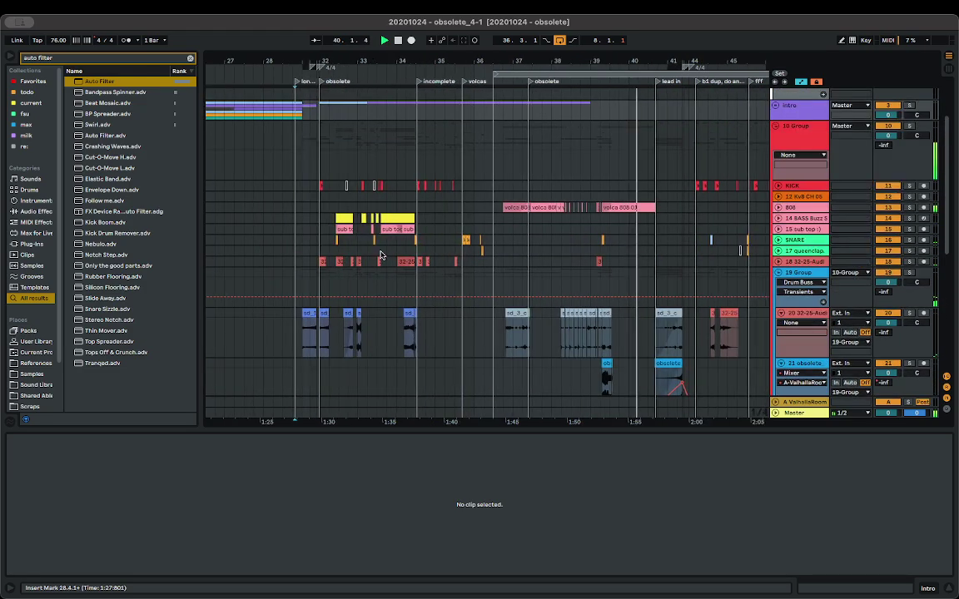
- Expand the BASS Buzz Sub and sub top :) tracks around the obsolete section and stop playback
left_click(778, 218)
scroll(771, 270, "down", 3)
left_click(778, 270)
key("space")
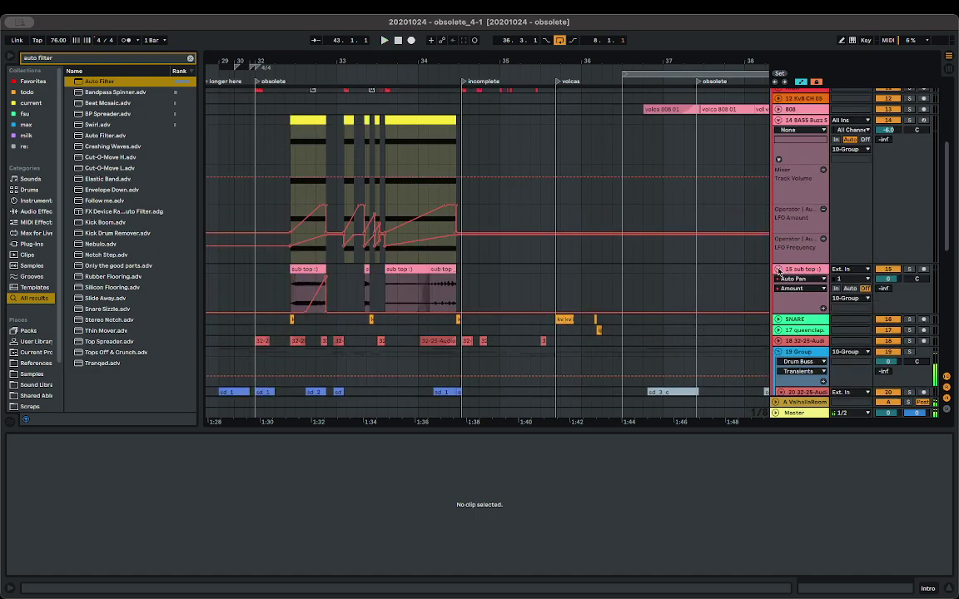
scroll(486, 265, "down", 1)
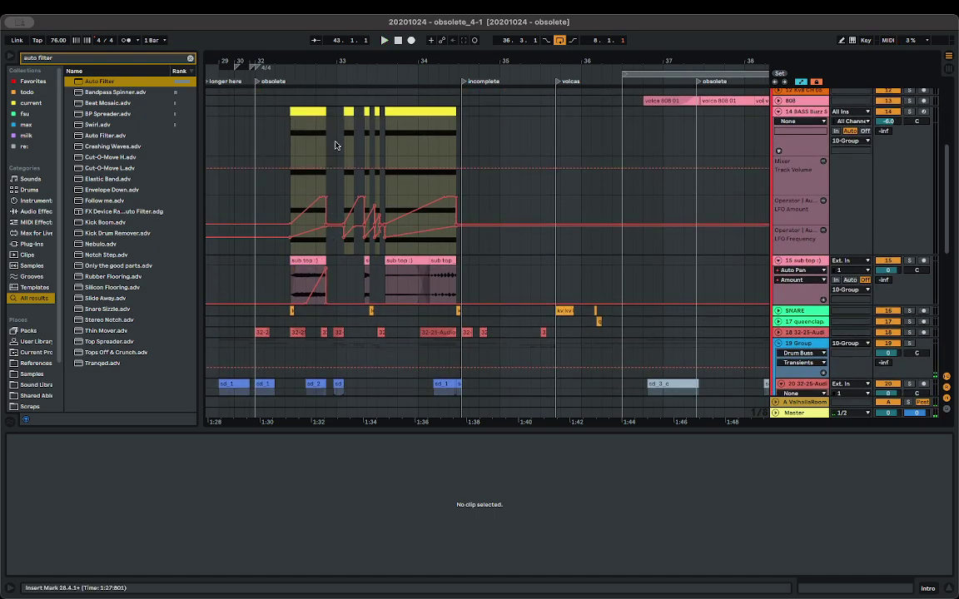
- Listen to the start of the incomplete section, and solo BASS Buzz Sub to audition the obsolete section's first bass clip
left_click(466, 127)
key("space")
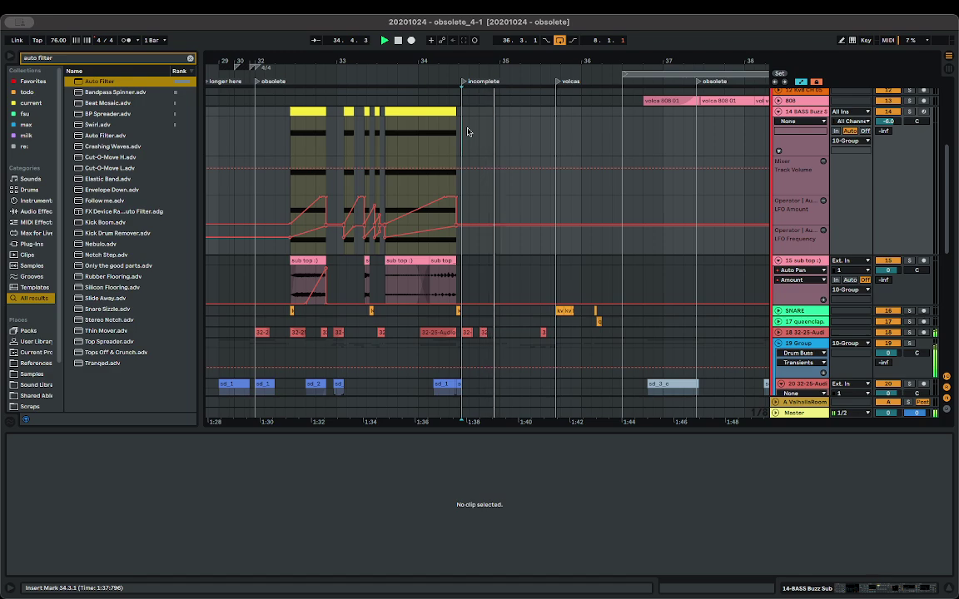
key("space")
left_click(299, 114)
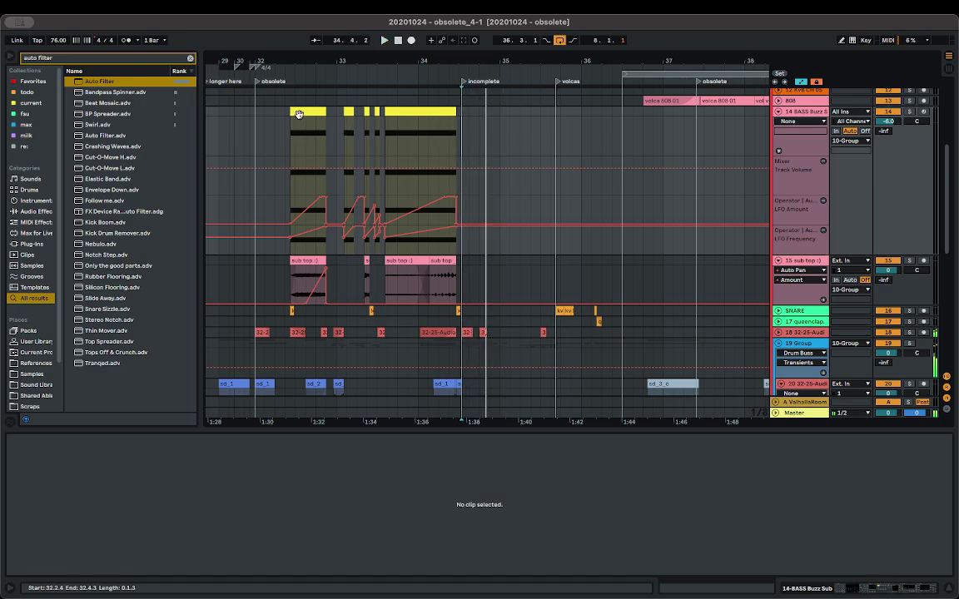
double_click(299, 114)
key("space")
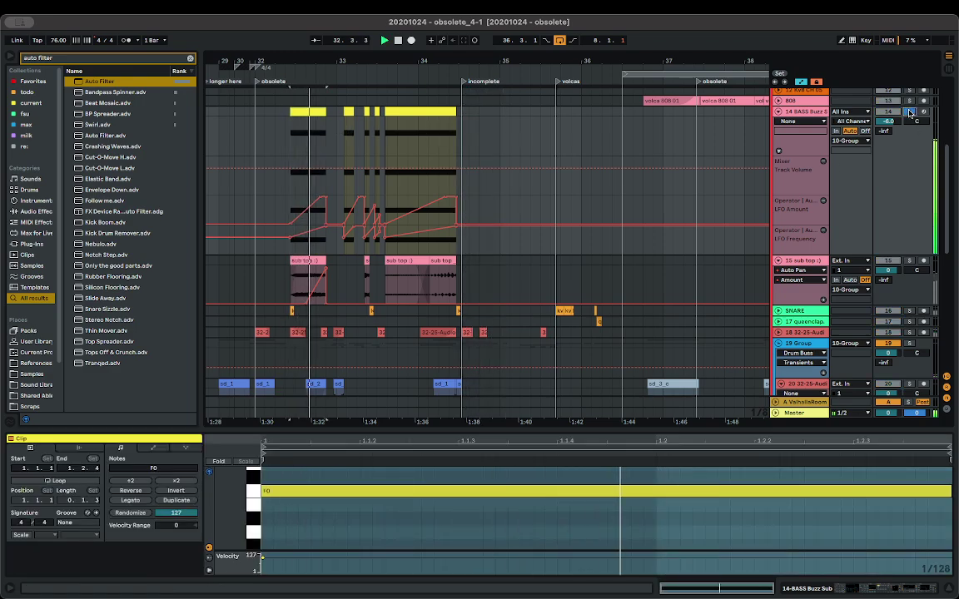
key("space")
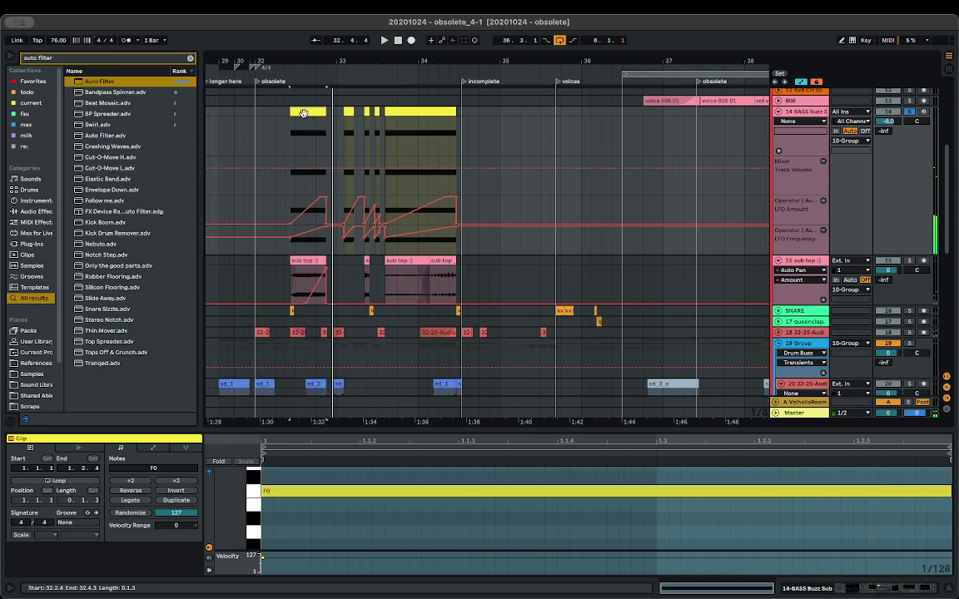
- Try placing a copy of the obsolete section's first bass clip at 34.3.4 in the incomplete section
left_click_drag(303, 113, 487, 127)
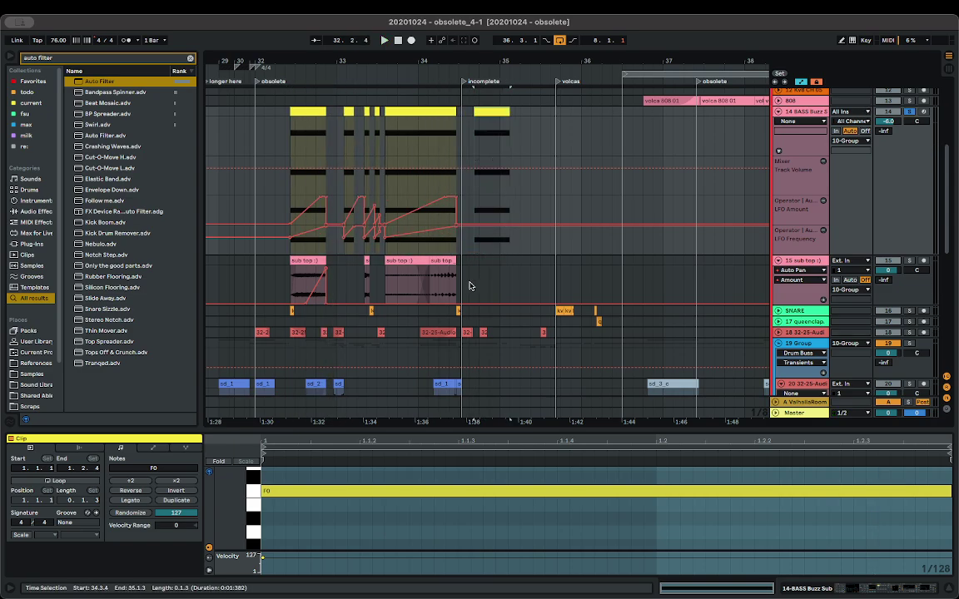
scroll(470, 286, "down", 8)
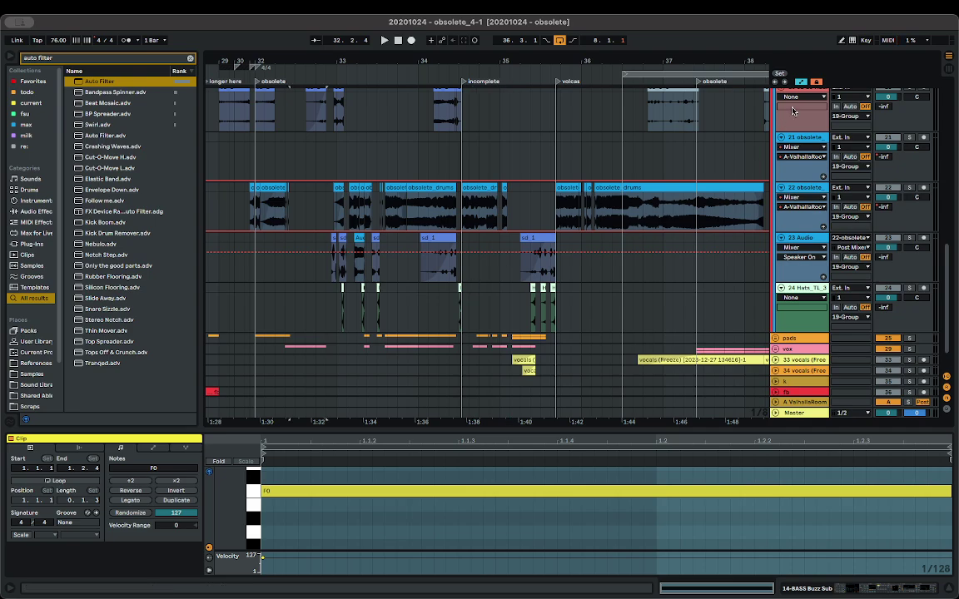
- Collapse the drum tracks of 19 Group below the sub top :) track
scroll(478, 319, "up", 5)
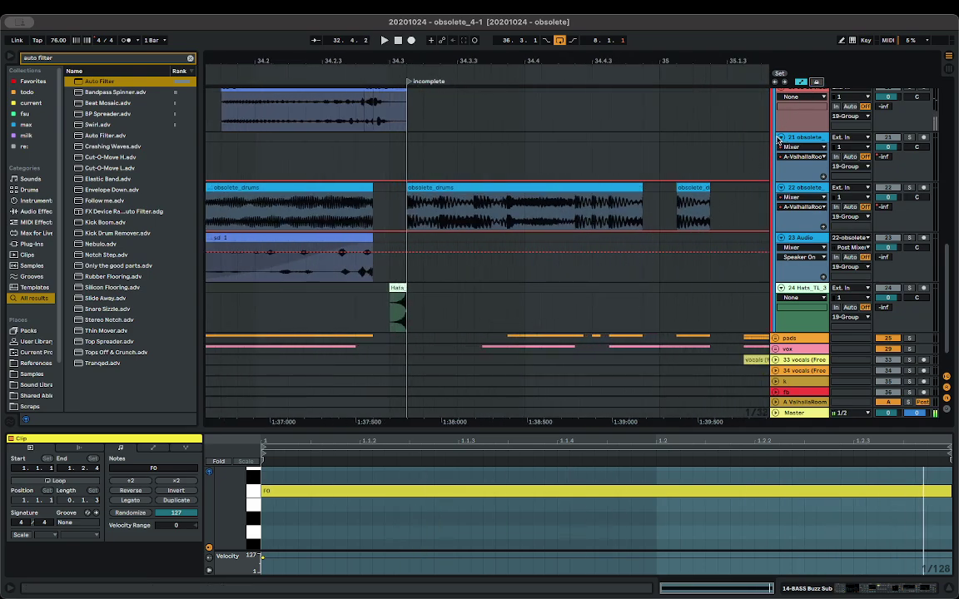
scroll(778, 140, "up", 5)
left_click(778, 236)
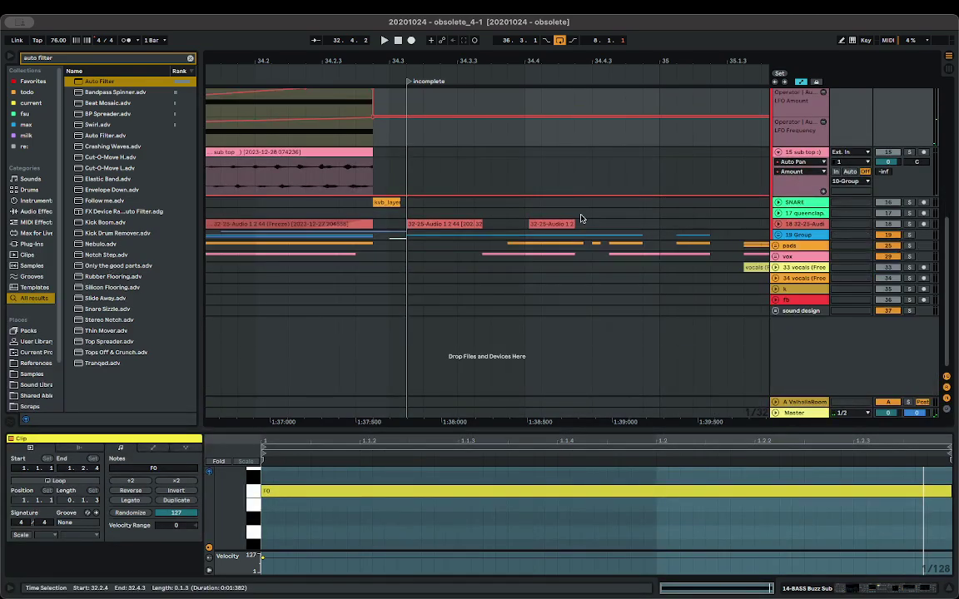
- Copy the obsolete section's second bass clip to 34.3.4 with its LFO automation, and play it unsoloed from the incomplete locator
scroll(581, 218, "up", 2)
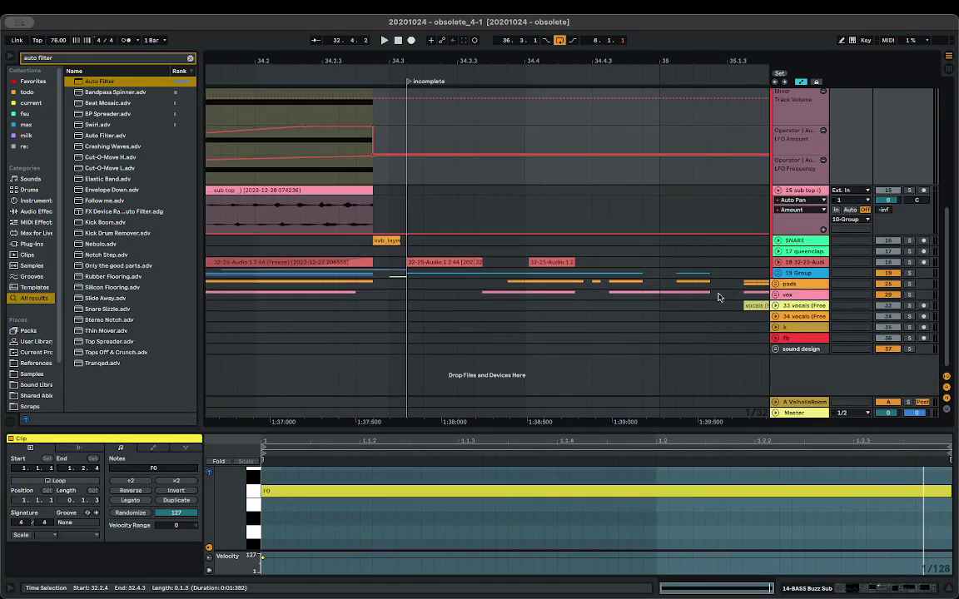
scroll(674, 277, "up", 5)
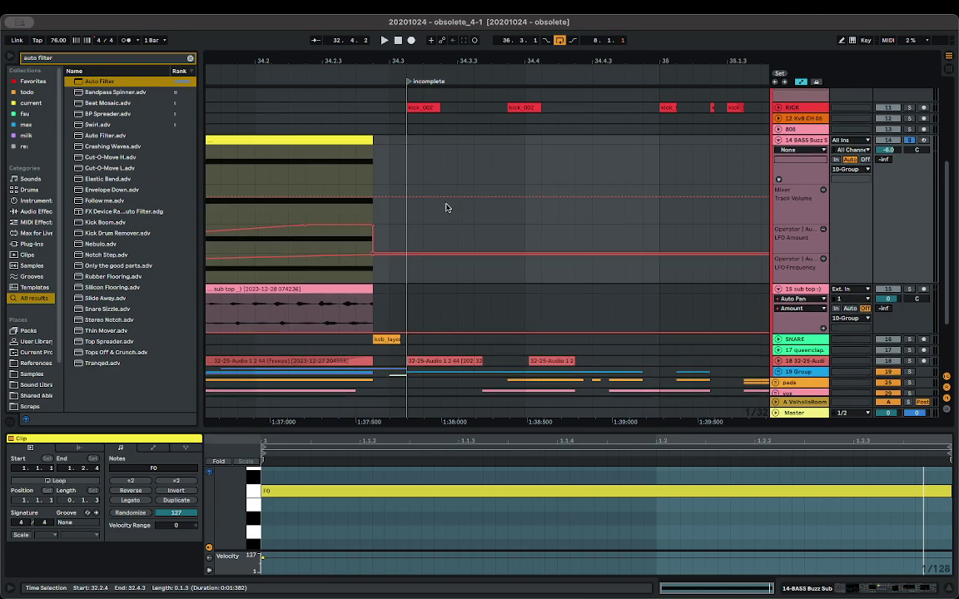
scroll(422, 204, "down", 5)
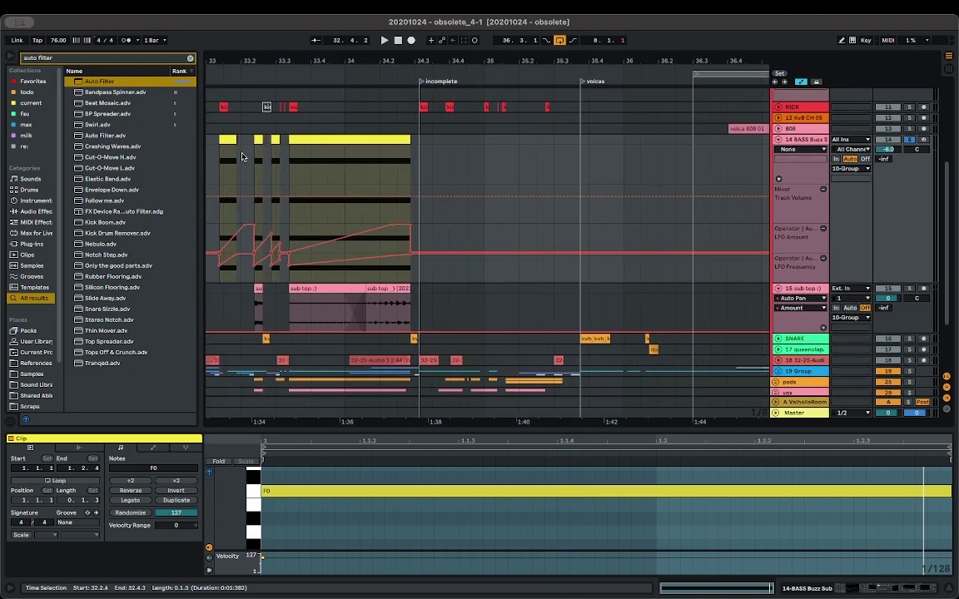
left_click_drag(223, 140, 449, 159)
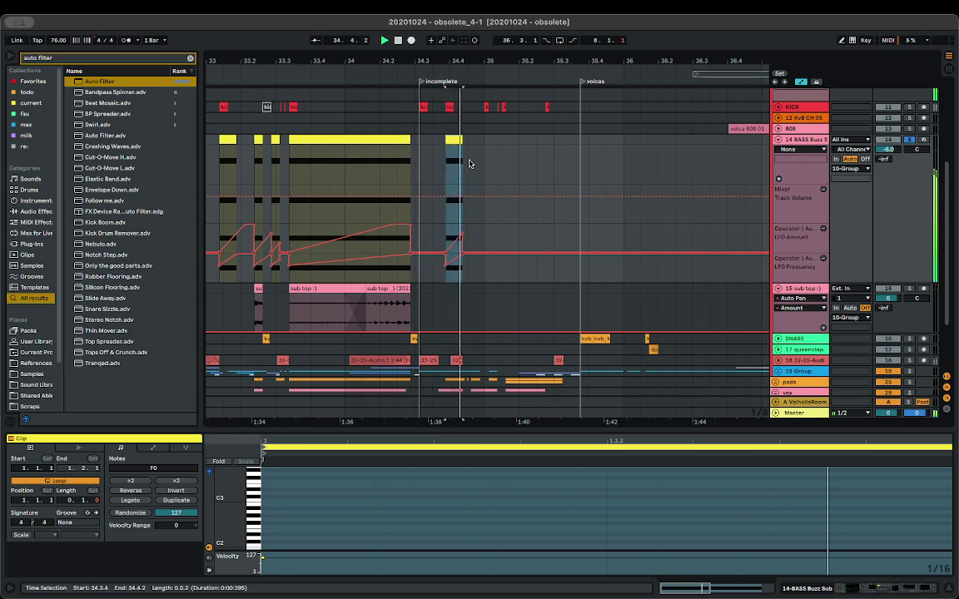
key("space")
left_click(420, 148)
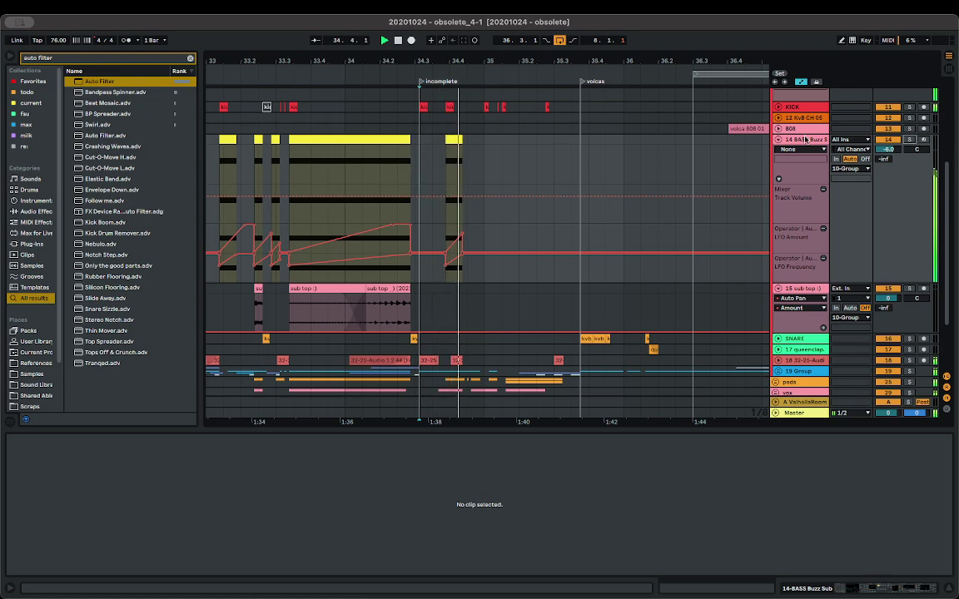
- Copy the bass clip from 34.3.4 to 34.4.3, trim the copy's end to 35.1.1, and play both clips
scroll(479, 146, "up", 3)
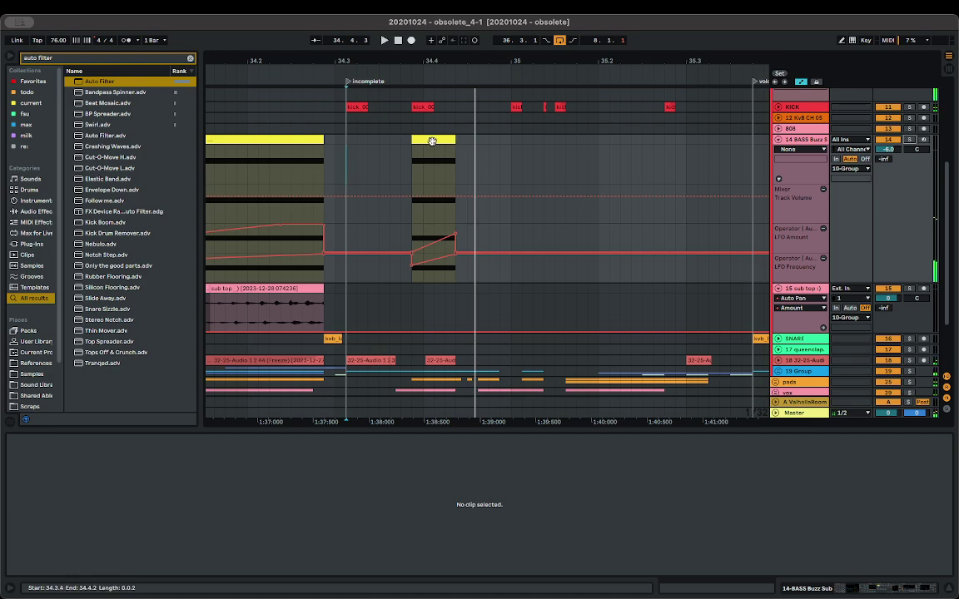
left_click(432, 141)
left_click_drag(432, 142, 510, 150)
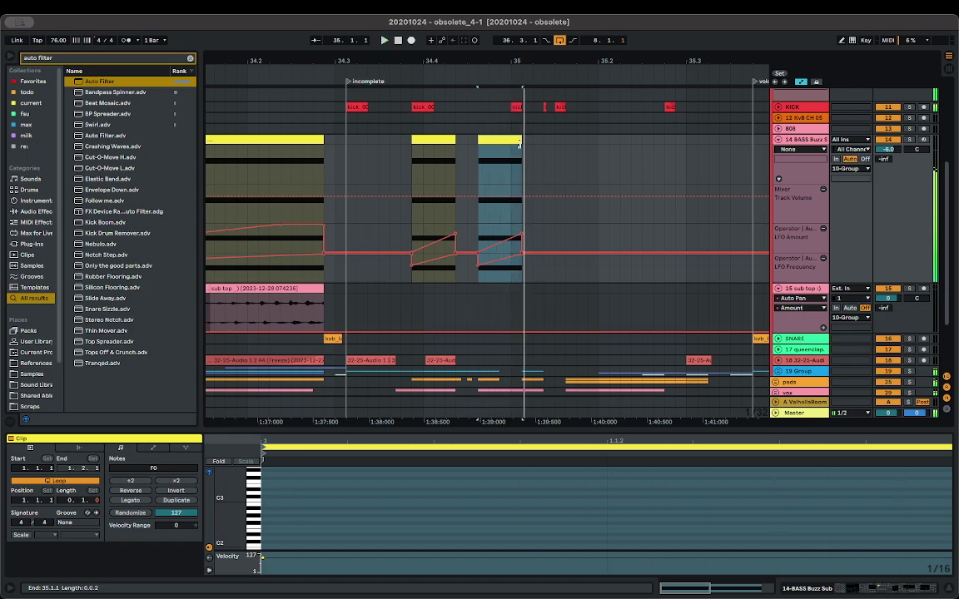
left_click_drag(519, 145, 514, 143)
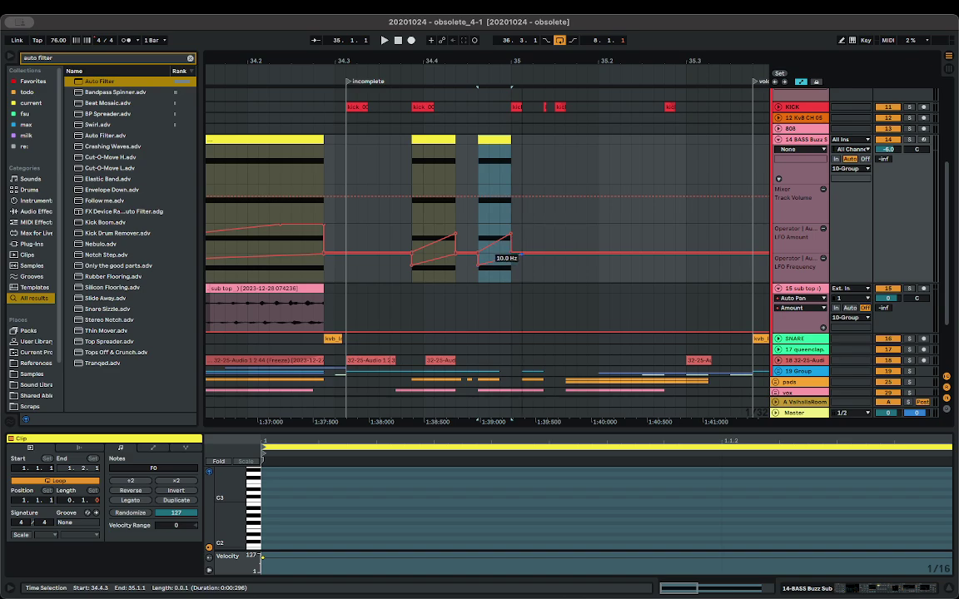
scroll(524, 226, "down", 2)
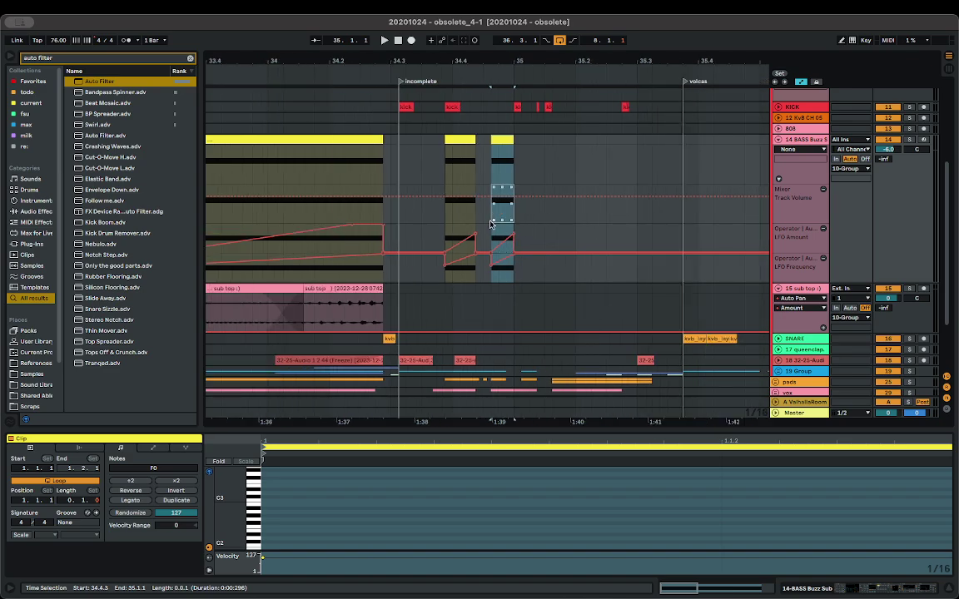
left_click(443, 228)
key("space")
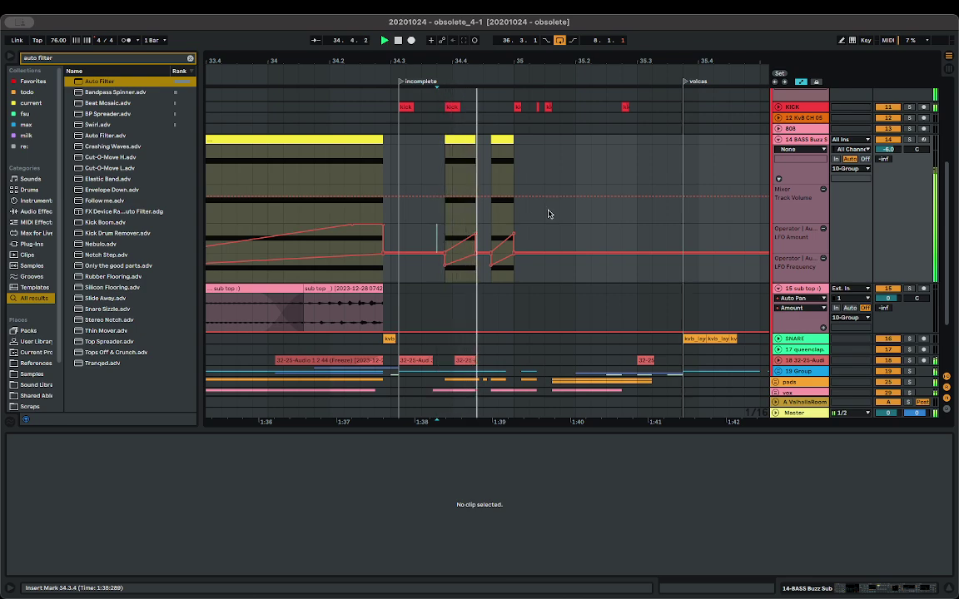
- Copy the bass clip from 34.4.3 to 35.1.1, shorten the copy from its start to about 0.2 seconds, and play it
scroll(538, 152, "up", 2)
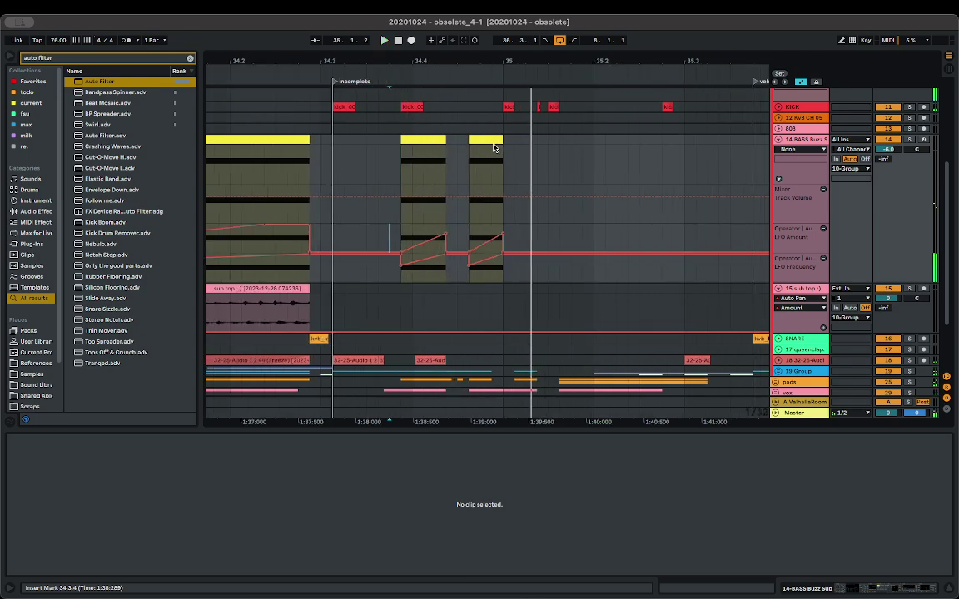
left_click_drag(486, 140, 520, 144)
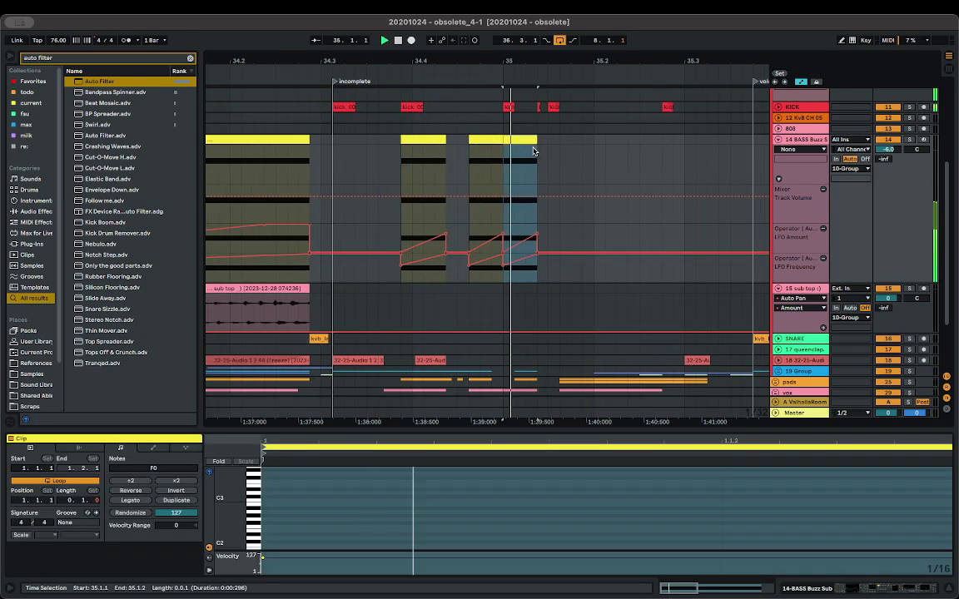
scroll(526, 154, "up", 3)
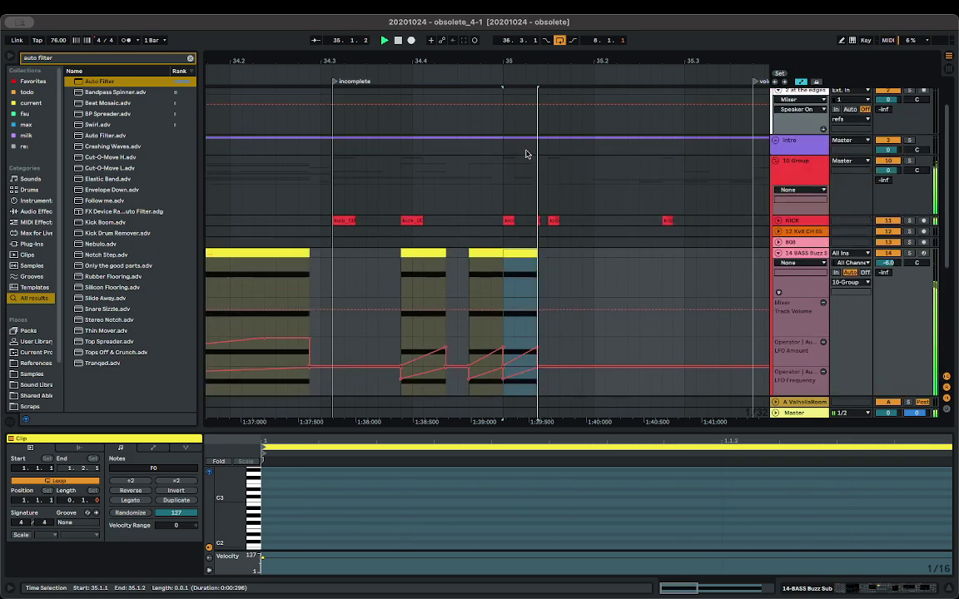
scroll(524, 166, "up", 1)
scroll(523, 179, "down", 5)
scroll(523, 188, "up", 3)
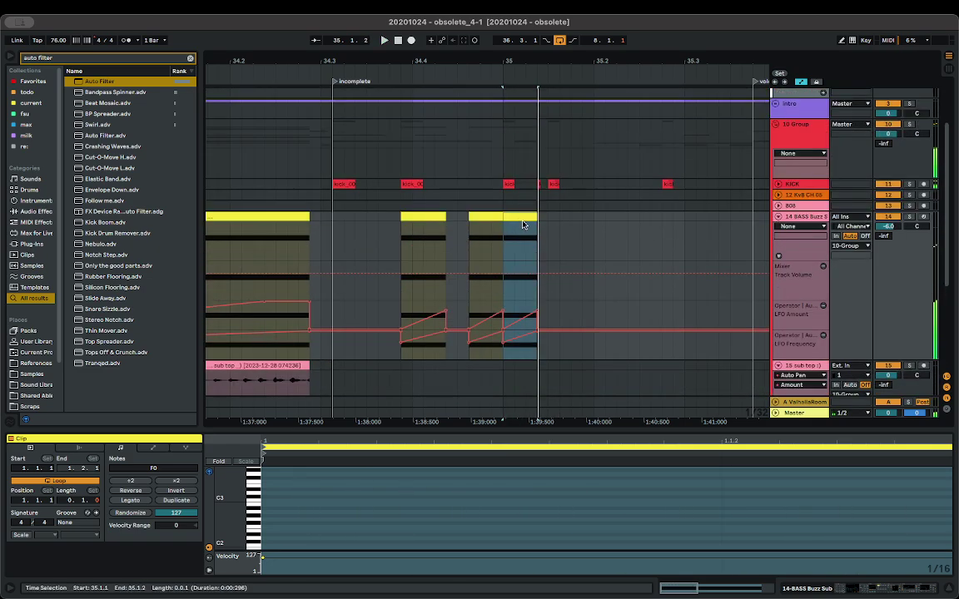
left_click_drag(523, 217, 538, 221)
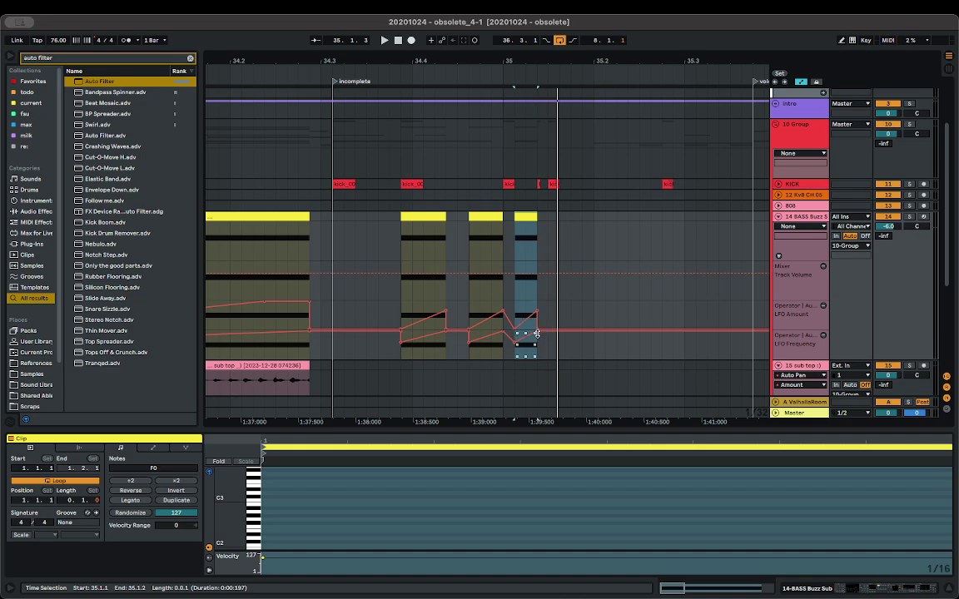
key("space")
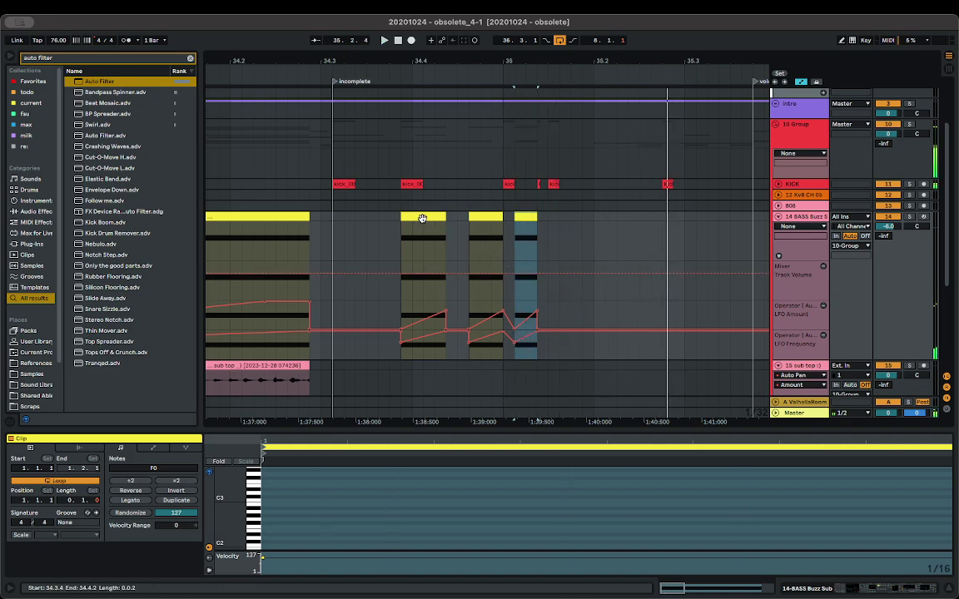
- Copy the bass clip from 34.3.4 to 35.1.3, extend it to 35.2.4, and stretch its LFO automation ramps across the longer clip
left_click_drag(422, 218, 661, 218)
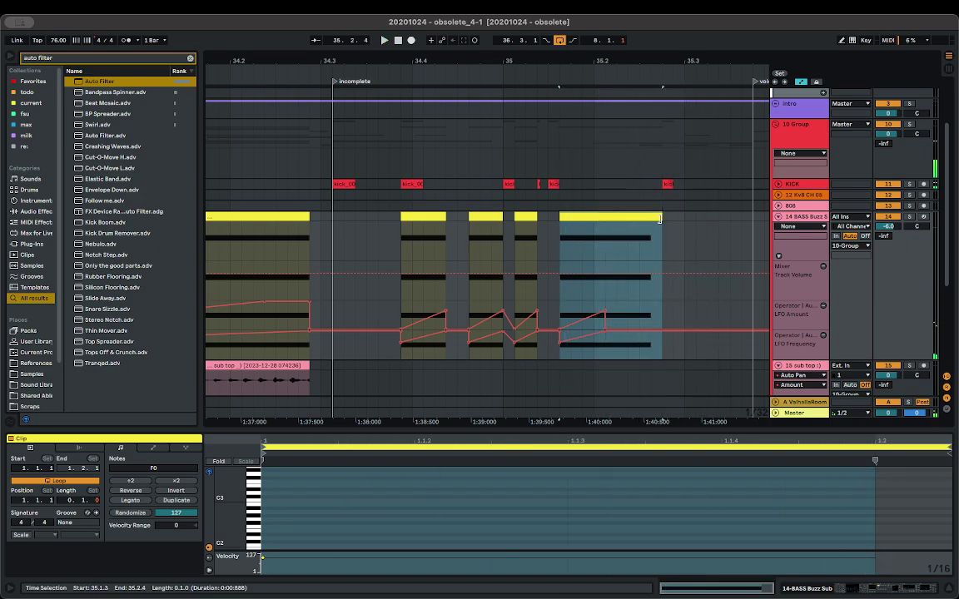
left_click(606, 314)
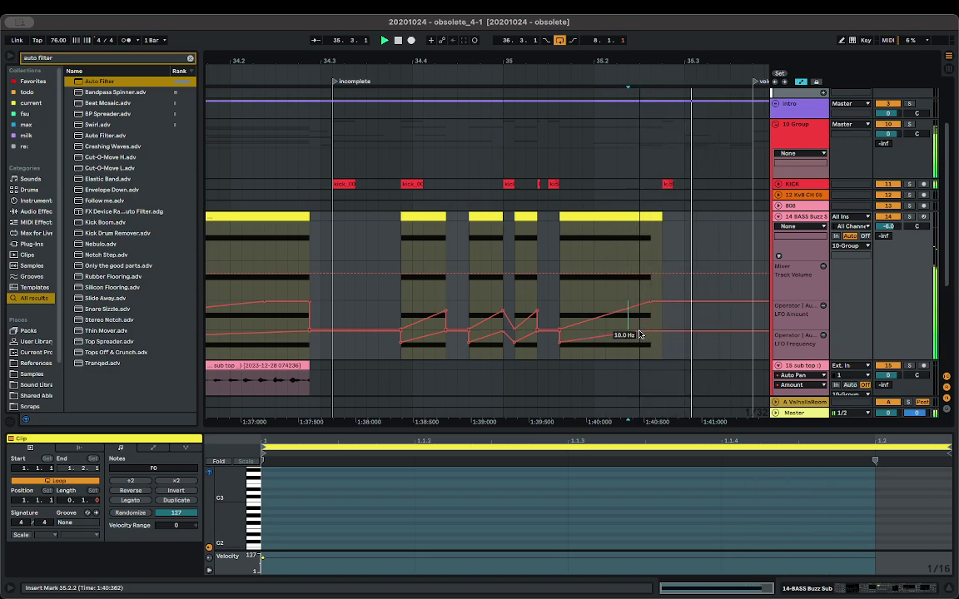
key("space")
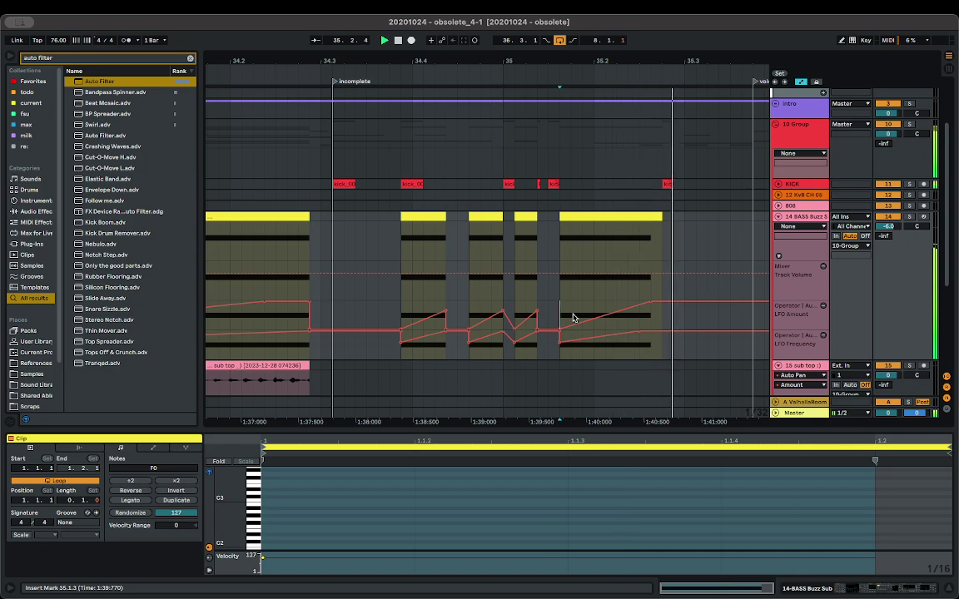
scroll(382, 308, "down", 3)
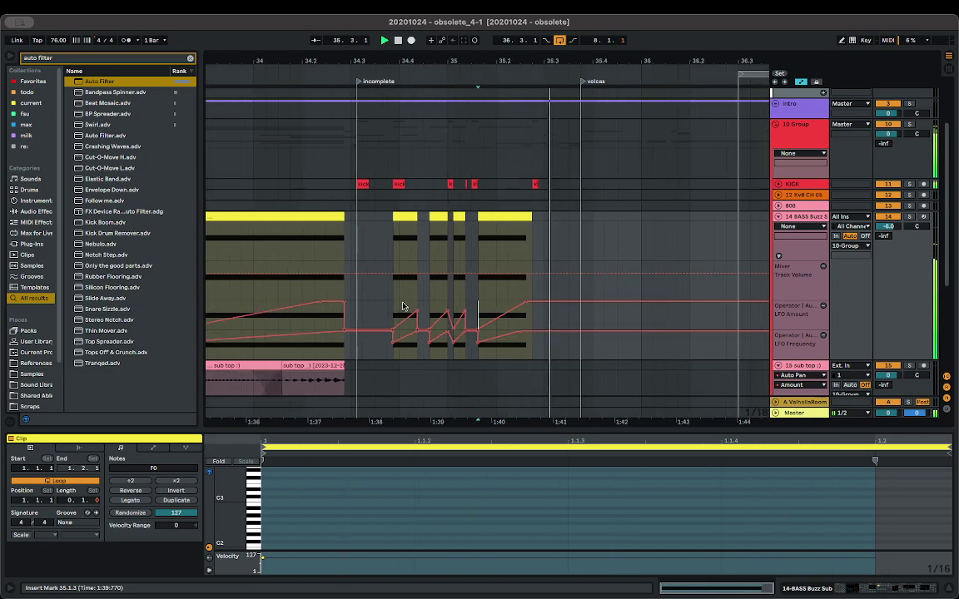
- Apply Legato to the F0 note of the bass clip at 35.1.3 so it fills the clip, and play the result
scroll(492, 267, "up", 5)
left_click(640, 217)
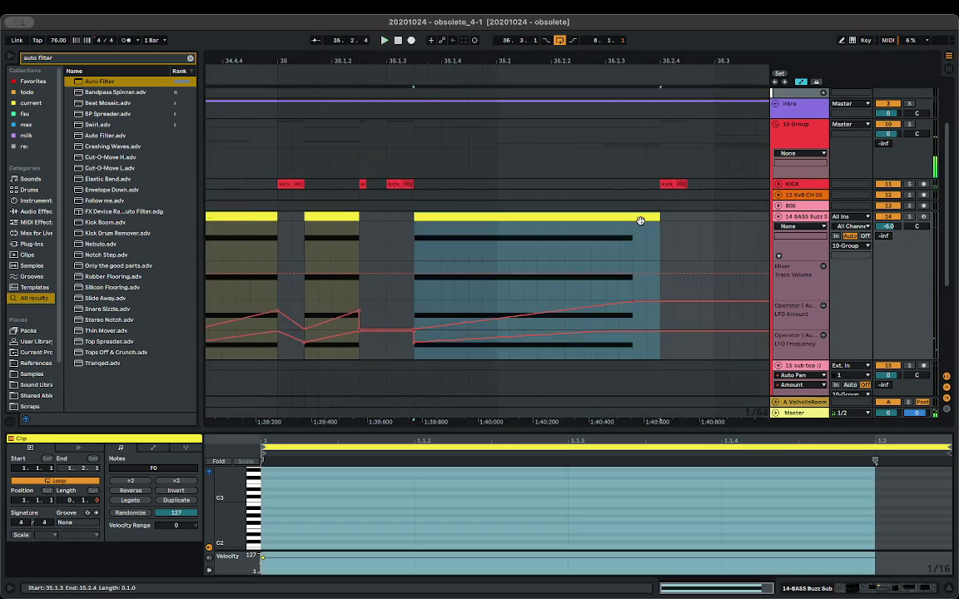
scroll(616, 511, "down", 5)
left_click(697, 513)
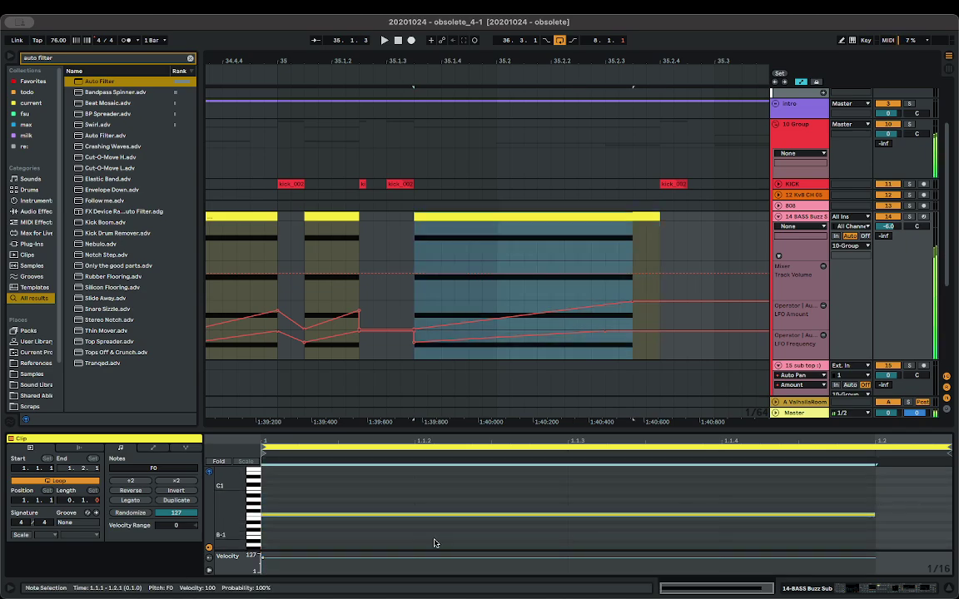
left_click(129, 500)
key("space")
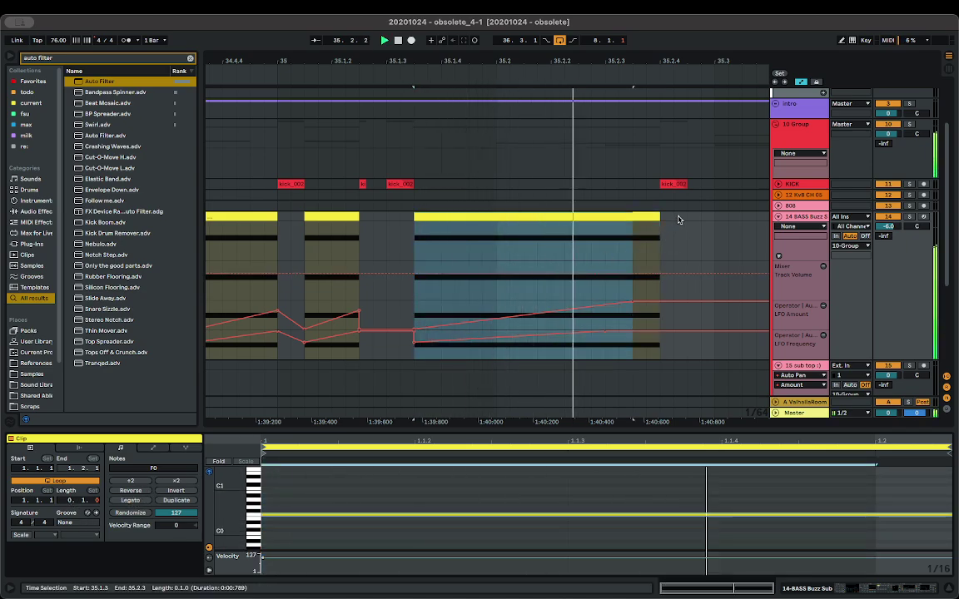
scroll(536, 237, "down", 8)
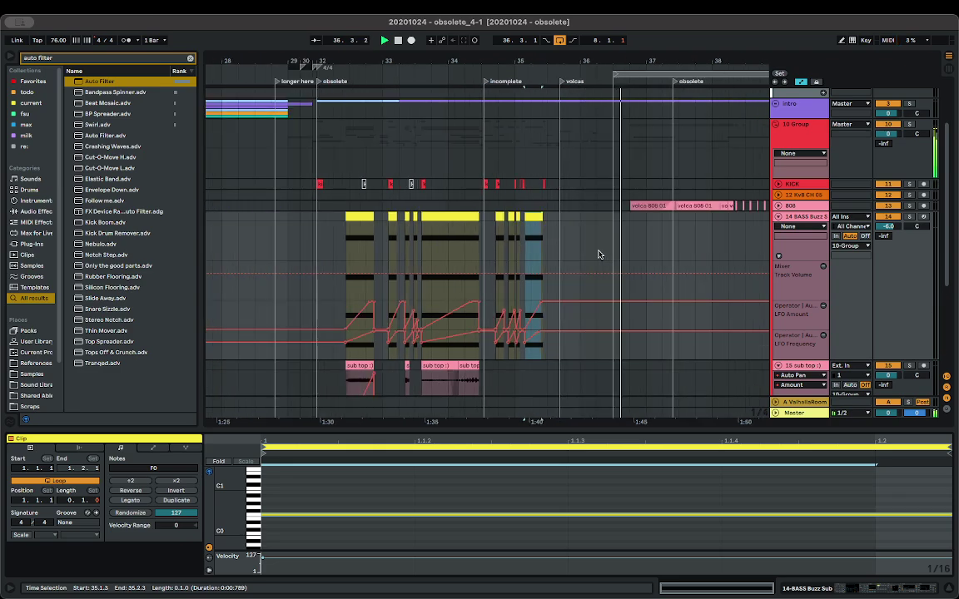
- Copy the obsolete section's first sub top :) clip to 34.3.4, align it with the bass clip starting there, and play it
scroll(502, 333, "up", 5)
scroll(503, 332, "down", 4)
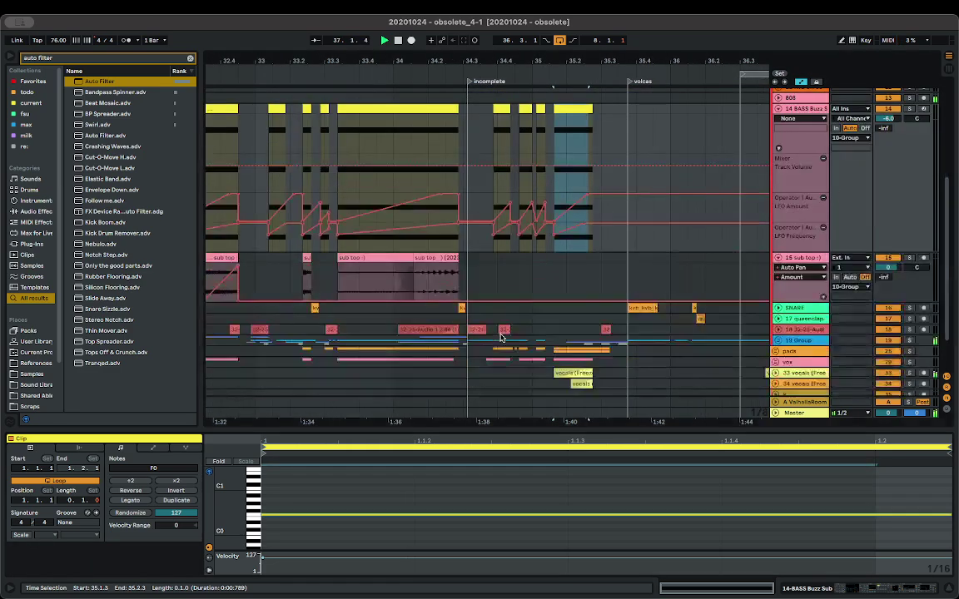
scroll(466, 310, "left", 2)
key("space")
left_click_drag(267, 259, 587, 281)
scroll(585, 284, "up", 6)
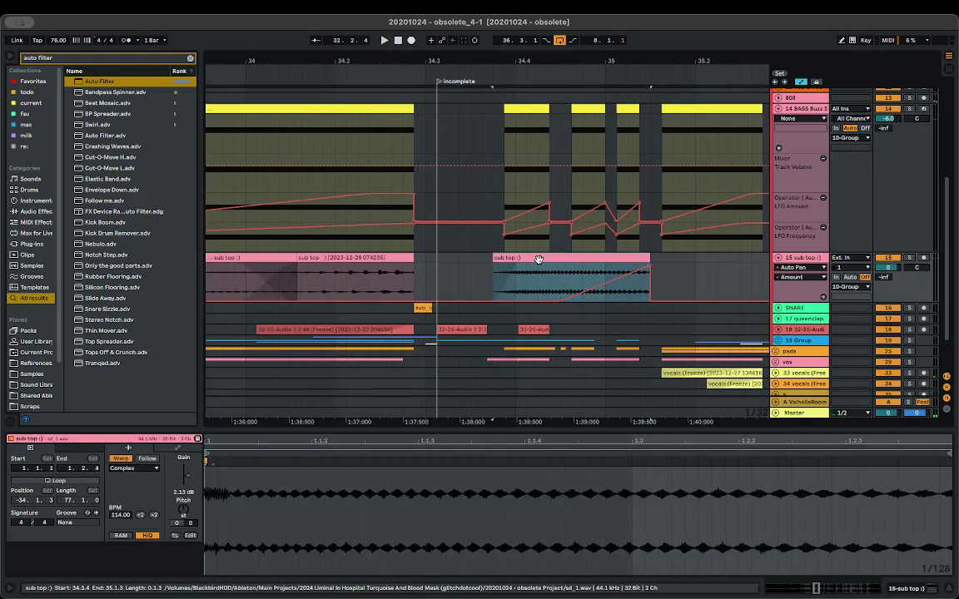
left_click(551, 267)
key("space")
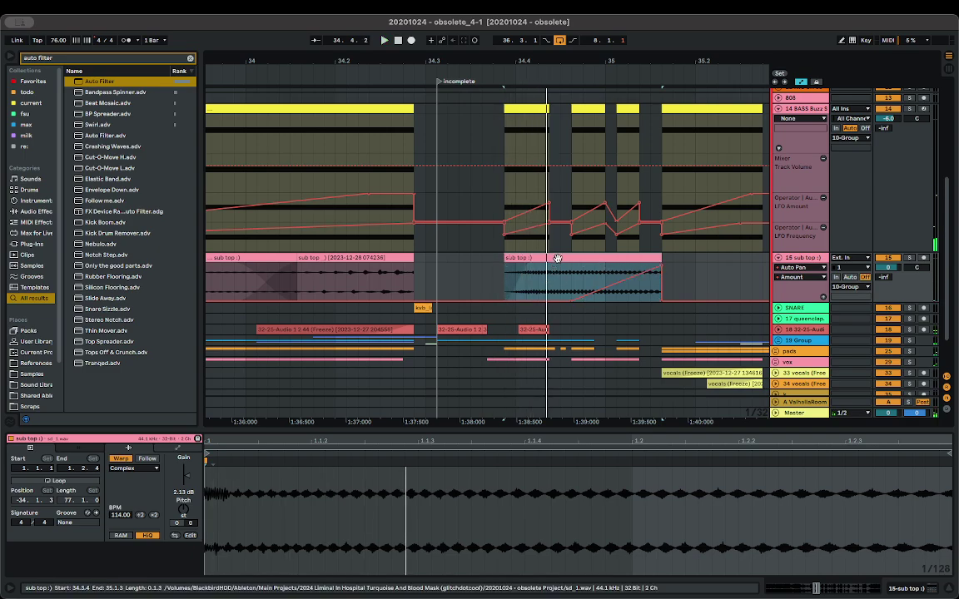
- Copy the sub top :) clip to 34.4.3, 35.1.1 and 35.1.3, move the last copy's Auto Pan Amount peak to 35.2.4, and play it
left_click_drag(559, 257, 701, 269)
scroll(699, 269, "right", 3)
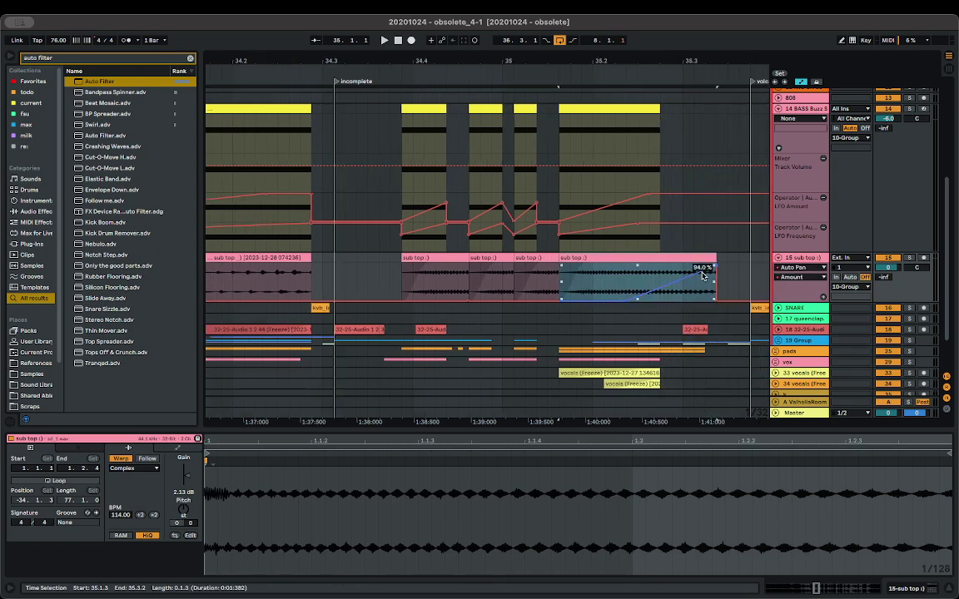
left_click(633, 299)
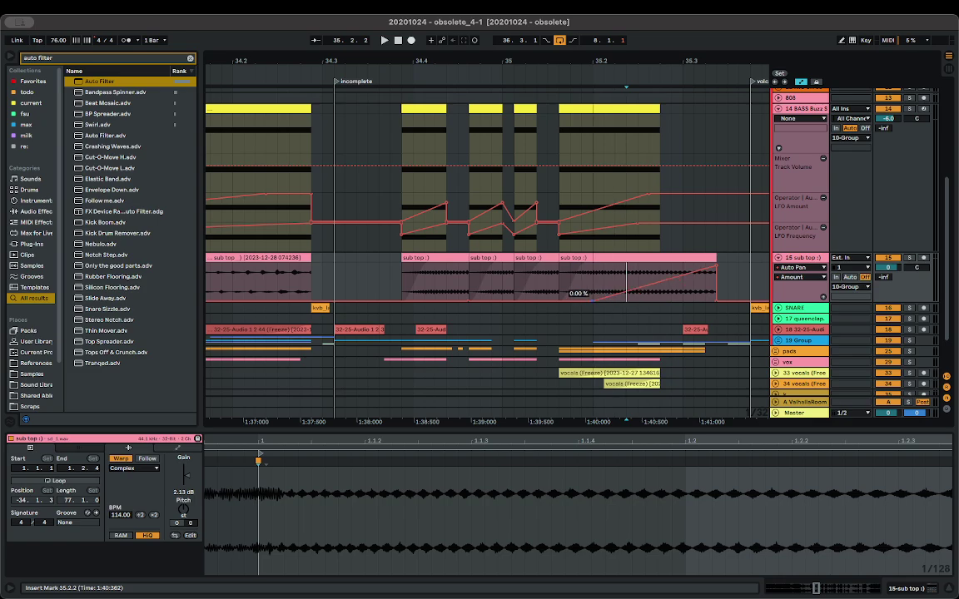
left_click_drag(718, 268, 662, 268)
key("space")
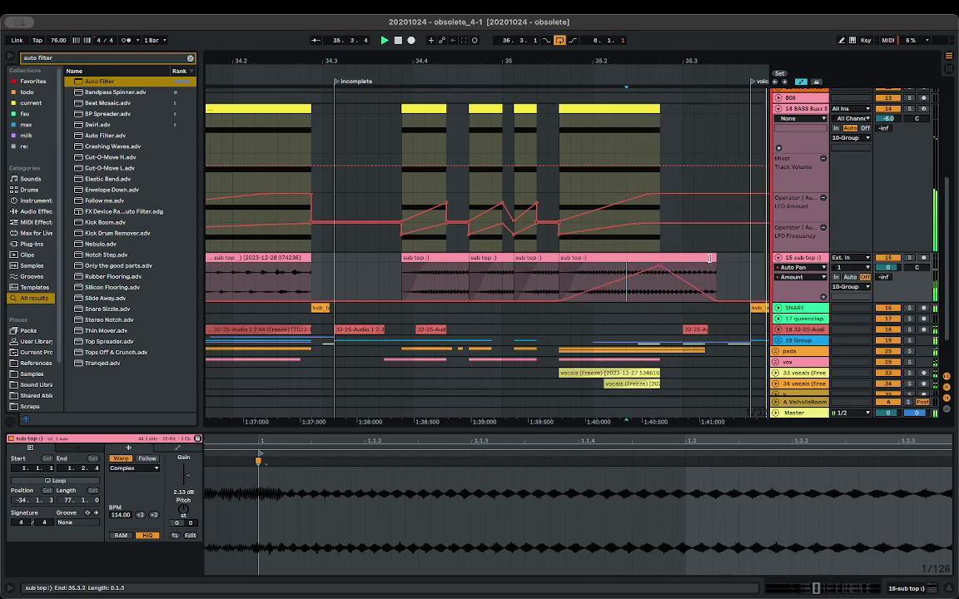
- End the last sub top :) clip at 35.3.2, trim the three shorter ones to end with their bass clips, and play the result
left_click_drag(714, 258, 738, 258)
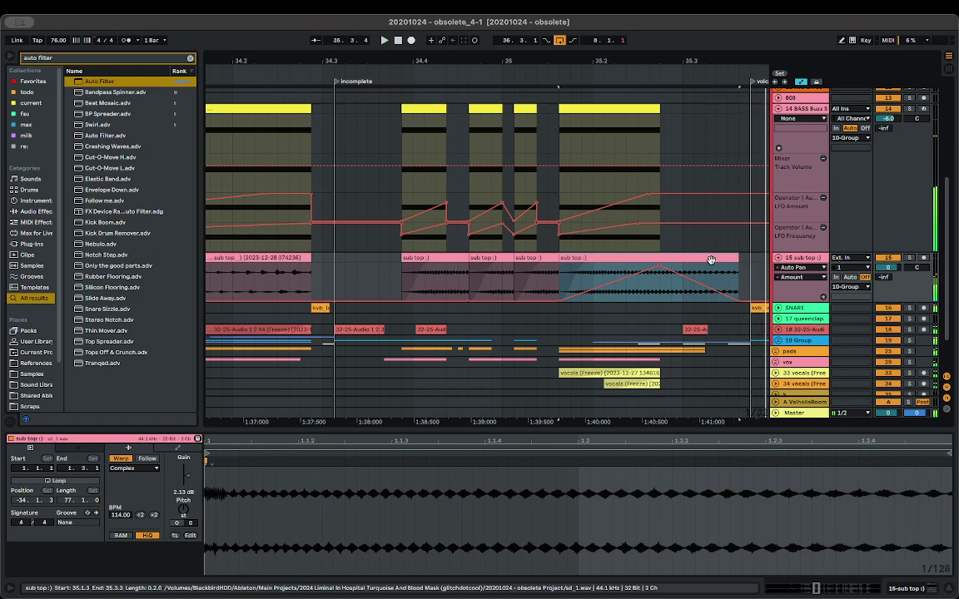
left_click_drag(737, 260, 704, 266)
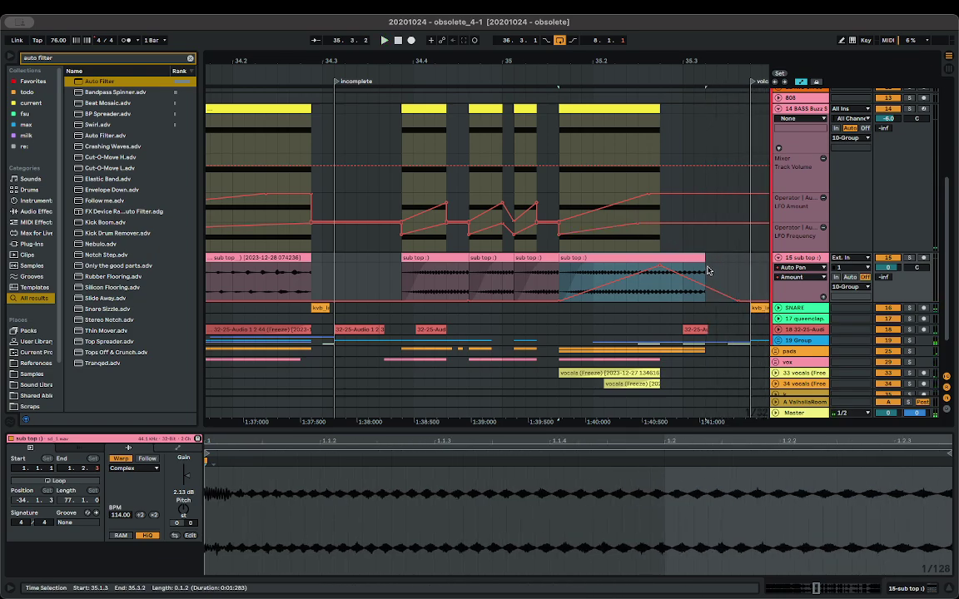
scroll(704, 265, "up", 3)
scroll(707, 262, "down", 3)
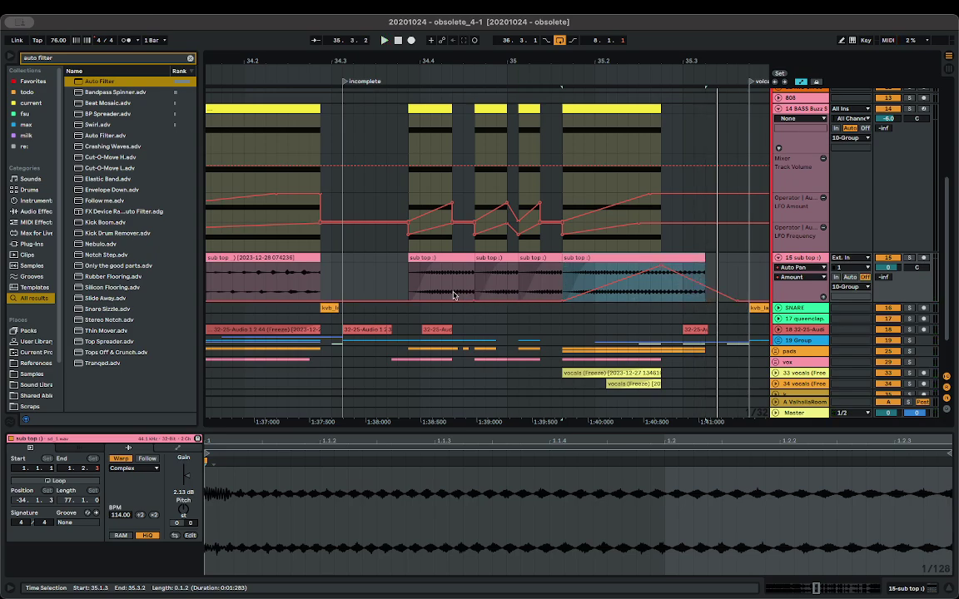
left_click_drag(471, 266, 452, 262)
left_click_drag(515, 260, 506, 260)
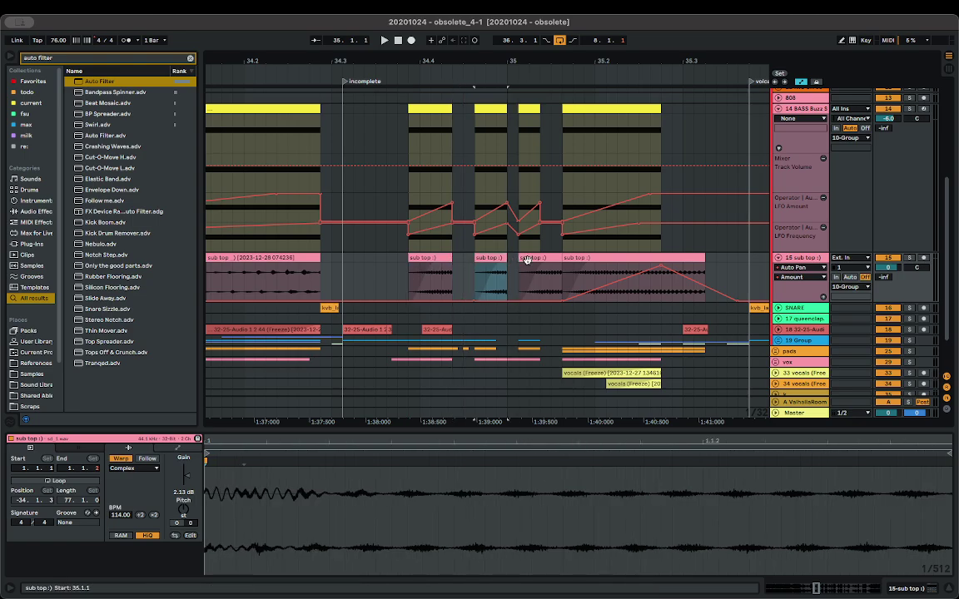
left_click(527, 261)
key("space")
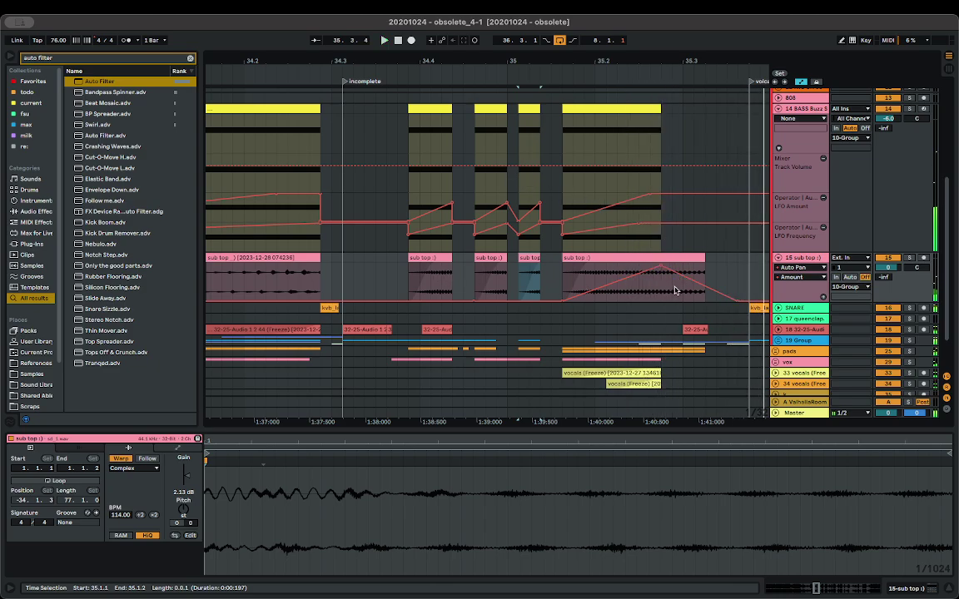
key("space")
- Split the last sub top :) clip at 35.2.4, add a fade-in to its second part, and play on past the volcas marker
left_click(662, 291)
key("super+e")
key("f")
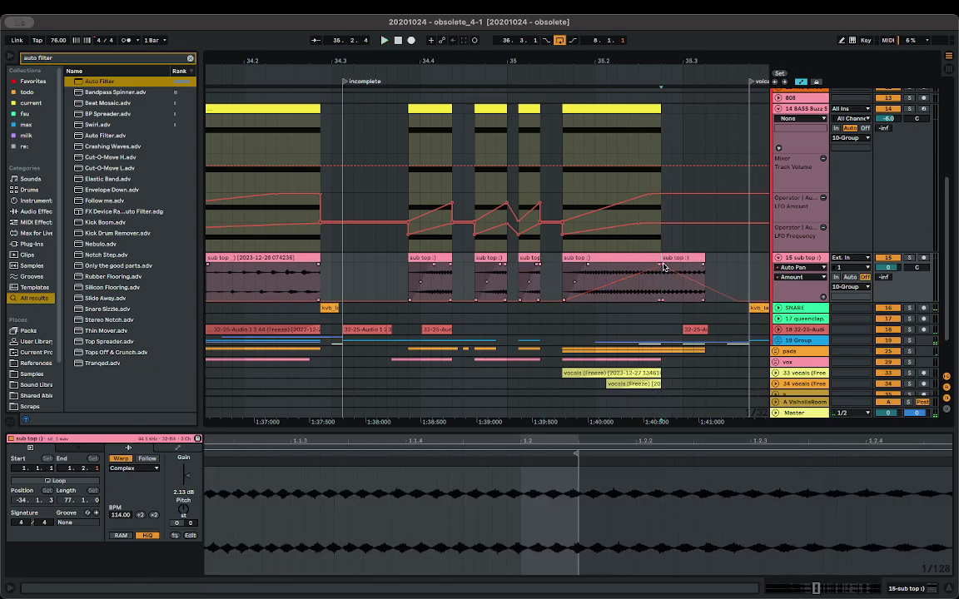
left_click_drag(663, 265, 688, 265)
key("space")
key("space")
key("space")
scroll(544, 257, "down", 5)
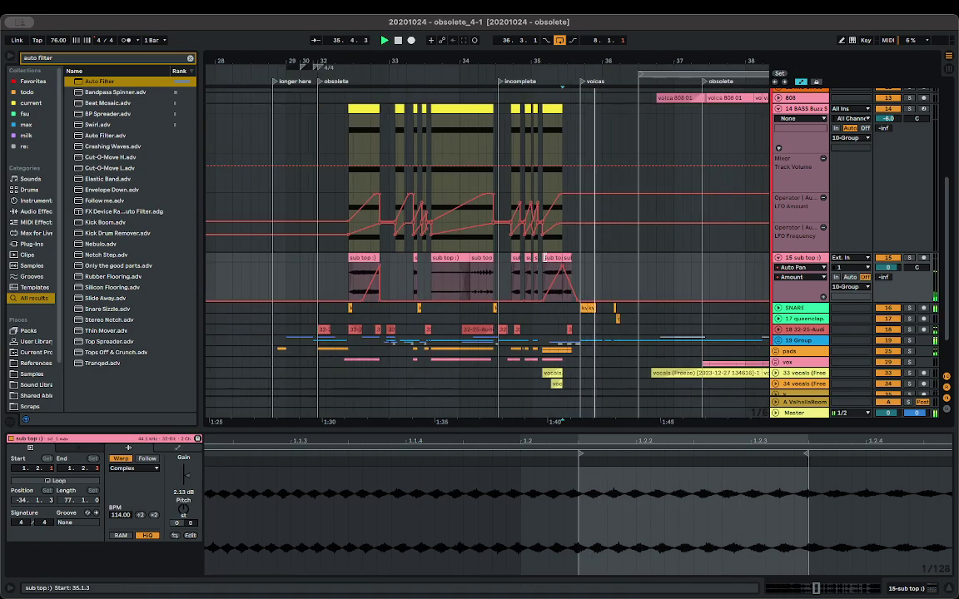
scroll(483, 268, "down", 5)
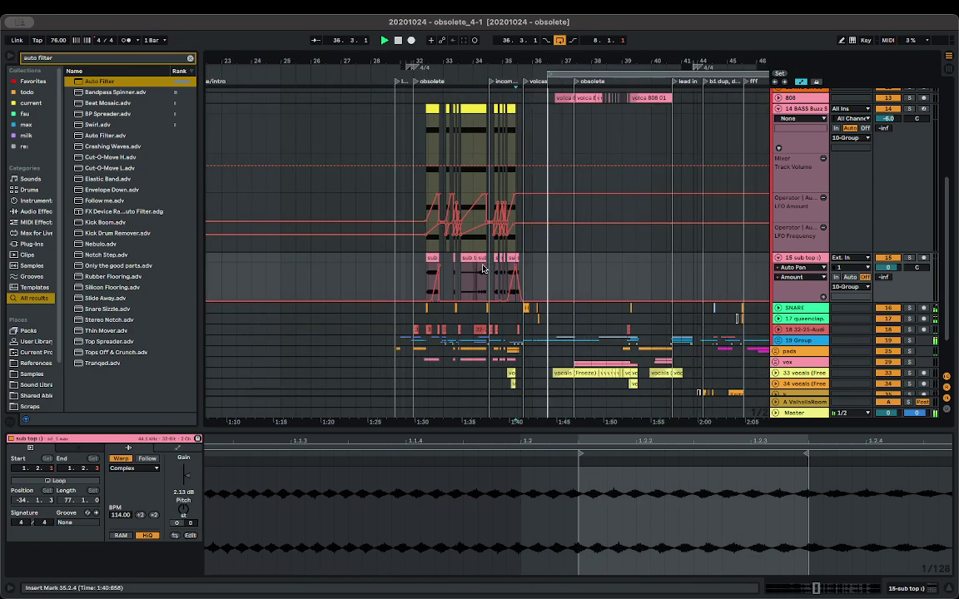
key("space")
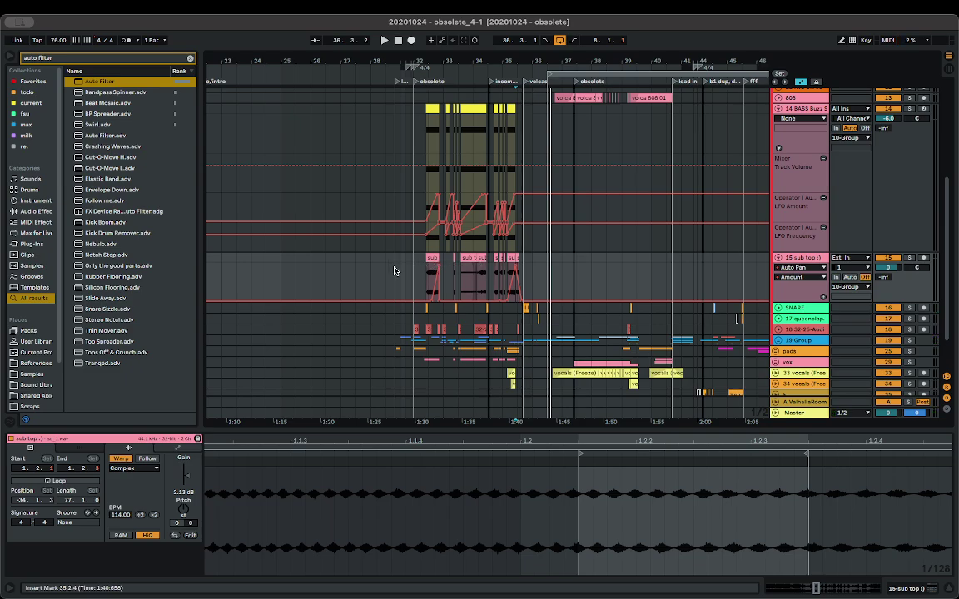
- Select the range from 21.1.1 to 44.1.3 and export it with Encode PCM off and Encode MP3 (CBR 320) on
scroll(395, 270, "left", 3)
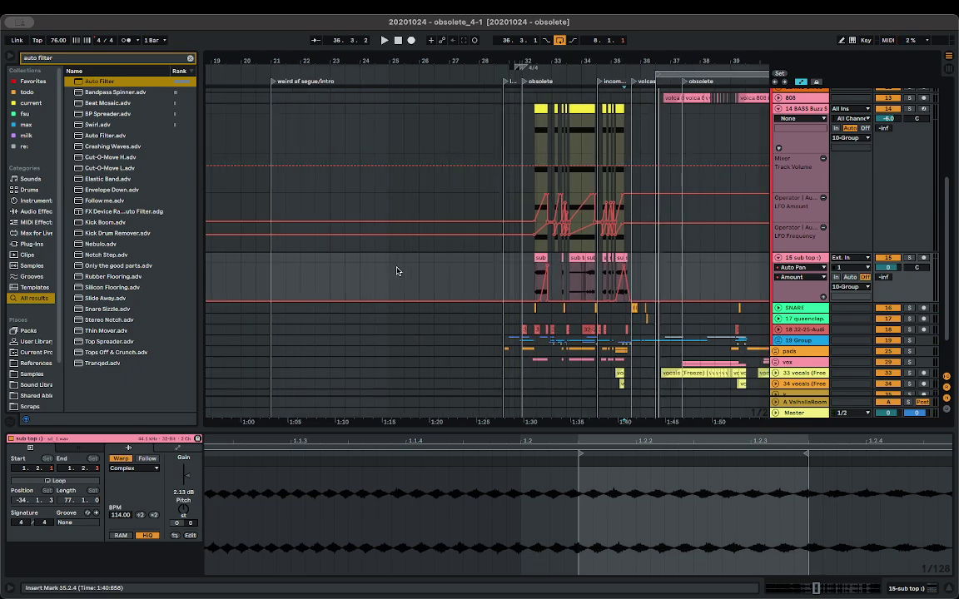
left_click(272, 262)
scroll(391, 272, "right", 6)
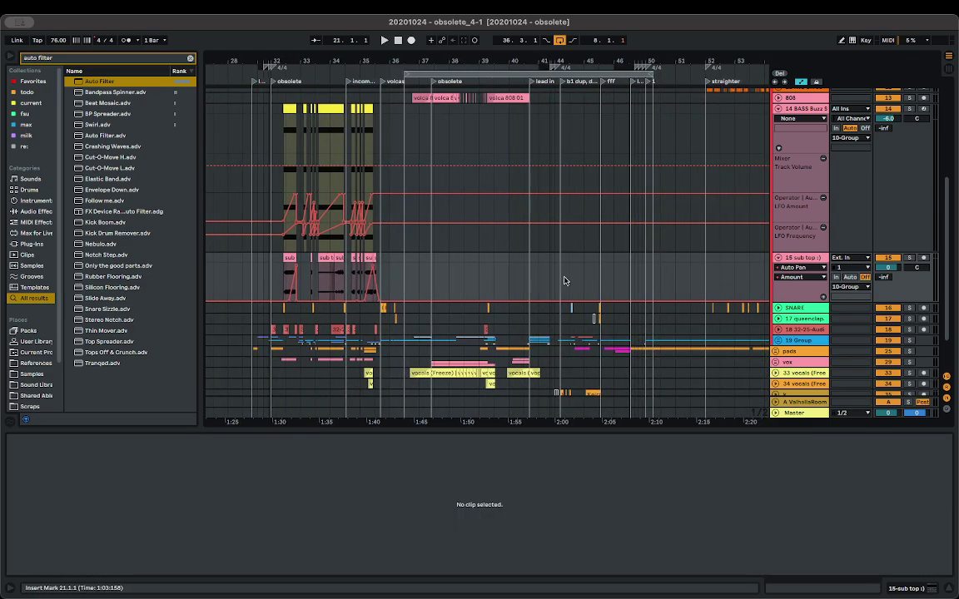
scroll(564, 280, "up", 10)
left_click(573, 271, "shift")
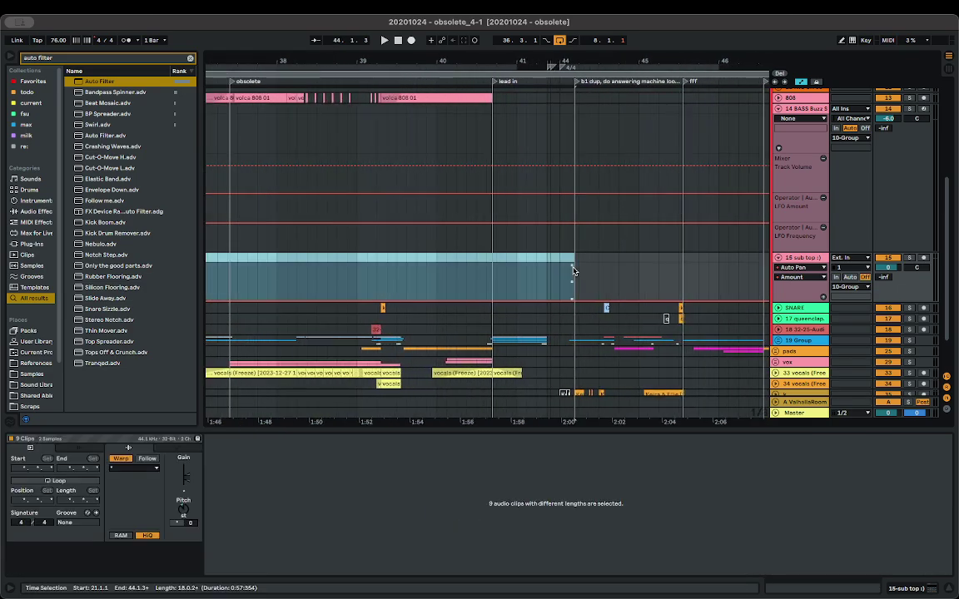
left_click(66, 9)
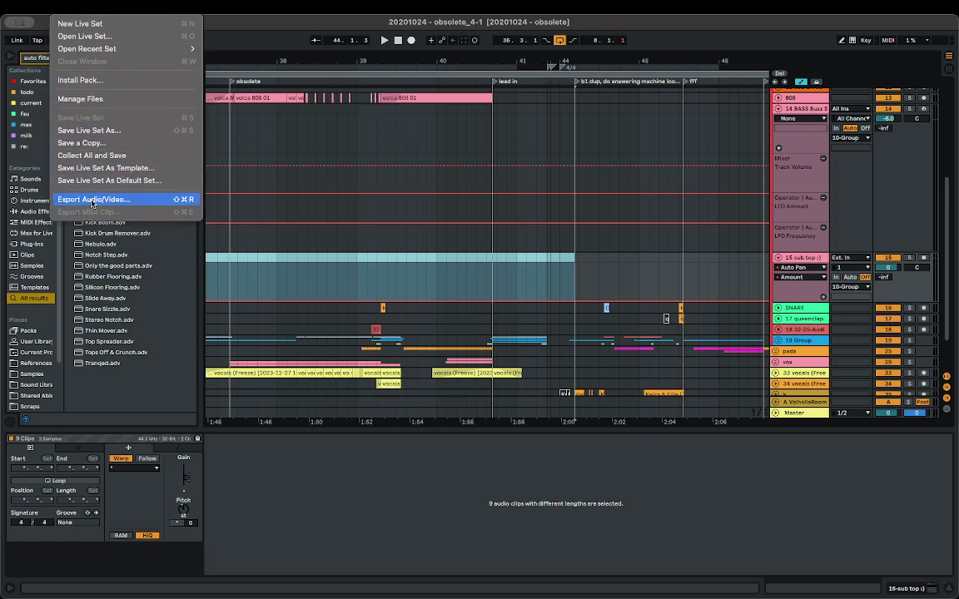
left_click(93, 201)
left_click(536, 330)
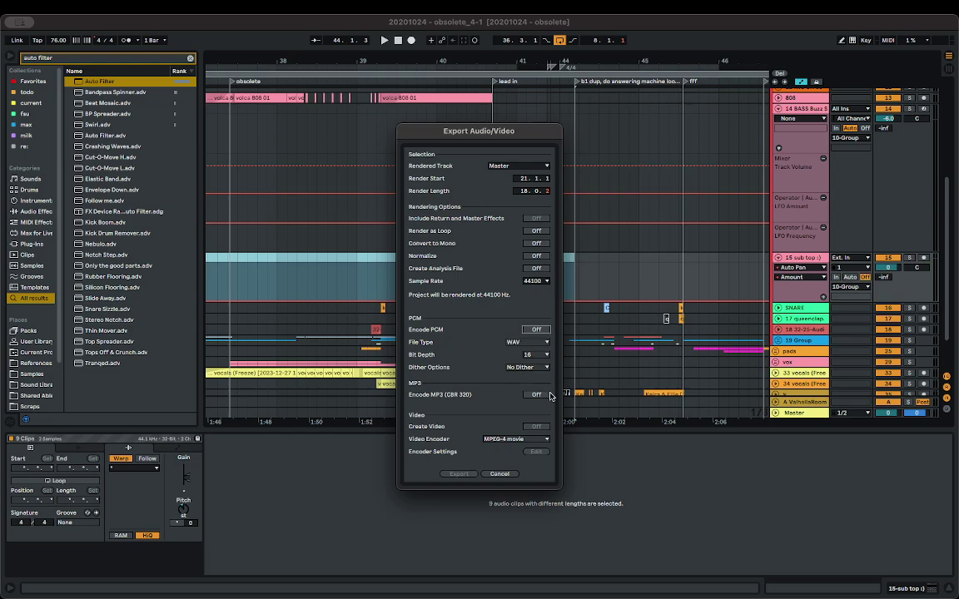
left_click(537, 395)
left_click(458, 474)
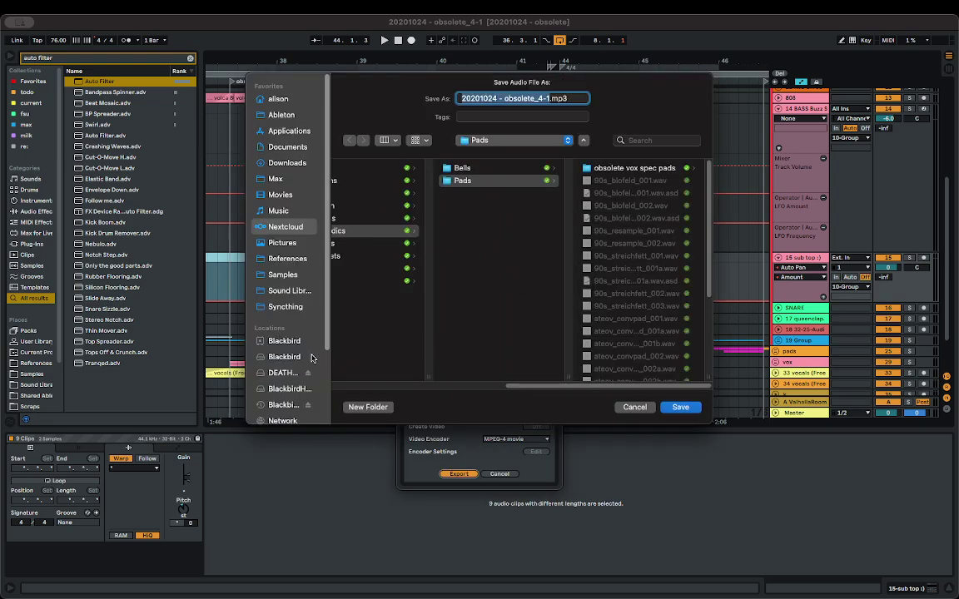
- Save the export as 20201024 - obsolete_4-1.mp3 in the 20201024 - obsolete Project folder within Ableton's Main Projects
left_click(272, 117)
left_click(372, 293)
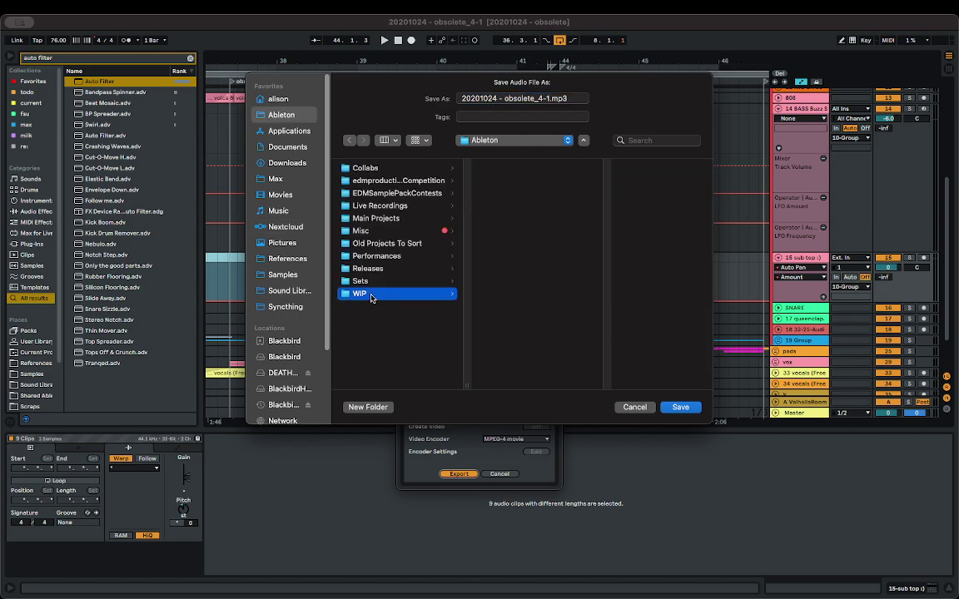
scroll(533, 316, "down", 10)
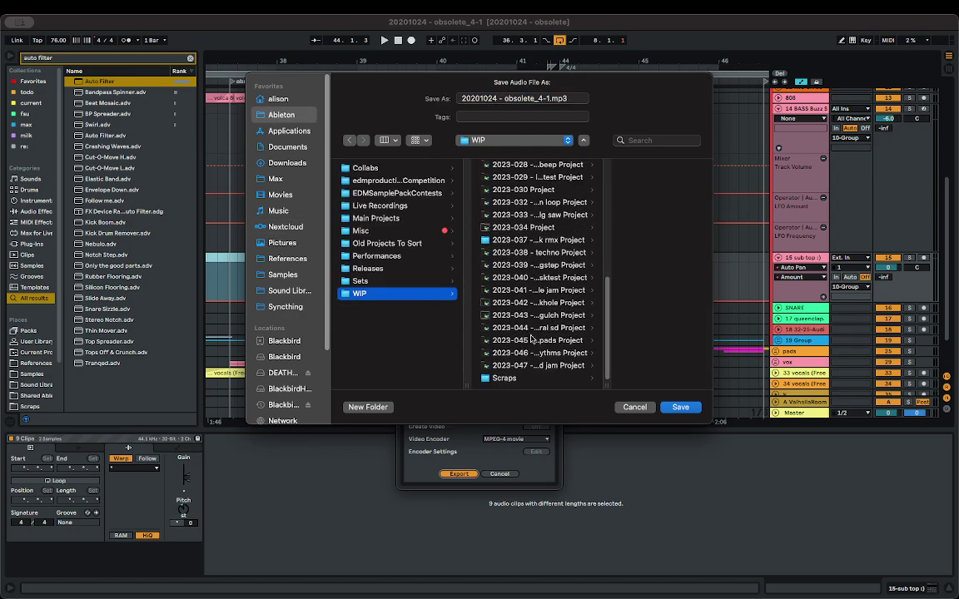
left_click(378, 218)
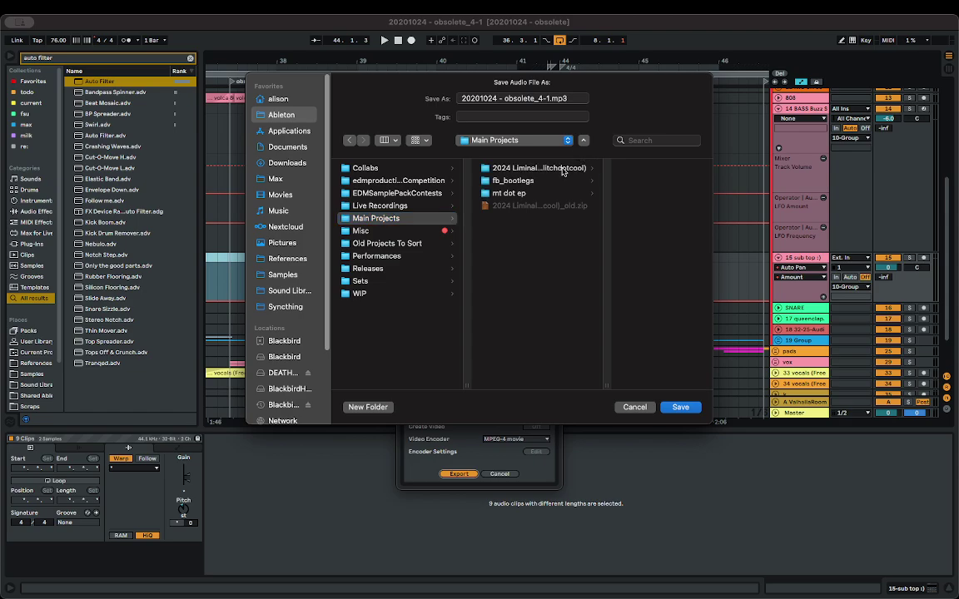
left_click(550, 167)
left_click(651, 193)
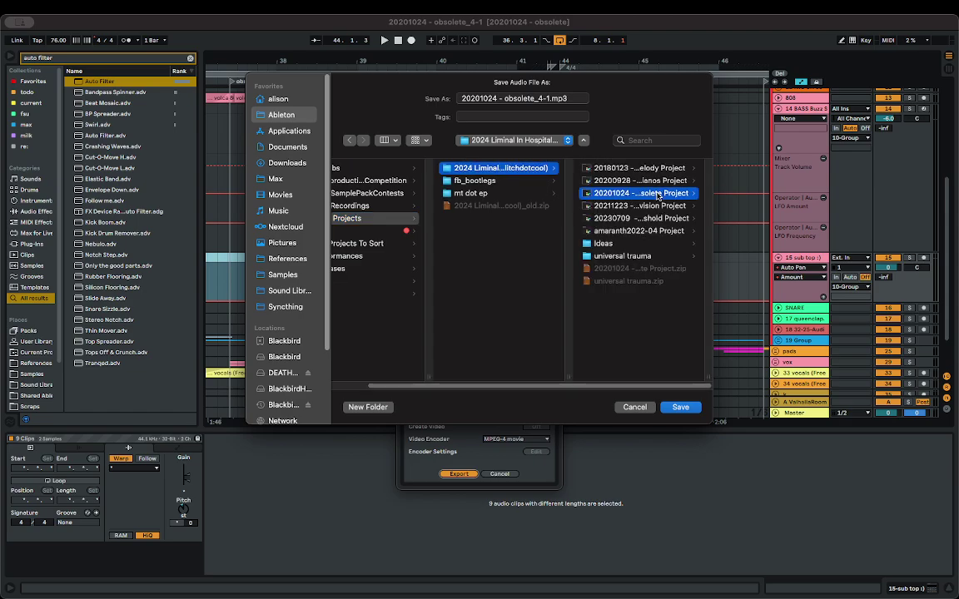
scroll(668, 277, "down", 2)
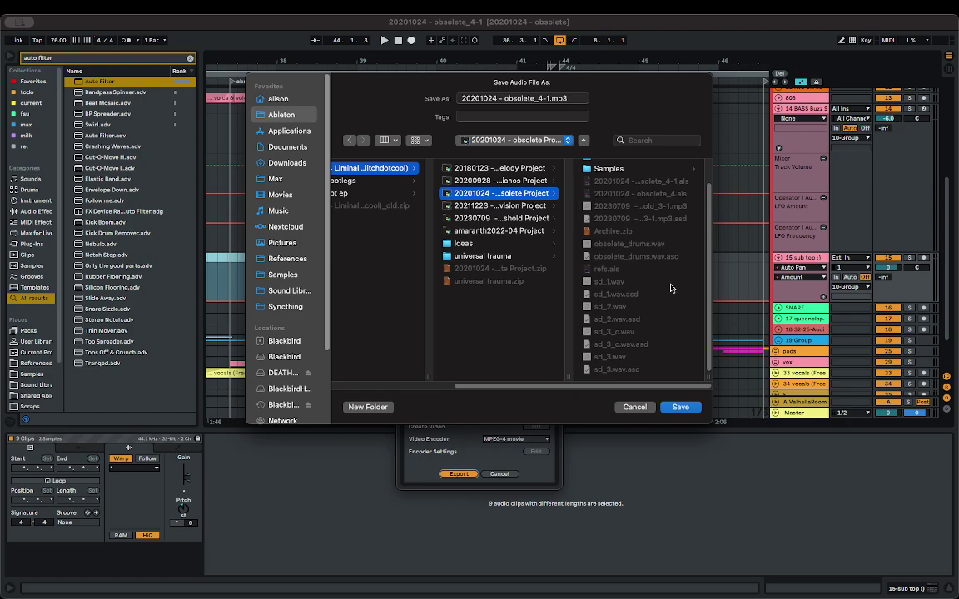
scroll(670, 287, "up", 2)
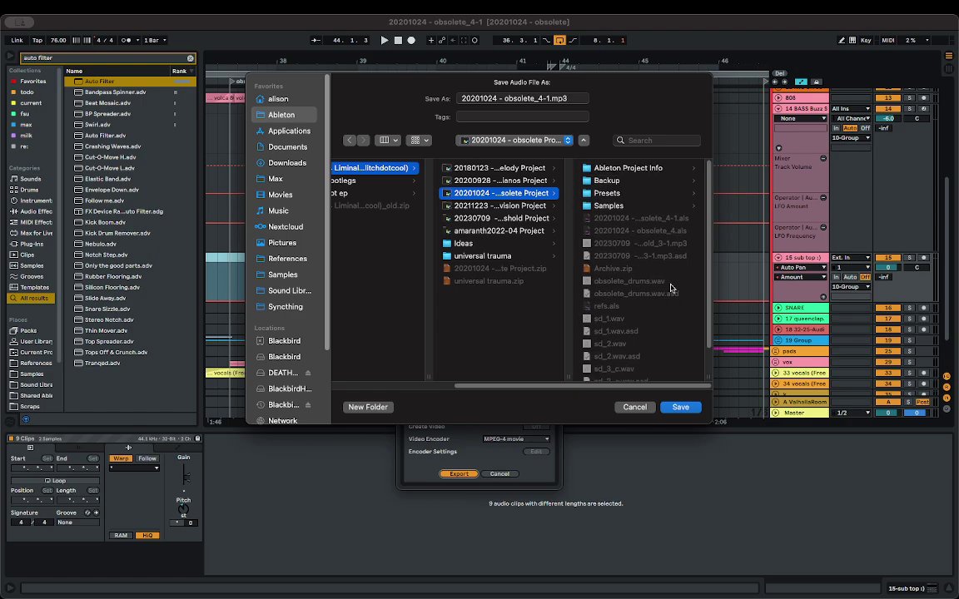
left_click(681, 407)
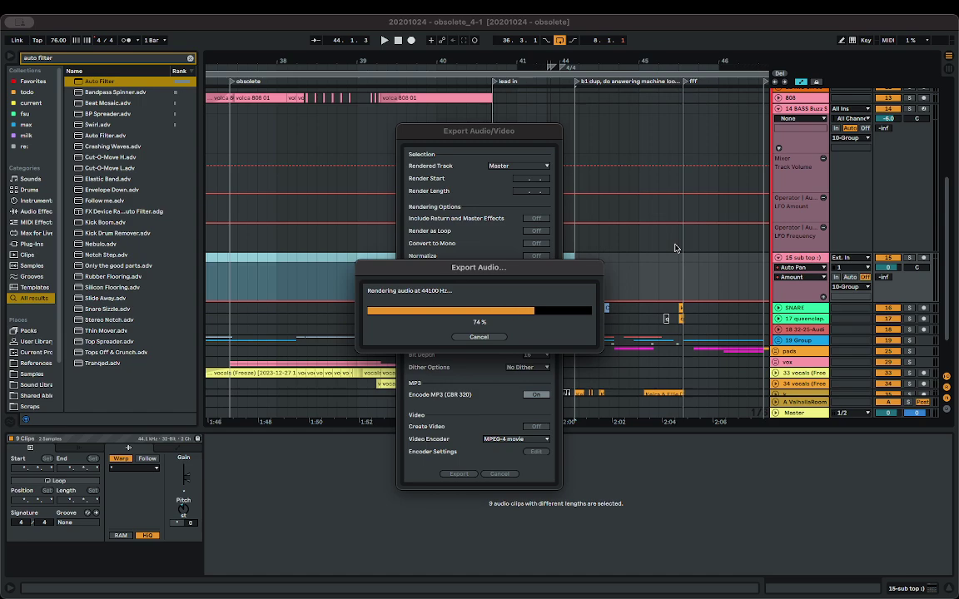